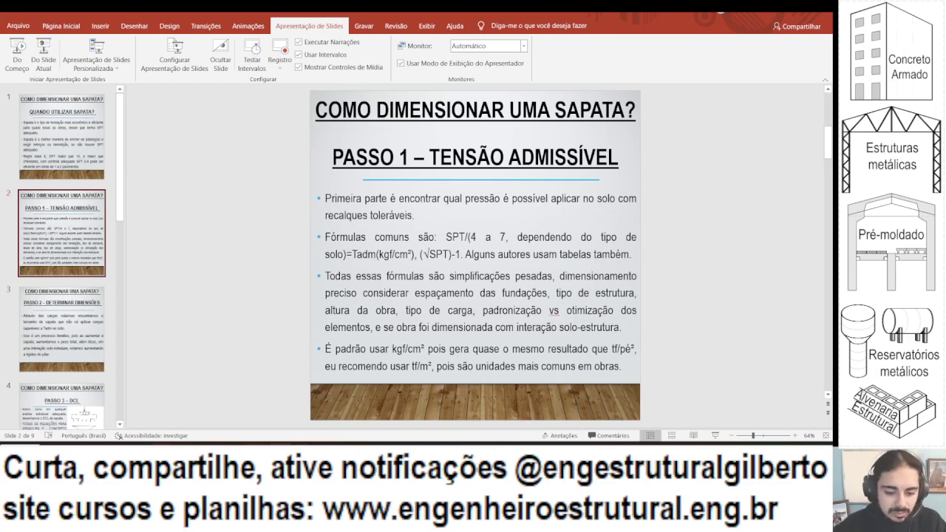
Switch to the Fundação.xlsx workbook in Excel.
mouse_move(303, 521)
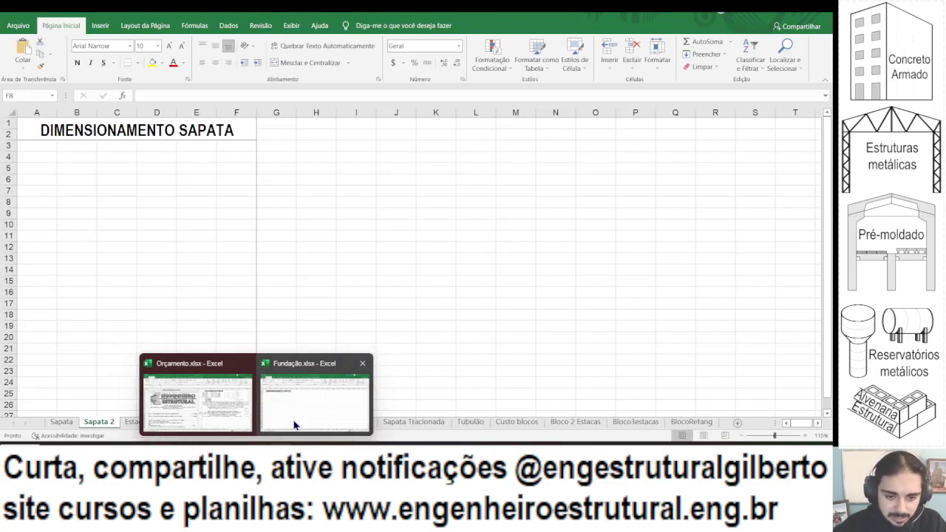
click(313, 388)
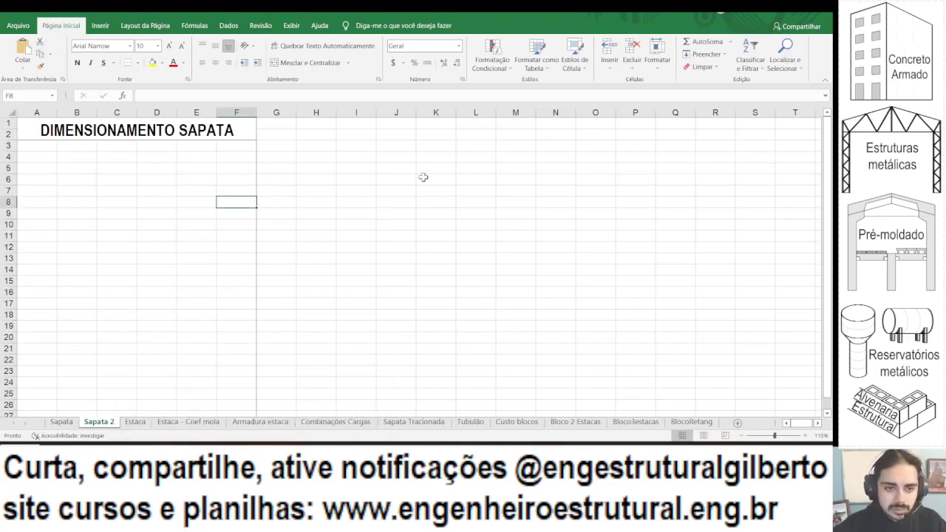
click(281, 395)
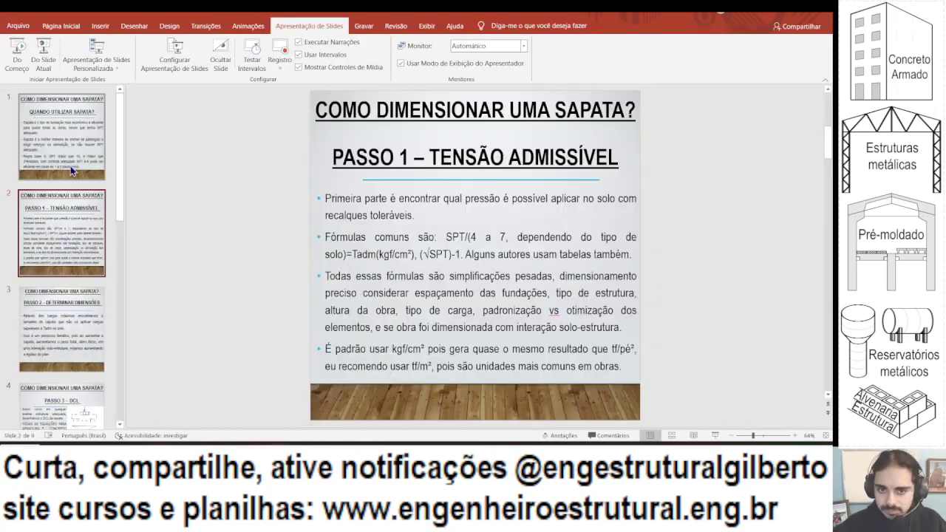
key(alt+Tab)
Enter the label "Nk:" in cell A3 of the Sapata 2 sheet and right-align it.
click(45, 145)
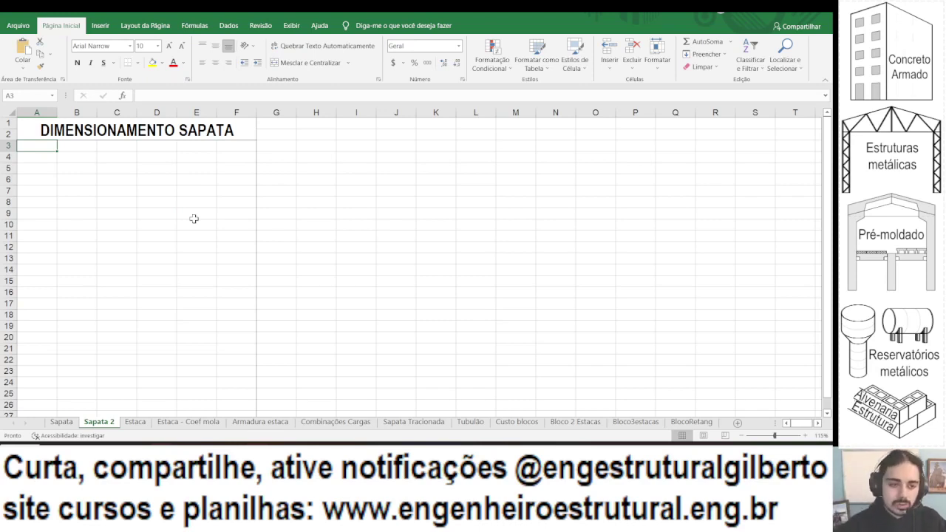
text(n)
key(BackSpace)
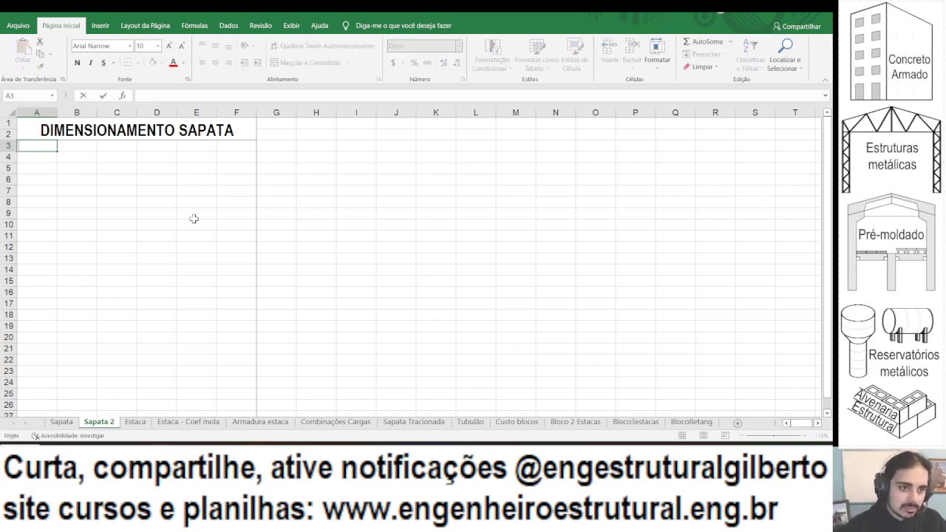
text(Nk:)
key(Return)
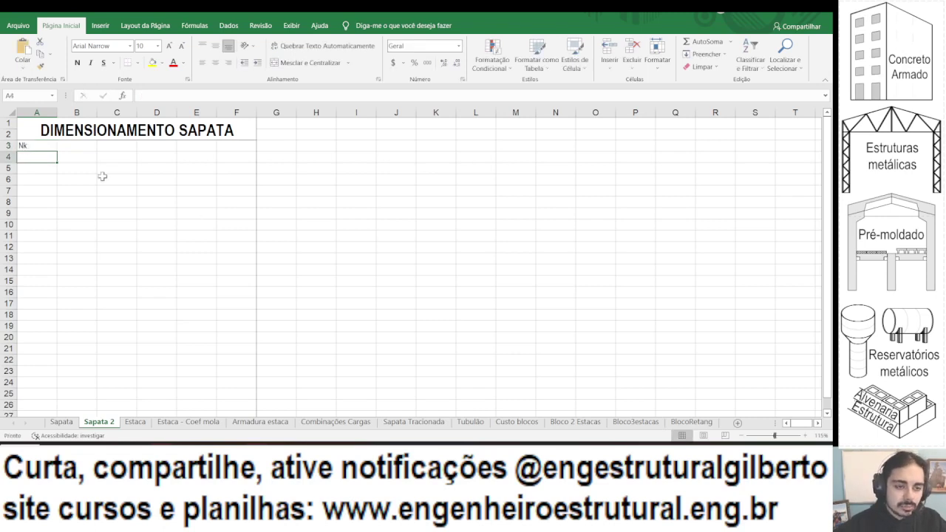
scroll(69, 161, up, 5)
click(80, 182)
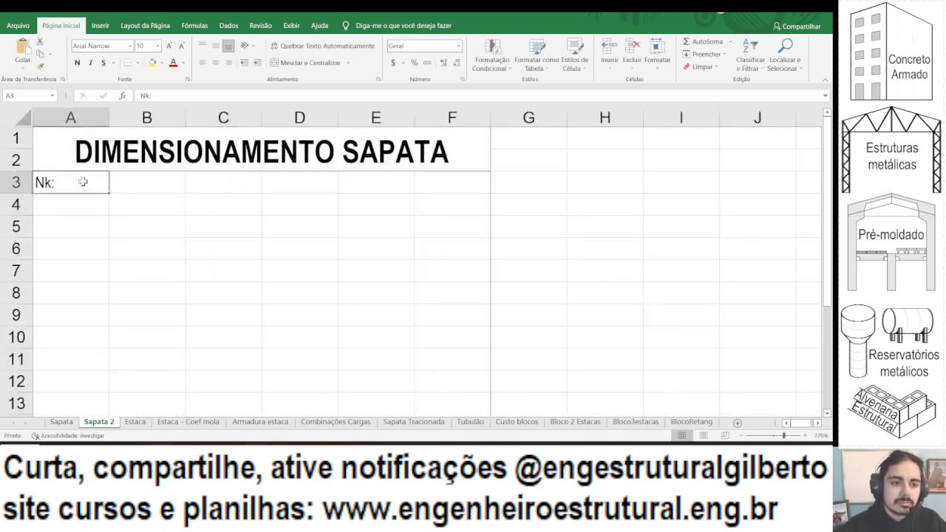
click(233, 67)
click(148, 204)
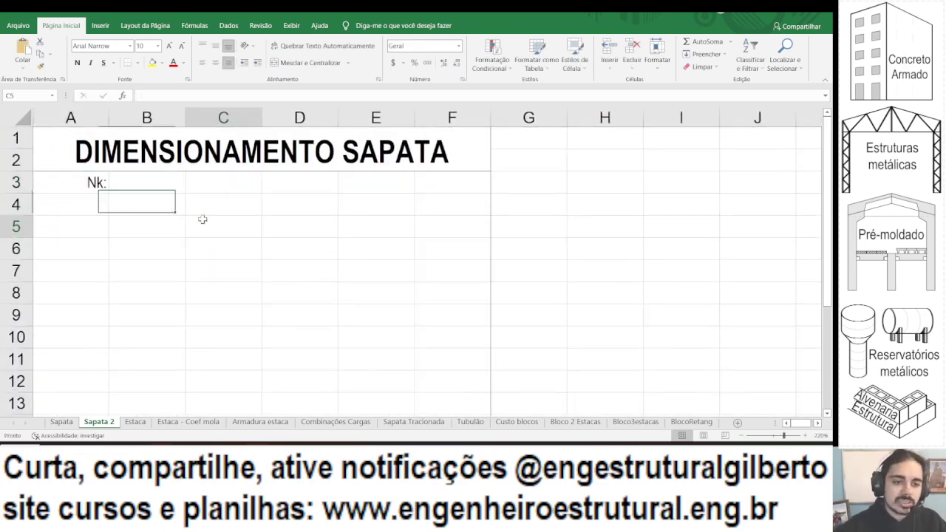
click(200, 218)
Enter 32 in B3 as the Nk value and its unit "tf" in C3.
click(170, 180)
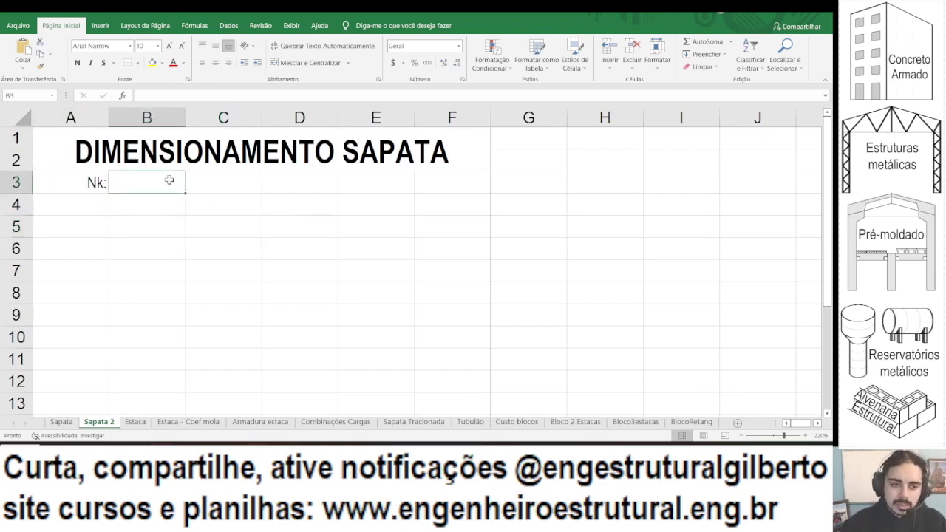
text(32)
key(Tab)
text(tf)
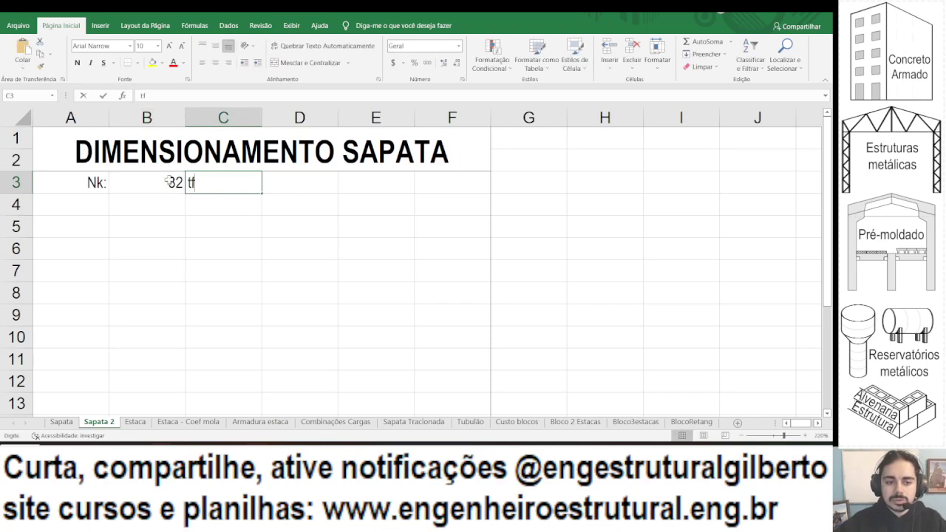
key(Return)
Format the Nk value in B3 with three decimal places and autofit column B.
click(171, 186)
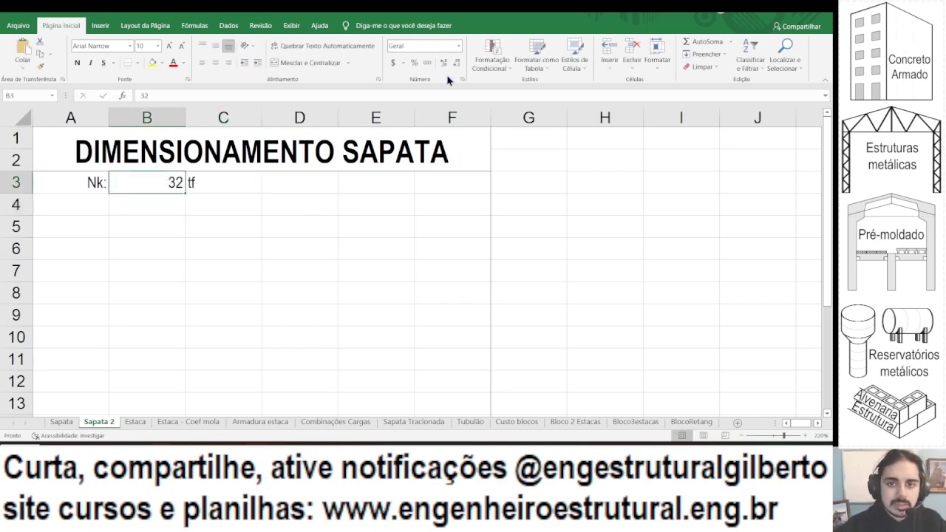
click(443, 64)
click(443, 63)
click(444, 63)
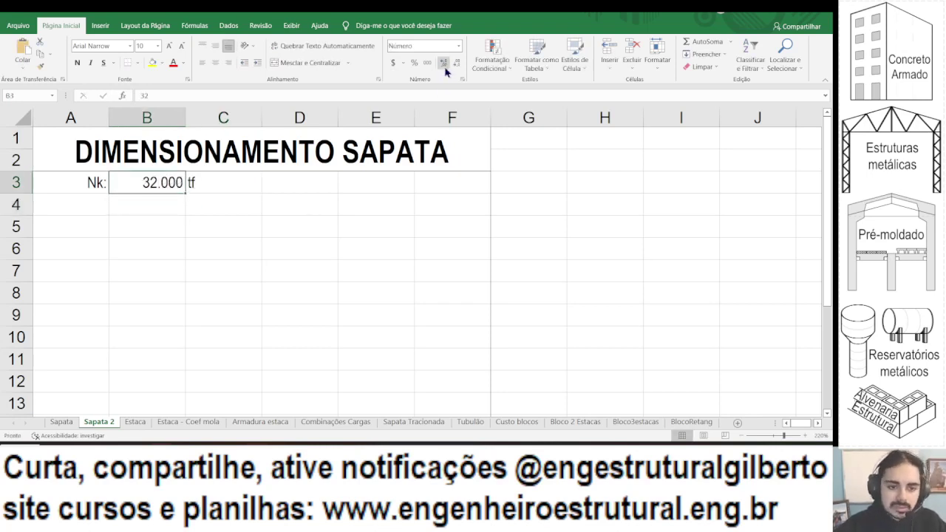
double_click(186, 117)
Enter the label "Mxk:" in A4 and right-align it.
click(71, 204)
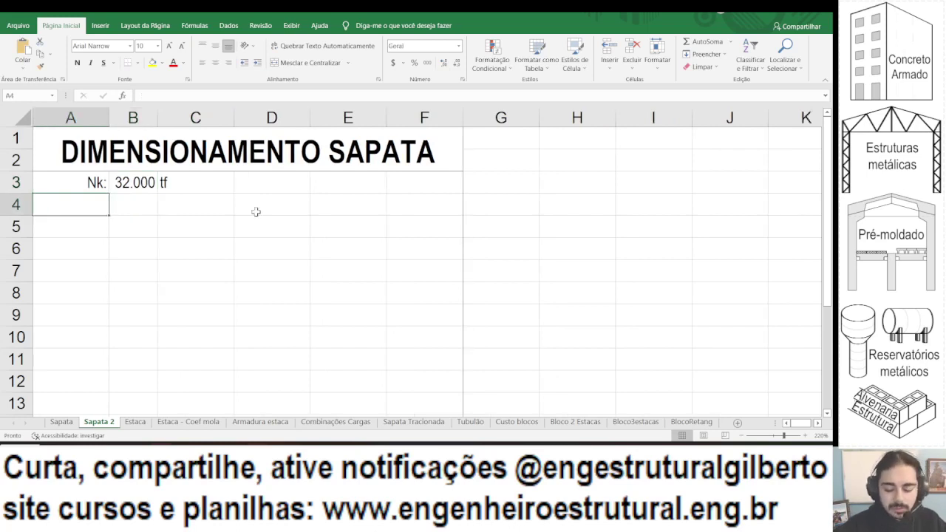
text(Mx)
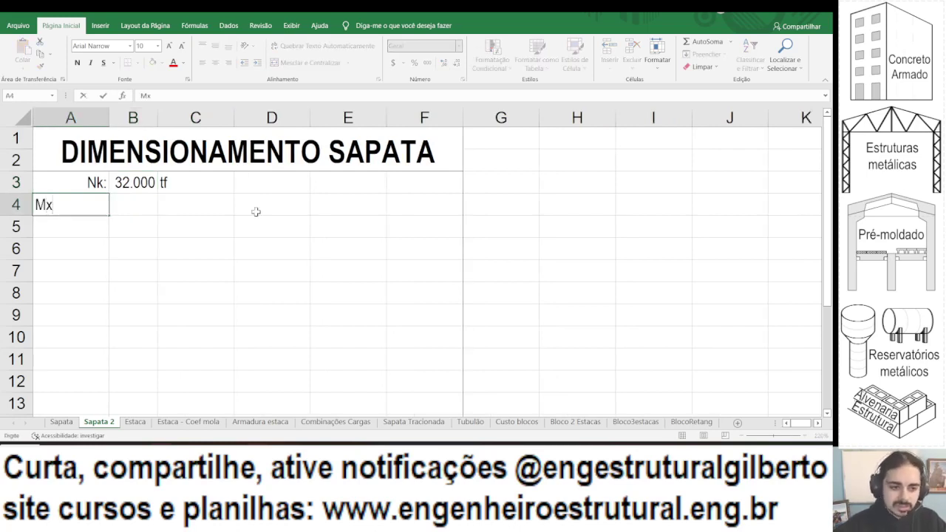
text(k:)
key(Return)
key(Up)
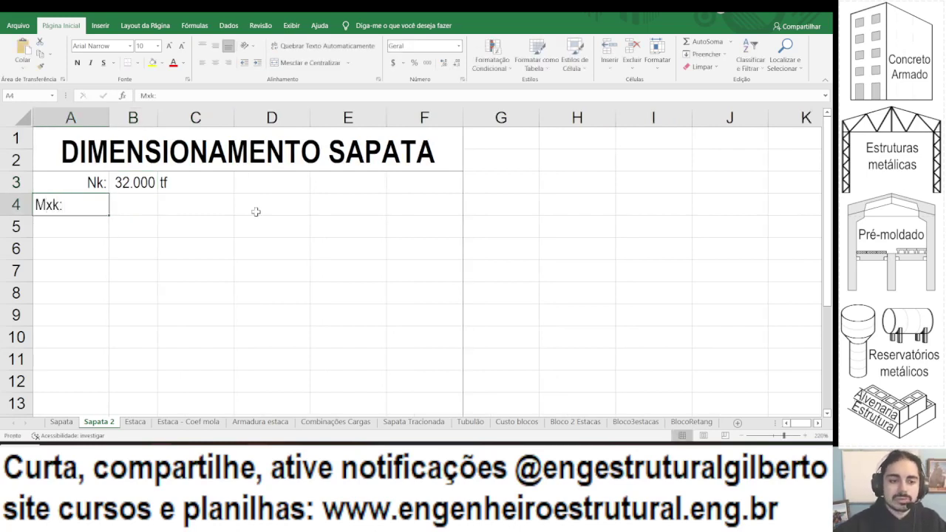
click(228, 62)
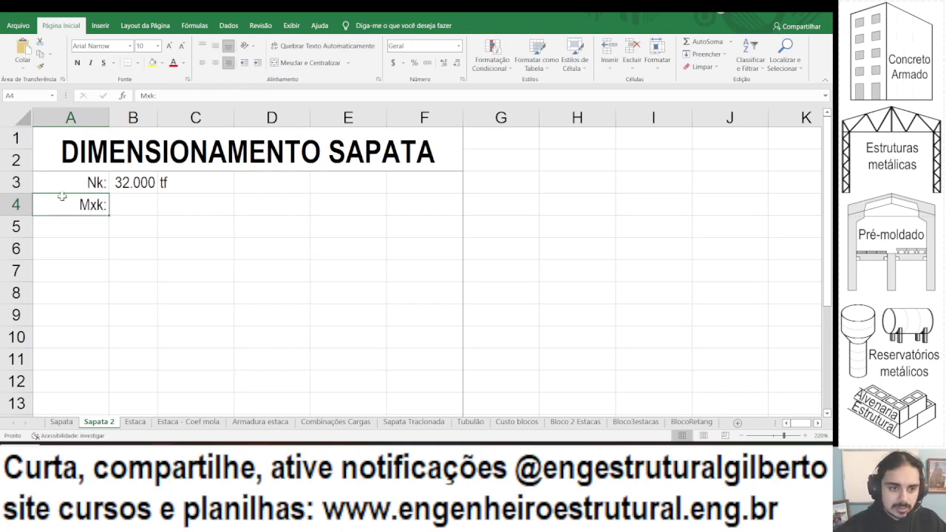
Right-align the cell range A3:B8.
drag(70, 183, 128, 303)
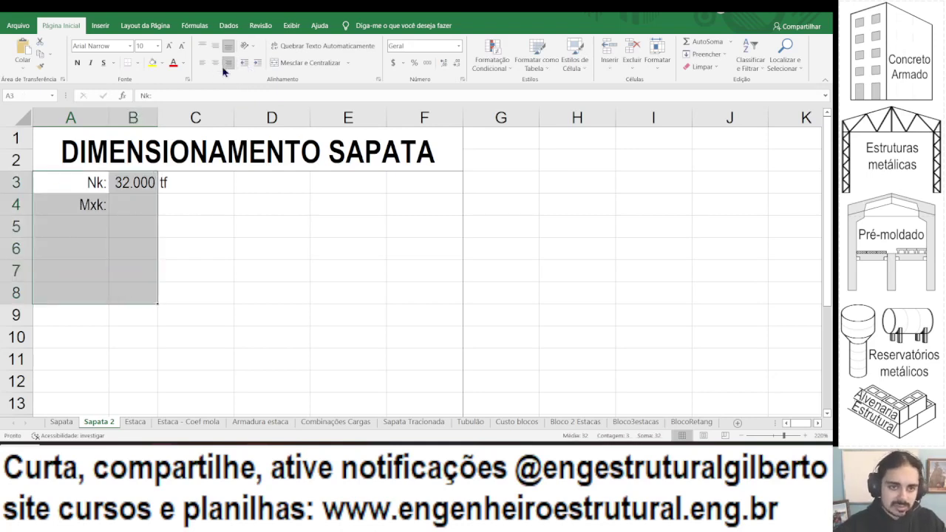
click(228, 62)
click(227, 62)
click(129, 191)
Enter the labels "Myk:", "Vxk:" and "Vyk:" in cells A5 to A7.
click(94, 220)
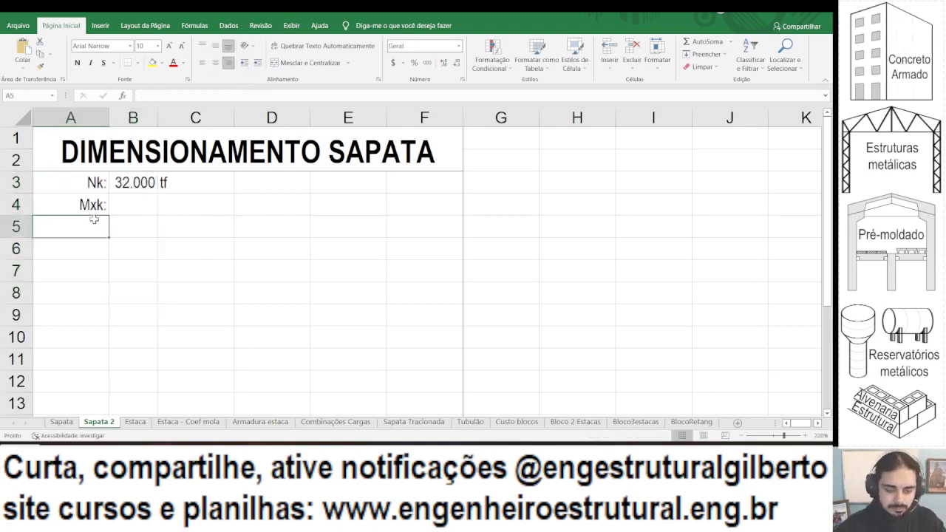
text(Myk:)
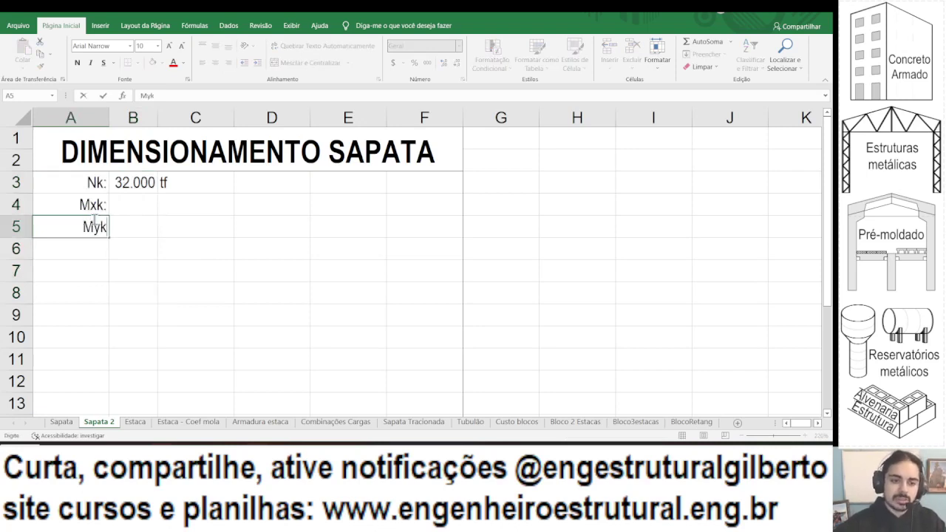
key(Return)
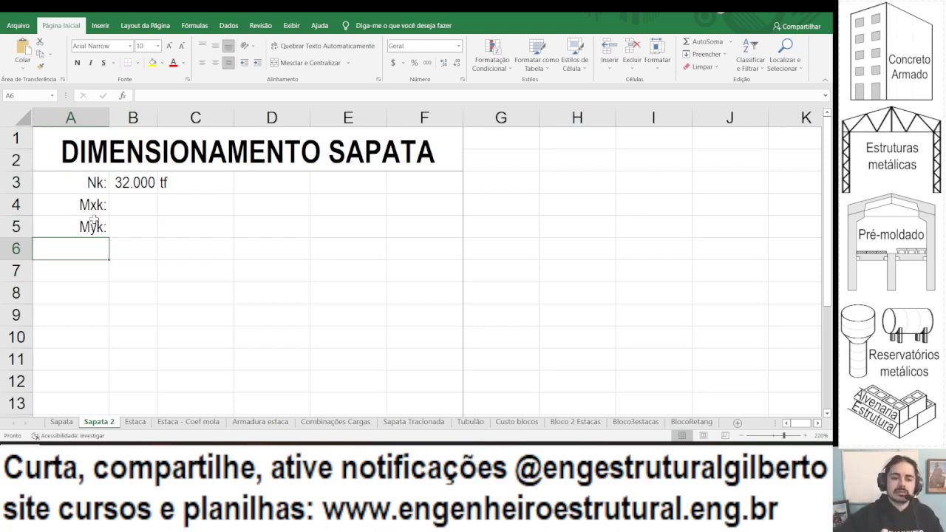
text(V)
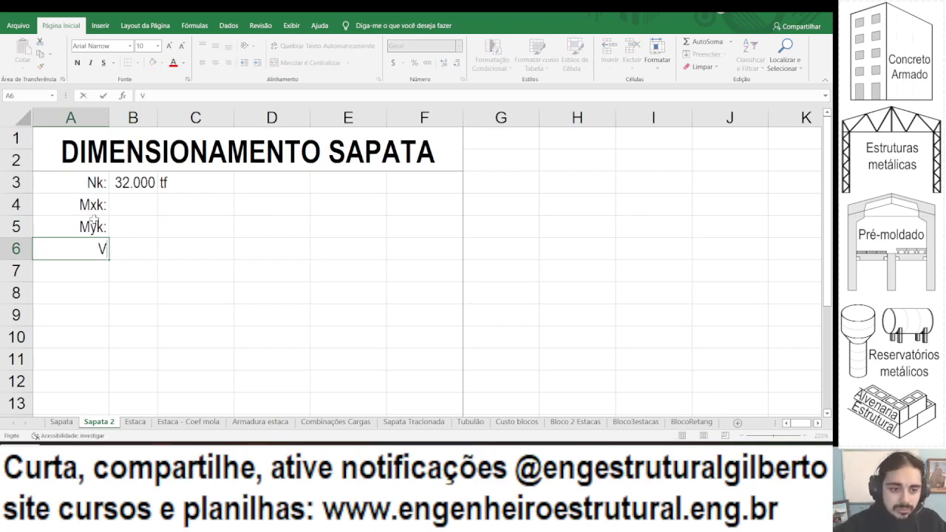
text(x)
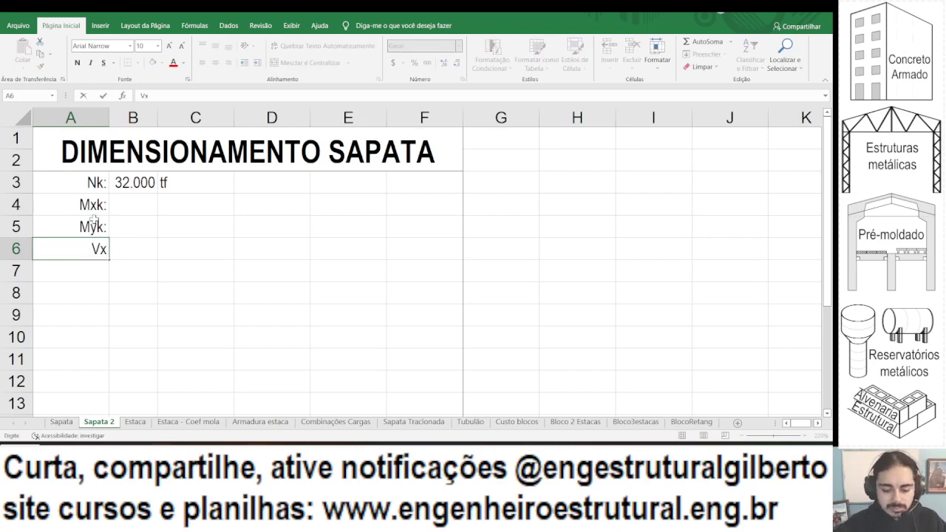
text(k:)
key(Return)
text(Vyk:)
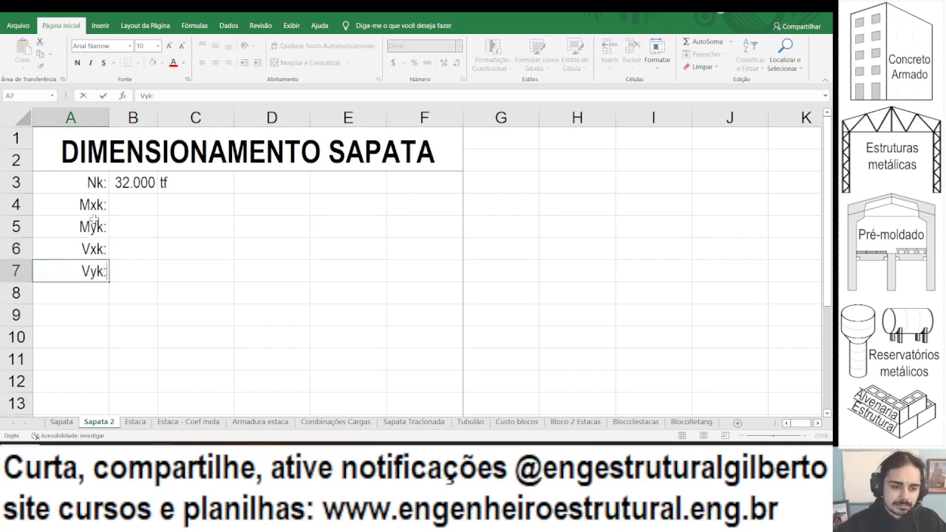
key(Return)
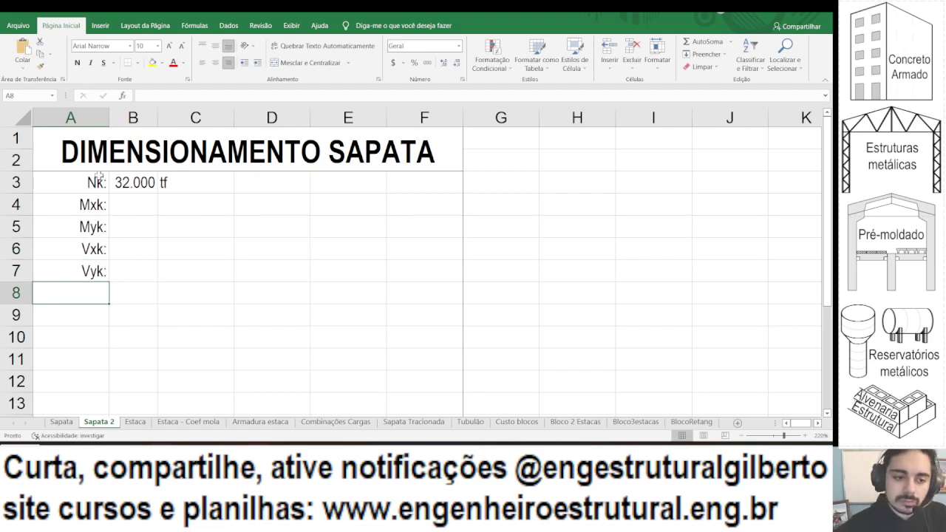
Narrow column C and enter 1.83 in B4 as the Mxk value with three decimal places.
click(139, 209)
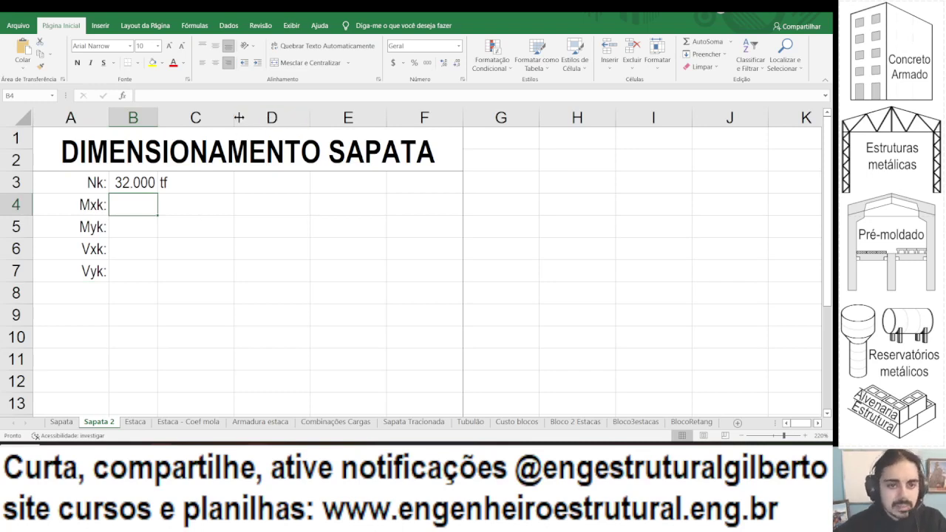
drag(238, 117, 171, 118)
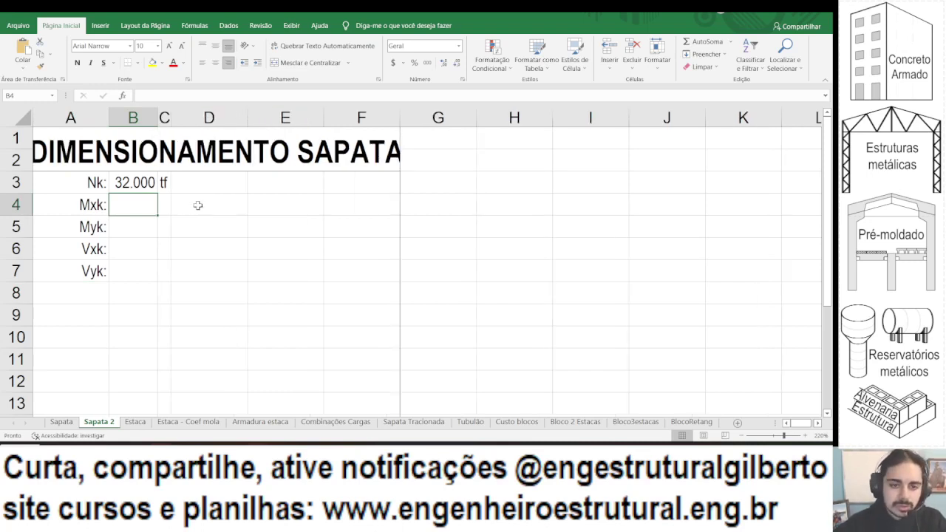
text(1.83)
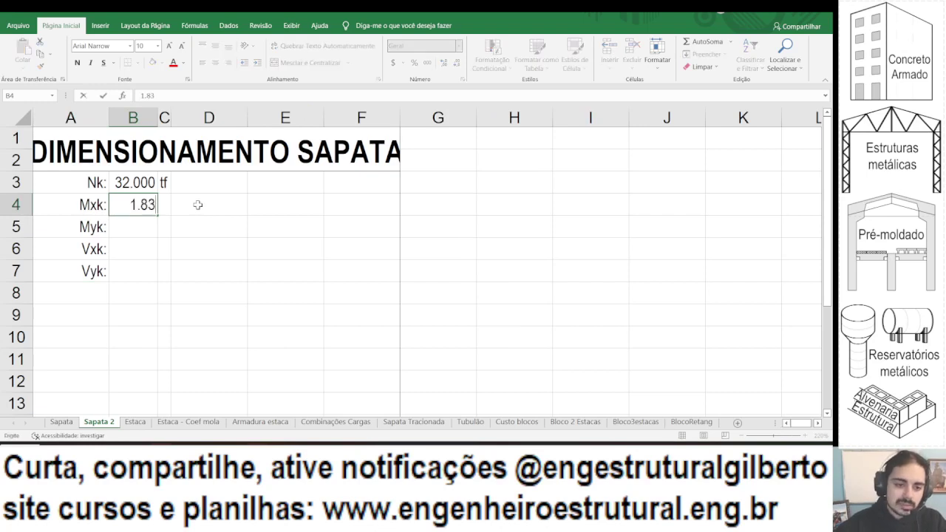
key(Return)
key(Up)
click(444, 63)
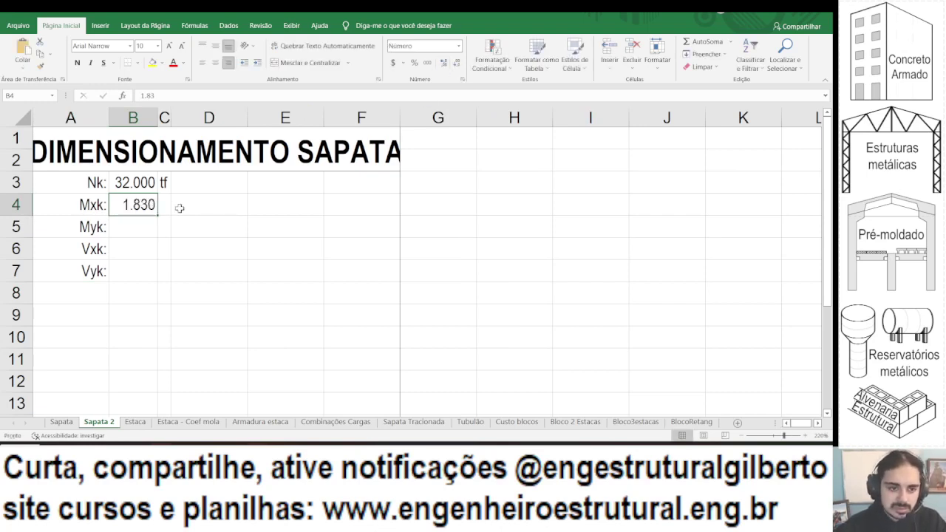
Enter the unit "tfm" in C4 and autofit column C.
click(165, 207)
text(tfm)
key(Return)
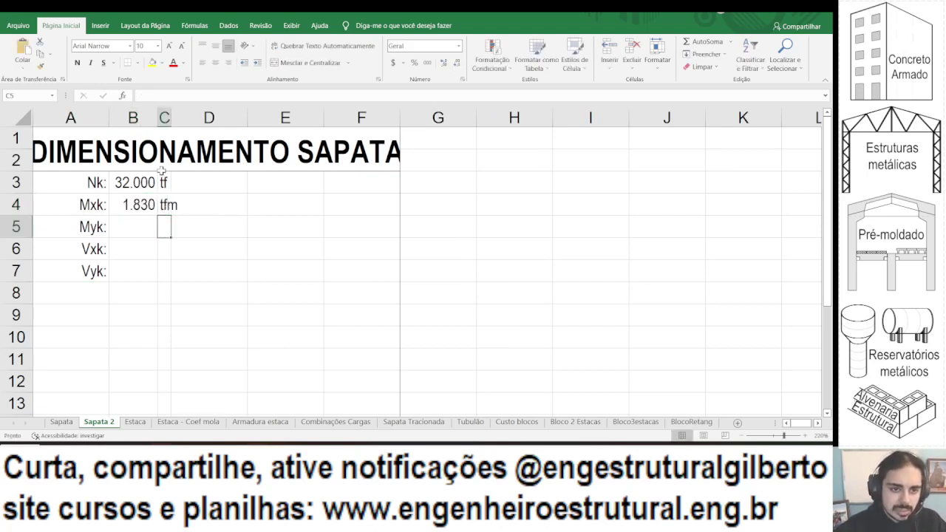
double_click(171, 117)
Set the font size of the title DIMENSIONAMENTO SAPATA to 16.
click(168, 152)
click(158, 46)
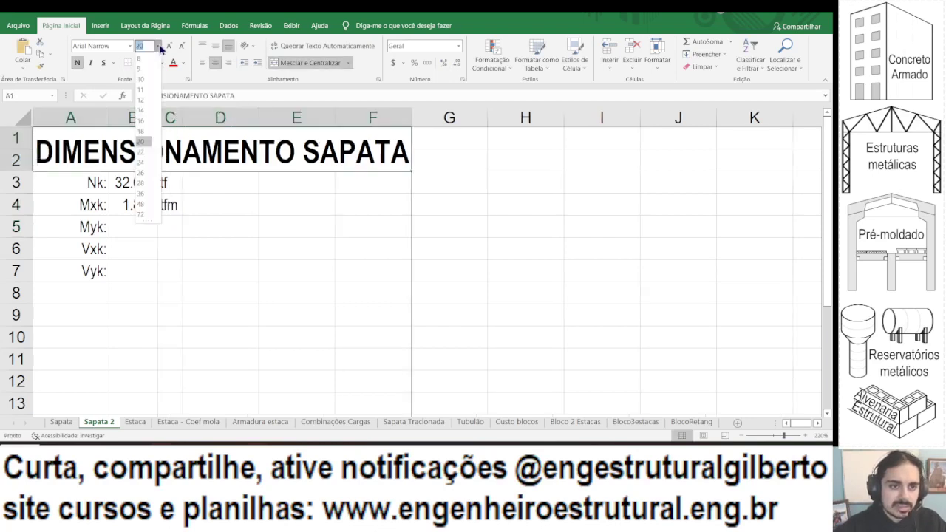
click(143, 131)
click(133, 205)
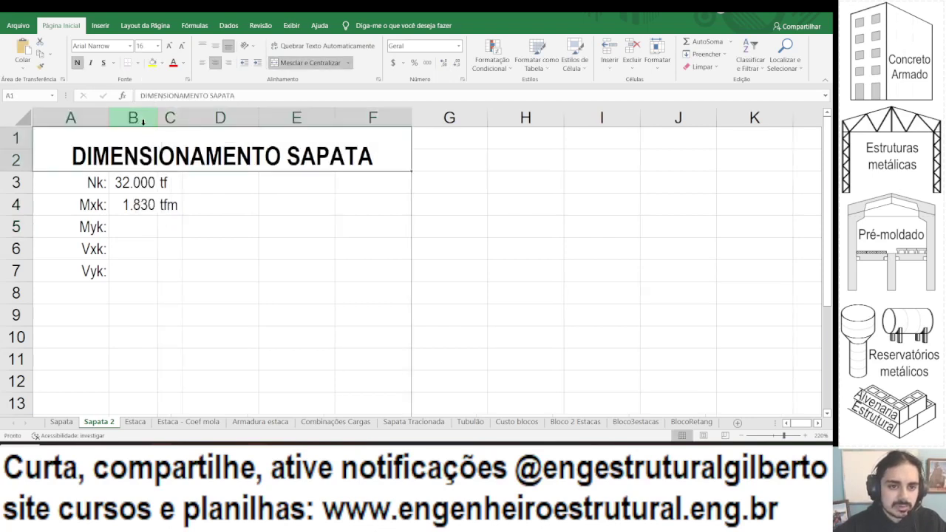
Enter 0.47 in B5 as the Myk value with three decimal places and the unit "tfm" in C5.
click(116, 226)
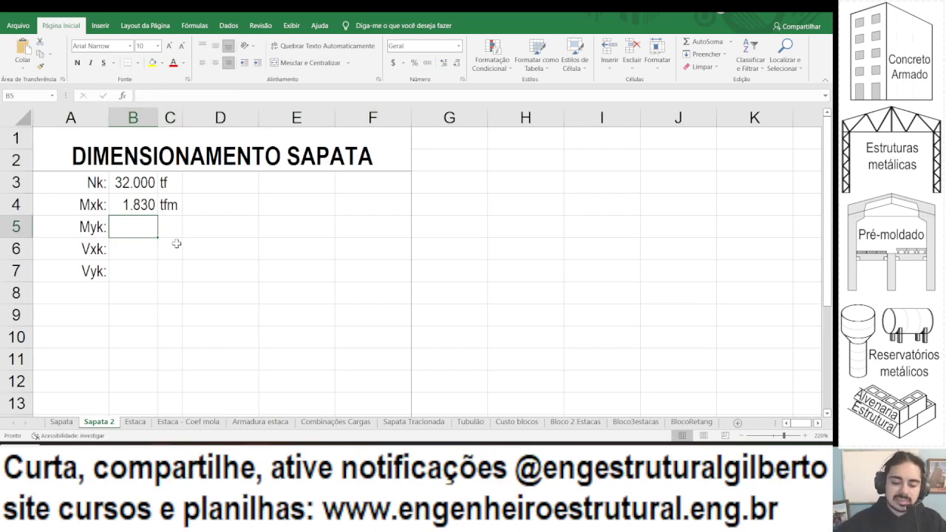
text(0.47)
key(Return)
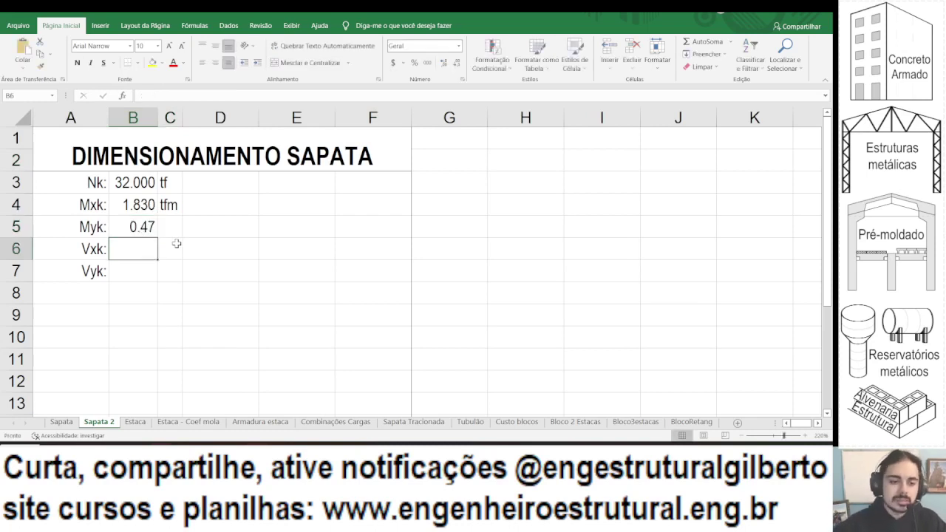
key(Up)
key(Right)
text(tfm)
key(Left)
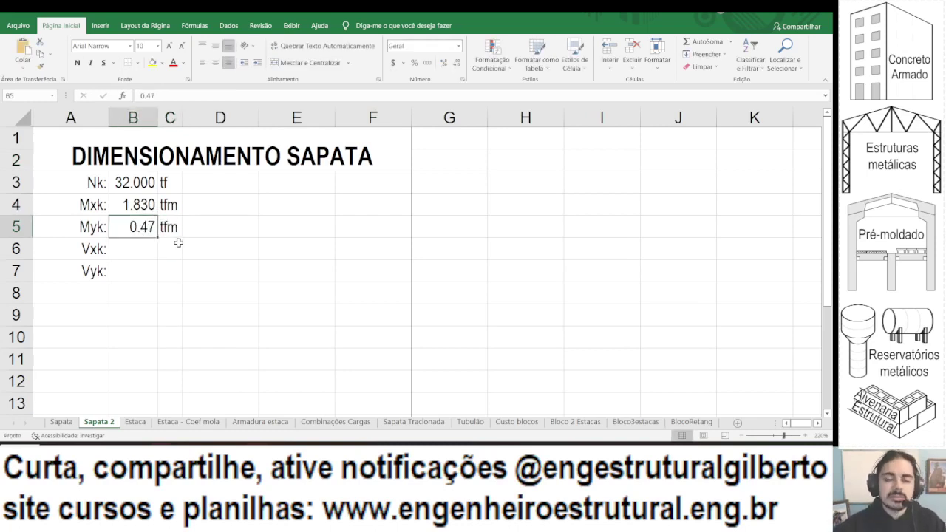
click(442, 64)
click(137, 256)
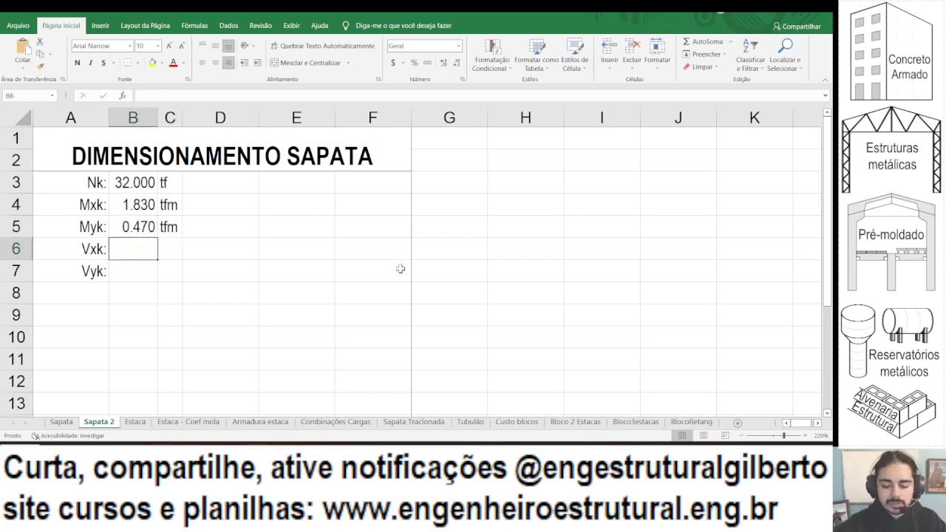
Enter 1.14 in B6 as the Vxk value and the unit "tf" in C6.
text(1.14)
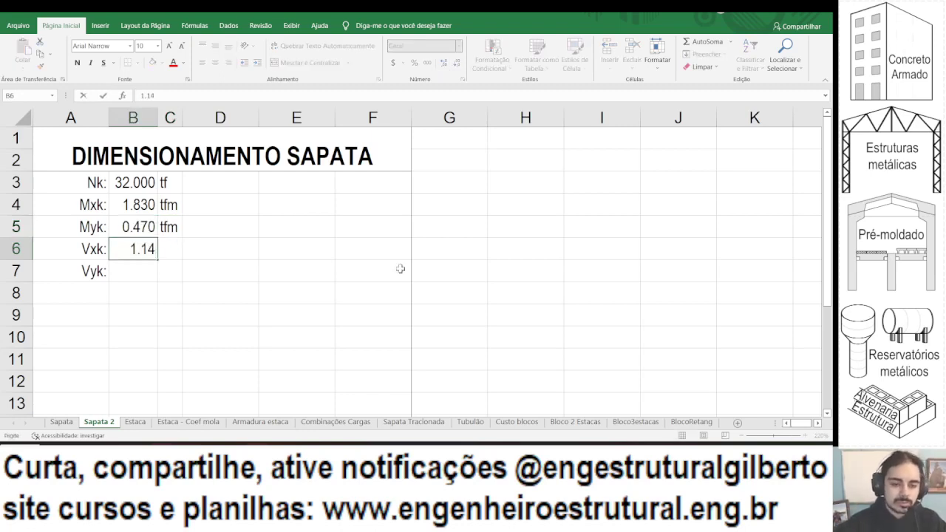
key(Right)
text(tf)
key(Return)
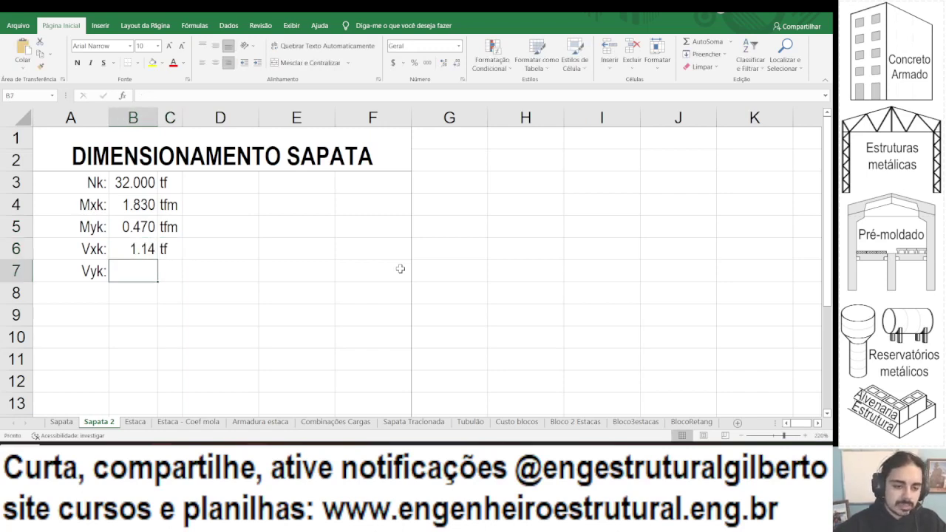
Enter 0.36 in B7 as the Vyk value with unit "tf" in C7, and show B6:B7 with three decimal places.
text(0.36)
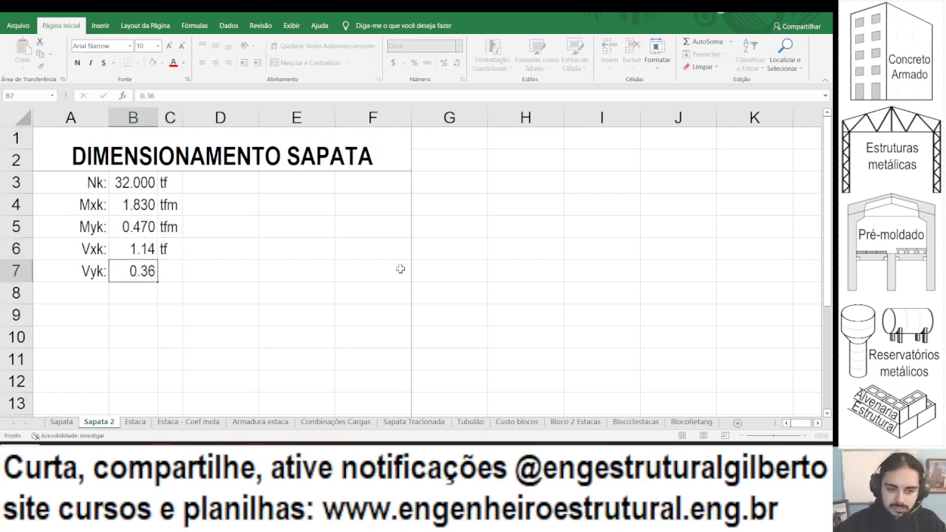
key(Tab)
text(tf)
key(Return)
drag(143, 260, 130, 272)
click(443, 63)
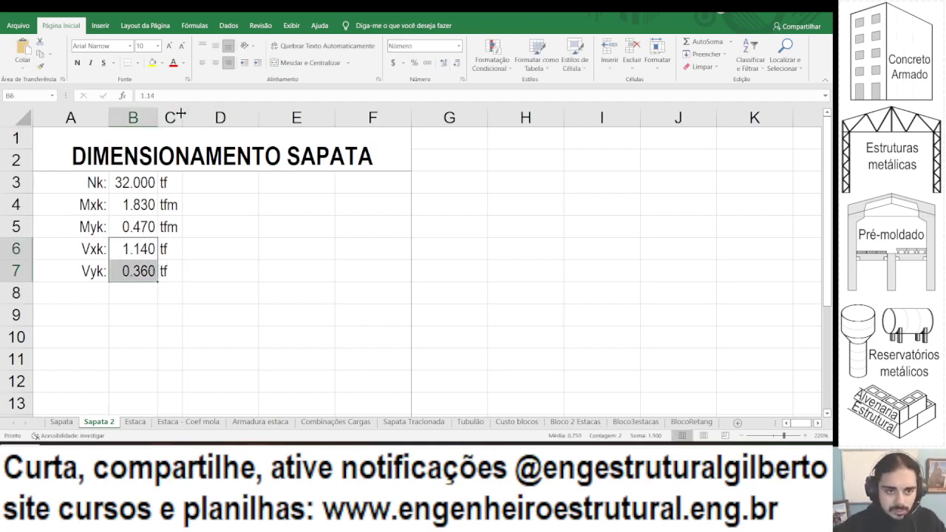
Enter the label "FCK conc:" in D3 and right-align it.
click(215, 188)
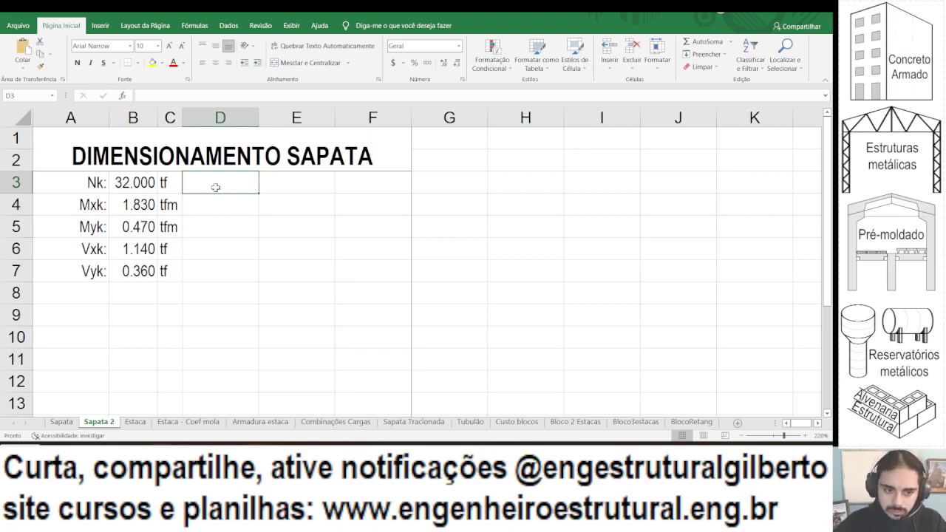
text(FCJ)
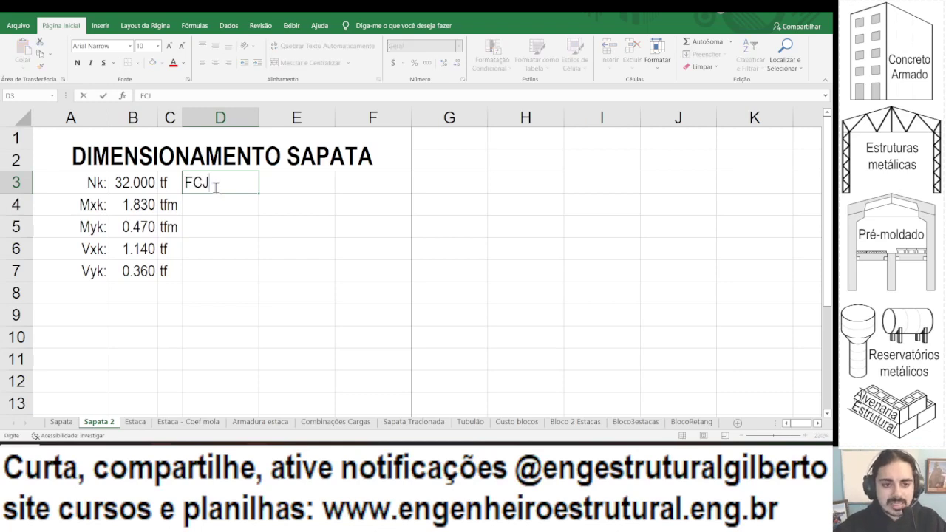
key(BackSpace)
text(K conc:)
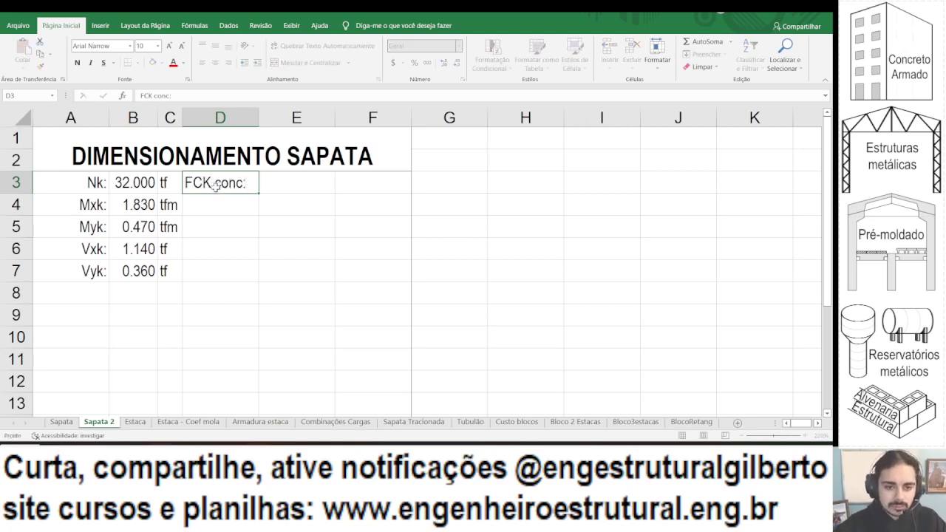
key(Return)
click(214, 185)
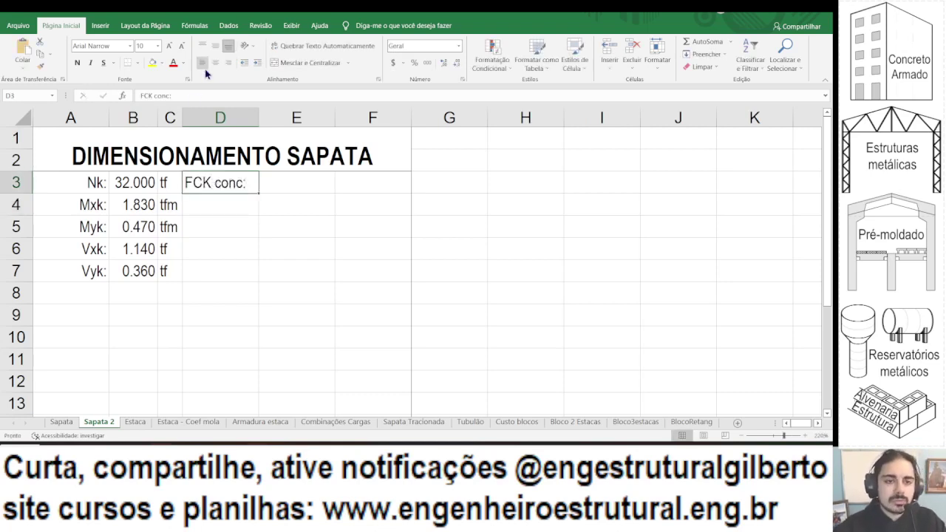
click(228, 62)
Enter 25 in E3 with the unit "Mpa" in F3, and autofit columns E and D.
click(291, 189)
text(25)
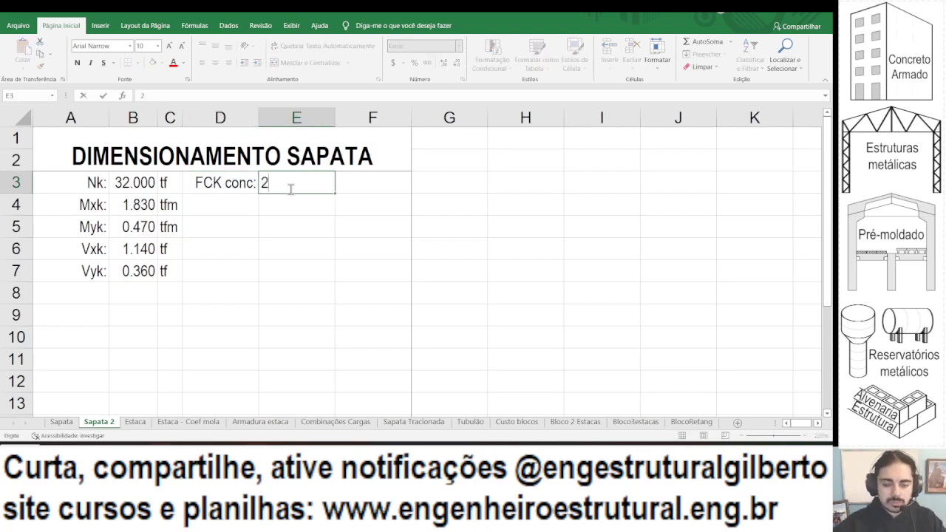
key(Tab)
text(Mpa)
key(Return)
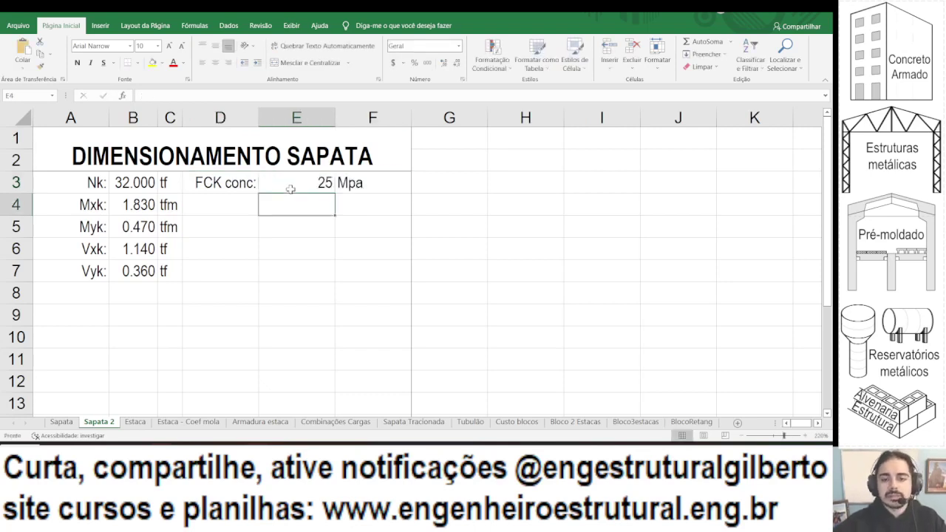
double_click(335, 121)
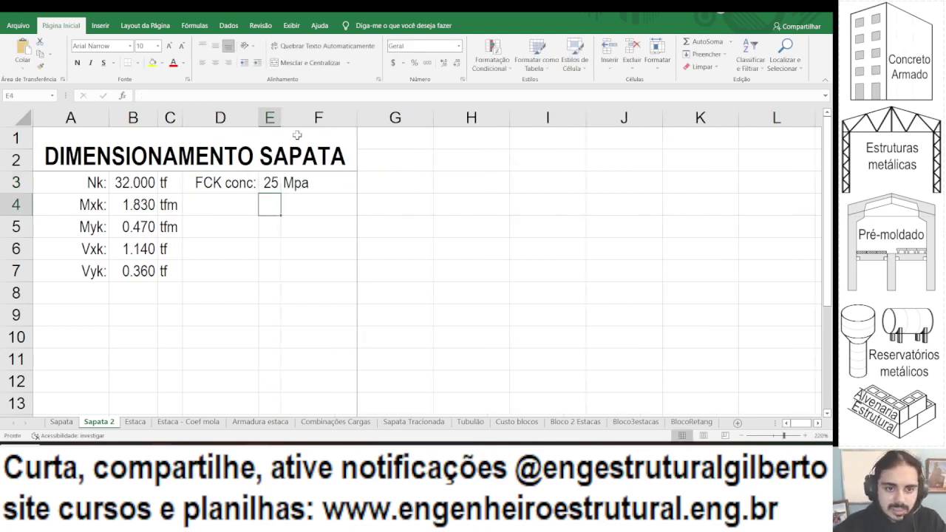
double_click(260, 118)
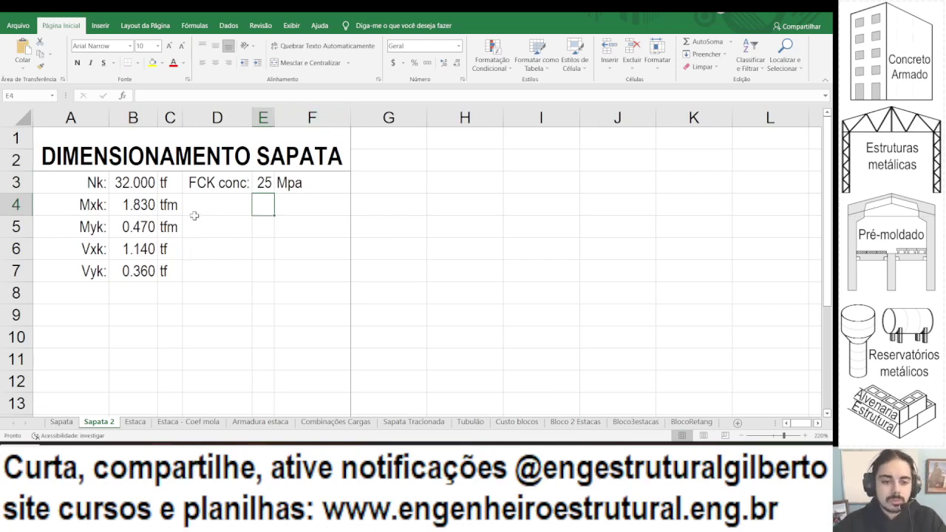
Enter the label "Cobrim:" in D4 and right-align the range D3:E7.
click(210, 196)
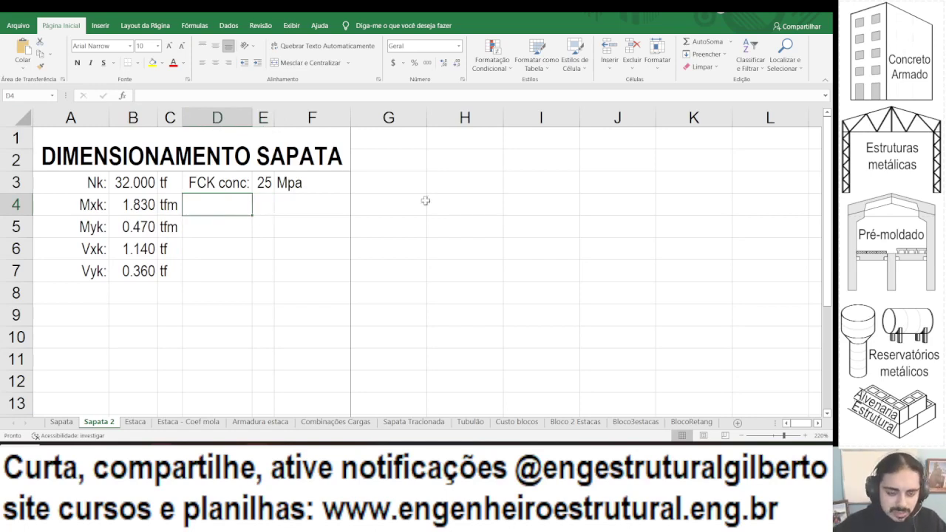
text(Cobrim:)
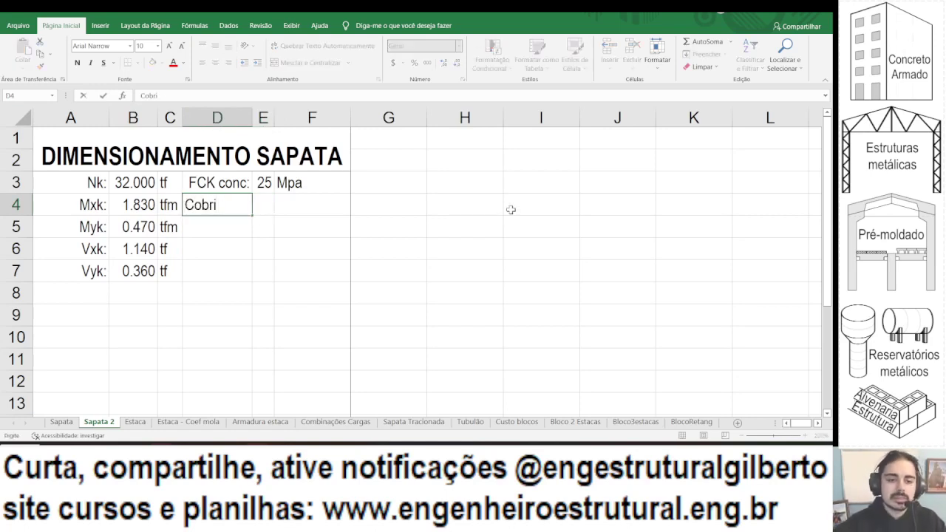
key(Return)
key(Up)
key(Up)
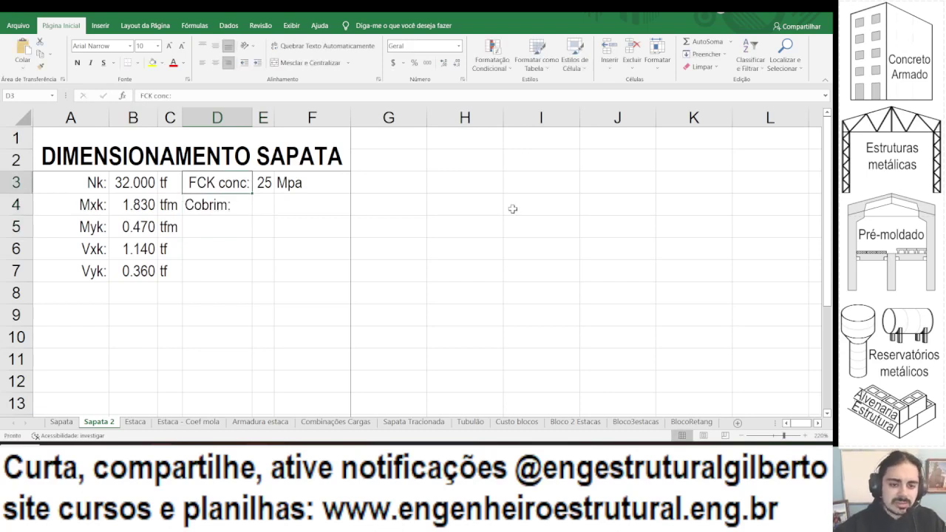
shift+click(267, 273)
click(228, 62)
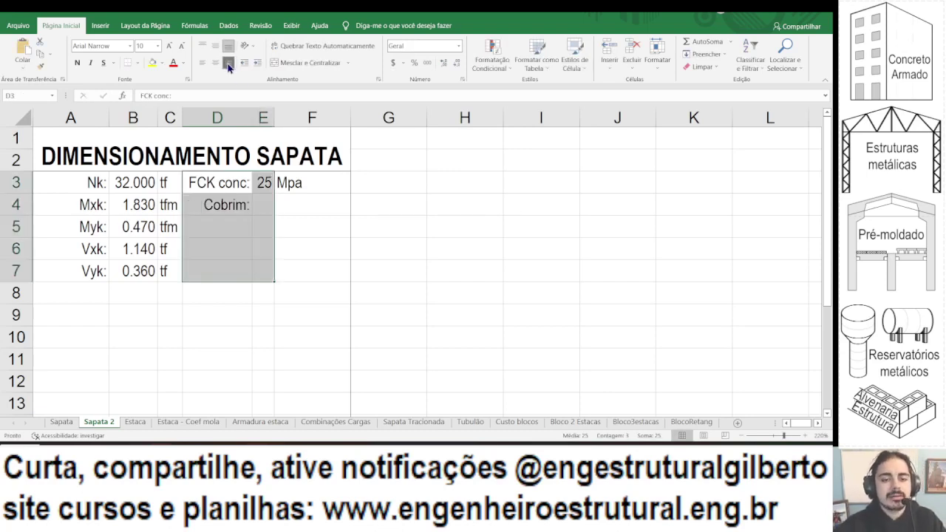
Enter 5 in E4 as the concrete cover and the unit "cm" in F4.
click(261, 203)
text(5)
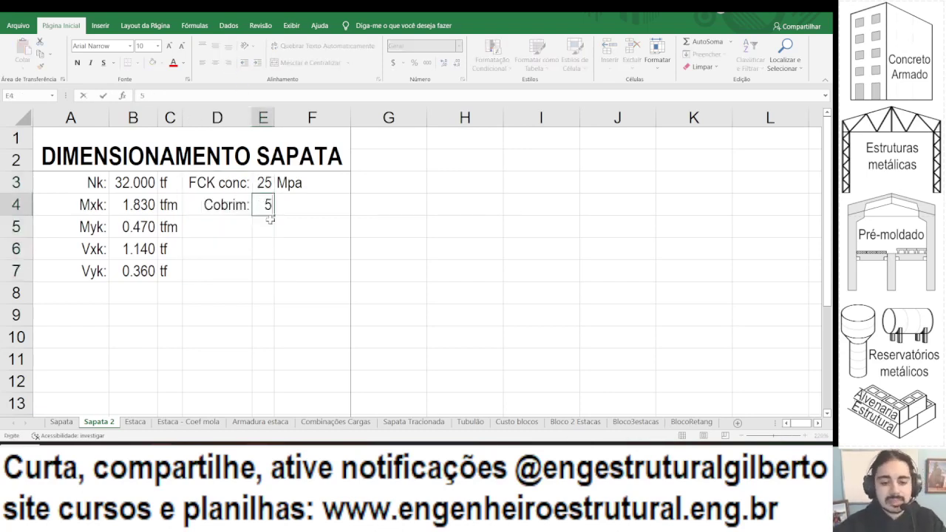
key(Tab)
text(cm)
key(Return)
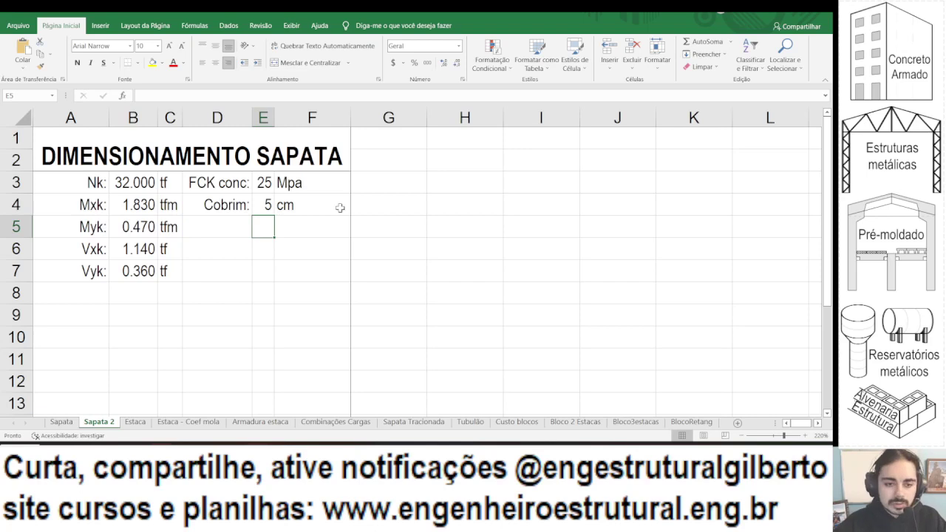
Enter the label "Larg X pilar:" in D5 and autofit column D.
click(240, 232)
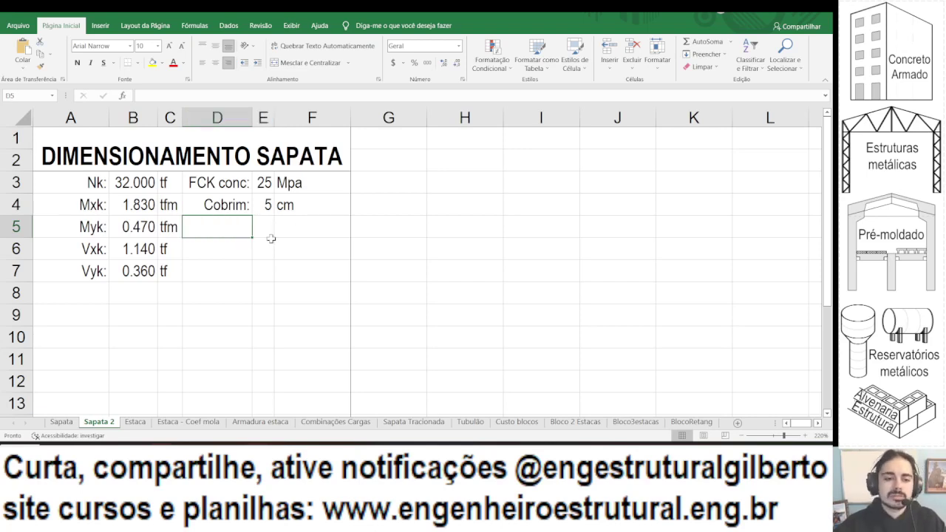
text(Larg X)
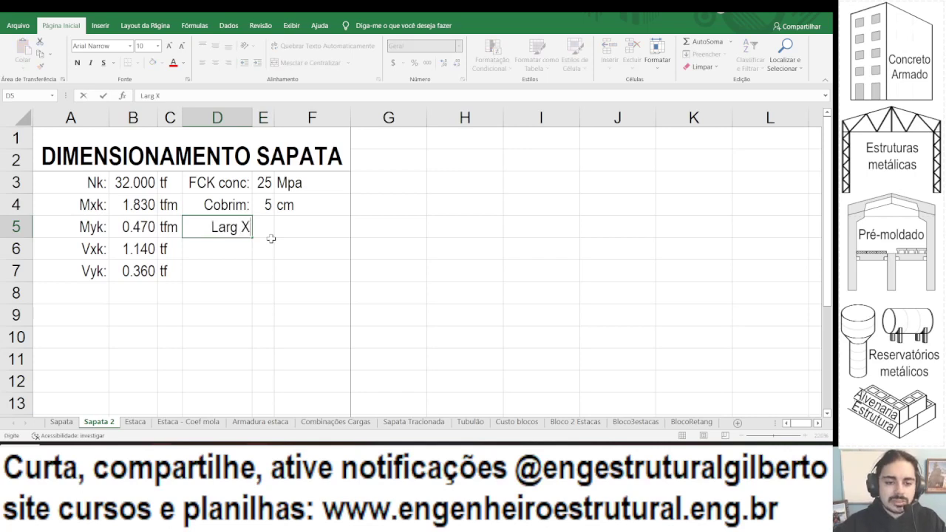
text( pilar:)
key(Return)
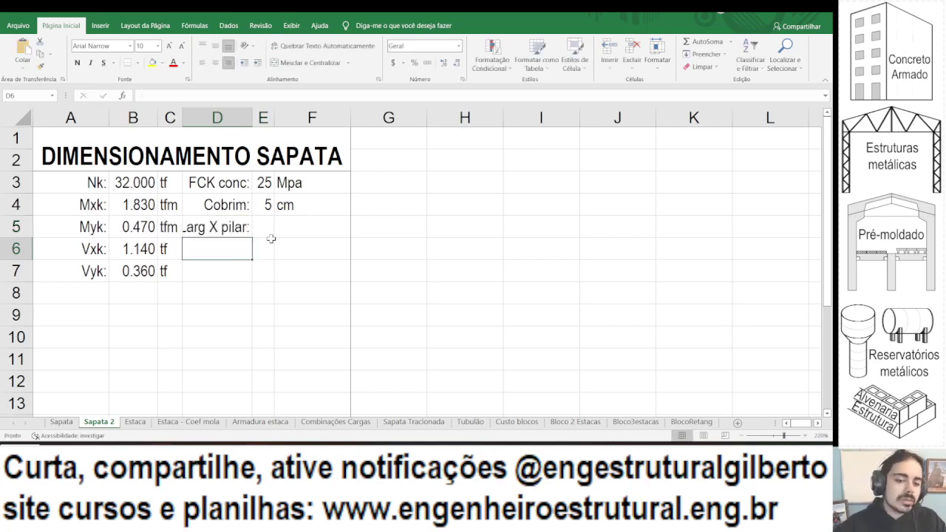
double_click(251, 119)
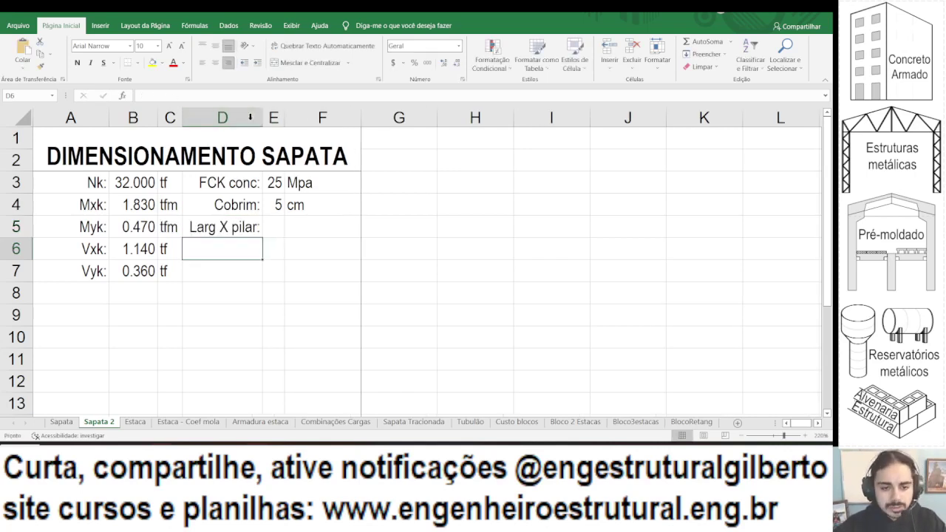
Enter 35 in E5 as the column's X width and the unit "cm" in F5.
click(271, 227)
text(35)
key(Tab)
text(cm)
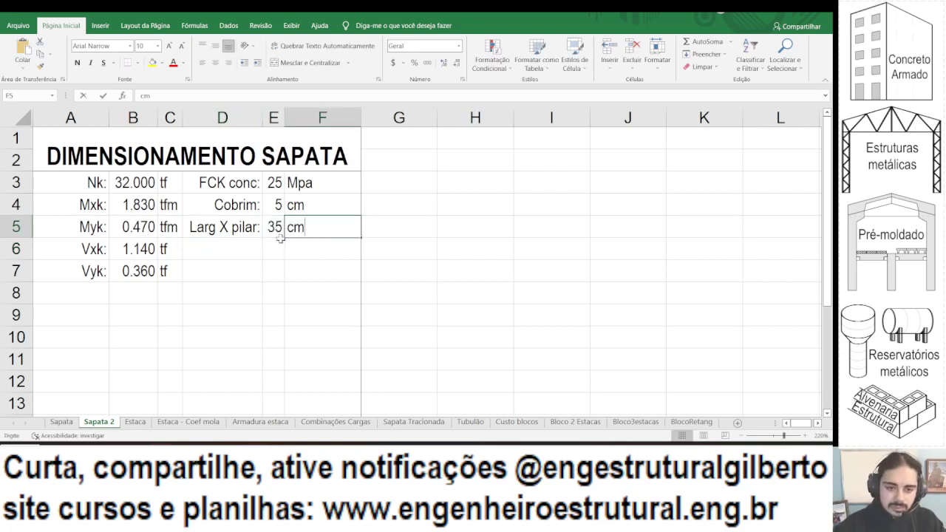
key(Return)
Add the "Larg Y:" row with the label in D6, 20 in E6 and the unit "cm" in F6.
key(Left)
text(Larg Y:)
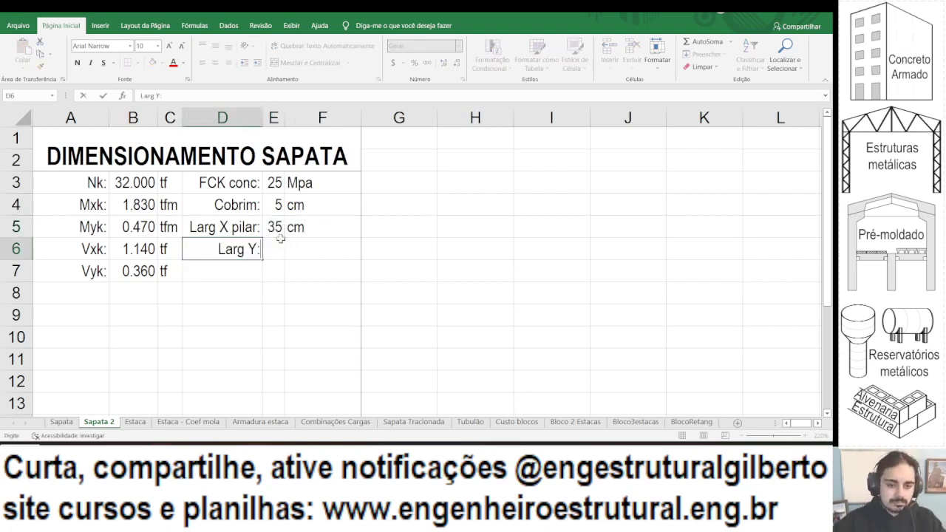
key(Tab)
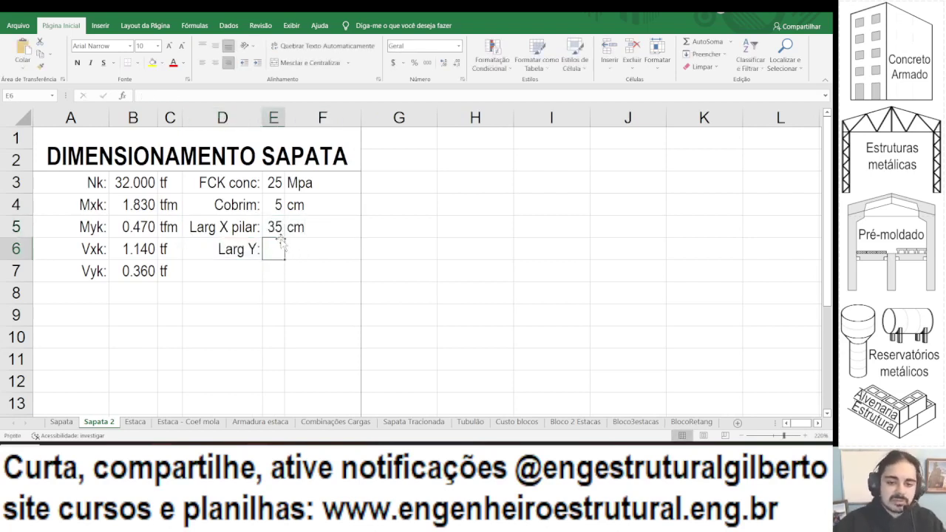
text(20)
key(Tab)
text(cm)
key(Return)
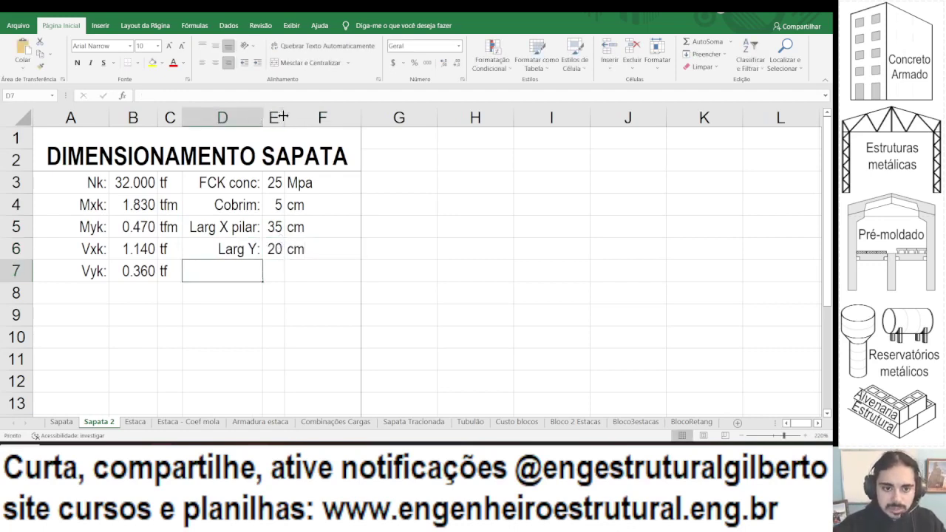
Add the soil test row with the label "SPT:" in D7, 14 in E7 and the unit "Golpes" in F7.
click(243, 209)
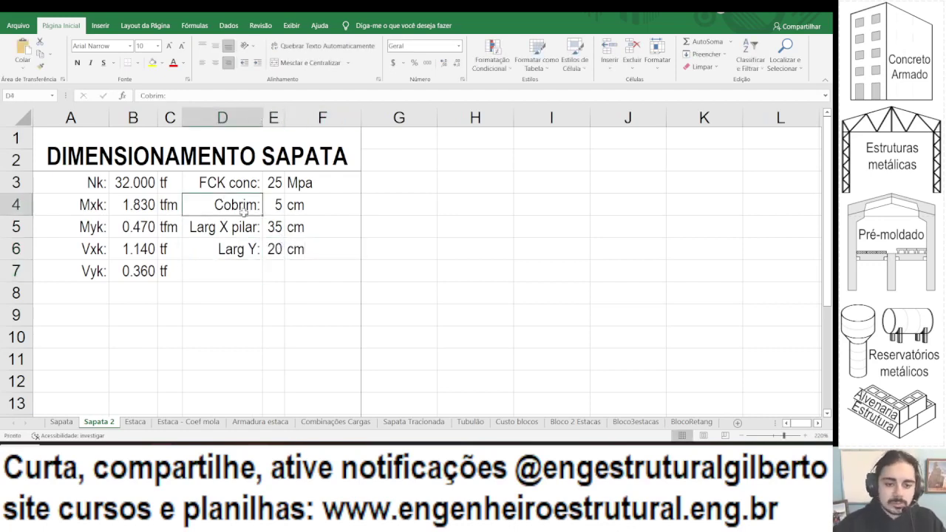
click(237, 223)
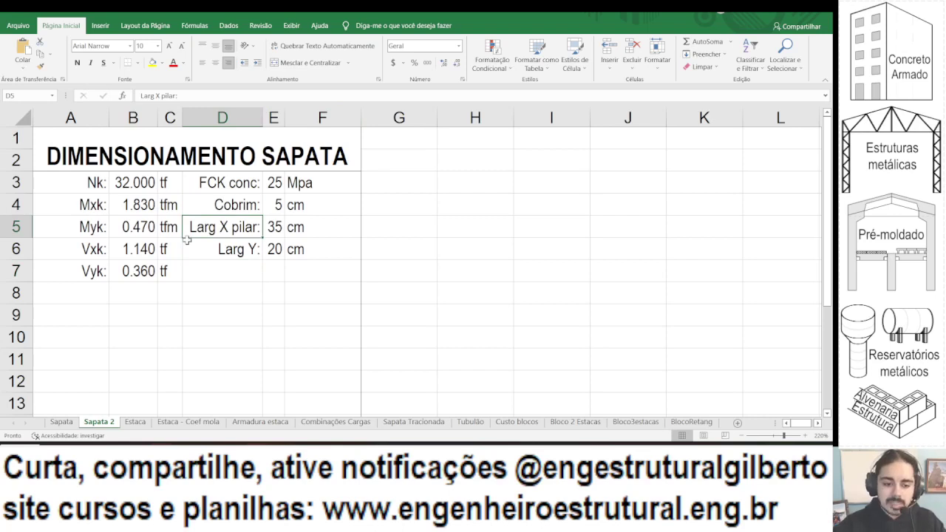
click(218, 275)
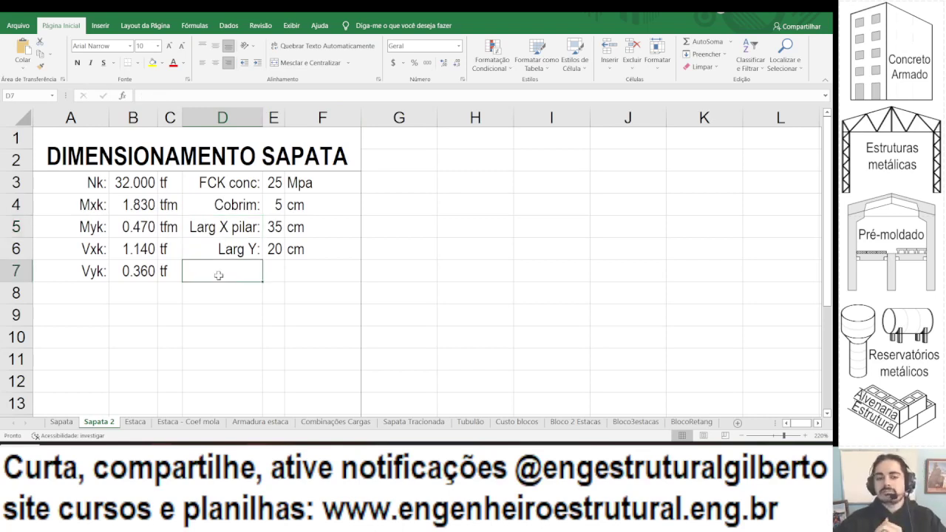
text(SPT:)
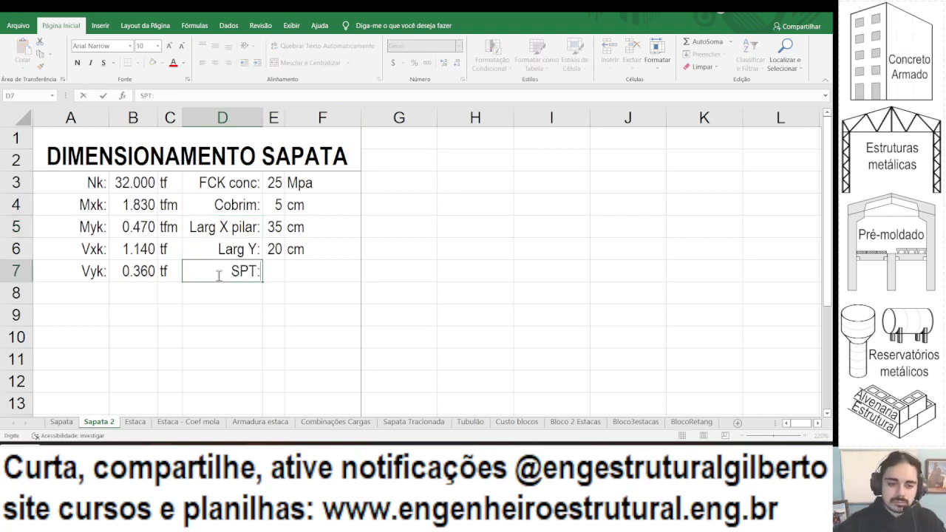
key(Tab)
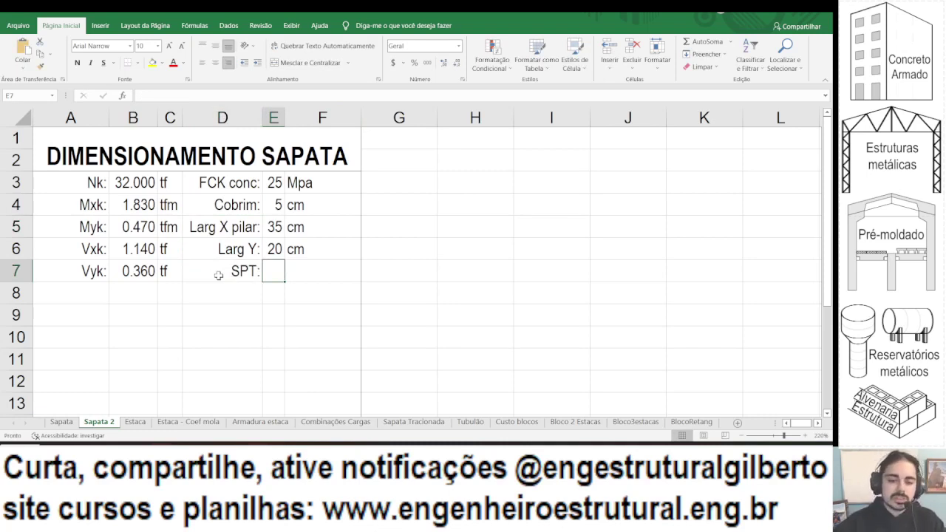
text(14)
key(Tab)
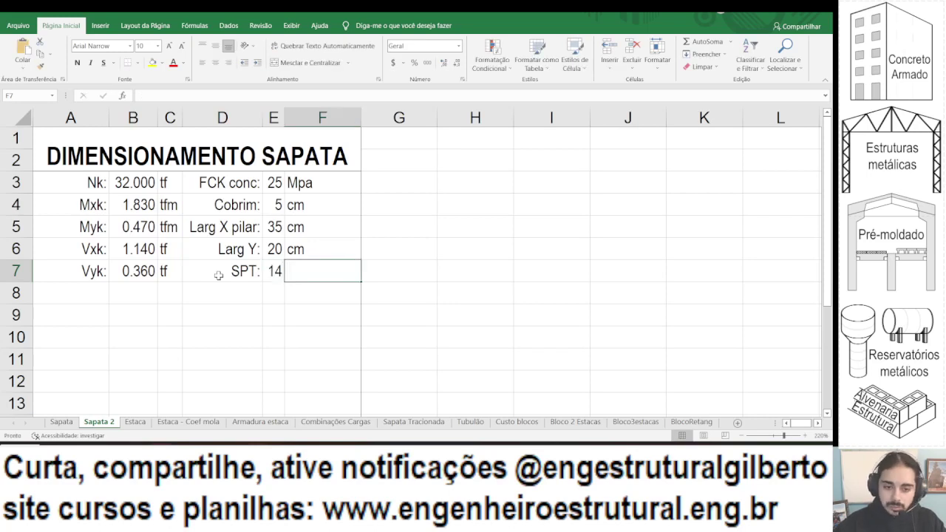
text(Golpes)
key(Return)
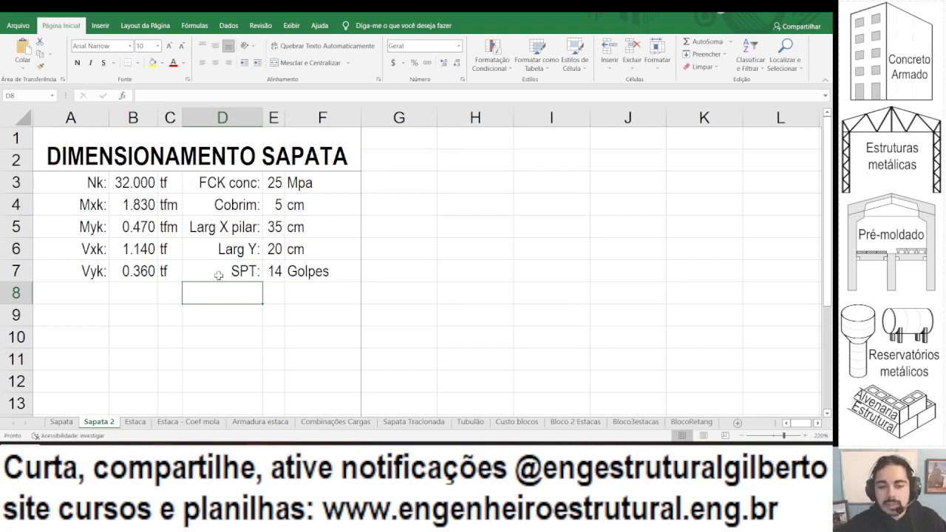
Autofit column F to its unit entries and select the empty cell D8 below the SPT label.
double_click(362, 117)
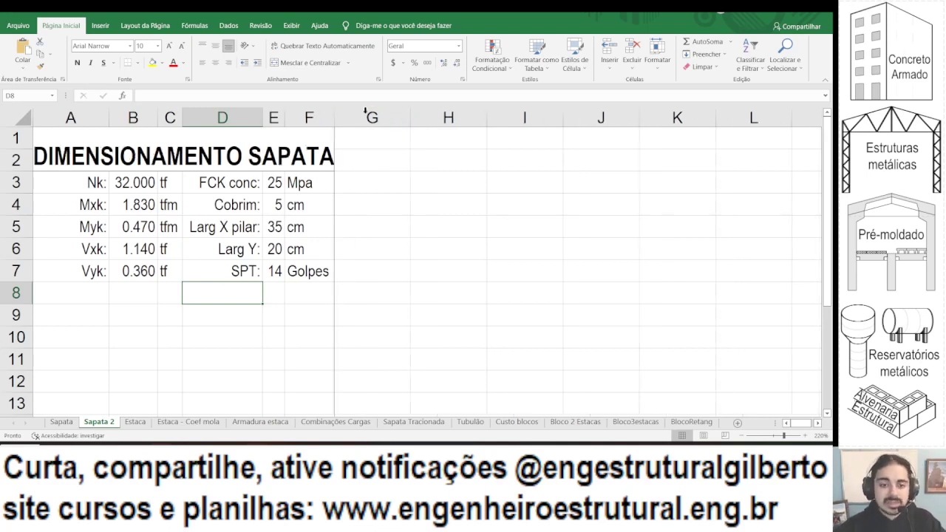
click(272, 269)
click(244, 289)
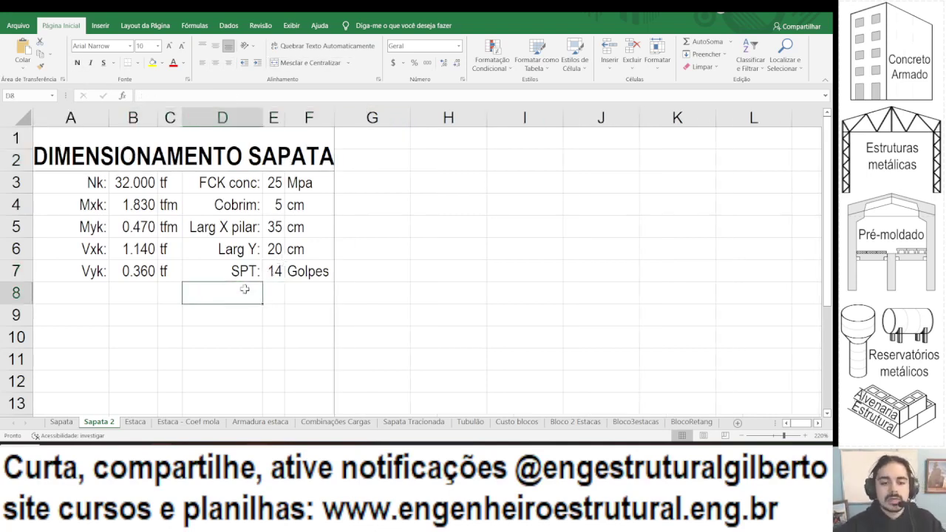
Enter the label "Tipo solo:" in D8 and align it to the right like the labels above.
text(Tipo solo:)
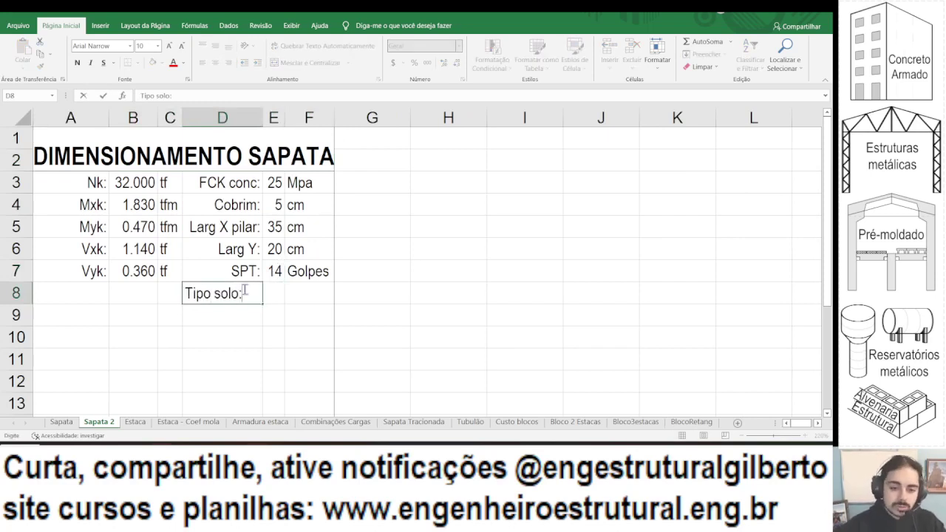
key(ctrl+Return)
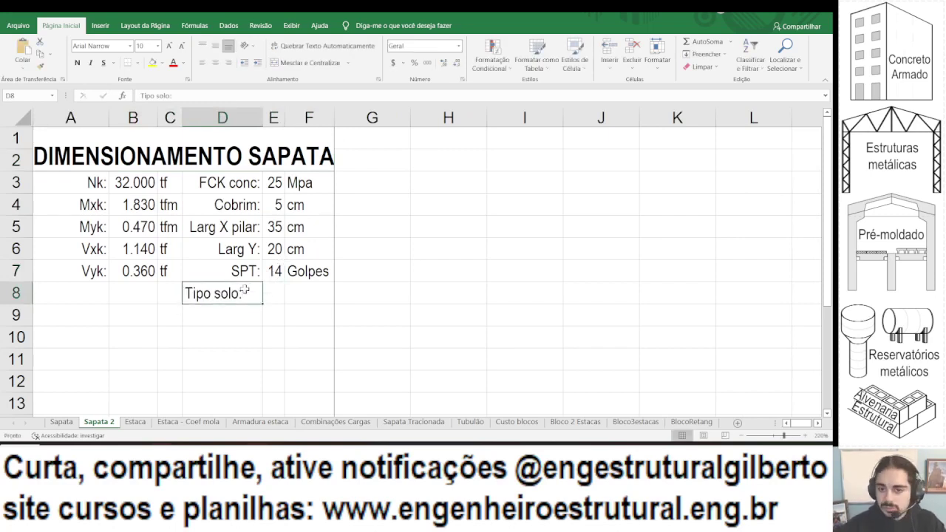
click(228, 63)
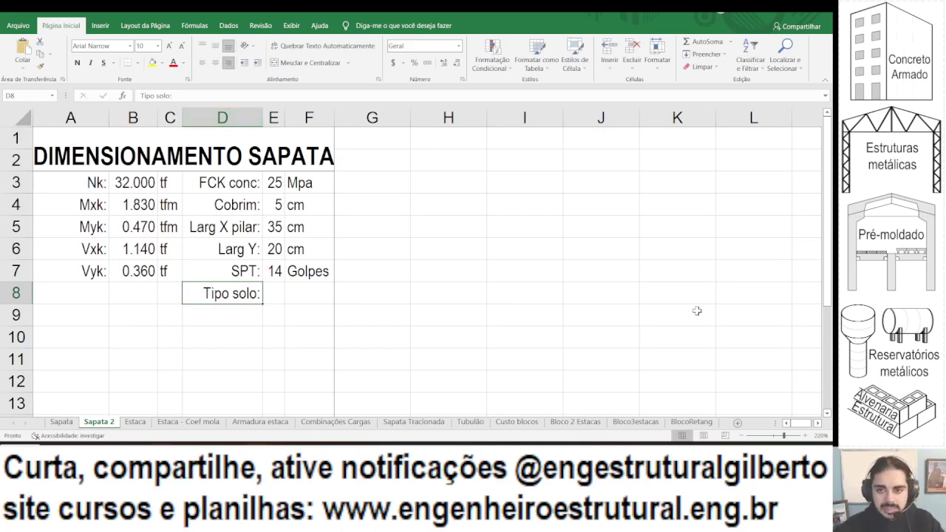
List the soil types "Areia", "Silte" and "Argila" in cells J1 to J3.
click(612, 146)
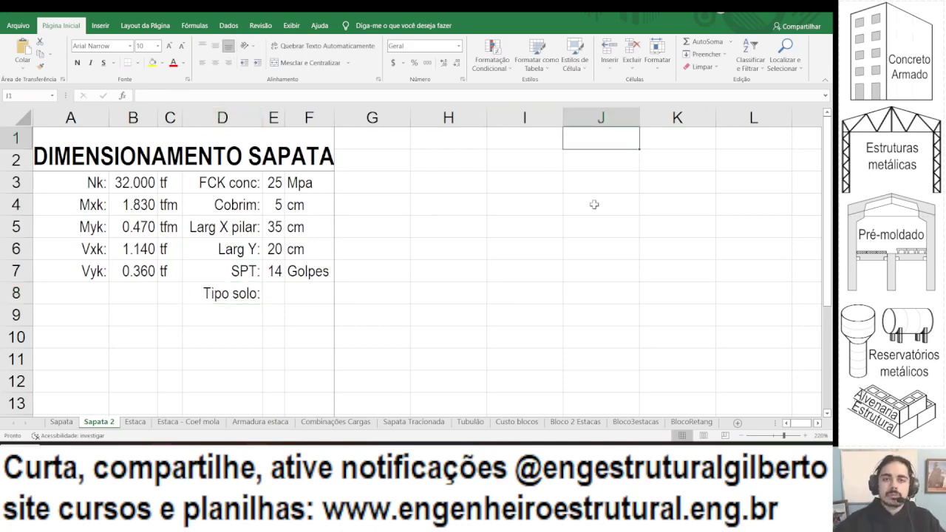
text(Areia)
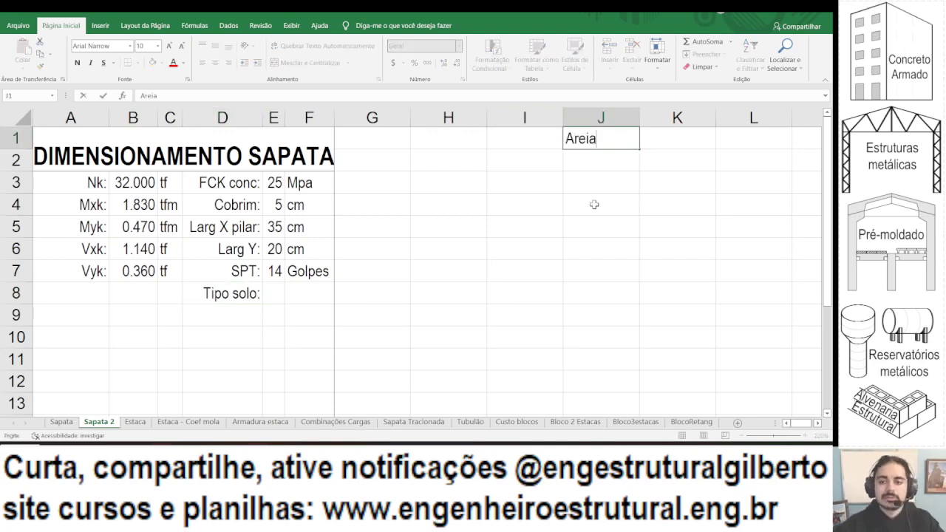
key(Return)
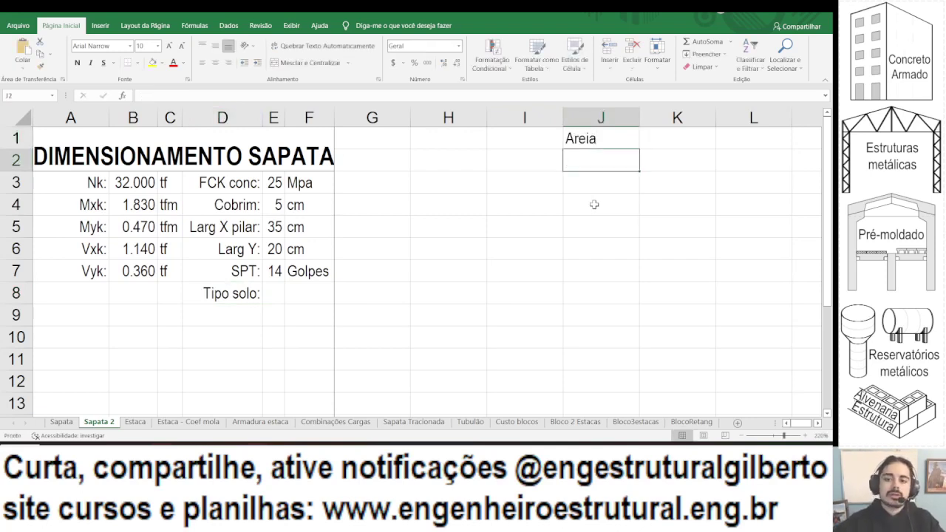
text(Silte)
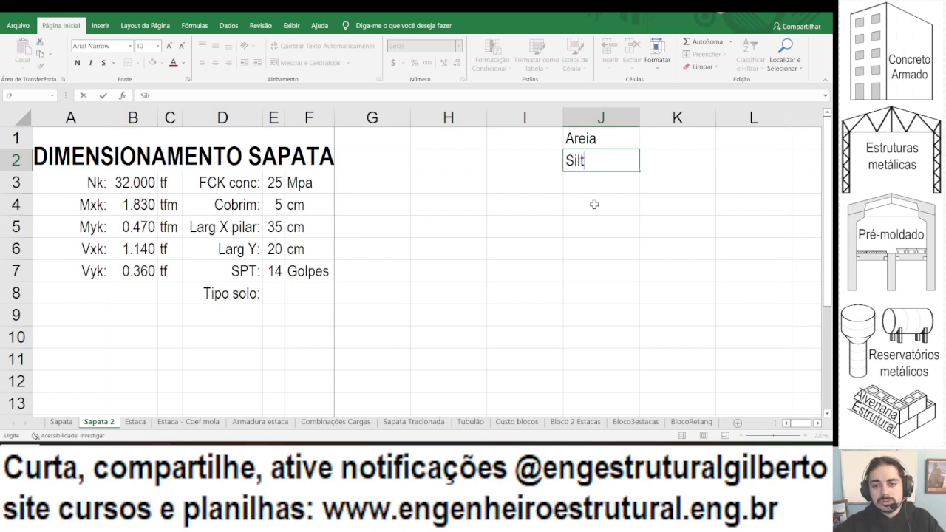
key(Return)
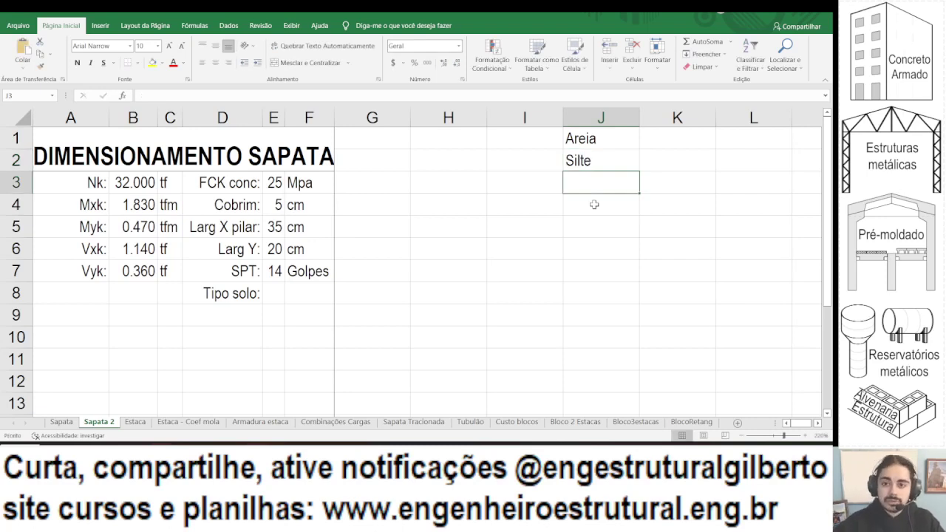
text(Argila)
key(Return)
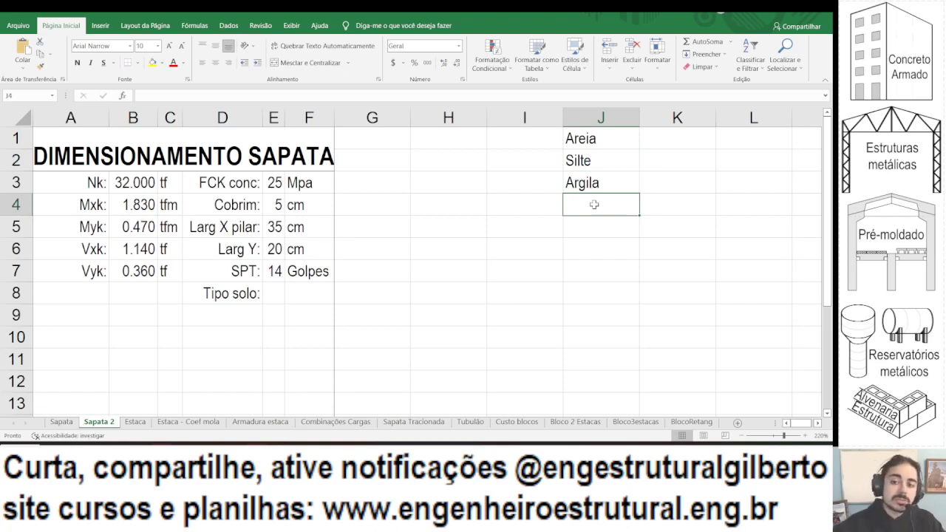
Centre the soil type entries in J1:J3 horizontally.
drag(581, 138, 591, 184)
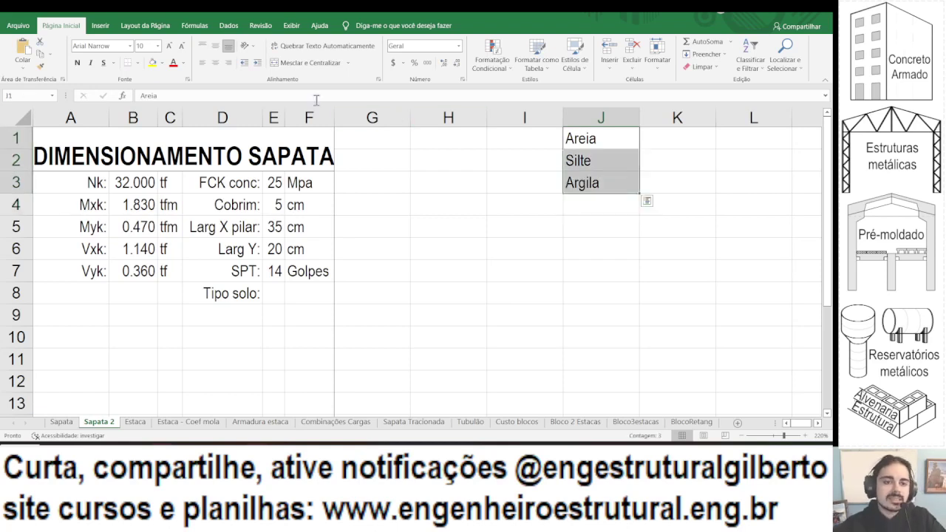
click(216, 62)
click(623, 272)
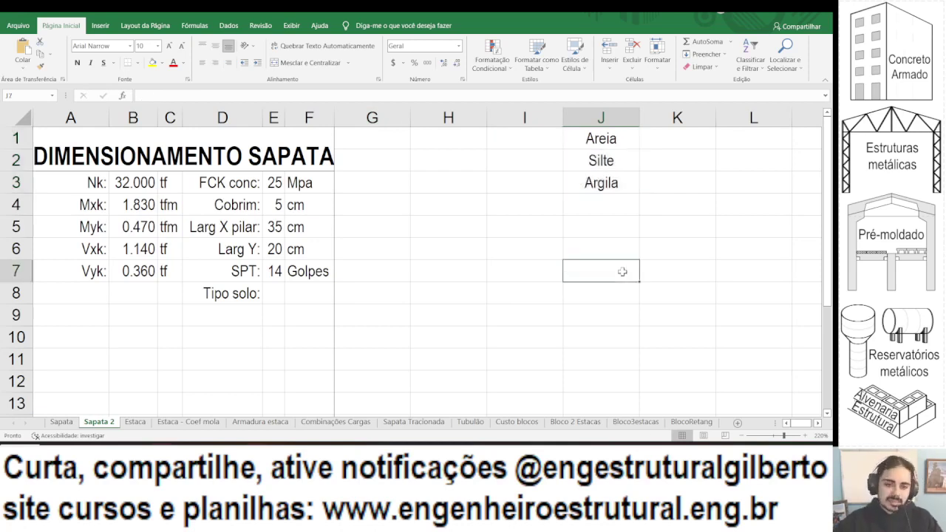
Copy the soil list one row down to start at J2 and enter "Cascalho/Pedra" in J1.
drag(601, 141, 600, 182)
key(ctrl+c)
click(601, 160)
key(Return)
key(Up)
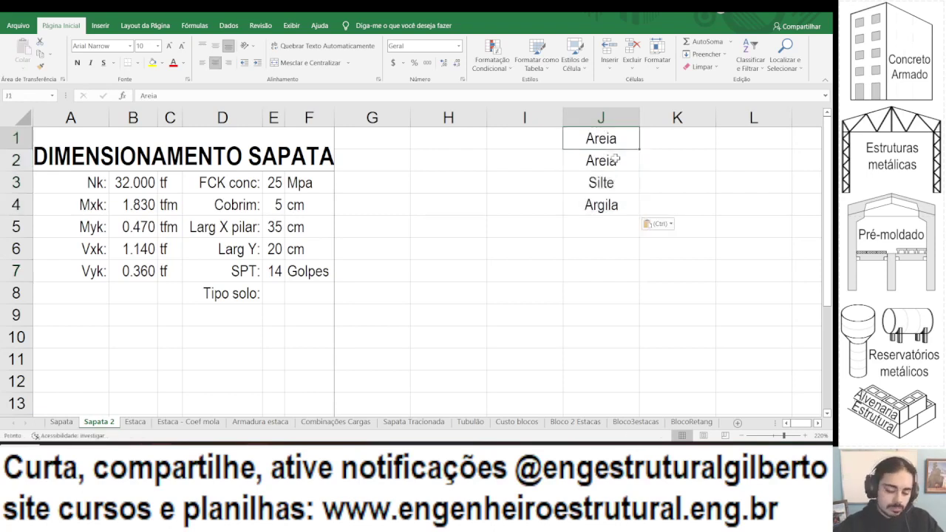
text(Cascalh)
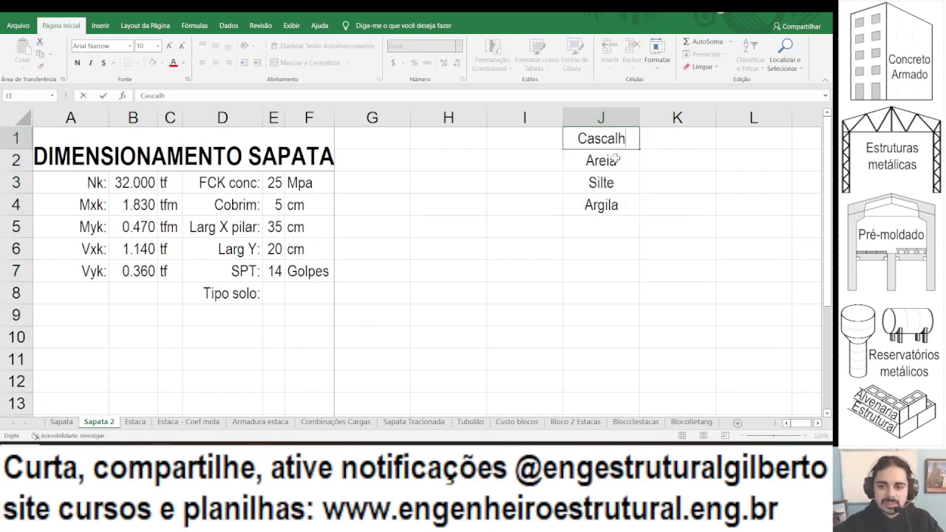
text(o/)
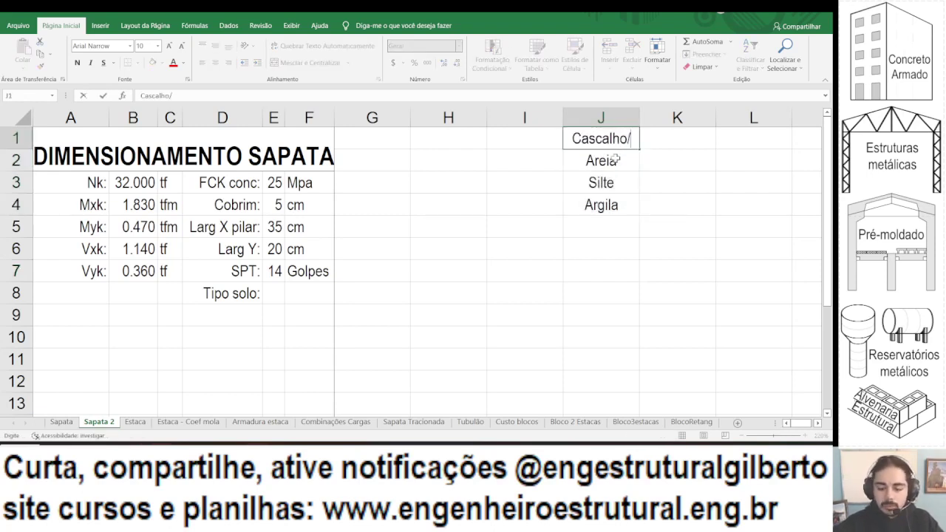
text(Pedra)
key(Return)
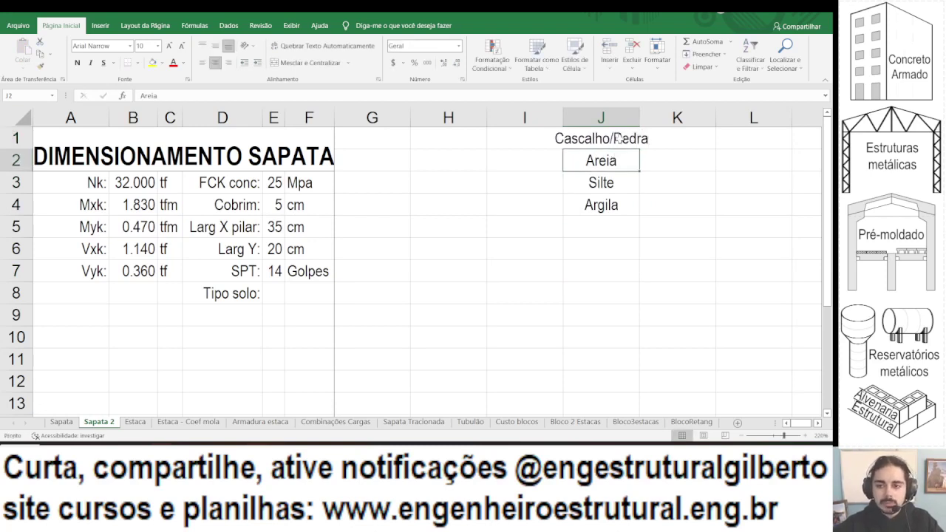
Change the entry in J1 to "Cascalho/Rocha" and autofit column J to its contents.
key(Up)
click(252, 96)
key(BackSpace)
key(BackSpace)
key(BackSpace)
key(BackSpace)
key(BackSpace)
text(Rocha)
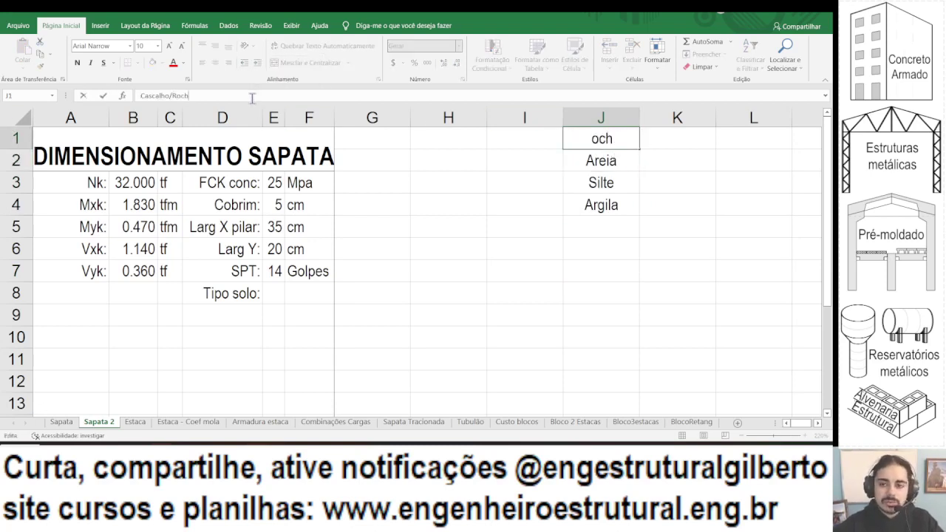
key(Return)
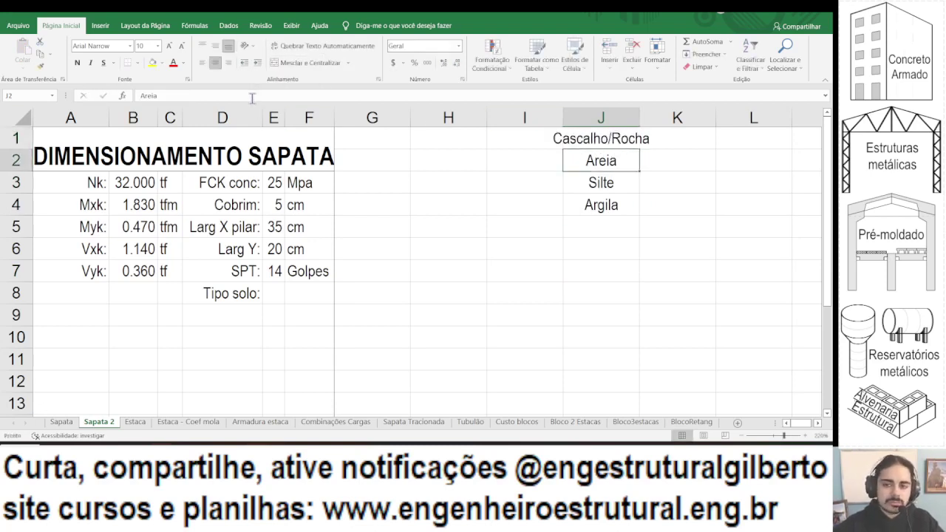
double_click(640, 118)
Move the "Silte" and "Argila" entries one row down to free J3.
click(612, 186)
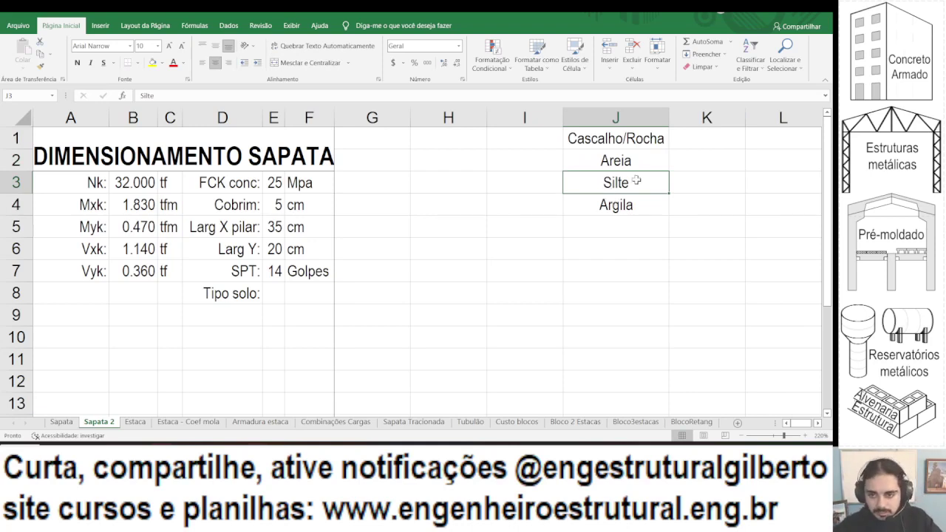
click(621, 197)
mouse_move(621, 195)
mouse_down()
mouse_move(606, 221)
mouse_move(615, 208)
mouse_up()
click(611, 198)
click(610, 185)
Enter "Areia arg/siltosa" in J3 and centre the soil list horizontally.
text(Areia+)
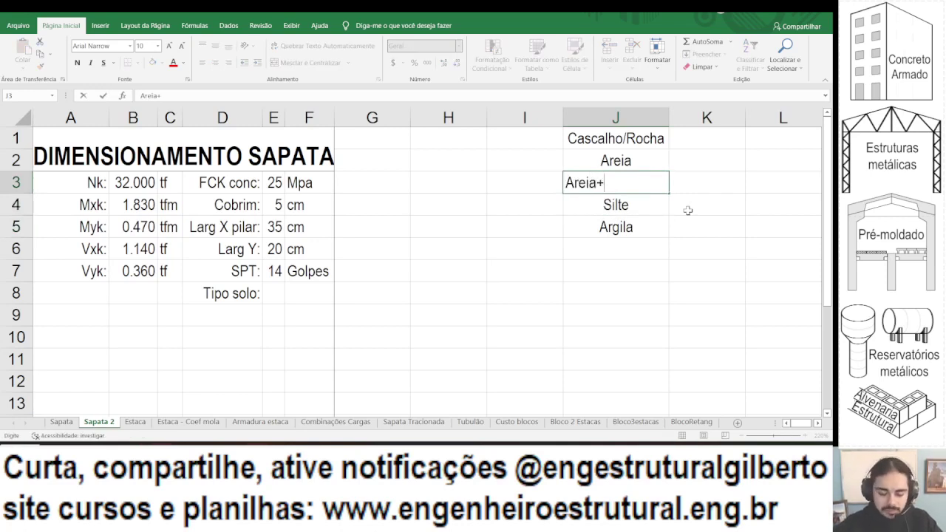
key(BackSpace)
text(arg/sit)
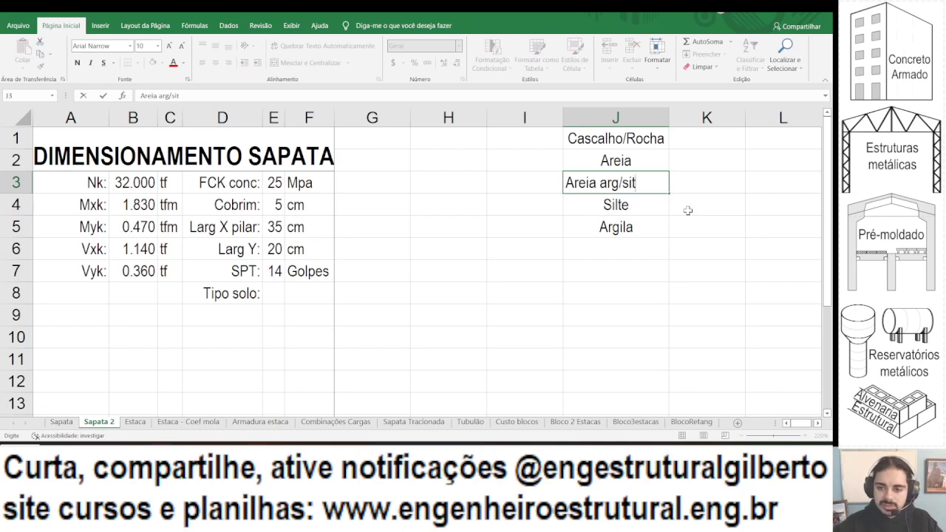
key(BackSpace)
text(lots)
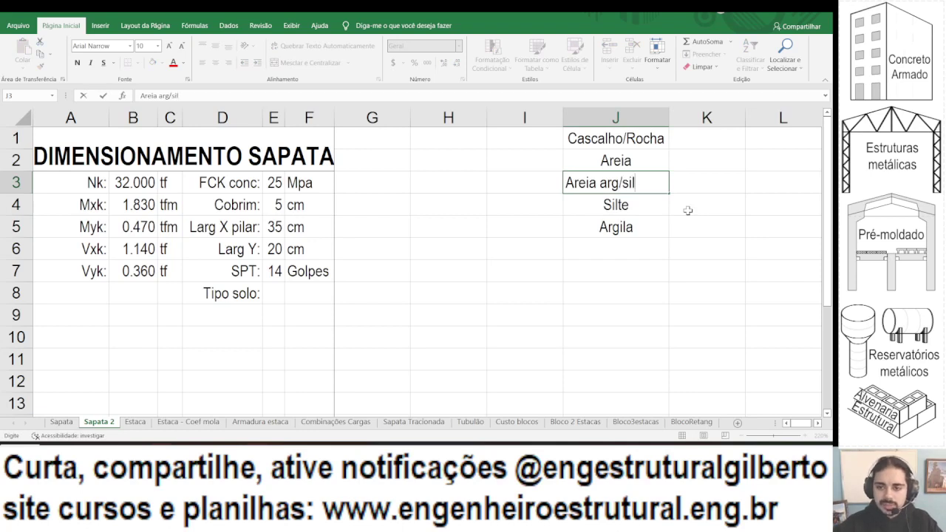
key(BackSpace)
key(BackSpace)
key(BackSpace)
text(tosa)
key(Return)
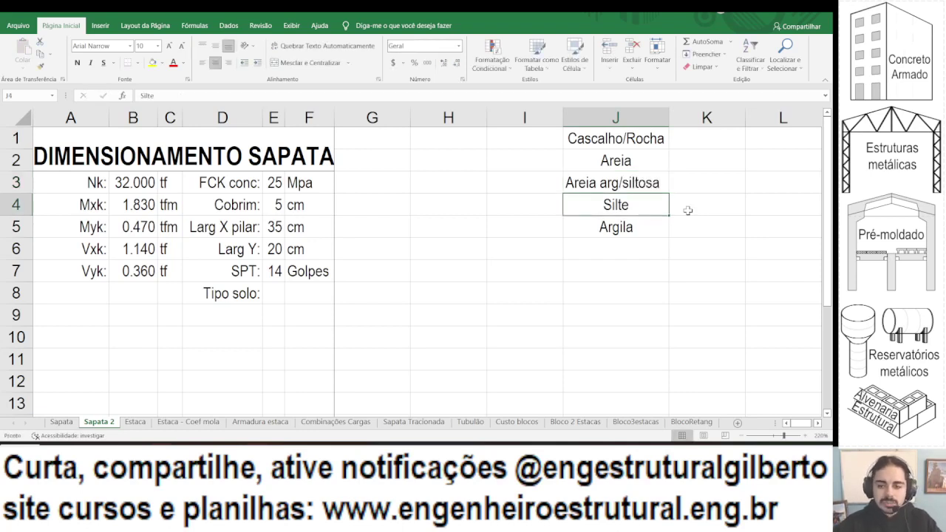
drag(640, 142, 624, 239)
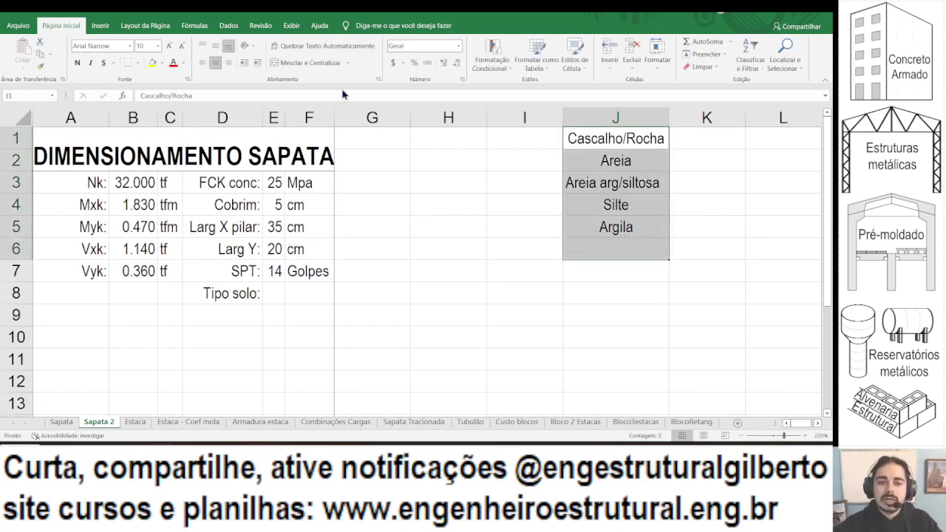
Copy "Argila" from J5 to J6 and change the J5 entry to "Argila aren/silt".
click(649, 225)
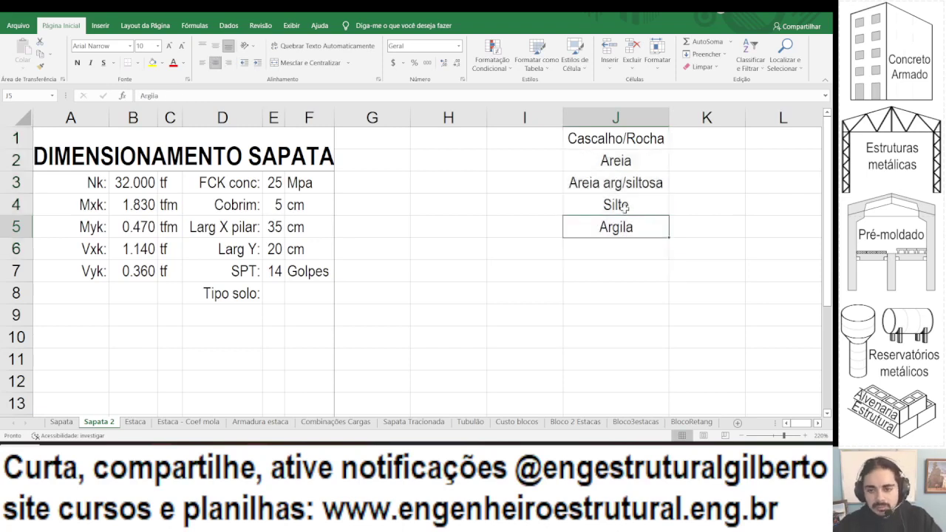
mouse_move(612, 237)
mouse_down()
mouse_move(614, 246)
mouse_move(609, 226)
mouse_up()
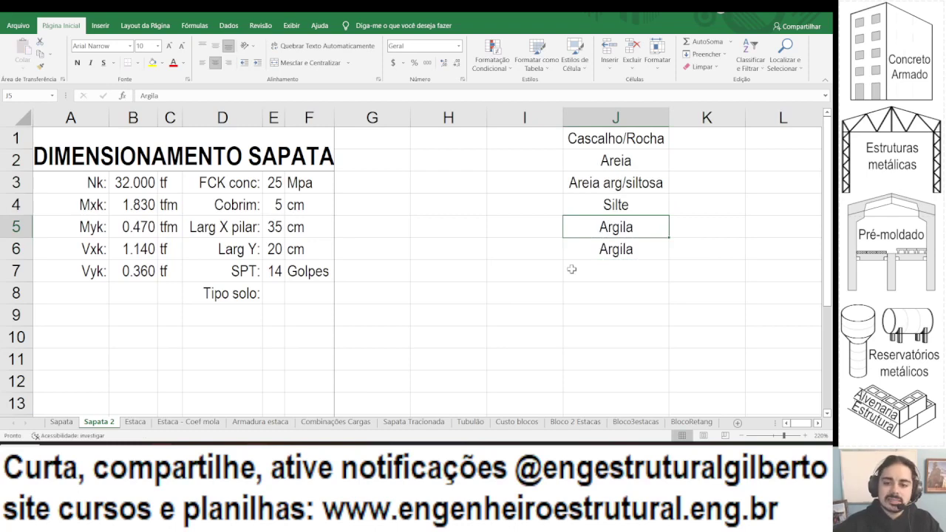
click(272, 95)
text(a)
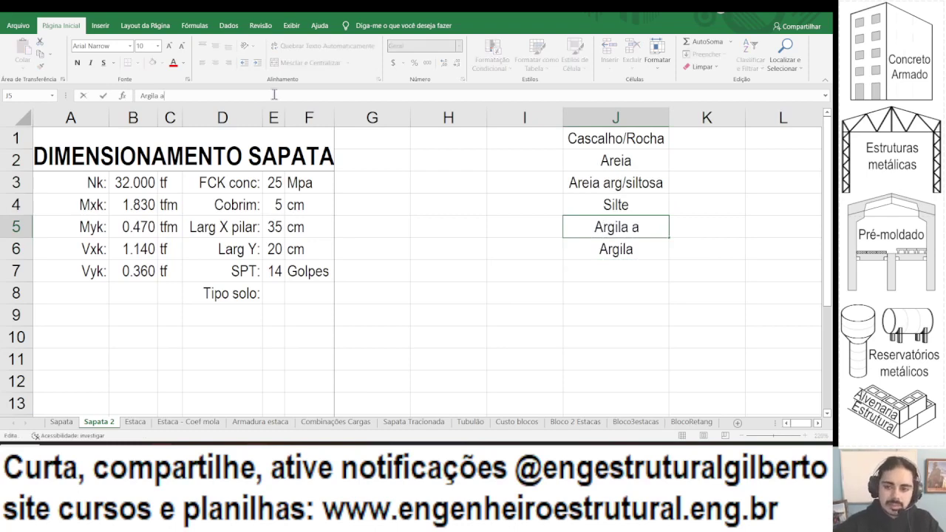
text(ren/silt)
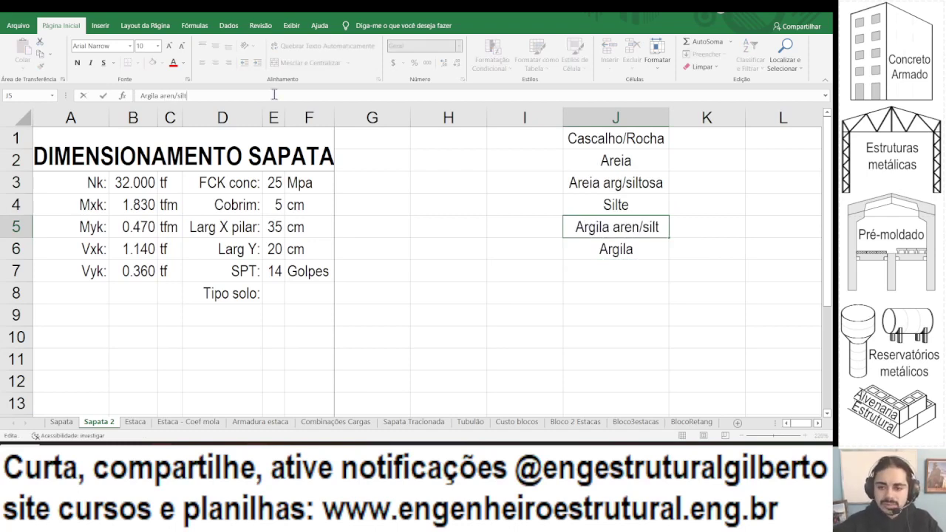
key(Return)
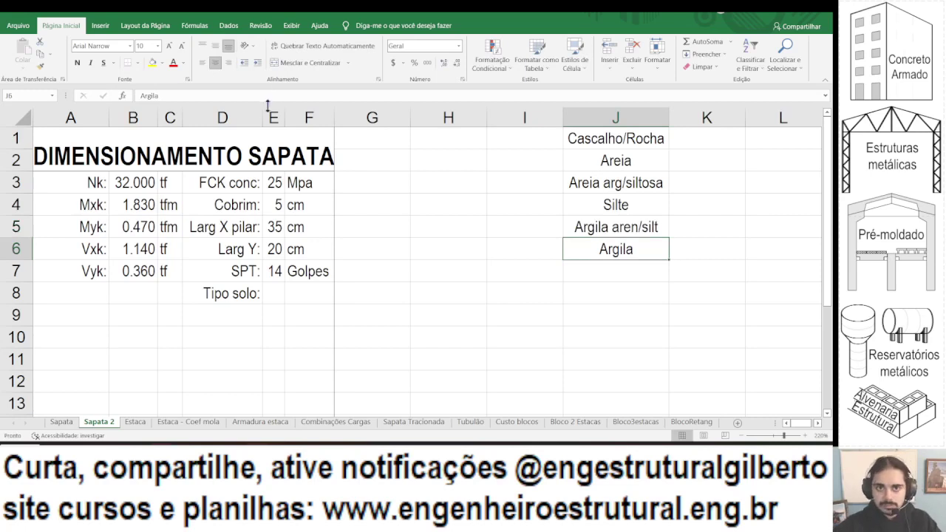
Merge E8:F8 and give it a list data validation that uses the soil types in J1:J6 as its source.
drag(615, 138, 616, 250)
click(268, 293)
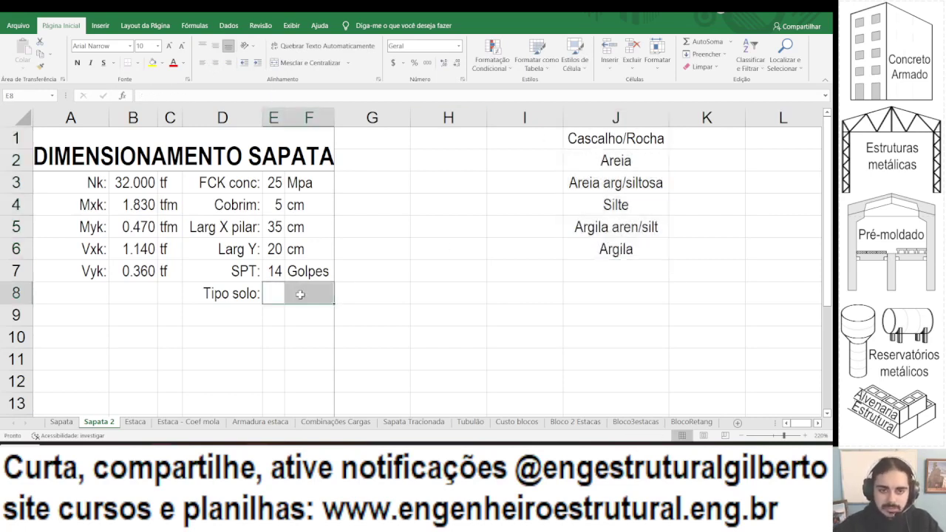
click(222, 28)
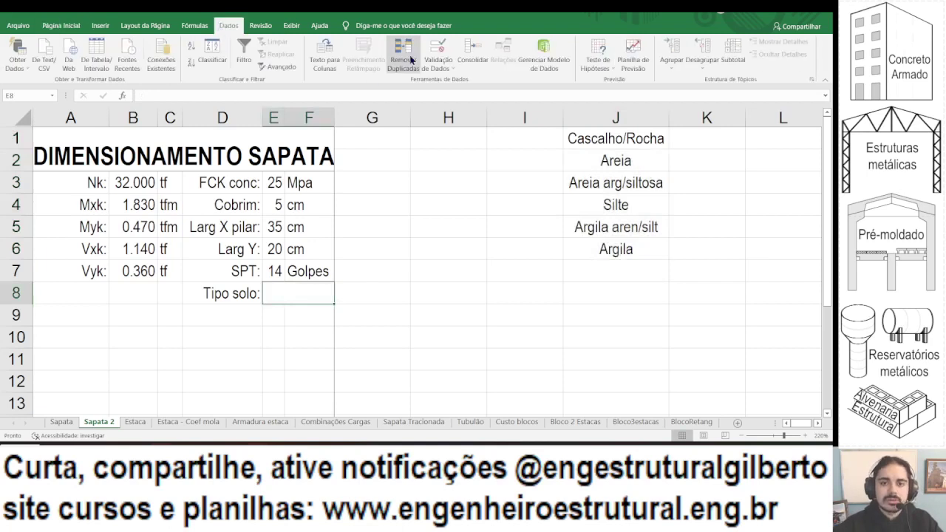
click(438, 55)
click(190, 326)
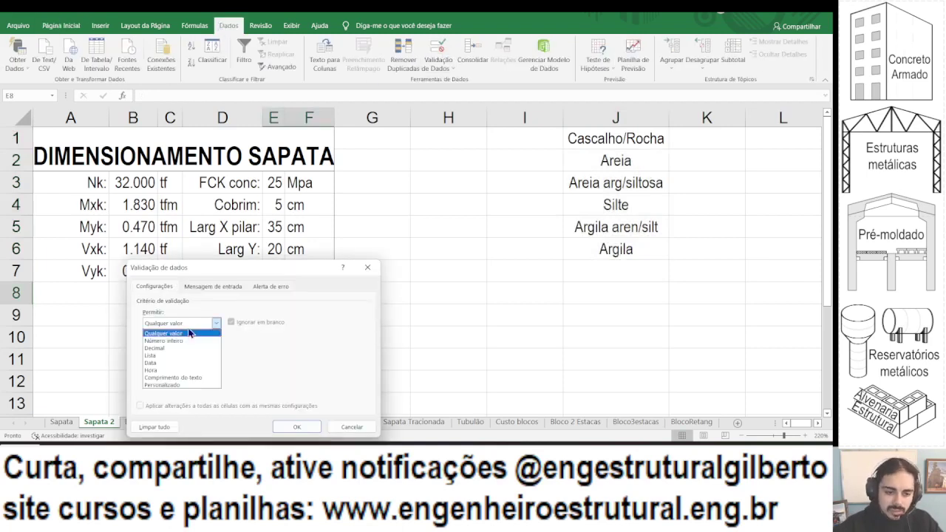
click(180, 359)
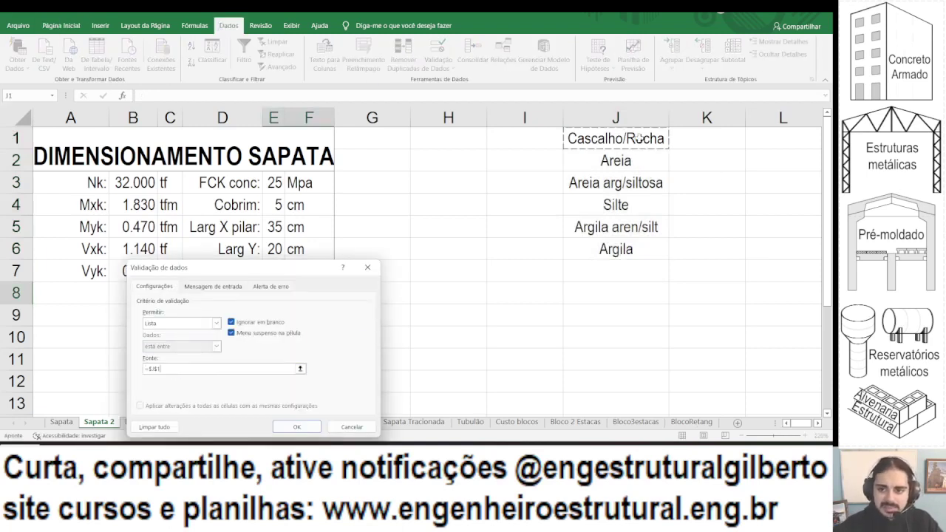
drag(635, 144, 626, 256)
click(279, 430)
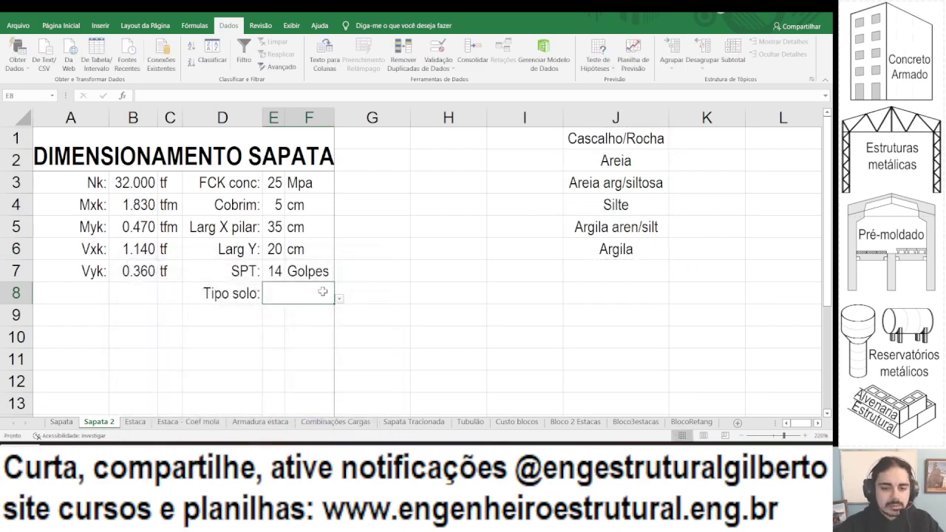
Change the soil entry in J4 to "Silte ou Silte aren/arg" and fit column J's width to its contents.
click(609, 204)
click(184, 94)
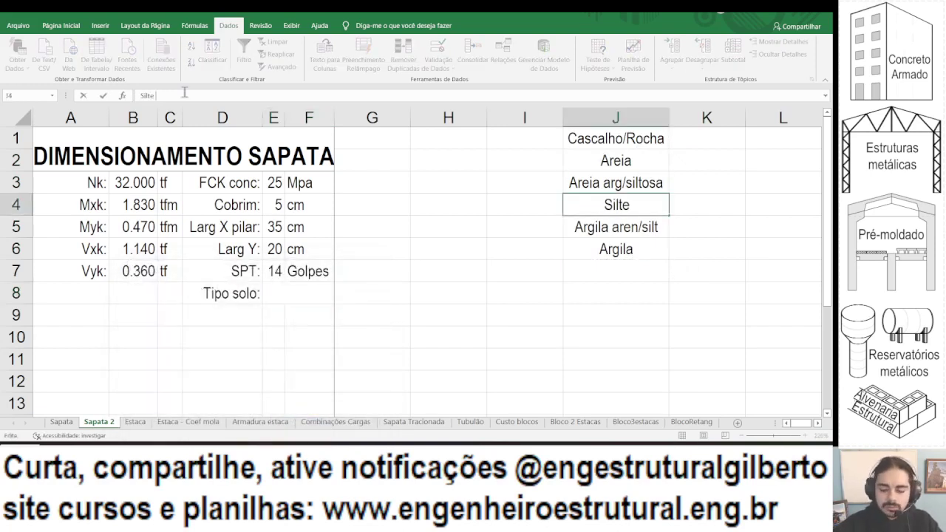
text(ou Si)
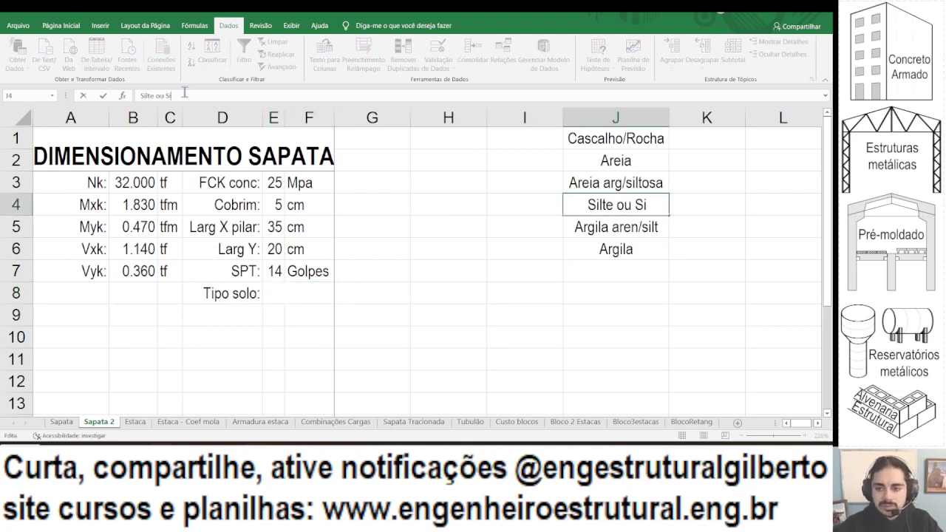
text(lte aren/)
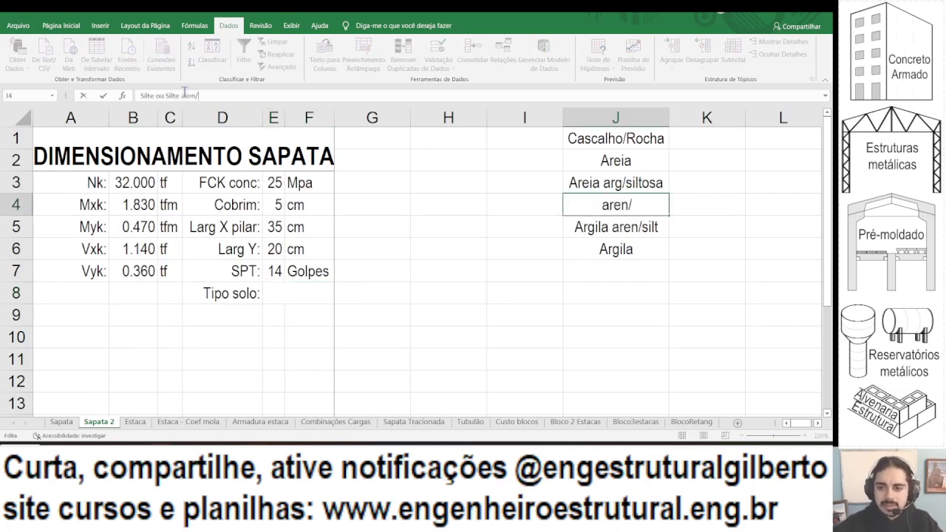
text(s)
key(BackSpace)
text(arg)
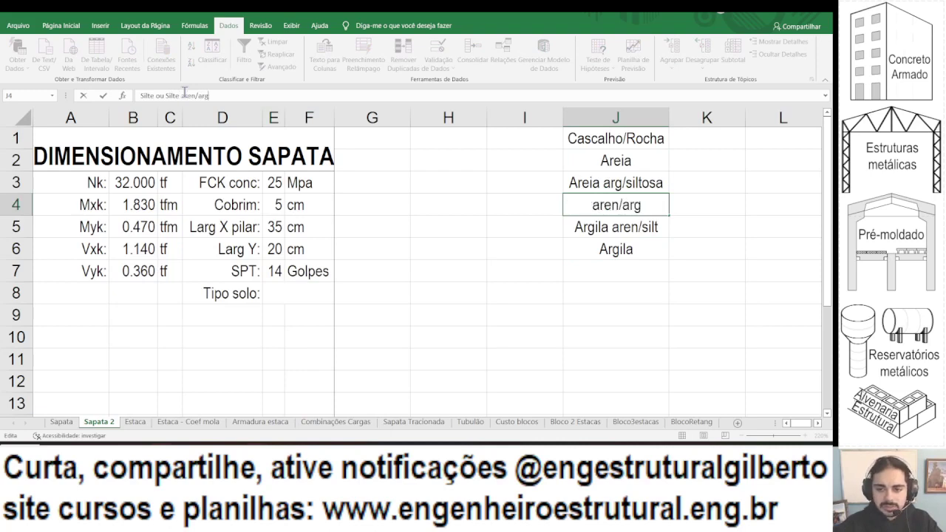
key(Return)
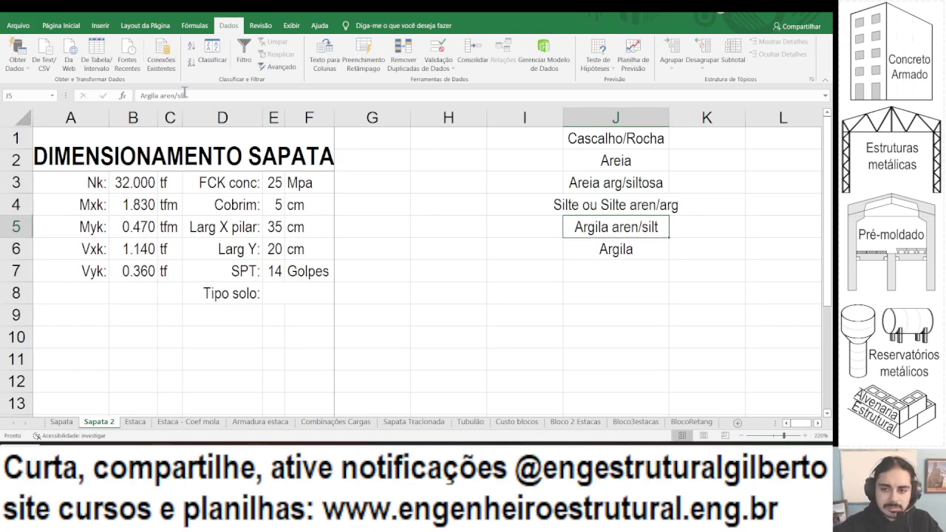
double_click(669, 118)
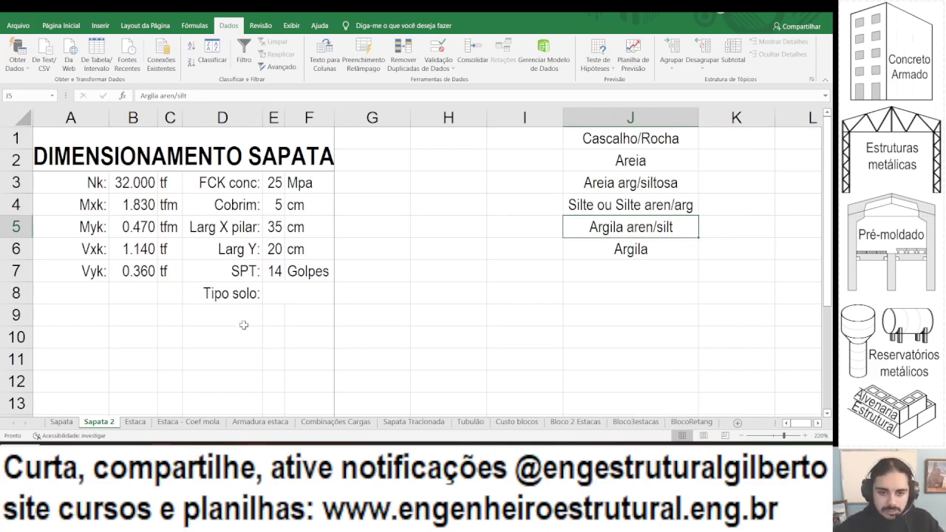
Choose "Argila aren/silt" as the soil type in E8 and widen column F so the entry fits.
click(261, 298)
click(266, 298)
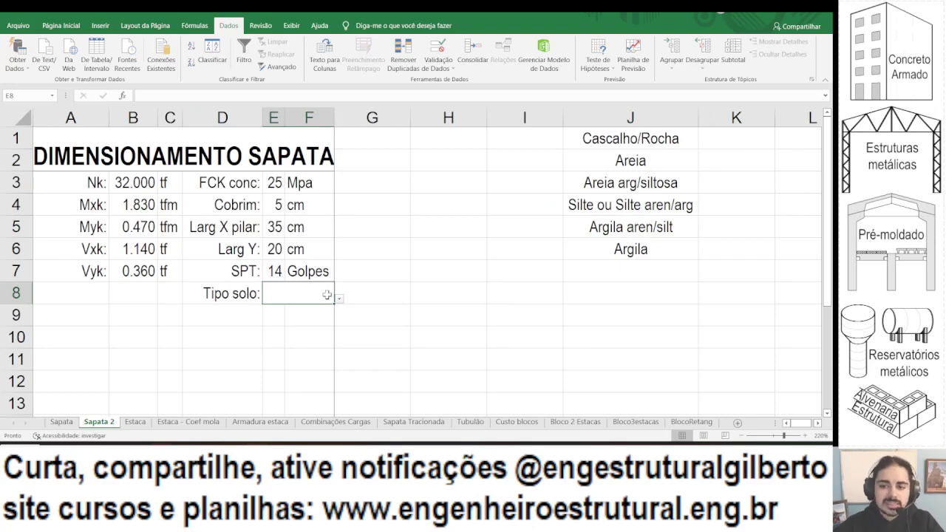
click(339, 301)
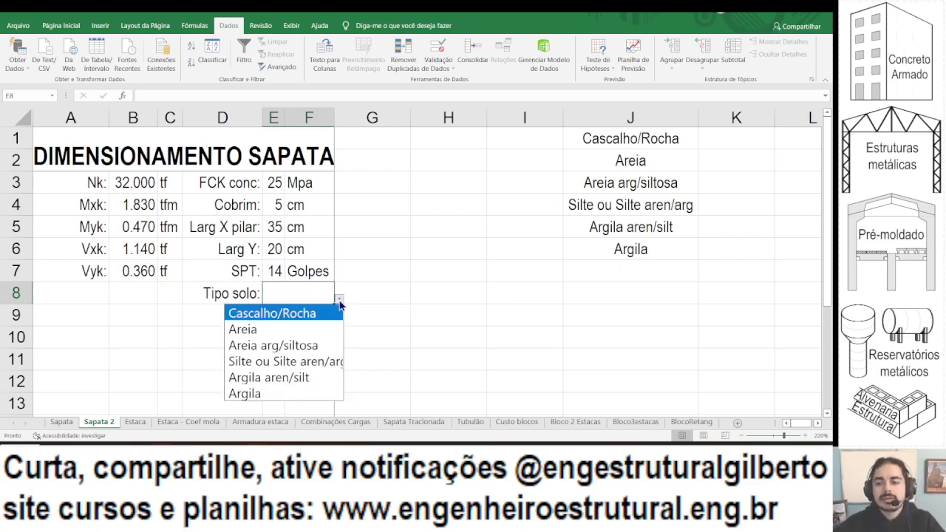
click(289, 378)
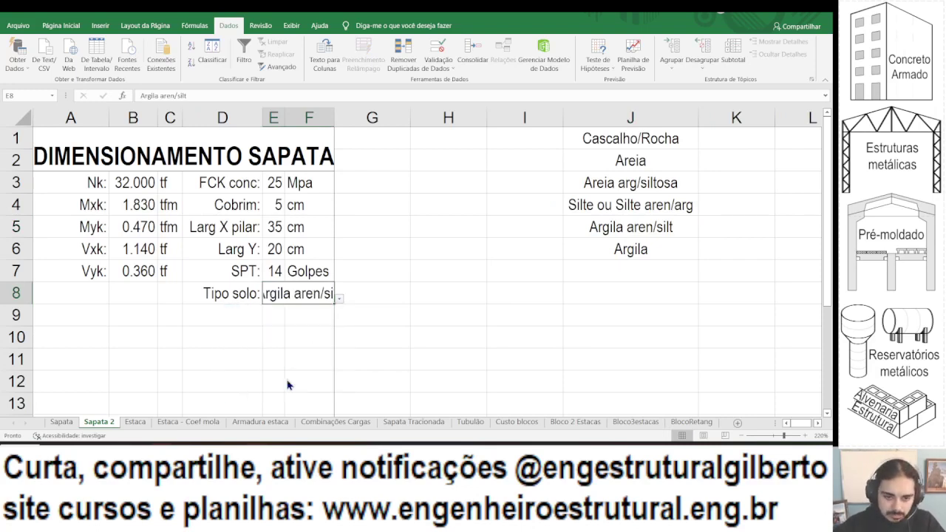
drag(335, 120, 356, 120)
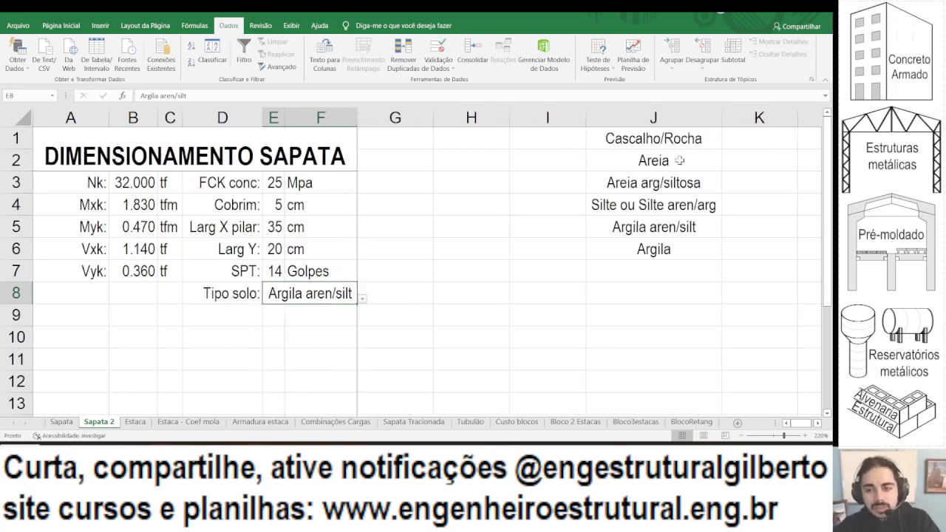
Enter the formula =E7/6*10 in K6 beside "Argila", referencing the SPT value.
drag(670, 140, 671, 249)
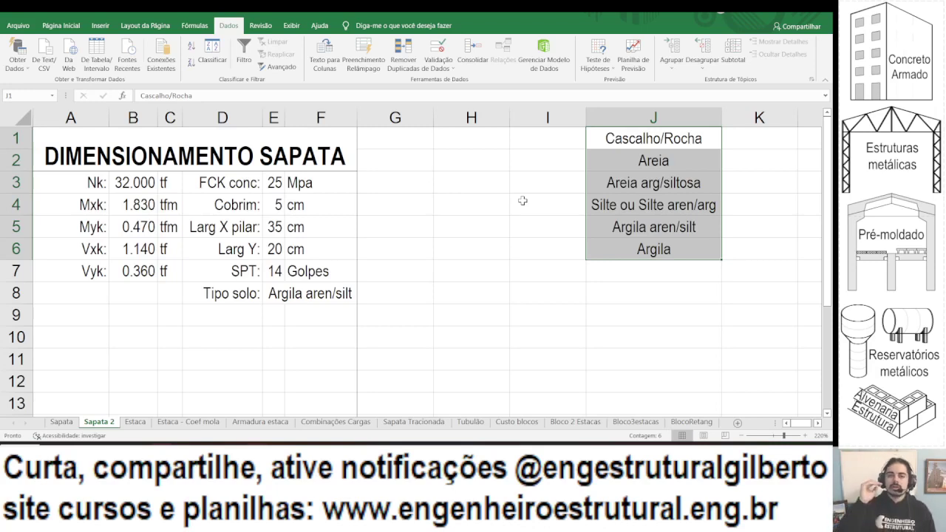
click(736, 245)
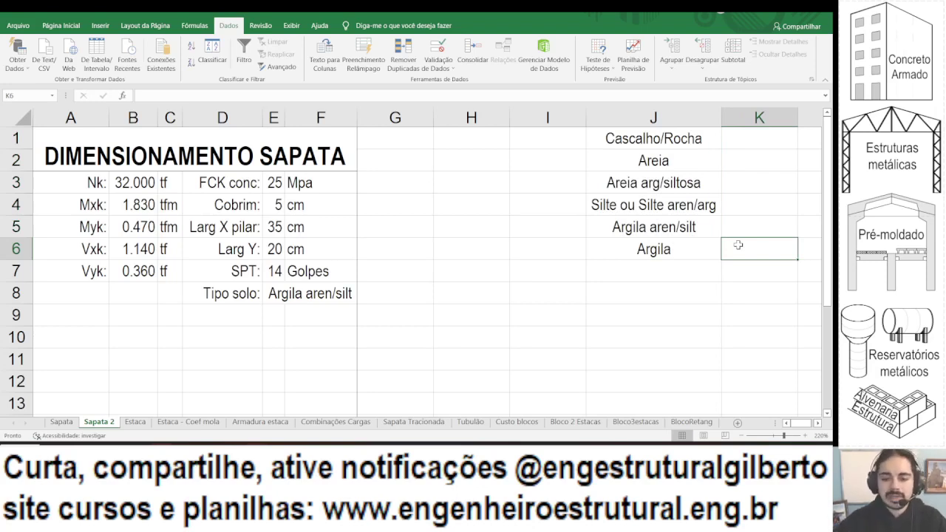
text(=)
click(270, 270)
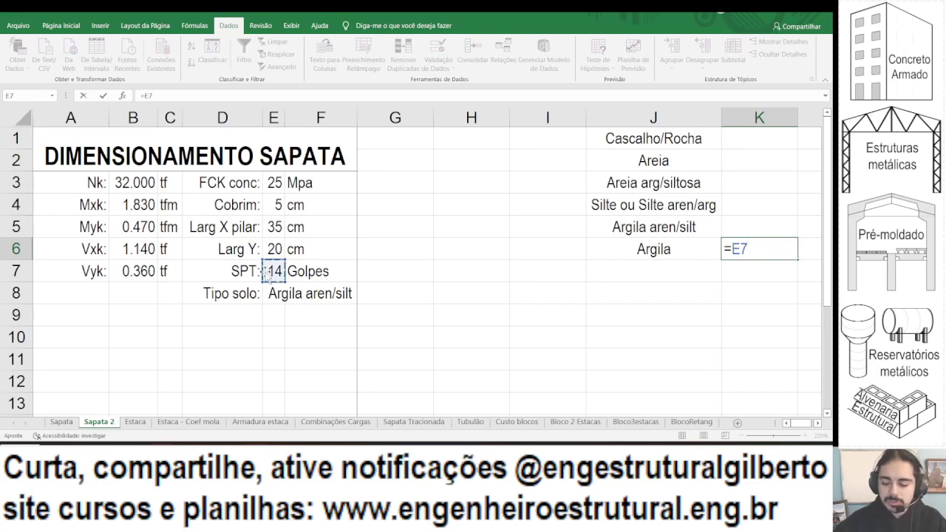
text(/6)
key(ctrl+Return)
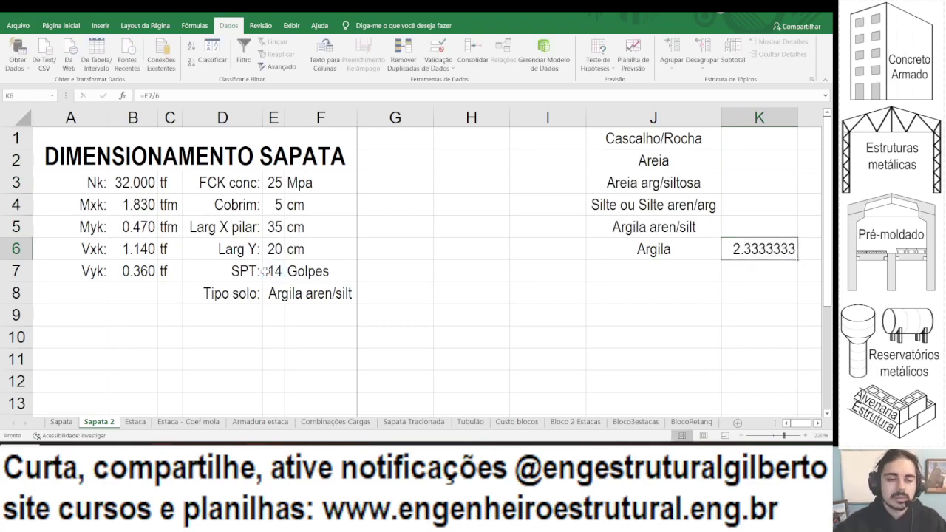
click(185, 96)
text(*1)
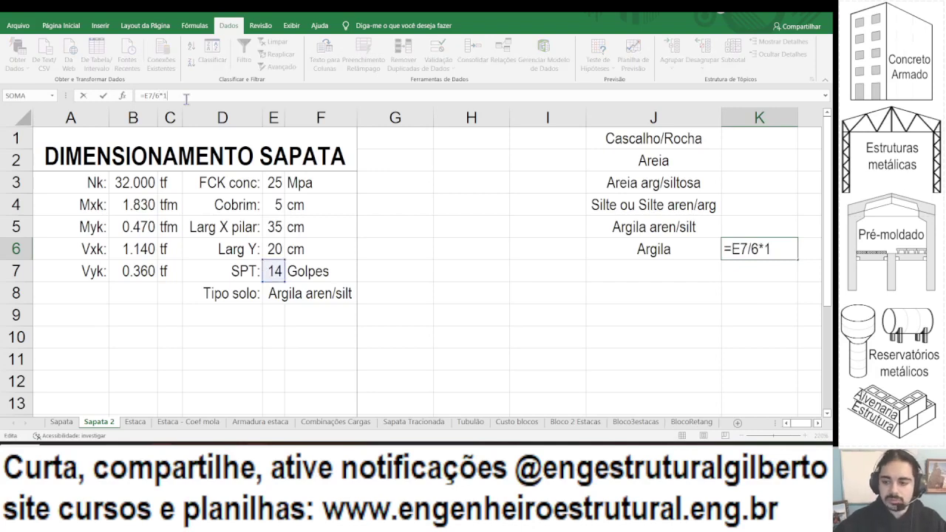
text(0)
key(ctrl+Return)
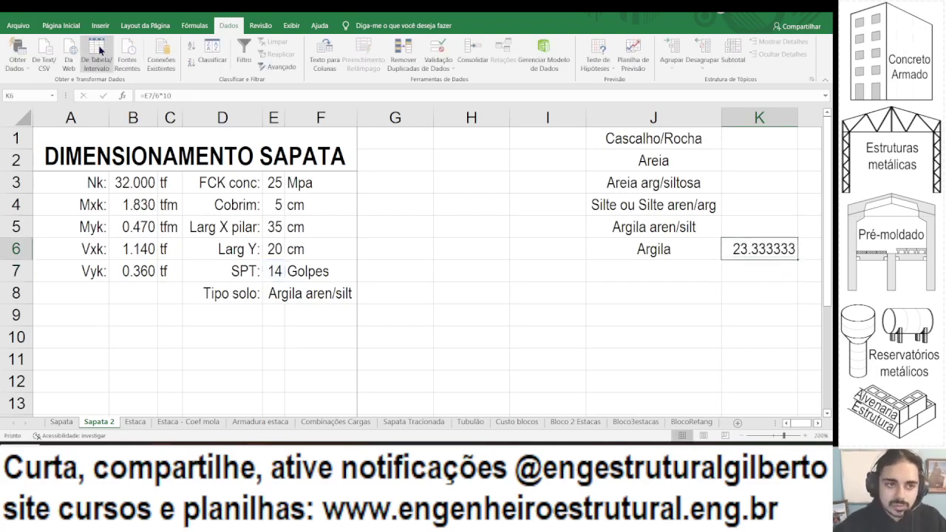
Centre the value in K6 and format it with two decimal places.
click(65, 25)
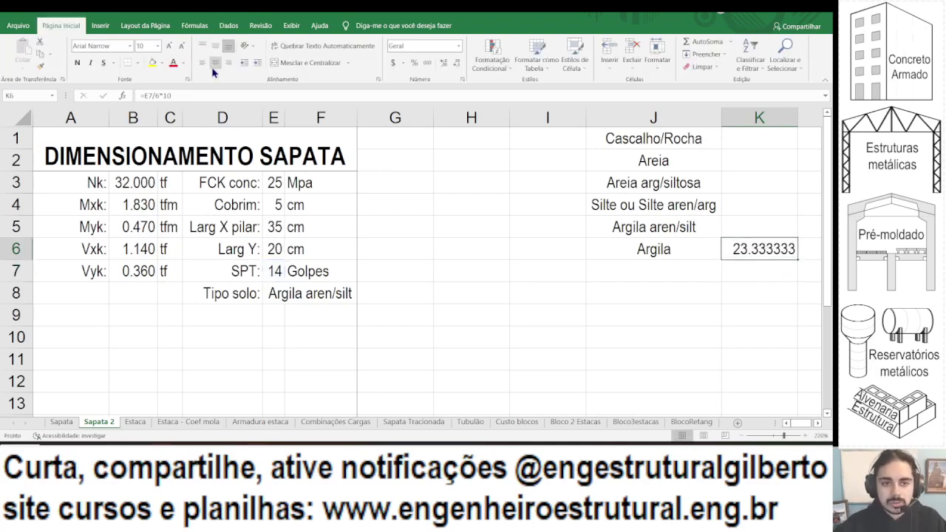
click(457, 64)
click(457, 64)
click(457, 64)
click(456, 64)
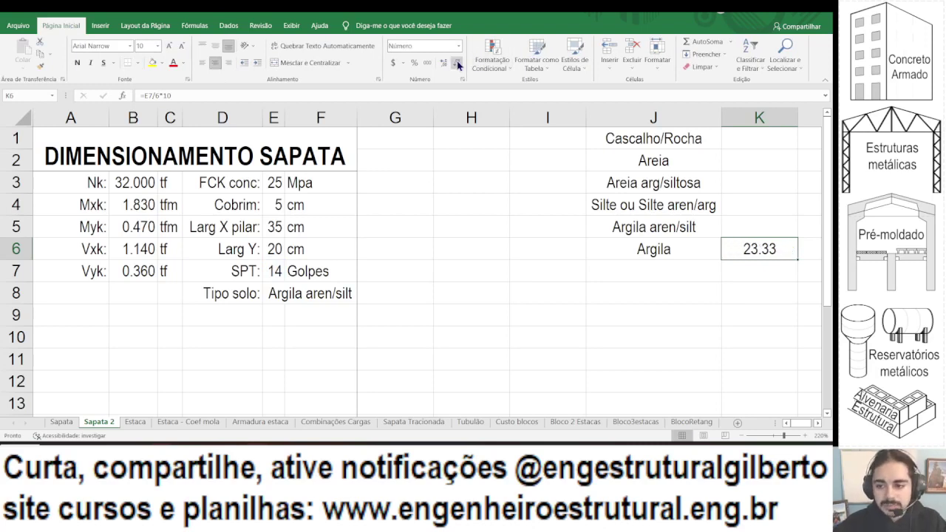
click(457, 63)
click(443, 63)
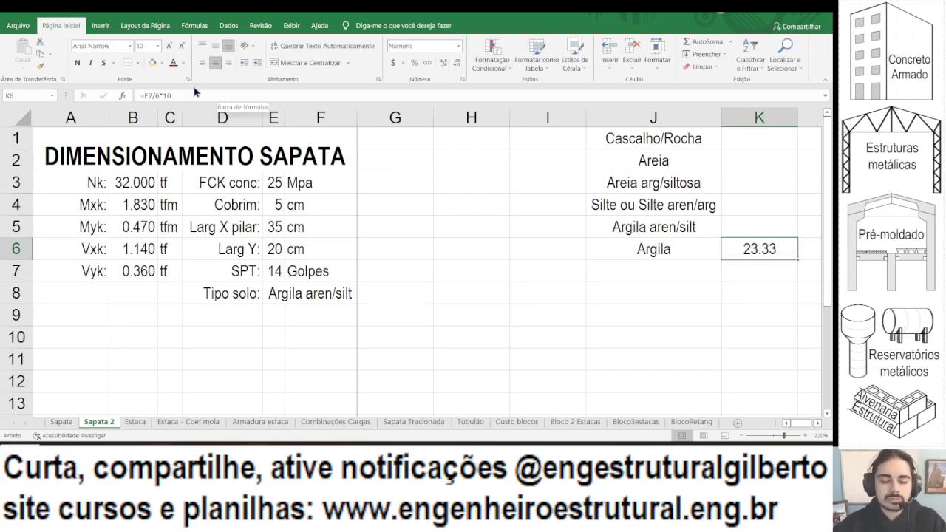
Change the divisor in the K6 formula to 6.5 so it reads =E7/6.5*10.
click(160, 96)
text(.5)
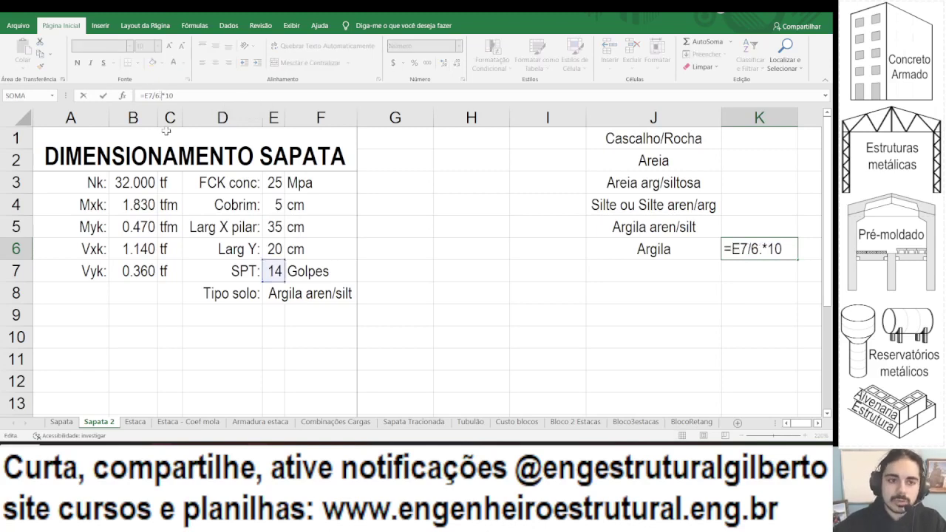
key(ctrl+Return)
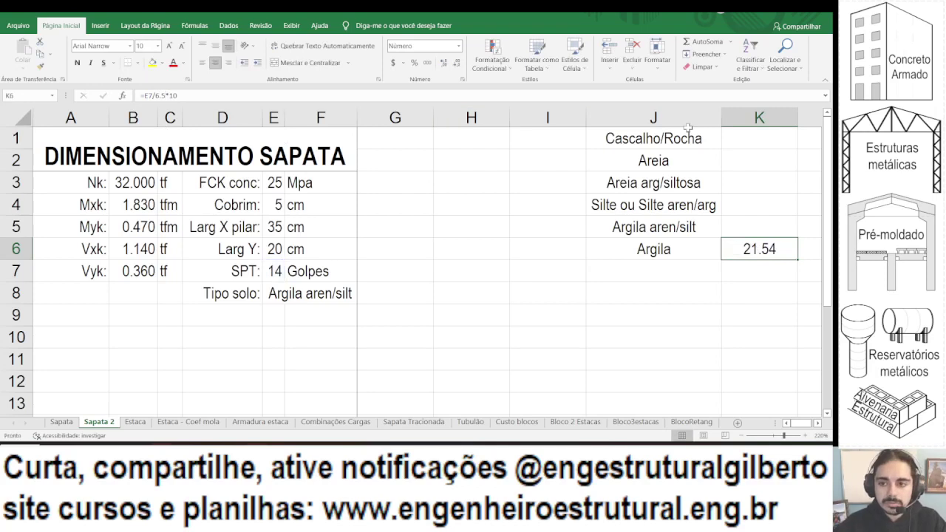
Enter the formula =E7/4*10 in K1 beside "Cascalho/Rocha" and centre it.
click(724, 136)
text(=)
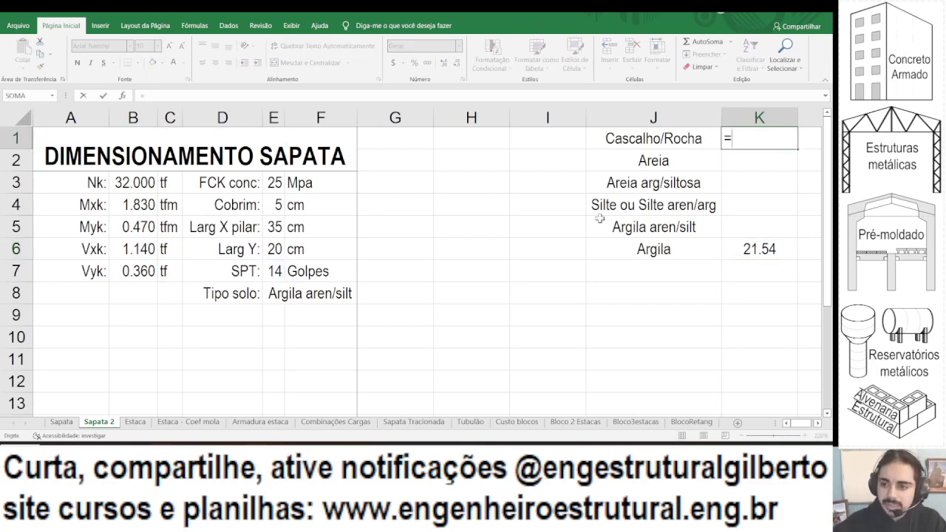
click(273, 272)
text(/4*10)
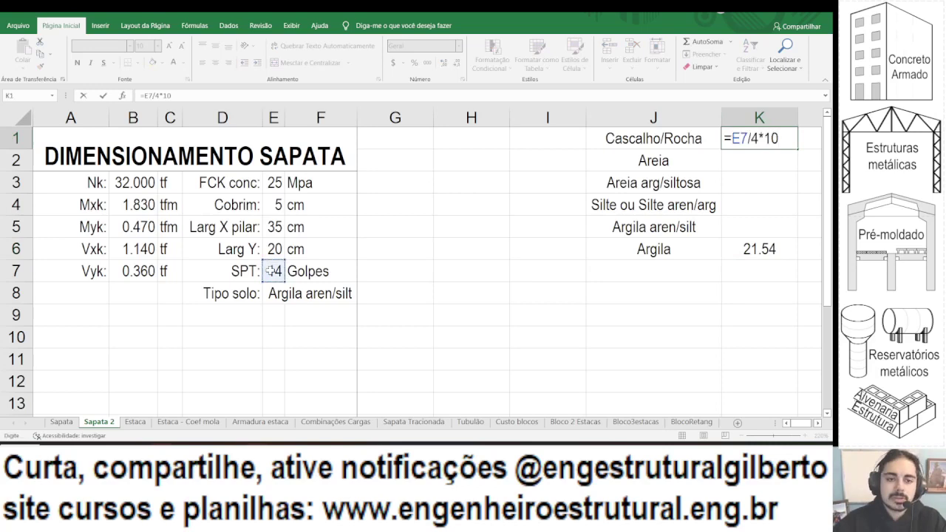
key(Return)
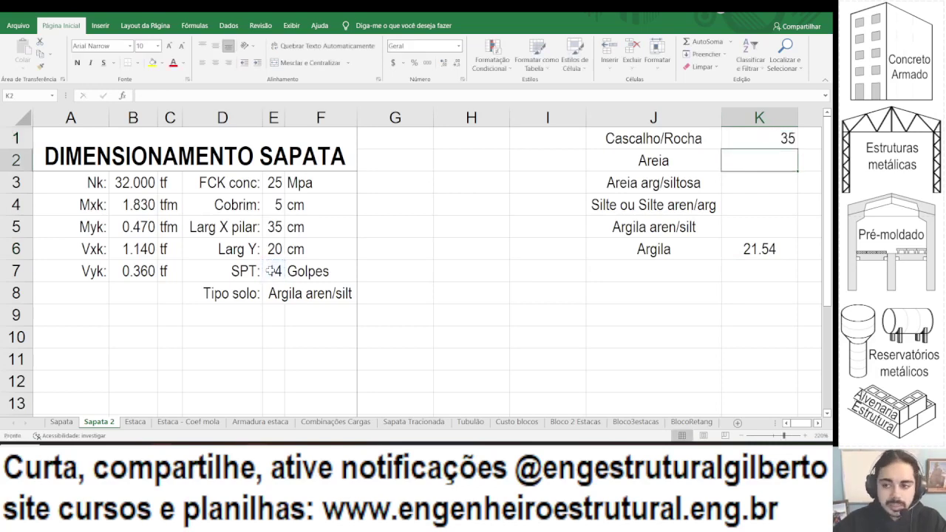
key(Up)
click(216, 64)
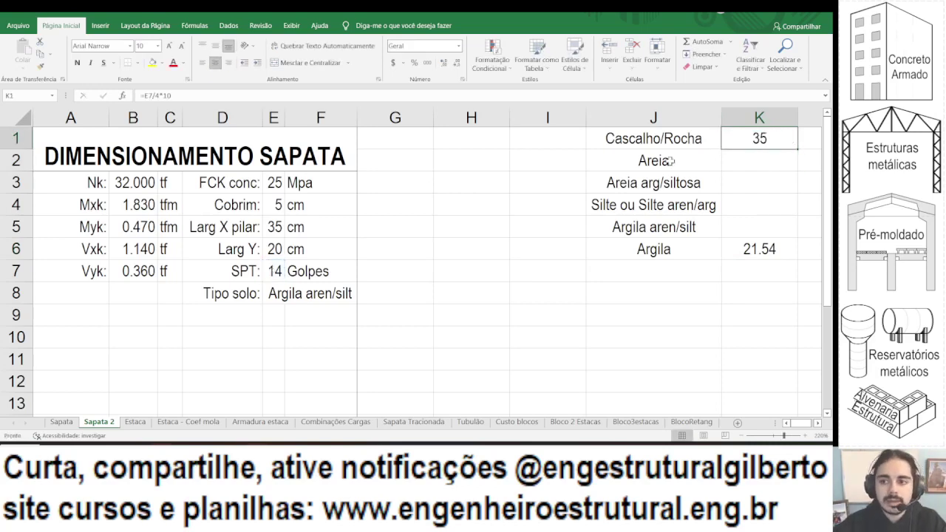
key(Down)
key(Down)
key(Down)
key(Down)
key(Down)
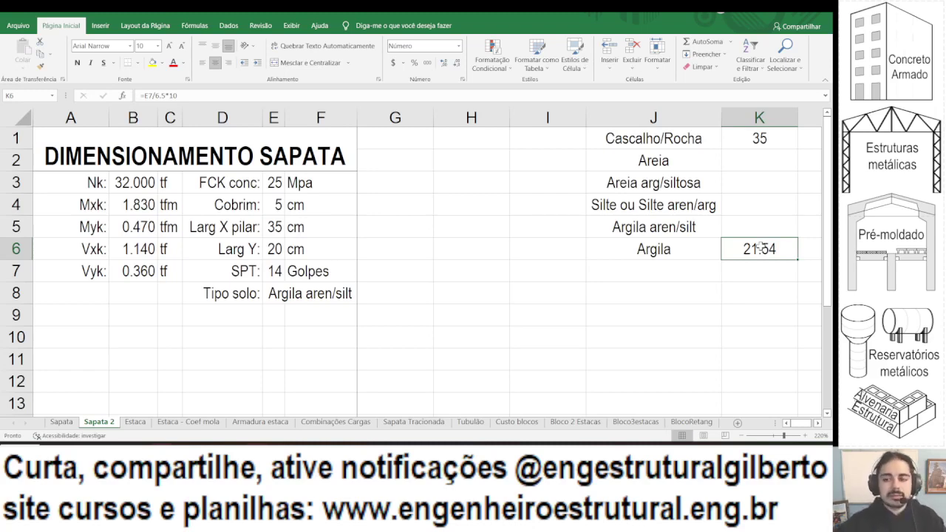
Enter the formula =E7/4.5*10 in K2 beside "Areia", referencing the SPT value.
click(734, 168)
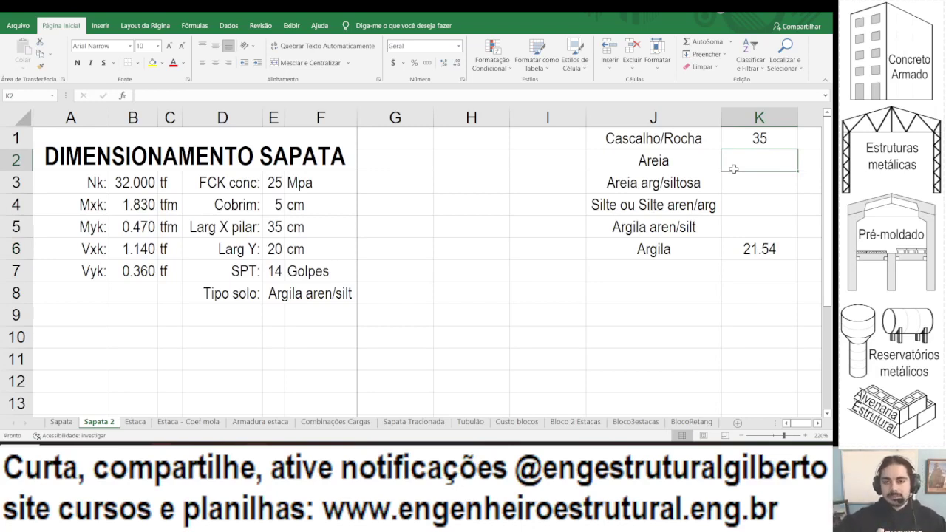
key(Up)
key(Down)
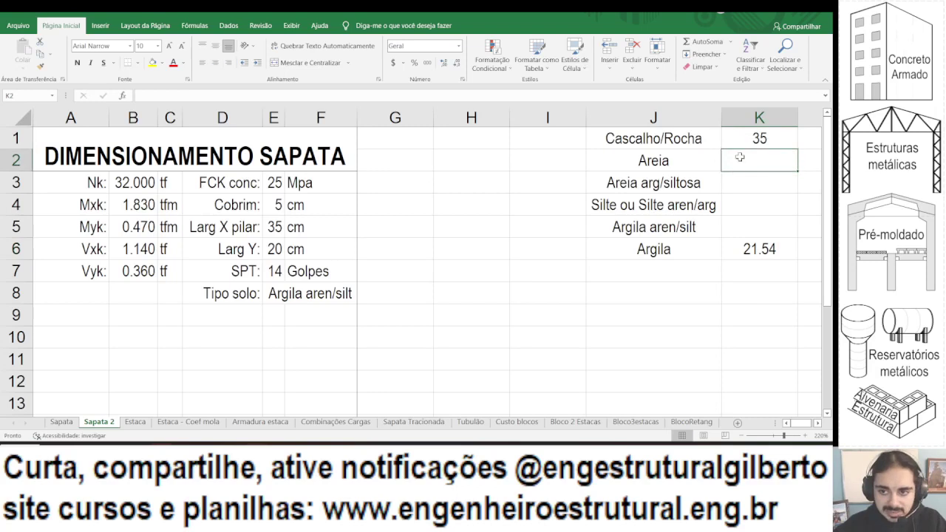
text(=)
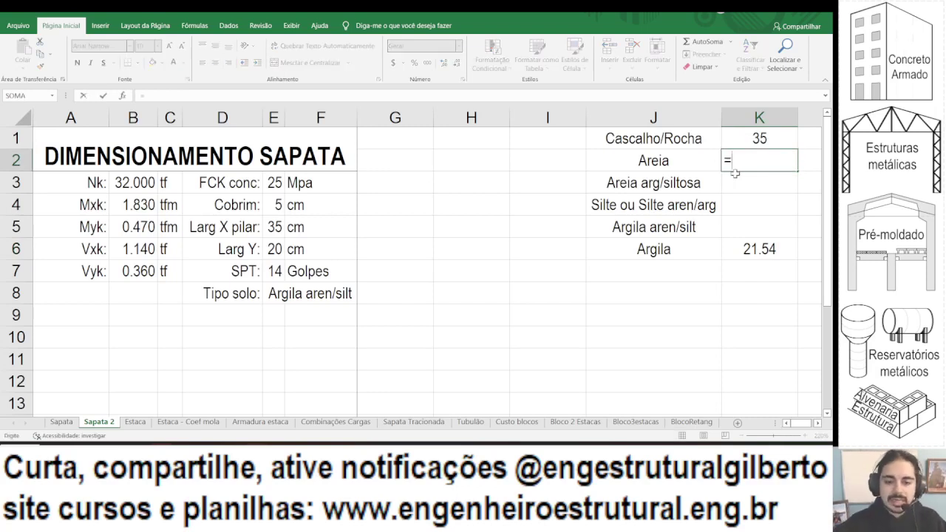
click(275, 270)
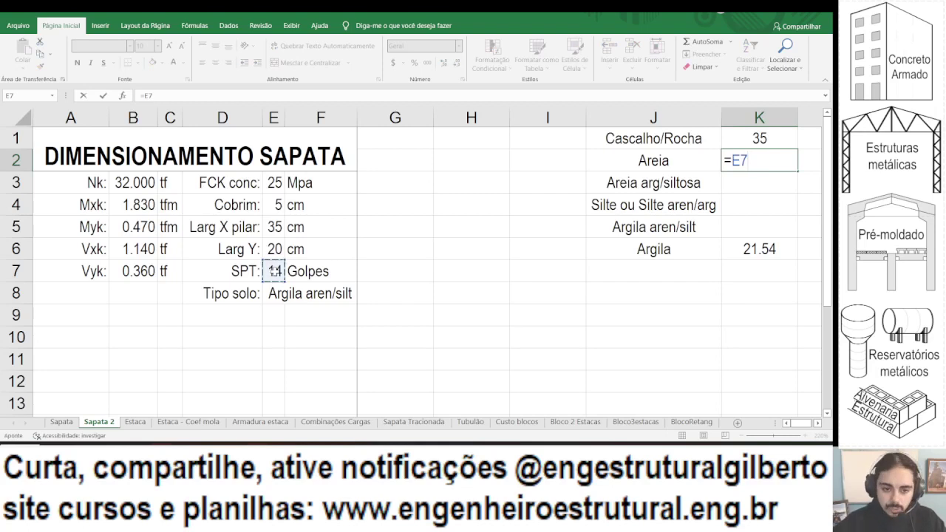
text(/4.5*10)
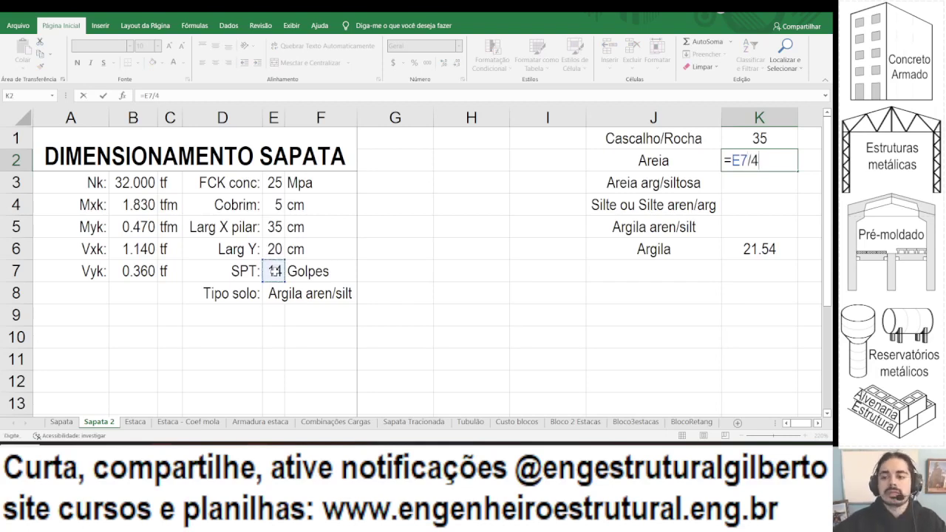
key(Return)
key(Up)
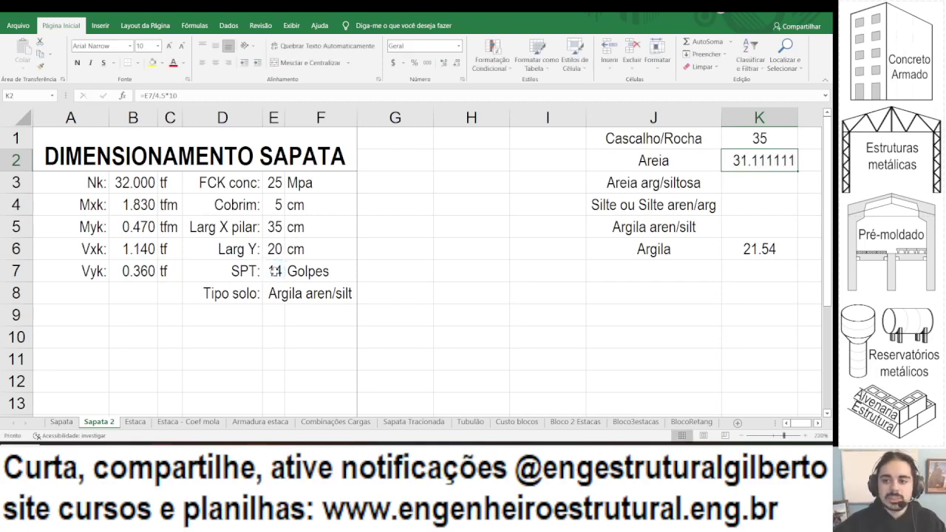
Format the K2 result with two decimal places and centre it in the cell.
click(456, 63)
click(456, 63)
click(456, 64)
click(456, 64)
Enter the formula =E7/5*10 in K3 beside "Areia arg/siltosa", referencing the SPT value.
key(Down)
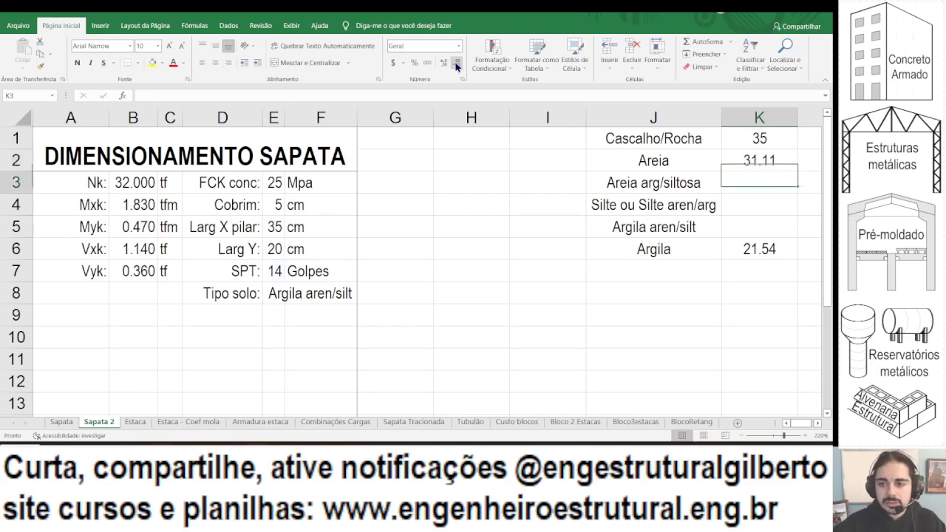
text(=)
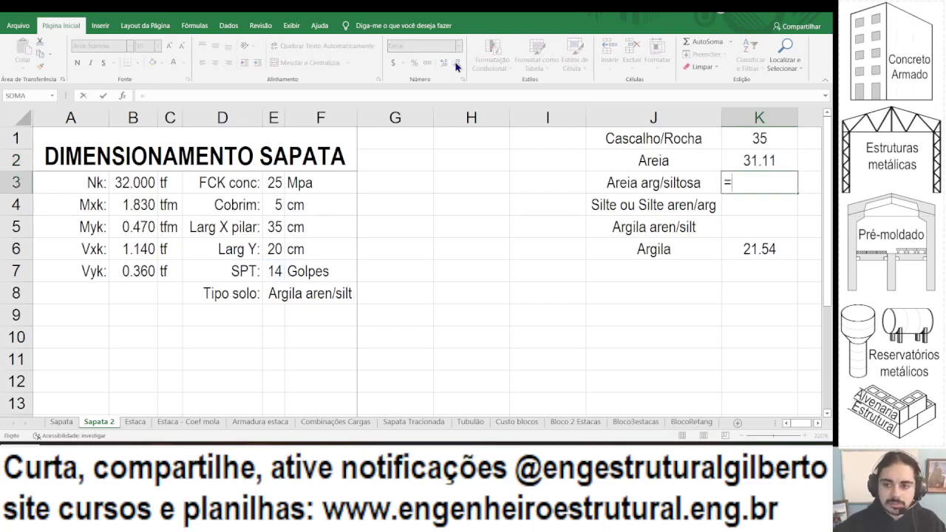
click(273, 266)
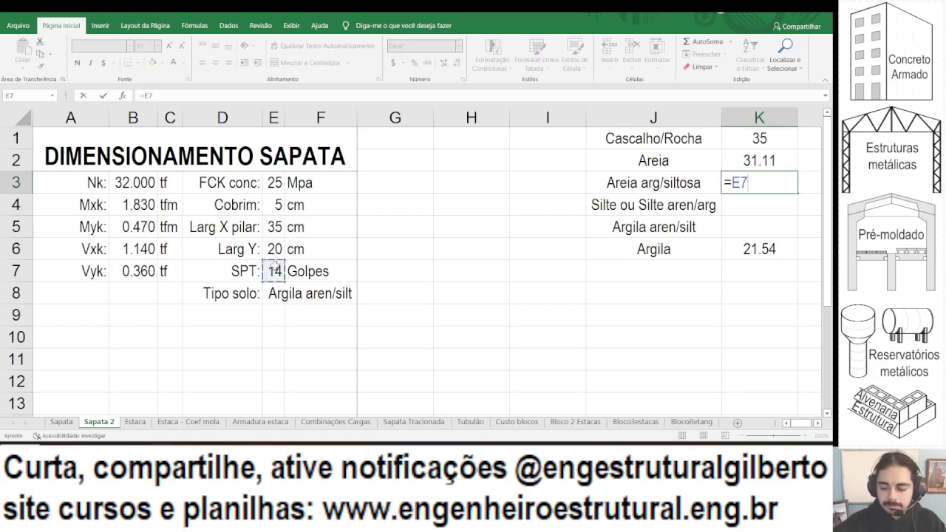
text(/5*10)
key(Return)
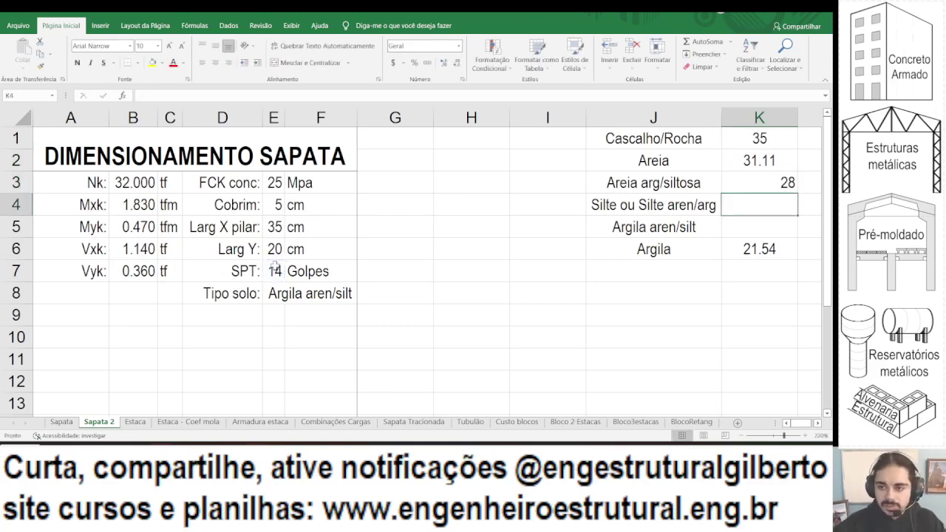
Enter the formula =E7/5.5 in K4 beside "Silte ou Silte aren/arg", referencing the SPT value.
click(676, 206)
click(750, 205)
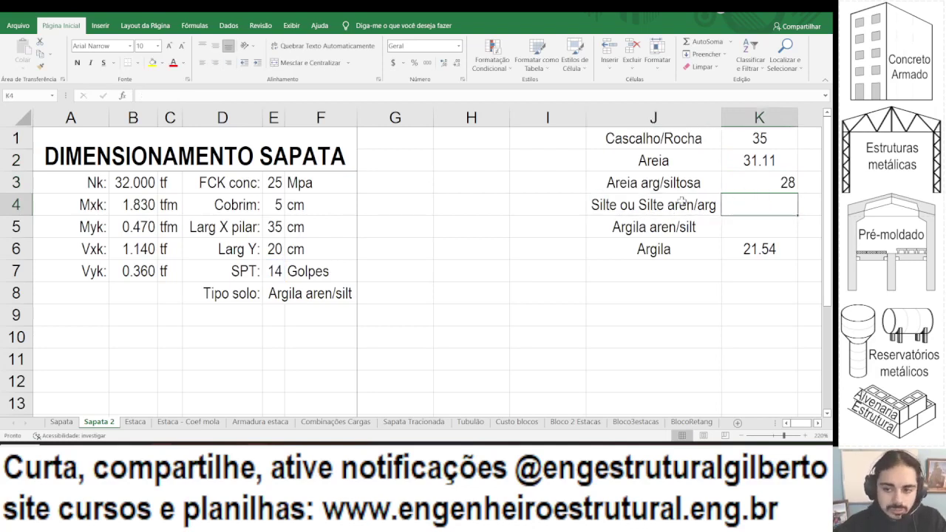
click(752, 182)
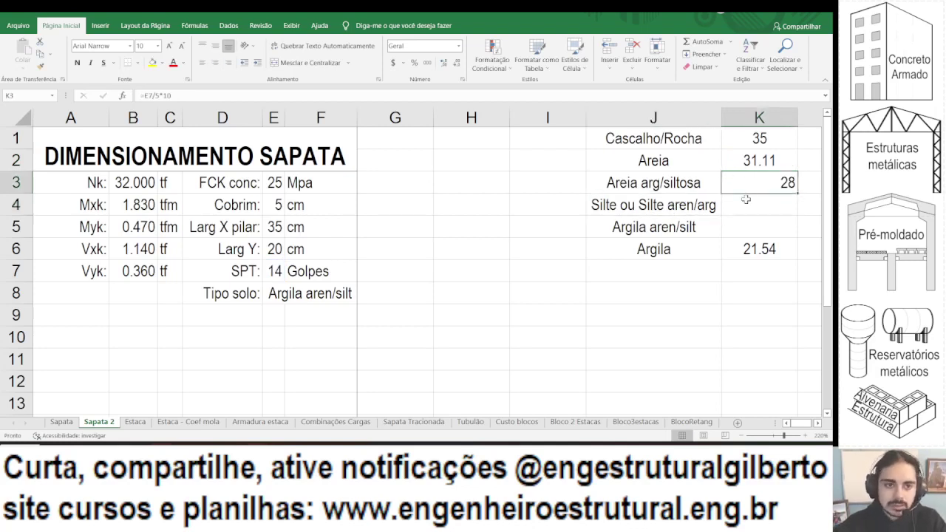
click(745, 200)
text(=)
click(276, 272)
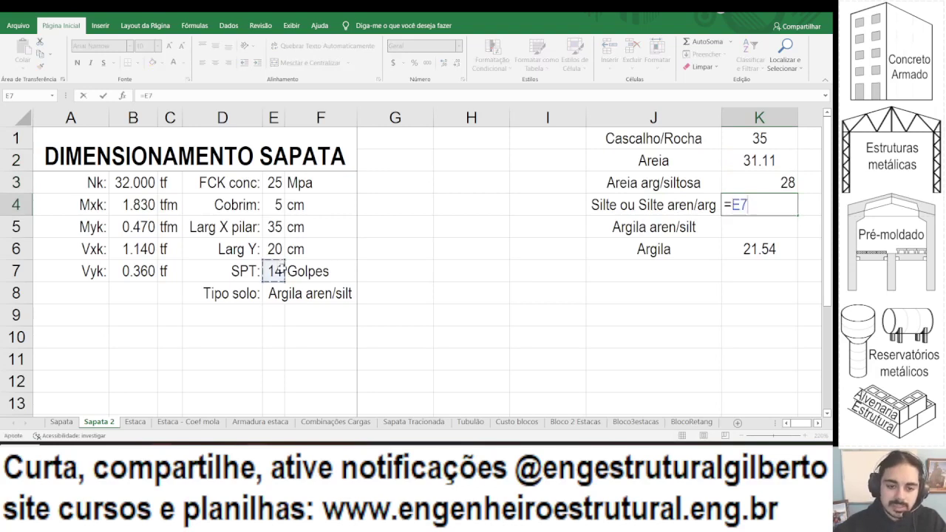
text(/5.5)
key(Return)
key(Up)
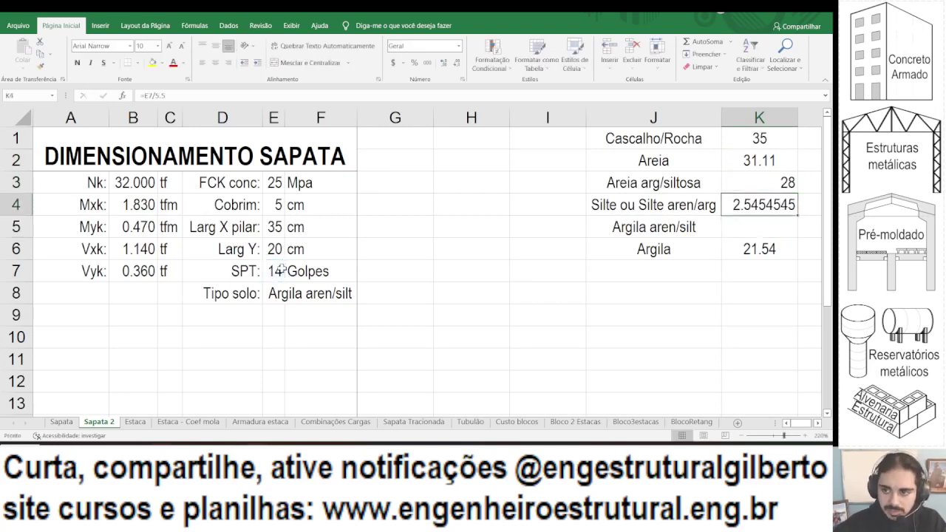
Append the multiplication by 10 to the K4 formula so it reads =E7/5.5*10.
click(272, 99)
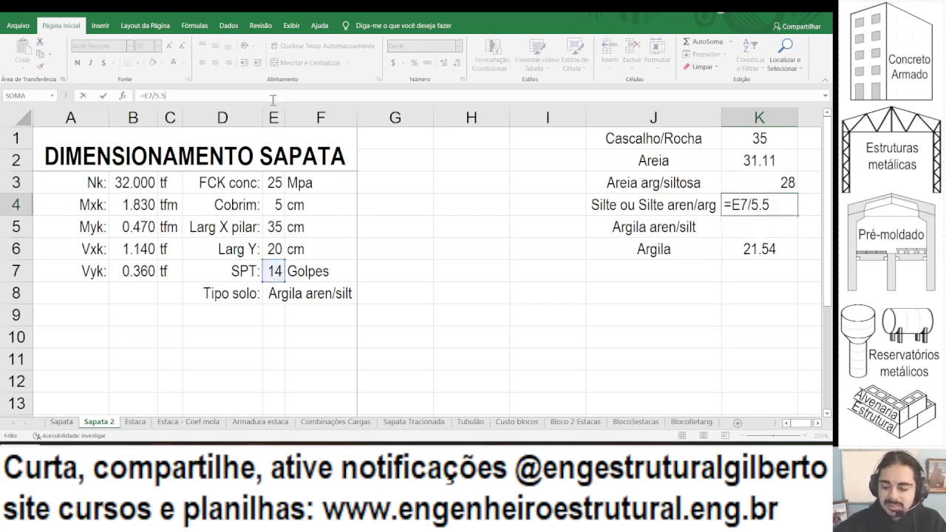
text(*10)
key(Return)
key(Up)
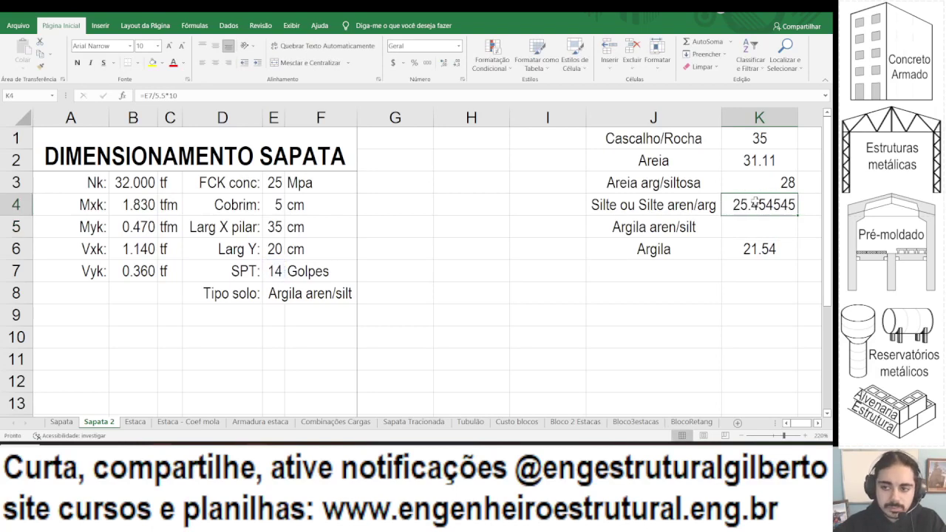
Centre the results in K1:K6 and format them all with two decimal places.
click(755, 139)
drag(755, 139, 755, 249)
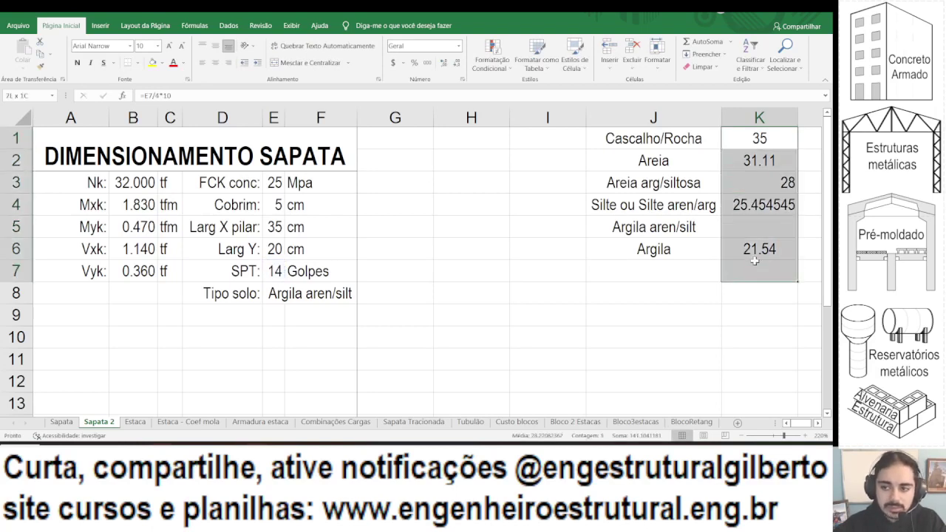
click(214, 63)
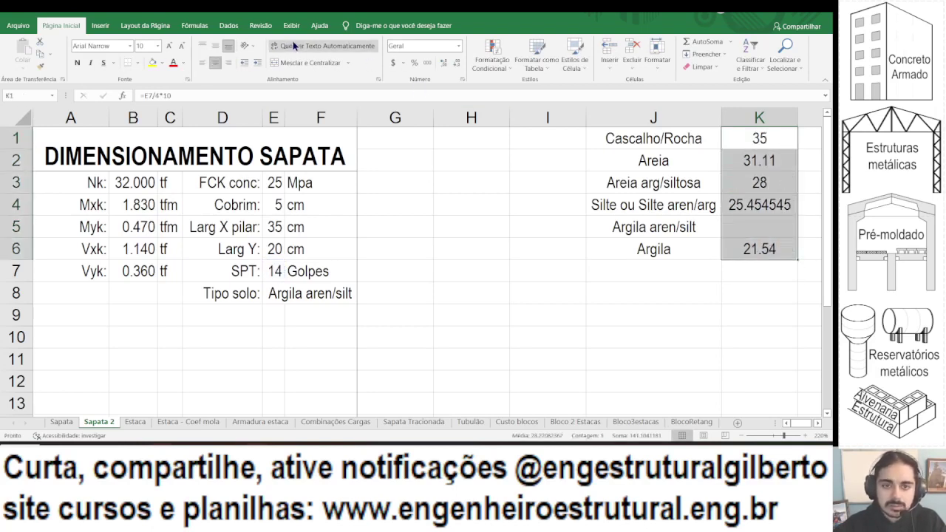
click(458, 64)
click(458, 63)
click(457, 63)
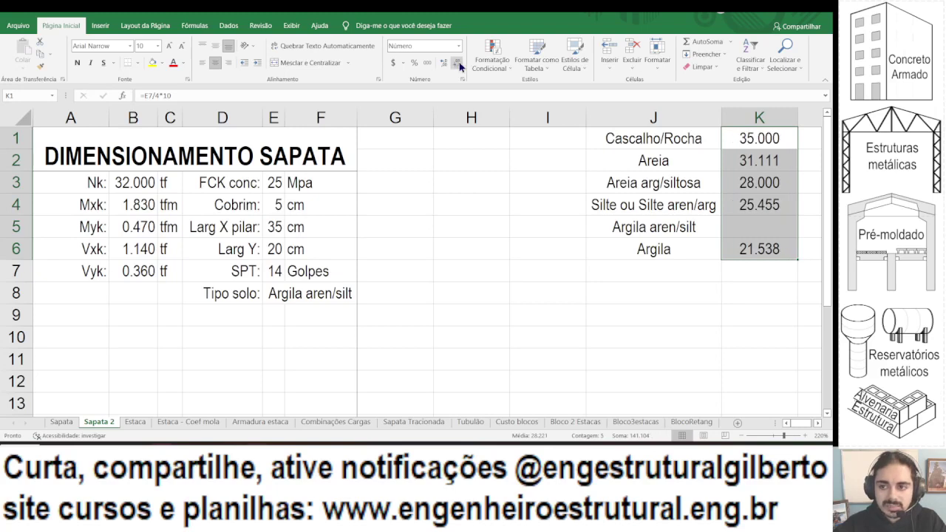
click(458, 65)
Enter the formula =E7/6*10 in K5 beside "Argila aren/silt", referencing the SPT value.
click(762, 227)
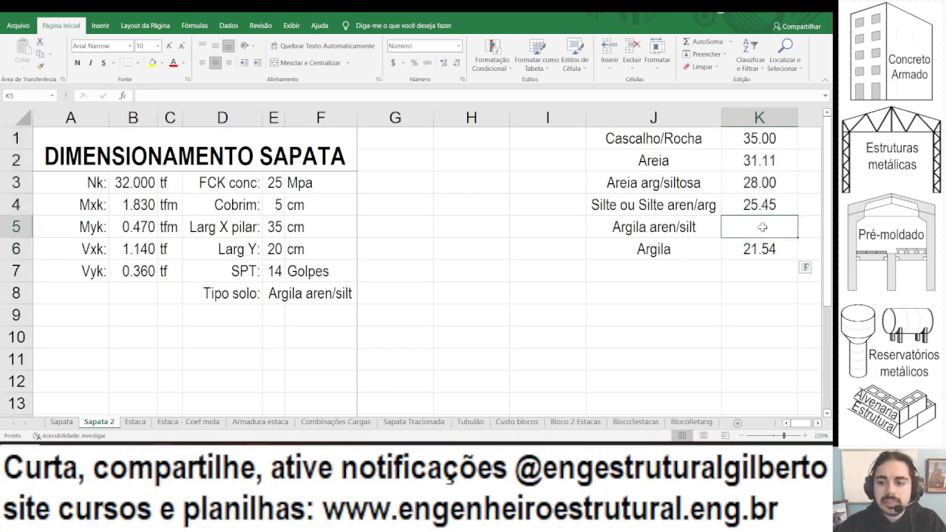
click(647, 228)
click(759, 224)
click(755, 204)
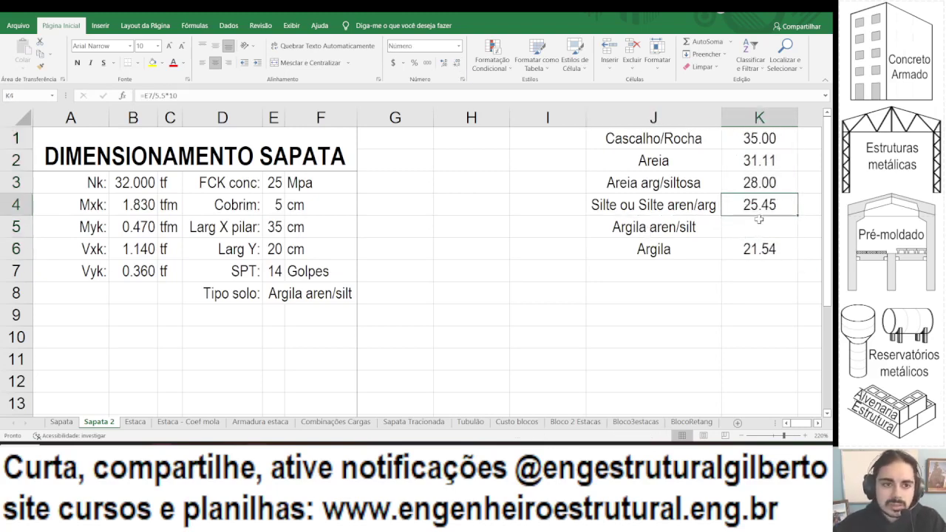
click(760, 226)
click(762, 240)
click(764, 226)
text(=)
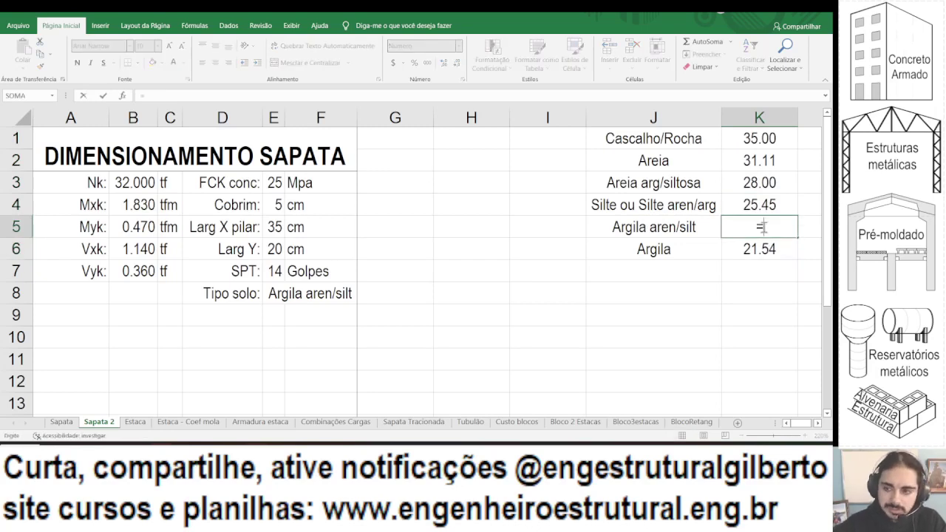
click(275, 271)
text(/6)
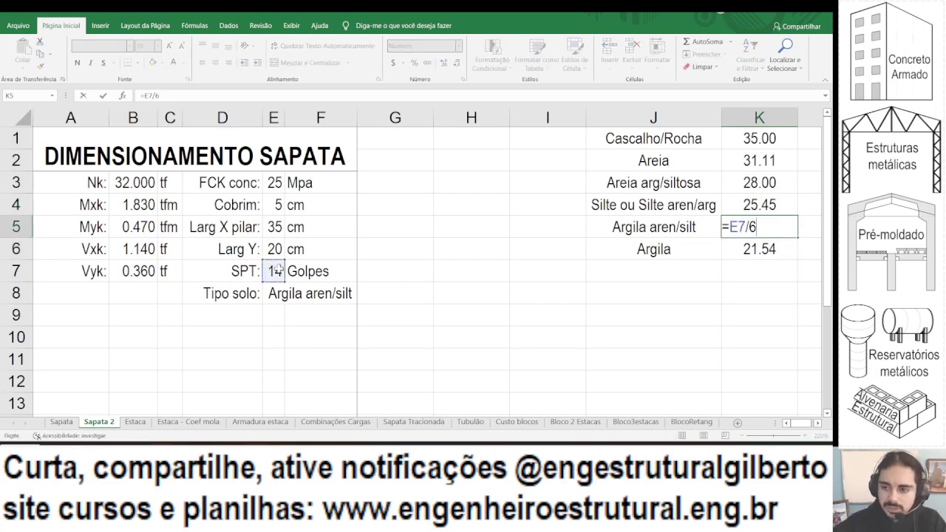
text(*10)
key(ctrl+Return)
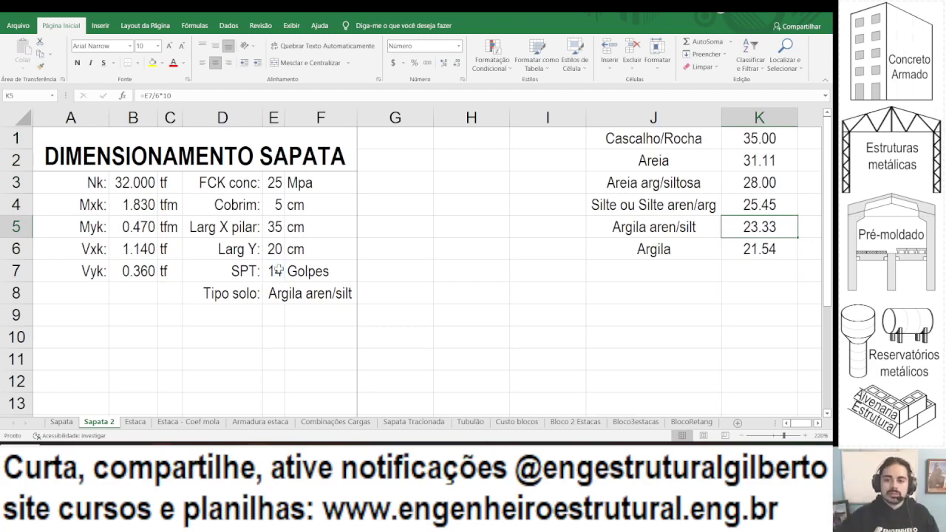
Shift the soil table down one row and add the headers "TIPO SOLO" in J1 and "TADM" in K1.
drag(645, 139, 742, 270)
click(642, 143)
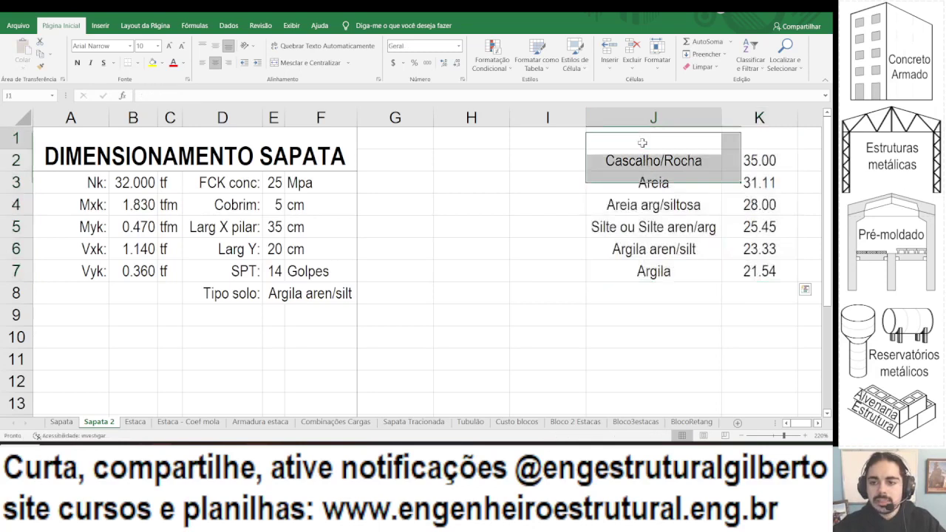
text(TIPO SOLO)
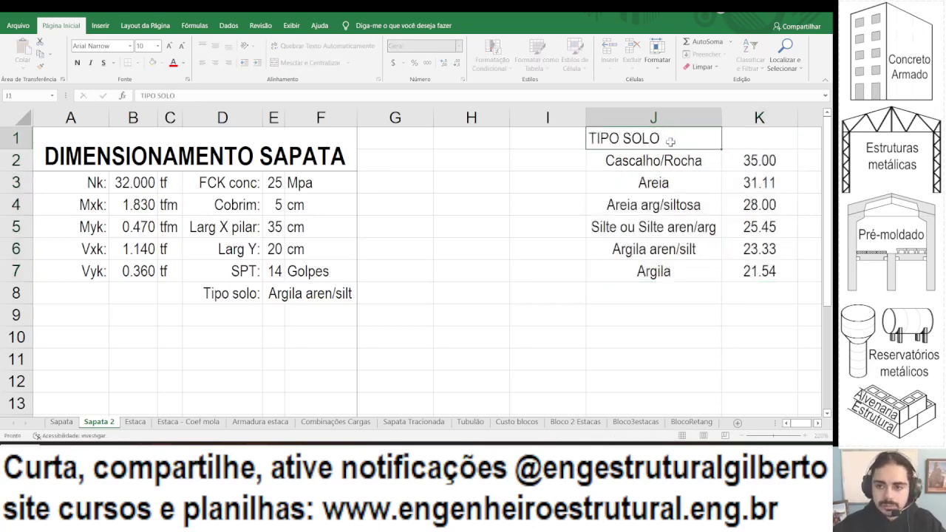
key(Tab)
text(R)
key(BackSpace)
text(TADM)
key(Return)
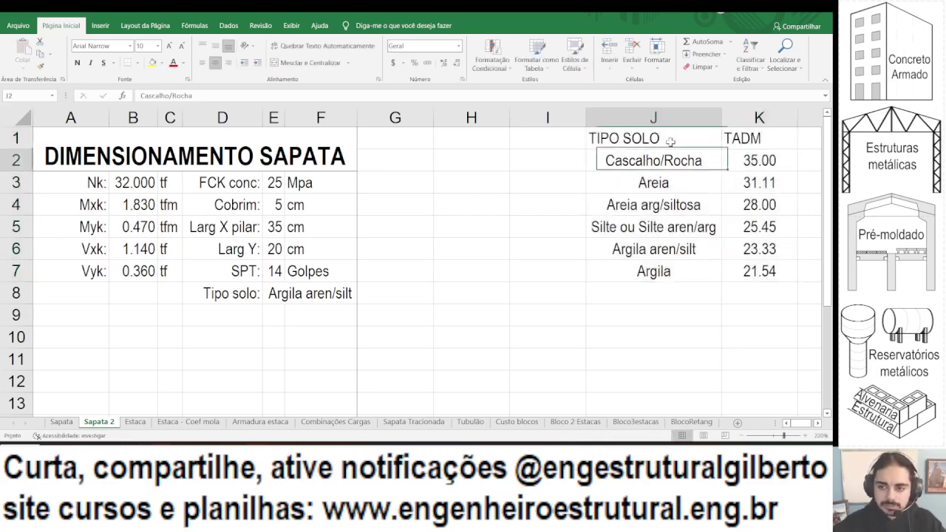
Centre the headers in J1:K1 and make them bold.
click(670, 141)
key(shift+Right)
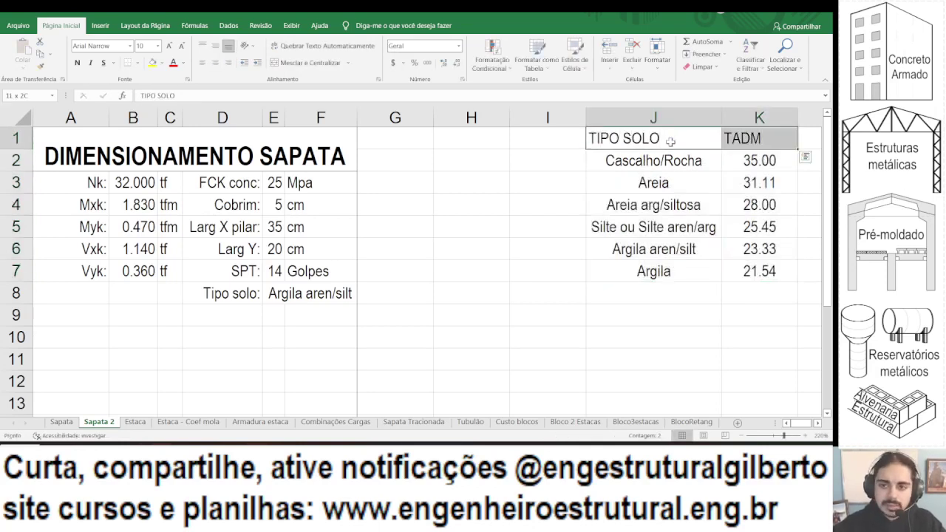
click(215, 63)
click(77, 63)
Extend the K1 header to "TADM(tf/m²)" and fit column K to its content.
click(759, 138)
click(290, 94)
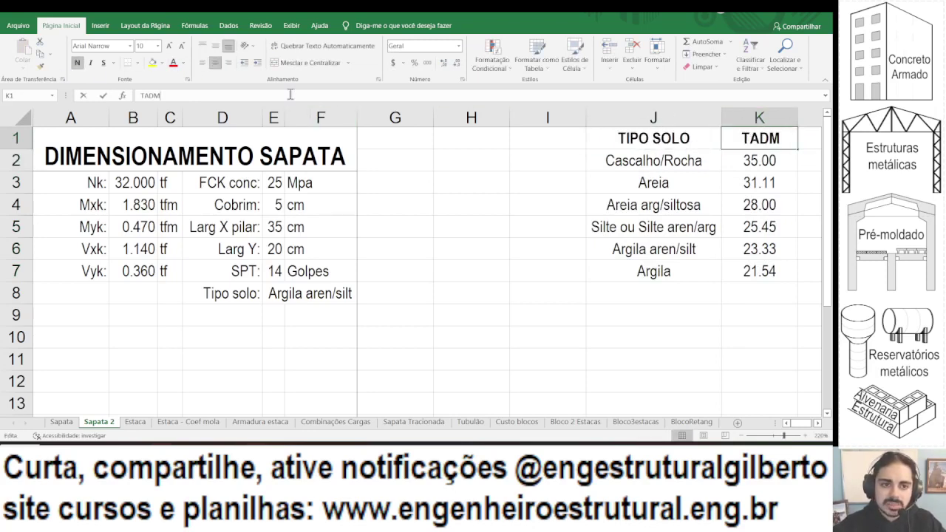
text((tf/)
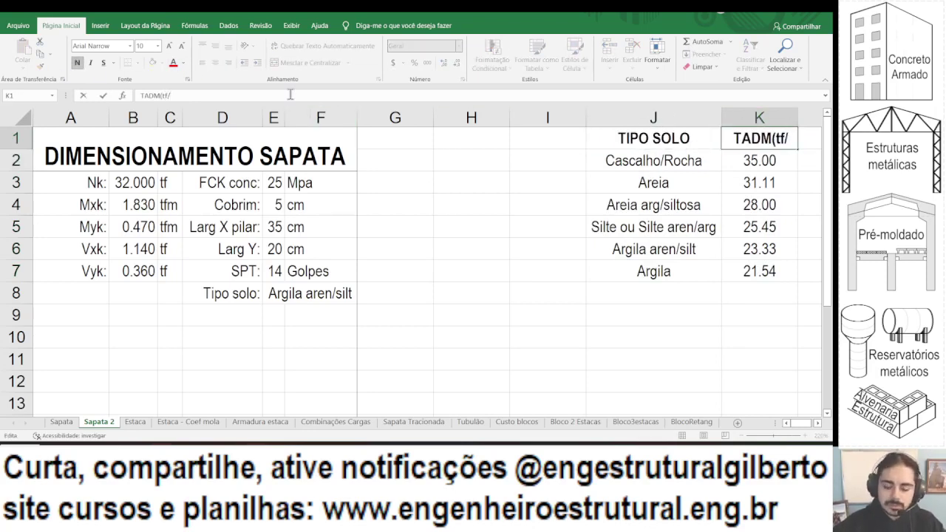
text(m²))
key(Return)
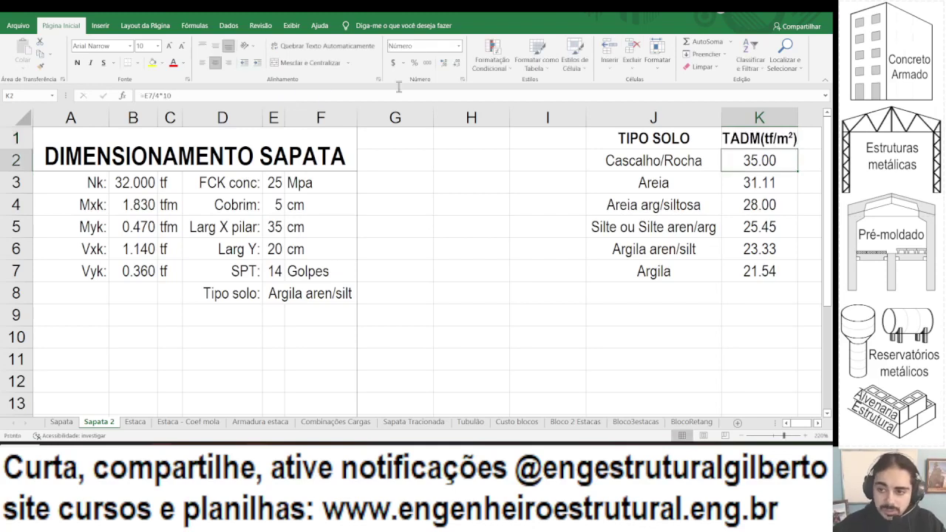
double_click(799, 118)
Label G1 "Tadm:" and enter =PROCV(E8,J2:K7,2,FALSO) in H1 to look up the value for the selected soil type.
click(418, 133)
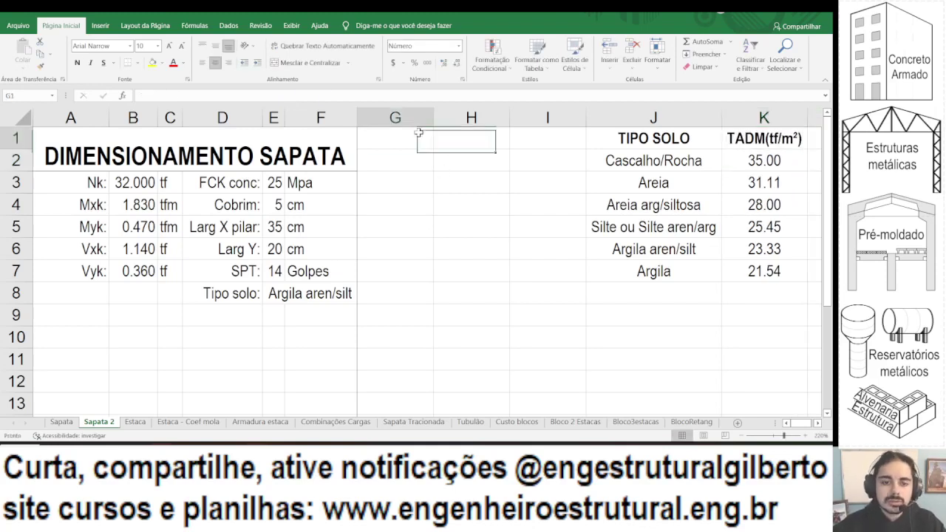
text(Tadm:)
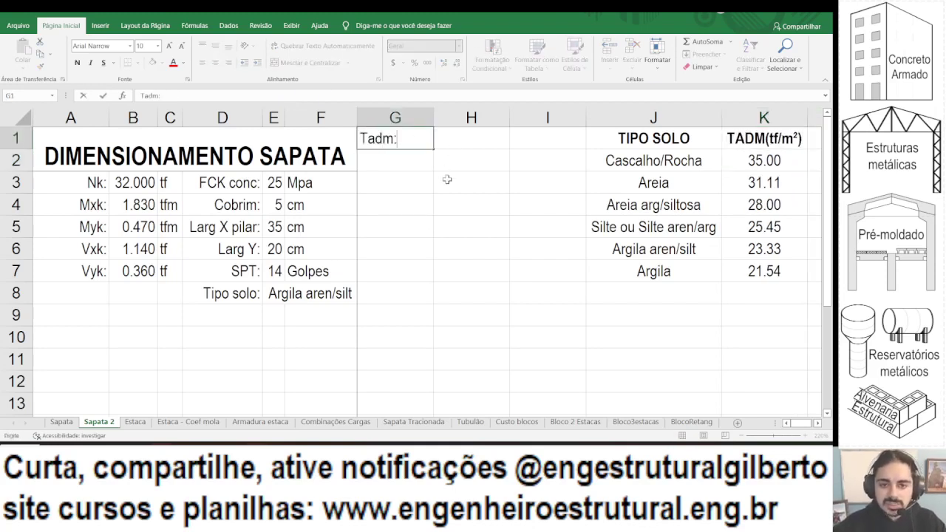
key(Tab)
text(=)
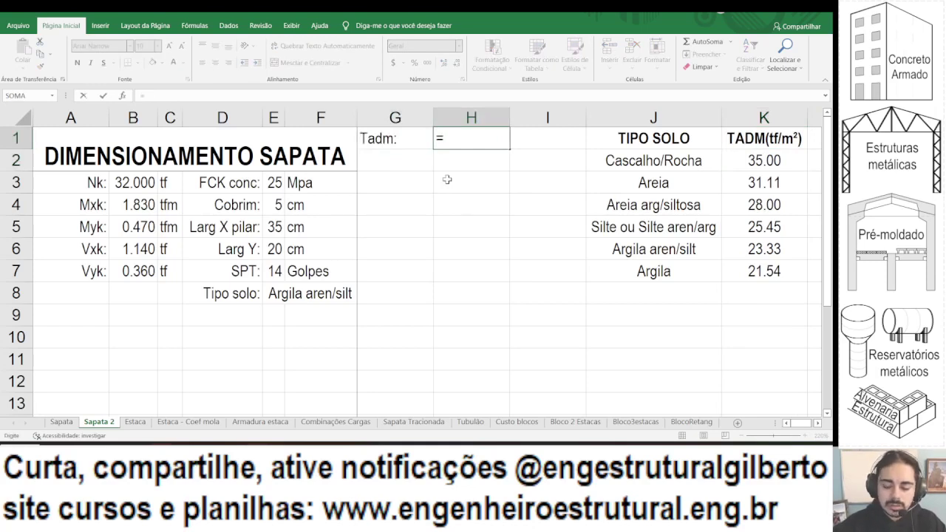
text(procv()
click(289, 298)
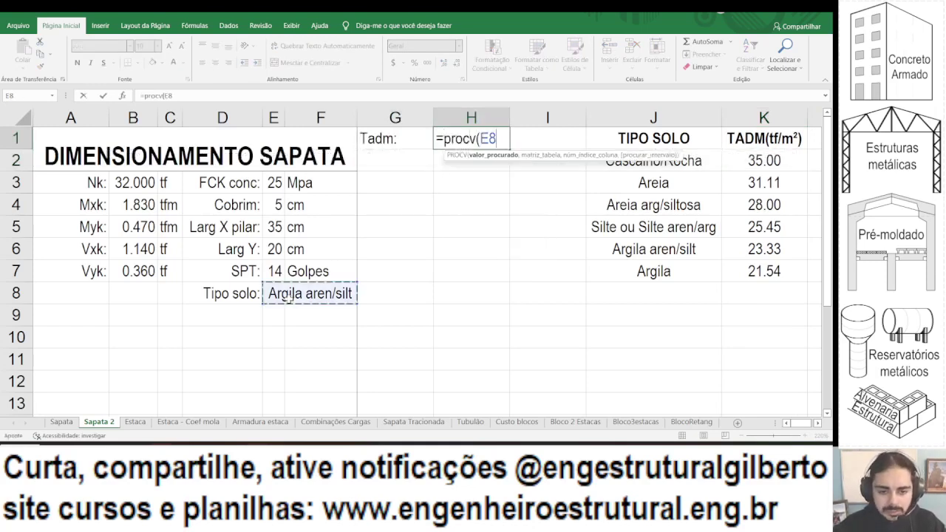
text(,)
drag(699, 164, 761, 273)
text(,)
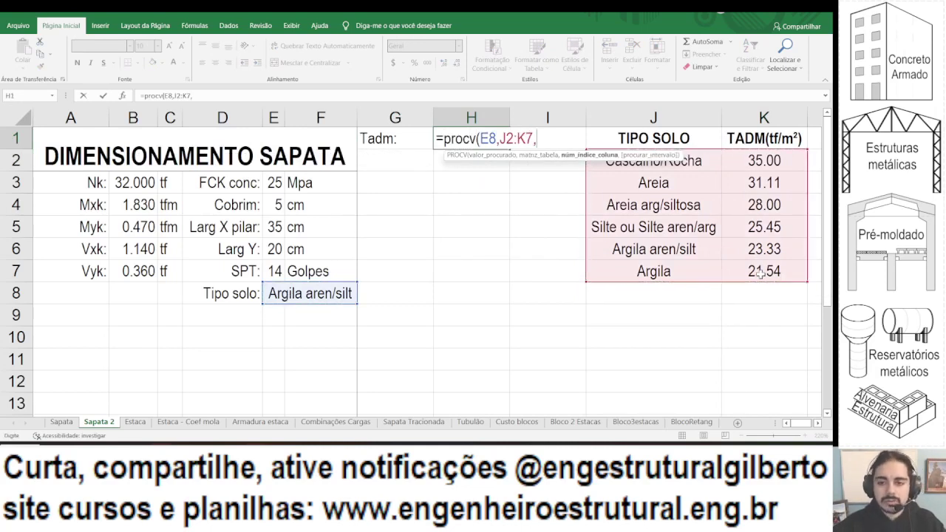
text(2,falso))
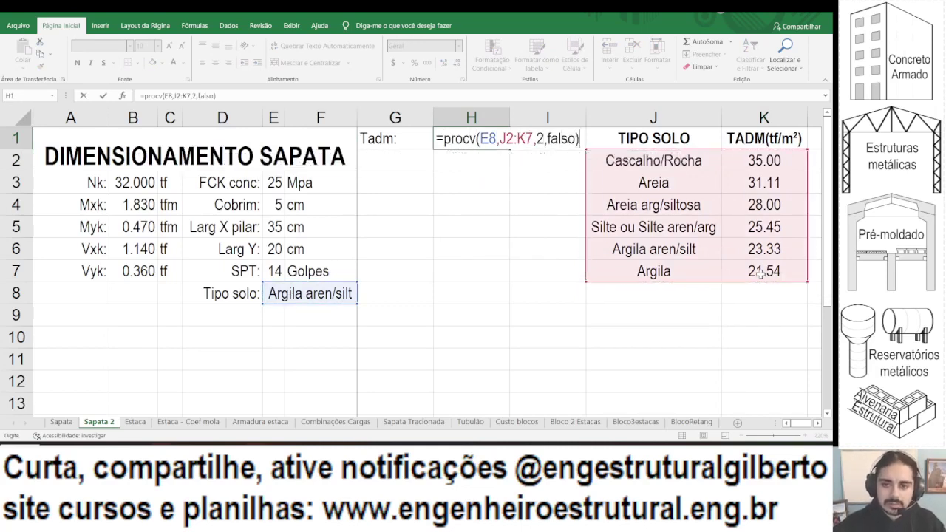
key(Return)
Format the H1 lookup result with two decimal places and fit column H to its content.
click(479, 134)
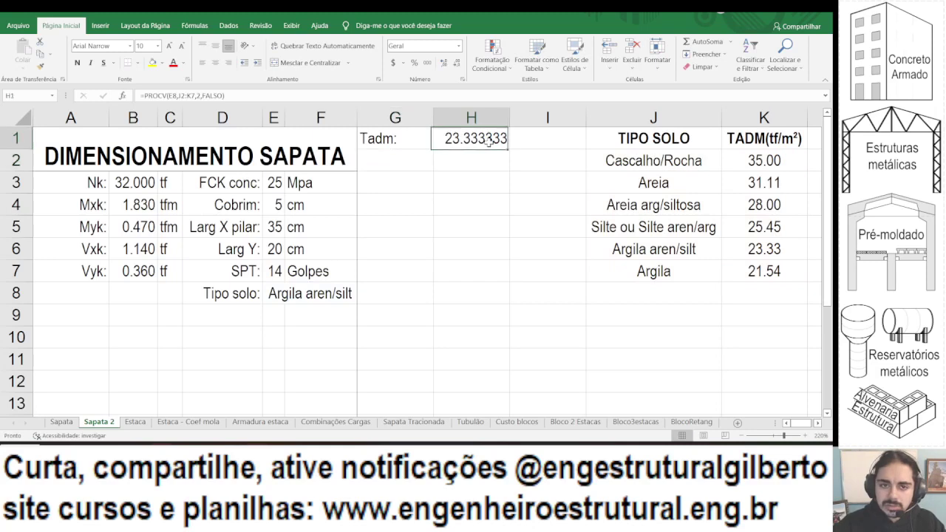
click(457, 62)
click(457, 62)
click(456, 62)
click(456, 62)
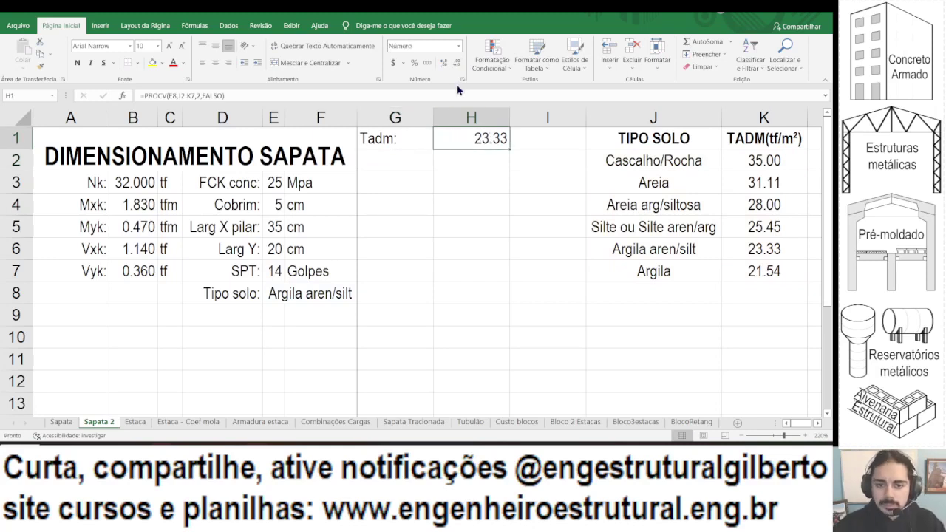
double_click(509, 120)
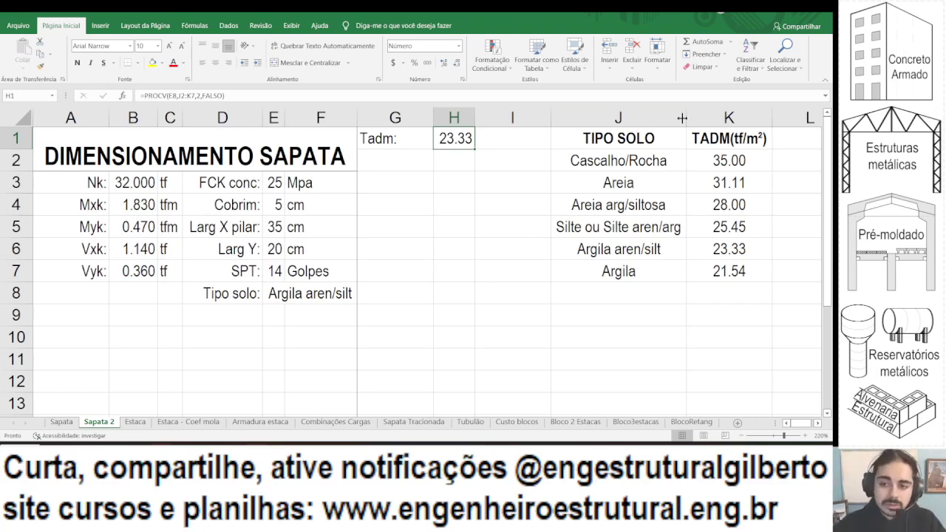
Change the H1 formula to =MÉDIA(PROCV(E8,J2:K7,2,FALSO),(E7^0.5-1)*10), averaging the soil lookup with the SPT-based value.
click(146, 97)
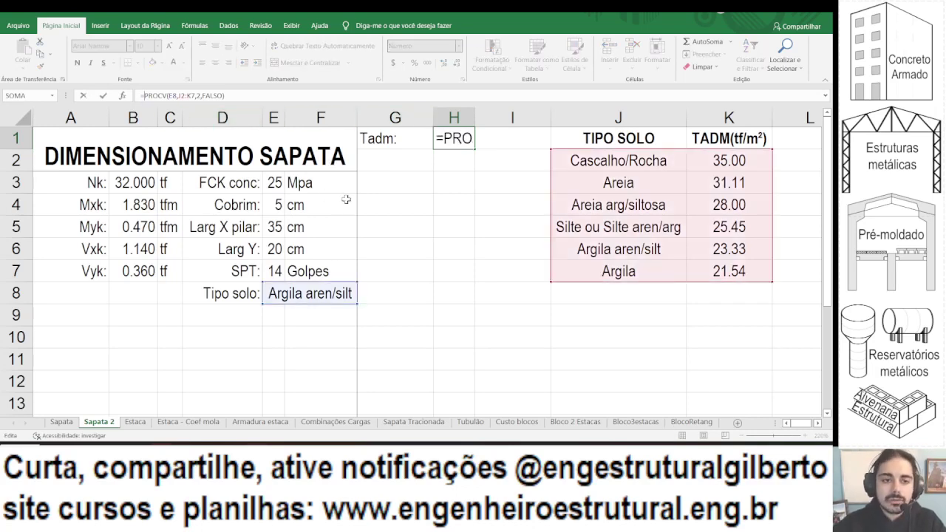
text(média()
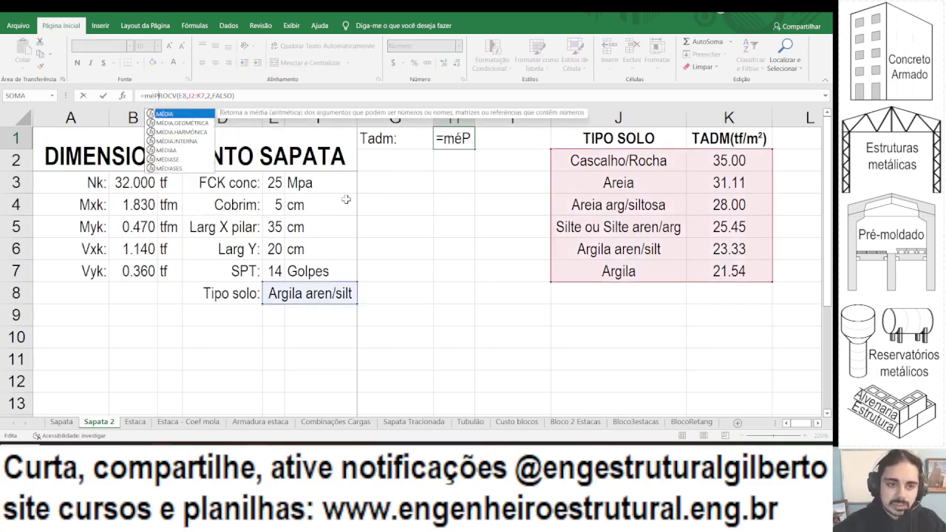
click(273, 95)
text())
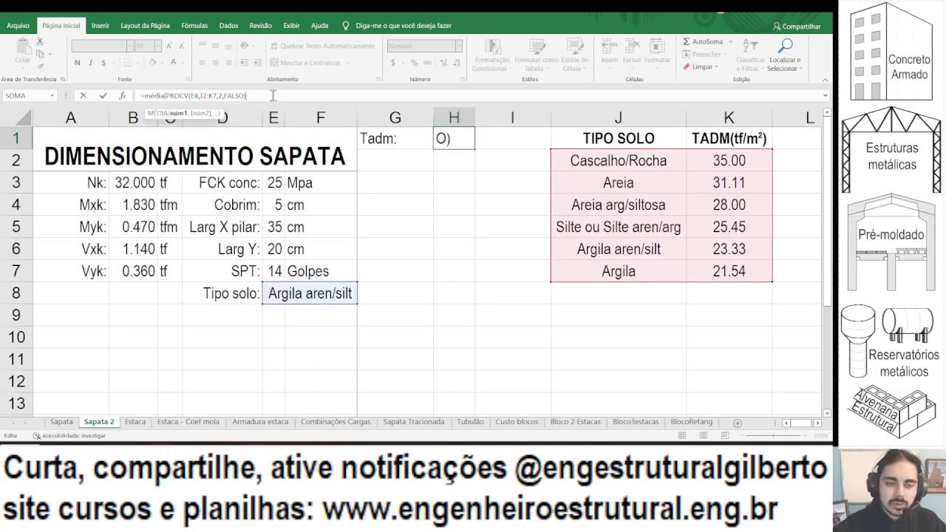
text(,)
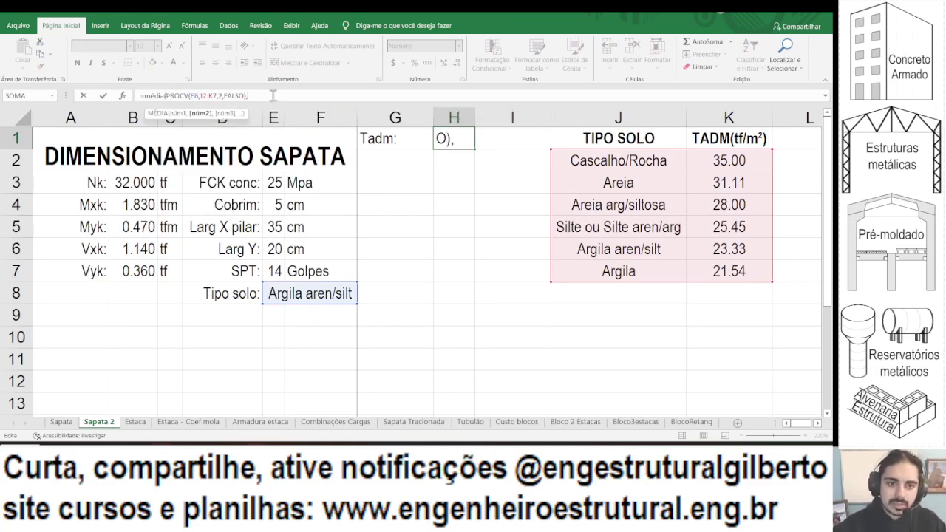
click(276, 272)
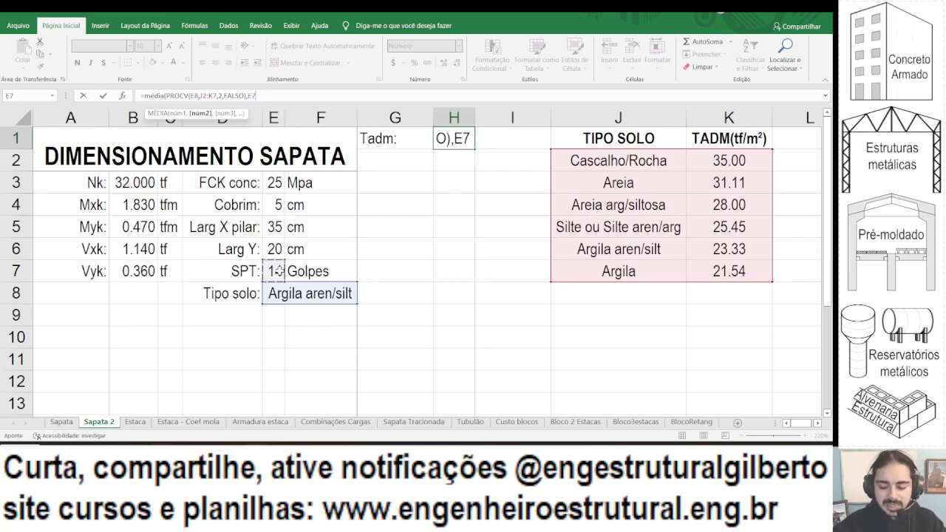
text(^0.5)
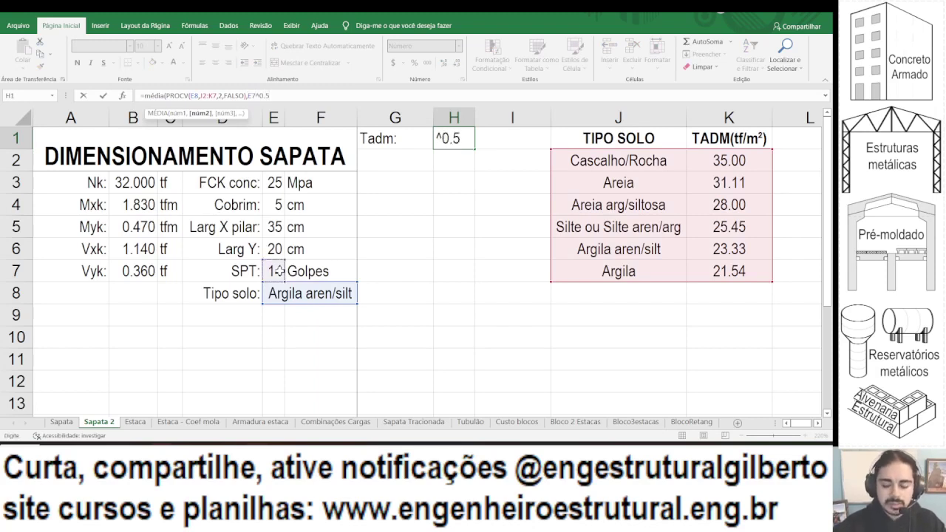
text(-1)
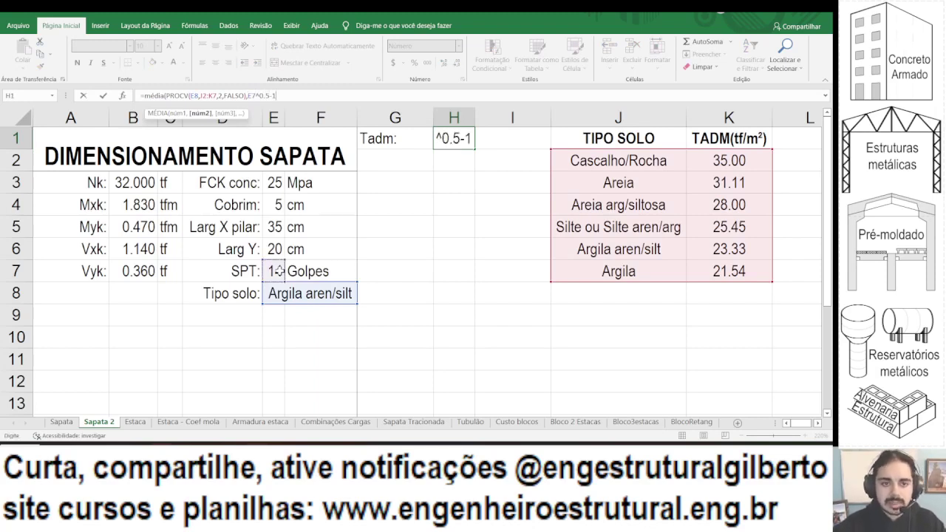
click(248, 96)
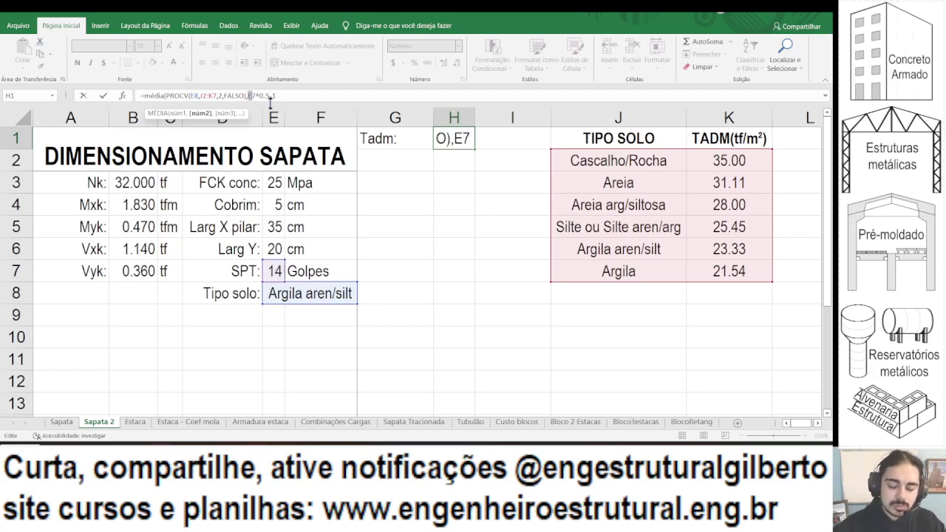
text(()
click(295, 97)
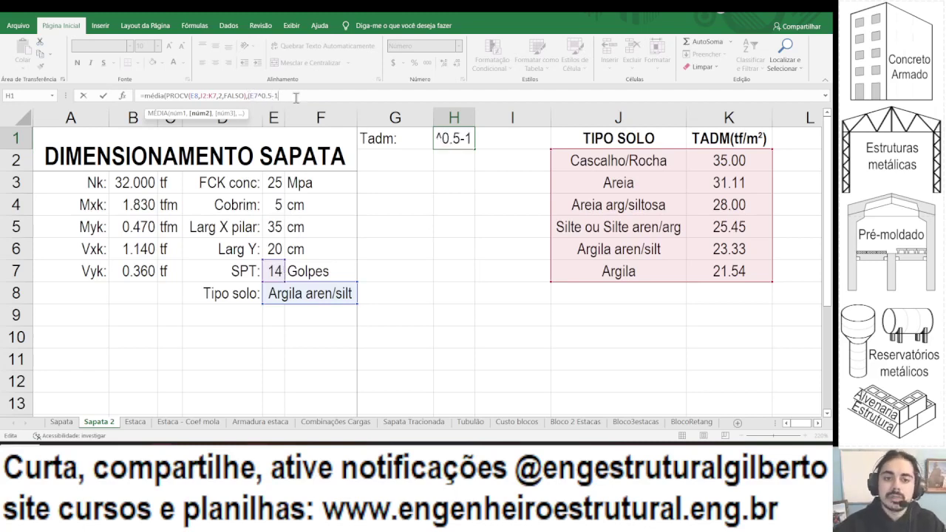
text()*10))
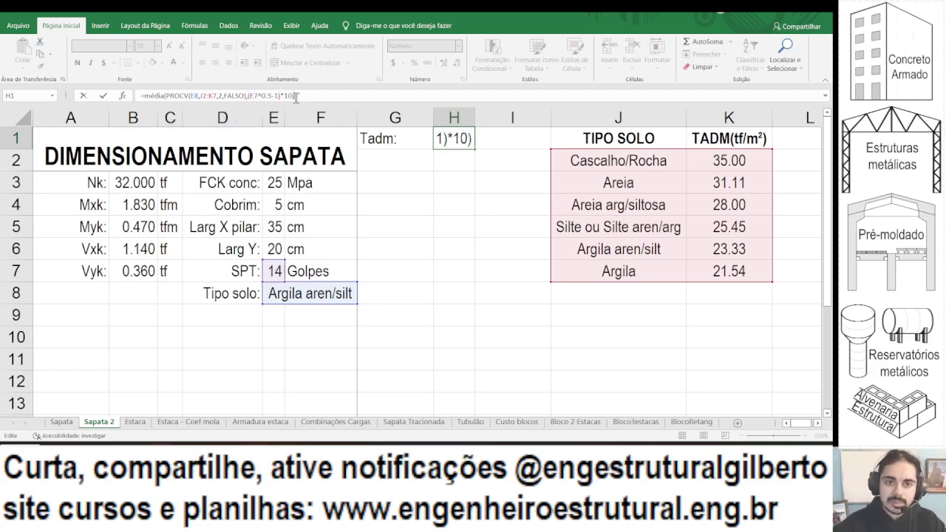
key(Return)
key(Up)
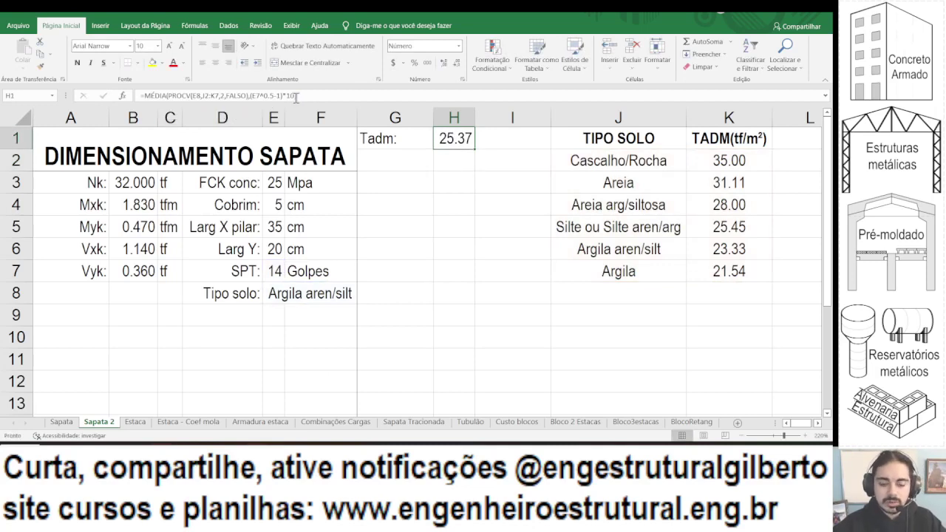
key(ctrl+z)
key(ctrl+y)
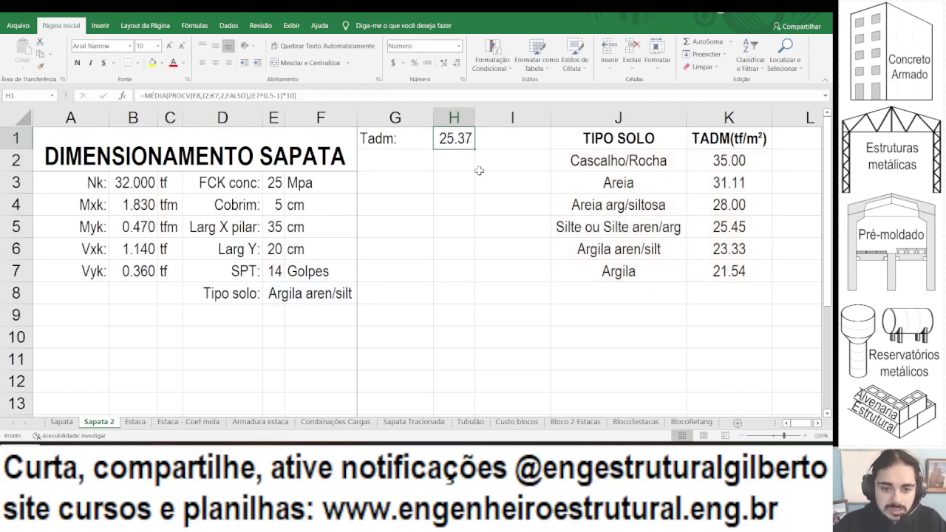
Test the Tadm calculation with SPT set to 50 and soil type Cascalho/Rocha, comparing K2 with H1.
click(406, 138)
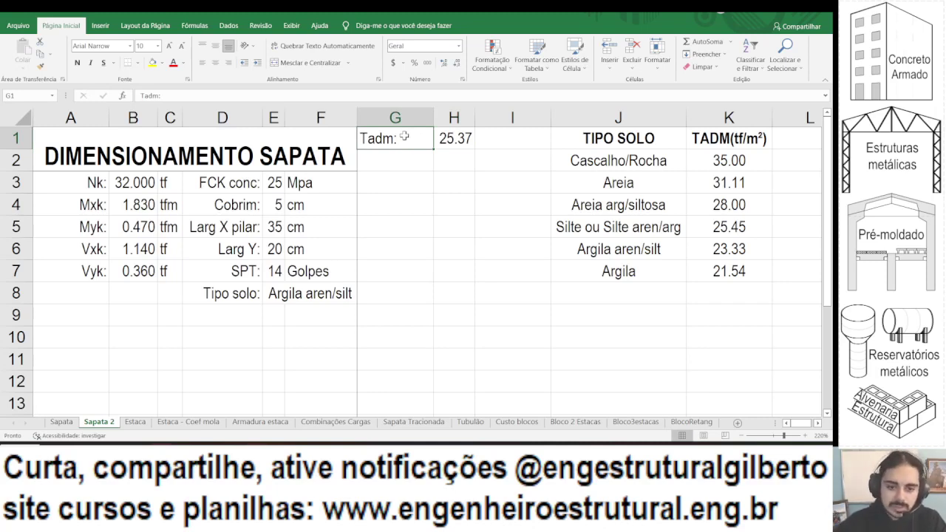
click(269, 274)
text(50)
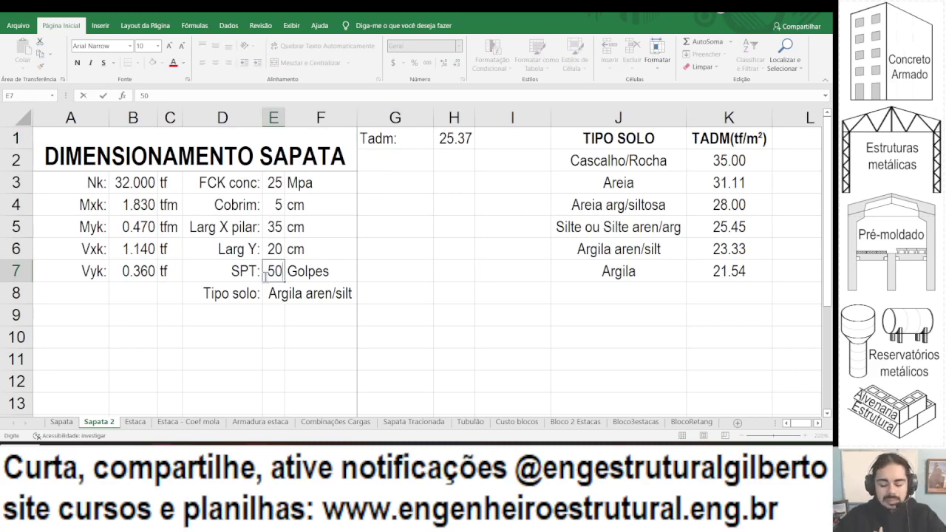
key(Return)
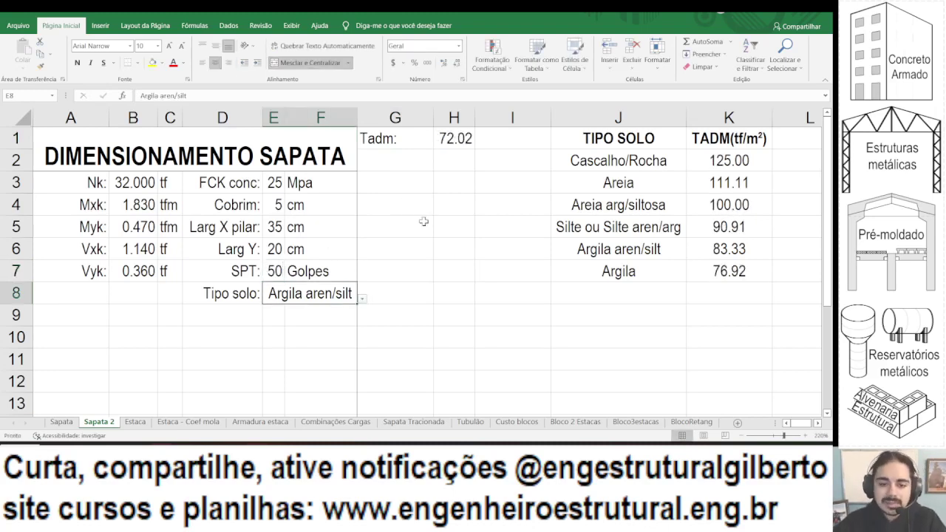
click(360, 296)
click(347, 314)
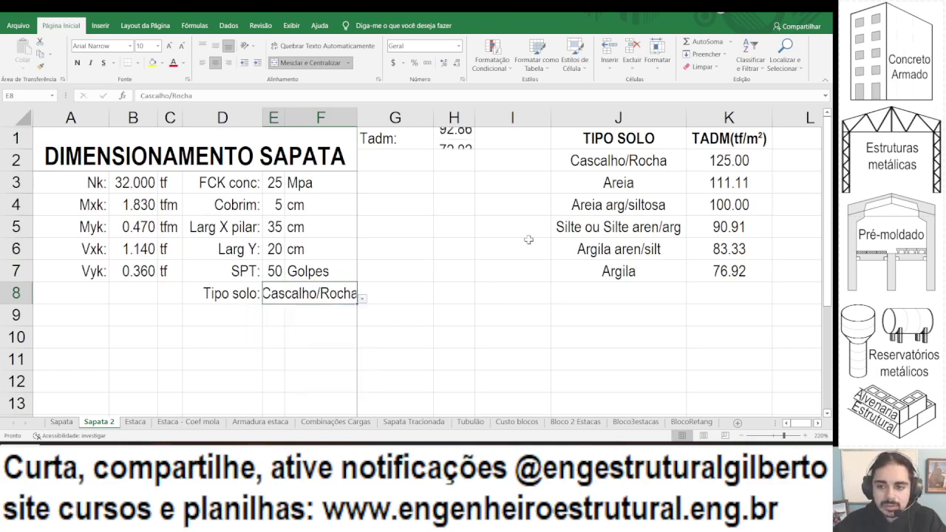
click(687, 167)
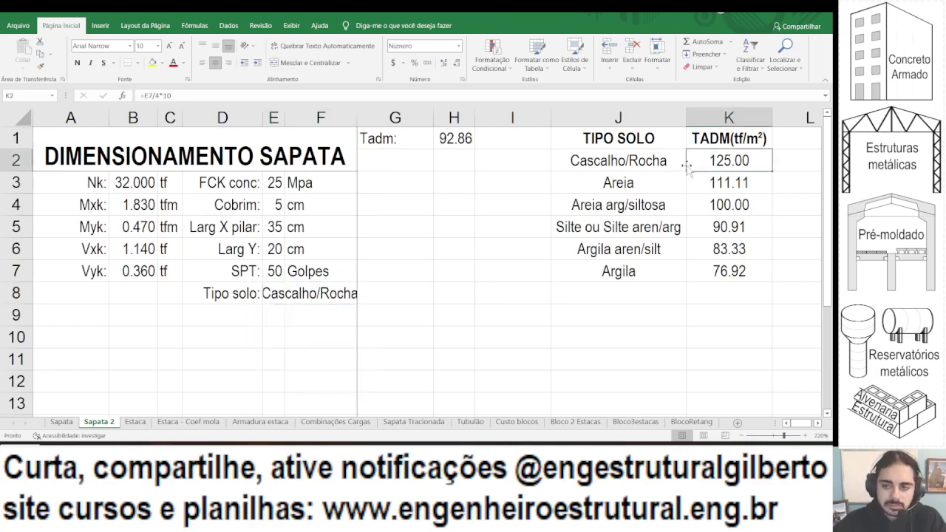
click(446, 137)
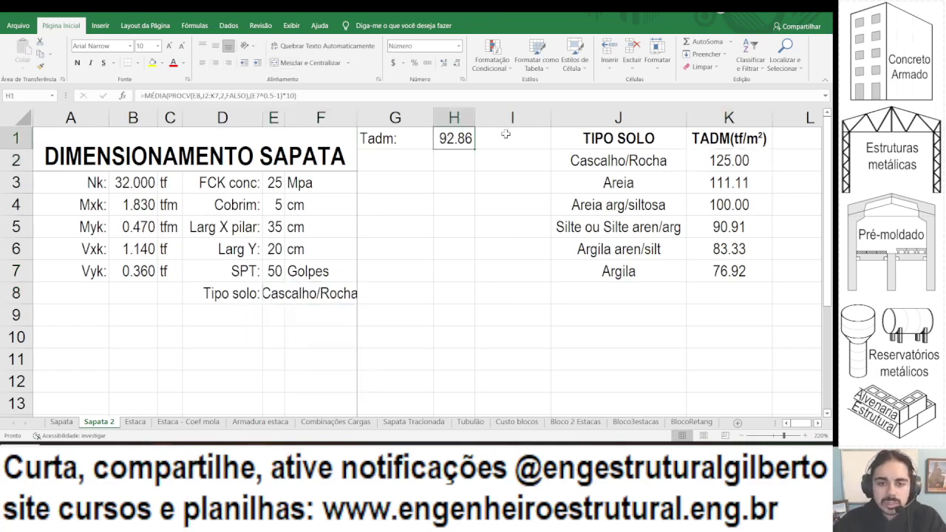
Enter the unit "tf/m²" in I1 beside the Tadm result and fit column I to its content.
click(505, 134)
text(tf/m)
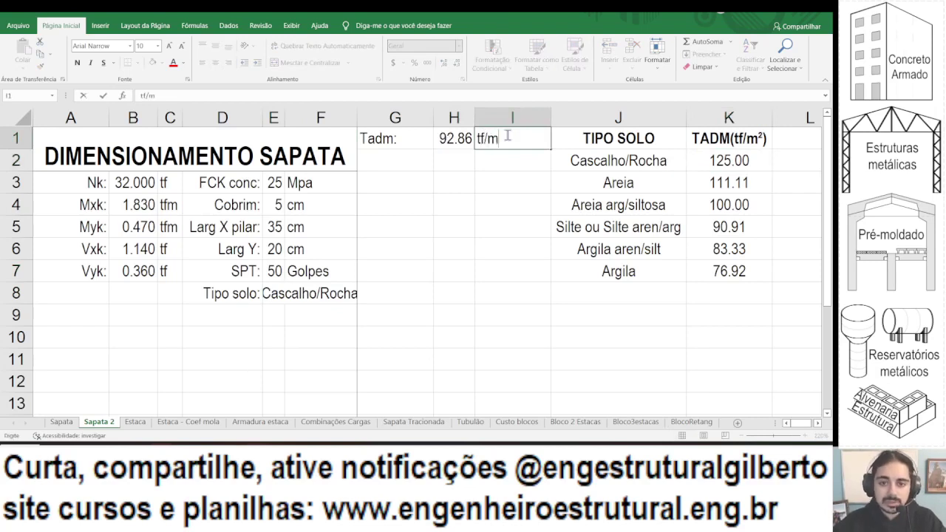
text(²)
key(Return)
double_click(550, 117)
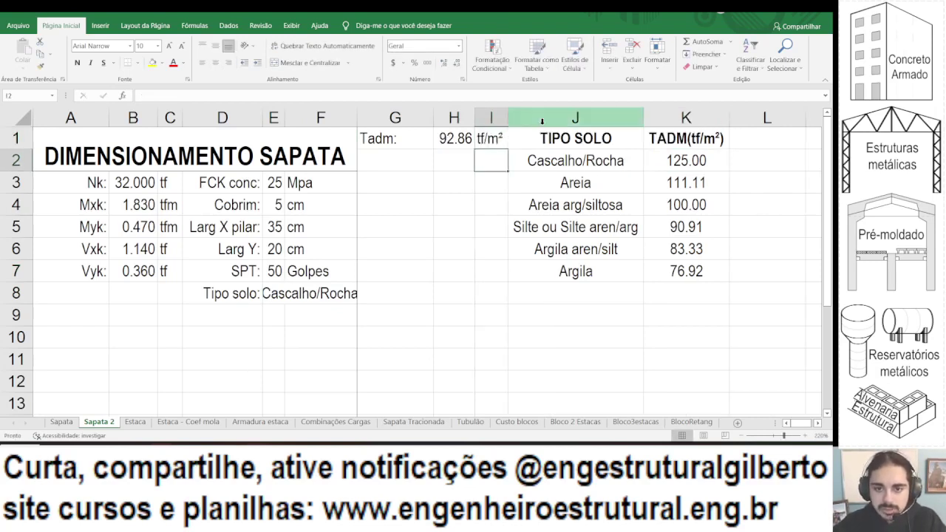
Fit columns H and G to their content and right-align the "Tadm:" label in G1.
click(458, 118)
double_click(474, 118)
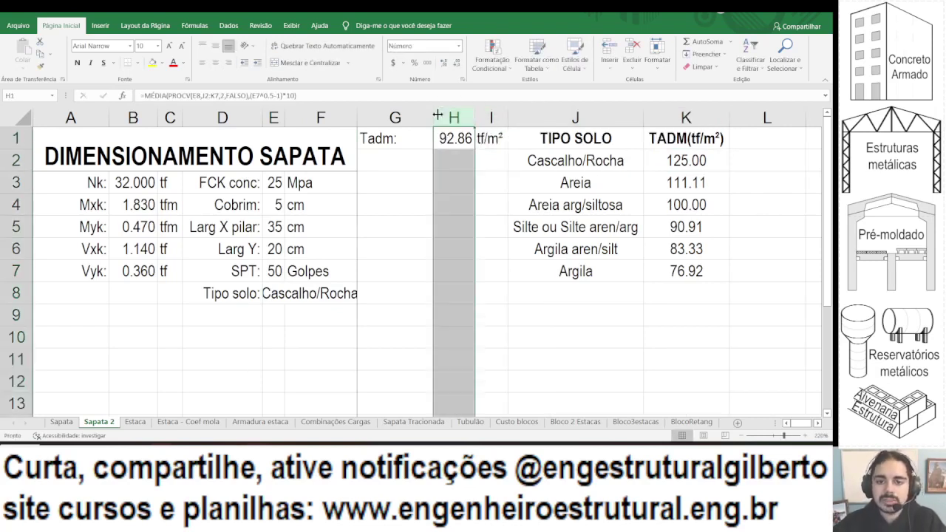
click(393, 117)
double_click(433, 118)
click(380, 138)
click(228, 63)
click(390, 184)
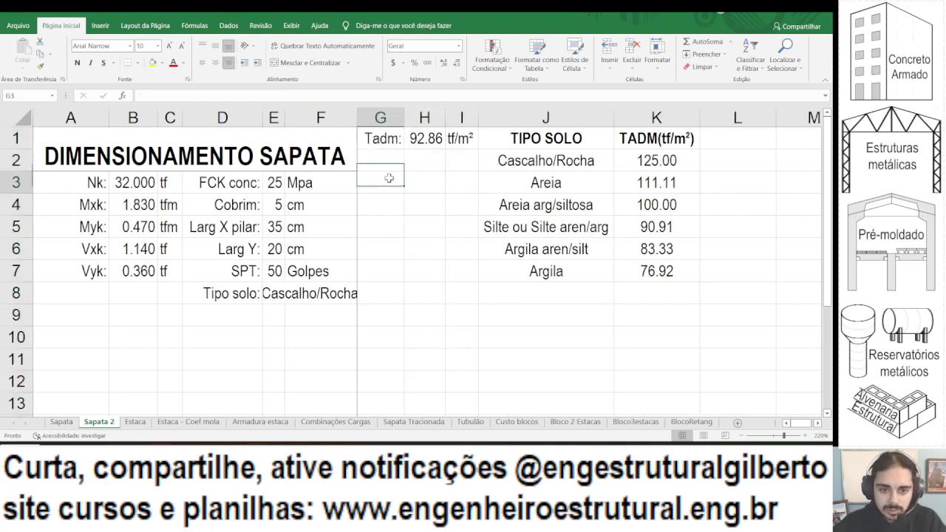
Set SPT to 6 and the soil type to Argila, and check the table values against the Tadm result in H1.
click(278, 265)
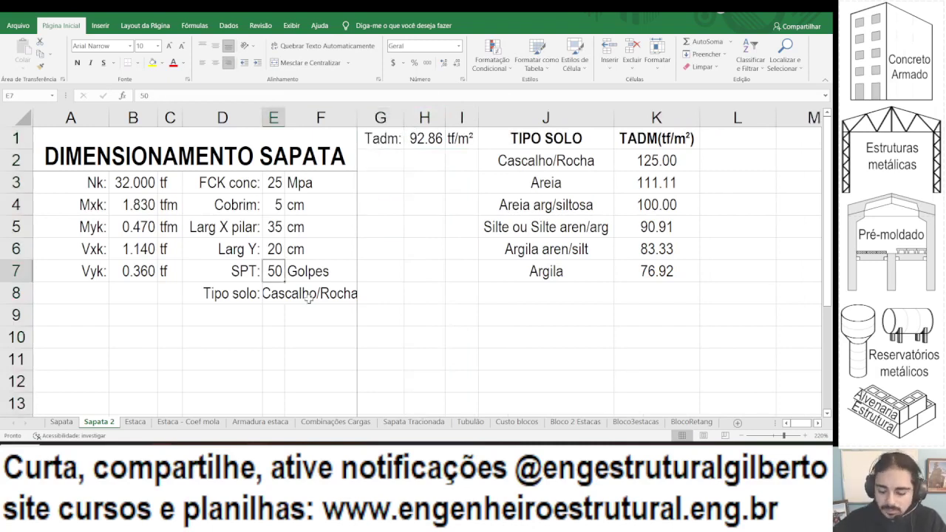
text(6)
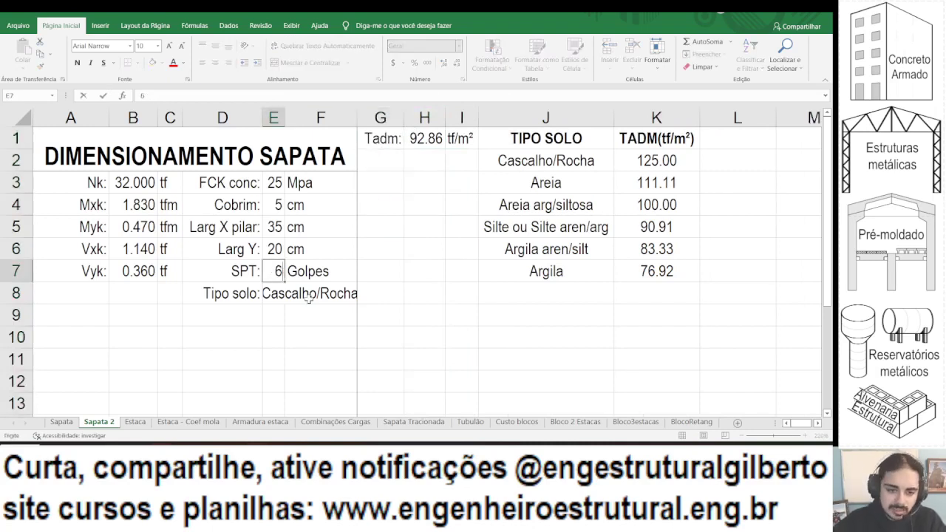
key(Return)
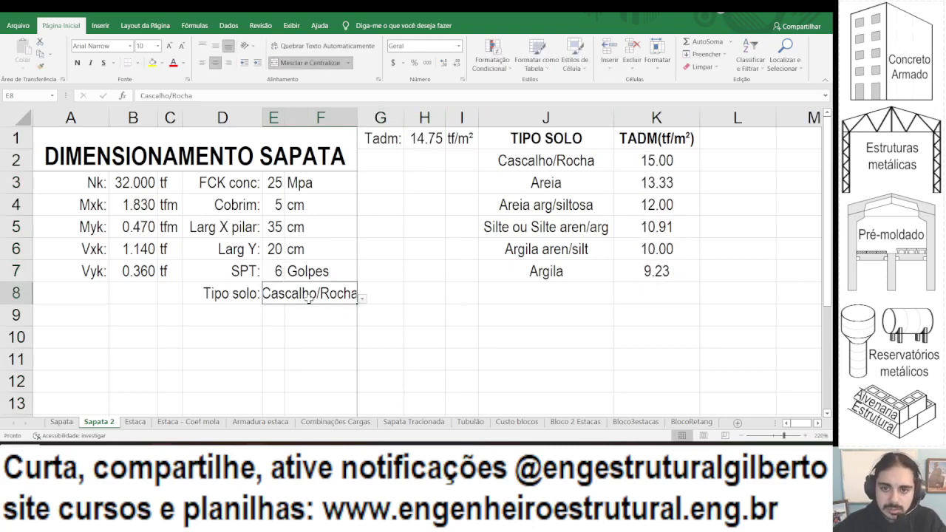
click(362, 298)
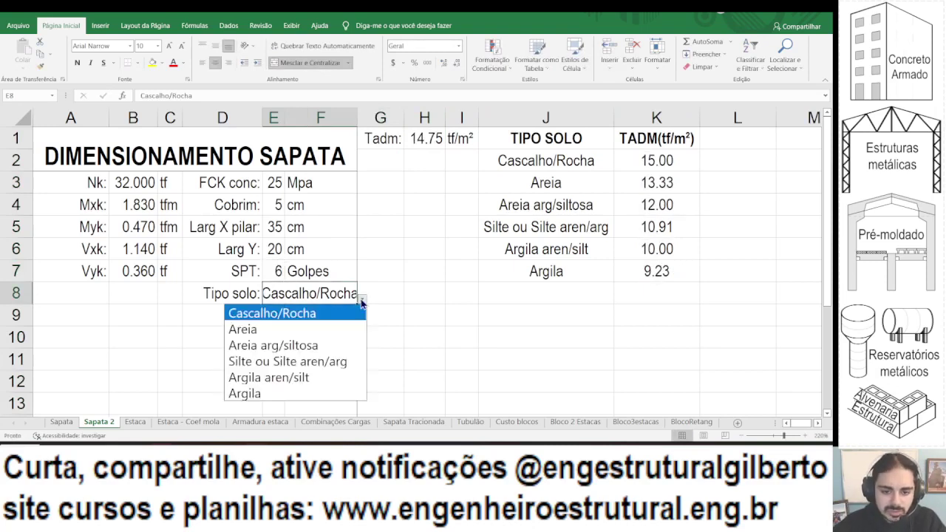
click(278, 392)
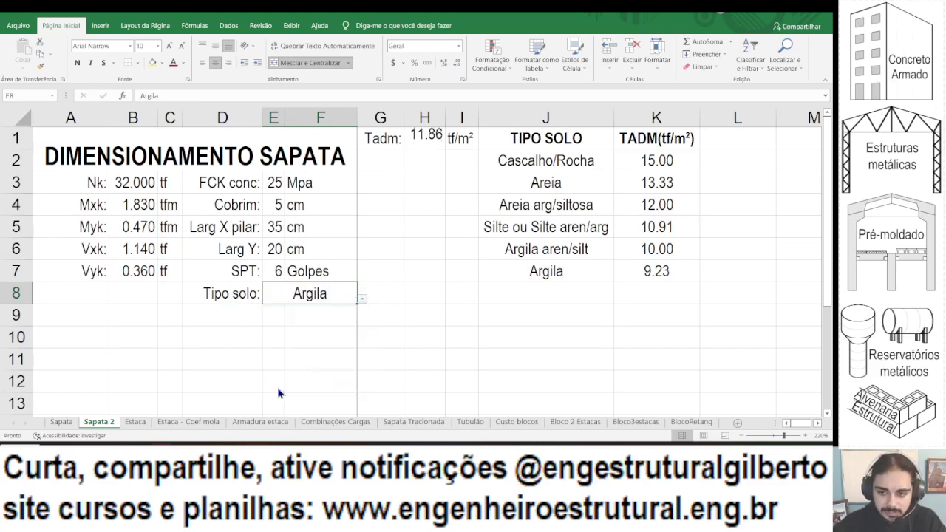
click(638, 250)
click(633, 274)
click(430, 142)
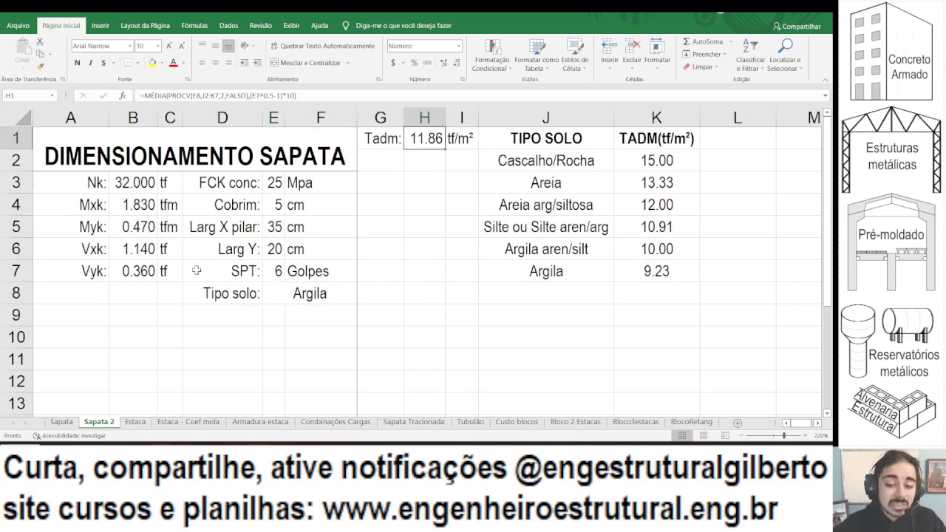
Merge and centre cells D11:F11 below the input block.
scroll(178, 263, down, 1)
scroll(147, 266, down, 1)
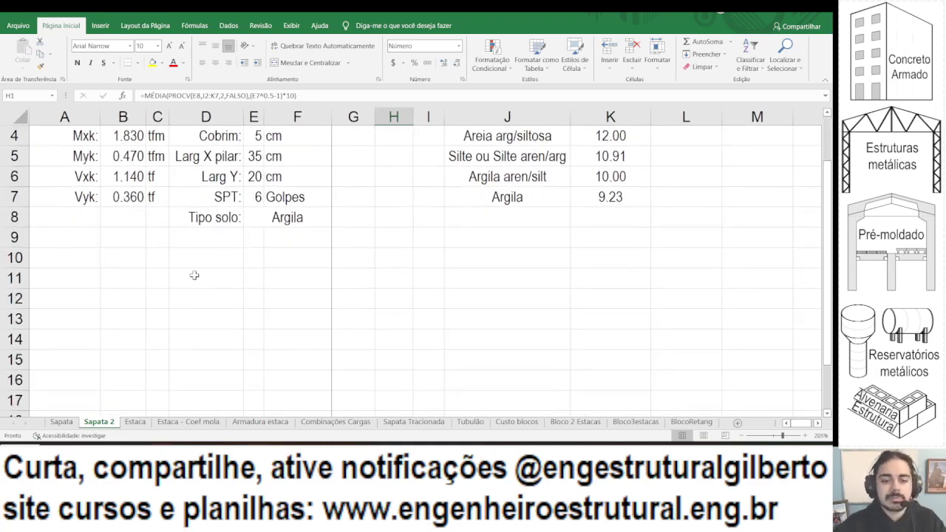
drag(194, 275, 310, 278)
click(306, 62)
Enter a SE formula in D11 that shows "SOLO NÃO É ADEQUADO PARA SAPATA" if H1<10 and empty text otherwise.
scroll(540, 261, up, 1)
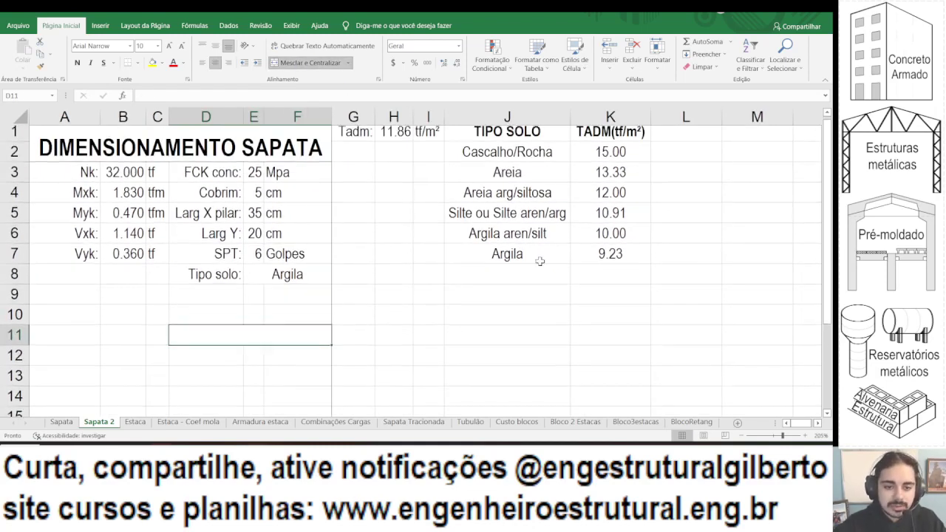
text(=se()
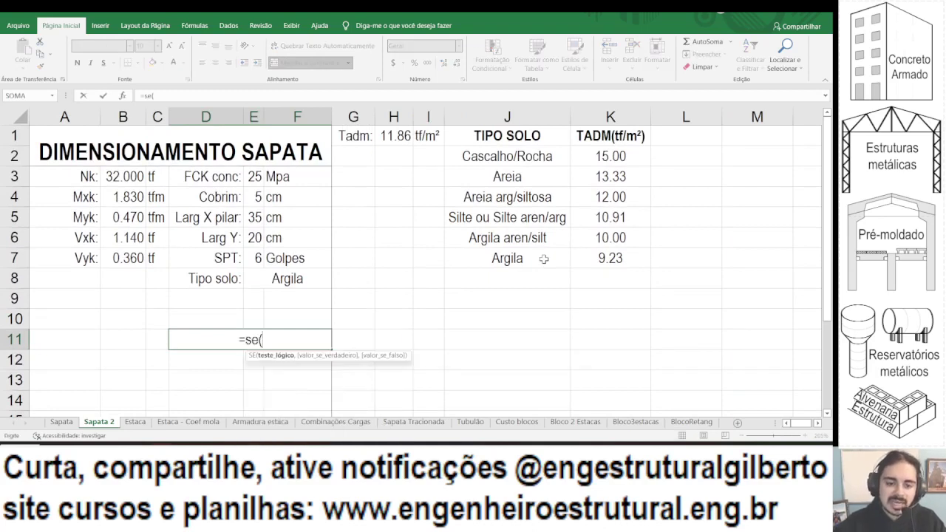
click(388, 137)
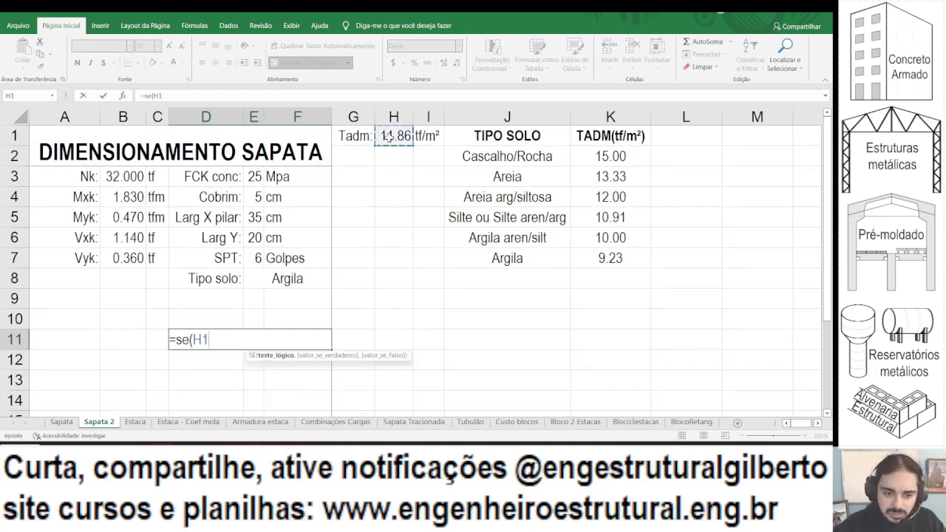
text(<)
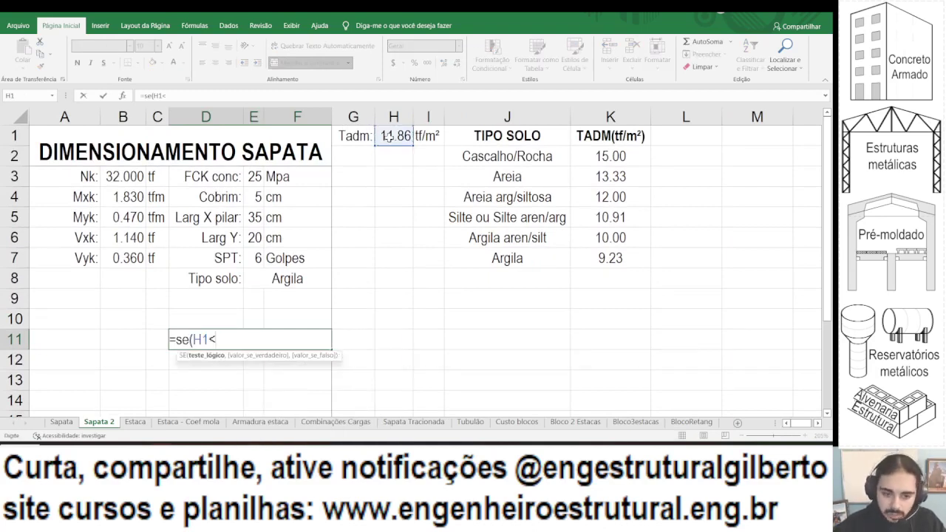
text(10,)
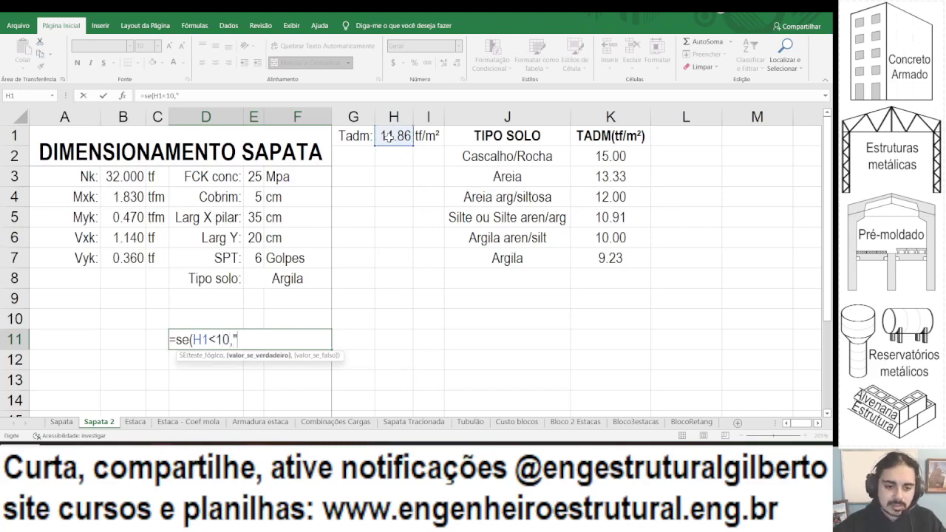
text("SOLO )
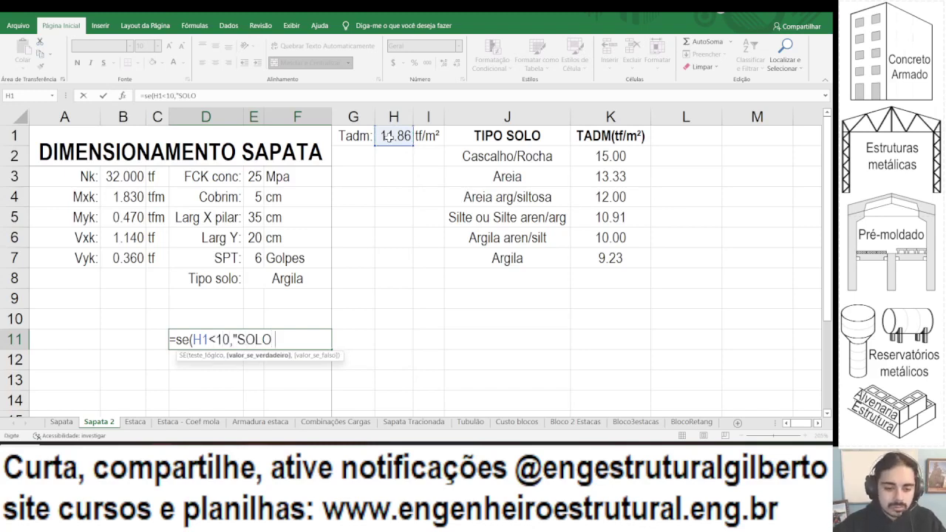
text(NÃO É ADEQUA)
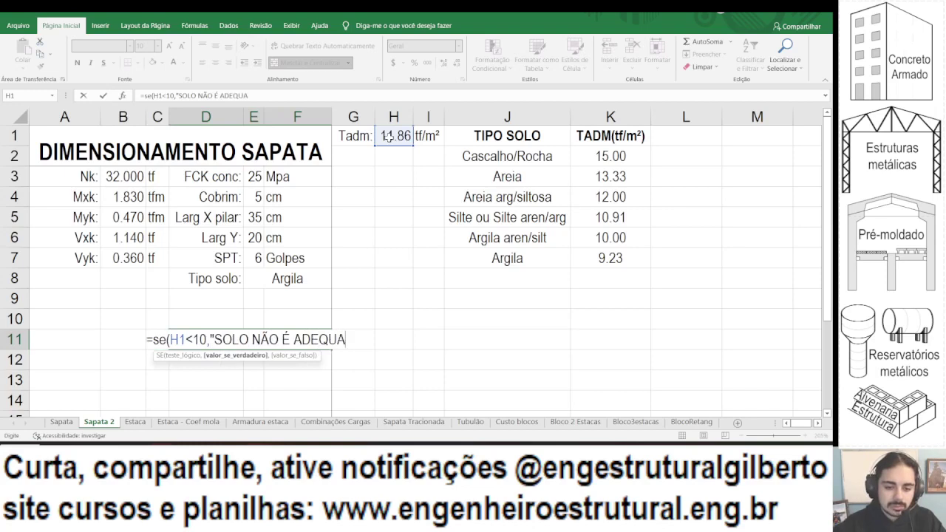
text(DO PARA SAPATA",)
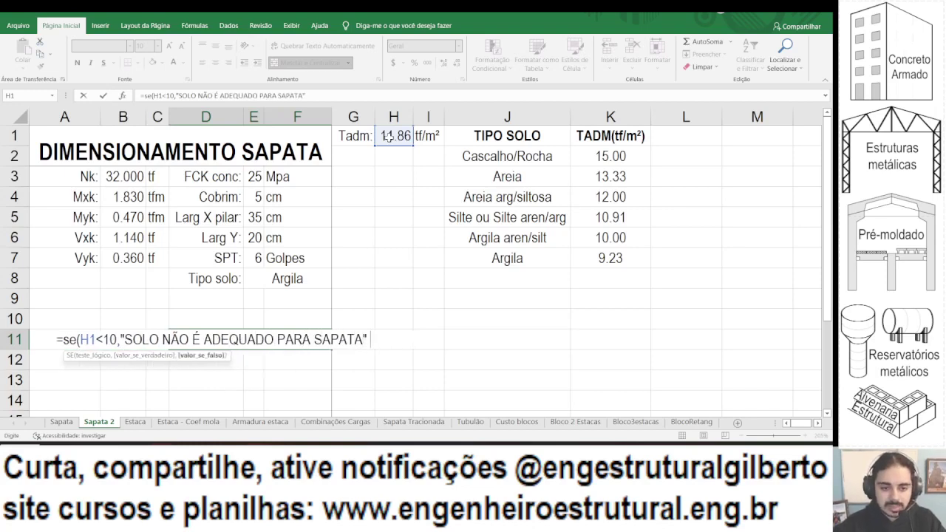
text(""))
key(Return)
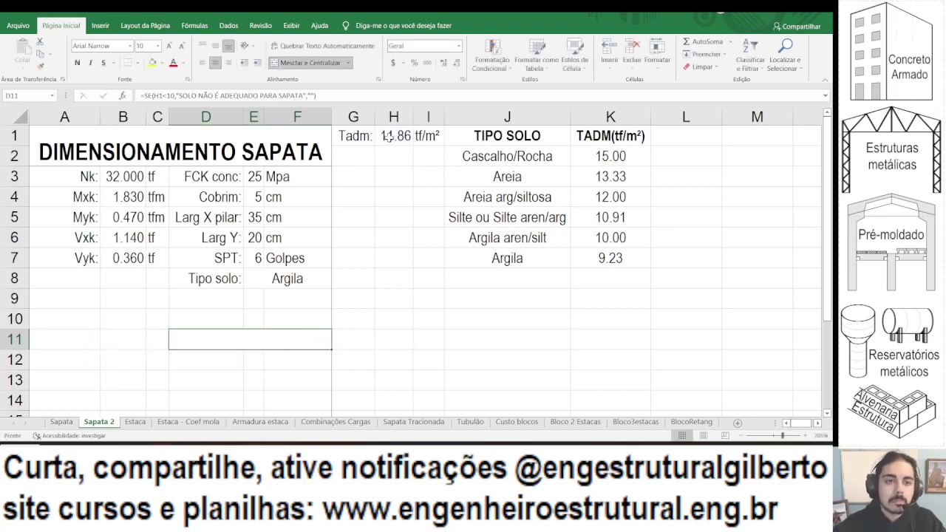
Format the warning cell D11 as bold red text.
click(77, 63)
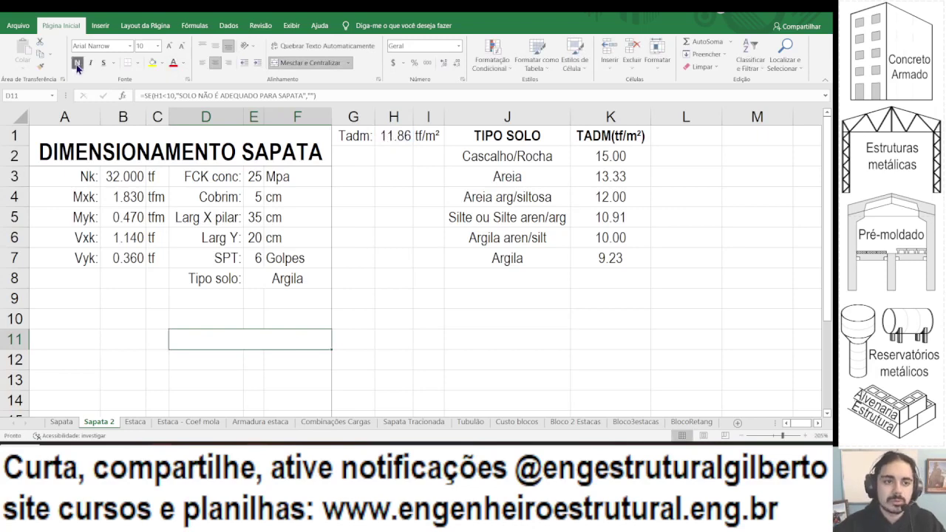
click(174, 64)
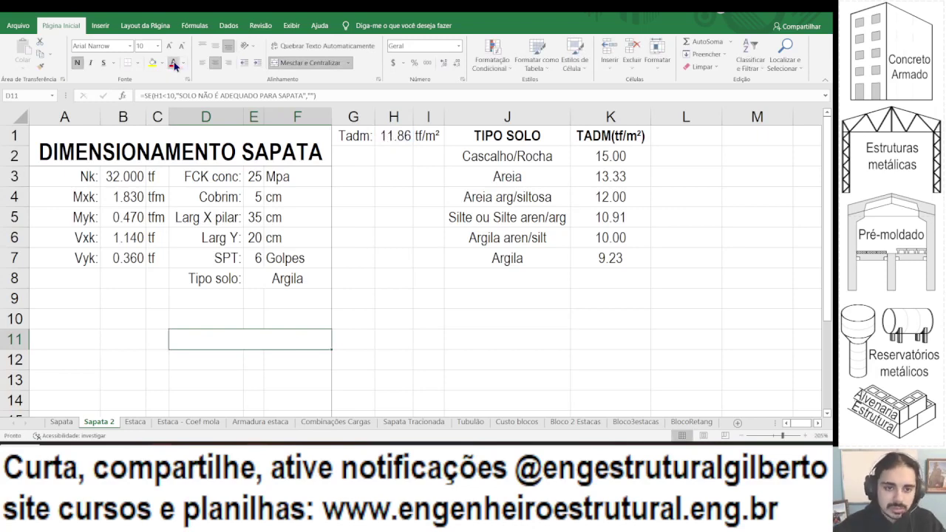
click(310, 177)
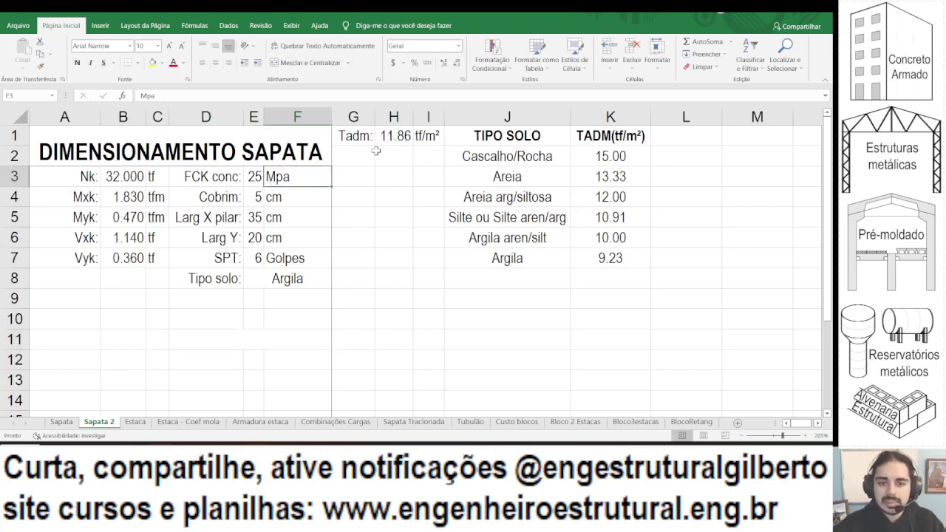
Set the SPT in E7 to 3 to test the warning in D11.
click(257, 259)
text(3)
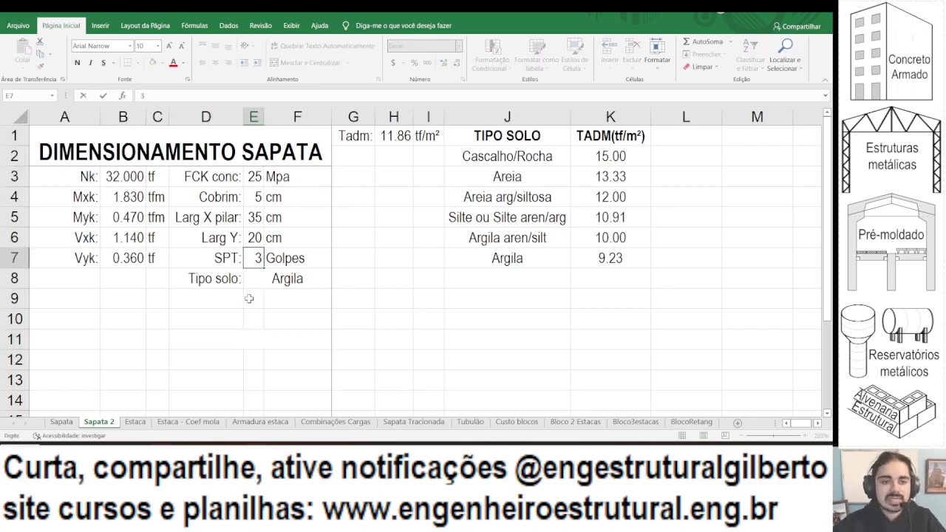
click(249, 298)
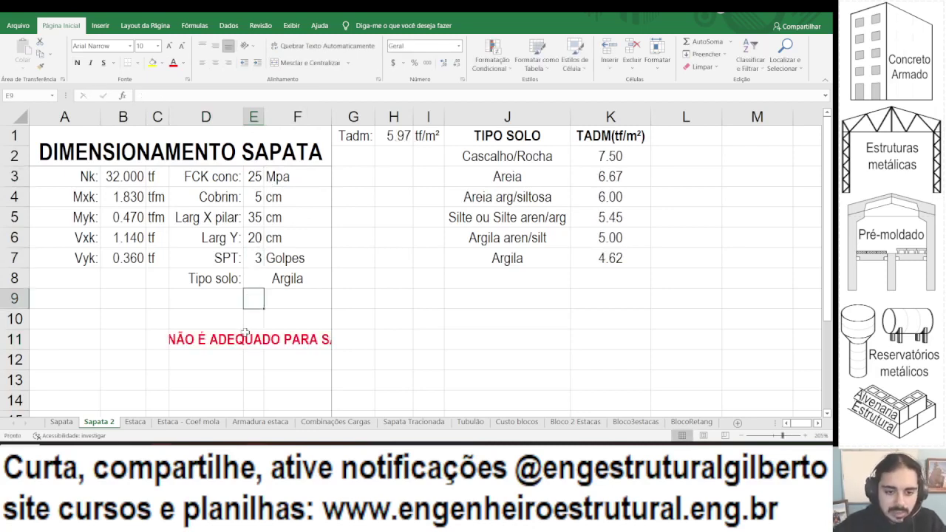
Widen column E to give the D11 warning more room, and show the Cobrim value in E4 with one decimal.
click(246, 336)
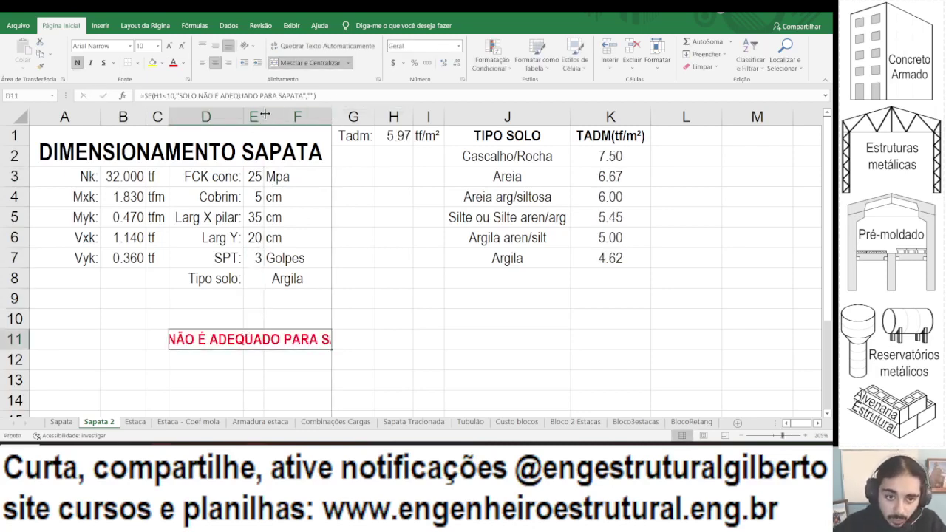
drag(264, 116, 278, 117)
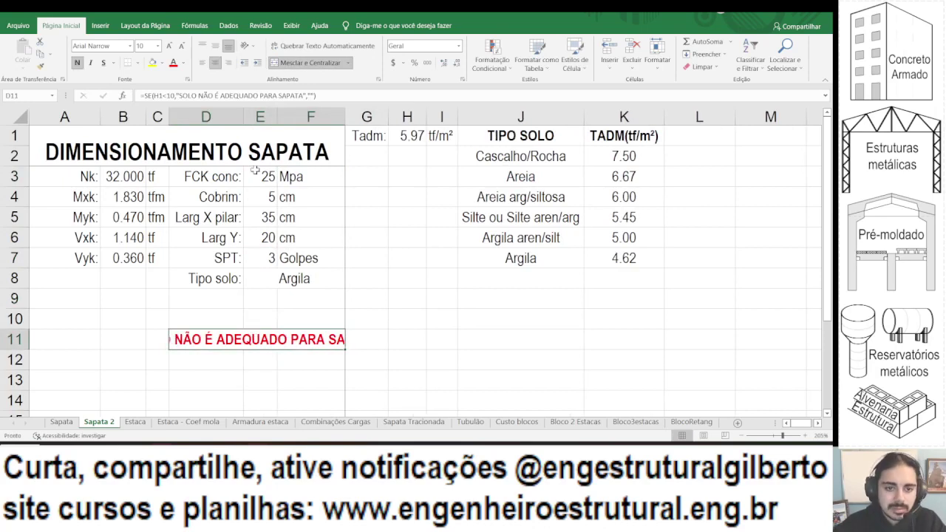
click(268, 189)
click(438, 62)
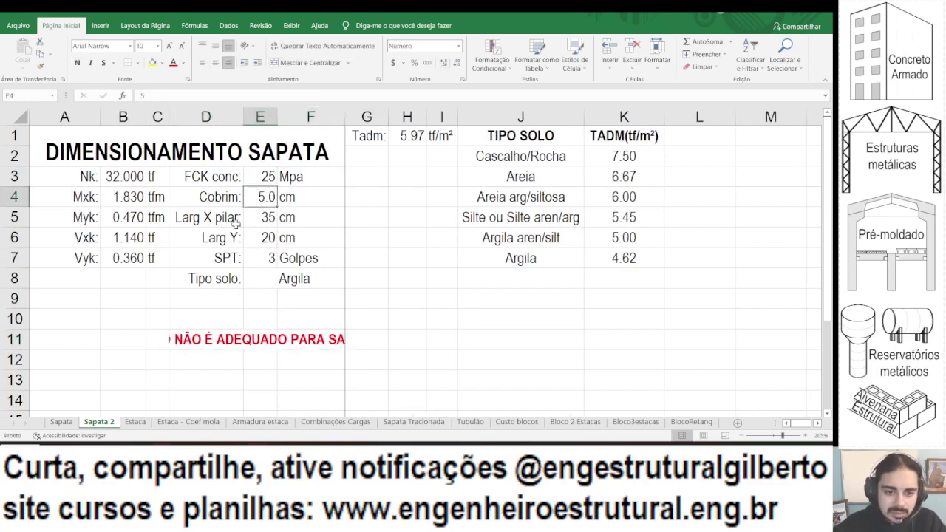
drag(277, 116, 297, 117)
Reword the warning text in the D11 formula to "SPT PEQUENO, NÃO USAR SAPATA".
click(254, 330)
double_click(235, 96)
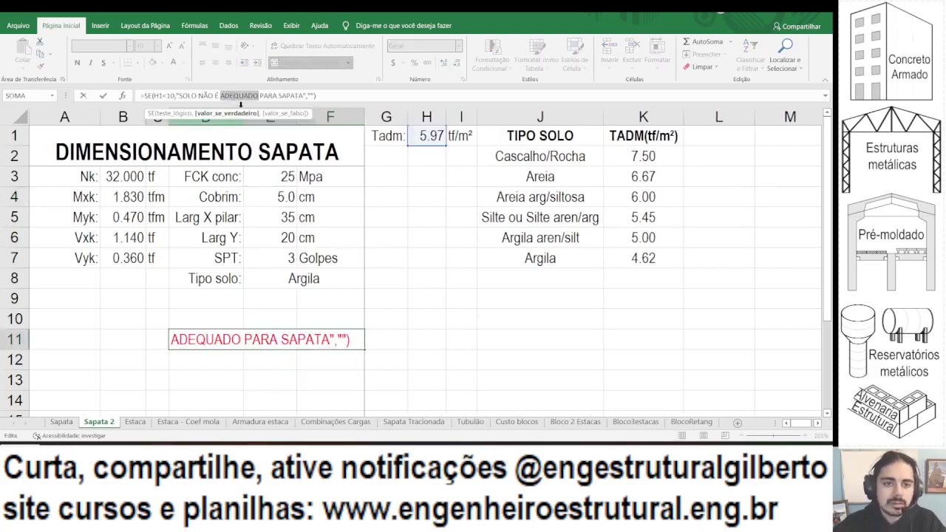
key(BackSpace)
key(BackSpace)
key(BackSpace)
key(BackSpace)
key(BackSpace)
key(BackSpace)
key(BackSpace)
key(BackSpace)
key(BackSpace)
key(BackSpace)
key(BackSpace)
key(BackSpace)
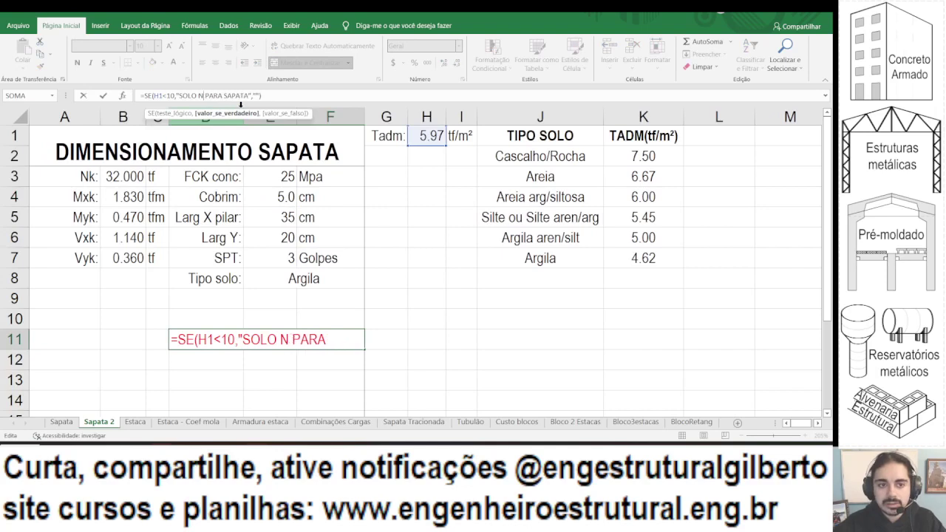
text(N)
key(BackSpace)
text(SPT )
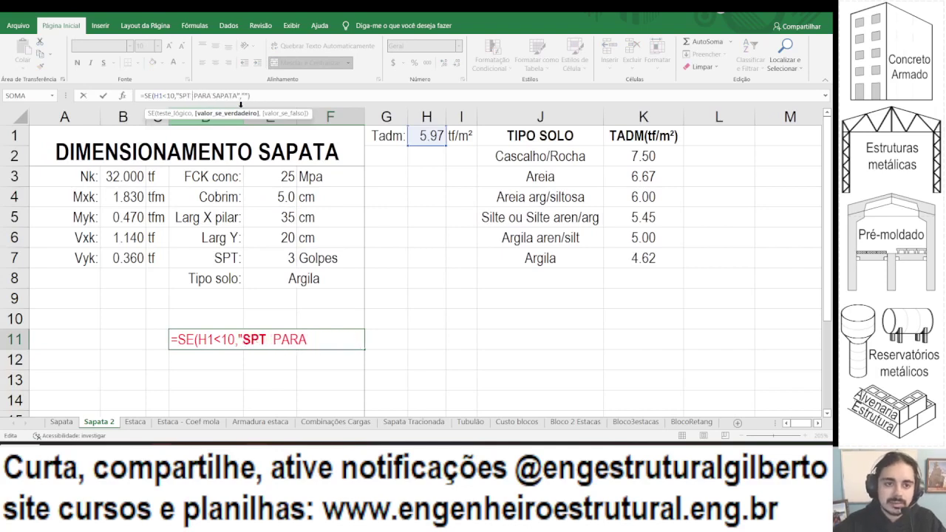
text(PEQUENO)
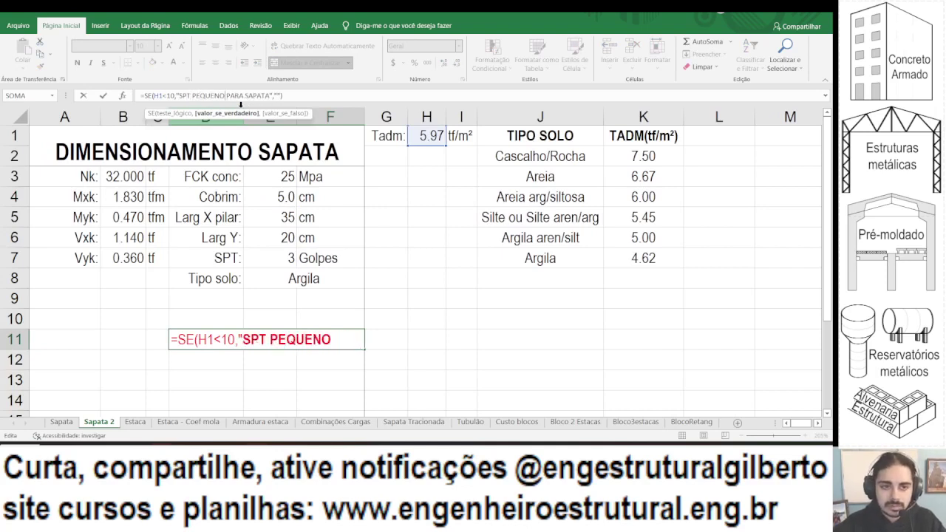
text(, NÃO USAR)
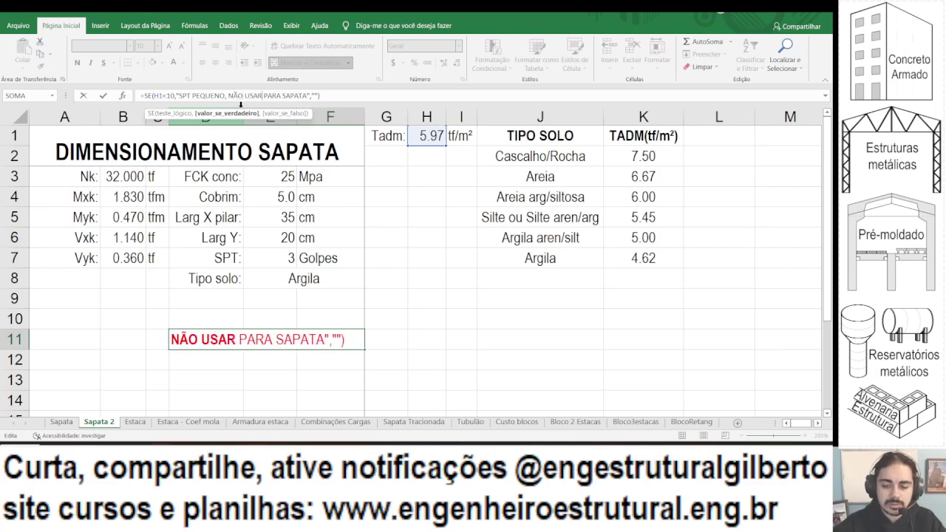
key(Delete)
key(Delete)
key(Delete)
key(Delete)
key(Return)
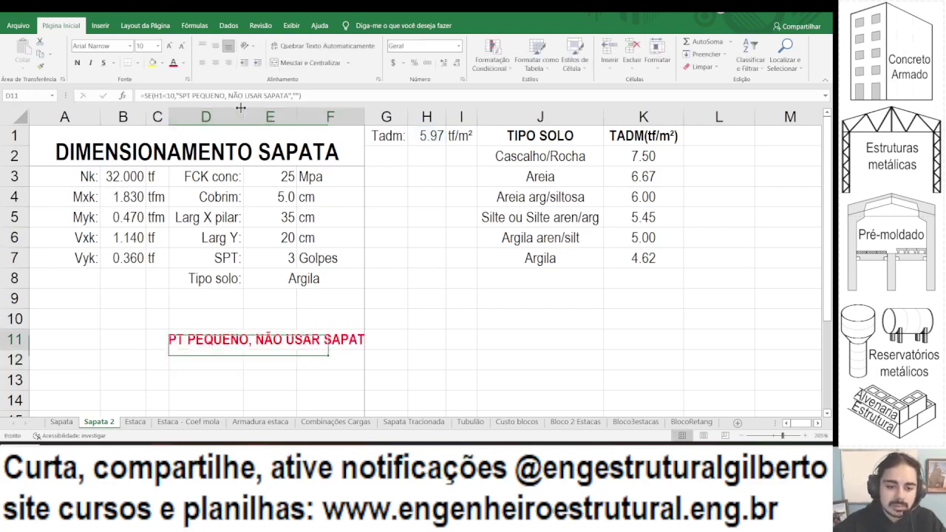
Replace PEQUENO with BAIXO in the D11 formula so the warning reads "SPT BAIXO, NÃO USAR SAPATA".
double_click(204, 96)
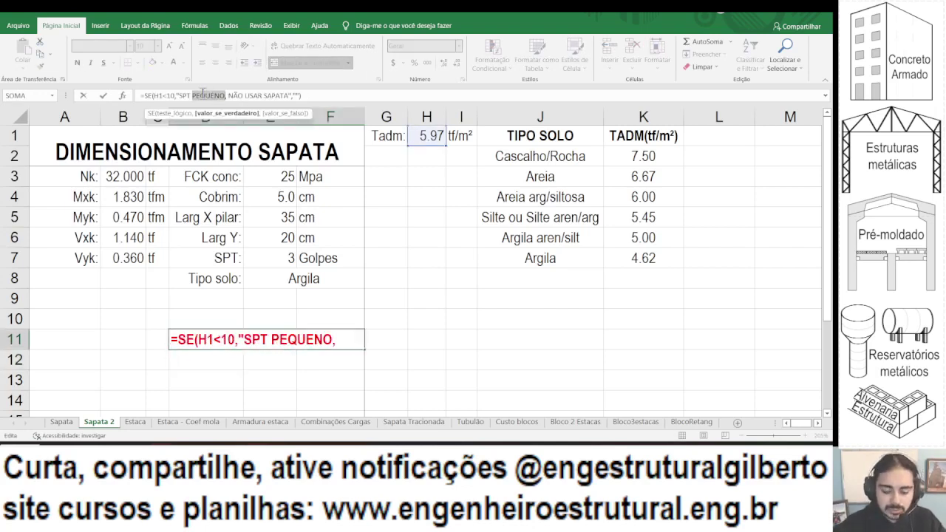
text(BAIX)
text(O)
key(Return)
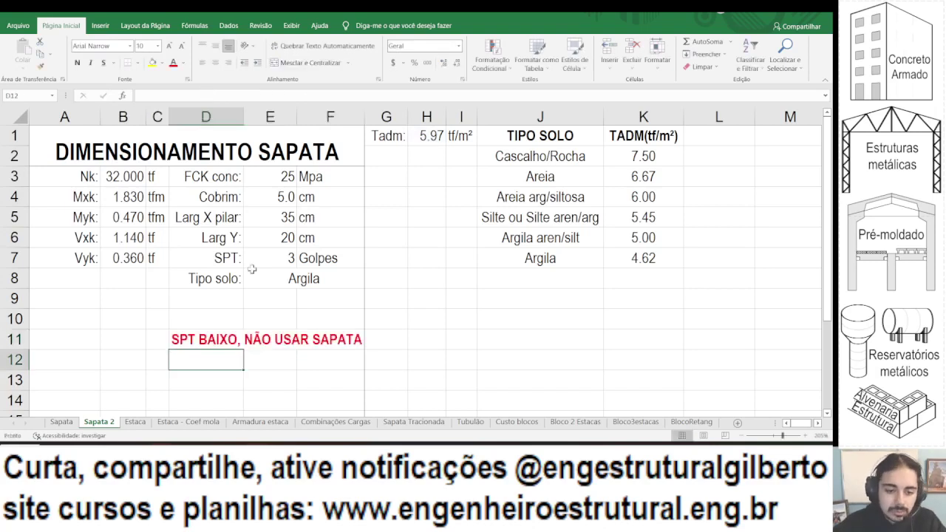
key(Up)
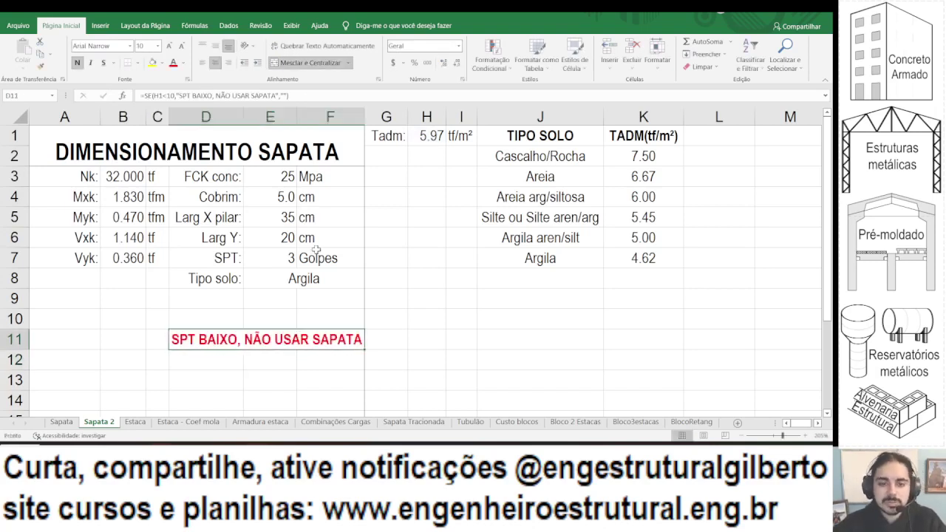
Test the D11 warning by setting the SPT in E7 to 4 and then to 10.
click(277, 253)
text(4)
key(Return)
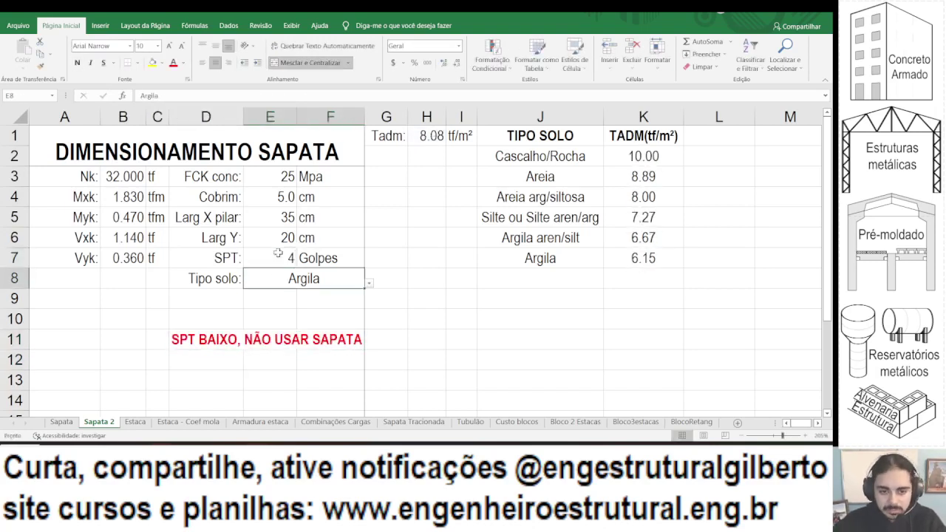
click(278, 253)
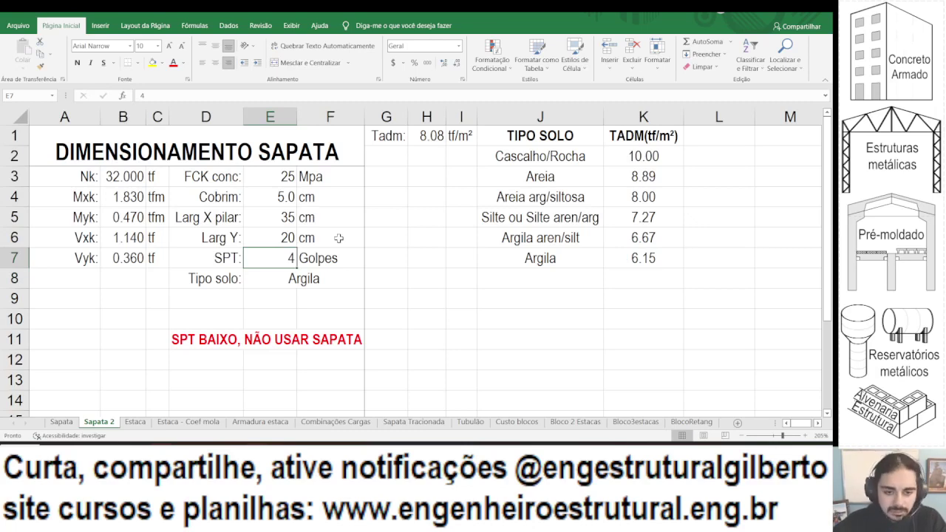
text(10)
key(Return)
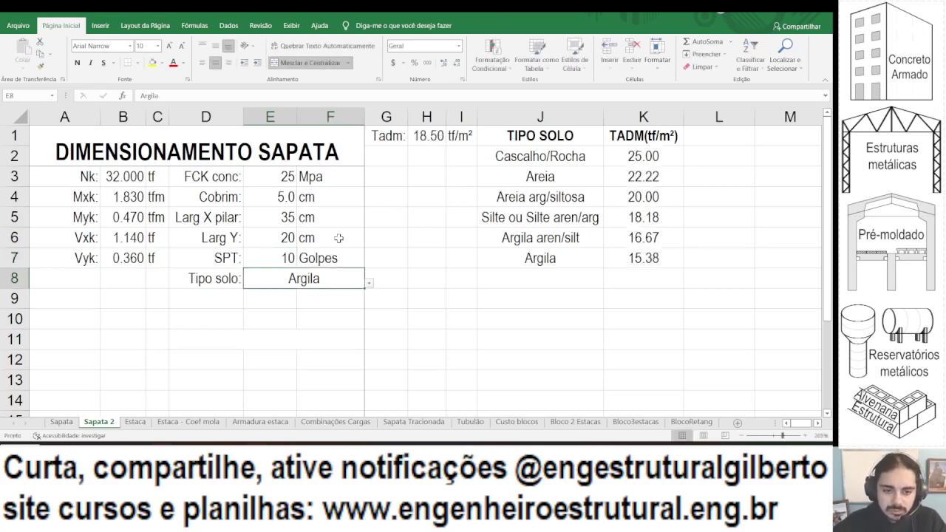
Set the SPT to 14 and the soil type to Argila aren/silt.
key(Up)
text(14)
key(Return)
click(449, 135)
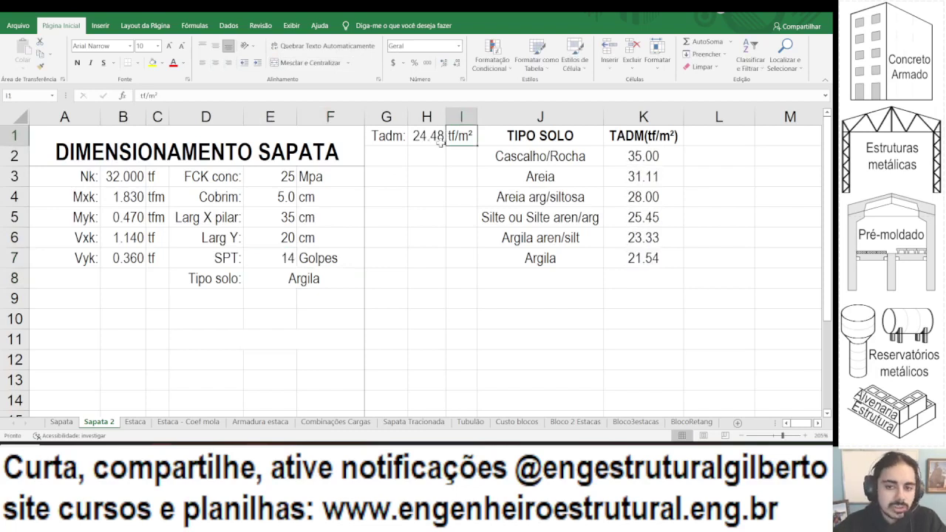
click(425, 141)
click(306, 279)
click(369, 282)
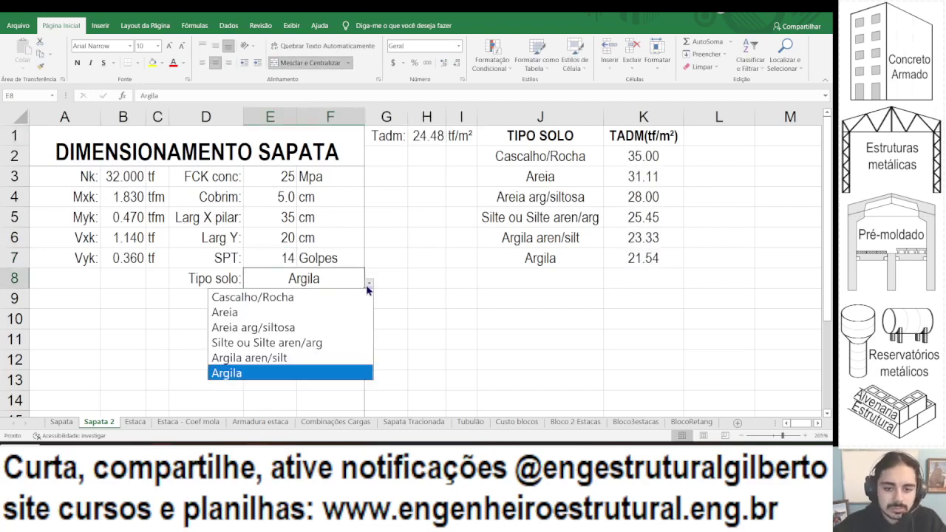
click(285, 357)
click(404, 191)
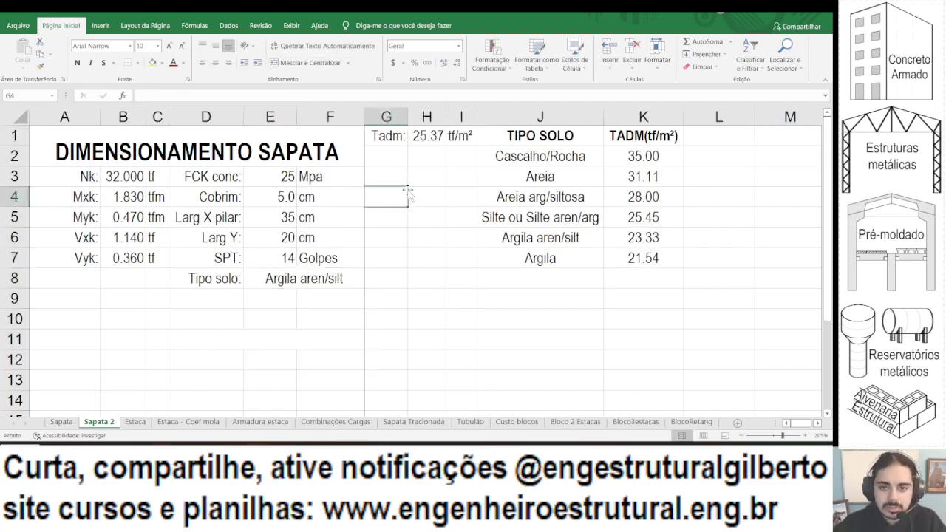
Calculate a trial footing area in H2 with the formula =B3/H1.
click(391, 151)
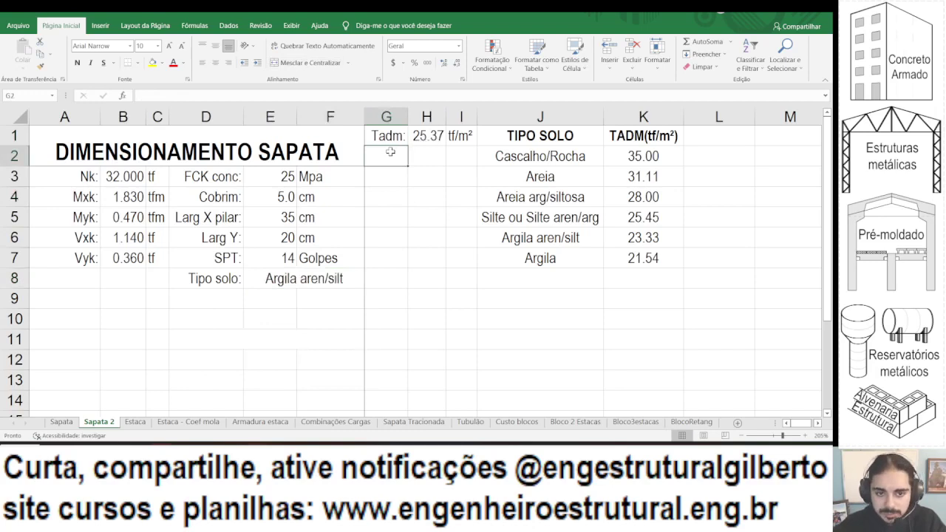
click(420, 151)
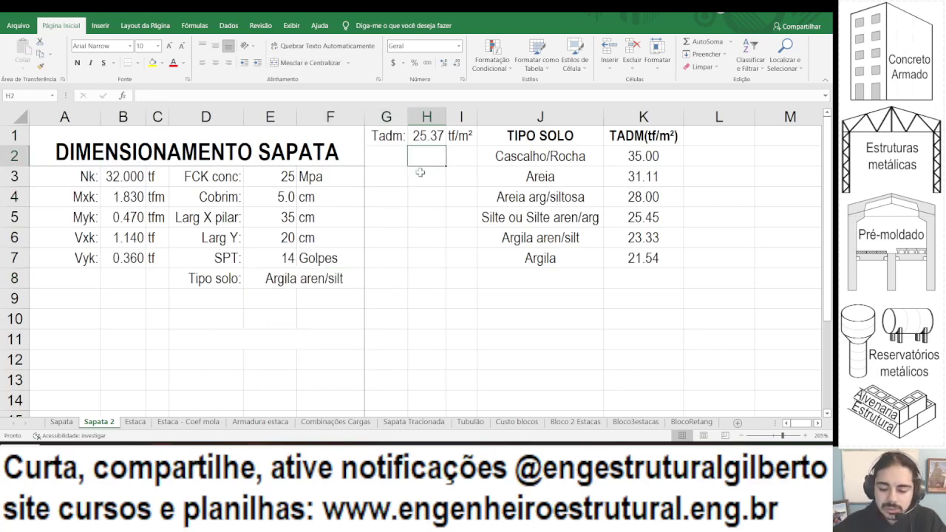
text(=)
click(125, 176)
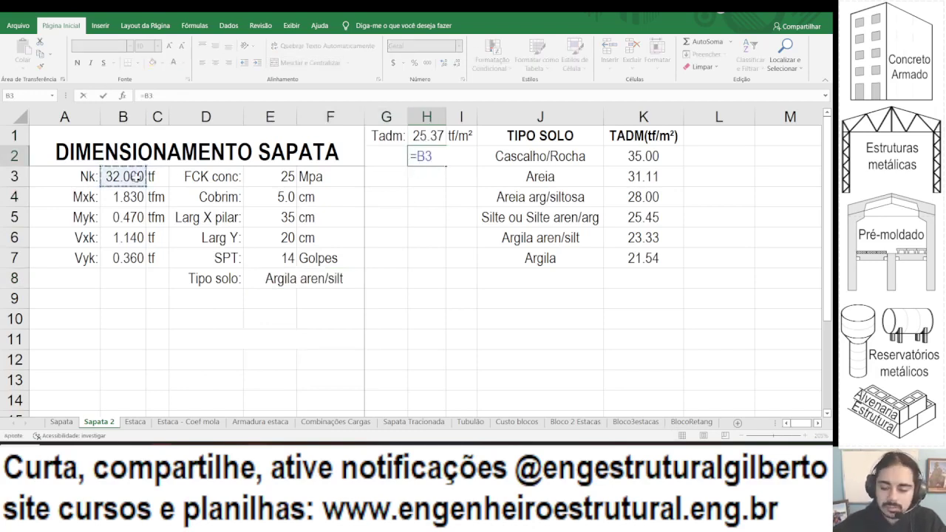
text(/)
click(427, 127)
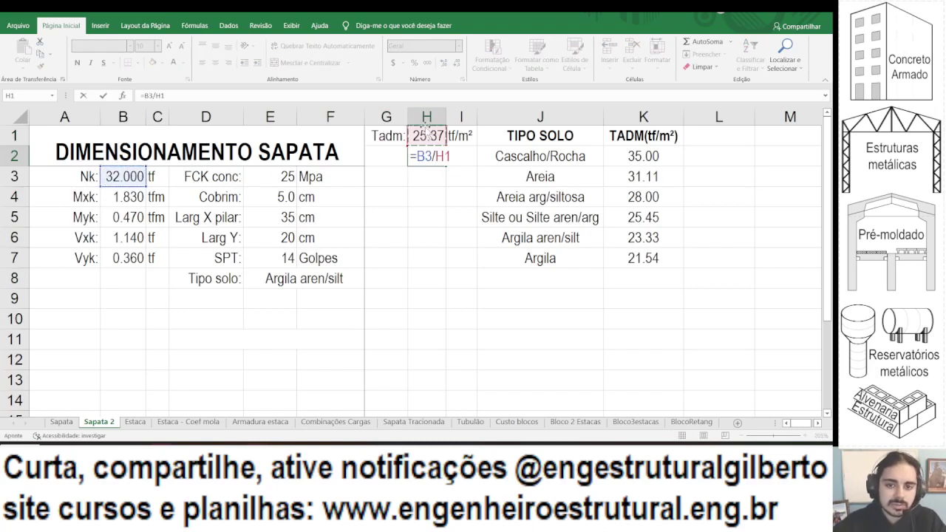
key(Return)
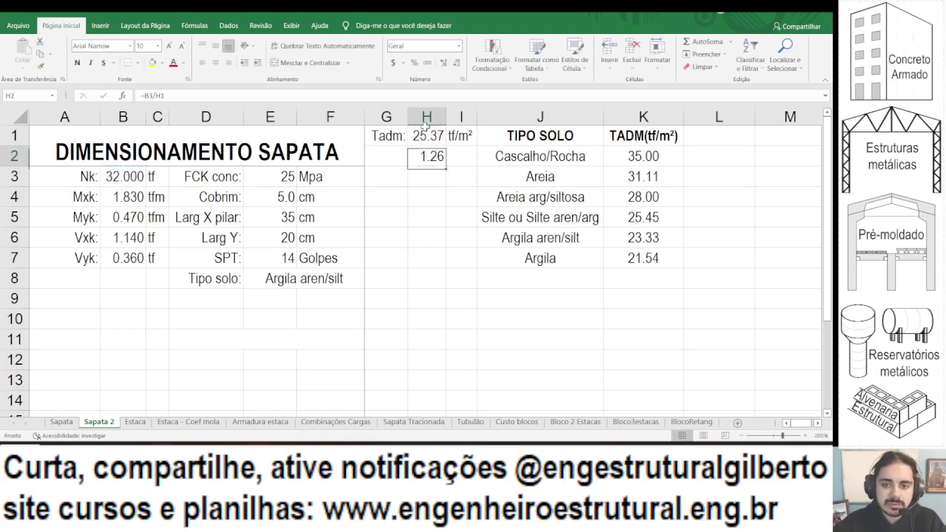
Extend the trial formula in H2 to the square root, =(B3/H1)^0.5, and clear the cell.
click(140, 96)
text(()
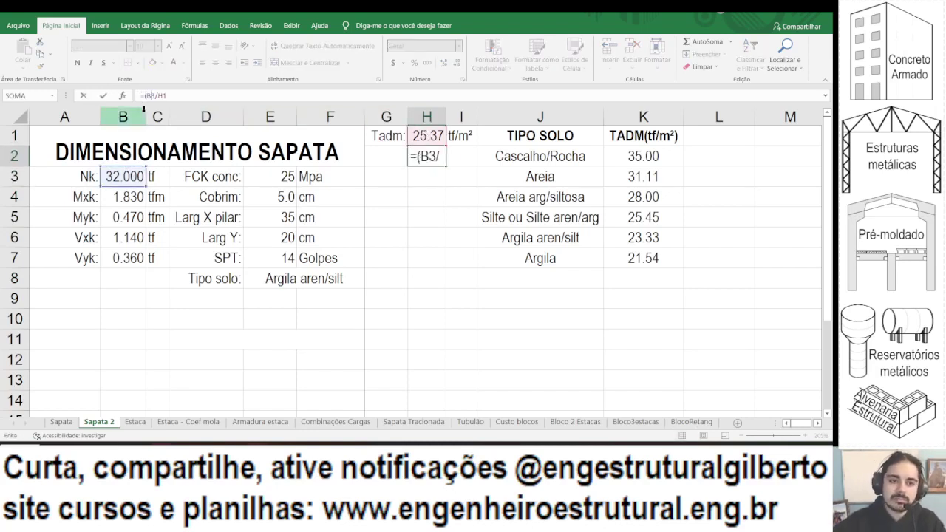
key(End)
text()^0.5)
key(Return)
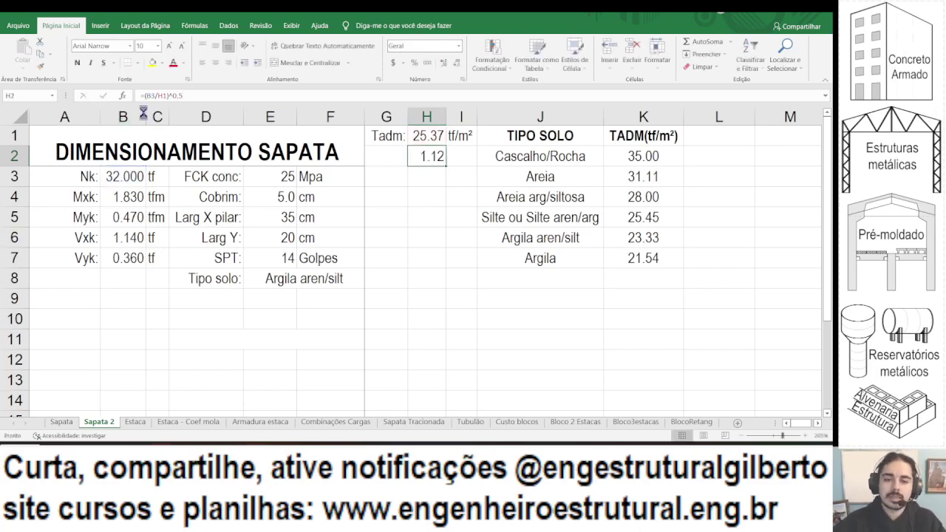
key(Delete)
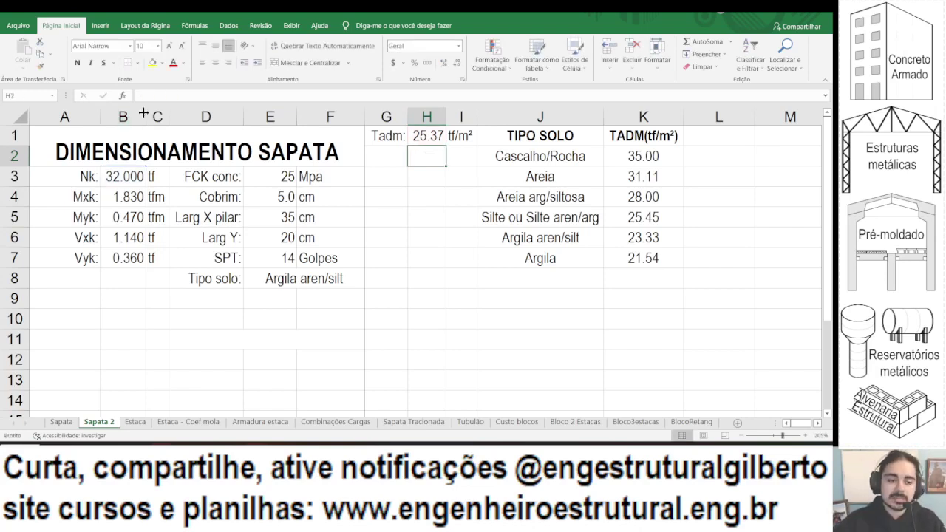
Enter the label "Larg X sapata:" in A9, widen column A to fit it and right-align the label.
click(63, 285)
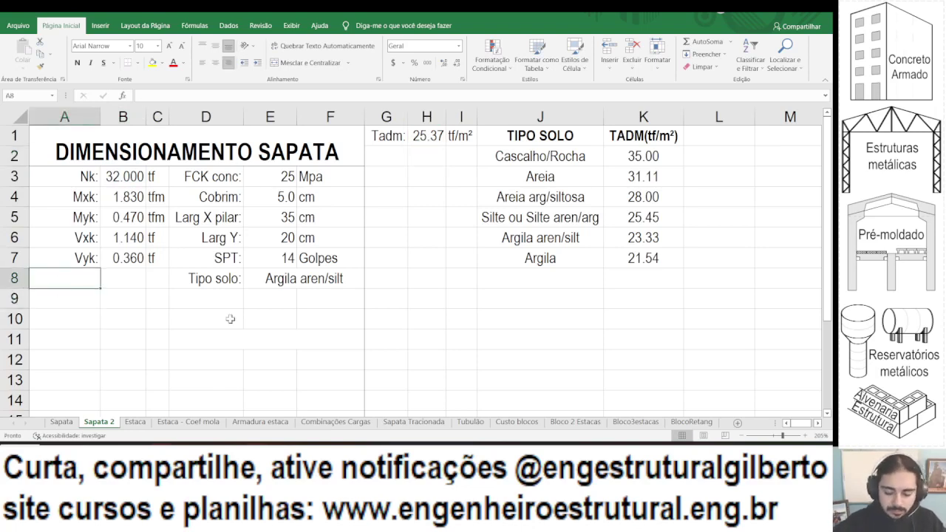
key(Return)
text(IAR)
key(BackSpace)
key(BackSpace)
key(BackSpace)
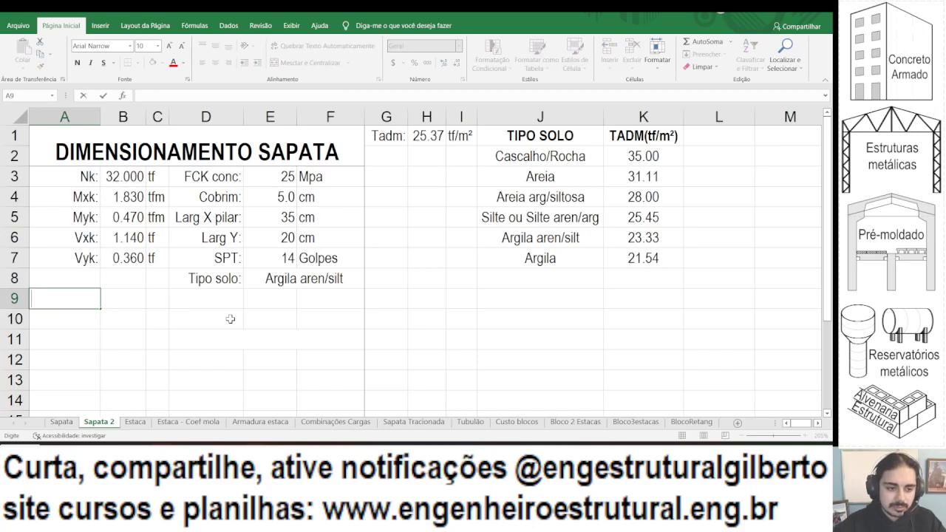
text(Larg sa)
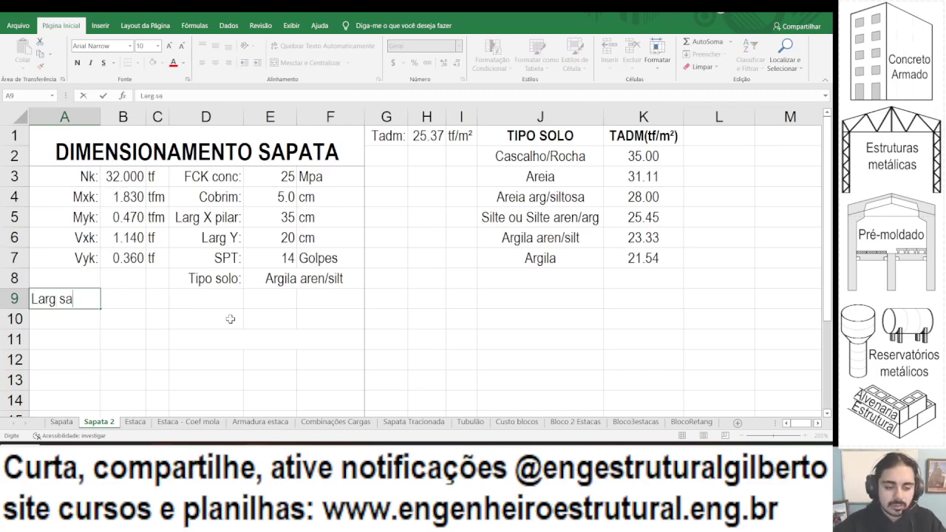
key(Escape)
text(Larg X)
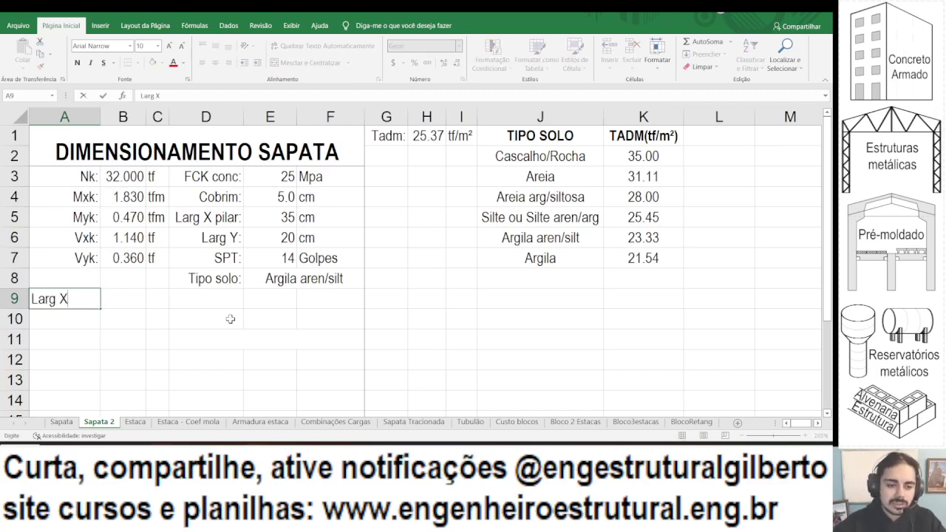
text( sapata:)
key(Return)
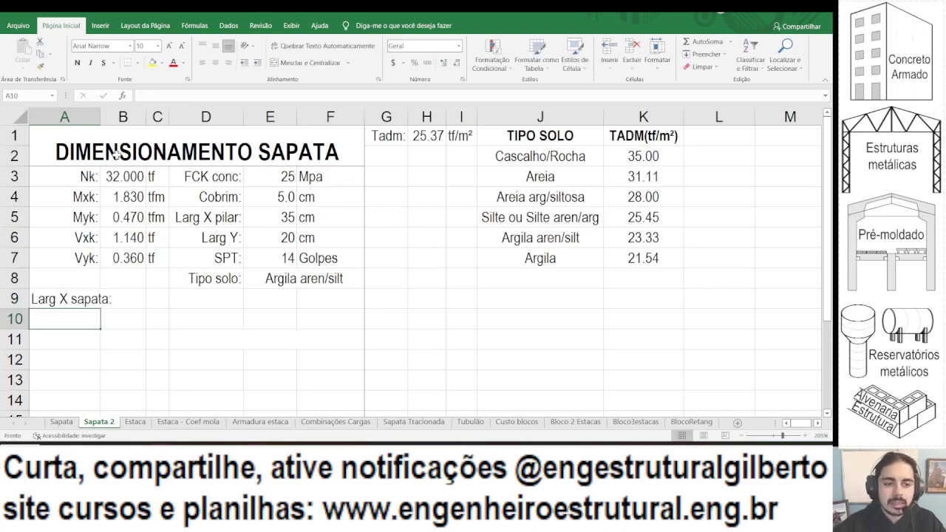
drag(98, 121, 115, 120)
click(89, 296)
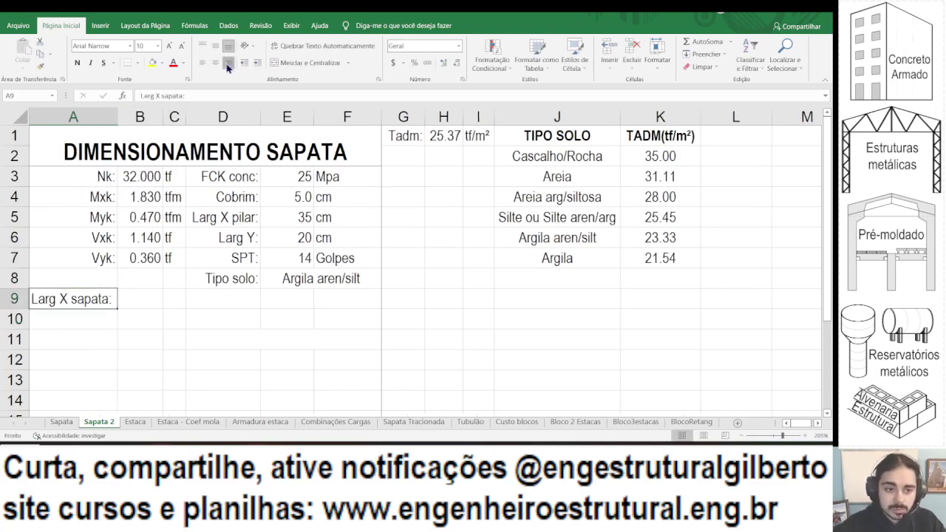
Enter 120 in B9 as the footing's X width, with the unit cm in C9.
click(150, 296)
text(120)
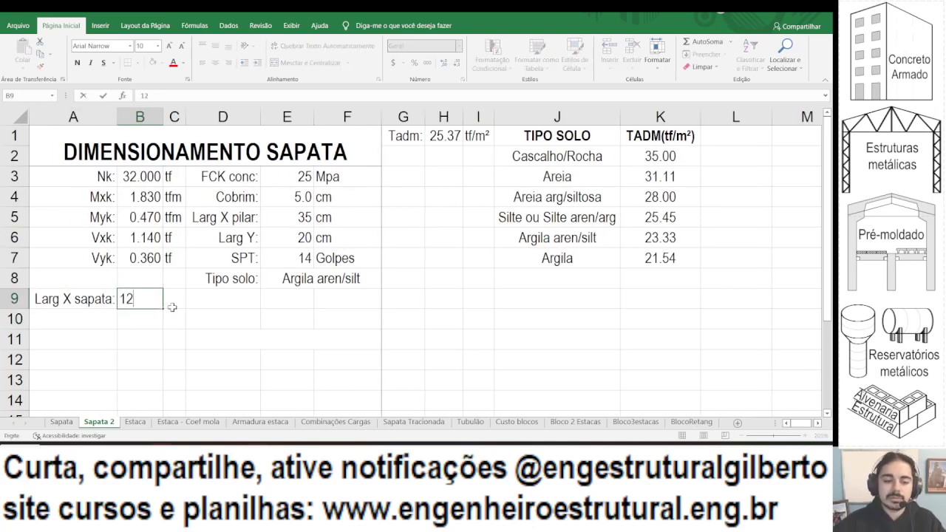
key(Tab)
text(cm)
key(Return)
Add a right-aligned "Larg Y sapata:" label in A10, with the value 120 in B10 and the unit cm in C10.
key(Left)
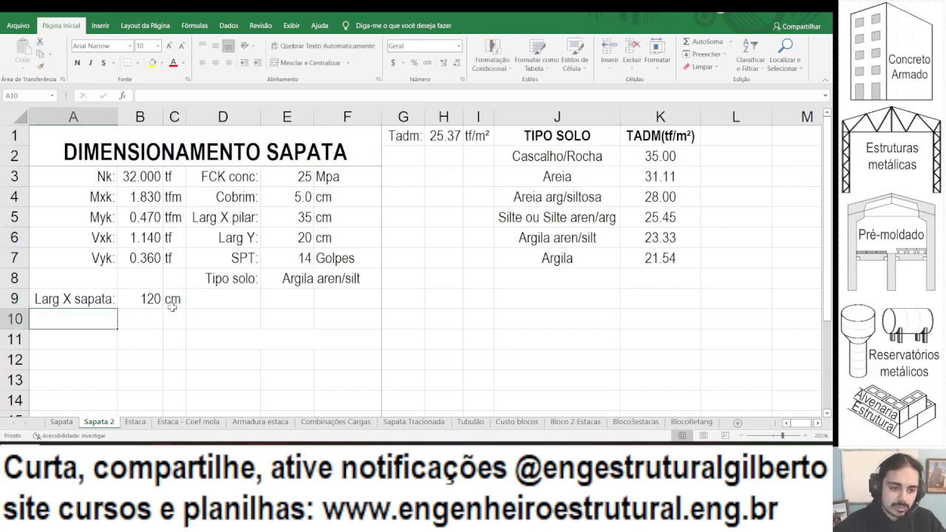
text(Larg Y sapata:)
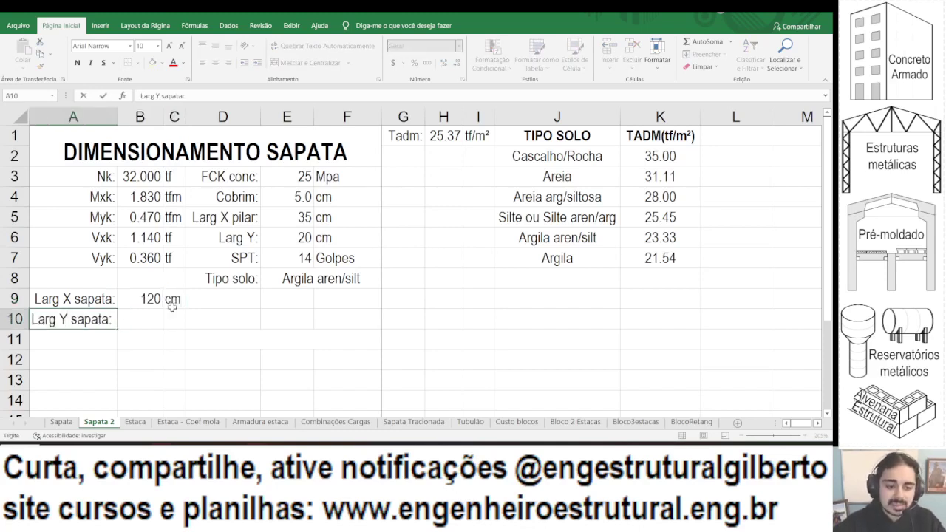
key(ctrl+Return)
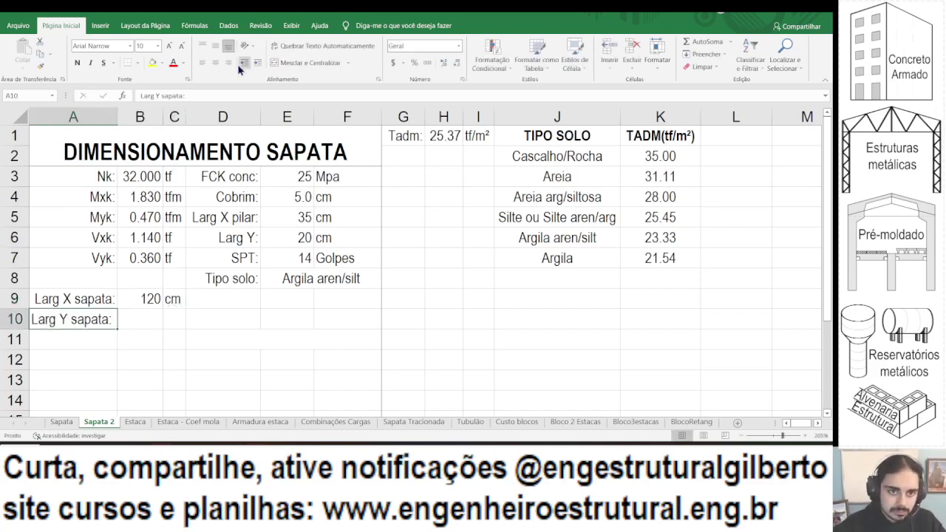
click(233, 64)
click(135, 319)
text(120)
key(Tab)
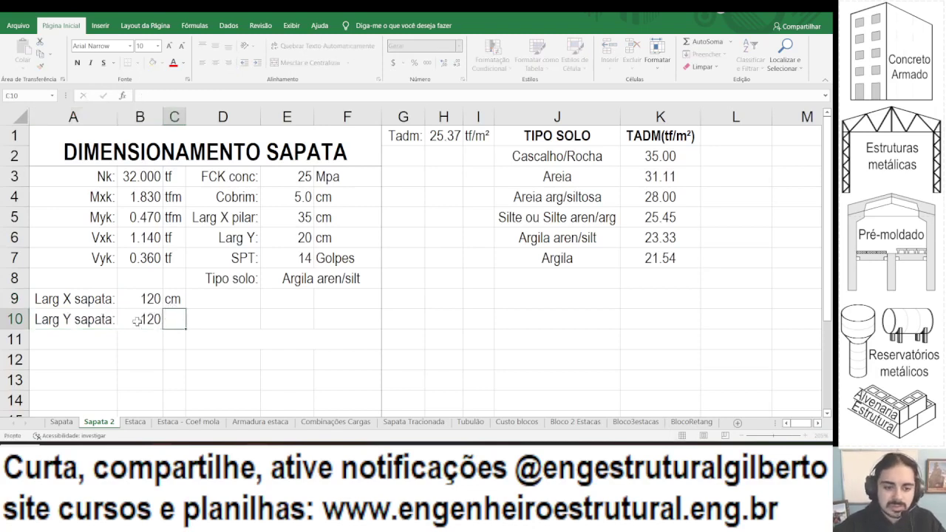
text(cm)
key(Return)
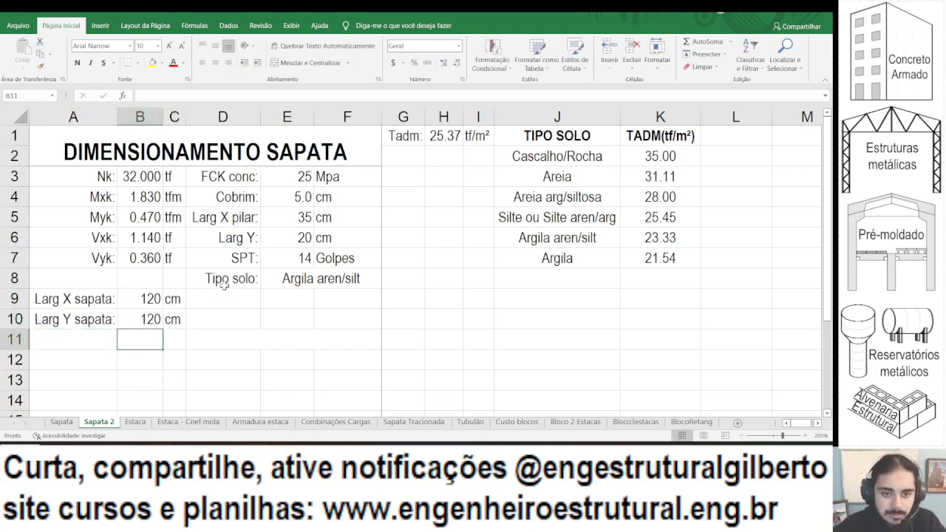
click(224, 298)
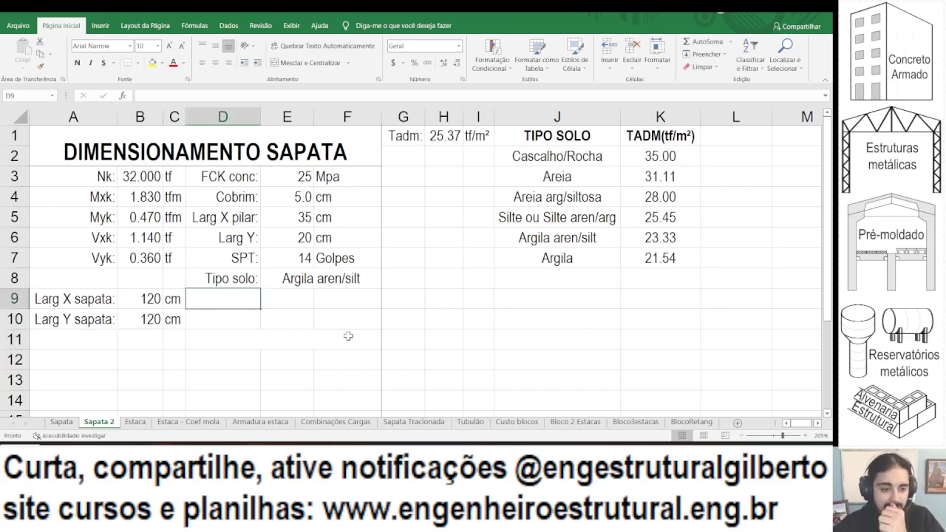
text(Larg X pilar)
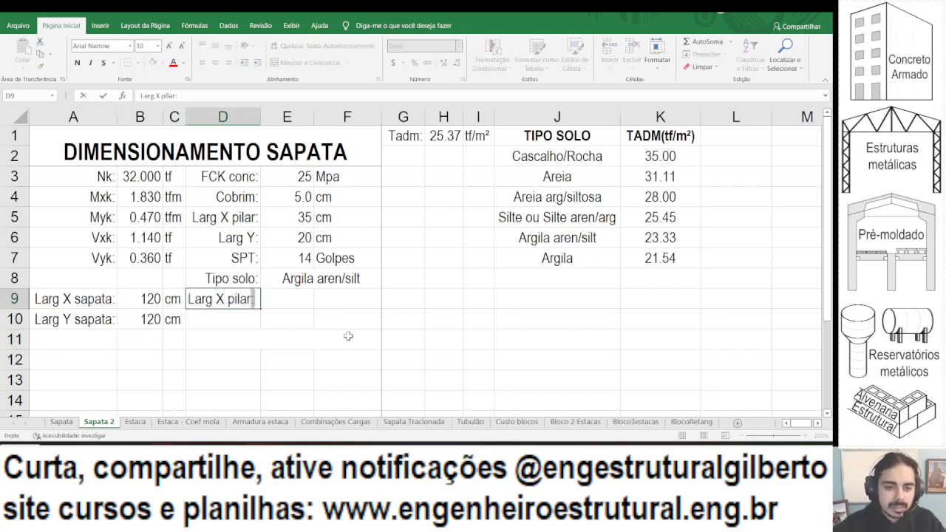
key(Escape)
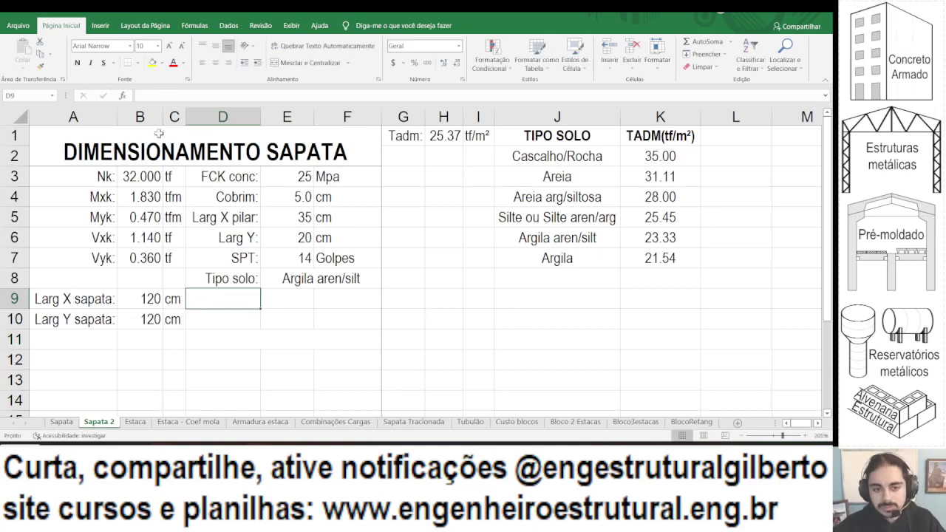
Change the label in D6 to "Larg Y pilar:".
drag(222, 218, 264, 215)
click(238, 231)
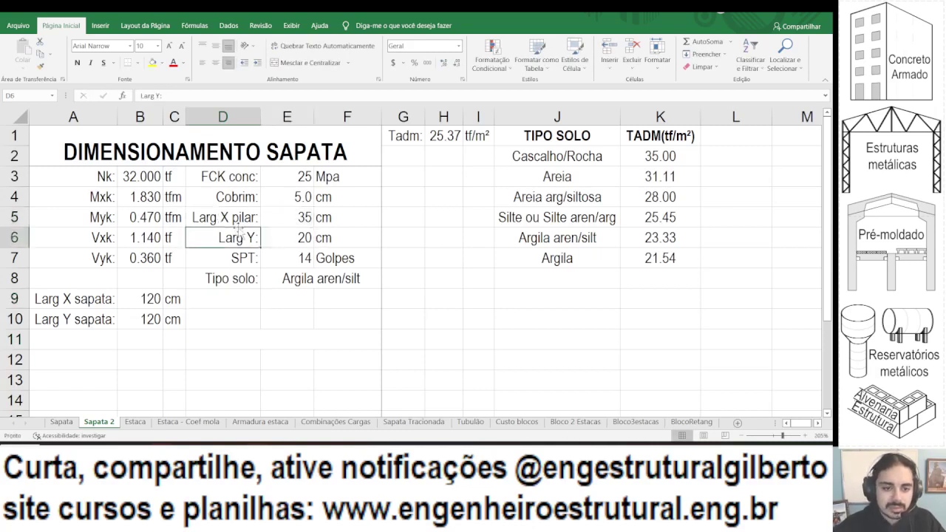
click(163, 95)
key(BackSpace)
text(pilar:)
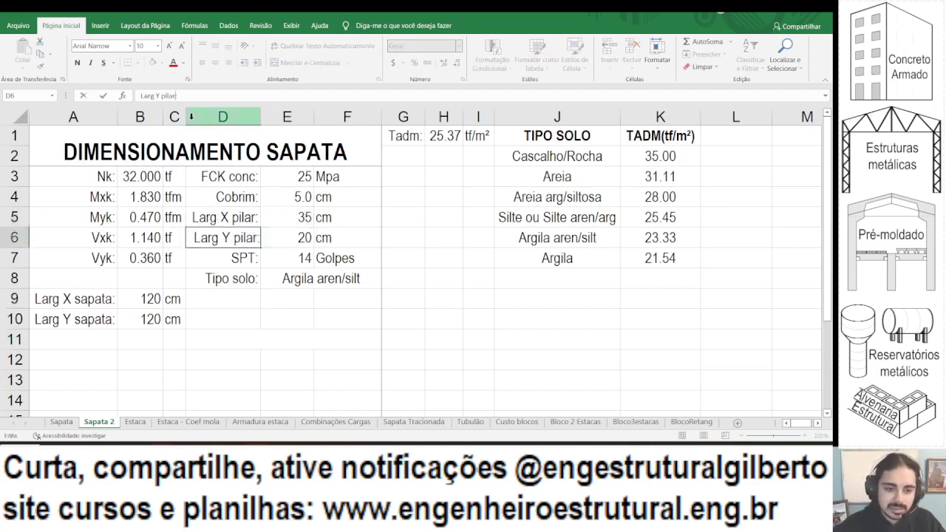
key(Return)
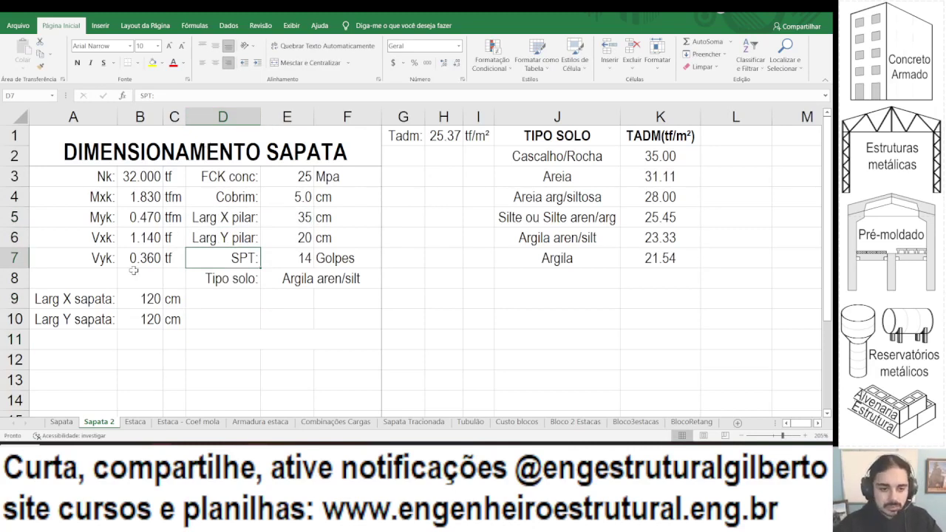
Enter the label "Espess sapata:" for the footing thickness in A11.
click(109, 349)
text(Espe)
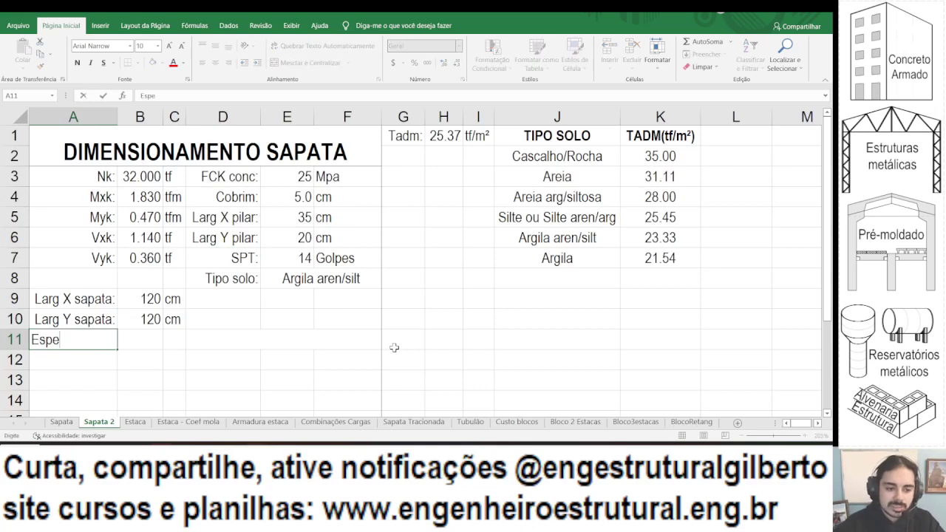
text(ssura)
key(BackSpace)
key(BackSpace)
key(BackSpace)
key(BackSpace)
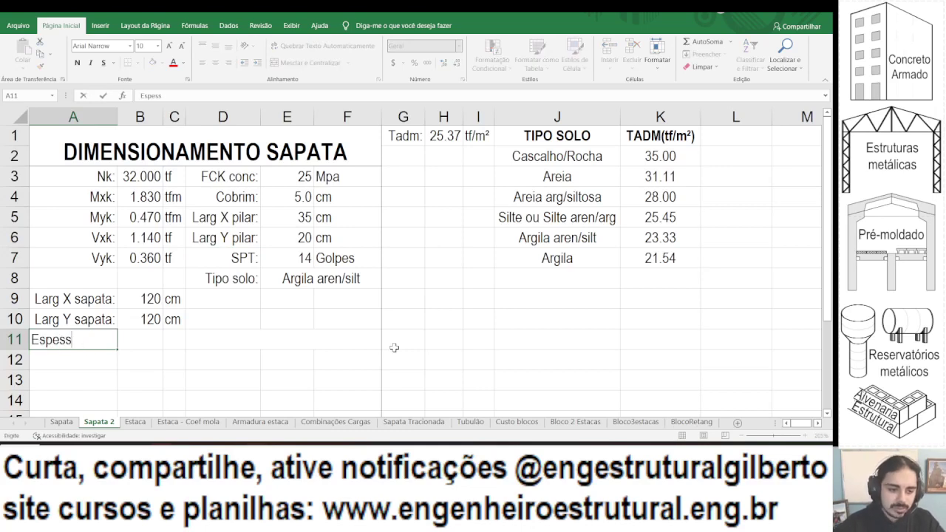
text(sapata:)
key(Return)
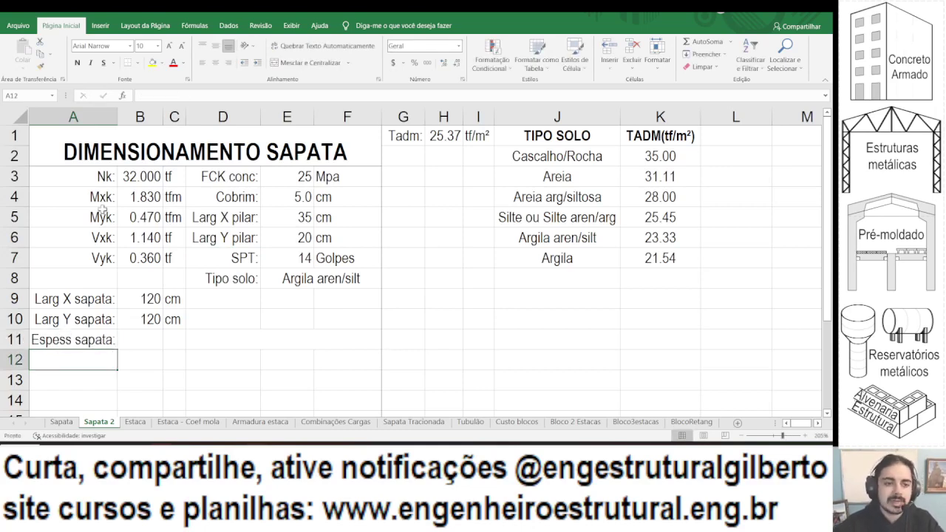
Fit the width of column A to its contents and right-align the label in A11.
click(104, 117)
double_click(116, 116)
click(99, 339)
scroll(111, 317, down, 1)
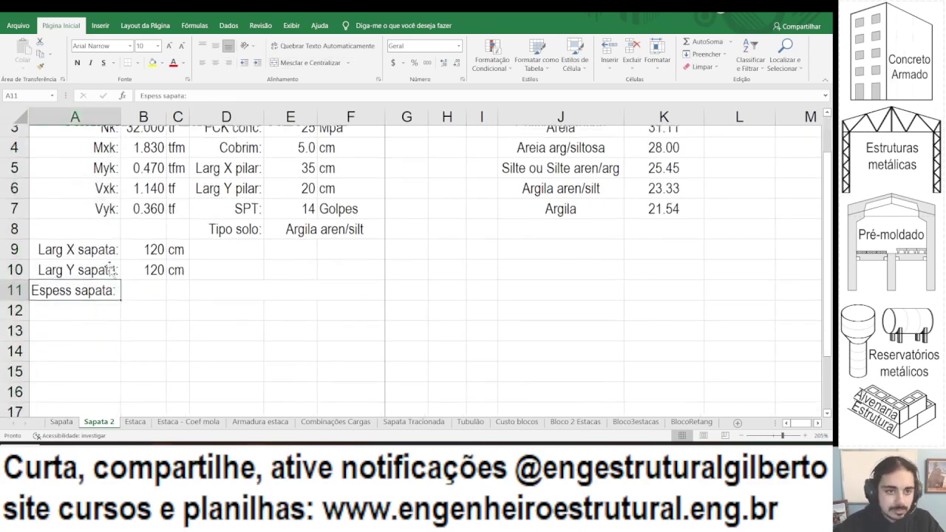
click(228, 63)
Enter 30 in B11 as the footing thickness, with the unit cm in C11.
click(167, 281)
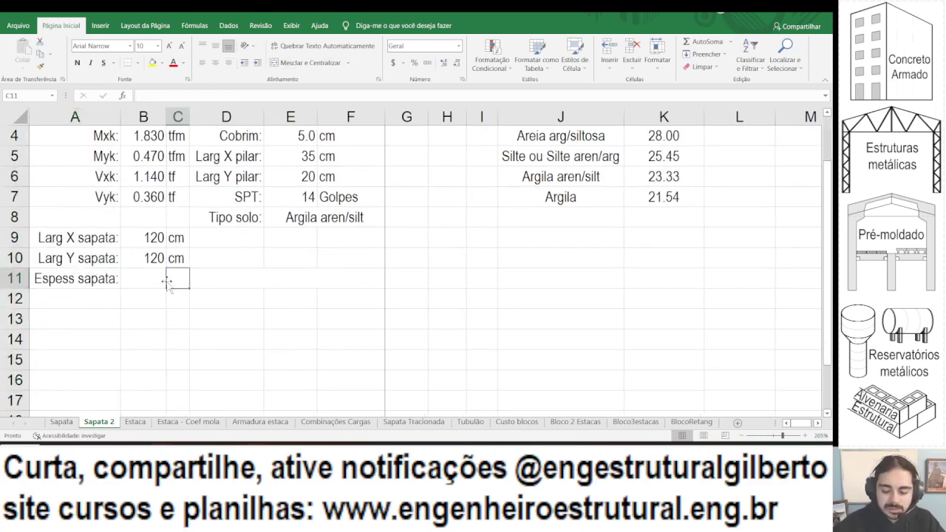
click(164, 280)
text(30)
click(170, 281)
text(cm)
scroll(167, 279, up, 1)
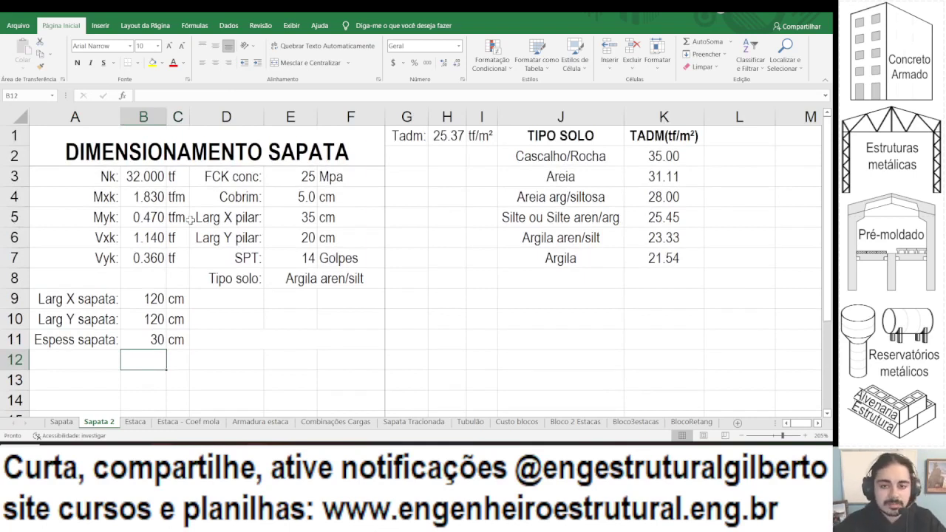
Enter the label "Peso sapata:" in G2 for the footing's weight.
click(423, 157)
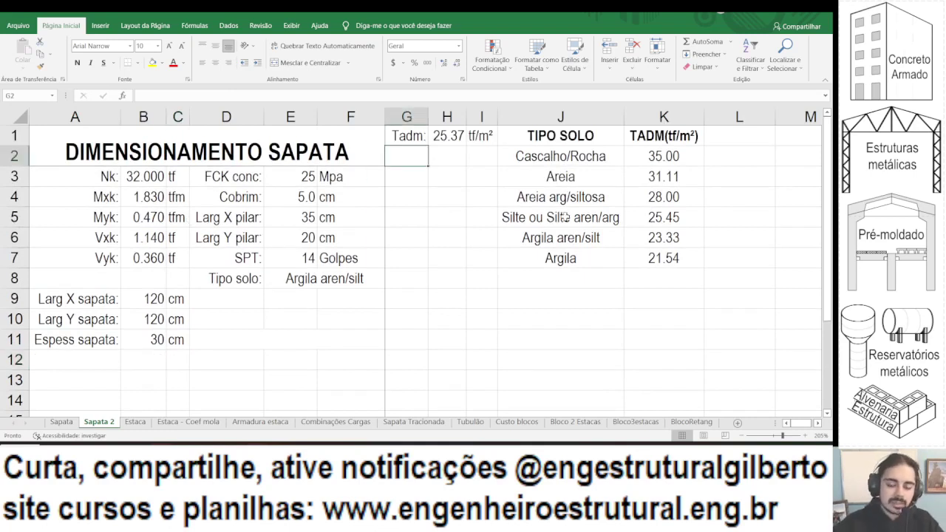
text(P)
key(BackSpace)
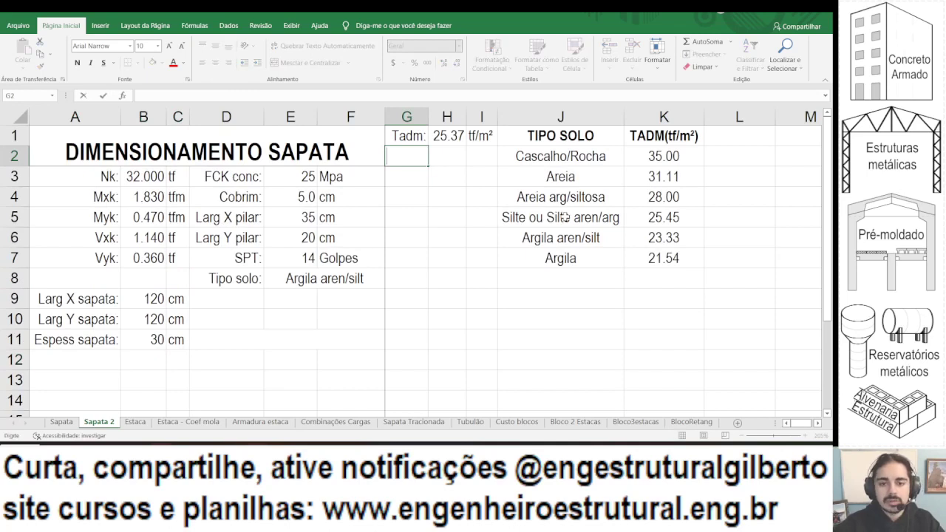
text(Peso)
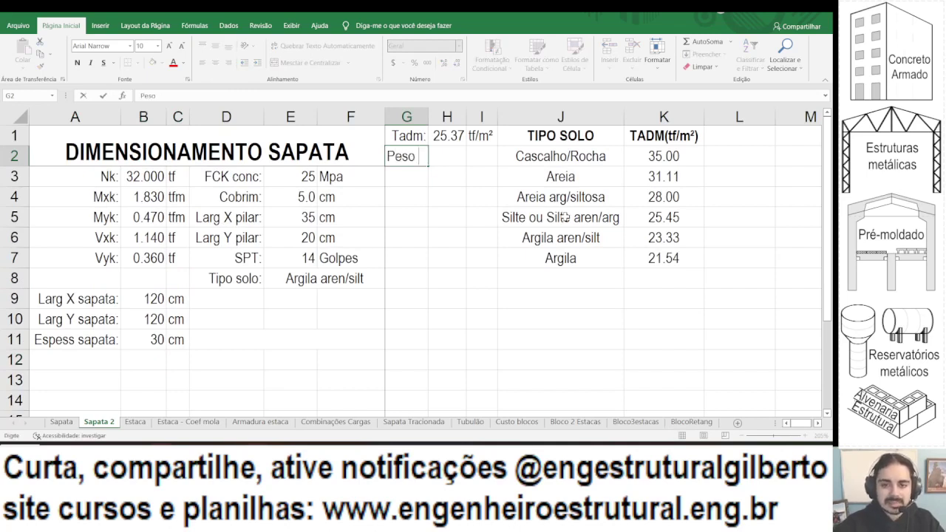
text( sapata:)
key(Return)
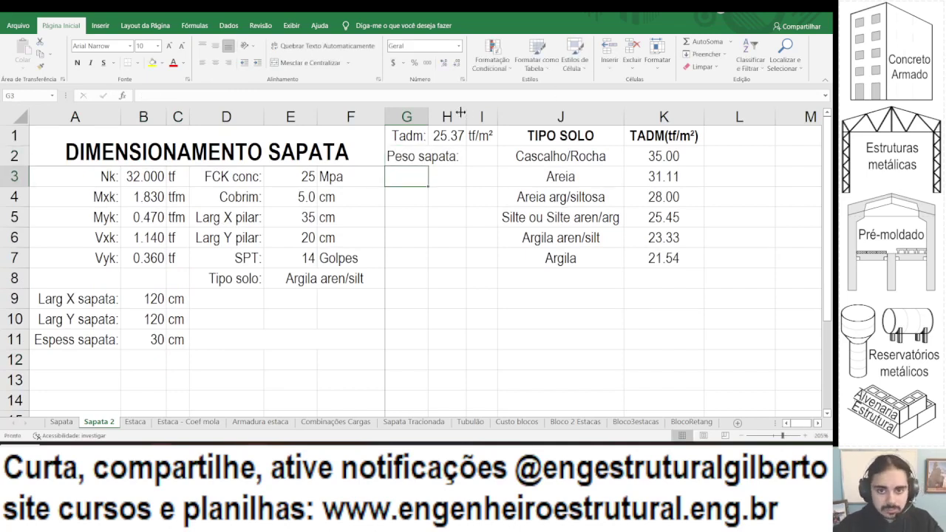
Fit the width of column G to its contents and right-align the label in G2.
double_click(430, 115)
click(416, 160)
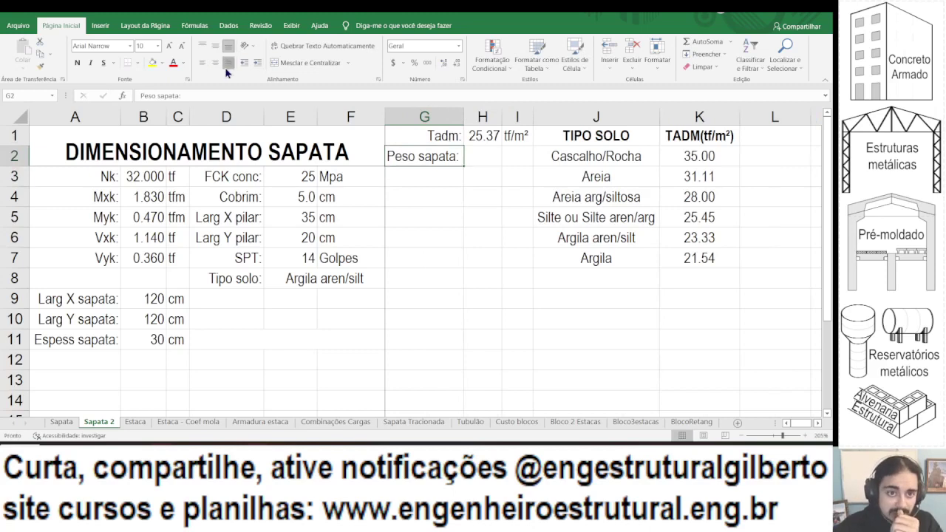
click(227, 62)
Calculate the footing's weight in H2 with the formula =B9*B10*B11/100^3*2.5.
click(480, 163)
text(=)
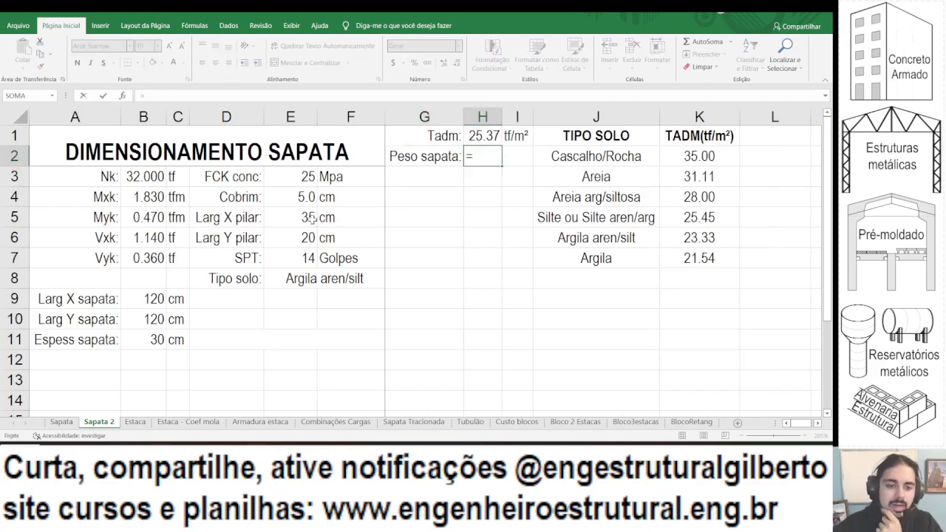
click(136, 299)
text(*)
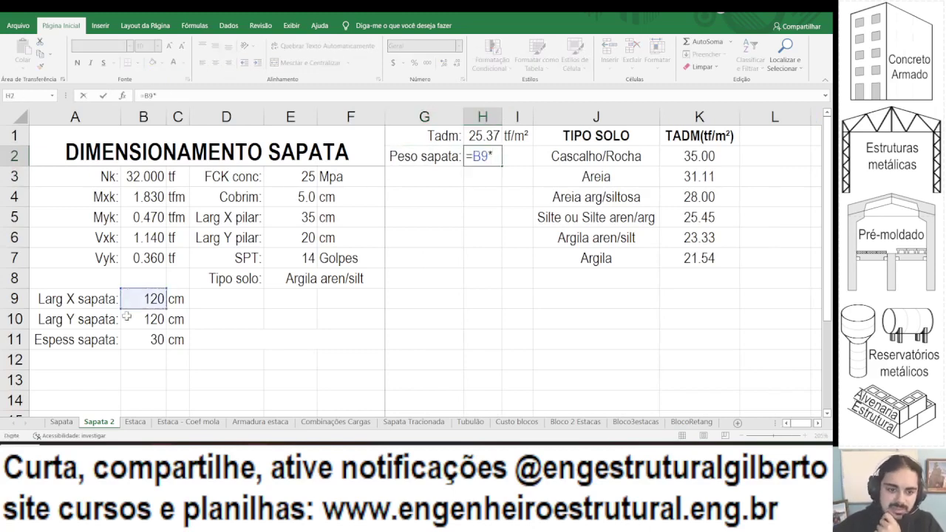
click(124, 319)
text(*)
click(131, 338)
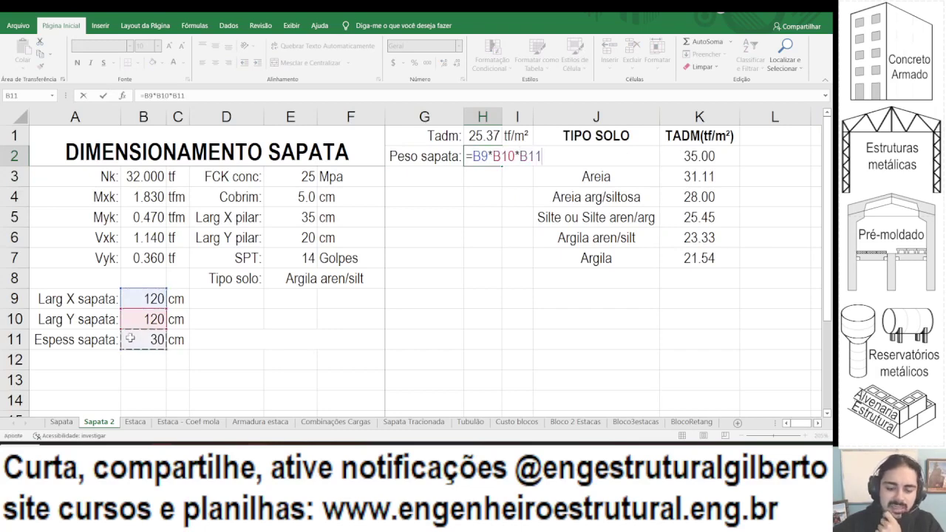
text(/100)
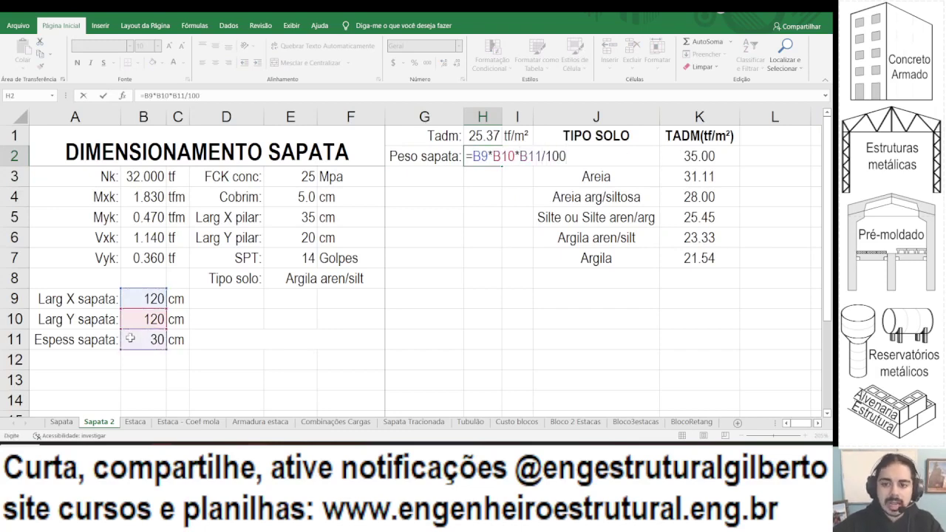
text(^3*2.5)
key(ctrl+Return)
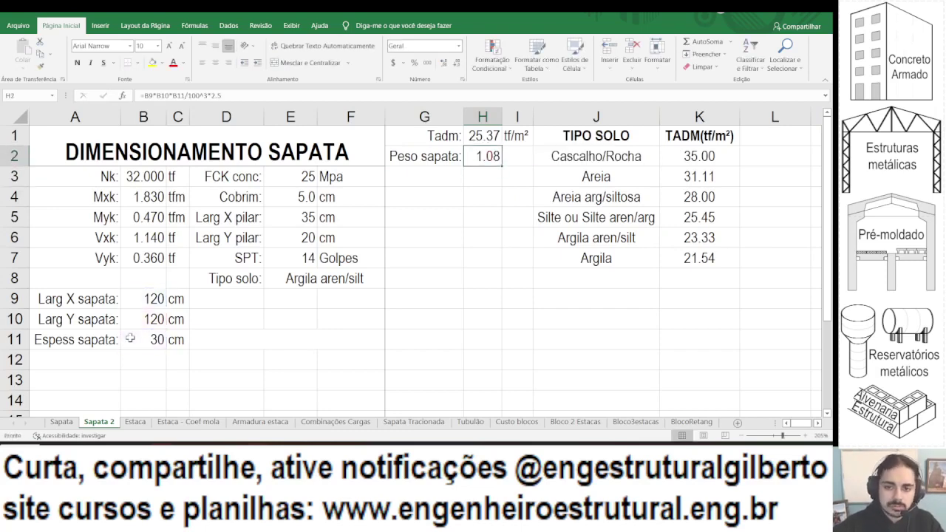
Enter the unit tf in I2 beside the footing weight.
key(Right)
text(tf)
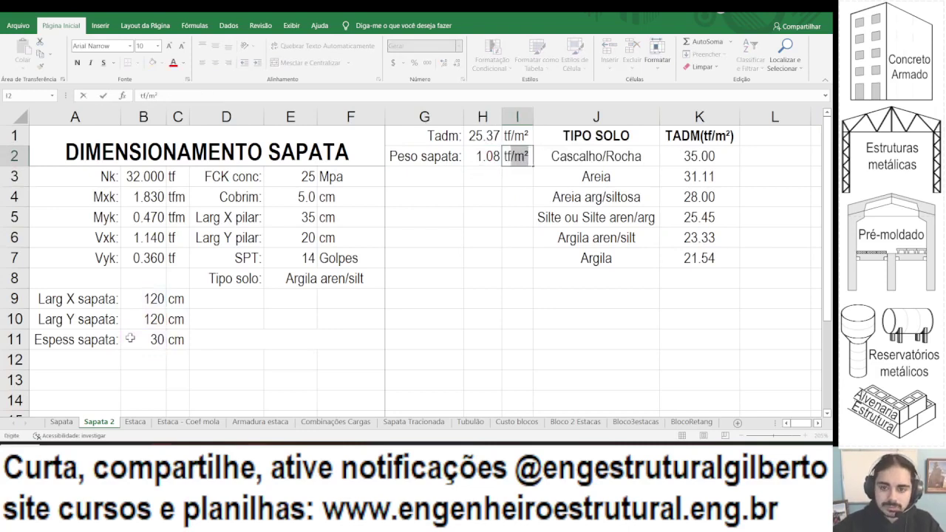
key(Return)
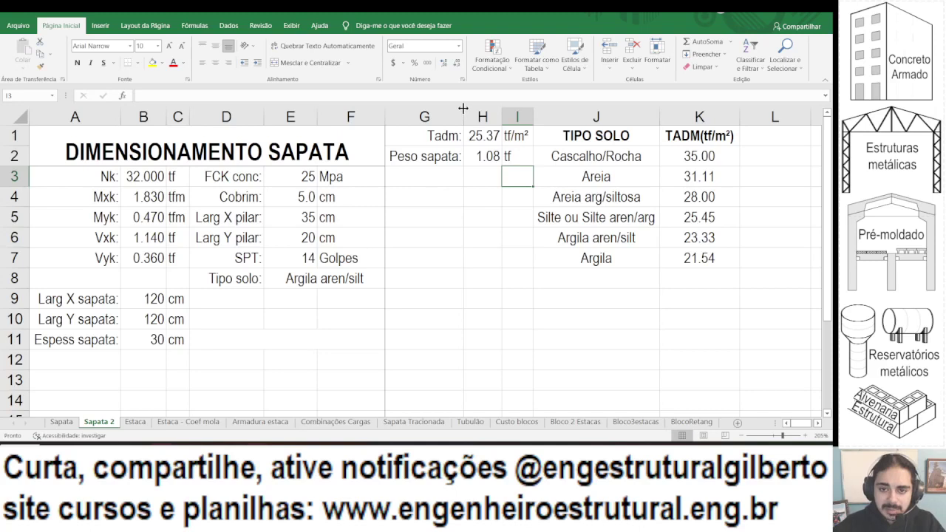
Enter the label "Wx:" in G3 and right-align it.
click(482, 132)
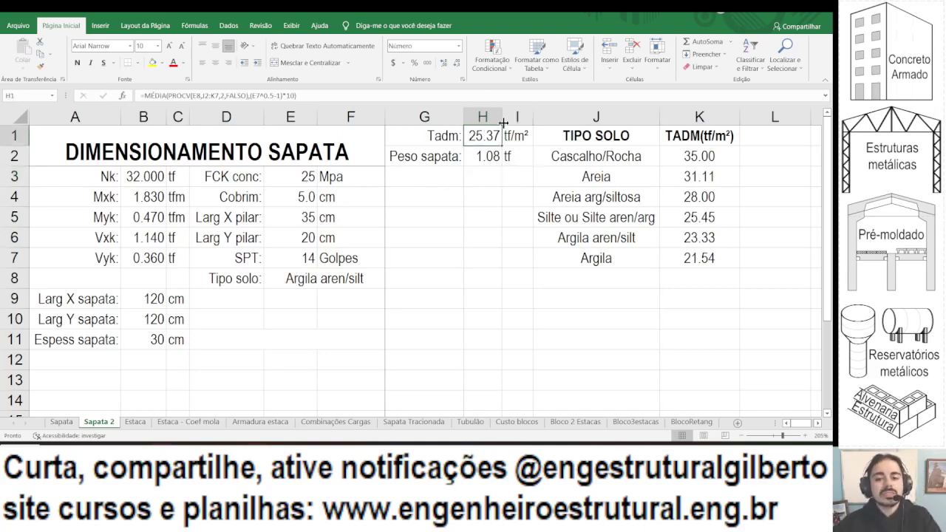
click(441, 182)
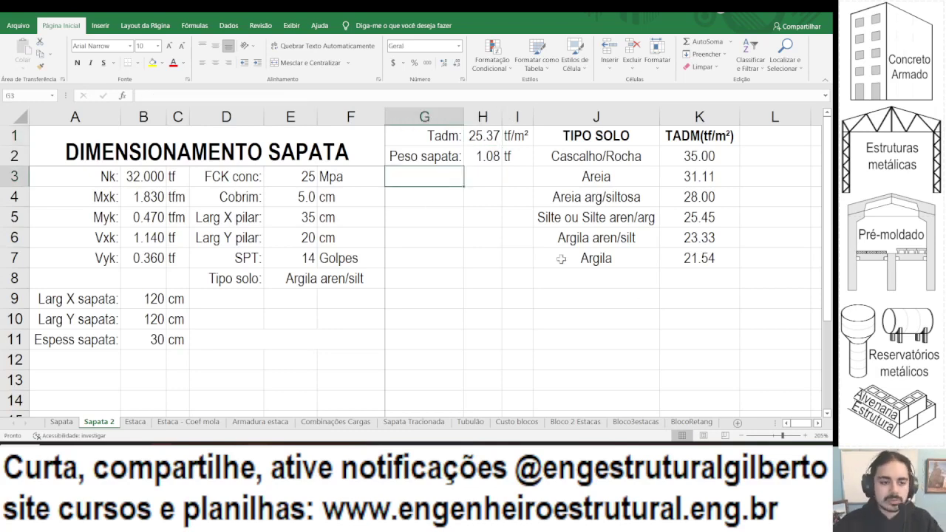
text(W)
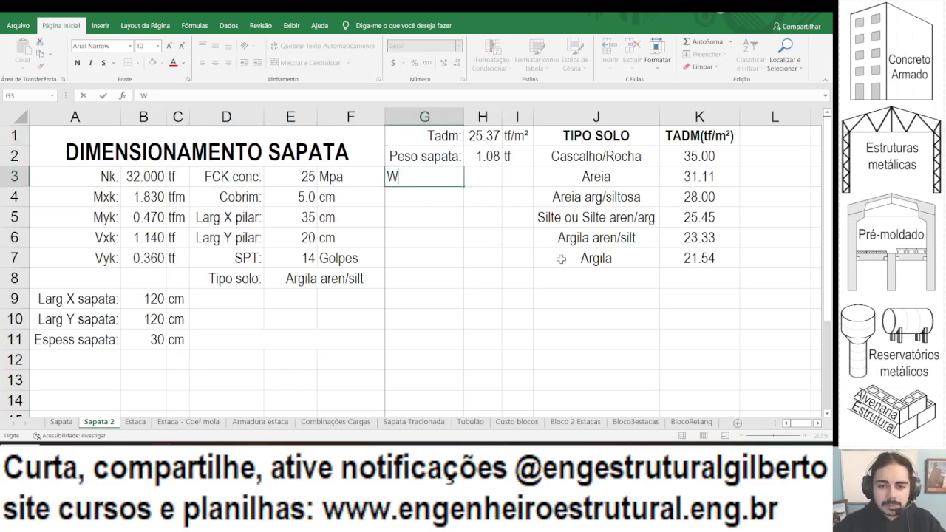
text(x)
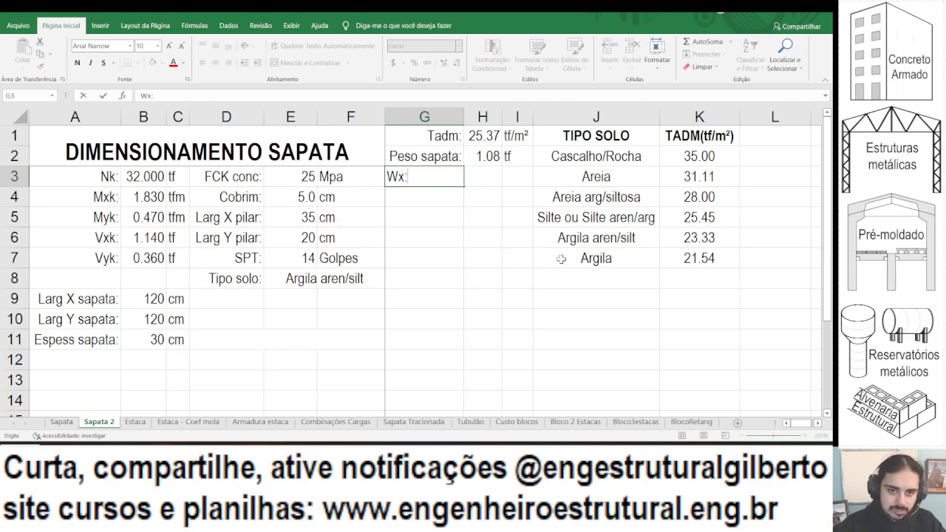
text(:)
key(ctrl+Return)
click(227, 65)
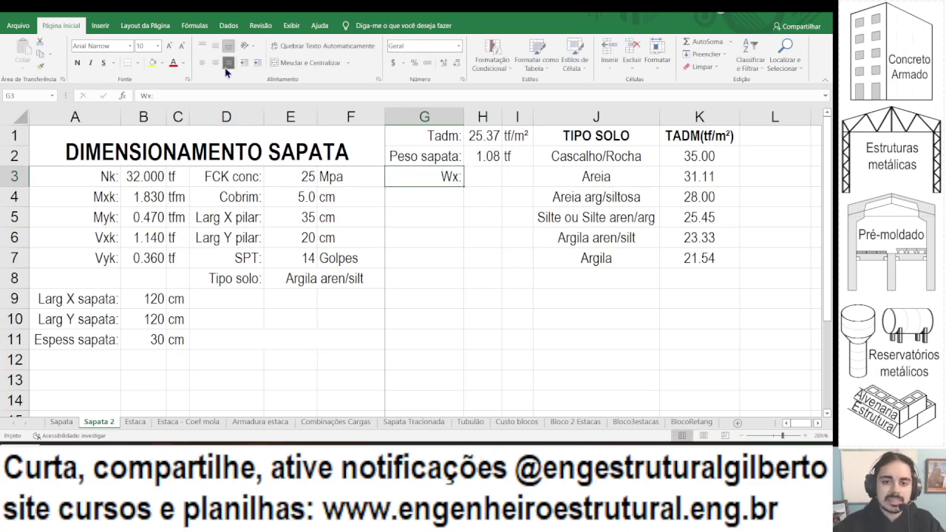
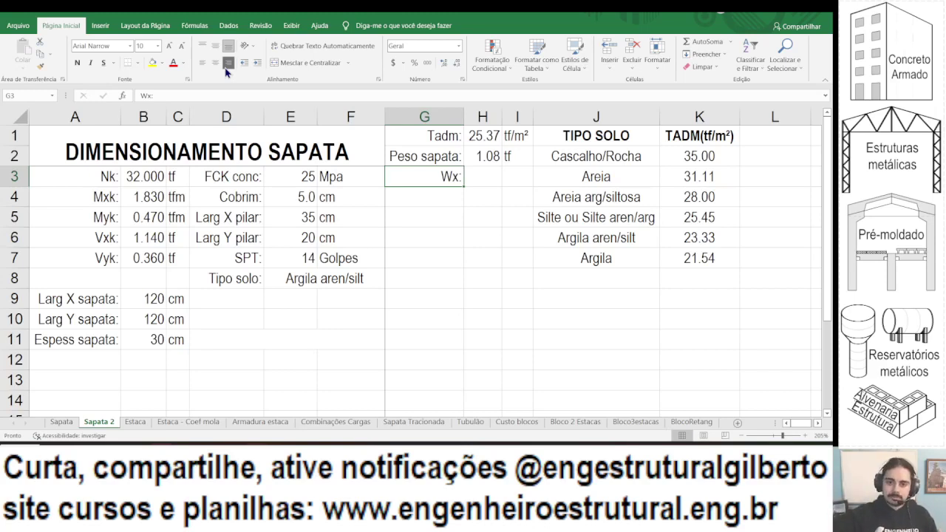
Calculate Wx in H3 with the formula =B9^2*B10/6 and enter the unit cm³ in I3.
key(Right)
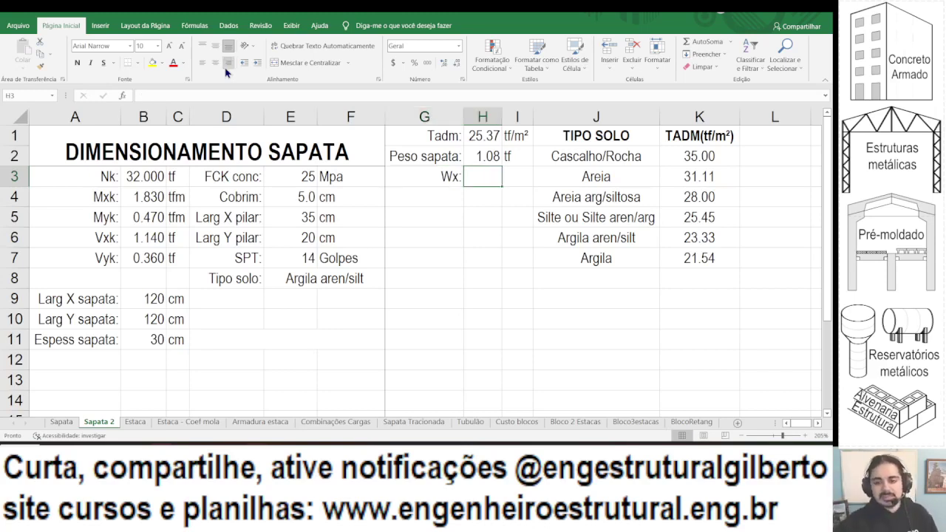
text(=)
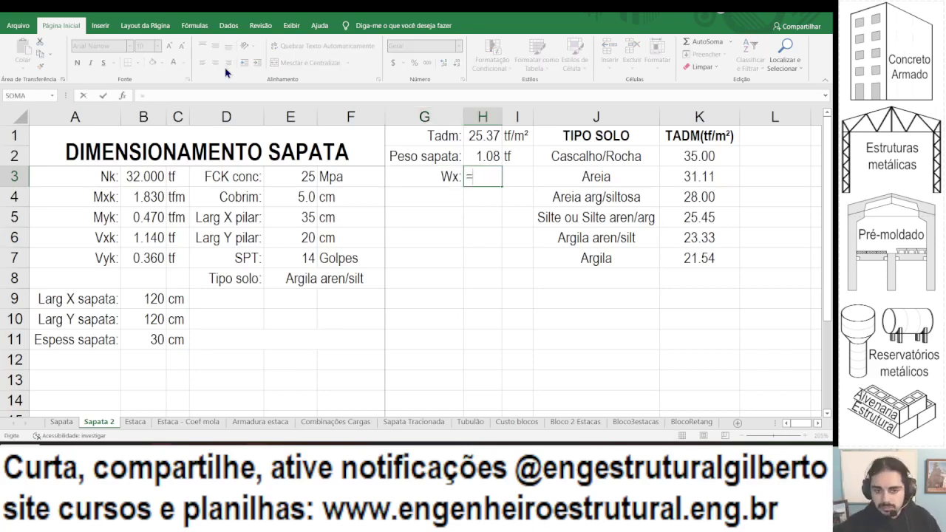
click(154, 300)
text(^2*)
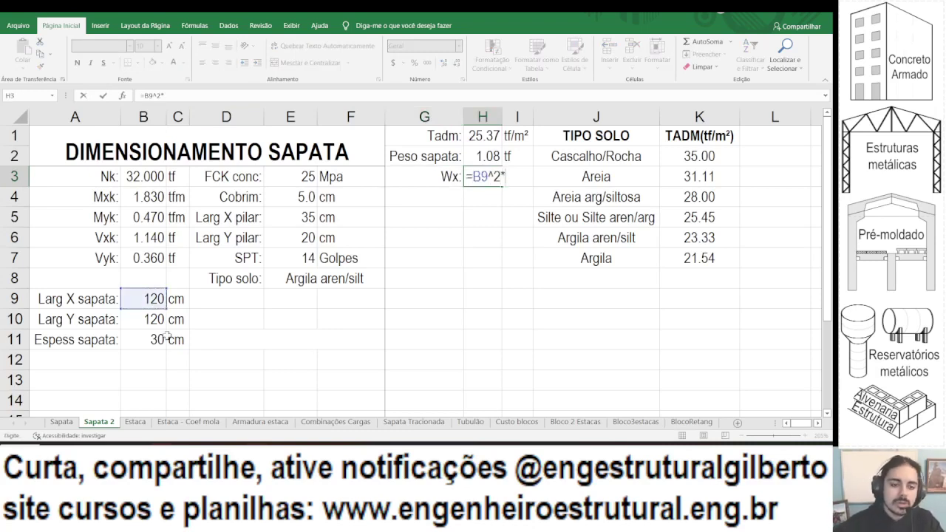
click(148, 319)
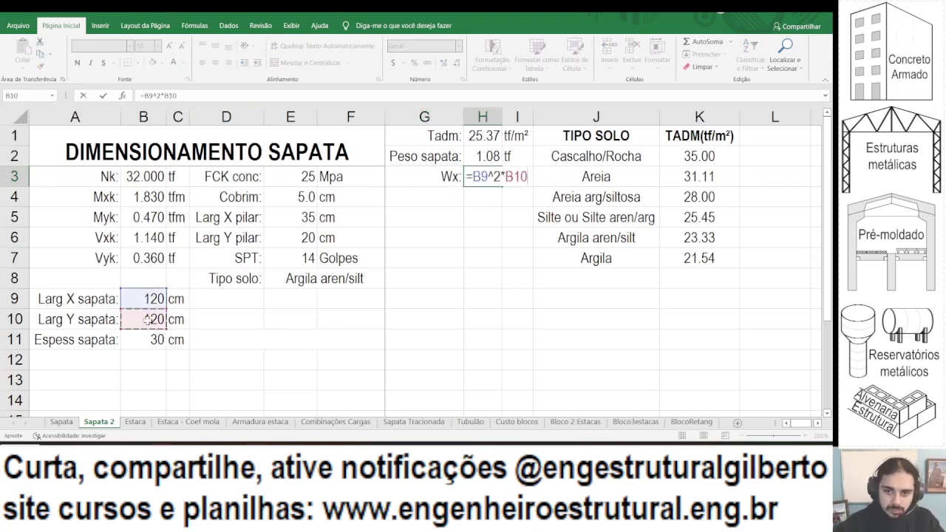
text(/6)
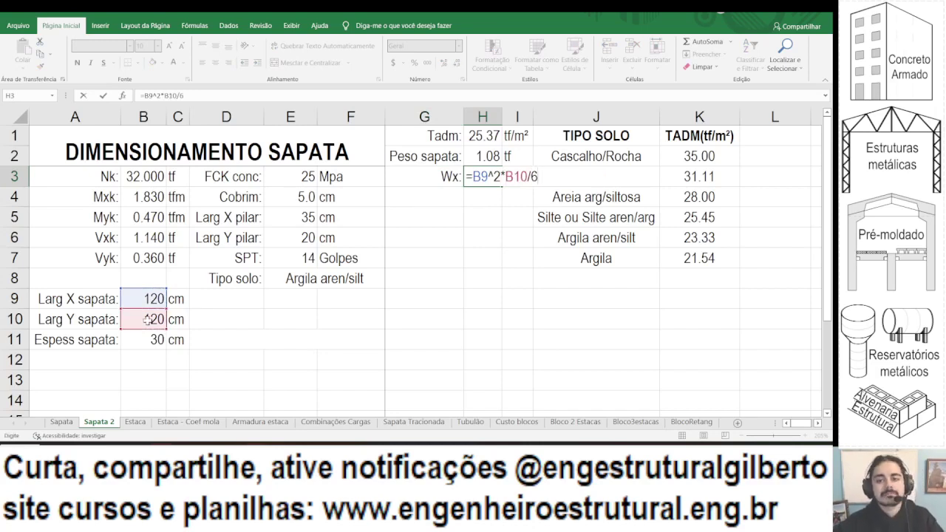
key(Tab)
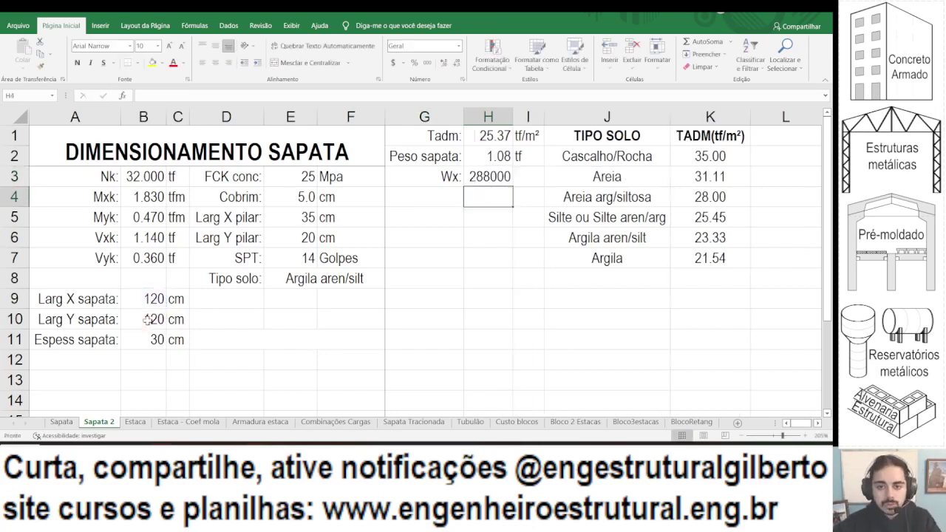
text(cm³)
key(Return)
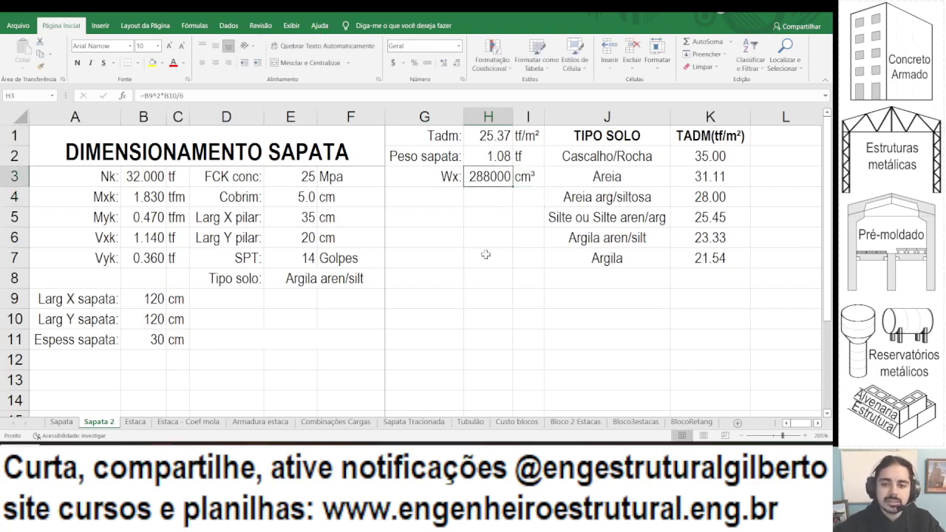
Change the unit of Wx in I3 to m³.
click(488, 177)
click(528, 176)
click(145, 96)
key(BackSpace)
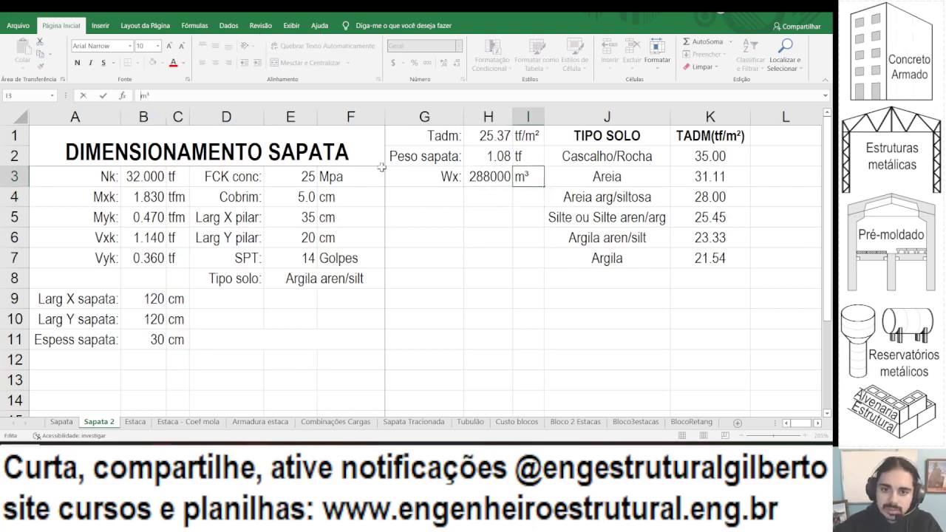
key(Return)
Convert Wx in H3 to cubic metres by appending /100^3 to its formula, and fit the width of column H.
key(Up)
key(Left)
click(194, 95)
text(/1)
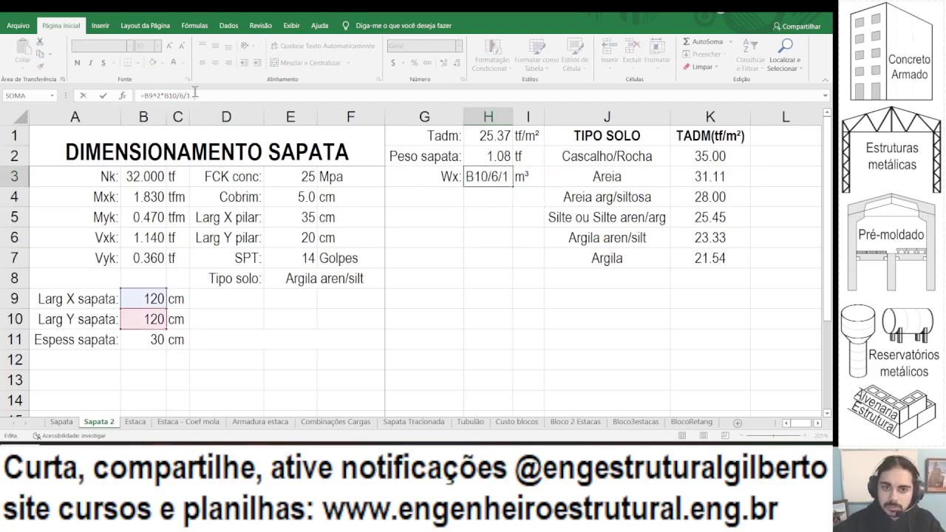
text(00^3)
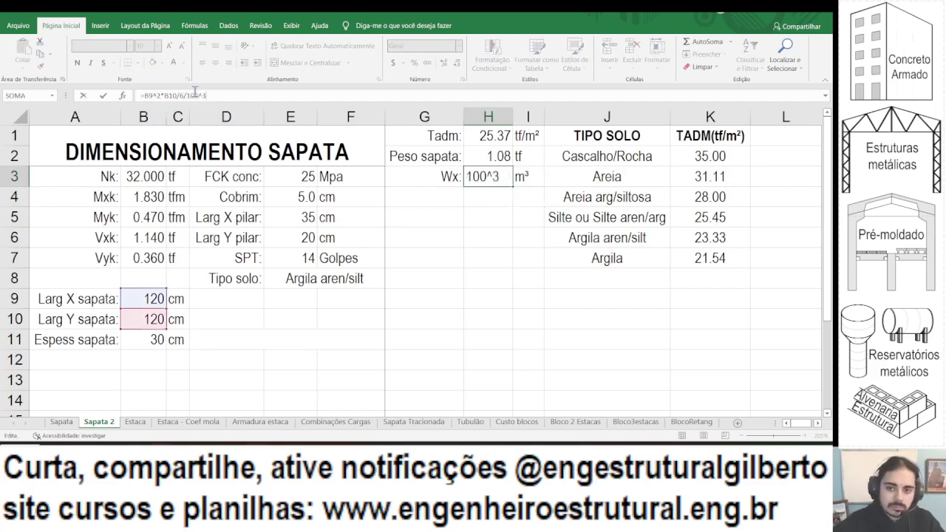
key(Return)
double_click(512, 111)
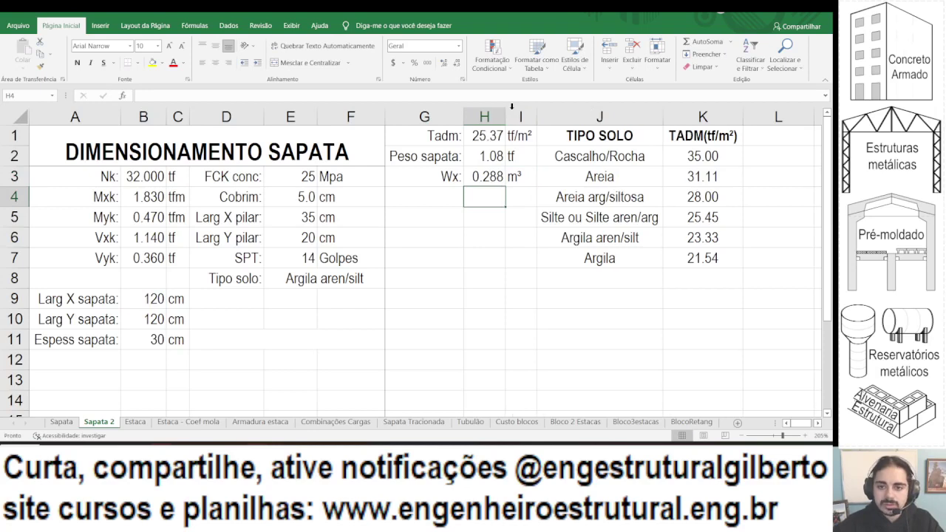
Enter the label "Wy:" in G4 and right-align it.
click(425, 176)
click(432, 195)
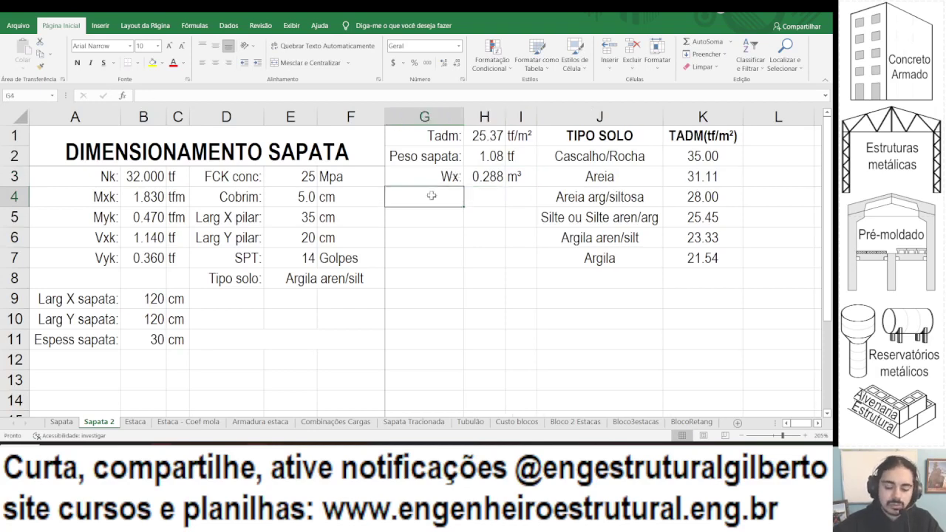
text(Wy:)
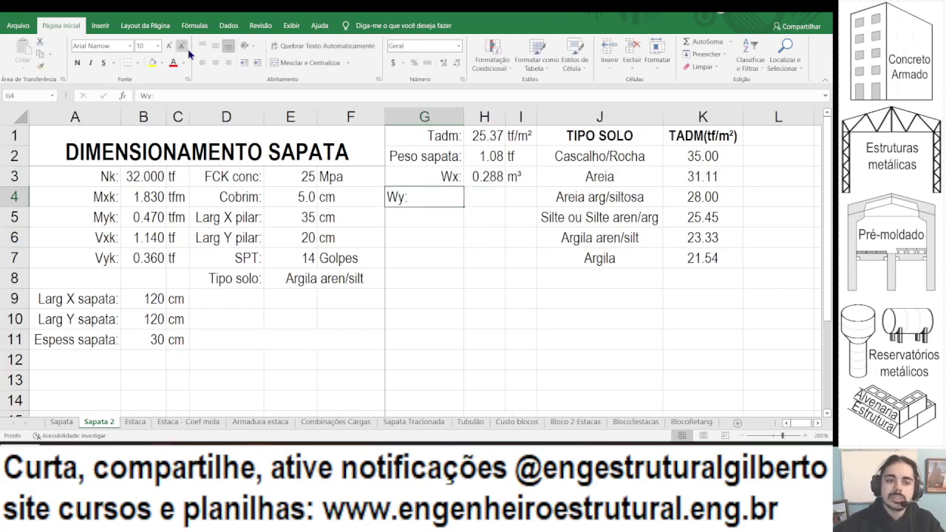
key(ctrl+Return)
Calculate Wy in H4 by reusing the Wx formula with the square moved to B10: =B9*B10^2/6/100^3.
click(479, 184)
click(480, 198)
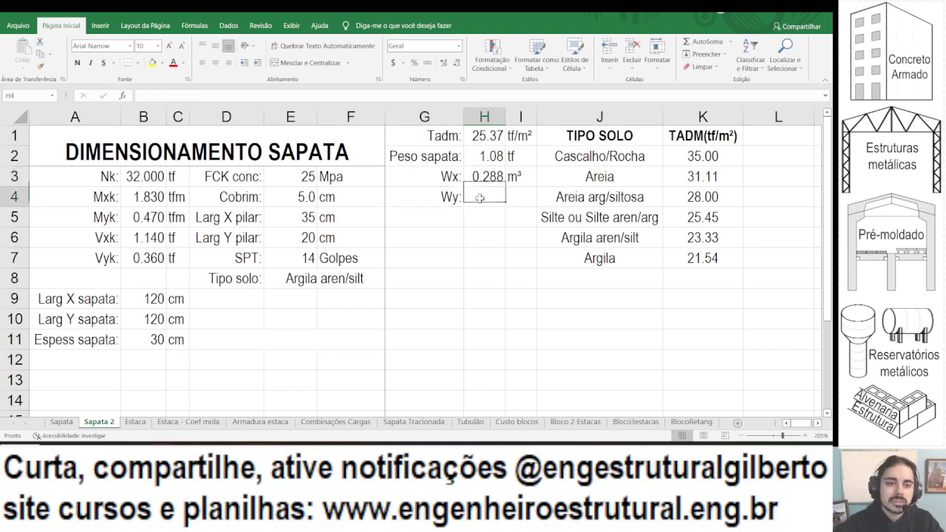
click(476, 178)
click(313, 95)
key(Return)
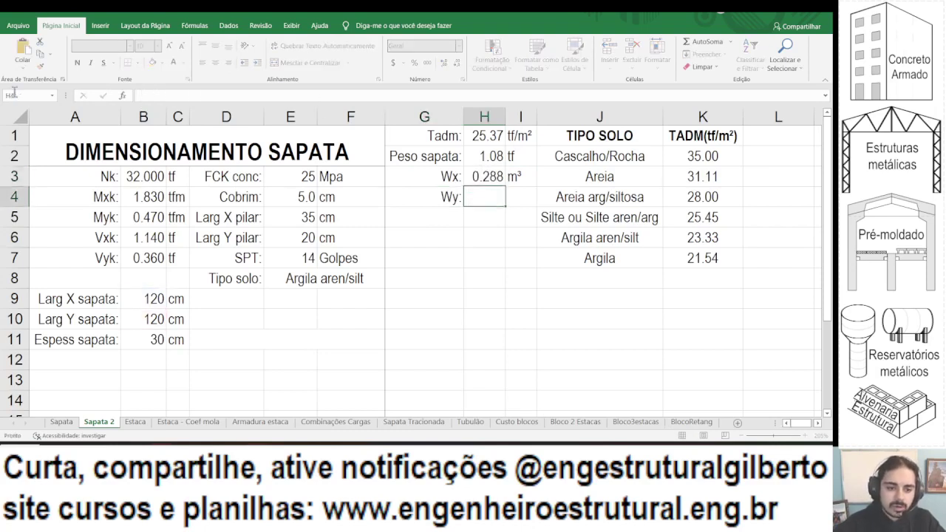
click(147, 96)
text(=B9^2*B10/6/100^3)
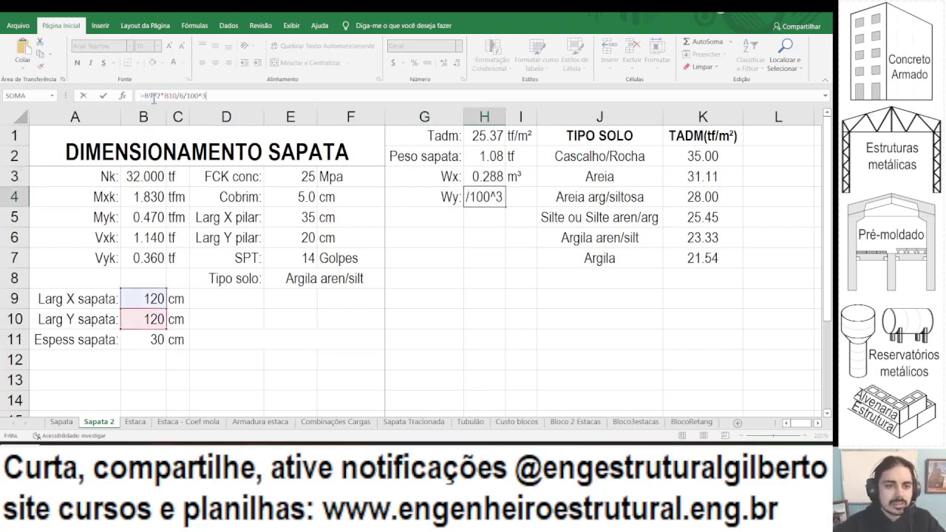
click(153, 95)
key(BackSpace)
key(BackSpace)
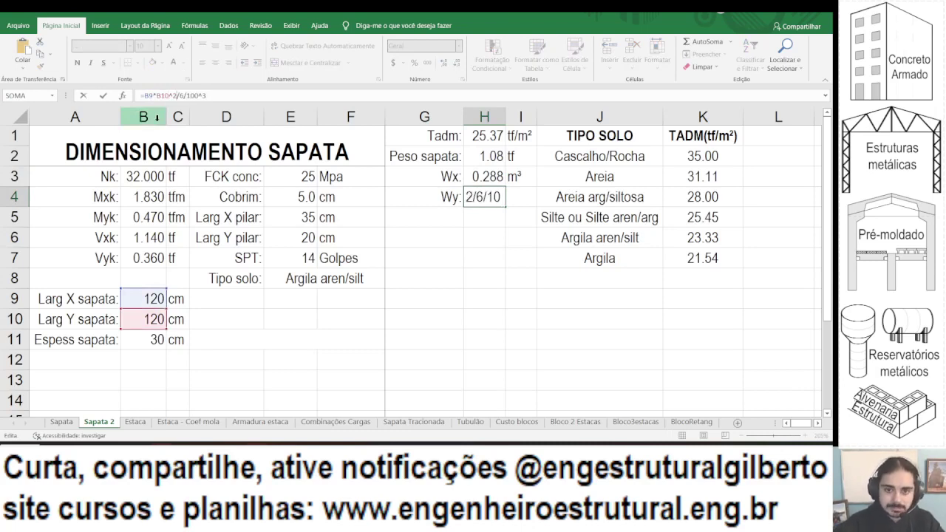
key(Return)
Enter the unit m³ for Wy in I4.
key(Up)
key(Right)
text(m³)
key(Return)
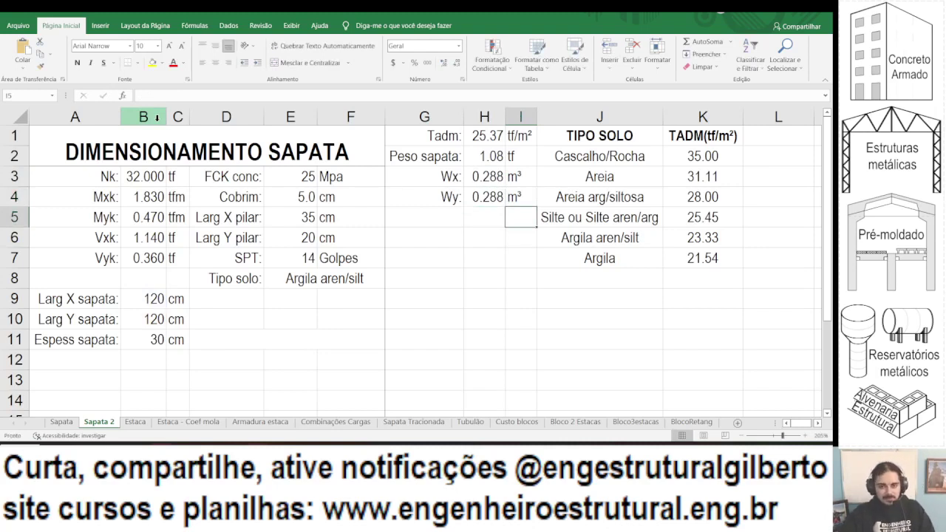
Enter the label "T MÁX:" in G5 and right-align it.
key(Left)
key(Left)
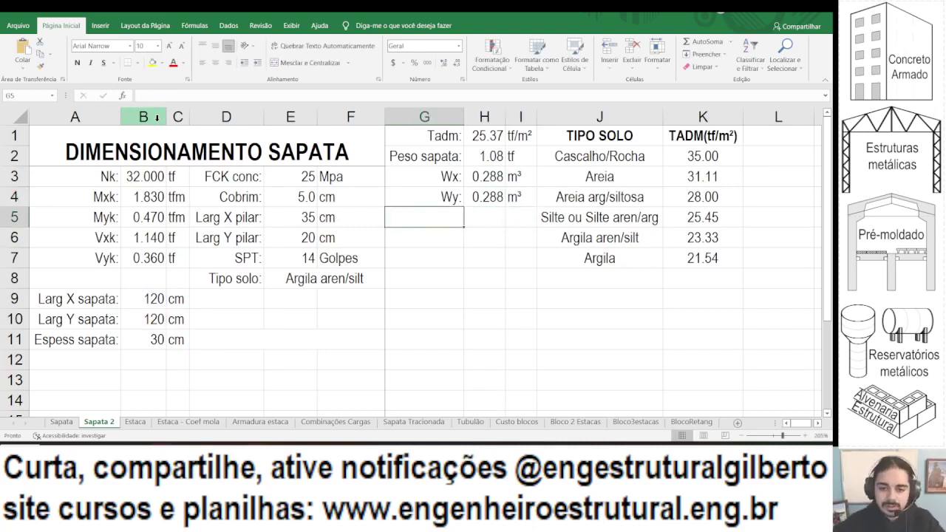
text(T MÁX:)
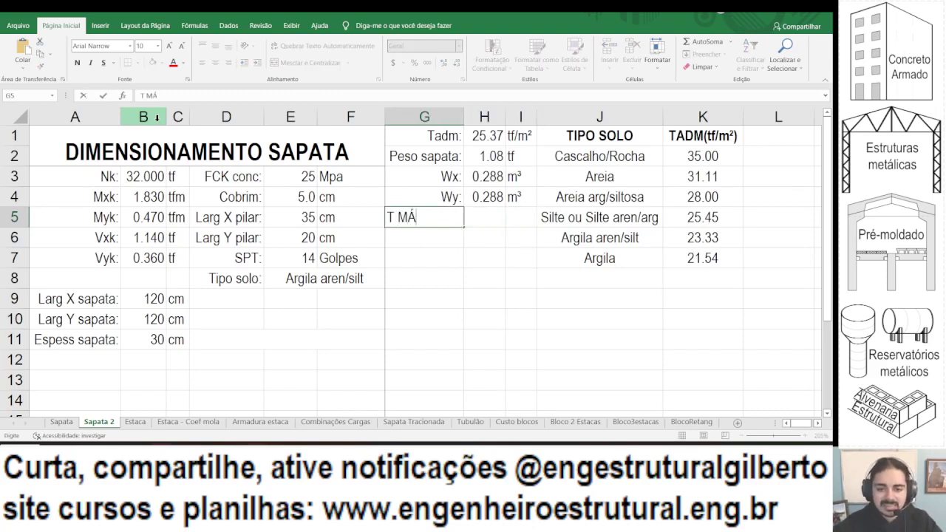
key(Return)
key(Up)
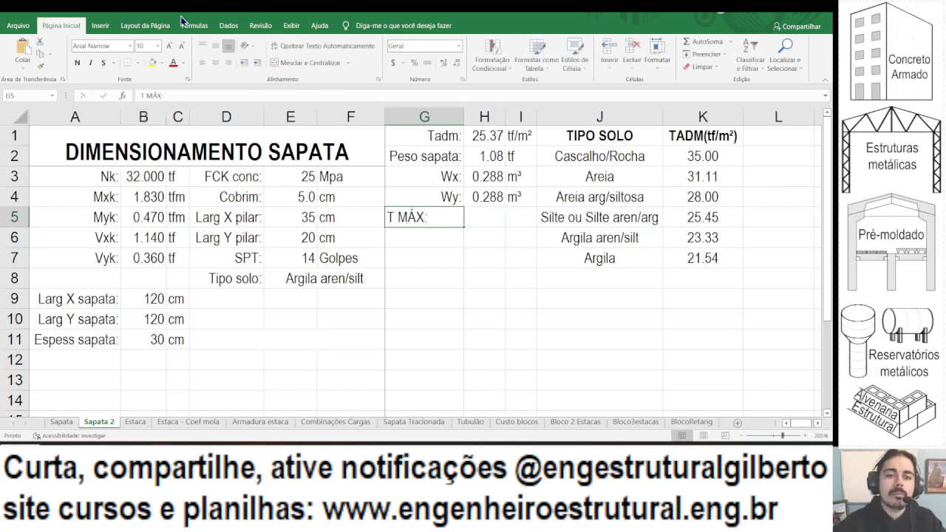
click(228, 62)
click(492, 217)
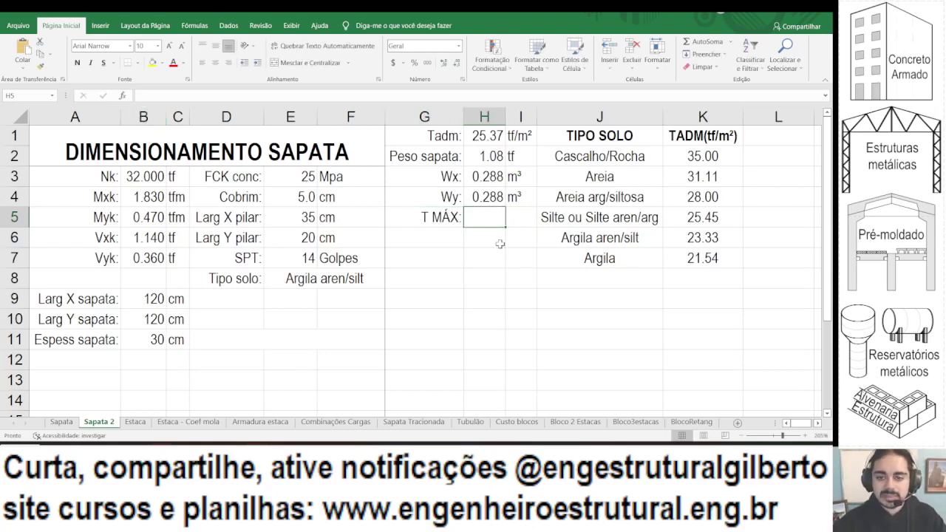
text(=)
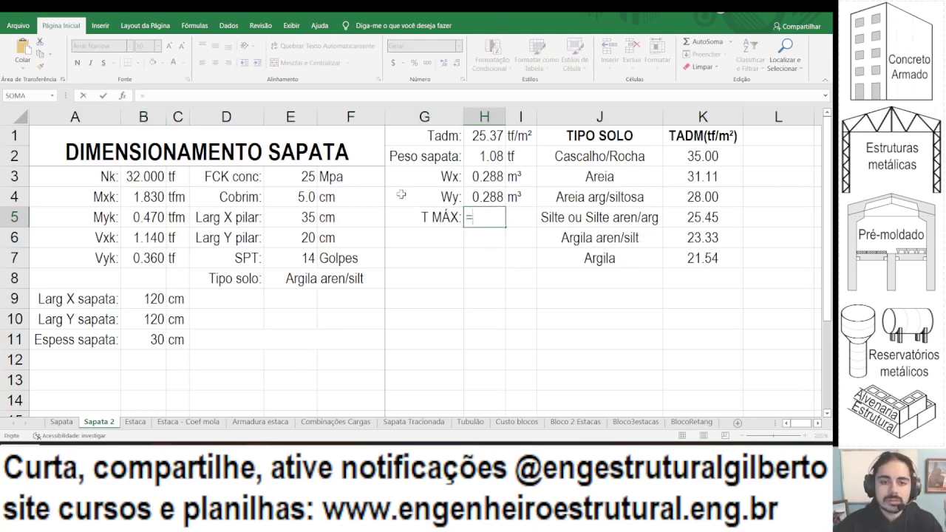
text(()
click(158, 175)
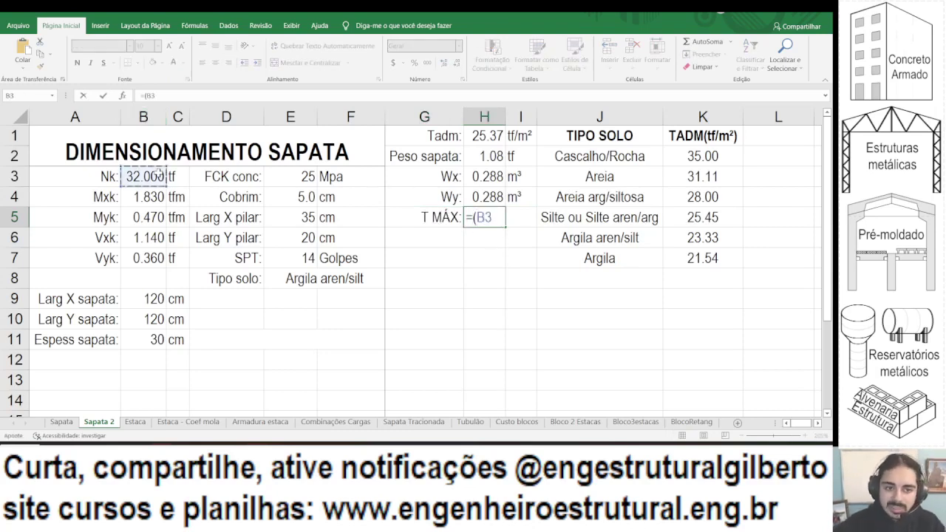
text(+)
click(488, 156)
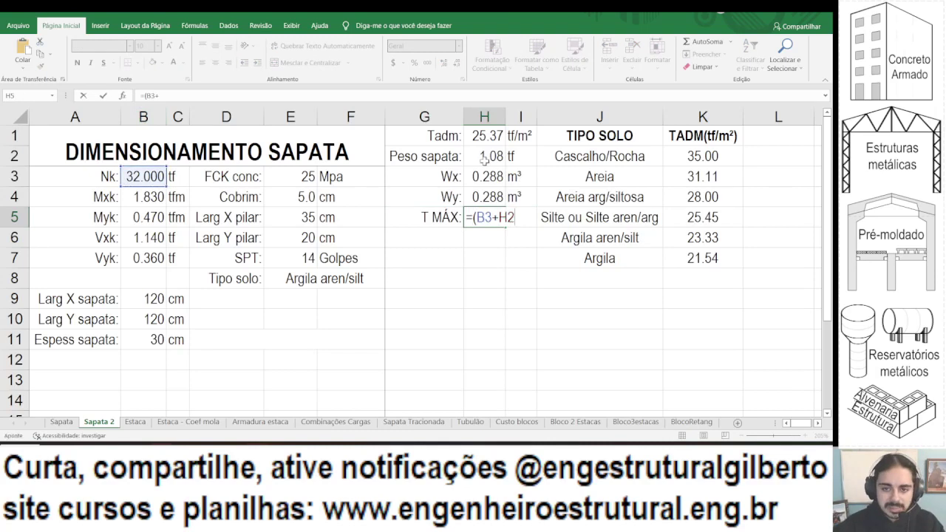
key(Escape)
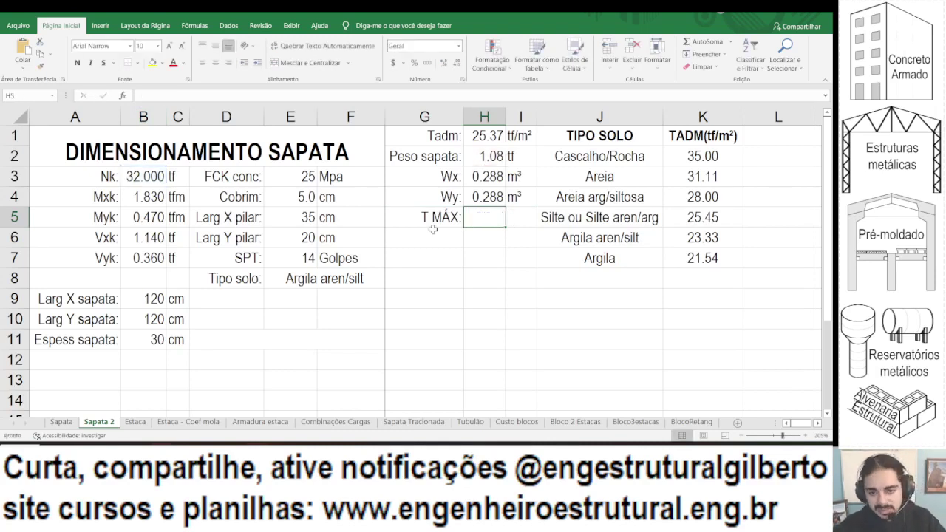
Copy the "T MÁX:" label from G5 to G6 and replace the text in G5 with "Área:".
click(433, 219)
key(ctrl+c)
click(429, 238)
key(ctrl+v)
click(433, 221)
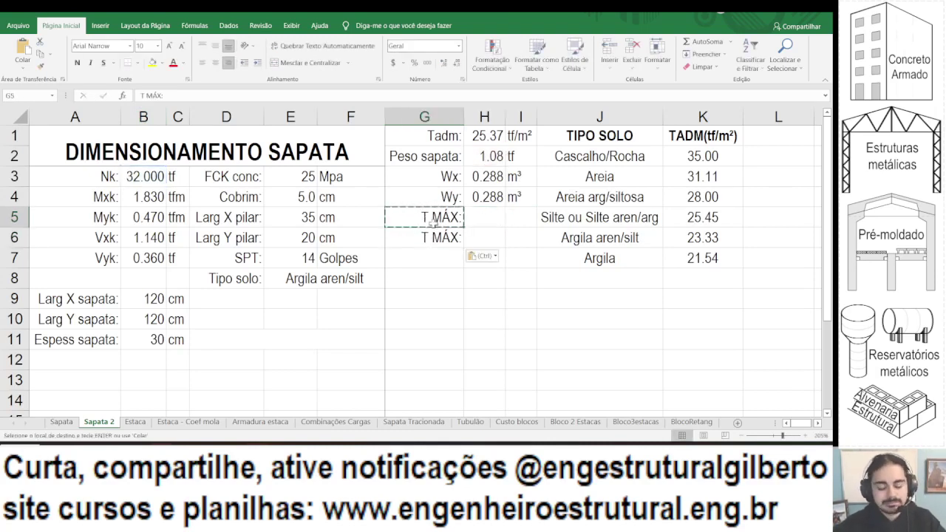
text(á)
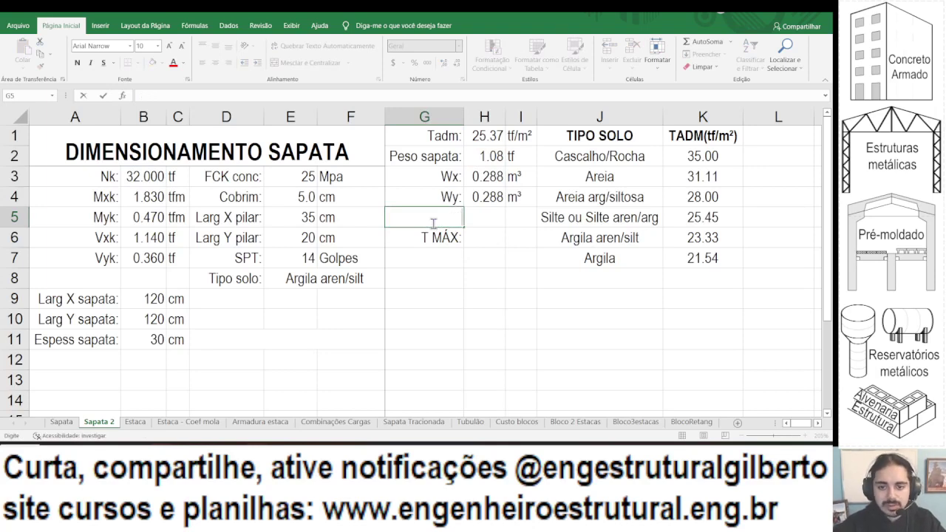
text(Área:)
key(Tab)
Calculate the footing area in H5 as B9*B10 converted from cm² to m², and enter the unit m² in I5.
text(=)
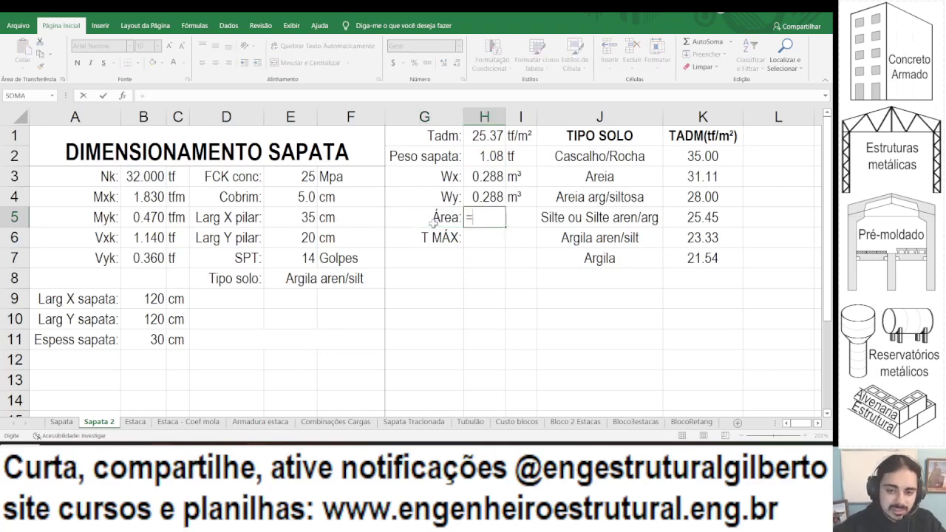
click(148, 299)
text(*)
click(147, 317)
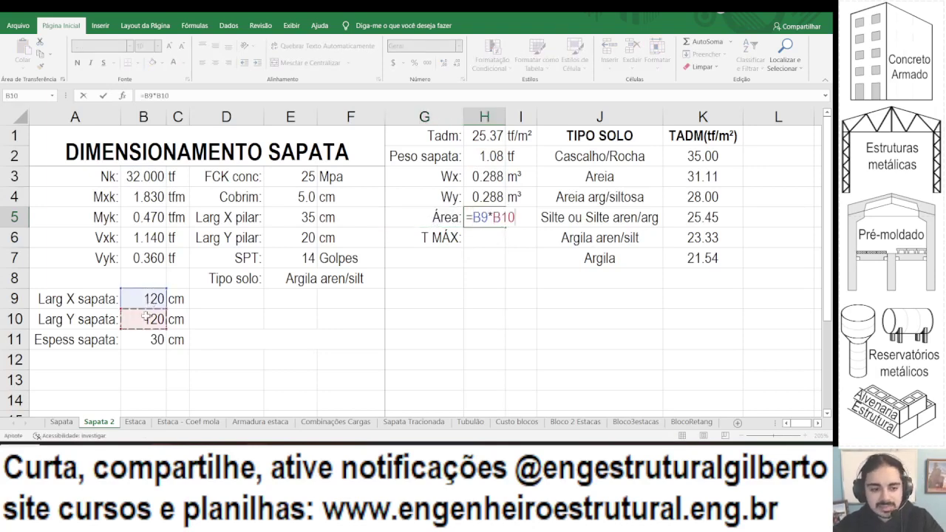
text(/100)
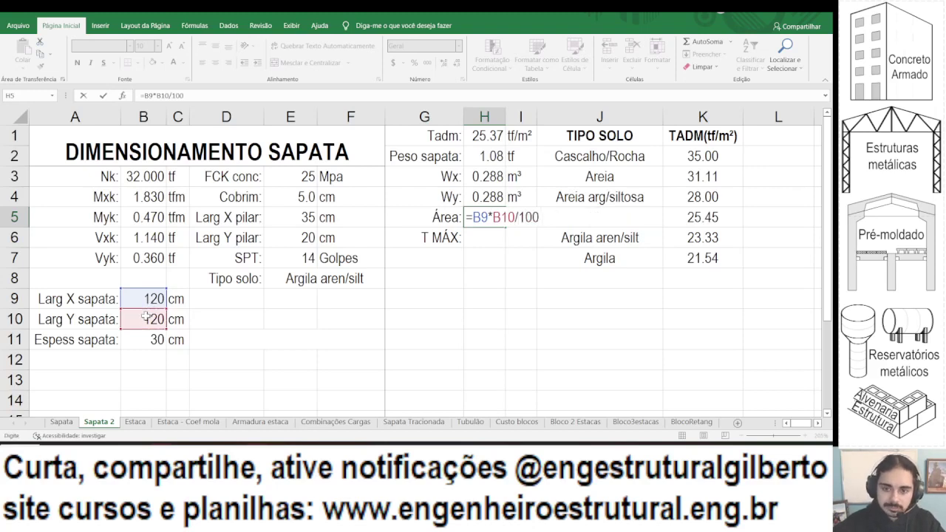
key(Return)
key(Up)
key(Right)
key(Right)
text(m²)
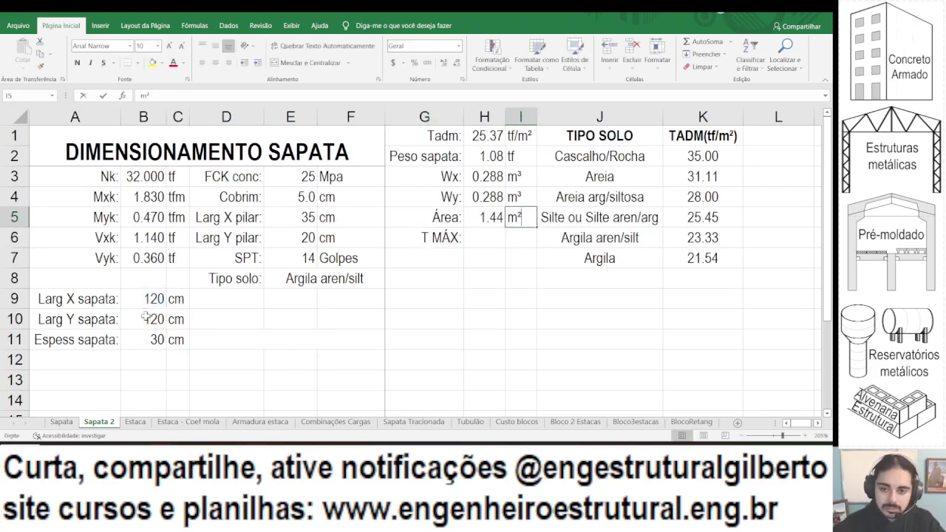
key(Return)
Calculate the axial part of T MÁX in H6 with the formula =(B3+H2)/H5.
key(Left)
text(=)
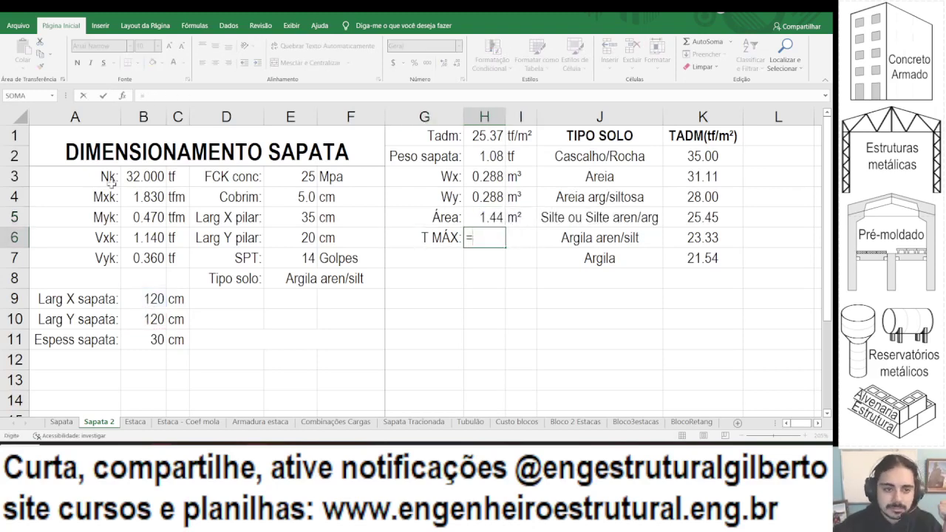
text(()
click(133, 178)
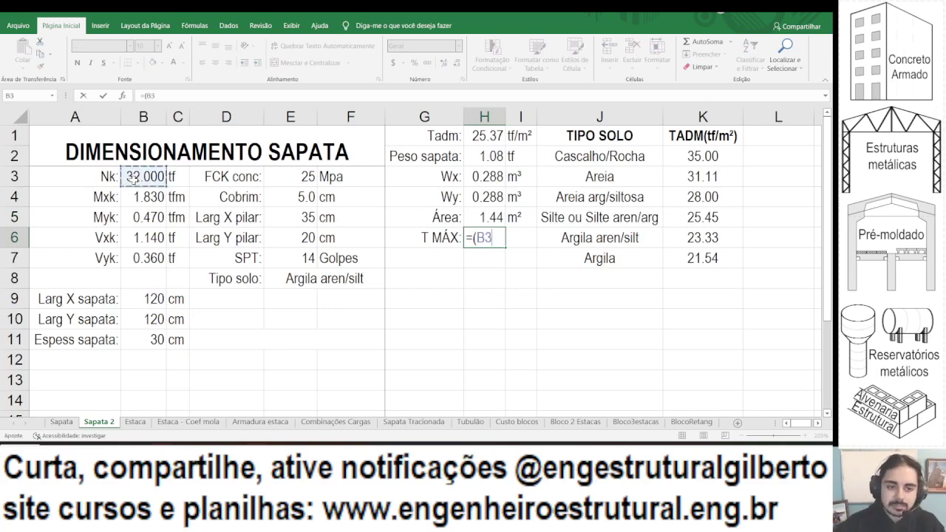
text(+)
click(501, 161)
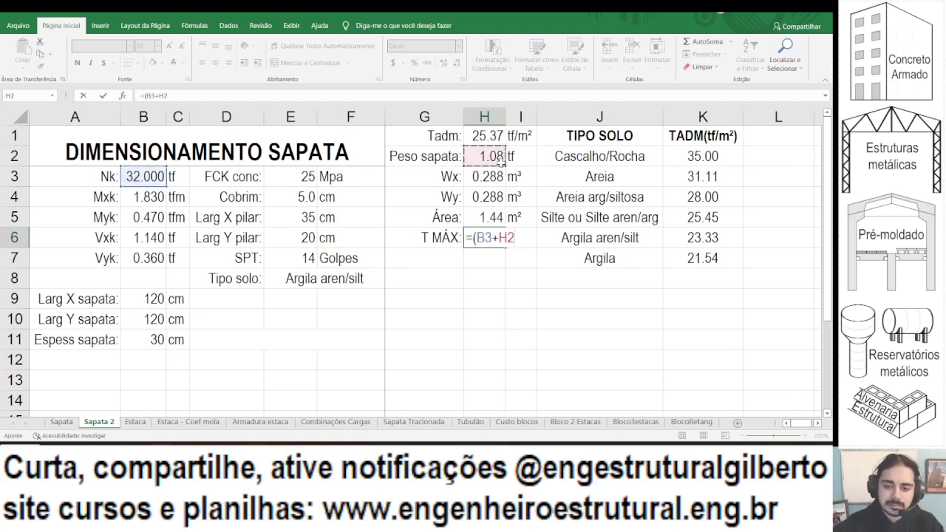
text()/)
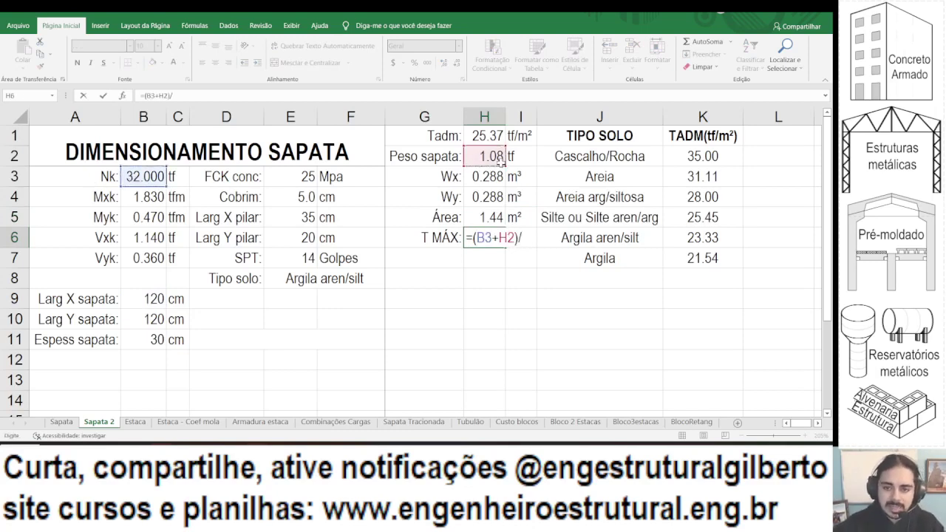
click(494, 221)
key(ctrl+Return)
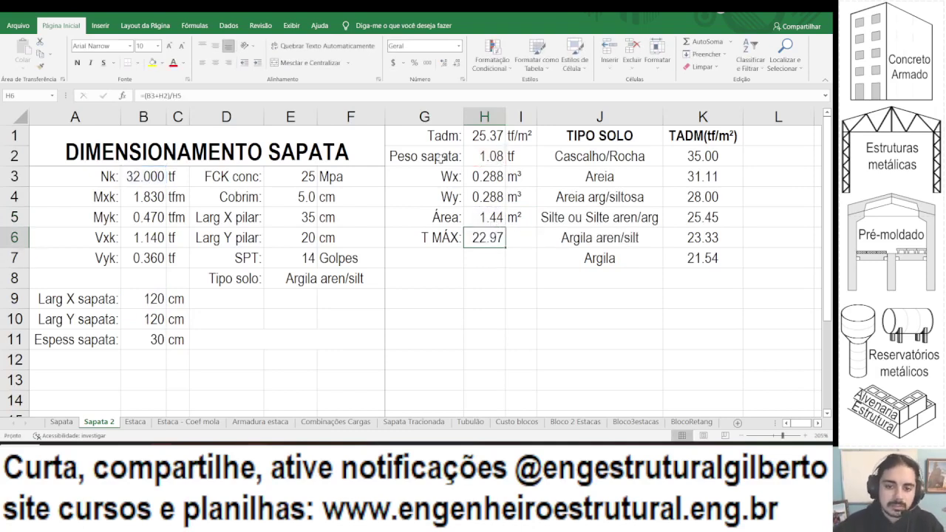
Enter the unit tf/m² for T MÁX in I6.
click(531, 235)
text(tf/m²)
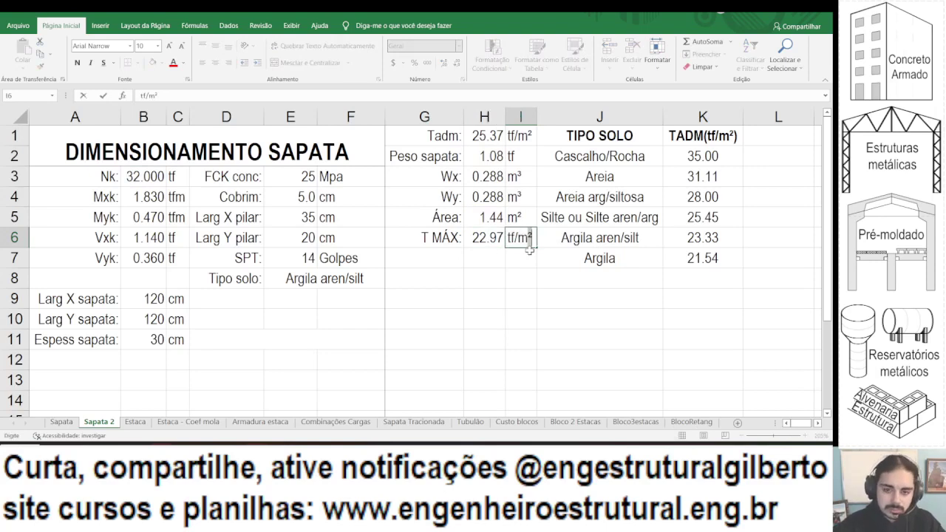
key(Return)
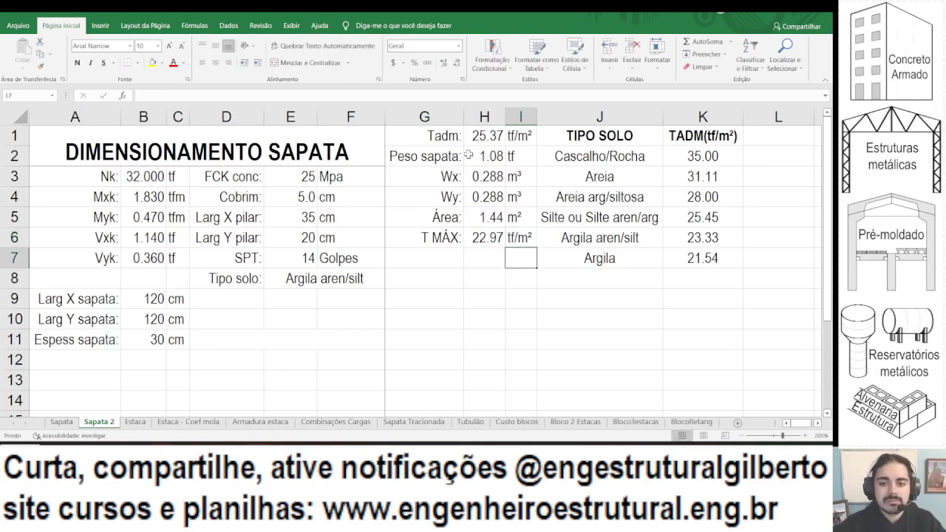
Extend the T MÁX formula in H6 with the Mxk over Wx term, appending +(B4/H3.
key(Left)
key(Up)
key(Up)
key(Up)
key(Up)
key(Up)
key(Up)
click(473, 235)
text(=(B3+H2)/H5)
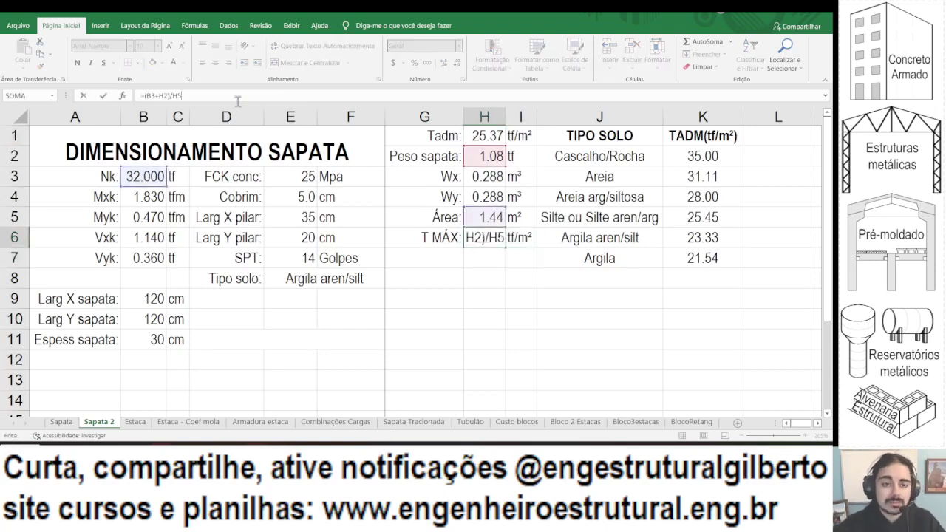
text(+)
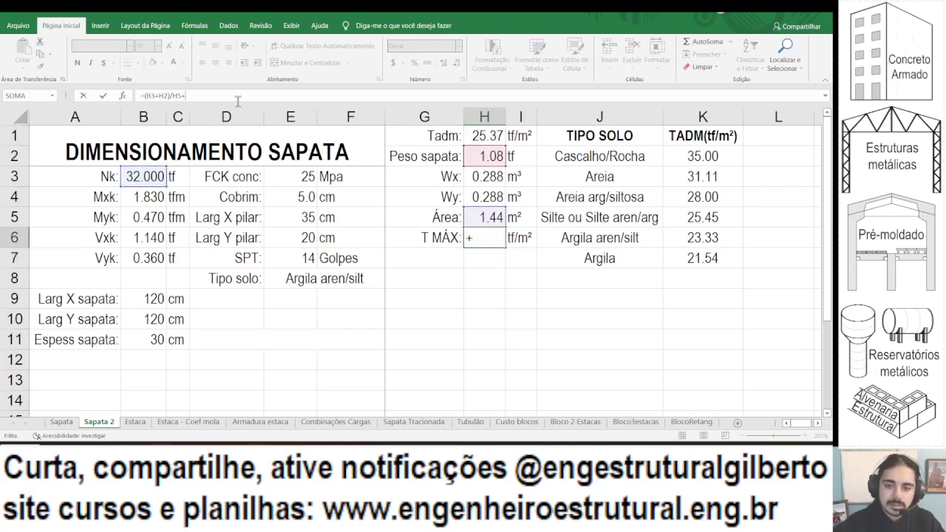
text(()
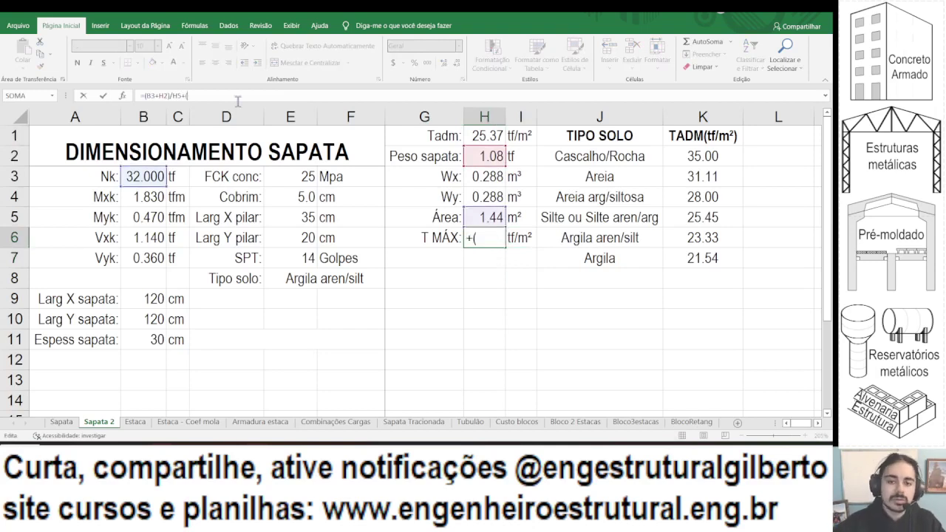
click(141, 197)
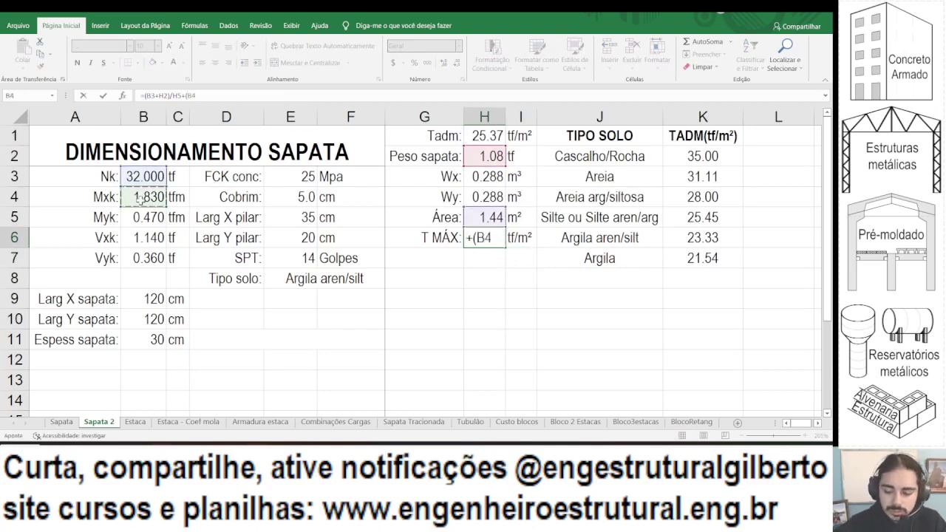
text(/)
click(477, 176)
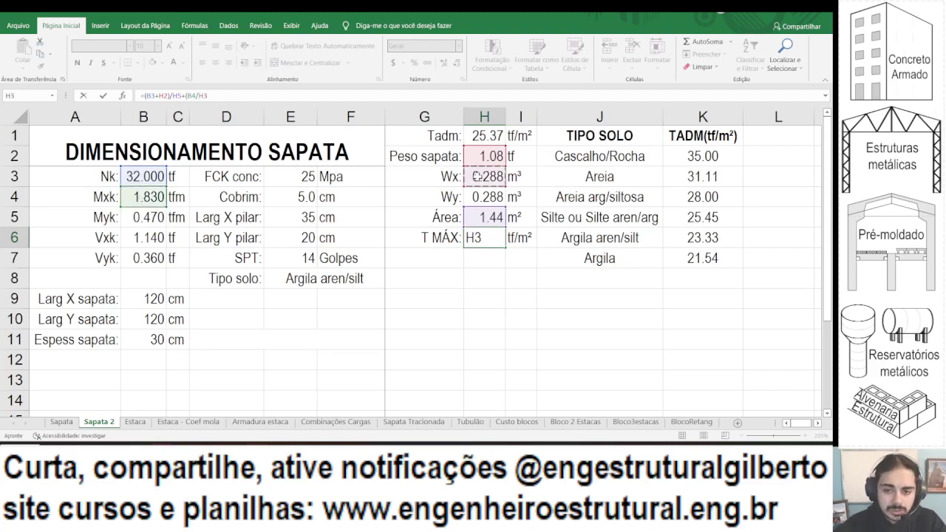
Complete the T MÁX formula in H6 with the Myk over Wy term and no extra parenthesis, giving =(B3+H2)/H5+B4/H3+B5/H4.
text(+)
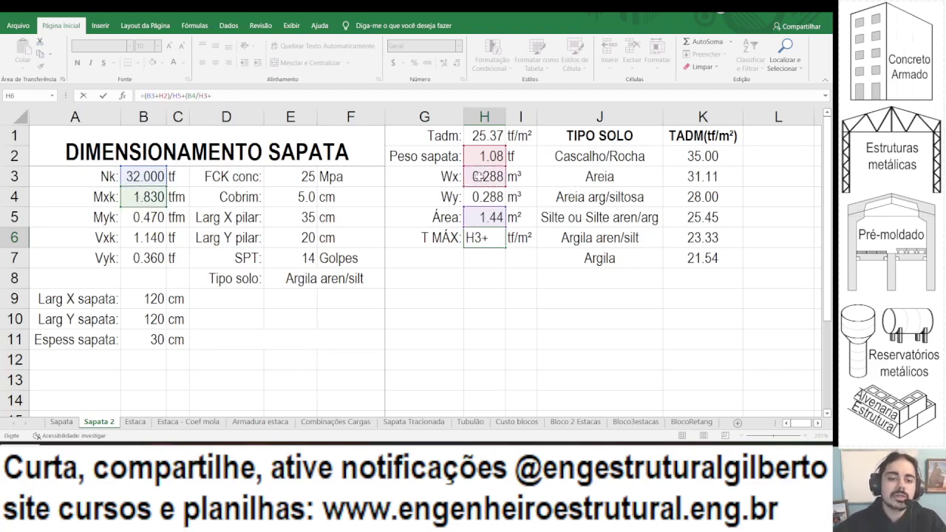
click(141, 219)
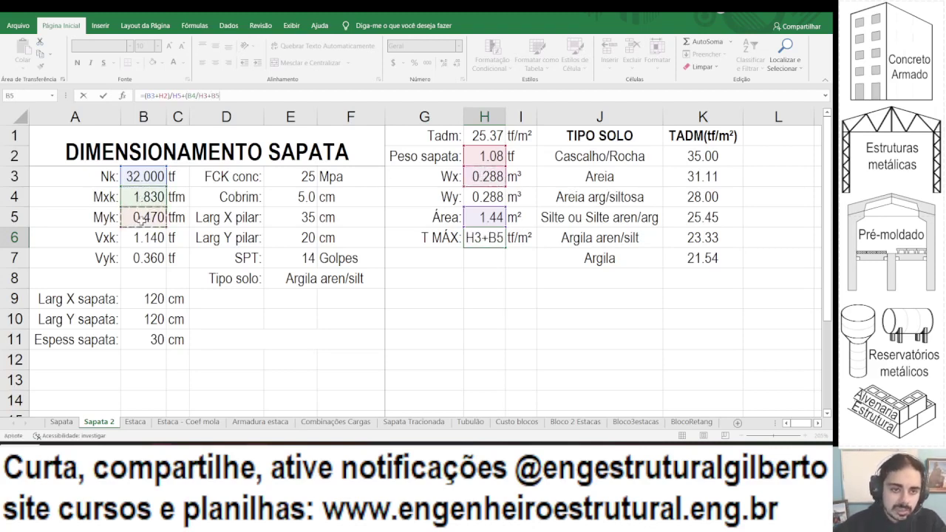
text(/)
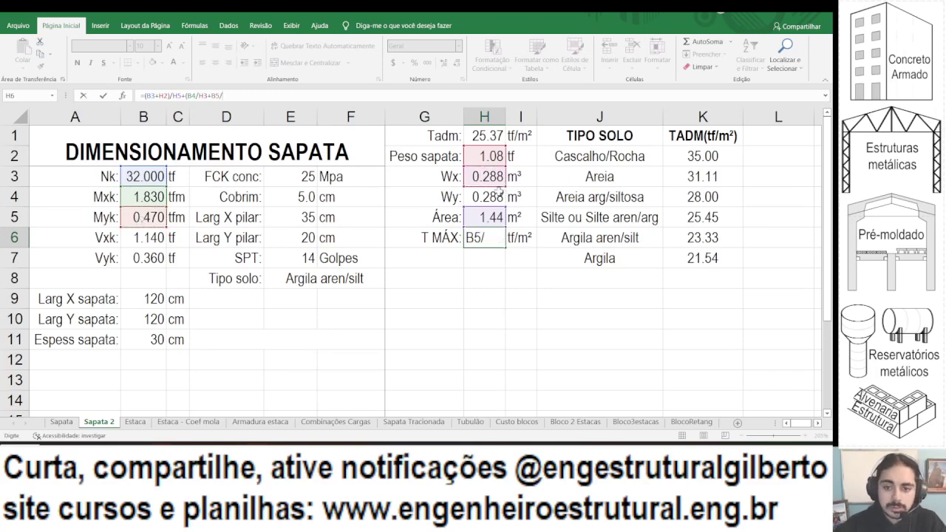
click(489, 197)
click(189, 98)
key(BackSpace)
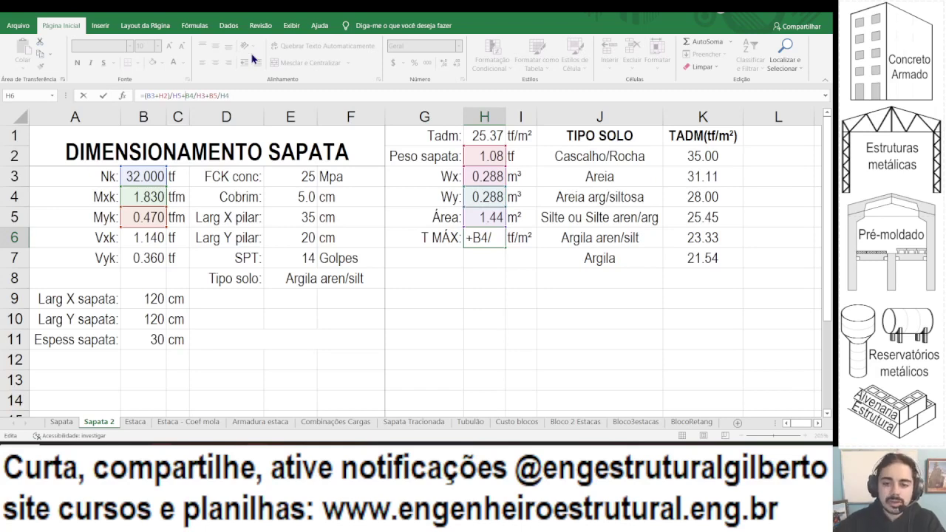
key(ctrl+Return)
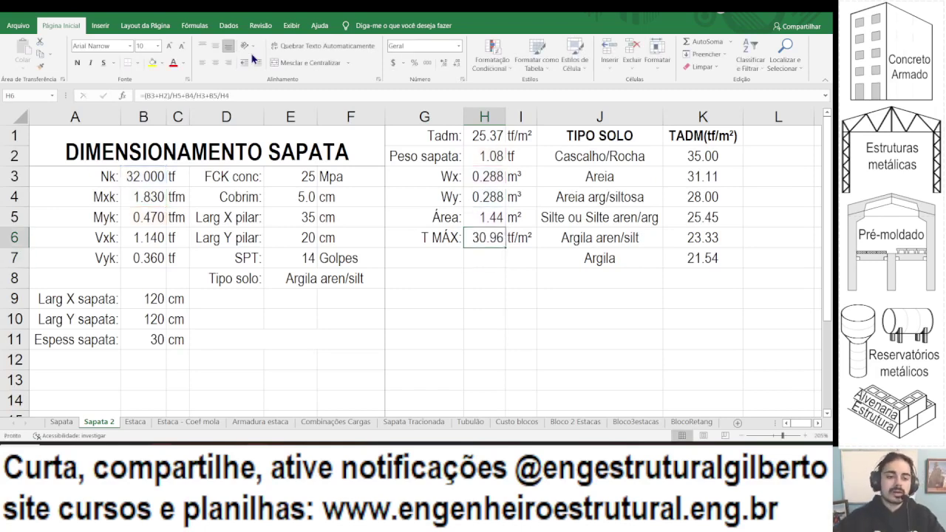
key(ctrl+z)
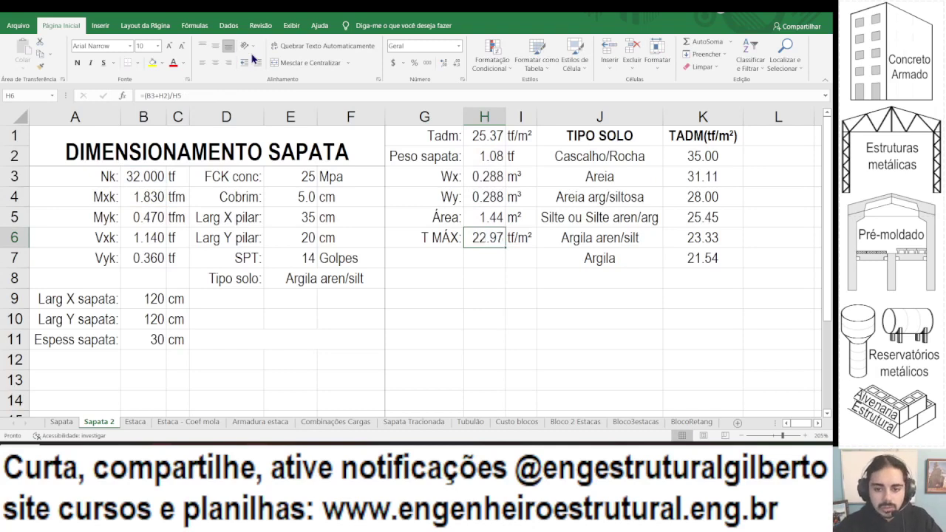
key(ctrl+y)
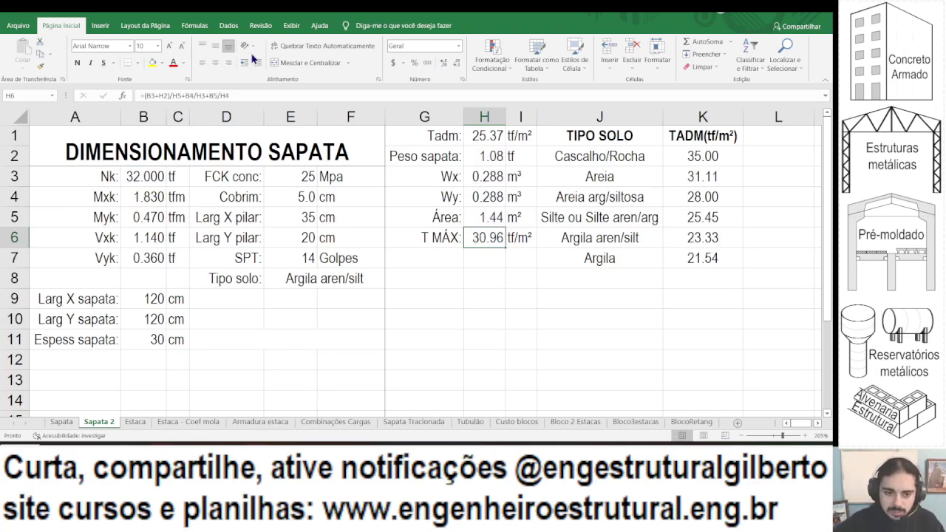
Copy the merged SPT warning cell D11 into D10 to reuse its formatting.
click(228, 342)
key(ctrl+c)
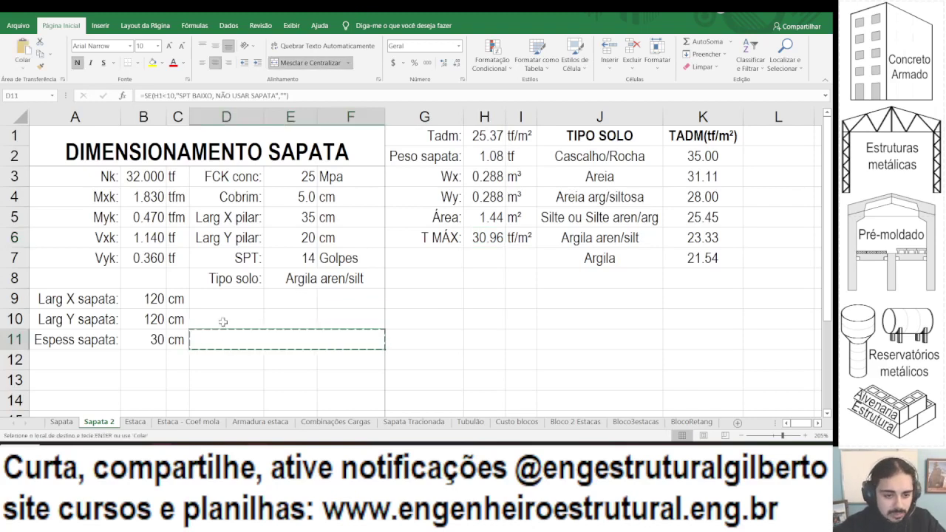
click(223, 319)
key(ctrl+v)
Start an SE formula in D10 testing whether T MÁX in H6 exceeds Tadm in H1, with a text as the true value.
text(=se()
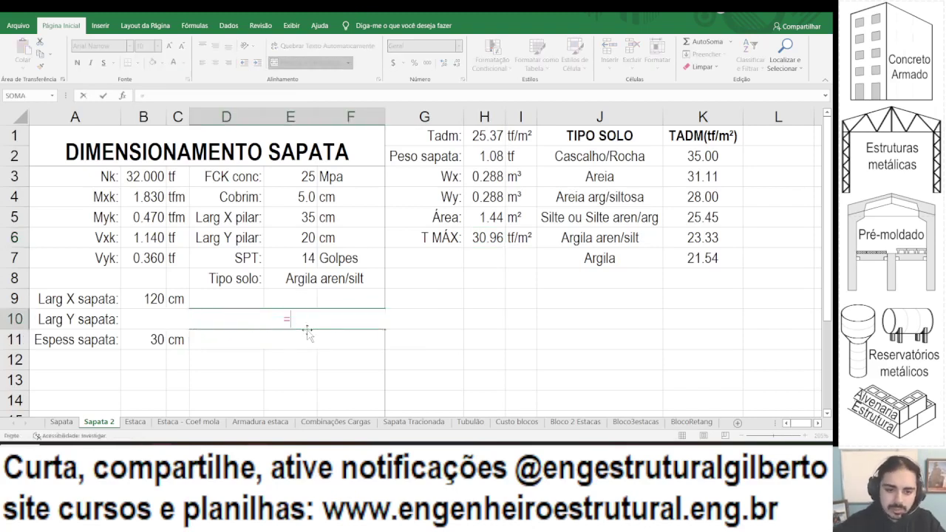
click(476, 235)
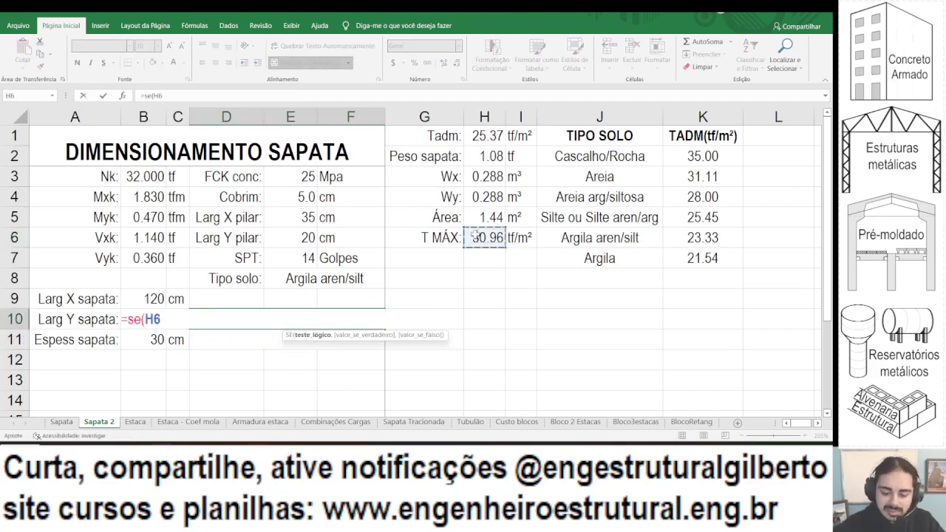
text(>)
click(480, 137)
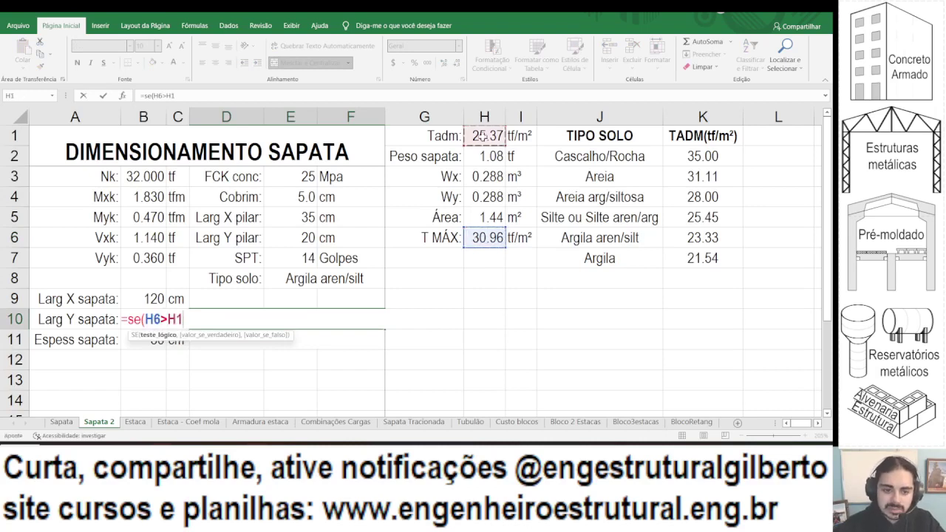
text(,"M)
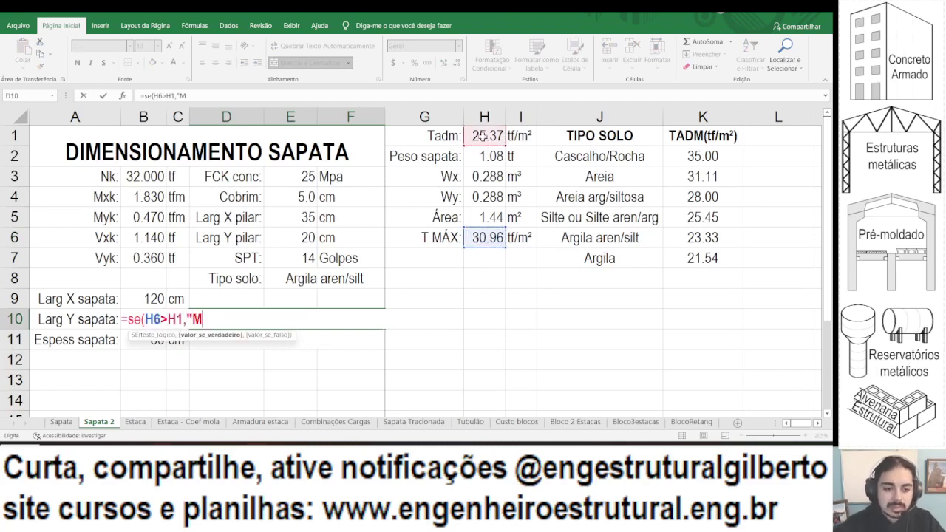
key(BackSpace)
text(CAR)
key(BackSpace)
key(BackSpace)
key(BackSpace)
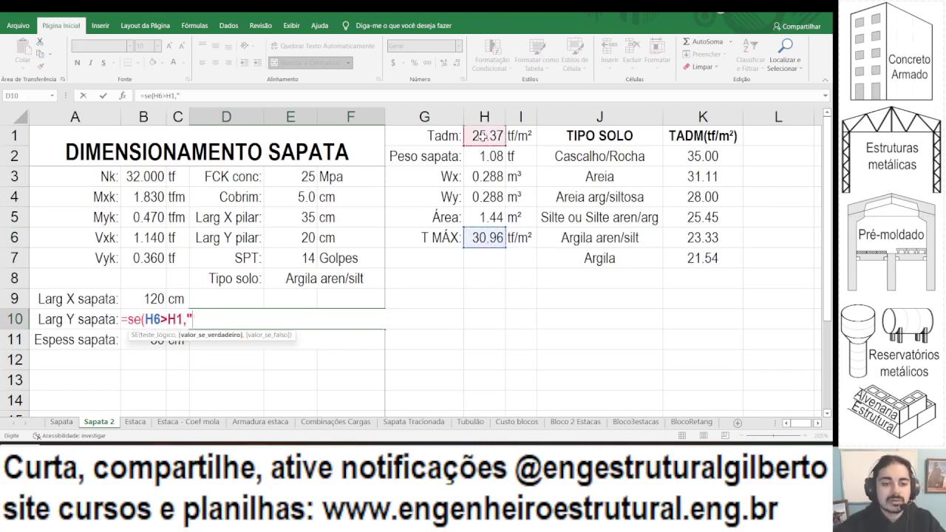
text(FALH)
key(BackSpace)
key(BackSpace)
key(BackSpace)
text(T)
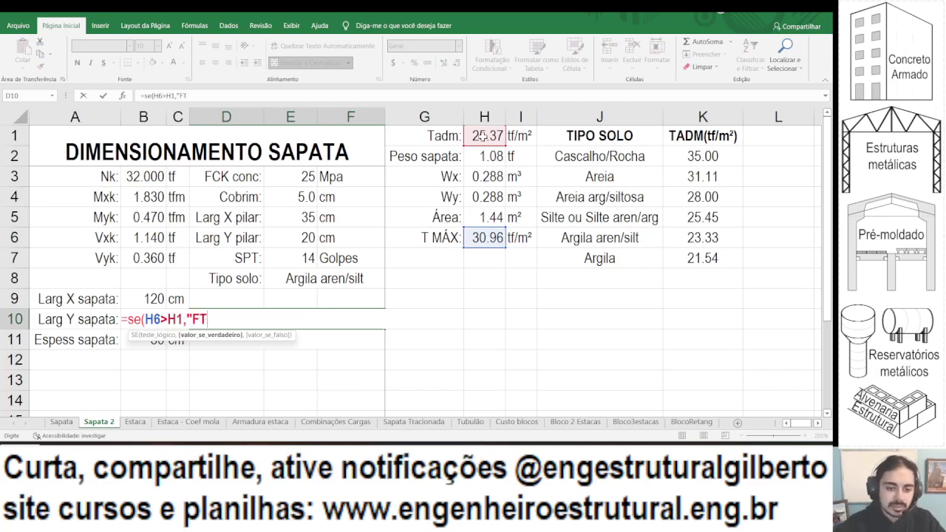
key(BackSpace)
key(BackSpace)
Finish the D10 formula with the warning text "TENSÃO EXCESSIVA, AUMENTAR SAPATA".
text(TENSÃO EXC)
text(ESSI)
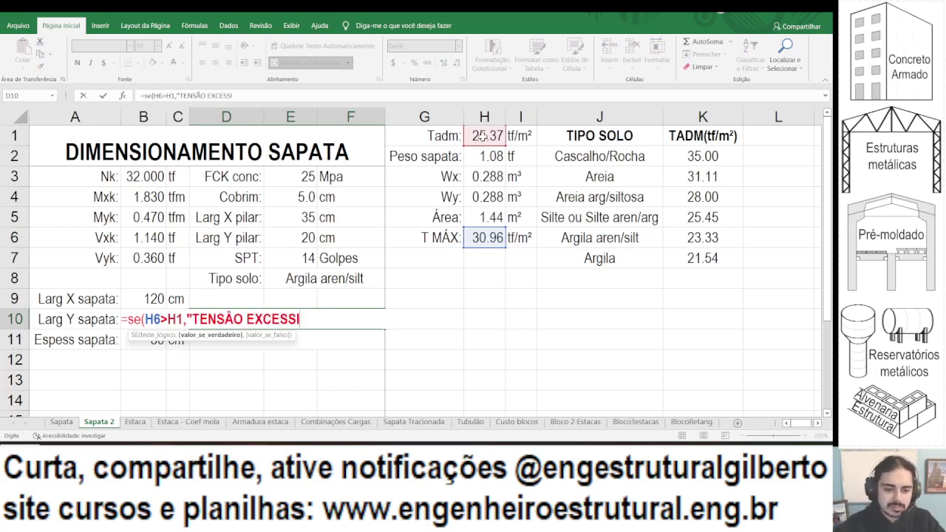
text(VA, AUMENTAR SAPAT)
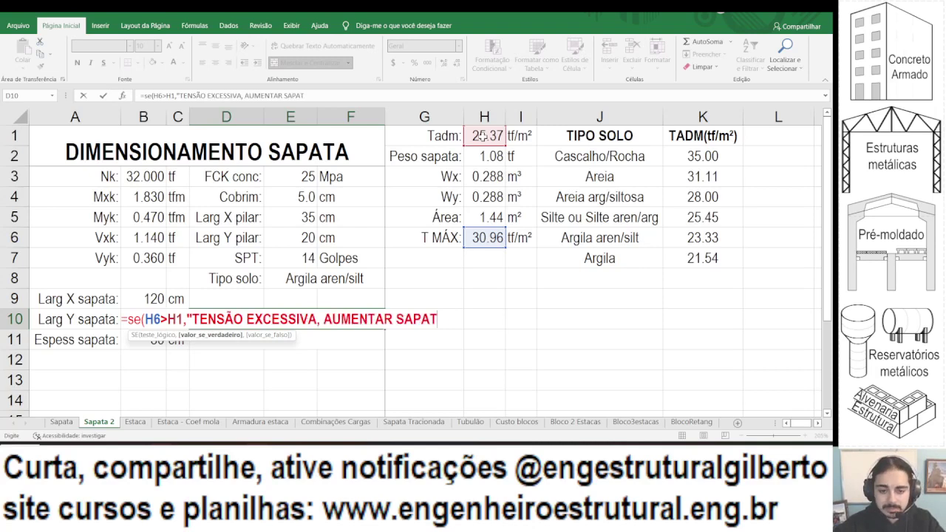
text(A"))
key(ctrl+Return)
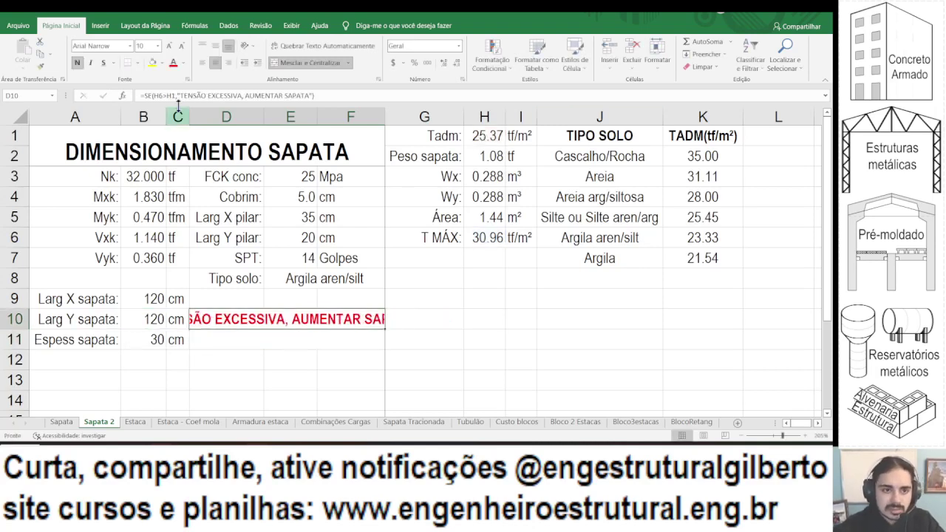
Rewrite the warning text in the D10 formula in sentence case as "Tensão excessiva, aumentar sapata".
double_click(204, 96)
click(206, 96)
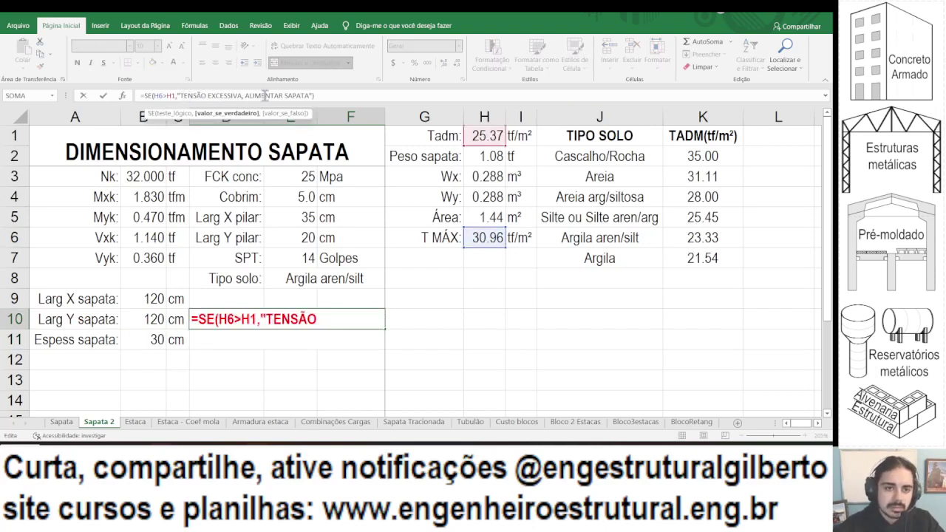
key(Return)
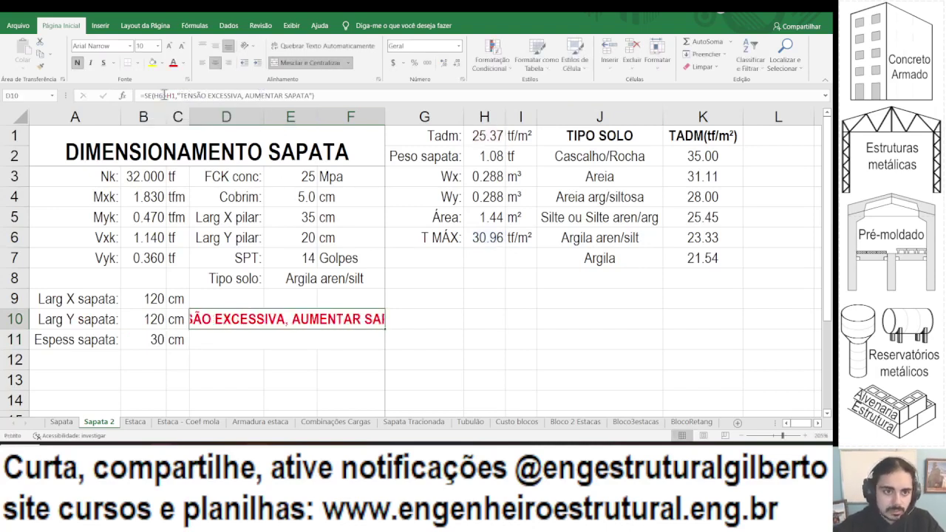
drag(186, 96, 333, 140)
text(TE)
key(BackSpace)
text(ensão e)
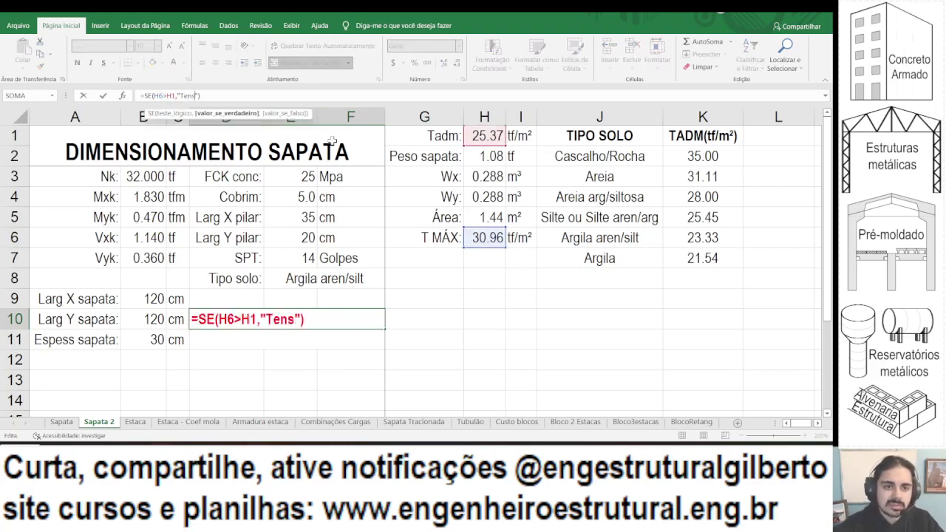
text(xcessiva, au)
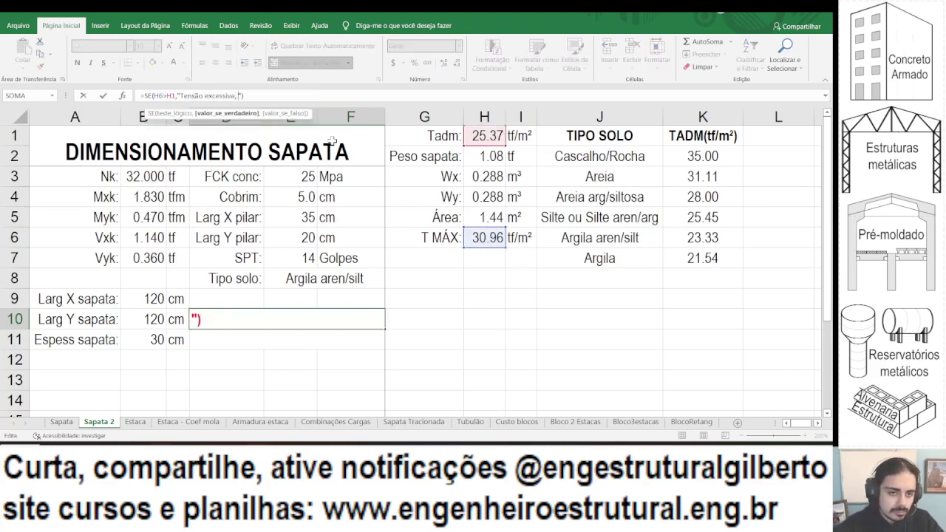
text(mentar sapata)
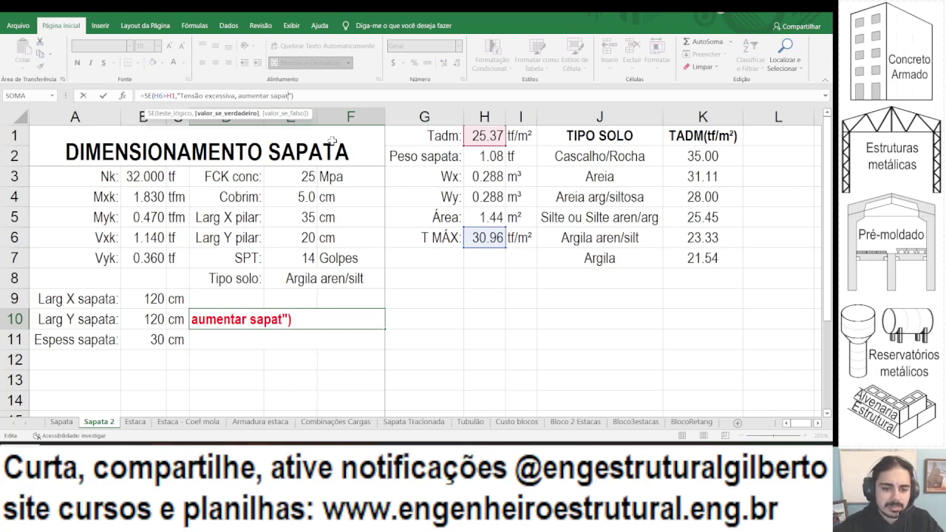
key(Return)
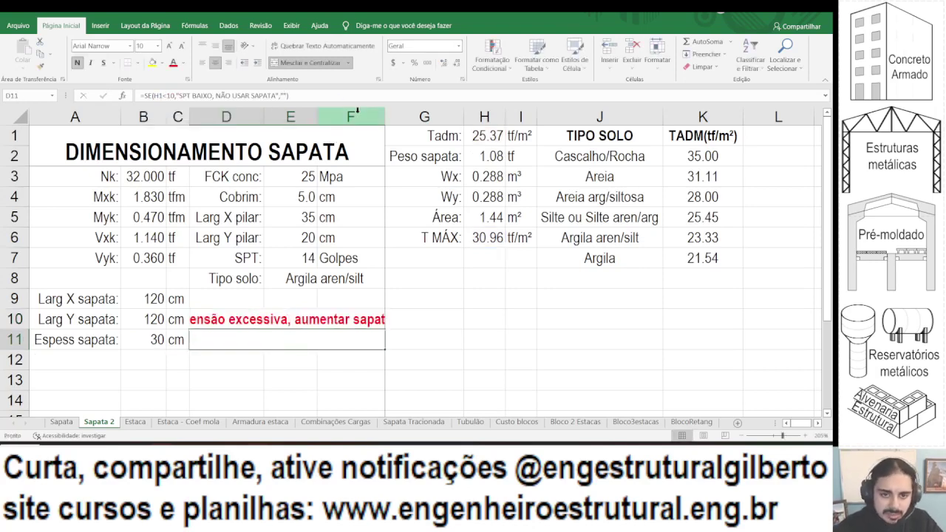
Try widening columns E and F to fit the warning text, and undo both width changes.
drag(318, 118, 328, 117)
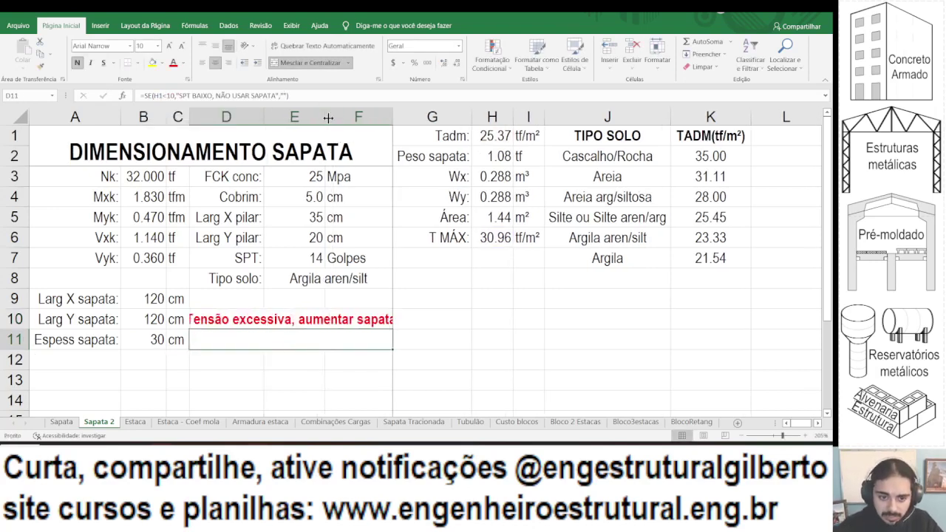
drag(393, 118, 403, 116)
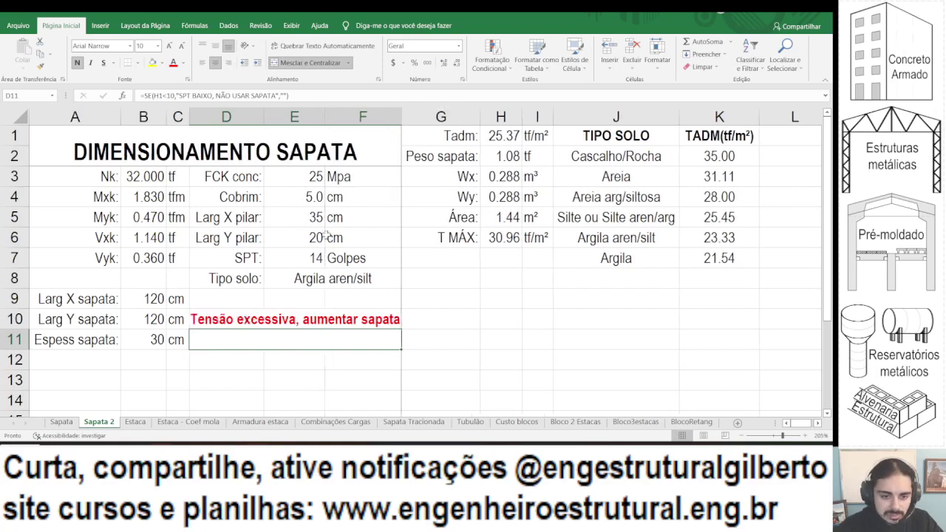
key(ctrl+z)
key(ctrl+z)
Reduce the font size of the warning in D10 so the text fits inside the merged cell.
click(296, 310)
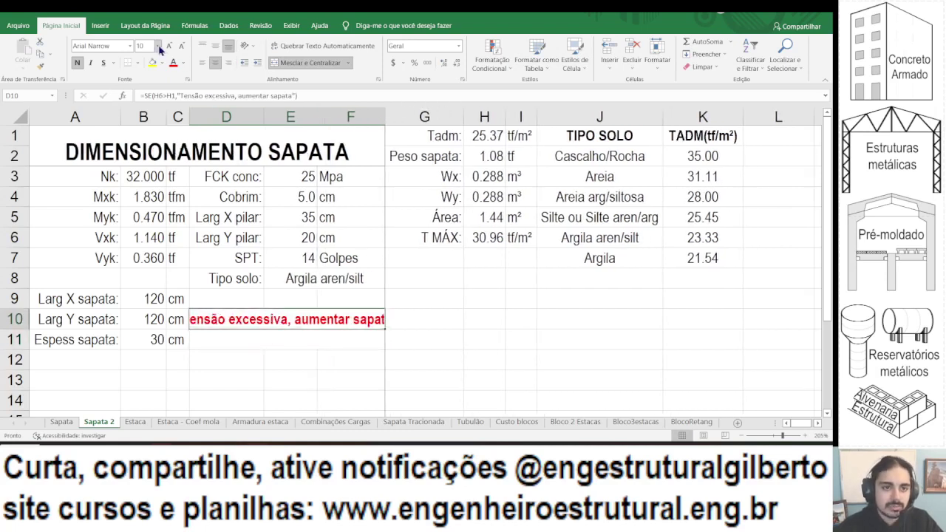
click(157, 46)
click(140, 58)
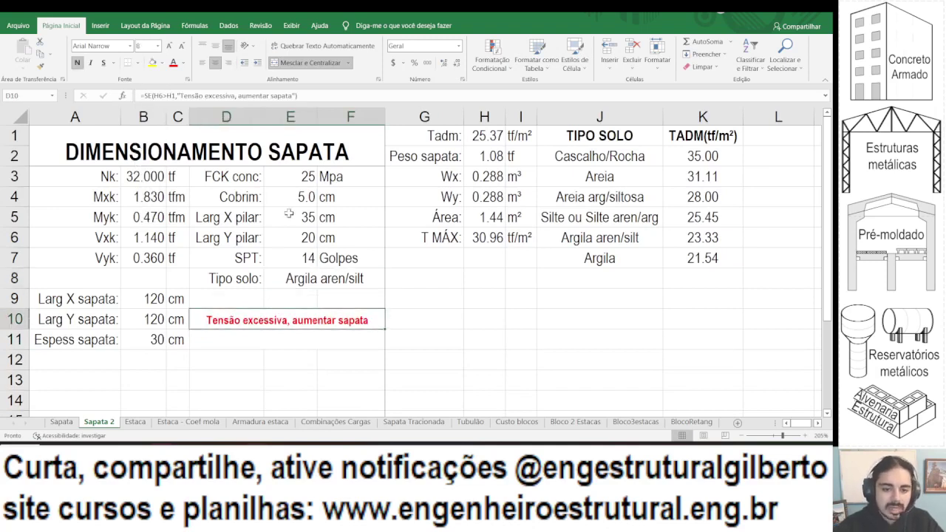
Set both Larg X sapata in B9 and Larg Y sapata in B10 to 125 cm.
click(138, 304)
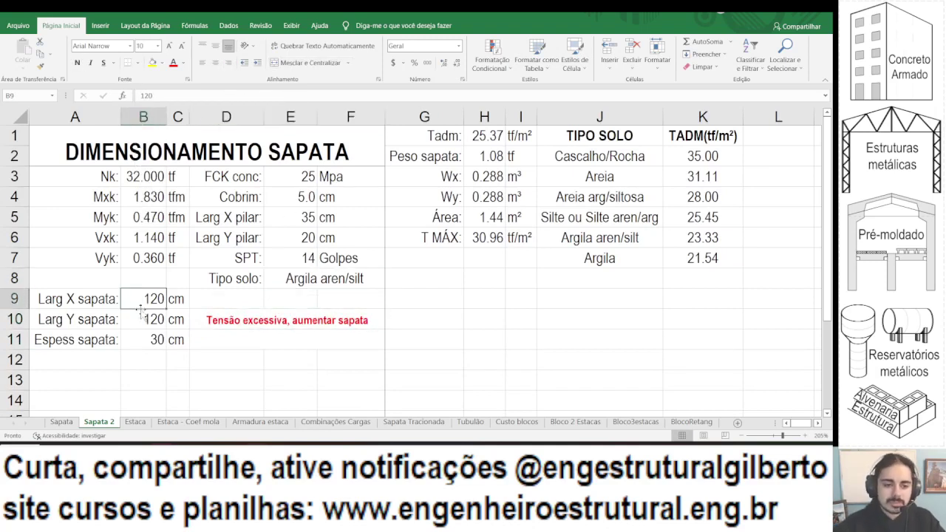
text(125)
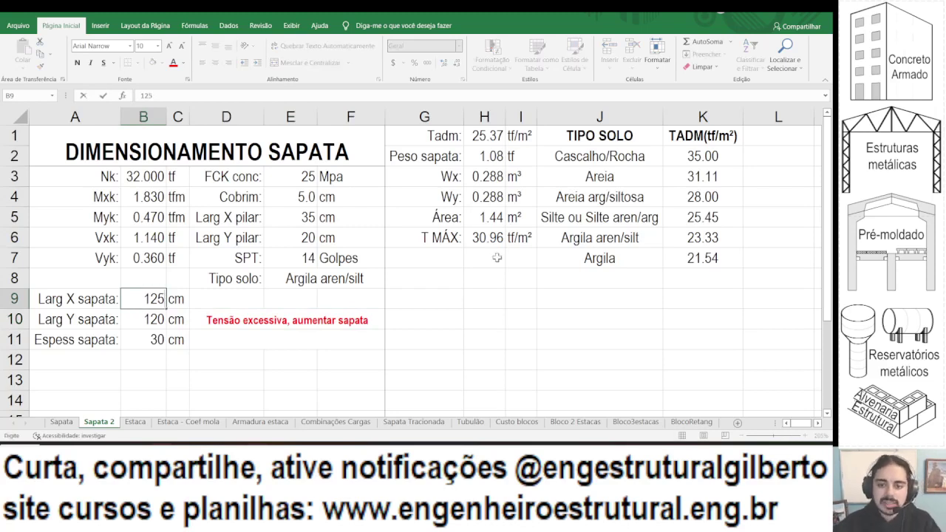
key(Return)
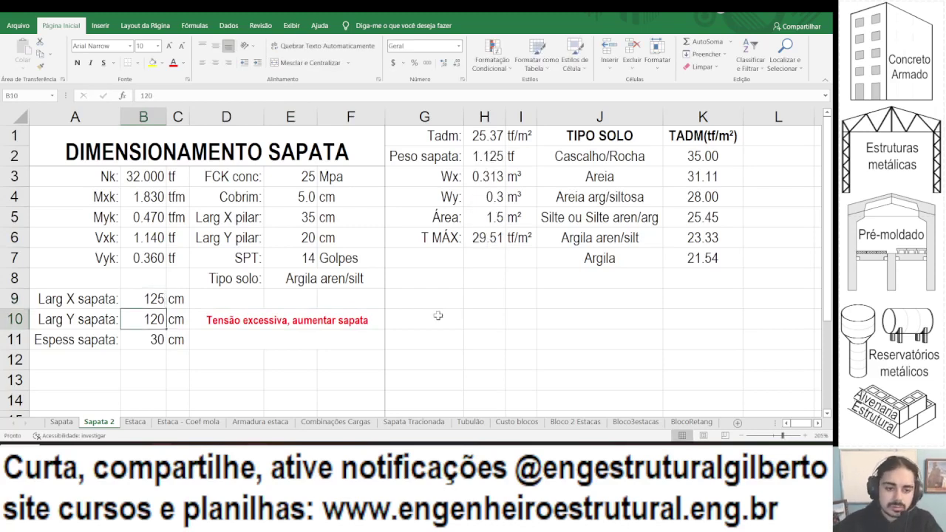
text(125)
key(Return)
key(Up)
key(Up)
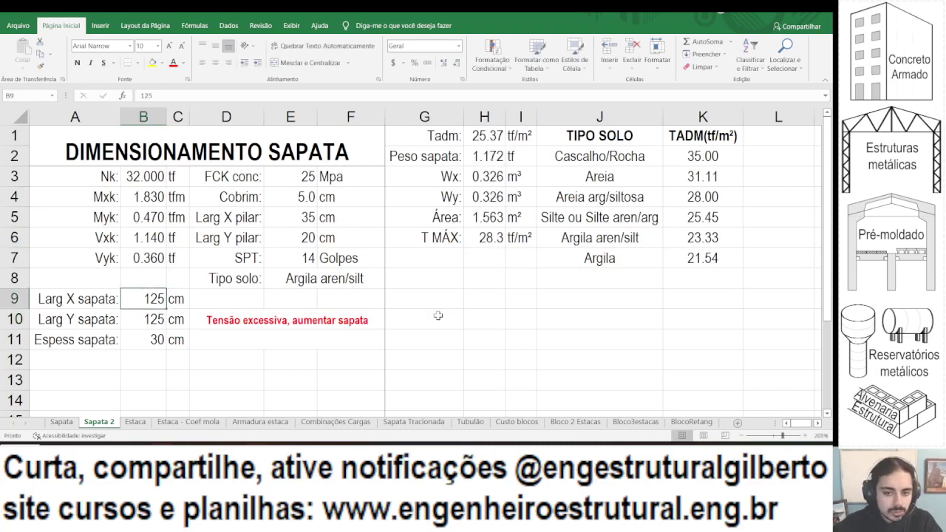
Increase the decimal places of T MÁX in H6 to three.
click(484, 237)
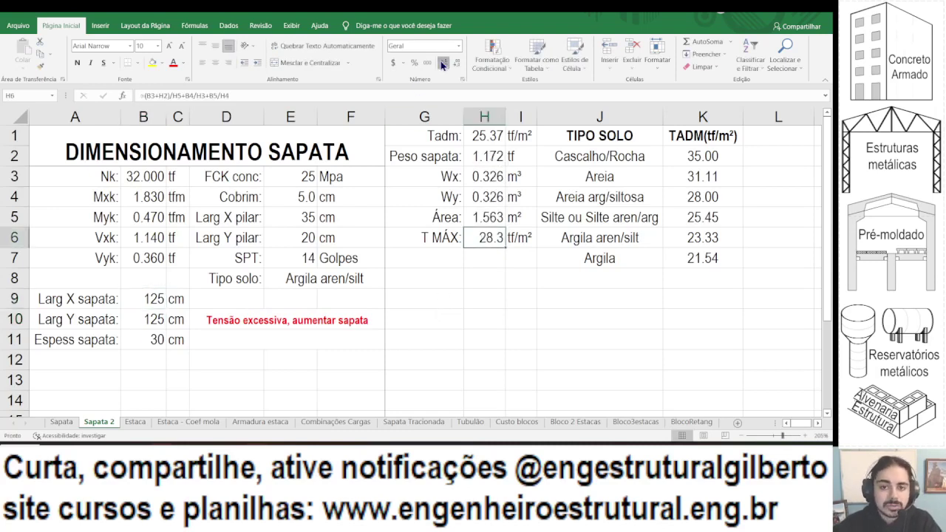
click(441, 62)
click(442, 63)
Reduce Wx and Wy in H3:H4 and the footing area in H5 to three decimal places.
drag(486, 184, 496, 195)
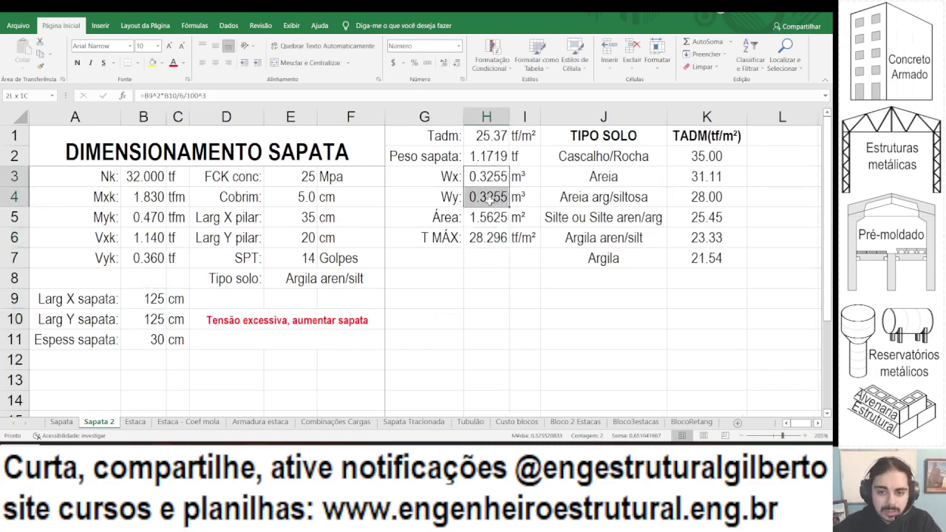
click(462, 63)
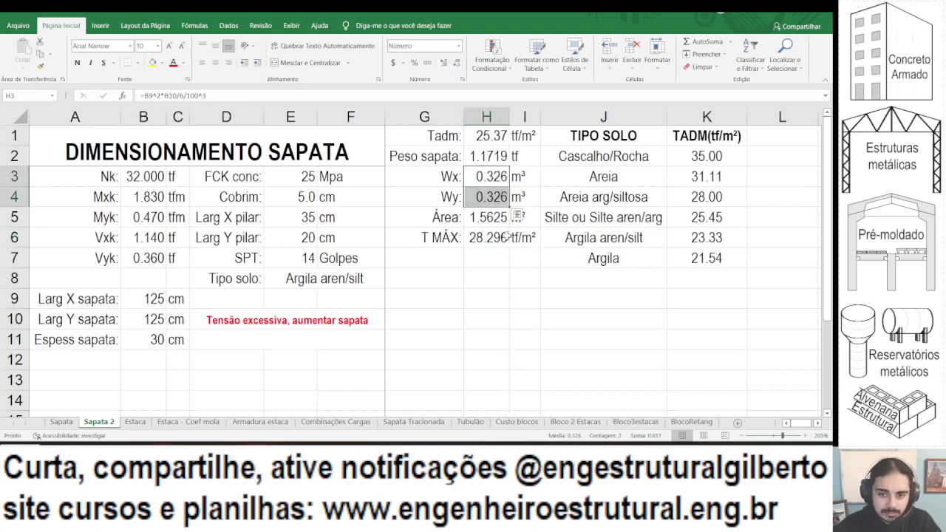
key(Down)
key(Down)
click(464, 64)
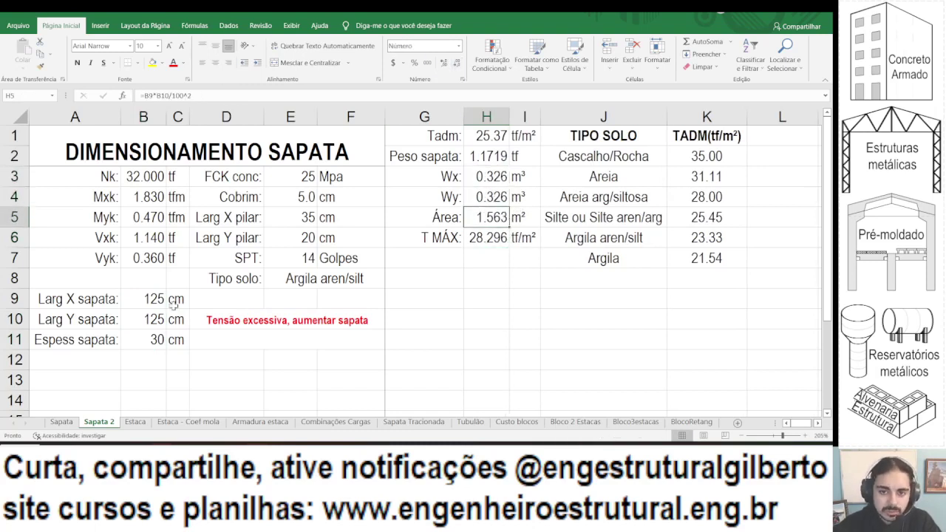
Set both Larg X sapata in B9 and Larg Y sapata in B10 to 130 cm.
click(141, 299)
text(130)
key(Return)
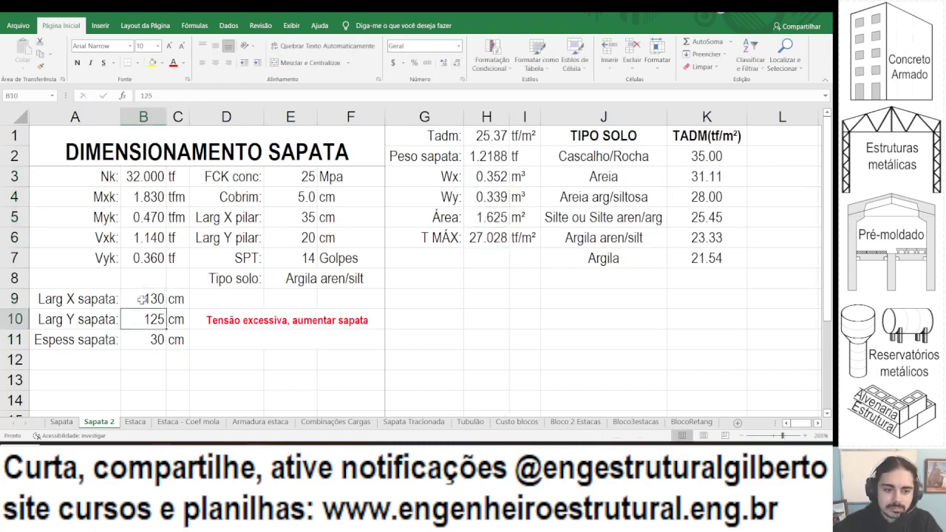
text(130)
key(Return)
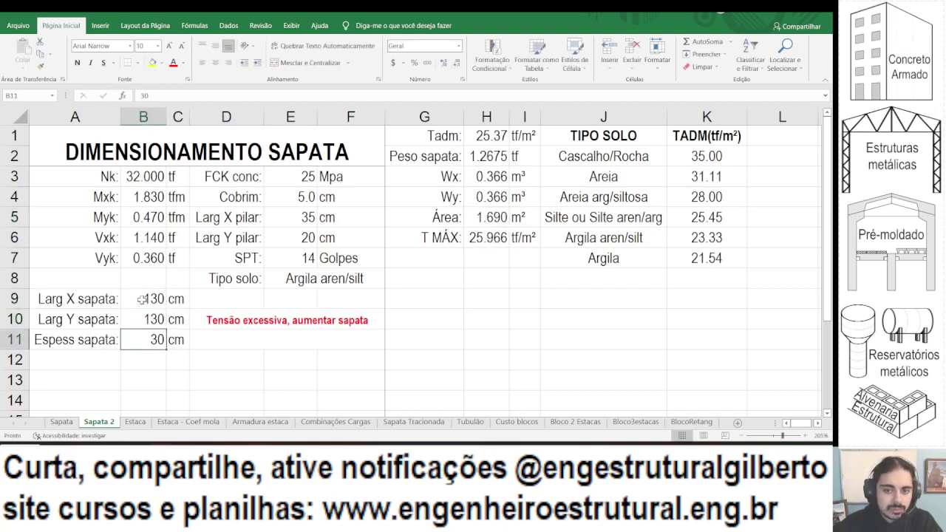
Set Larg X sapata in B9 to 135 cm.
key(Up)
key(Up)
text(135)
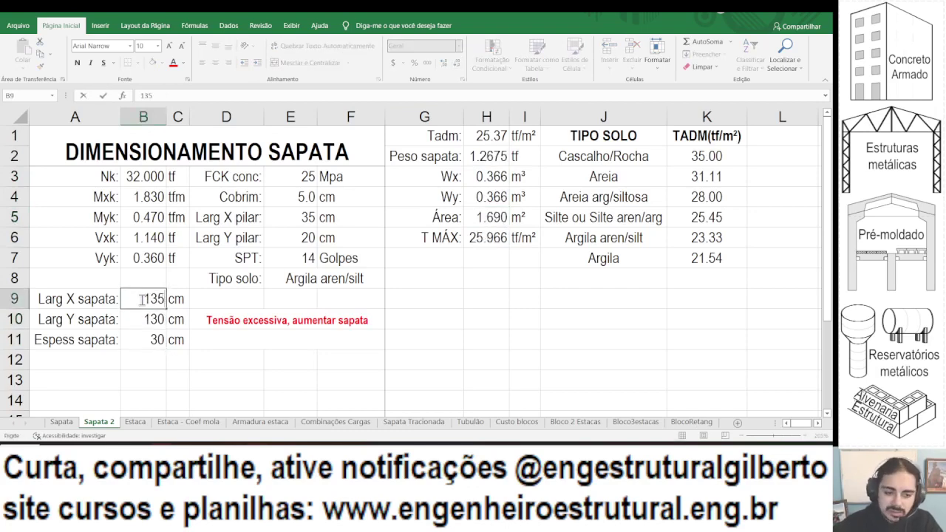
key(Return)
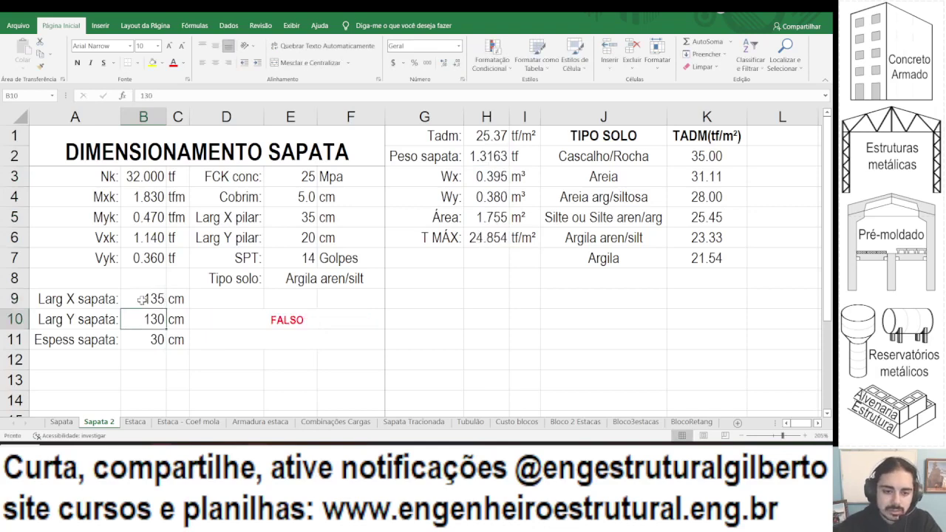
Add an empty text "" as the false result of the SE formula for the excessive-stress warning in D10.
click(328, 312)
click(311, 96)
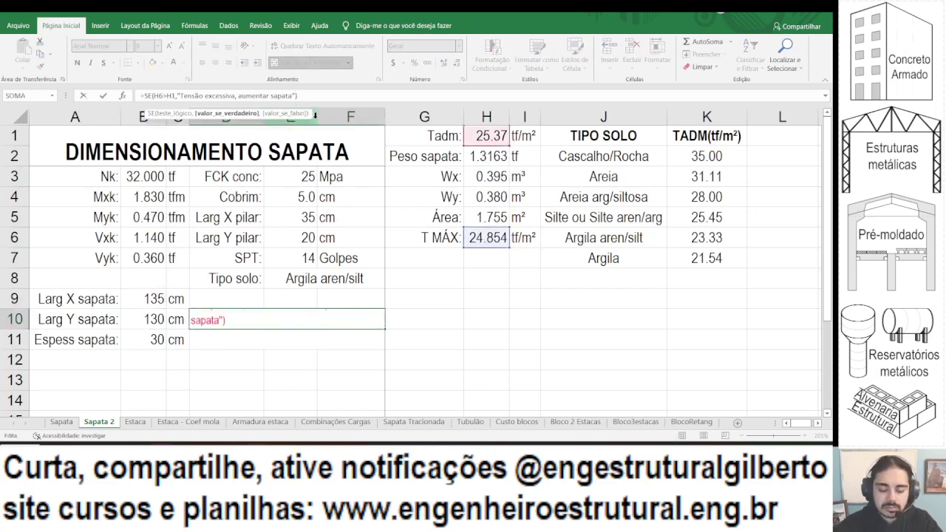
text(,"")
key(Return)
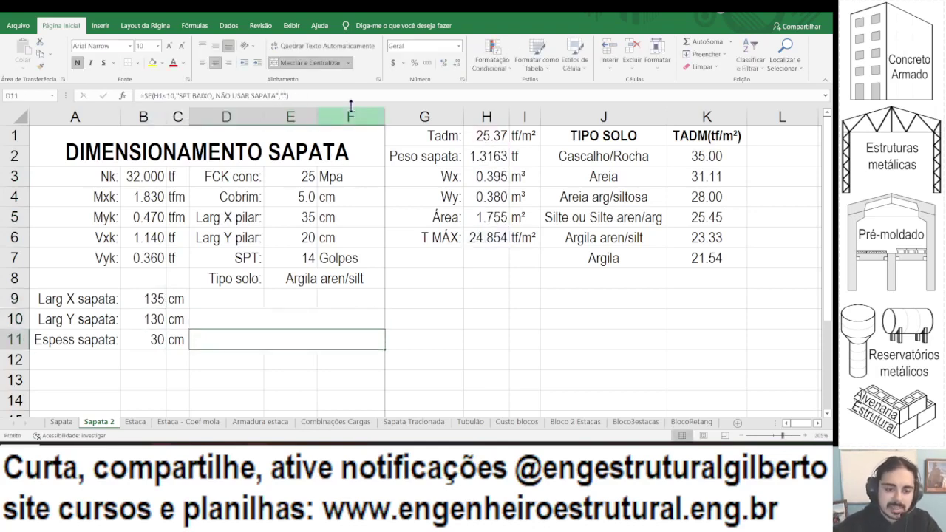
Set Larg Y sapata in B10 to 135 cm.
click(150, 322)
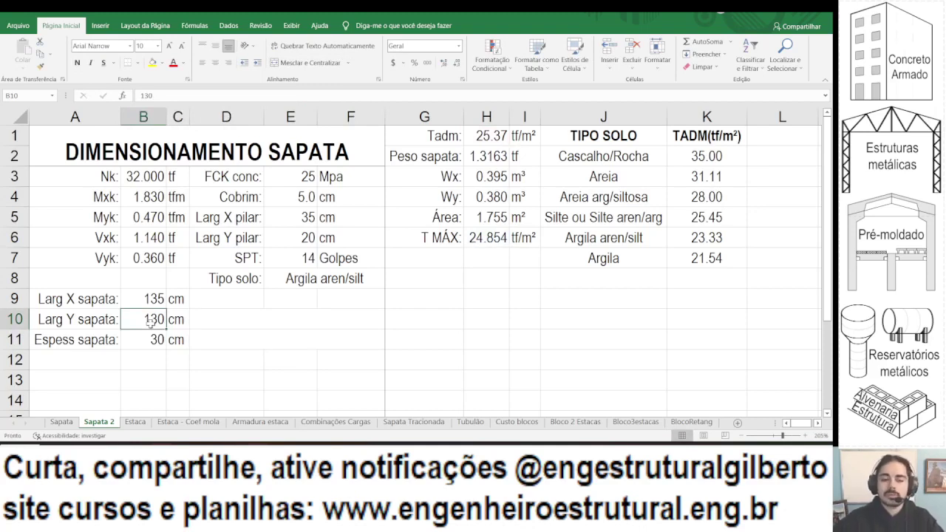
text(135)
key(ctrl+Return)
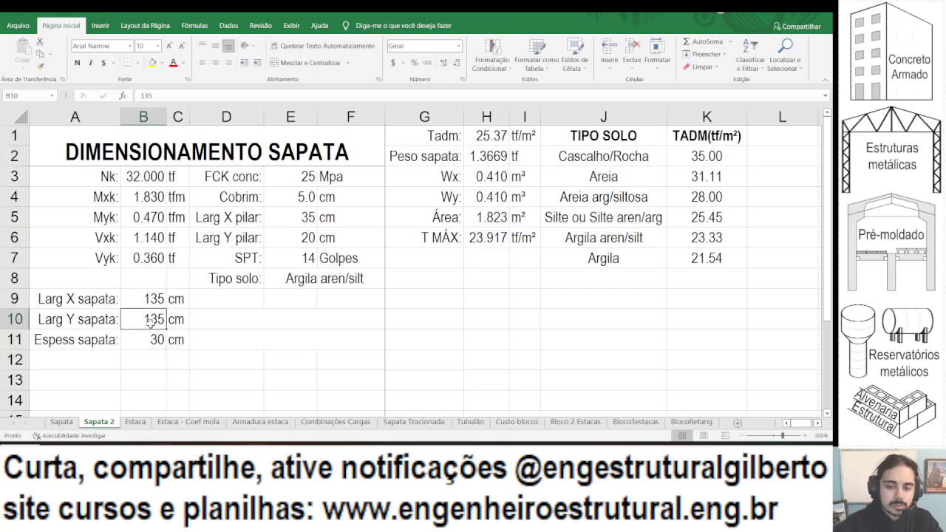
Reduce T MÁX in H6 to two decimal places.
click(472, 237)
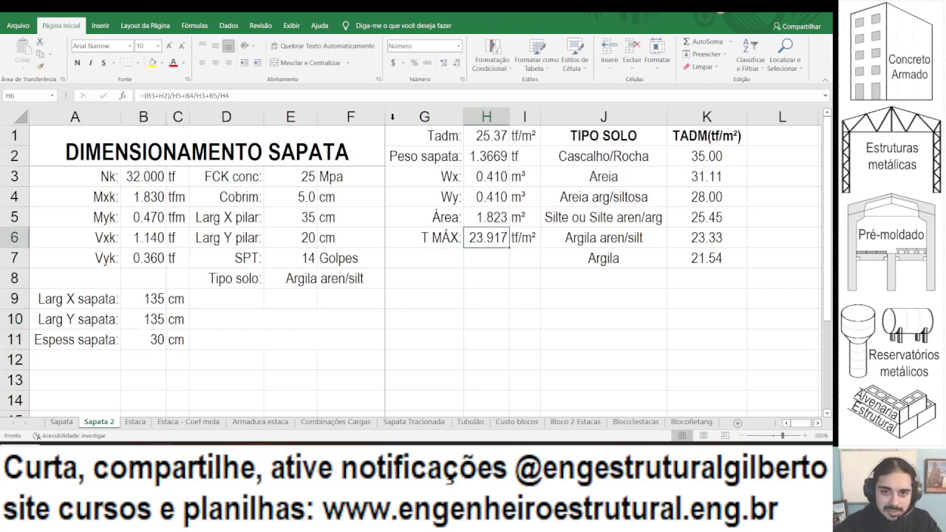
click(458, 64)
click(429, 258)
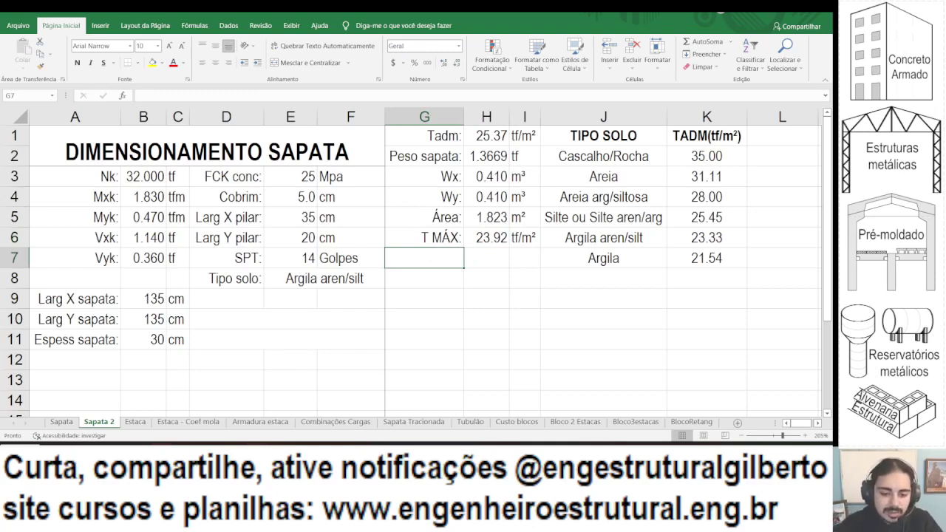
Close aulas-Modelo.pdf and open the ABNT NBR 6118:2014 PDF from the Pdfs > Normas folder in Meu Drive.
mouse_move(303, 442)
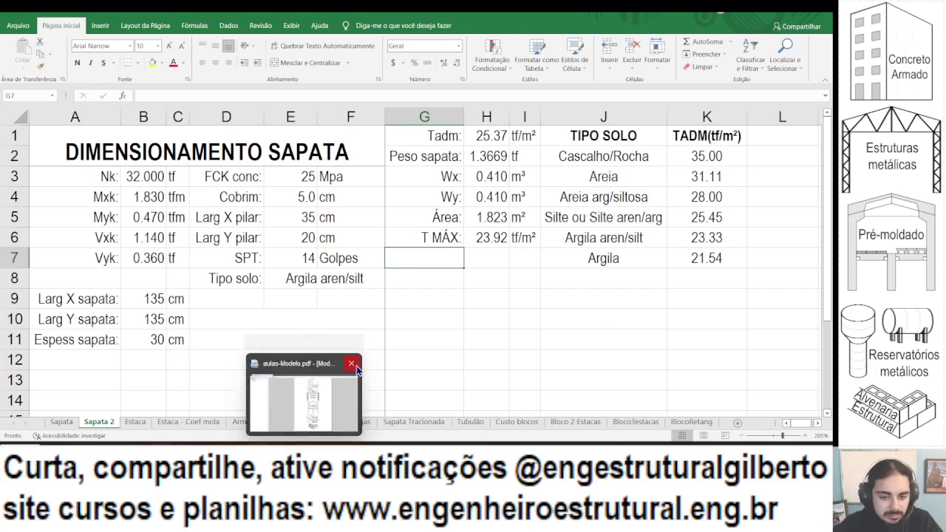
click(352, 363)
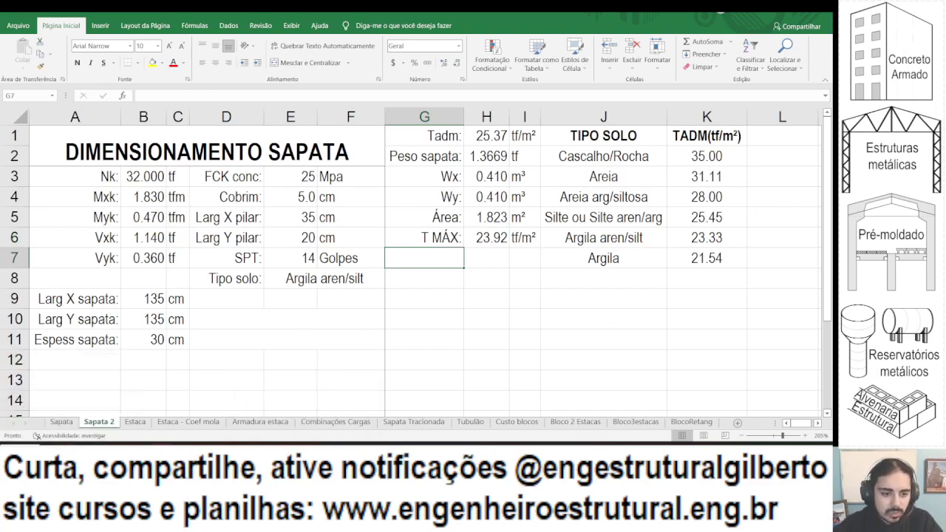
click(67, 377)
click(49, 169)
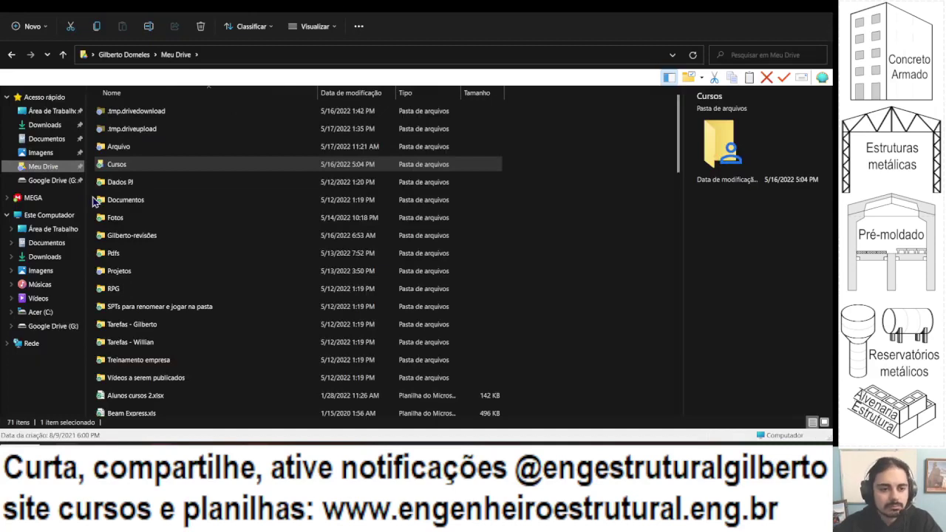
double_click(125, 254)
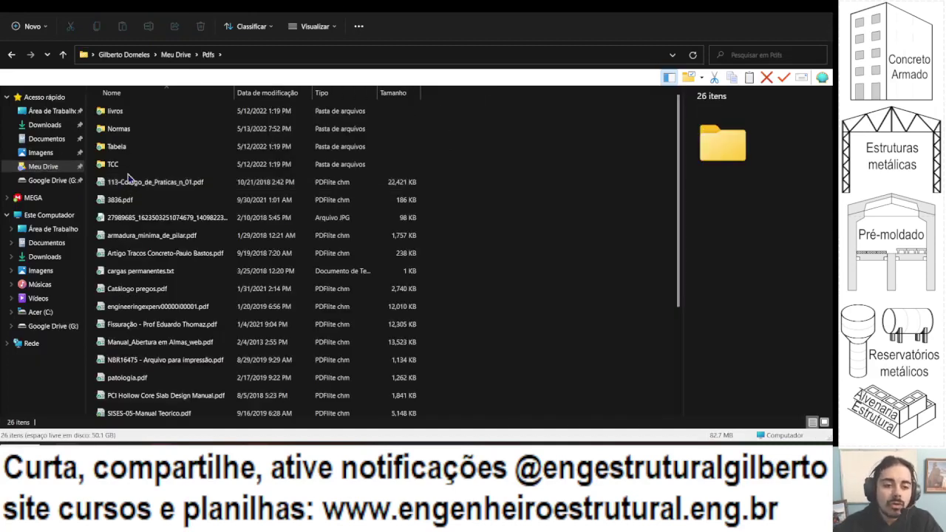
double_click(126, 129)
double_click(126, 217)
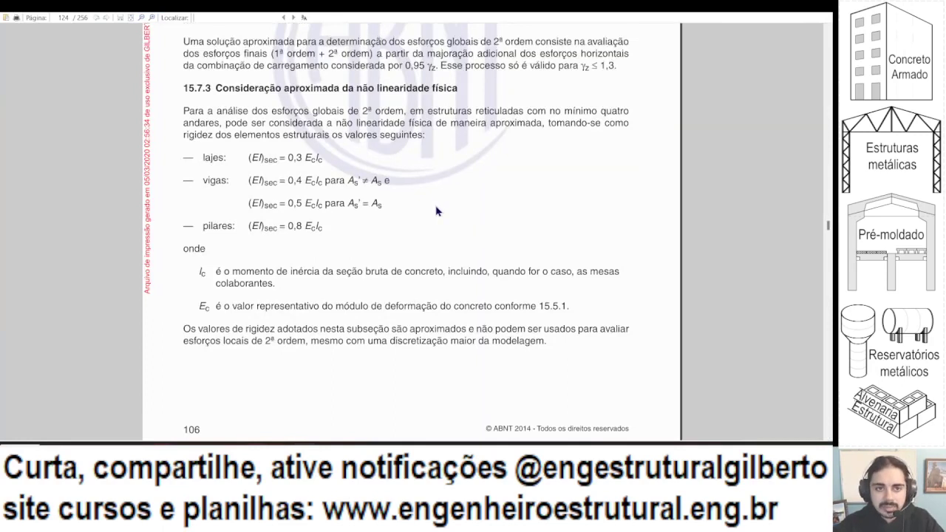
Search the standard for "sapata rígi" and examine the rigid footing height expression and its variables in section 22.6.1.
text(sapata rígi)
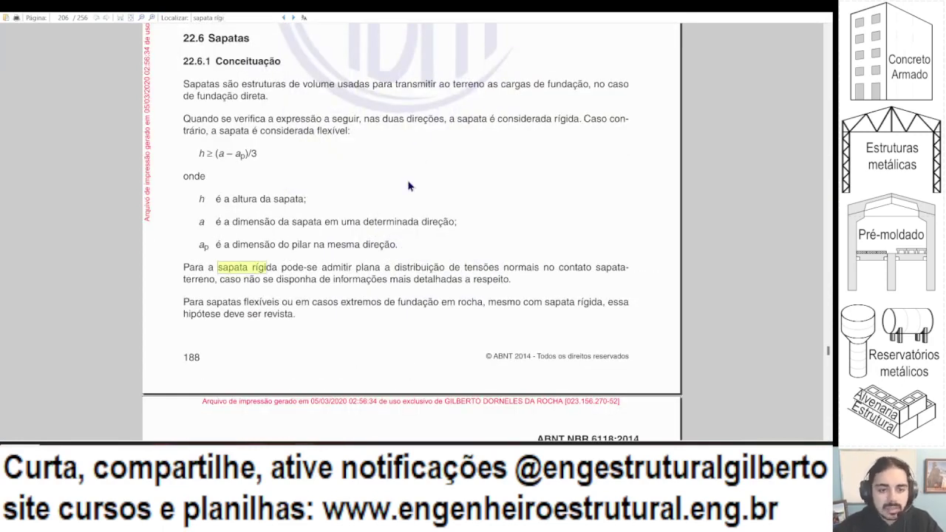
scroll(137, 138, up, 3)
scroll(311, 210, down, 3)
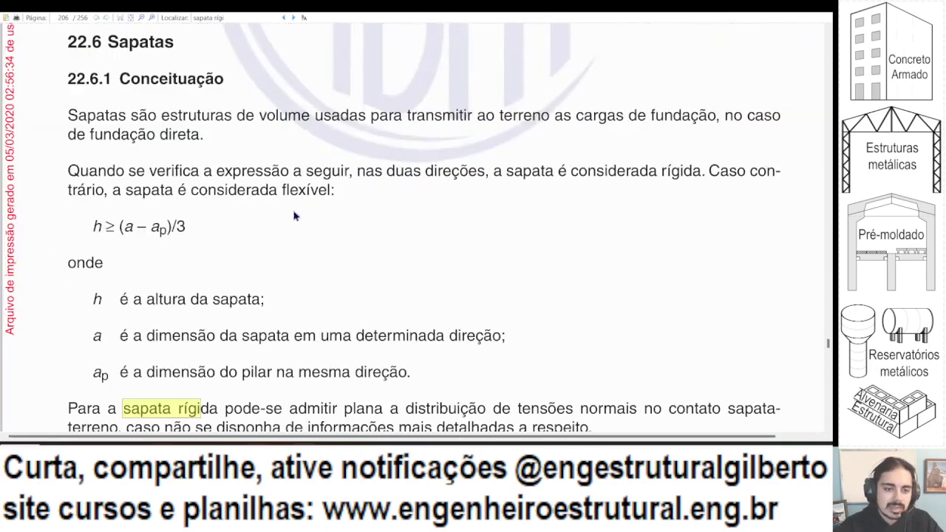
drag(92, 225, 168, 226)
click(178, 227)
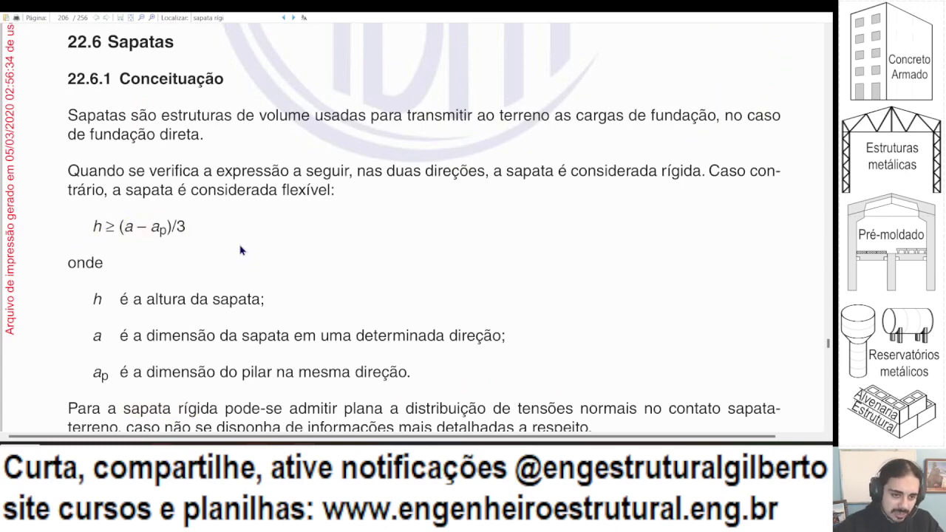
scroll(185, 197, down, 2)
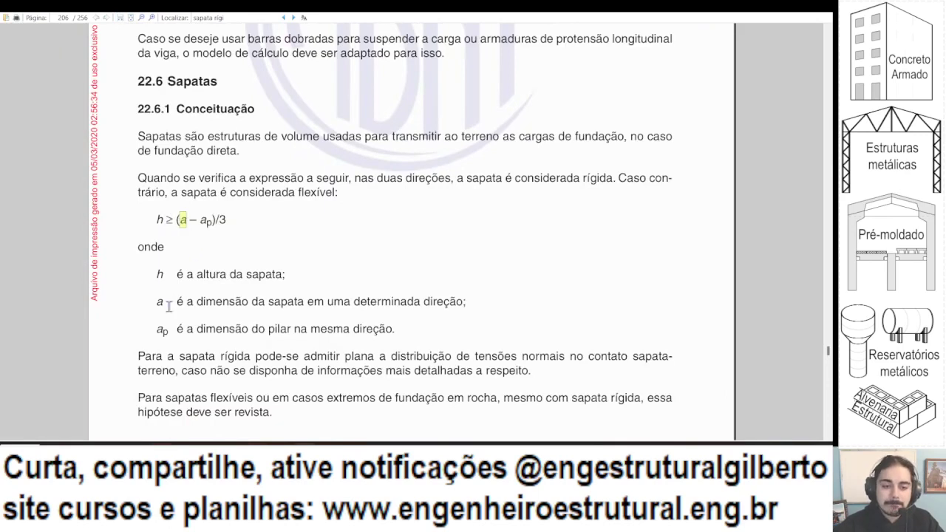
click(377, 259)
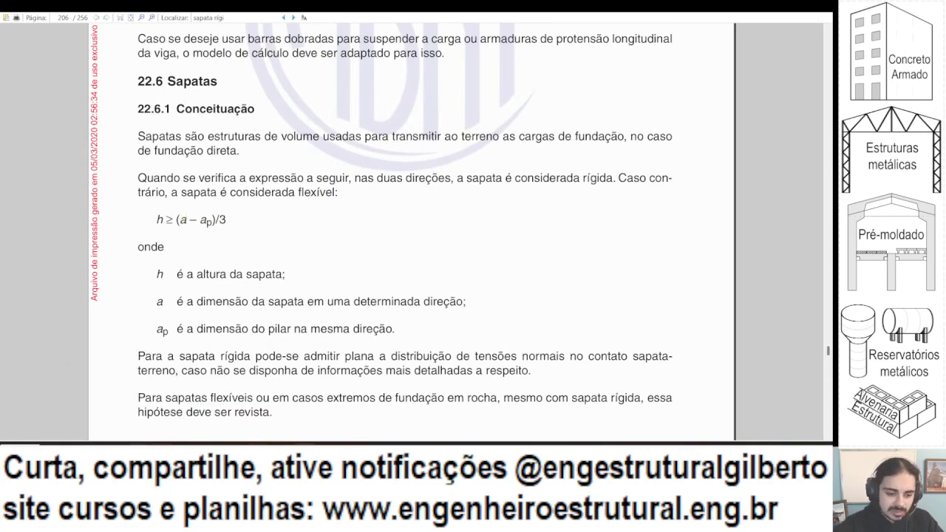
Switch to Paint and select the entire canvas with the old diagrams.
click(137, 448)
key(ctrl+a)
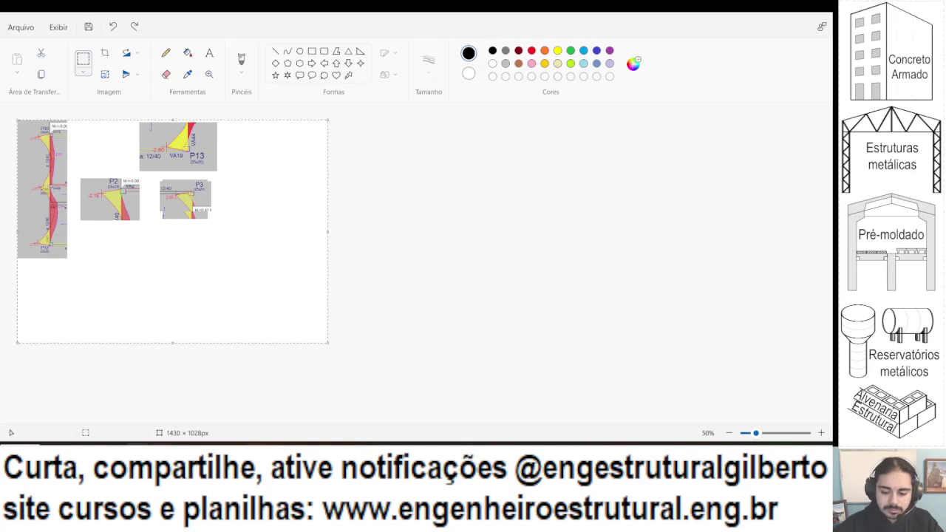
Clear the canvas and brush a black column-on-footing sketch, with red marks at the column face and the footing's outer edge.
key(Delete)
scroll(100, 258, up, 3)
click(241, 59)
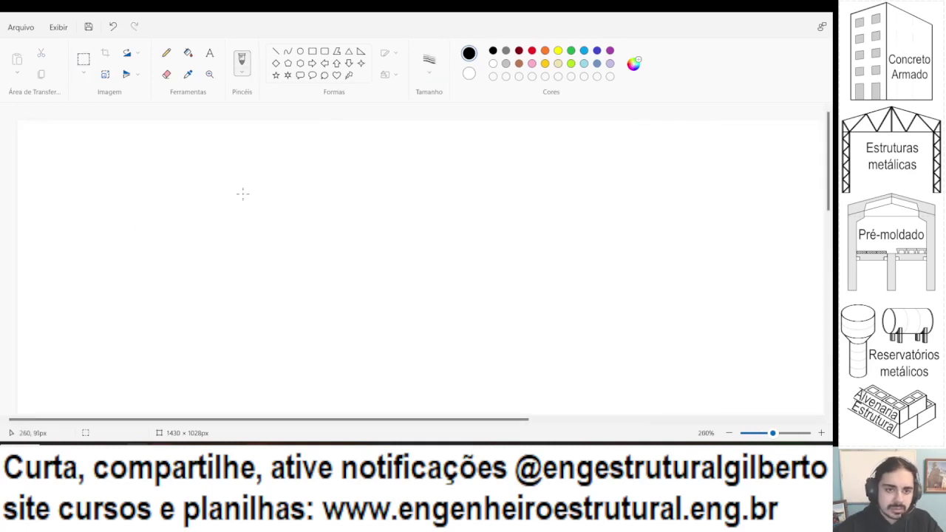
mouse_move(239, 150)
mouse_down()
mouse_move(239, 207)
mouse_move(187, 208)
mouse_move(191, 253)
mouse_move(319, 254)
mouse_move(323, 216)
mouse_move(292, 212)
mouse_move(269, 185)
mouse_move(269, 150)
mouse_up()
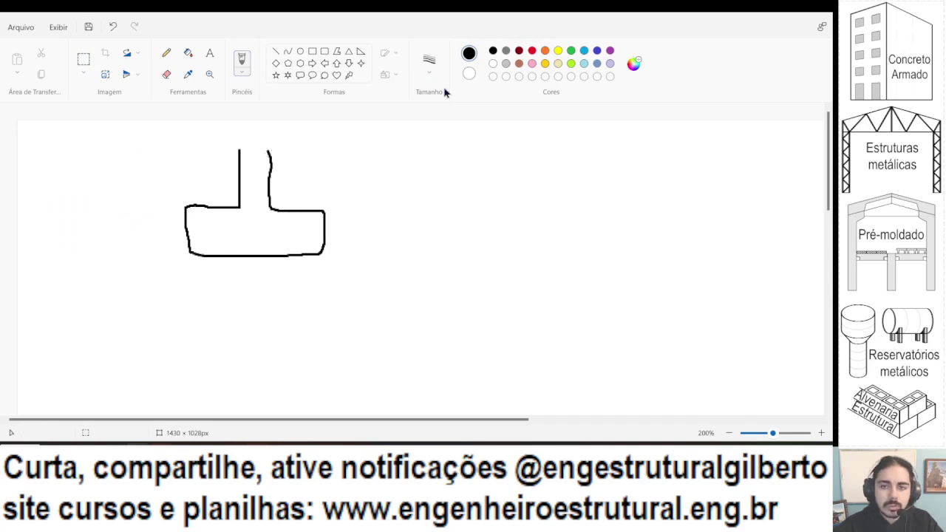
click(533, 50)
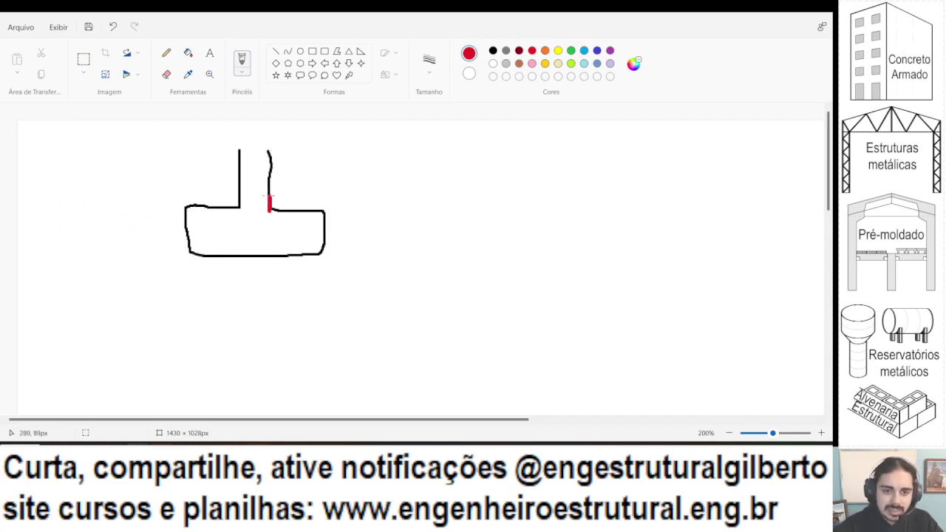
drag(323, 204, 323, 213)
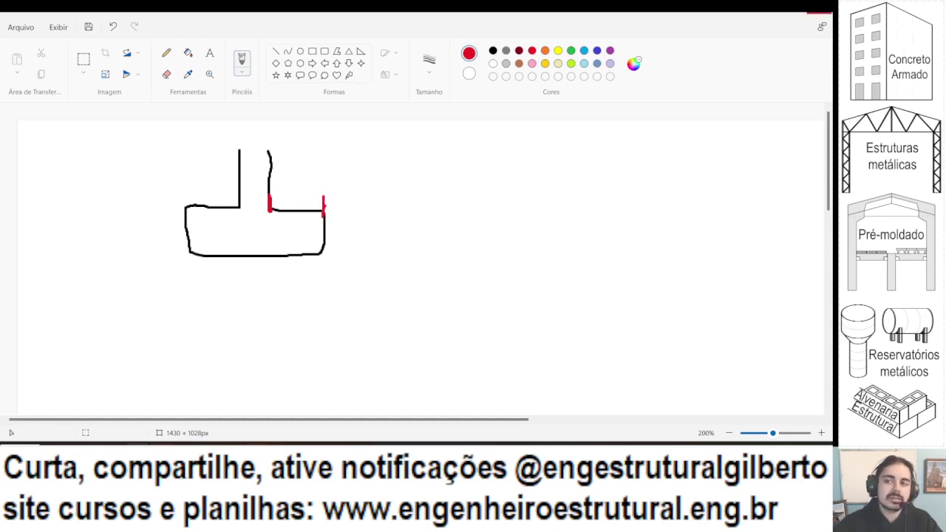
Close the drawing without saving, minimize the PDF standard, and switch to the Fundação.xlsx workbook in Excel.
key(alt+F4)
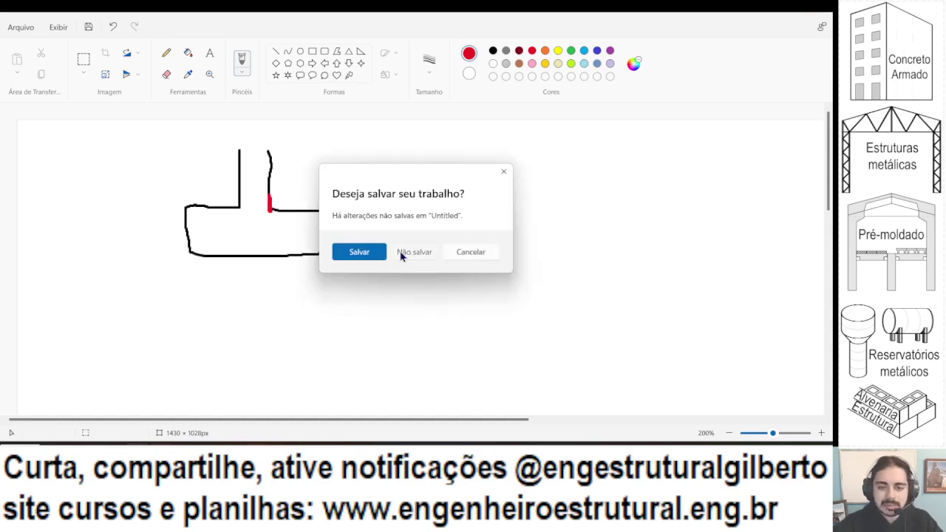
click(414, 252)
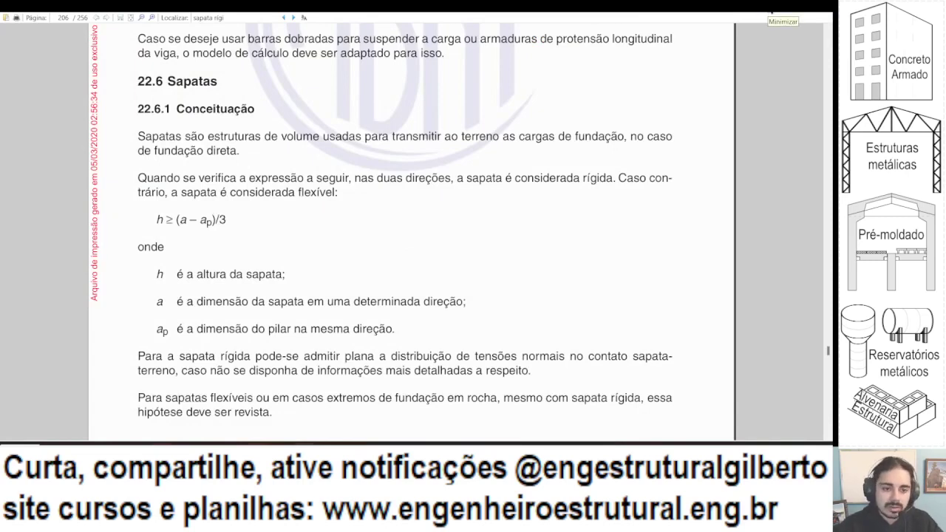
click(769, 16)
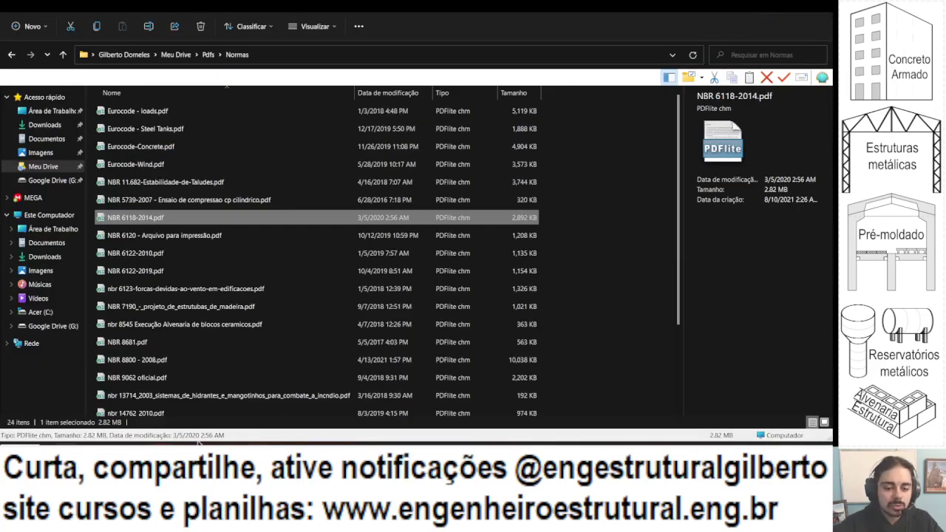
mouse_move(257, 451)
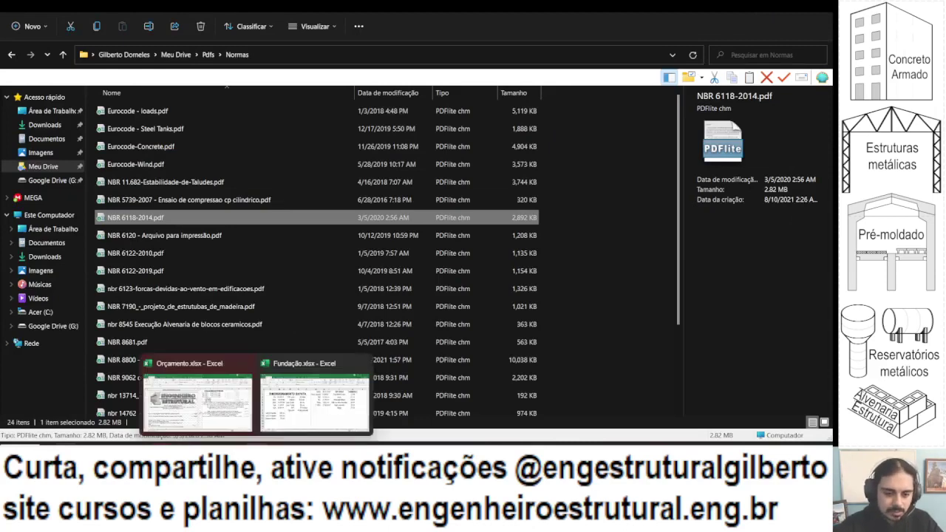
click(295, 423)
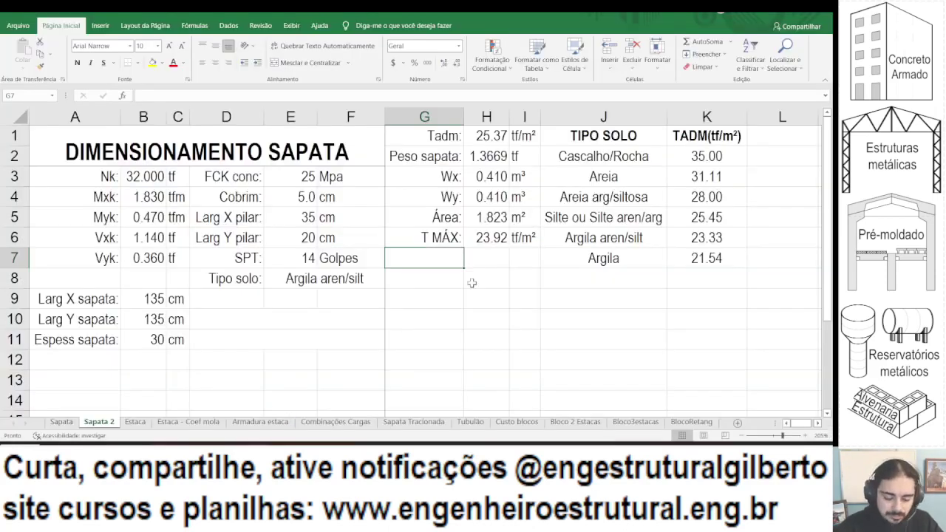
Label cell G7 "Flexib(X):" and align the label to the right.
text(Flex)
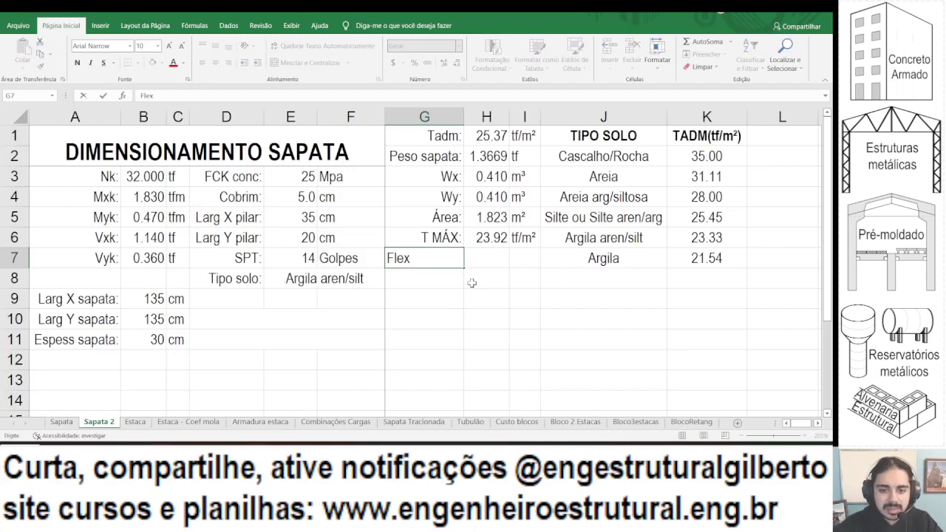
text((X))
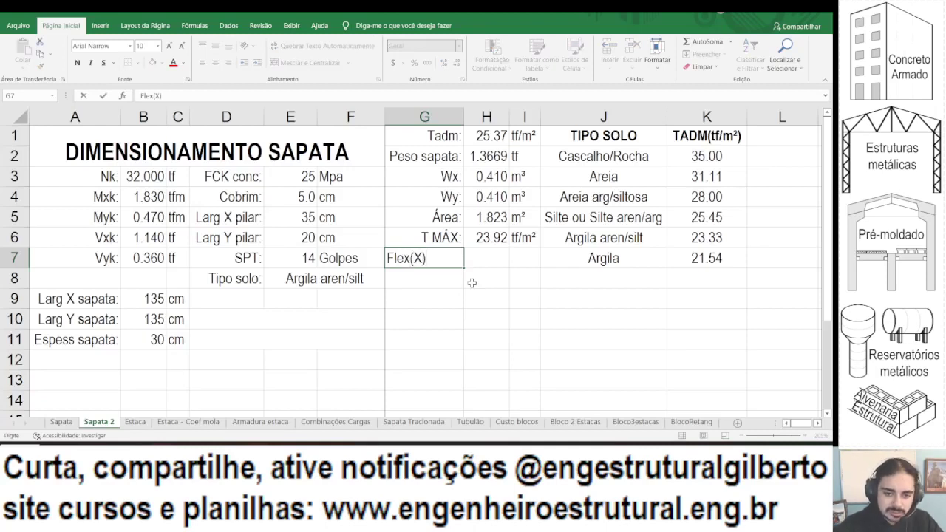
text(:)
key(ctrl+Return)
click(228, 64)
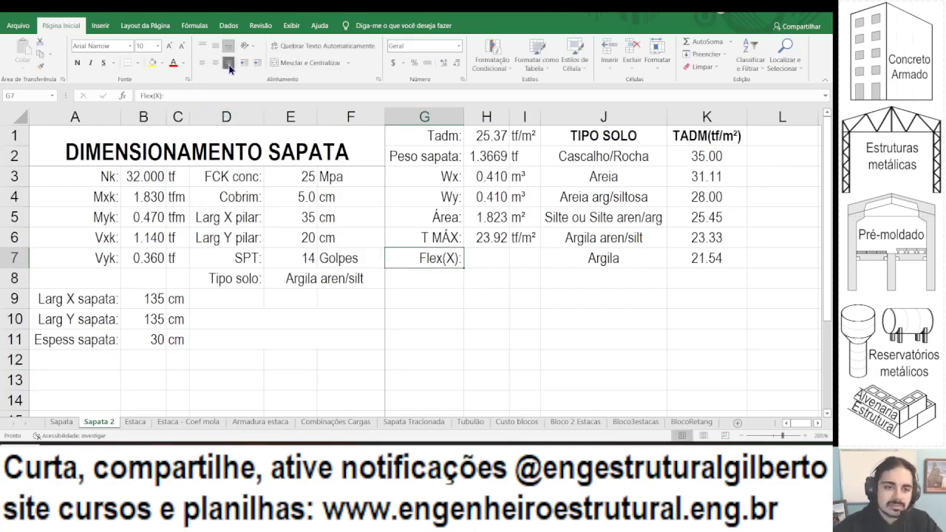
click(151, 96)
text(ib)
key(Return)
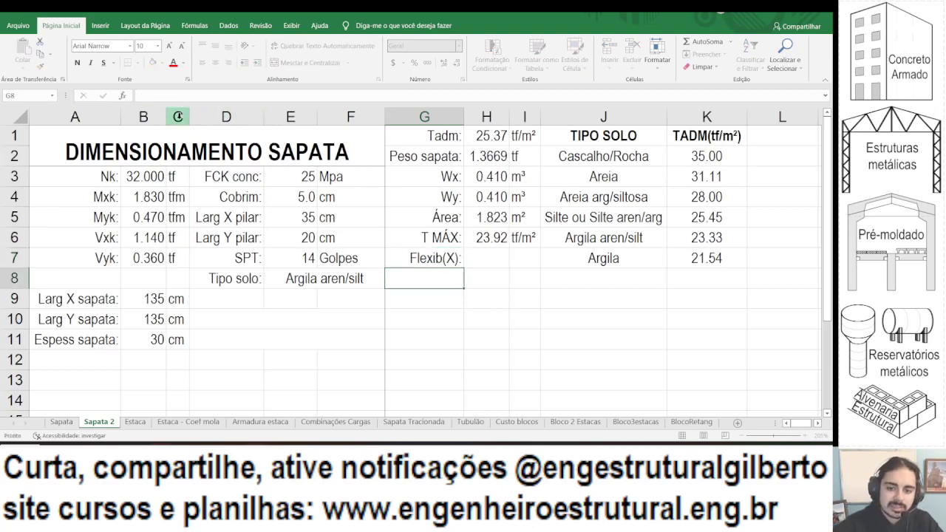
Calculate the footing's X flexibility in H7 with the formula =(B9-E5)/B11.
key(Up)
key(Right)
text(=)
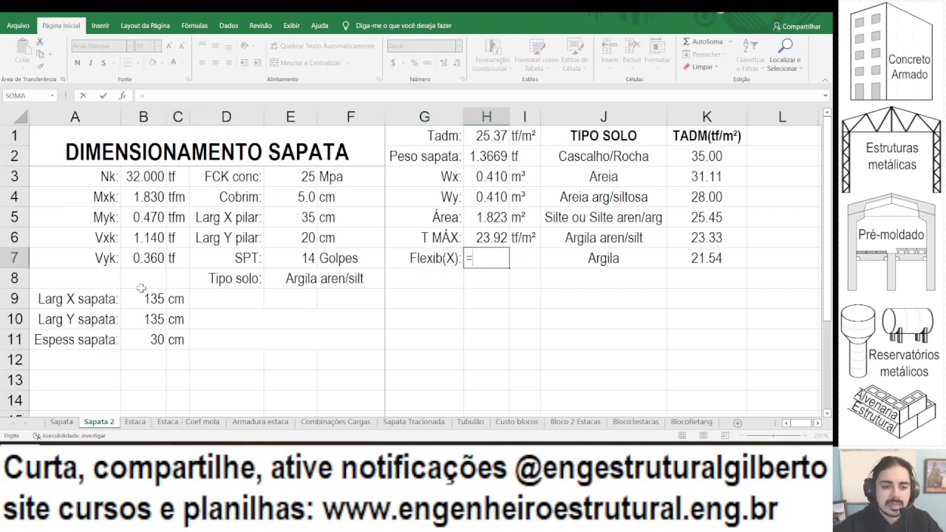
text(()
click(150, 299)
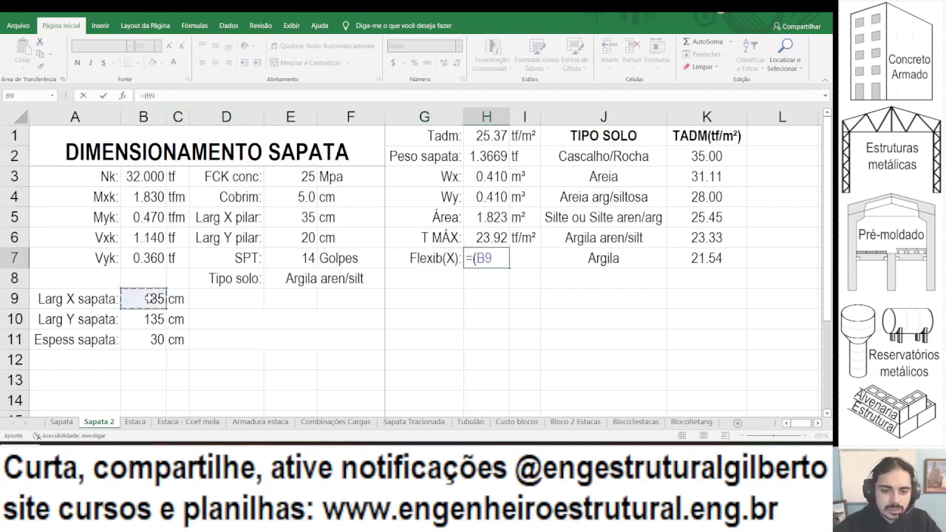
text(-)
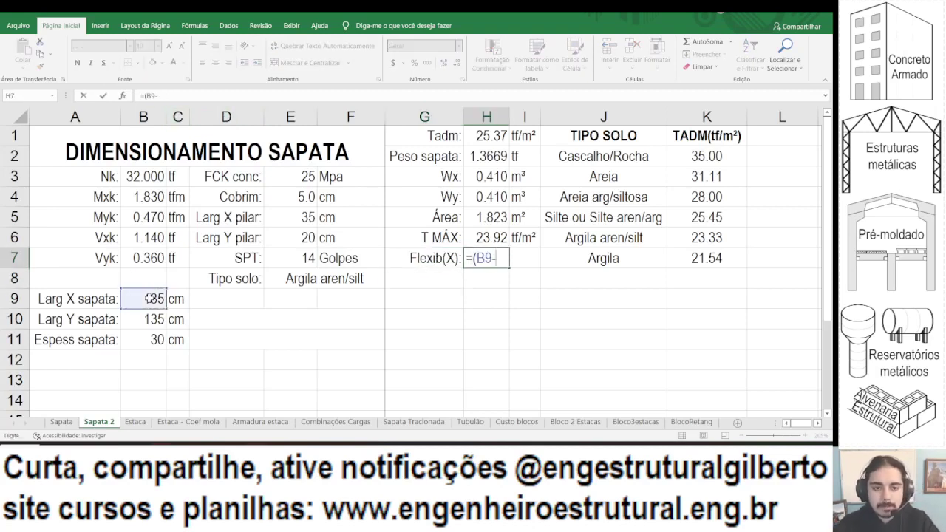
click(297, 216)
text())
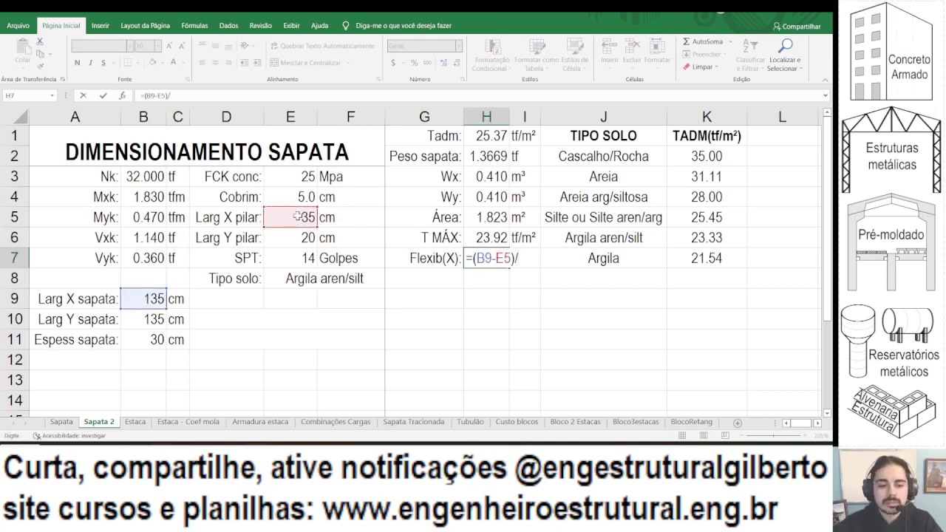
text(/)
click(151, 339)
key(Return)
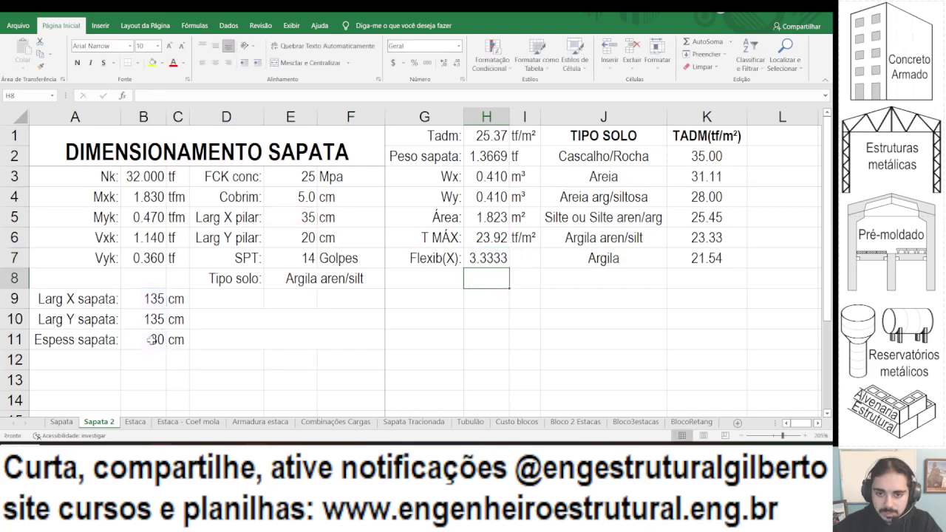
Format the Flexib(X) value in H7 to show two decimal places.
key(Up)
click(445, 64)
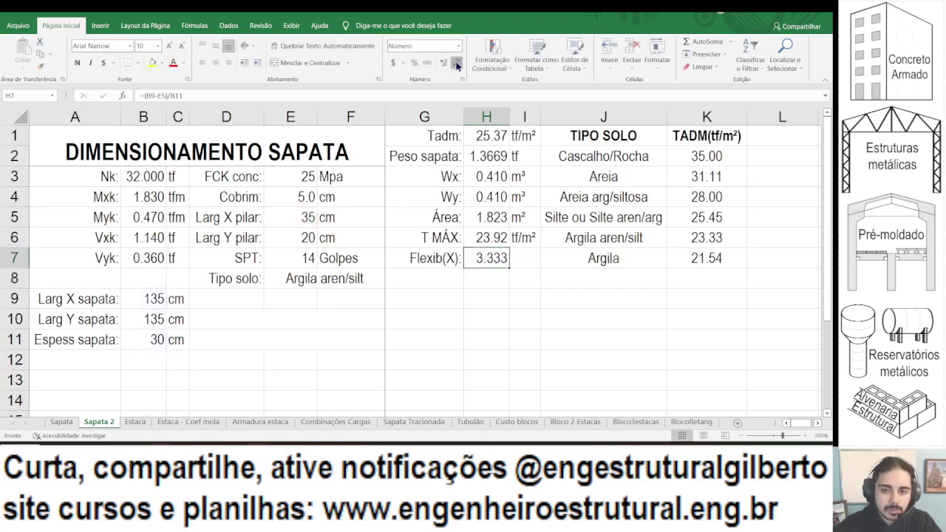
click(445, 65)
click(444, 65)
key(ctrl+z)
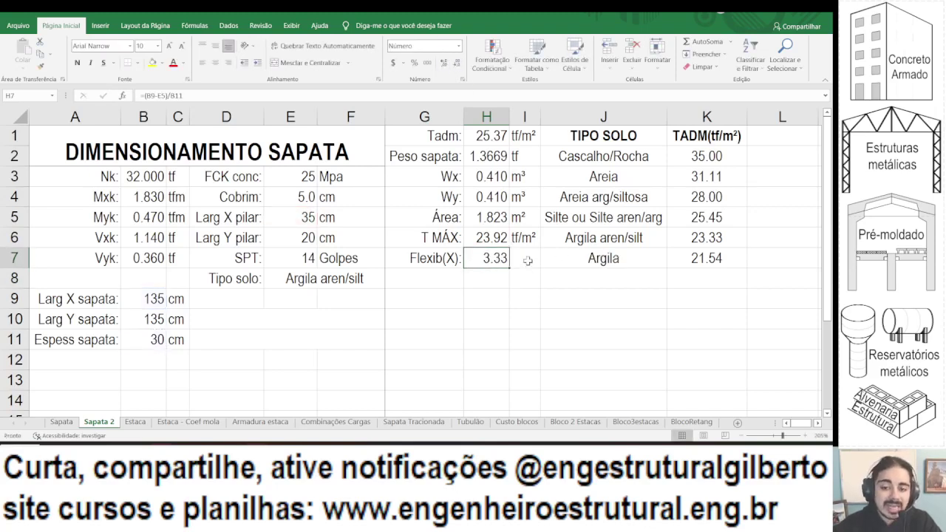
click(529, 261)
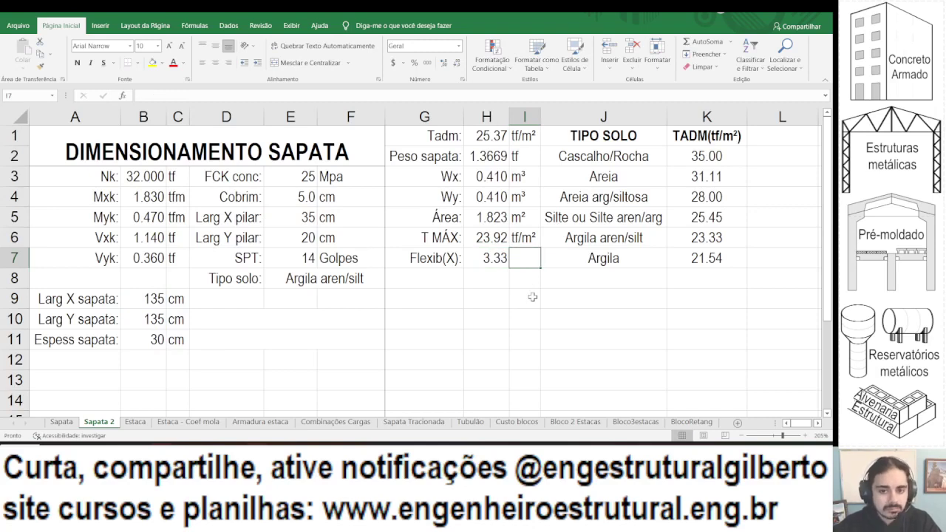
Label cell G8 "Flexib(Y):" and align the label to the right.
click(440, 278)
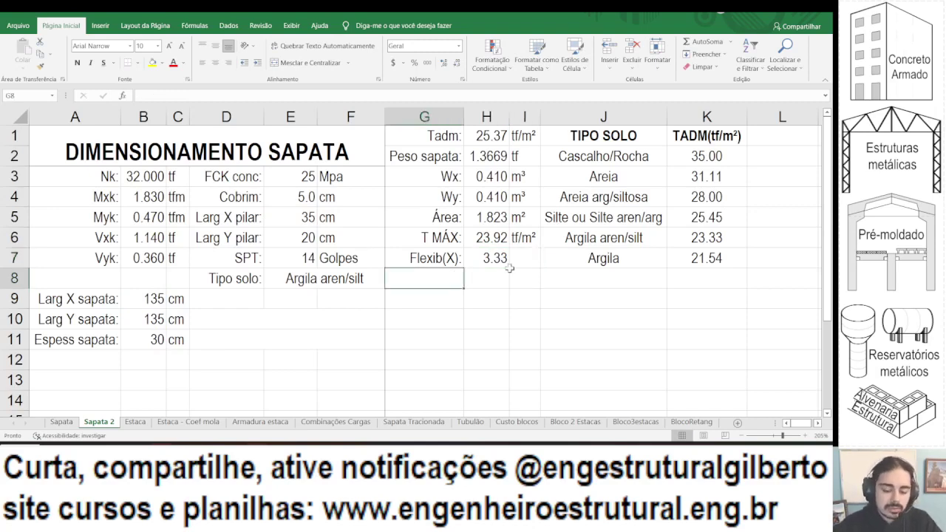
text(Flexib)
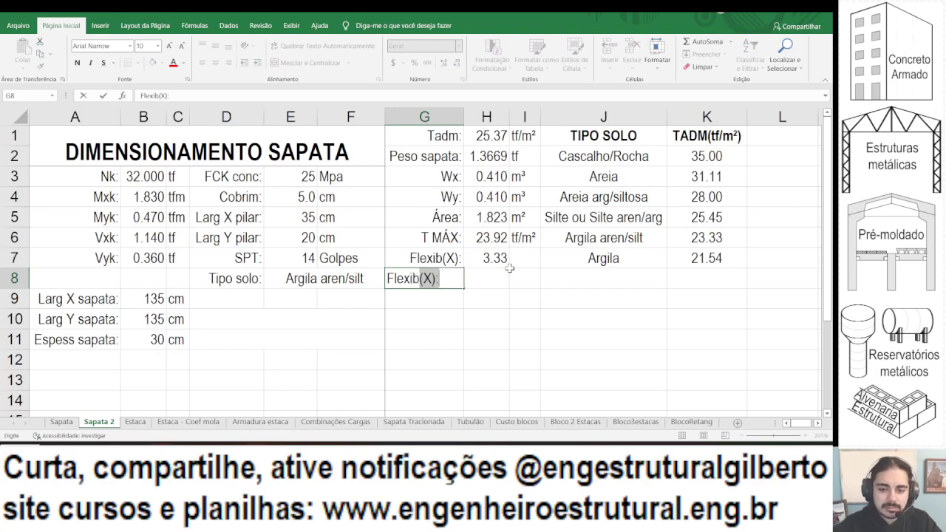
text((Y):)
key(ctrl+Return)
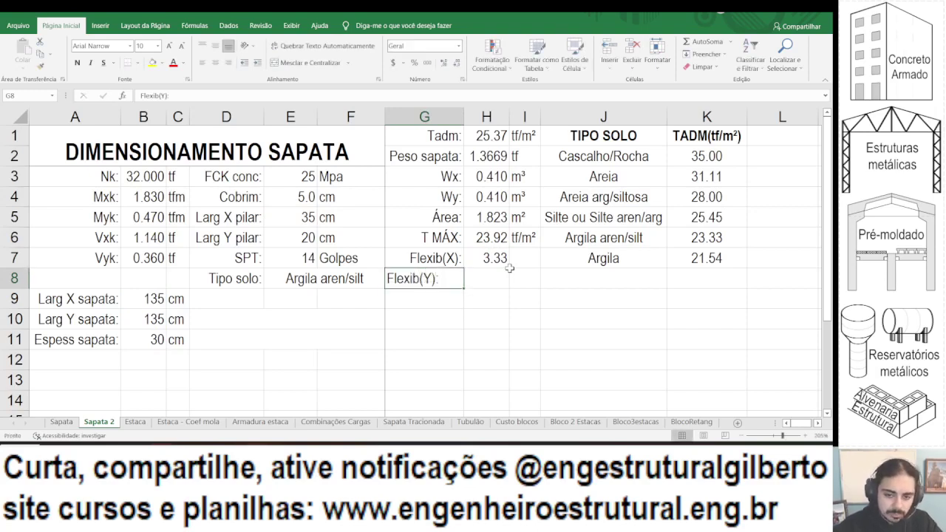
click(228, 63)
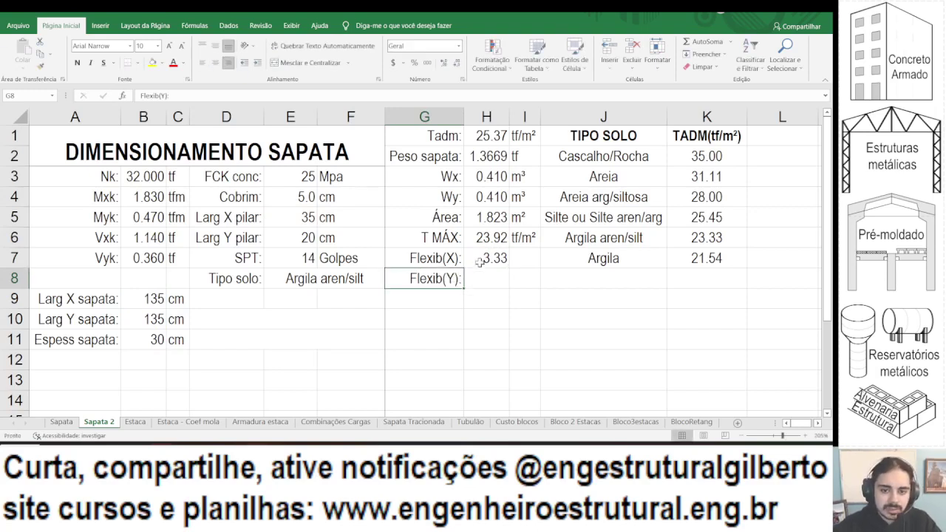
Calculate the footing's Y flexibility in H8 with the formula =(B10-E6)/B11.
click(480, 277)
text(=)
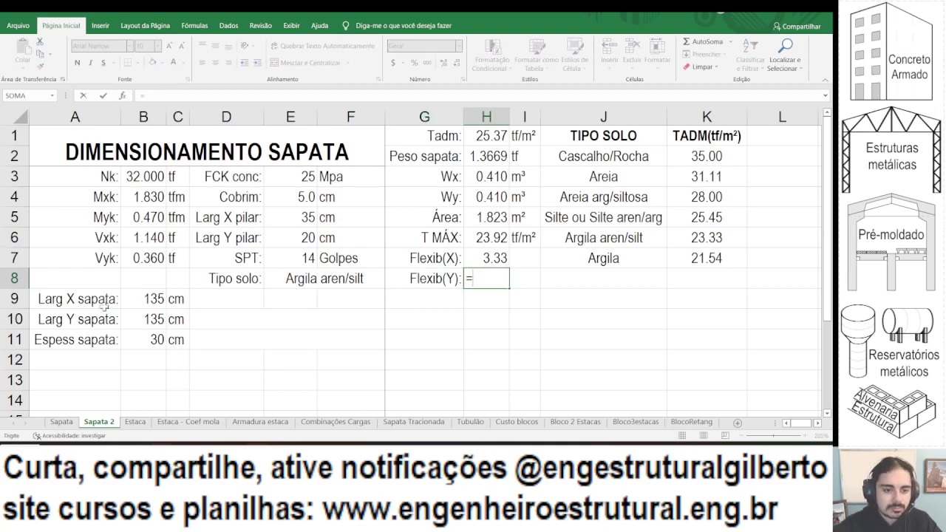
click(136, 324)
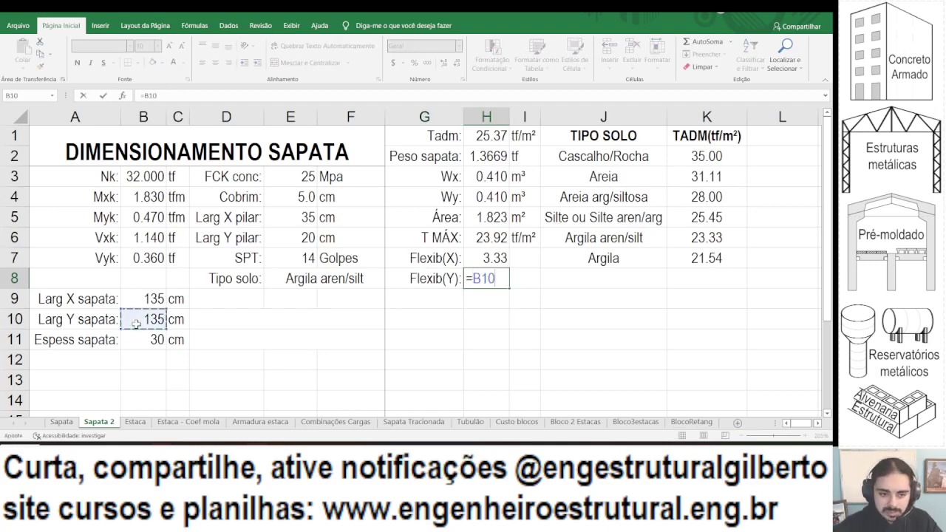
key(BackSpace)
key(BackSpace)
key(BackSpace)
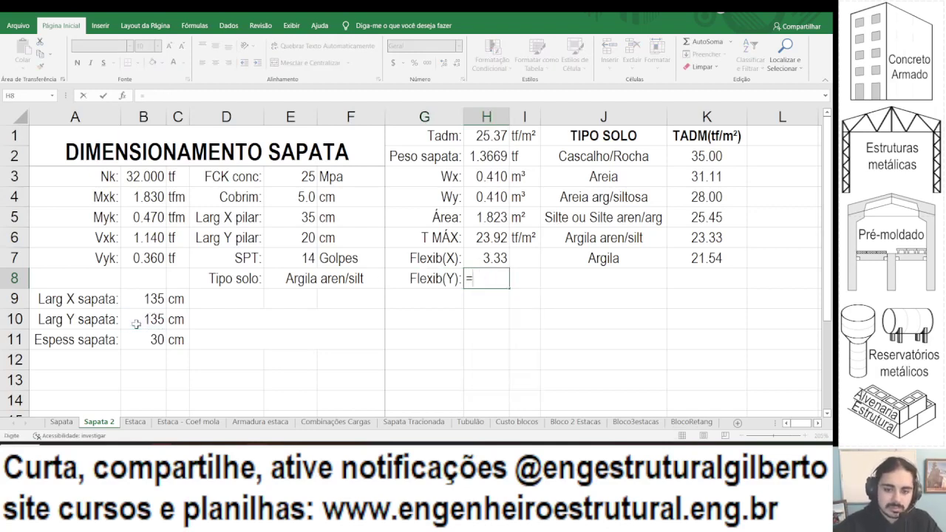
text(()
click(136, 323)
text(-)
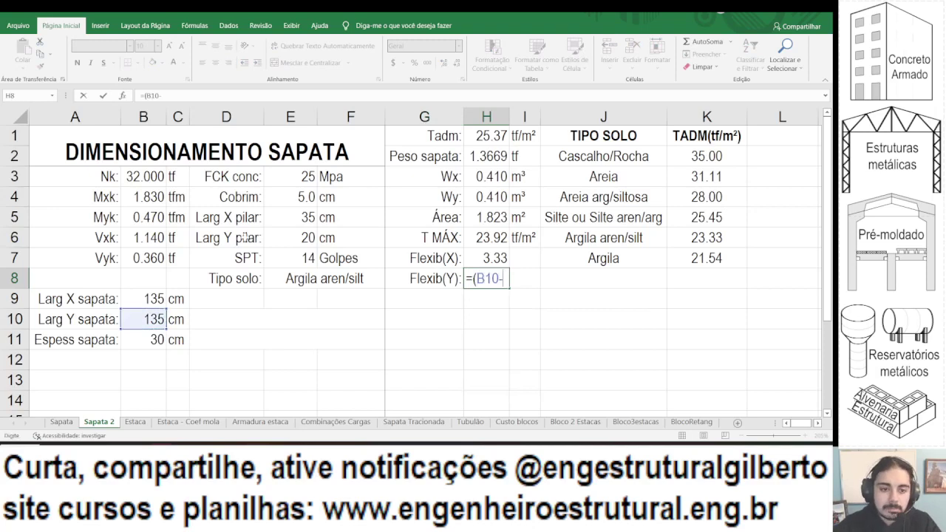
click(291, 238)
text())
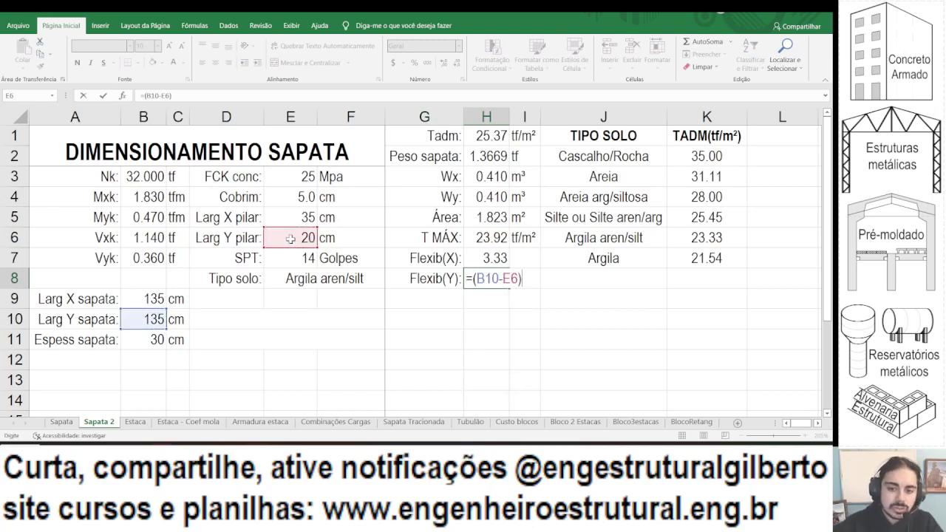
text(/)
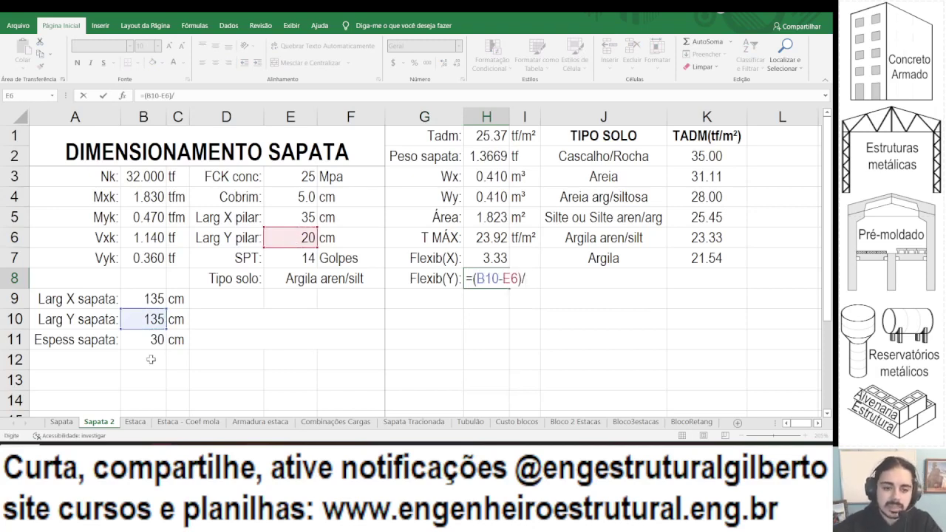
click(146, 341)
key(Return)
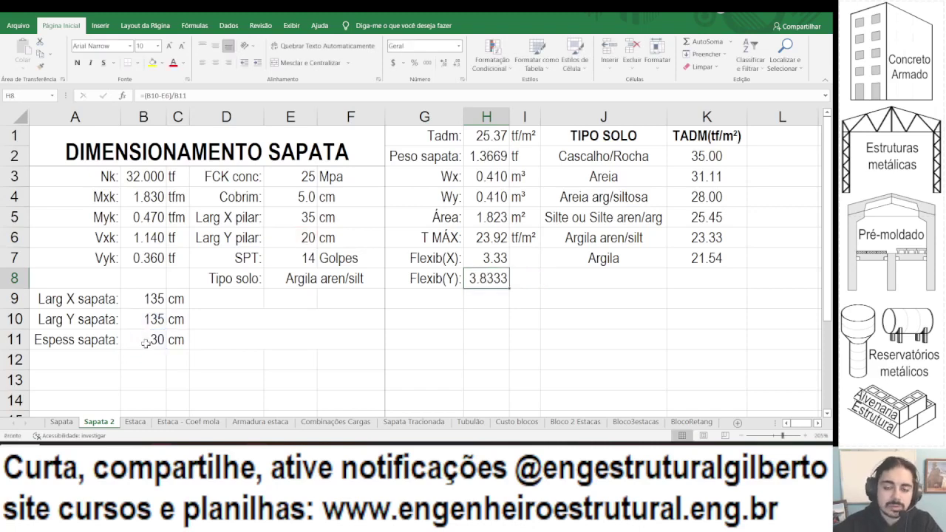
Format the Flexib(X) and Flexib(Y) values in H7:H8 to show three decimal places.
click(456, 63)
click(456, 63)
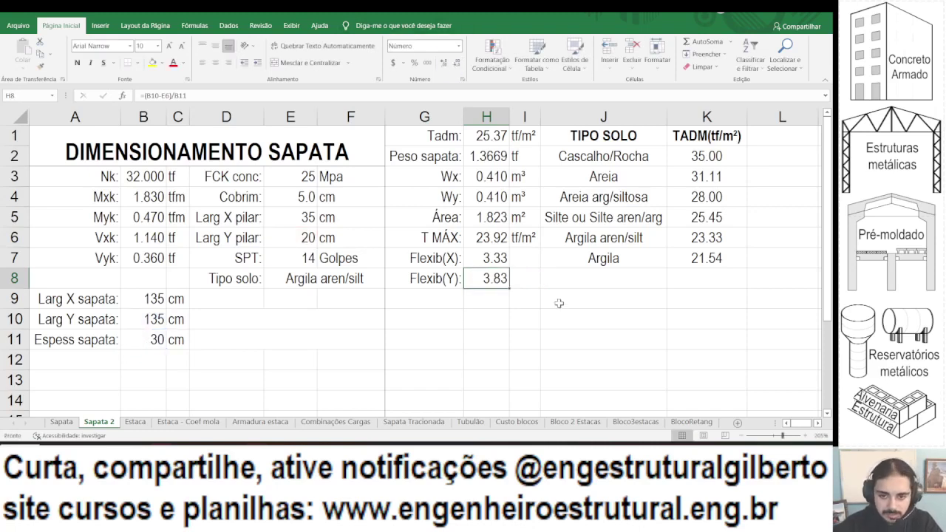
drag(493, 259, 492, 278)
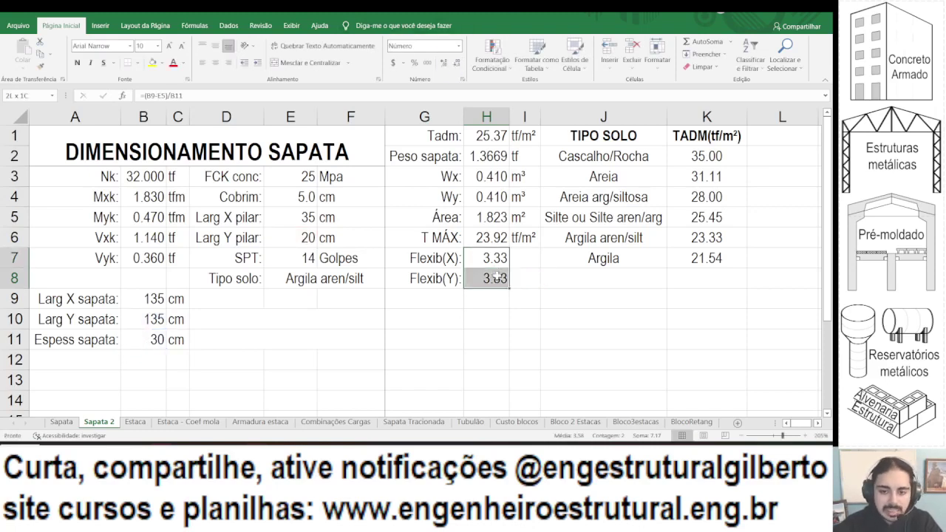
click(442, 63)
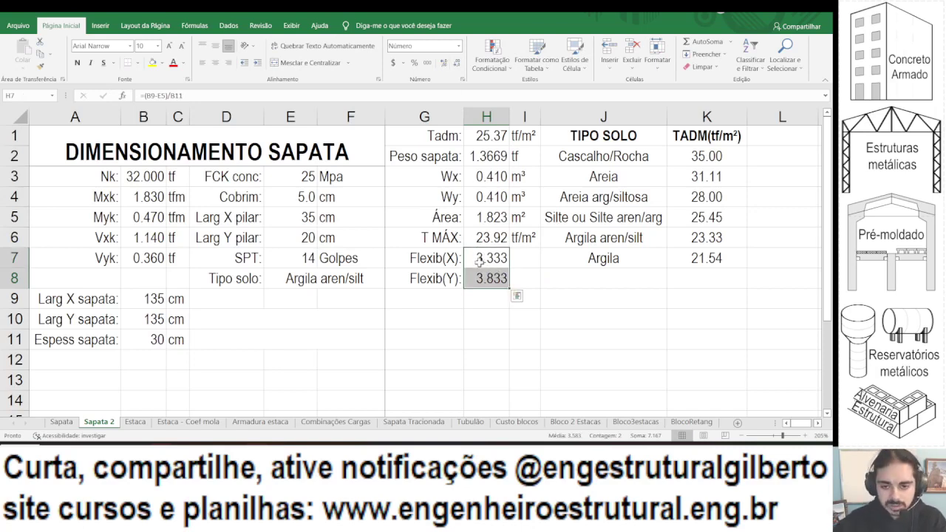
Merge and center the Flexib(X) value across H7:I7 and the Flexib(Y) value across H8:I8.
drag(473, 256, 530, 257)
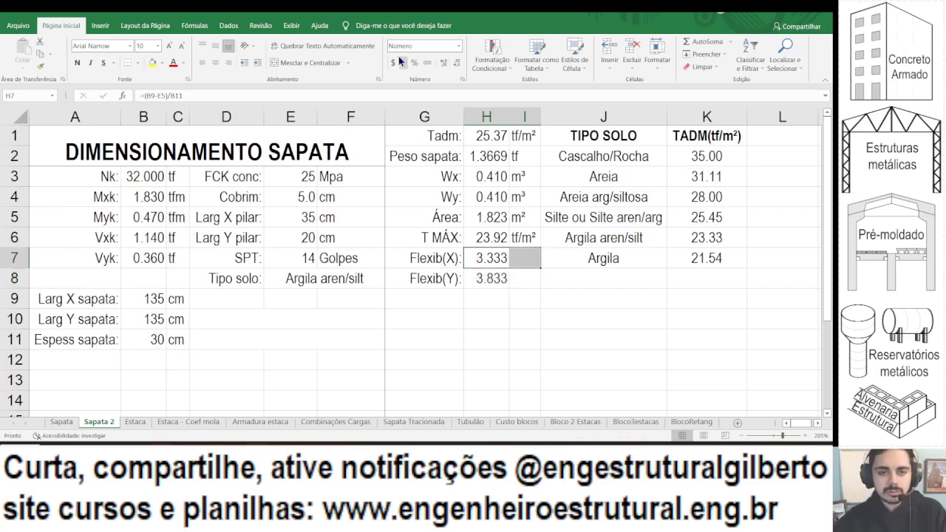
click(295, 63)
click(505, 278)
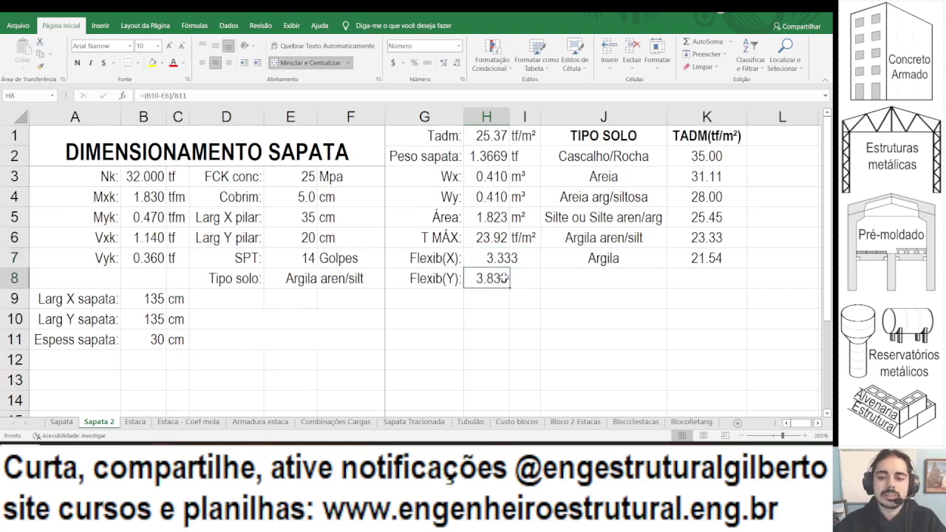
click(299, 62)
click(387, 282)
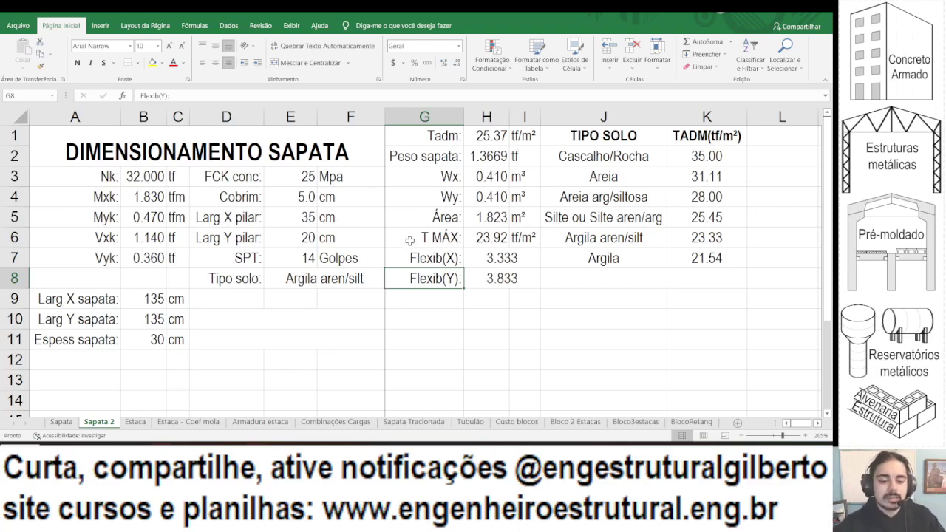
Switch to the web browser and open the structx.com website in a new tab.
click(185, 451)
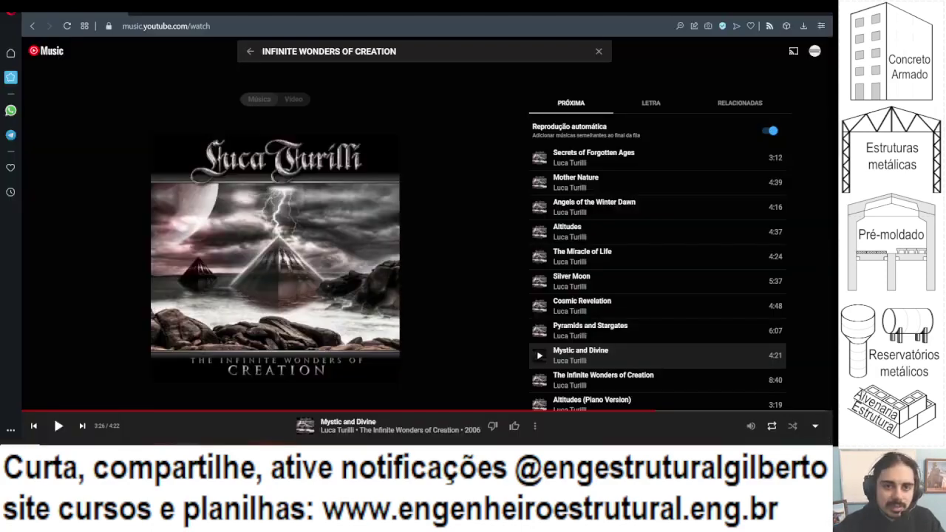
click(577, 13)
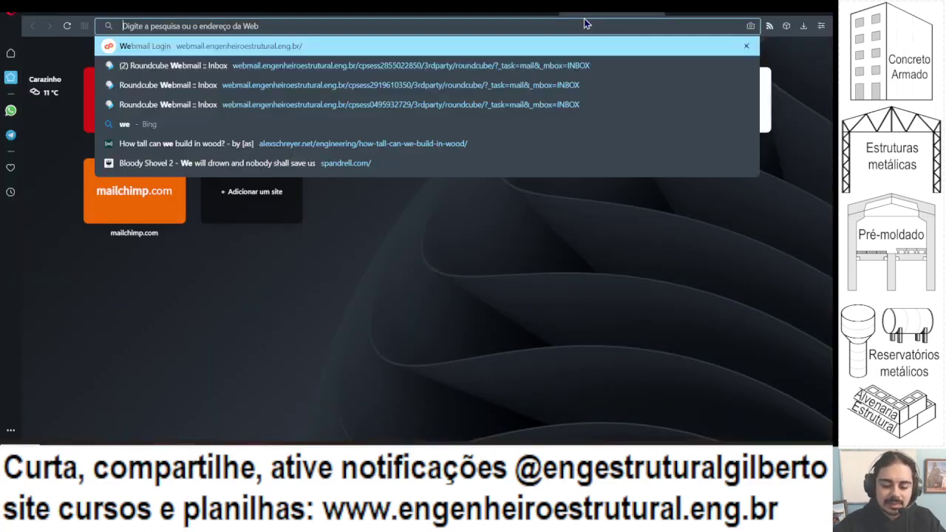
text(struc)
key(Return)
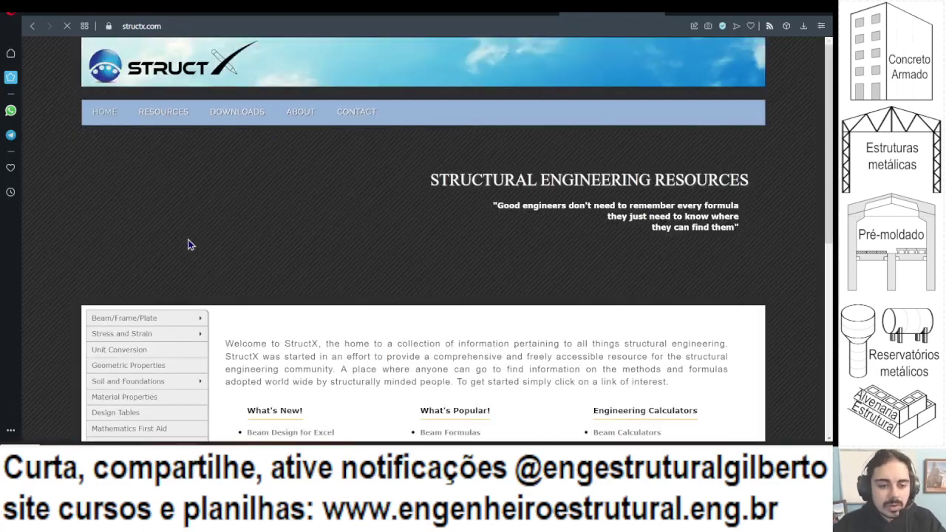
Open the StructX beam formulas for a cantilever with uniformly distributed load and examine the maximum deflection formula.
scroll(136, 175, down, 2)
mouse_move(178, 155)
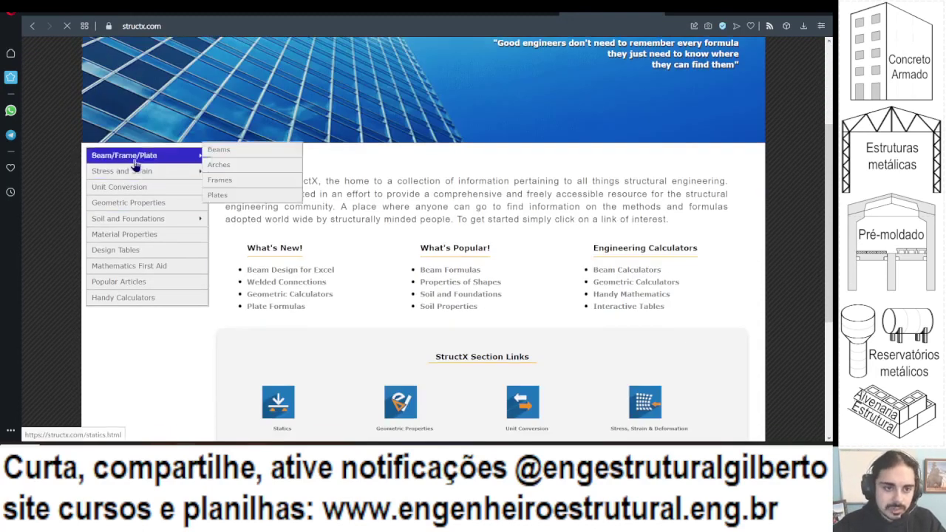
click(234, 151)
scroll(221, 148, down, 3)
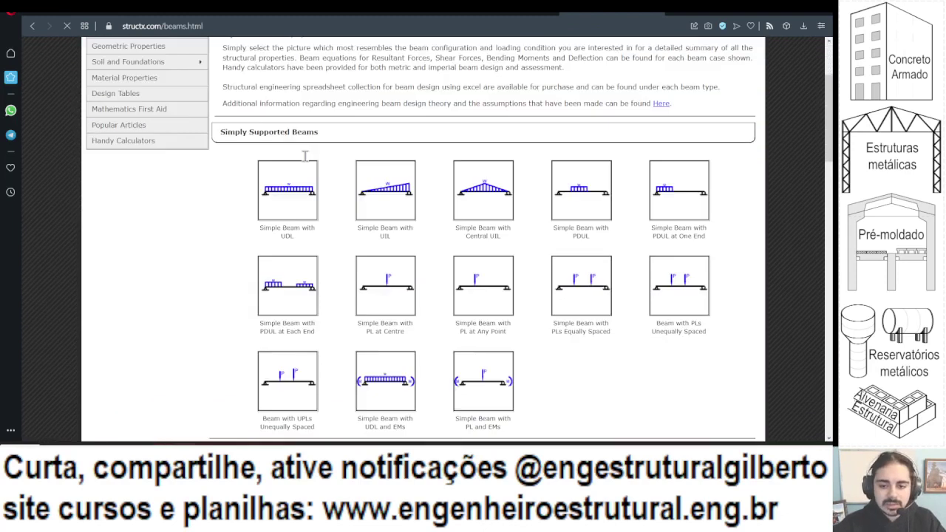
scroll(199, 141, down, 4)
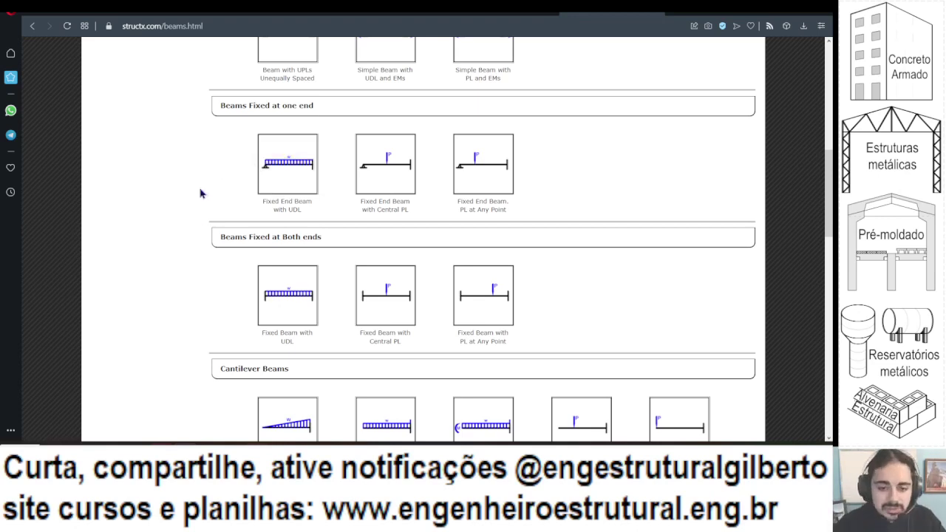
scroll(201, 214, up, 4)
scroll(208, 222, down, 6)
scroll(213, 197, down, 1)
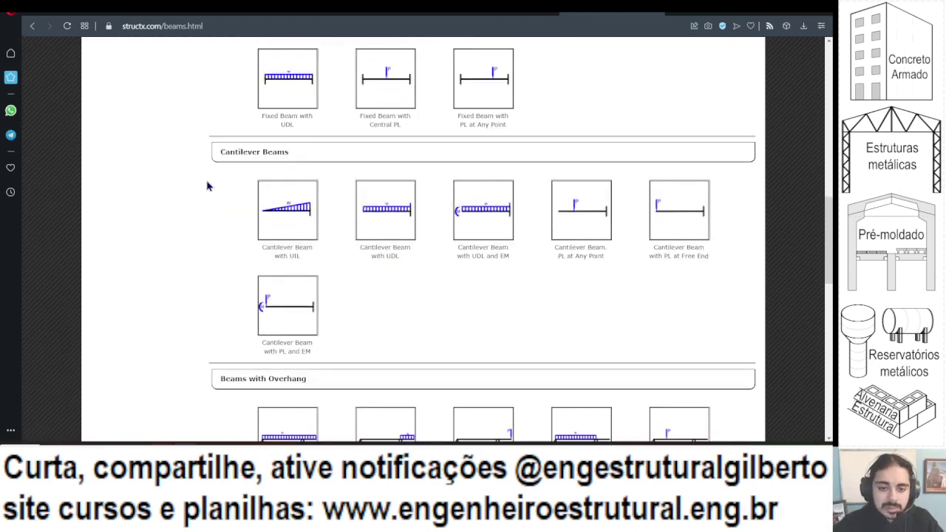
click(384, 201)
scroll(375, 211, down, 3)
scroll(377, 208, up, 3)
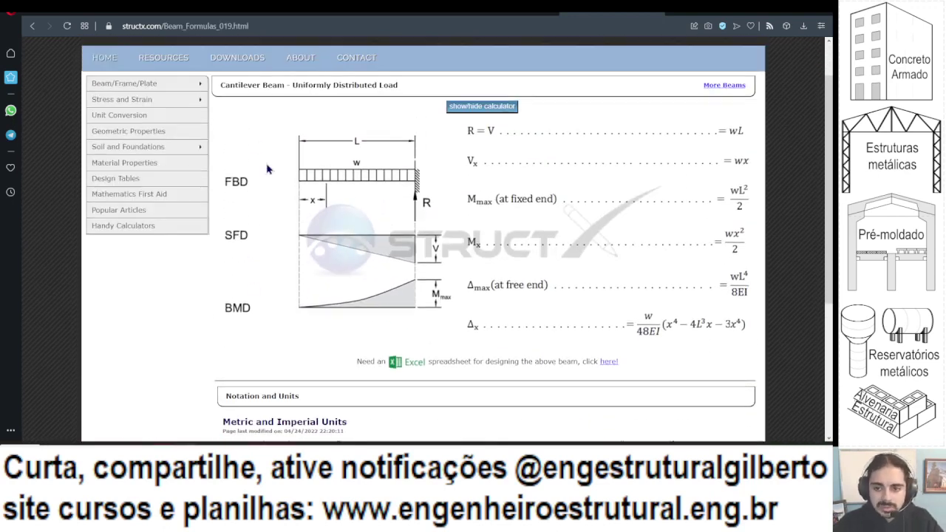
scroll(621, 234, down, 1)
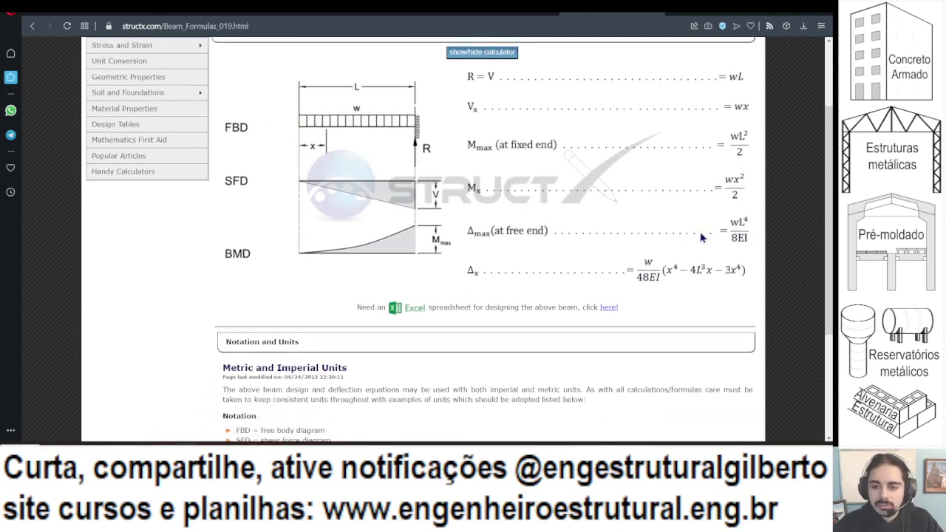
scroll(764, 226, down, 1)
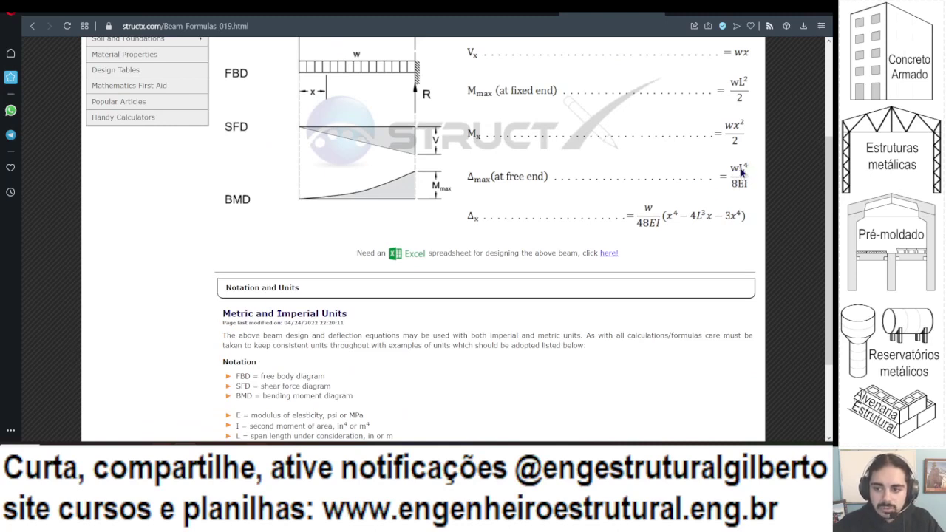
Return to the footing spreadsheet and label cell G9 "I sapata:", aligned to the right.
key(alt+Tab)
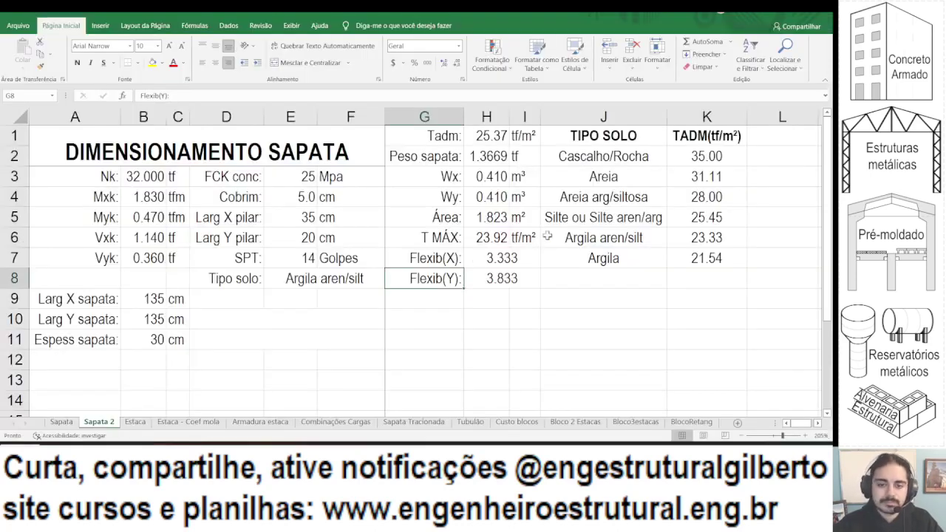
click(416, 306)
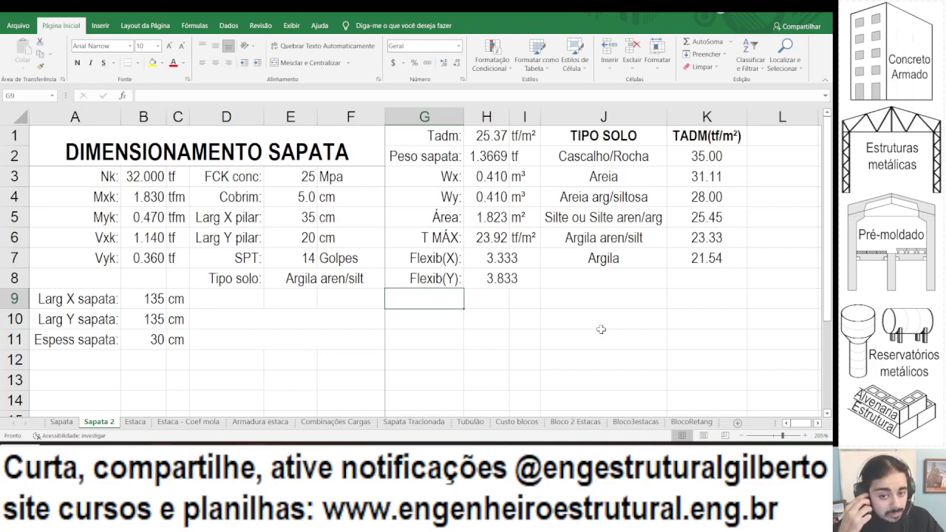
text(l)
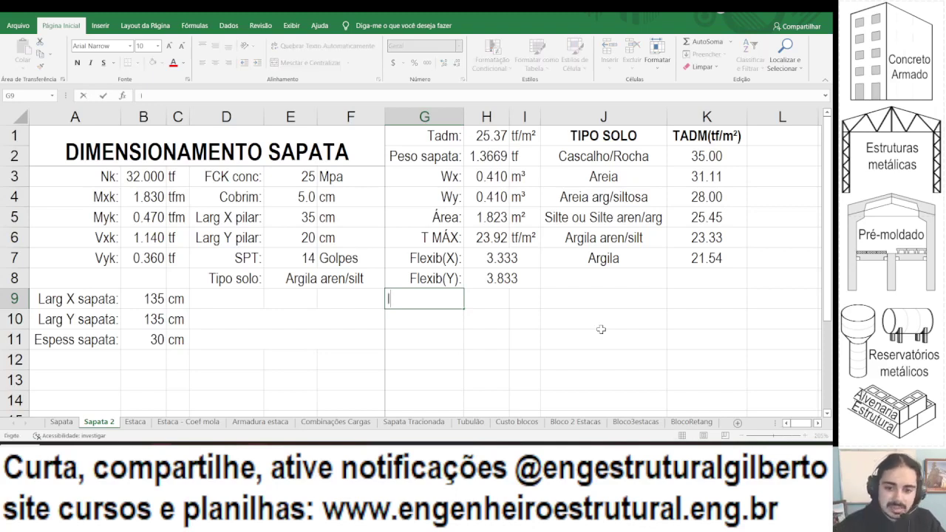
text( sapata:)
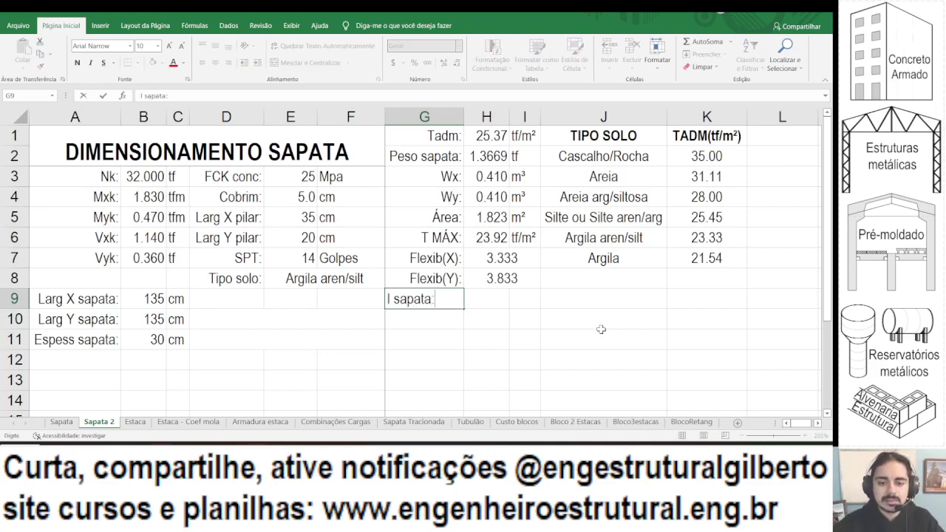
key(Return)
key(Up)
click(227, 62)
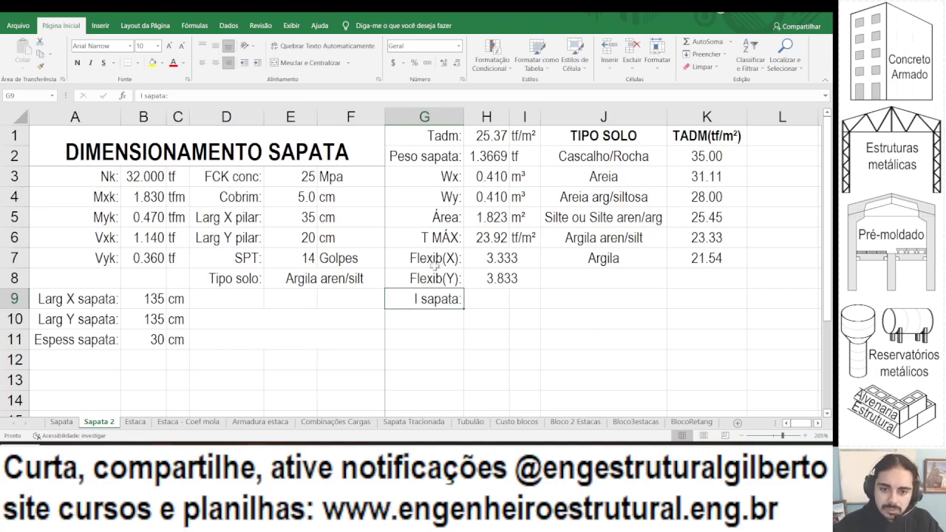
Change the label in G9 to "I/m sapata:".
click(181, 95)
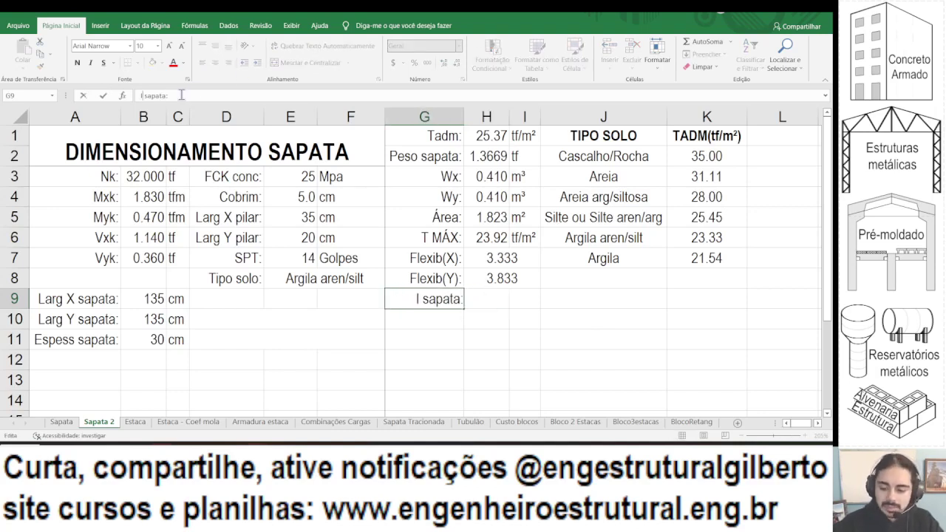
text(/m)
key(Return)
Calculate the footing's moment of inertia per metre in H9 with the formula =B11^3*100/12.
key(Up)
key(Right)
text(=)
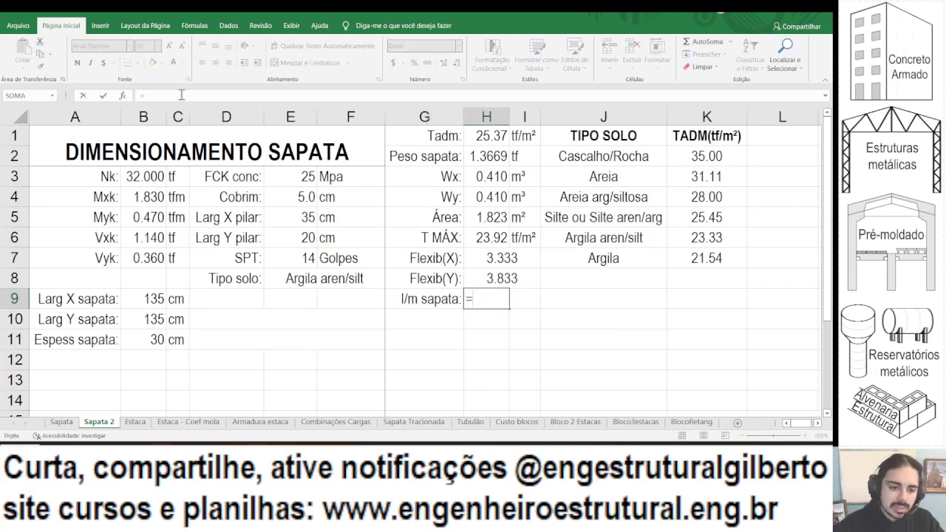
click(150, 339)
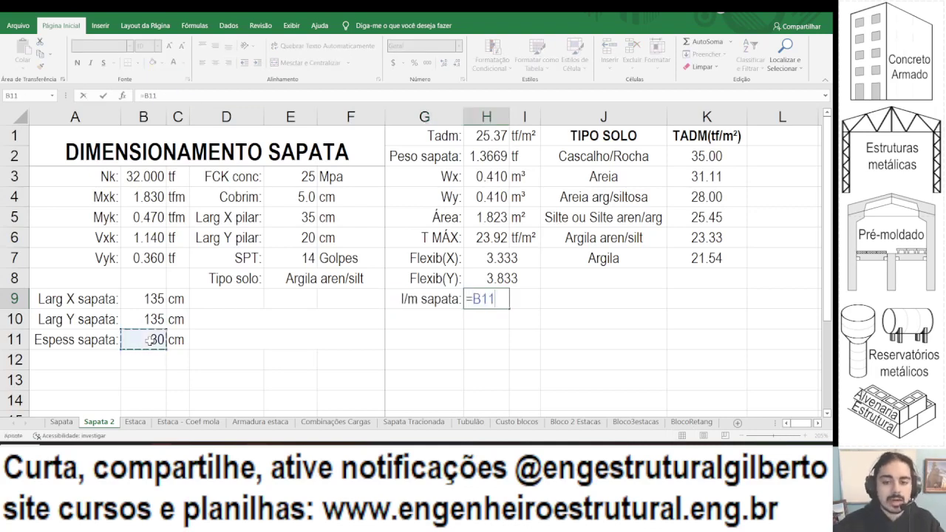
text(^3*1)
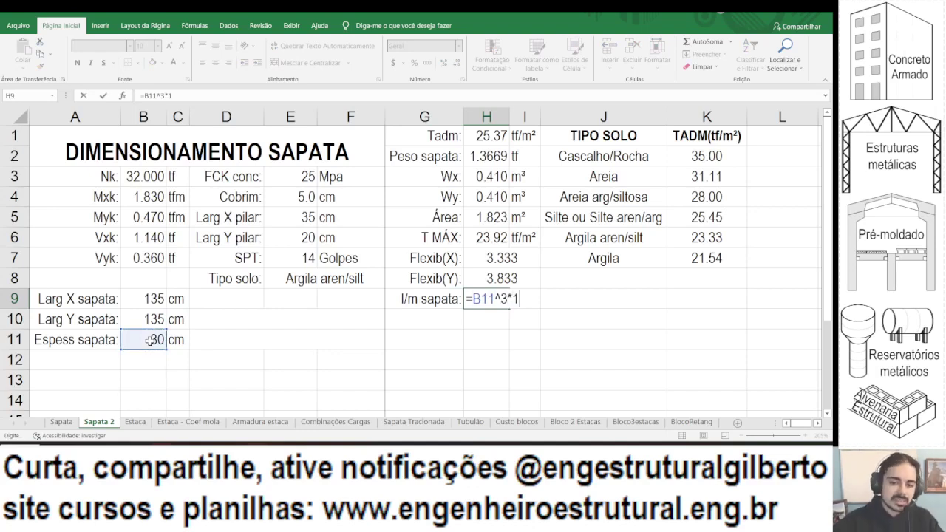
text(00/12)
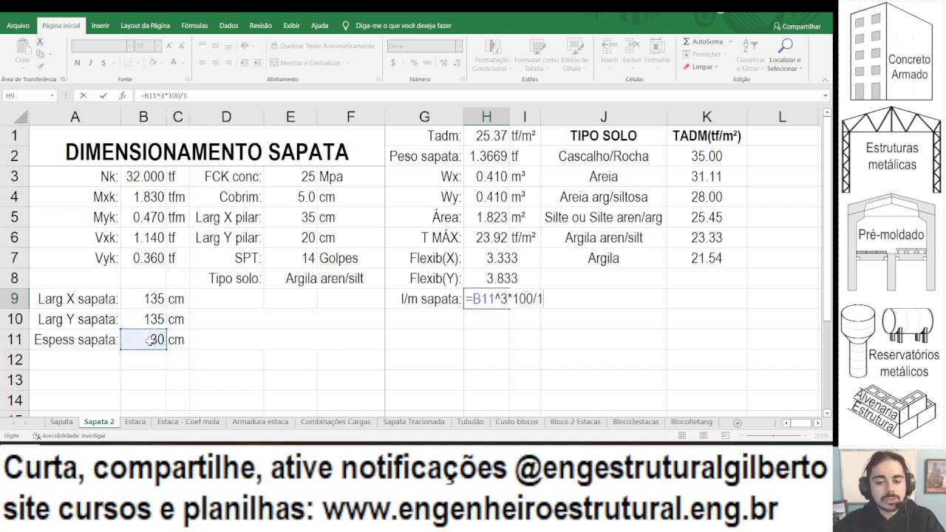
key(Tab)
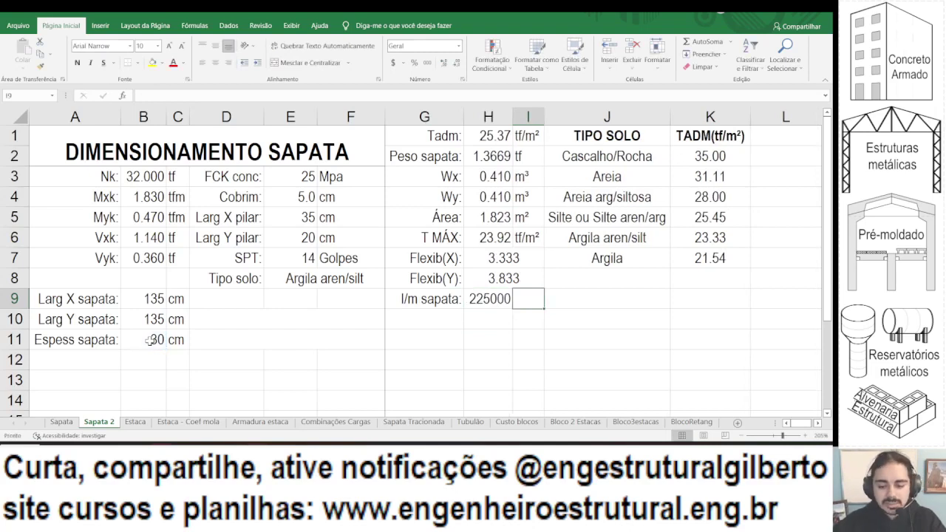
Enter the unit m^4 in I9 beside the moment of inertia.
text(cm^4)
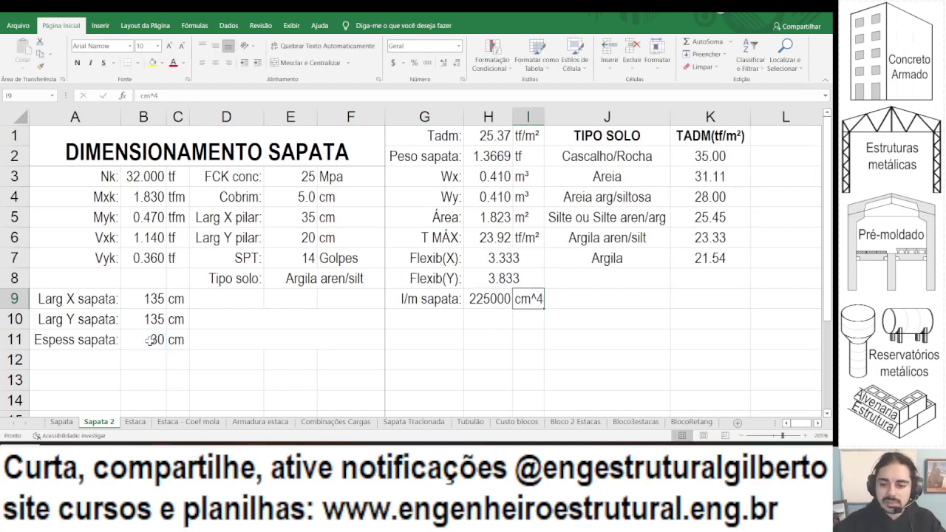
click(145, 95)
key(BackSpace)
key(Return)
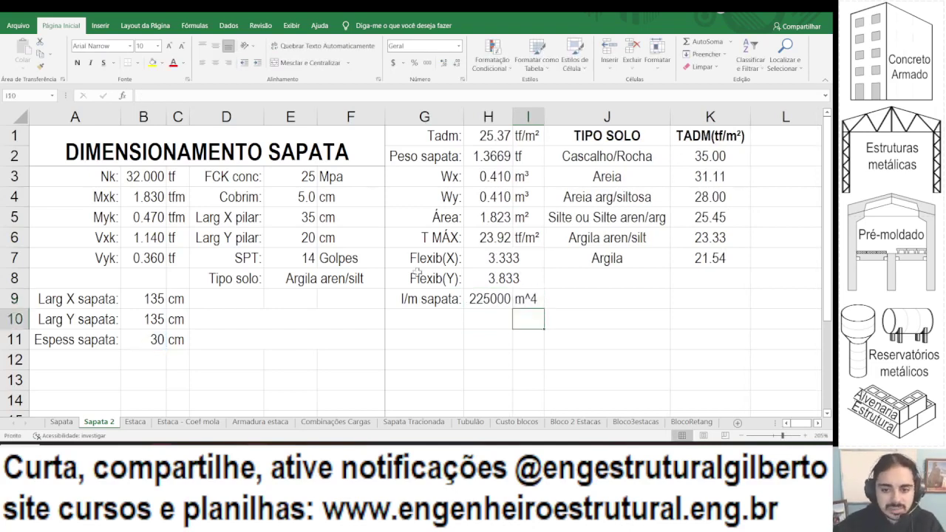
Convert the moment of inertia in H9 to m^4 by extending its formula to =B11^3*100/12/100^4.
click(463, 303)
click(491, 303)
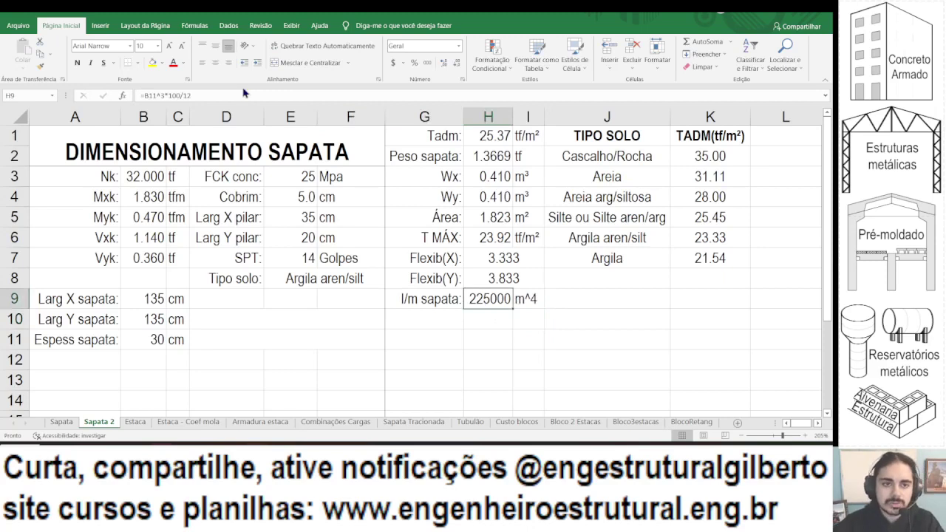
click(244, 93)
text(/100)
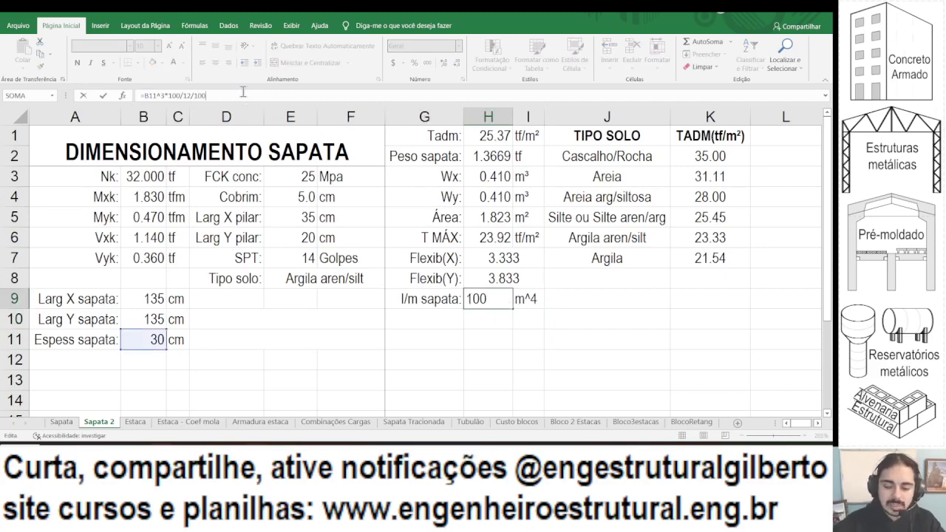
text(^4)
key(Return)
key(Up)
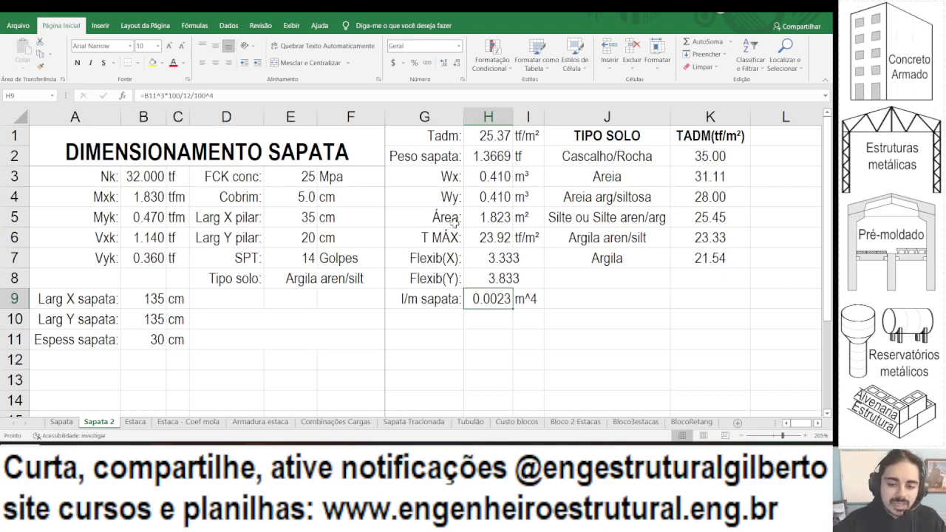
Label cell G10 "E:" and align the label to the right.
click(451, 313)
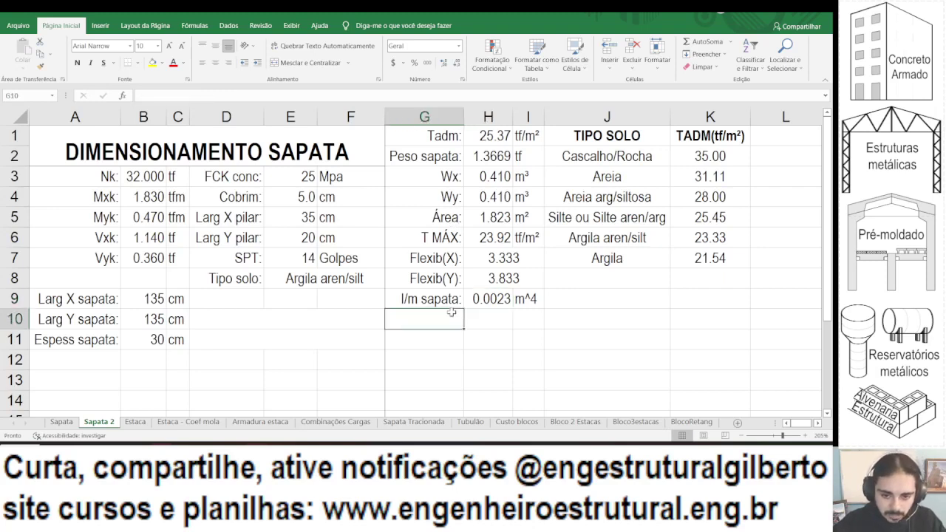
text(Flecha X)
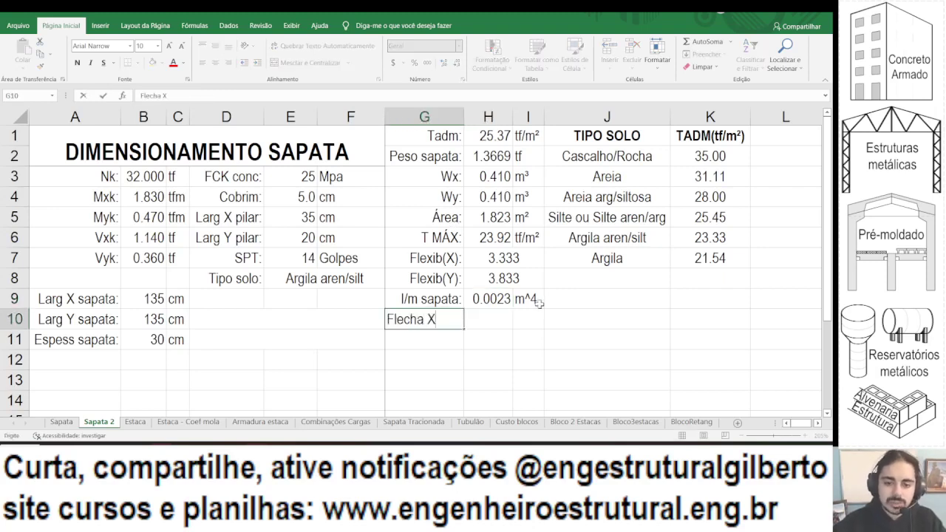
key(Escape)
text(E:)
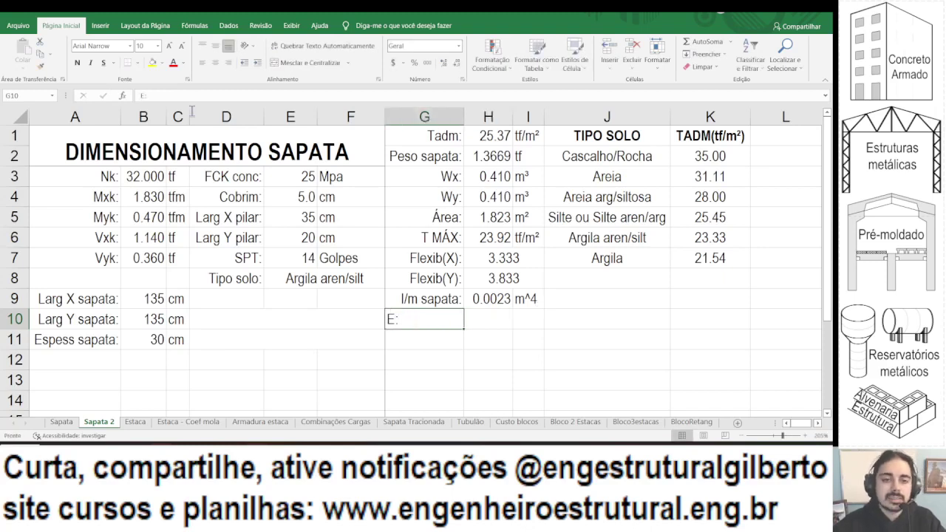
click(227, 62)
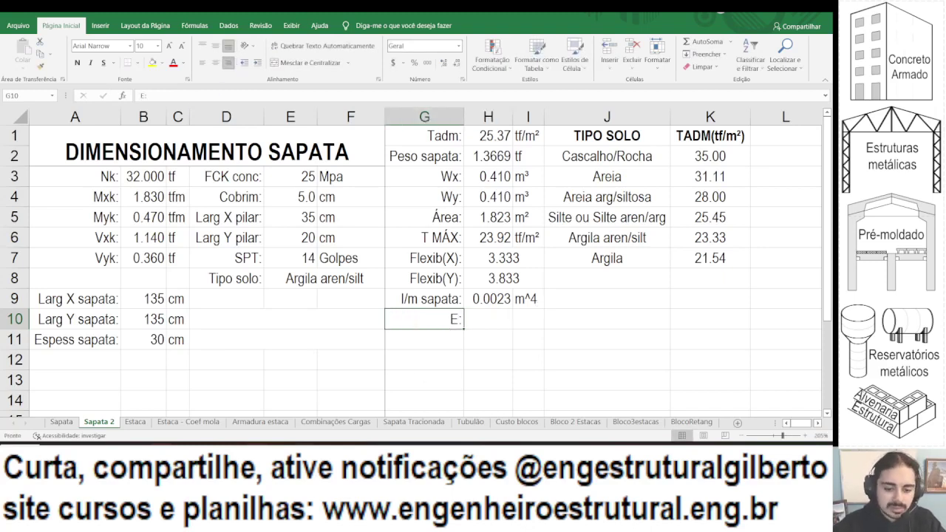
Switch to the NBR 6118 PDF and search backwards through the occurrences of "elasticidade".
click(304, 399)
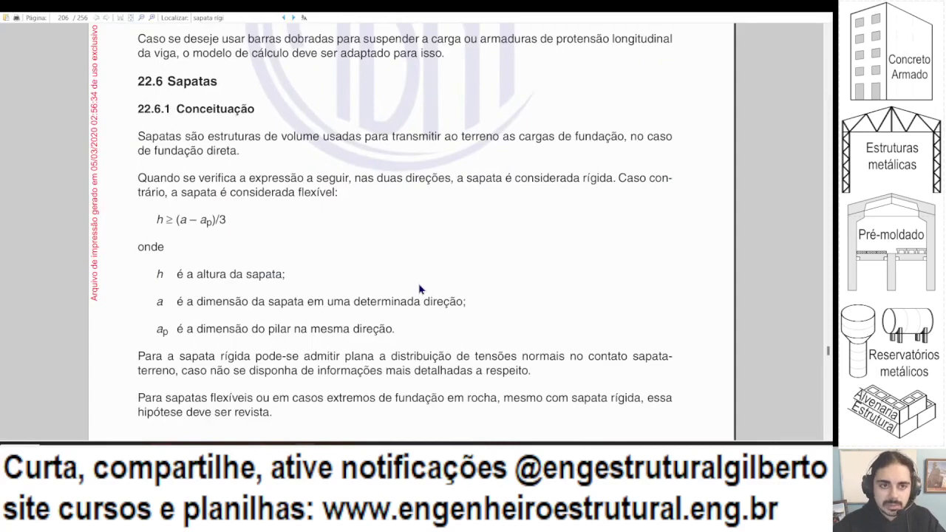
key(ctrl+f)
text(elastic)
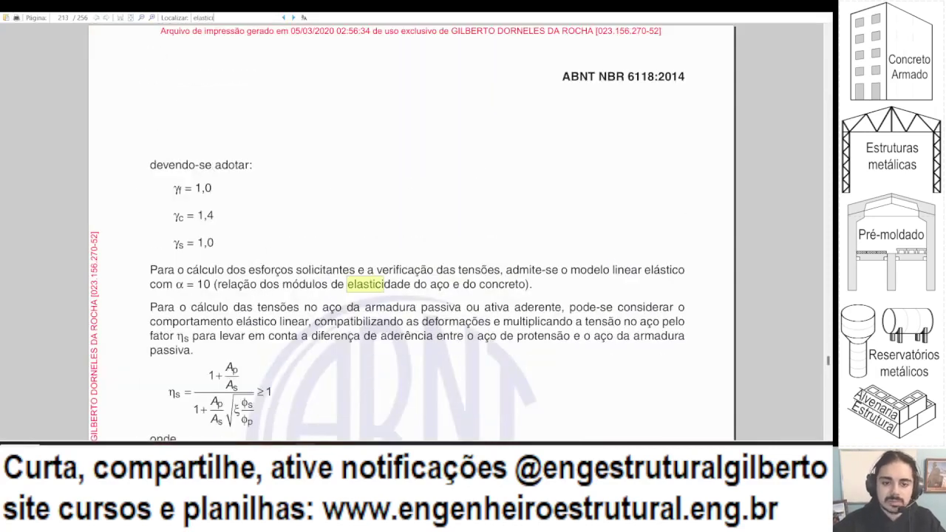
text(idade)
click(283, 17)
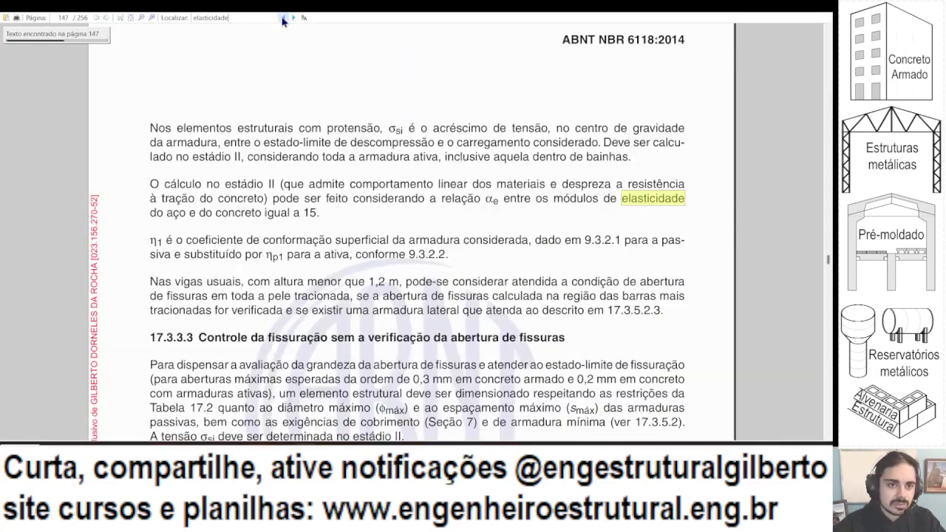
click(283, 18)
click(283, 18)
click(283, 19)
click(283, 19)
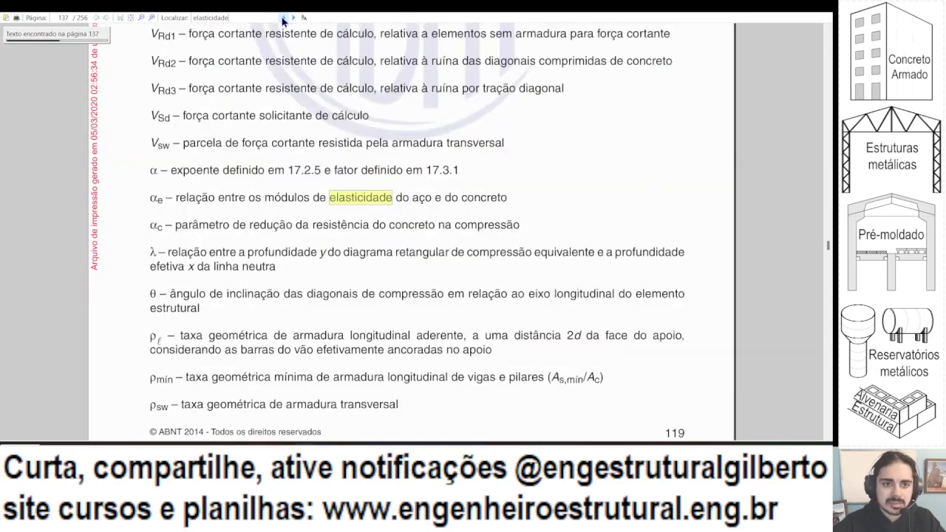
click(284, 18)
click(283, 19)
Search the standard backwards for "5600" and examine the initial elastic modulus expression Eci in section 8.2.8.
key(ctrl+a)
text(56)
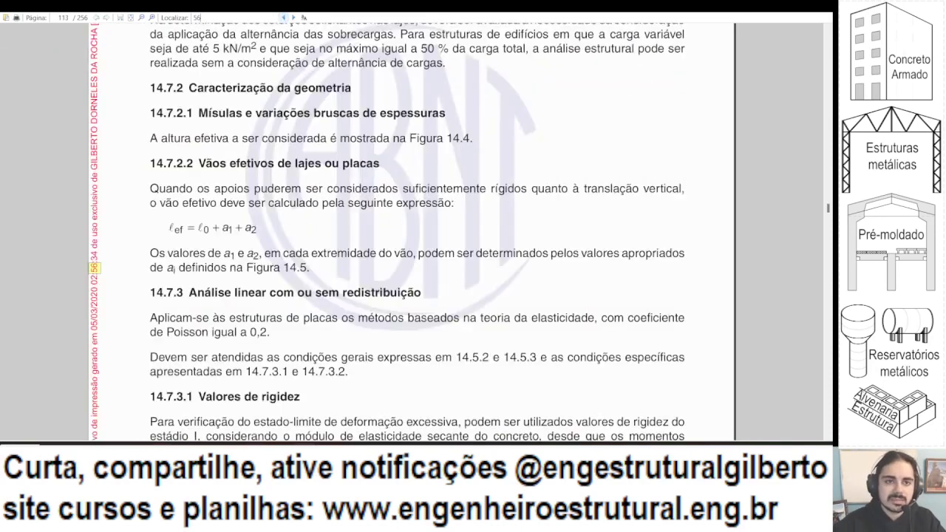
text(00)
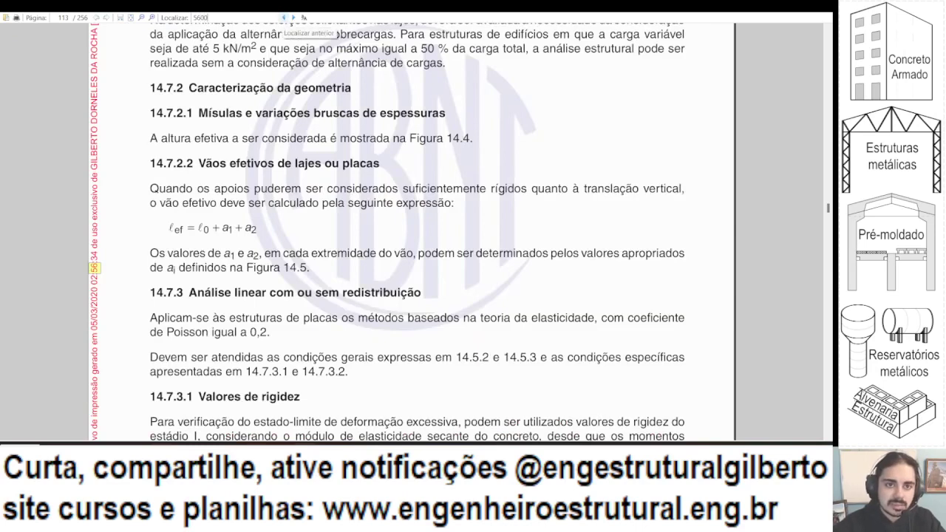
click(284, 18)
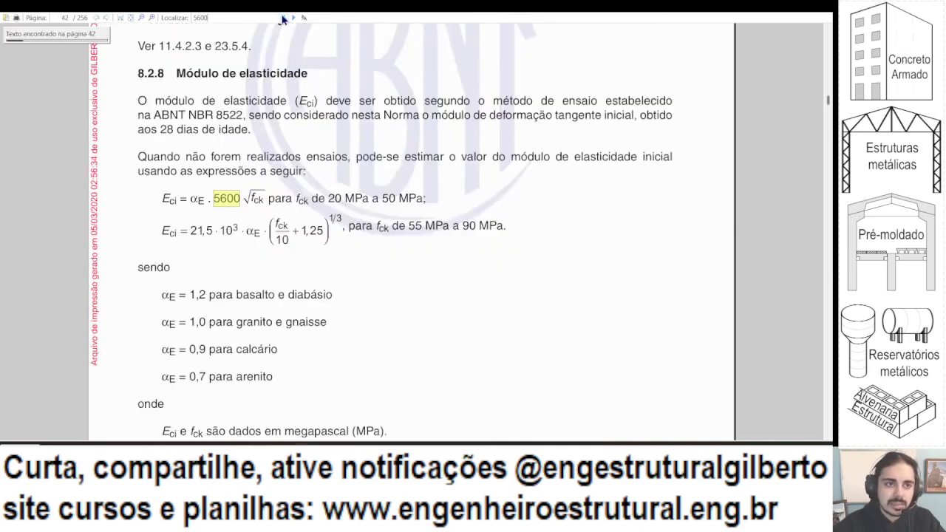
drag(187, 197, 360, 197)
click(360, 196)
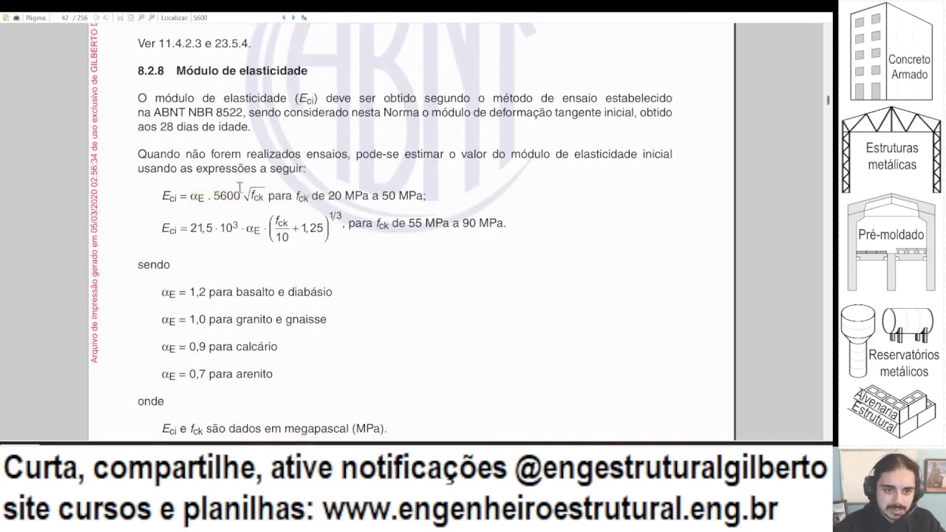
scroll(391, 169, up, 1)
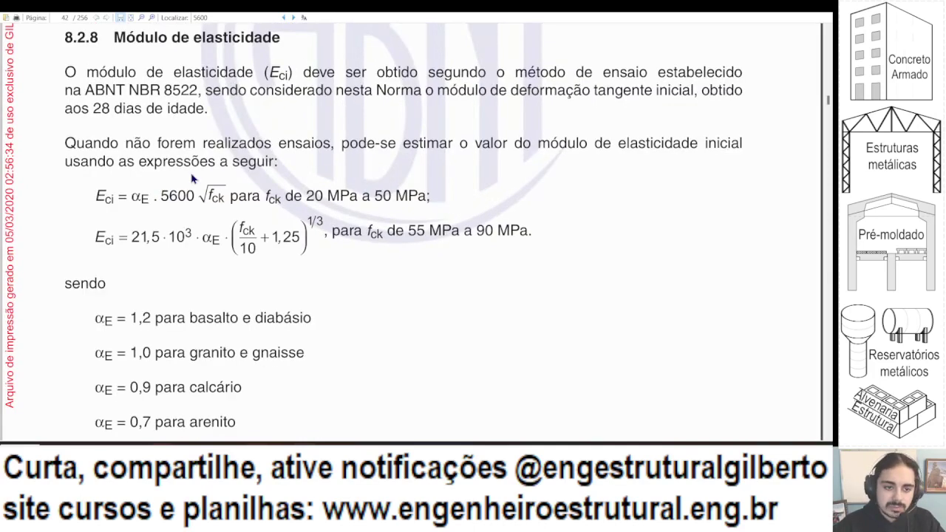
drag(142, 194, 354, 193)
click(354, 193)
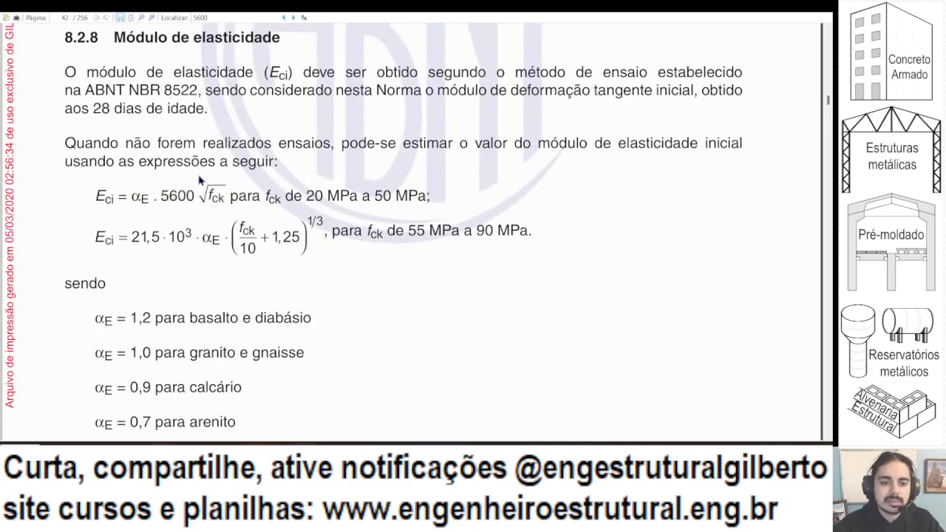
Examine the secant modulus expression and the αi coefficient formula above Tabela 8.1 on the following page.
scroll(248, 196, down, 1)
scroll(244, 194, down, 1)
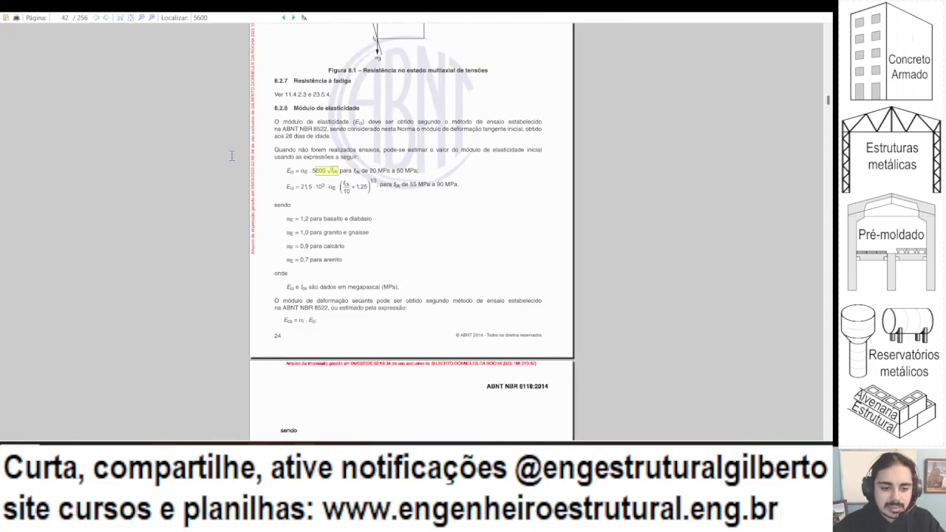
scroll(237, 173, down, 5)
scroll(273, 219, up, 1)
drag(117, 242, 264, 243)
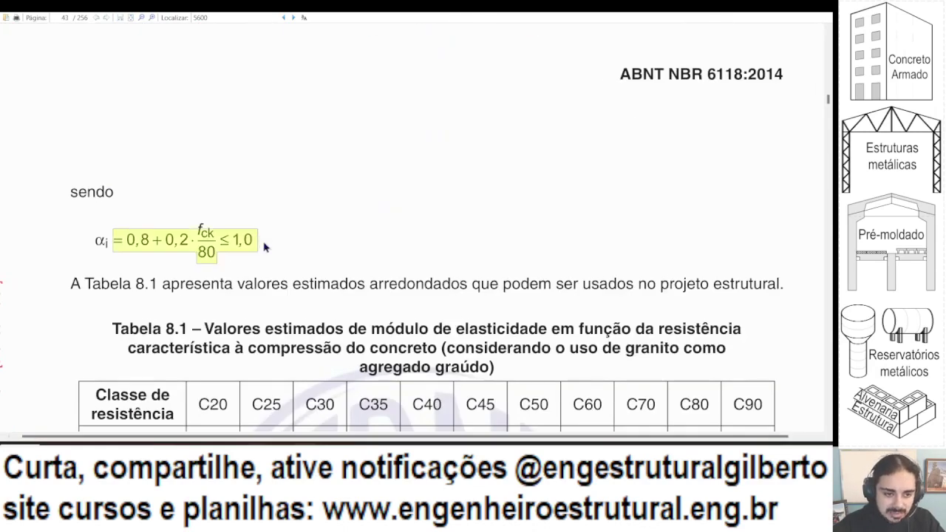
scroll(252, 222, down, 4)
scroll(230, 193, down, 1)
Return to the Excel spreadsheet and enter the αi coefficient in H10 with the formula =(0.8+0.2*E3/80).
key(alt+Tab)
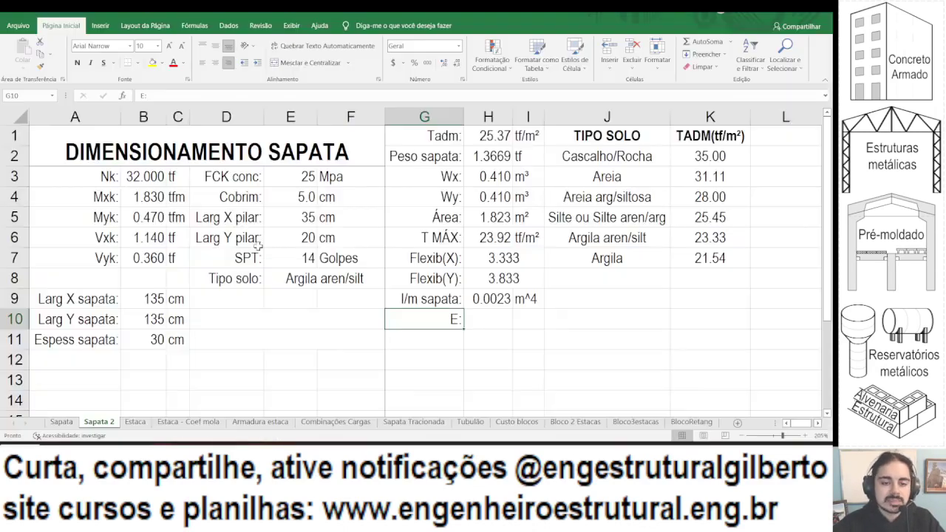
click(477, 314)
text(=)
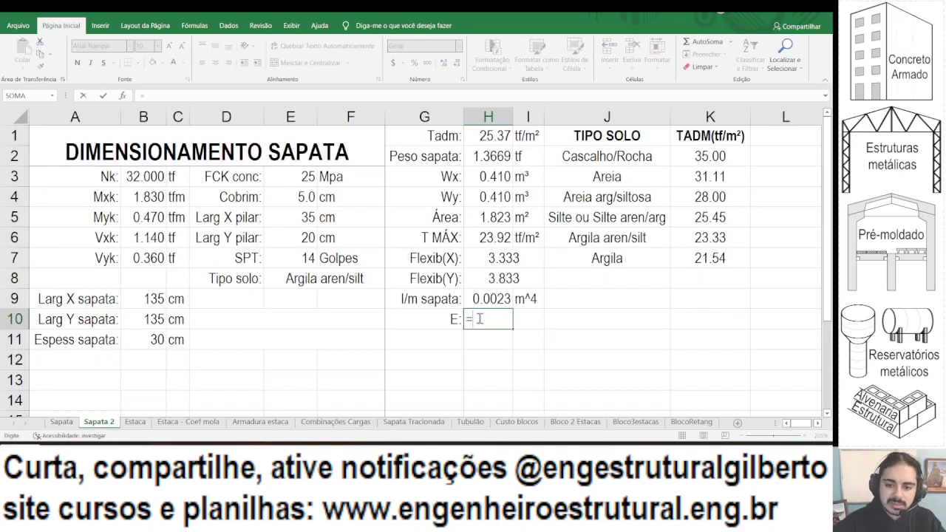
text(0,)
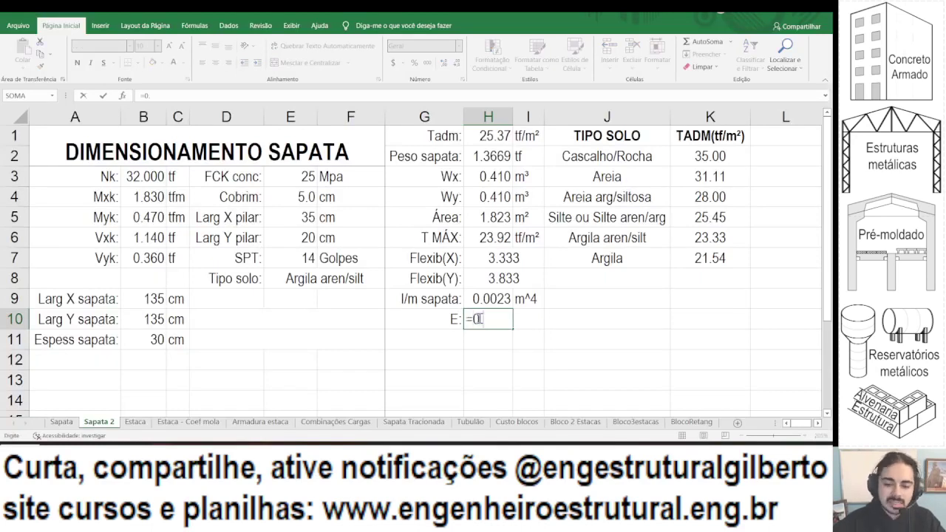
key(BackSpace)
key(BackSpace)
text((0.)
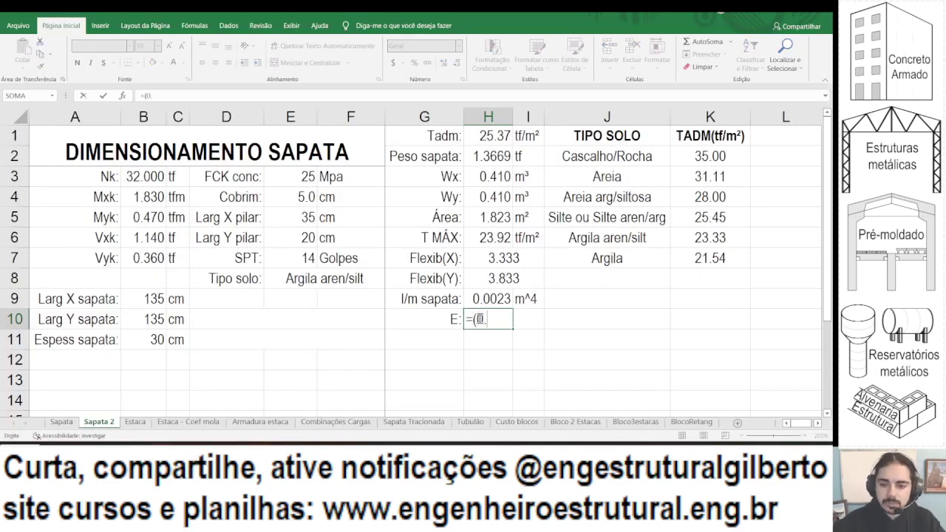
text(8+0.)
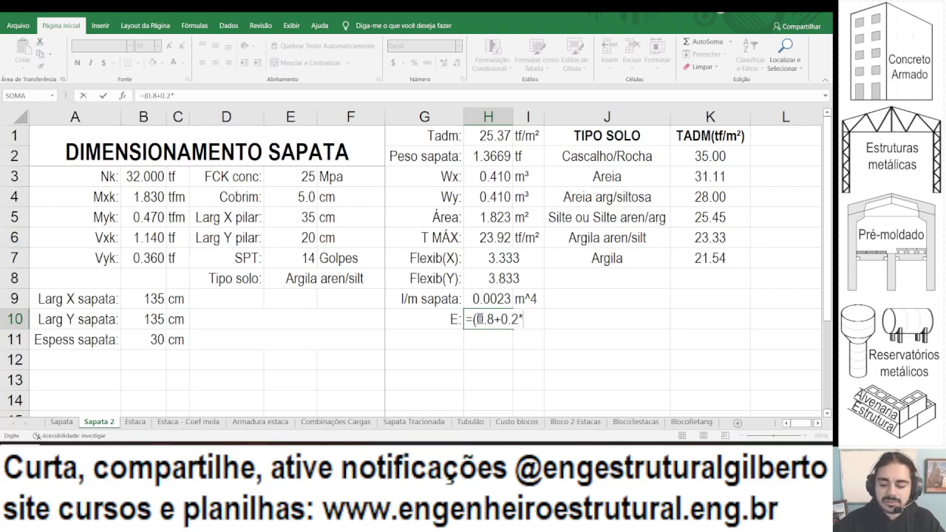
text(2*)
click(286, 176)
text(/80)
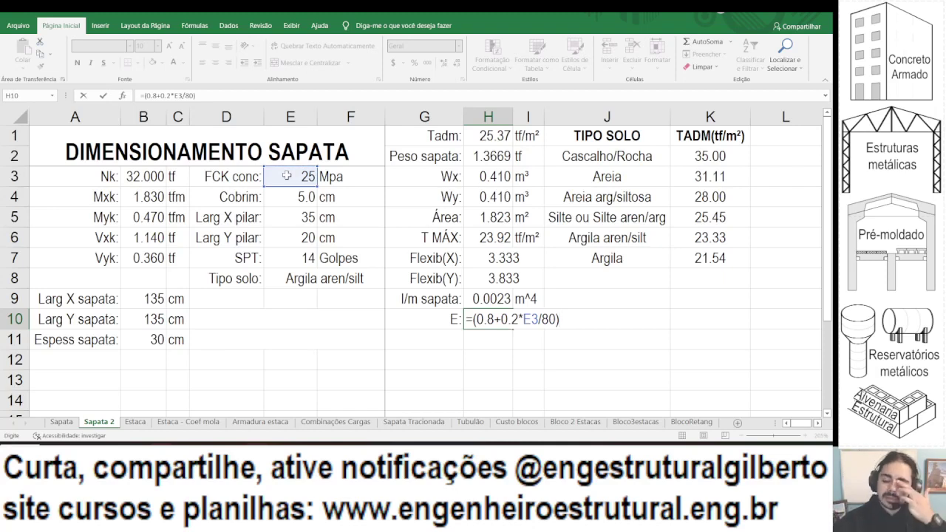
key(Return)
key(Up)
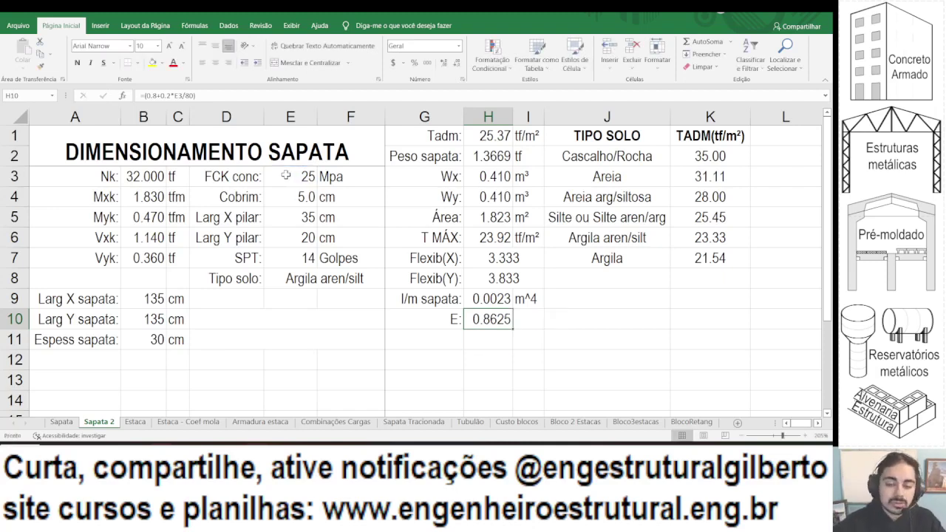
Extend the H10 formula to =(0.8+0.2*E3/80)*56*E3^0.5 to calculate the concrete's elastic modulus.
click(213, 95)
text(*)
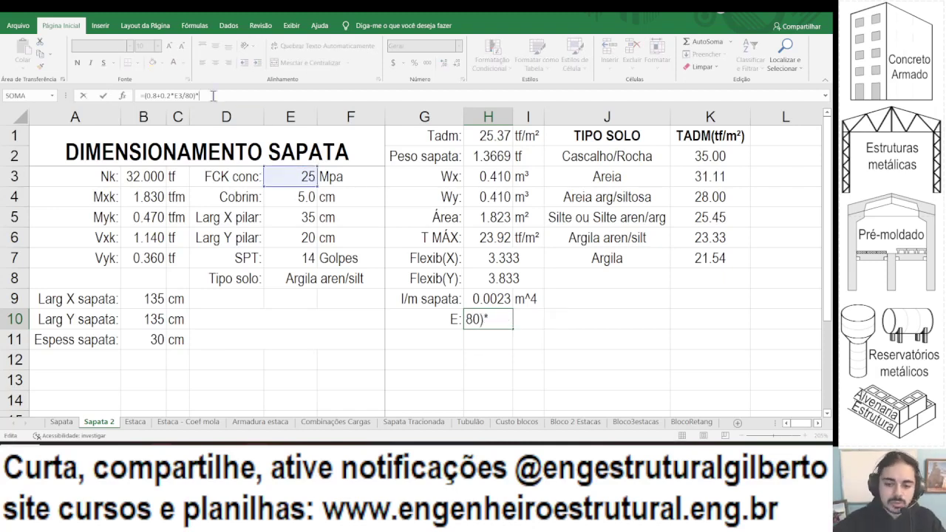
text(56*)
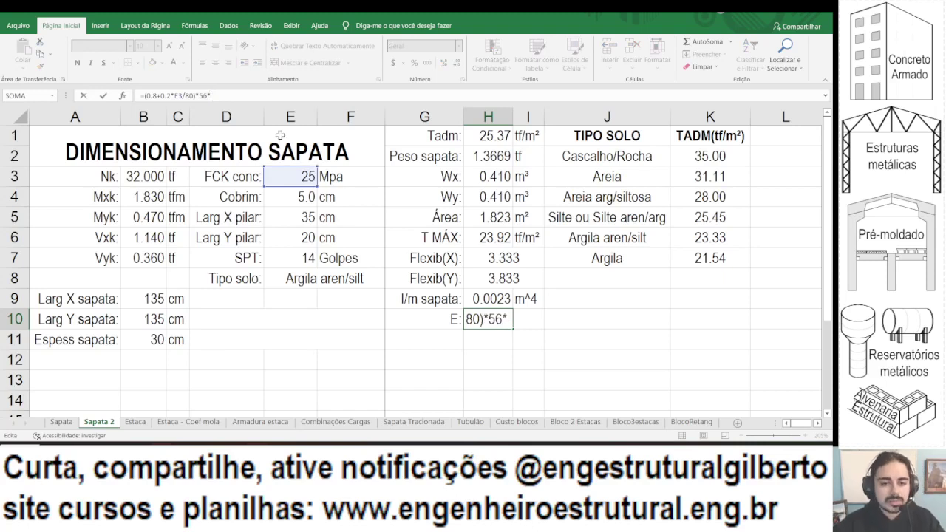
click(299, 176)
text(^0)
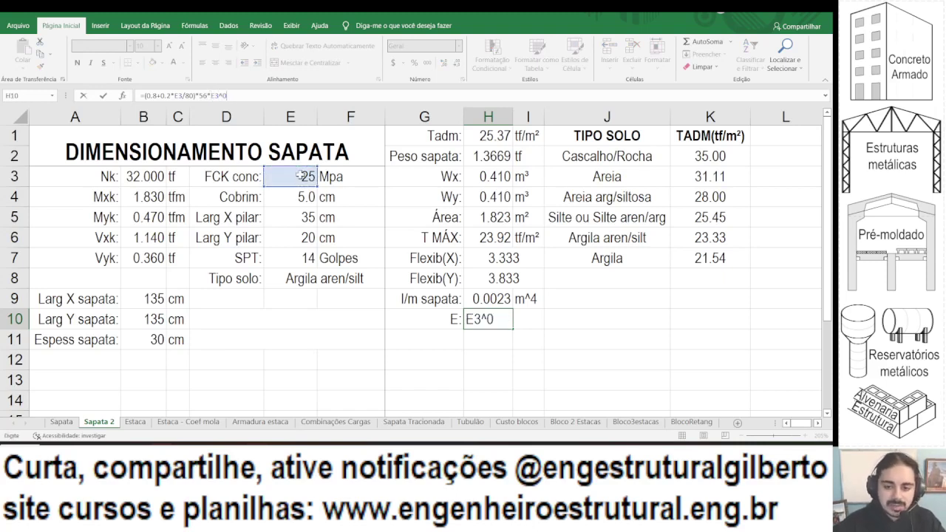
text(.5)
key(Return)
Enter the unit tf/cm² in I10 beside the elastic modulus.
key(Up)
key(Right)
text(t)
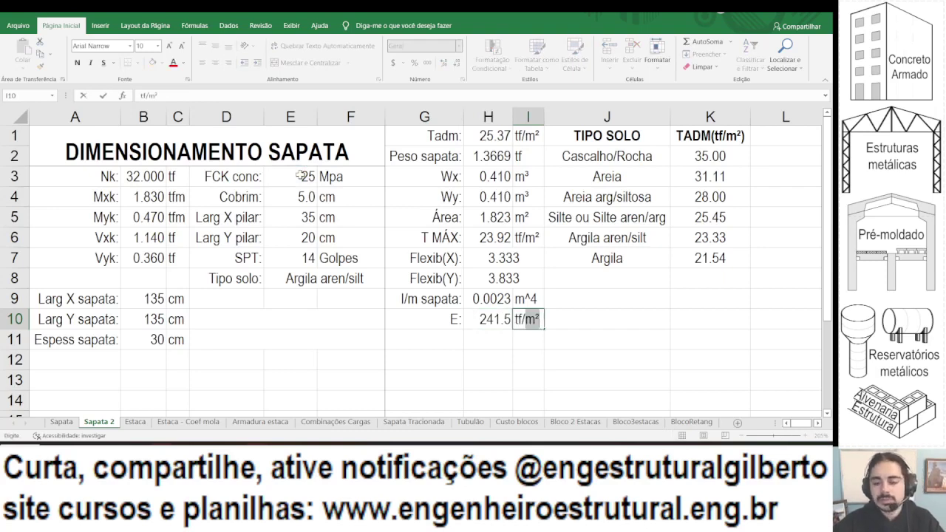
text(f/cm)
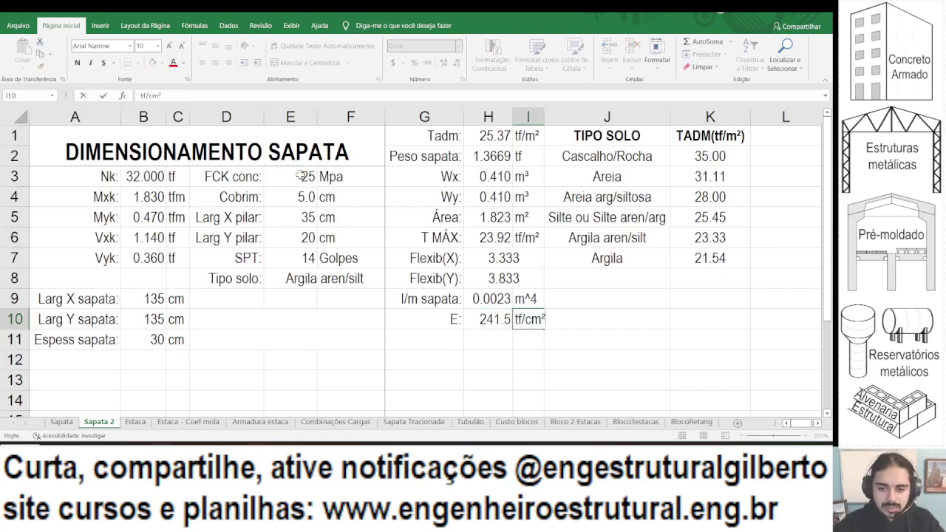
text(²)
Convert the elastic modulus in H10 to tf/m² by extending its formula to =(0.8+0.2*E3/80)*56*E3^0.5*100^2.
click(509, 316)
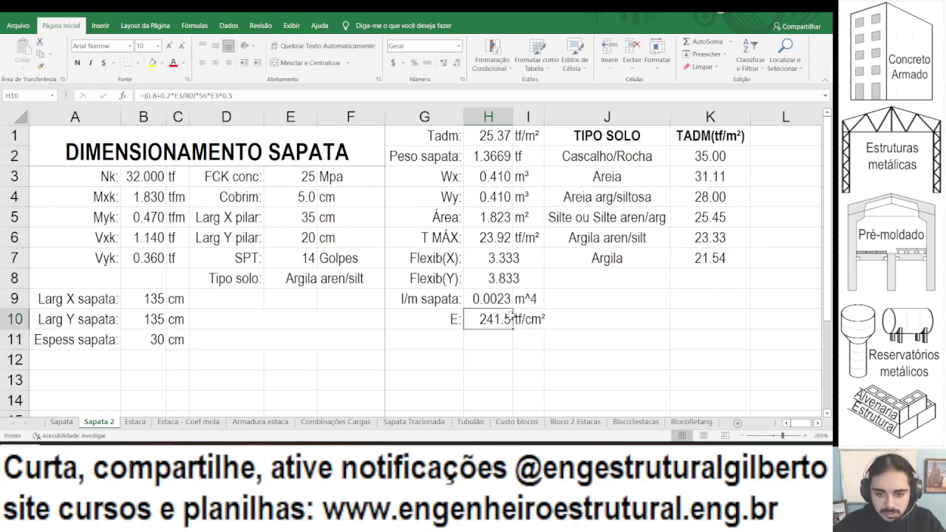
click(242, 94)
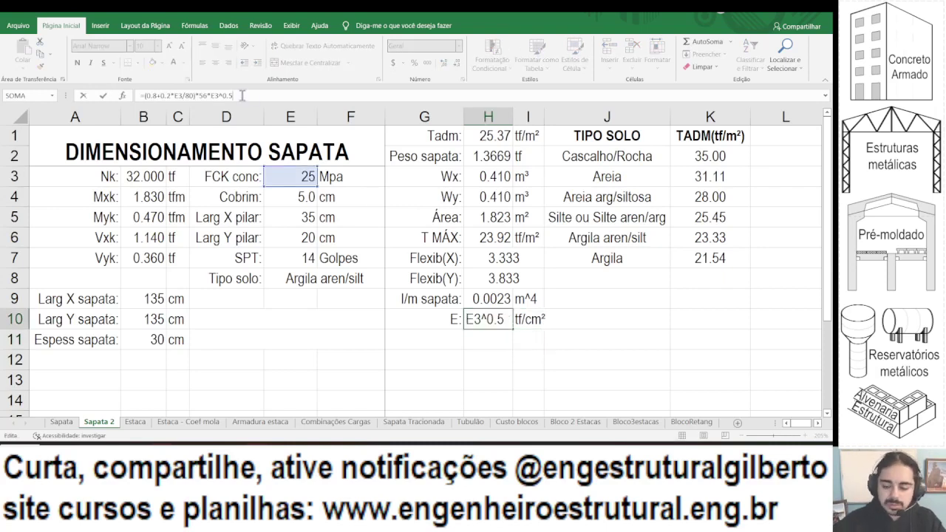
text(*100^^2)
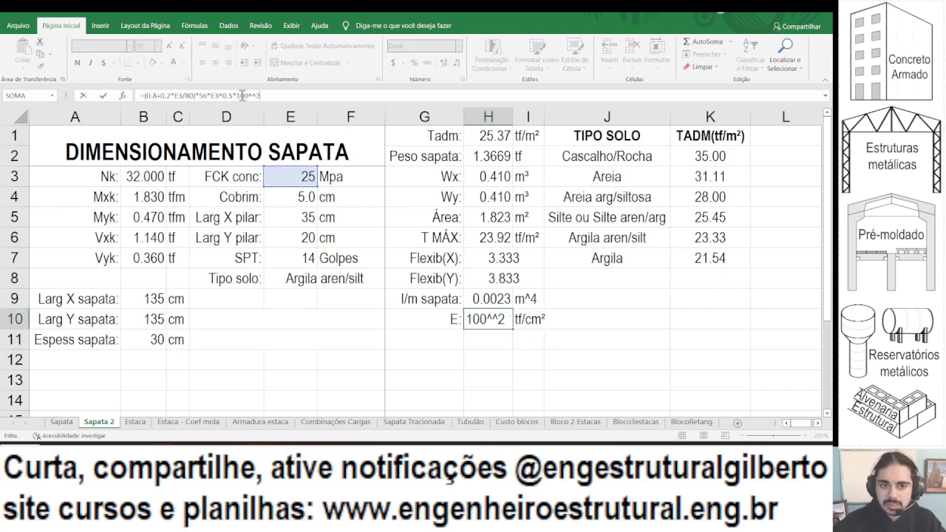
key(BackSpace)
text(2)
key(Tab)
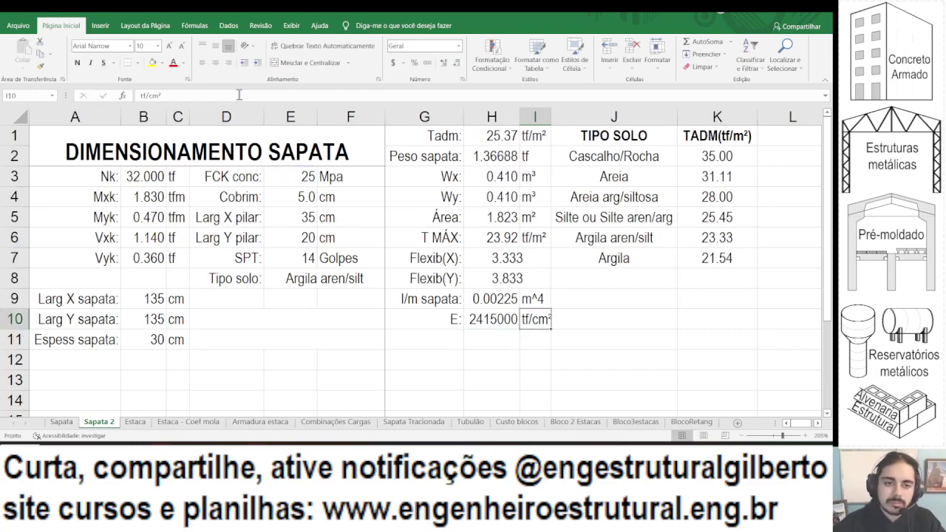
Change the elastic modulus unit in I10 to tf/m².
click(154, 94)
key(BackSpace)
key(Return)
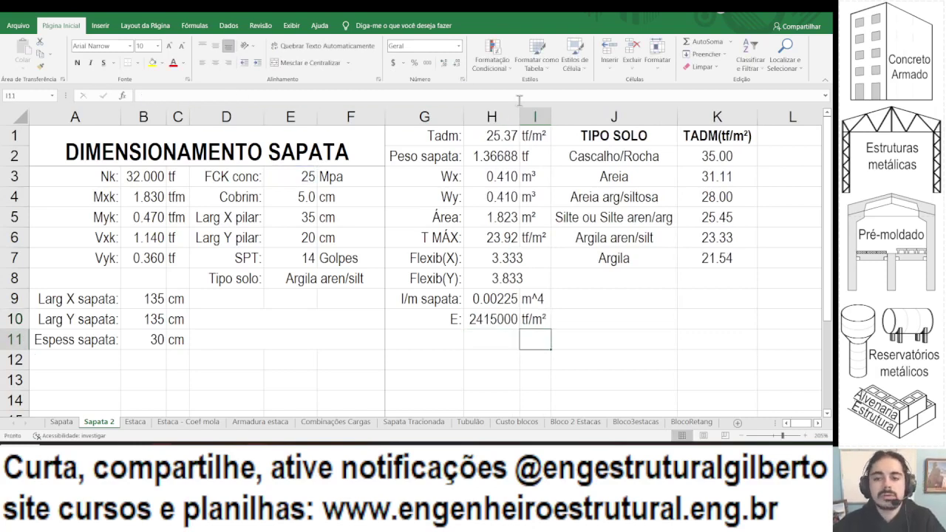
Display the footing weight in H2 with three decimal places and adjust the width of column H.
click(569, 117)
drag(524, 118, 530, 118)
click(495, 155)
click(456, 65)
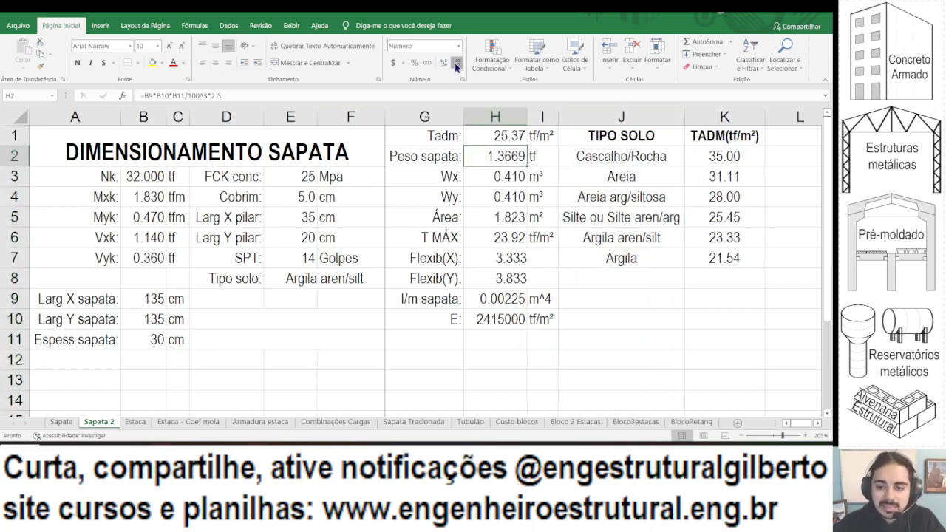
click(456, 65)
click(456, 65)
click(444, 64)
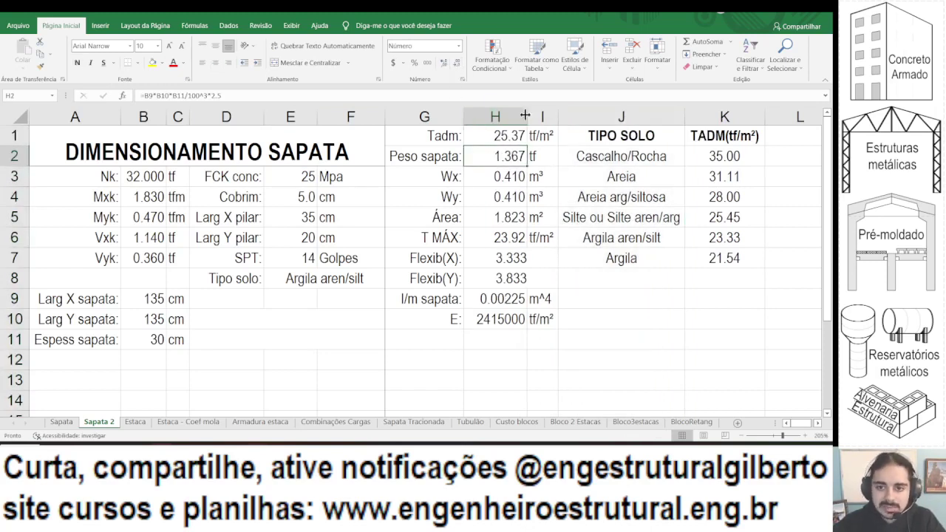
drag(525, 116, 518, 116)
Label cell G11 "Flecha X:" and align the label to the right.
click(442, 336)
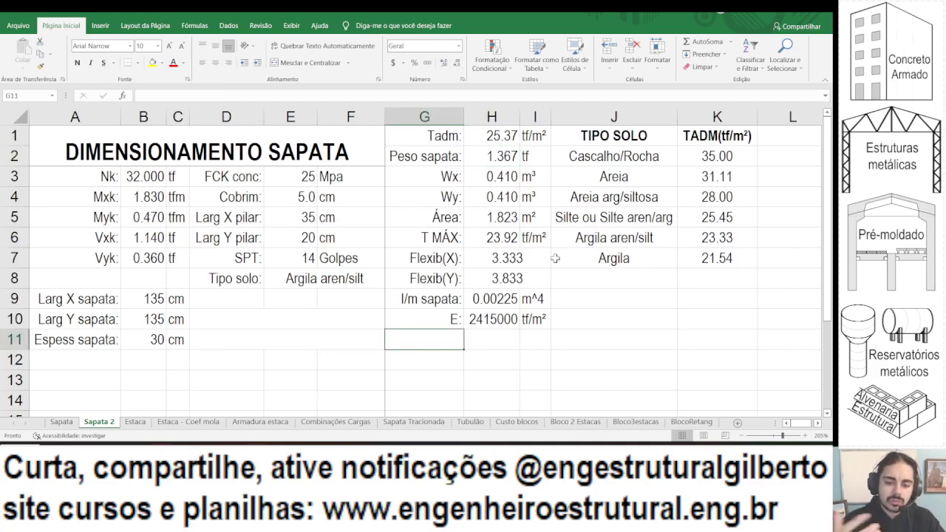
text(Flecha X)
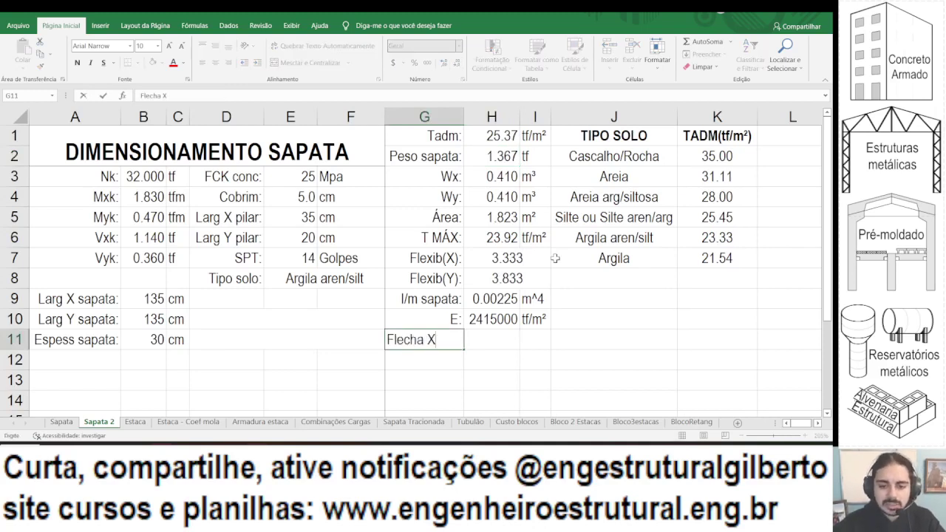
text(:)
key(Return)
key(Up)
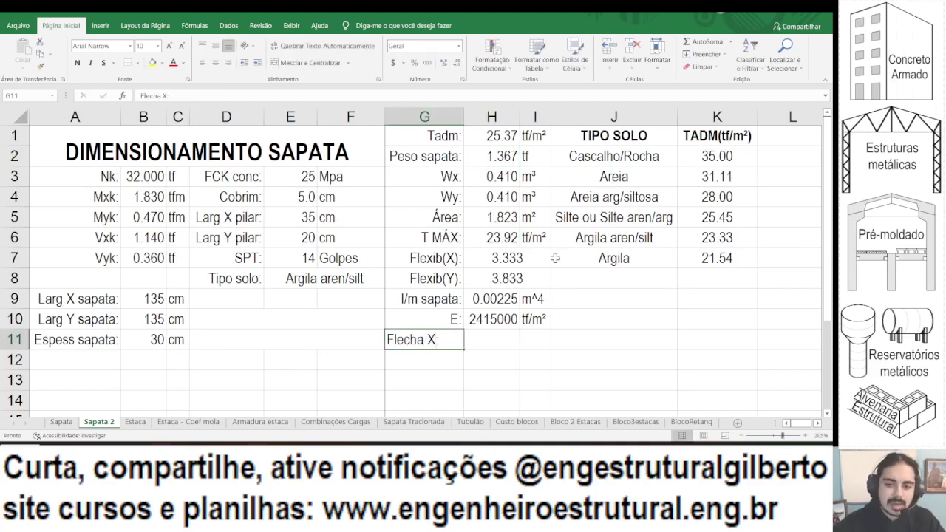
click(229, 63)
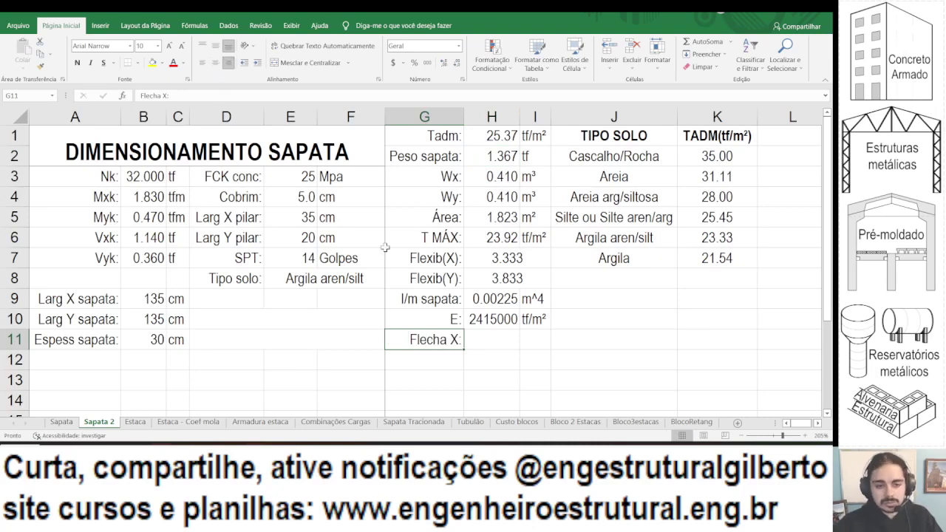
Start the X deflection formula in H11 as =H6*((B9-E5)/200)^4, using the maximum stress and the footing's cantilever length in metres.
click(484, 337)
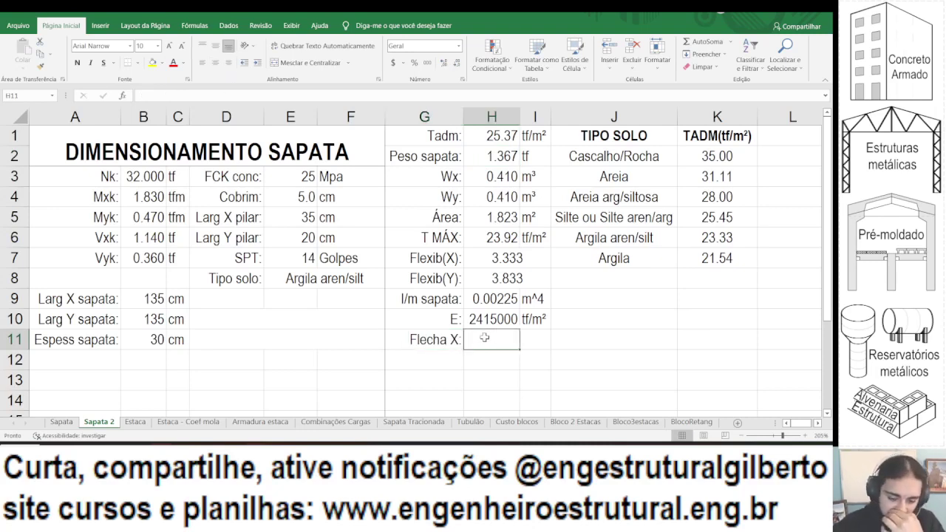
text(=)
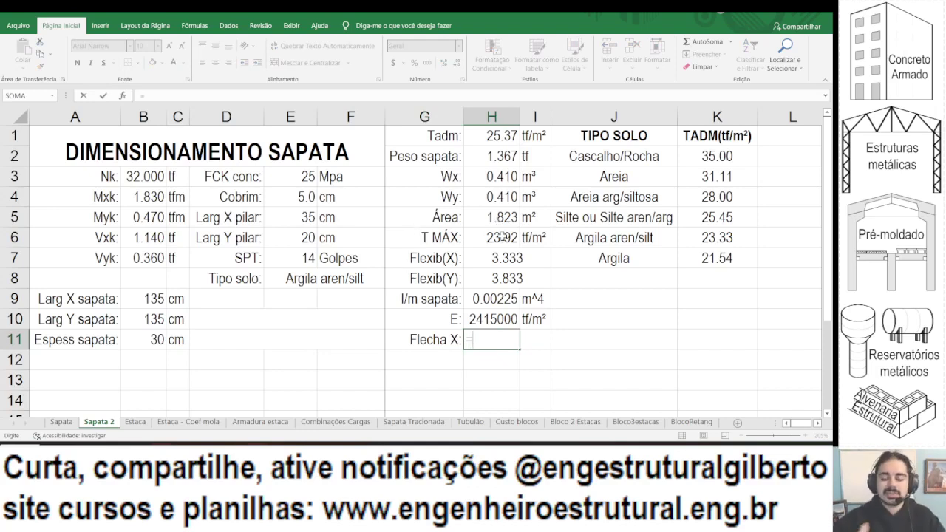
click(502, 236)
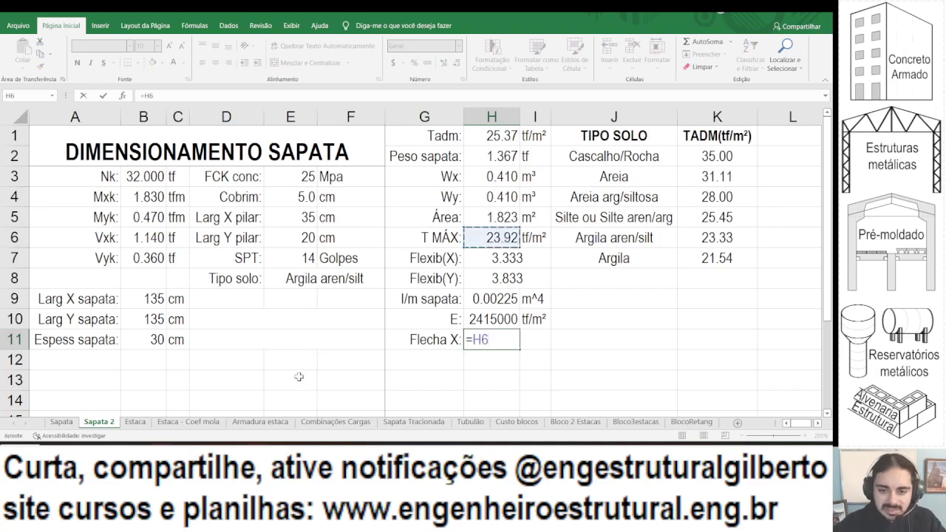
text(*)
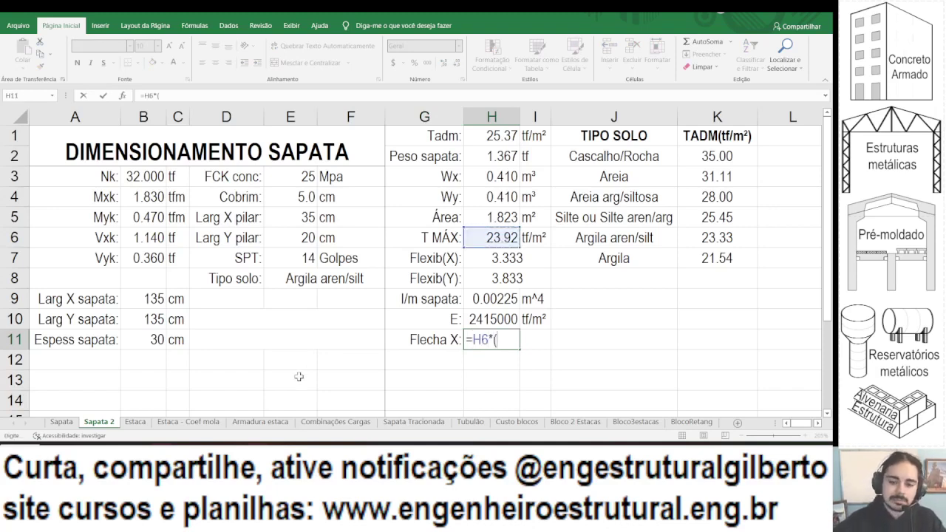
click(140, 302)
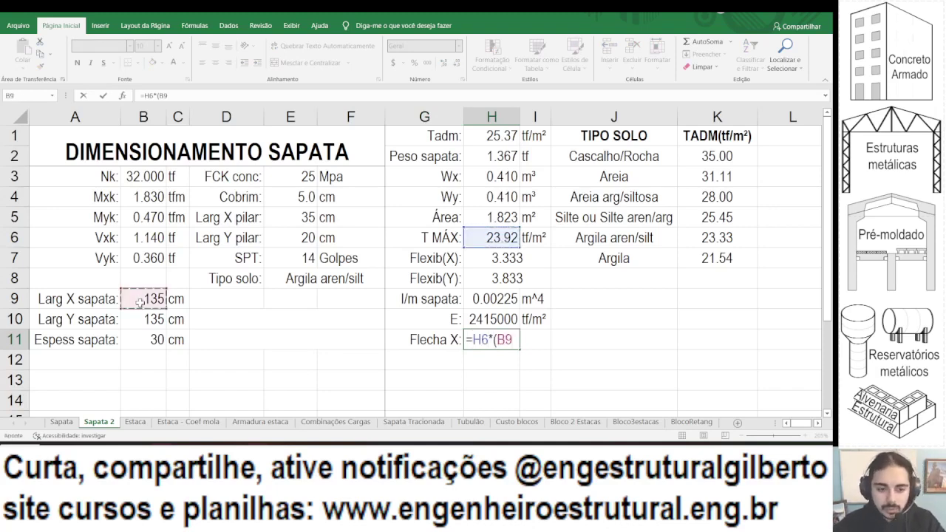
text(-)
click(296, 217)
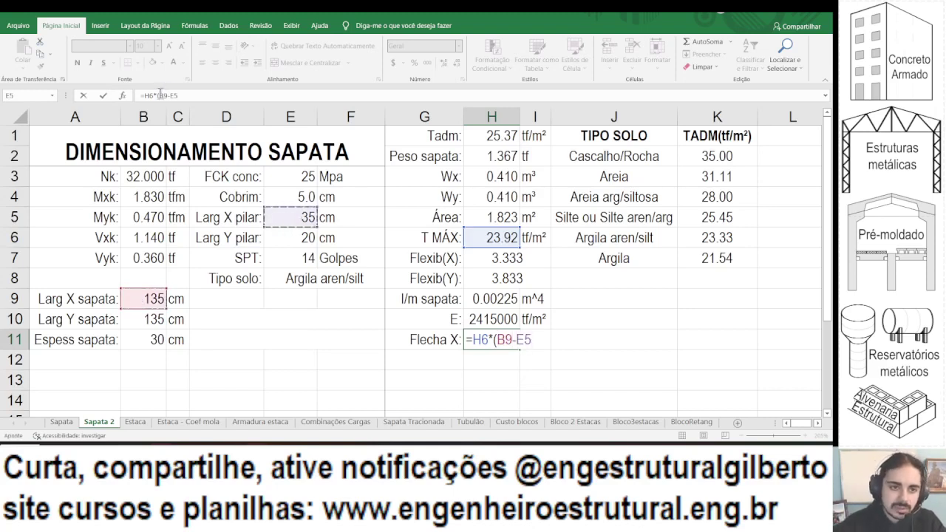
key(F2)
text((B9-E5)
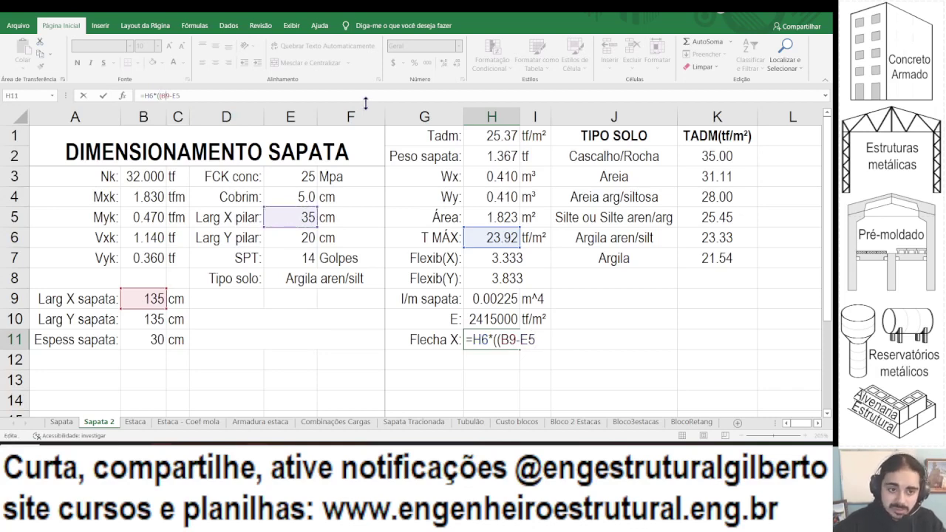
text()/2)
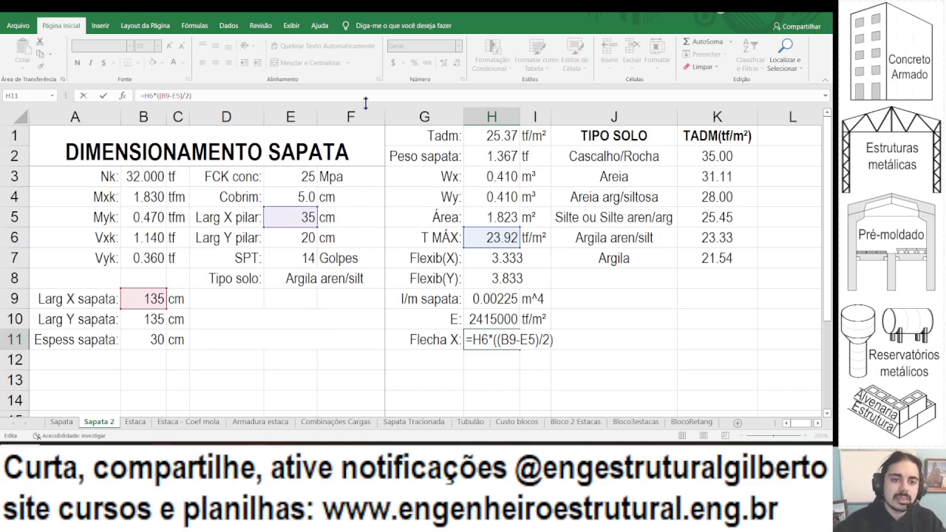
text(00)
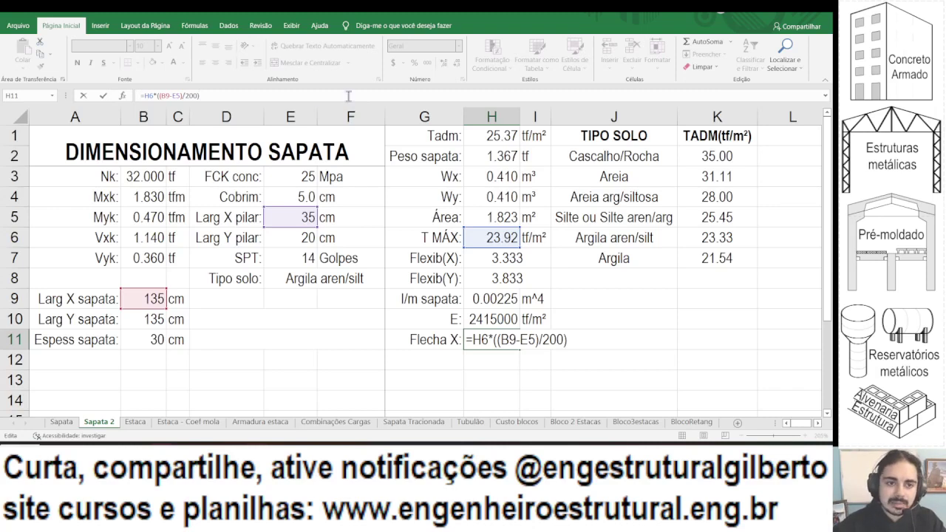
text(^4)
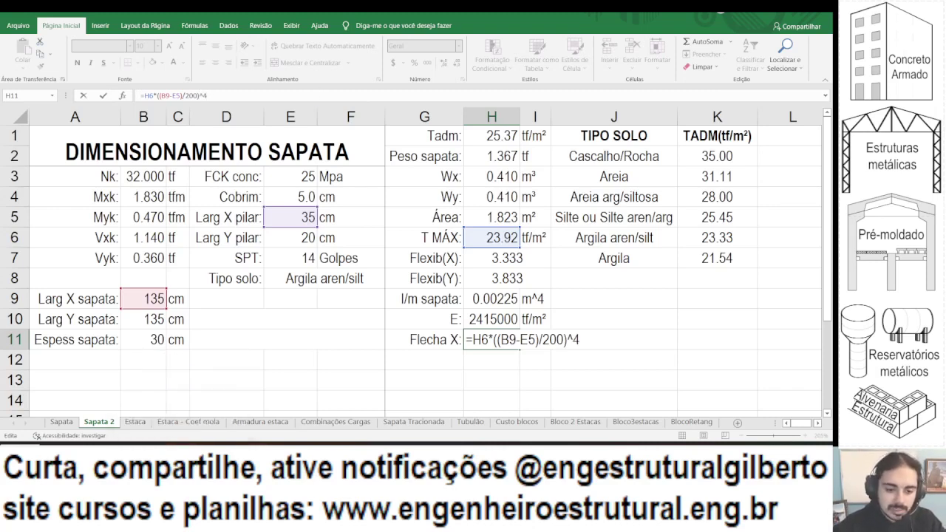
Consult the cantilever free-end deflection formula on the structx.com page in the browser and complete H11 as =H6*((B9-E5)/200)^4/8/H10/H9.
key(alt+Tab)
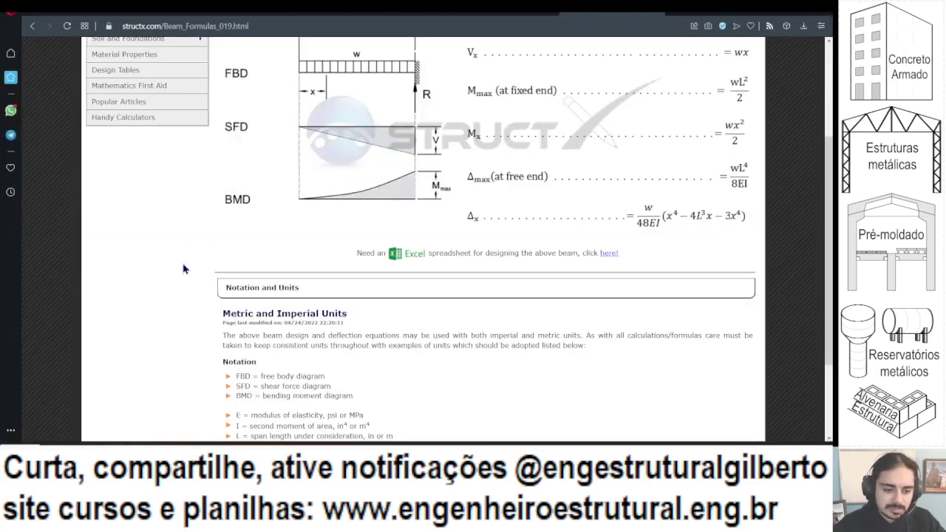
key(alt+Tab)
key(ctrl+v)
scroll(84, 196, up, 3)
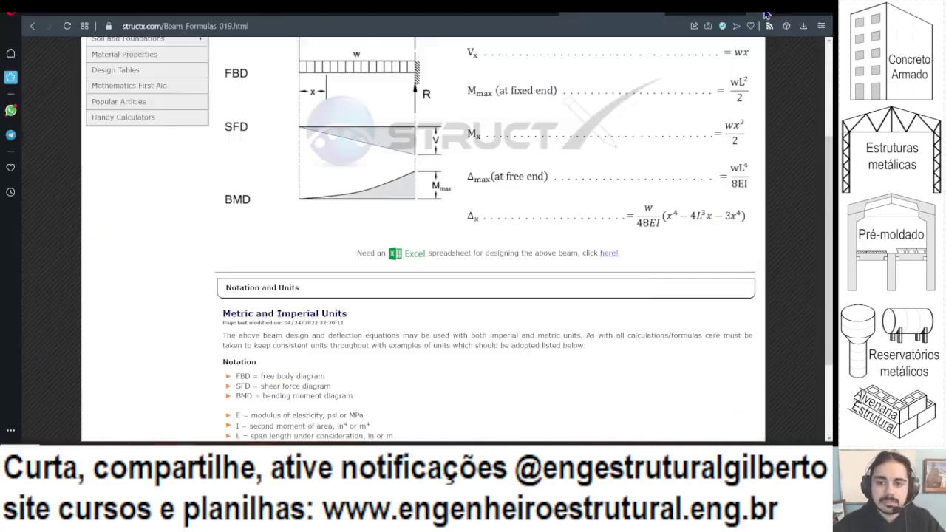
key(alt+Tab)
click(310, 422)
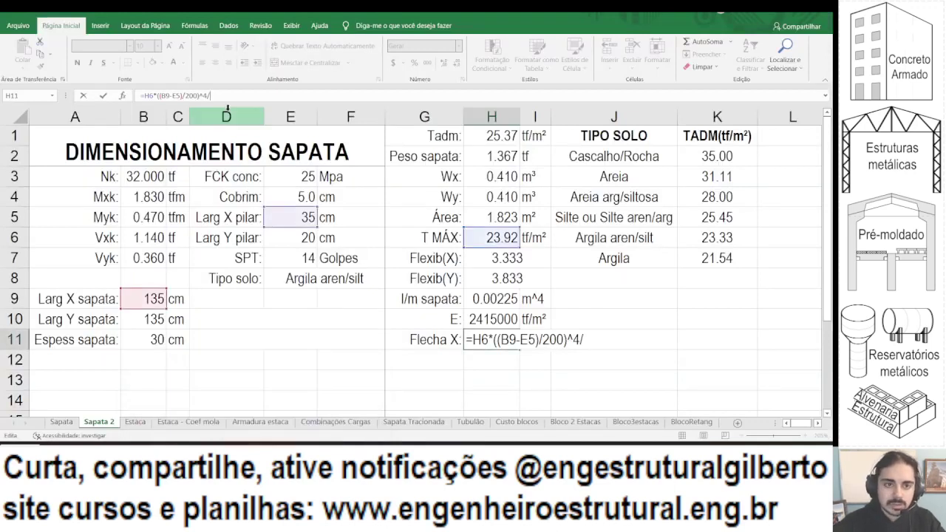
text(8/)
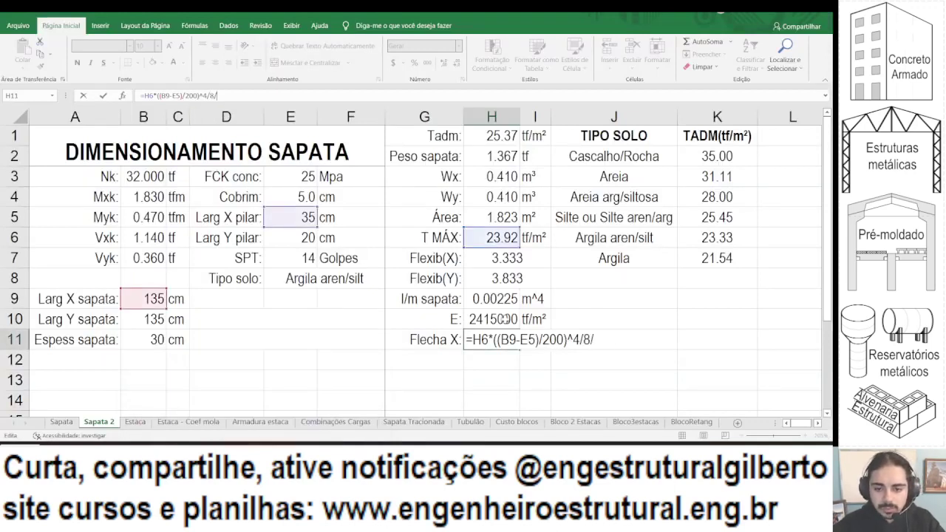
click(506, 319)
text(/)
click(503, 297)
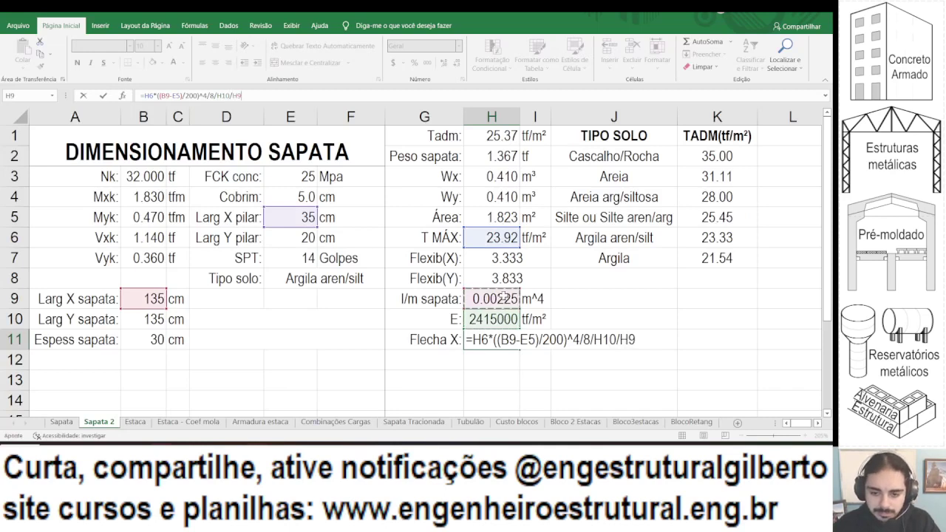
key(ctrl+Return)
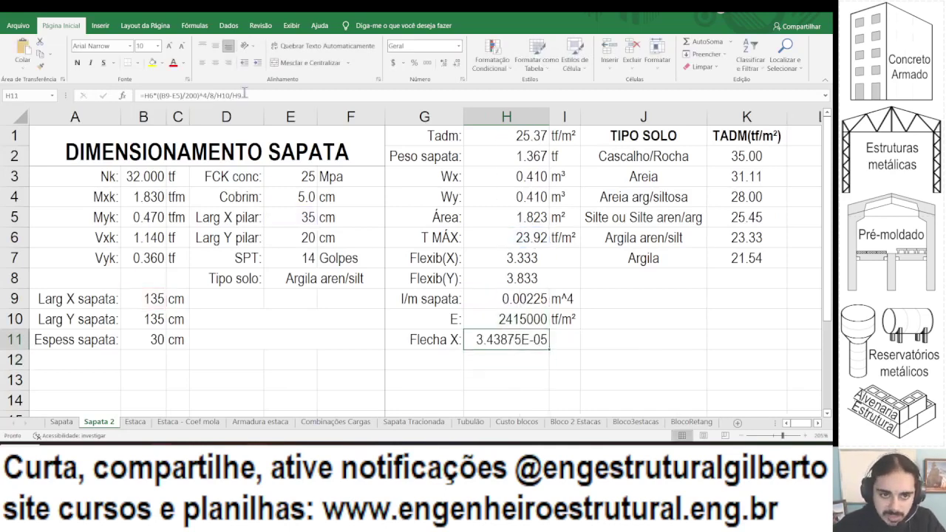
Convert the X deflection in H11 to centimetres by multiplying its formula by 100.
click(244, 94)
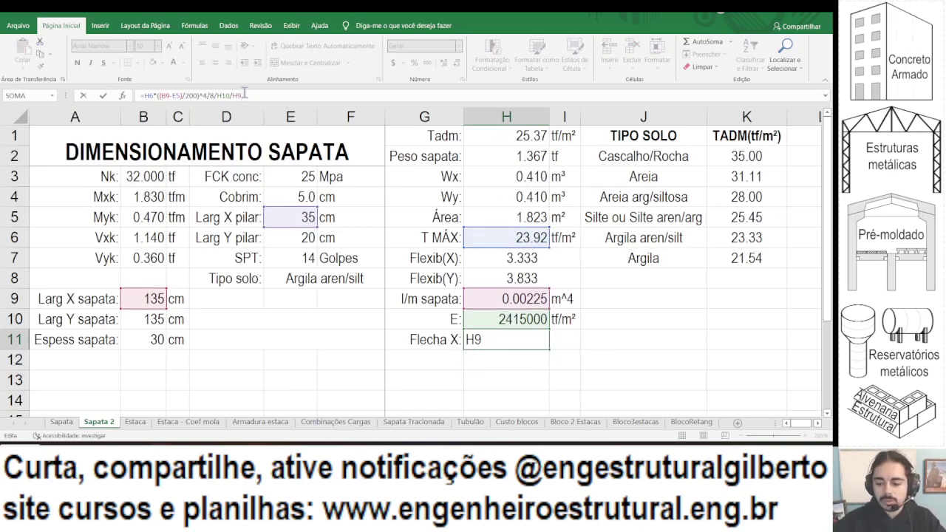
text(*100)
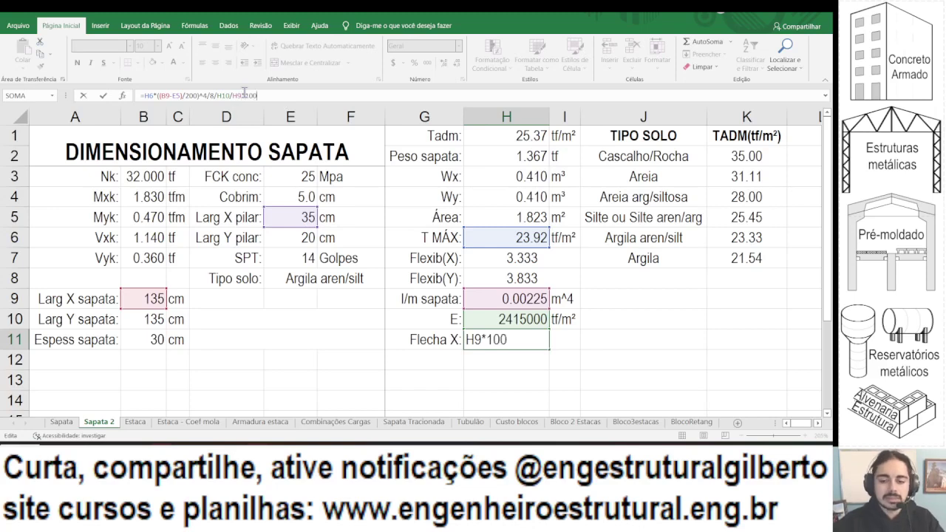
key(Return)
key(Up)
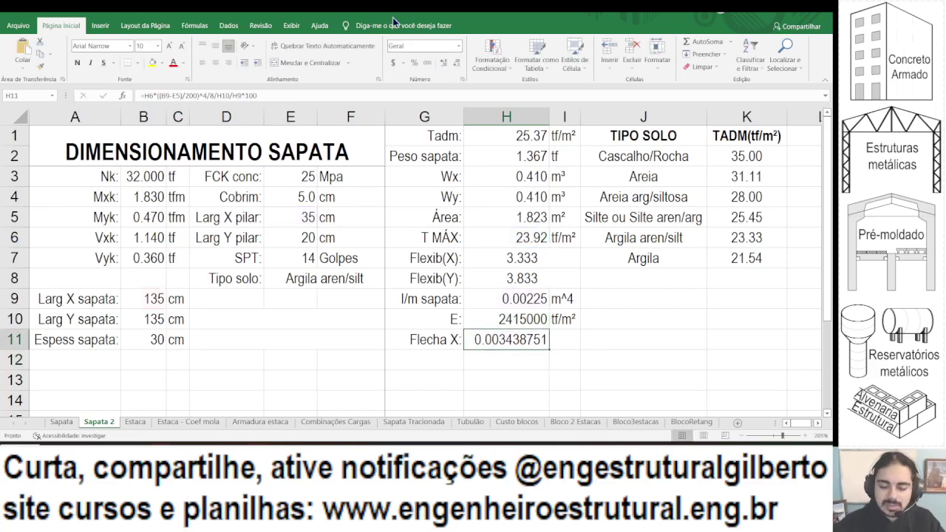
Display the X deflection in H11 with three decimal places and fit the width of column H to its contents.
click(455, 64)
click(456, 64)
click(455, 64)
click(456, 63)
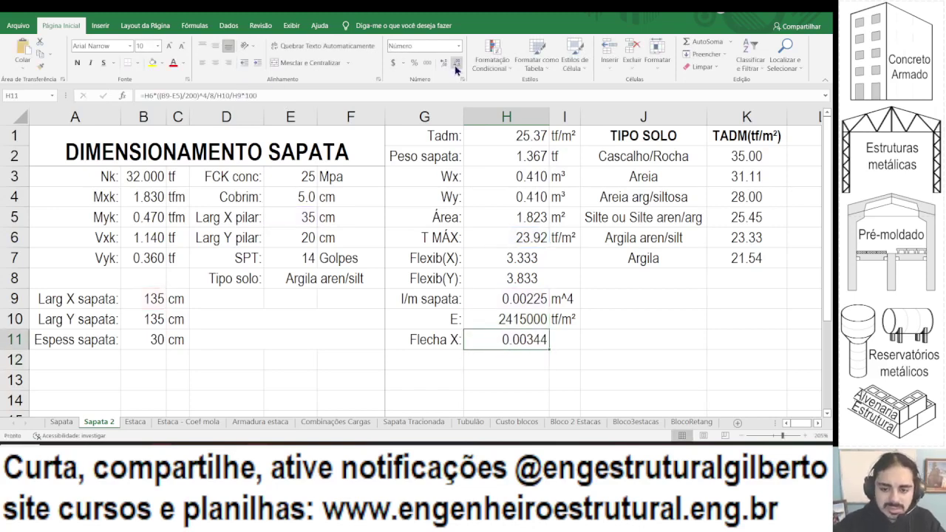
click(455, 63)
click(455, 64)
double_click(549, 117)
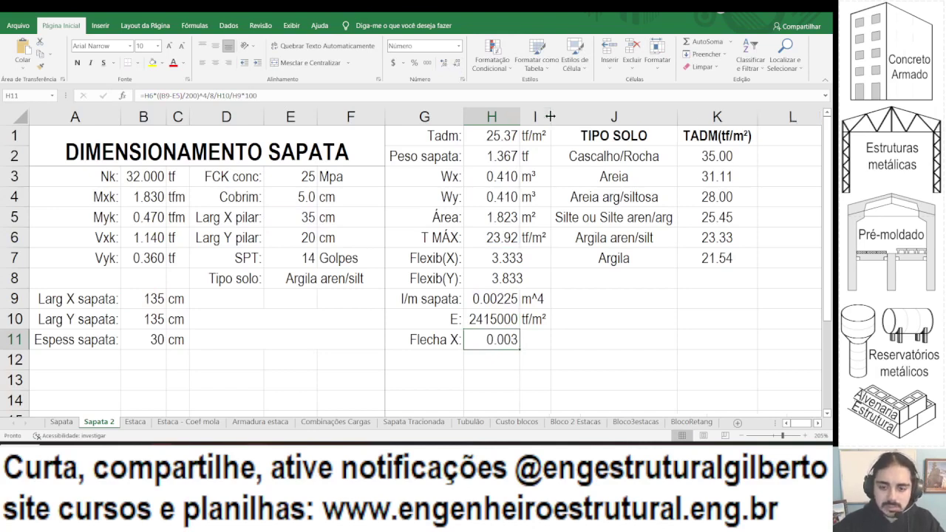
Enter the unit cm in I11 beside the X deflection.
click(529, 334)
text(cm)
key(Return)
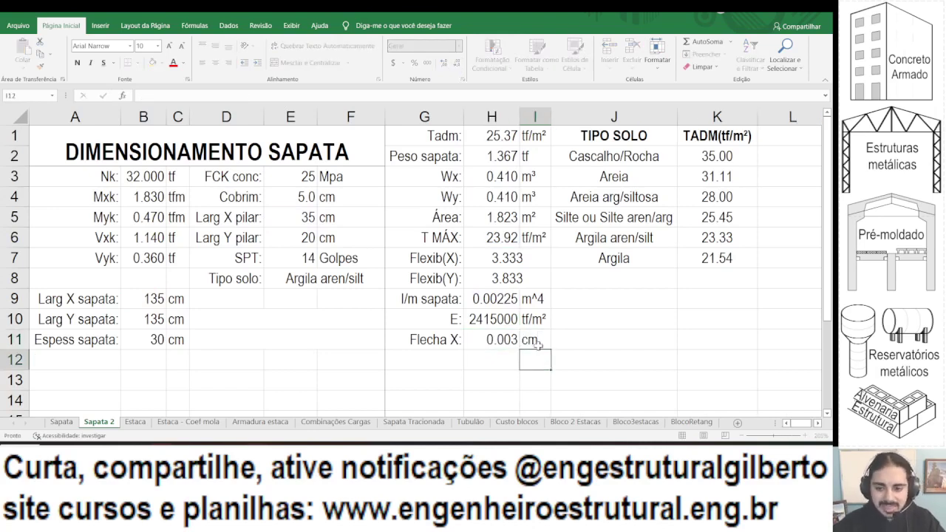
key(Up)
Label cell G12 "Flecha Y:" and align the label to the right.
click(429, 340)
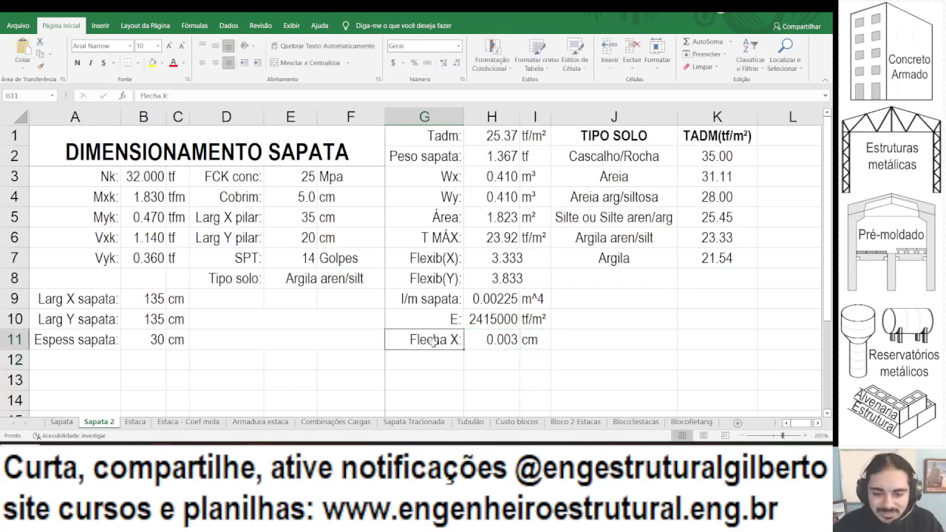
click(426, 361)
text(F)
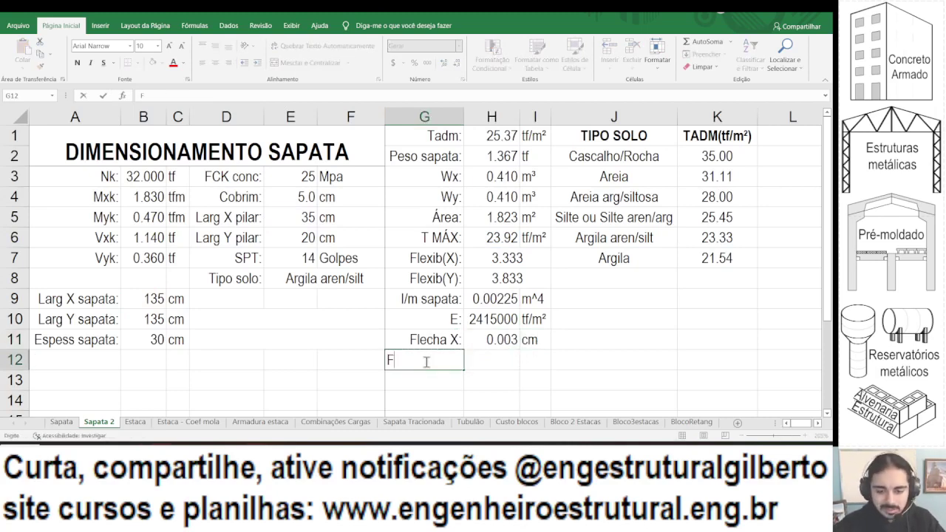
text(lecha Y:)
key(Return)
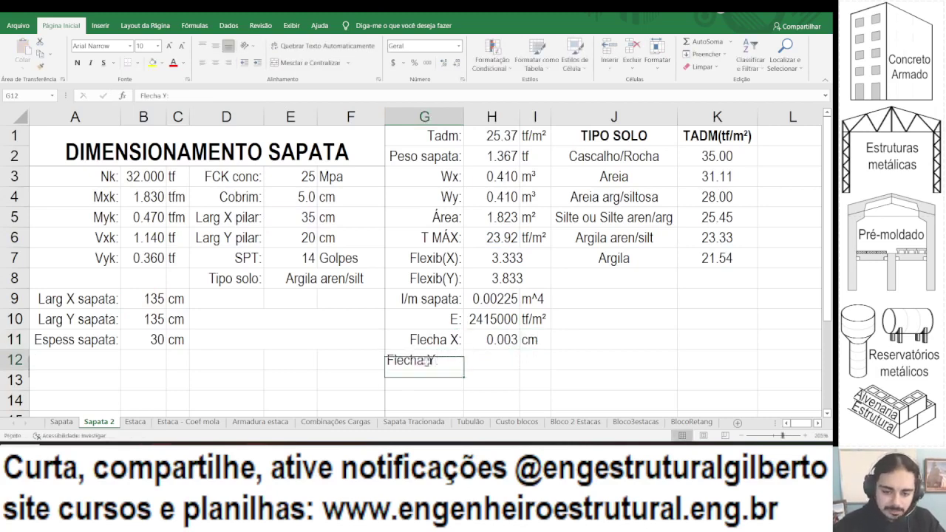
key(Up)
key(Right)
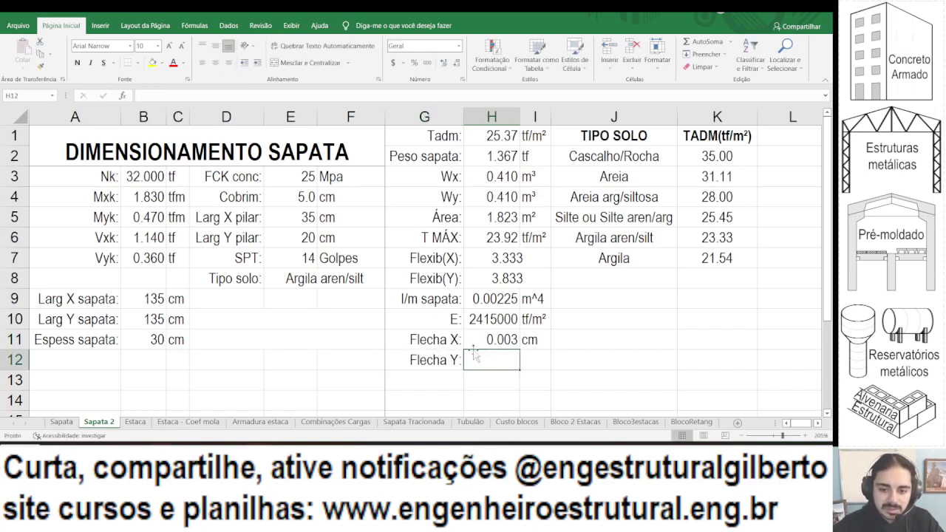
Copy the H11 deflection formula into H12 and change its references to the Y widths, giving =H6*((B10-E6)/200)^4/8/H10/H9*100.
key(Up)
drag(256, 95, 3, 98)
key(ctrl+c)
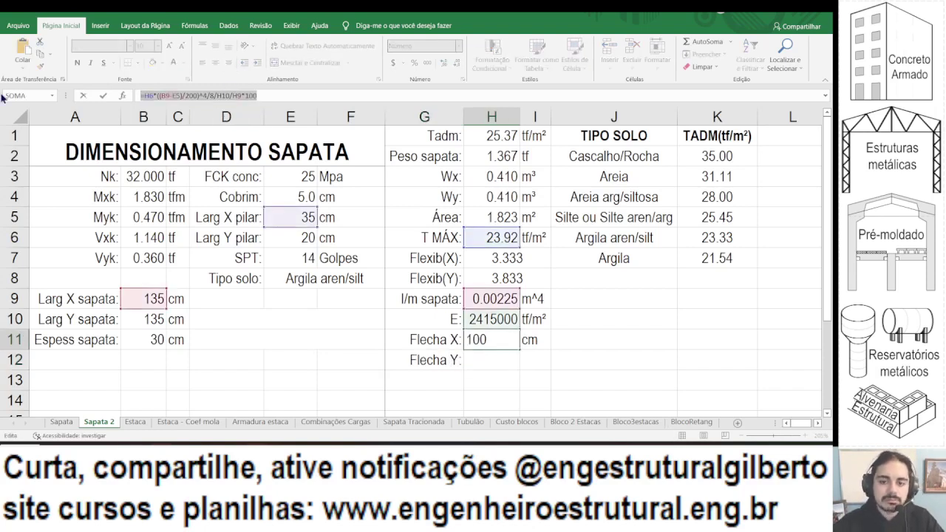
key(Return)
key(F2)
key(ctrl+v)
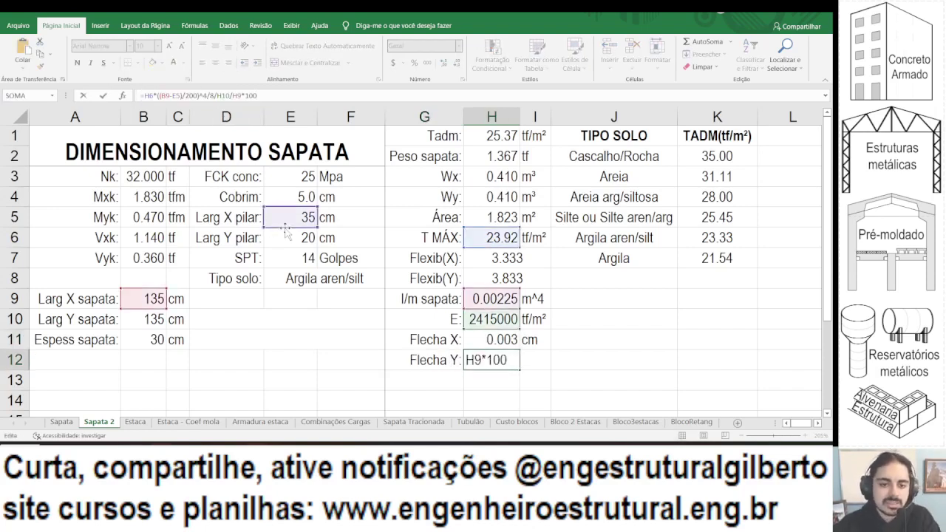
drag(281, 227, 288, 241)
drag(156, 307, 159, 321)
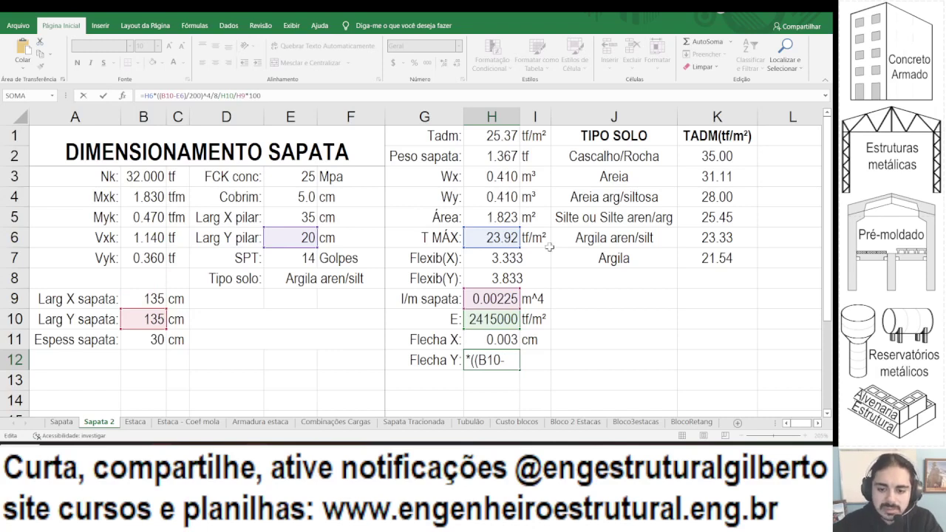
key(Return)
Display the Y deflection in H12 with three decimal places and enter its unit cm in I12.
key(Up)
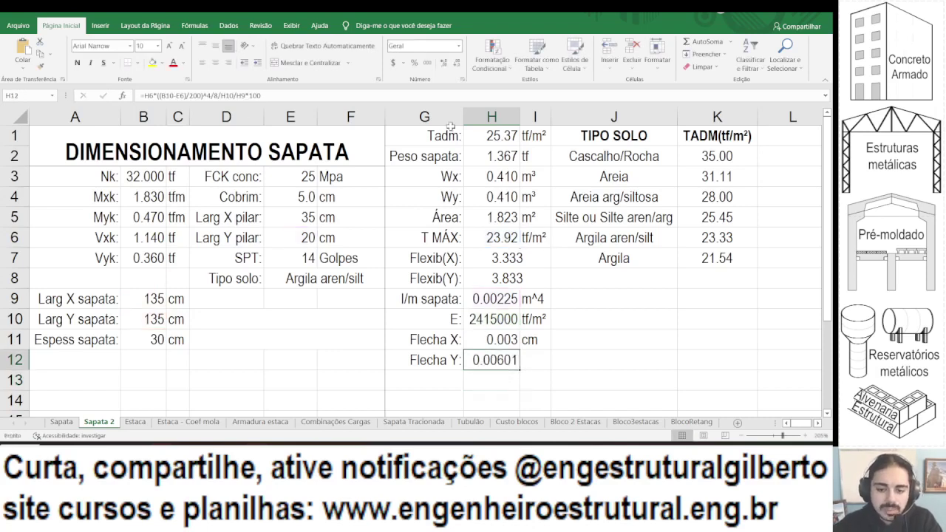
click(454, 62)
click(454, 62)
click(544, 365)
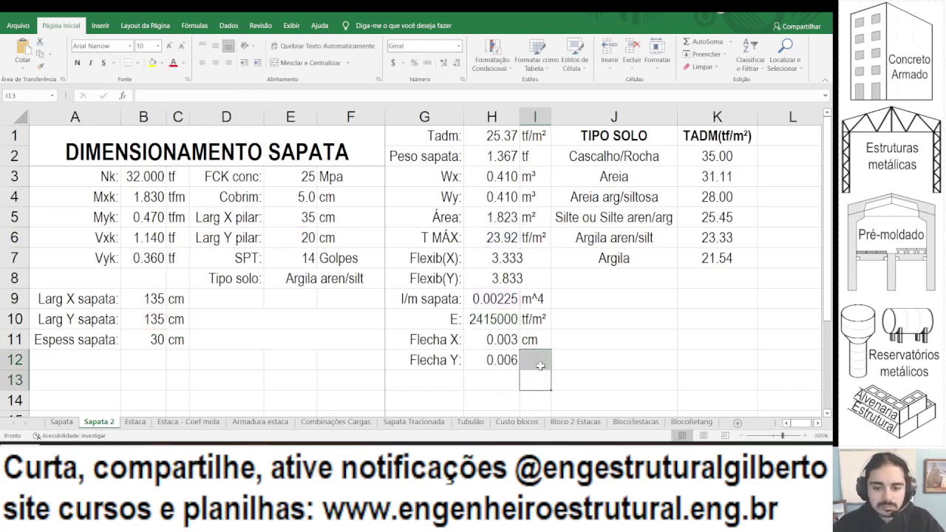
text(cm)
key(Return)
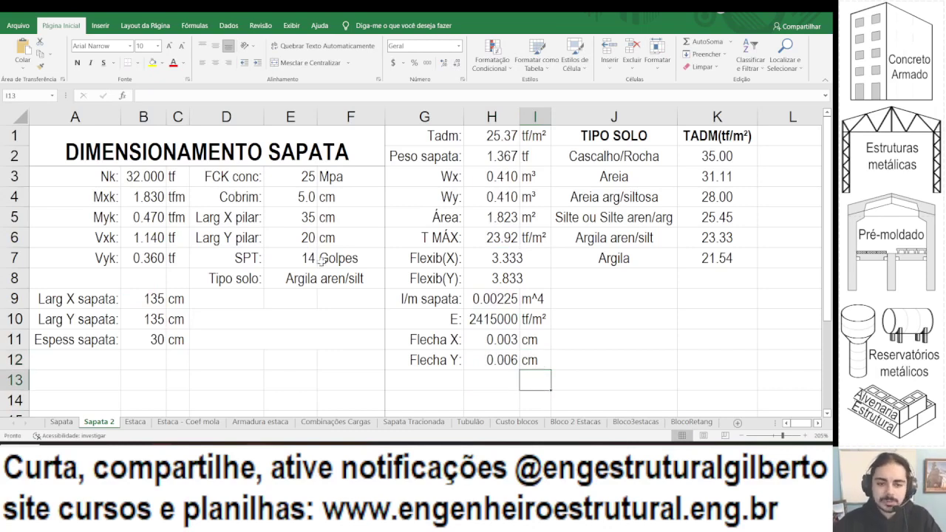
scroll(359, 259, down, 1)
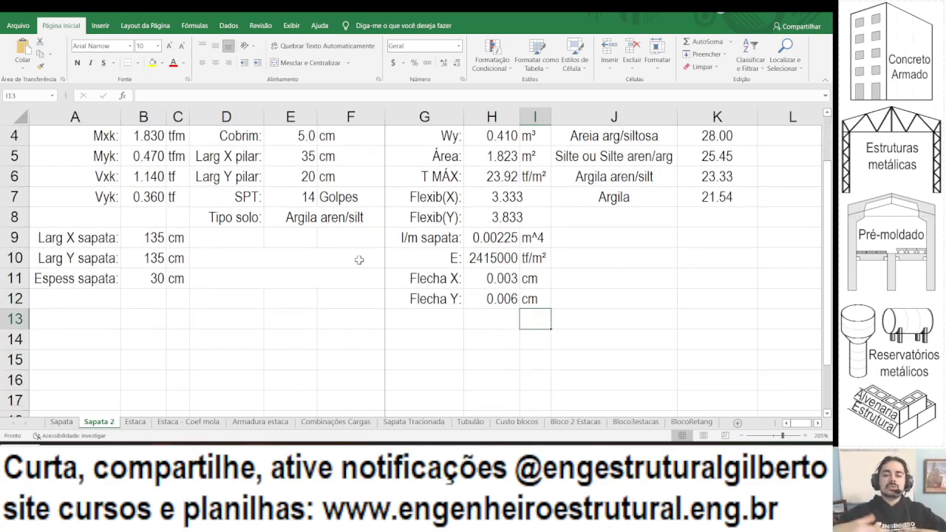
scroll(374, 277, up, 1)
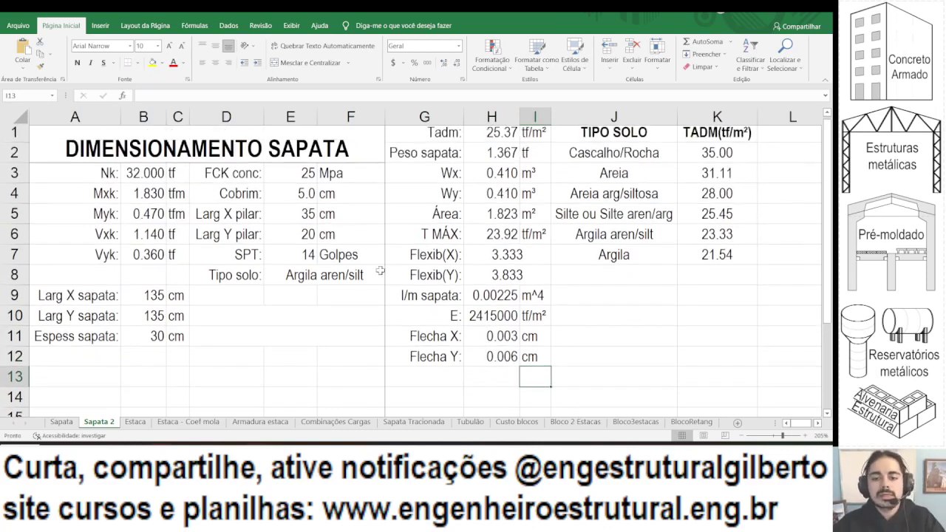
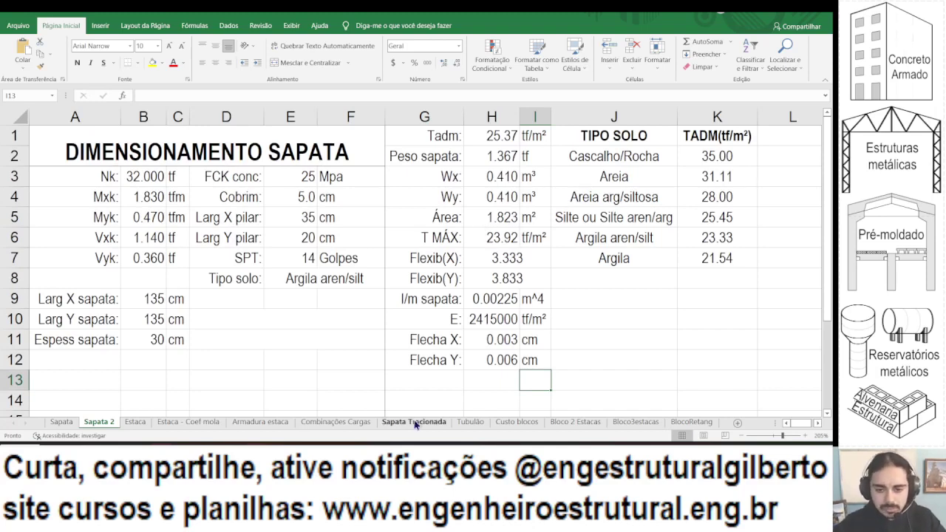
Label cell G13 "Efic sapata:" and align the label to the right.
click(408, 379)
text(Efic)
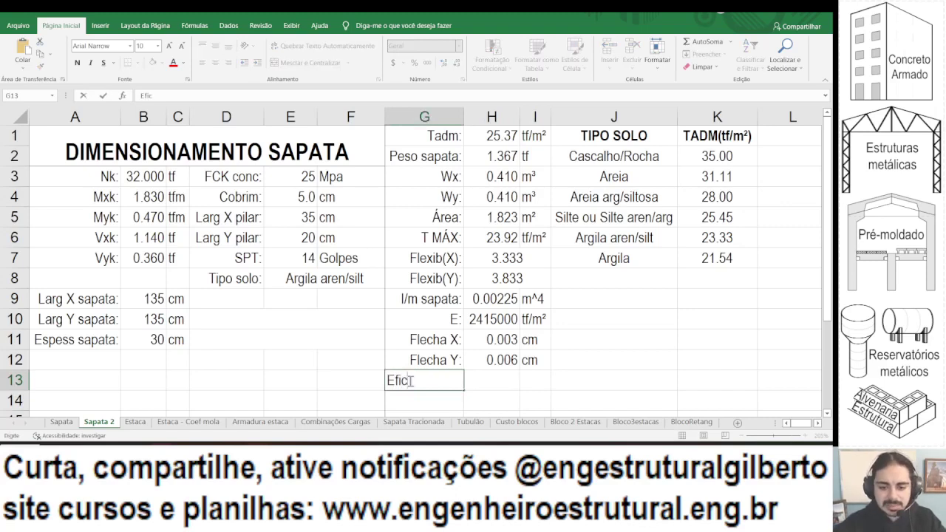
text(ieência sapata)
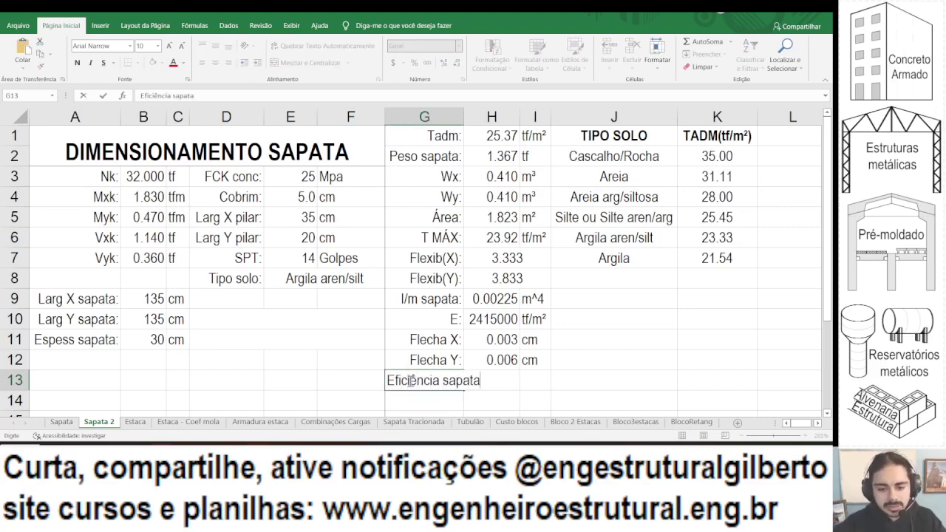
key(Escape)
text(Ef)
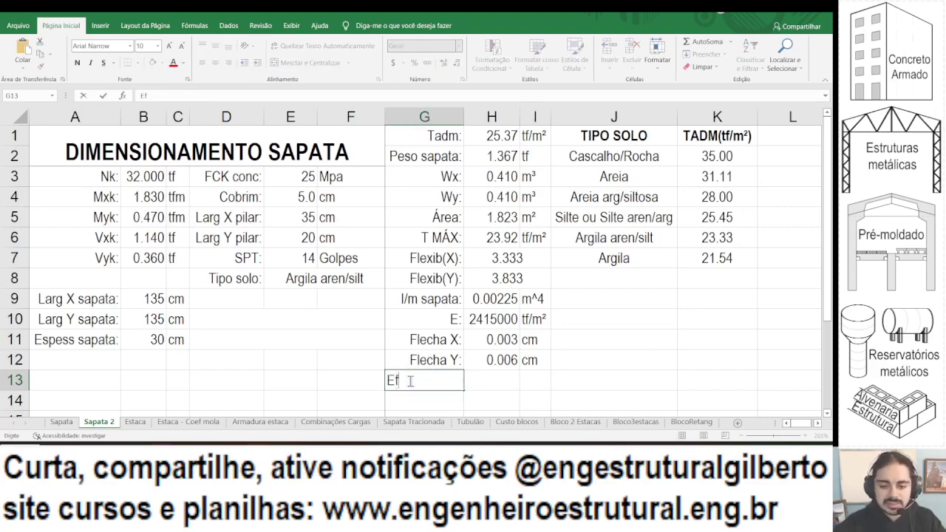
text(ic sapata:)
key(Return)
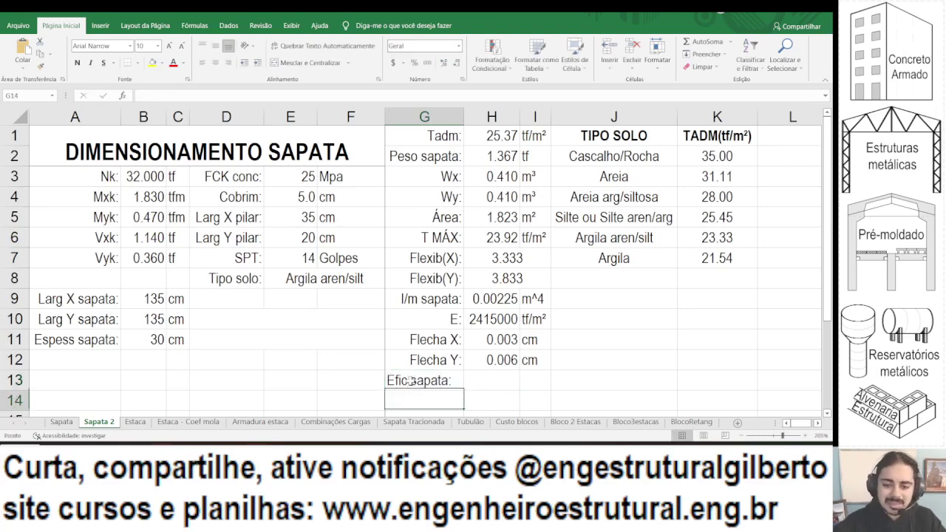
scroll(439, 323, down, 1)
click(439, 323)
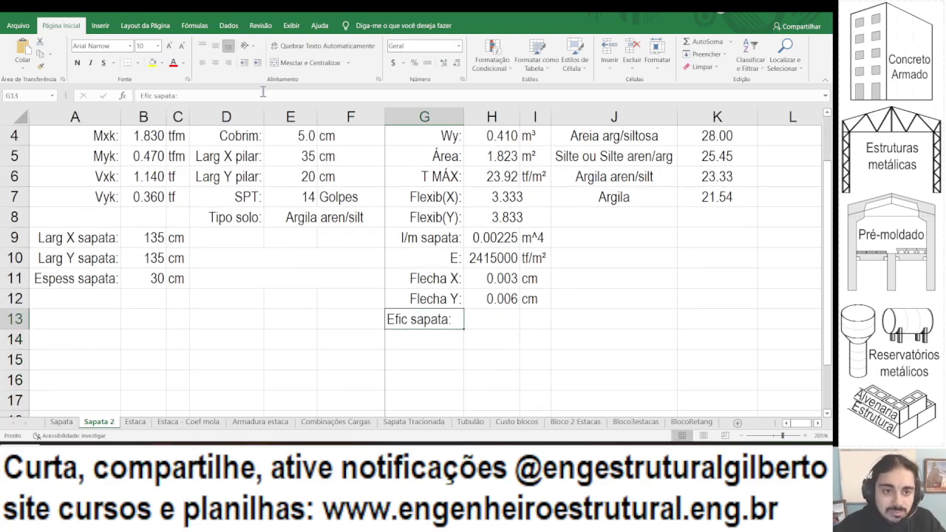
click(229, 63)
Try the footing efficiency formula =MÁXIMO(H11:H12)/2.5 in H13, based on the X and Y deflections.
click(507, 332)
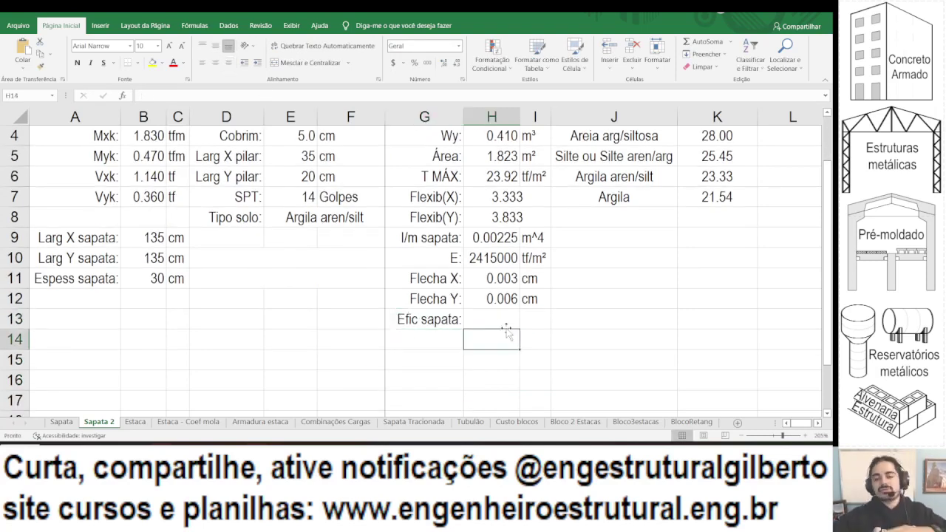
click(507, 316)
text(=()
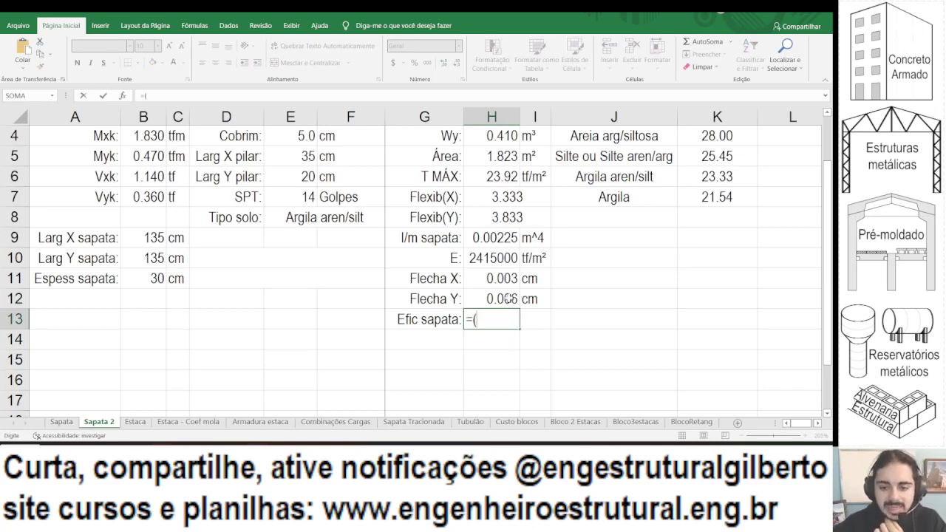
key(BackSpace)
text(máximo()
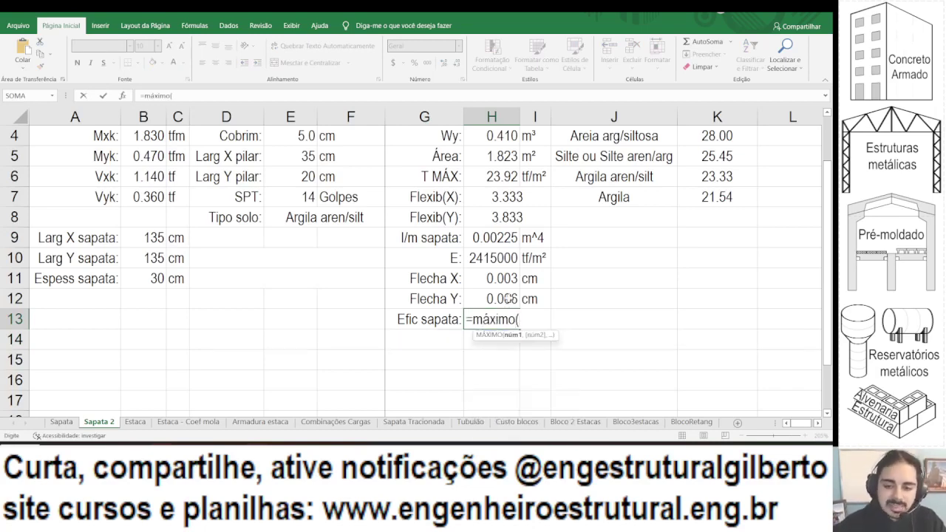
drag(507, 279, 502, 295)
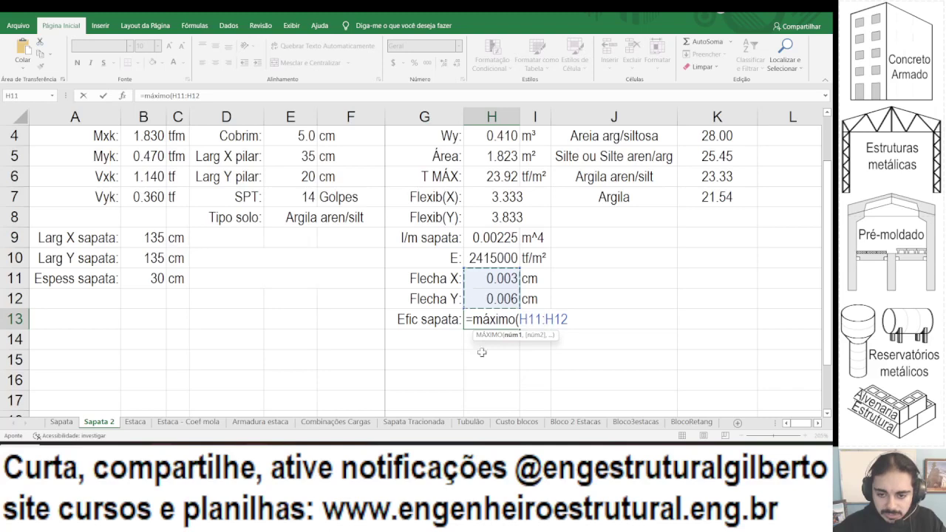
text())
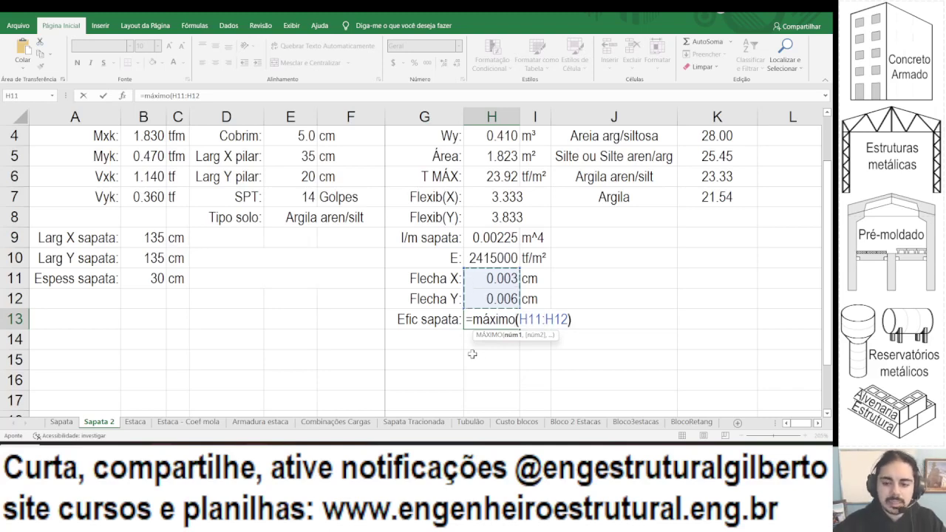
text(/2.5)
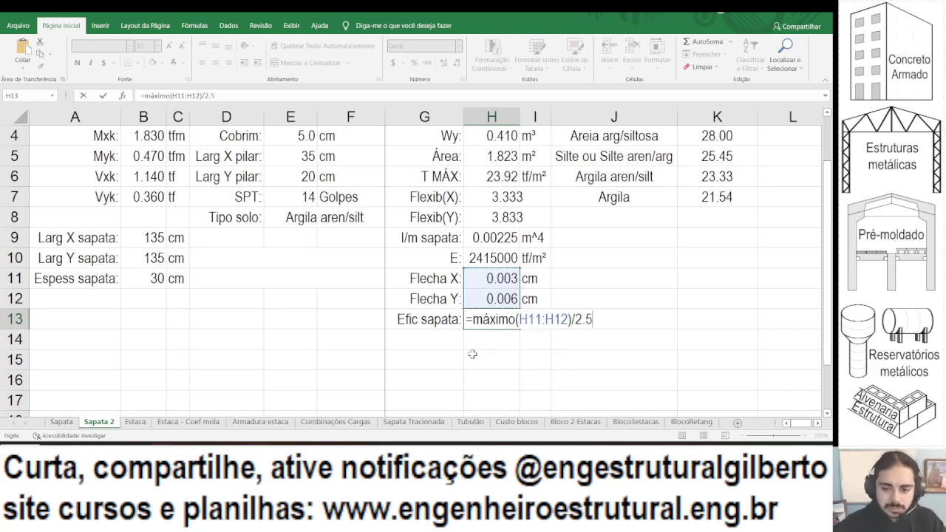
key(Return)
key(Up)
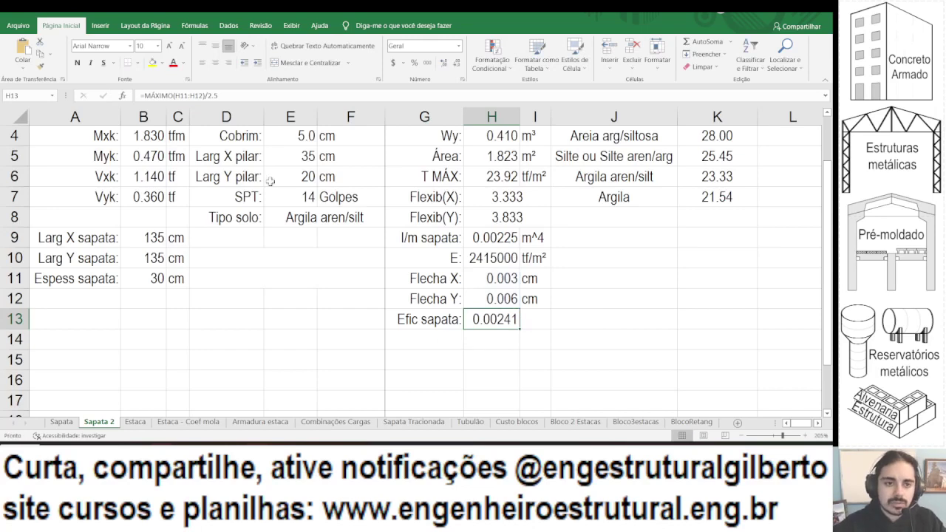
Try wrapping the H13 formula in parentheses and dividing it by 2.5, giving =(MÁXIMO(H11:H12)/2.5)/2.5.
click(148, 96)
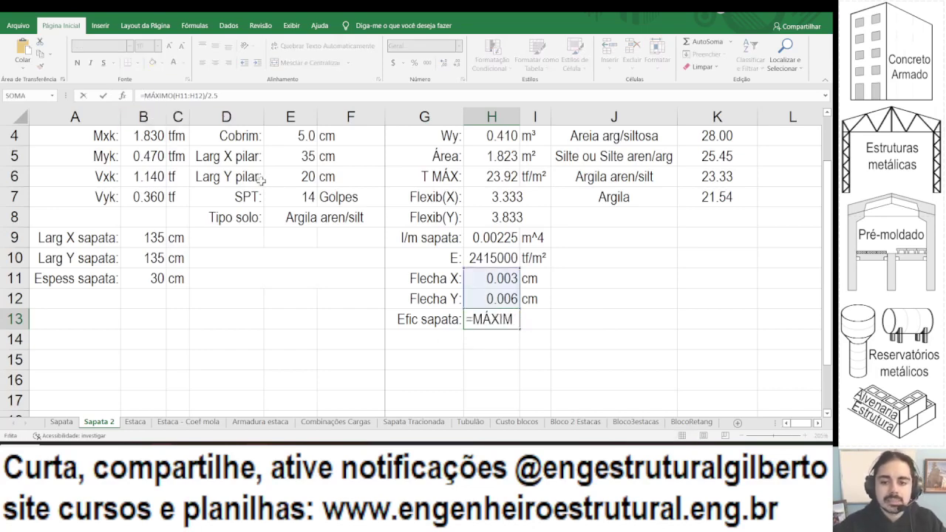
text(()
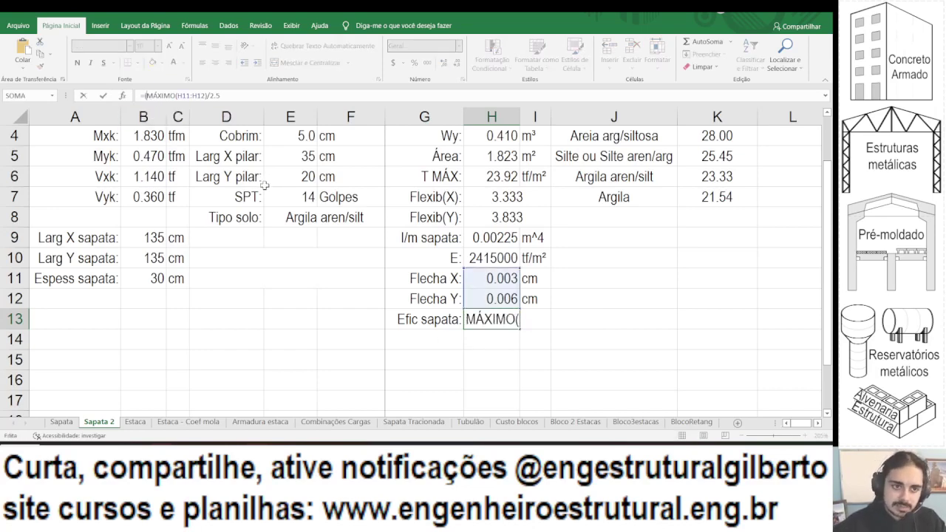
click(259, 94)
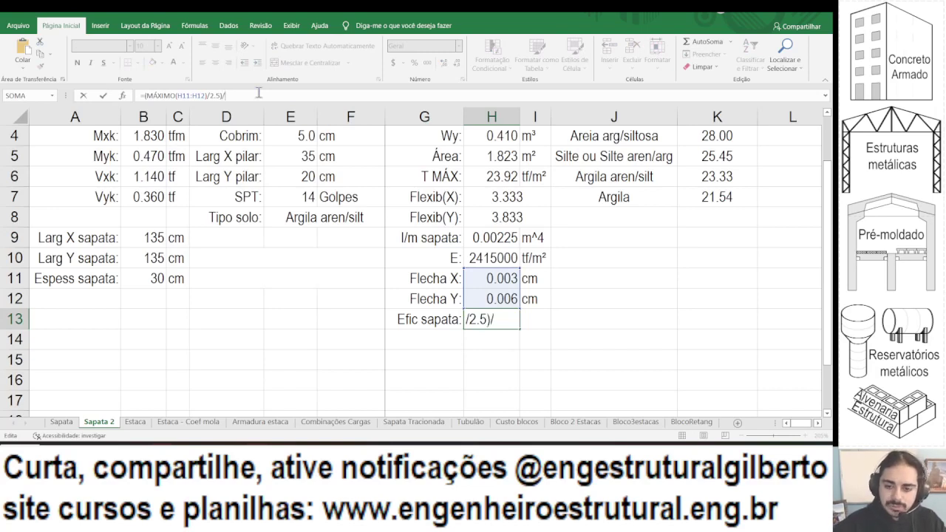
text()/2.5)
key(Return)
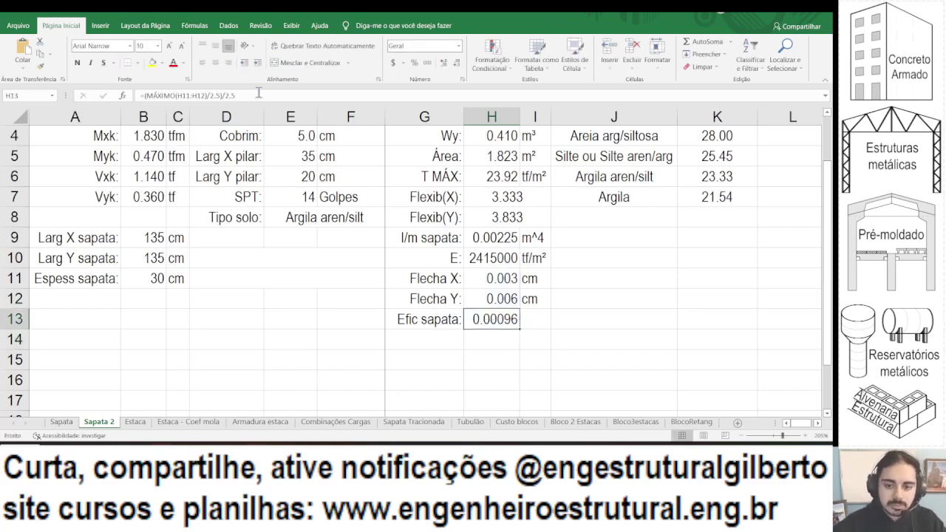
click(194, 95)
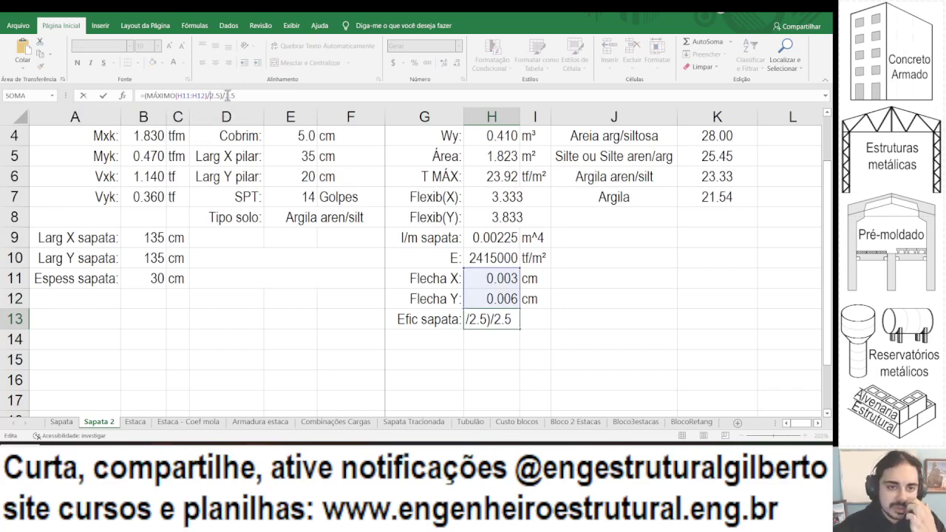
drag(223, 95, 270, 95)
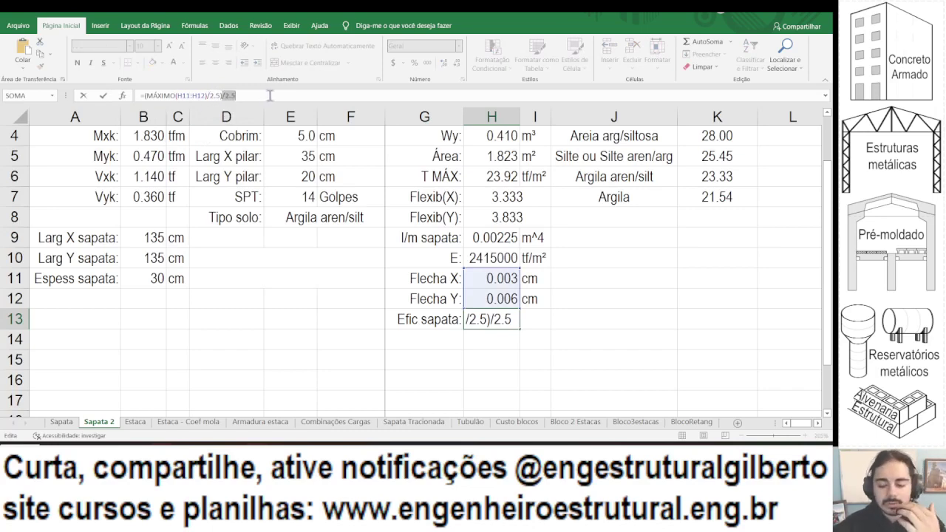
key(BackSpace)
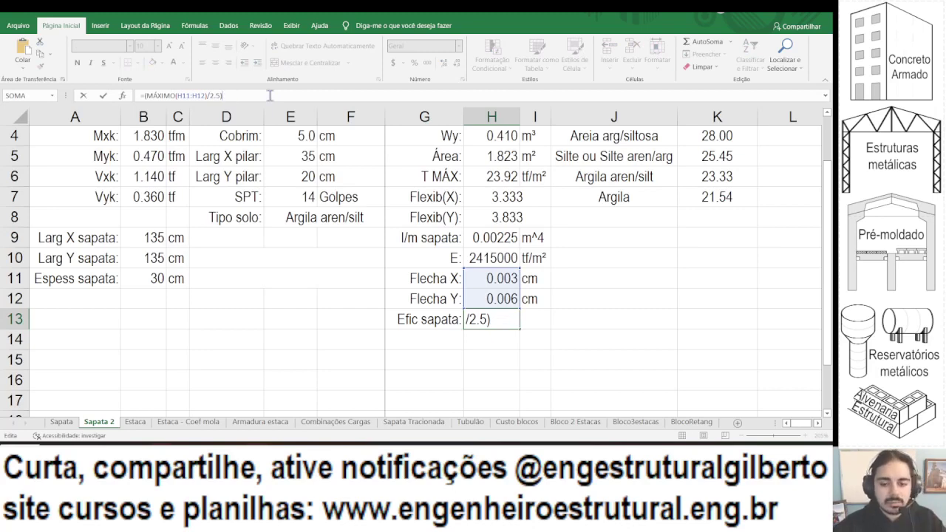
text(/2.5)
key(Return)
key(Up)
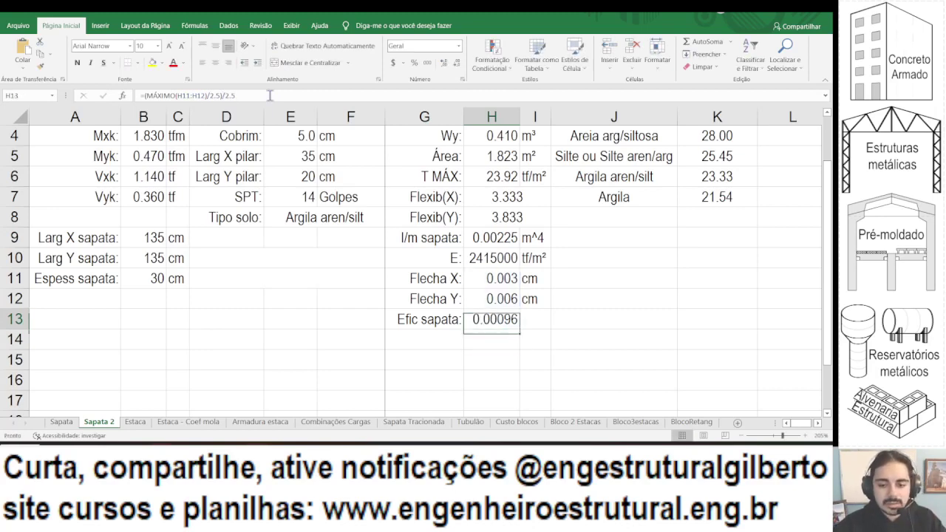
Try =(1-MÁXIMO(H11:H12)/2.5)/2.5 as the efficiency formula in H13 and clear the cell.
click(142, 96)
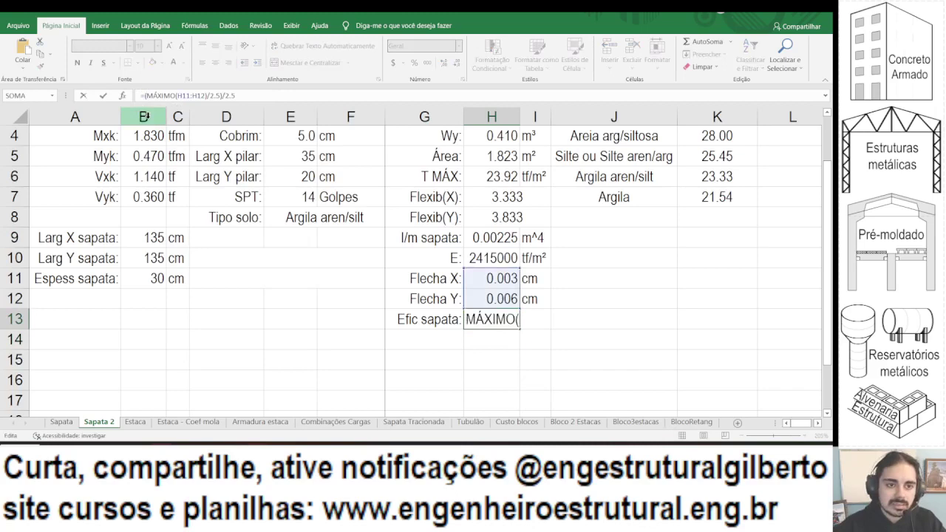
text(1-)
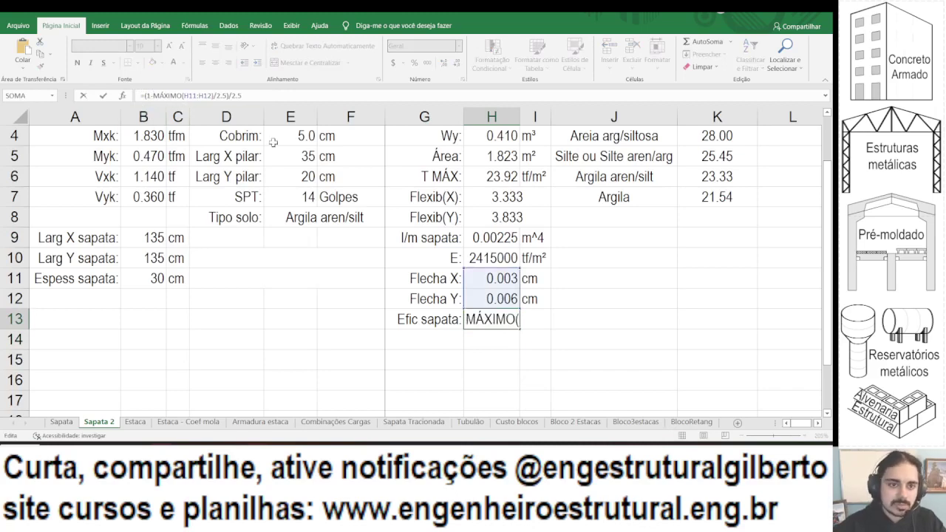
key(ctrl+Return)
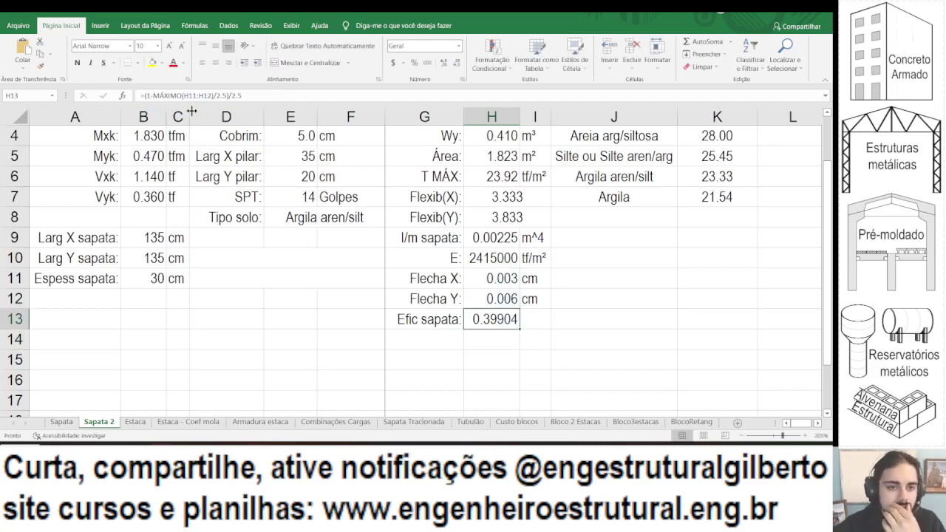
key(F2)
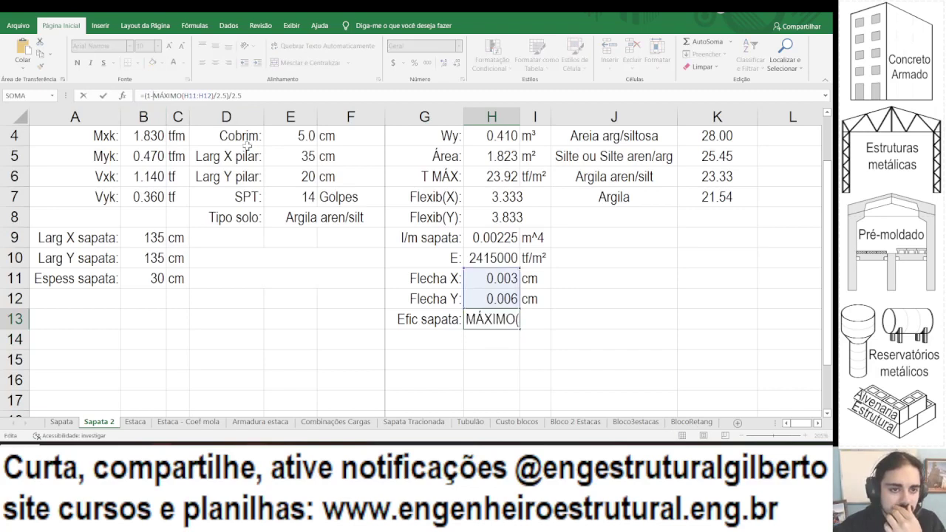
drag(226, 92, 218, 94)
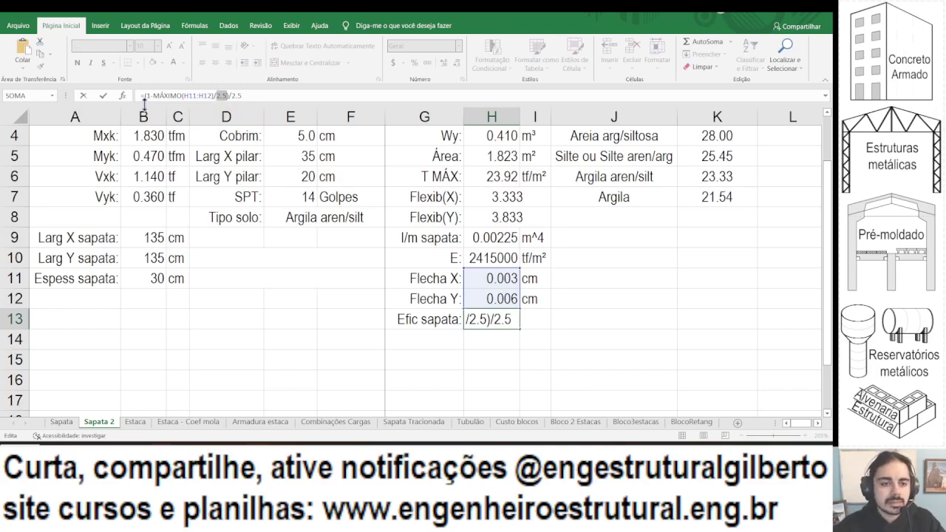
key(Escape)
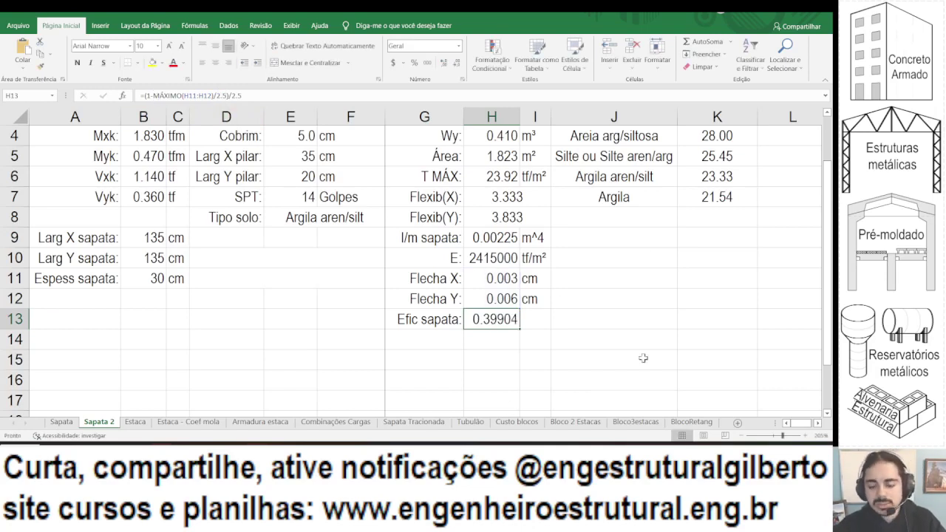
key(Delete)
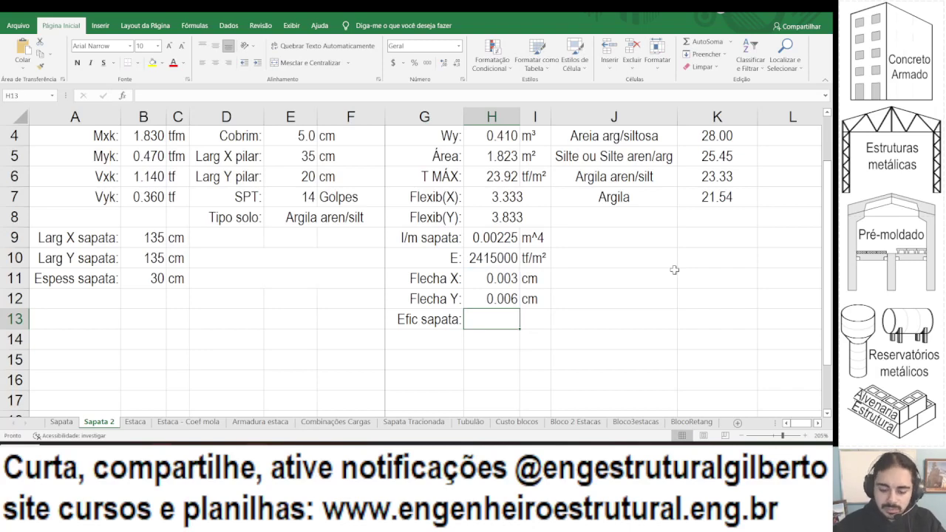
Enter the footing efficiency formula =1-H12/2.5 in H13, using the Y deflection.
text(=)
click(512, 299)
text(/2.)
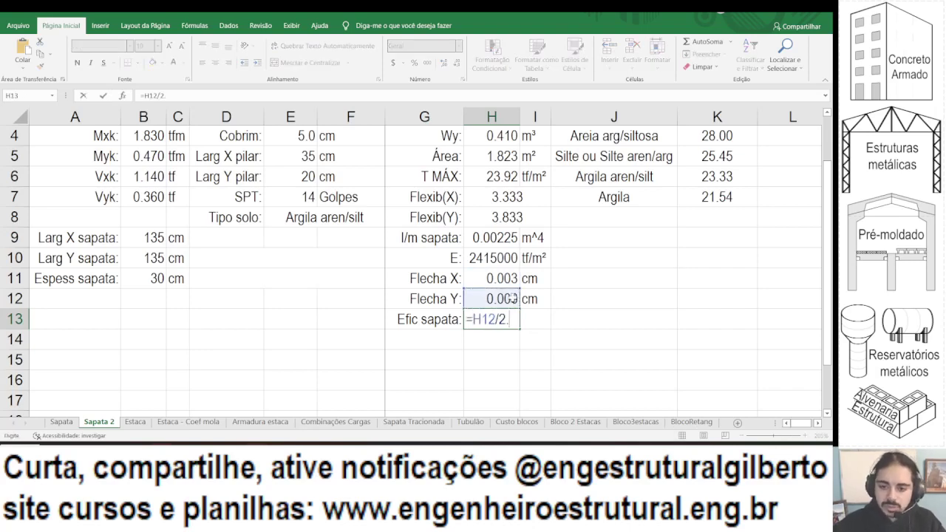
text(5)
key(ctrl+Return)
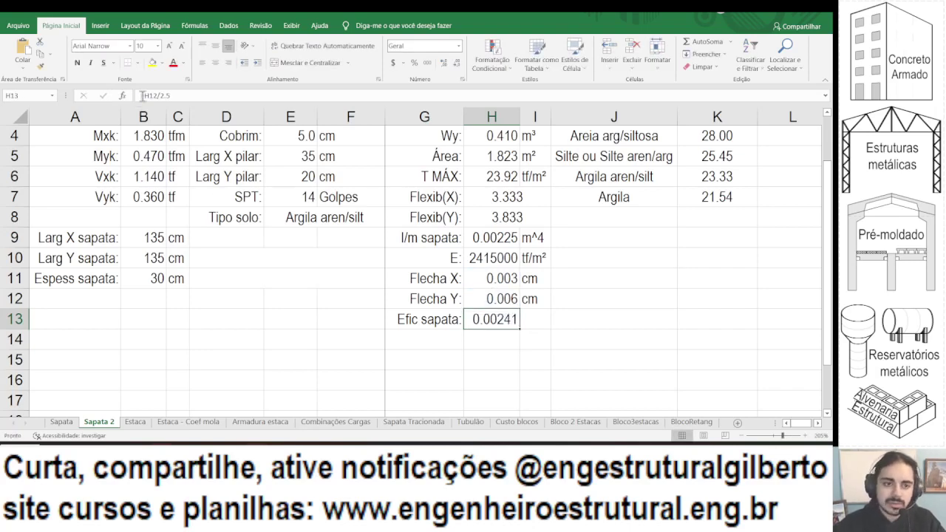
click(145, 95)
text(1-)
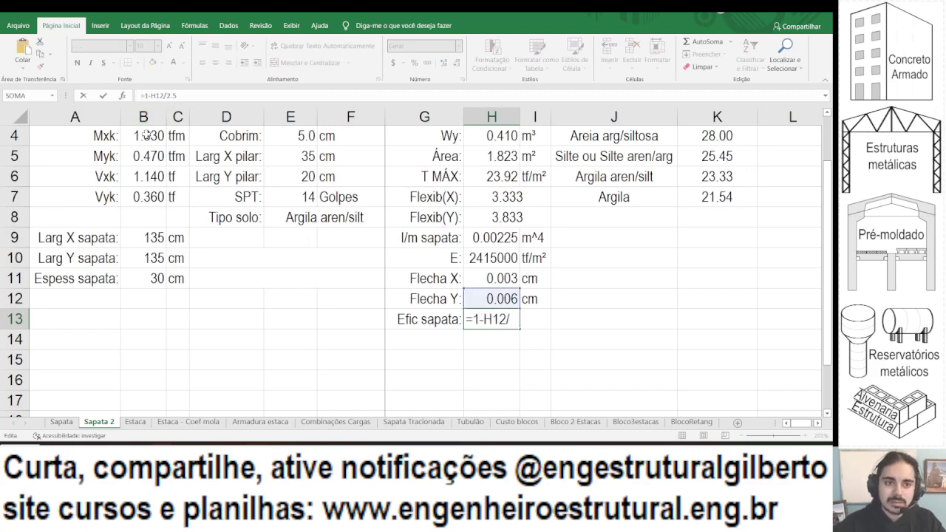
key(ctrl+Return)
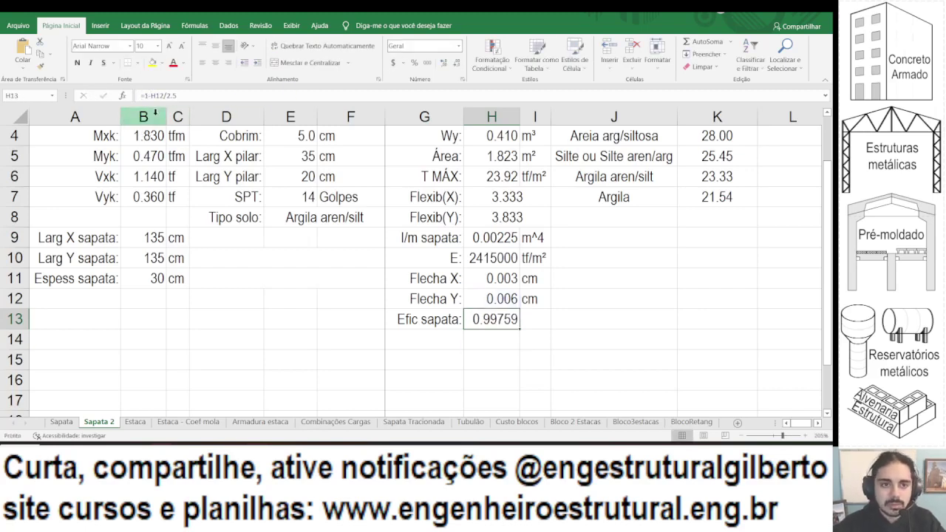
Extend the H13 formula to use the larger of the Y and X deflections, giving =1-MÁXIMO(H12,H11)/2.5.
click(152, 95)
text(máximo)
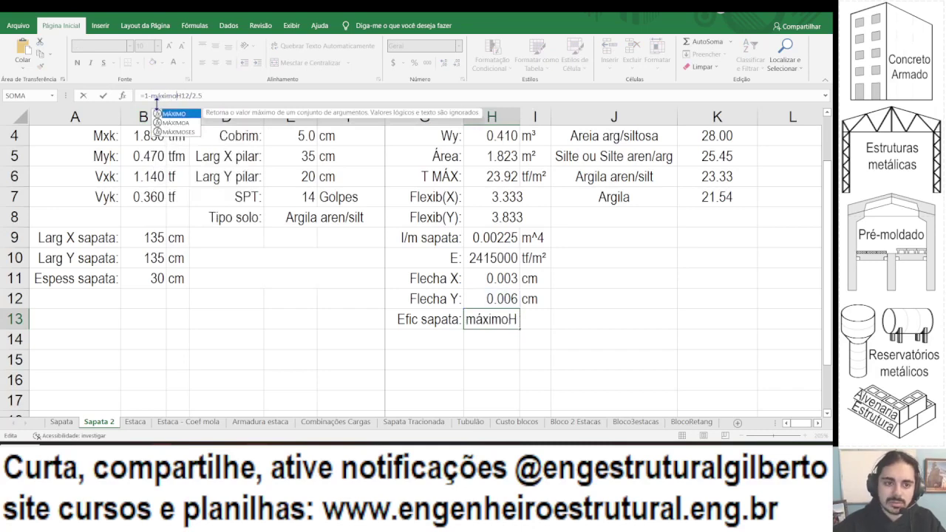
text(()
key(Right)
key(Right)
key(Right)
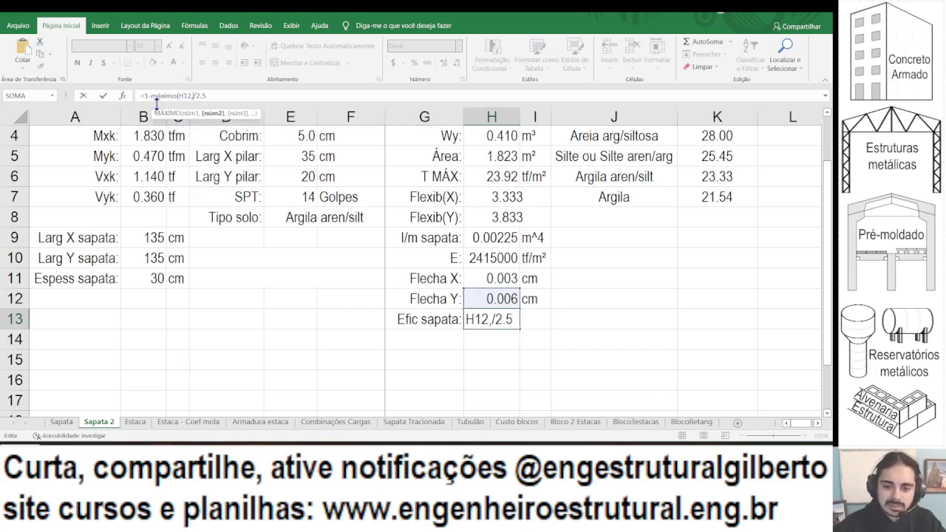
text(,)
click(474, 277)
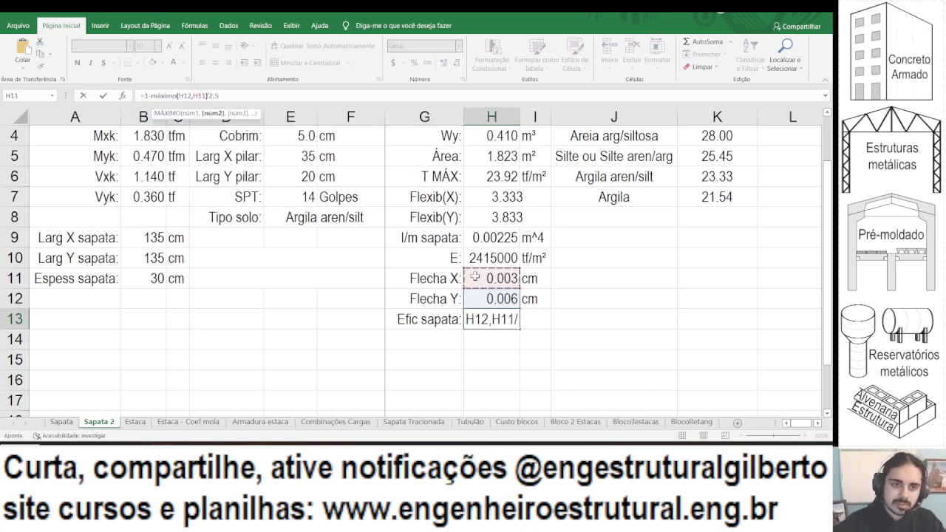
text())
key(ctrl+Return)
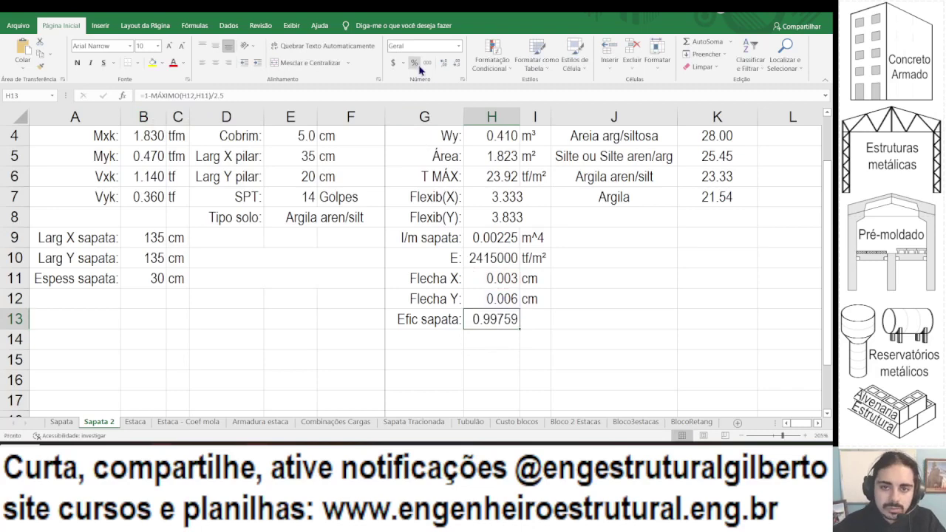
Format the footing efficiency in H13 as a percentage with two decimal places.
click(414, 63)
click(443, 63)
click(443, 62)
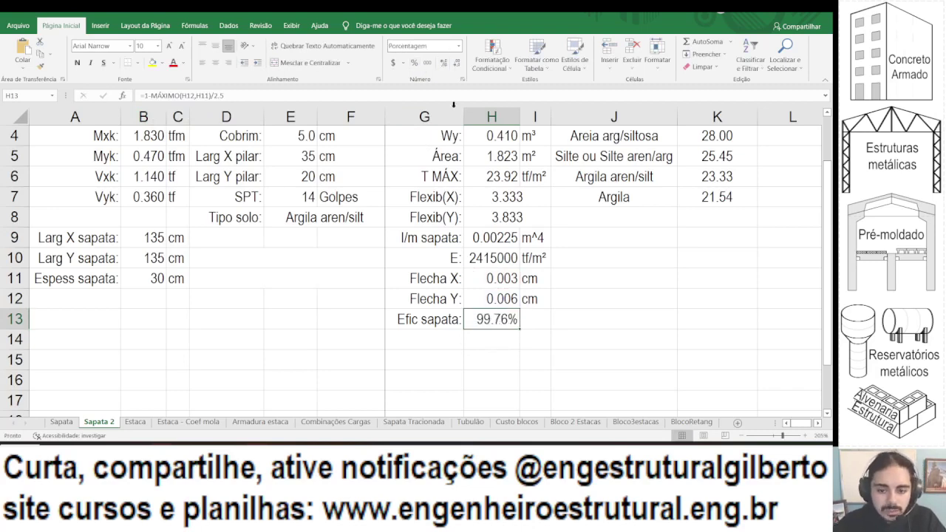
click(536, 316)
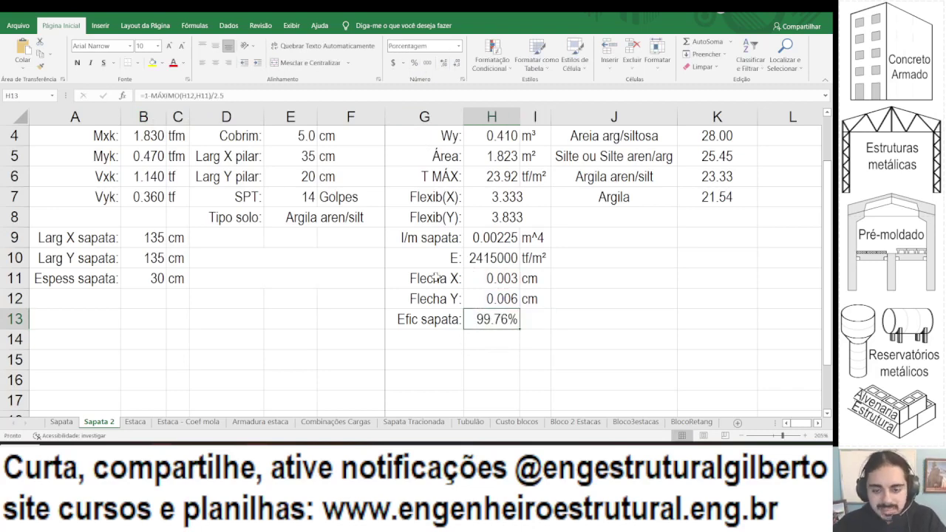
Examine the formulas from H13 up to H9, then how the efficiency formula in H13 is composed.
scroll(429, 278, down, 3)
scroll(428, 278, up, 3)
key(Up)
key(Up)
key(Up)
key(Up)
key(Up)
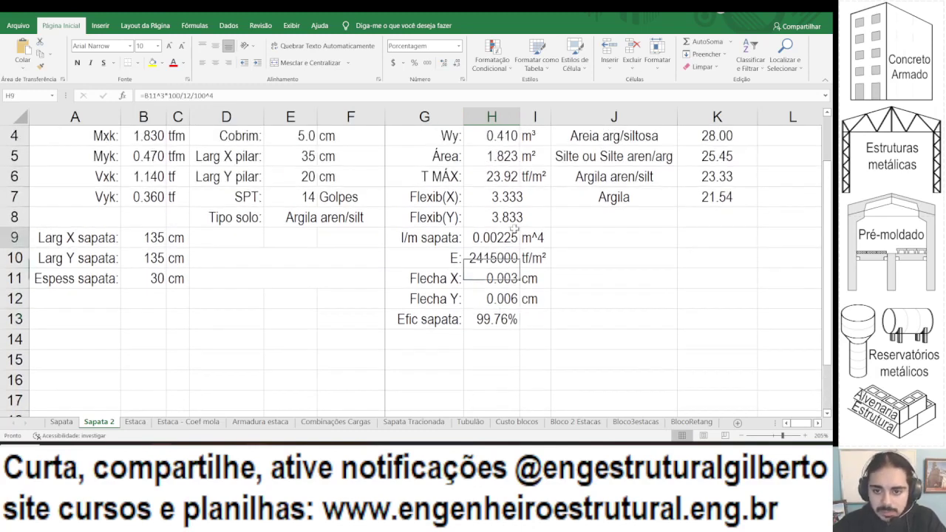
click(492, 313)
click(148, 96)
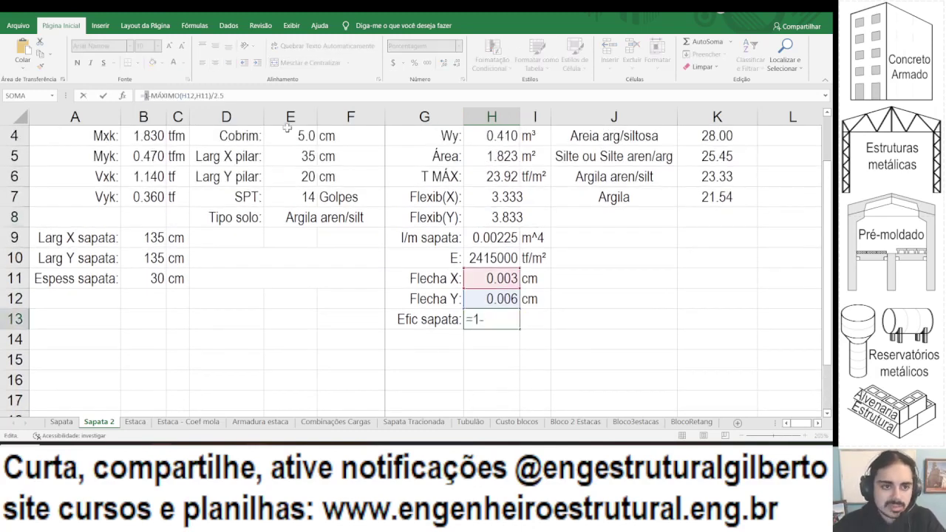
click(284, 94)
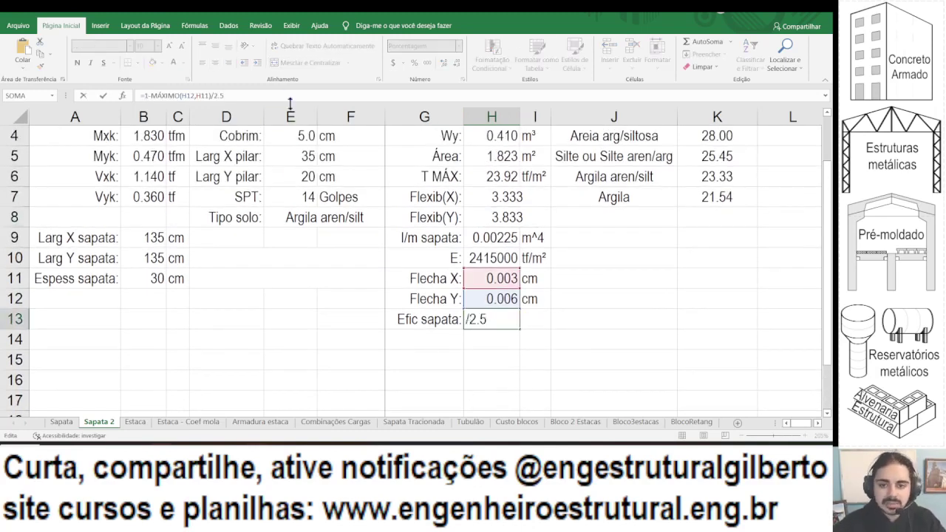
key(Escape)
scroll(247, 167, up, 1)
scroll(247, 166, down, 1)
Try footing thicknesses of 35 cm and 40 cm in B11 to compare their effect on the efficiency.
click(169, 284)
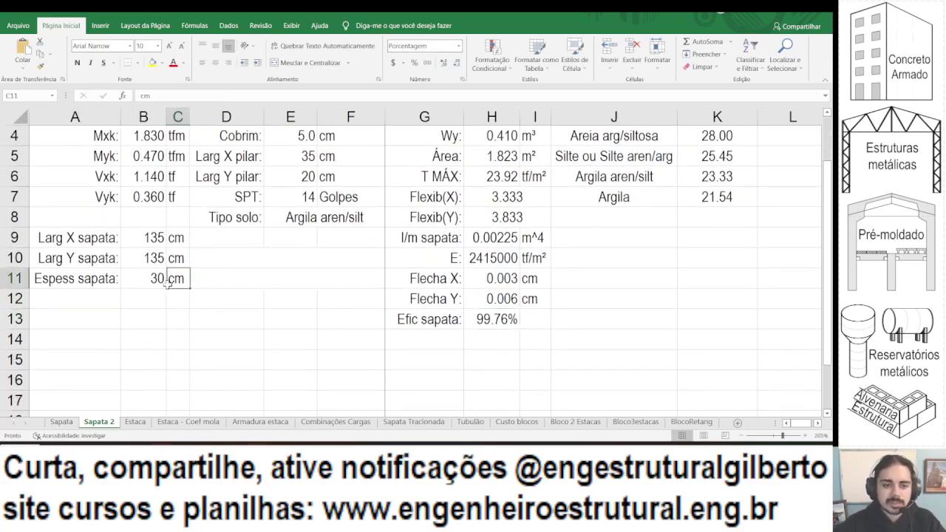
key(Left)
text(3)
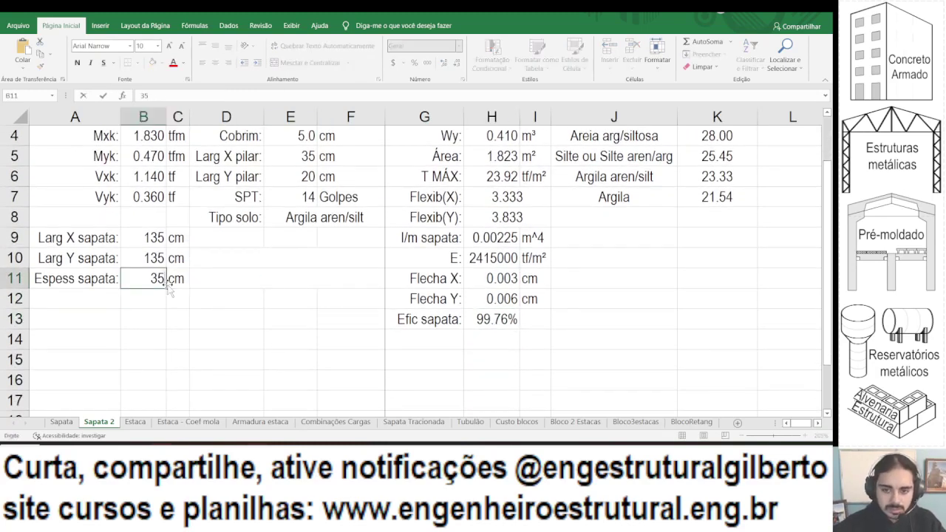
key(Return)
click(540, 212)
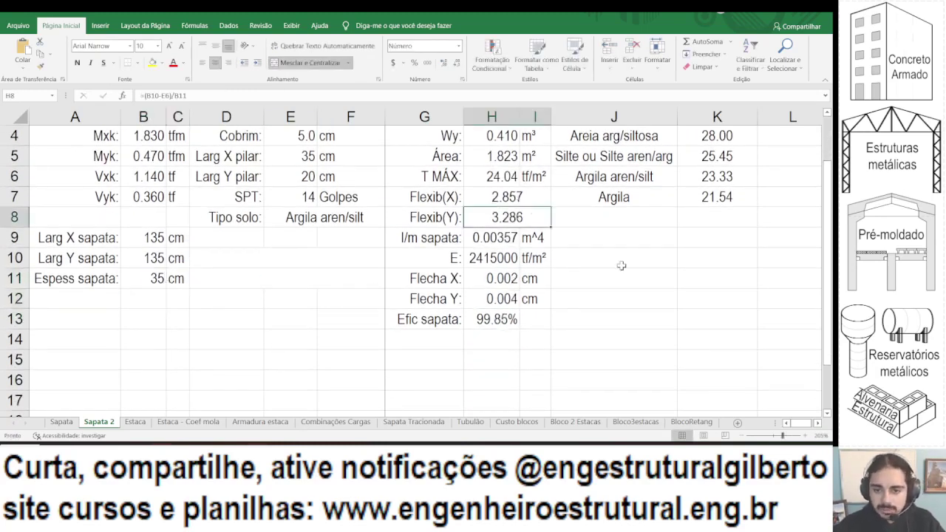
click(161, 278)
text(40)
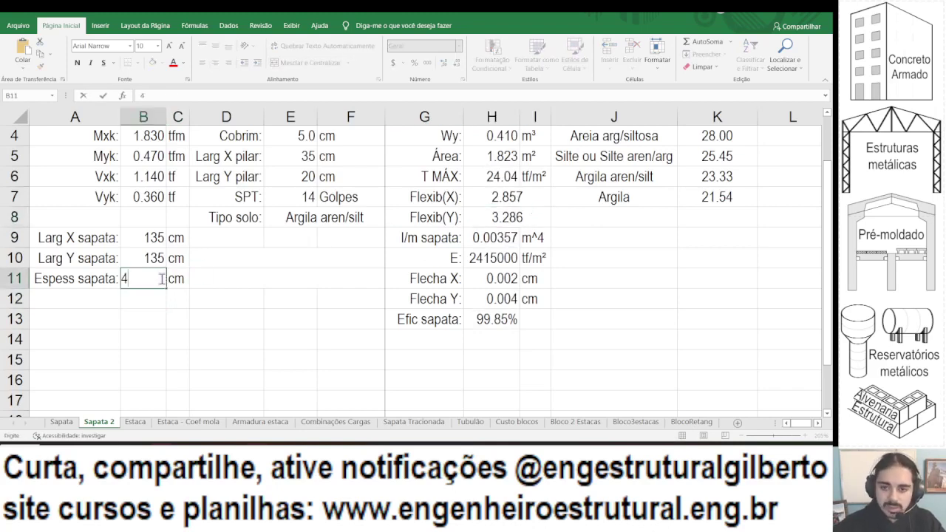
key(Return)
Reduce the footing efficiency in H13 to one decimal place.
click(503, 318)
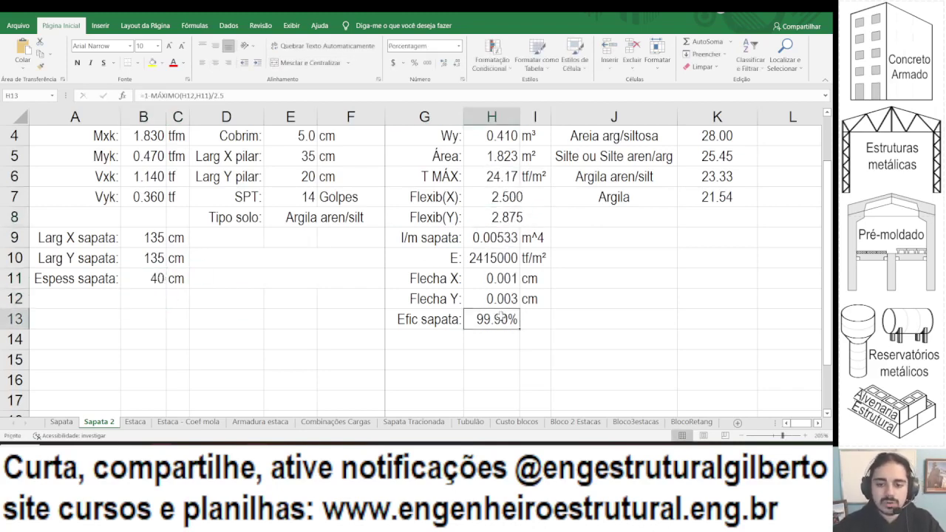
click(458, 65)
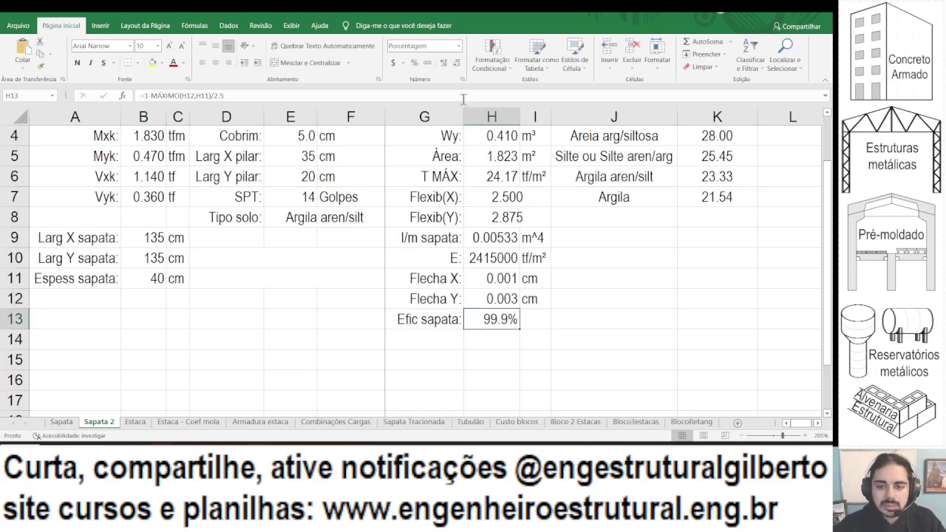
click(506, 213)
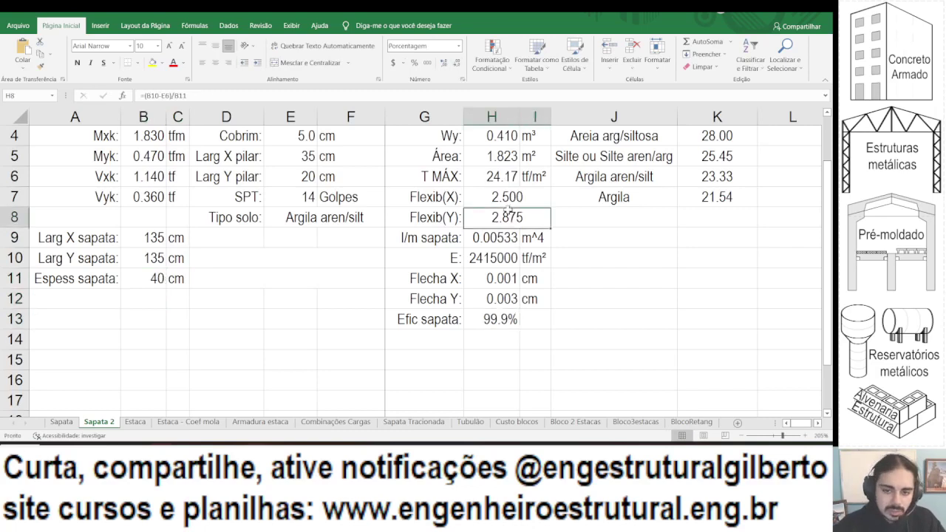
Try footing thicknesses of 25 cm and 20 cm in B11 to compare their effect on the efficiency.
click(147, 278)
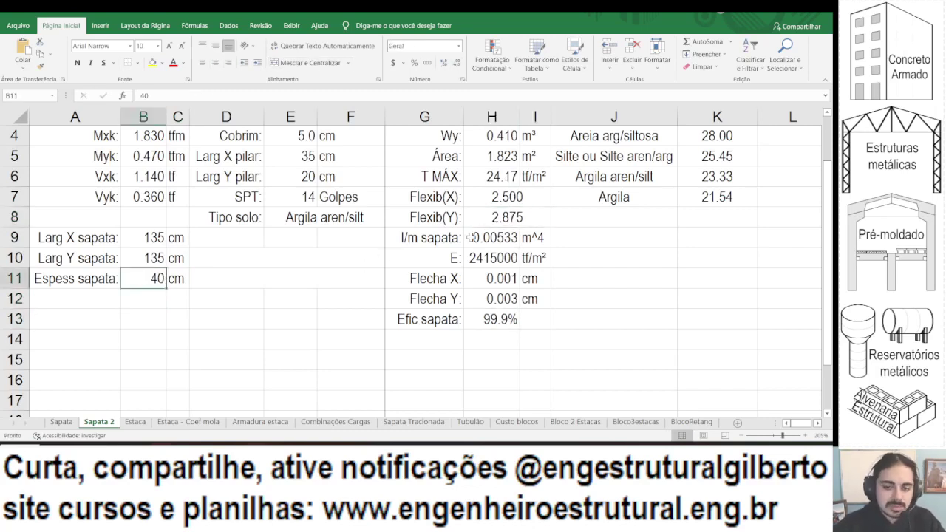
key(F2)
key(BackSpace)
key(BackSpace)
text(25)
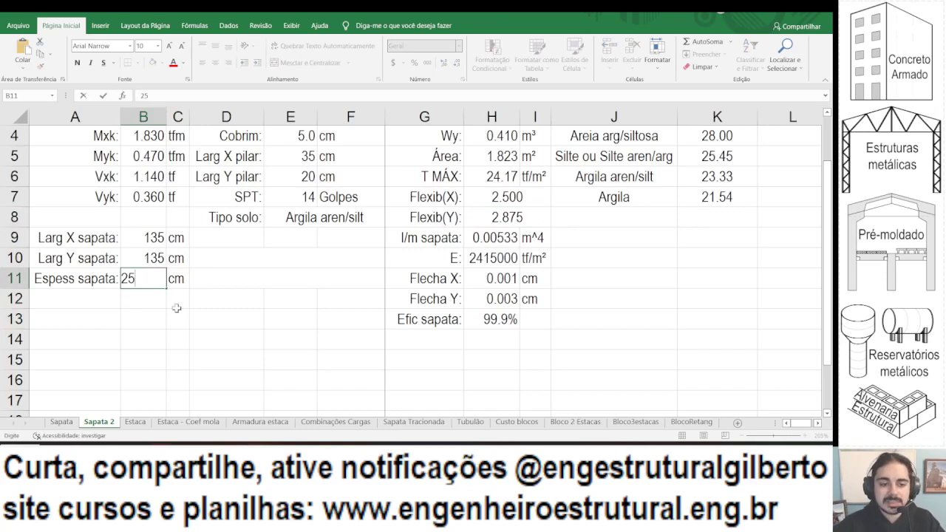
click(178, 307)
click(147, 282)
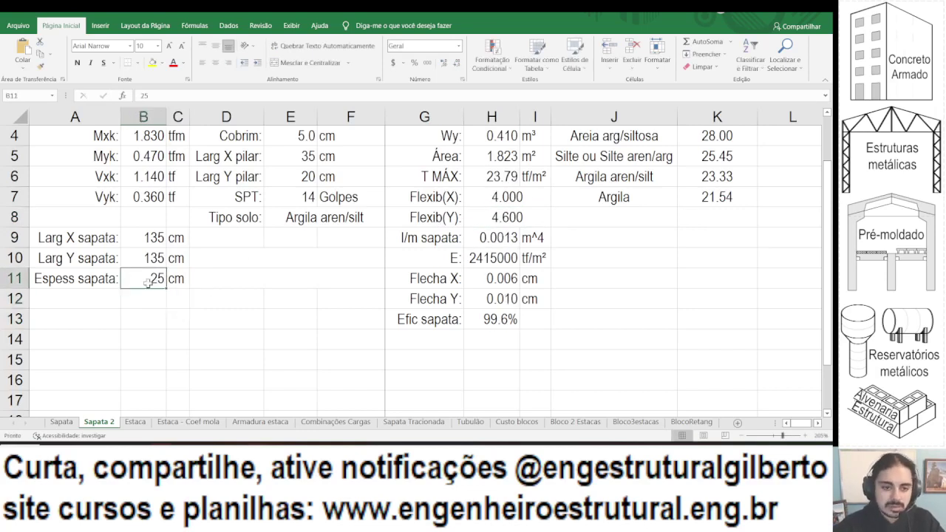
text(20)
key(Return)
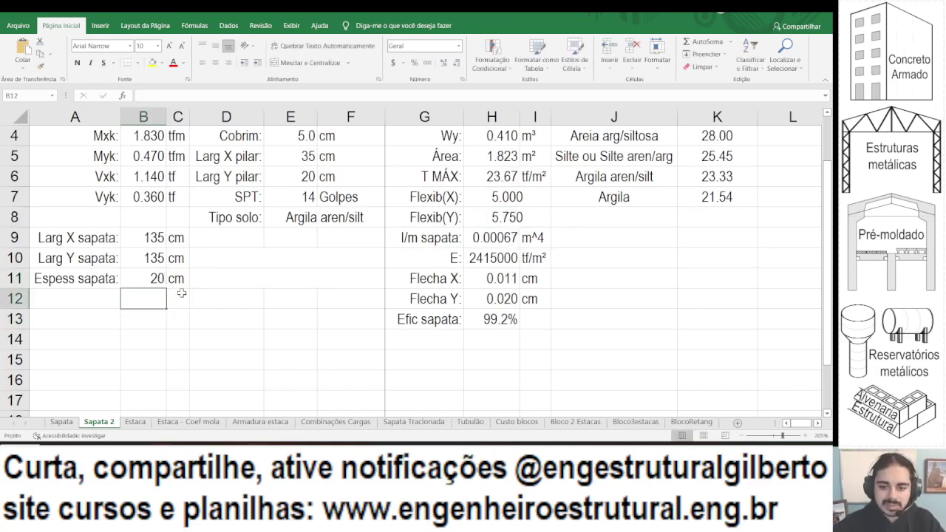
click(351, 320)
click(500, 318)
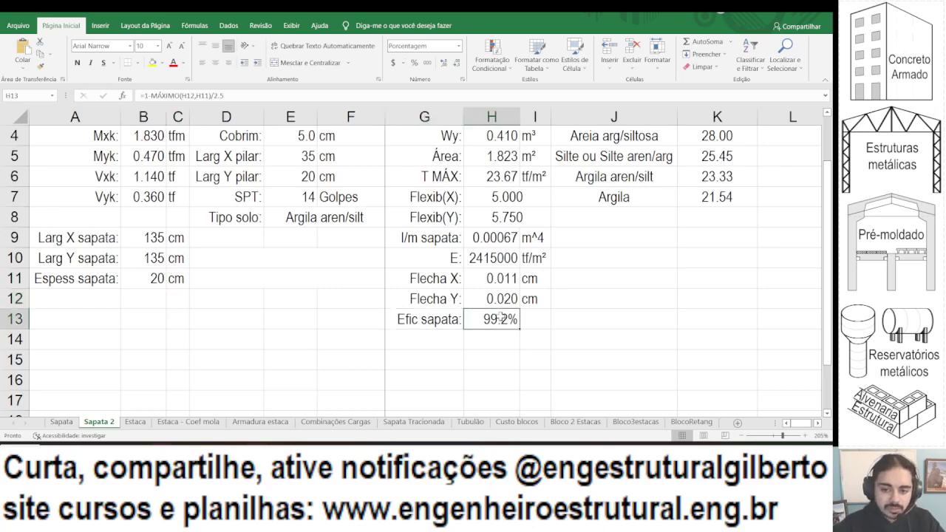
Undo the last two thickness changes and set the footing thickness in B11 to 30 cm.
key(ctrl+z)
key(ctrl+z)
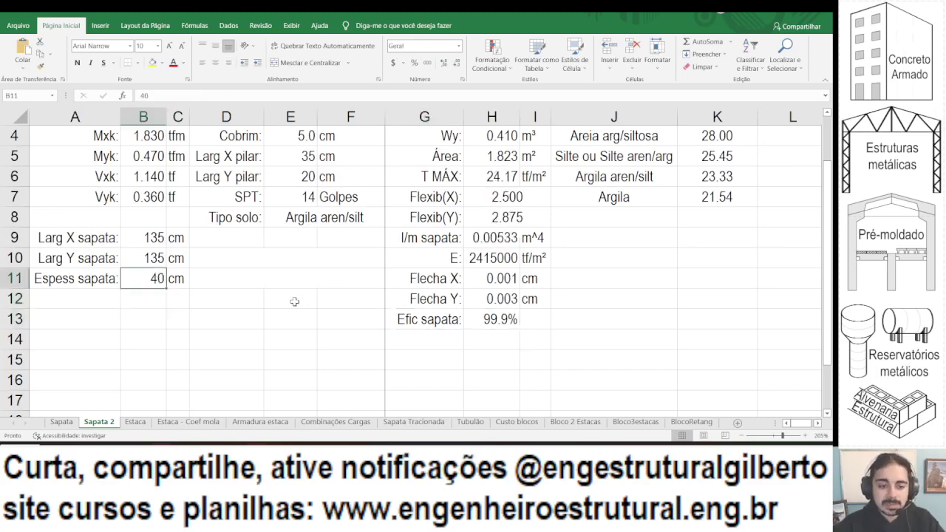
text(30)
key(Return)
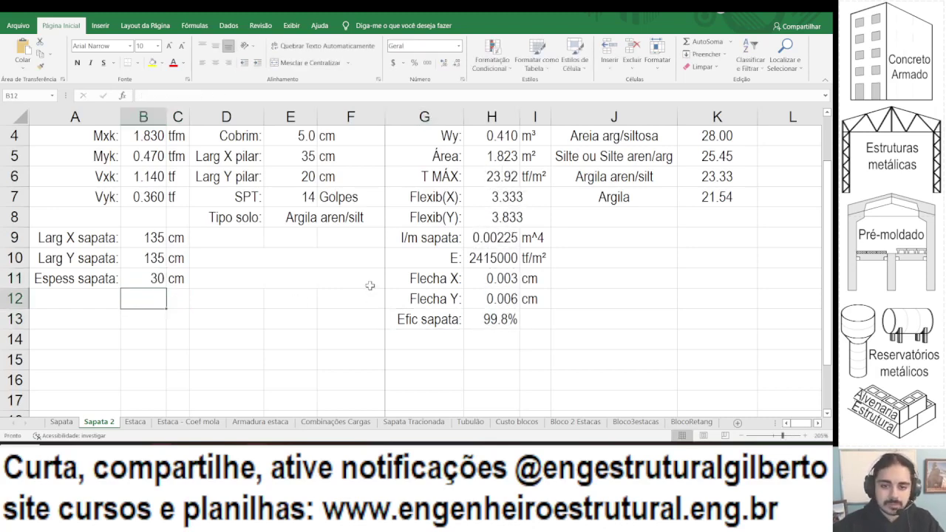
Multiply the admissible stress formula in H1 by the footing efficiency, giving =MÉDIA(PROCV(E8,J2:K7,2,FALSO),(E7^0.5-1)*10)*H13.
scroll(482, 212, up, 1)
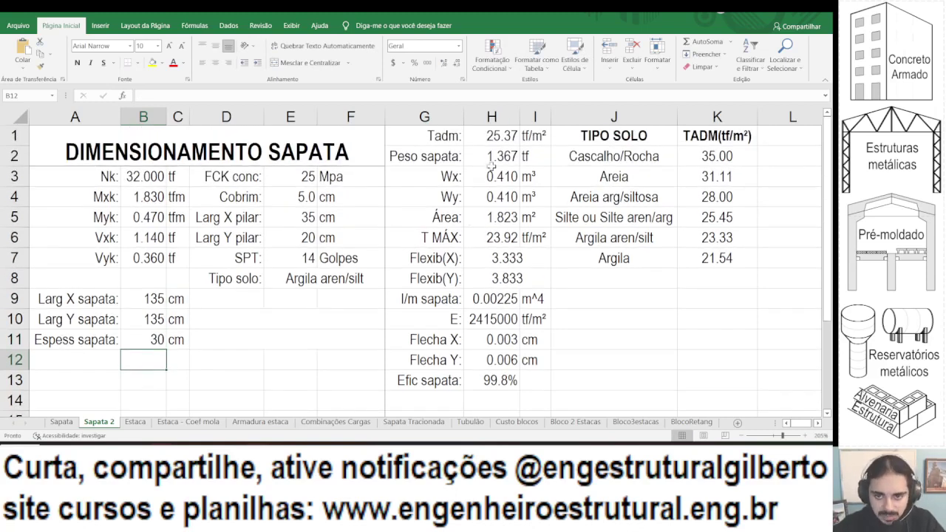
click(491, 135)
click(357, 96)
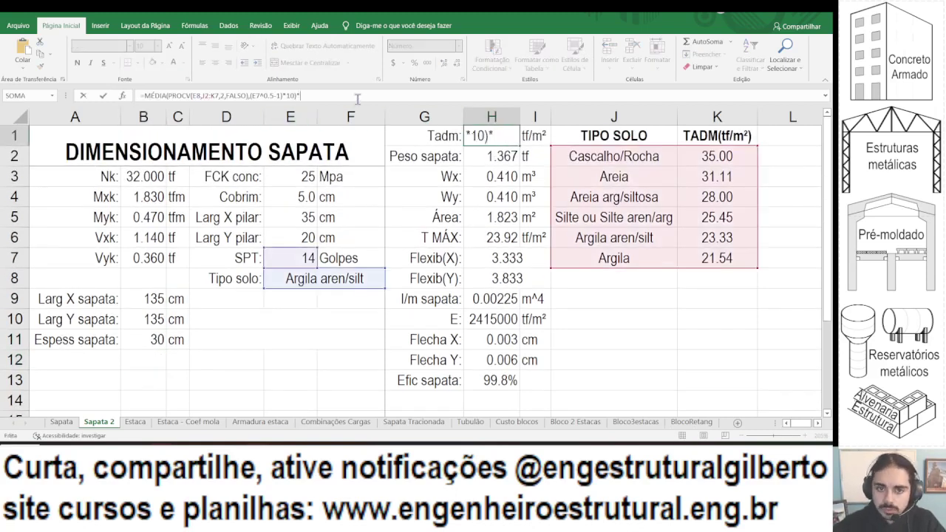
scroll(431, 209, down, 1)
click(490, 319)
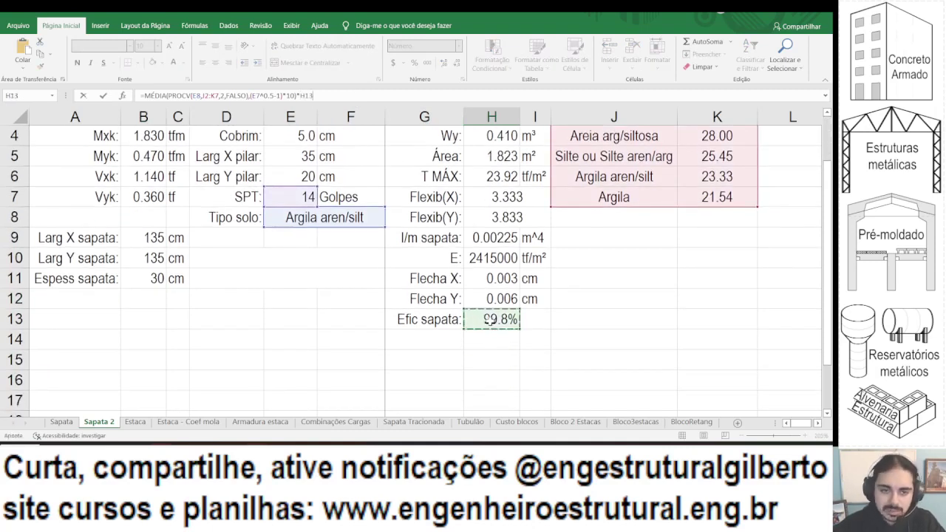
key(Return)
scroll(475, 286, up, 1)
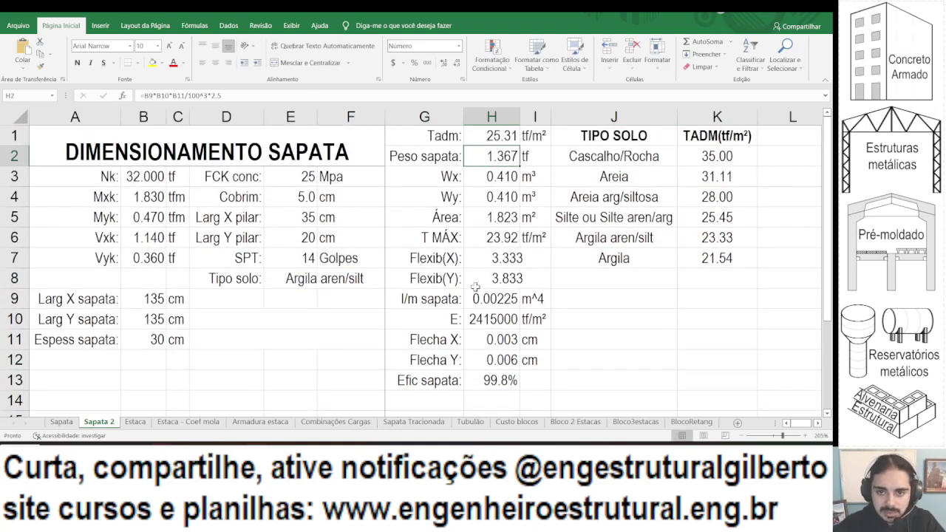
key(Up)
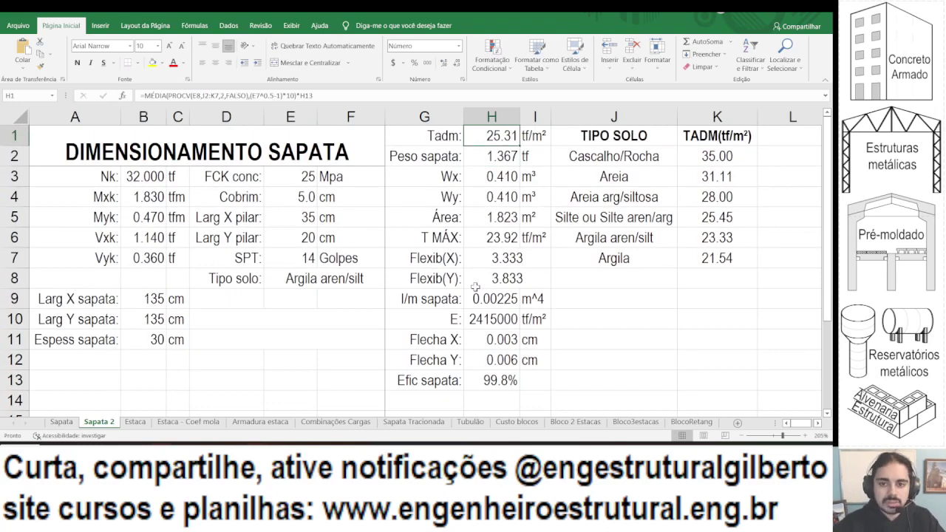
key(ctrl+c)
click(532, 127)
scroll(532, 222, down, 3)
click(530, 197)
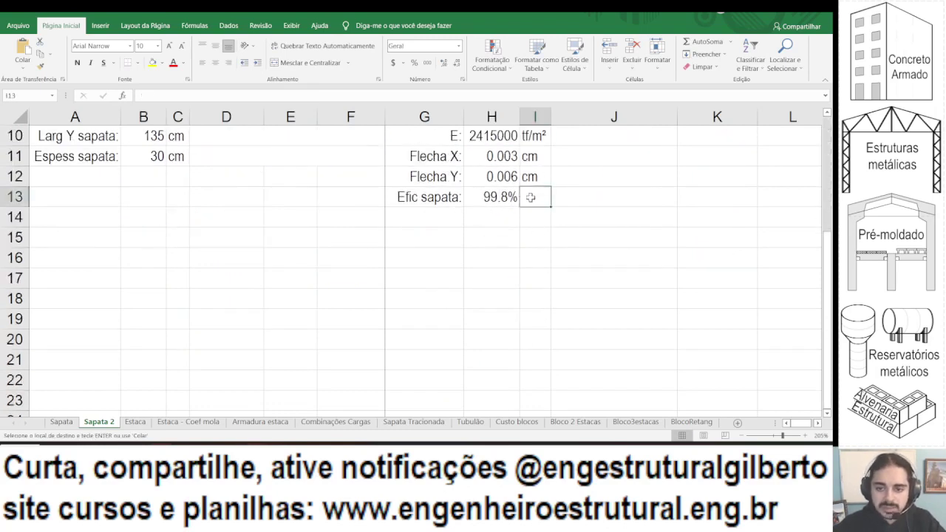
key(Escape)
Merge and center H13:I13 so the footing efficiency spans both cells.
drag(499, 197, 535, 196)
click(306, 63)
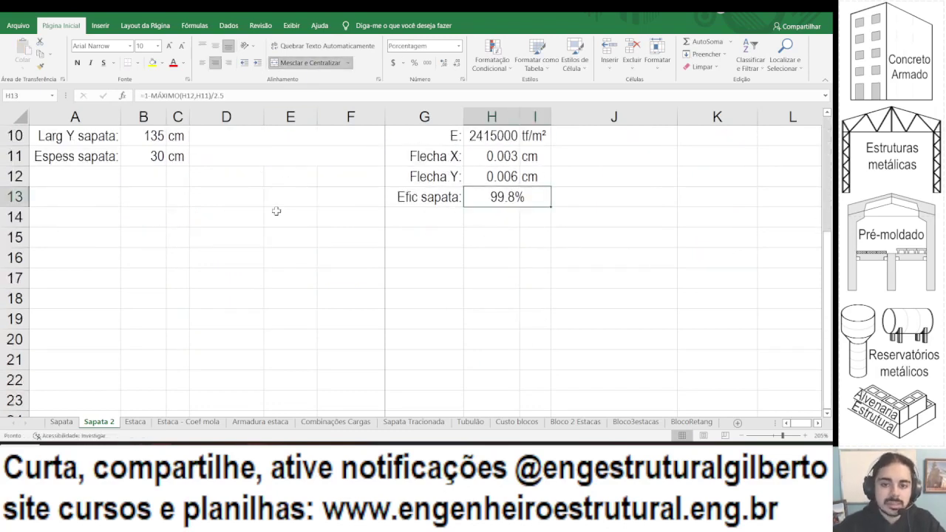
scroll(276, 211, down, 4)
scroll(223, 210, up, 3)
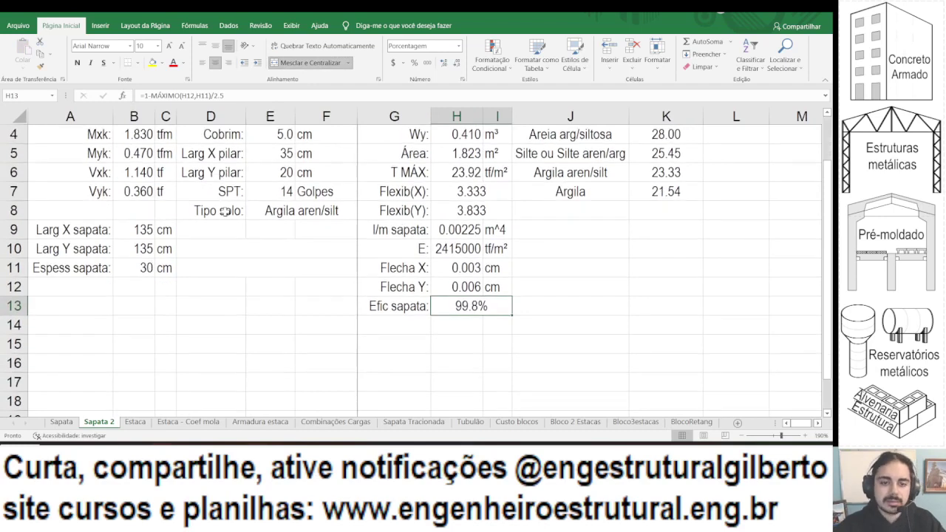
scroll(224, 210, up, 1)
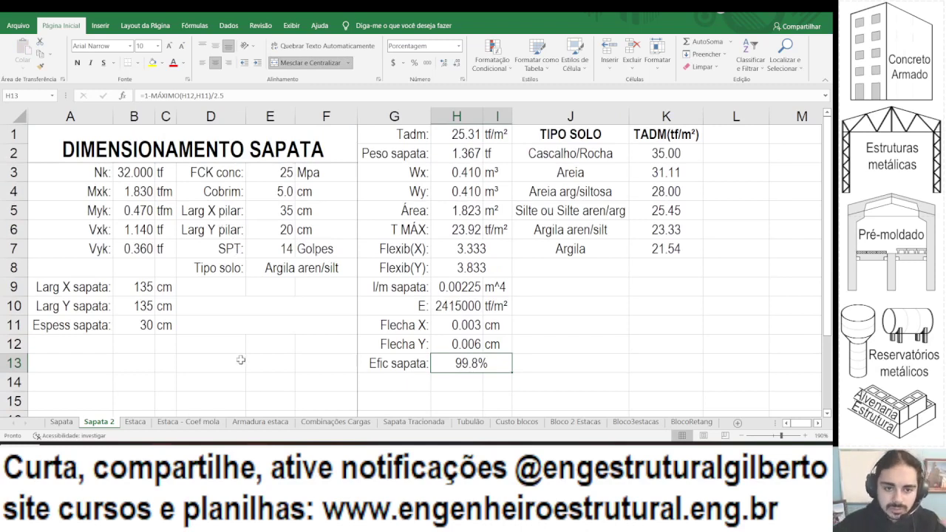
Switch to the PowerPoint presentation and review the slides on dimensions, DCL and shear (Passo 2 to Passo 4).
click(291, 521)
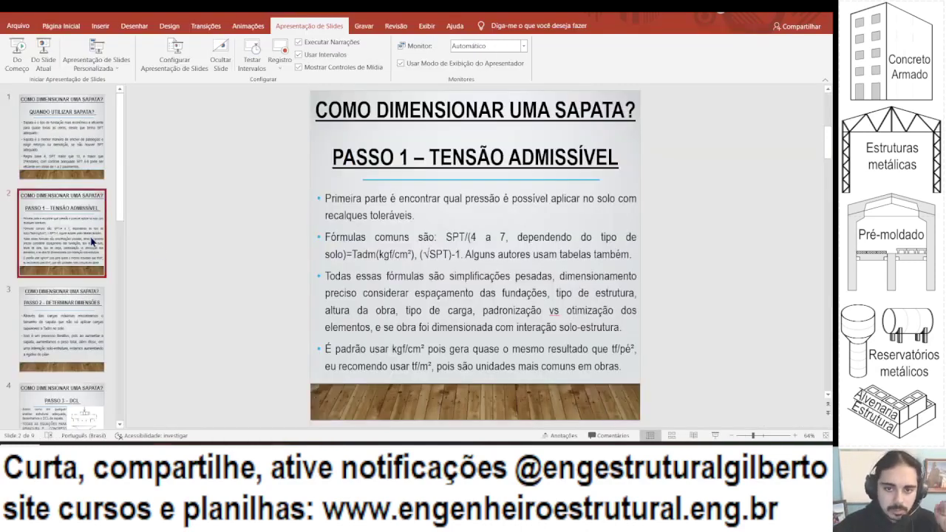
click(90, 320)
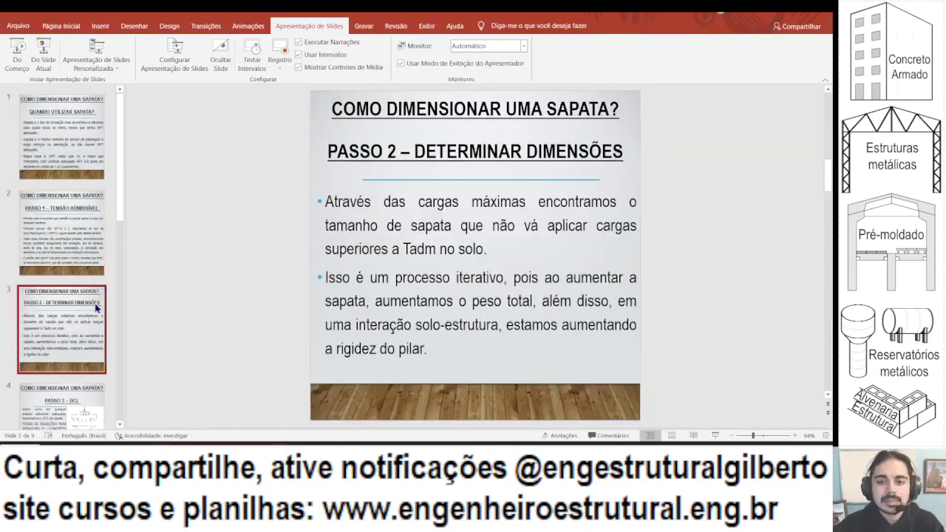
scroll(88, 325, down, 1)
click(84, 354)
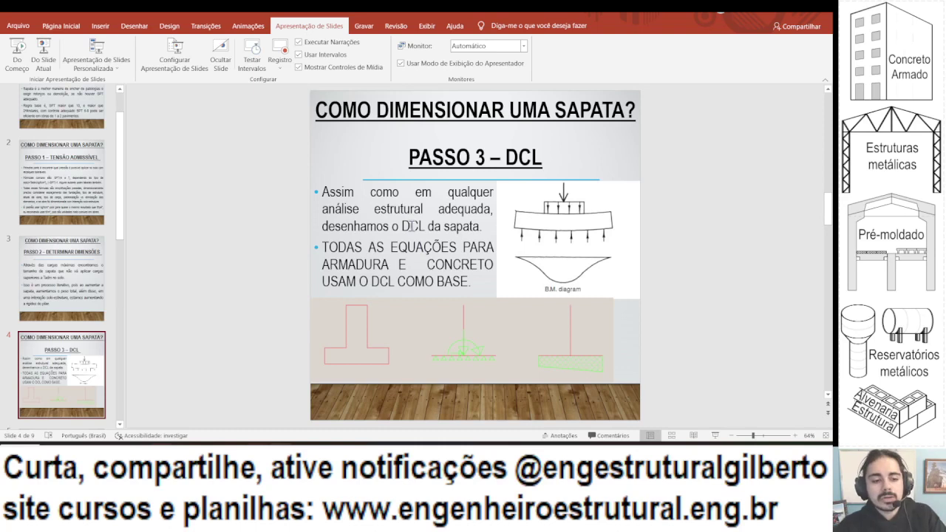
scroll(63, 259, down, 3)
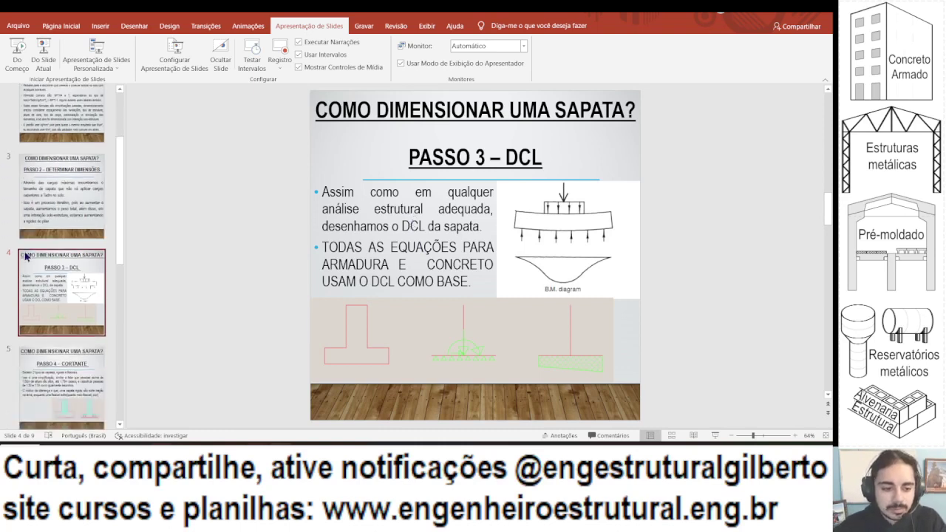
click(71, 359)
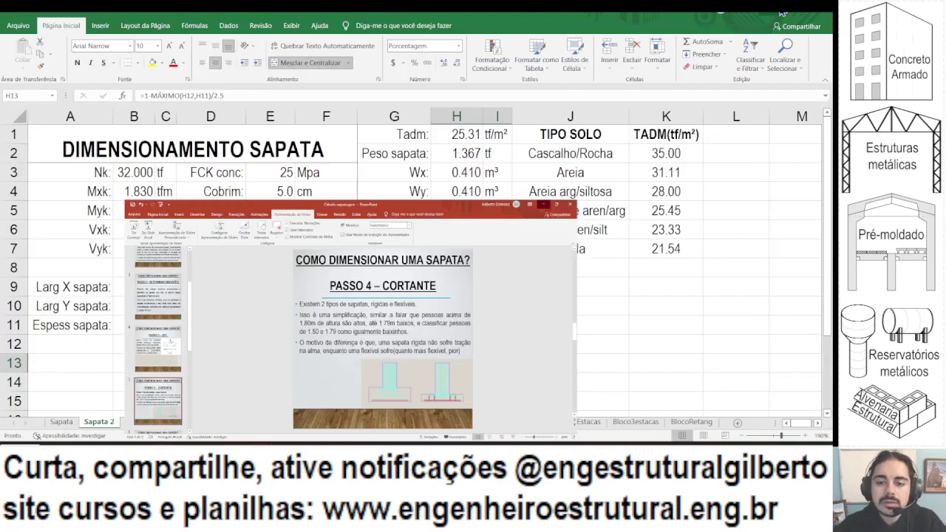
Return to the Excel footing sheet and select the empty cell G14 below the footing efficiency.
click(761, 9)
scroll(447, 243, down, 1)
scroll(447, 243, down, 2)
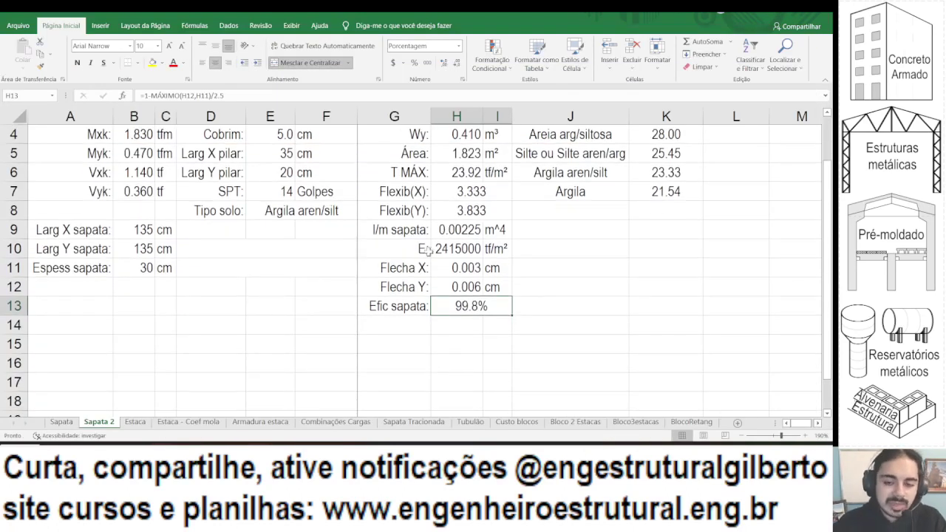
click(401, 323)
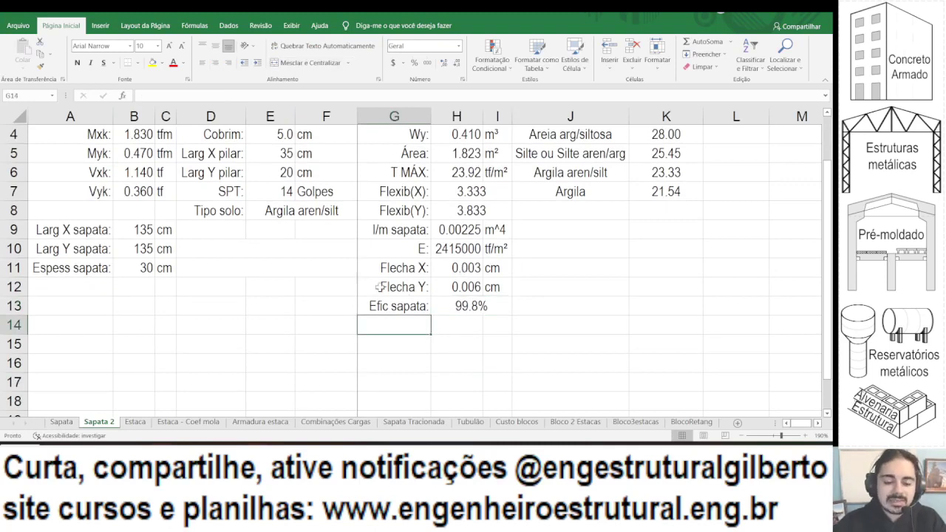
Switch to the aulas.dwg drawing in AutoCAD and draw a 0.35 by 0.2 rectangle for the column section.
mouse_move(184, 453)
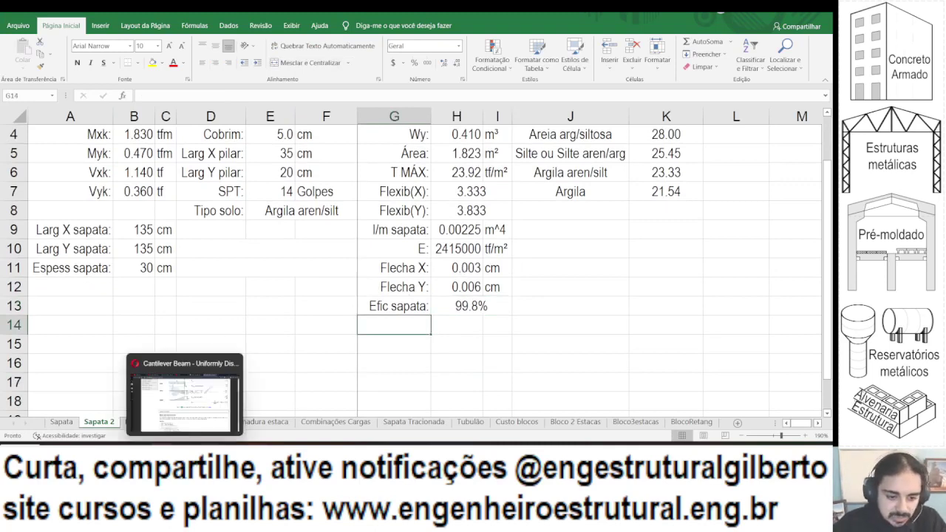
mouse_move(367, 413)
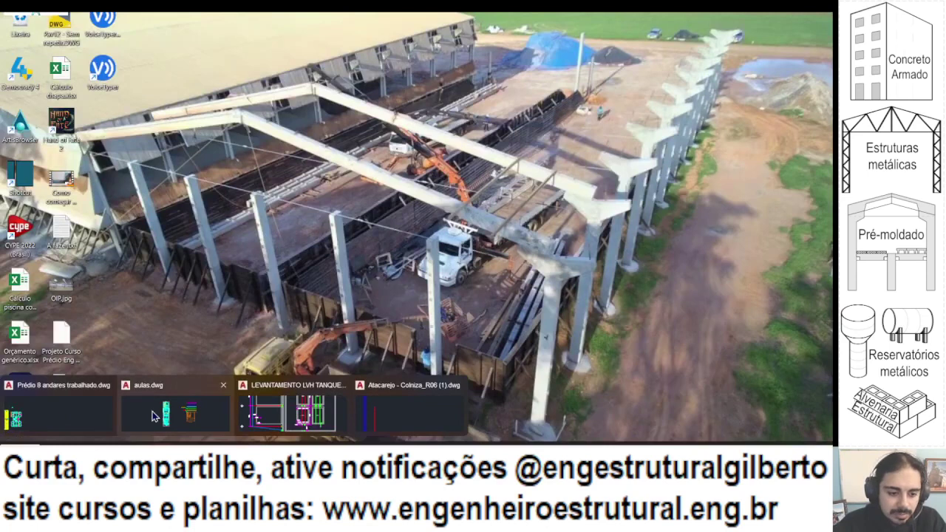
click(174, 413)
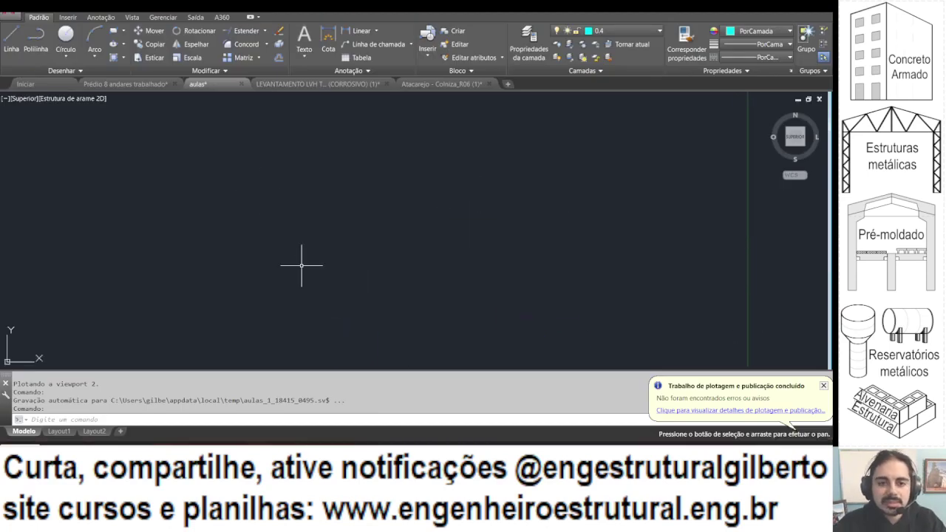
click(113, 30)
click(205, 201)
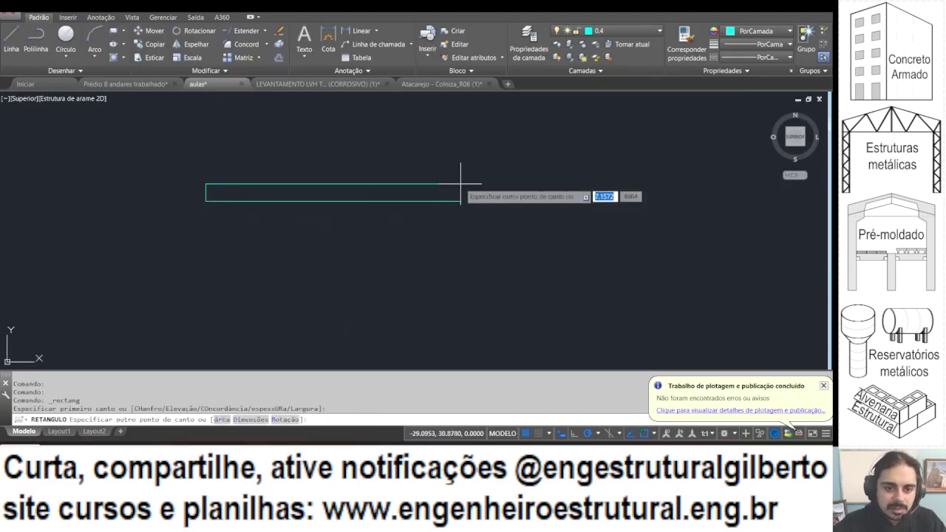
text(@0.35,0.2)
key(Return)
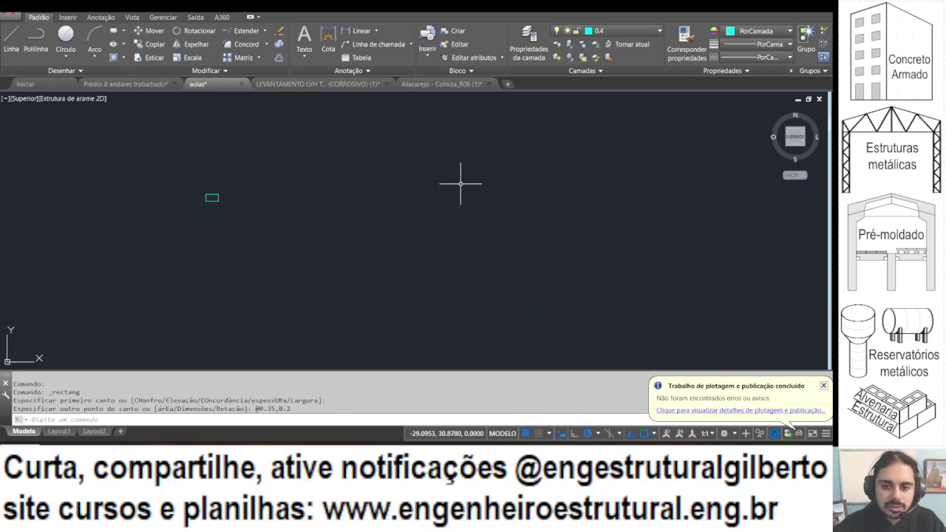
Draw a 1.35 by 1.35 square around the column rectangle for the footing outline.
scroll(170, 154, up, 4)
click(113, 30)
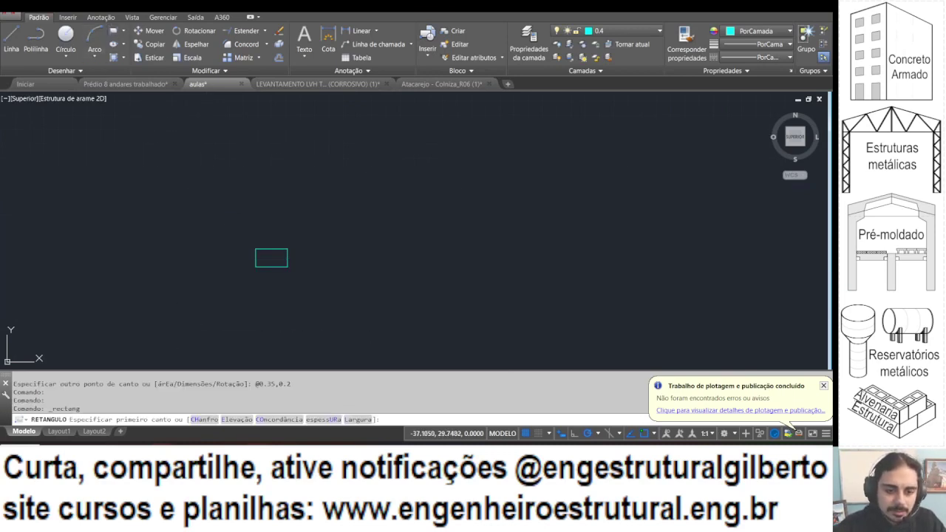
click(179, 325)
text(1.35)
key(Tab)
text(1)
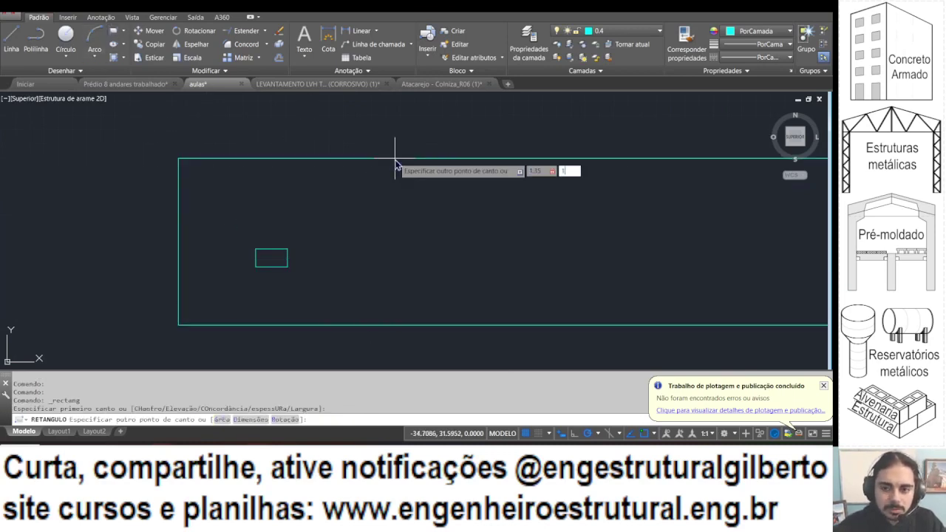
text(.35)
key(Return)
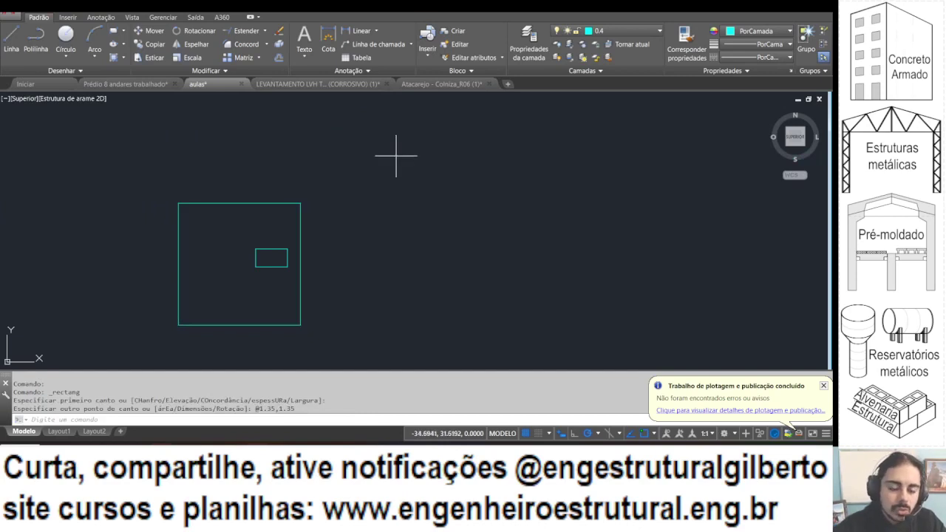
Move the footing square so its center coincides with the center of the column rectangle.
click(393, 155)
click(292, 210)
click(148, 30)
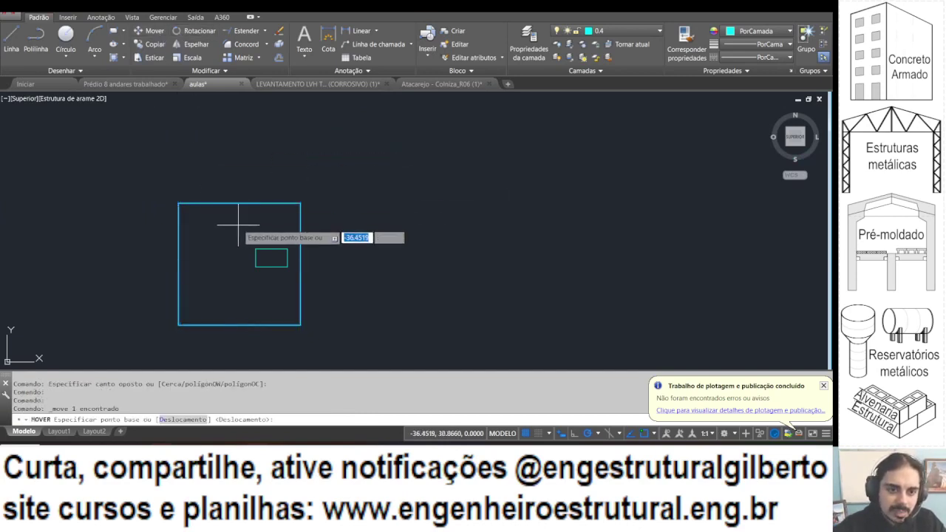
click(239, 263)
scroll(258, 266, up, 2)
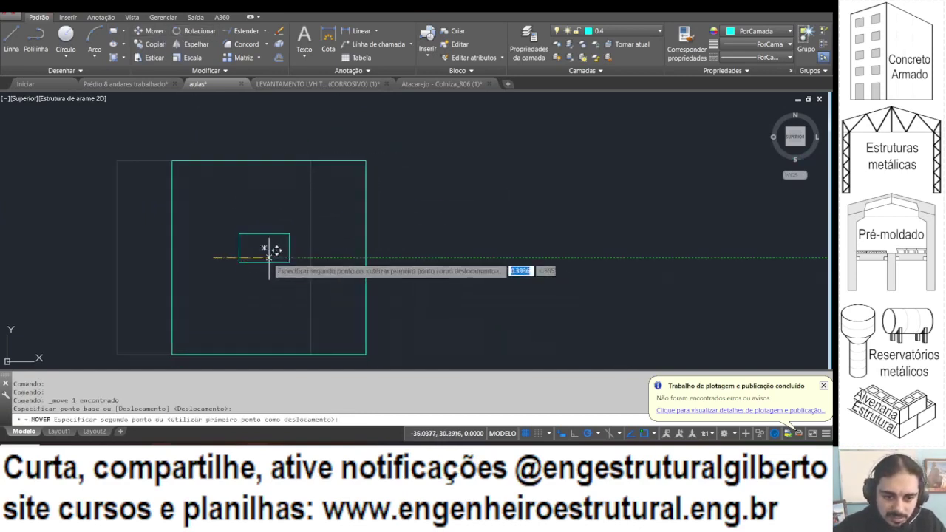
click(270, 241)
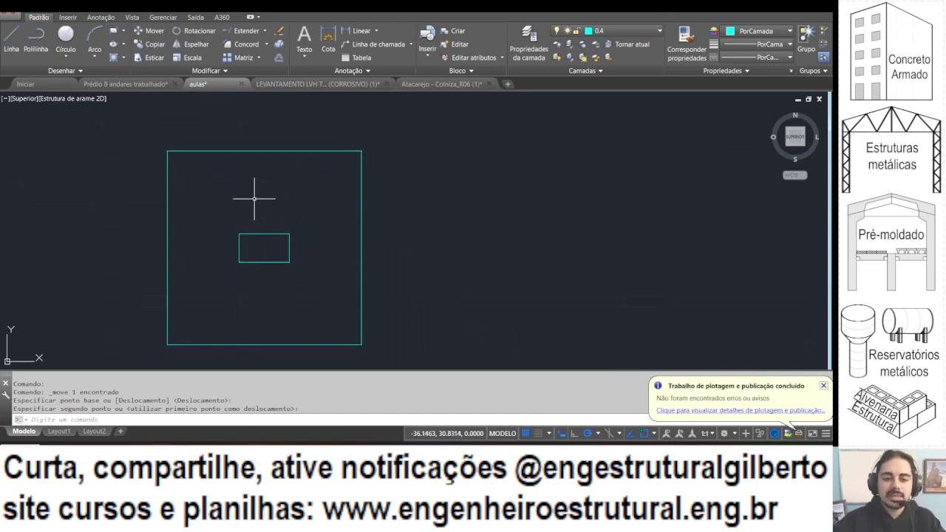
Offset the column rectangle outward by 0.45 inside the footing square.
text(d)
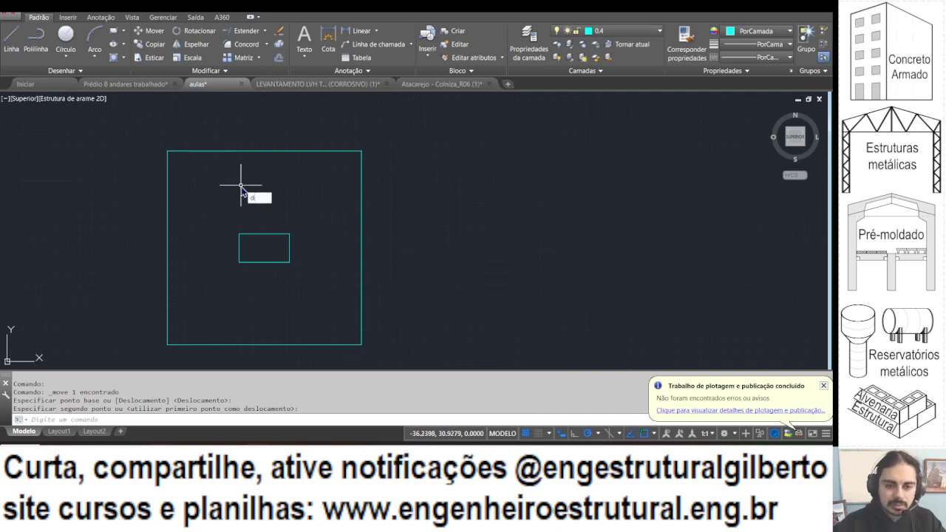
text(eslocamento)
key(Return)
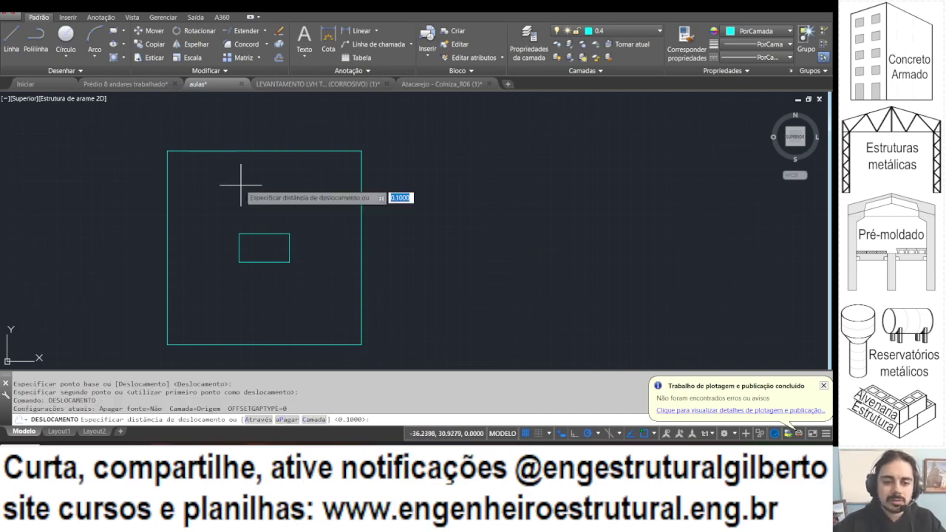
key(Return)
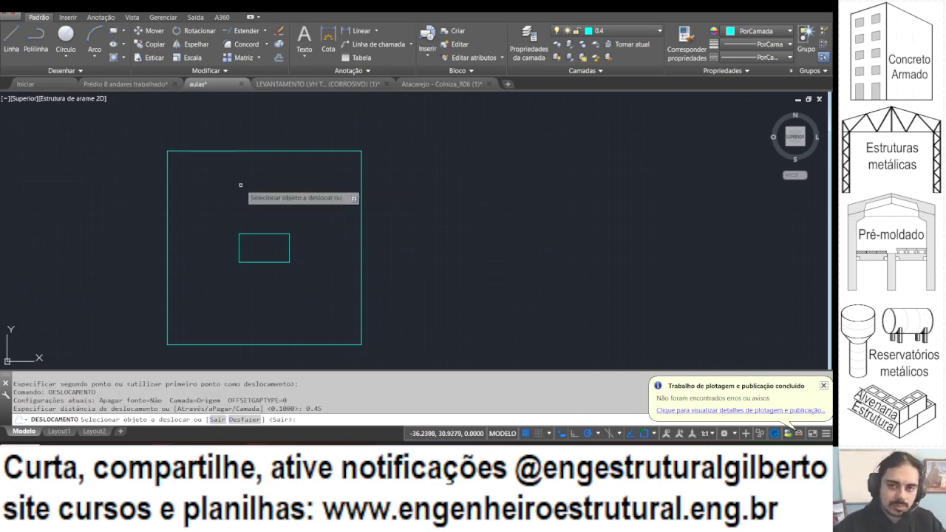
click(264, 235)
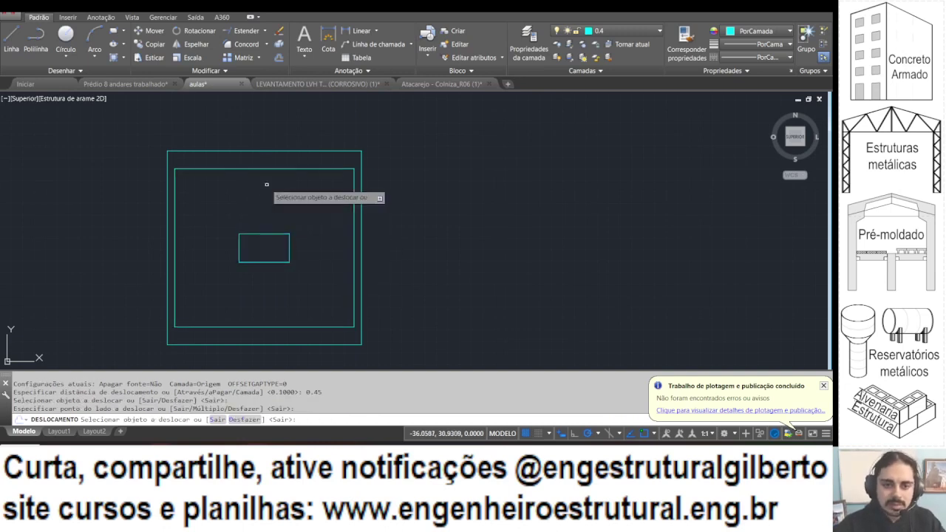
key(Escape)
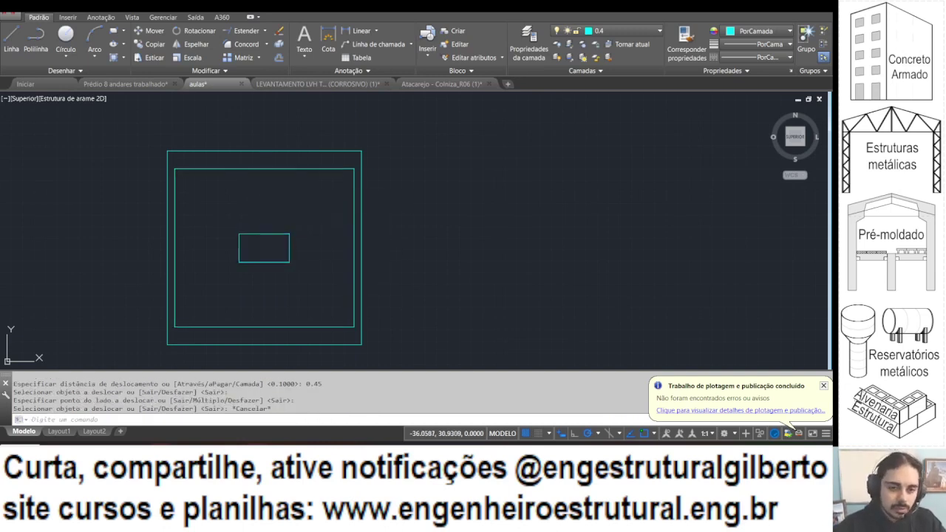
Fill the ring between the footing outline and the offset rectangle with a SOLID hatch.
text(h)
key(Return)
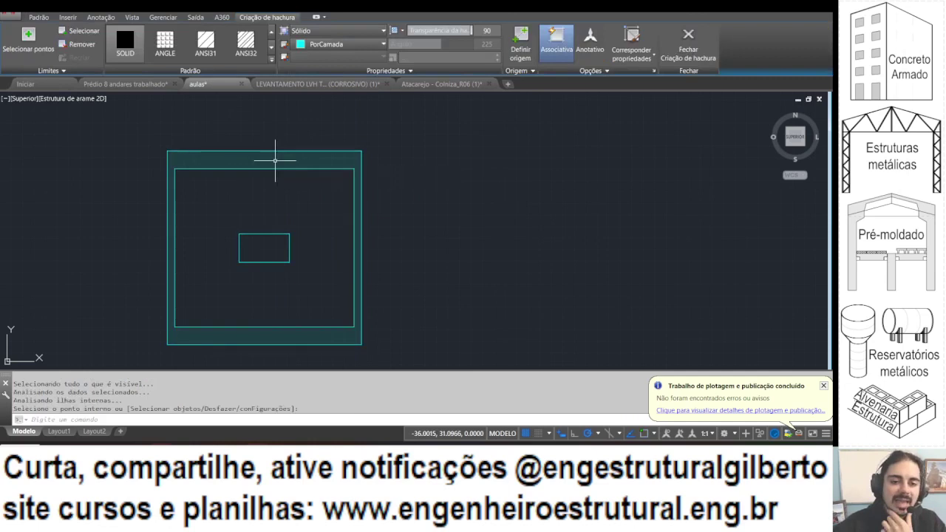
click(275, 159)
key(Return)
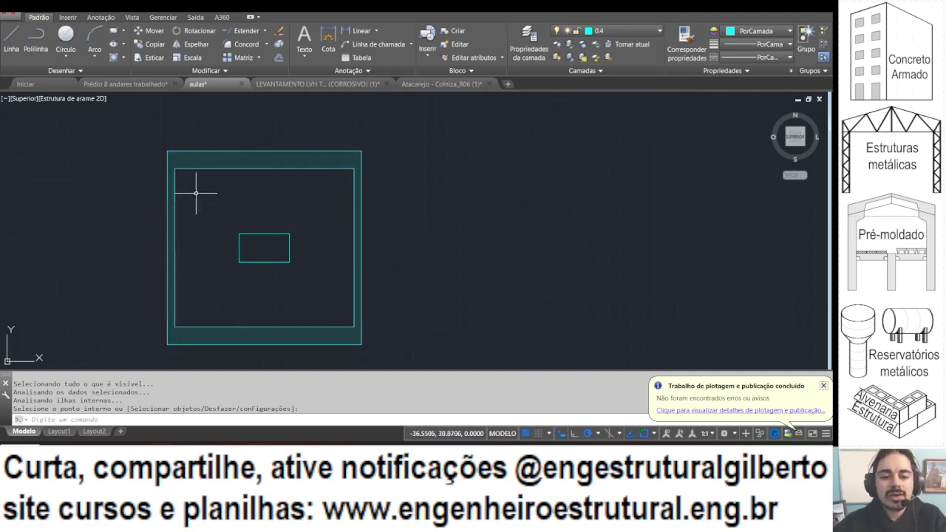
key(Return)
click(170, 277)
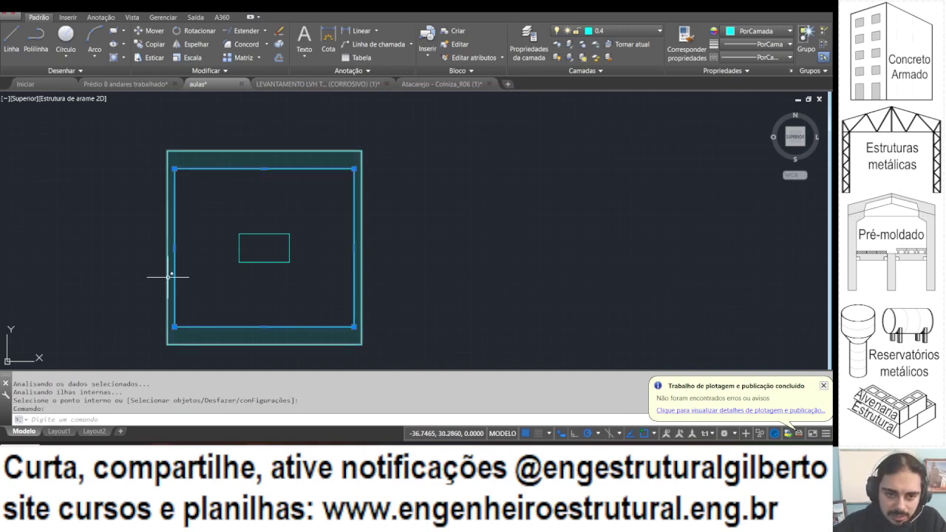
key(Escape)
Switch to PowerPoint, check the Passo 4 – Cortante slide and return to the Excel footing sheet.
mouse_move(274, 444)
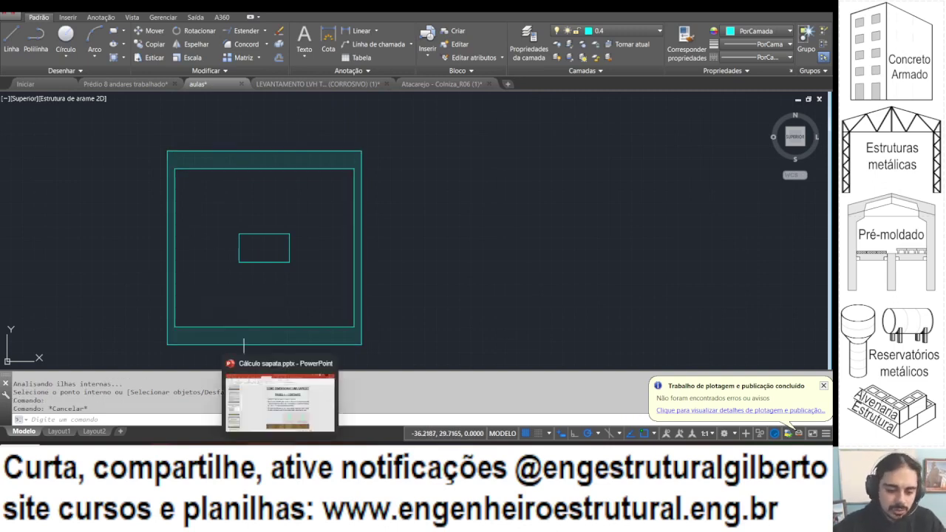
click(281, 403)
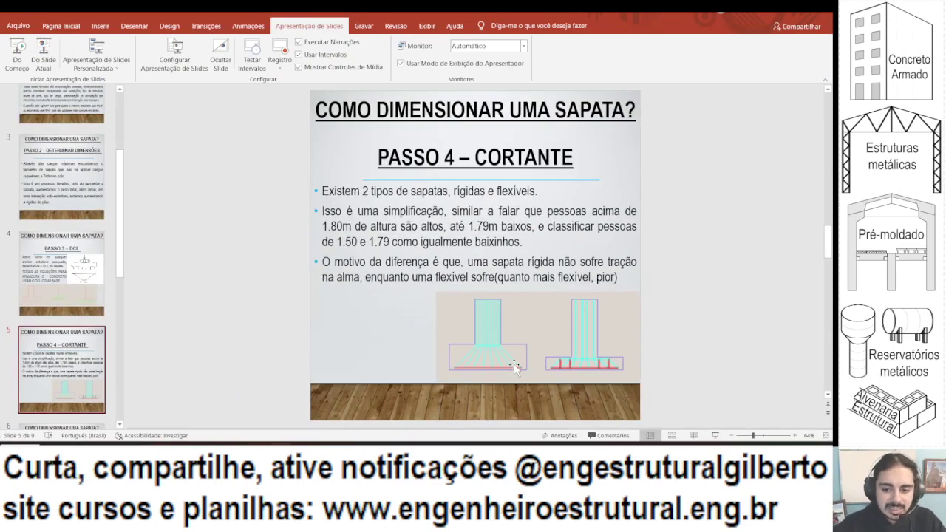
key(alt+Tab)
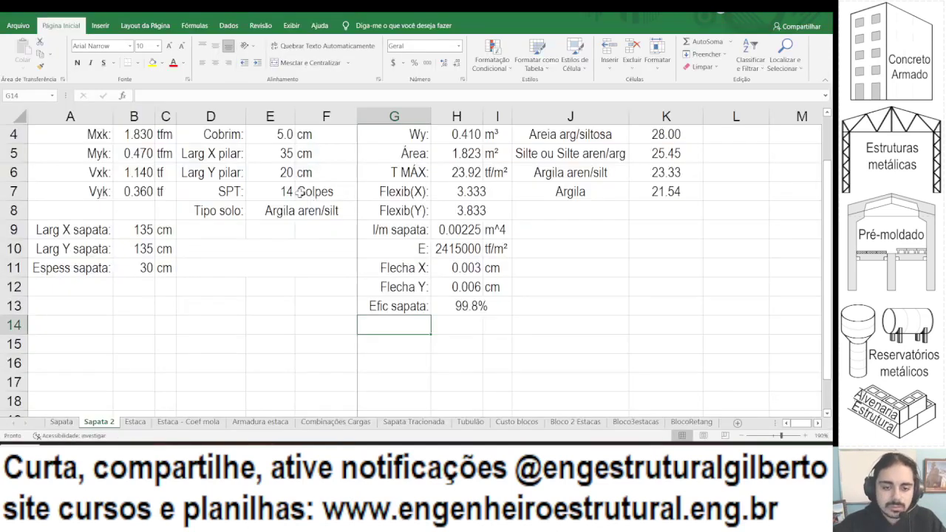
key(alt+Tab)
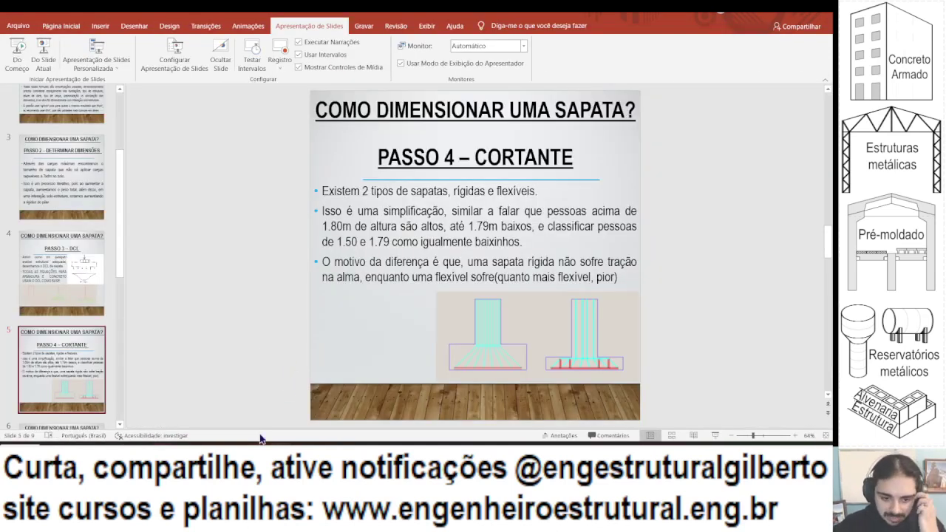
mouse_move(311, 443)
click(330, 421)
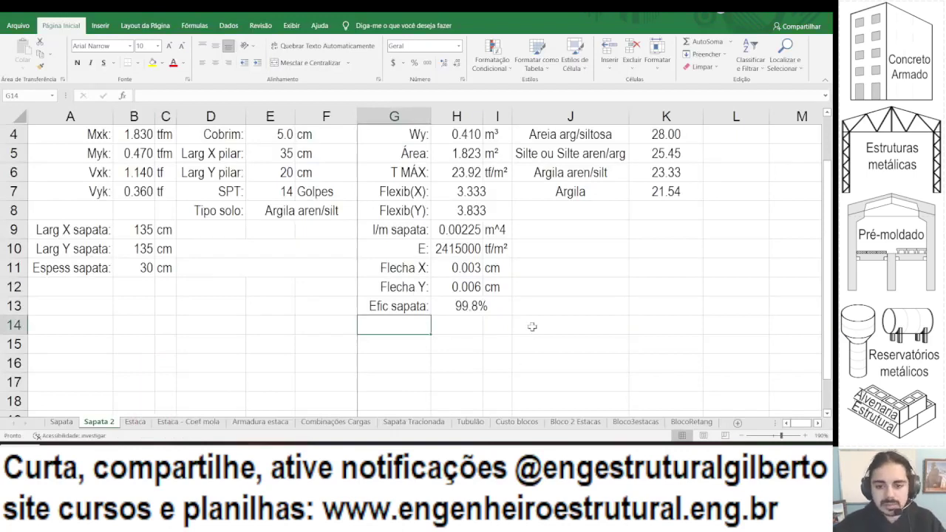
Add the label "Balanço max:" to column G and place it in G15, leaving row 14 free below the footing efficiency.
text(Peri)
key(Escape)
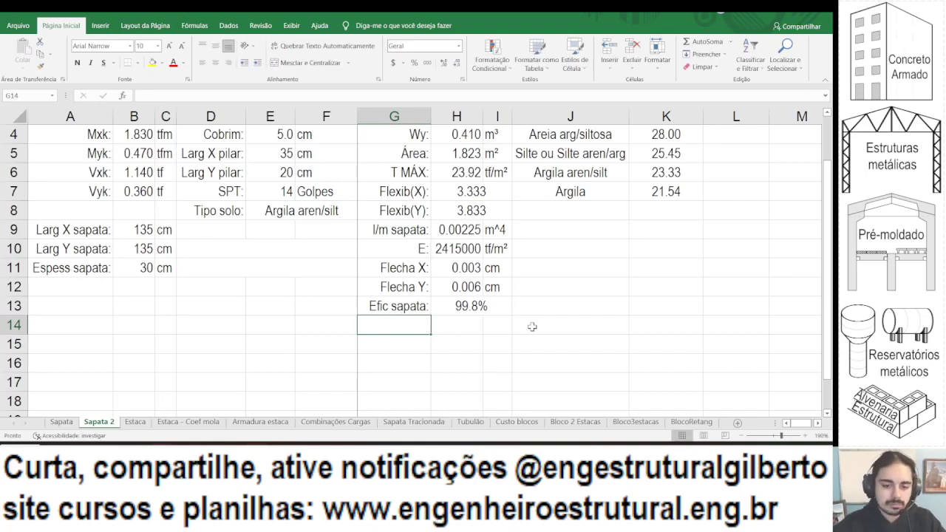
scroll(475, 316, up, 1)
scroll(475, 316, up, 1)
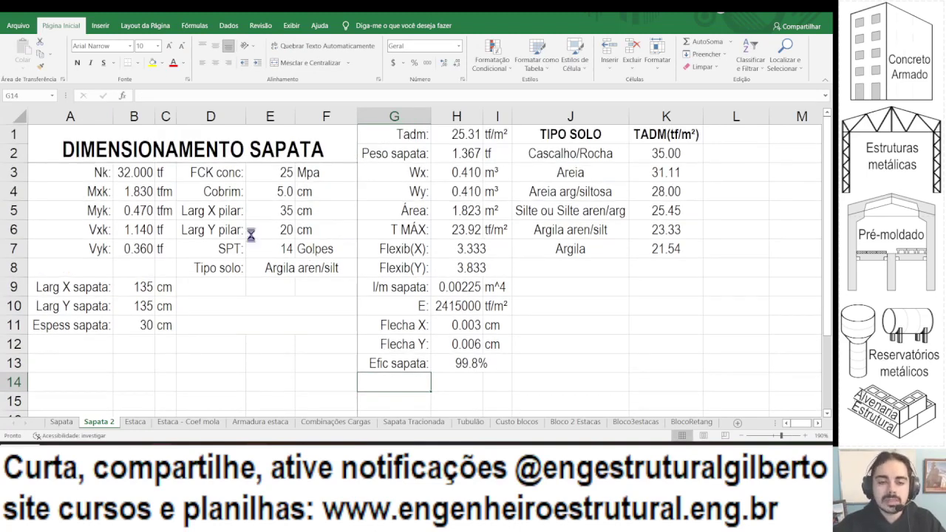
scroll(251, 235, down, 1)
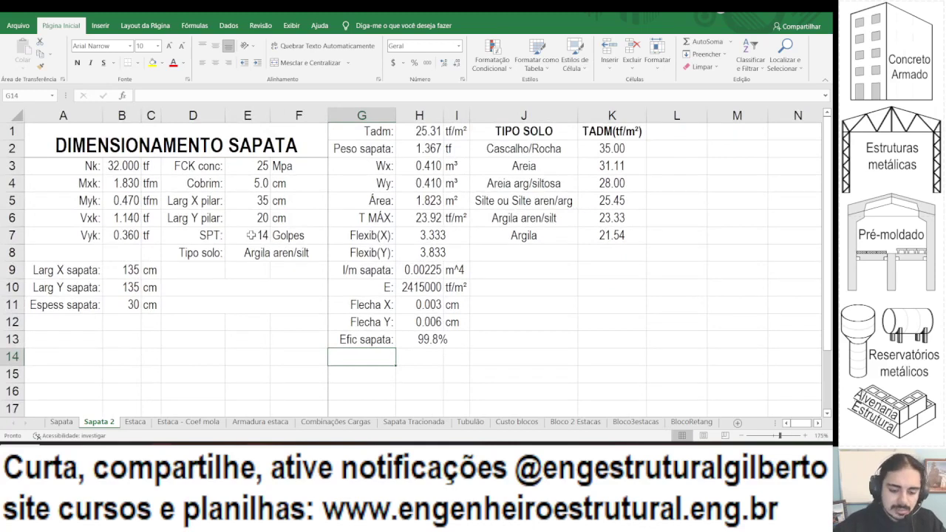
text(Balanço max:)
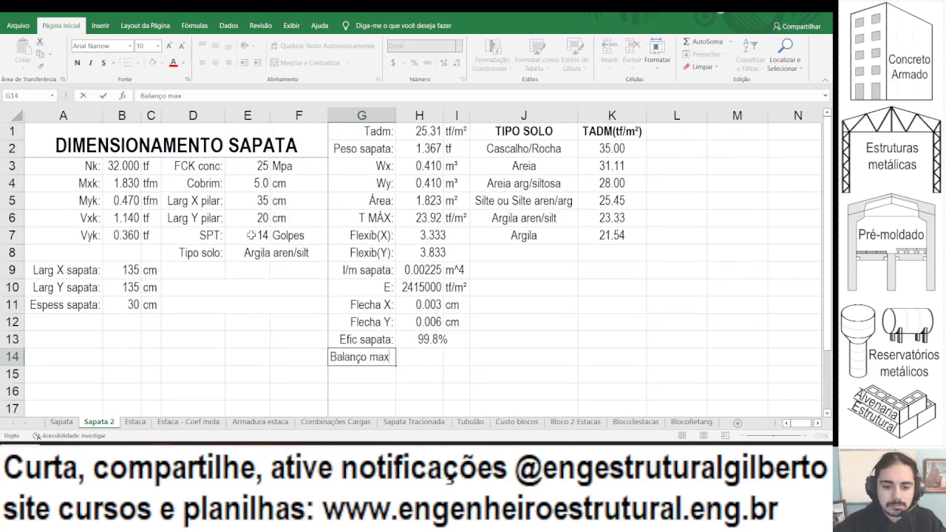
key(ctrl+Return)
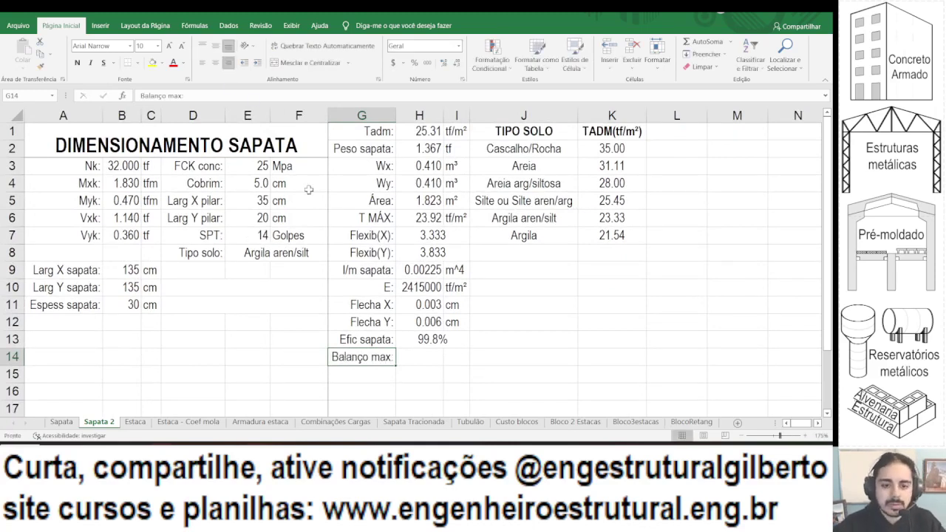
scroll(388, 269, down, 1)
click(377, 322)
scroll(381, 259, up, 1)
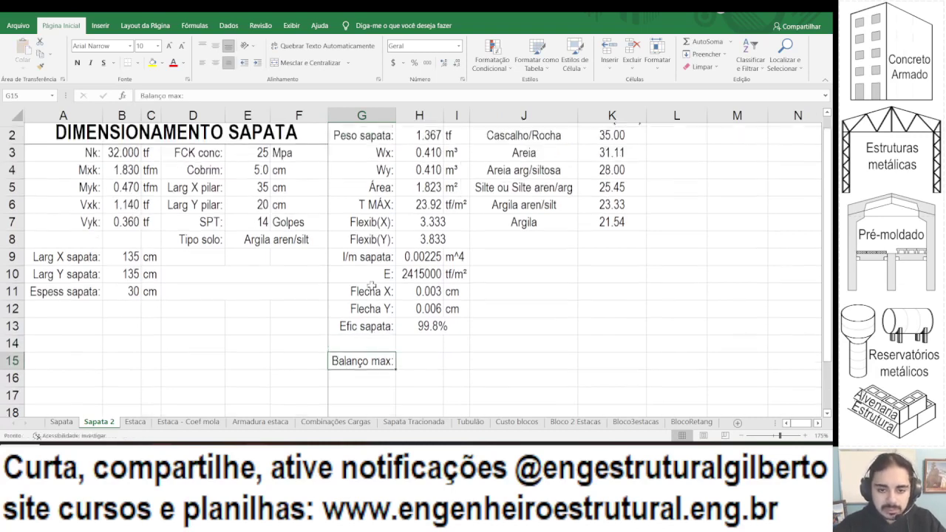
Try to copy the calculation block G1:I13 one row lower, starting at G2.
drag(362, 131, 457, 340)
key(ctrl+c)
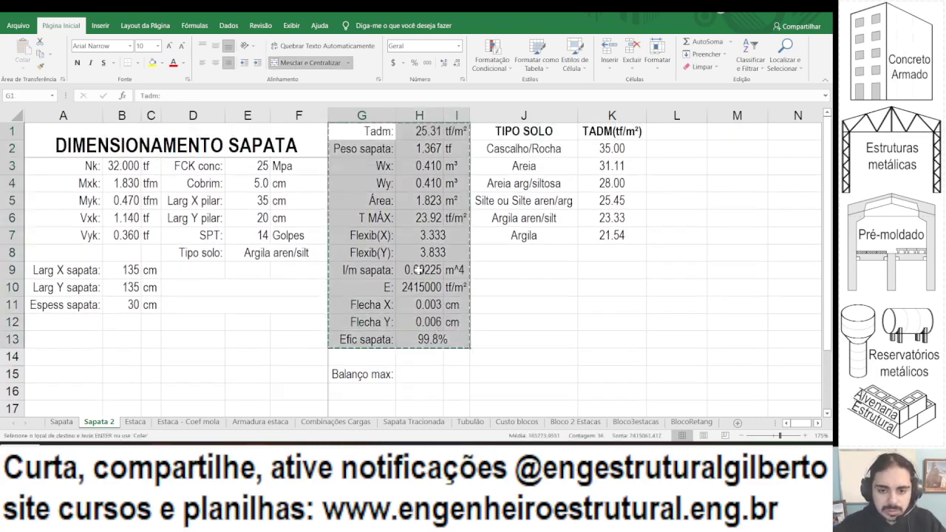
click(365, 149)
key(Return)
key(Return)
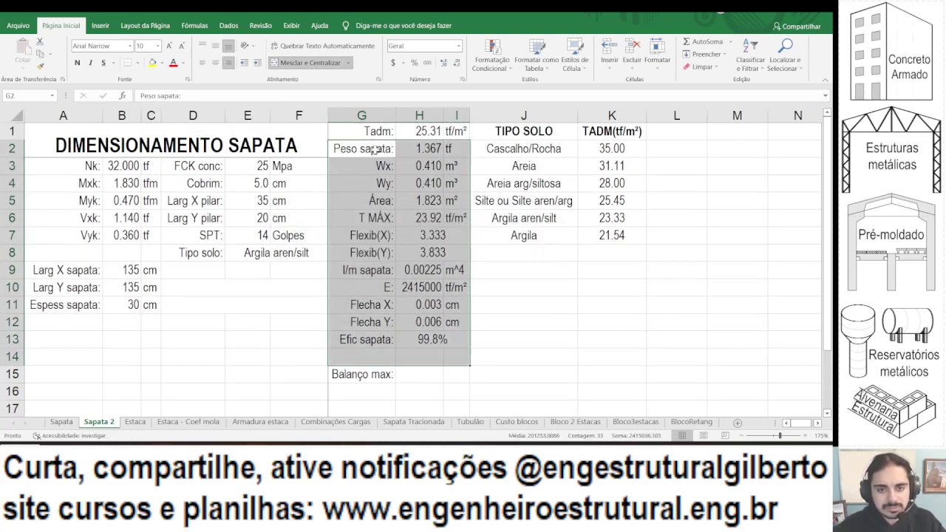
Move the Tadm row to G14:I14 and merge and center the emptied cells G1:I1.
drag(362, 132, 457, 131)
click(310, 65)
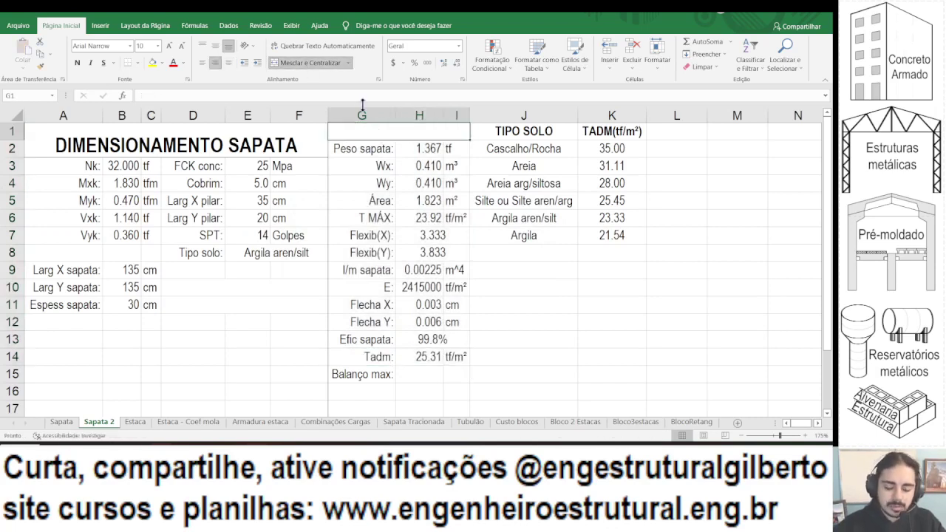
Enter the heading "VERIF DIMENSÕES" in the merged cell G1 and make it bold.
text(VERIF)
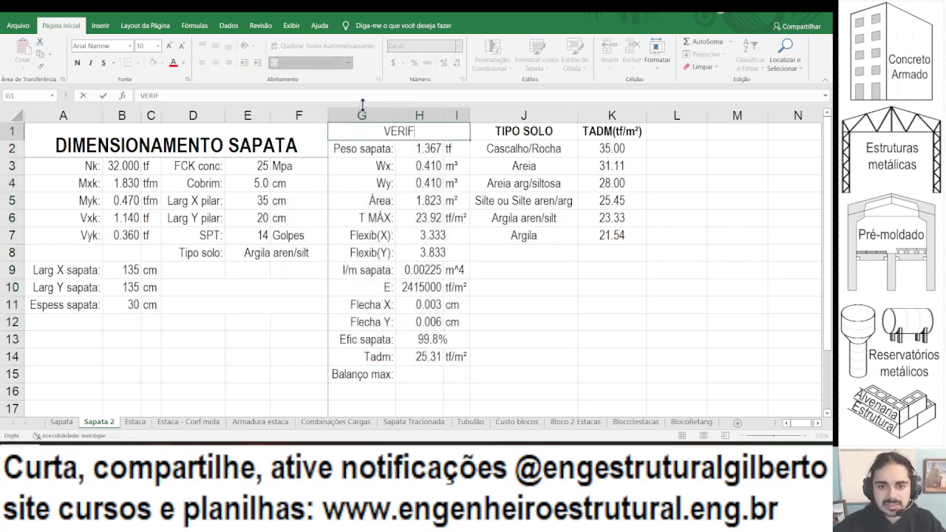
text( SEÇÃO)
key(ctrl+Return)
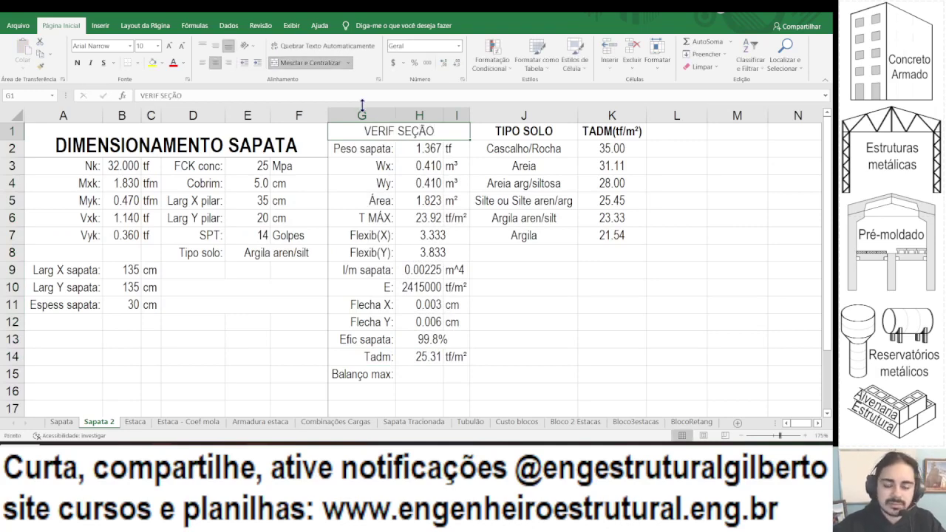
click(223, 96)
key(ctrl+shift+Left)
text(DIMENSÕ)
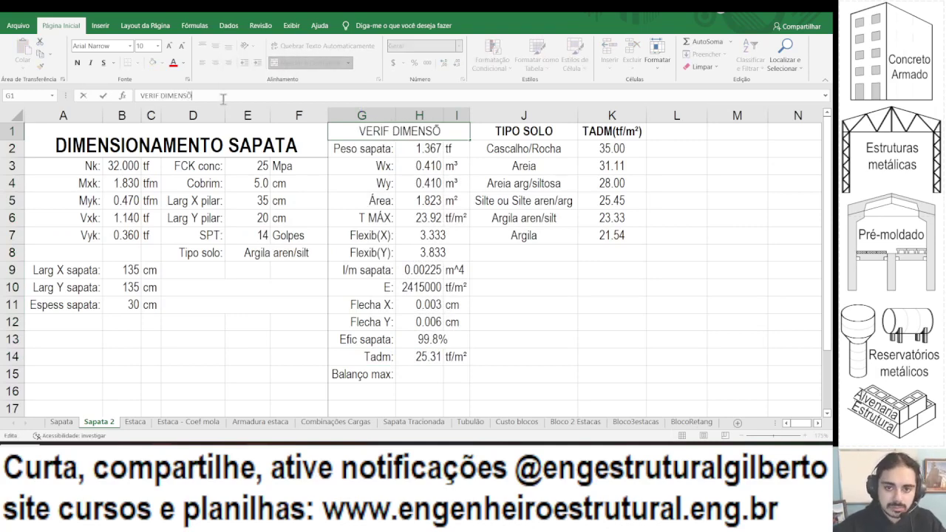
text(ES)
key(ctrl+Return)
click(77, 63)
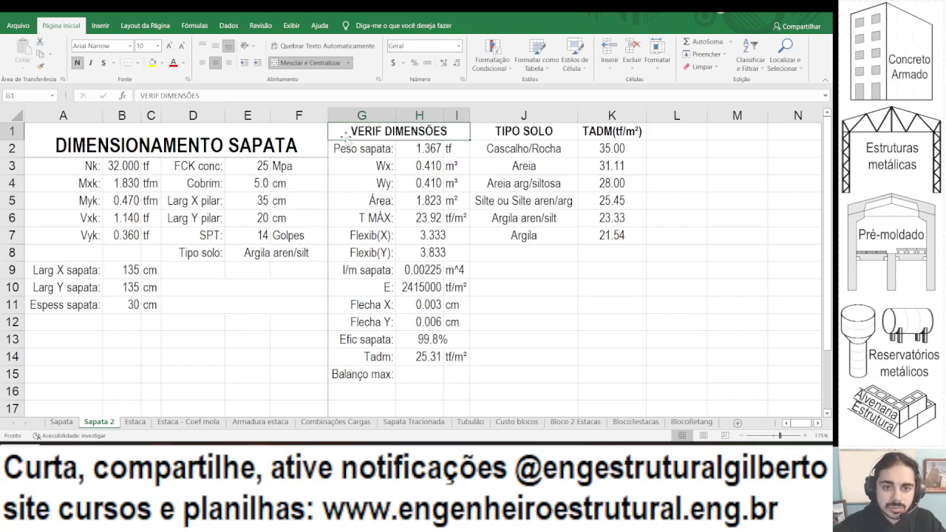
Fill the dimension check block G1:I14 with a light blue theme colour.
drag(346, 147, 455, 358)
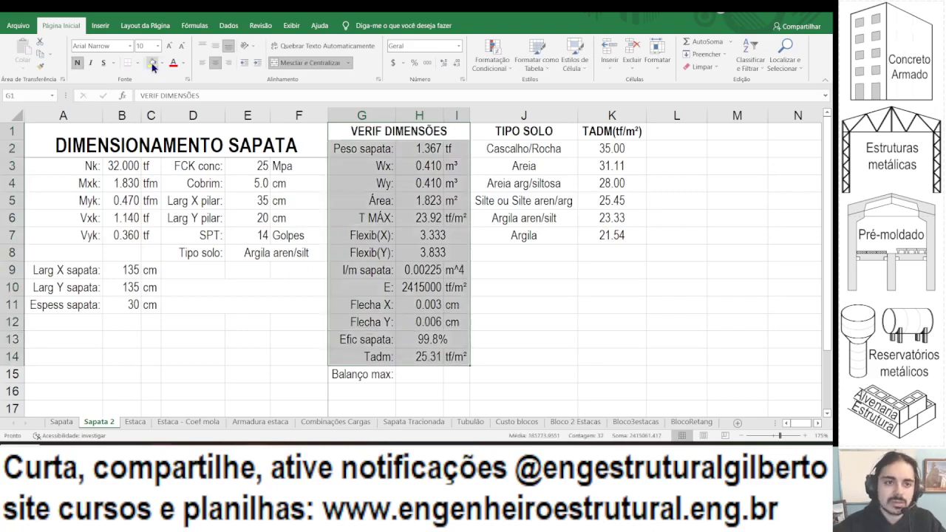
click(184, 64)
click(167, 64)
click(167, 64)
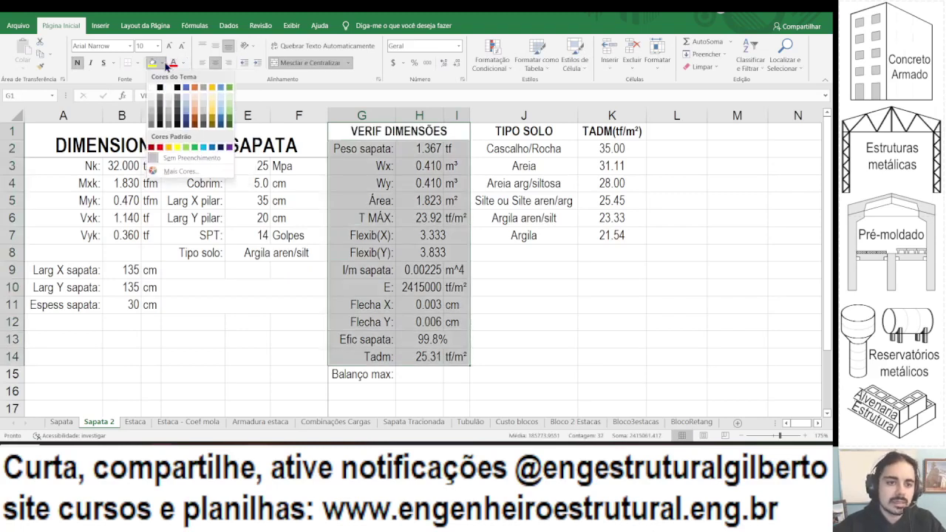
click(185, 96)
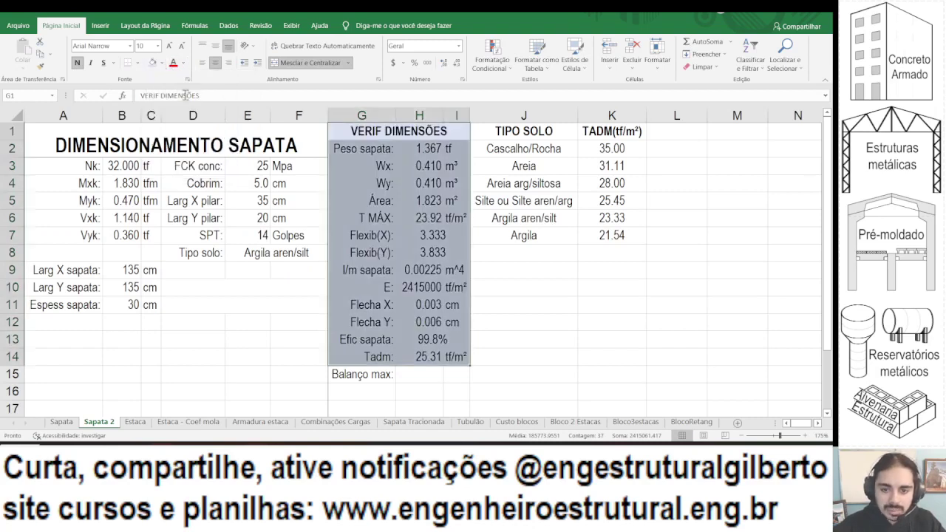
click(456, 218)
Move the label "Balanço max:" from G15 to G16, leaving row 15 empty below the calculation block.
scroll(414, 244, down, 1)
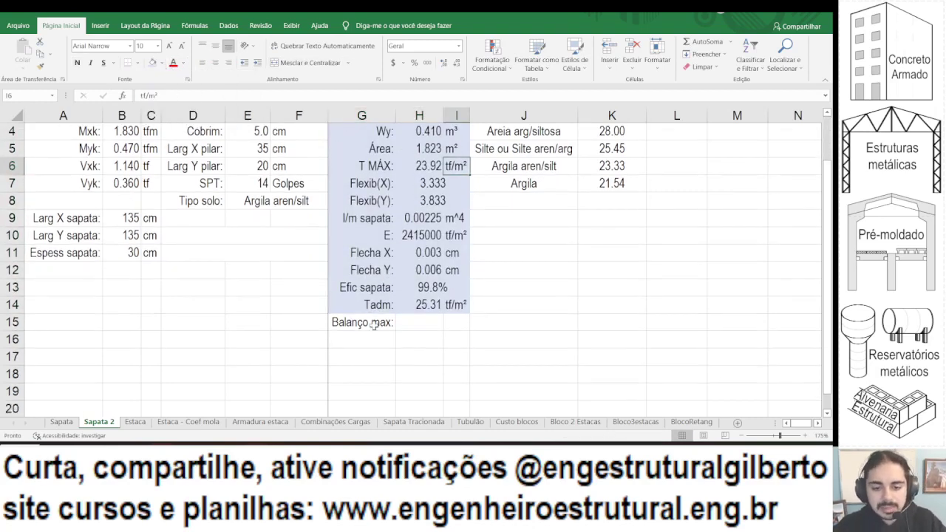
click(374, 326)
key(ctrl+c)
click(363, 339)
key(ctrl+v)
click(362, 323)
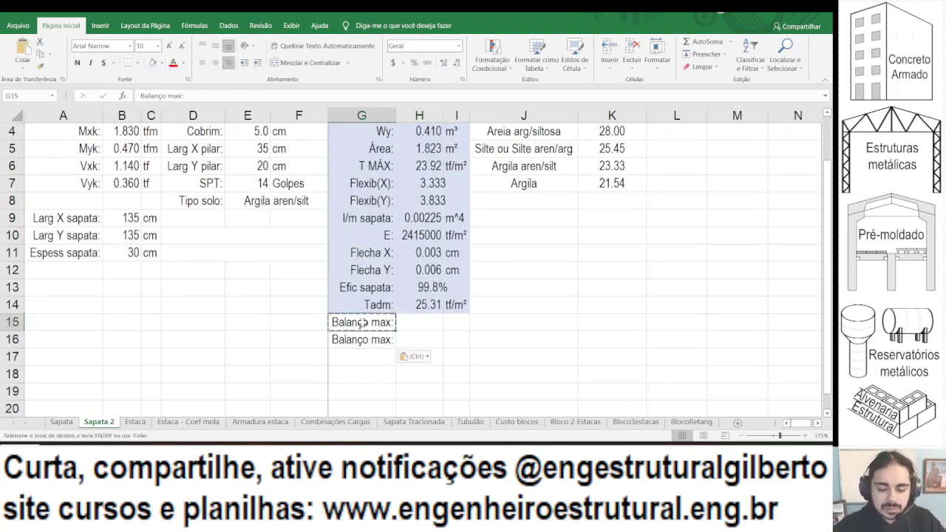
key(Delete)
drag(362, 323, 453, 323)
scroll(380, 209, up, 1)
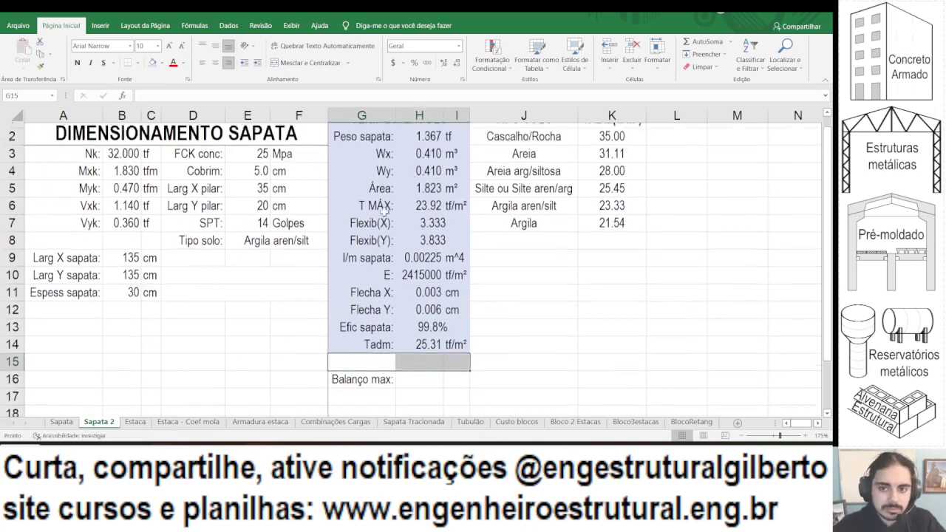
Insert three new columns between the dimension check block and the TIPO SOLO table.
scroll(384, 209, up, 1)
click(493, 129)
shift+click(689, 116)
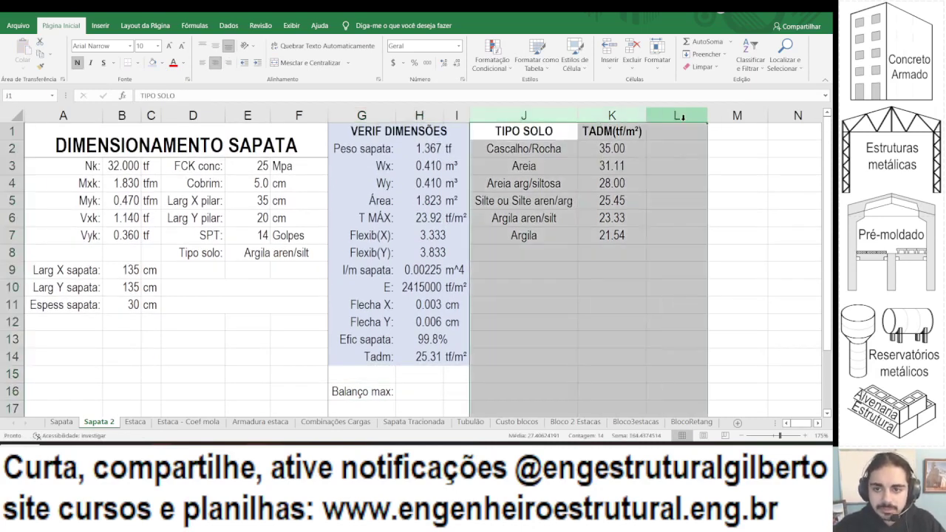
right_click(689, 117)
click(698, 201)
click(367, 395)
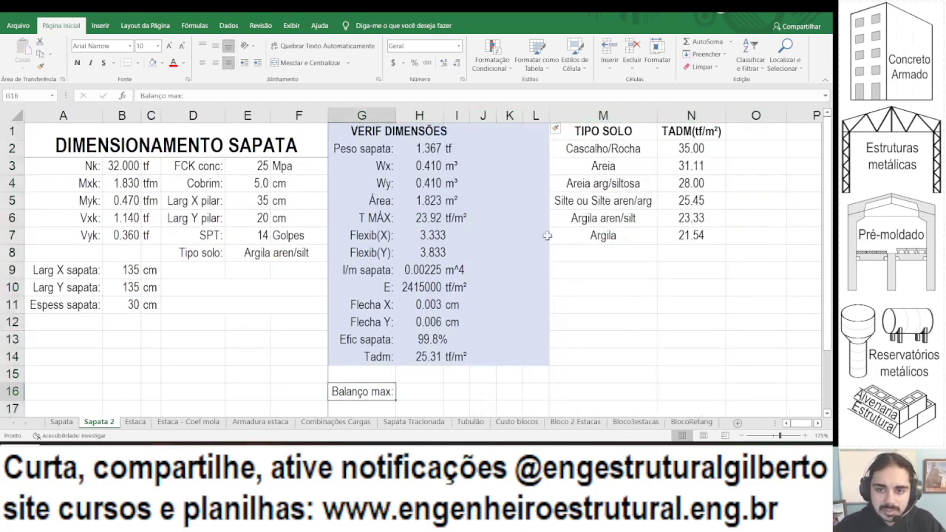
Remove the fill colour from the newly inserted columns J to L.
drag(482, 133, 544, 131)
drag(482, 115, 535, 115)
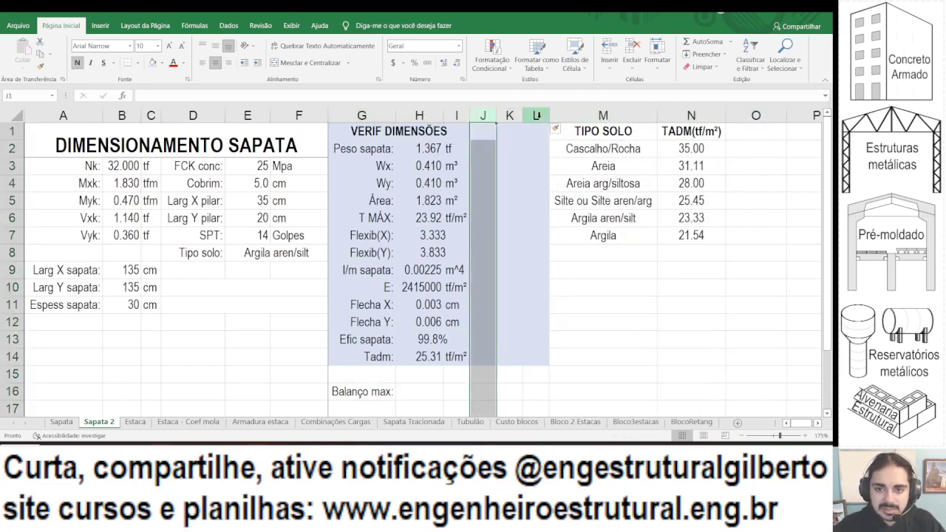
click(159, 63)
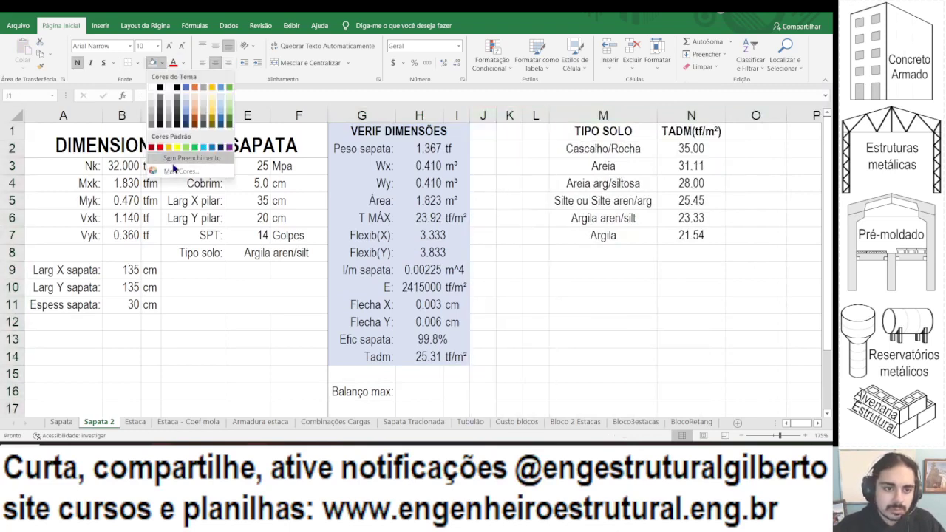
click(159, 87)
click(363, 392)
Copy the VERIF DIMENSÕES heading to J1 and change its text to "VERF CORTANTE".
click(399, 131)
key(ctrl+c)
click(501, 131)
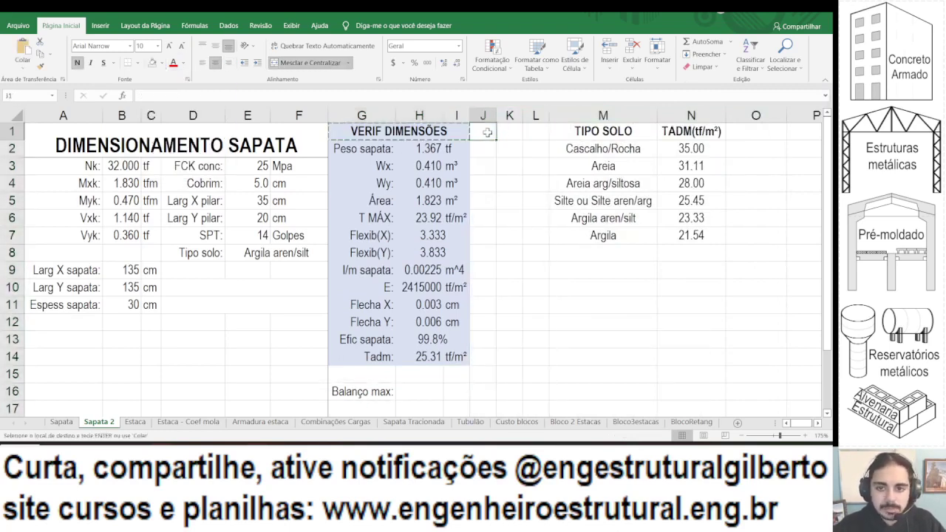
key(ctrl+v)
text(VERF)
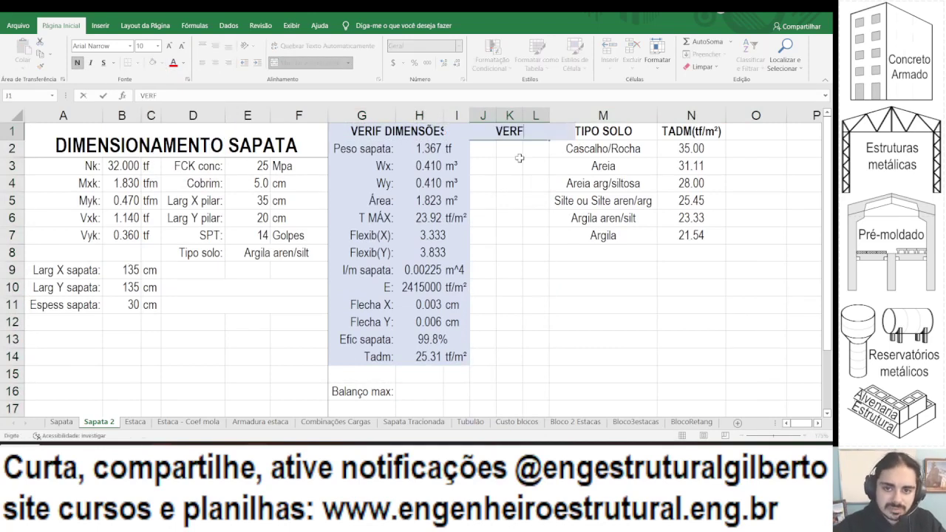
text( CORTANTE)
key(Return)
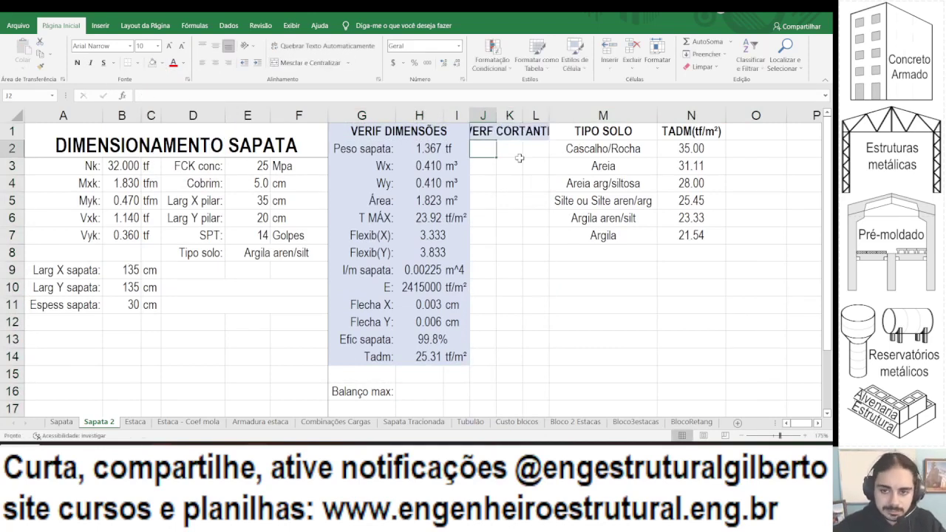
Clear the "Balanço max:" label in G16 and enter it in J2 under the shear check heading.
click(371, 382)
key(Delete)
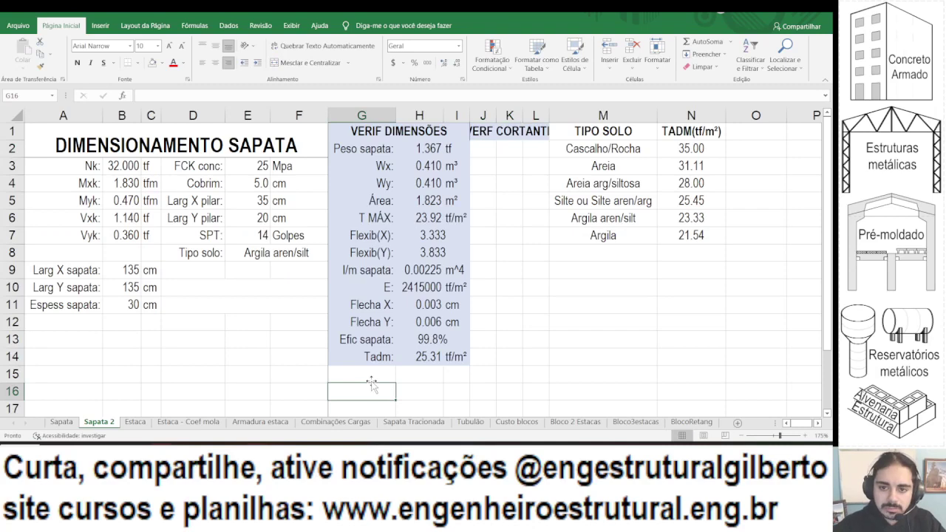
click(482, 153)
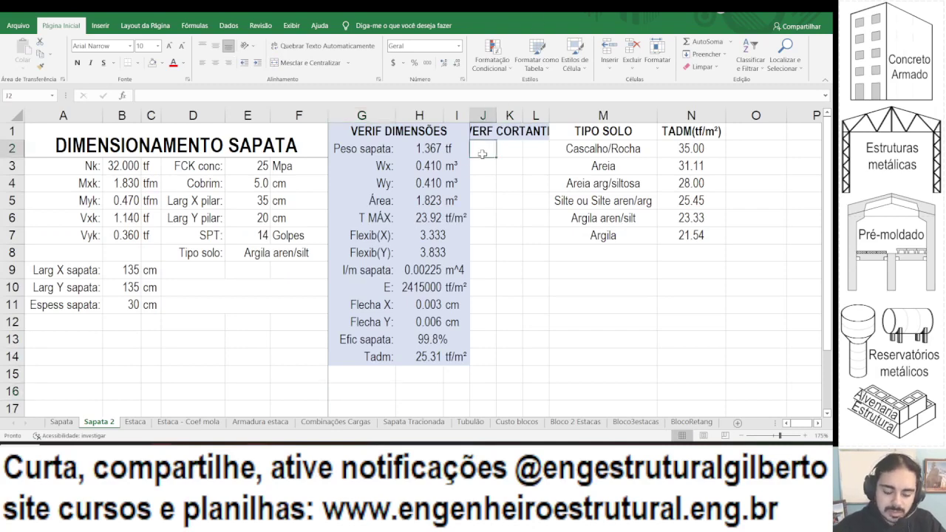
text(bAL)
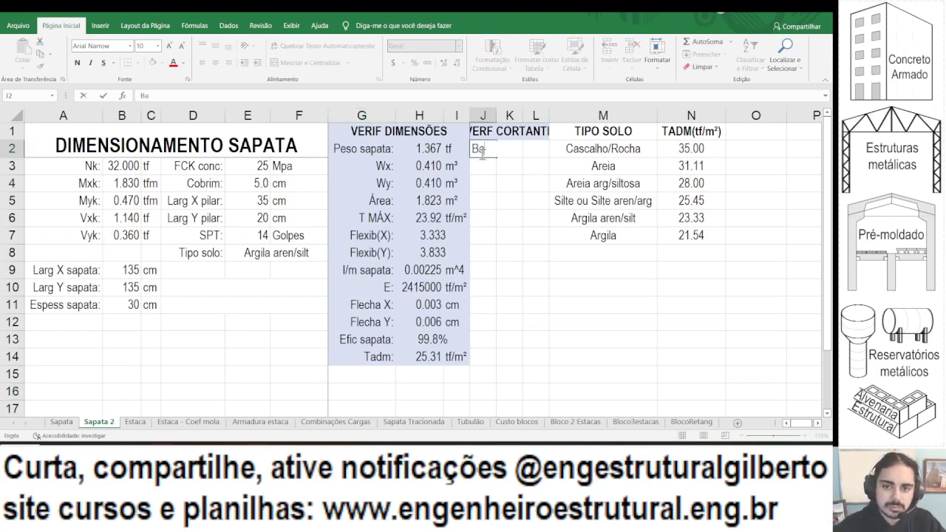
text(anço max:)
key(Return)
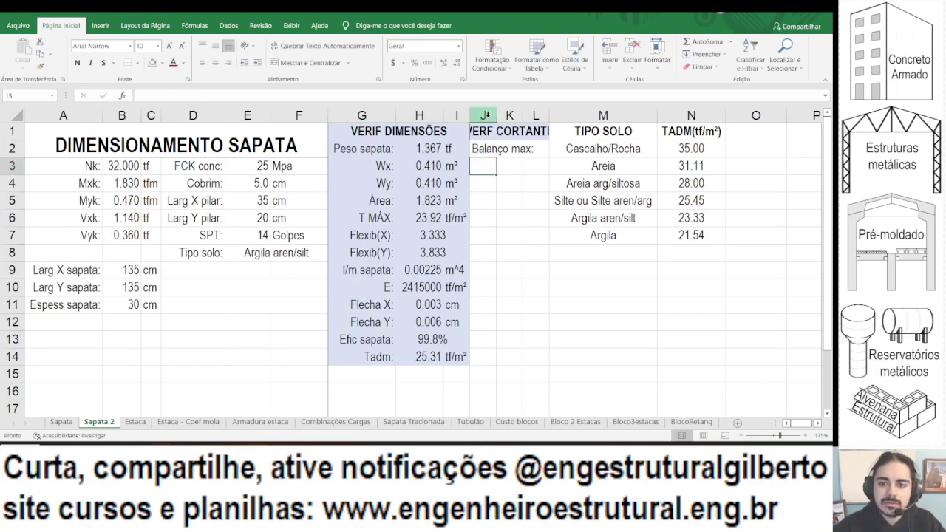
Widen column J to fit its label and right-align the cells J2:K14.
drag(496, 114, 542, 115)
drag(502, 149, 554, 356)
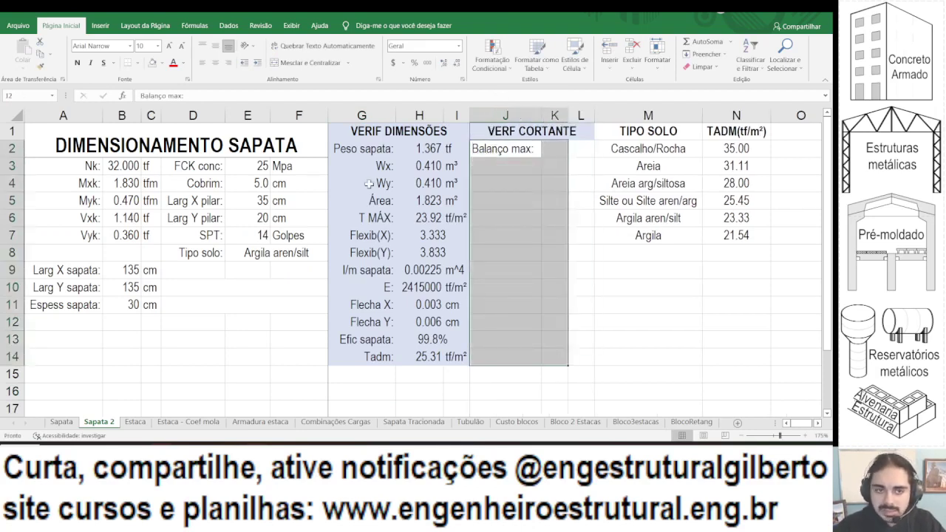
click(231, 65)
Calculate the maximum overhang in K2 with the formula =MÁXIMO(B9-E5,B10-E6)/2.
click(554, 148)
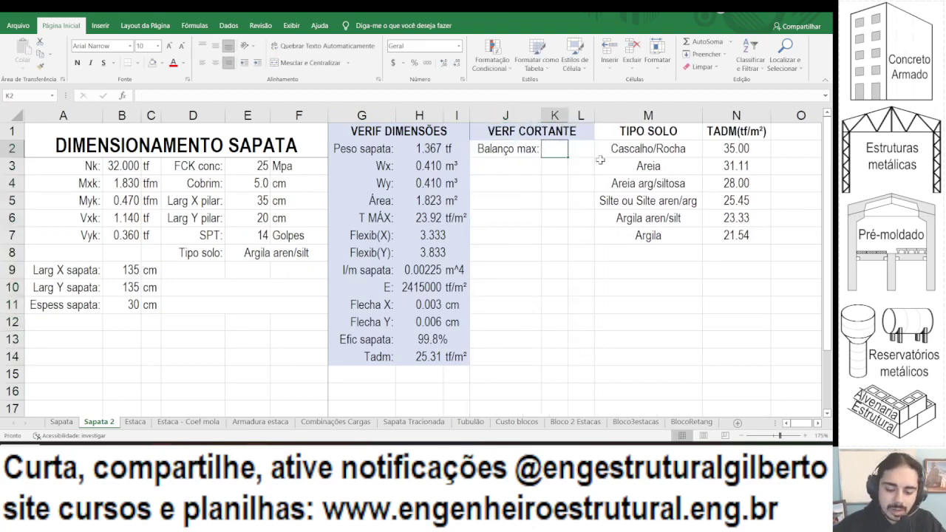
text(=máximo()
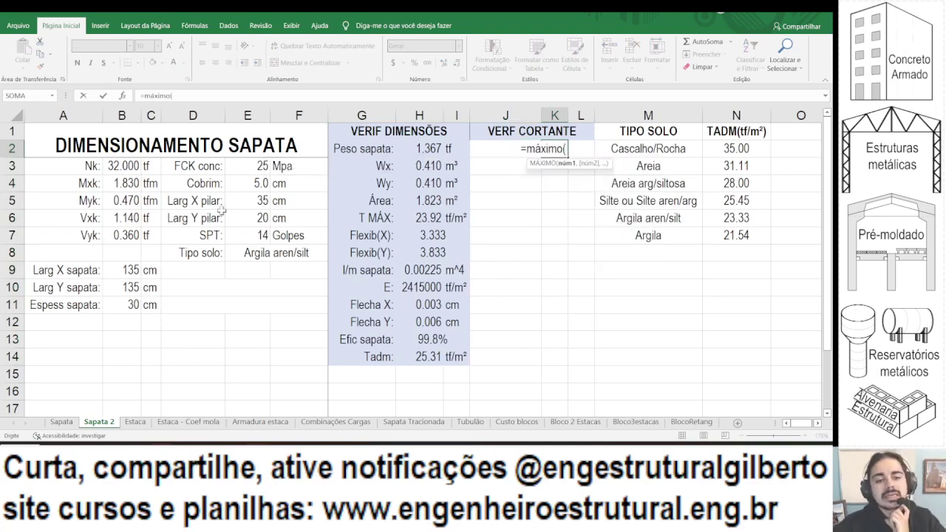
click(128, 268)
text(-)
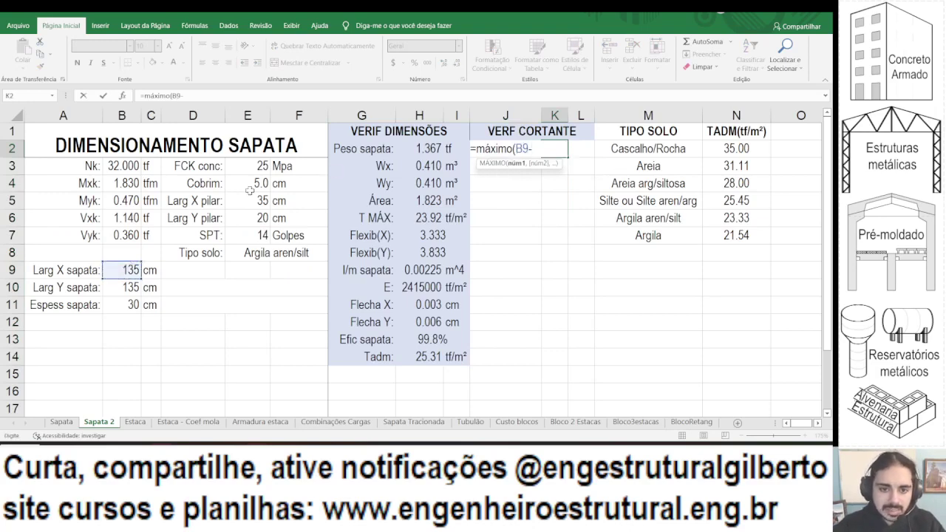
click(259, 199)
text(,)
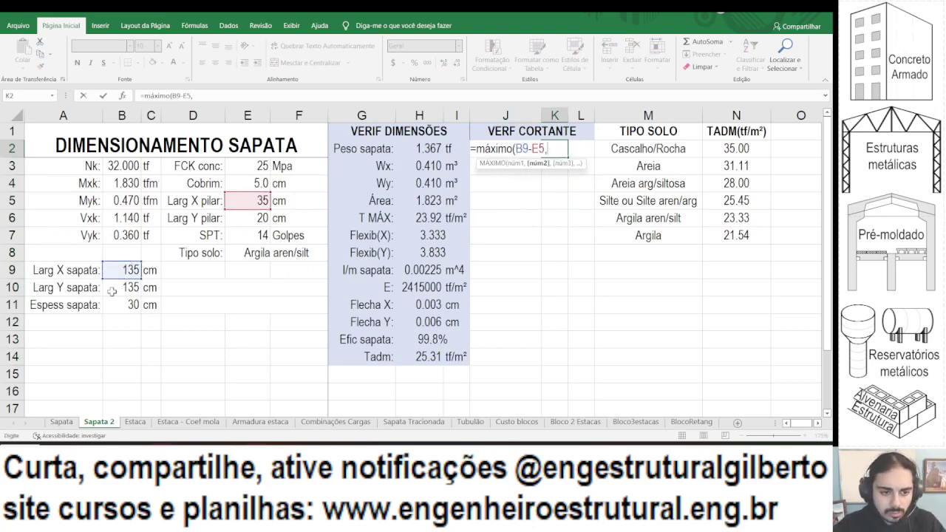
click(117, 289)
text(-)
click(261, 218)
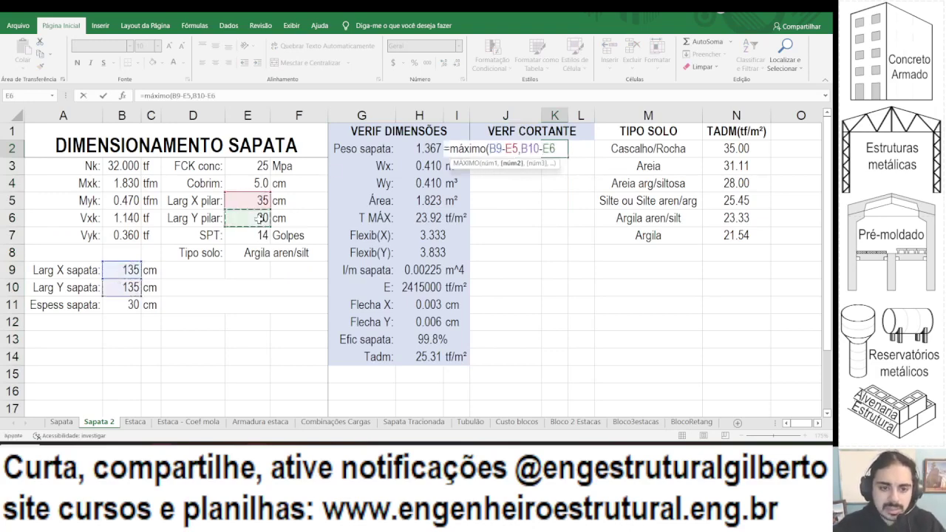
text())
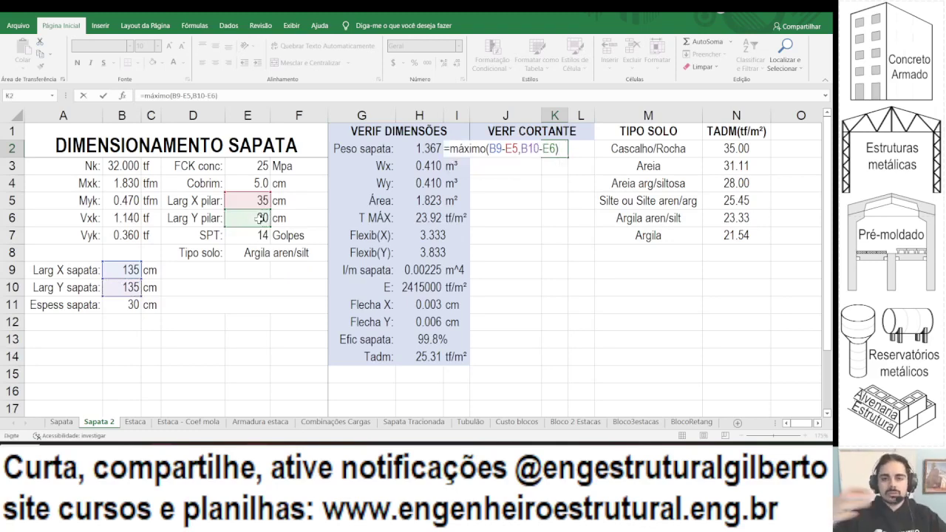
text(/2)
key(ctrl+Return)
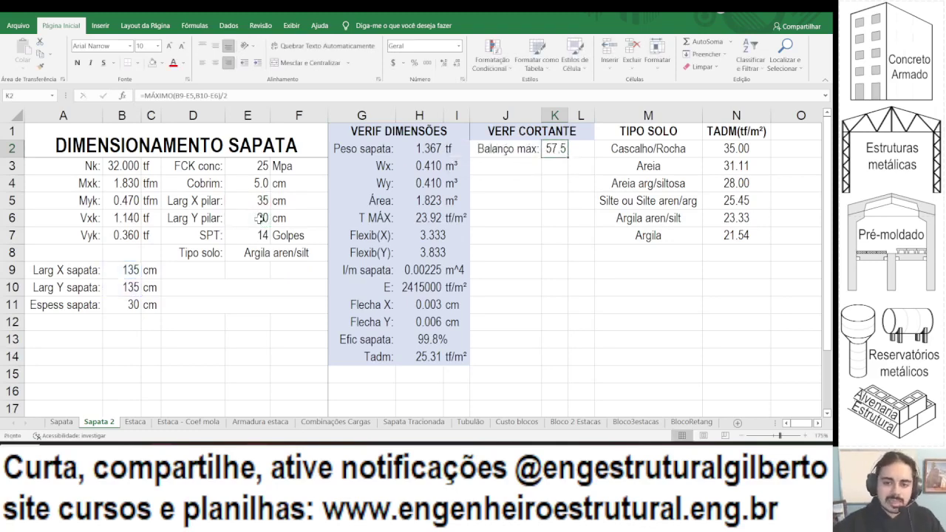
Enter the unit "cm" in L2 beside the maximum overhang and go to J3.
click(583, 149)
text(cm)
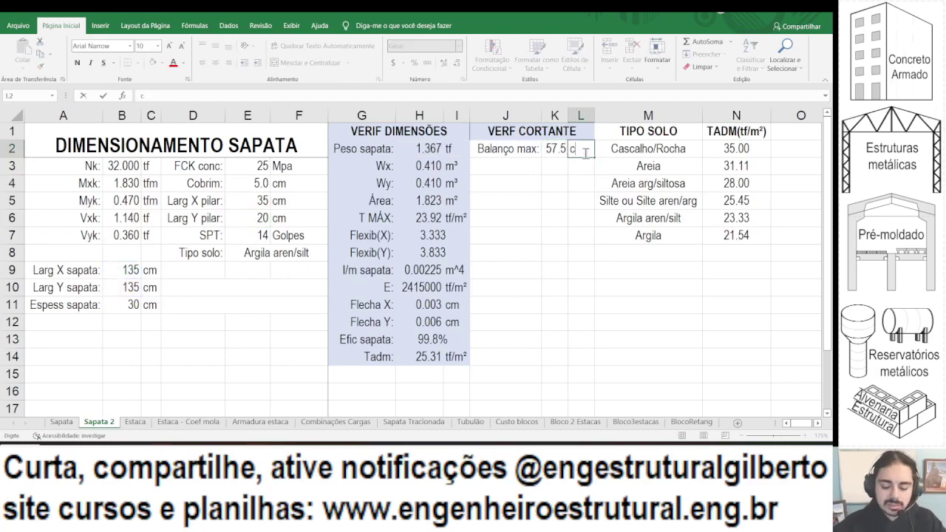
key(Return)
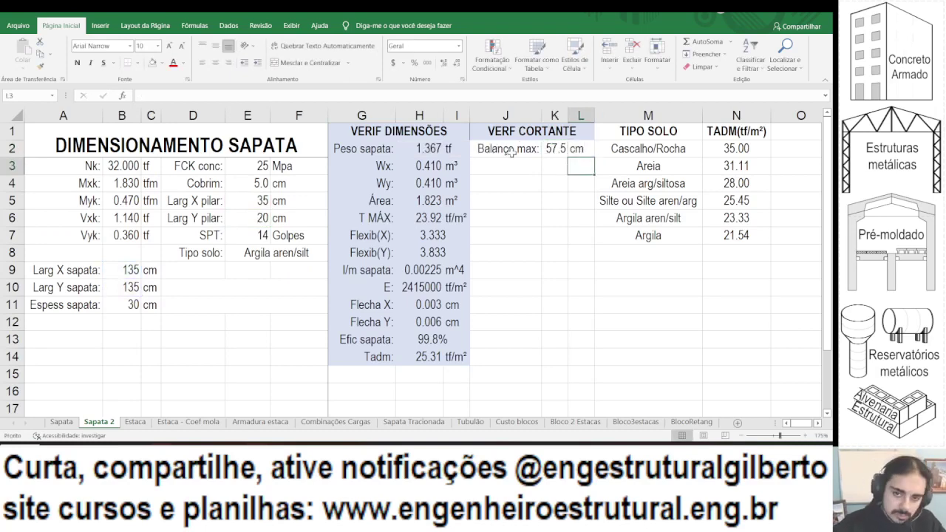
key(Left)
key(Left)
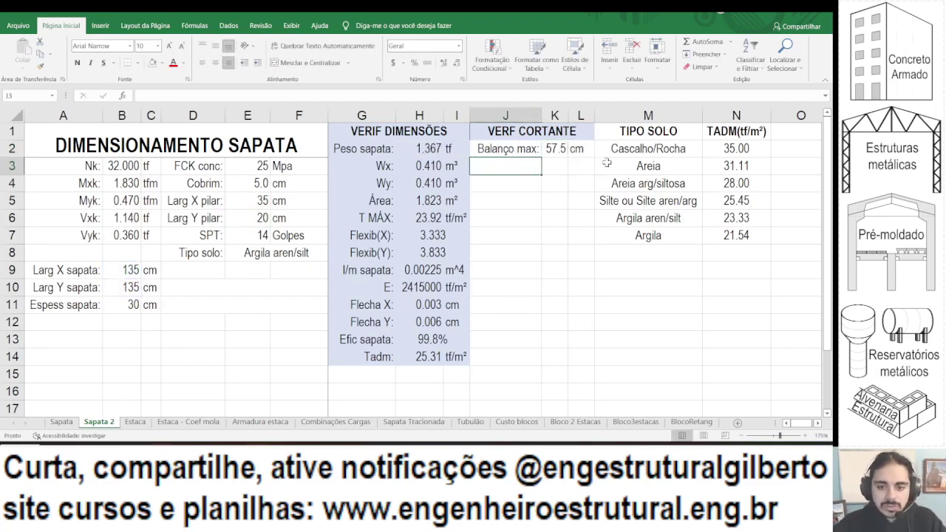
click(403, 216)
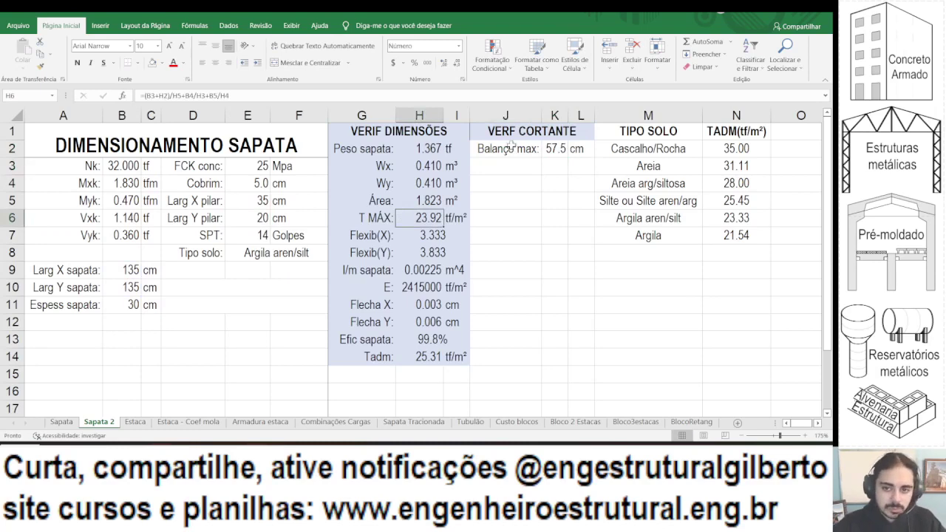
drag(512, 147, 568, 148)
click(529, 164)
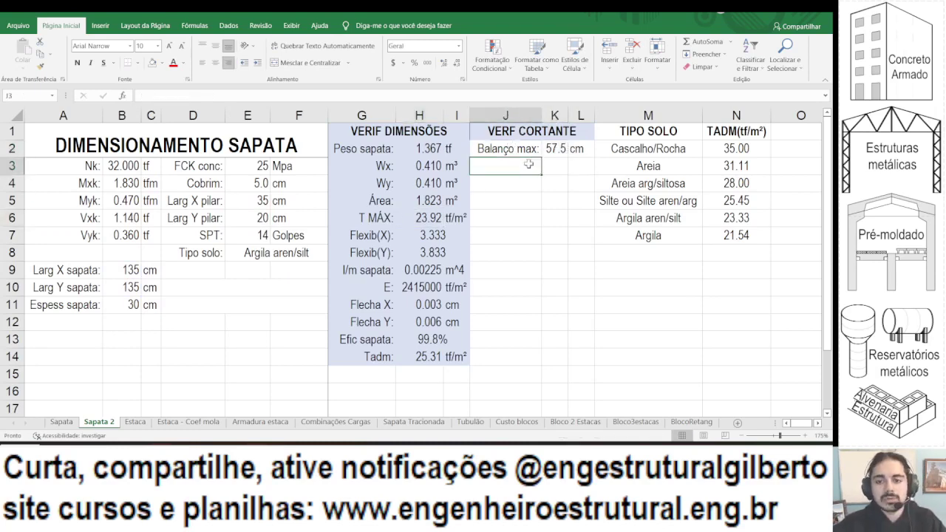
click(517, 148)
drag(517, 148, 562, 148)
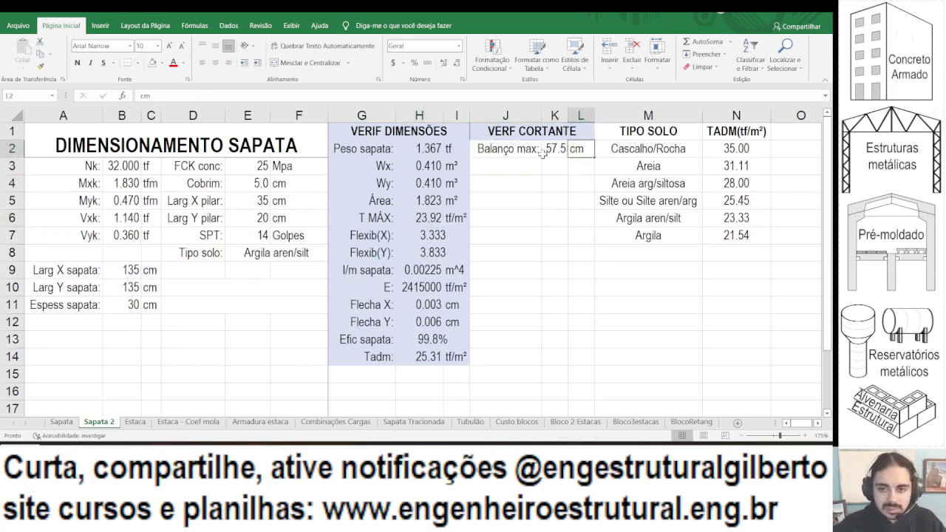
click(518, 166)
text(Ba)
key(Escape)
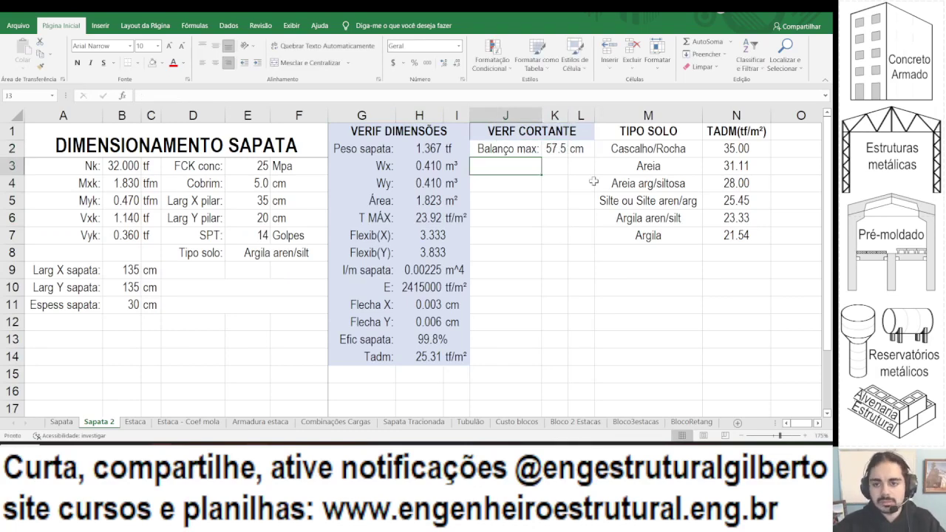
text(Balanço)
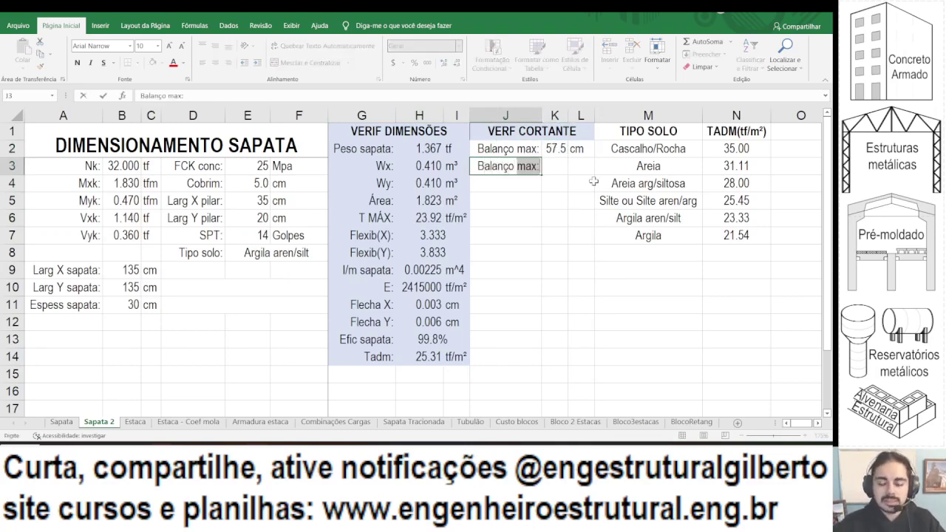
text( tra)
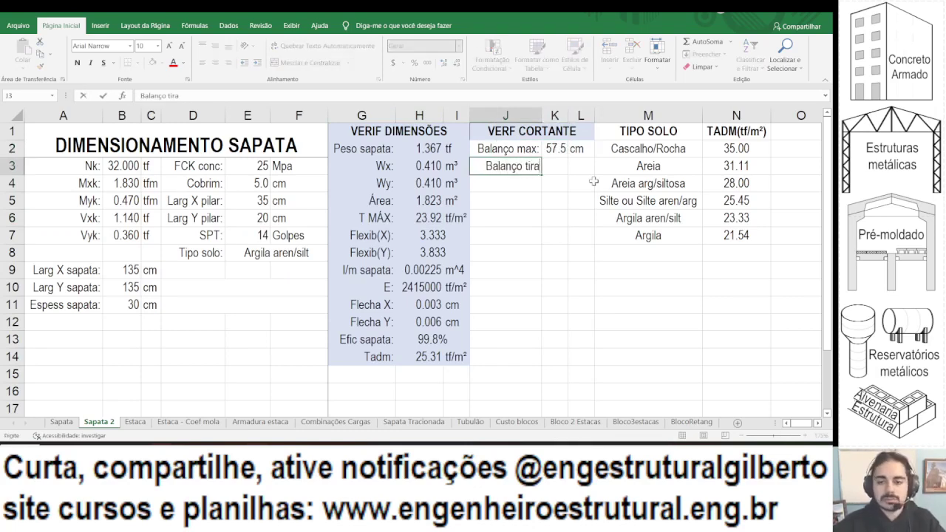
key(Escape)
text(T)
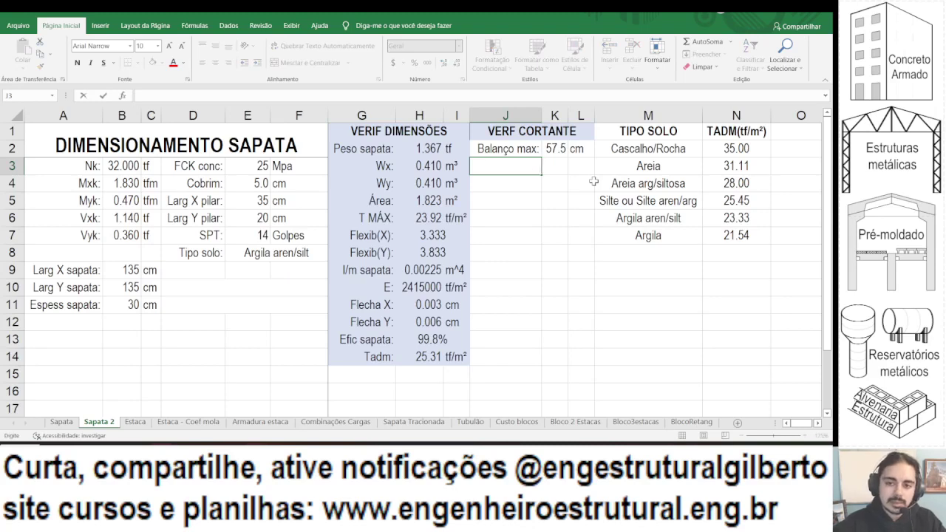
Enter the label "Larg inf tirante:" in J3 and widen column J to fit it.
text(Larg inf tirante:)
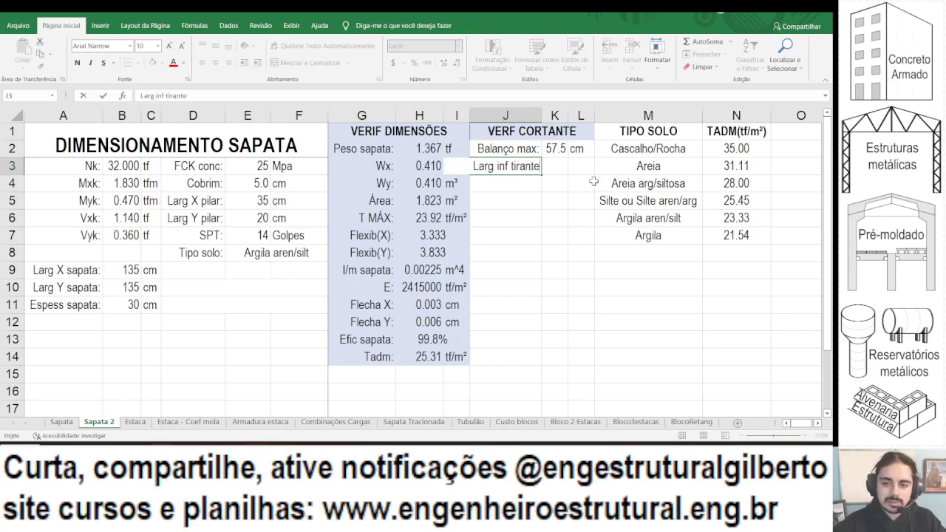
key(Return)
drag(540, 111, 545, 111)
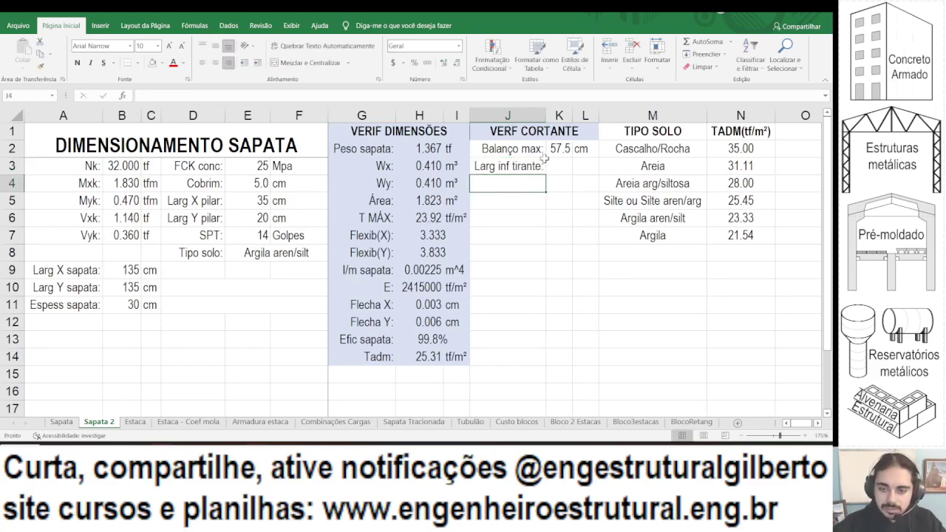
Calculate the strut influence width in K3 with the formula =K2-1.5*B11.
click(559, 167)
text(=)
click(552, 150)
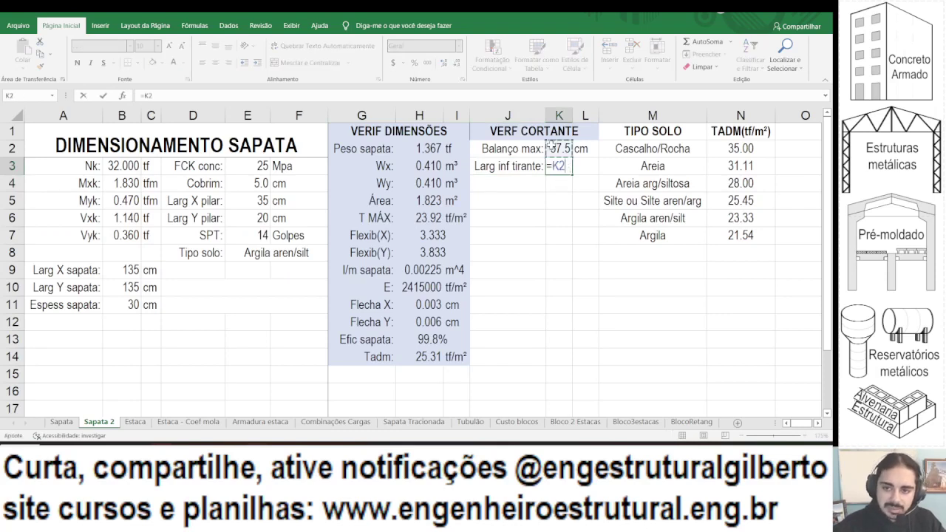
text(-1.5*)
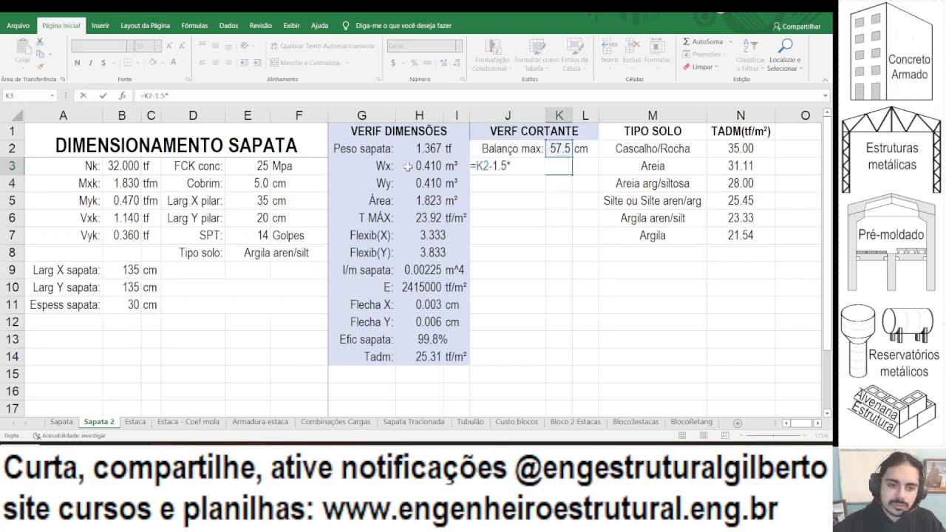
click(137, 306)
key(Return)
key(Up)
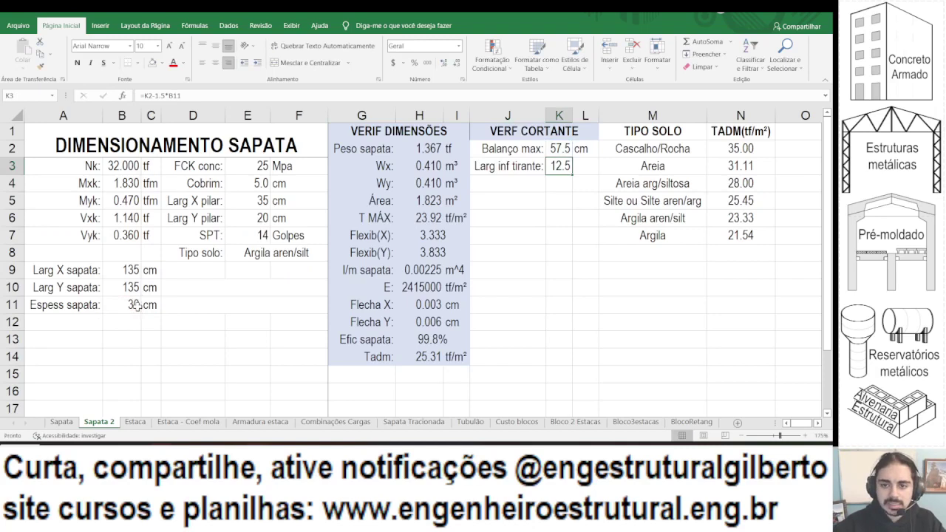
Wrap the K3 formula in MÁXIMO with a lower limit of zero, giving =MÁXIMO(K2-1.5*B11,0).
click(145, 95)
text(máximo()
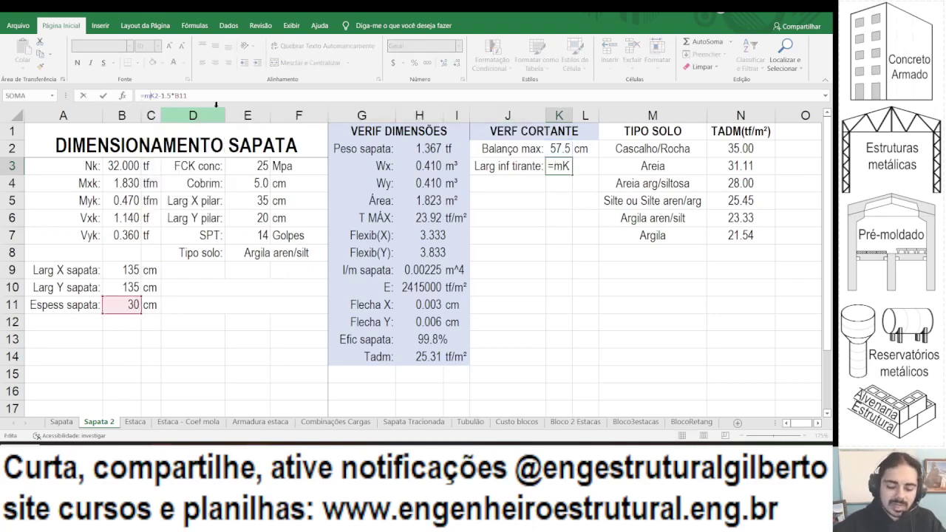
click(221, 95)
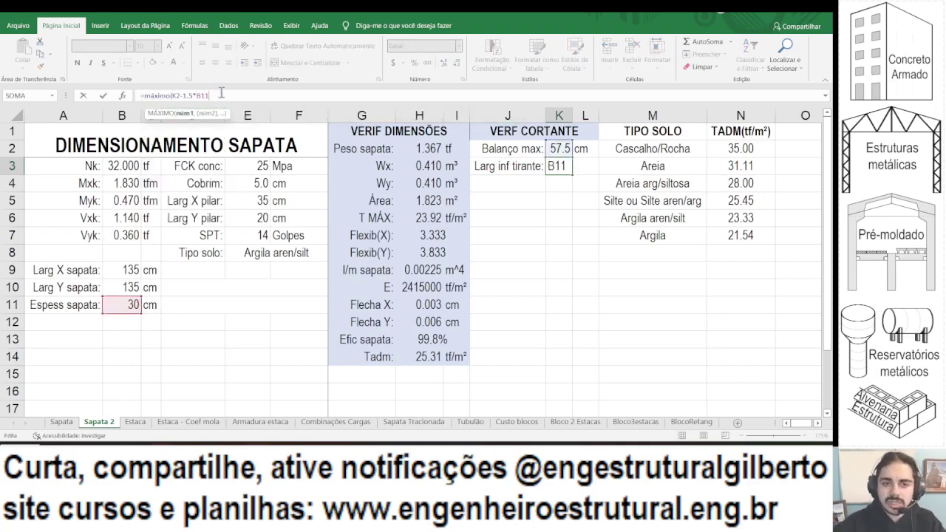
text(,0))
key(Return)
key(Up)
Enter the unit "cm" in L3 beside the influence width and go to J4.
key(Right)
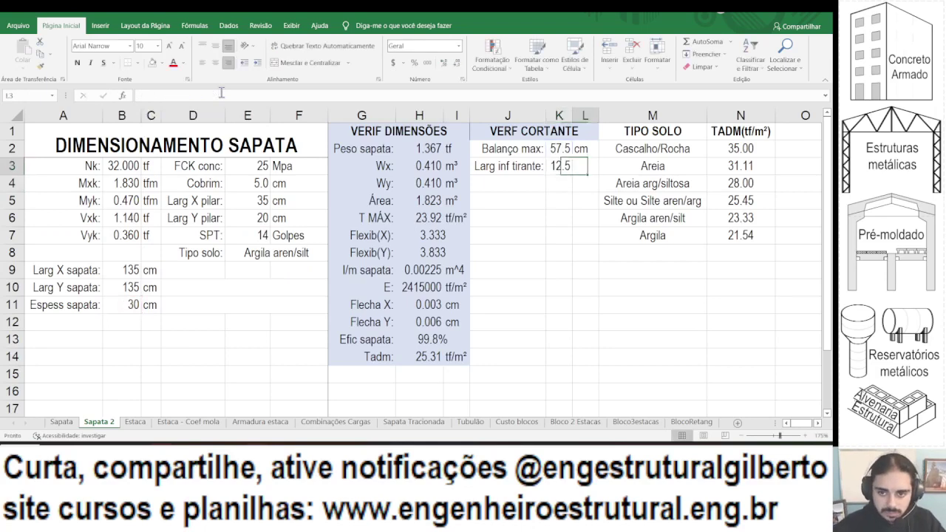
text(cm)
key(Return)
key(Left)
key(Left)
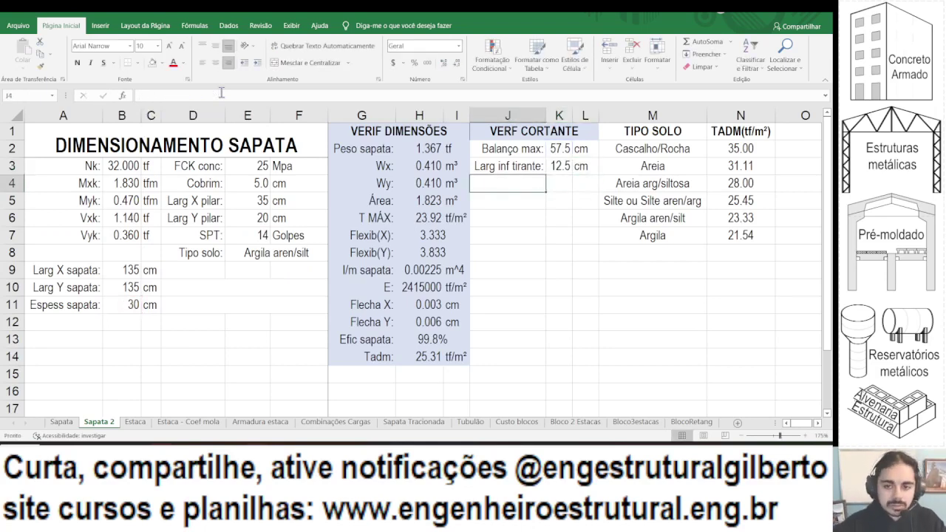
Label J4 "Carga tirante:" and calculate the load in K4 with the formula =H6*K3/100.
text(Carga)
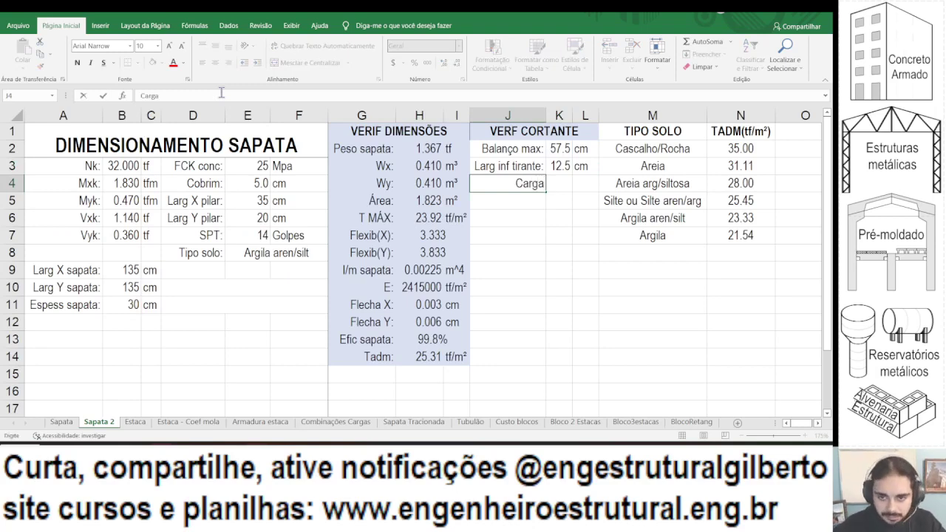
text( tirante:)
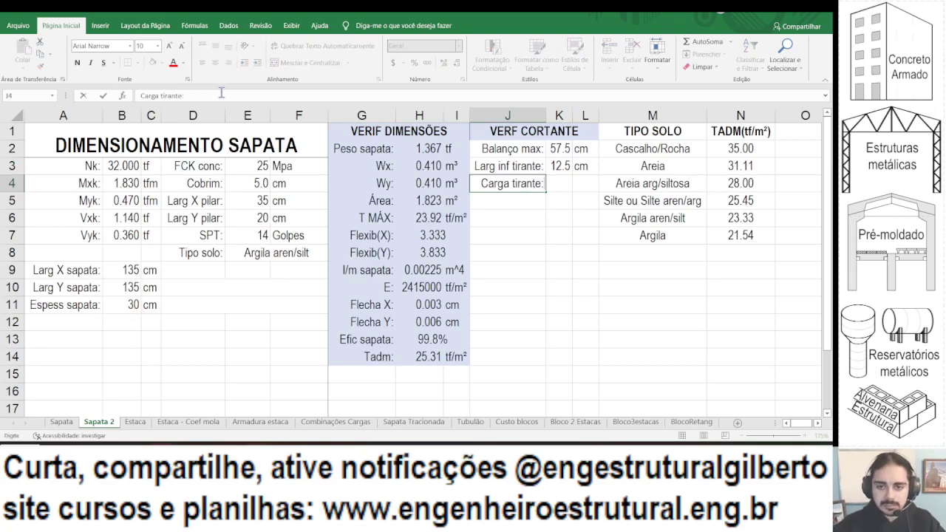
key(Tab)
text(=)
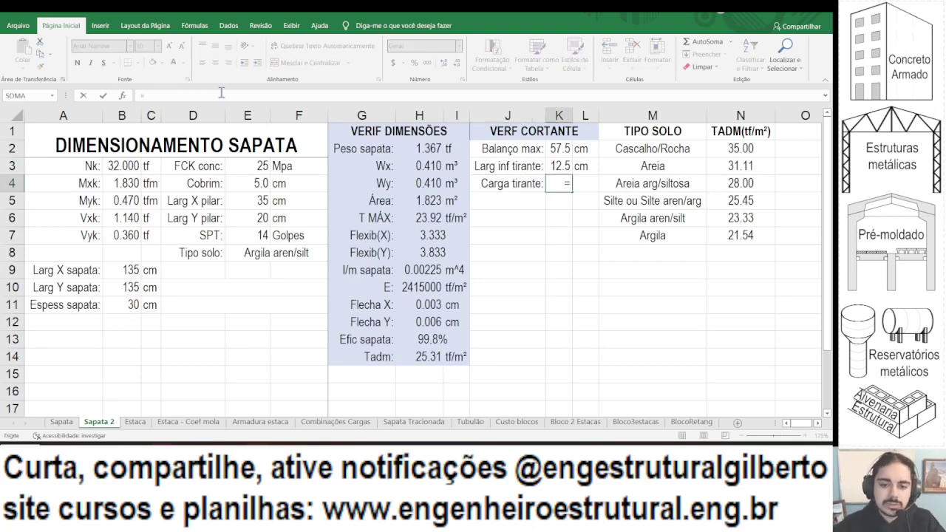
click(412, 218)
text(*)
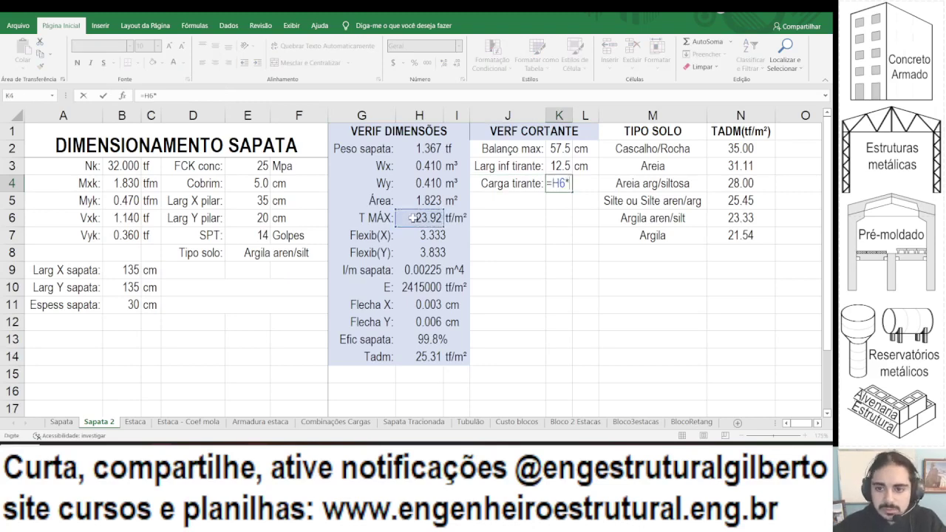
click(560, 167)
text(/10)
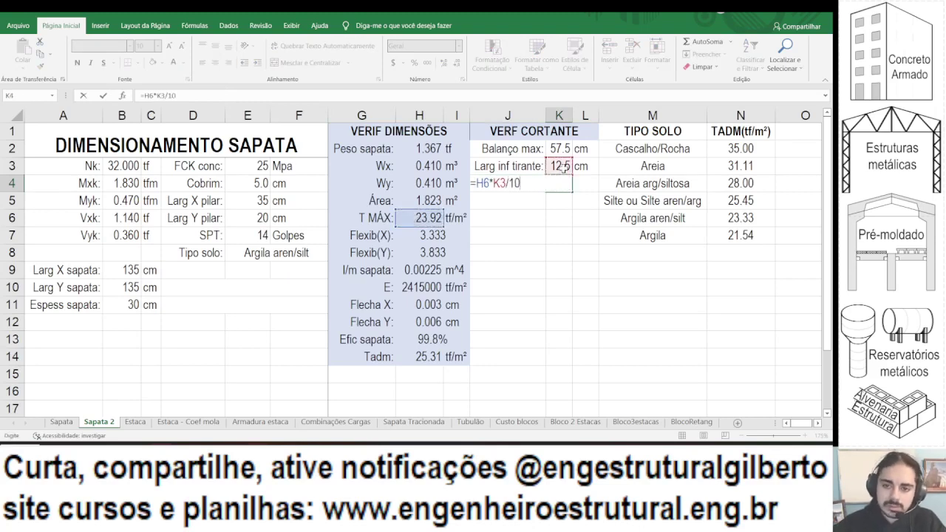
key(Return)
Enter the unit "tf/m" in L4 beside the K4 load.
key(Up)
key(Right)
text(t)
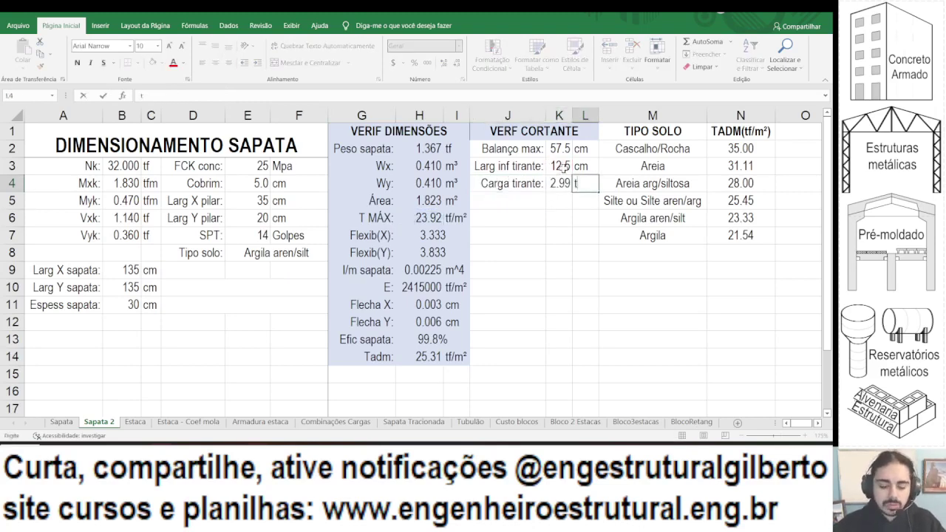
text(f/m)
key(Return)
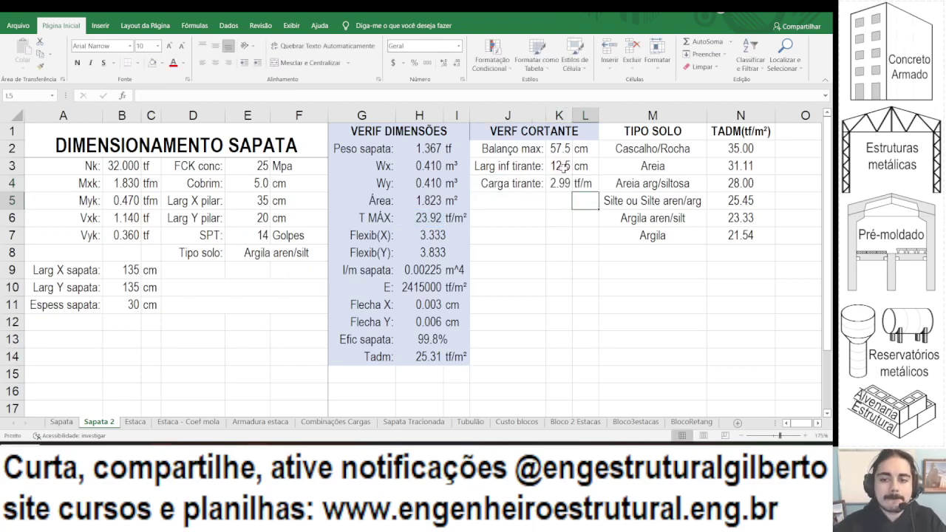
Switch to AutoCAD to examine the inner outline and perimeter strip of the footing plan, and return to the spreadsheet.
click(530, 131)
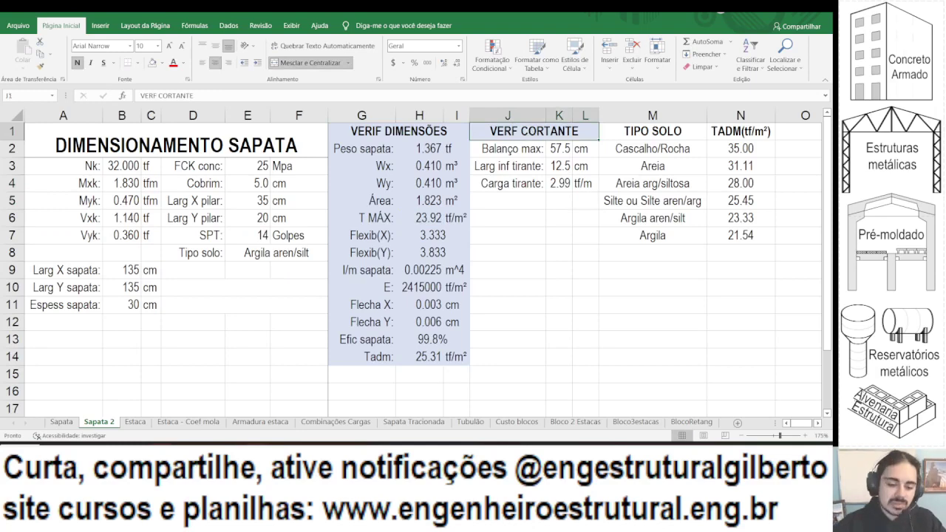
click(159, 411)
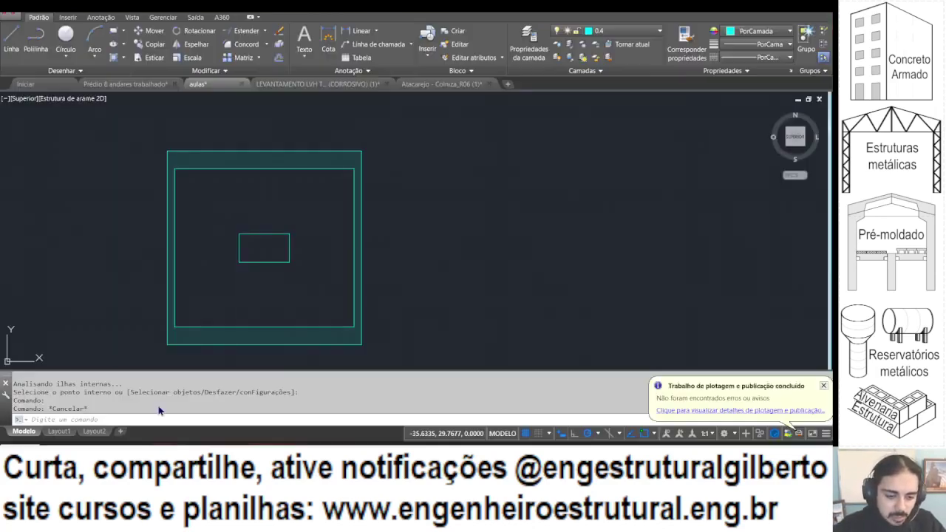
scroll(259, 160, up, 3)
click(249, 173)
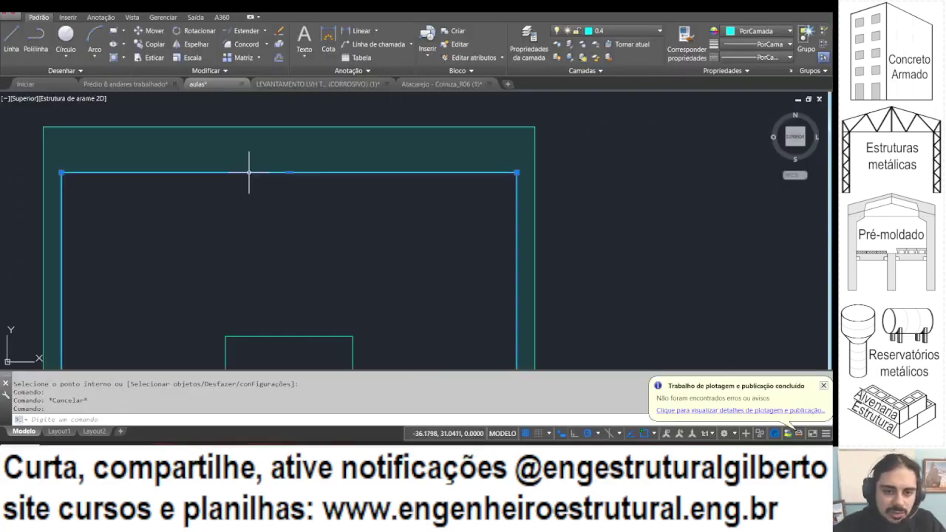
key(Escape)
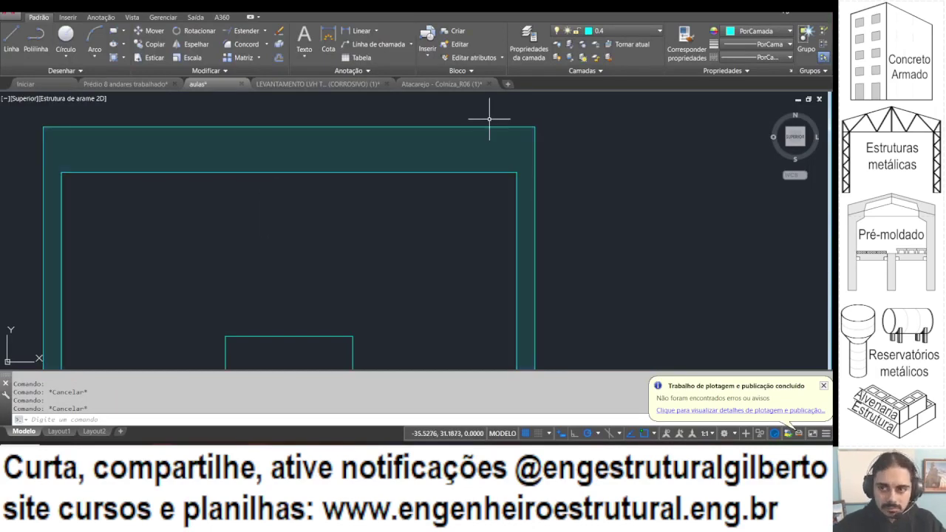
click(796, 8)
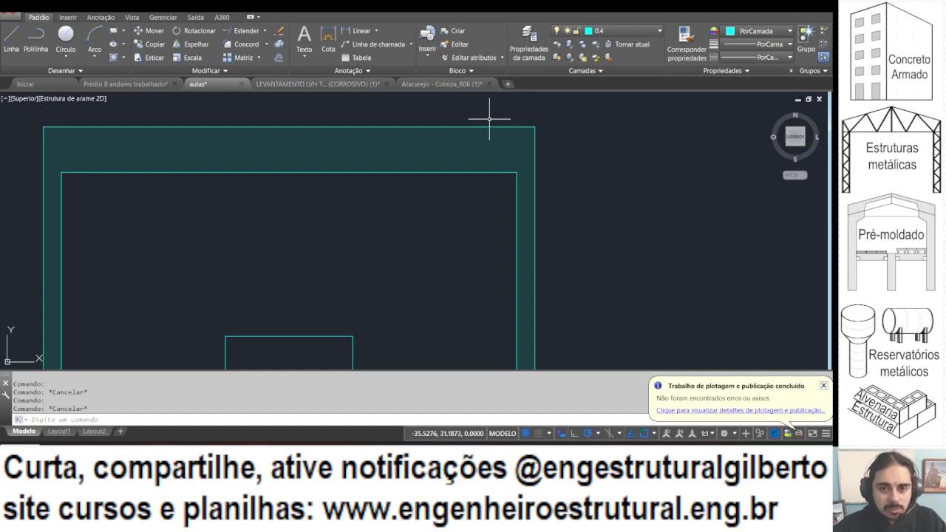
Change the label in J4 to "Vk tirante:".
click(515, 188)
click(553, 186)
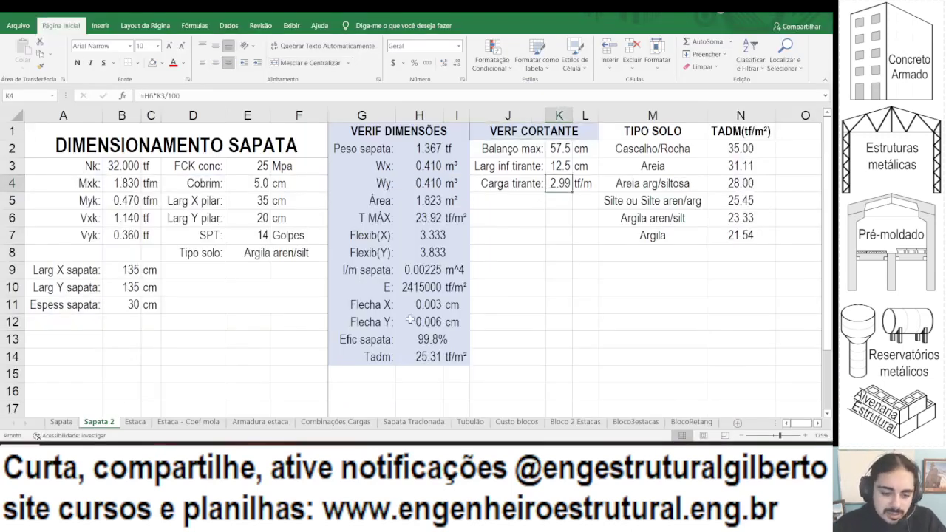
click(489, 187)
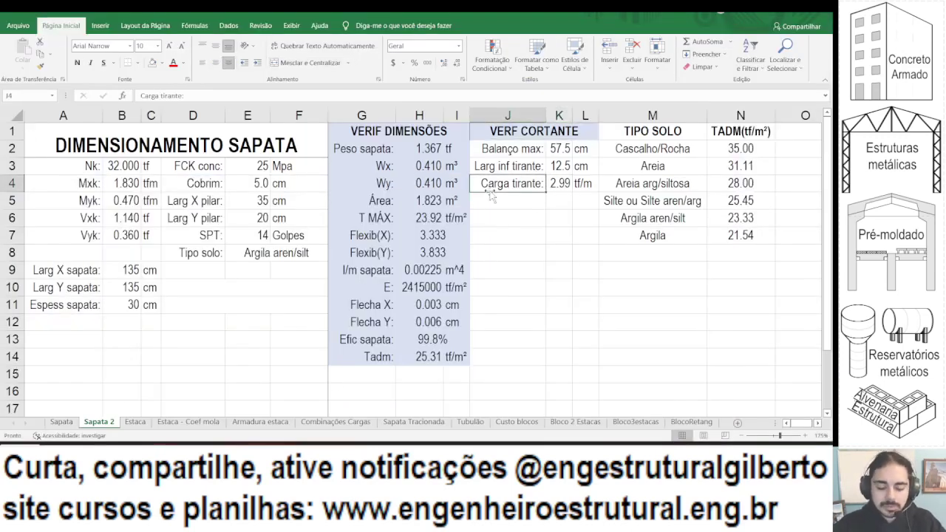
double_click(149, 94)
text(Vk[)
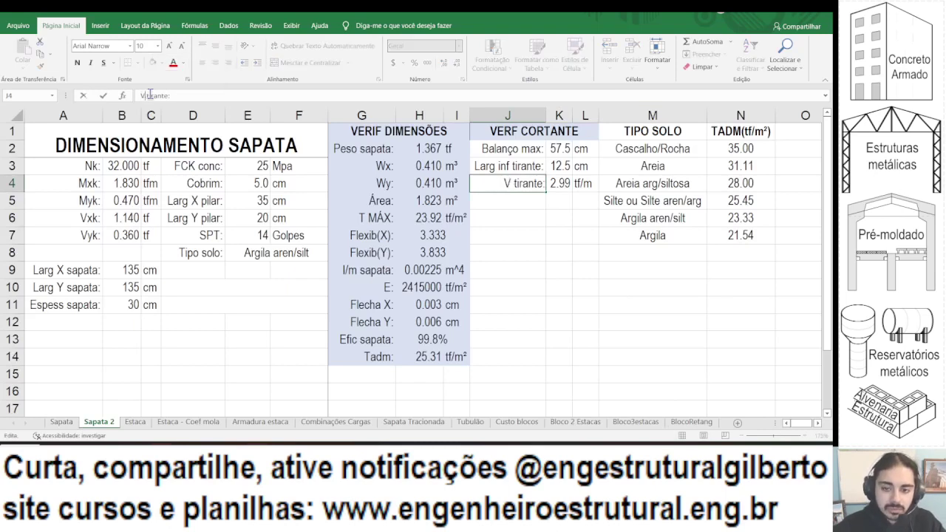
key(BackSpace)
key(Return)
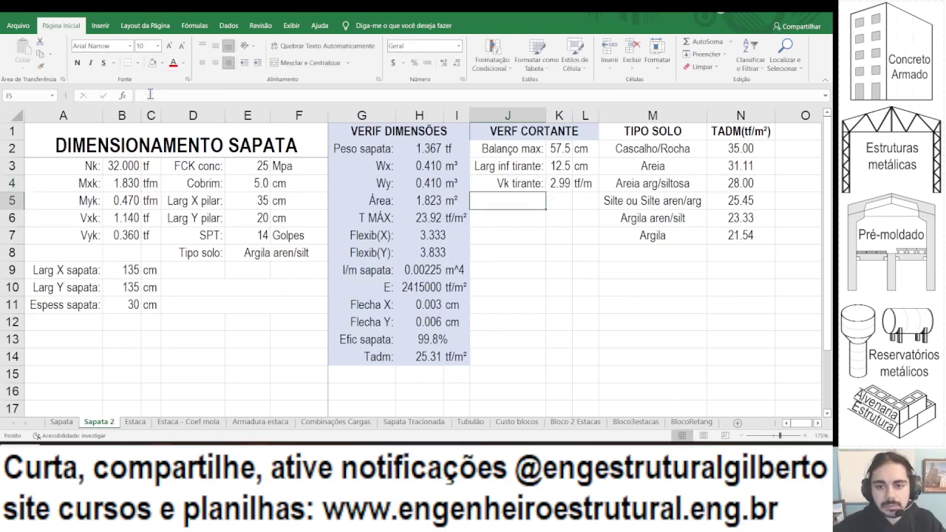
Label J5 "Vd tirante:" and calculate the design shear in K5 with the formula =K4*1.4.
text(Vd tirante:)
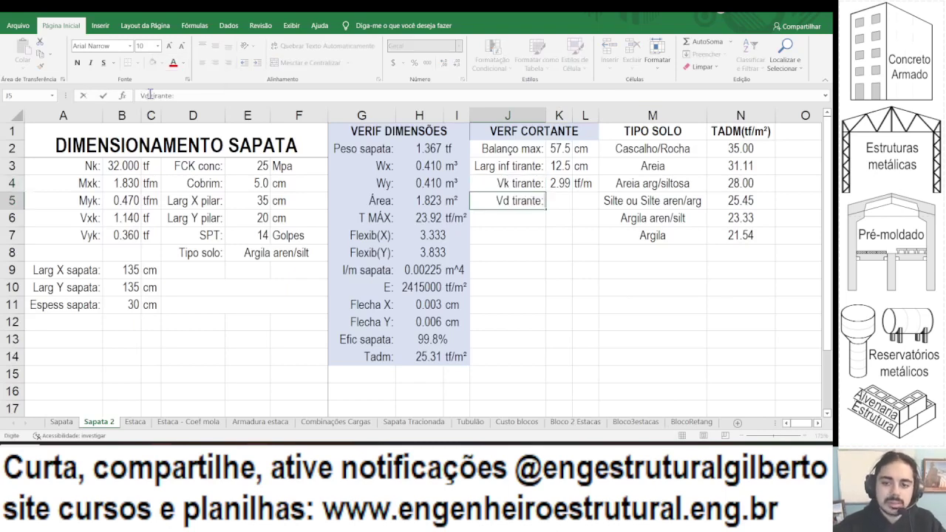
key(Tab)
text(=)
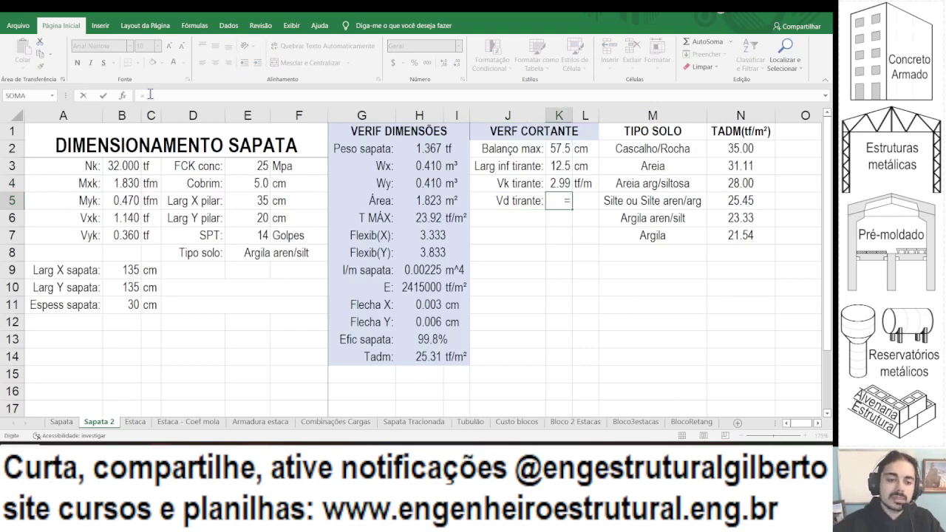
click(561, 184)
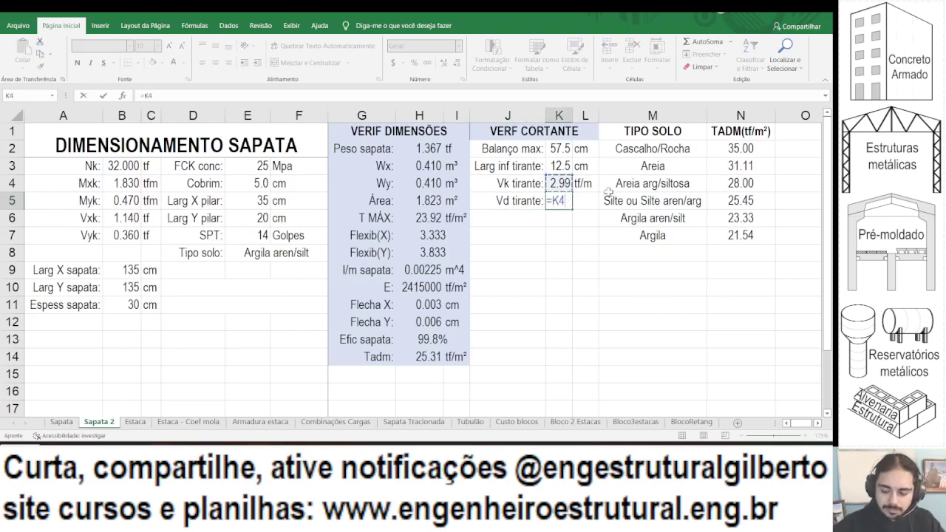
text(*1.4)
Enter the unit "tf/m" in L5 beside the design shear and autofit column K to its contents.
key(Tab)
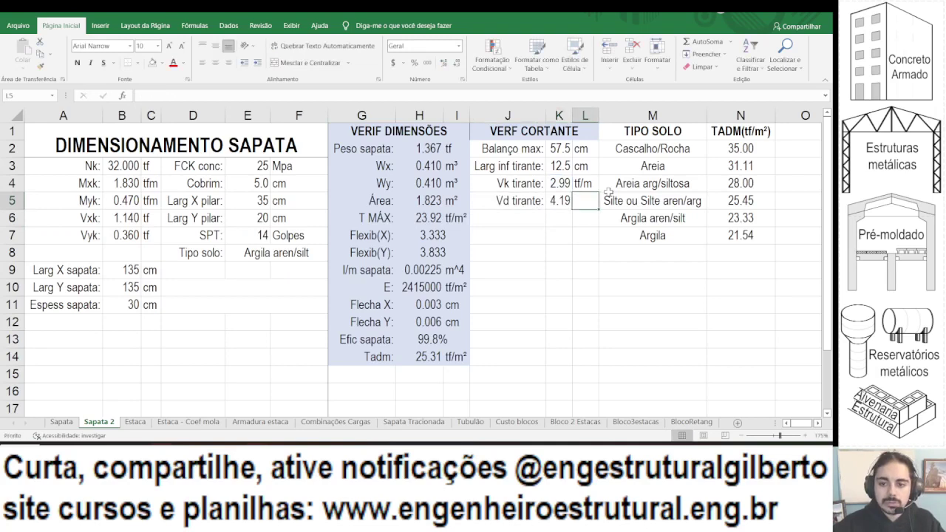
text(tf/m)
key(Return)
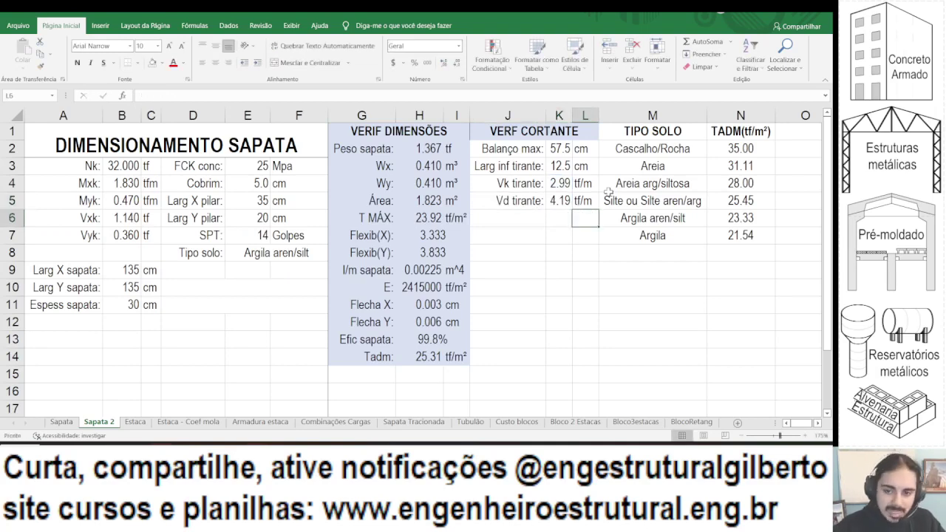
double_click(572, 115)
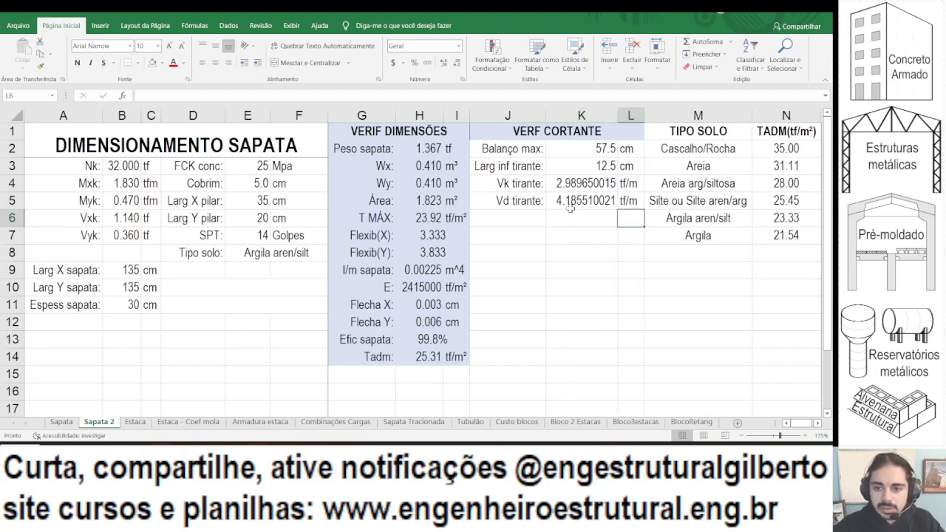
Format the shear forces in K4:K5 to three decimal places and autofit columns K and L.
drag(575, 184, 578, 201)
click(457, 63)
click(457, 63)
click(457, 63)
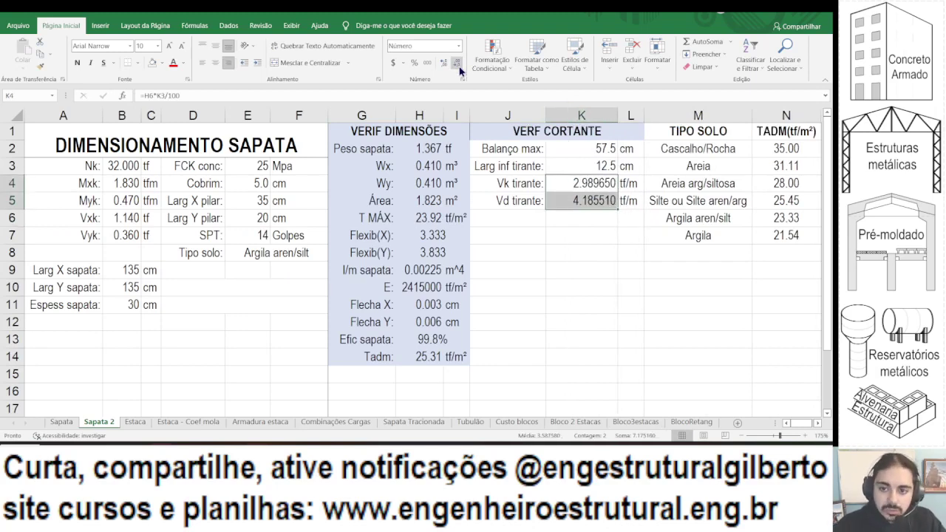
click(456, 63)
click(457, 64)
click(457, 65)
double_click(617, 115)
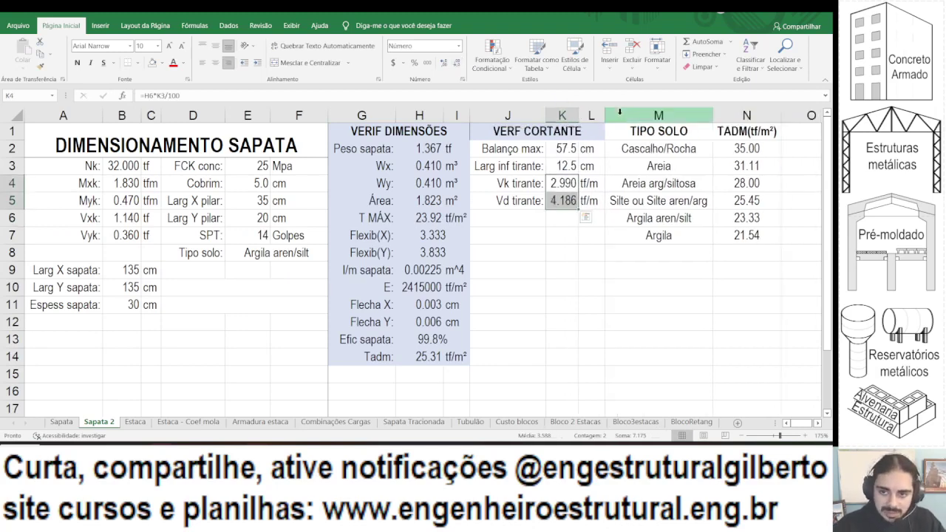
double_click(604, 116)
click(363, 148)
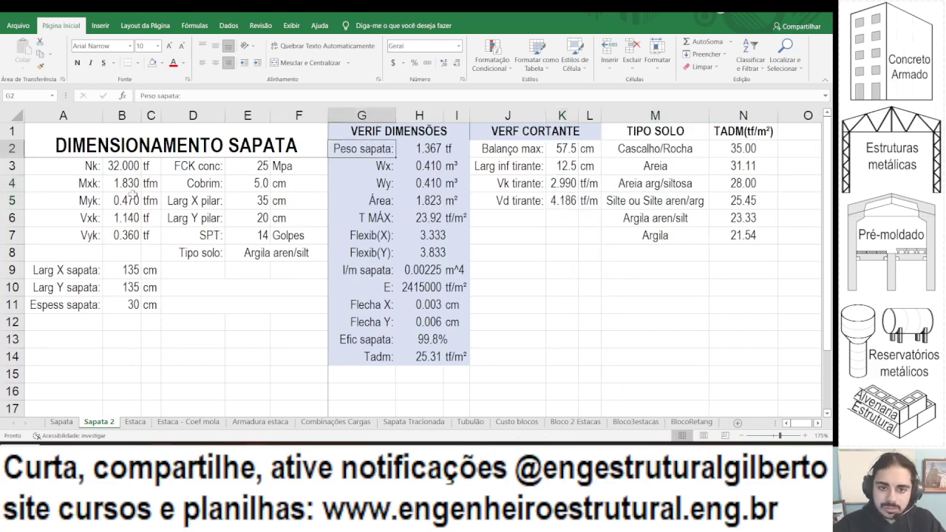
drag(499, 200, 580, 132)
click(541, 195)
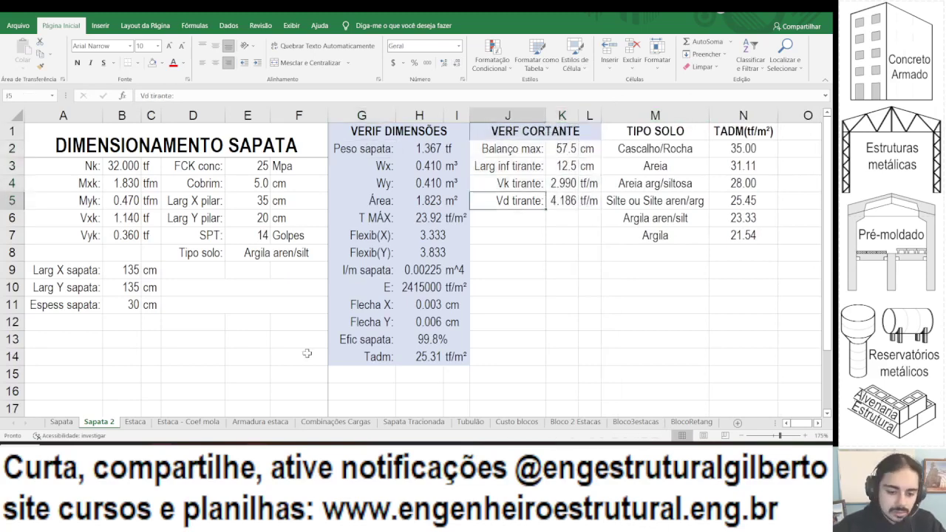
Switch to the ABNT NBR 6118:2014 PDF and search for "V rd1" until reaching the resisting shear force expression.
mouse_move(303, 451)
click(303, 395)
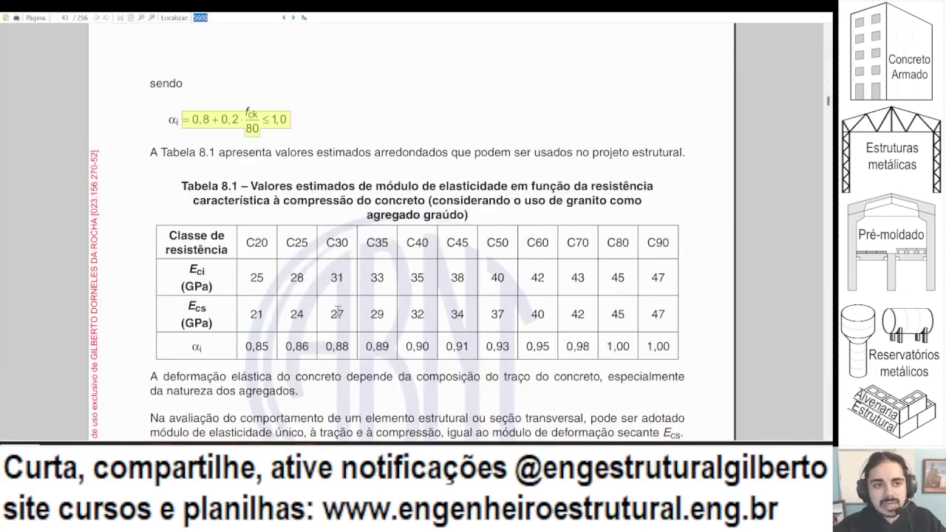
text(V rd1)
key(Return)
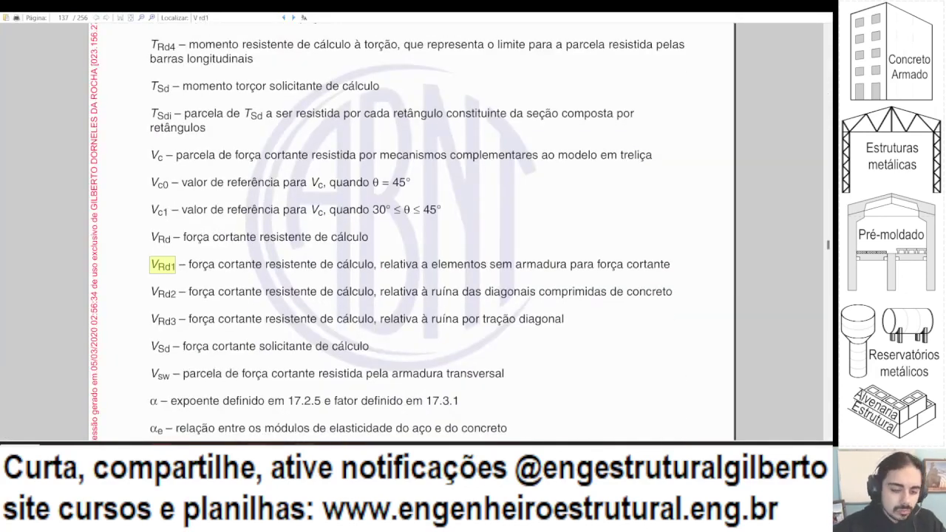
key(Return)
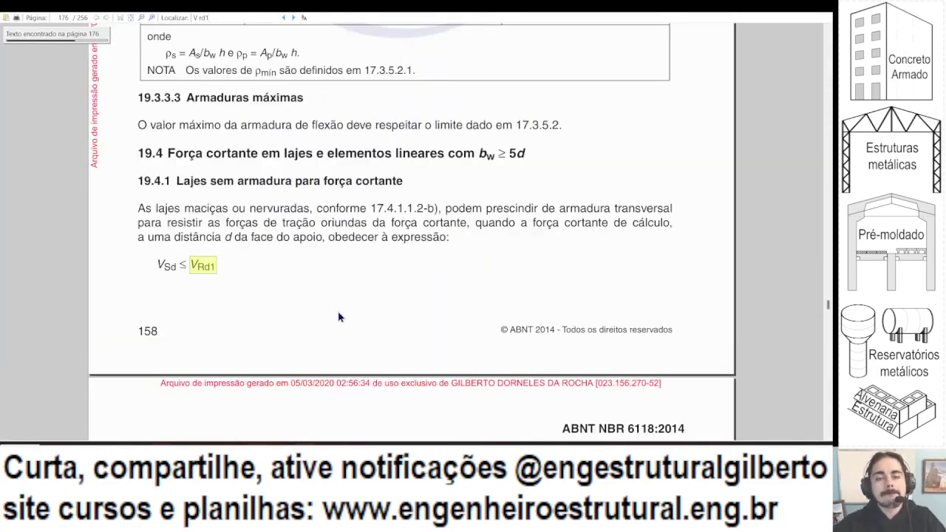
key(Return)
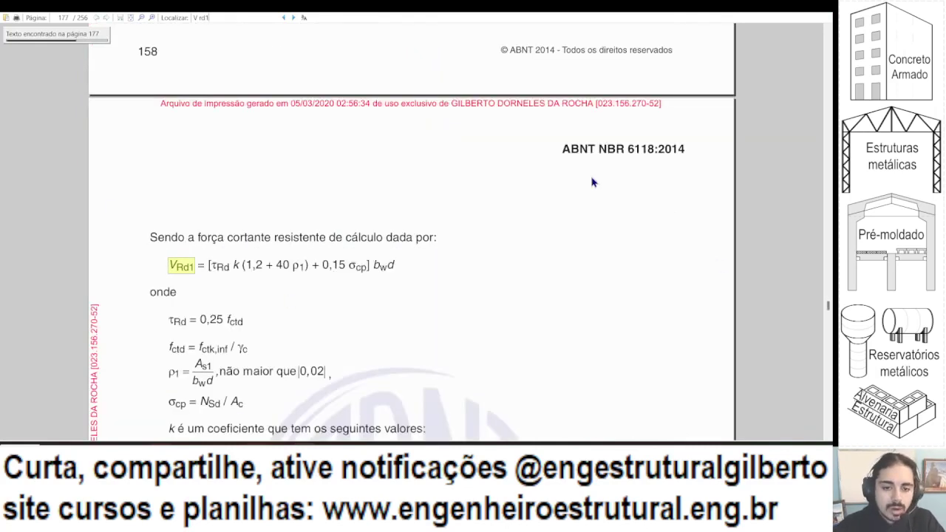
scroll(445, 301, down, 2)
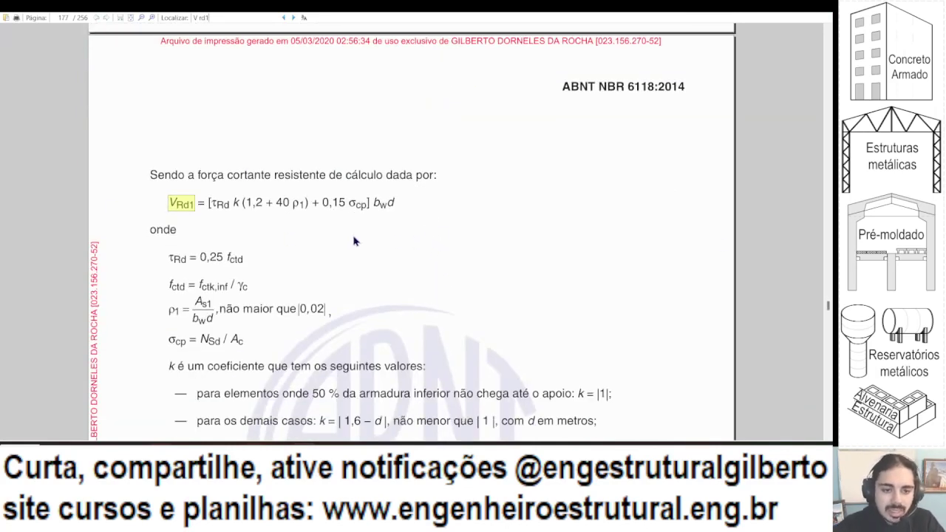
scroll(323, 247, down, 1)
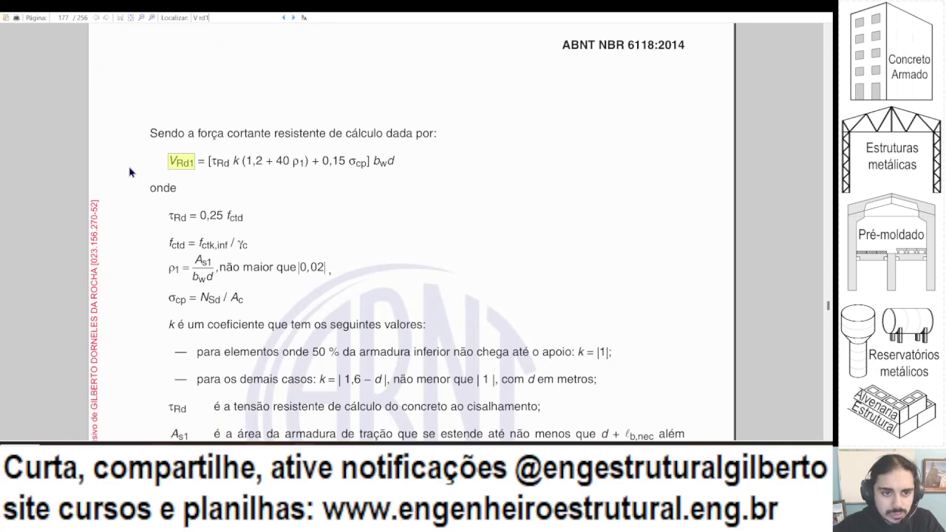
Examine the VRd1 expression and the definition of its τRd term.
click(164, 161)
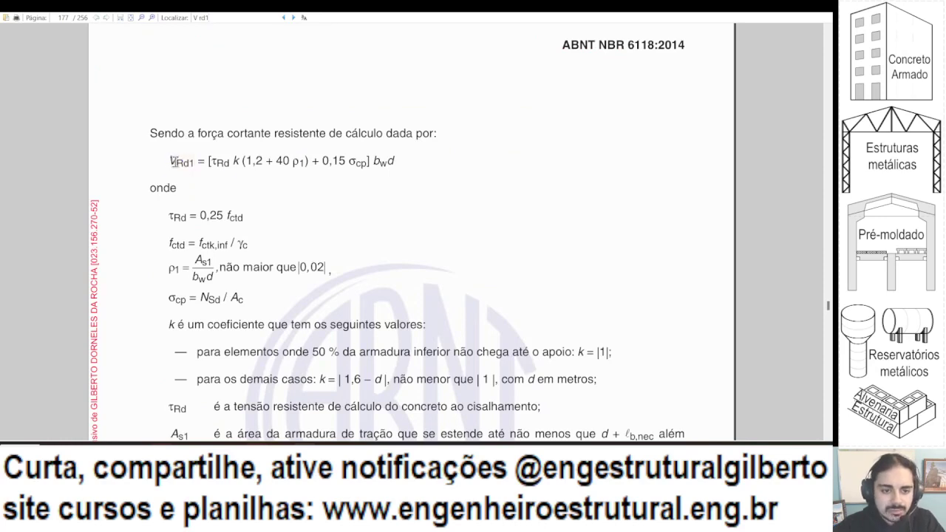
drag(173, 161, 398, 162)
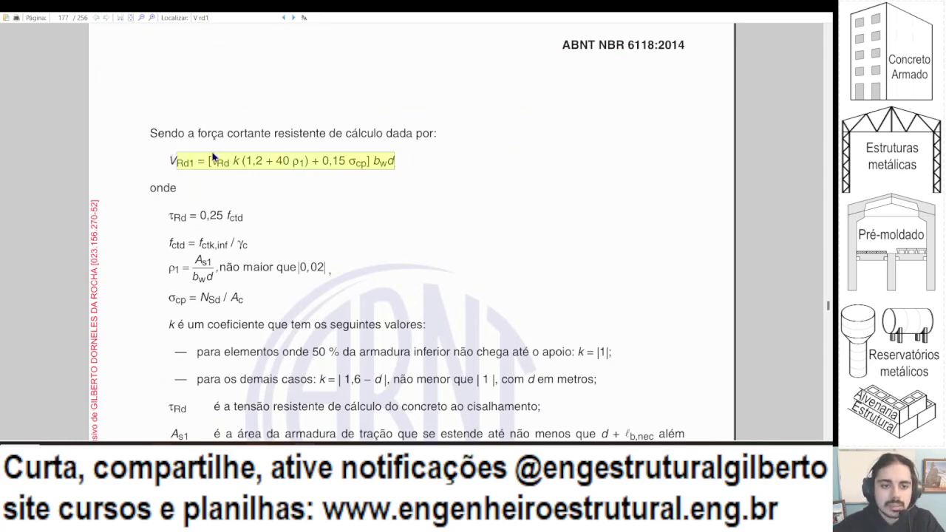
drag(213, 158, 230, 163)
drag(198, 218, 245, 217)
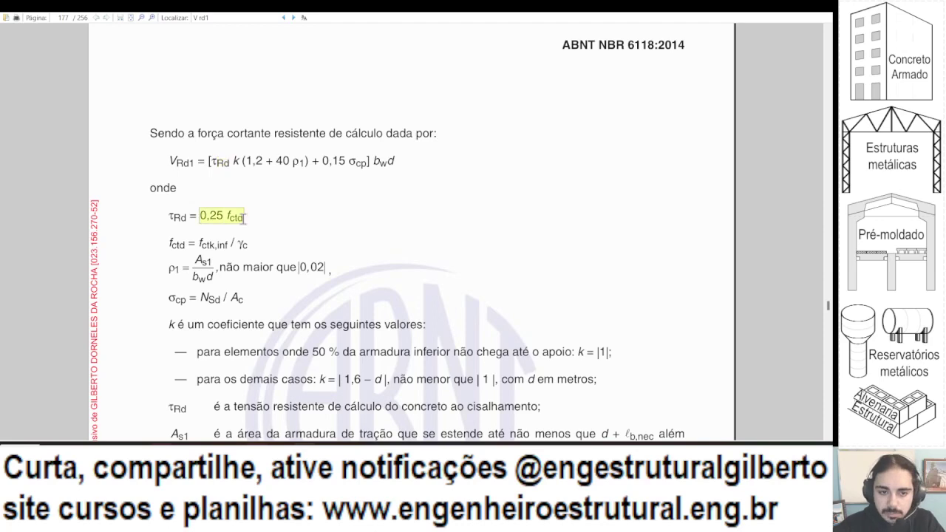
click(268, 220)
Return to the spreadsheet, label J6 "Trd:" and enter the formula =0.25*E3^(2/3)/100 in K6.
key(alt+Tab)
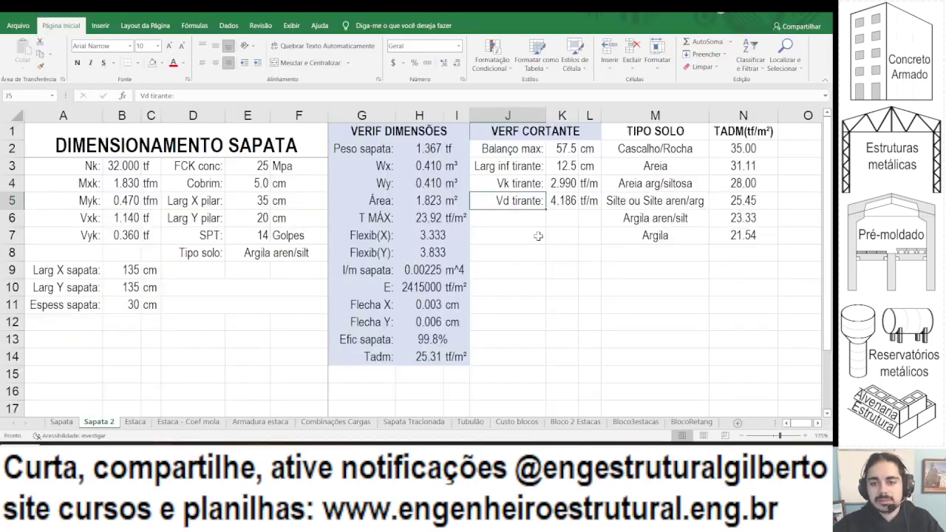
click(538, 222)
text(Trd:)
key(Tab)
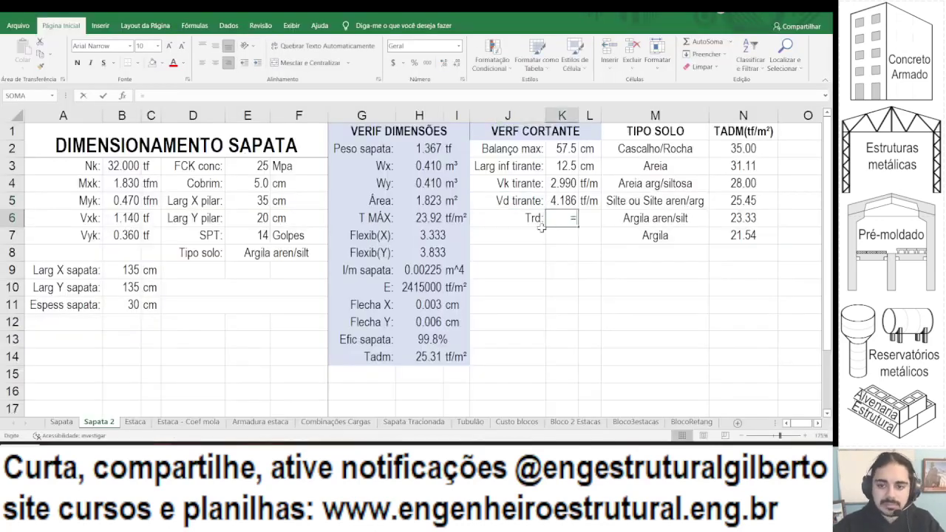
text(=0.25)
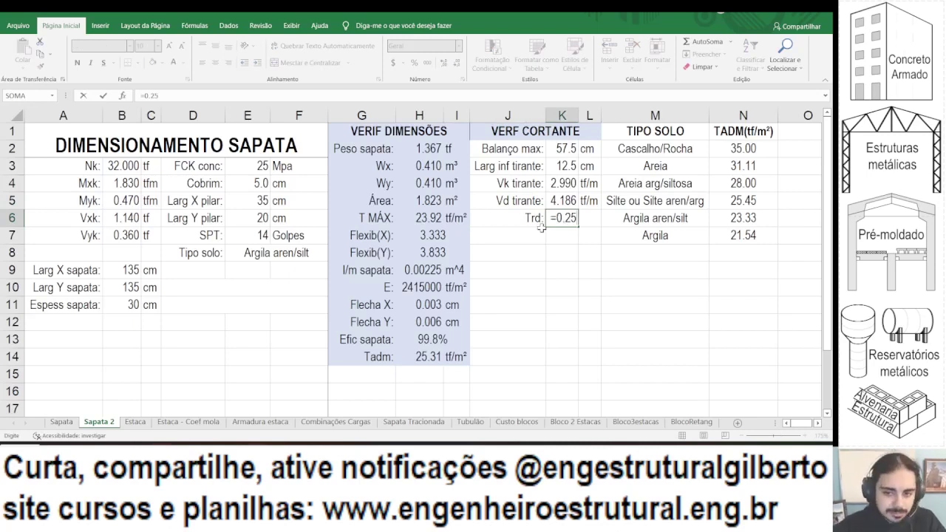
text(*)
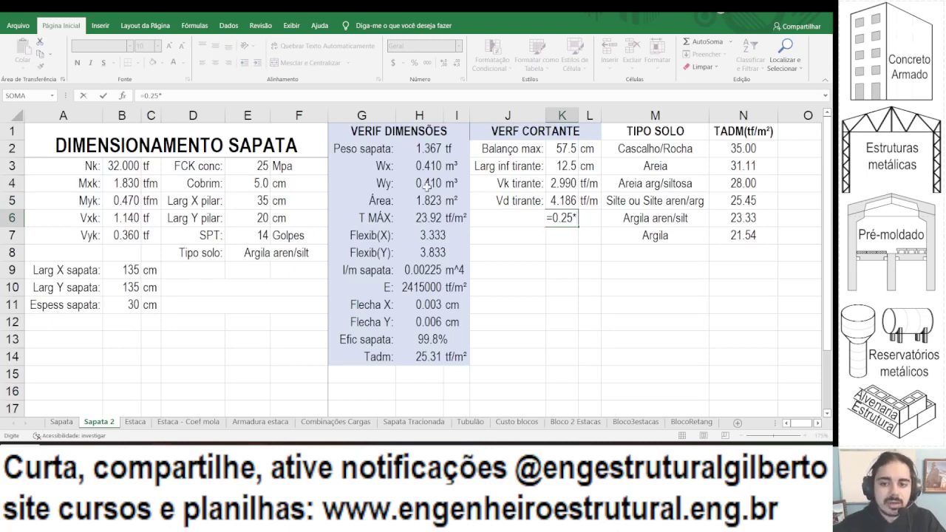
click(251, 165)
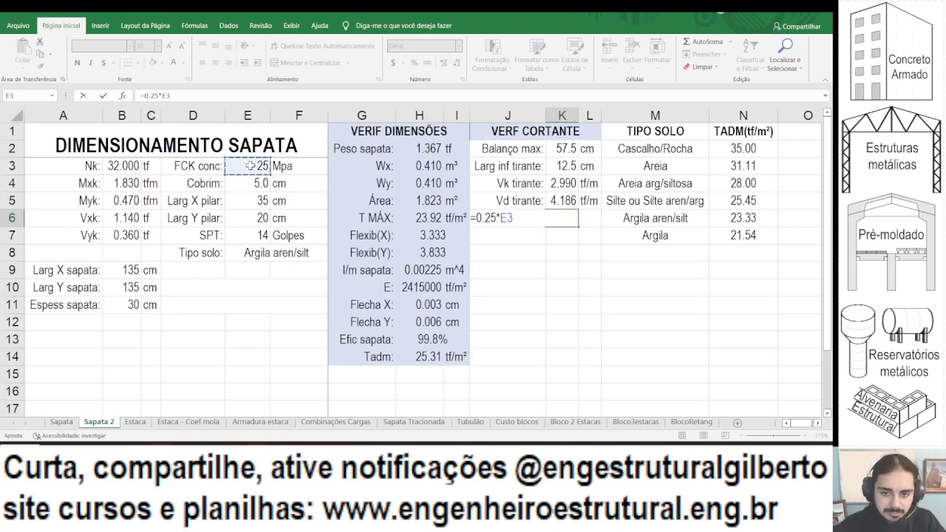
text(^()
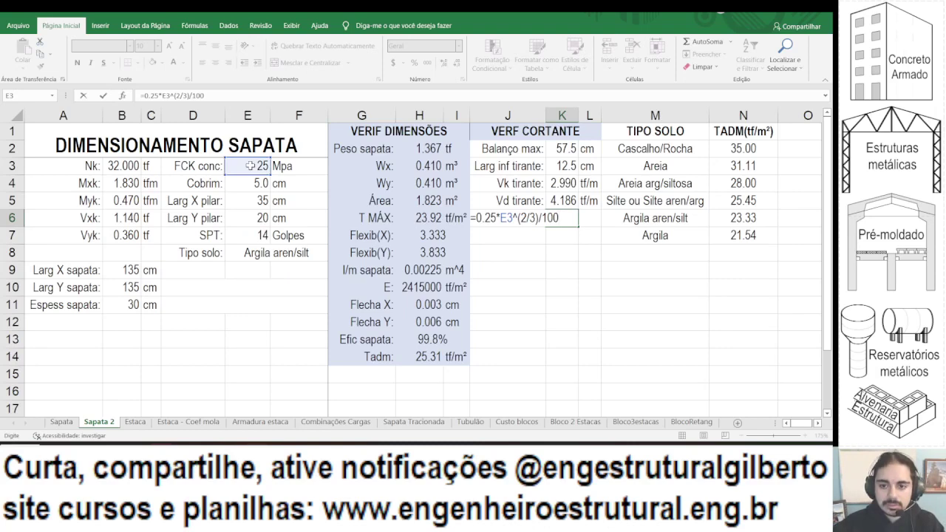
text(2/3)/100)
key(Return)
key(Up)
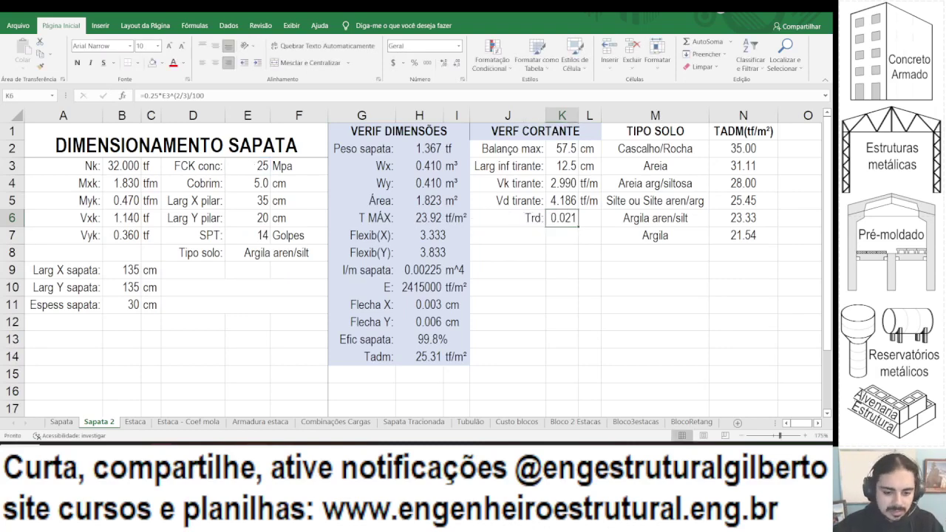
Recheck the τRd expression in the NBR 6118 PDF and return to the Trd formula in K6.
click(299, 443)
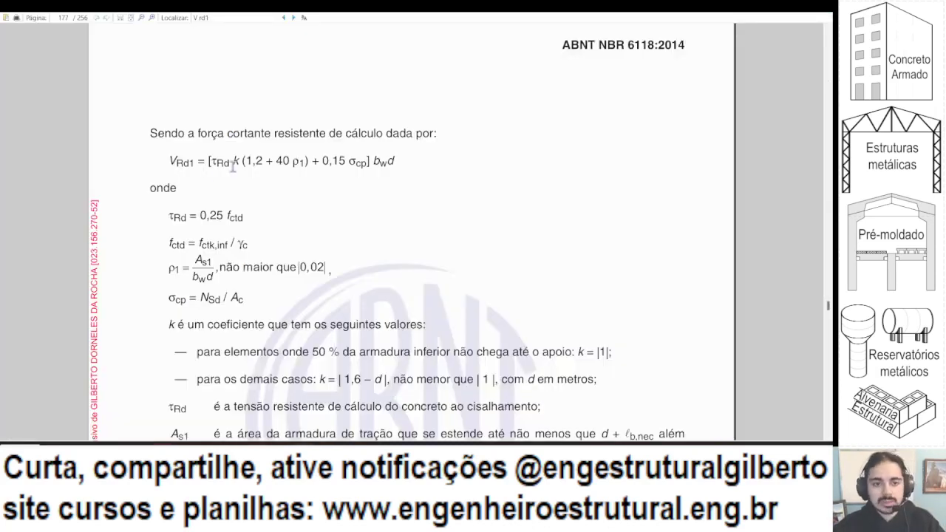
drag(209, 216, 244, 216)
click(219, 216)
key(alt+Tab)
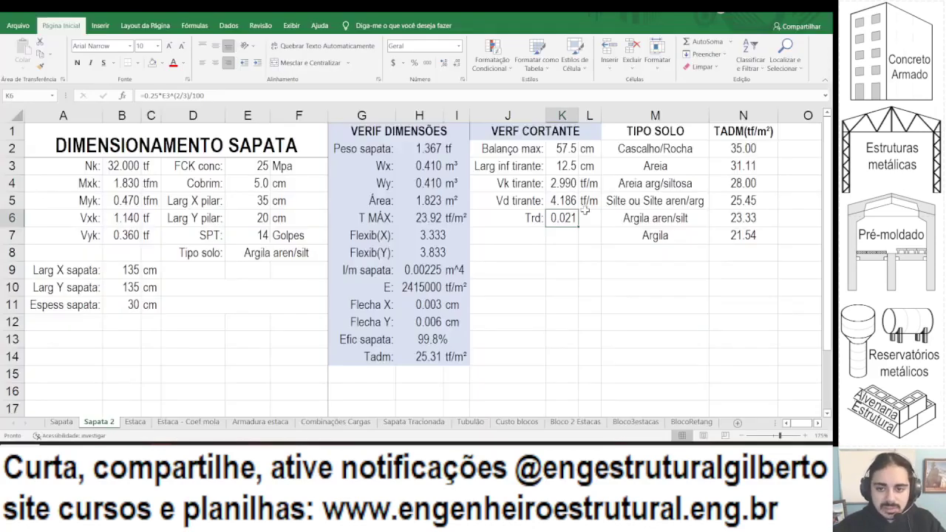
click(163, 96)
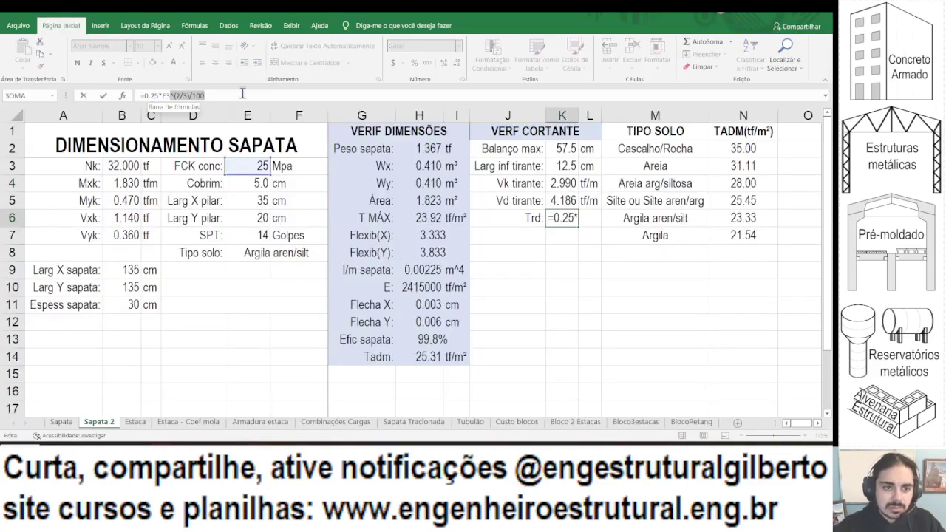
Search the NBR 6118 PDF for "8.2.5" back to the tensile strength section and examine the fct,m expression for classes up to C50.
key(alt+Tab)
key(ctrl+f)
text(8.2.5)
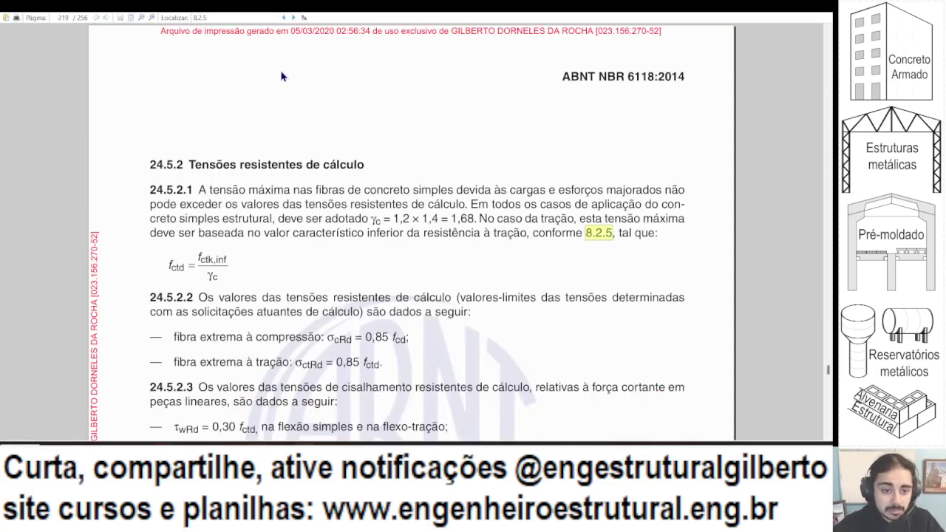
click(284, 17)
click(284, 17)
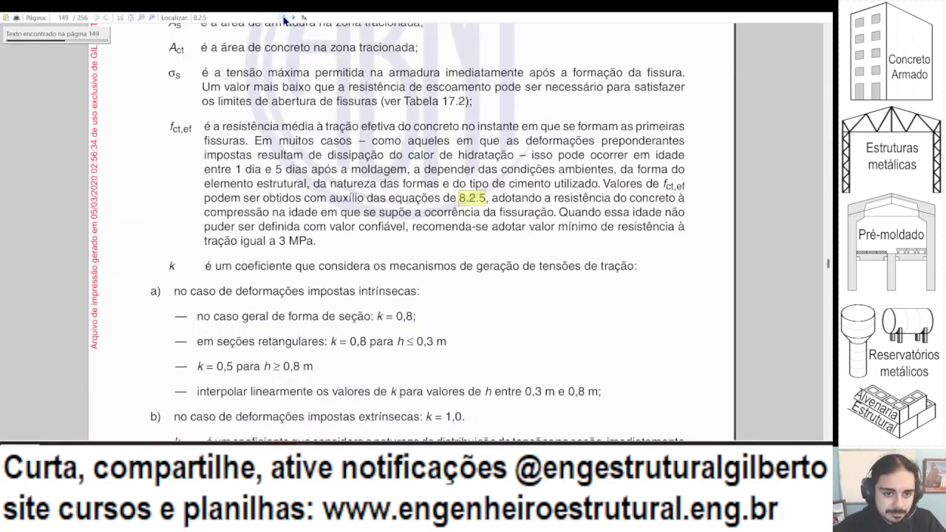
click(284, 17)
click(284, 17)
click(284, 17)
click(284, 17)
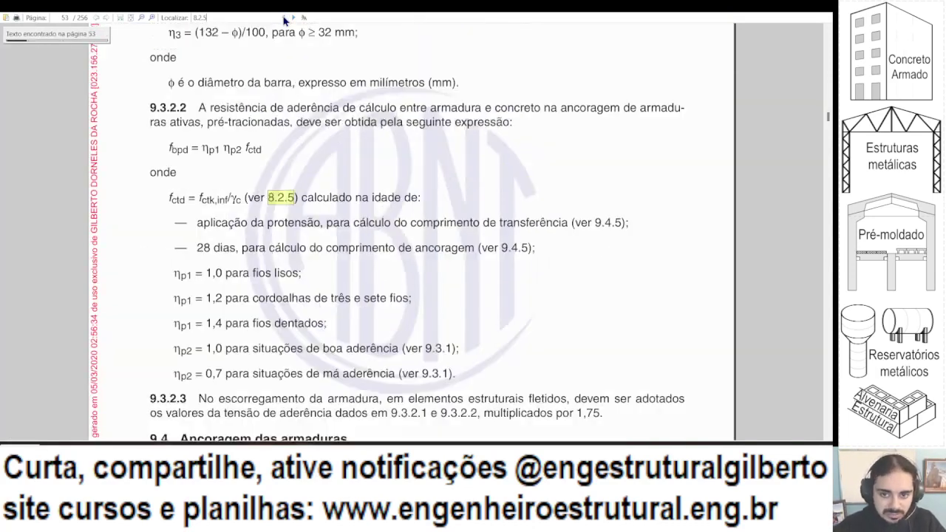
click(284, 17)
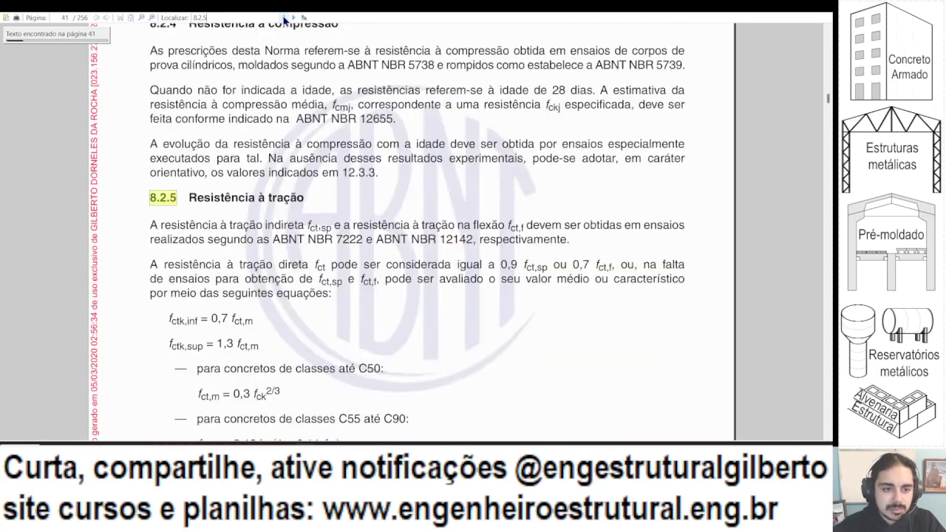
scroll(274, 185, down, 5)
drag(235, 187, 268, 185)
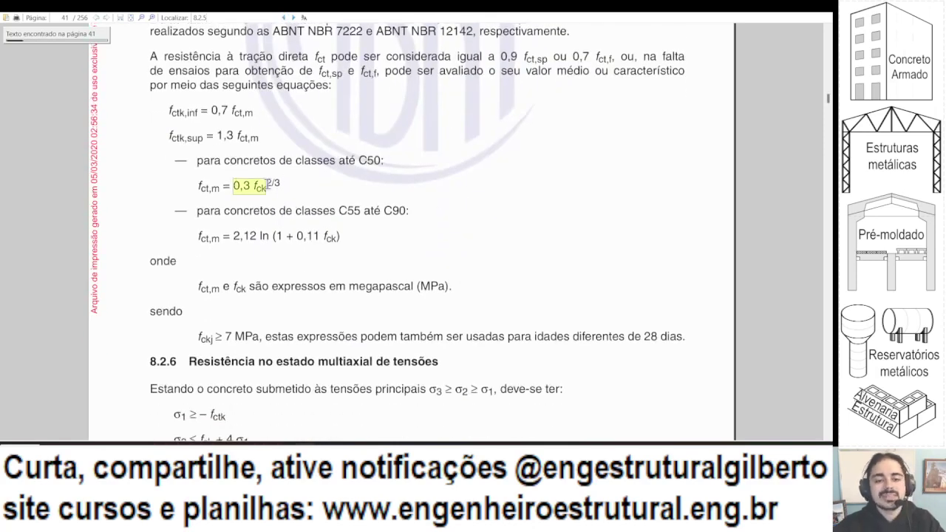
Back in the spreadsheet, add the factor 0.3 to the Trd formula in K6, making it =0.25*E3^(2/3)/100*0.3.
key(alt+Tab)
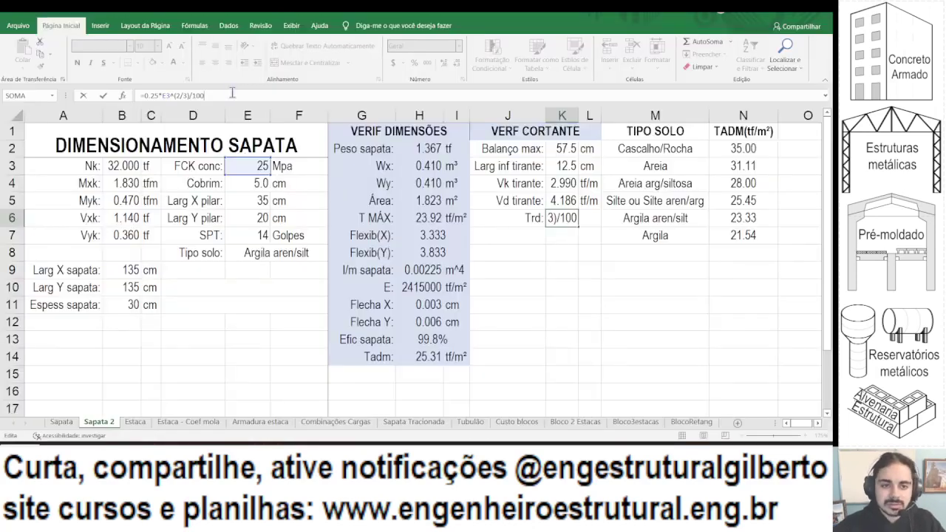
text(*0.3)
key(Return)
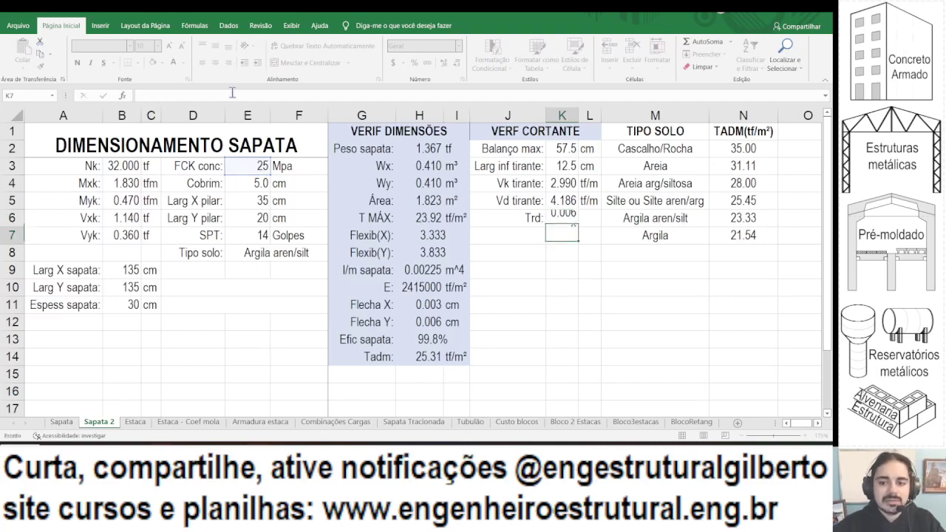
key(Up)
Check the fctk,inf expression in the NBR 6118 PDF and complete the Trd formula in K6 as =0.25*E3^(2/3)/100*0.3*0.7/1.4.
key(alt+Tab)
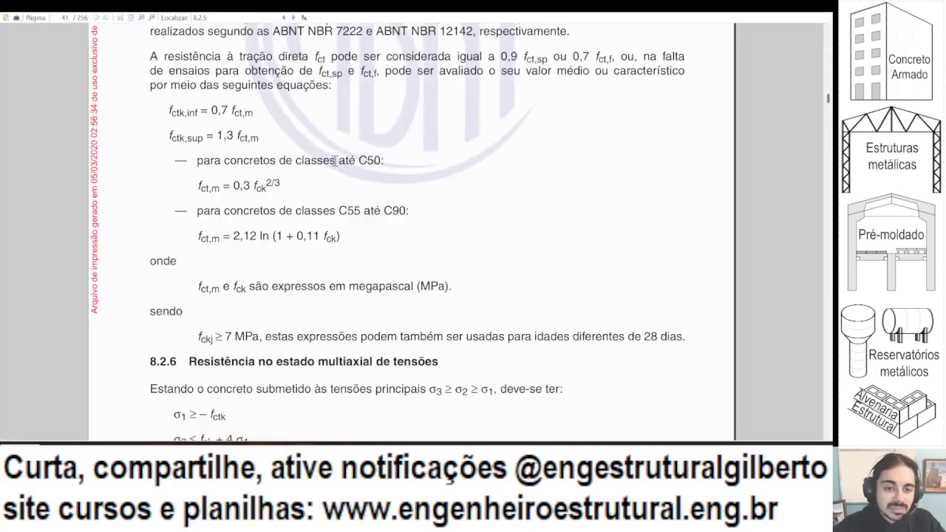
drag(170, 111, 234, 111)
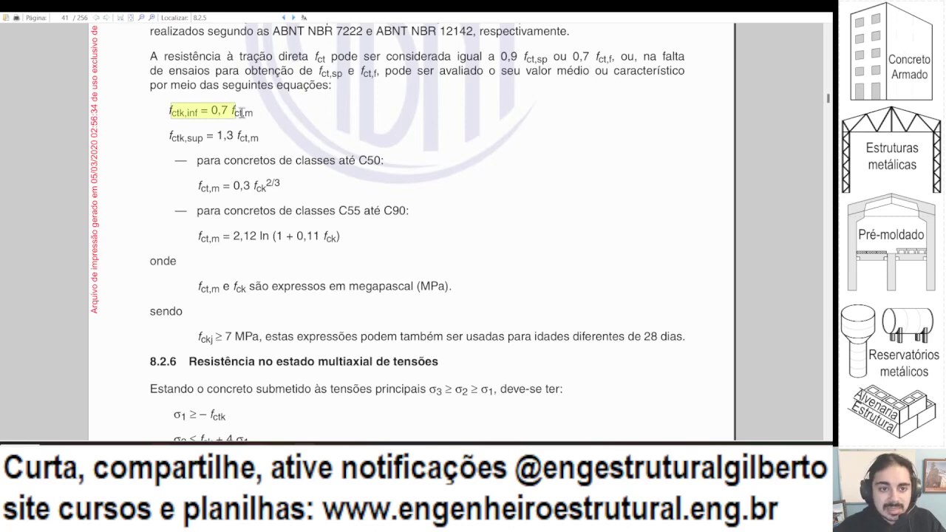
key(alt+Tab)
click(236, 94)
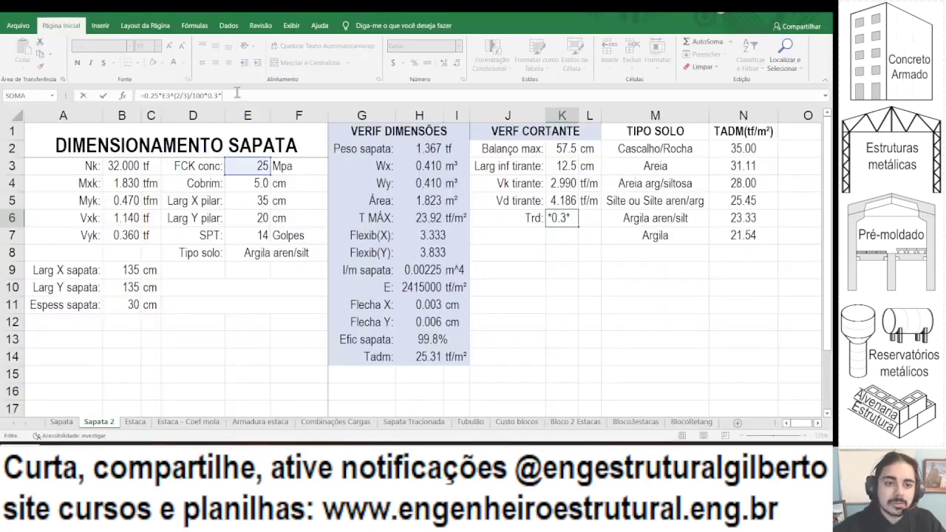
text(*0.)
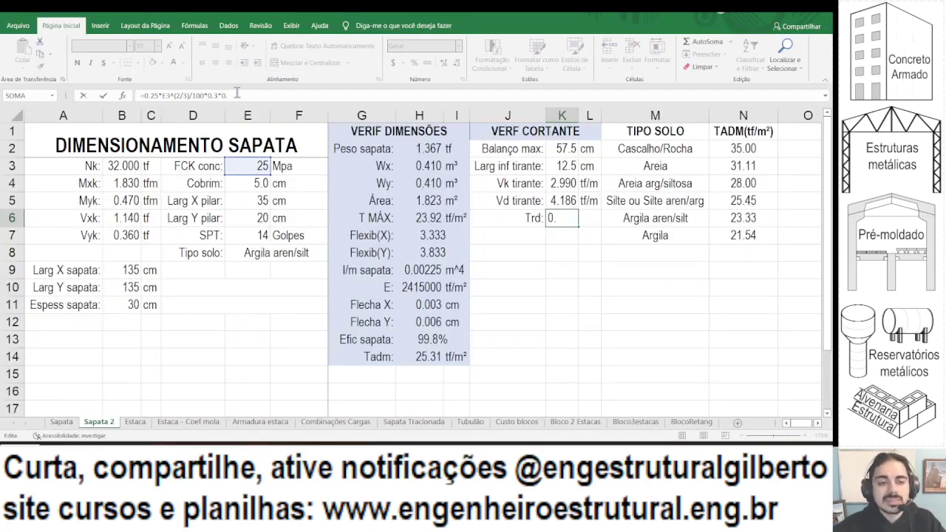
key(BackSpace)
key(BackSpace)
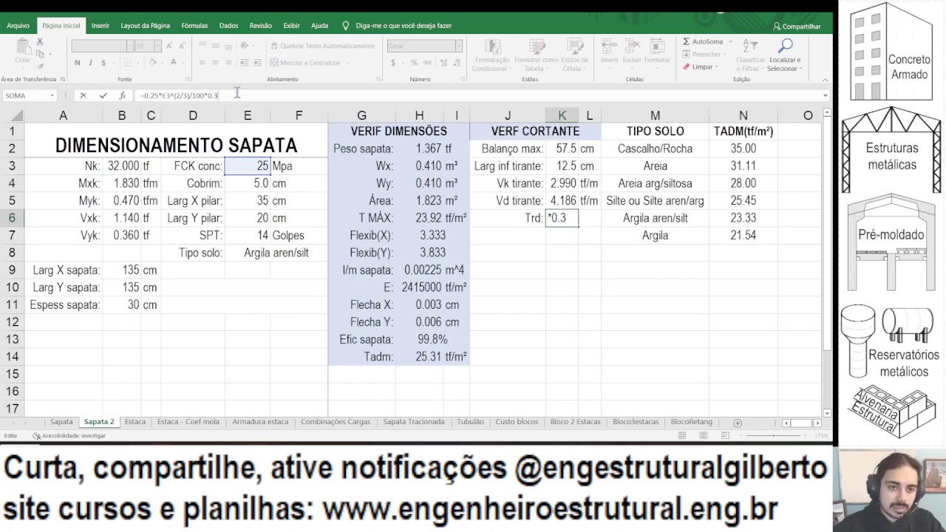
text(0.)
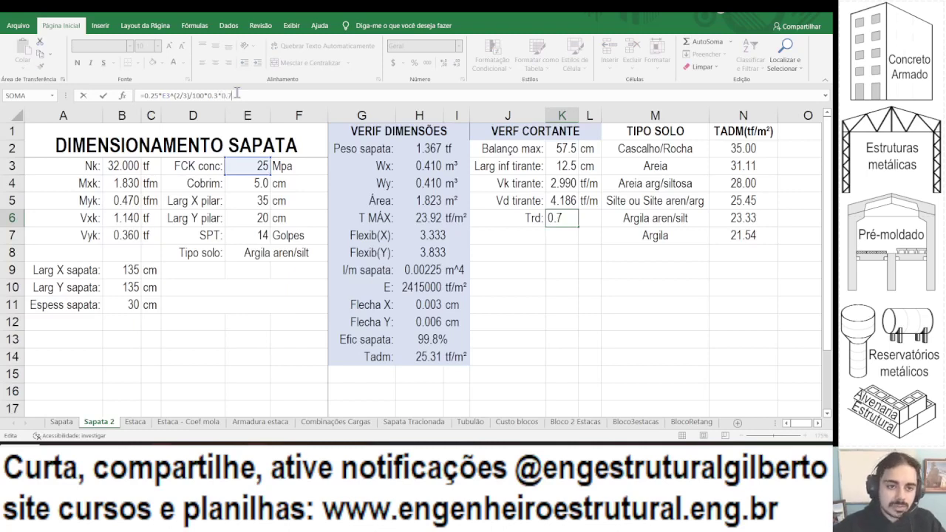
text(7)
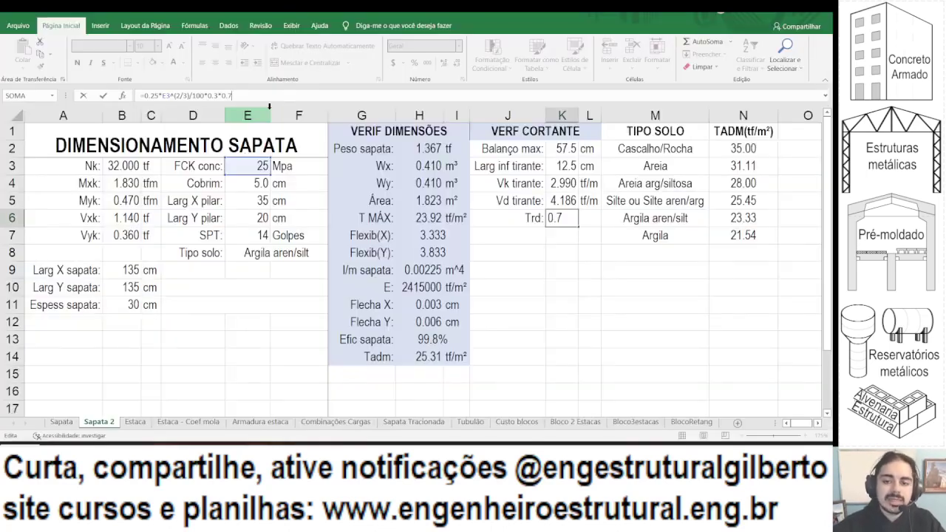
text(/1.4)
key(ctrl+Return)
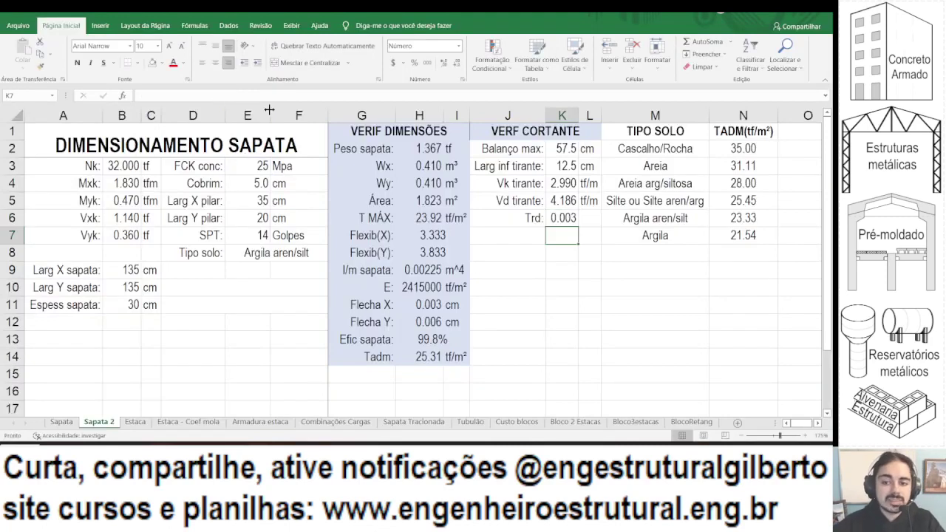
Enter the unit kgf/cm² in L6 beside the Trd value and widen column L to fit it.
key(Right)
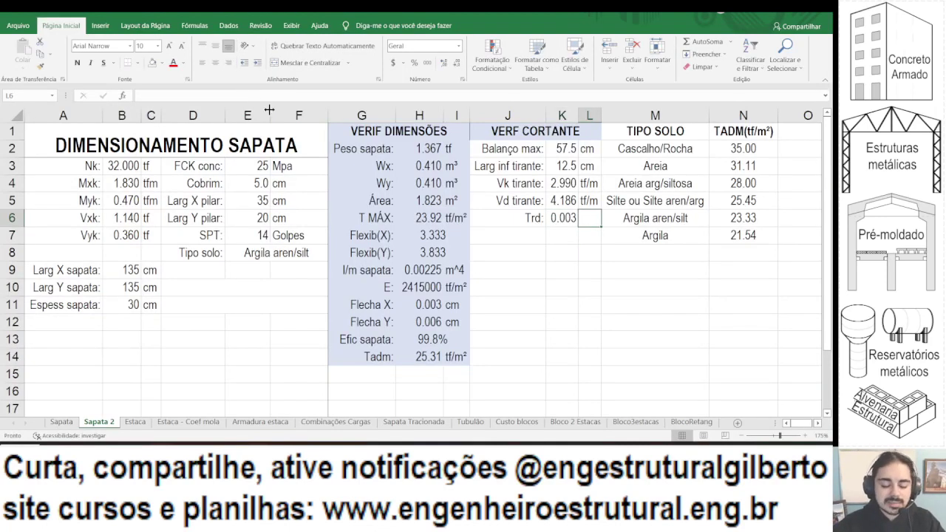
text(kgf/)
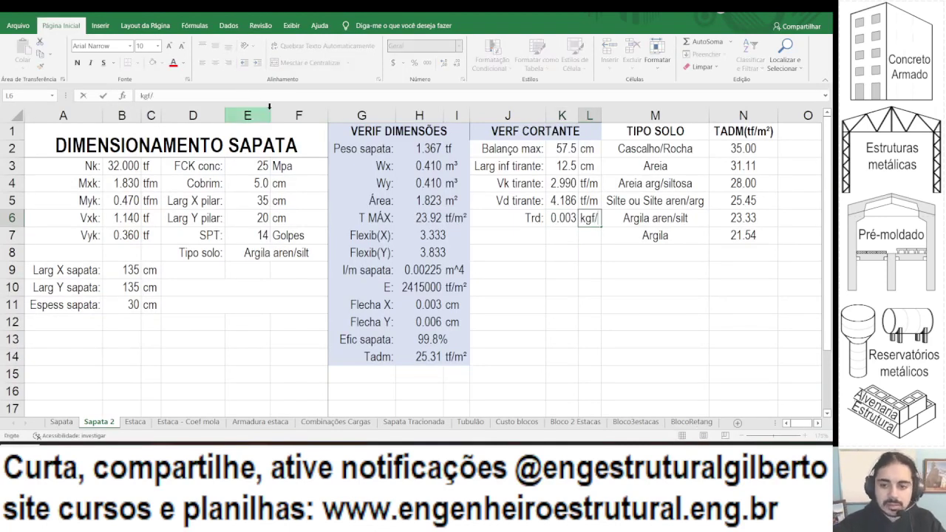
text(cm²)
key(Return)
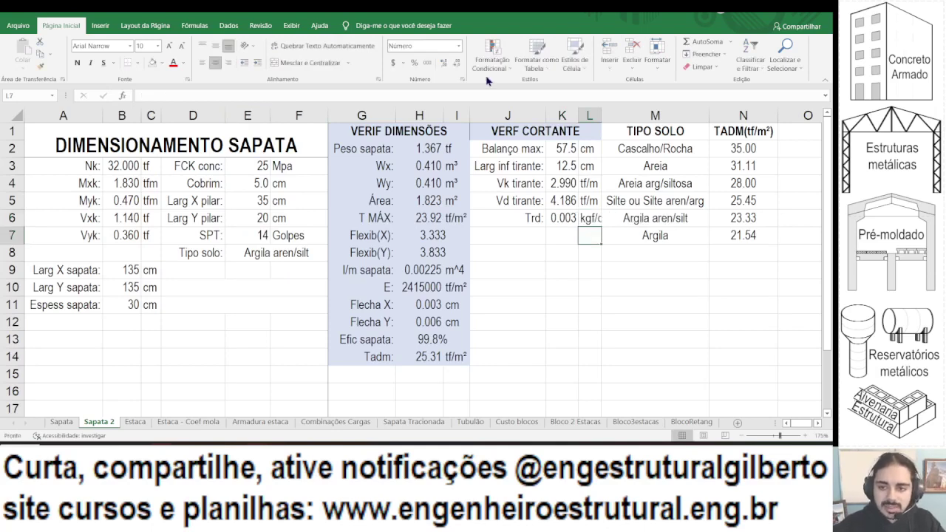
drag(603, 115, 618, 115)
click(510, 222)
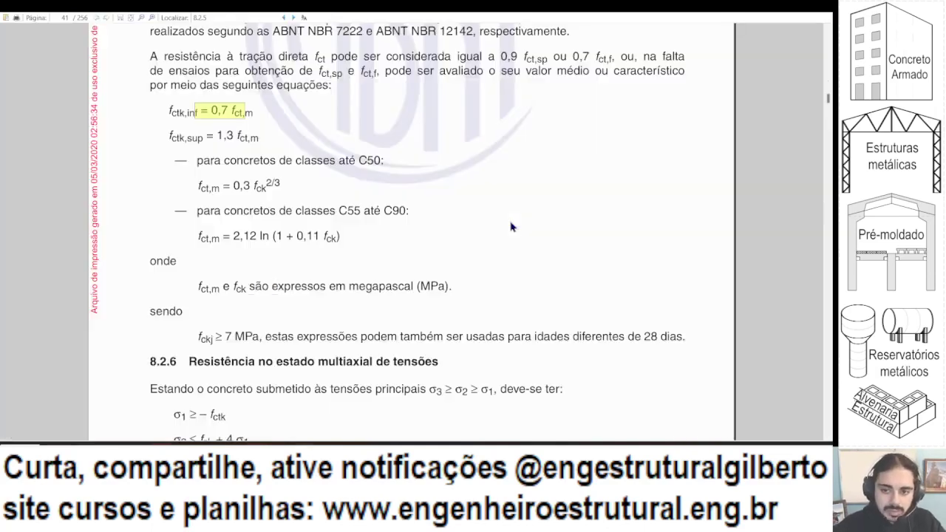
Search the NBR 6118 PDF for "V rd1" and examine the resisting shear expression and its k coefficient definition.
key(alt+Tab)
text(V rd1)
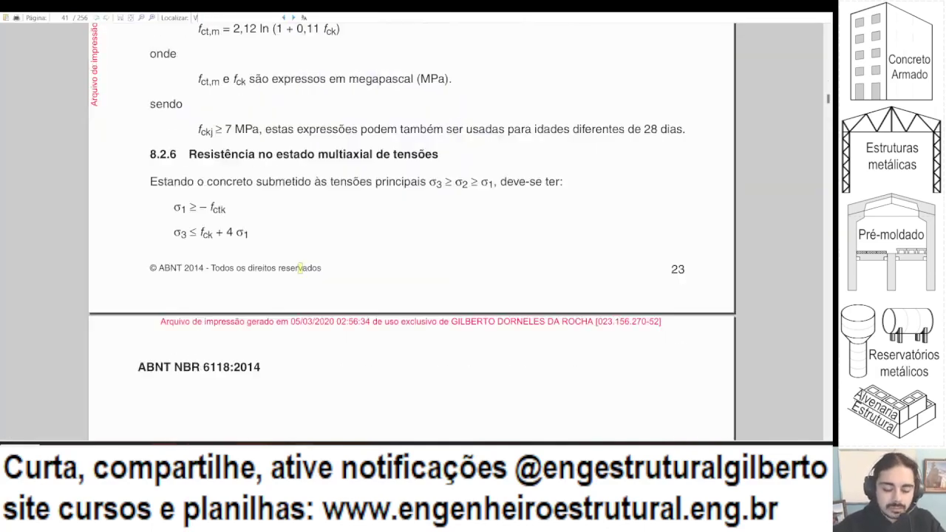
key(Return)
key(Return)
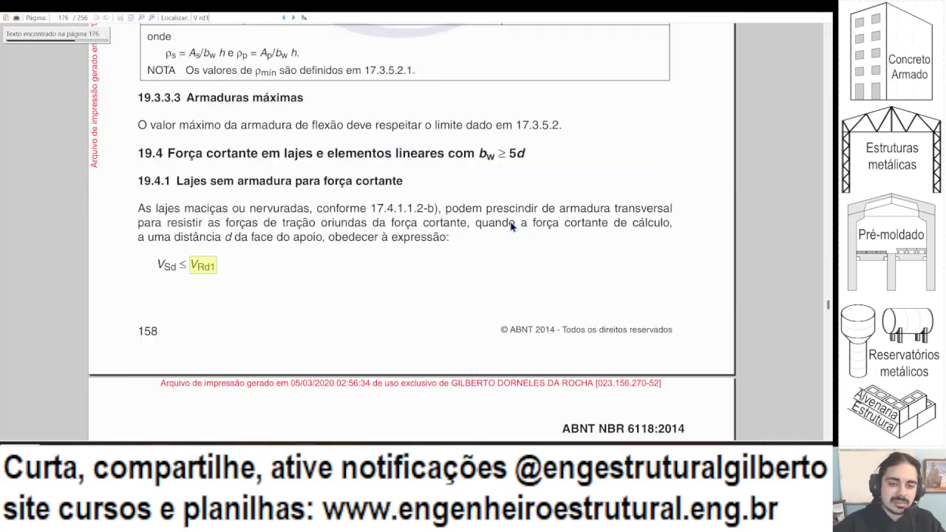
click(284, 17)
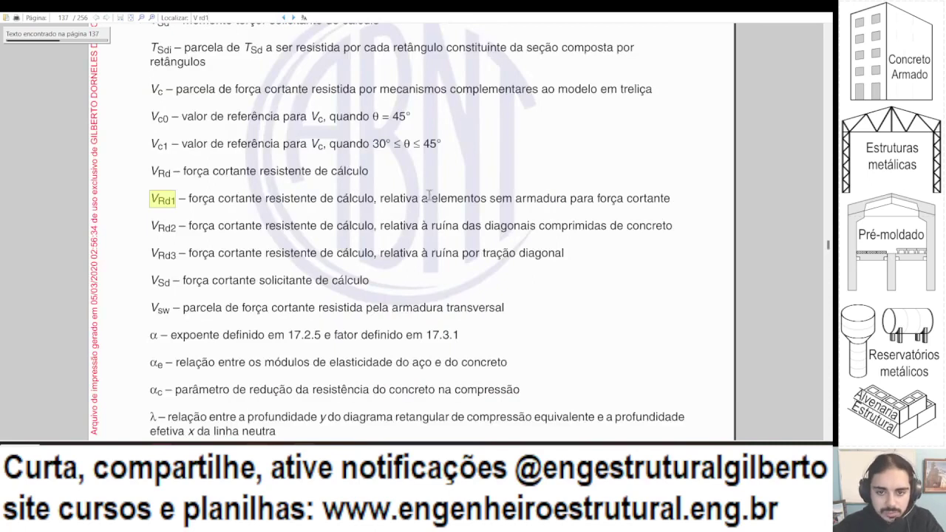
click(295, 18)
click(294, 18)
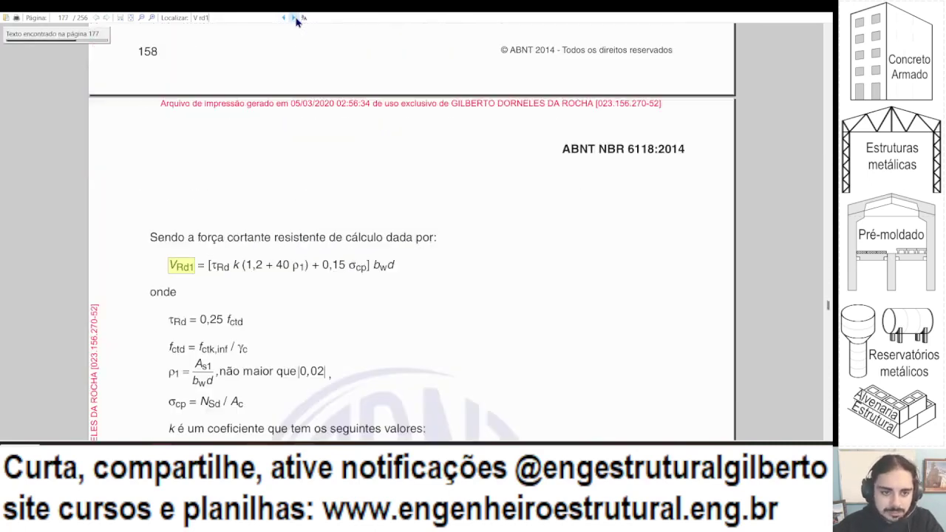
scroll(266, 104, down, 3)
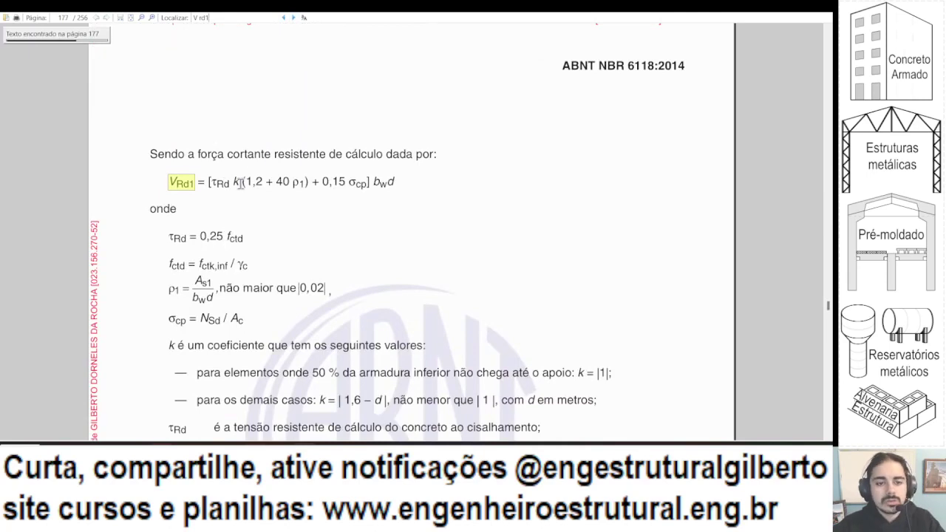
Return to the spreadsheet, label J7 "k:" and enter =MÁXIMO(1,1.6-(B11-5-1)/100) in K7, accepting the corrected closing parenthesis.
key(alt+Tab)
click(503, 232)
text(=máximo)
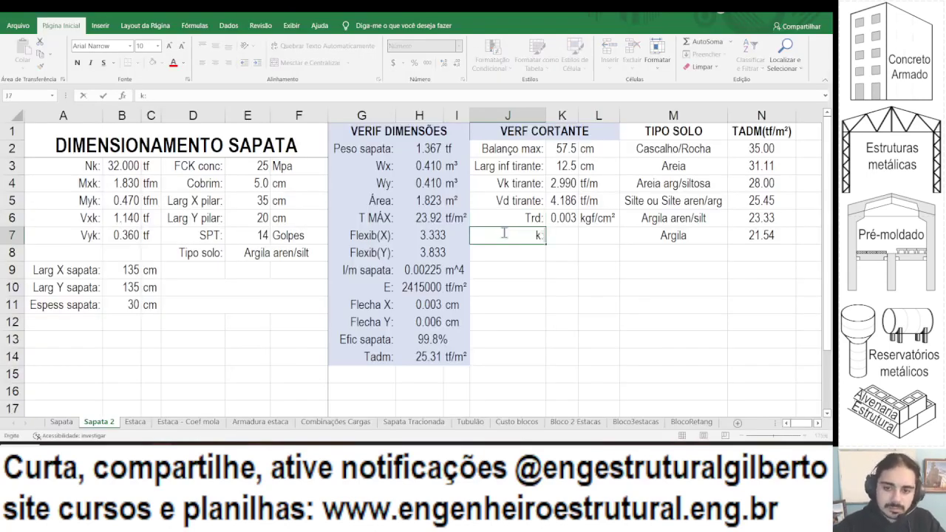
text(()
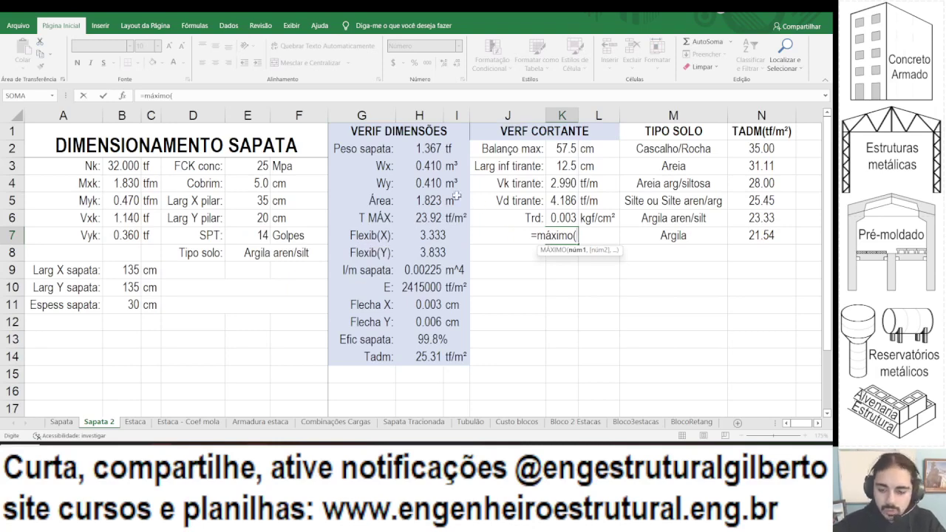
text(1,1.)
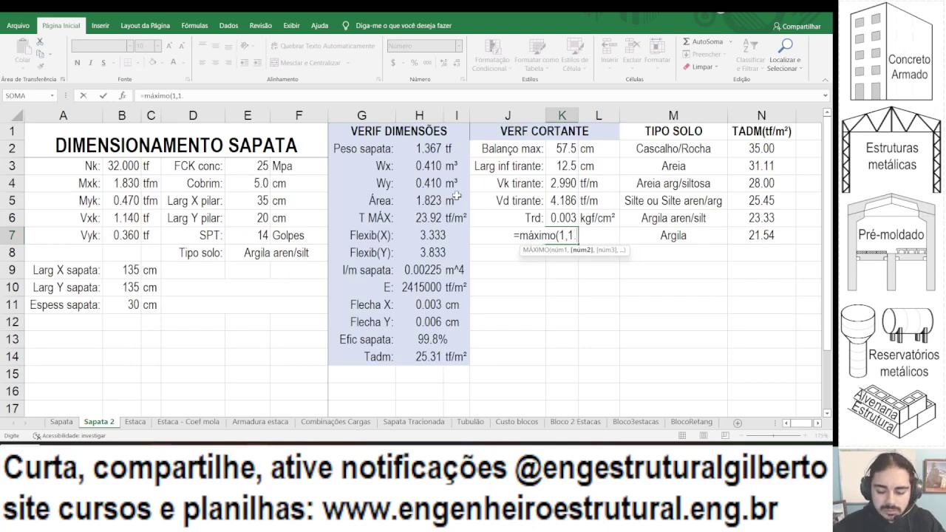
text(6)
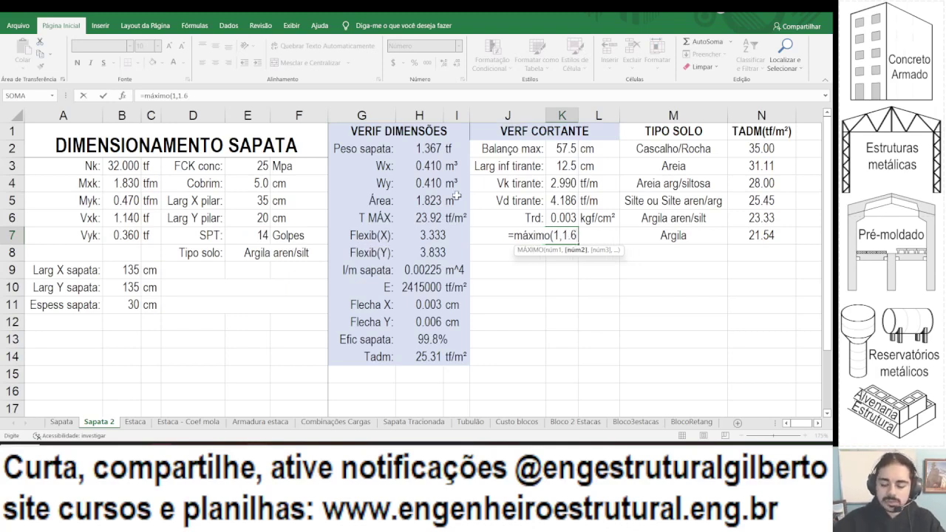
text(-)
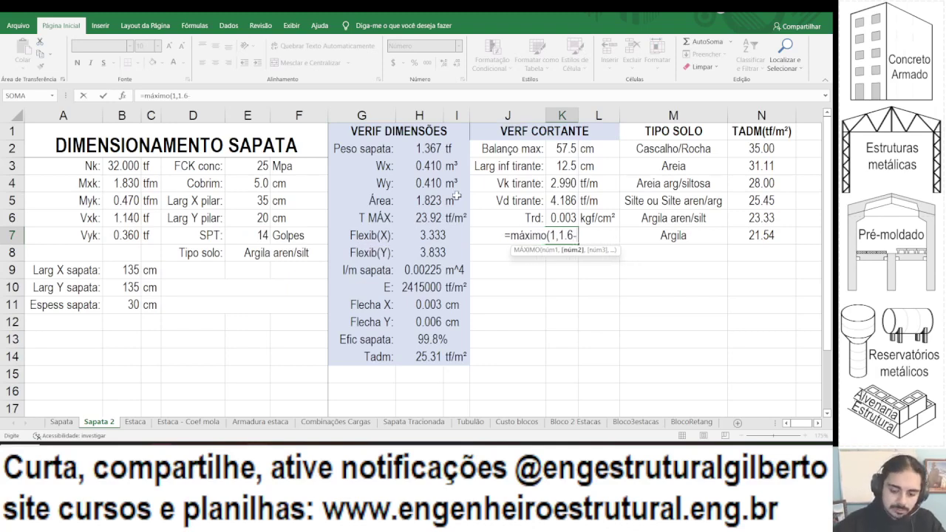
text(()
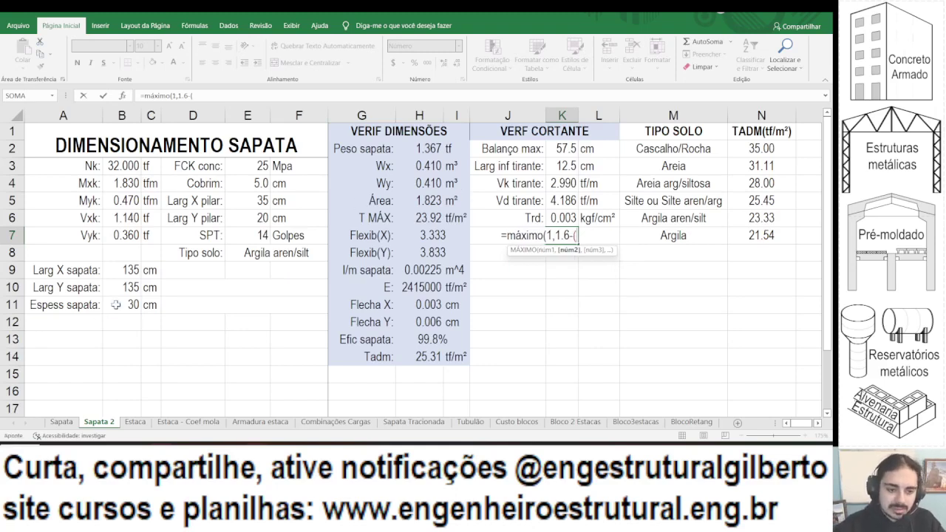
click(118, 303)
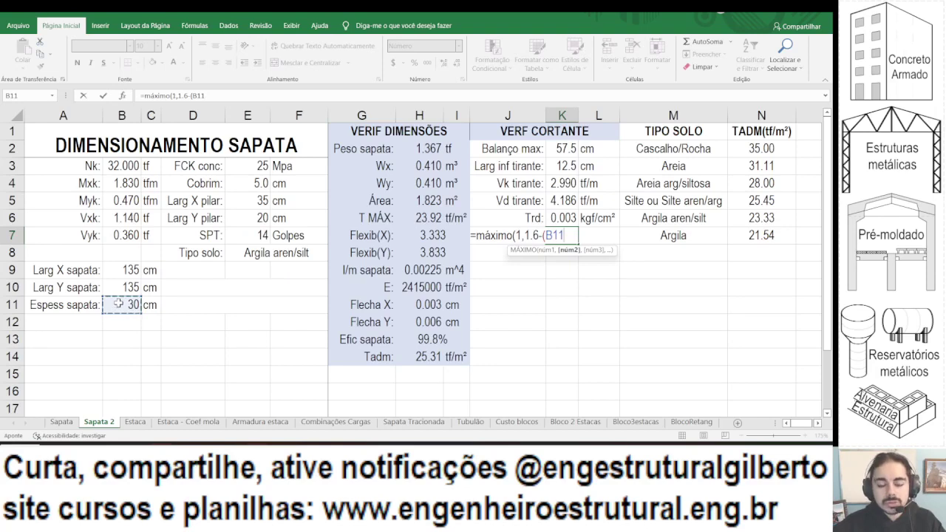
text(-)
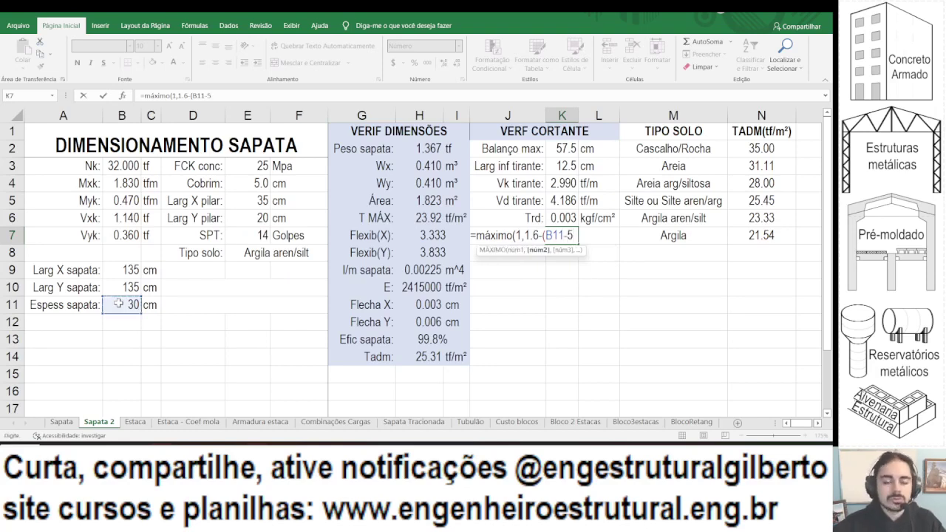
text(5-)
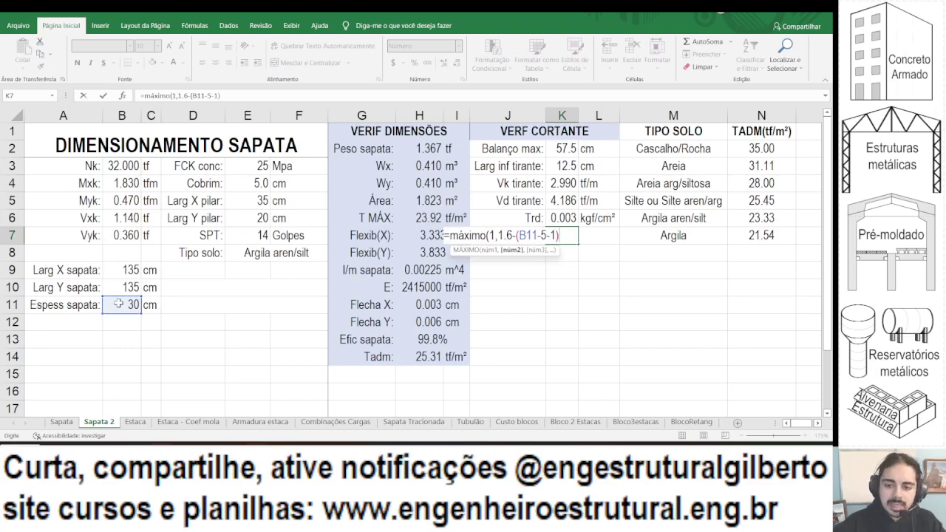
text(1)/100)
key(Return)
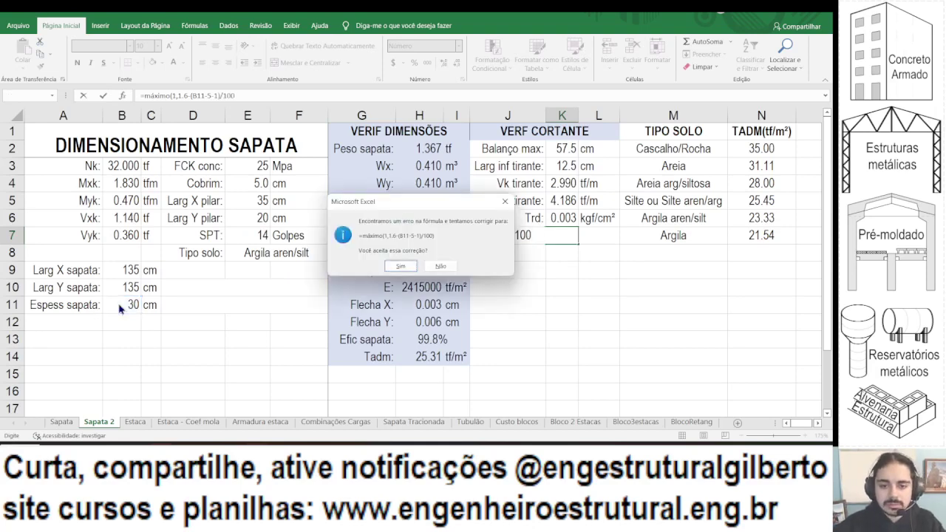
key(Return)
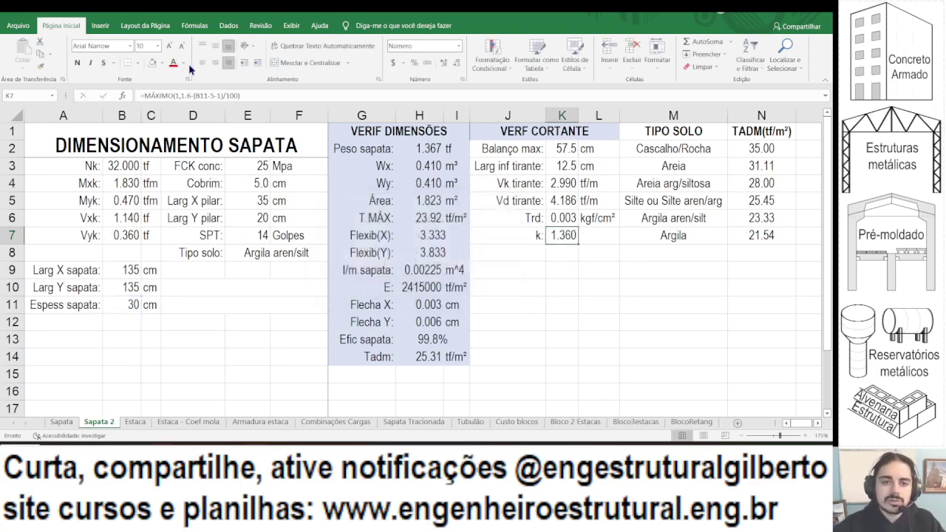
Format the k value in K7 as a percentage and merge and center it across K7:L7.
click(414, 62)
drag(567, 236, 606, 235)
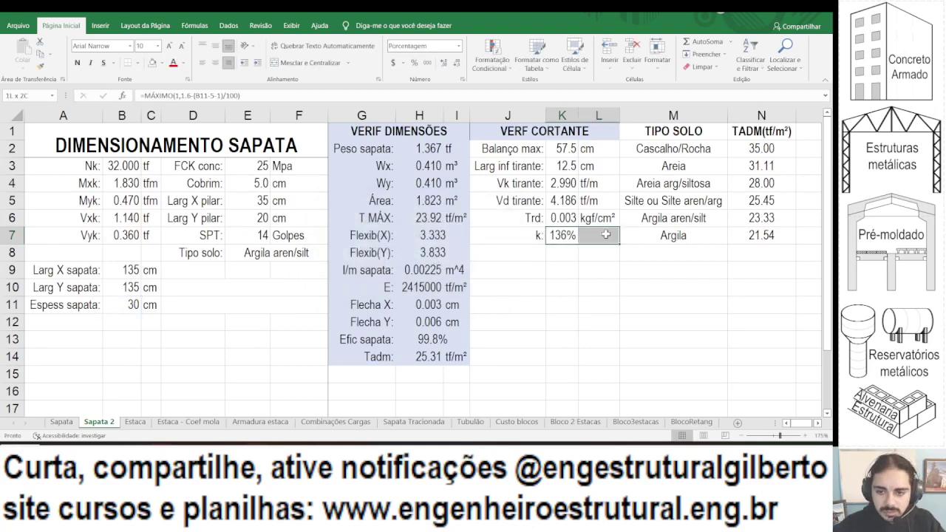
click(299, 63)
Check the ρ1 term of the VRd1 expression in the NBR 6118 PDF and label J8 "P1:" in the spreadsheet.
key(alt+Tab)
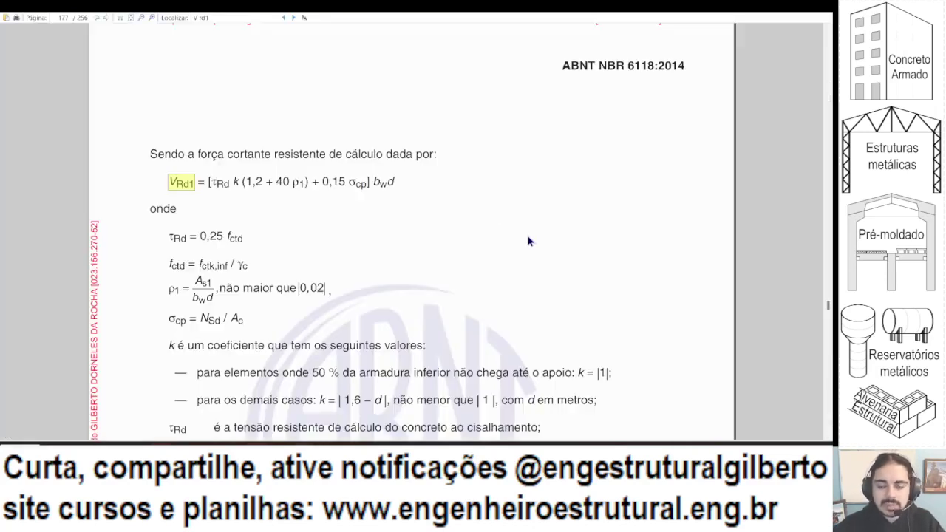
drag(238, 182, 314, 183)
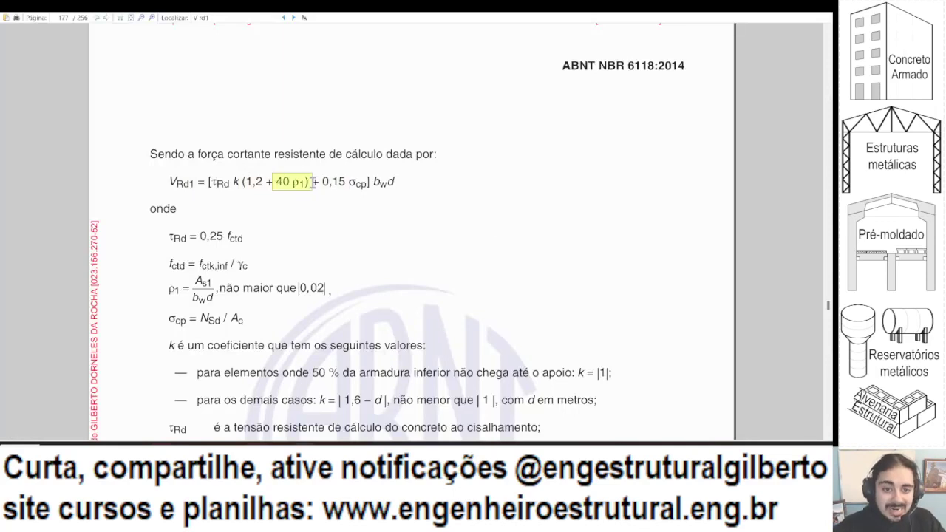
click(296, 182)
double_click(296, 182)
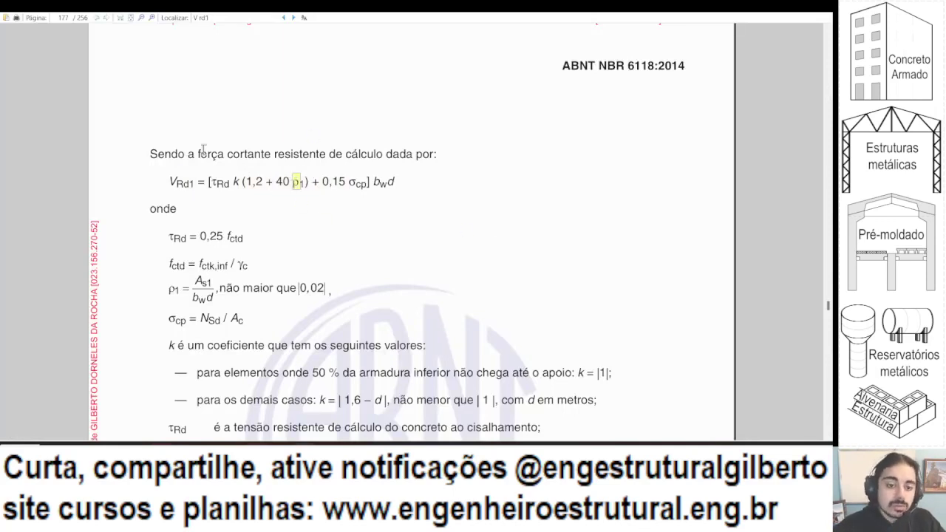
click(196, 285)
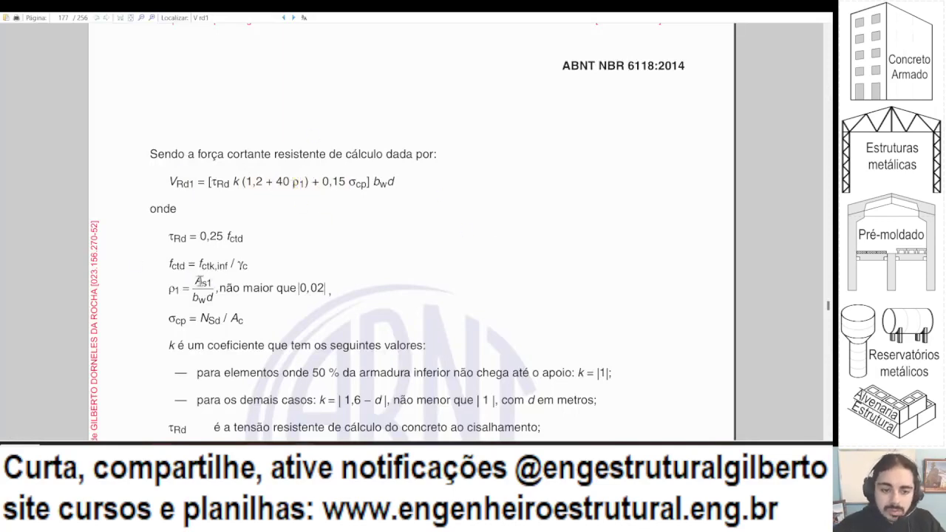
key(alt+Tab)
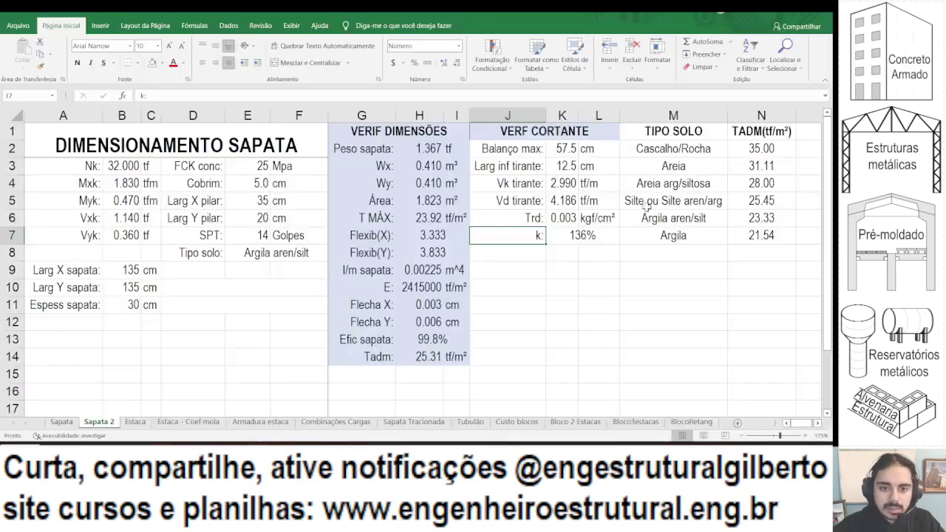
click(552, 235)
key(Left)
key(Down)
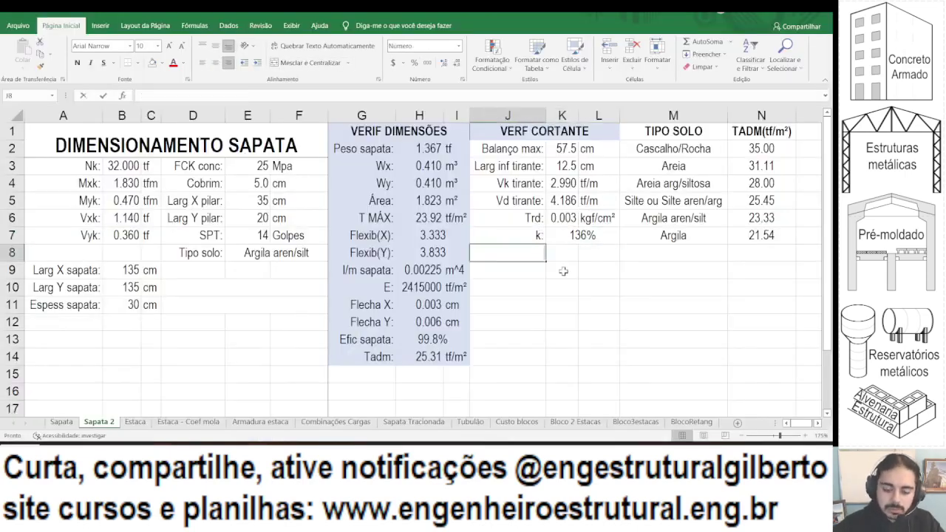
text(P1:)
key(Tab)
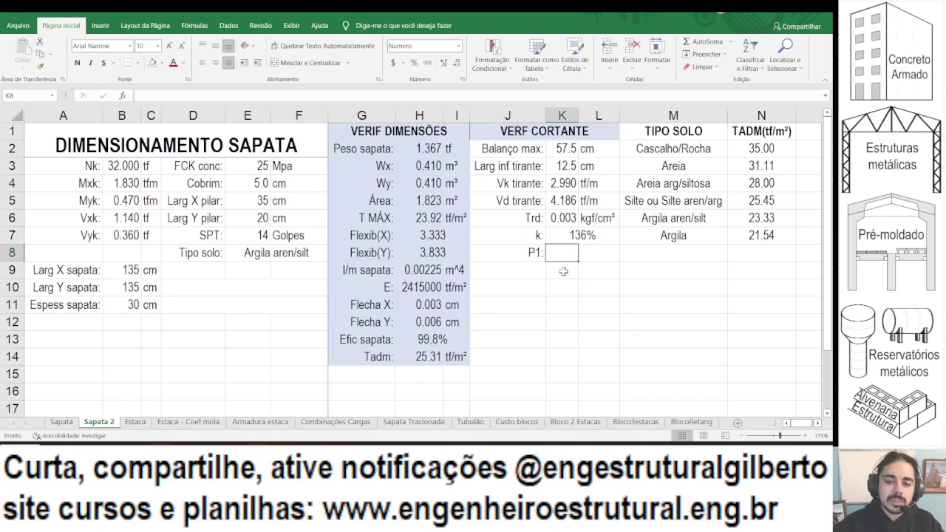
Make the P1 label in J8 bold and mark it with a row of asterisks before the colon.
key(alt+Tab)
key(alt+Tab)
key(Left)
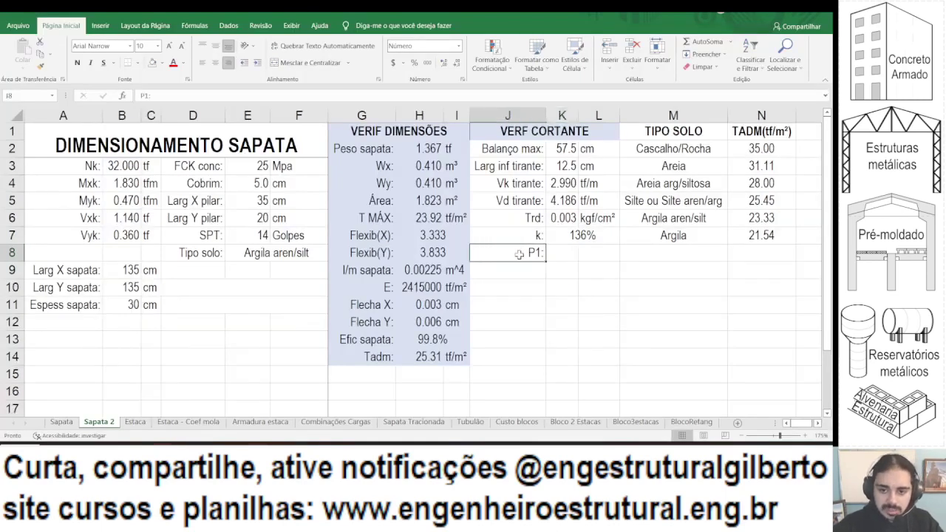
click(77, 62)
key(F2)
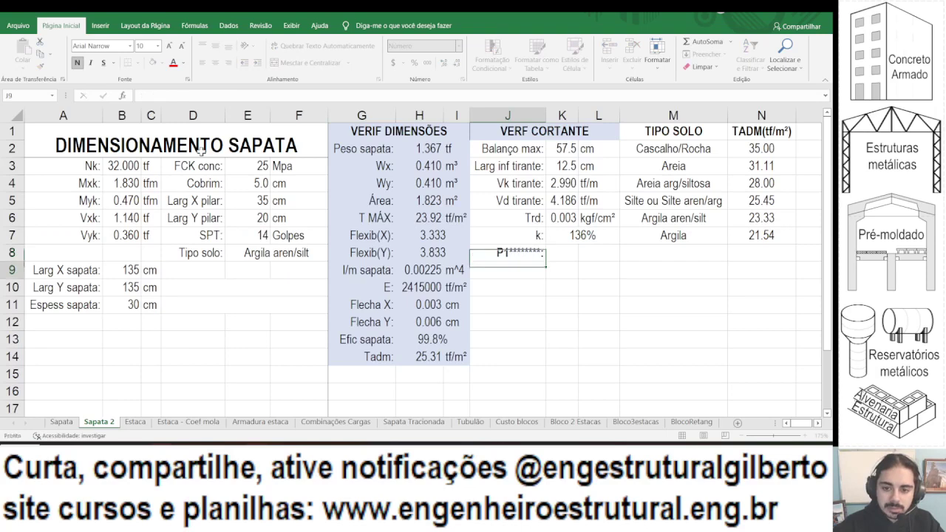
Enter the formula =0.1/100 in cell K8 as the P1 value, checking the VRd1 expression in the NBR 6118 PDF.
key(Return)
key(alt+Tab)
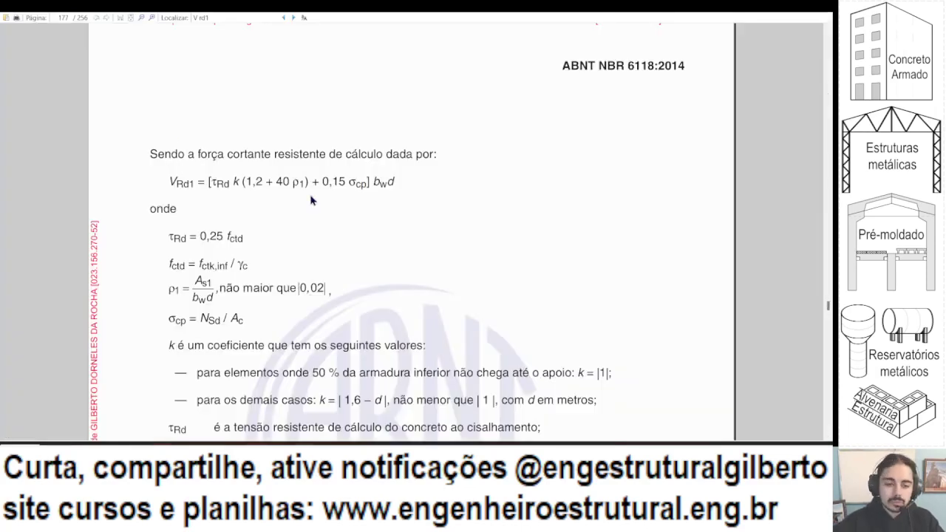
key(alt+Tab)
text(=0.1)
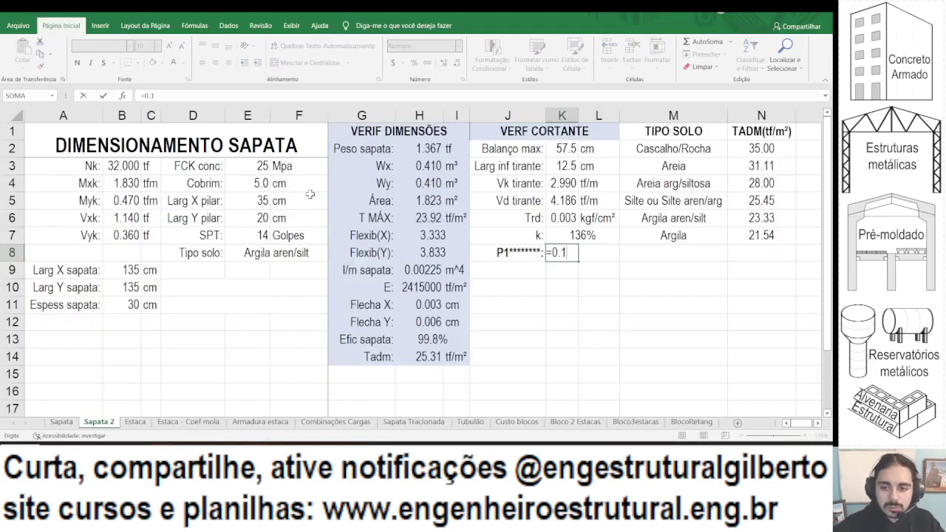
text(/100)
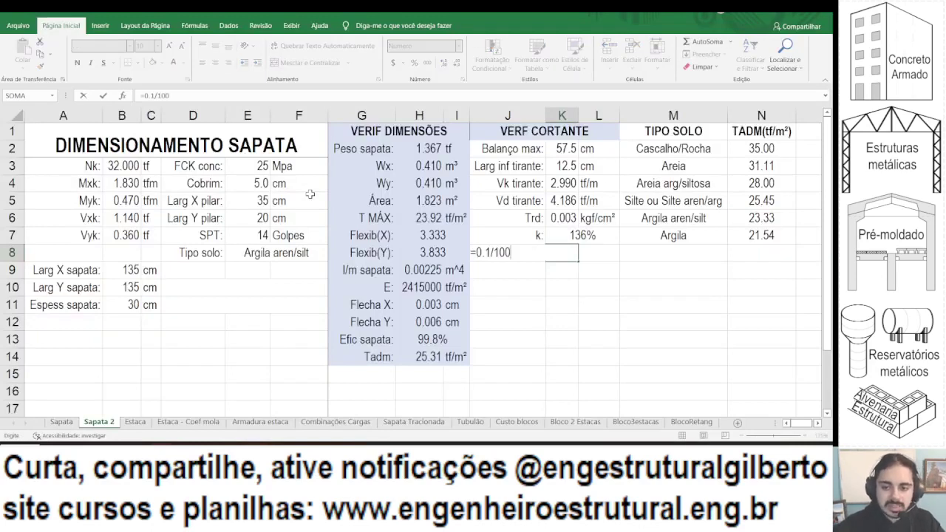
key(alt+Tab)
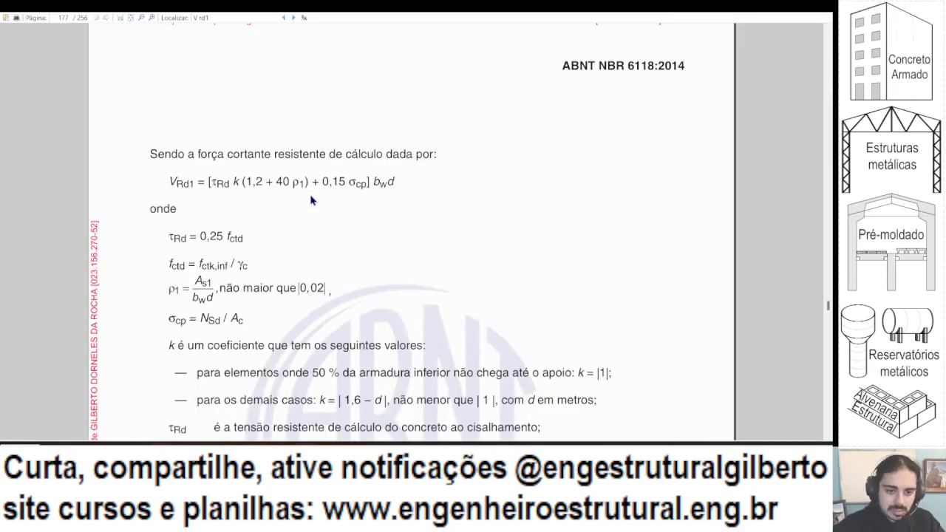
key(alt+Tab)
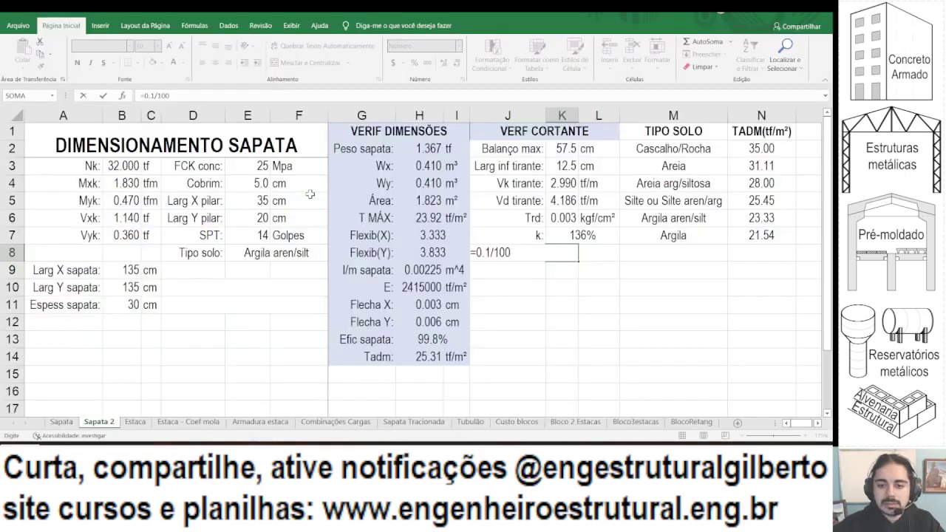
key(ctrl+Return)
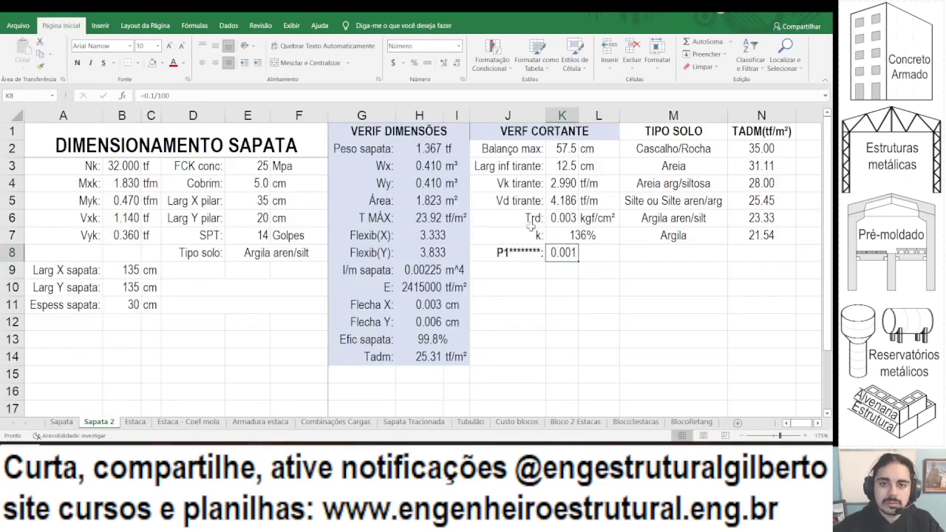
Merge and centre K8 with L8 and format the P1 value as a percentage with three decimals.
key(alt+Tab)
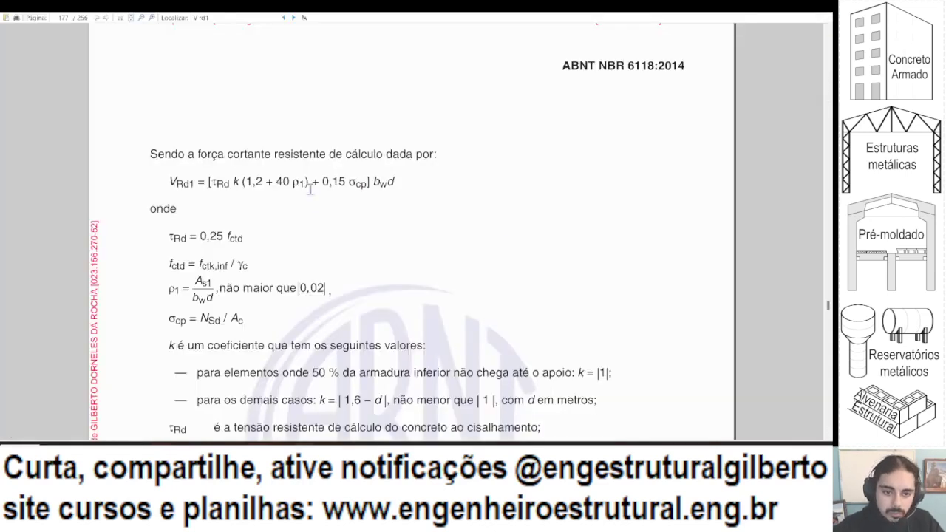
key(alt+Tab)
click(305, 66)
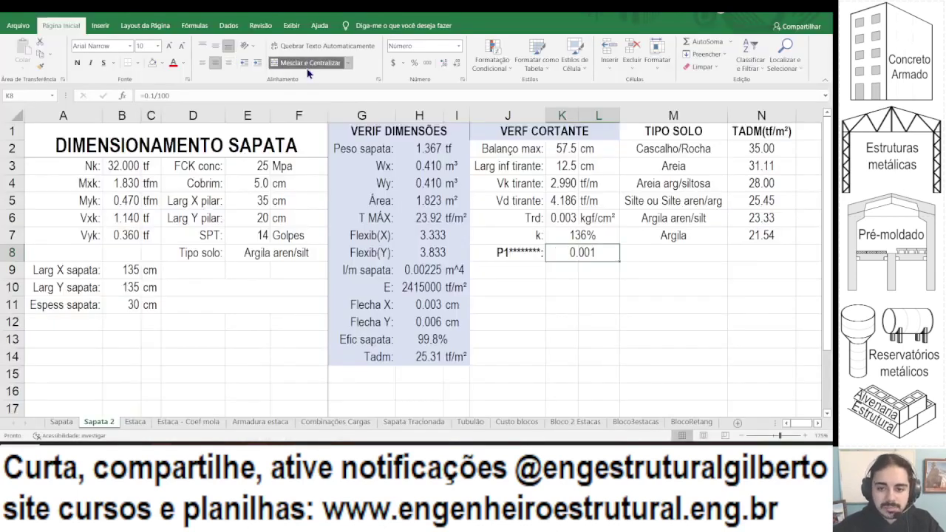
click(420, 65)
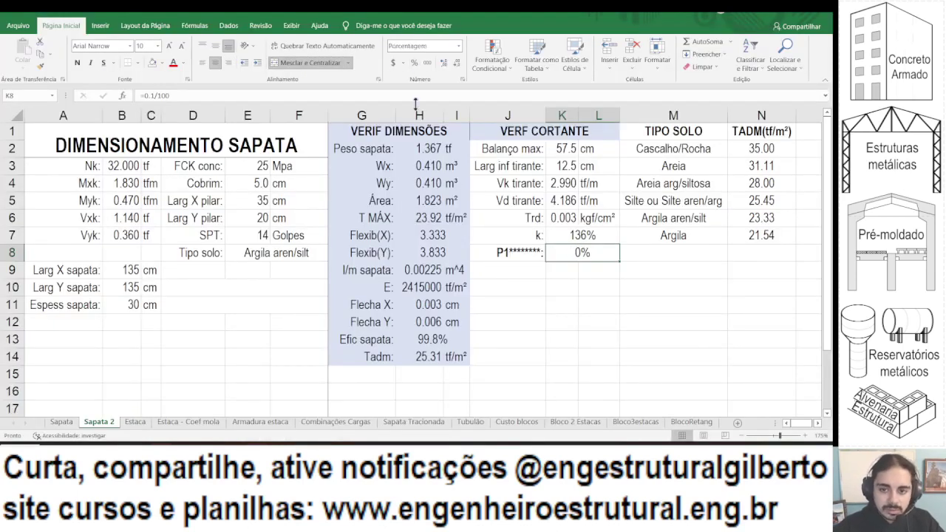
click(443, 64)
click(443, 64)
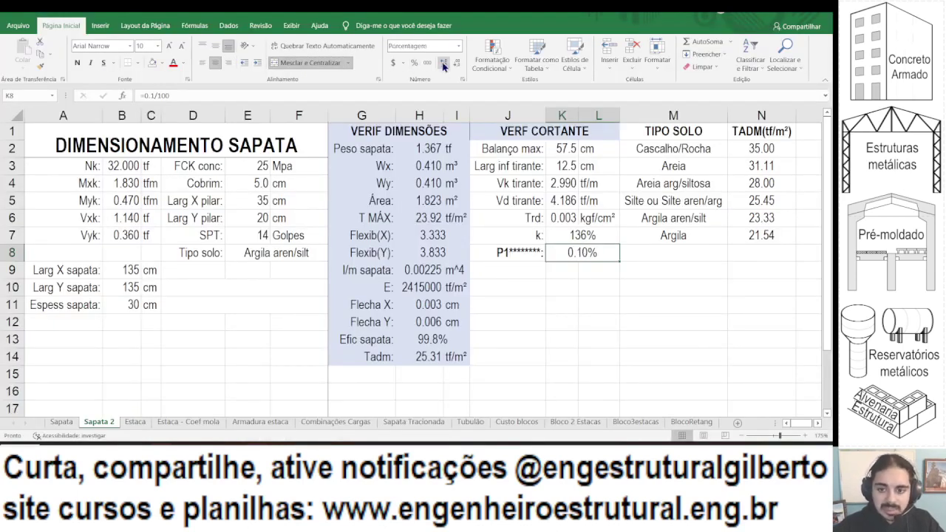
click(513, 255)
key(alt+Tab)
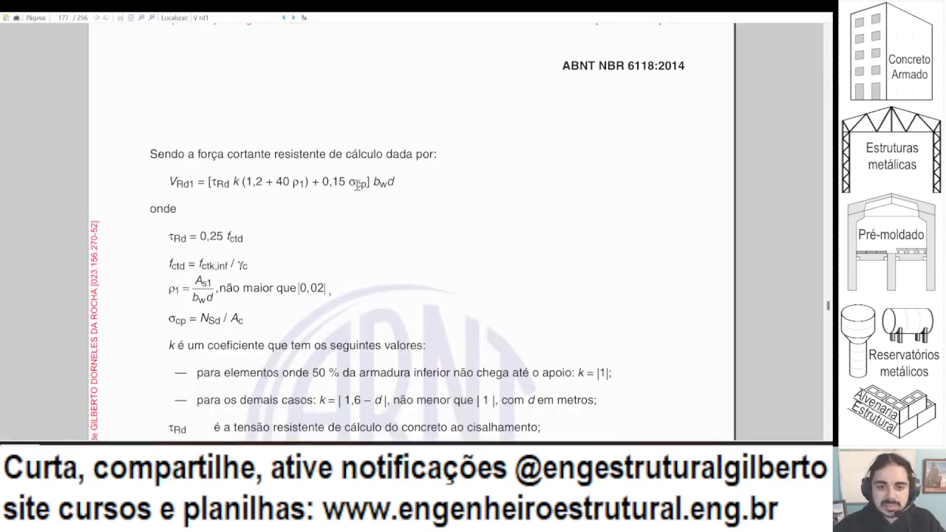
drag(348, 182, 364, 185)
key(alt+Tab)
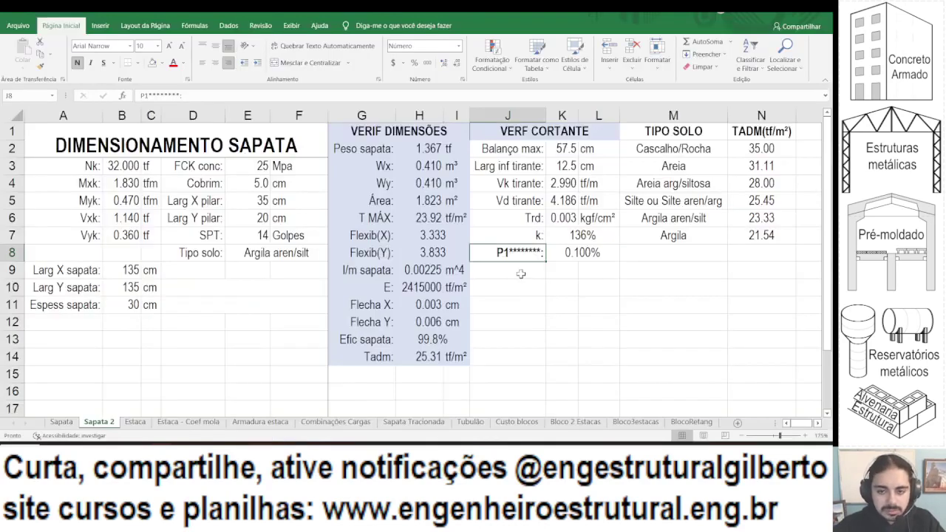
click(521, 272)
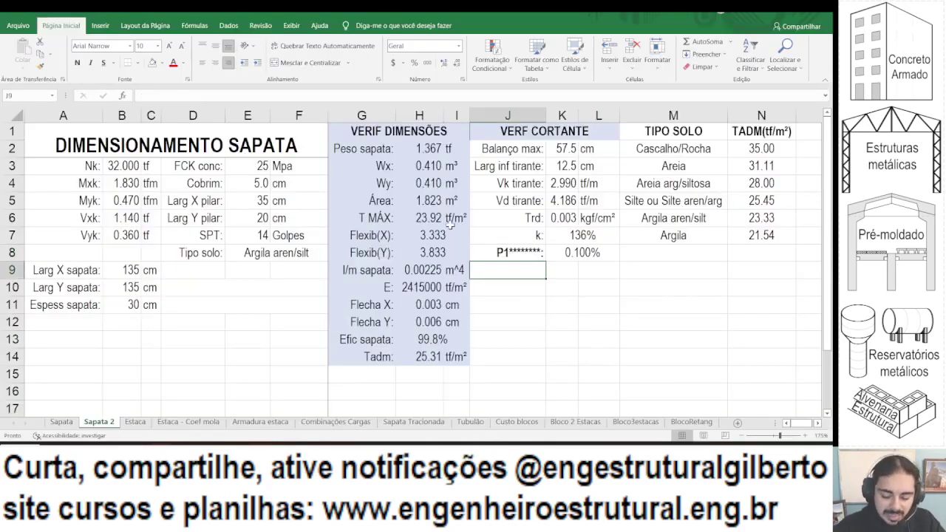
text(AS:)
key(Return)
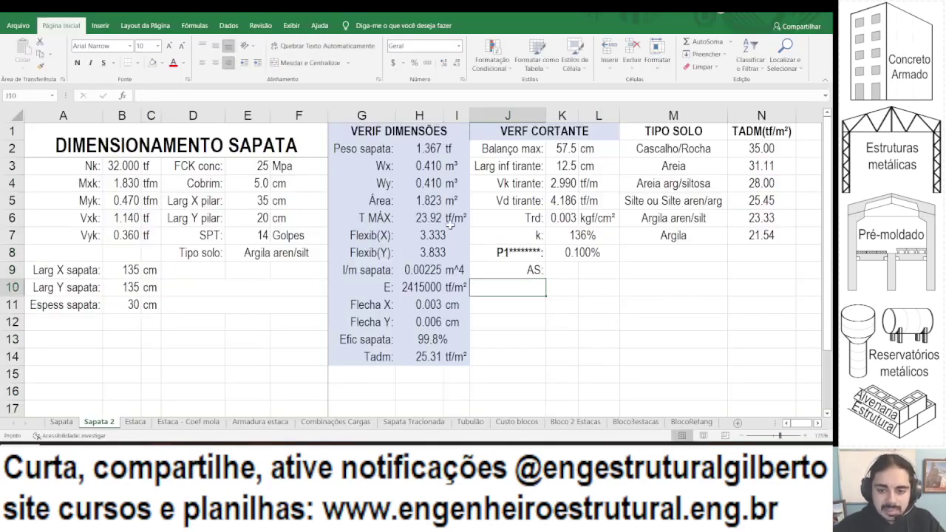
Label cell J9 as "Vrd1**:" in bold, following the name used in the standard.
key(alt+Tab)
key(alt+Tab)
text(Vr)
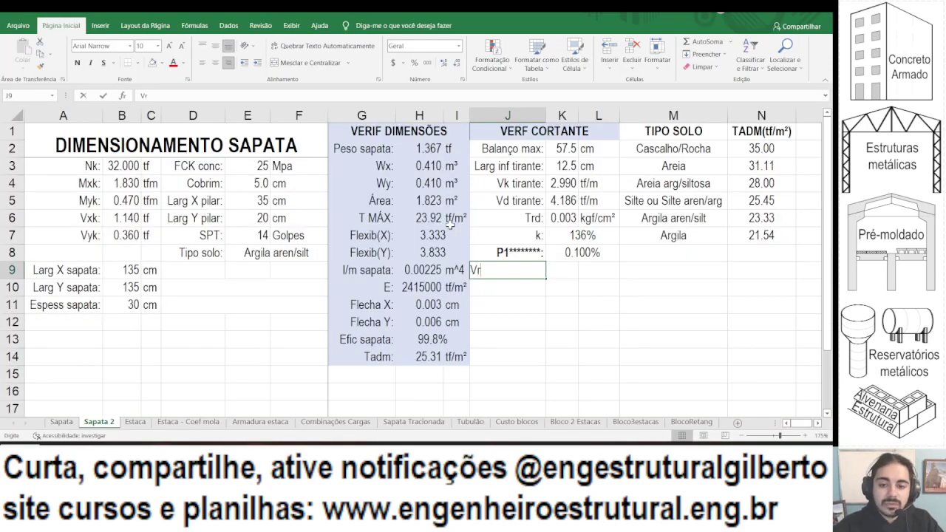
text(d1:)
key(Return)
key(Up)
key(Right)
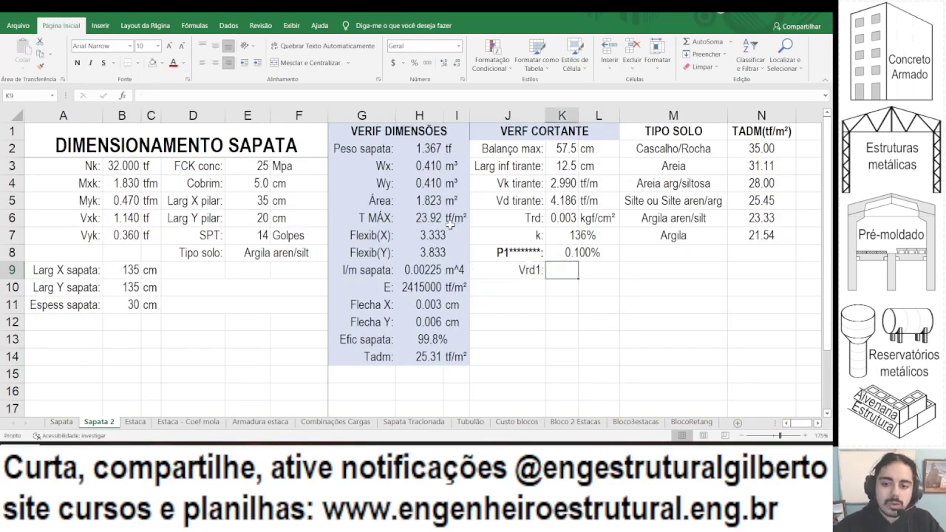
key(Left)
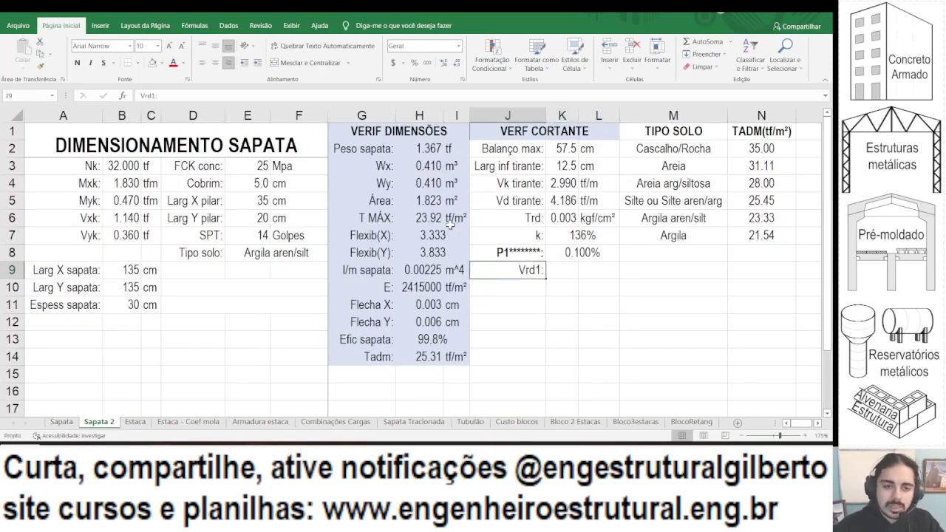
click(76, 63)
click(171, 94)
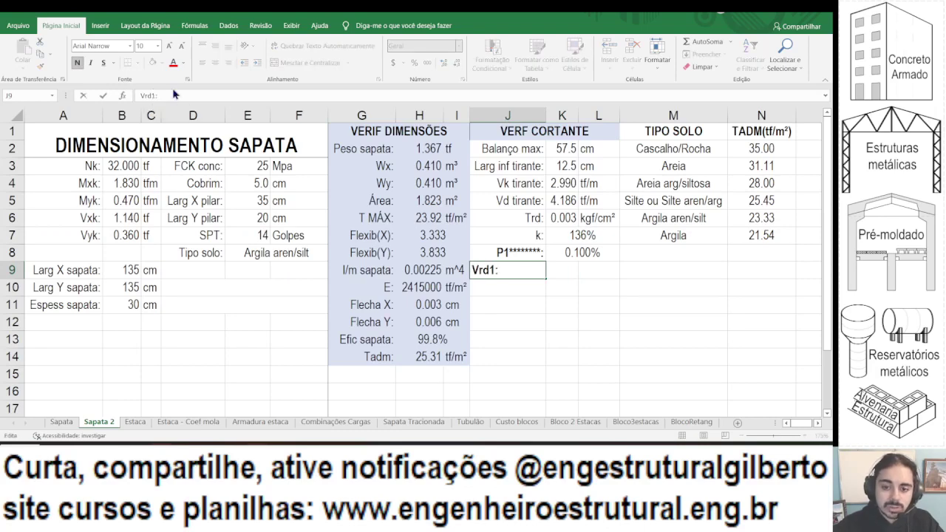
key(Return)
Make the k label in J7 bold and change its text to "k**:".
key(Up)
key(Up)
key(Up)
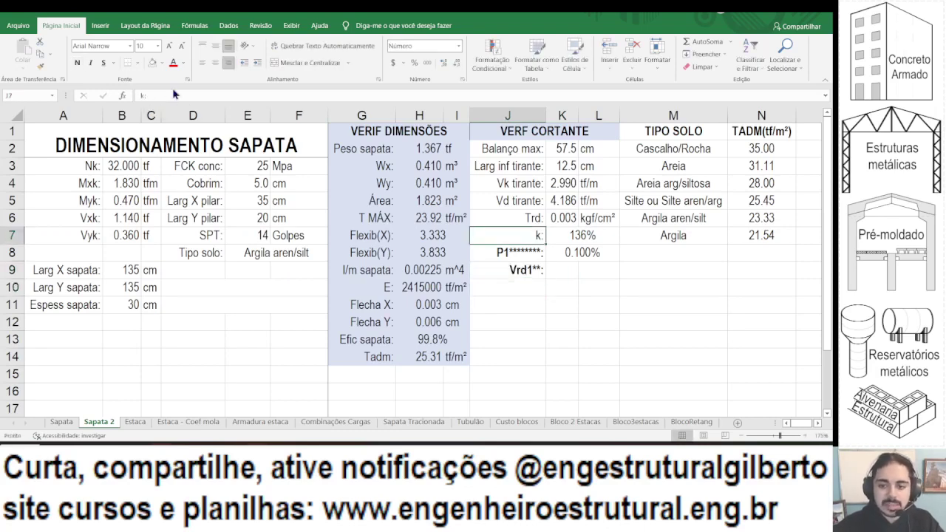
click(77, 62)
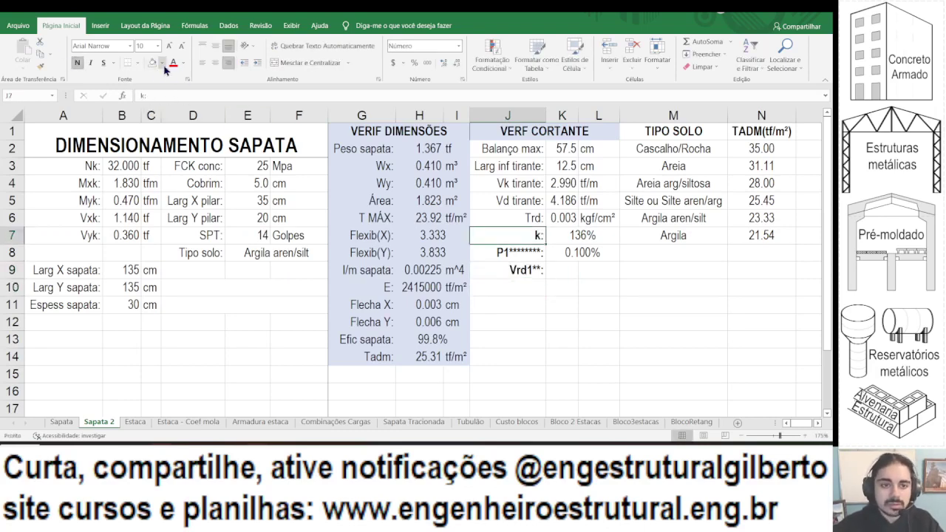
click(143, 95)
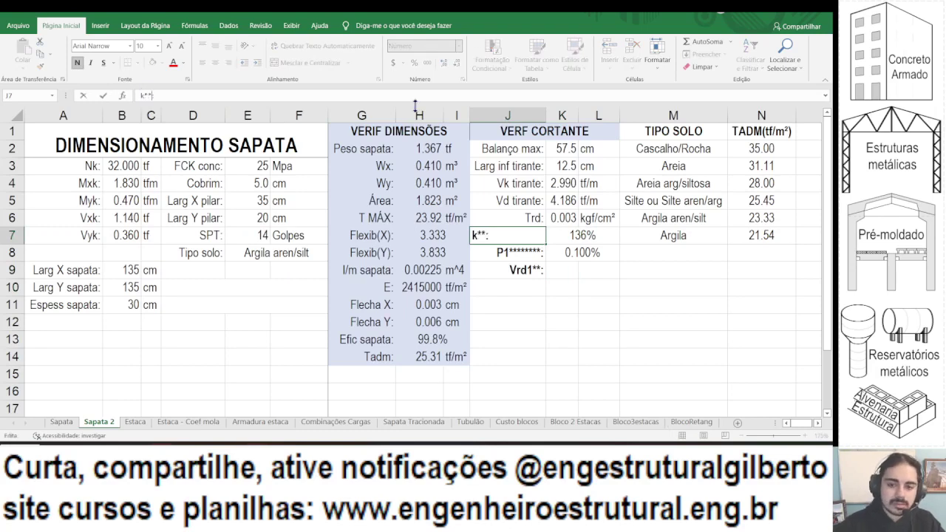
key(Return)
Begin the Vrd1 formula in K9 with k multiplied by Trd, as =K7*K6, following the standard's expression.
key(Down)
key(Right)
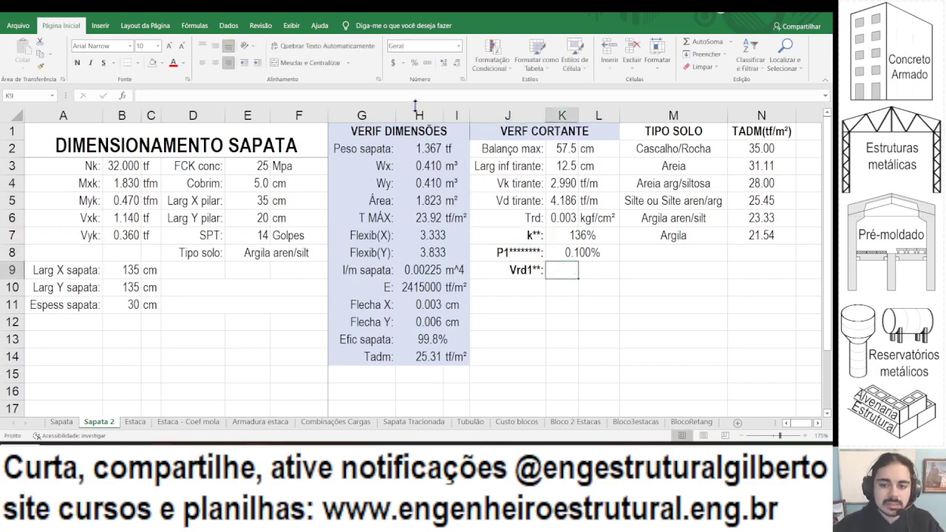
text(=)
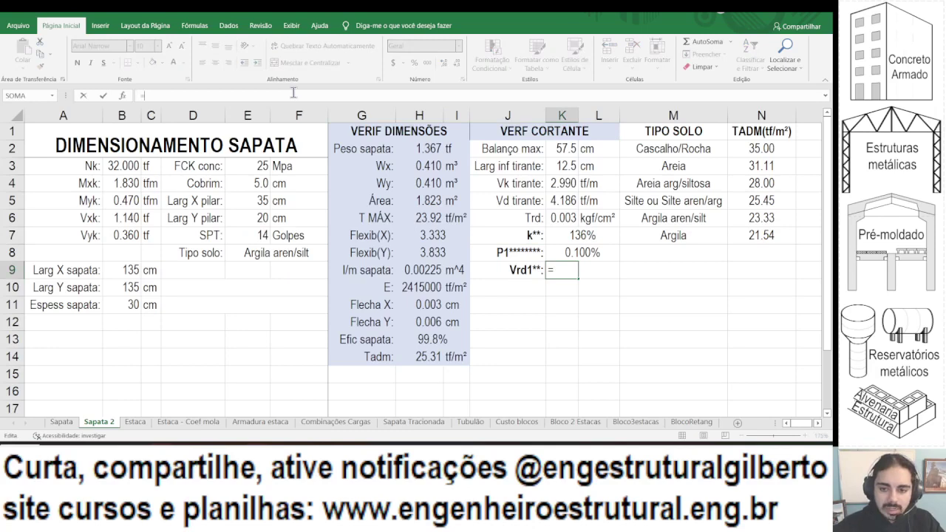
key(alt+Tab)
key(alt+Tab)
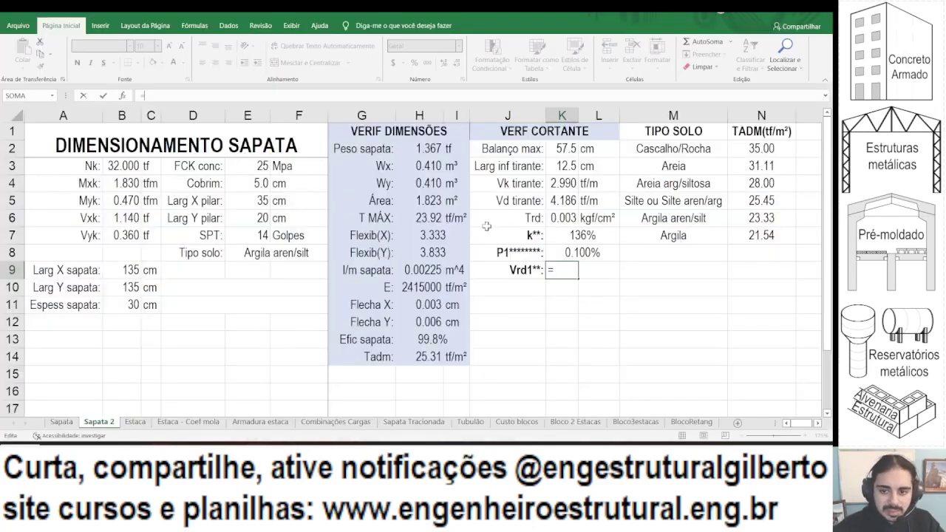
click(569, 236)
text(*)
key(alt+Tab)
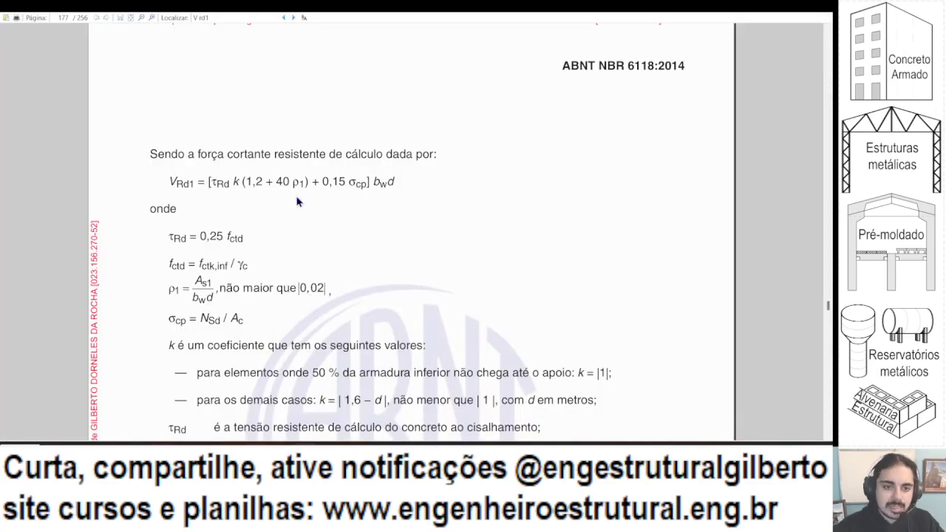
key(alt+Tab)
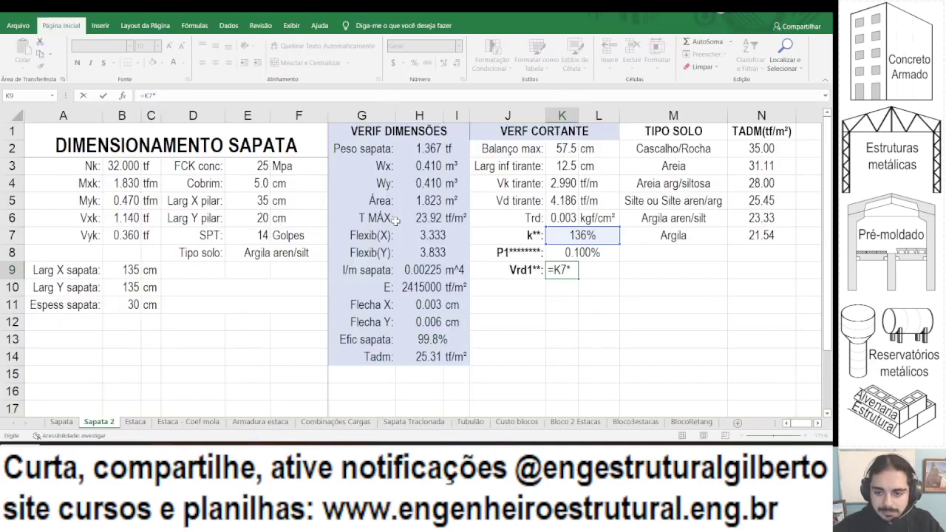
click(561, 218)
Extend the Vrd1 formula in K9 with the reinforcement ratio term *(1.2+40*K8).
key(alt+Tab)
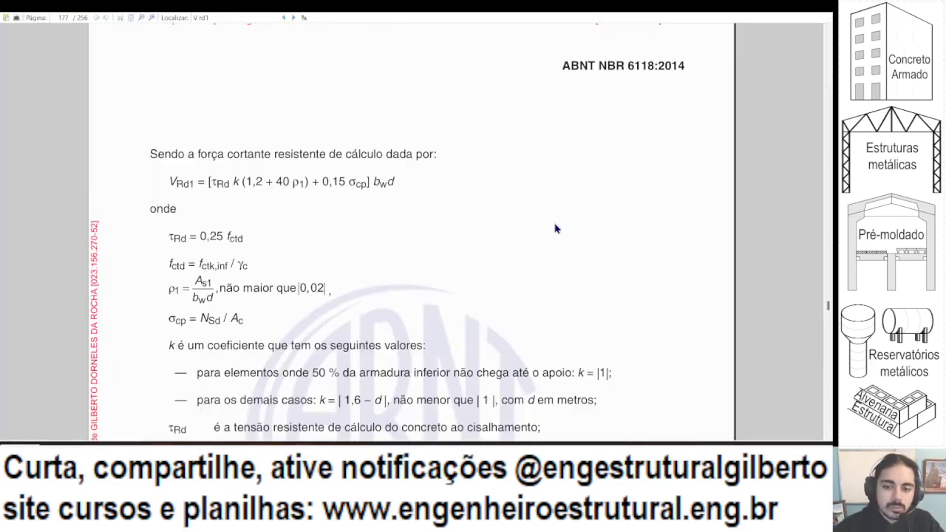
key(alt+Tab)
text(*(1.2)
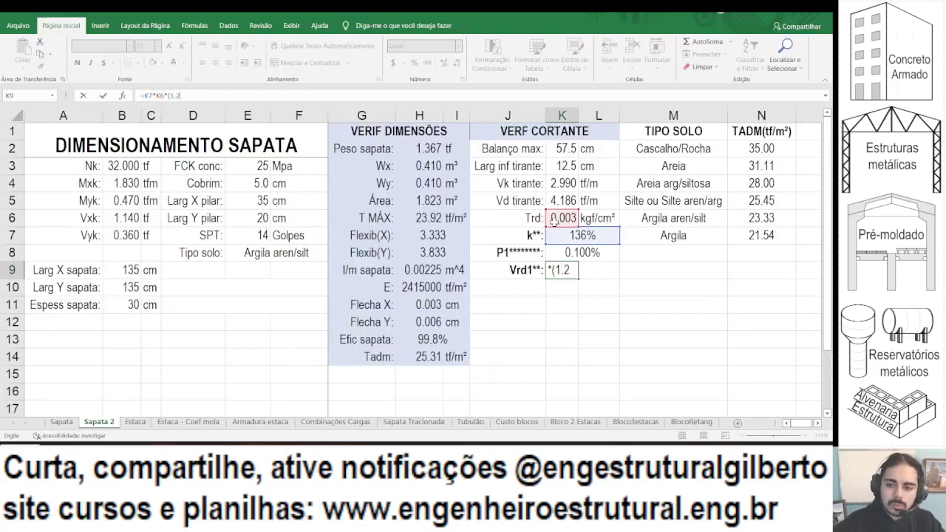
text(+40*)
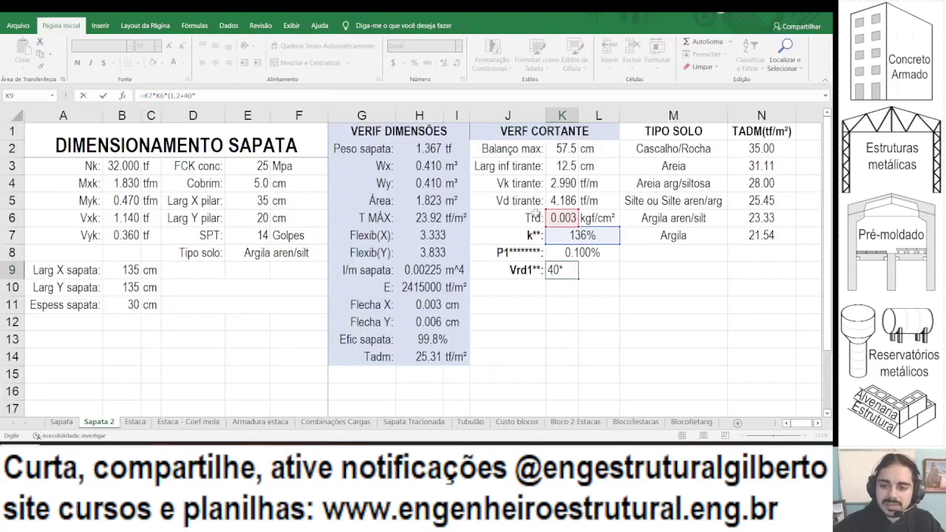
click(584, 253)
key(alt+Tab)
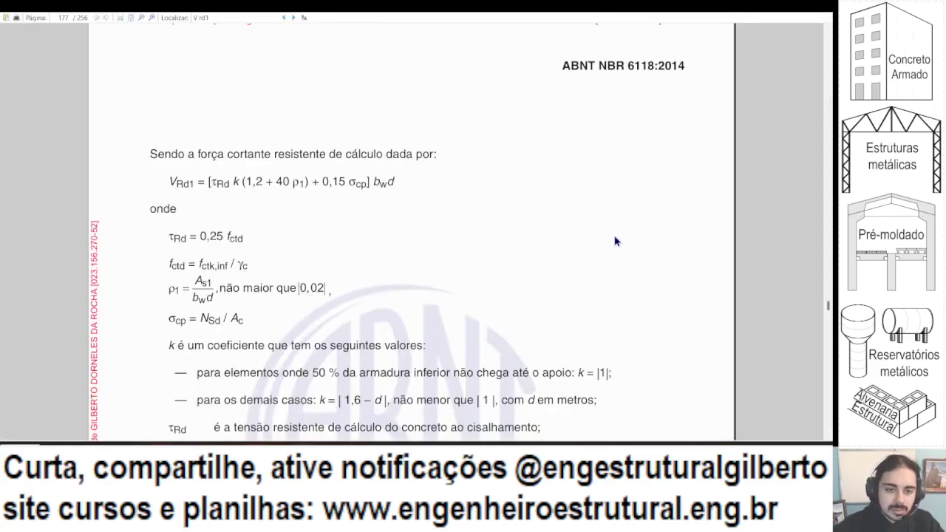
key(alt+Tab)
text())
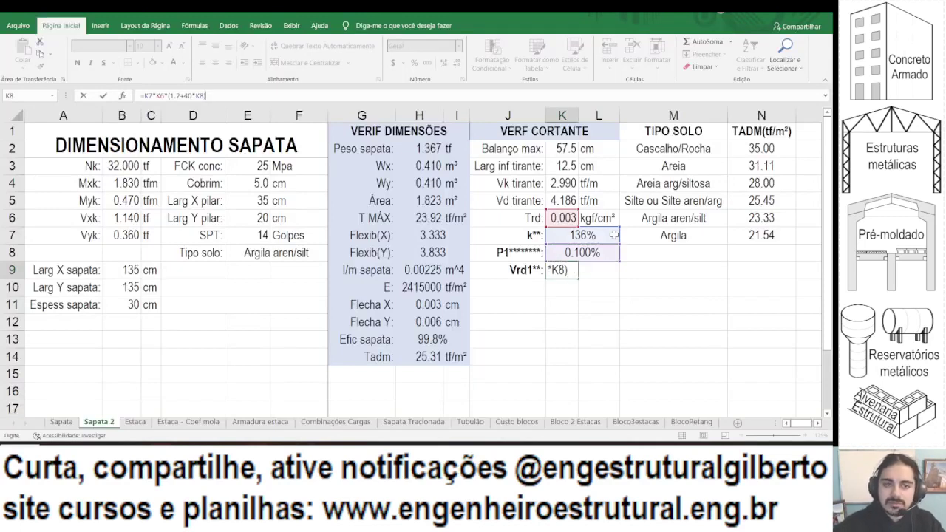
Complete the Vrd1 formula in K9 by bracketing the existing expression and multiplying it by the section, as =(K7*K6*(1.2+40*K8))*100*(B11-5-1.5).
click(144, 96)
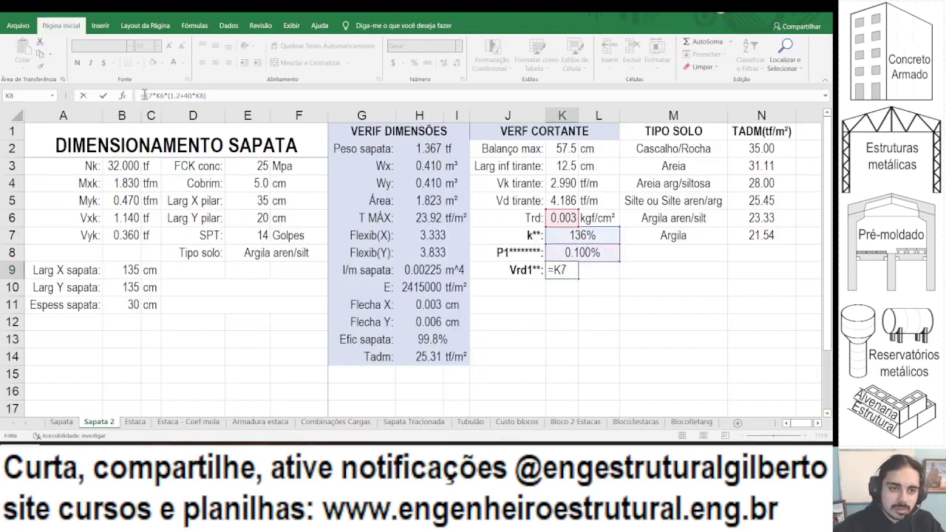
click(229, 94)
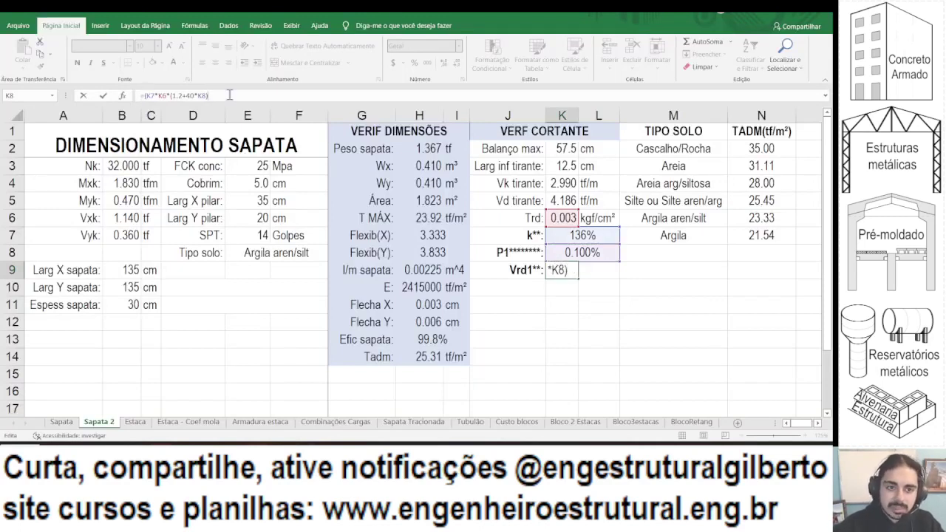
text()*100*()
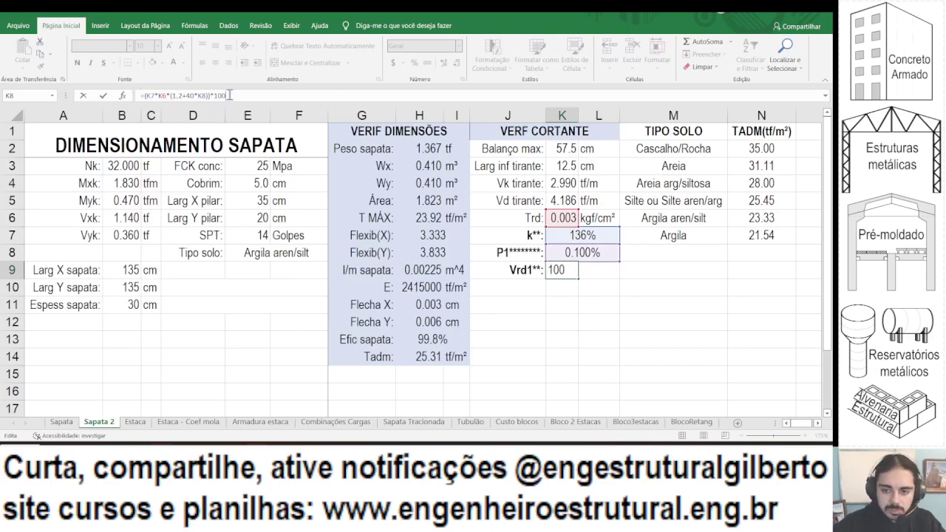
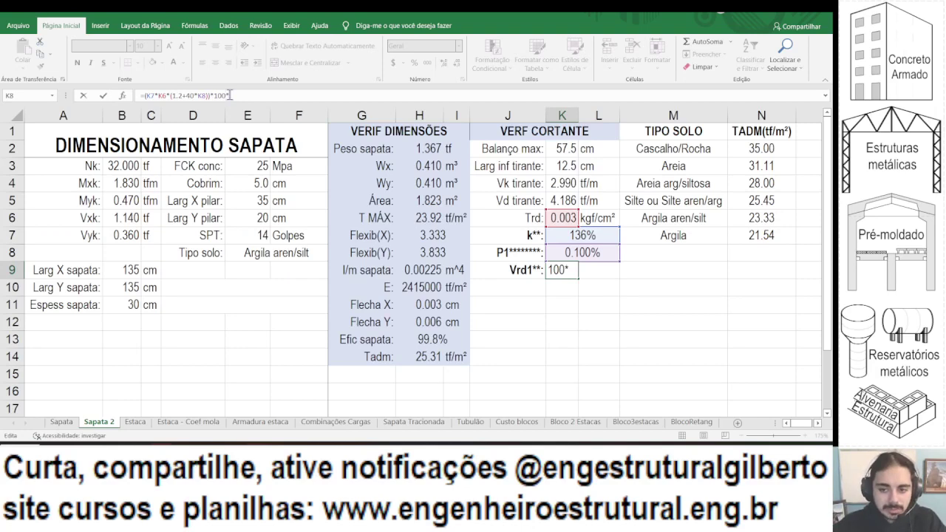
text(*()
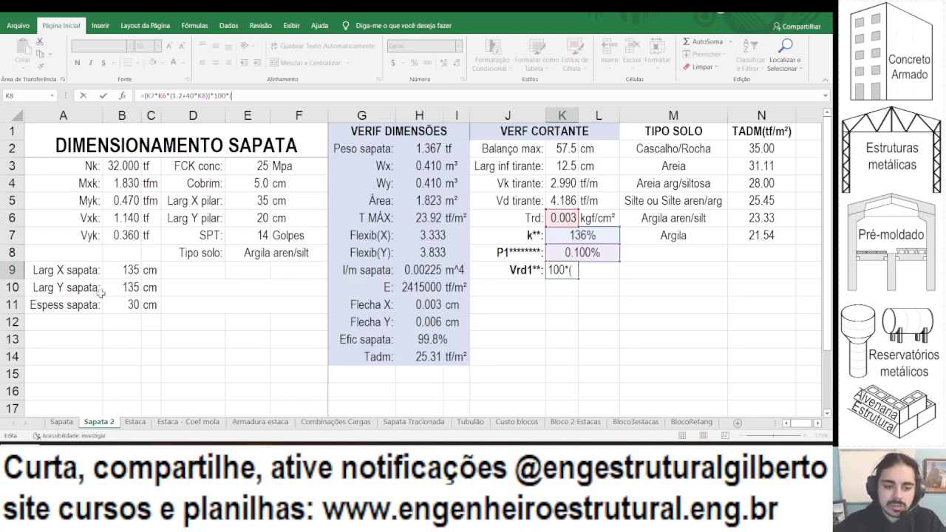
click(117, 307)
text(-5-1.5)
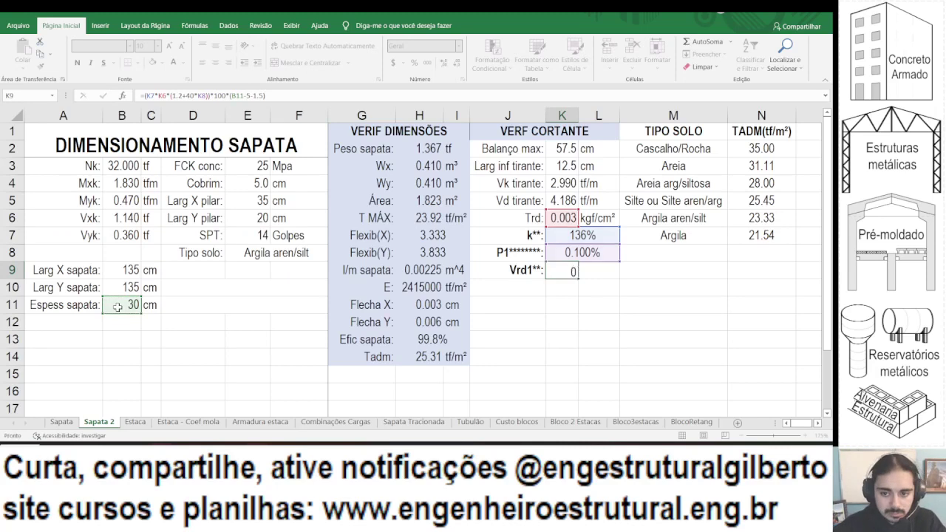
key(Tab)
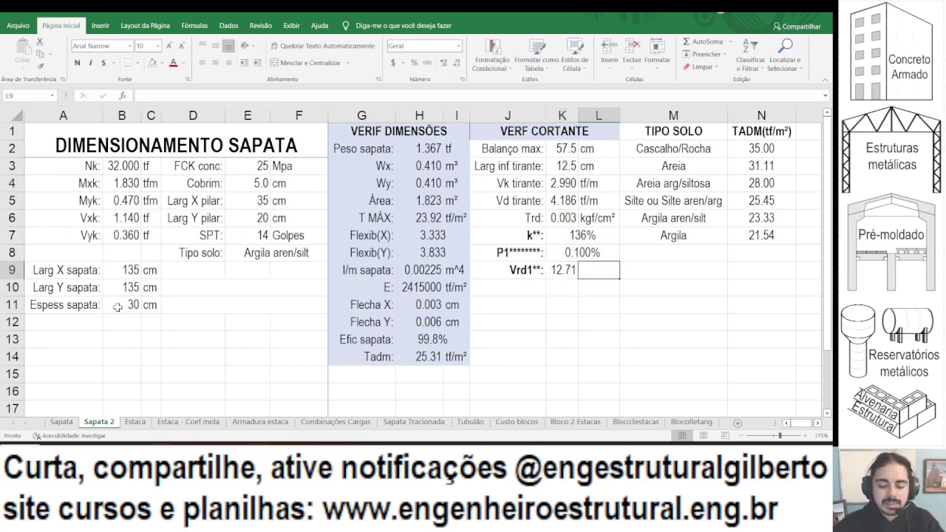
Enter the unit tf for Vrd1 in L9.
text(tf/m)
key(BackSpace)
key(BackSpace)
key(Return)
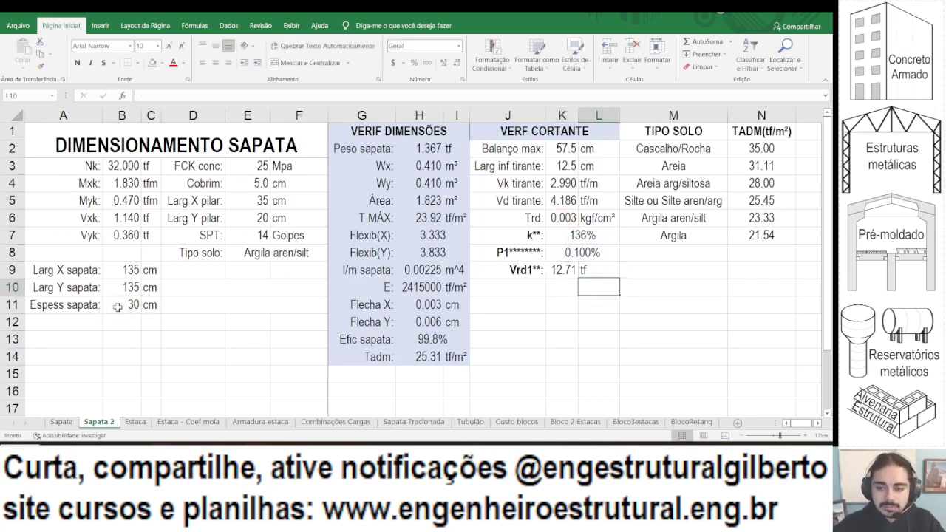
Autofit column K to its contents and format the Trd value in K6 to three decimal places.
click(561, 270)
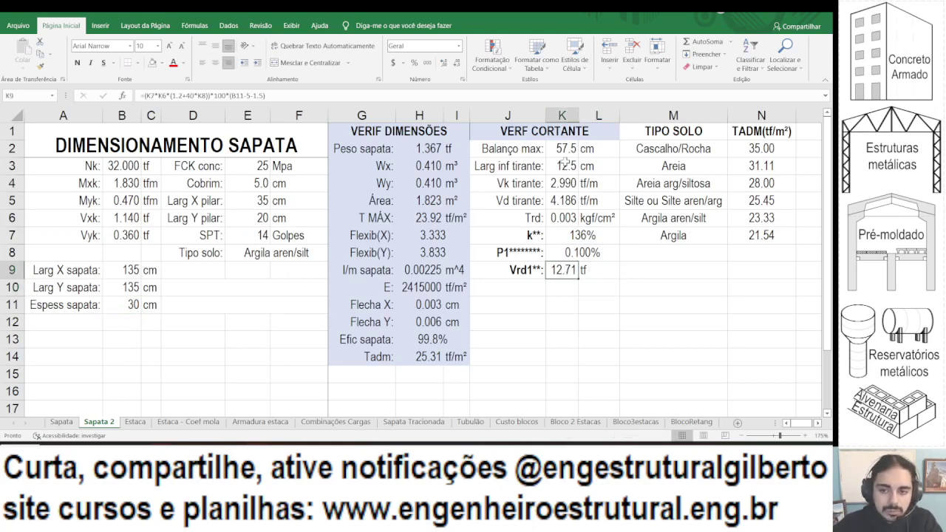
double_click(578, 115)
click(583, 218)
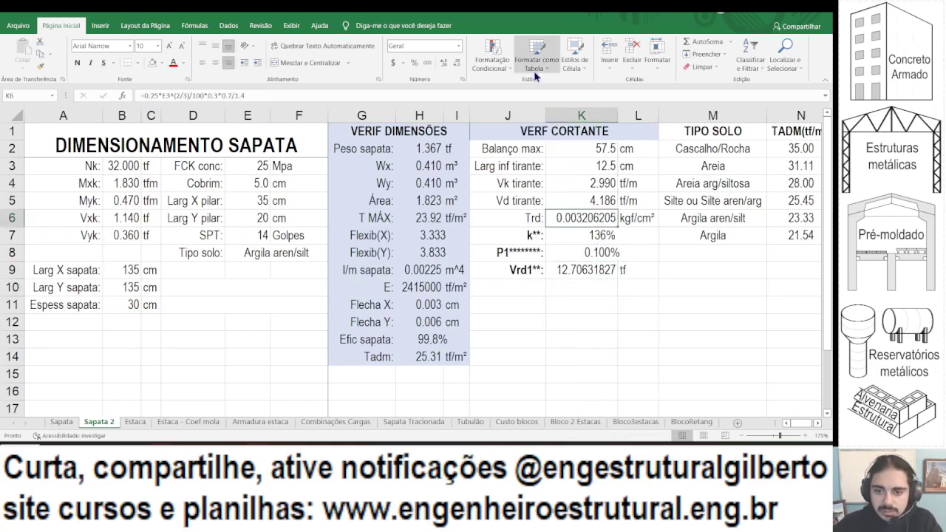
click(458, 65)
click(459, 65)
click(458, 65)
click(458, 65)
click(458, 65)
click(458, 65)
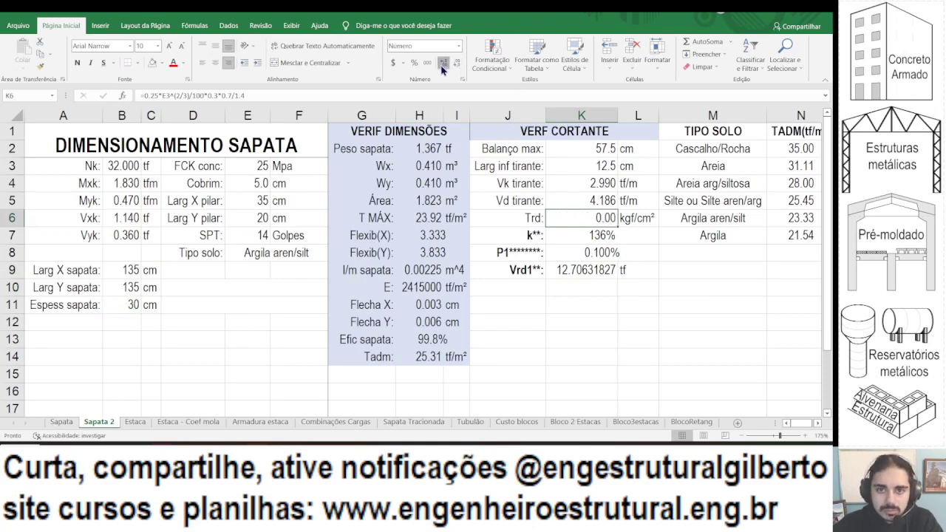
drag(613, 114, 613, 115)
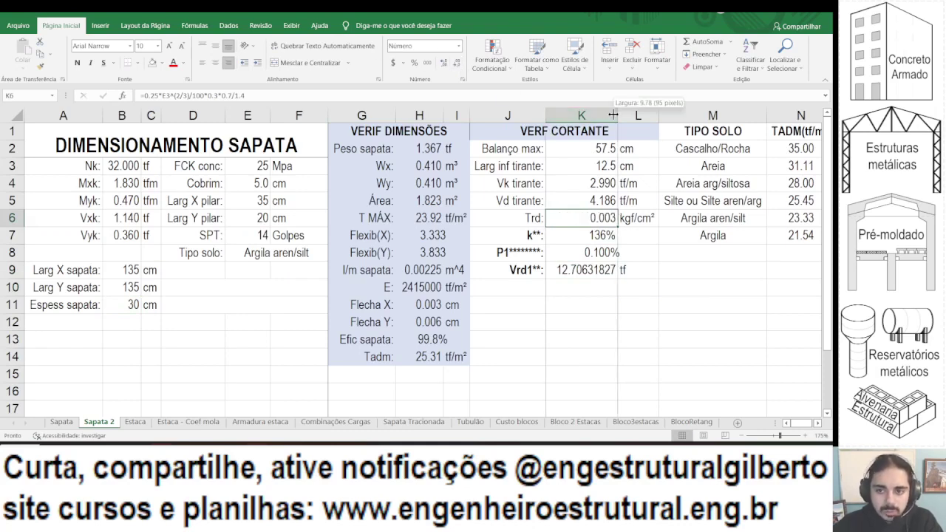
Format the Vrd1 value in K9 to three decimal places and autofit column K again.
click(572, 268)
click(455, 64)
click(455, 64)
click(455, 64)
click(455, 63)
click(455, 63)
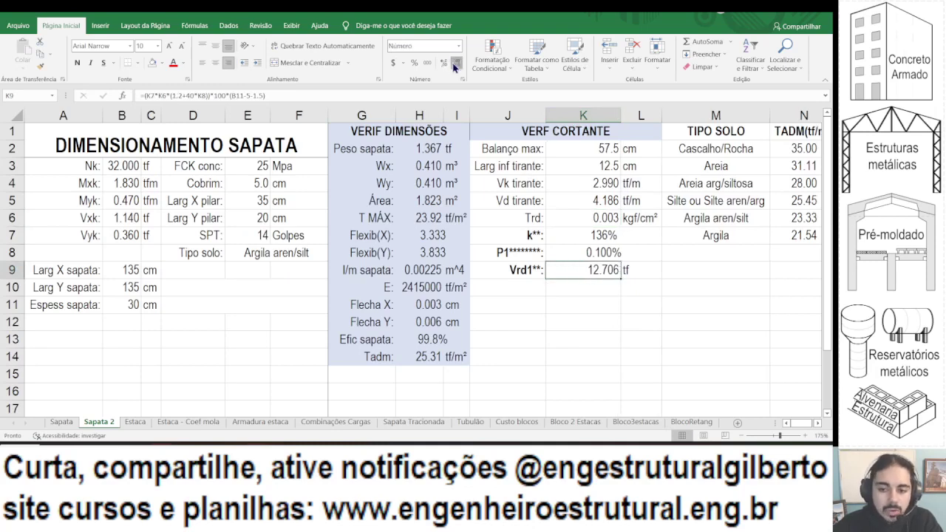
click(456, 64)
click(443, 63)
click(614, 111)
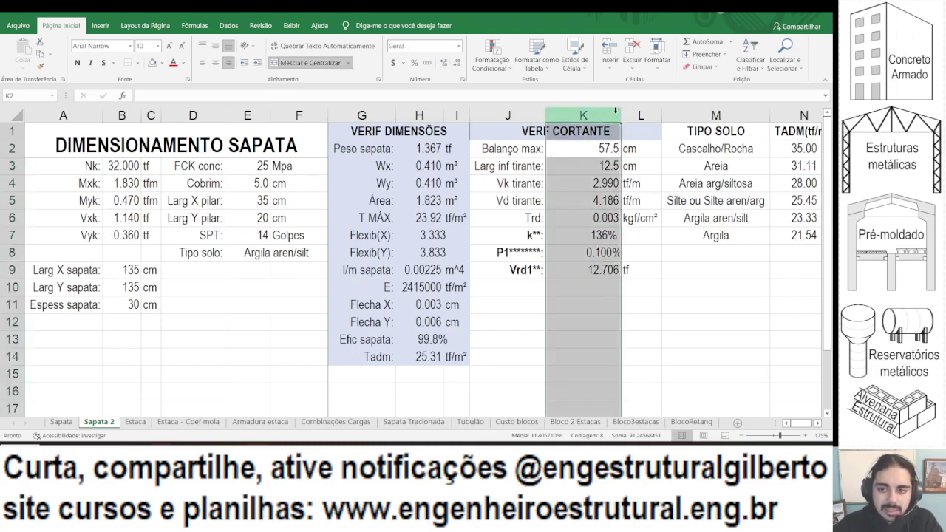
double_click(618, 111)
Link the footing's Y width in B10 to its X width with the formula =B9.
click(435, 216)
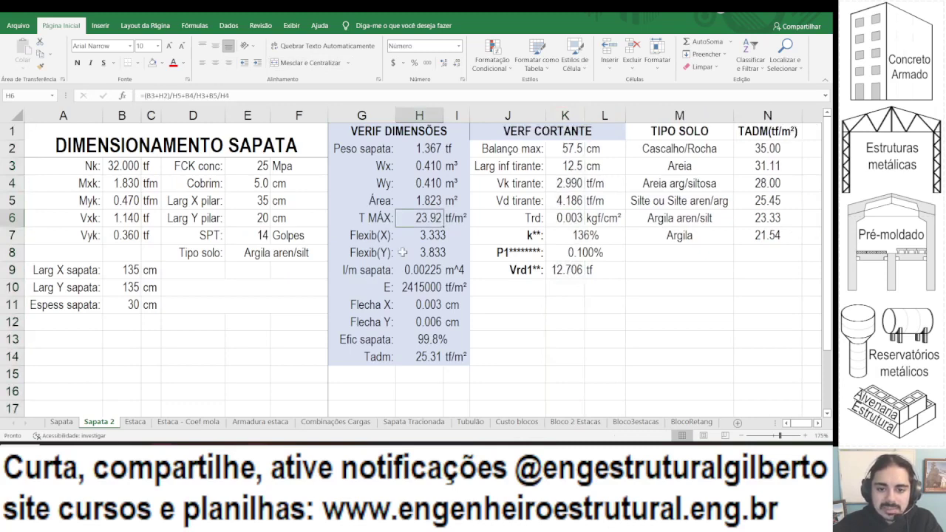
click(429, 251)
click(122, 287)
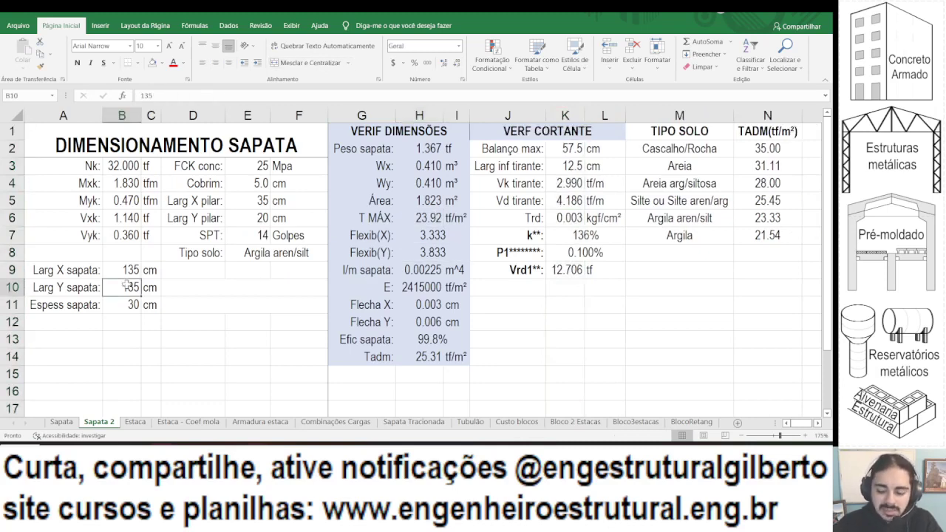
text(=)
click(127, 266)
key(Return)
Try footing X widths of 140 cm and 150 cm in B9 to test the shear check values.
click(127, 268)
text(140)
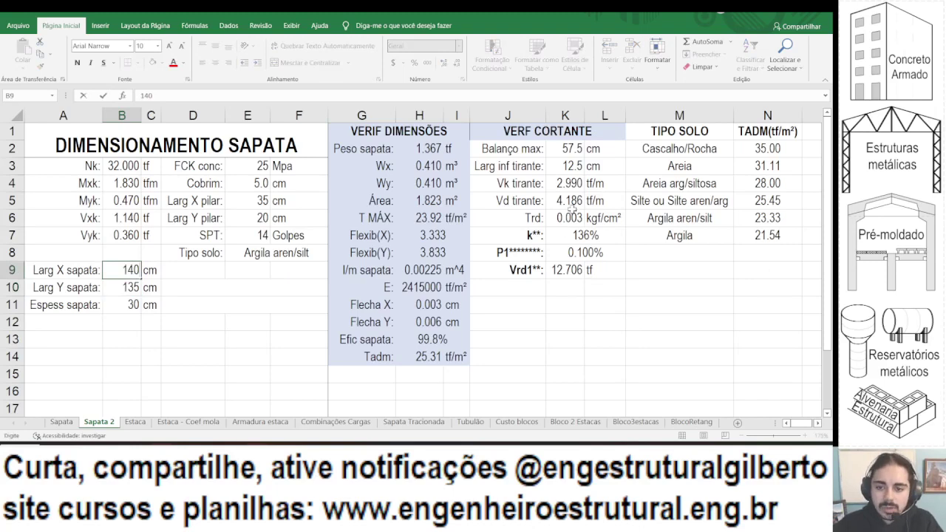
key(Return)
key(Up)
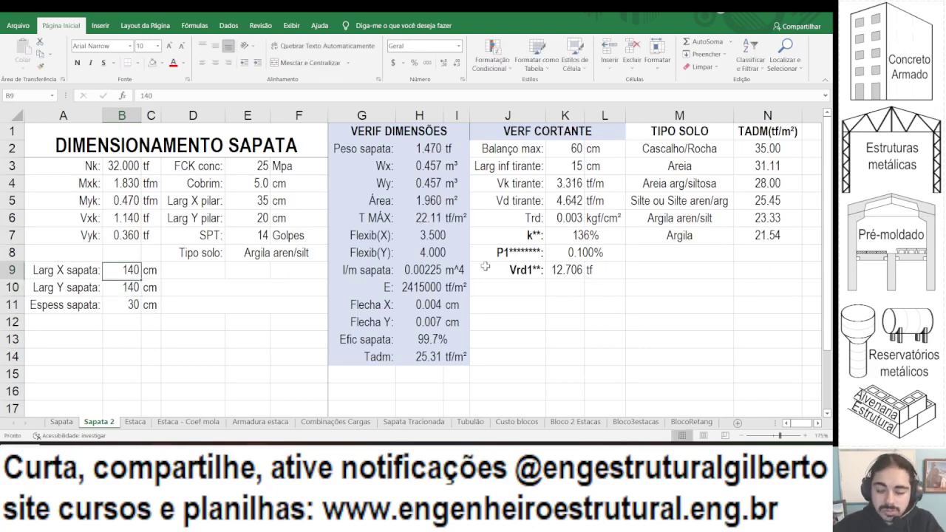
text(150)
key(Return)
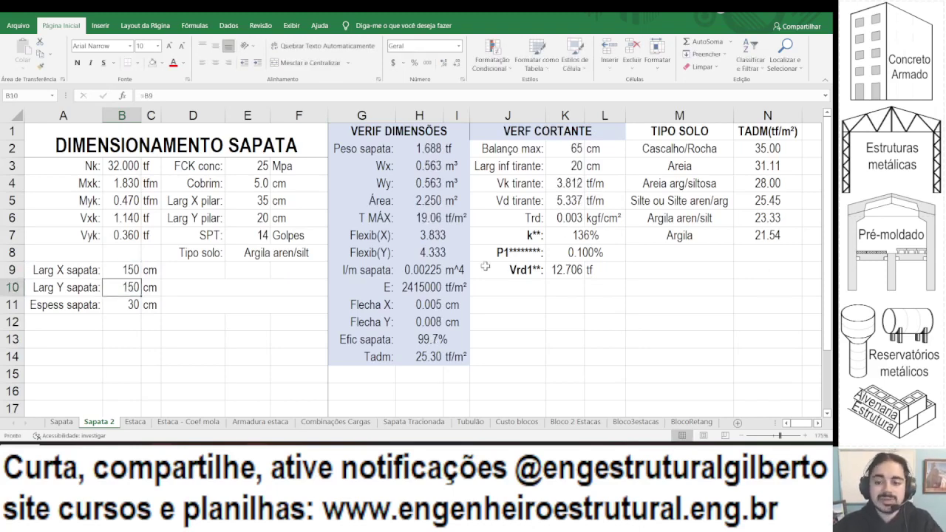
Undo the two trial changes to the footing's X width.
drag(524, 269, 602, 269)
click(529, 302)
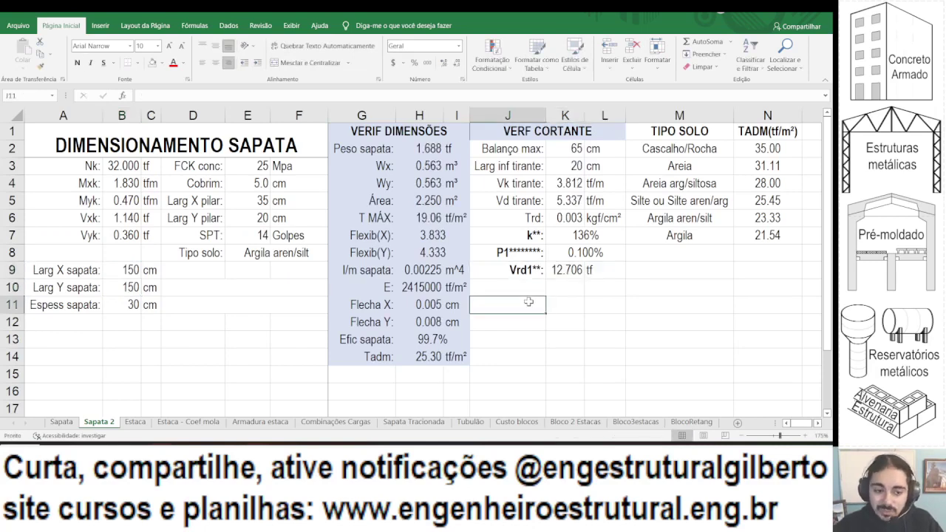
key(ctrl+z)
key(ctrl+z)
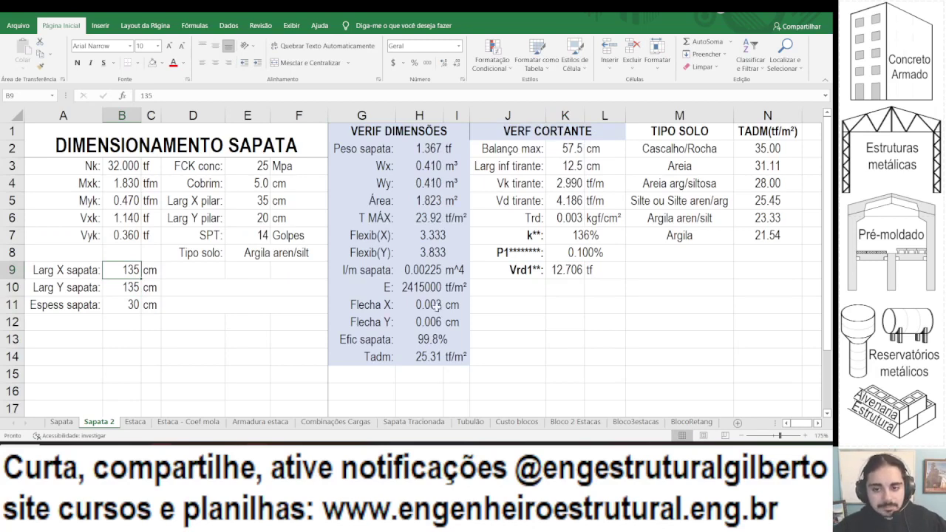
Switch to the NBR 6118 PDF and search it for "V rd", stepping through the matches up to the VRd2 definition.
click(529, 283)
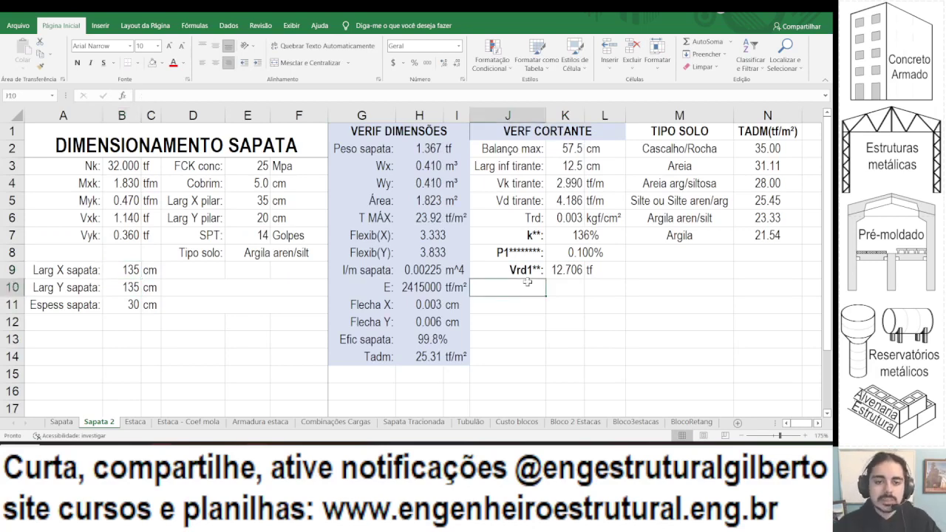
key(alt+Tab)
scroll(382, 212, up, 1)
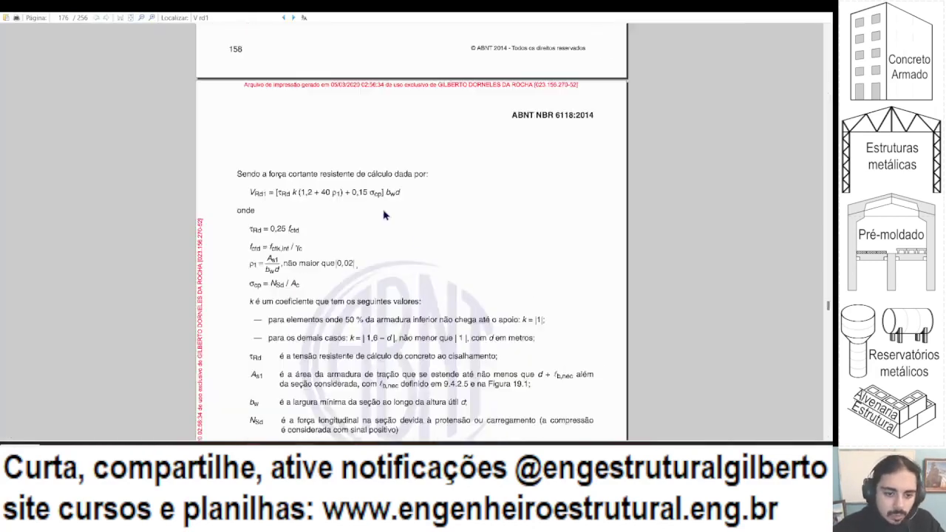
key(Return)
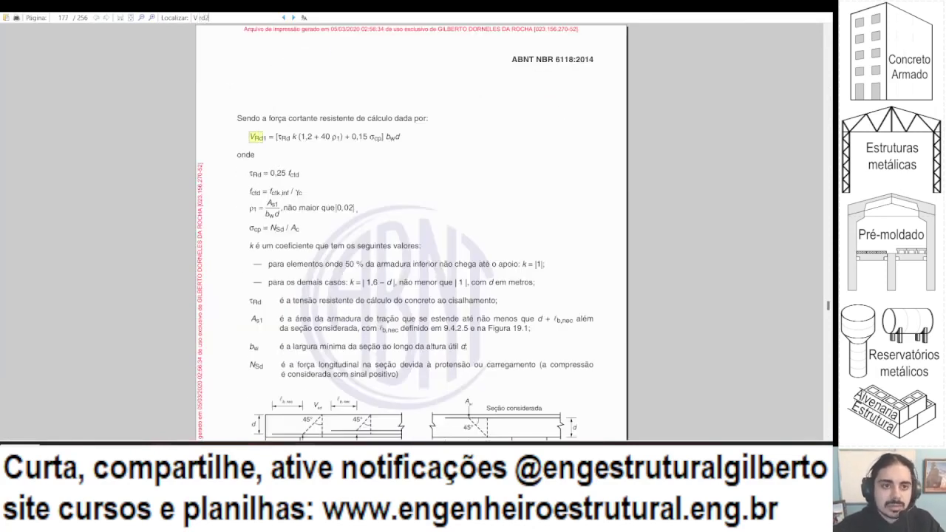
key(Return)
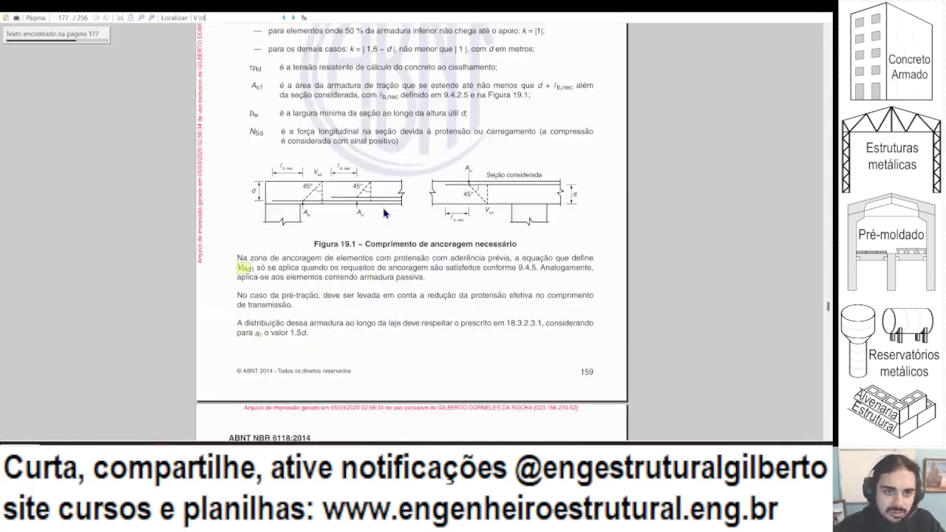
key(Return)
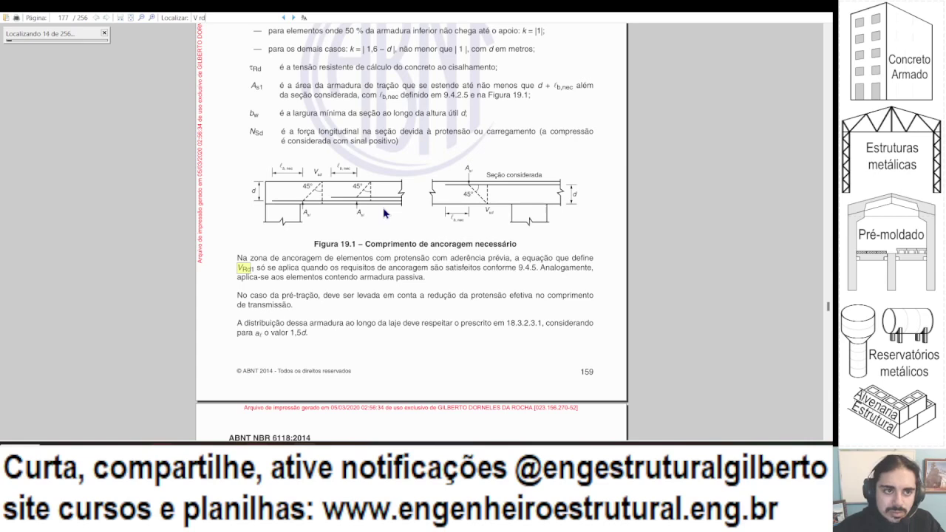
key(Return)
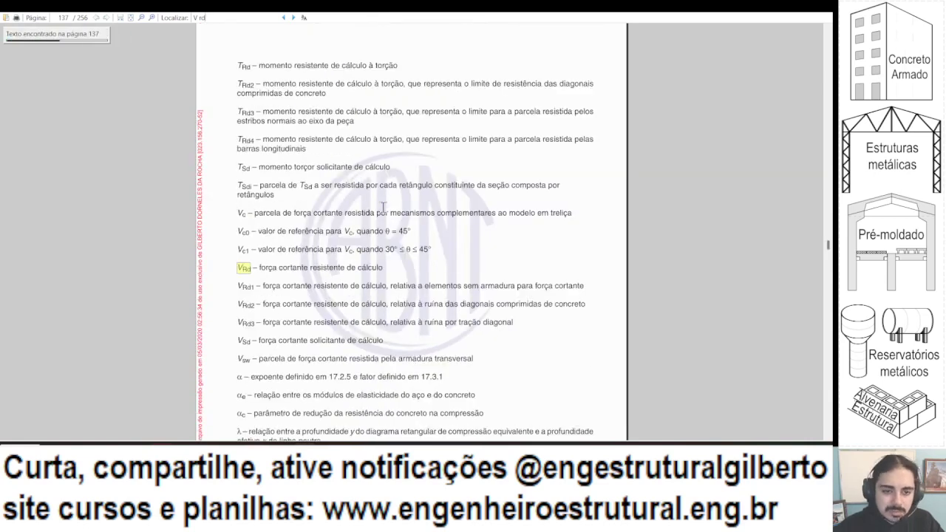
key(Return)
key(Return)
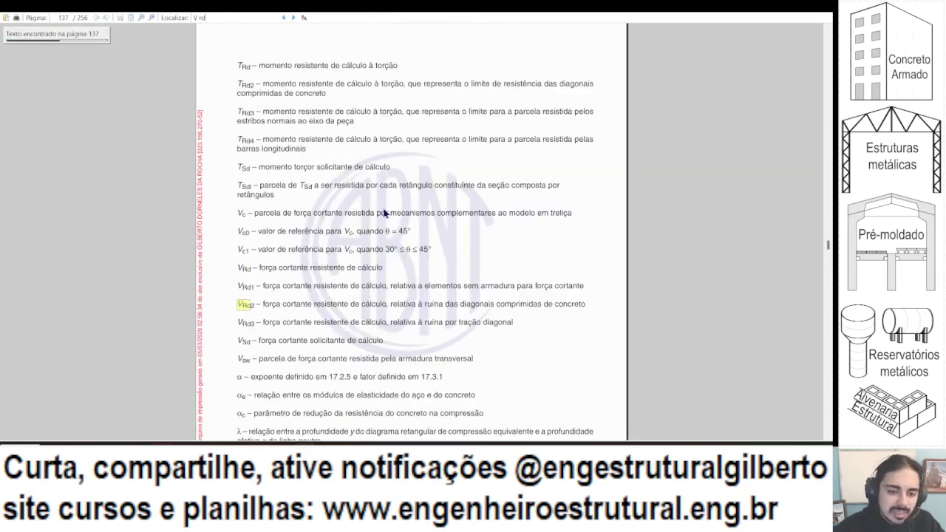
Continue through the "V rd" matches to the resistance conditions in section 17.4.2.1, Cálculo da resistência.
scroll(336, 186, down, 3)
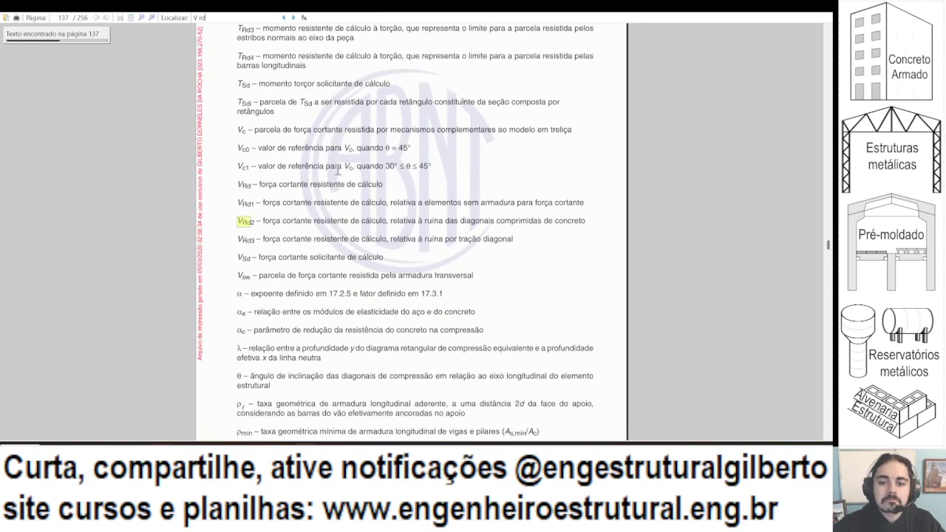
key(Return)
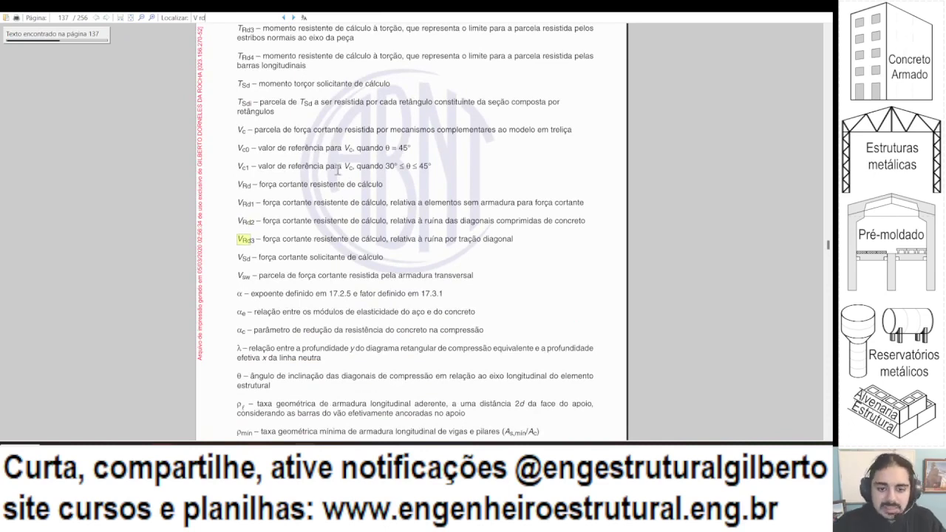
key(Return)
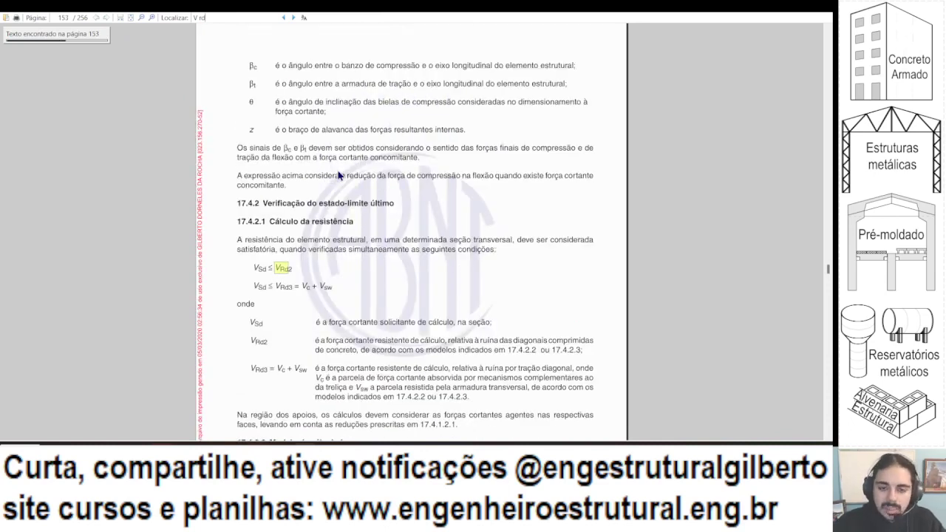
key(Return)
scroll(336, 176, down, 5)
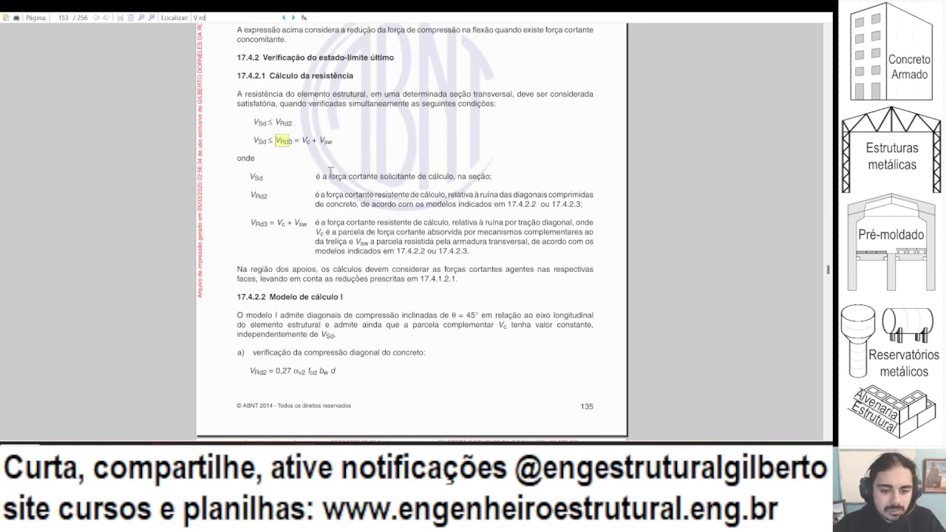
key(Return)
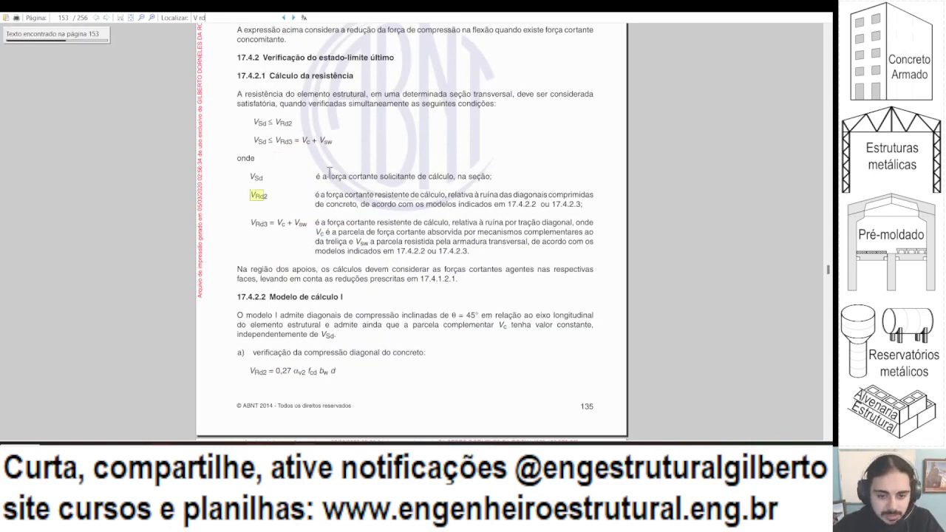
Examine section 17.4.2.2, Modelo de cálculo I, selecting the passage on the inclination of the compression diagonals.
scroll(329, 172, down, 4)
scroll(244, 173, up, 2)
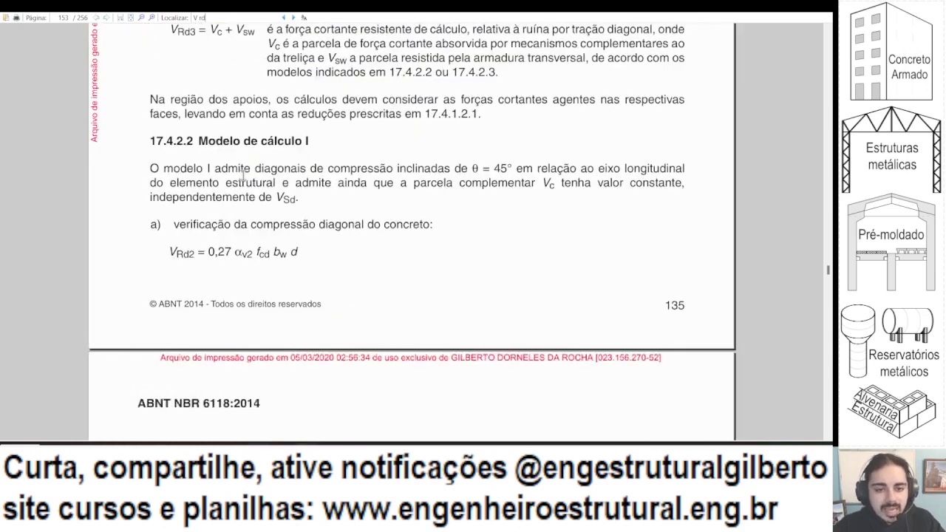
drag(271, 168, 502, 168)
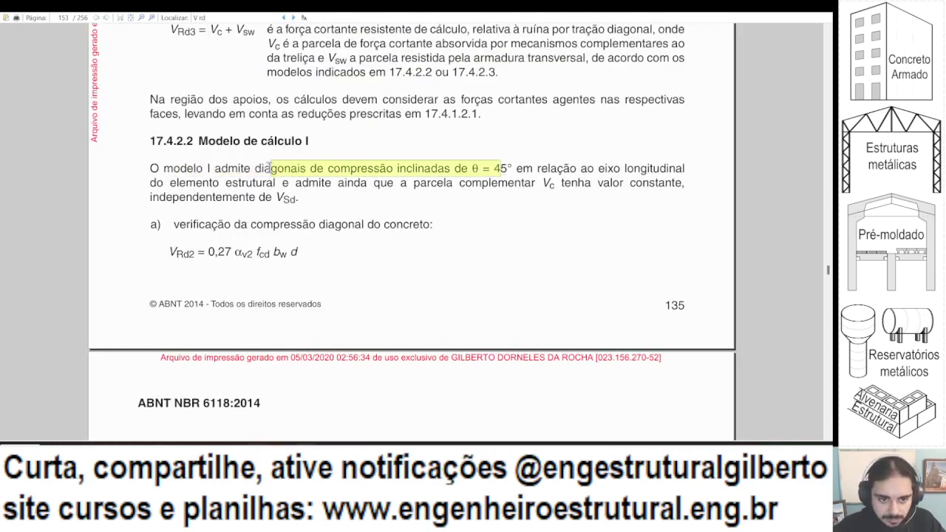
Examine the Modelo de cálculo I passage on compression diagonals inclined at 45° and continue to the αv2 definition for VRd2.
drag(201, 220, 363, 208)
drag(287, 168, 311, 169)
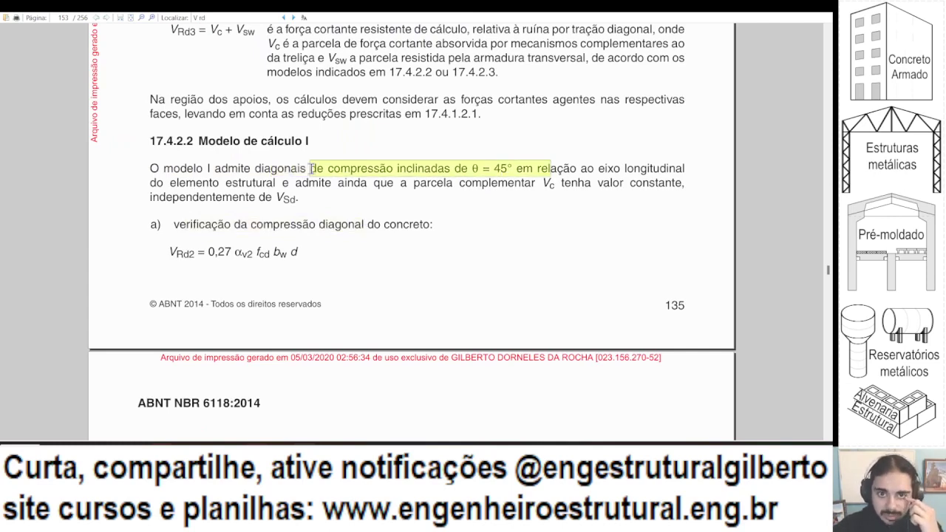
double_click(304, 168)
scroll(497, 319, down, 1)
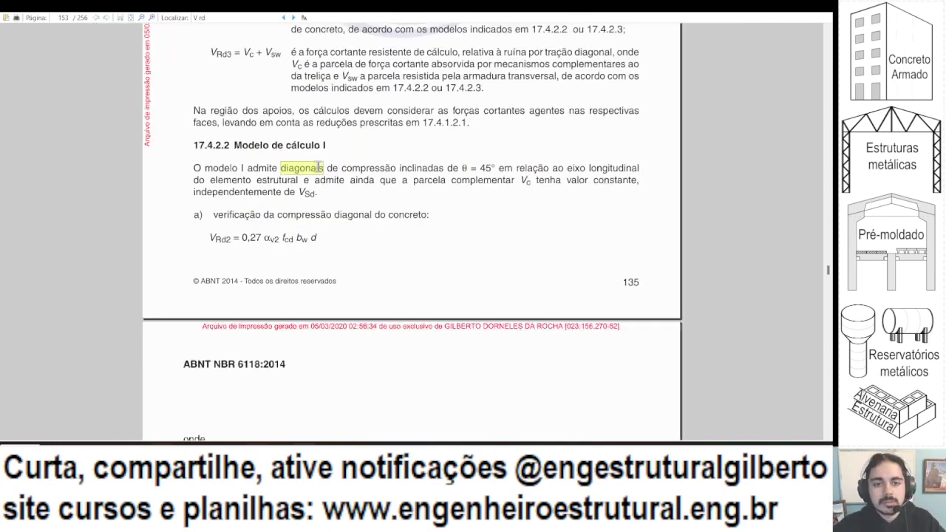
scroll(388, 179, down, 1)
scroll(388, 179, down, 2)
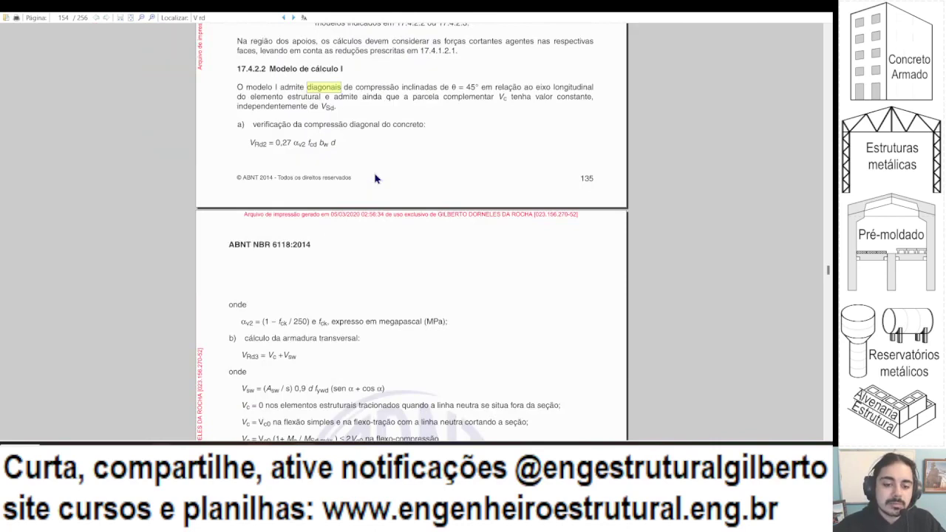
Search the NBR 6118 PDF for "biela" and step through the matches to section 22.3, Método de bielas e tirantes.
text(biela)
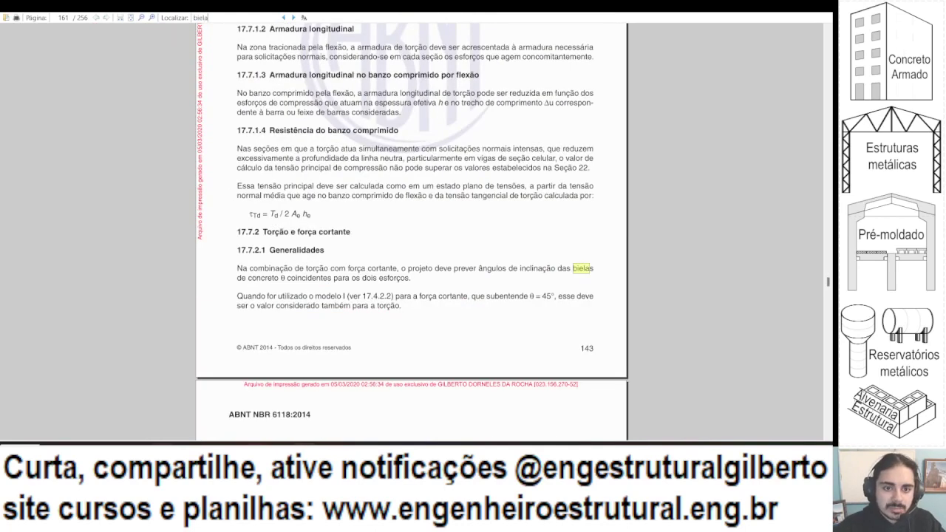
key(Return)
key(Return)
key(Return)
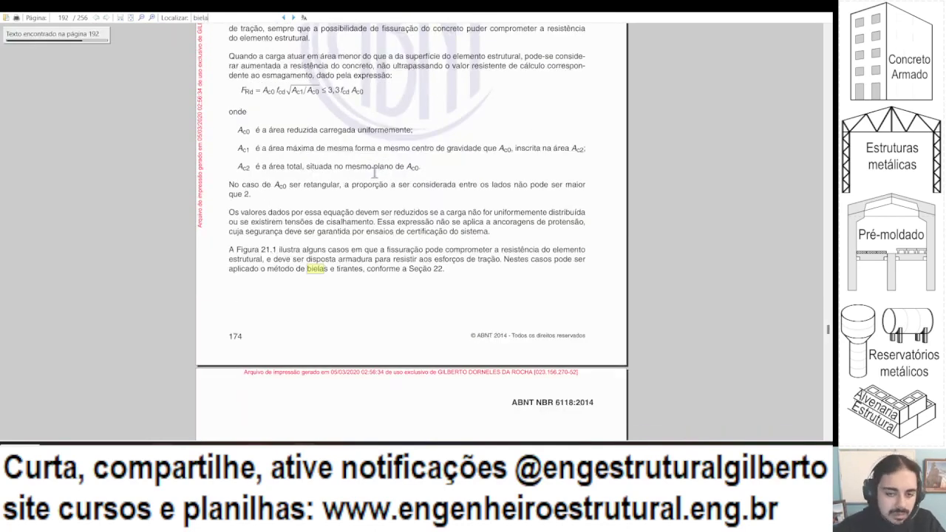
key(Return)
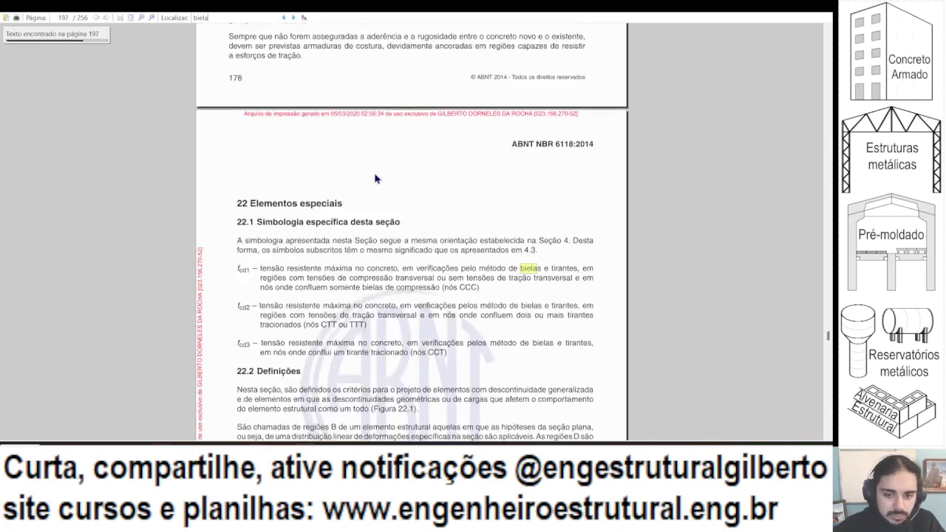
key(Return)
key(Return)
key(Return)
key(Return)
key(Return)
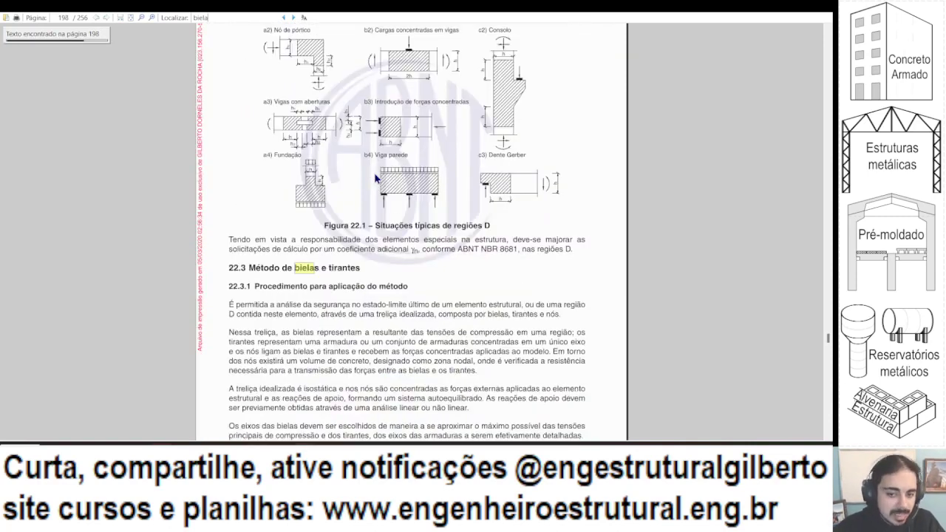
key(Return)
Examine section 22.3.2 on strut and nodal region resistance parameters, selecting the fcd1 expression for prismatic struts.
scroll(380, 171, down, 3)
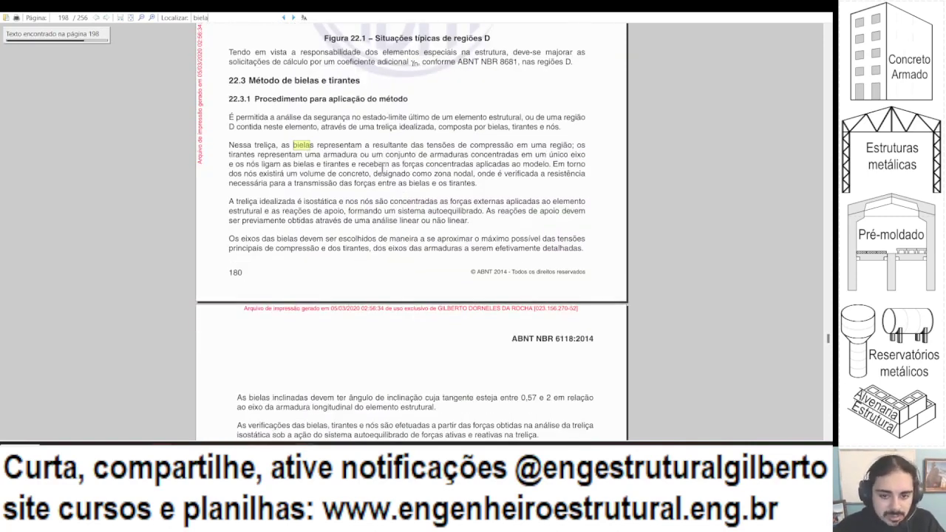
scroll(383, 169, down, 5)
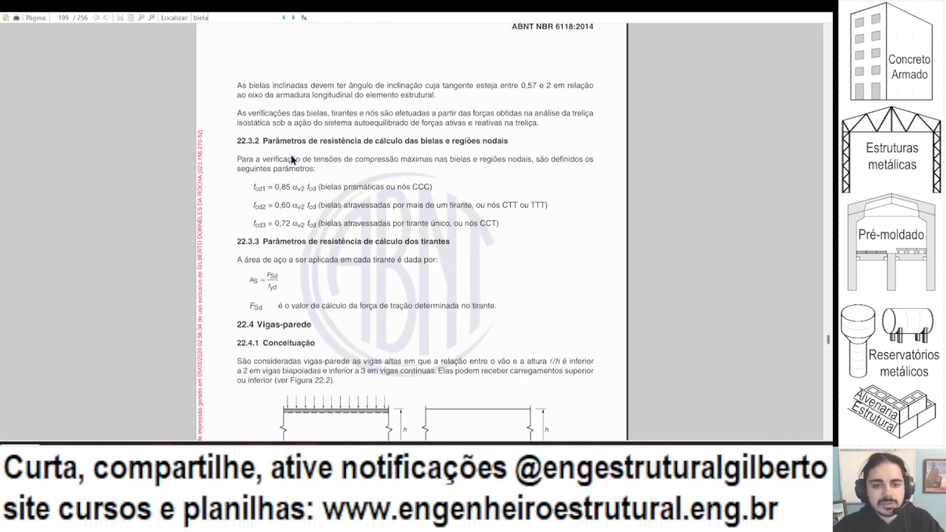
scroll(292, 159, up, 2)
drag(208, 201, 325, 201)
click(365, 199)
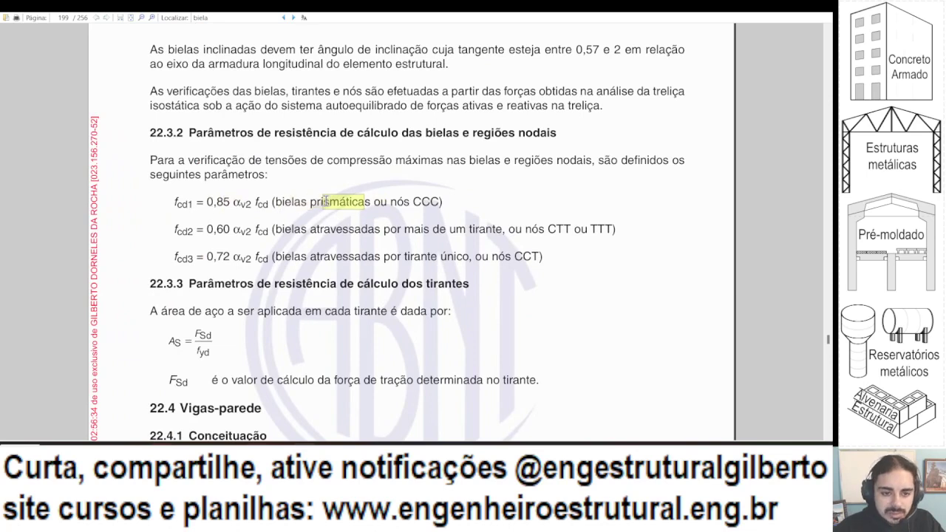
click(325, 201)
drag(234, 202, 306, 201)
click(435, 201)
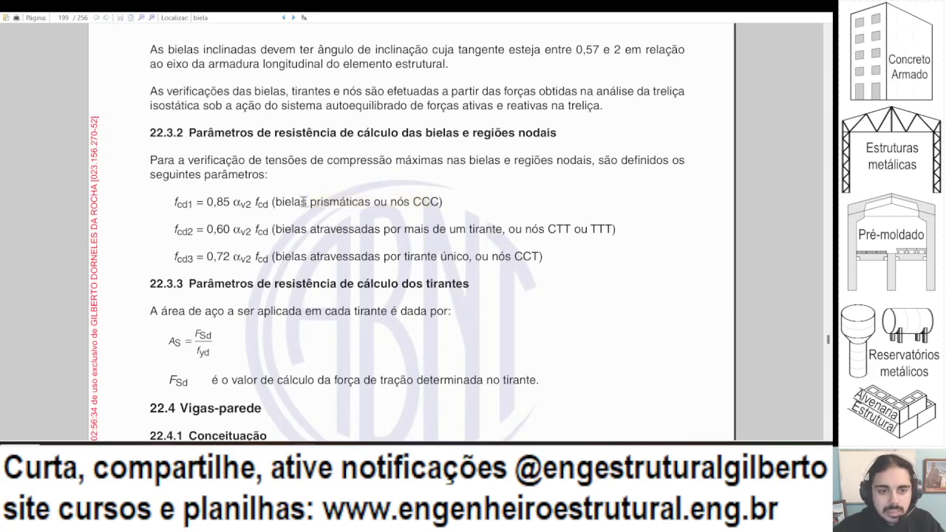
drag(180, 202, 397, 201)
scroll(348, 154, down, 3)
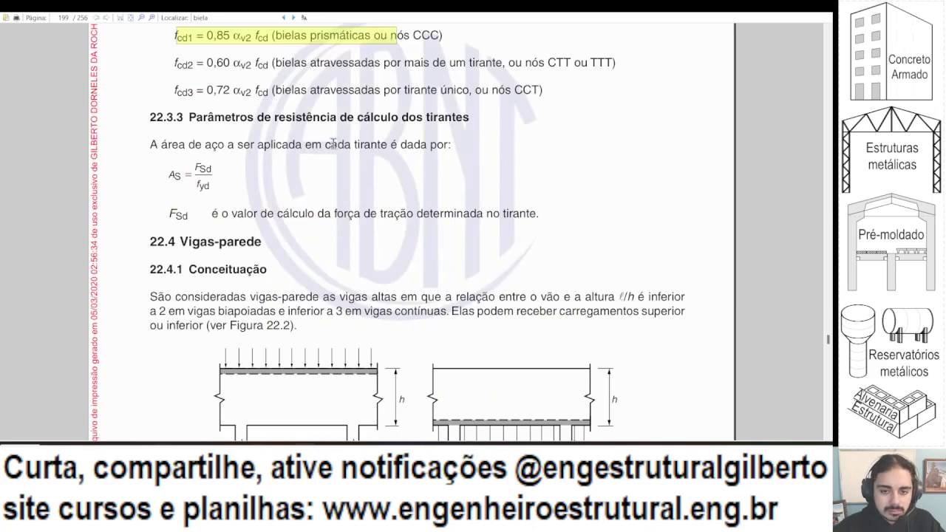
scroll(348, 154, up, 2)
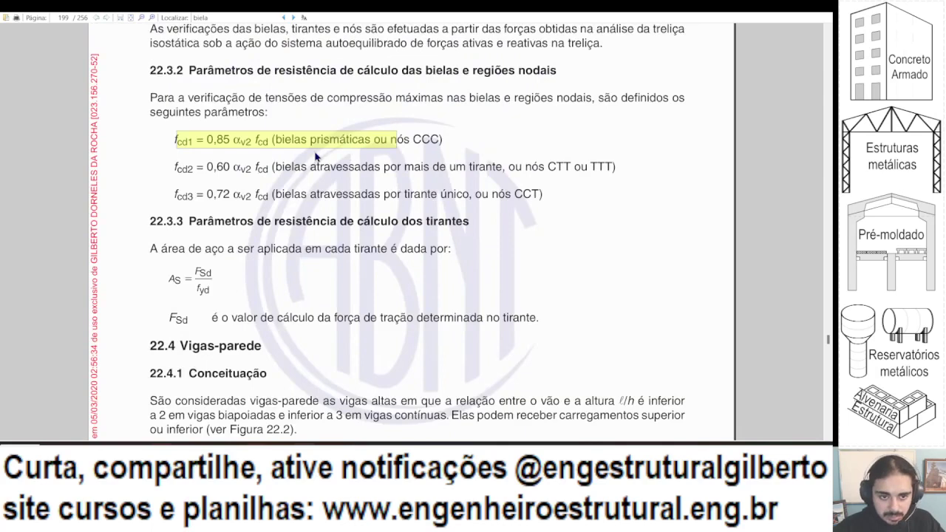
Switch back to the Excel footing sheet and add the label "Fcd1:" in J10, below Vrd1.
key(alt+Tab)
key(alt+Tab)
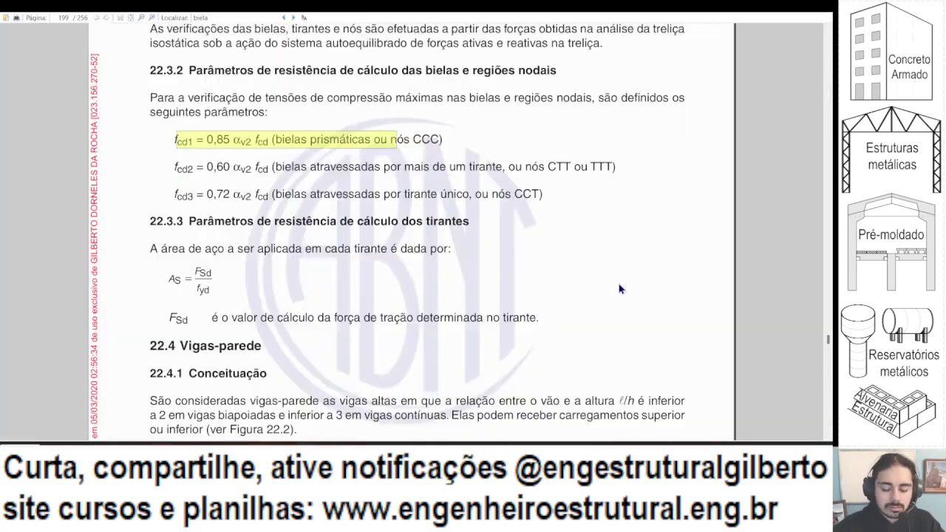
key(alt+Tab)
key(alt+Tab)
key(alt+Tab)
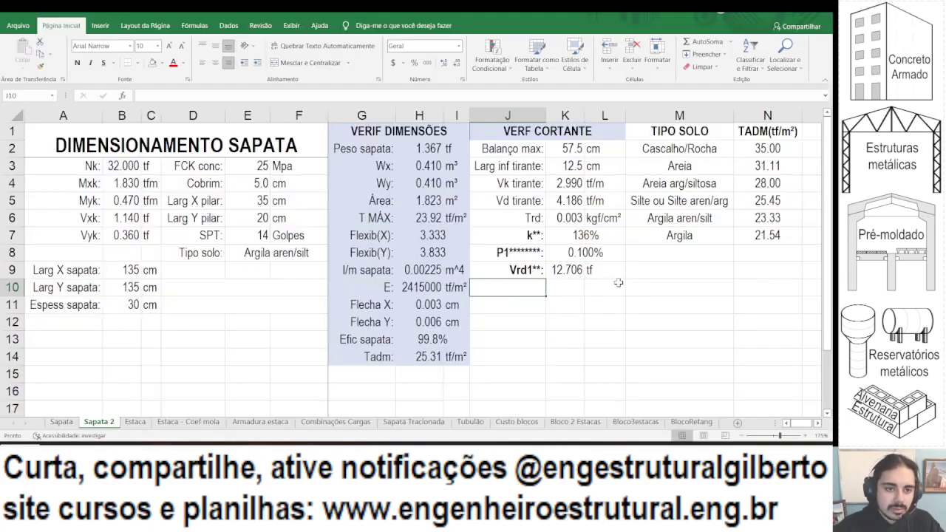
text(Fcd1:)
key(Return)
key(Up)
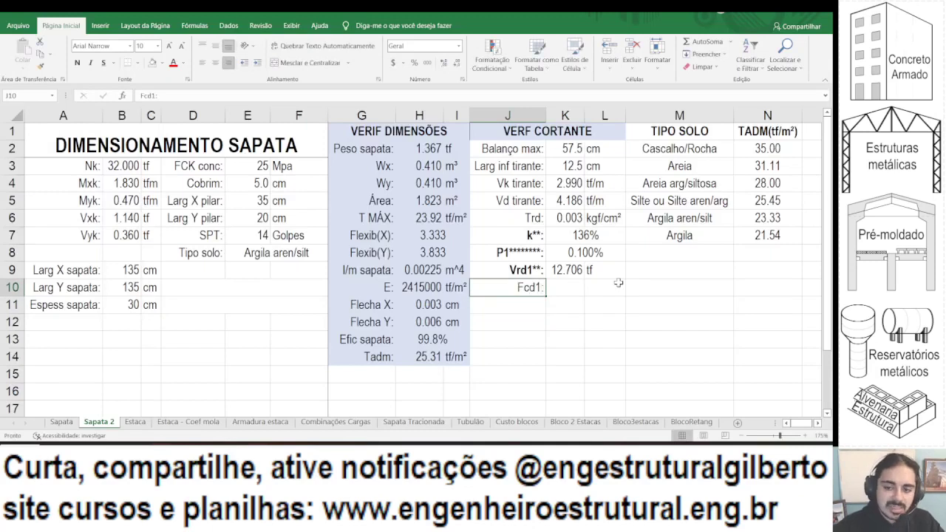
Merge and center D9:F9 and start a SE formula there that tests whether Vrd1 in K9 is less than Vd tirante in K5.
drag(197, 273, 319, 271)
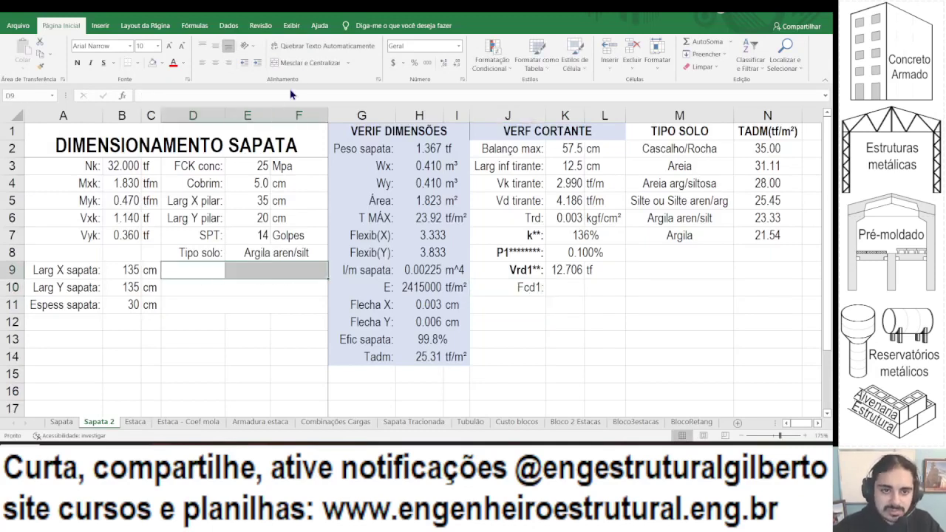
click(303, 65)
text(=se()
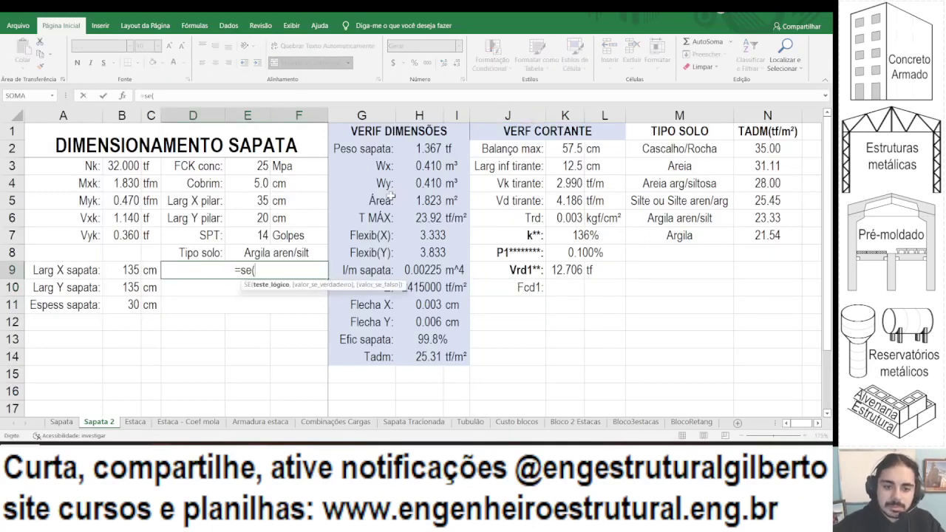
click(562, 269)
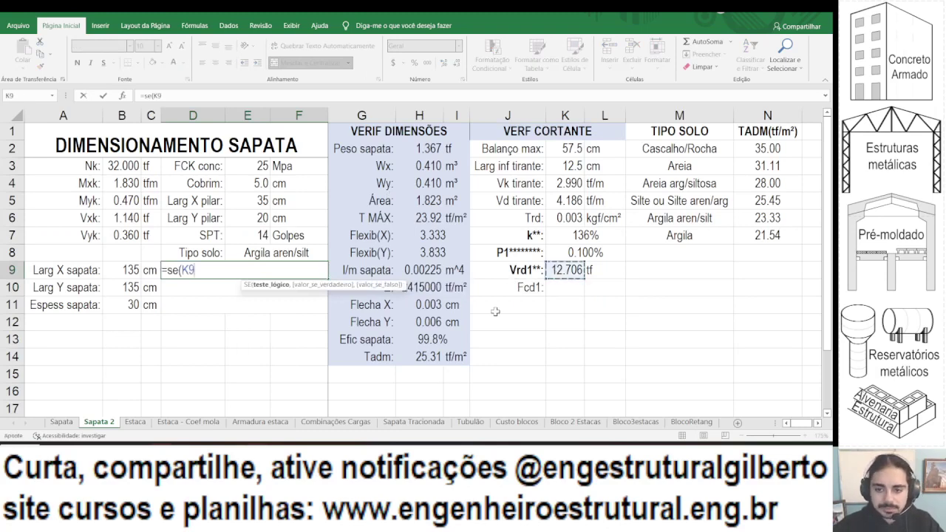
text(<)
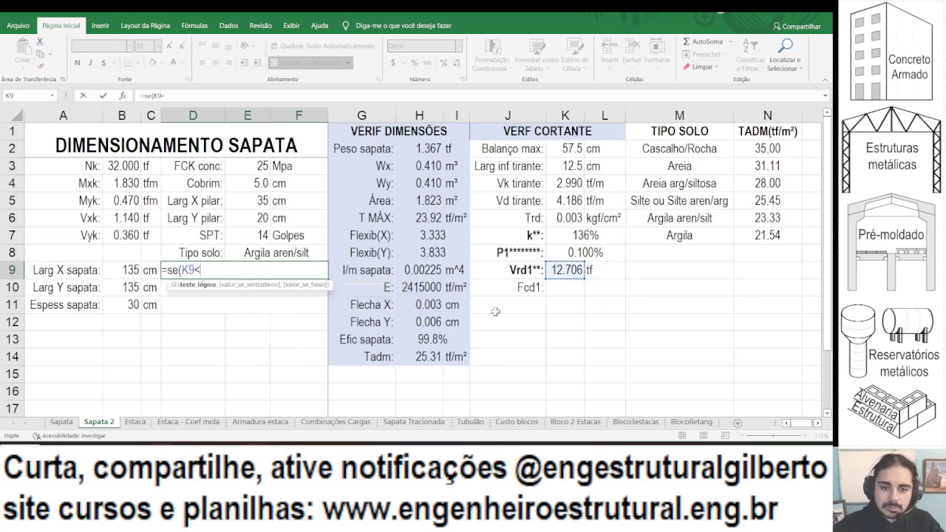
click(566, 199)
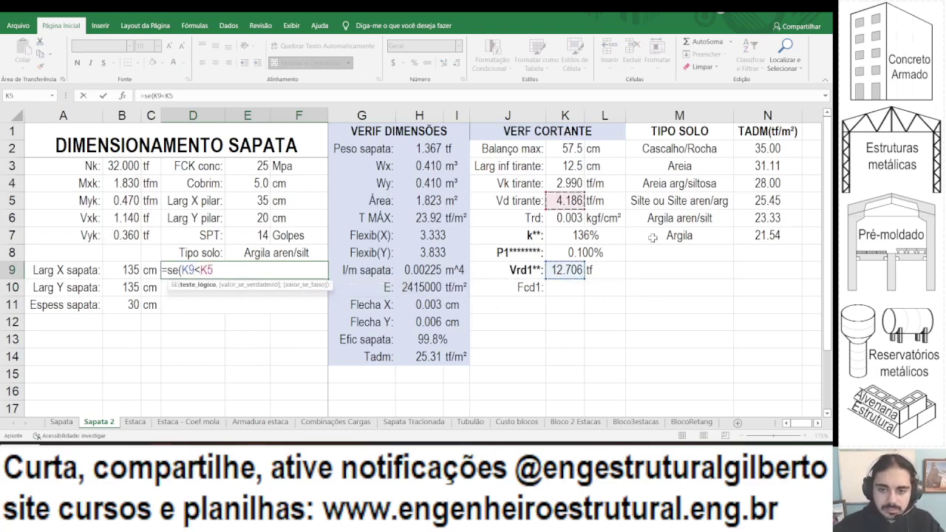
Complete the D9 formula to return "FALHA DIAG TRAC, AUMENTAR SEÇÃO" when the test is true and empty text otherwise.
text(,"FALHA)
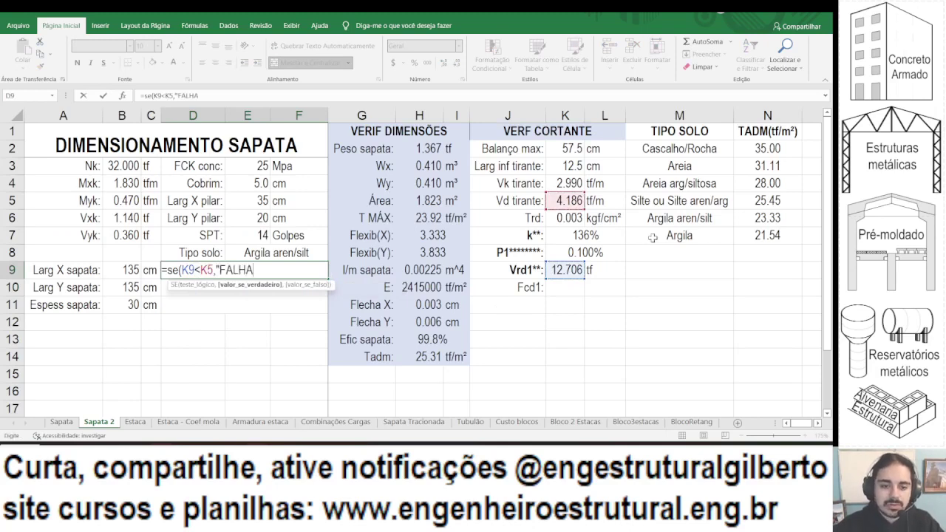
text( TRA)
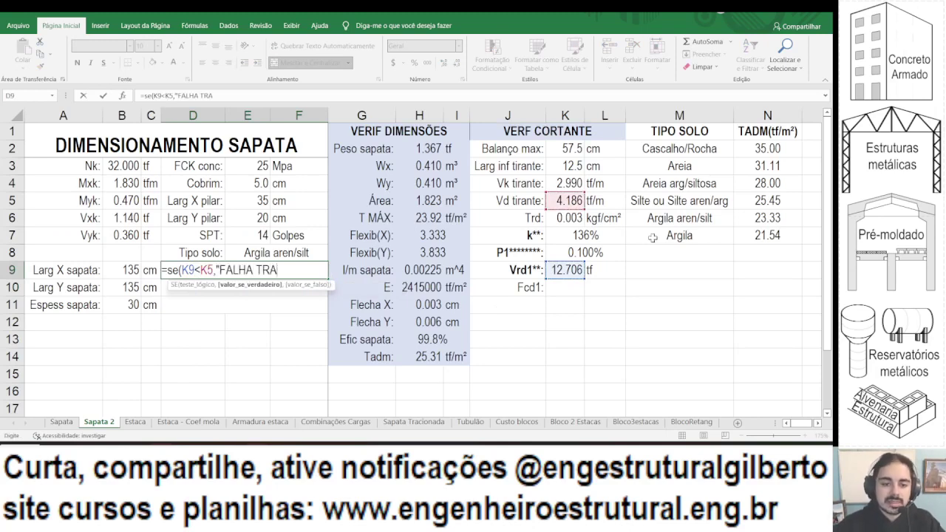
key(BackSpace)
key(BackSpace)
key(BackSpace)
key(BackSpace)
key(BackSpace)
key(BackSpace)
key(BackSpace)
key(BackSpace)
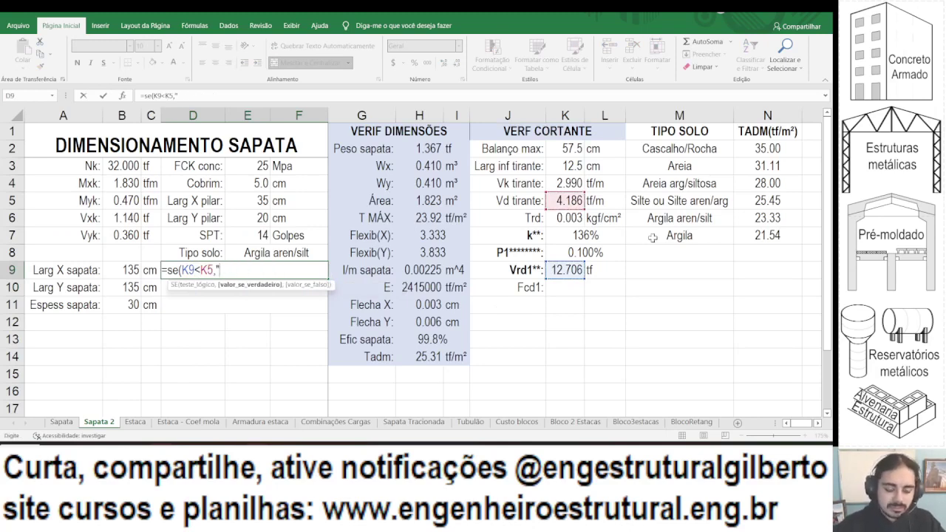
text(ALHA DIAG)
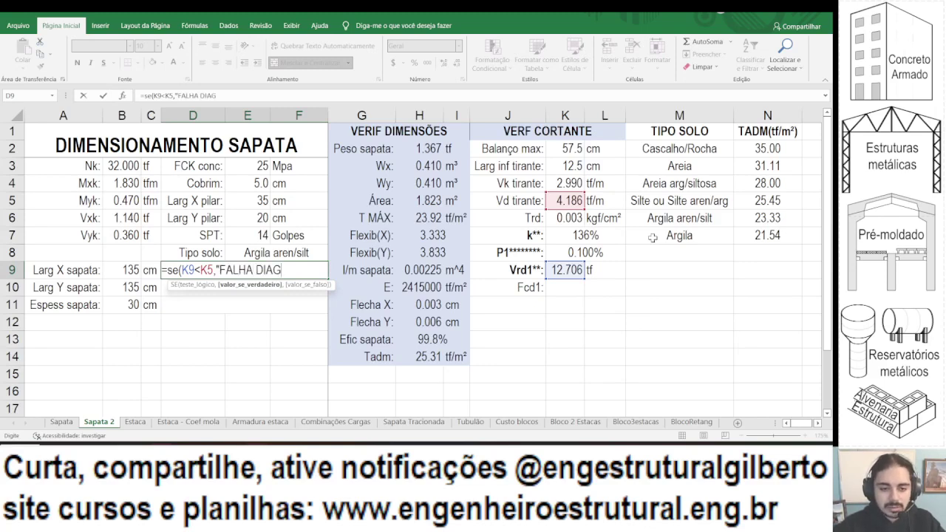
text( TRAC, AUMEN)
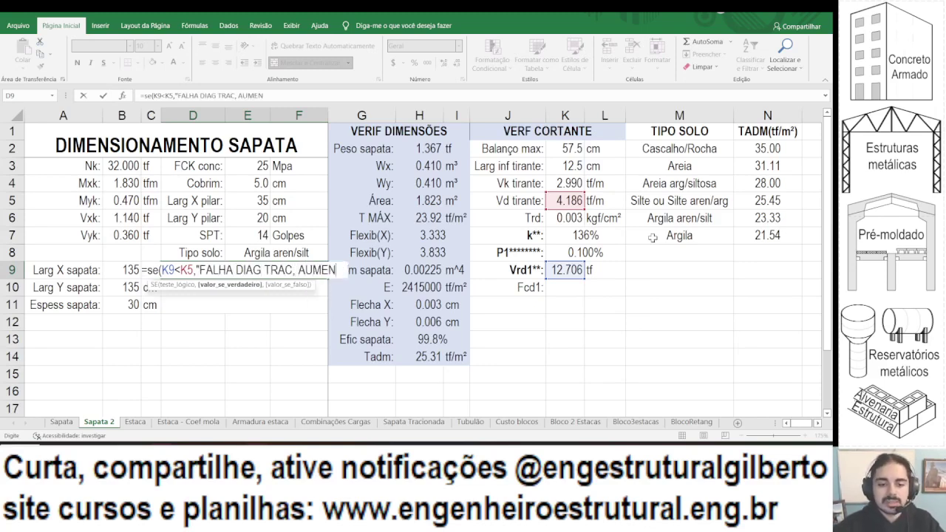
text(TAR SEÇÃO")
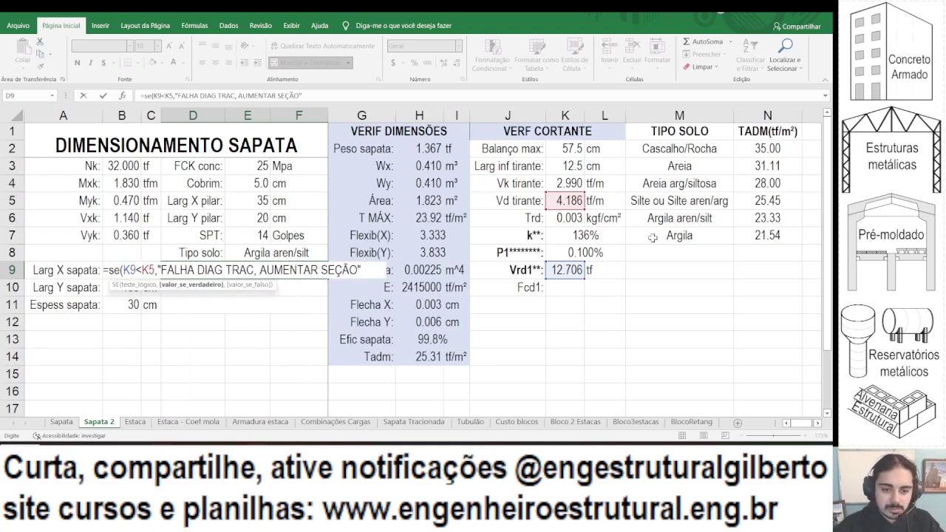
text(,"")
key(ctrl+Return)
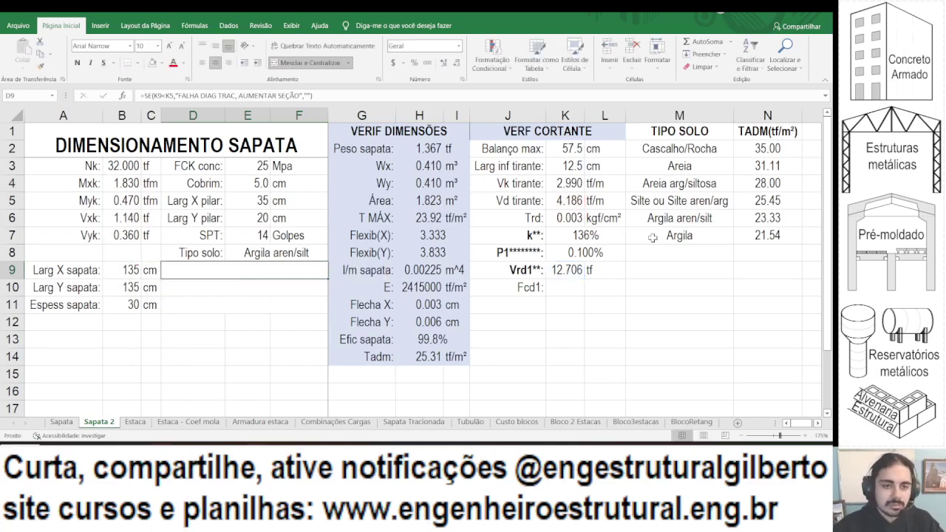
Format the warning cell D9 as bold with font size 8.
click(77, 63)
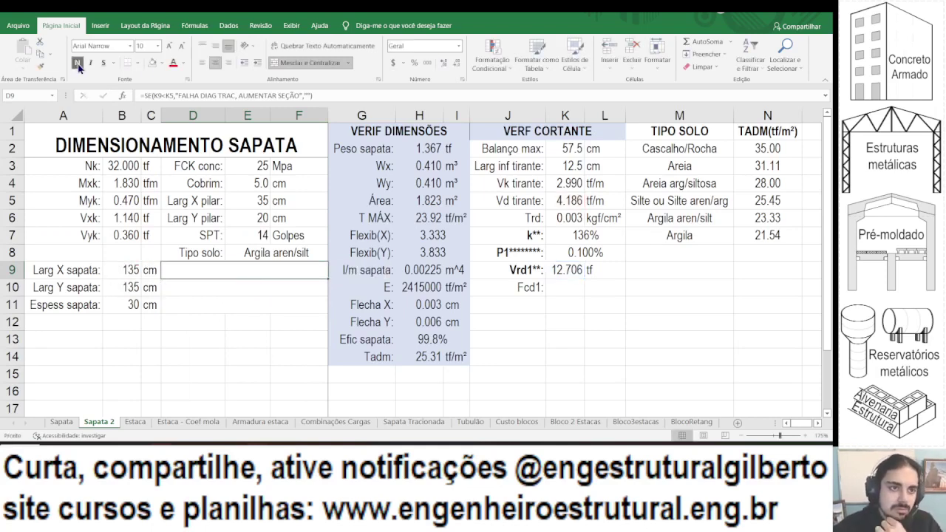
click(157, 46)
click(144, 59)
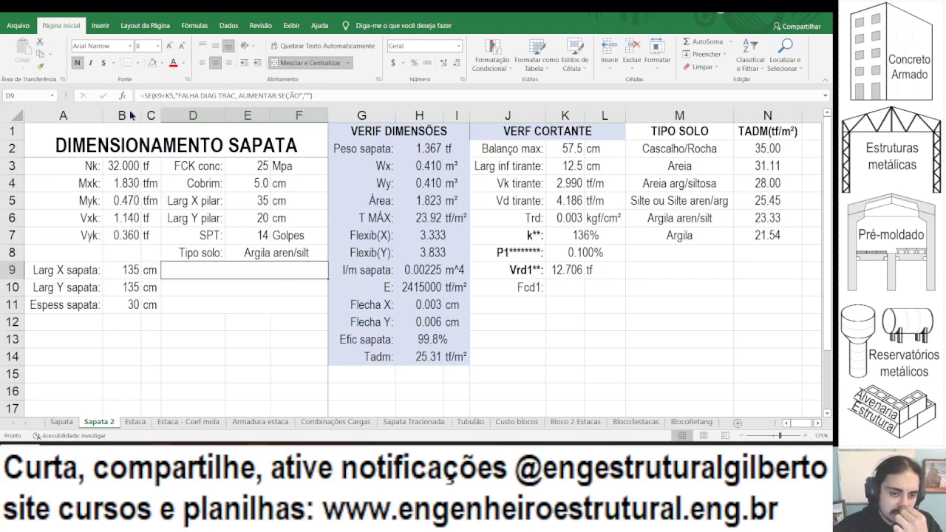
Set the footing thickness (Espess sapata) to 20 cm to test the shear warning.
click(126, 303)
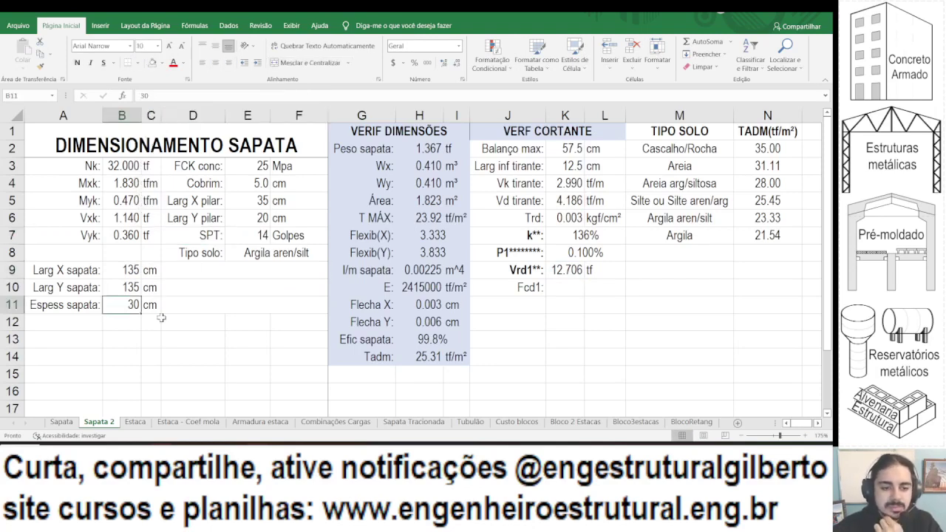
text(20)
key(Return)
key(Up)
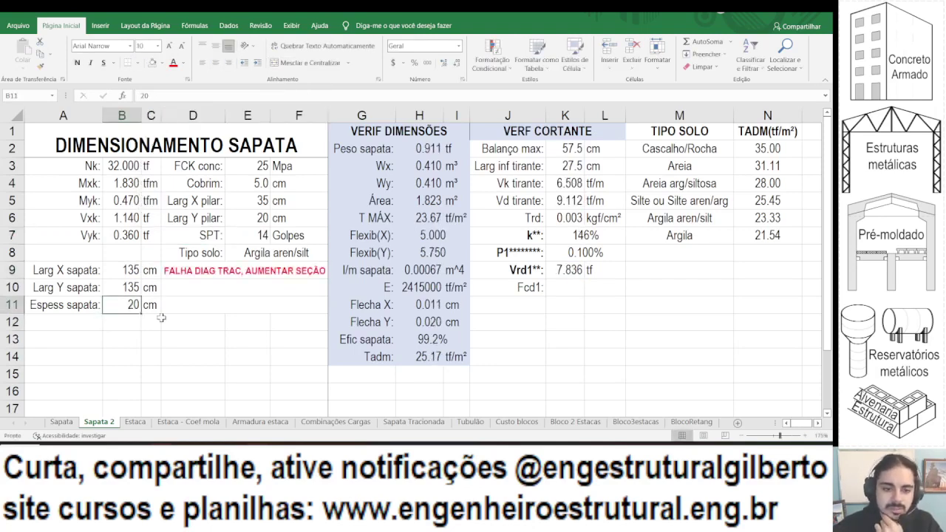
Check the warning formula in D9 against the Vd tirante and Vrd1 rows, then return to the footing thickness cell.
click(271, 272)
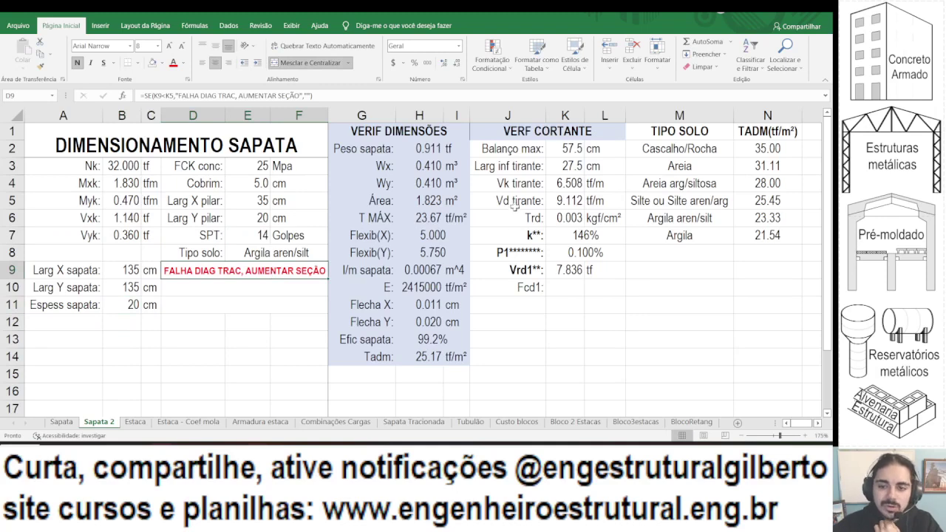
drag(517, 201, 570, 200)
drag(521, 268, 661, 264)
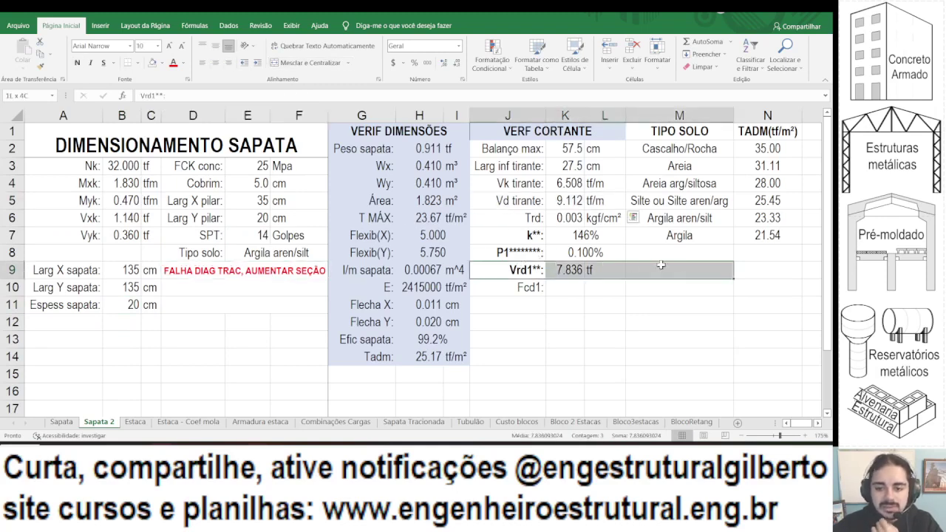
click(124, 304)
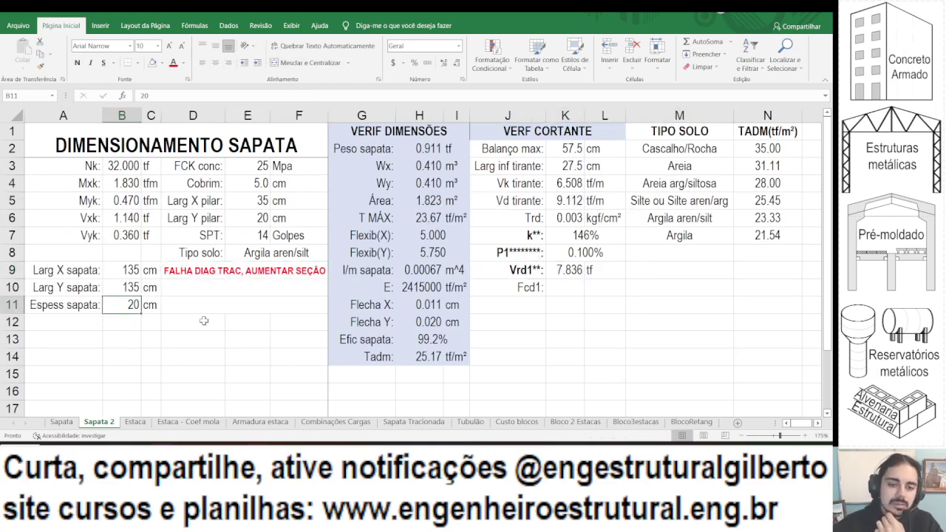
Set the footing thickness (Espess sapata) to 30 cm.
text(30)
key(Return)
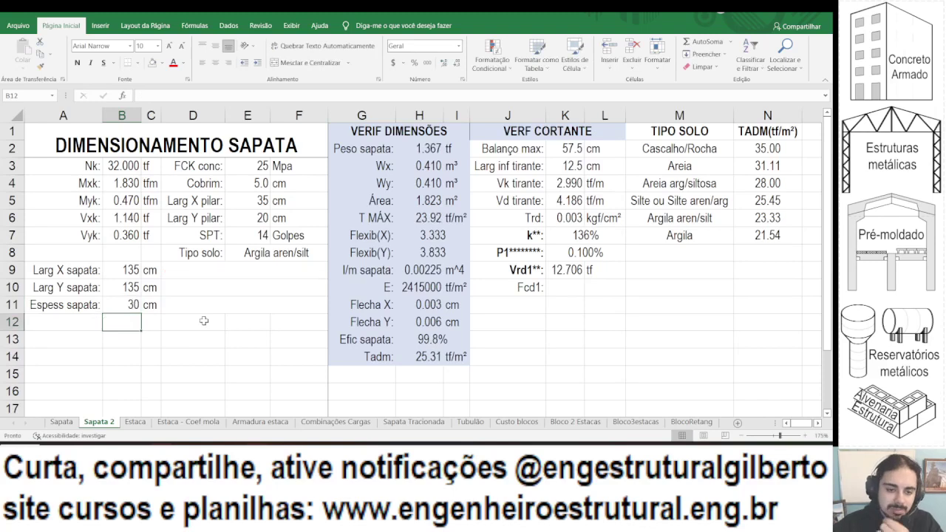
click(561, 287)
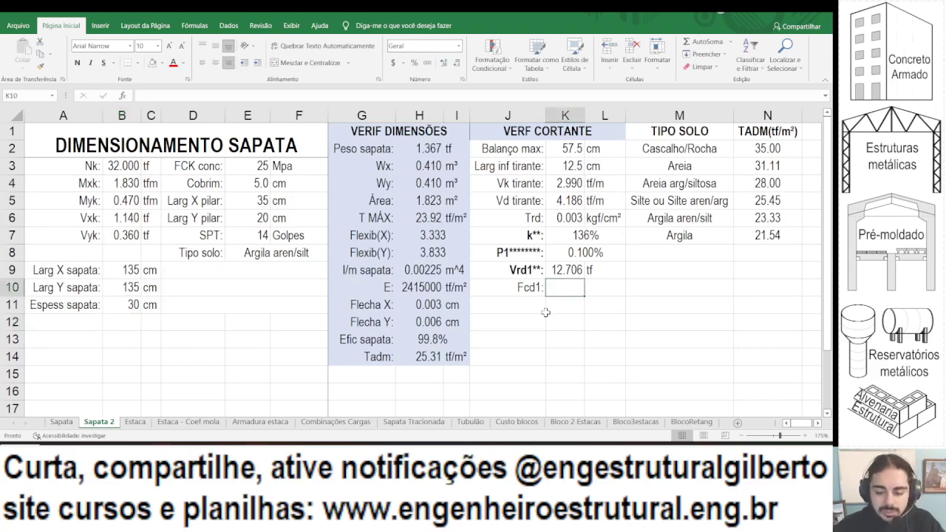
text(=)
key(alt+Tab)
key(alt+Tab)
text(0)
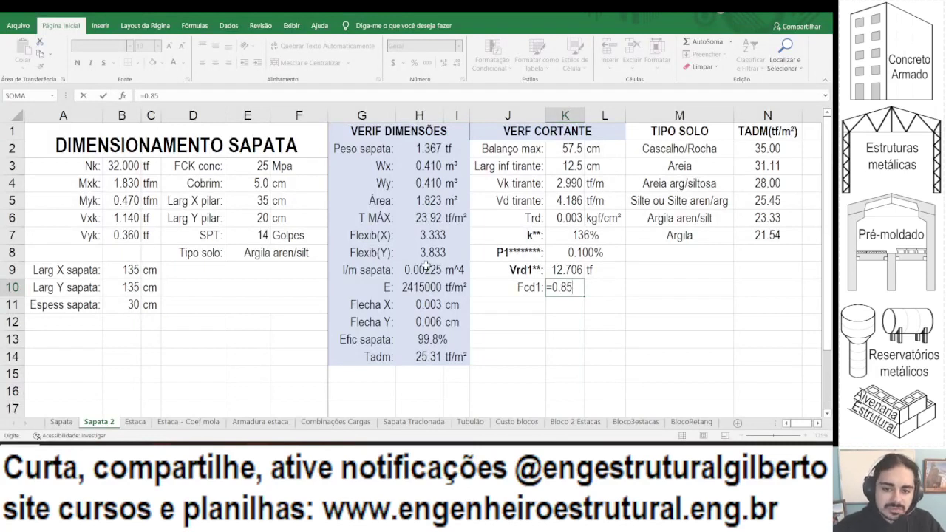
key(Escape)
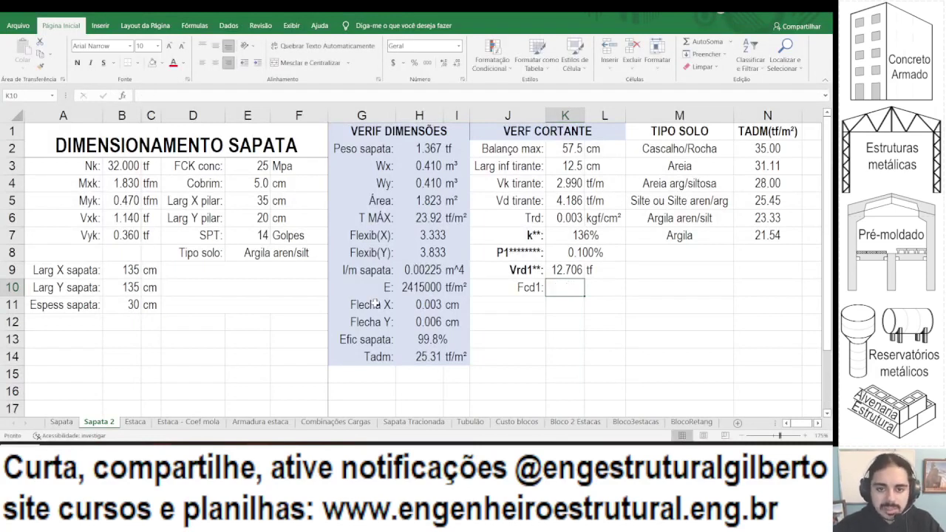
Copy the Tadm row of the VERIF DIMENSÕES block into row 15 and relabel it "Fcd:".
drag(365, 357, 456, 357)
key(ctrl+c)
click(360, 375)
key(ctrl+v)
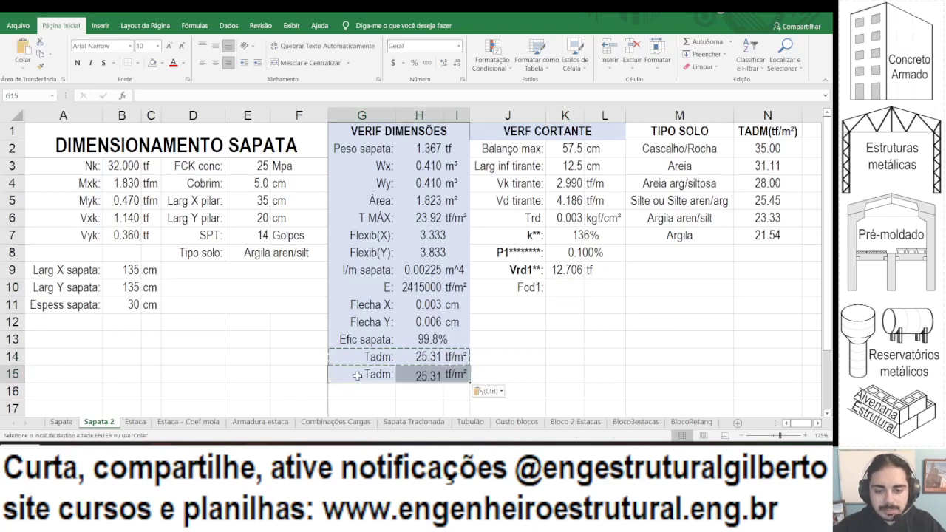
click(357, 380)
text(fC)
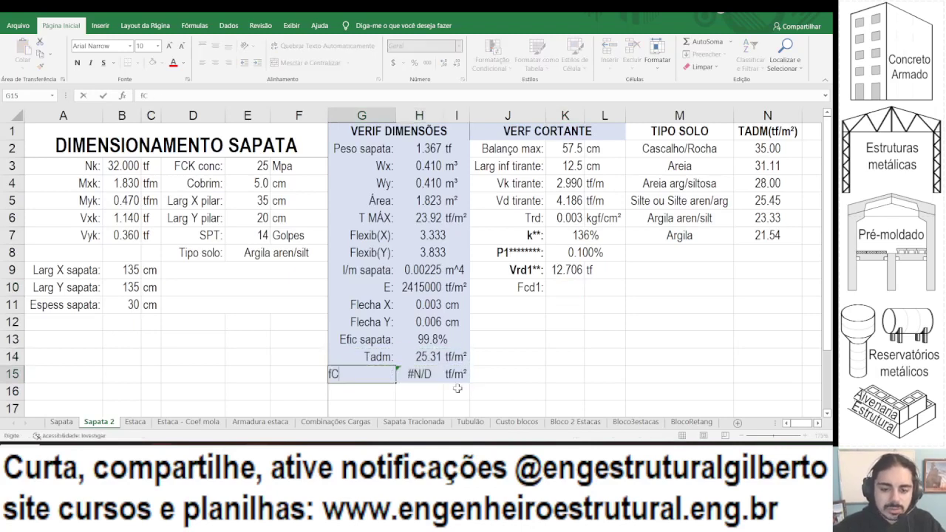
text(d)
key(BackSpace)
key(BackSpace)
text(cd:)
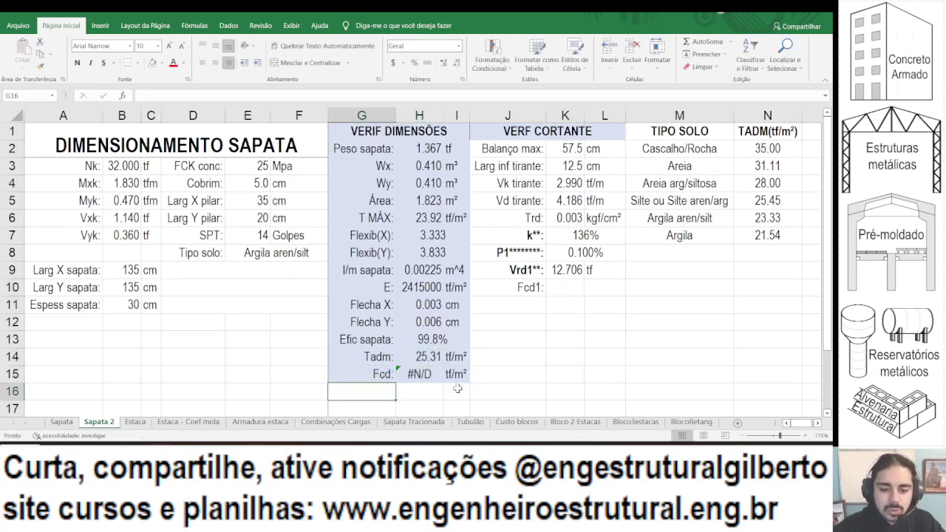
Calculate Fcd in H15 as the concrete FCK divided by 140 (=E3/140), displayed with three decimals.
key(Tab)
text(=)
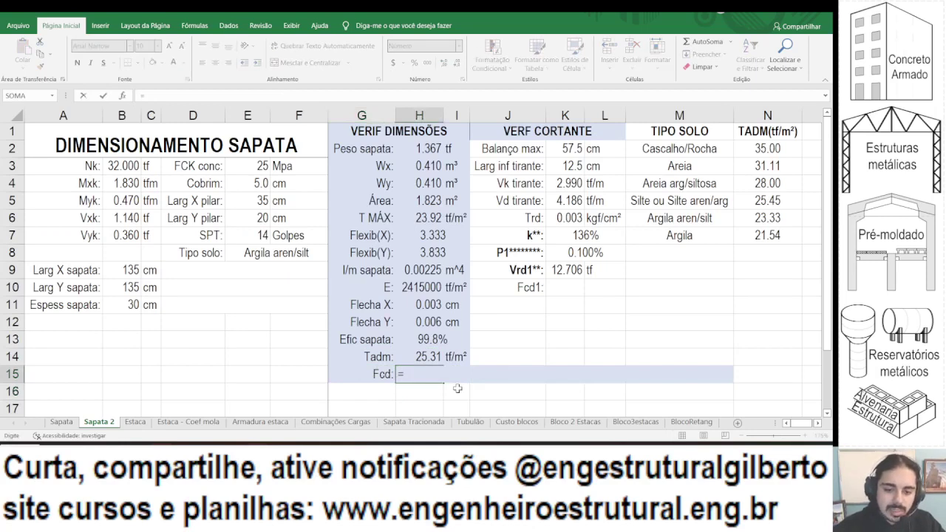
click(275, 164)
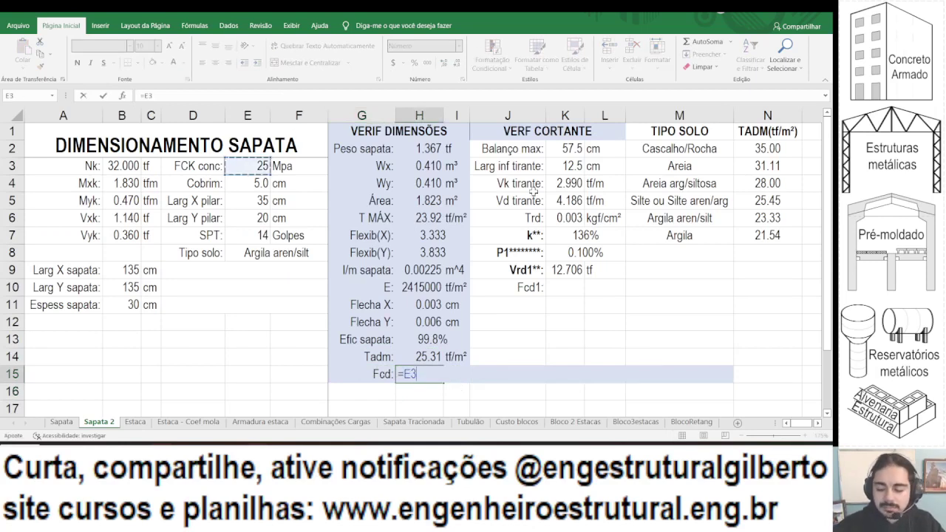
text(/)
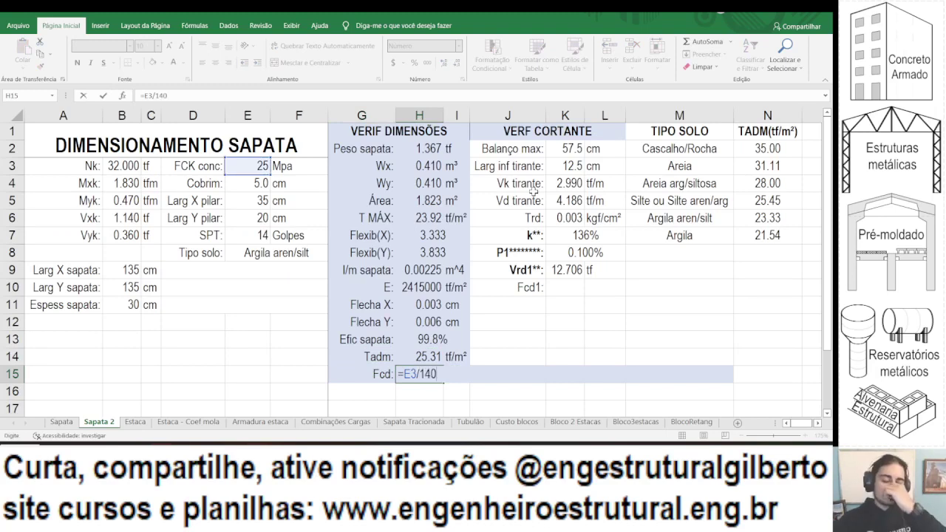
text(140)
key(Tab)
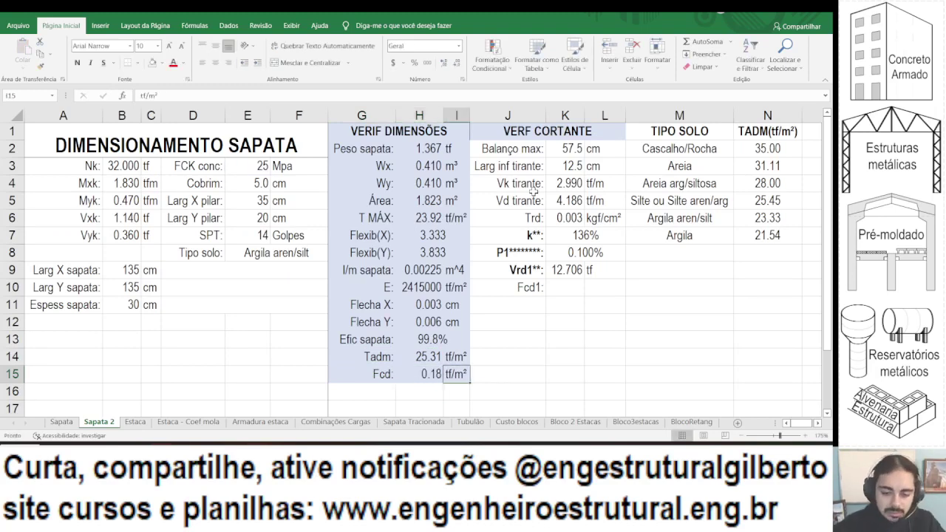
key(Left)
click(445, 63)
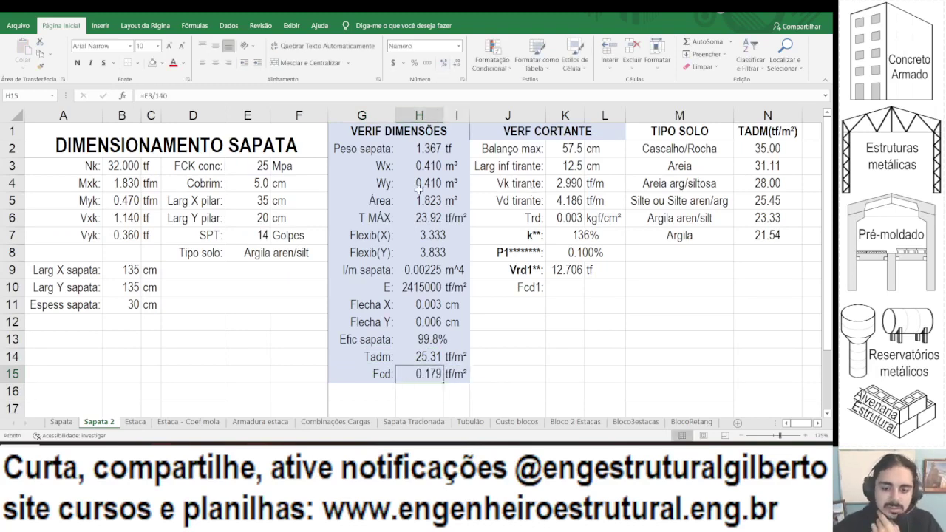
Calculate Fcd1 in K10 from Fcd, the 0.85 factor and both column widths with =H15*0.85*E6*E5.
scroll(464, 333, down, 1)
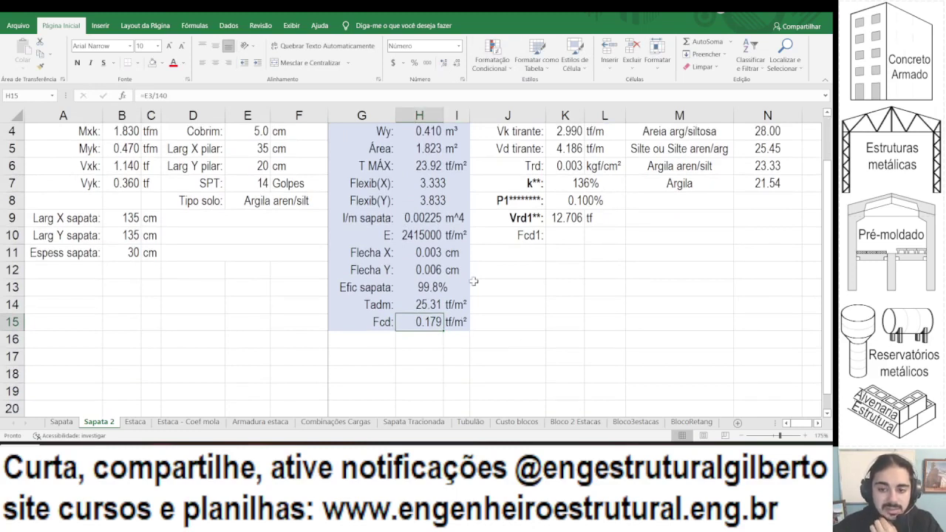
click(569, 240)
text(=)
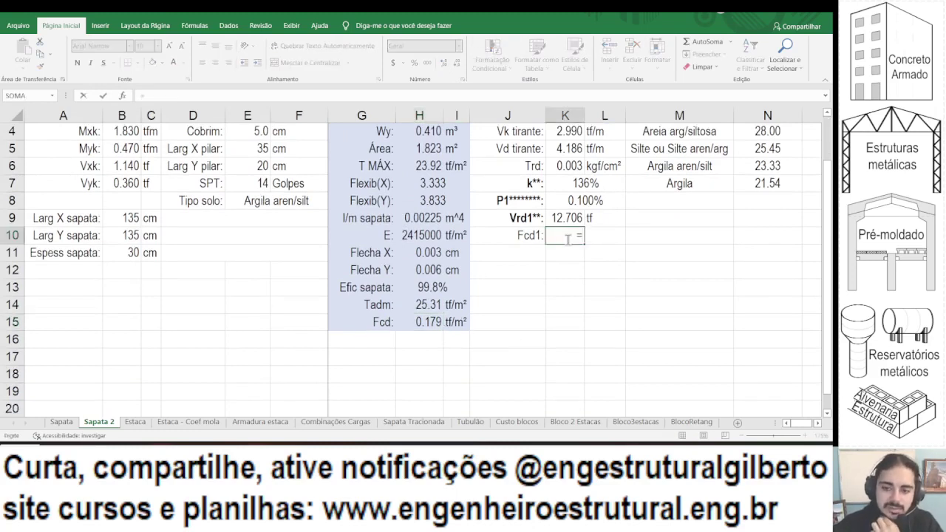
scroll(488, 311, up, 1)
click(416, 378)
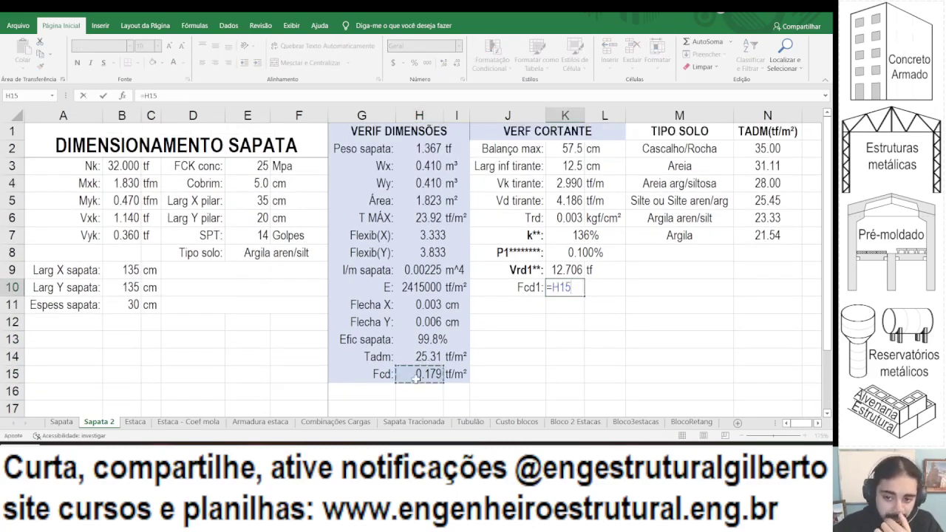
text(*0.85)
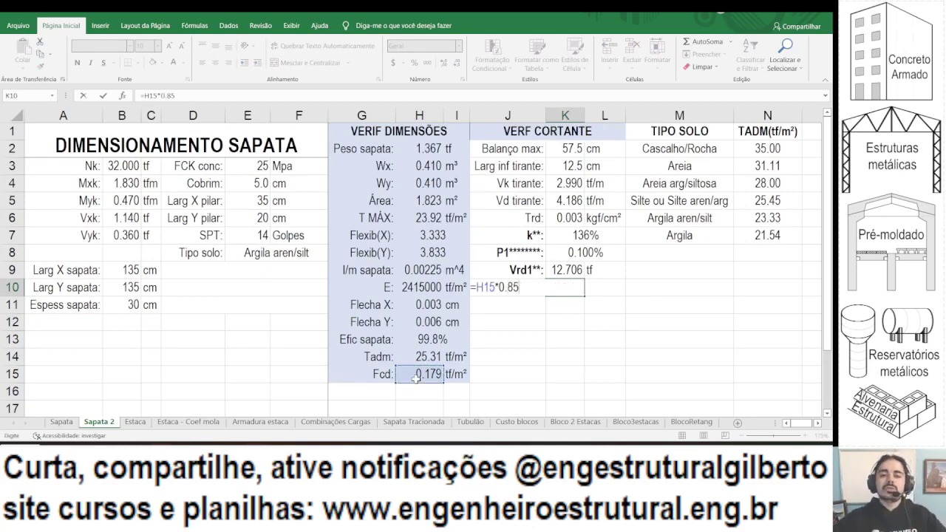
text(*)
click(237, 221)
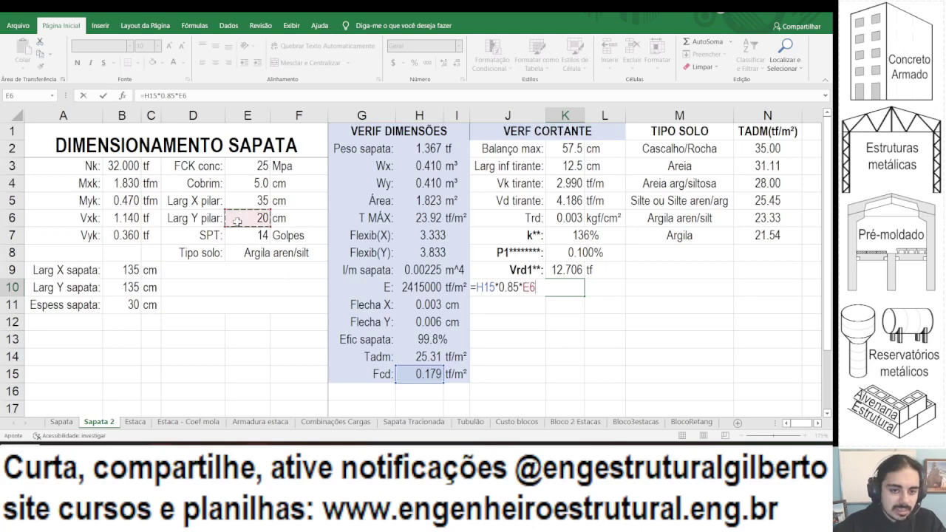
text(*)
click(260, 198)
key(Return)
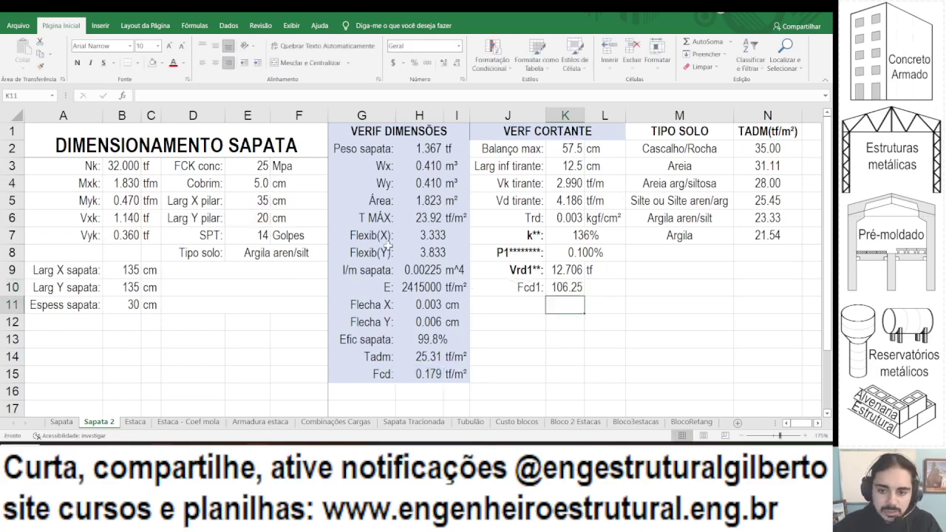
Enter the unit tf beside the Fcd1 value in L10.
click(580, 289)
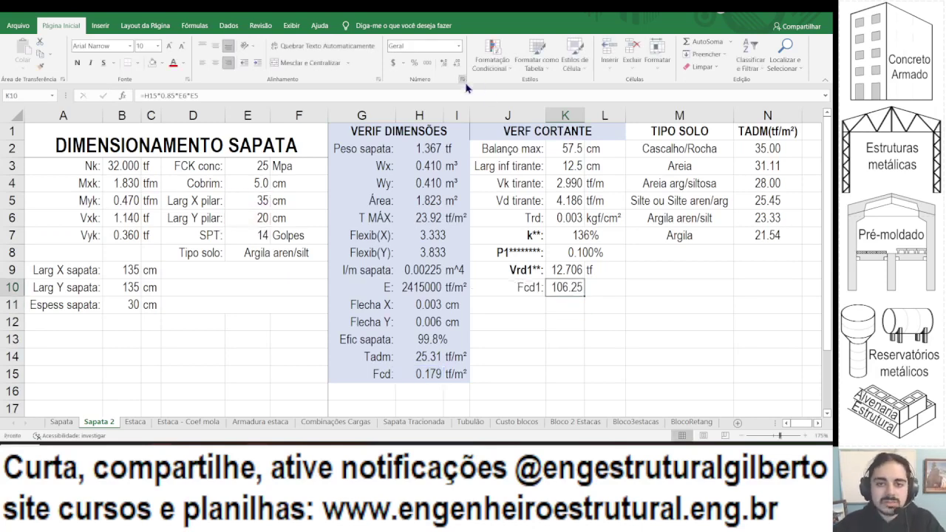
click(617, 289)
text(tf)
key(Return)
key(Up)
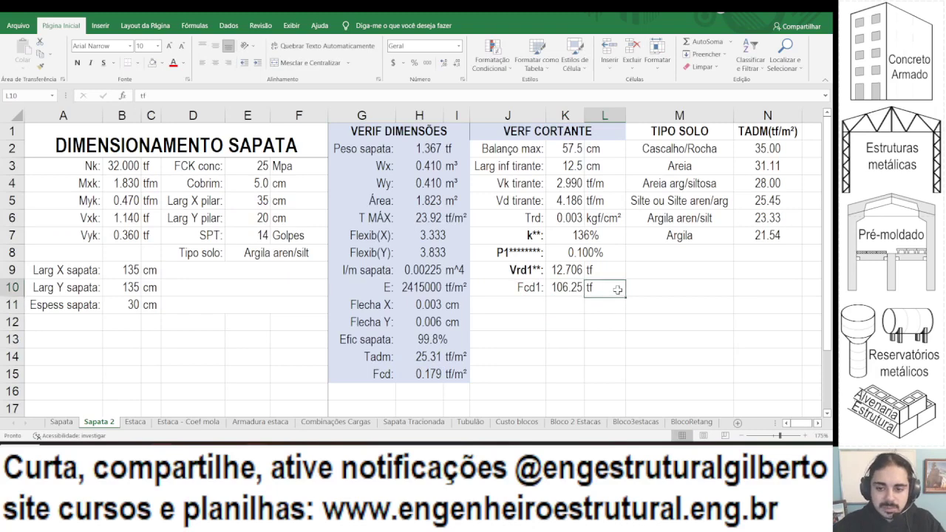
Switch to the NBR 6118 PDF, search backwards for αv2 to examine its defining expression, and return to the spreadsheet.
key(Left)
key(alt+Tab)
drag(234, 140, 252, 140)
key(ctrl+f)
key(ctrl+v)
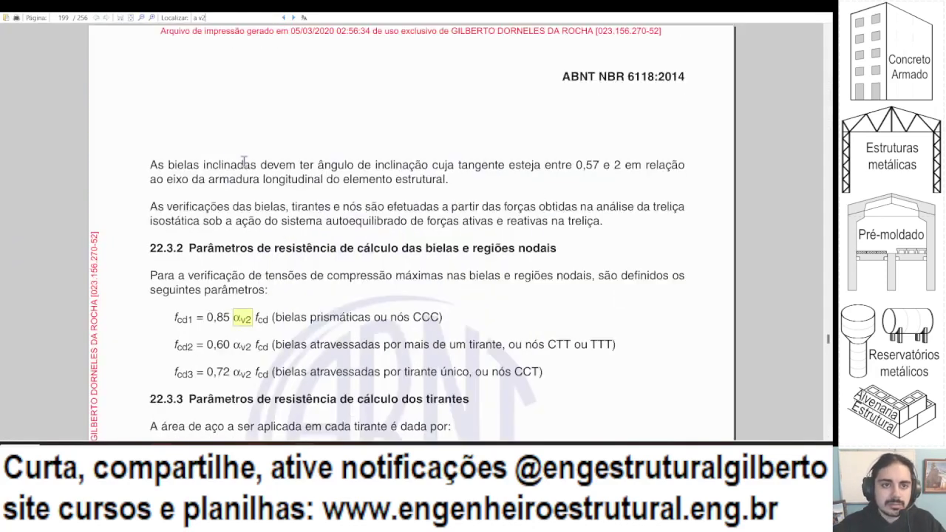
click(284, 18)
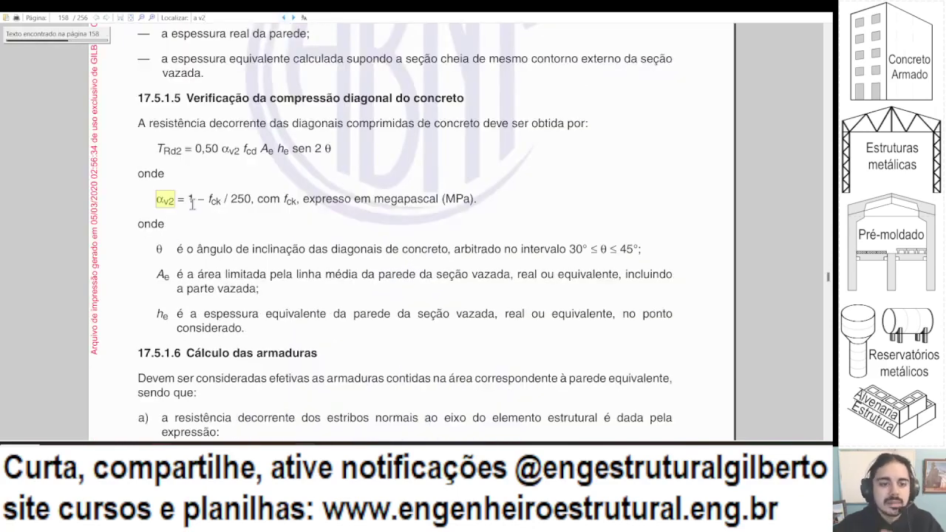
drag(191, 200, 293, 203)
click(296, 205)
key(alt+Tab)
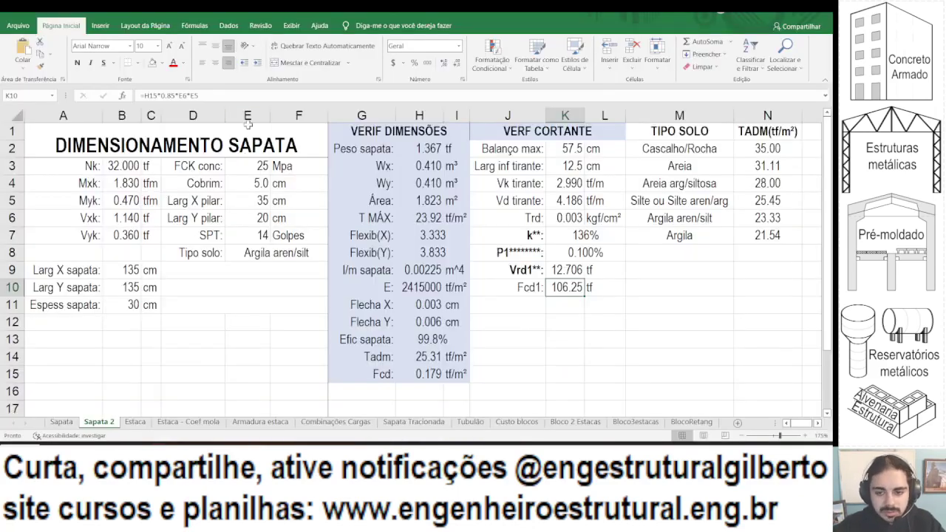
Extend the Fcd1 formula in K10 with the αv2 reduction factor *(1-E3/250).
click(248, 99)
text(*)
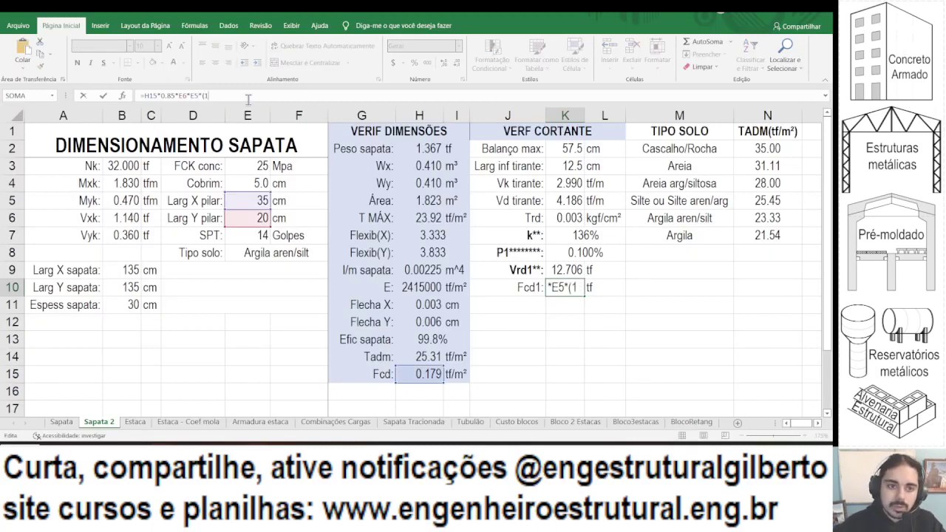
text((1-)
click(248, 165)
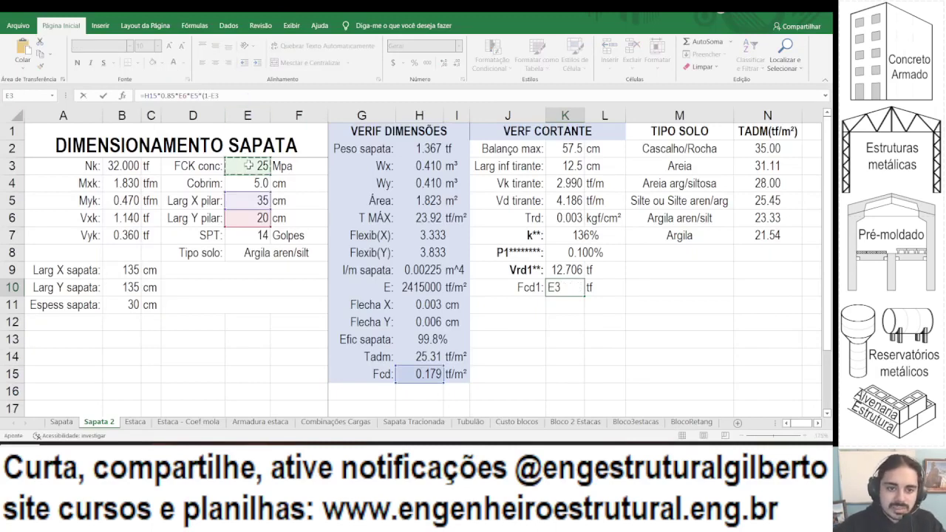
text(/250)
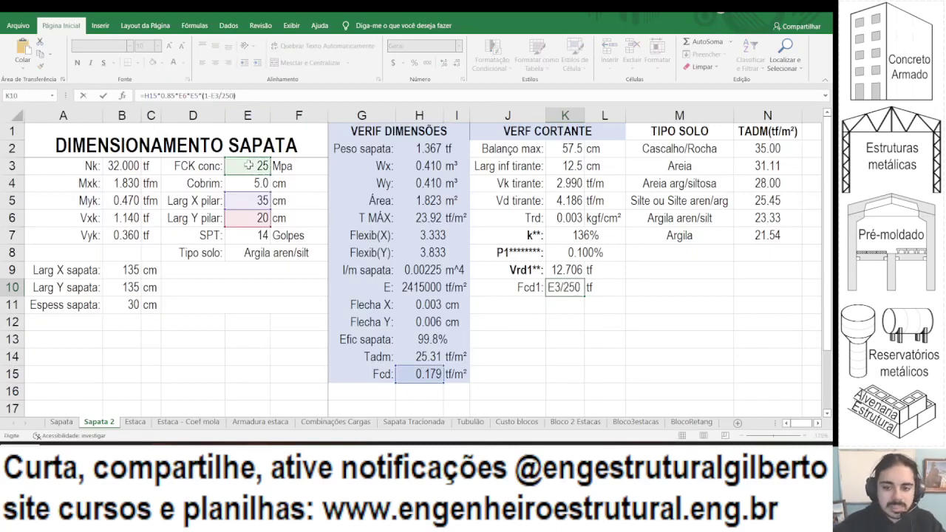
key(ctrl+Return)
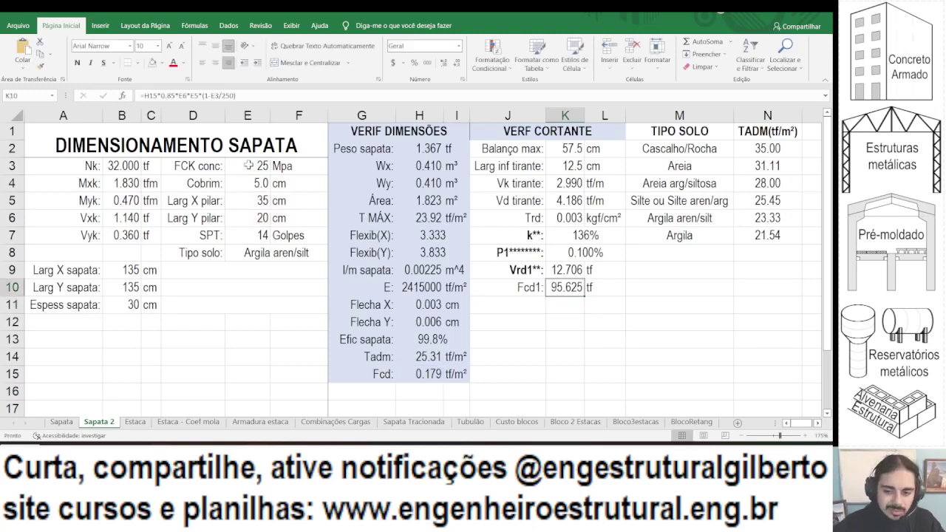
key(Down)
key(Left)
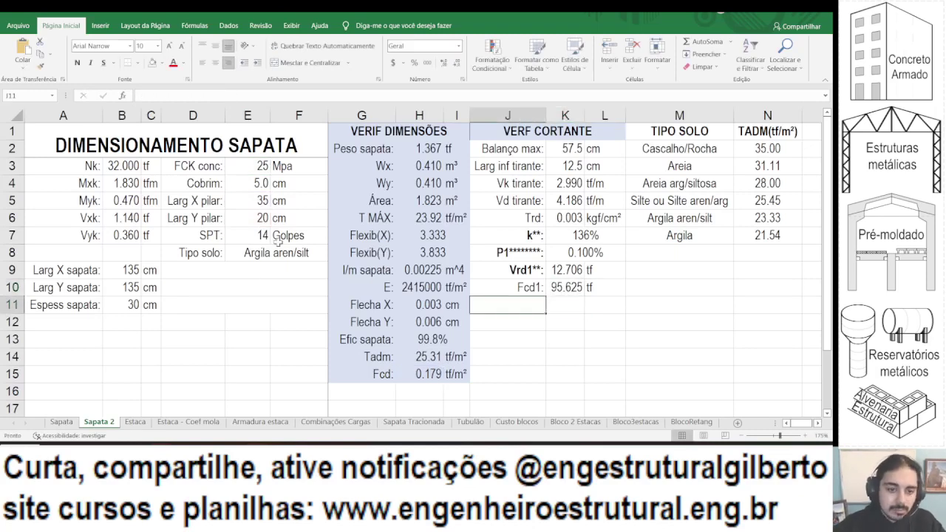
Copy the merged shear warning cell D9 to D12 to reuse its formatting.
click(244, 269)
key(ctrl+c)
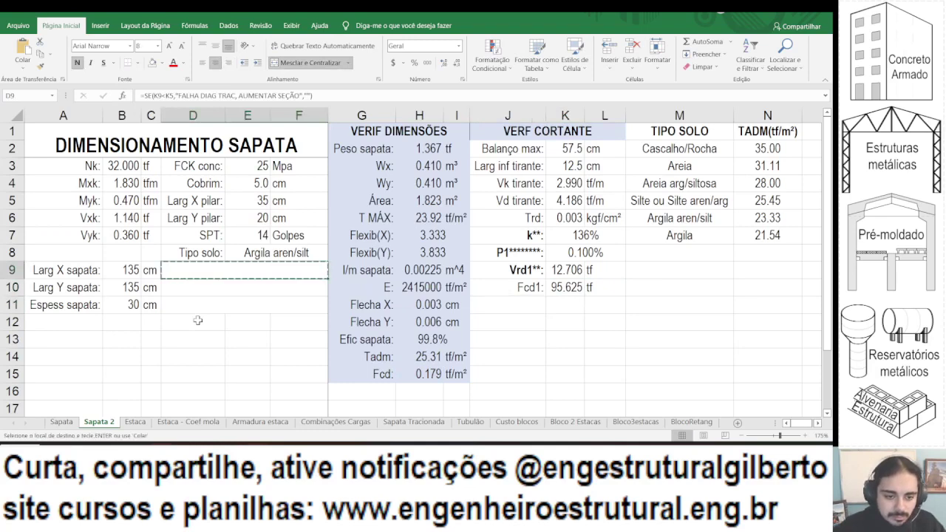
click(197, 320)
key(ctrl+v)
Enter =SE(K10<B3*1.4,"Falha biela, aumentar FCK ou arranque","") in merged cell D12 as the strut failure warning.
text(=se()
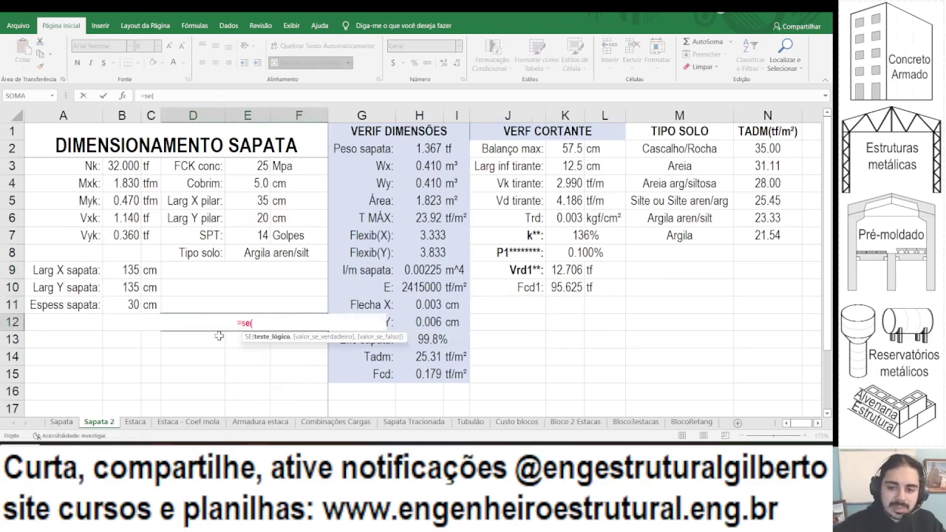
click(561, 289)
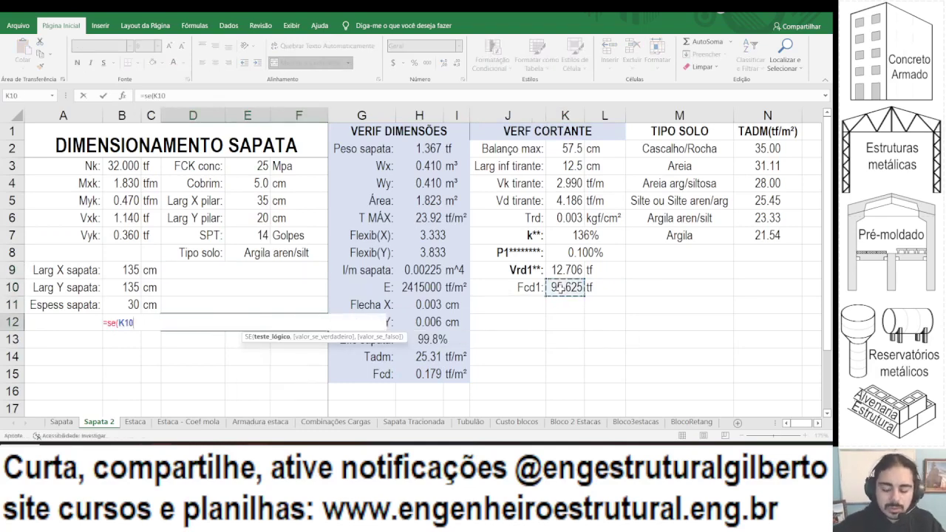
text(<)
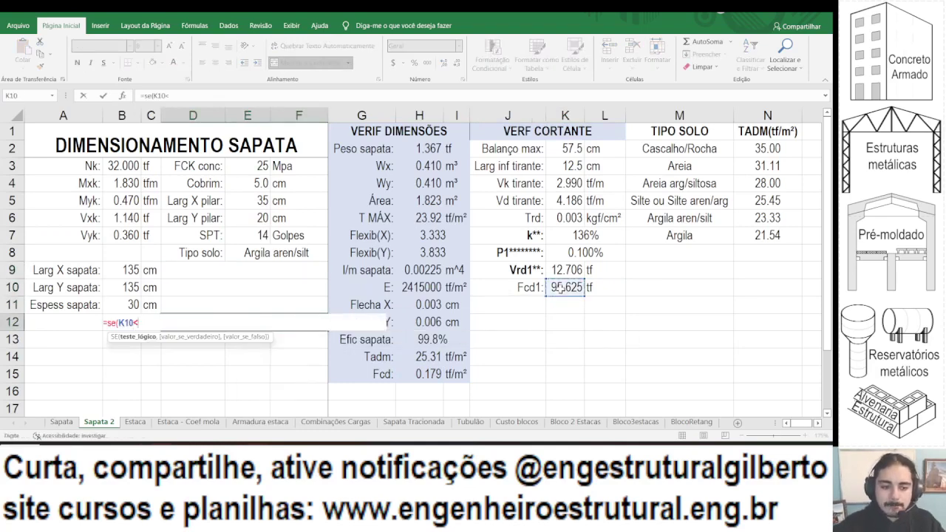
click(106, 167)
text(*1.4)
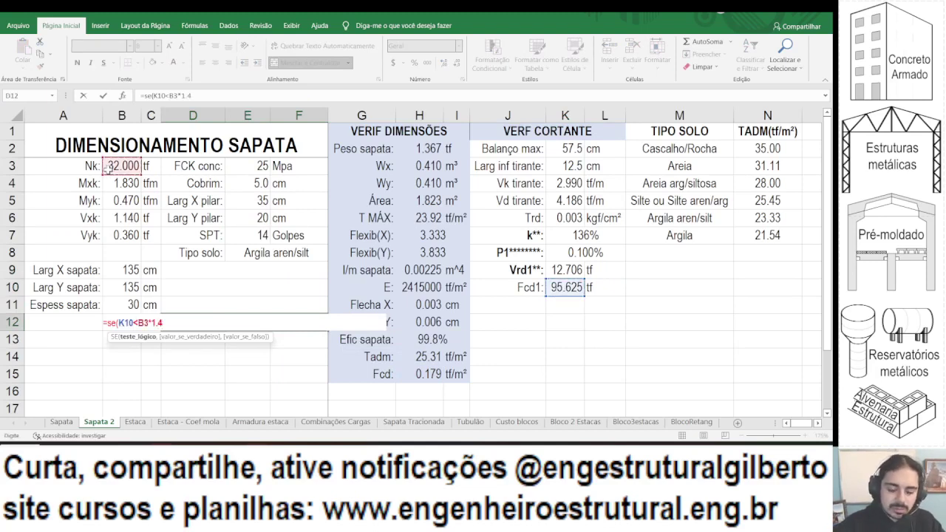
text(,"Falha biel)
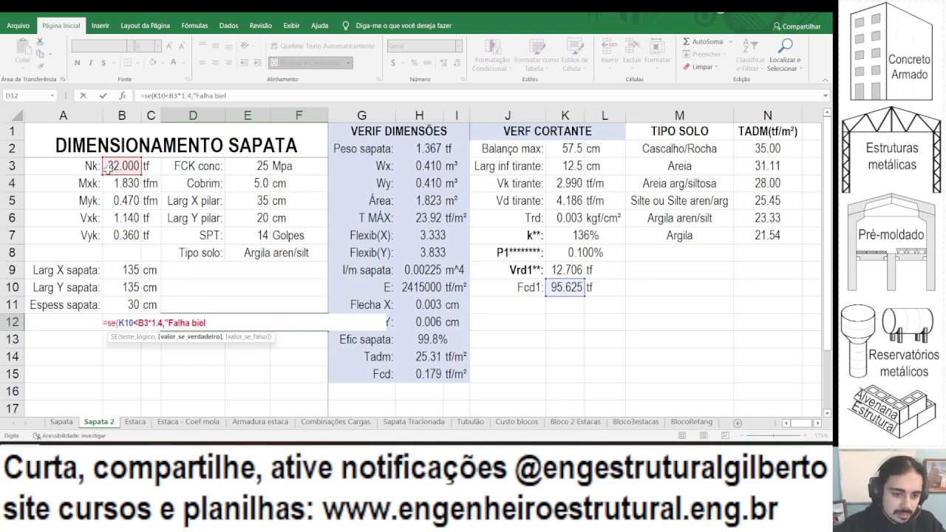
text(a, a)
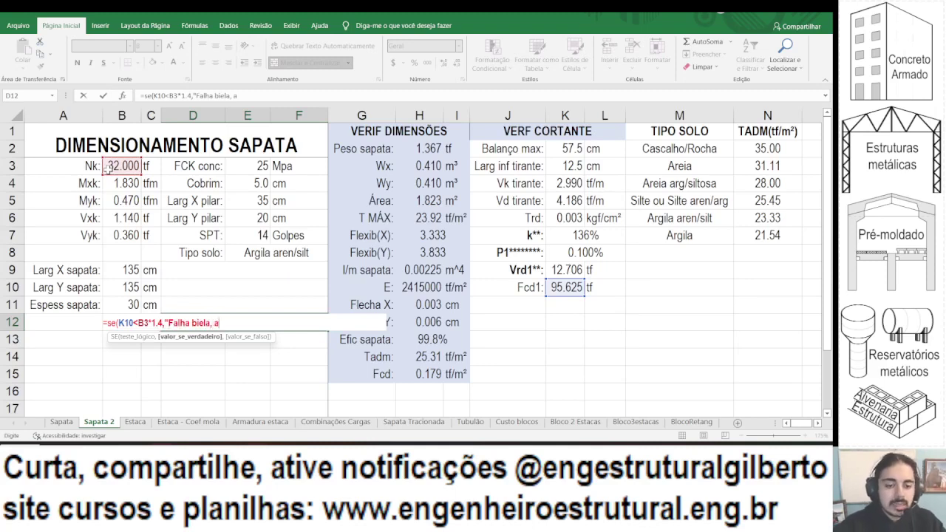
text(umentar FCK o)
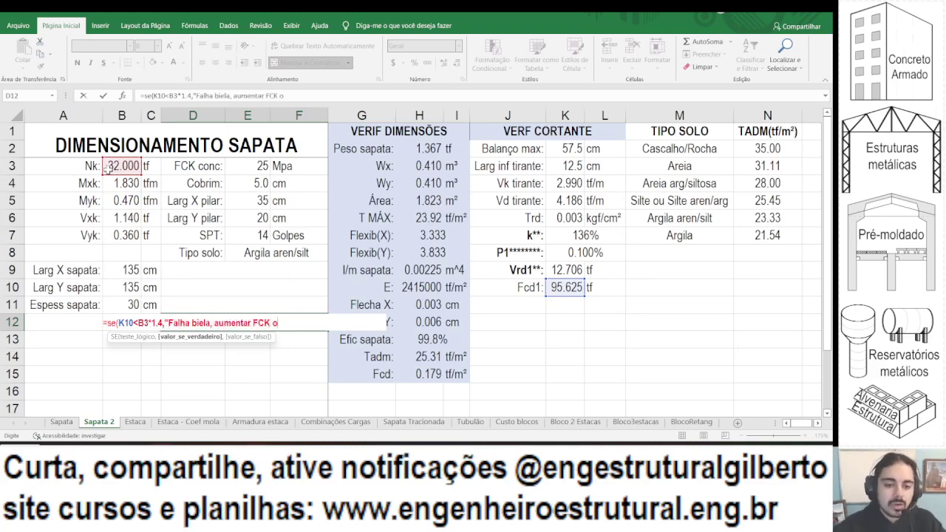
text(u pesco)
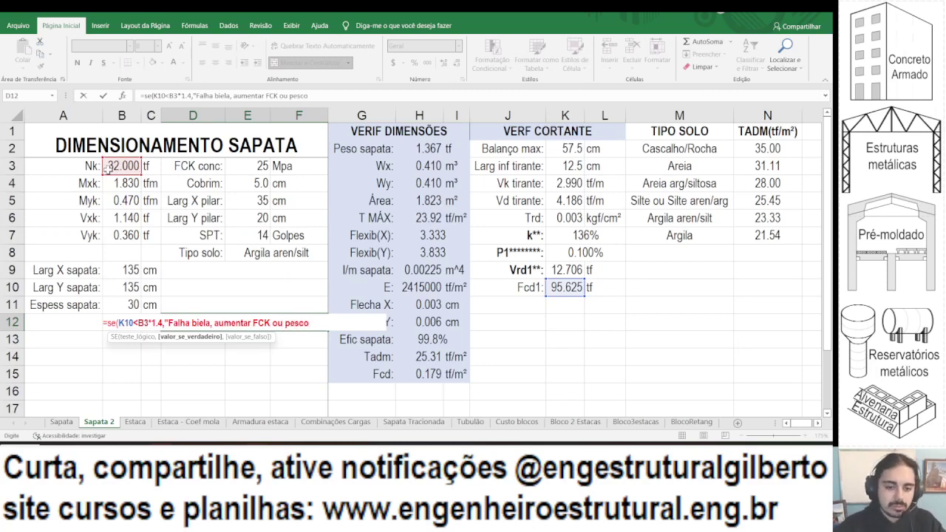
key(BackSpace)
key(BackSpace)
key(BackSpace)
key(BackSpace)
key(BackSpace)
text(arranq)
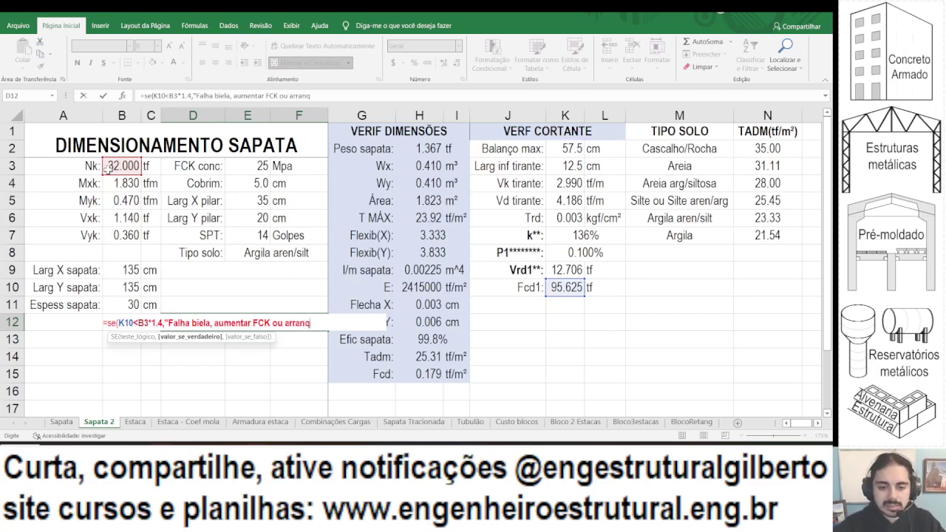
text(,""))
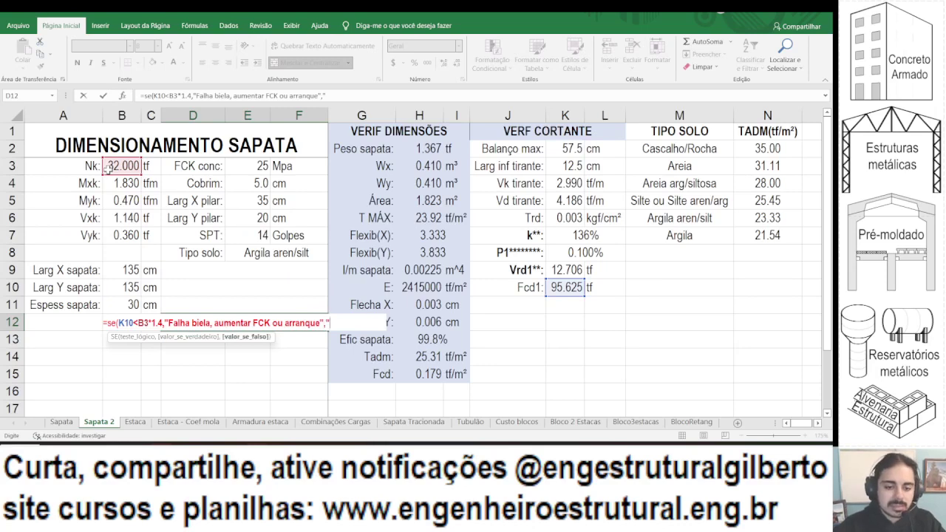
key(ctrl+Return)
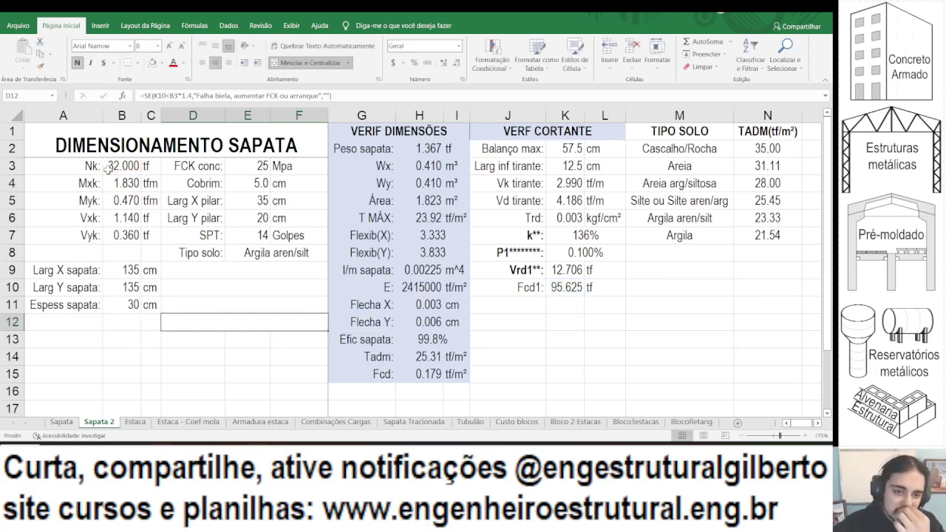
Test the strut failure warning with an FCK of 10 MPa in E3, and undo that change.
click(239, 166)
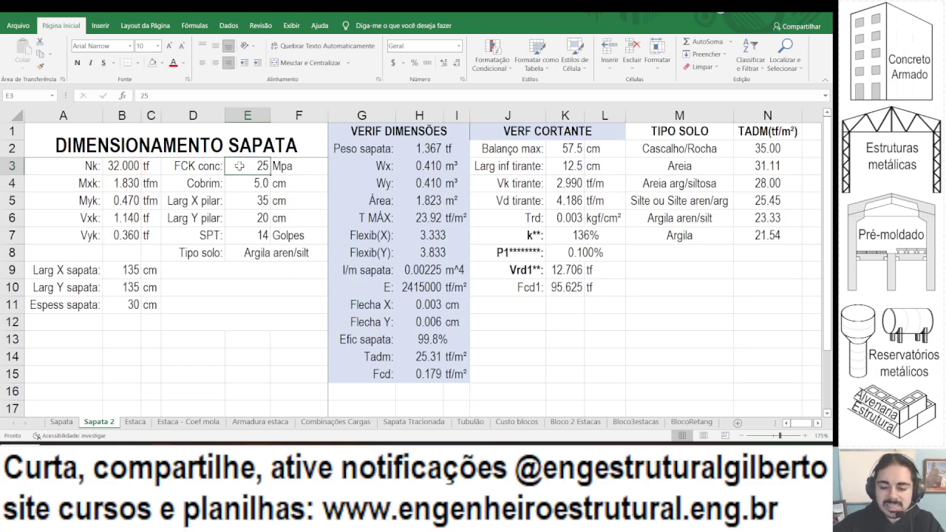
text(10)
key(Return)
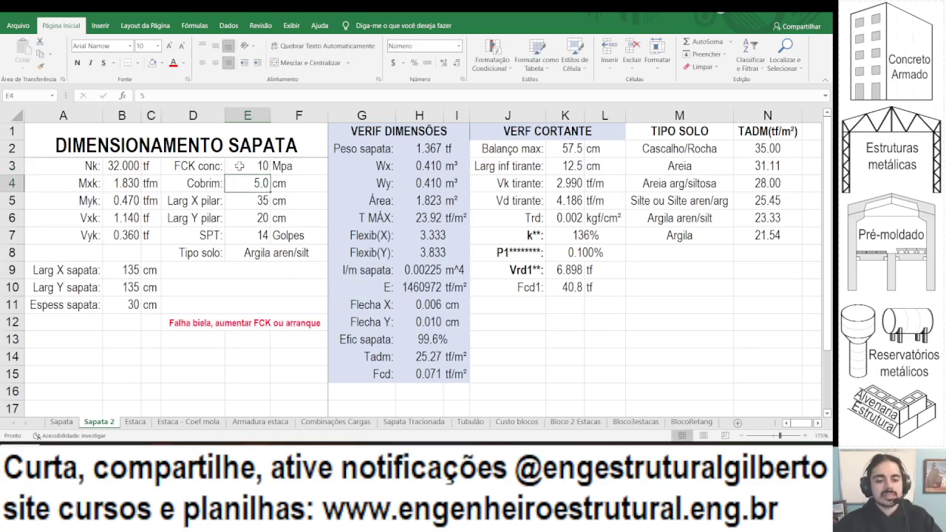
key(ctrl+z)
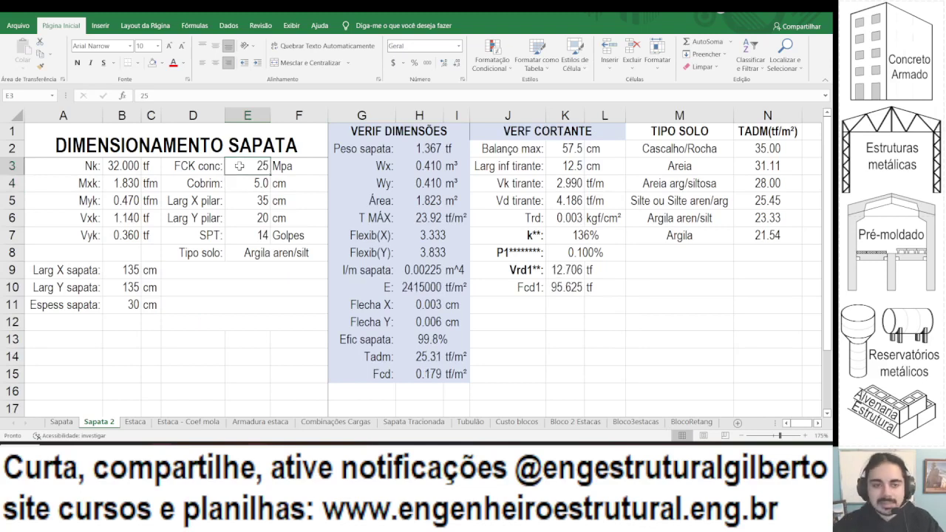
Fill the VERF CORTANTE block J1:L10 with light orange.
drag(561, 131, 599, 288)
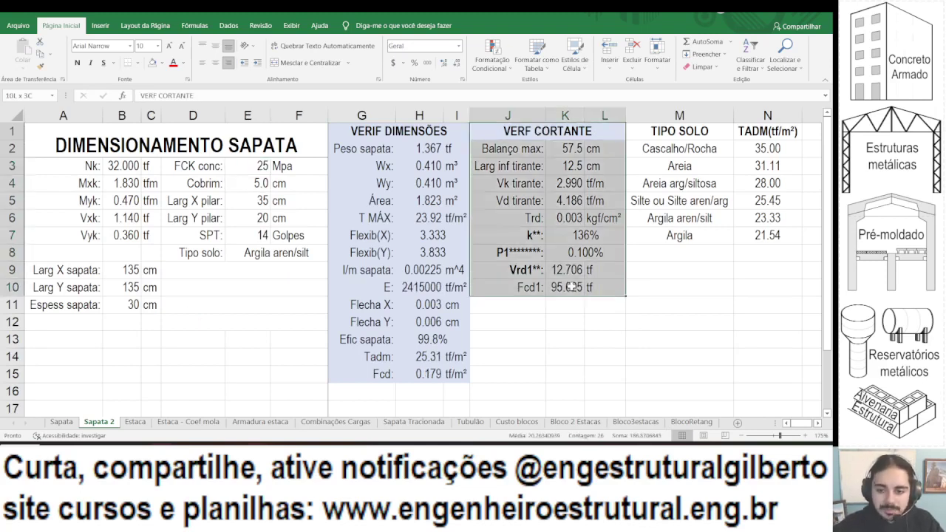
click(162, 65)
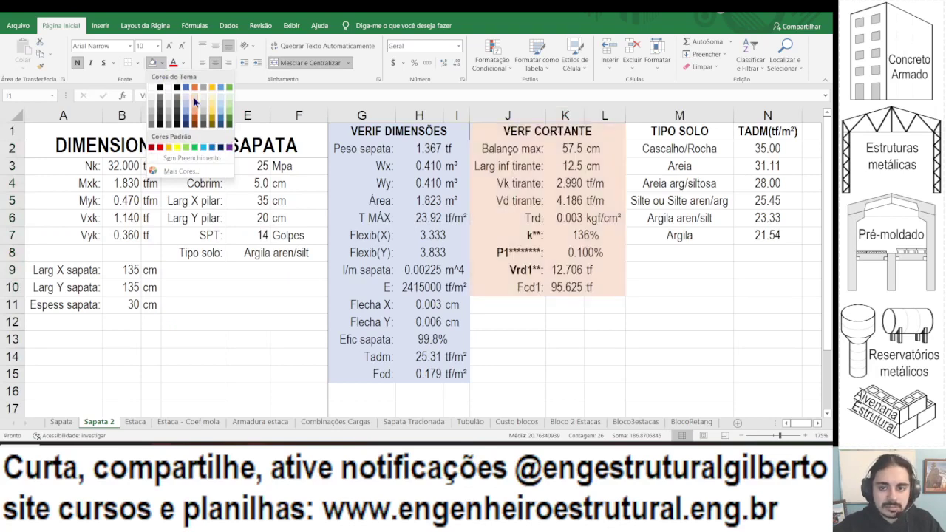
click(194, 102)
Move the VERF CORTANTE block beneath the dimension checks, starting at G16.
scroll(436, 159, down, 1)
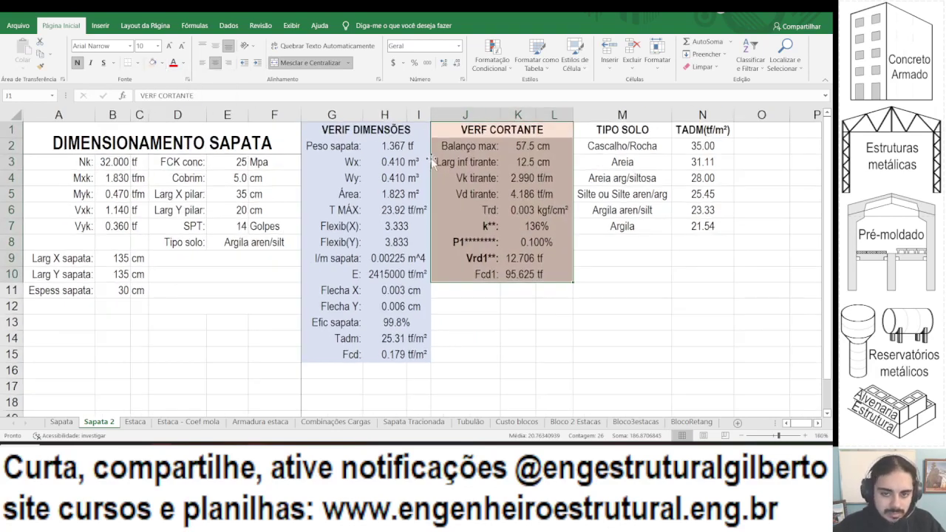
key(ctrl+x)
scroll(385, 222, down, 3)
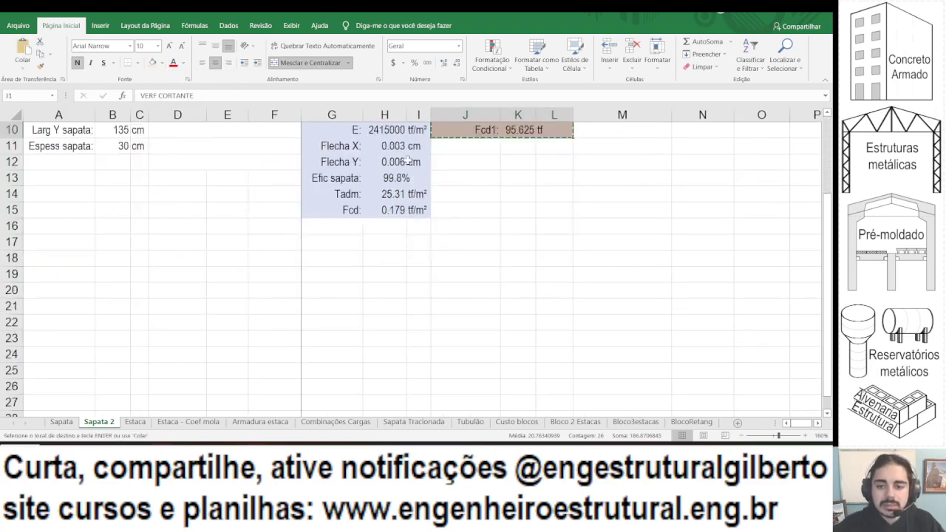
click(338, 227)
key(ctrl+v)
click(381, 259)
Autofit the widths of columns G to I to fit the moved shear labels and units.
scroll(382, 258, up, 1)
click(331, 114)
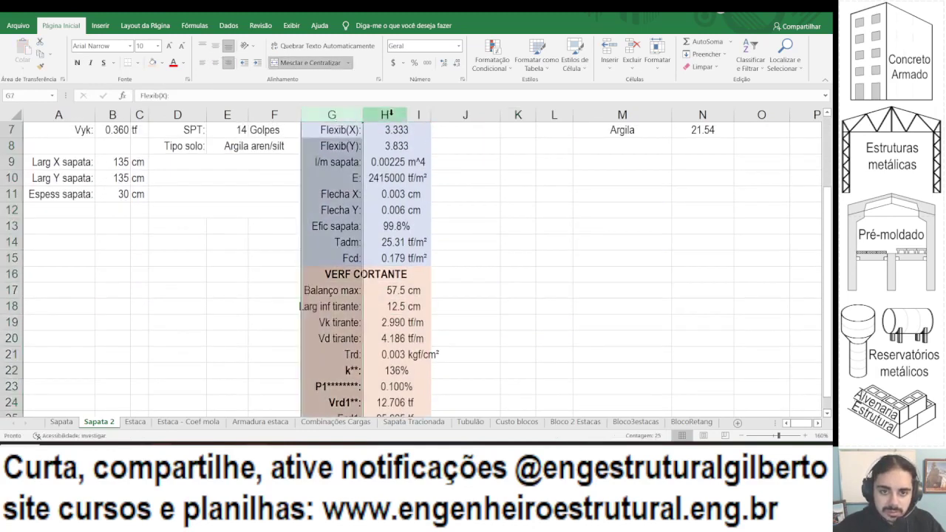
drag(414, 115, 429, 116)
double_click(431, 115)
click(433, 194)
scroll(382, 227, down, 3)
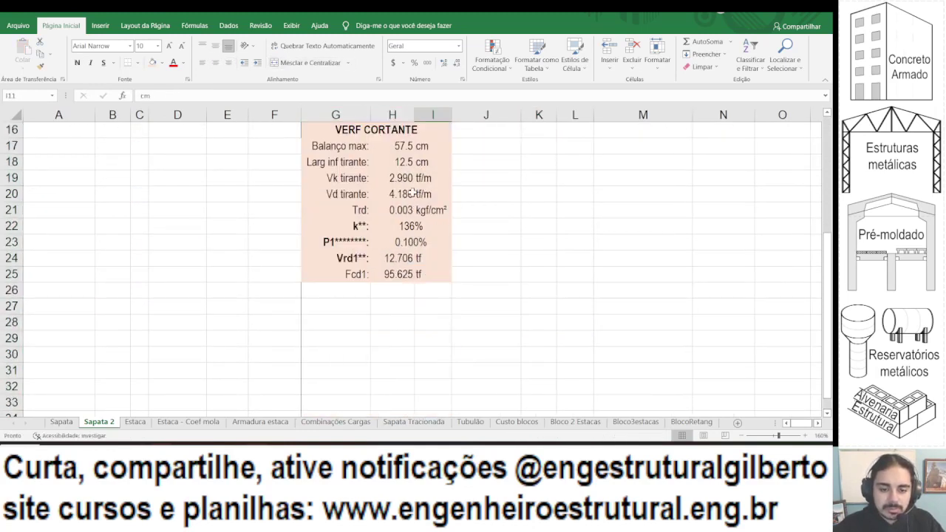
scroll(381, 283, up, 2)
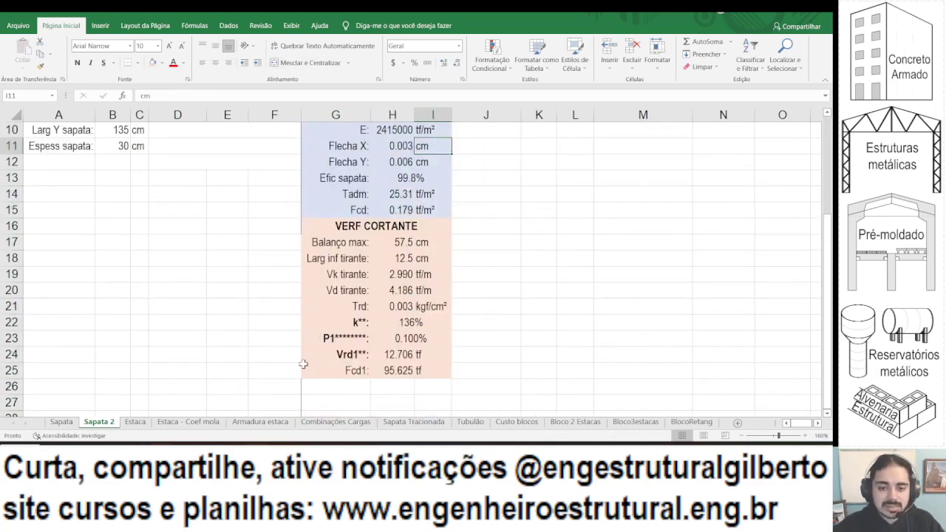
Switch to the PowerPoint presentation and review slides 6 to 9, from pyramidal footings and the shear checks to the bending moment step.
key(alt+Tab)
scroll(70, 302, down, 1)
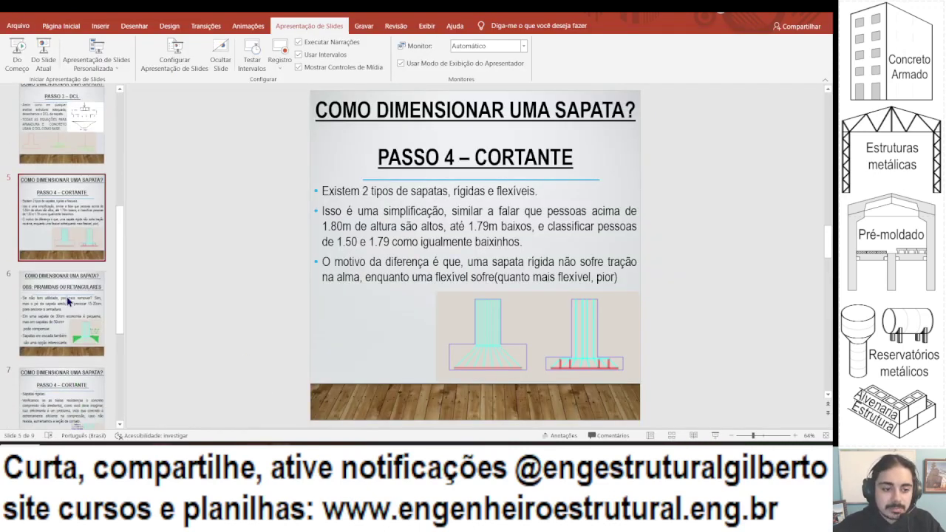
click(69, 298)
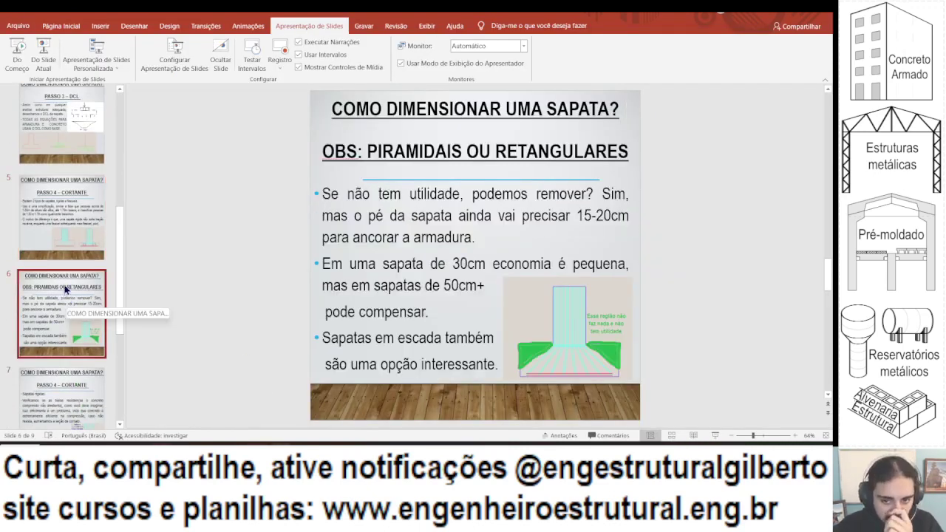
scroll(64, 311, down, 1)
click(63, 319)
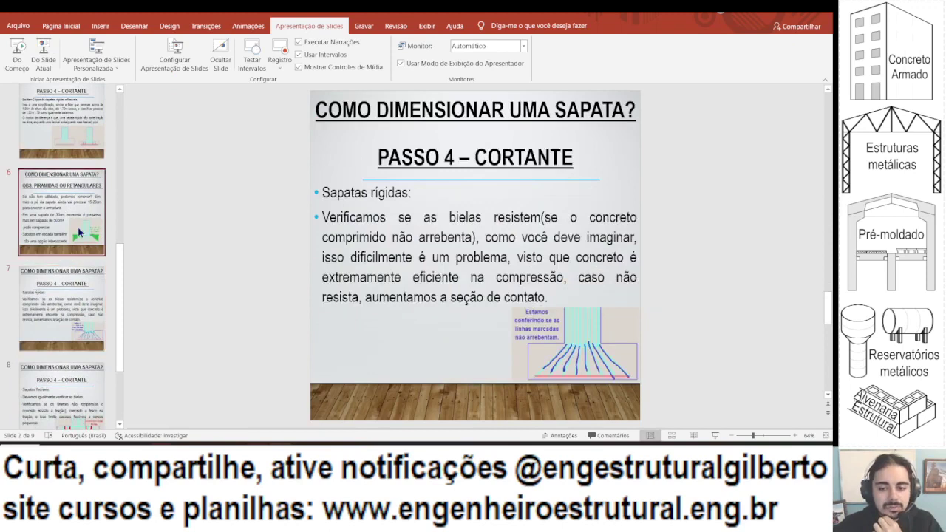
key(Up)
click(64, 302)
scroll(65, 283, down, 1)
click(65, 283)
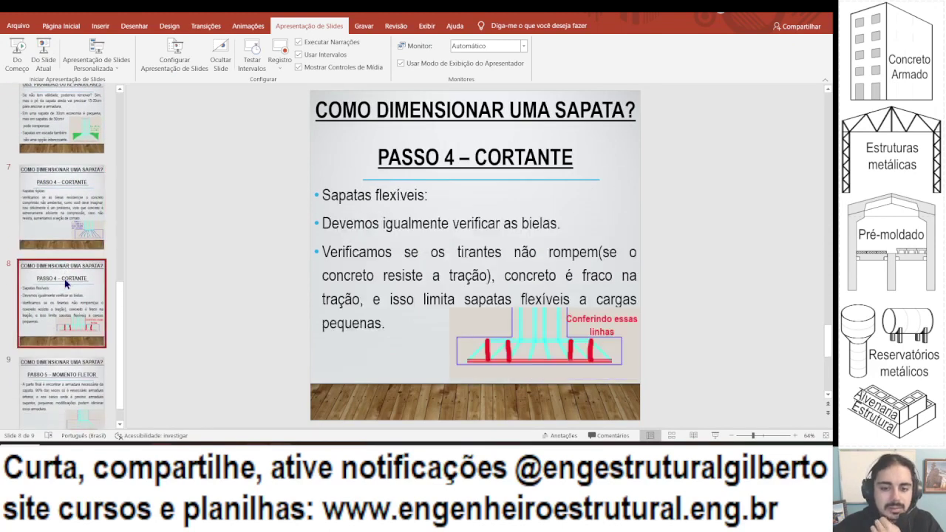
scroll(83, 332, down, 1)
click(84, 333)
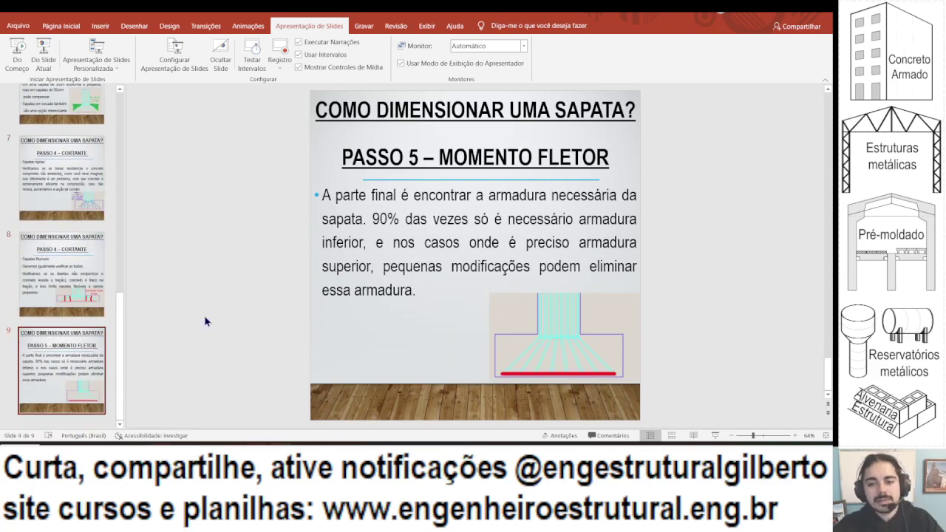
Return to the Excel spreadsheet and copy the VERIF DIMENSÕES header from G1 to J1.
key(alt+Tab)
scroll(232, 281, up, 3)
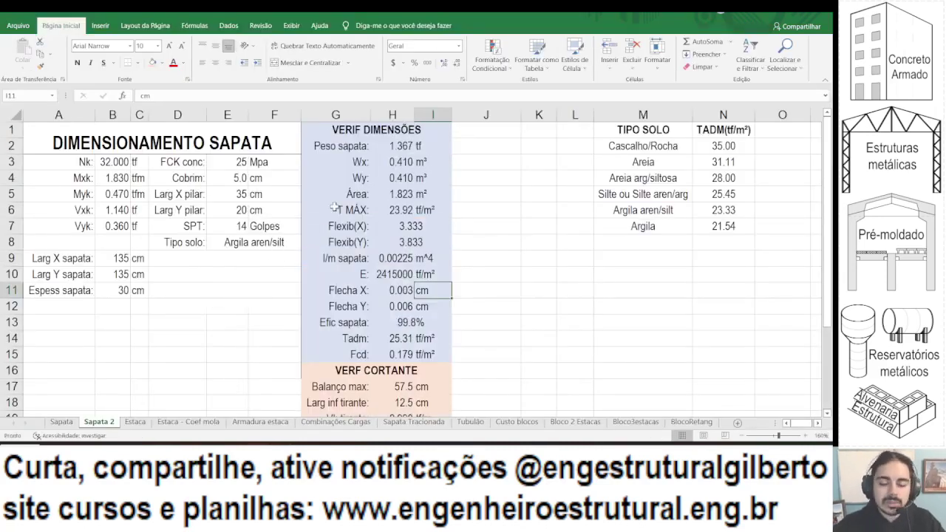
click(372, 134)
key(ctrl+c)
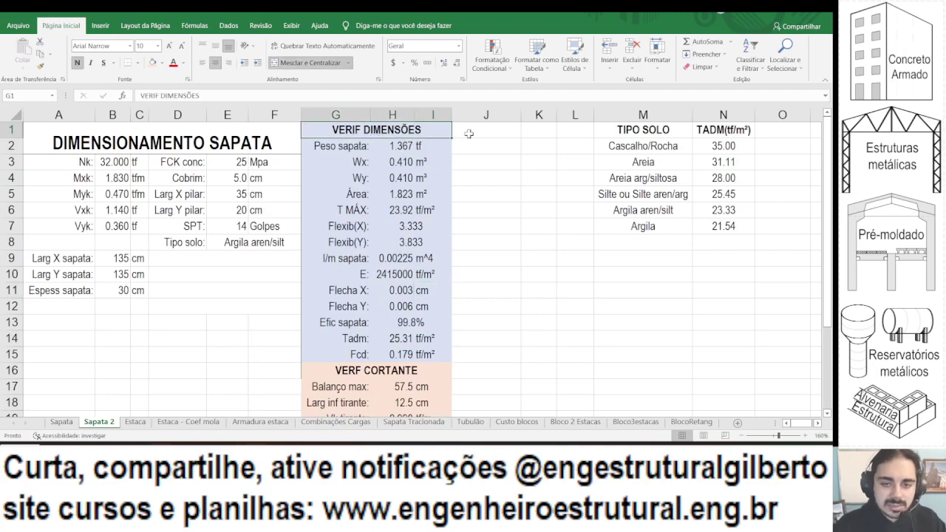
click(485, 134)
key(ctrl+v)
Fill the range J1:L11 with light green for a new check block.
drag(486, 144, 505, 290)
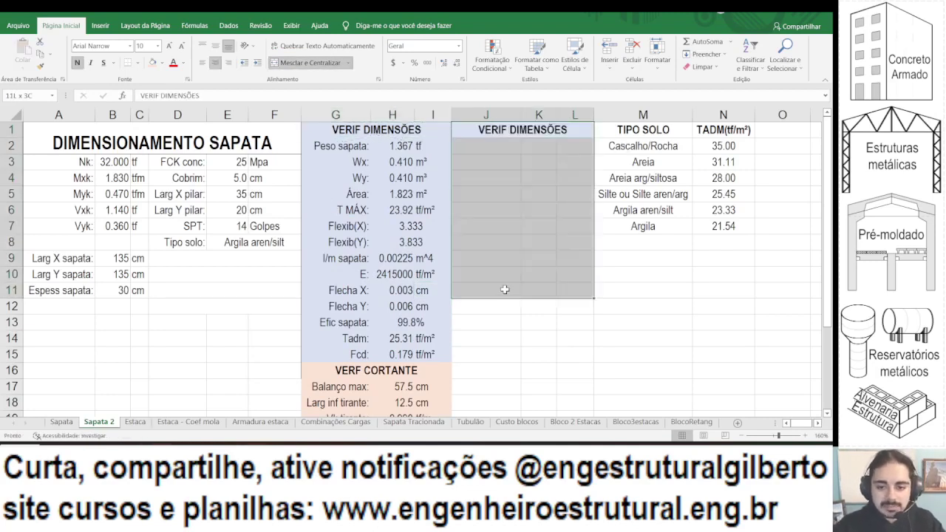
click(162, 64)
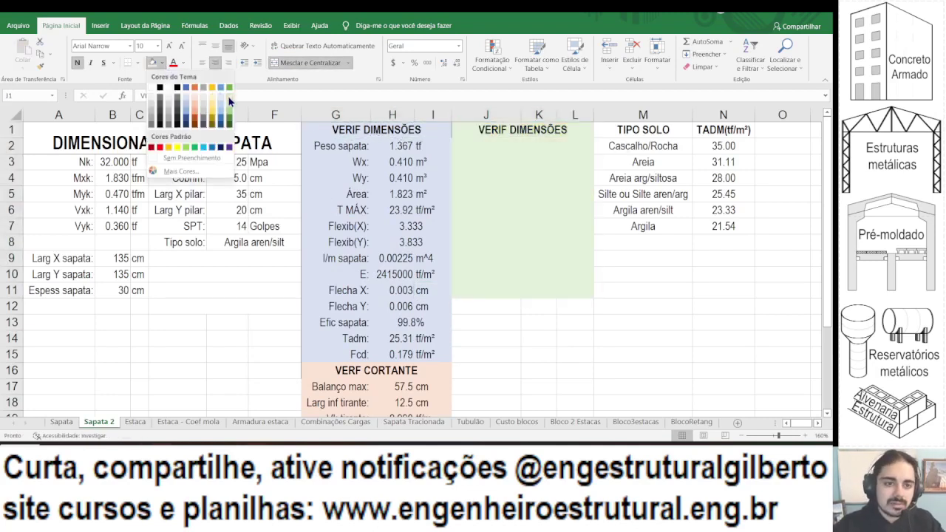
click(229, 97)
Replace the copied header in J1 with the title VERF MOMENTO FLETOR.
click(548, 131)
text(Ver)
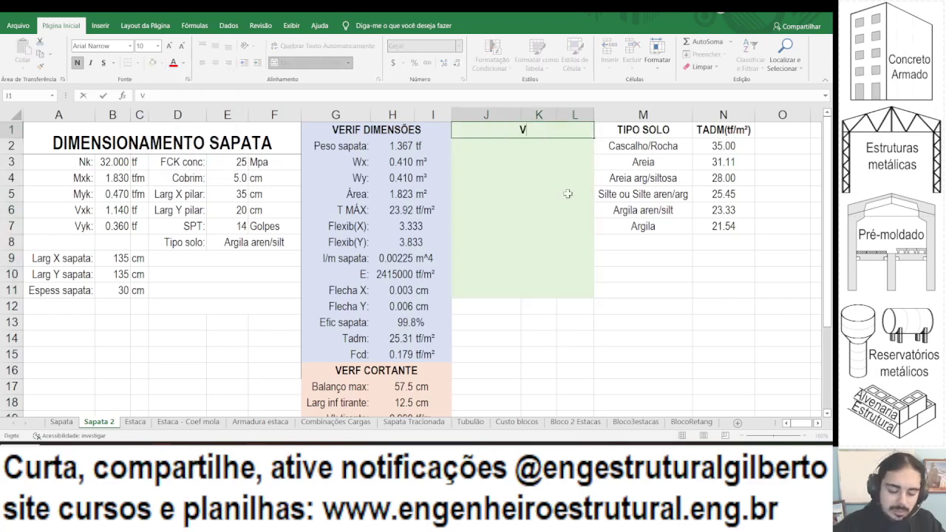
key(BackSpace)
key(BackSpace)
text(ERF)
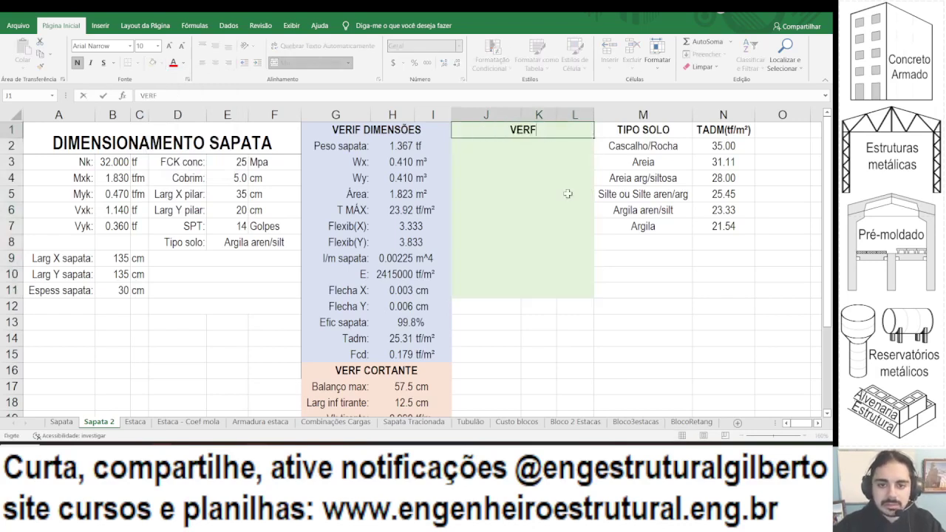
text( MOMENTO FLETOR)
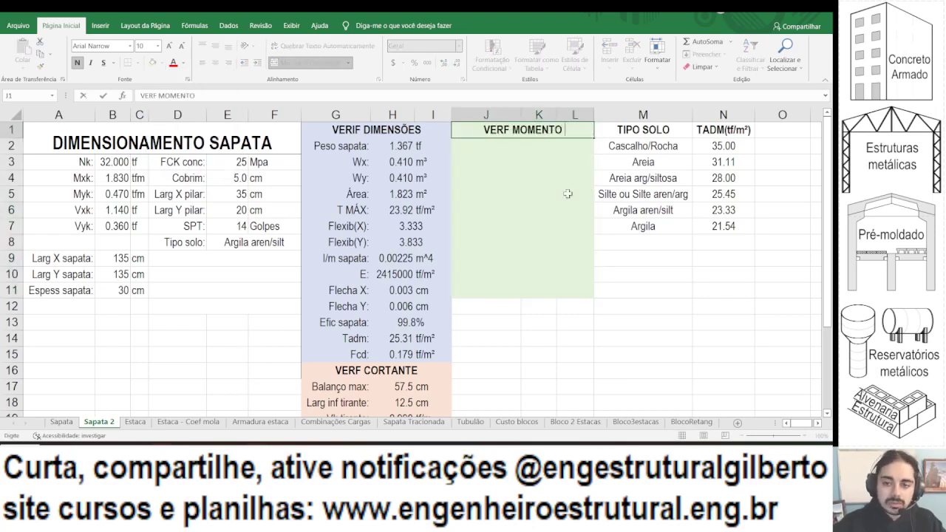
key(Return)
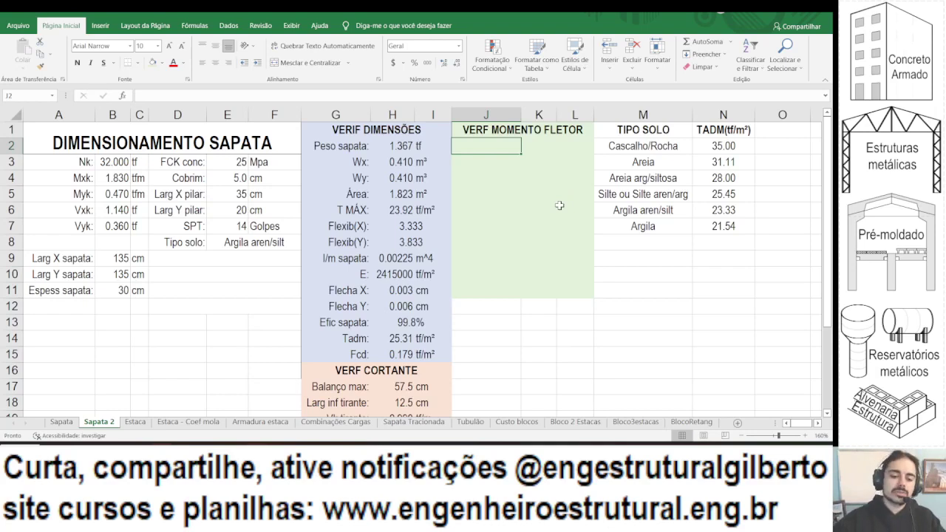
Switch to Paint and clear the old deflection formula from the canvas.
mouse_move(136, 521)
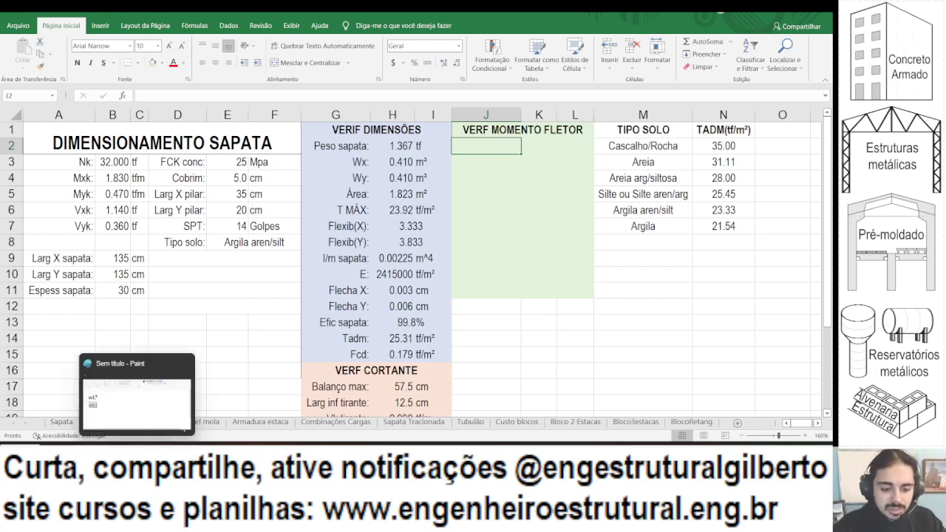
click(137, 399)
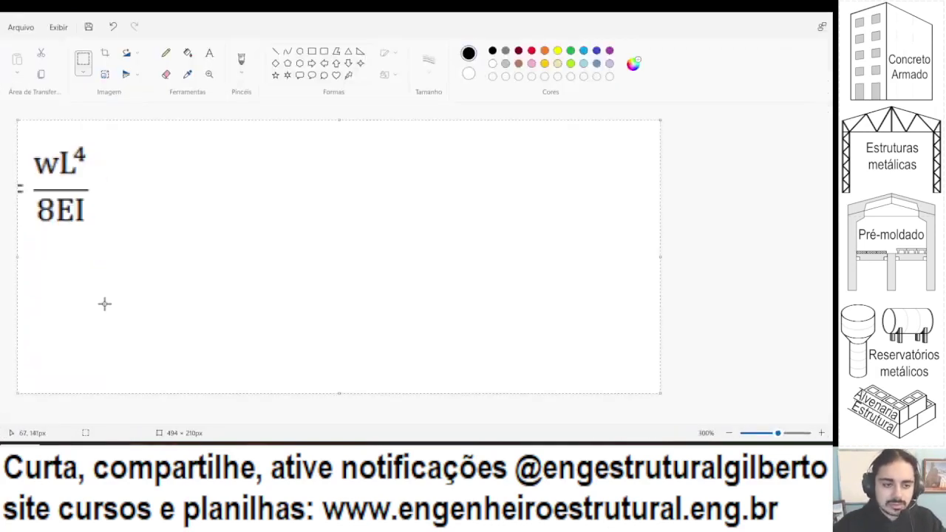
key(Delete)
Brush a long horizontal footing line with downward column load arrows above its middle.
click(244, 60)
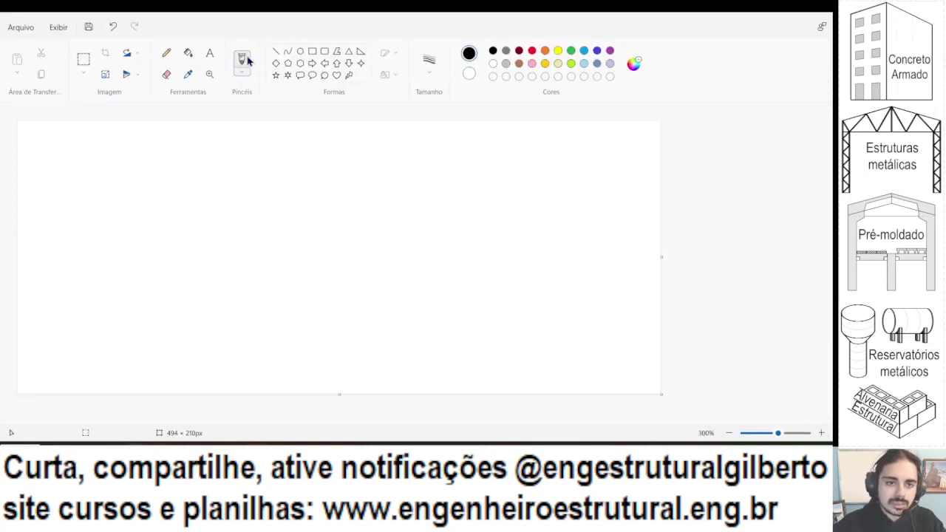
drag(81, 238, 466, 233)
drag(232, 190, 233, 223)
mouse_move(215, 200)
mouse_down()
mouse_move(219, 225)
mouse_move(260, 207)
mouse_up()
drag(266, 193, 278, 216)
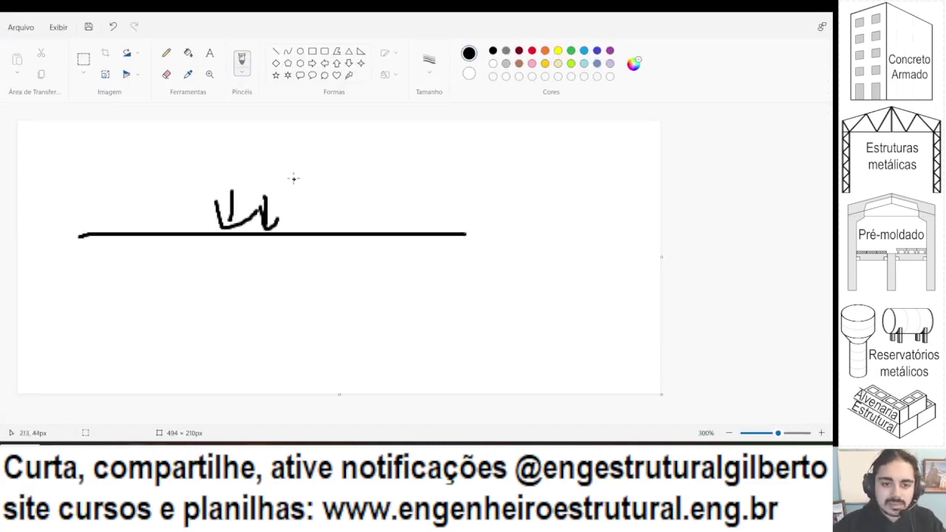
key(ctrl+z)
key(ctrl+z)
mouse_move(264, 171)
mouse_down()
mouse_move(262, 216)
mouse_move(286, 217)
mouse_up()
mouse_move(307, 157)
mouse_down()
mouse_move(300, 207)
mouse_move(311, 205)
mouse_up()
Draw upward soil reaction arrows below the footing line, enclosed by a trapezoidal pressure outline that deepens to the right.
mouse_move(95, 240)
mouse_down()
mouse_move(95, 275)
mouse_move(105, 253)
mouse_move(137, 284)
mouse_up()
drag(146, 248, 161, 250)
mouse_move(230, 249)
mouse_down()
mouse_move(221, 287)
mouse_move(237, 266)
mouse_up()
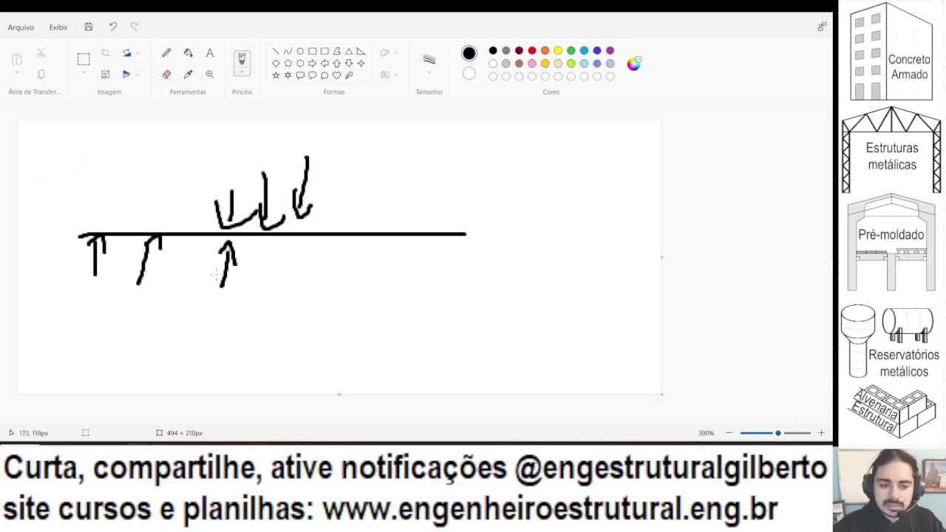
mouse_move(72, 230)
mouse_down()
mouse_move(401, 350)
mouse_move(494, 202)
mouse_up()
drag(464, 235, 514, 235)
drag(292, 249, 290, 305)
drag(280, 246, 297, 269)
mouse_move(362, 244)
mouse_down()
mouse_move(352, 318)
mouse_move(371, 267)
mouse_move(415, 319)
mouse_up()
mouse_move(405, 272)
mouse_down()
mouse_move(436, 262)
mouse_move(479, 363)
mouse_up()
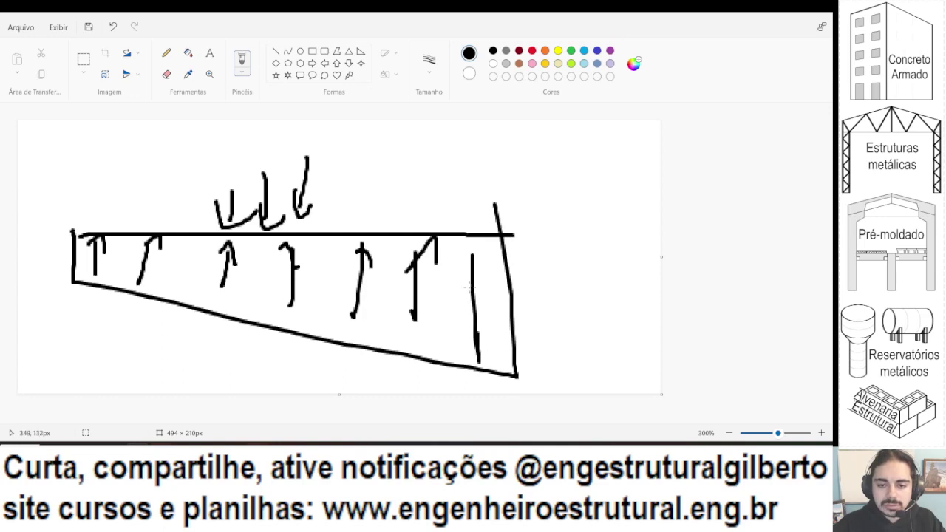
drag(457, 270, 485, 263)
Draw a vertical section line through the middle of the footing sketch, replacing an overlong first stroke.
scroll(454, 248, down, 1)
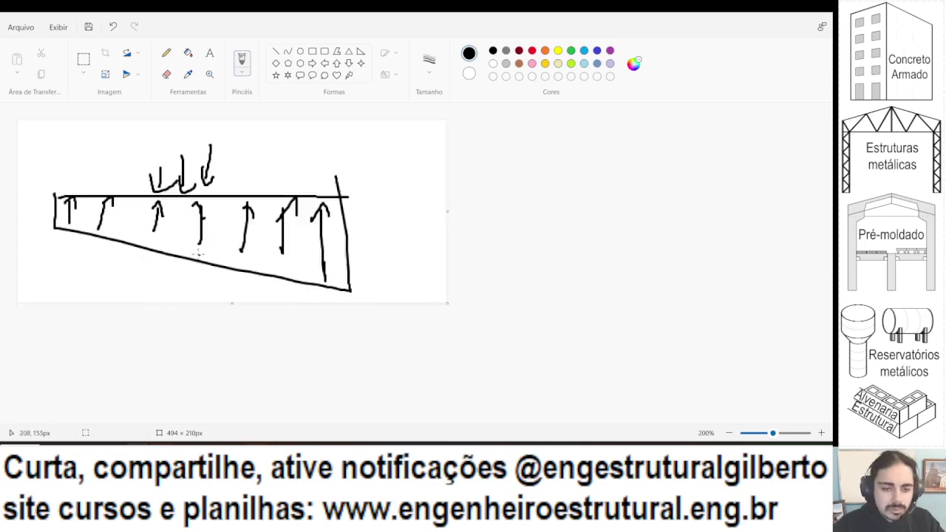
drag(186, 134, 192, 393)
key(ctrl+z)
drag(185, 137, 181, 303)
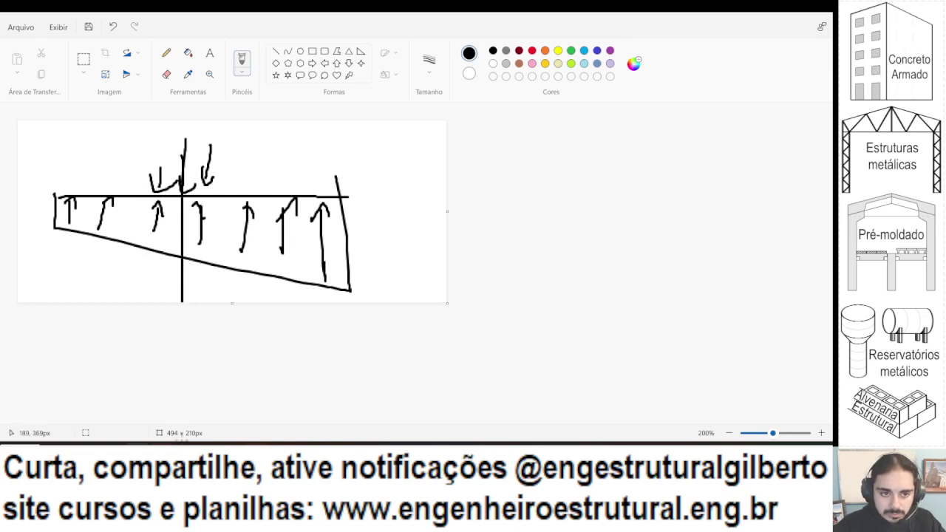
Crop off the sketch's left half by shifting it past the canvas edge, and move the remaining half back inward.
key(ctrl+a)
mouse_move(301, 278)
mouse_down()
mouse_move(131, 256)
mouse_move(204, 251)
mouse_move(134, 257)
mouse_up()
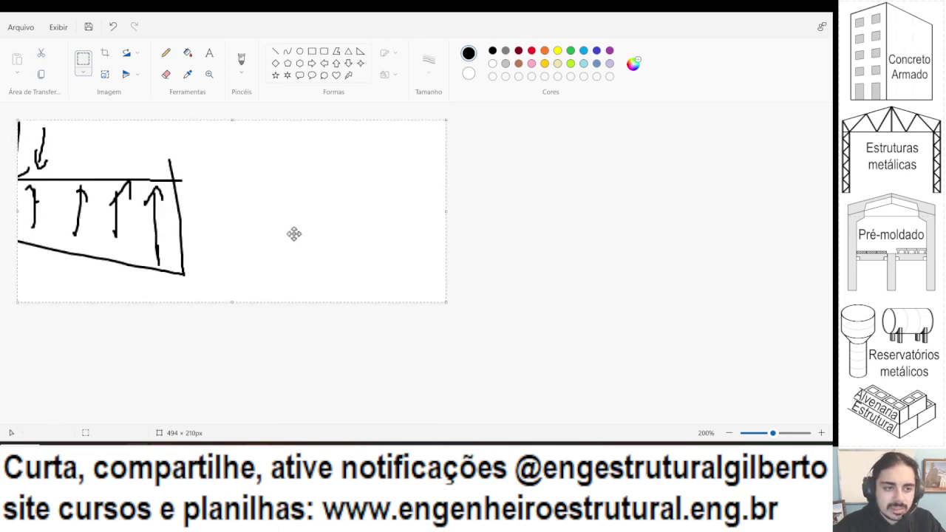
drag(175, 217, 241, 227)
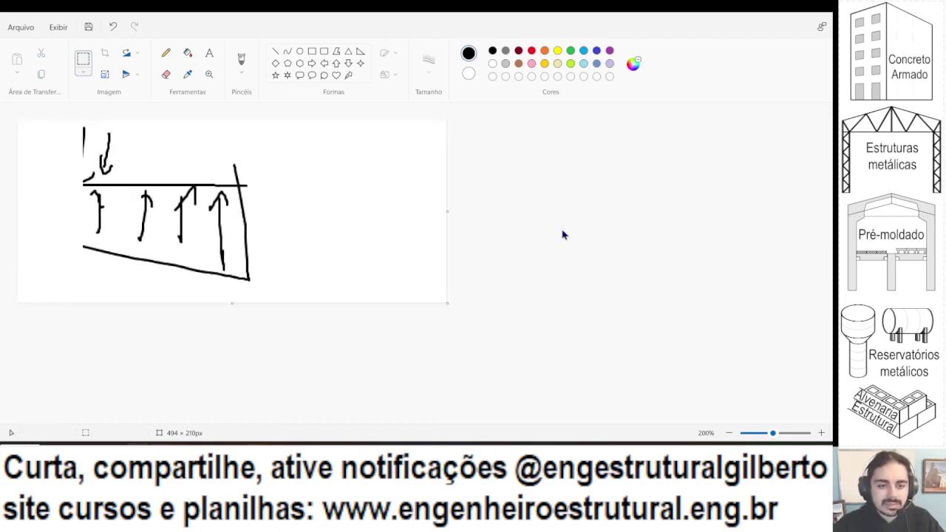
Mark the cut section of the half footing with a red brushed vertical line and a dot just below the footing line.
click(532, 50)
click(244, 59)
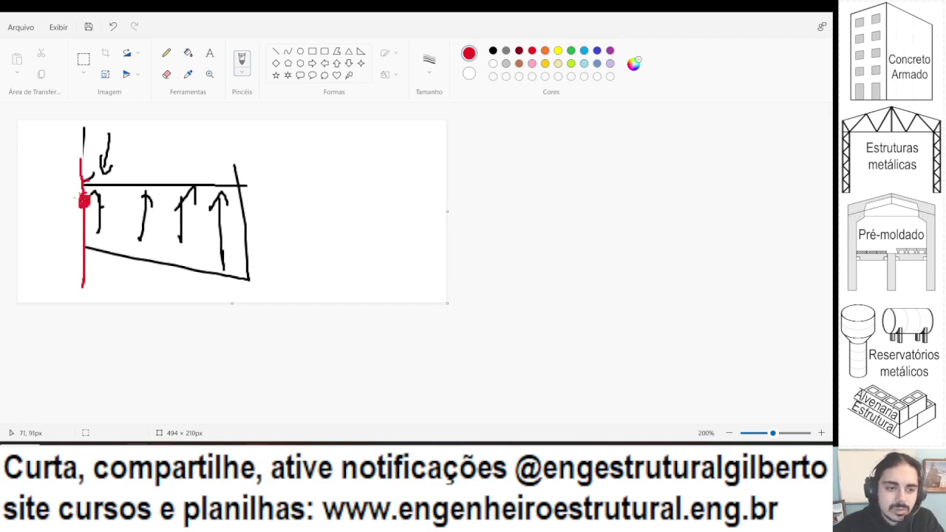
Sketch a red load block and curved arrow around the half column load, and undo those strokes.
mouse_move(75, 138)
mouse_down()
mouse_move(117, 138)
mouse_move(115, 177)
mouse_move(96, 159)
mouse_up()
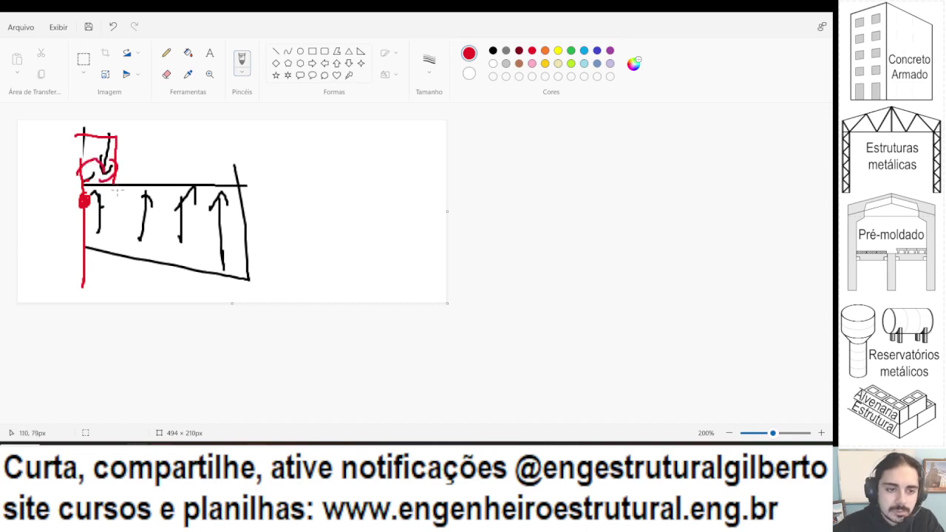
mouse_move(144, 253)
mouse_down()
mouse_move(129, 138)
mouse_move(123, 151)
mouse_up()
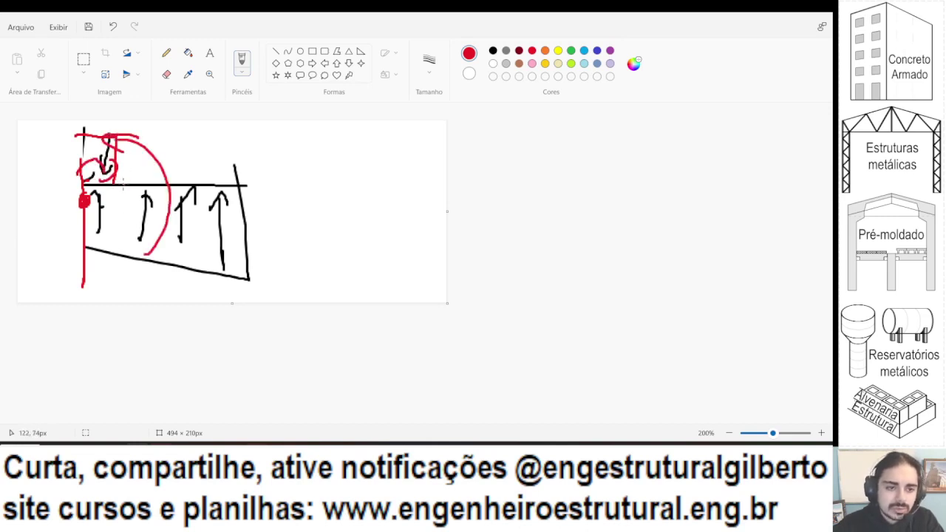
key(ctrl+z)
key(ctrl+z)
key(ctrl+z)
key(ctrl+z)
key(ctrl+z)
key(ctrl+z)
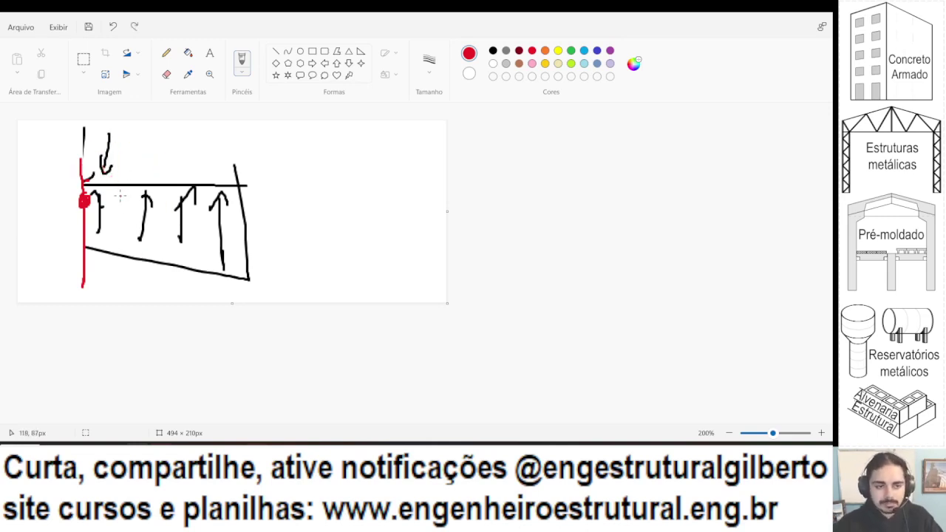
Switch back to the Excel footing spreadsheet.
key(alt+Tab)
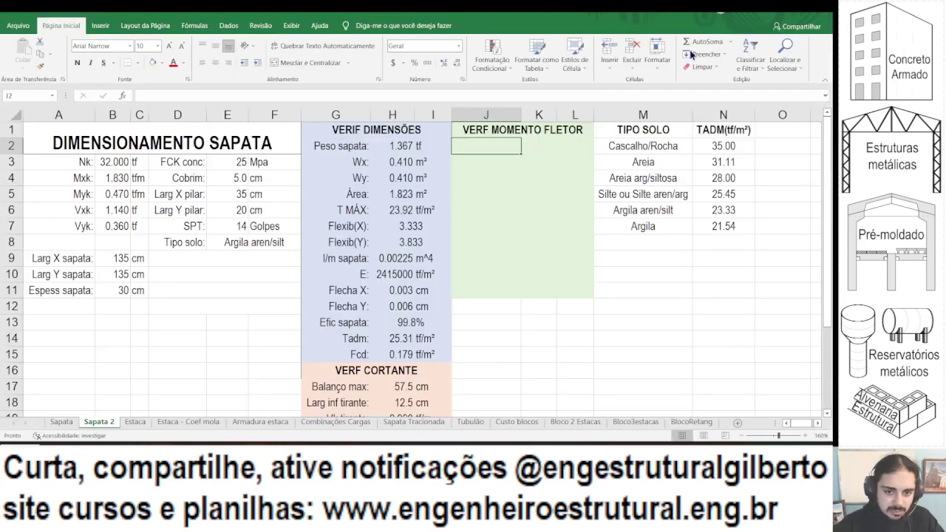
Enter the label "Mom pilar:" in J2.
text(mOM)
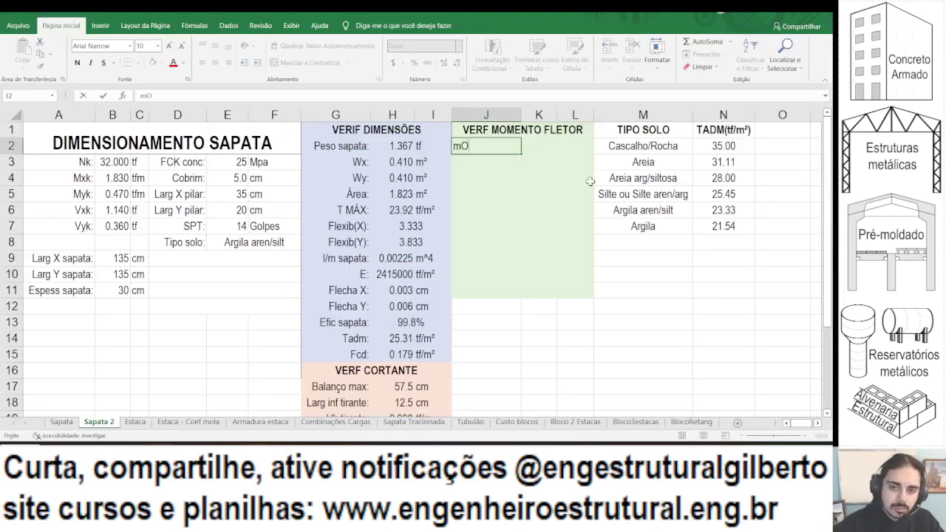
key(BackSpace)
key(BackSpace)
key(BackSpace)
text(Mom pil)
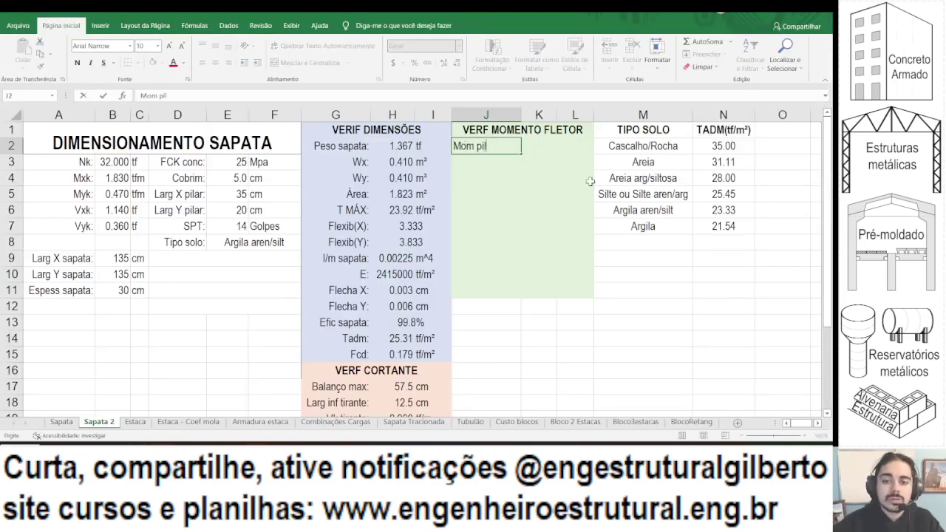
text(ar:)
key(ctrl+Return)
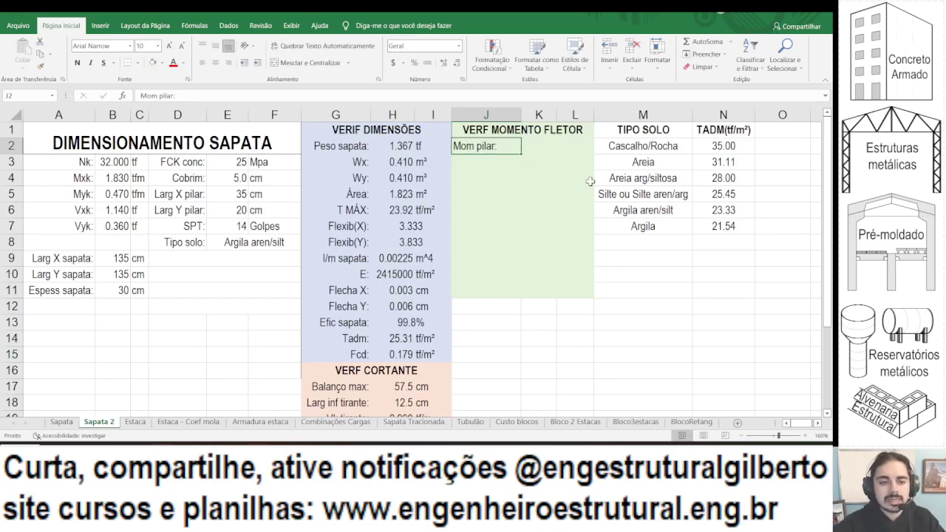
Enter the label "Carga dist pilar" in J2, copy it to J3 and clear J2.
text(Car)
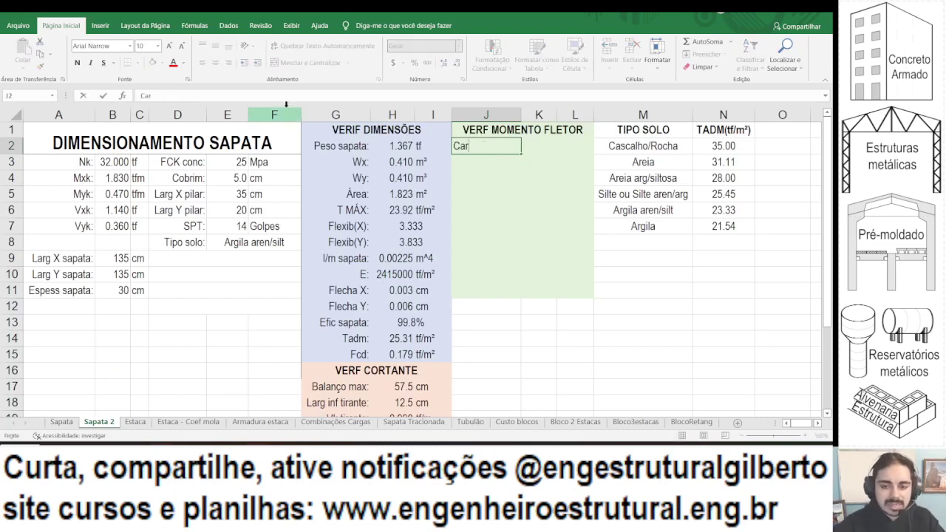
text(ga dist pilar)
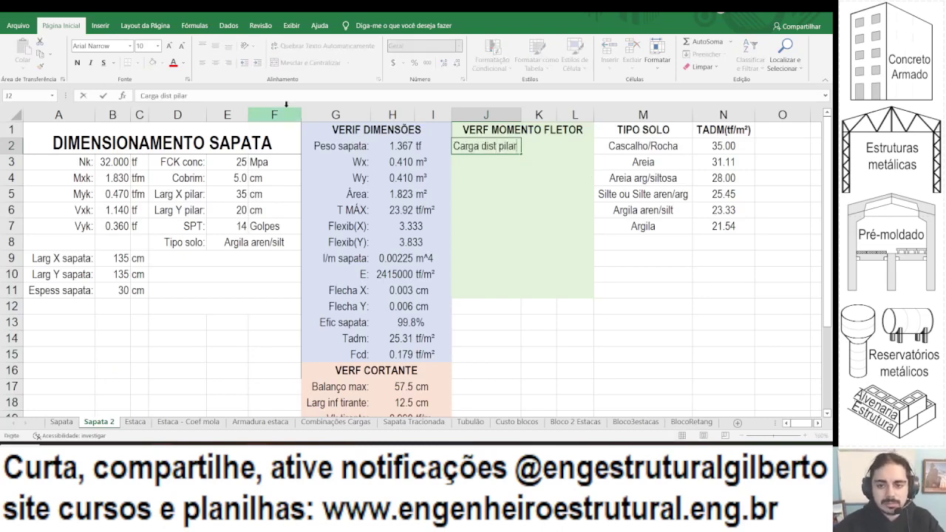
key(ctrl+Return)
key(ctrl+c)
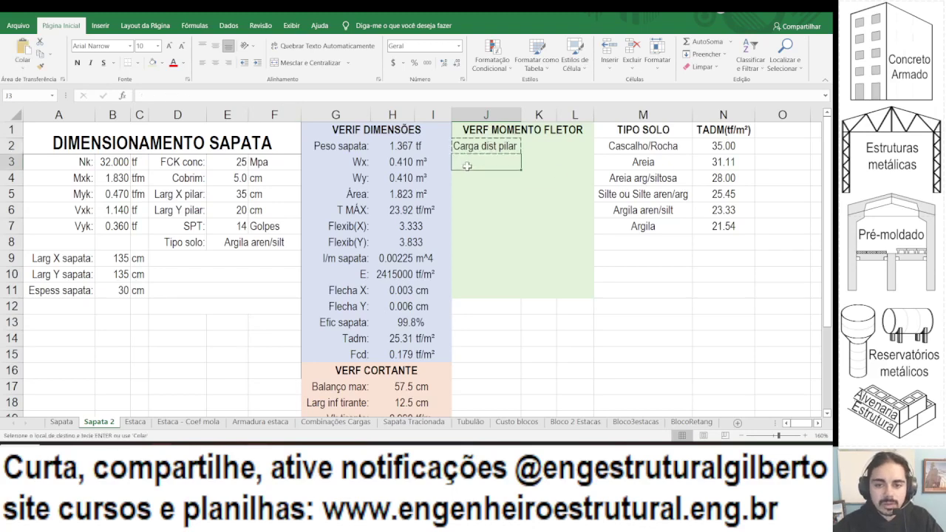
click(486, 162)
key(ctrl+v)
click(487, 147)
key(Delete)
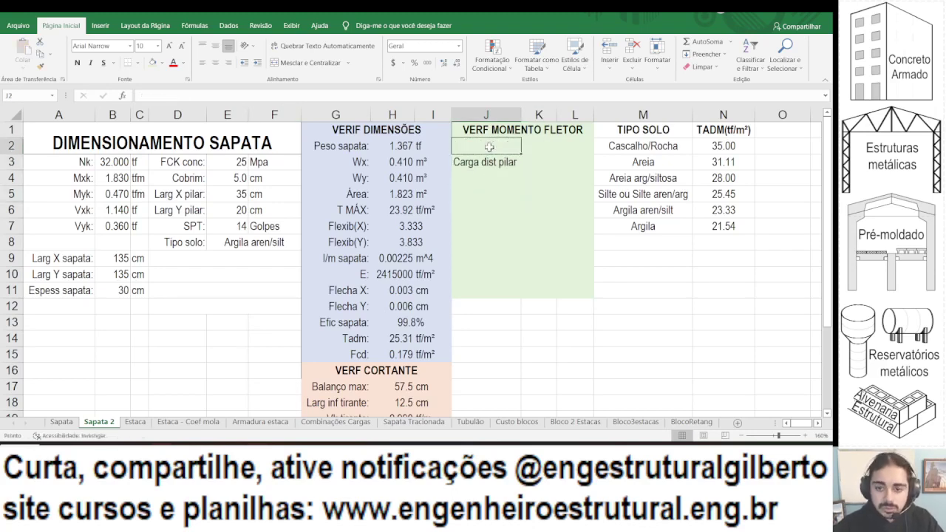
Add centred column headings X in K2 and Y in L2.
key(Right)
text(X)
key(Right)
text(Y)
key(ctrl+Return)
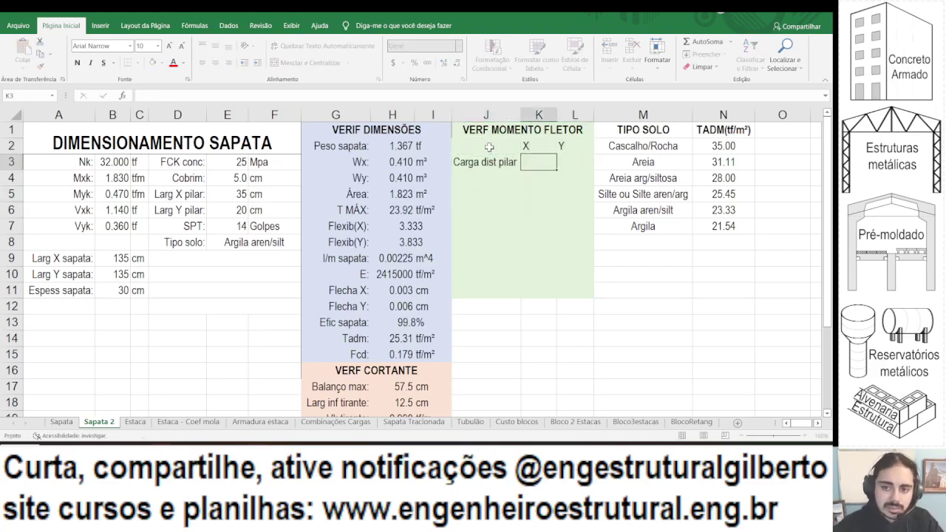
key(shift+Left)
click(215, 62)
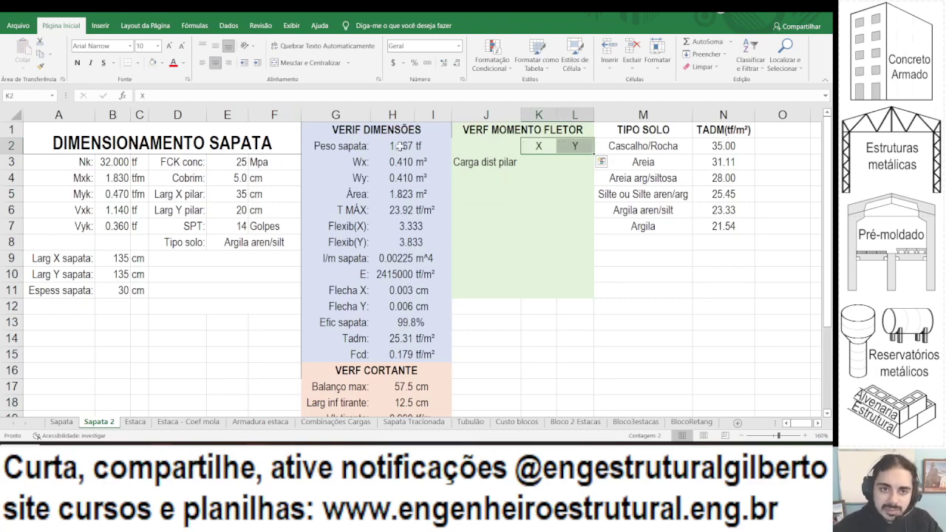
Calculate the X distributed column load in K3 with the formula =B3/(E5/100).
click(538, 164)
text(=)
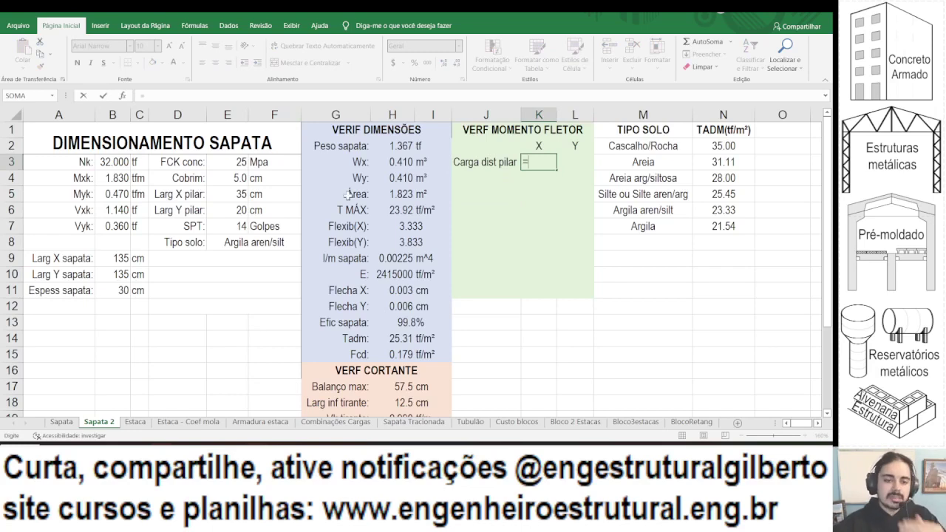
click(106, 161)
text(/)
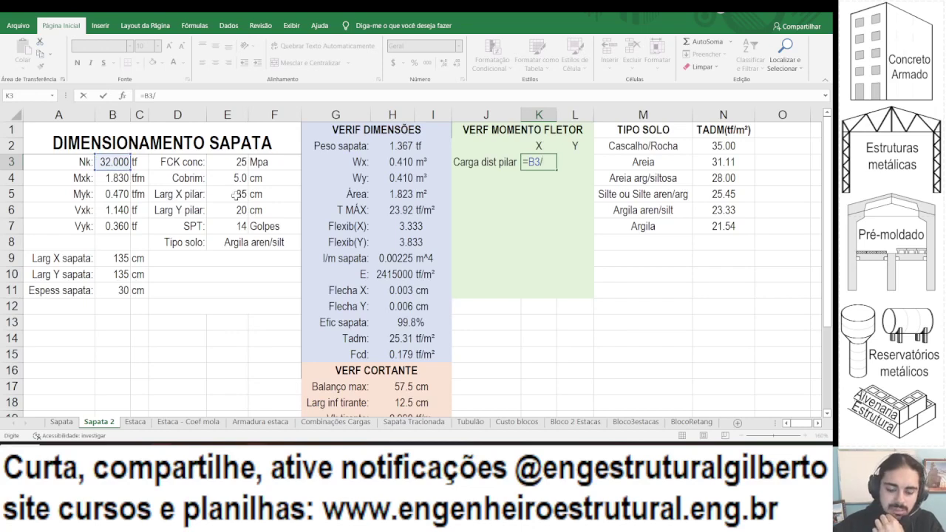
text(()
click(234, 195)
text(/100))
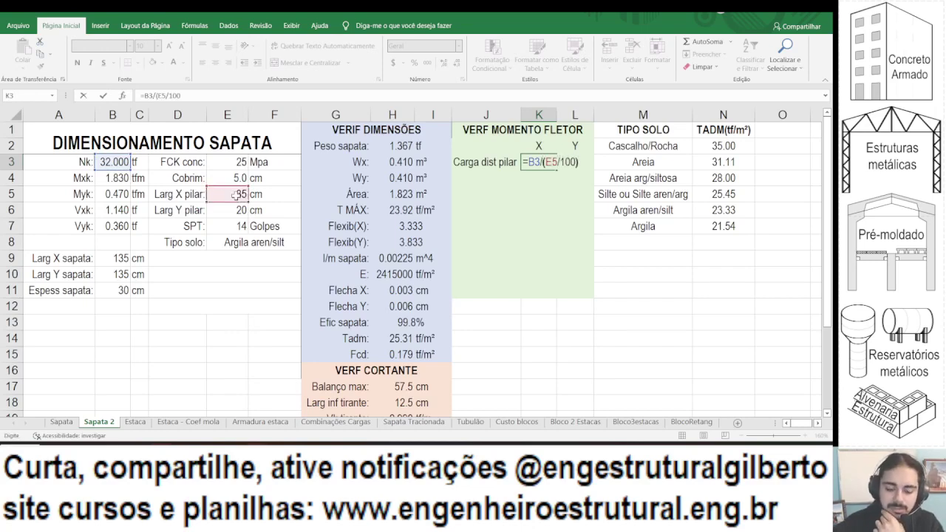
key(Return)
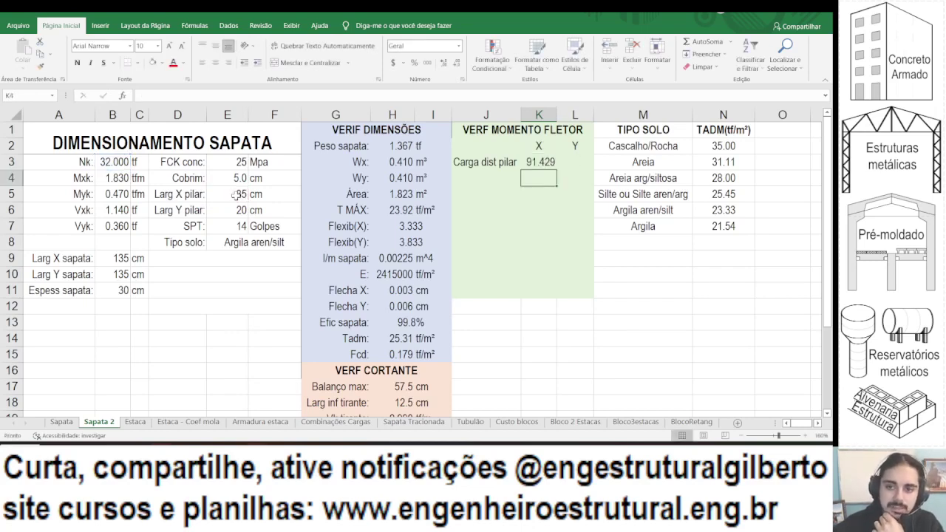
Reuse the K3 load formula in L3 for the Y direction, referencing the Y column width: =B3/(E6/100).
click(550, 163)
click(159, 95)
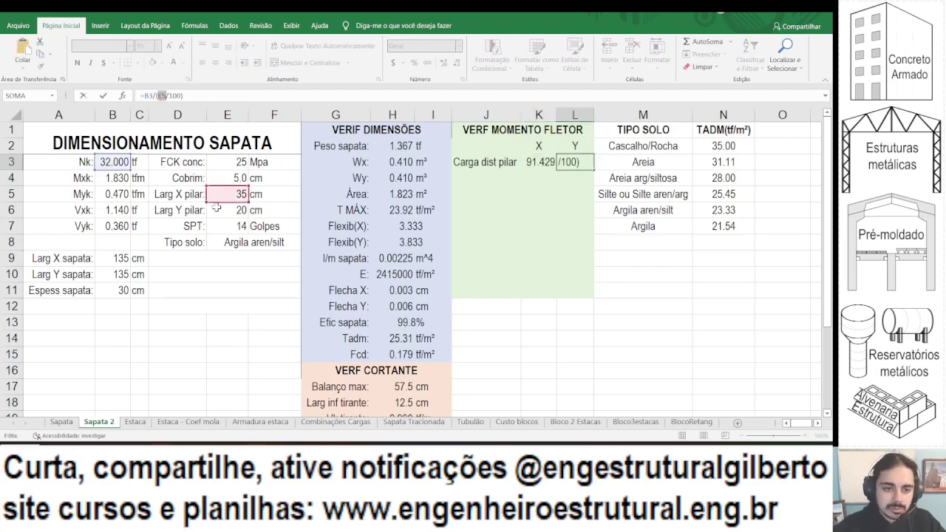
drag(208, 194, 207, 210)
key(Return)
key(Up)
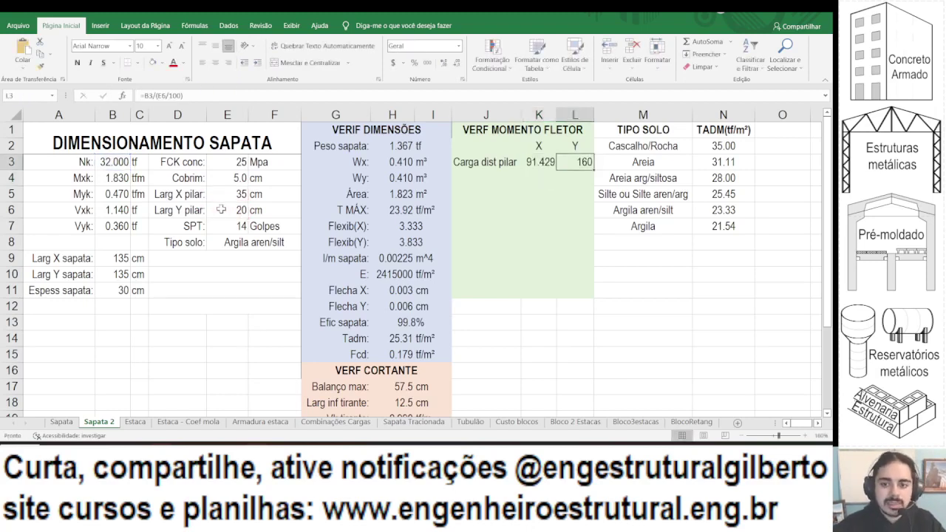
Centre the cells of the X and Y columns from K3 to L8.
key(shift+Right)
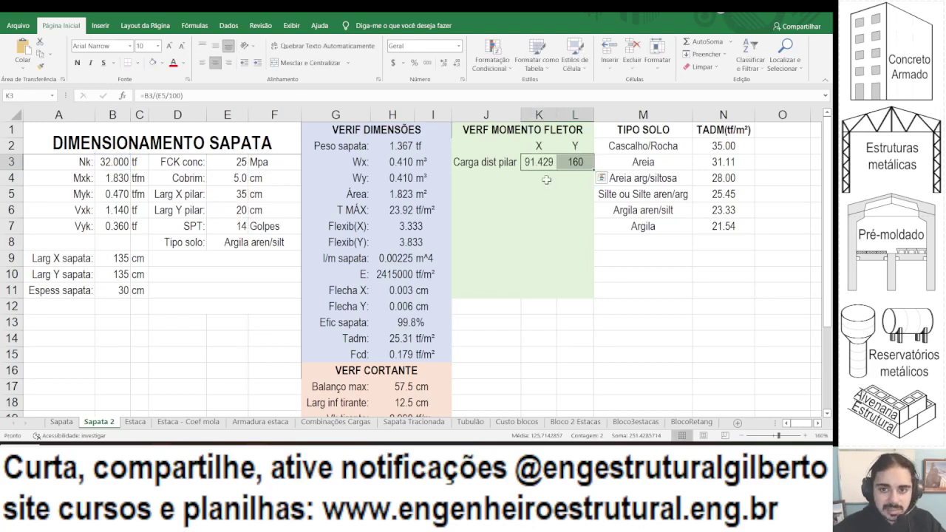
key(shift+Down)
key(shift+Down)
key(shift+Down)
key(shift+Down)
key(shift+Down)
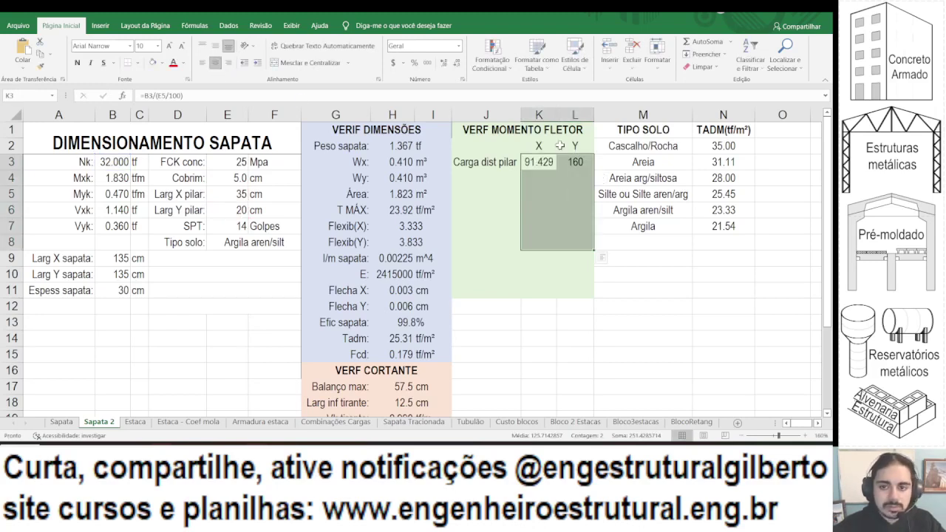
Insert a column before TIPO SOLO, and merge and centre the VERF MOMENTO FLETOR title across J1:M1.
click(606, 115)
right_click(605, 117)
click(649, 204)
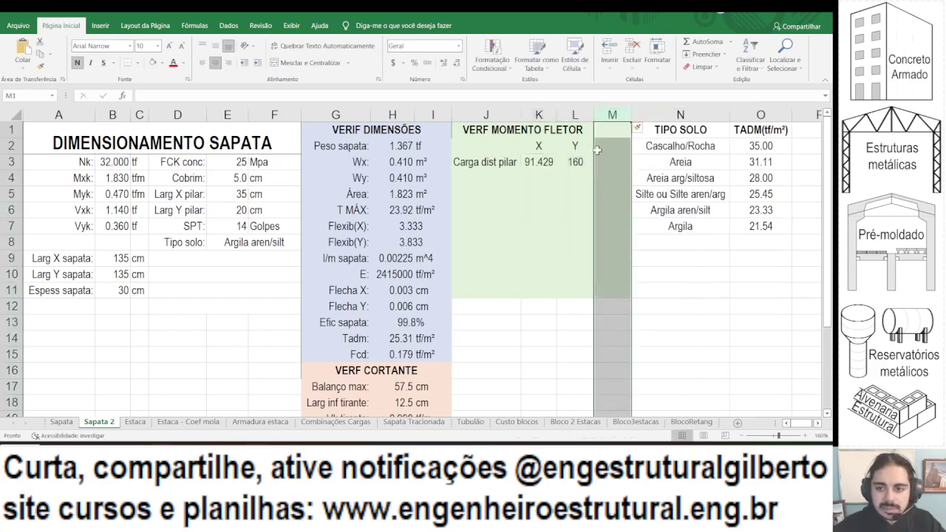
click(584, 194)
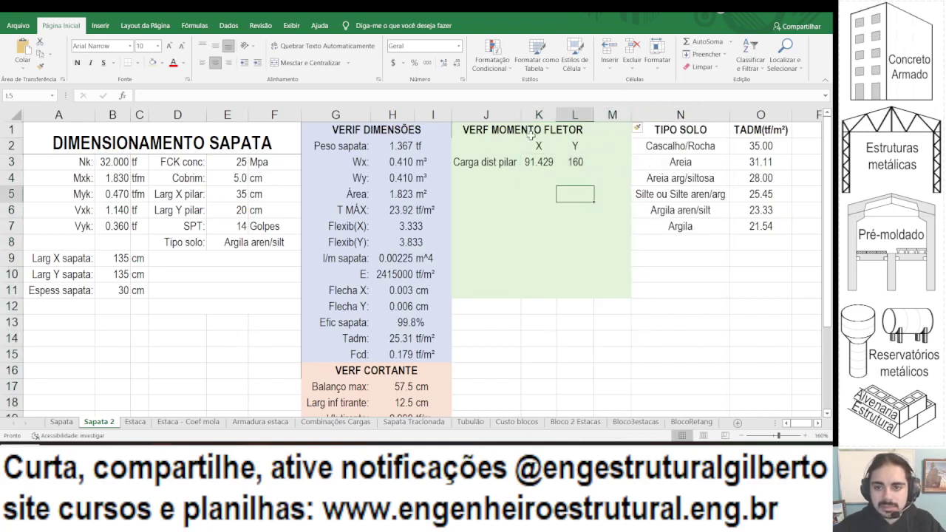
drag(480, 130, 612, 130)
click(306, 63)
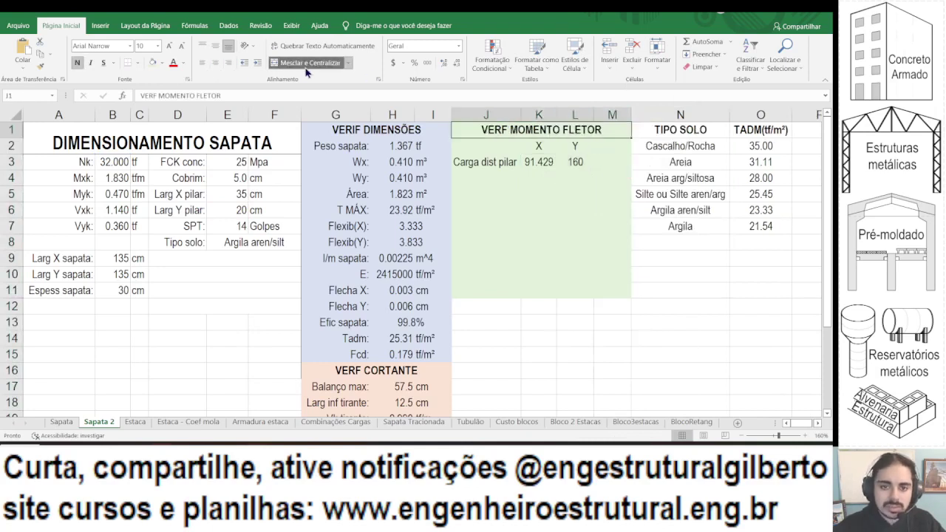
Fit column J to its contents and right-align the label cells J3:J10.
double_click(522, 115)
click(494, 162)
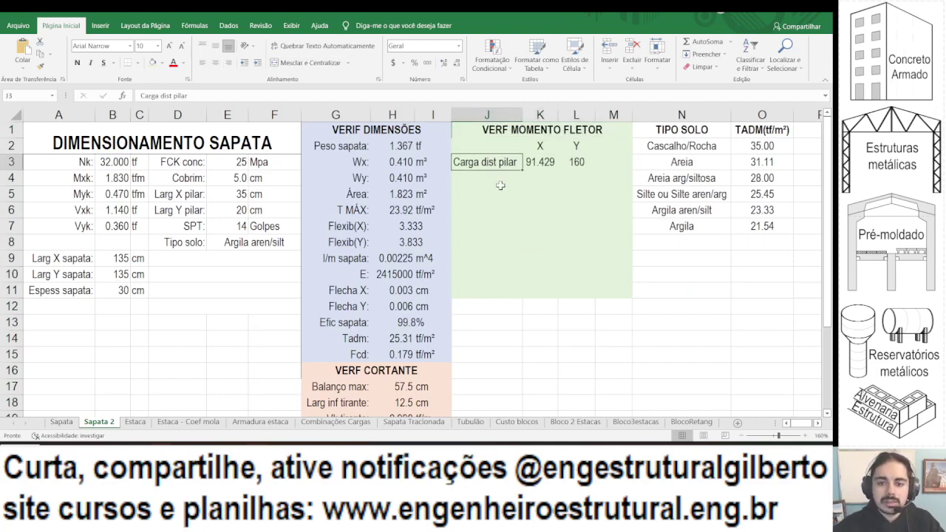
drag(492, 164, 513, 279)
click(244, 65)
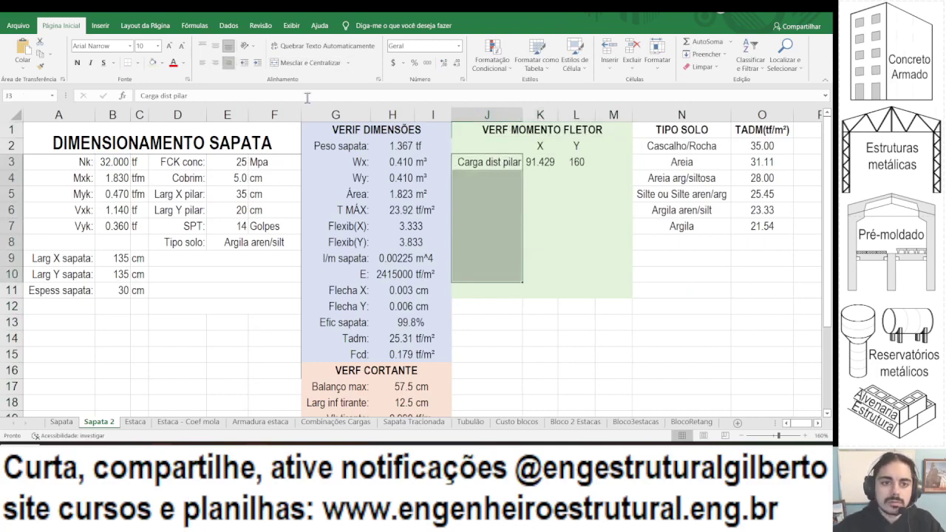
Label J4 "Mom pilar:" and calculate the X column moment in K4 with the formula =K3*E5/400.
click(489, 177)
text(Mom pilar:)
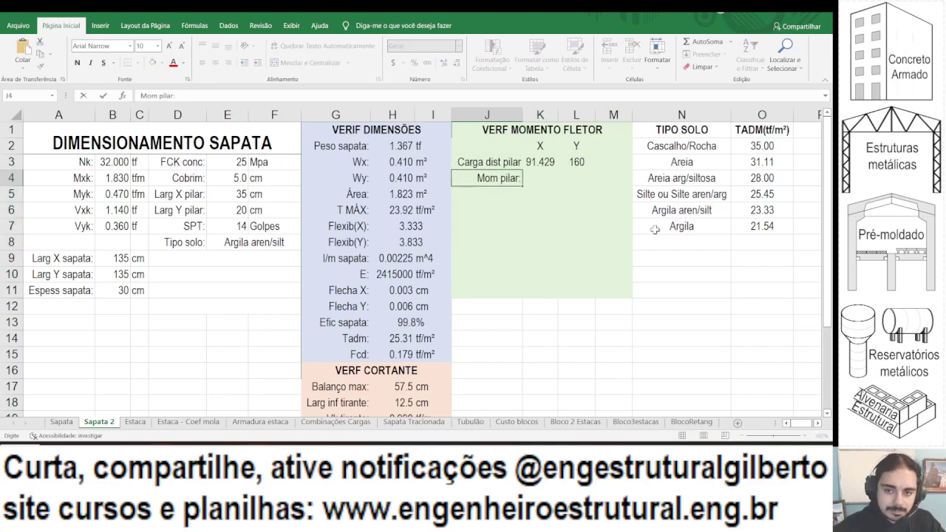
key(Tab)
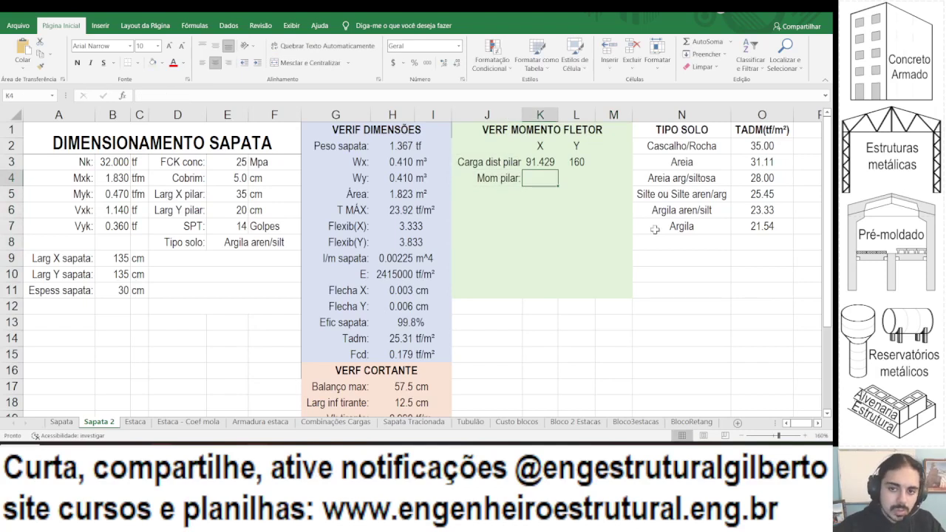
text(=)
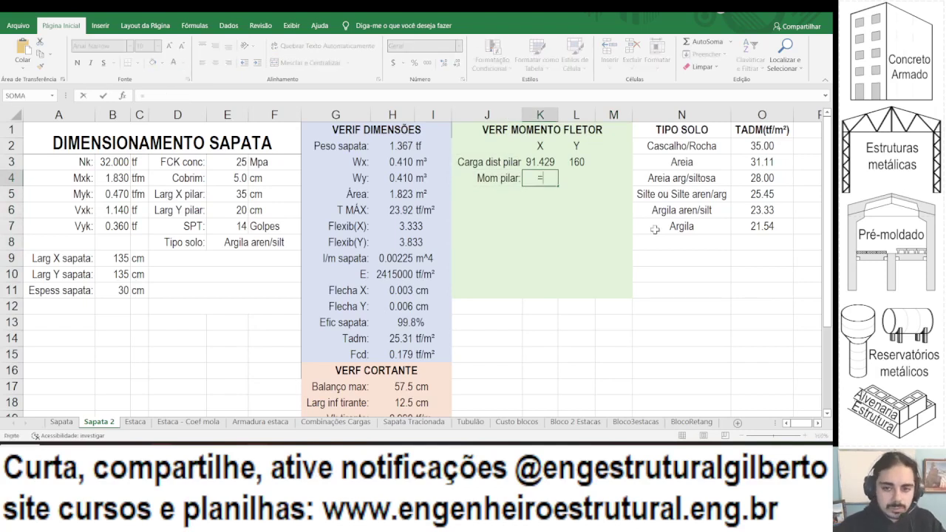
click(540, 162)
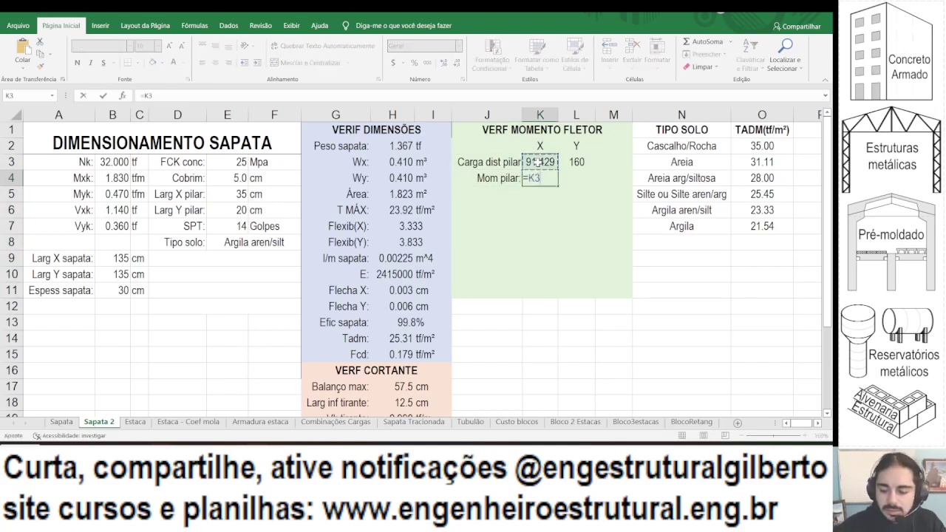
text(*)
click(225, 192)
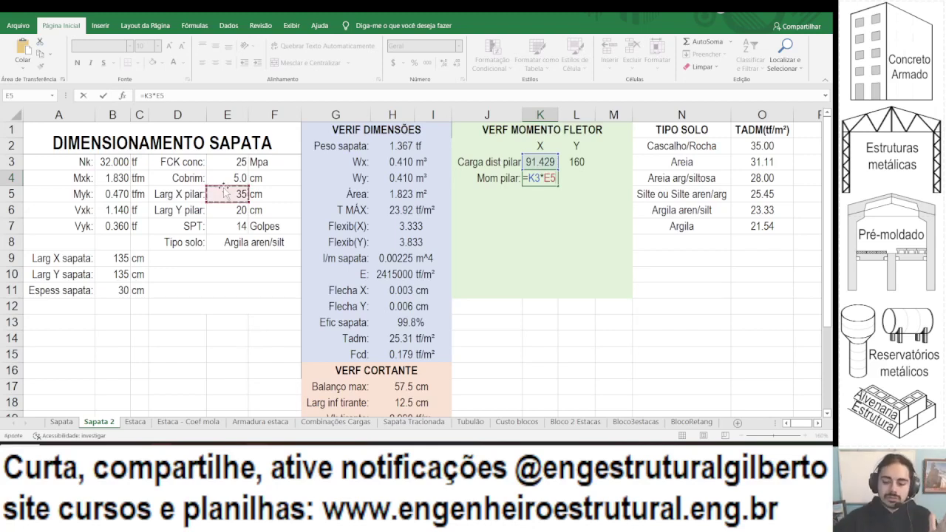
text(/40)
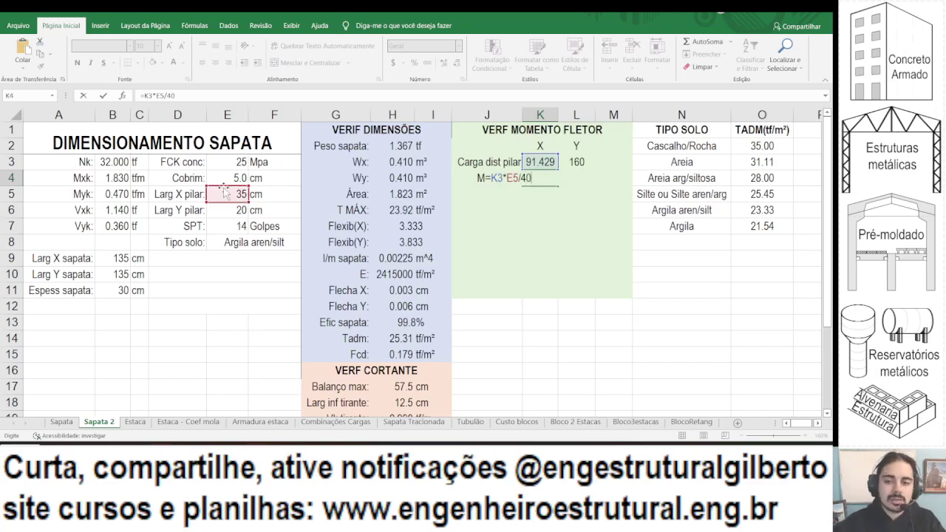
text(0)
key(ctrl+Return)
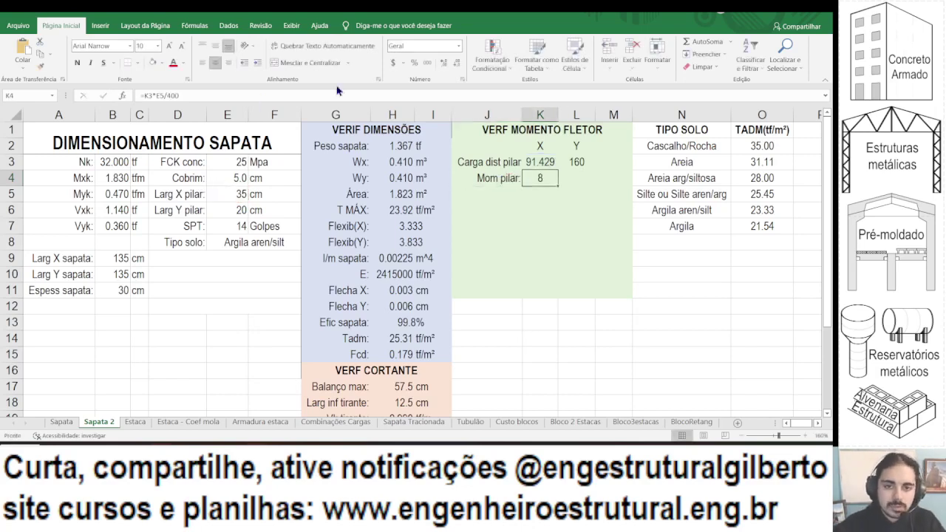
Display the X column moment in K4 with two decimal places.
click(443, 65)
click(456, 64)
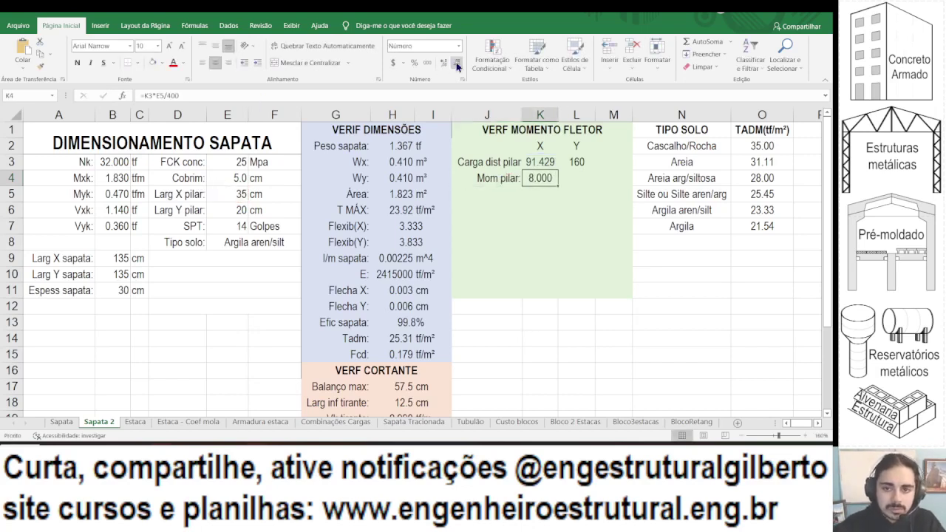
click(456, 64)
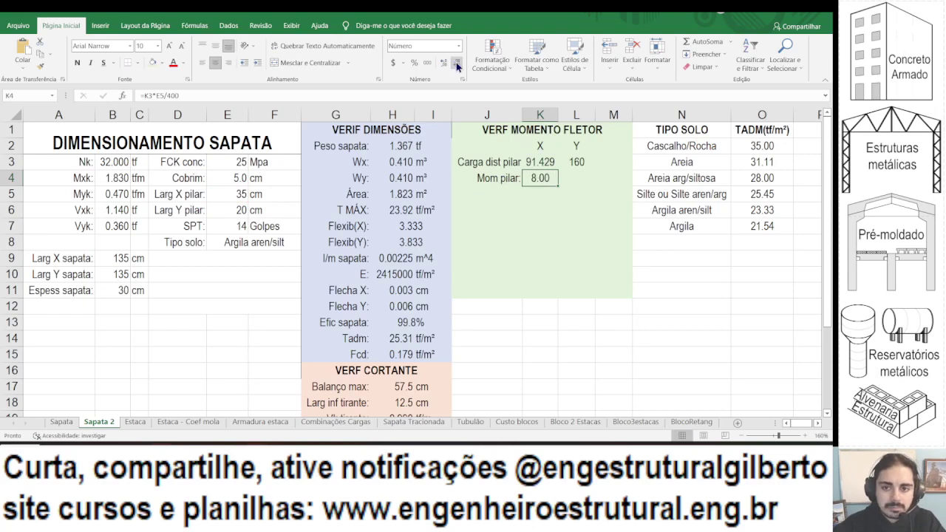
click(540, 161)
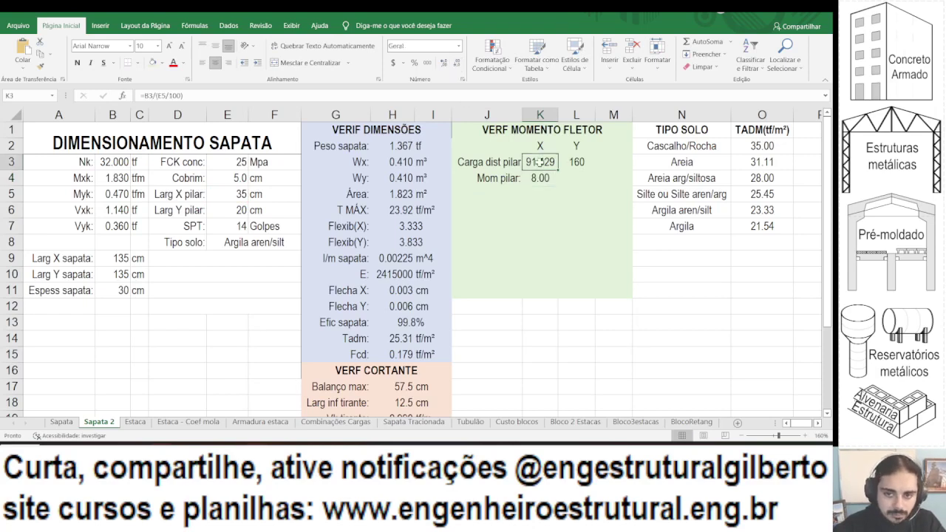
click(148, 95)
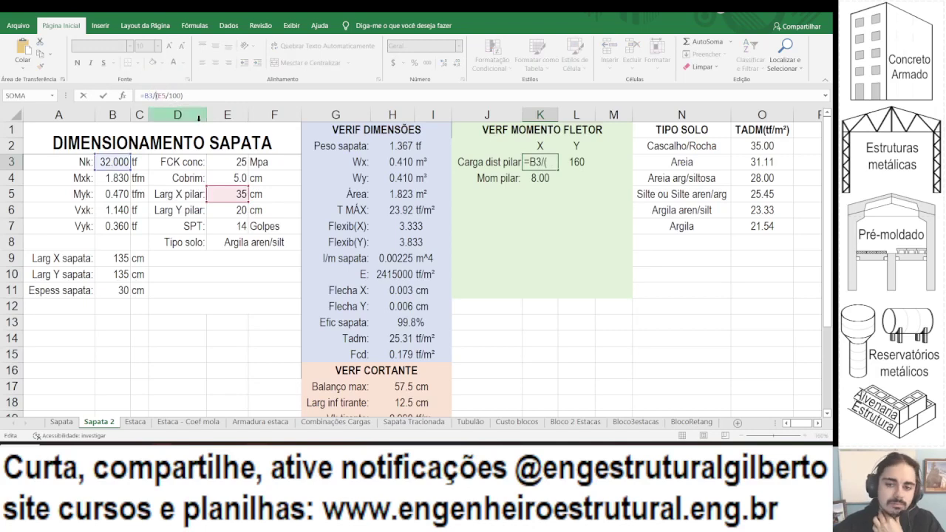
text(*)
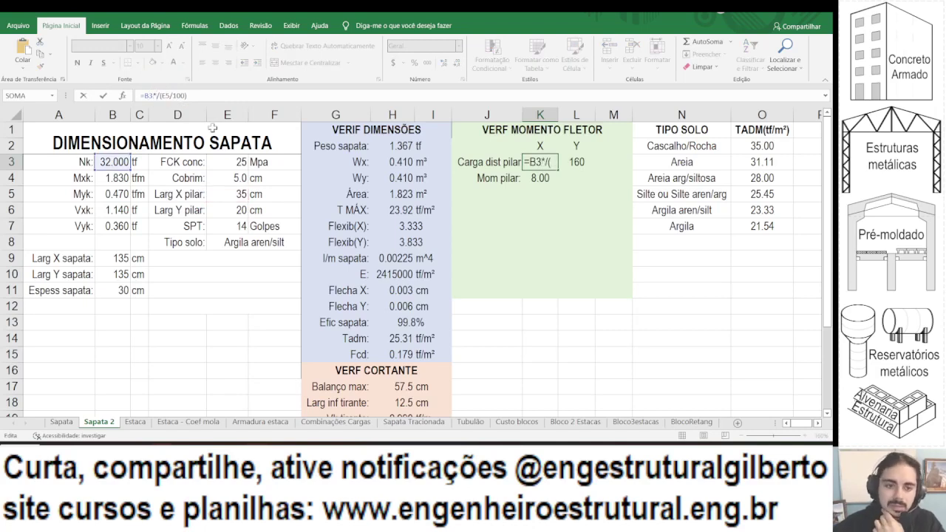
text(()
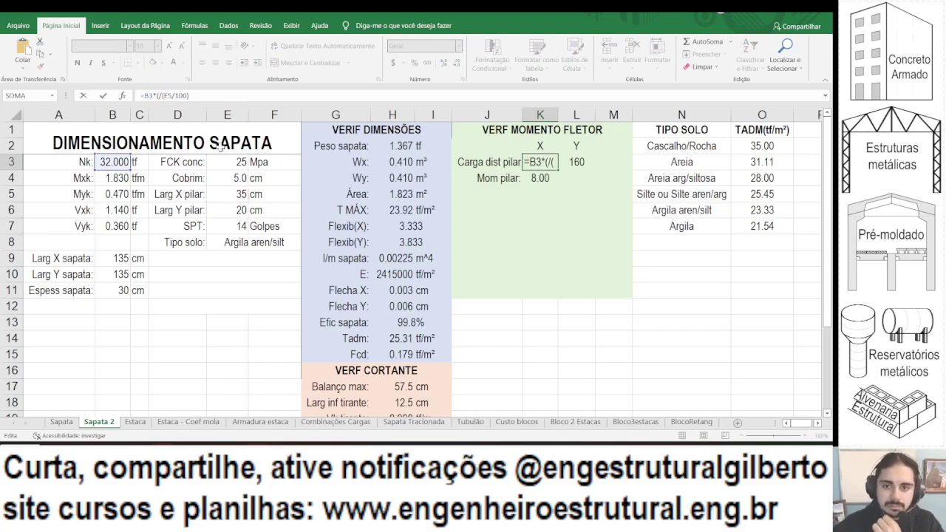
key(Return)
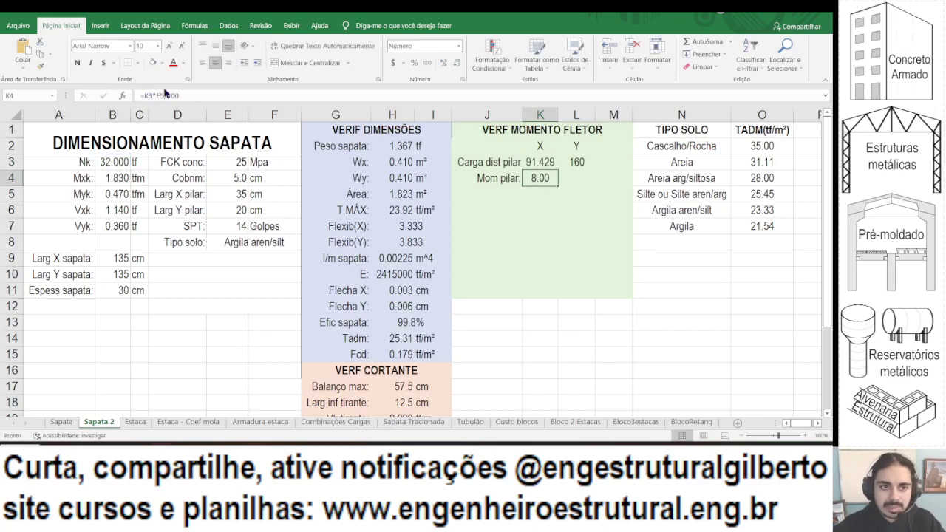
Insert the half column width factor into the K4 moment formula, making it =K3*(E5/100/2)*E5/400.
click(150, 96)
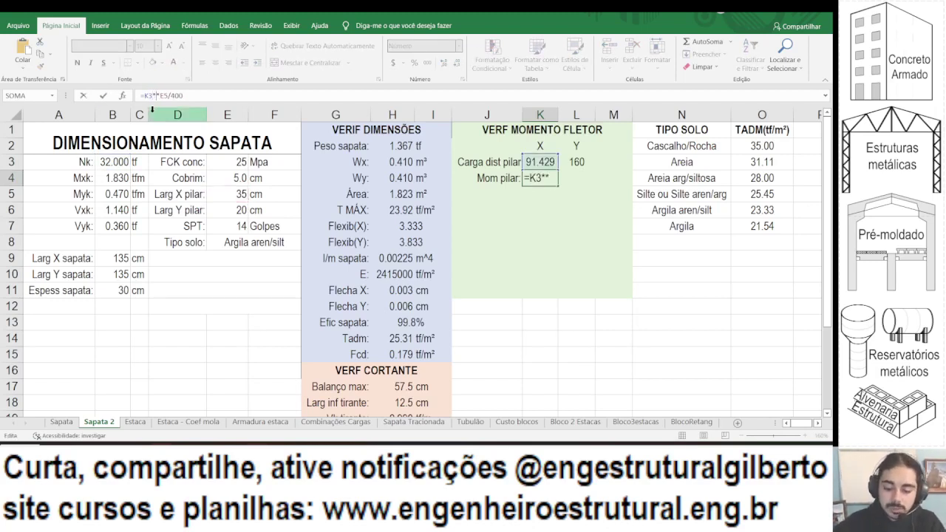
text(()
click(231, 192)
text(*)
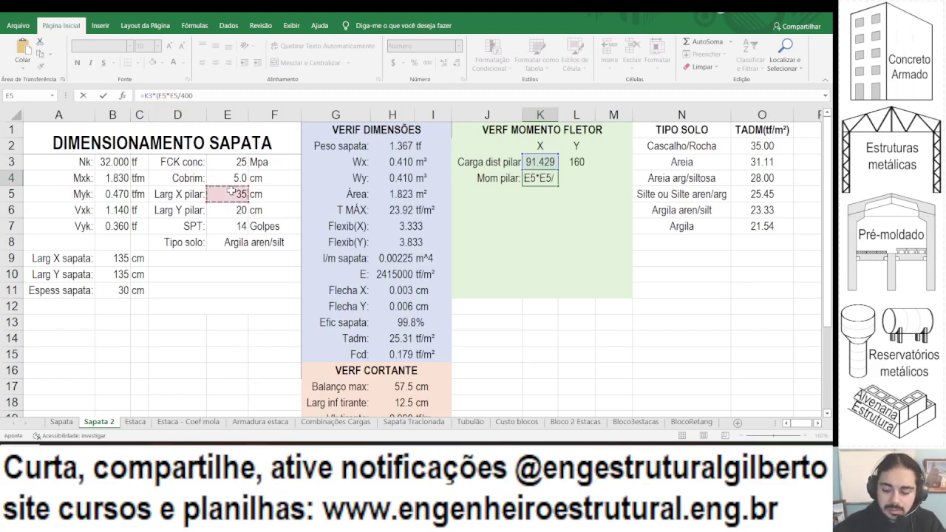
key(BackSpace)
text(/100)*)
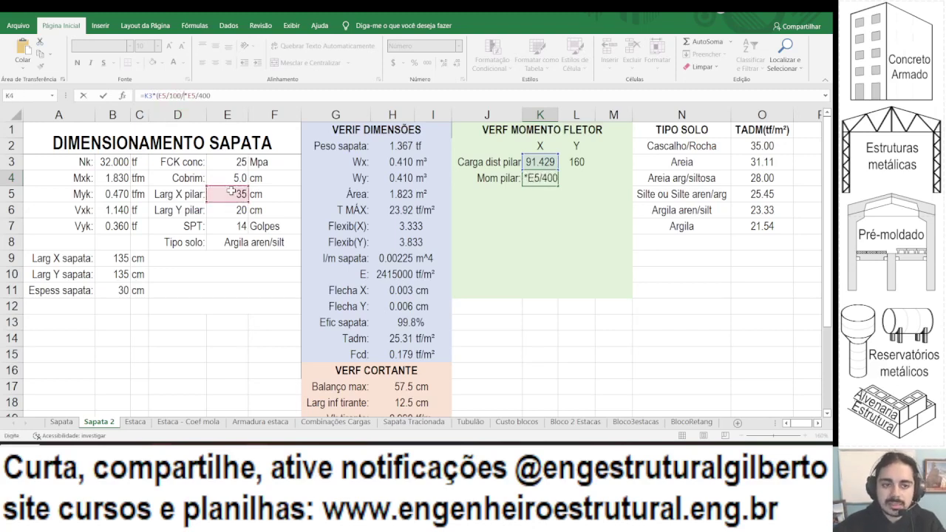
text(2))
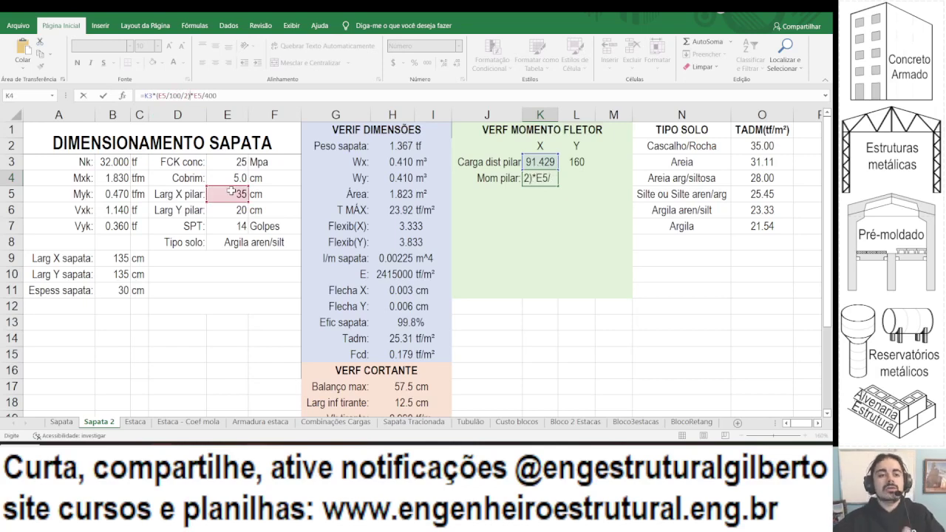
key(ctrl+Return)
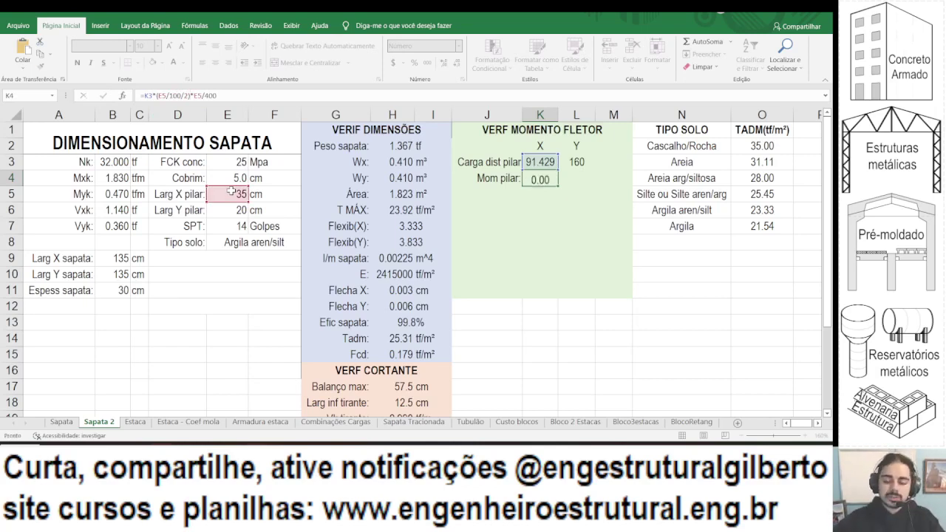
Reuse the K4 moment formula in L4 for the Y direction with the Y load and column width: =L3*(E6/100/2)*E6/400.
click(251, 95)
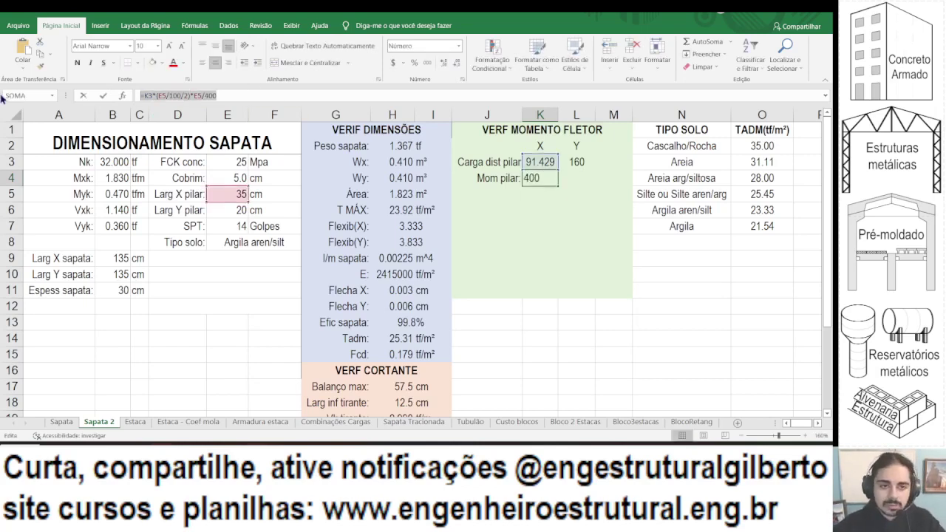
key(Tab)
click(185, 94)
text(=K3*(E5/100/2)*E5/400)
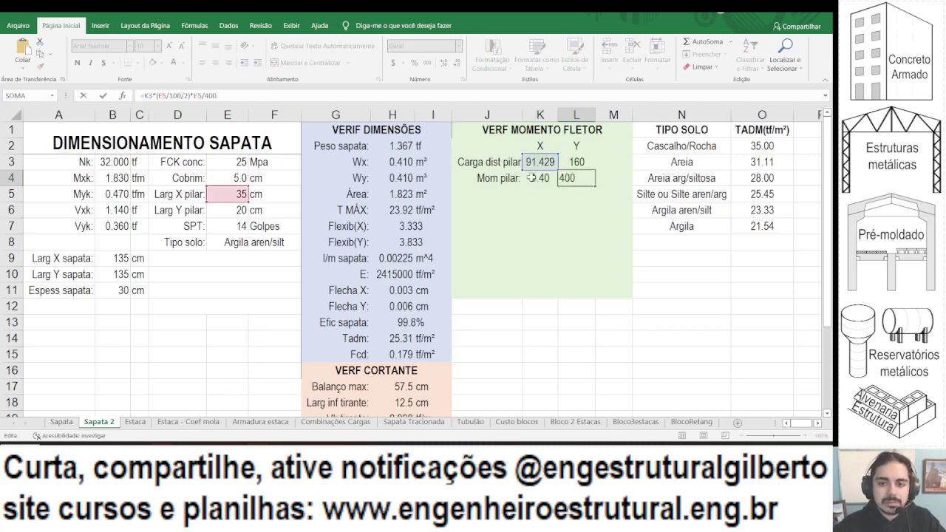
click(576, 162)
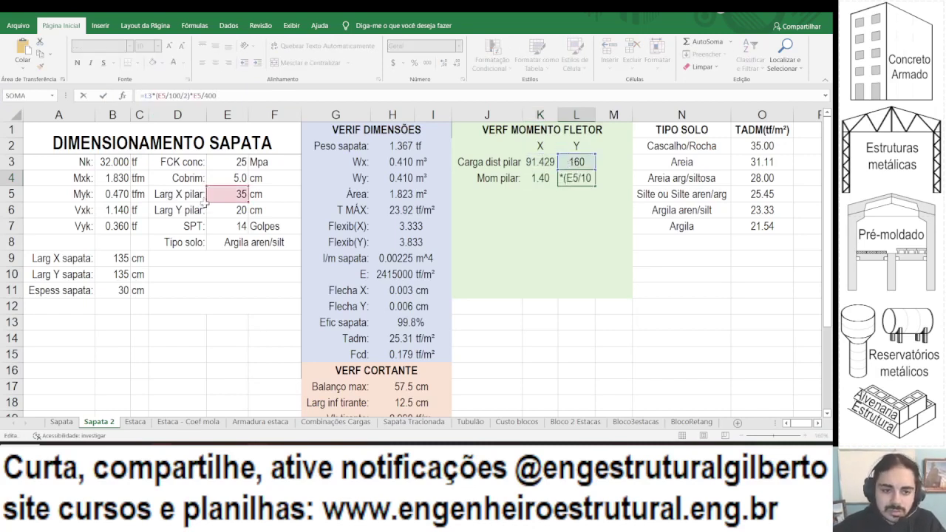
click(222, 210)
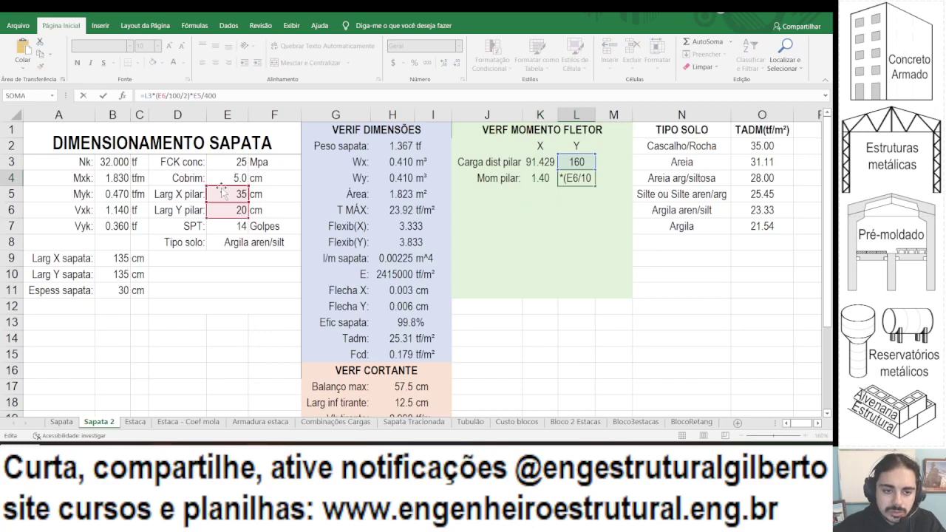
click(223, 210)
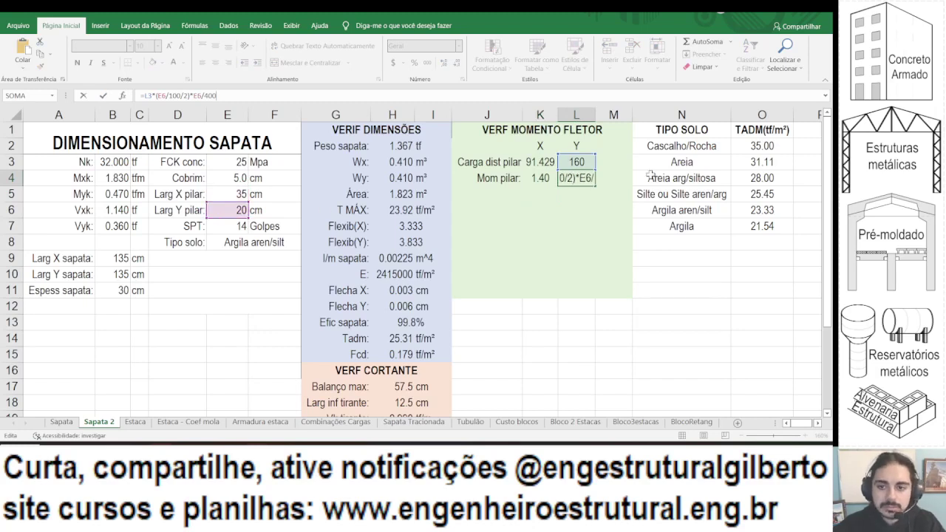
key(ctrl+Return)
Display both column moments in K4:L4 with two decimal places and fit column K to its contents.
drag(560, 183, 540, 179)
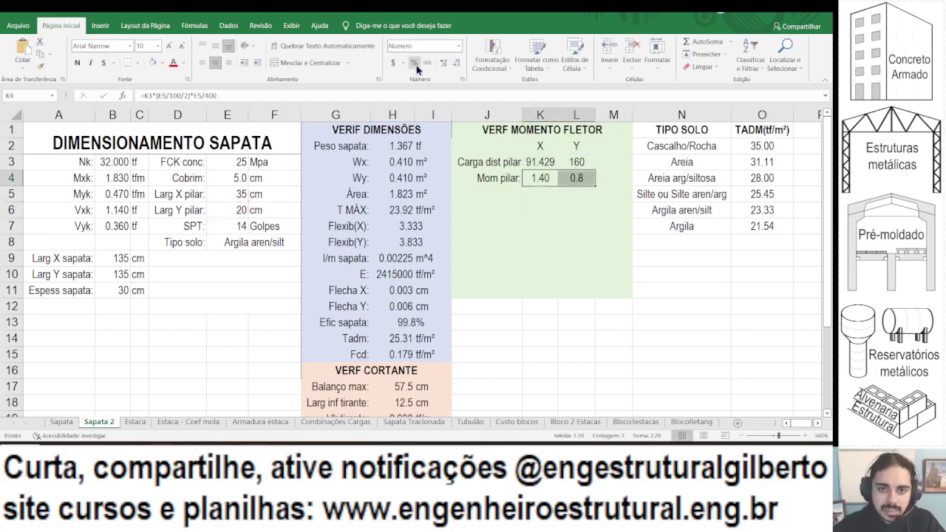
click(442, 64)
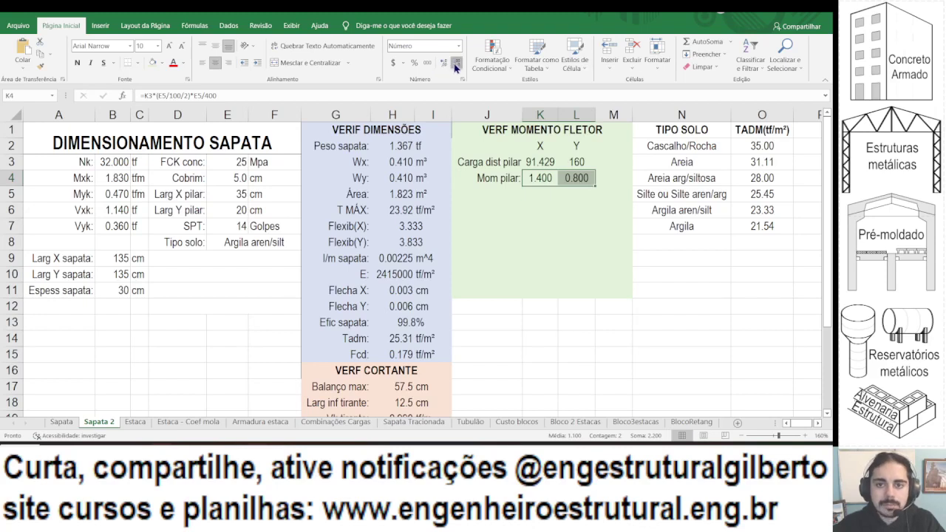
click(456, 64)
double_click(558, 114)
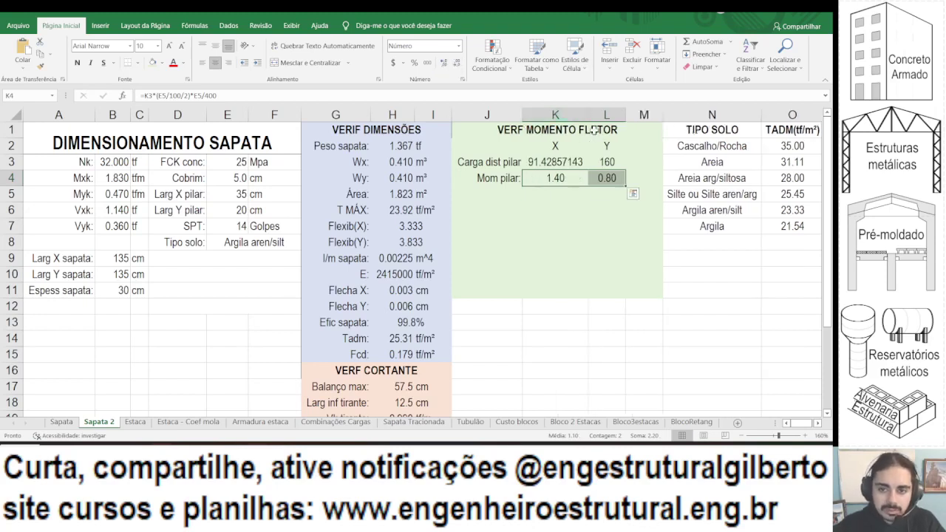
Display the X distributed column load in K3 with two decimal places.
click(555, 162)
click(456, 64)
click(456, 63)
click(456, 64)
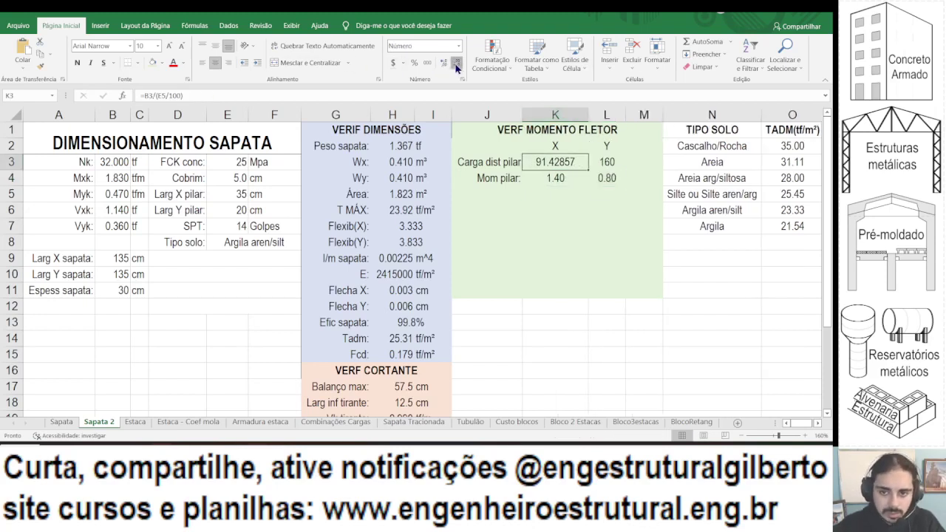
click(456, 63)
click(456, 64)
click(456, 64)
Display the Y distributed column load in L3 with two decimal places and fit columns K and L to their contents.
click(607, 162)
click(456, 64)
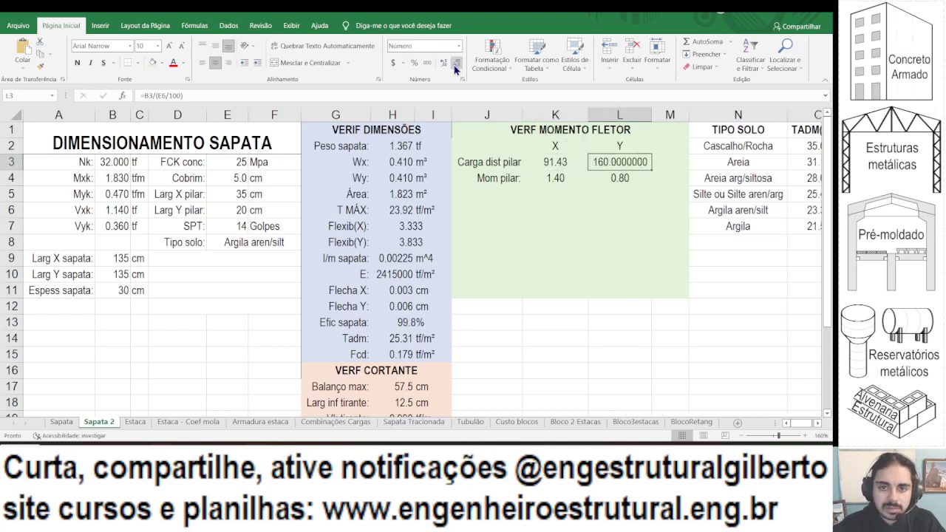
click(456, 64)
click(456, 63)
click(456, 64)
click(456, 63)
click(456, 64)
click(456, 63)
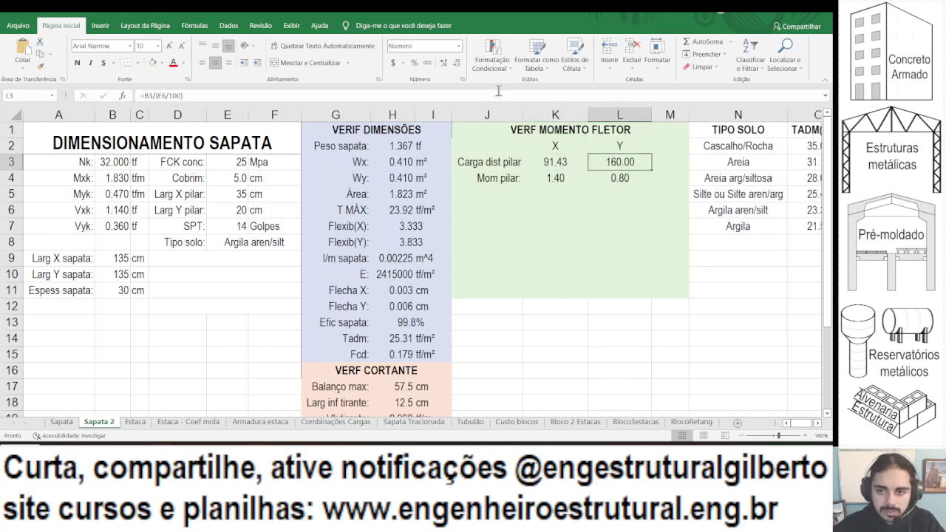
drag(555, 114, 619, 115)
double_click(652, 115)
Enter the unit tf/m in M3 for the distributed column load and tfm in M4 for the column moment.
click(607, 162)
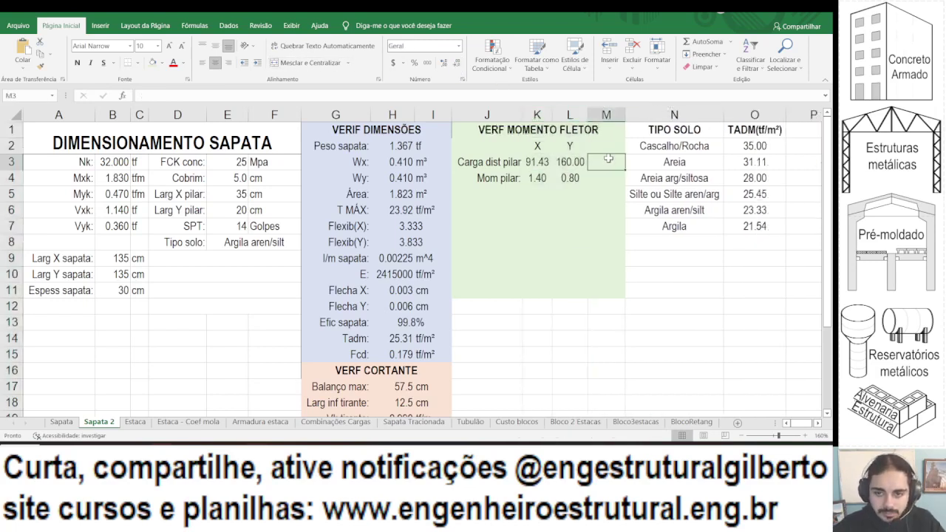
text(tfm/)
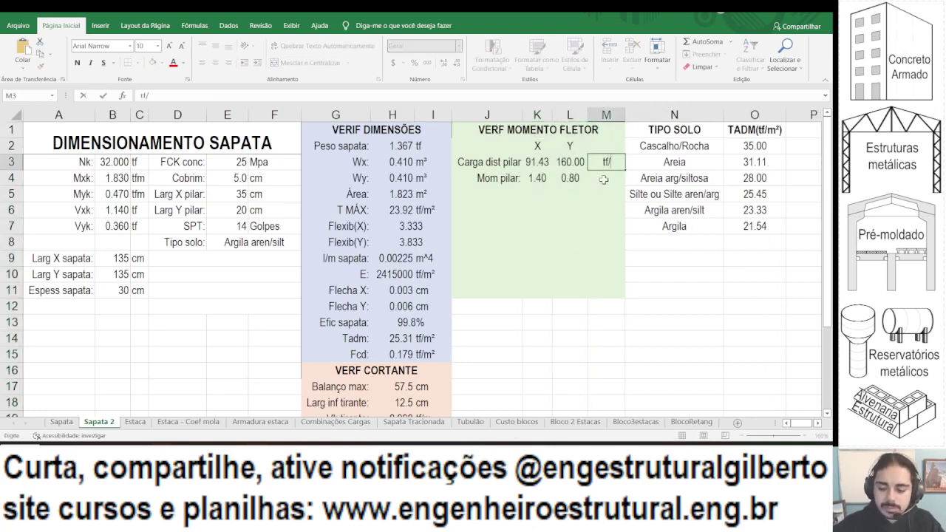
text(m)
key(Return)
text(tfm/m)
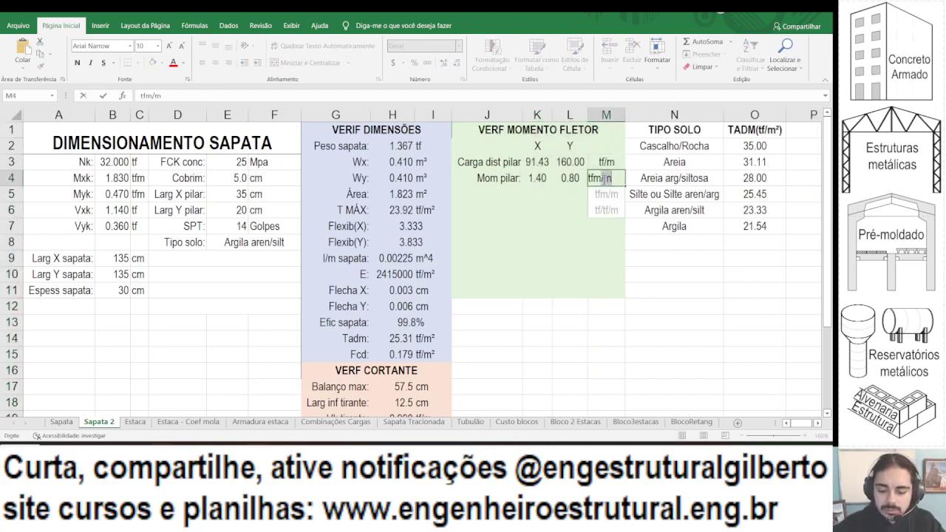
key(Return)
key(Left)
key(Left)
key(Left)
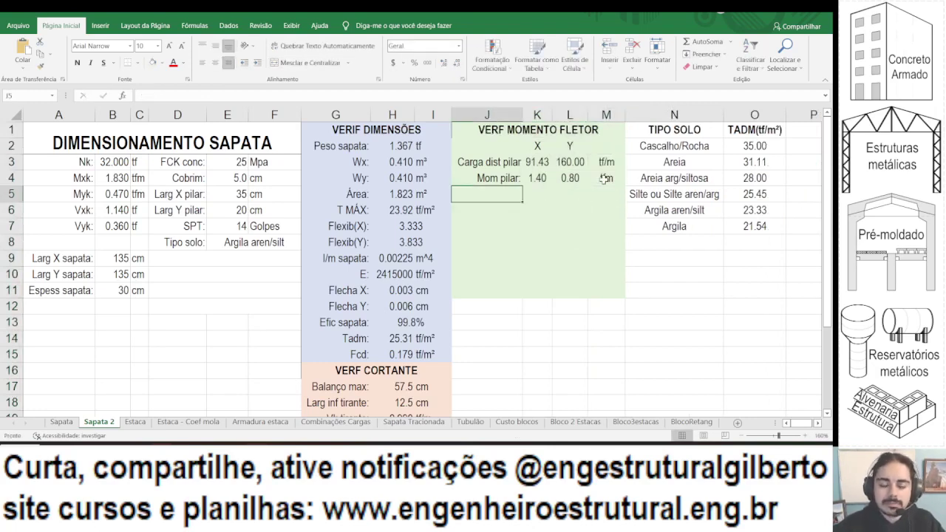
Divide the X column moment in K4 by the footing's Y width in metres: =K3*(E5/100/2)*E5/400/(B10/100).
key(Up)
key(Right)
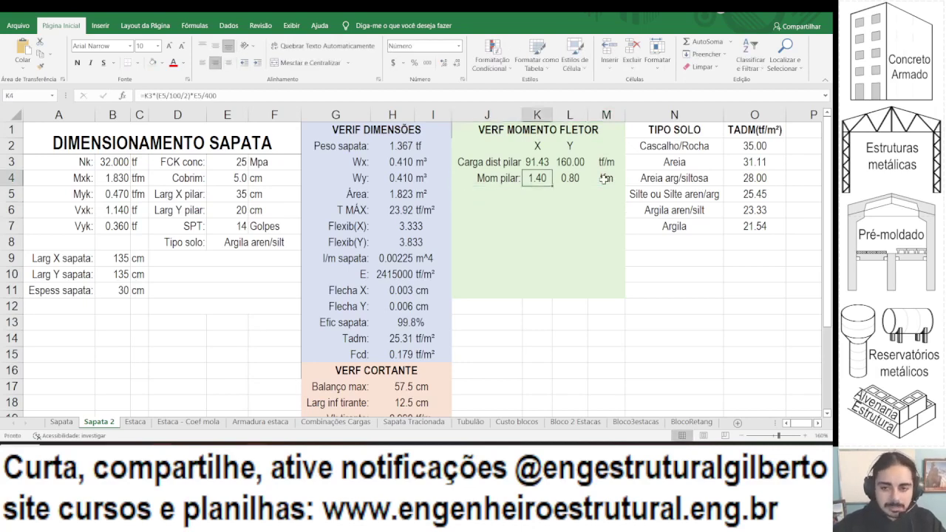
click(263, 96)
text(/()
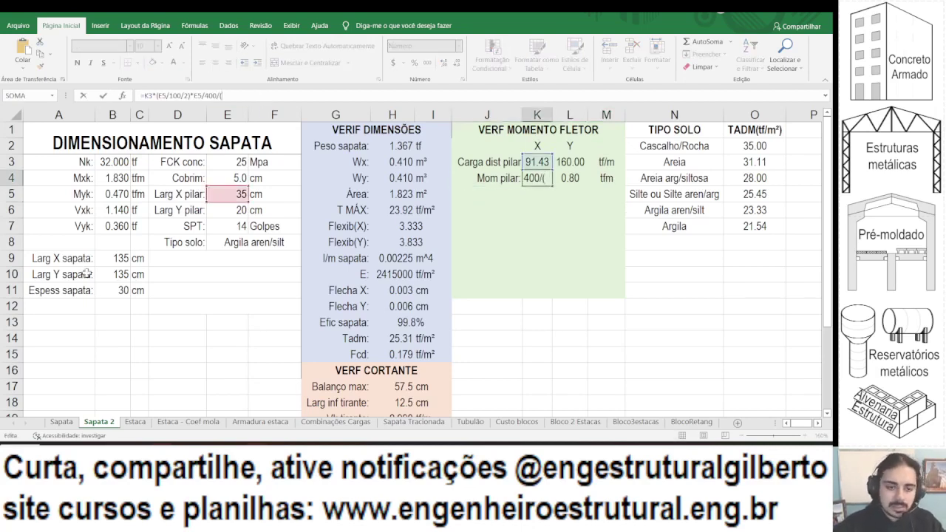
click(109, 273)
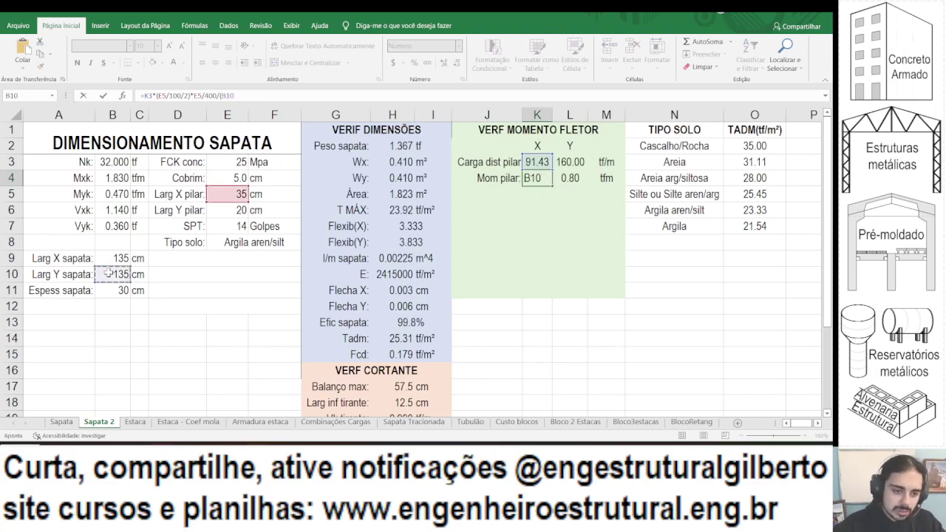
text(/100)
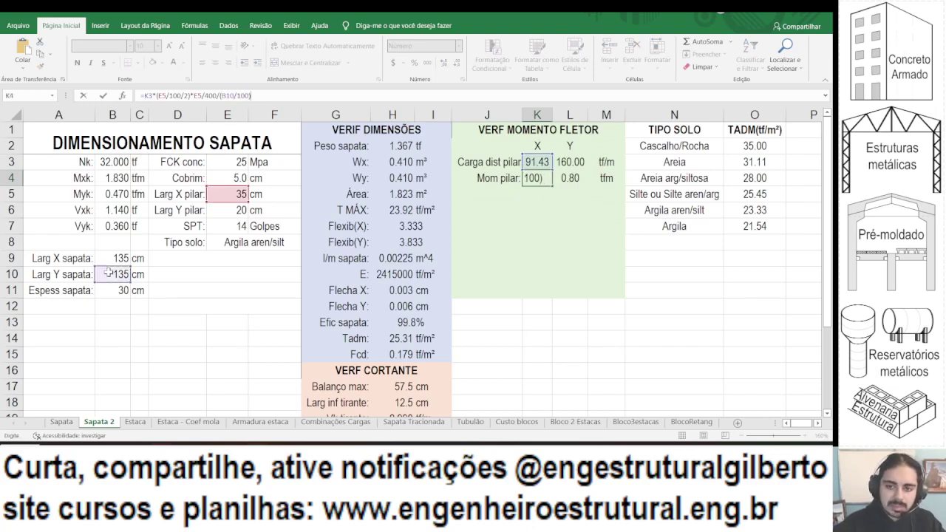
key(Return)
key(Up)
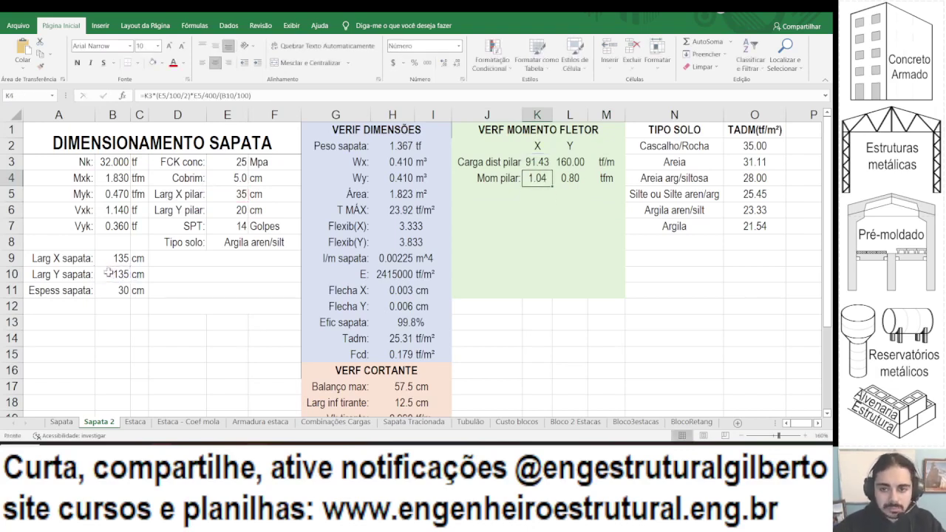
Divide the Y column moment in L4 by the footing's X width in metres: =L3*(E6/100/2)*E6/400/(B9/100).
key(Right)
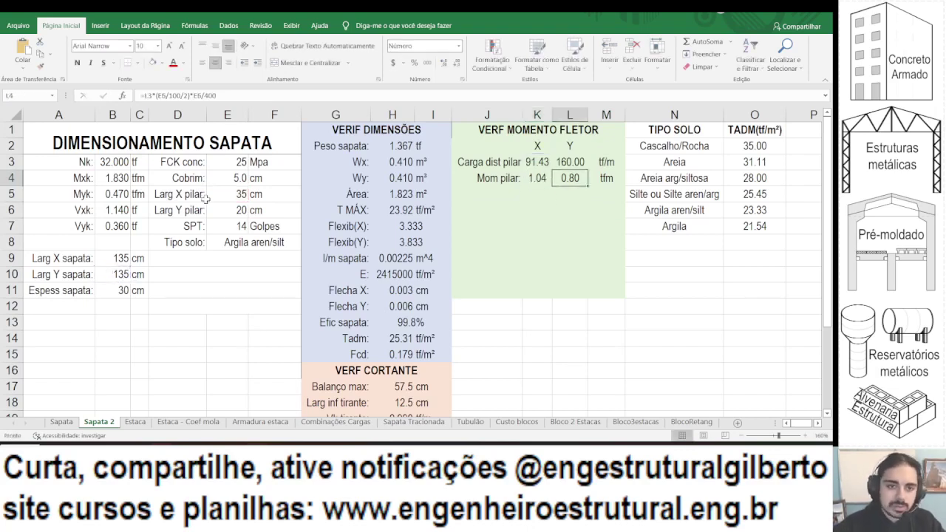
click(267, 97)
text(/)
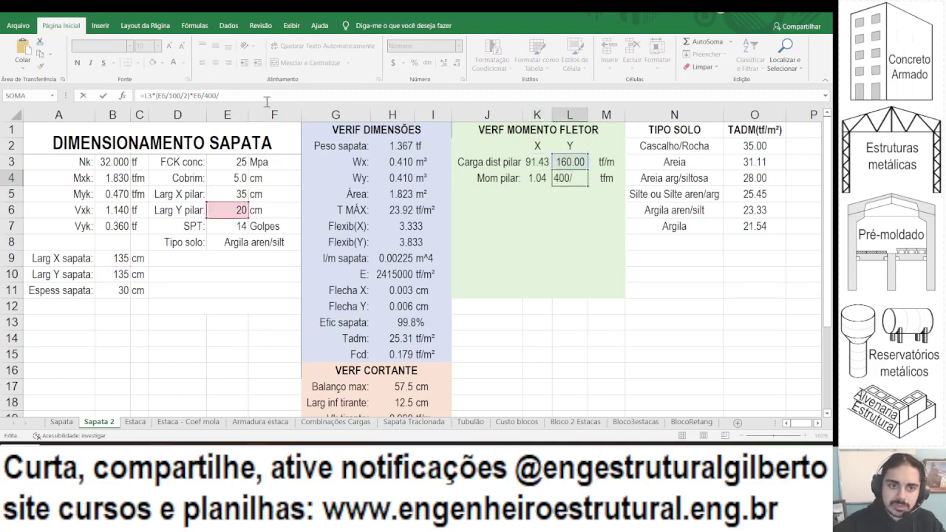
text(()
click(119, 260)
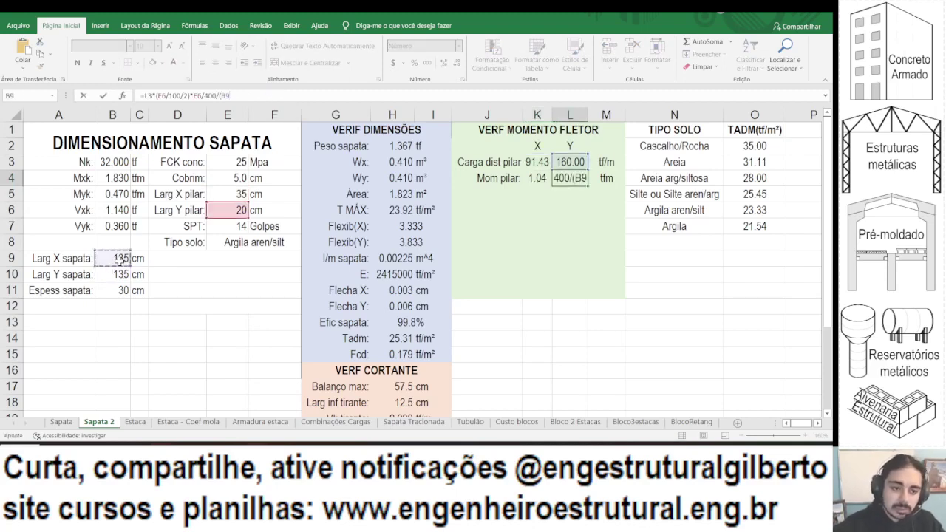
text(/100)
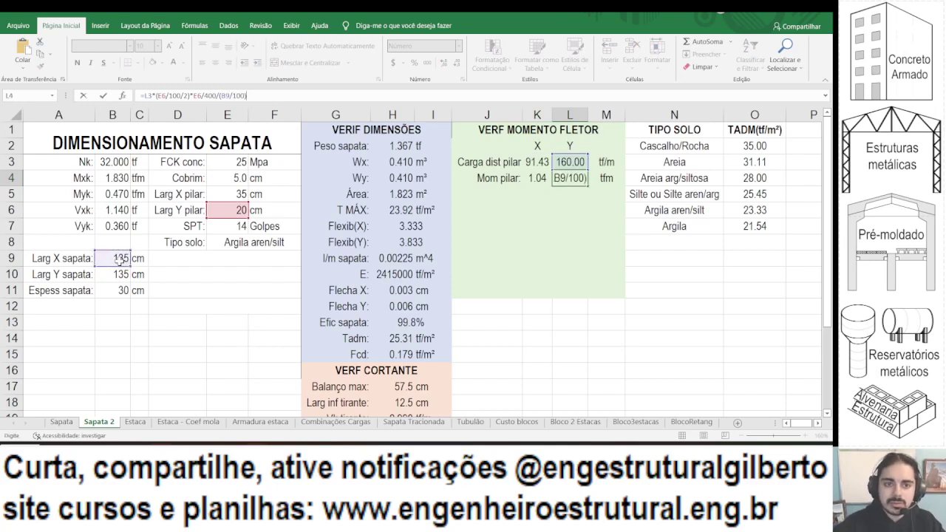
key(Return)
Change the column moment unit in M4 to tfm/m.
key(Up)
key(Right)
text(tfm/)
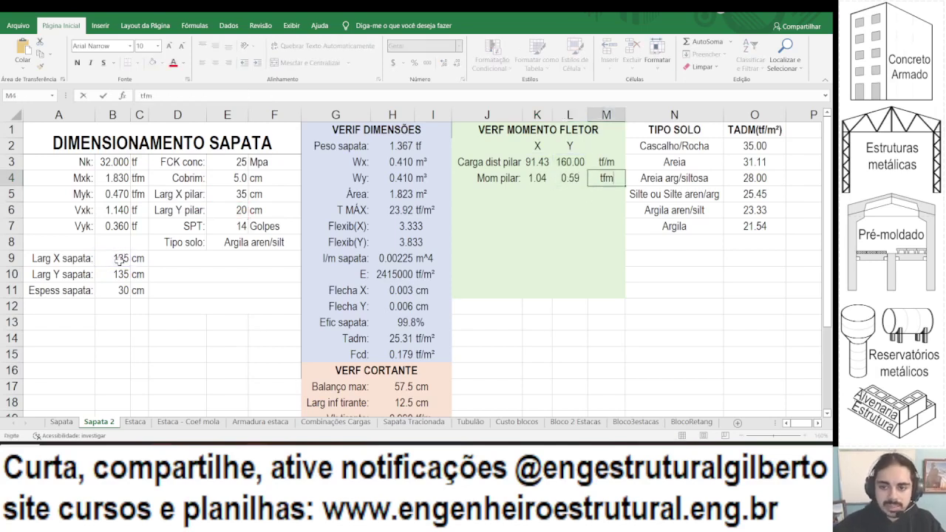
text(m)
key(Return)
Add the row label "Mom sapata:" in J5 below the column moment label.
key(Left)
key(Left)
key(Left)
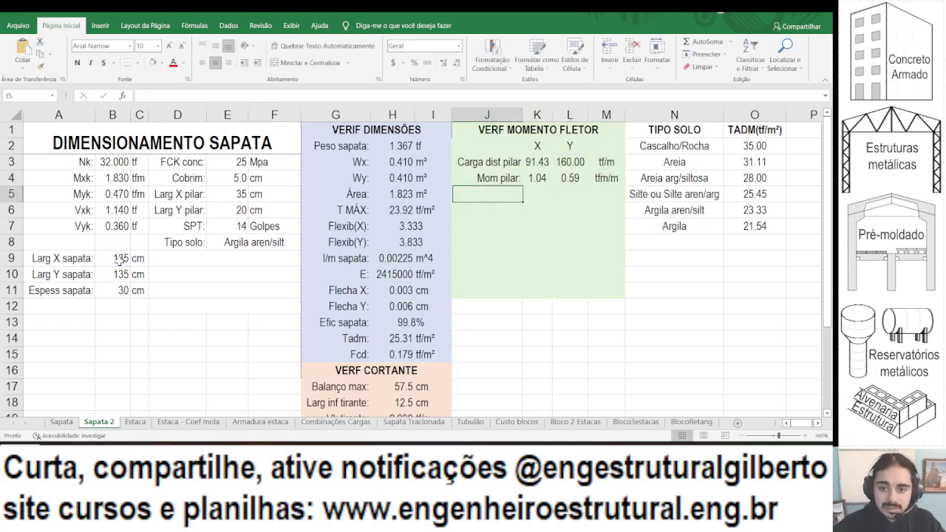
text(Mom sapata:)
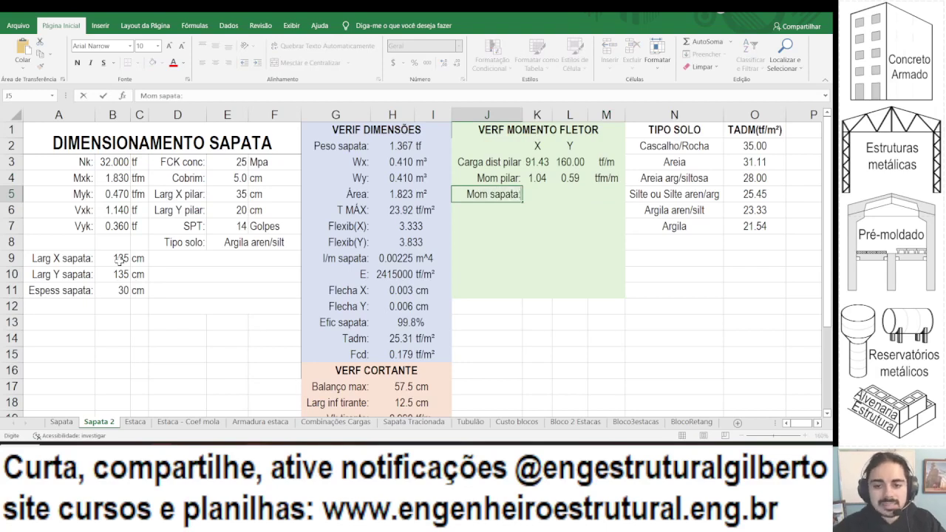
key(Right)
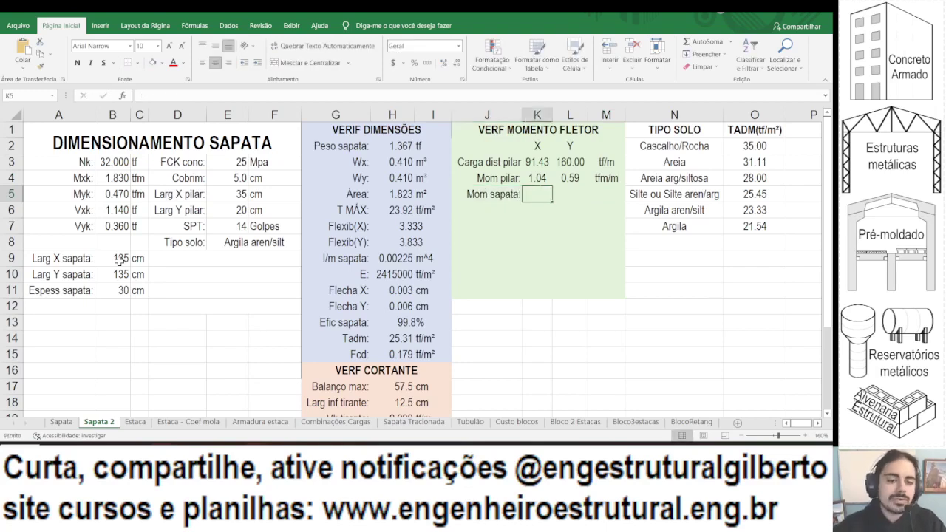
Start the X footing moment in K5 with half the footing's X width in metres: =B9/200.
text(=)
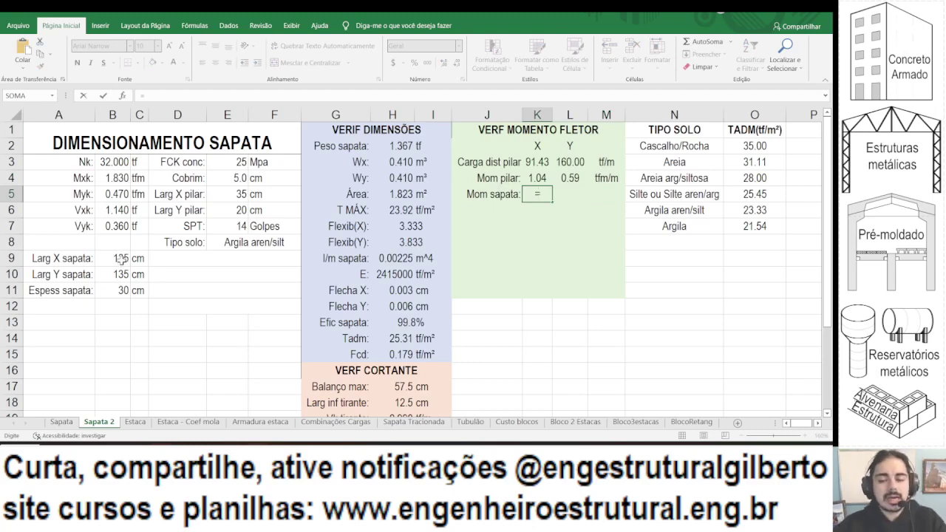
click(121, 258)
text(/)
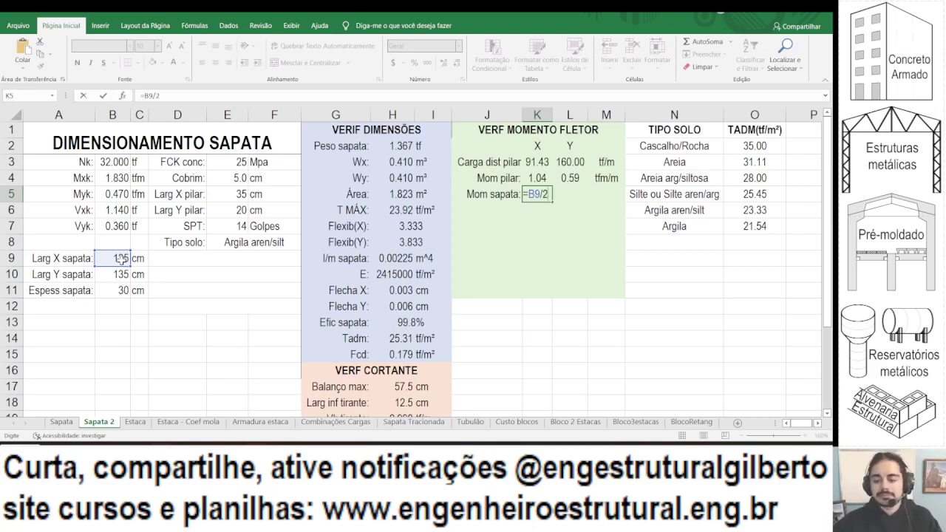
text(2/10)
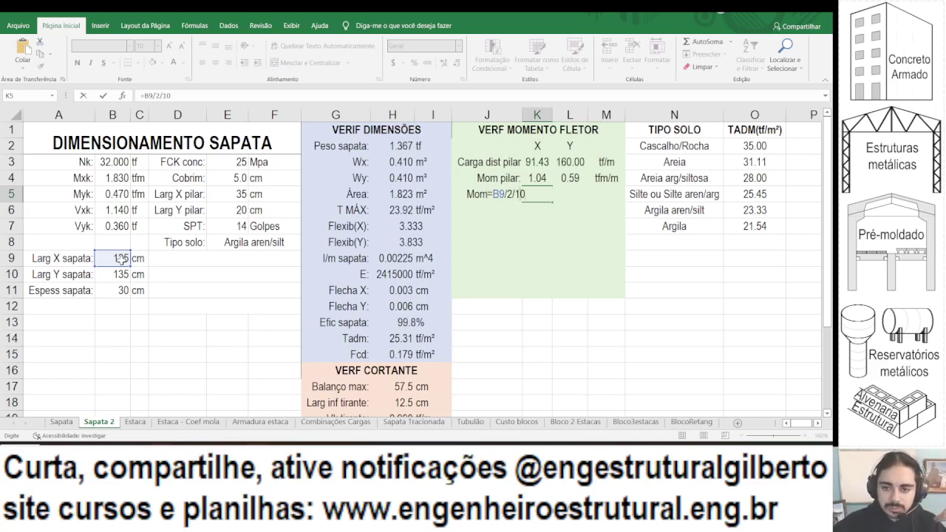
key(BackSpace)
key(BackSpace)
key(BackSpace)
text(00)
key(Return)
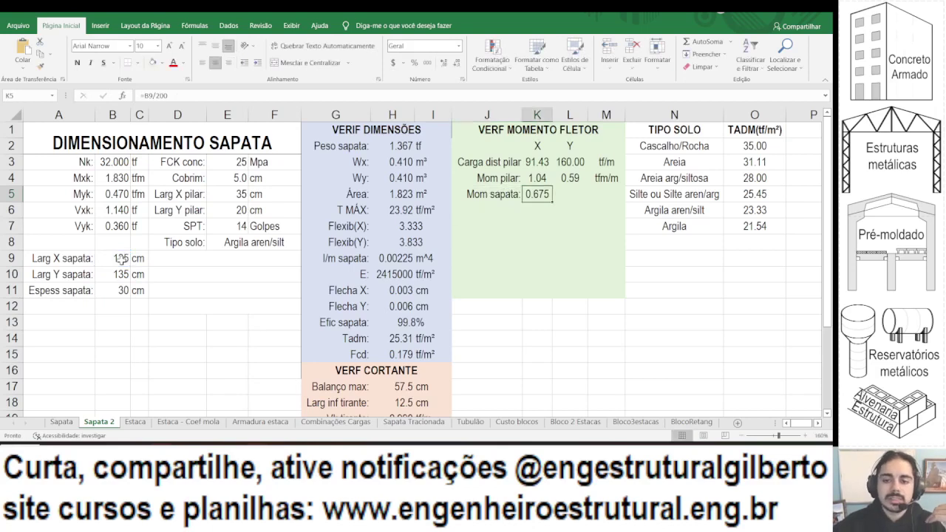
Extend the K5 formula to square the half width and multiply by half the maximum soil stress: =(B9/200)^2*H6/2.
click(140, 95)
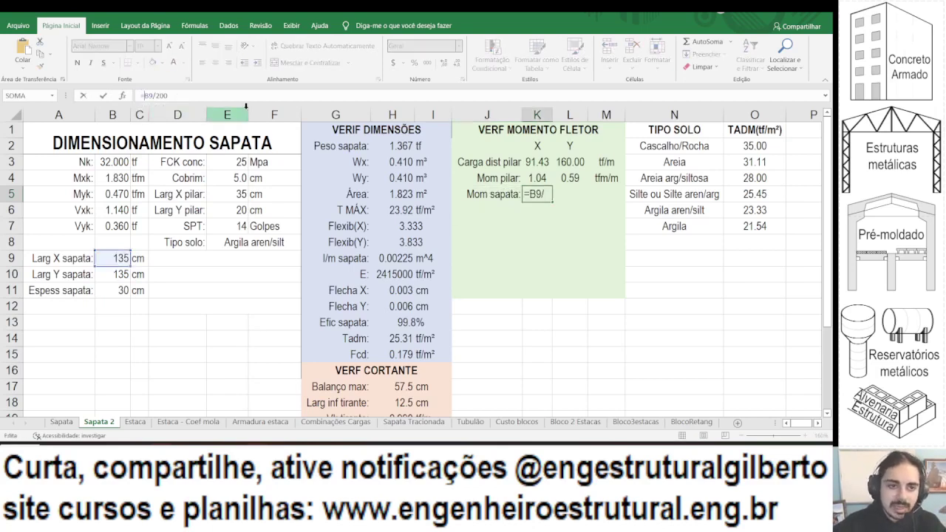
text(()
click(228, 94)
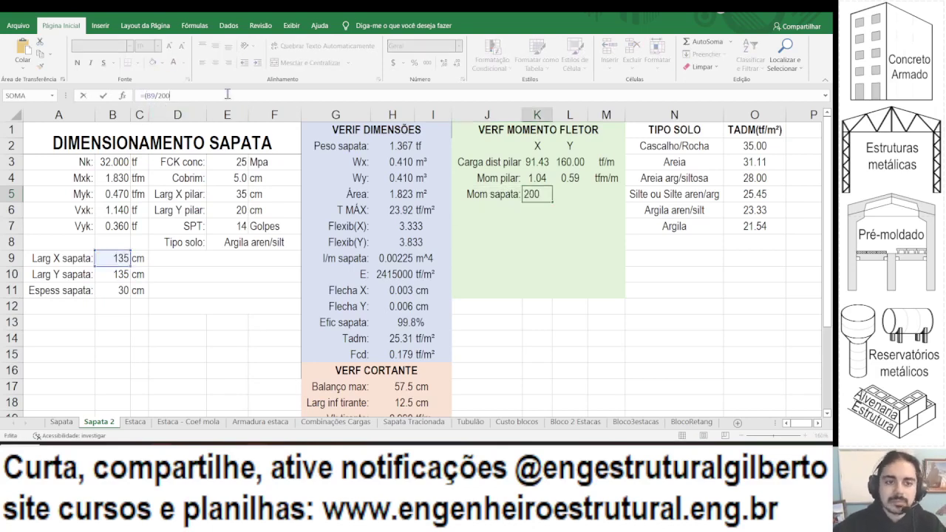
text()^2)
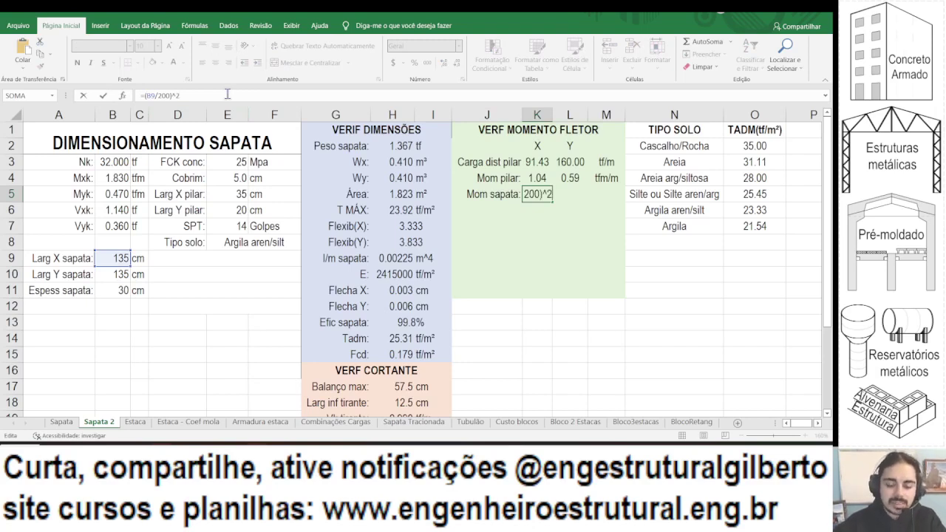
text(*)
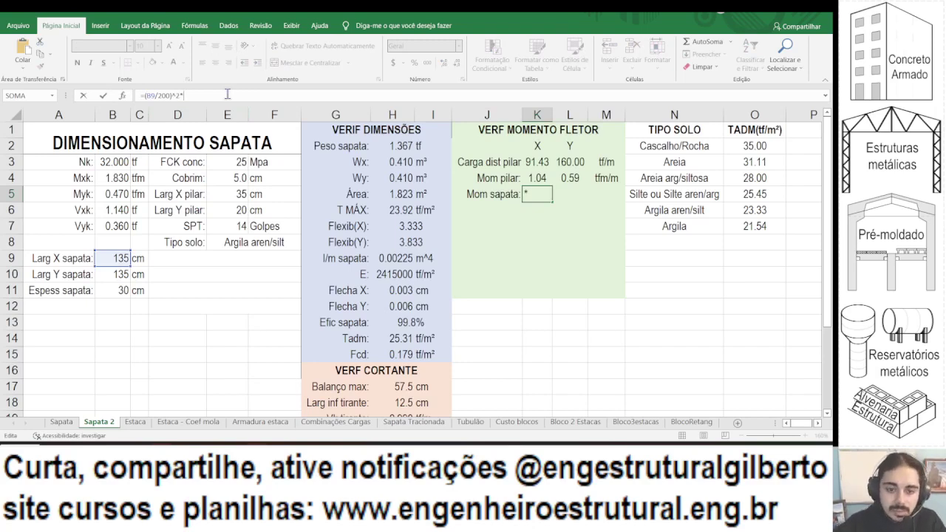
click(382, 212)
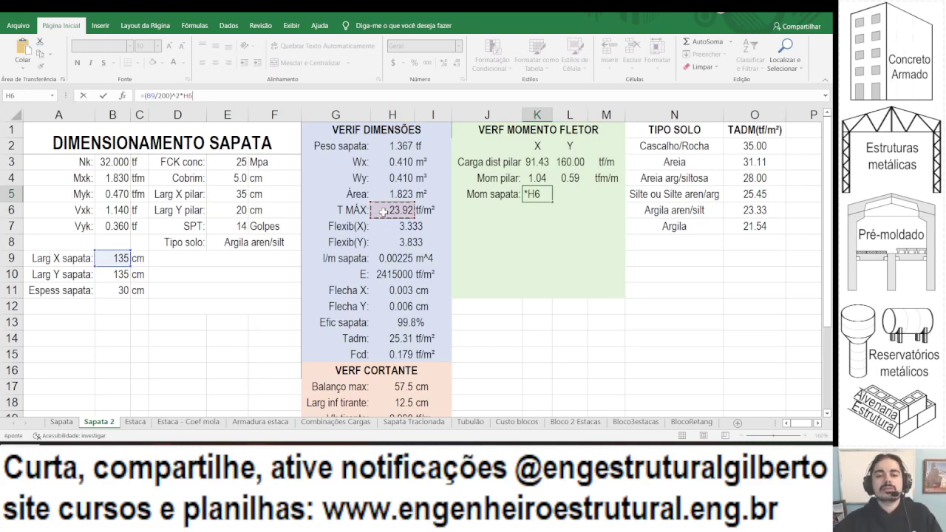
text(/2)
key(Return)
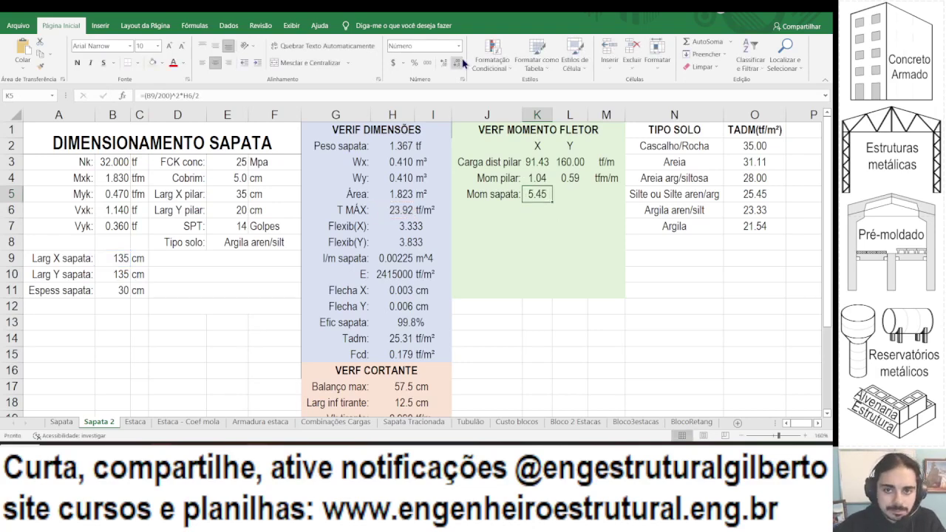
Reuse the K5 footing moment formula in L5 with the footing's Y width: =(B10/200)^2*H6/2.
click(251, 95)
key(Tab)
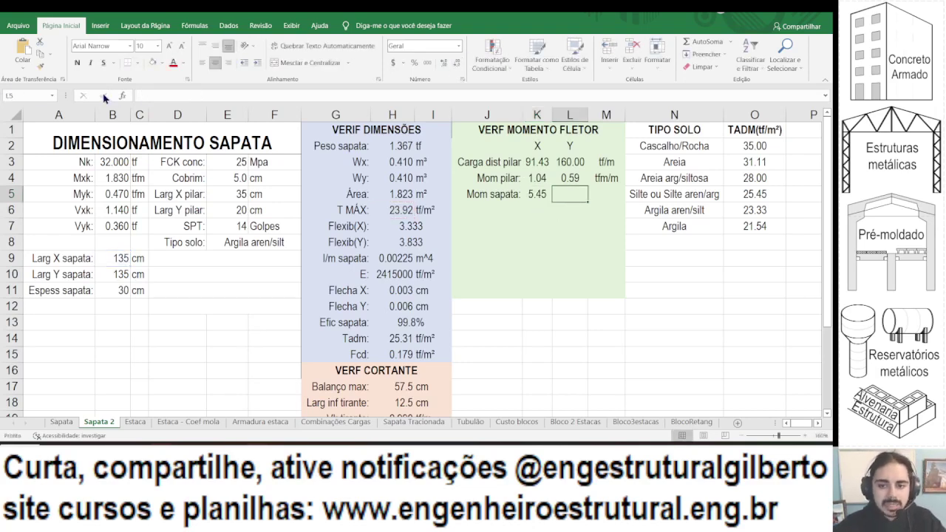
click(170, 92)
key(ctrl+v)
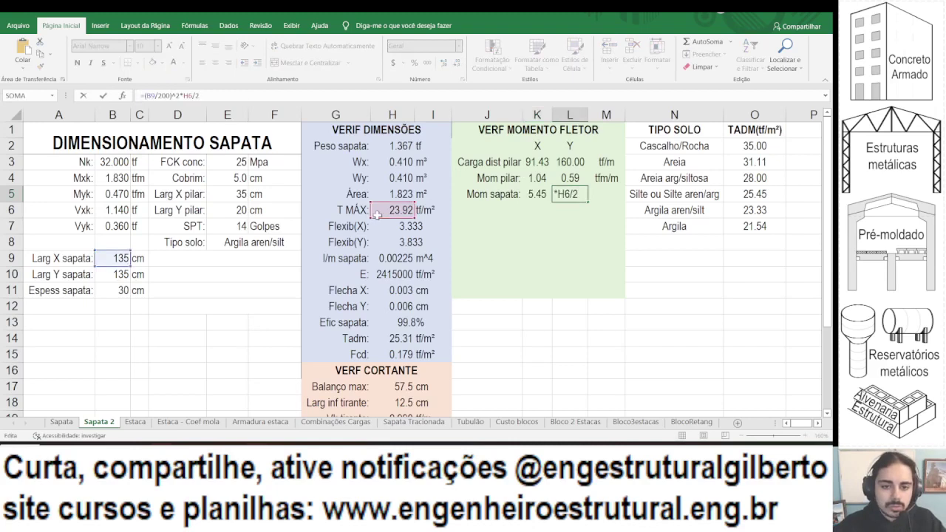
click(116, 273)
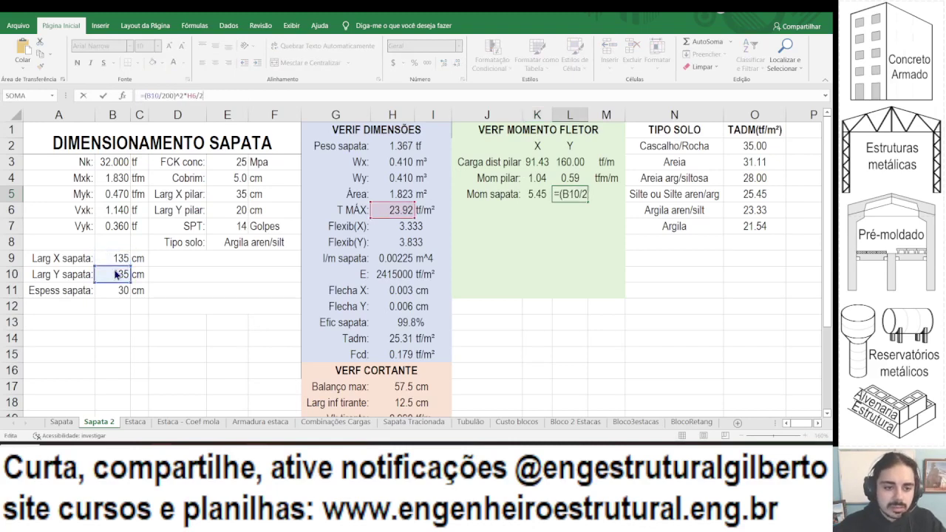
key(Tab)
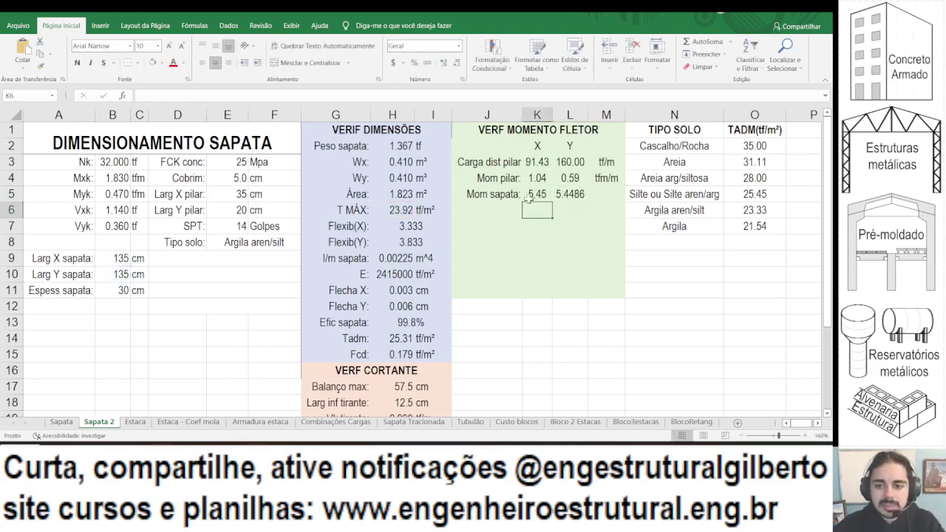
Enter the unit tfm/m in M5 and display the Y footing moment in L5 with two decimal places.
text(tfm/m)
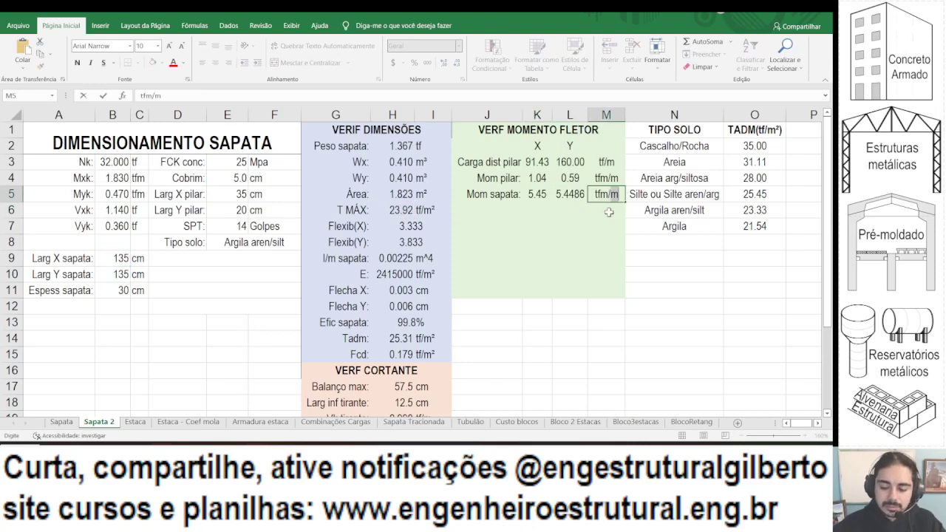
key(Return)
key(Up)
key(Left)
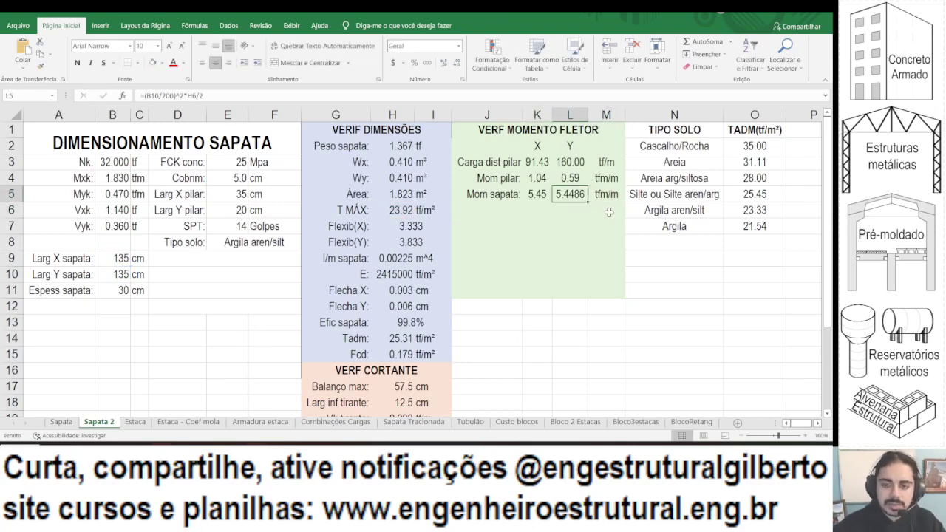
click(453, 63)
click(453, 63)
click(492, 208)
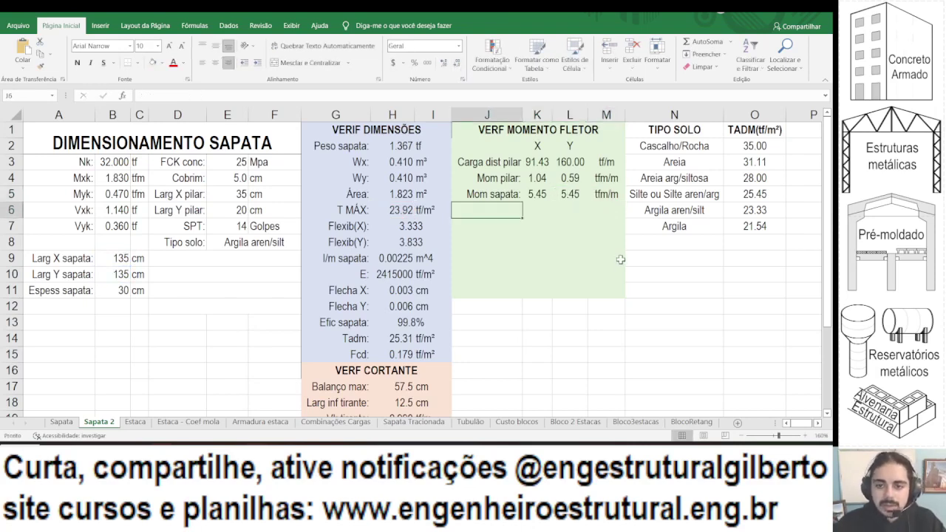
text(Mom)
key(BackSpace)
key(BackSpace)
key(BackSpace)
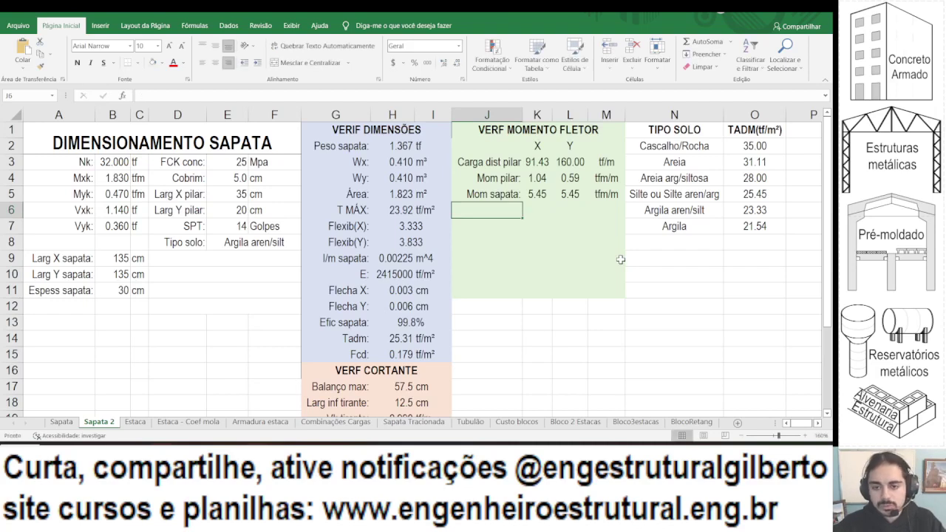
Label cell J6 "Soma m:" for the sum of moments row.
text(Soma moment)
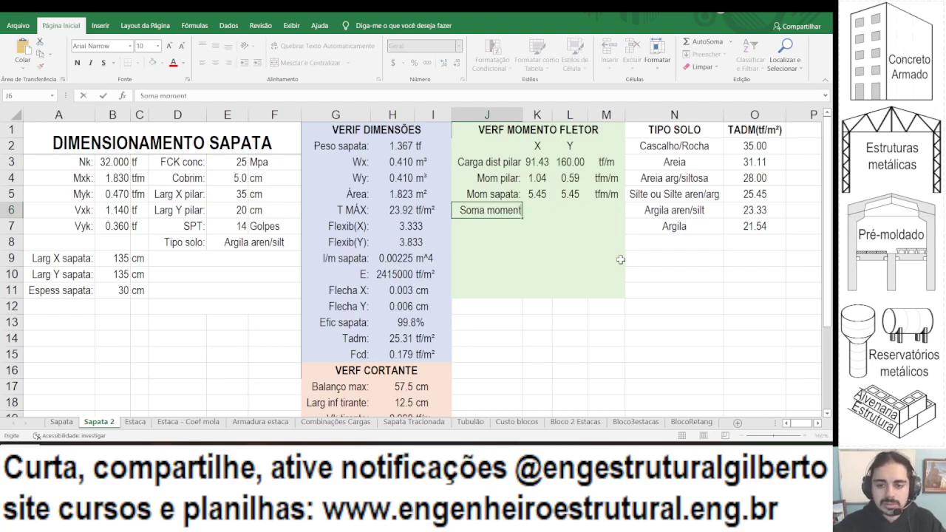
key(BackSpace)
key(BackSpace)
key(BackSpace)
key(BackSpace)
key(BackSpace)
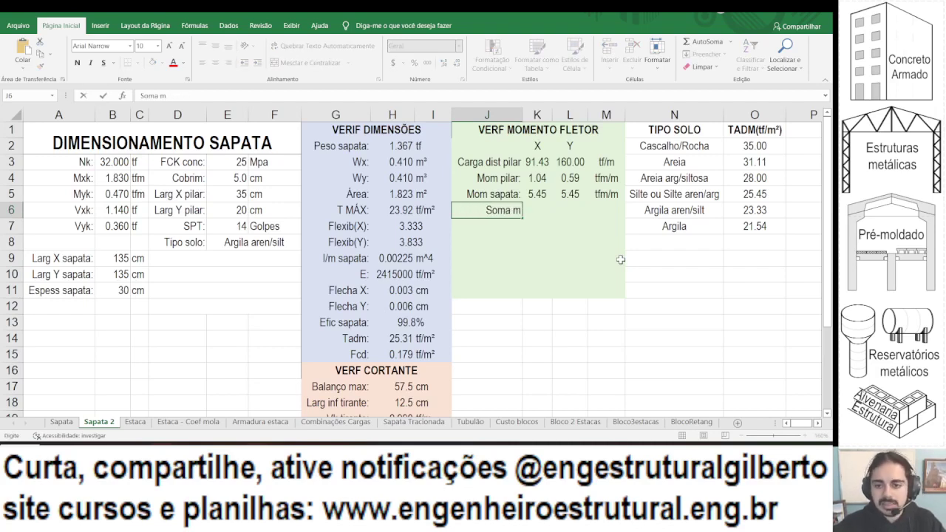
text(:)
key(Tab)
Calculate the X moment sum in K6 as footing moment minus column moment: =K5-K4.
text(=)
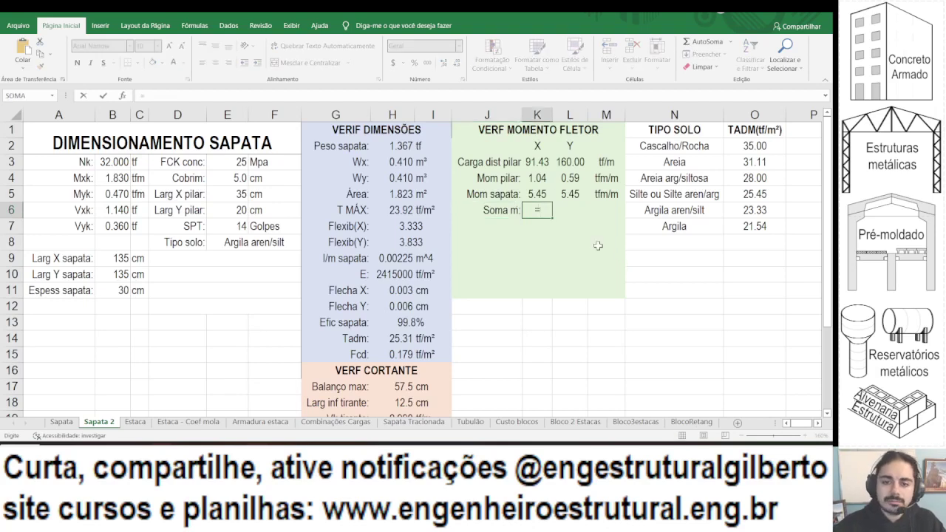
click(547, 191)
text(-)
click(542, 179)
key(Return)
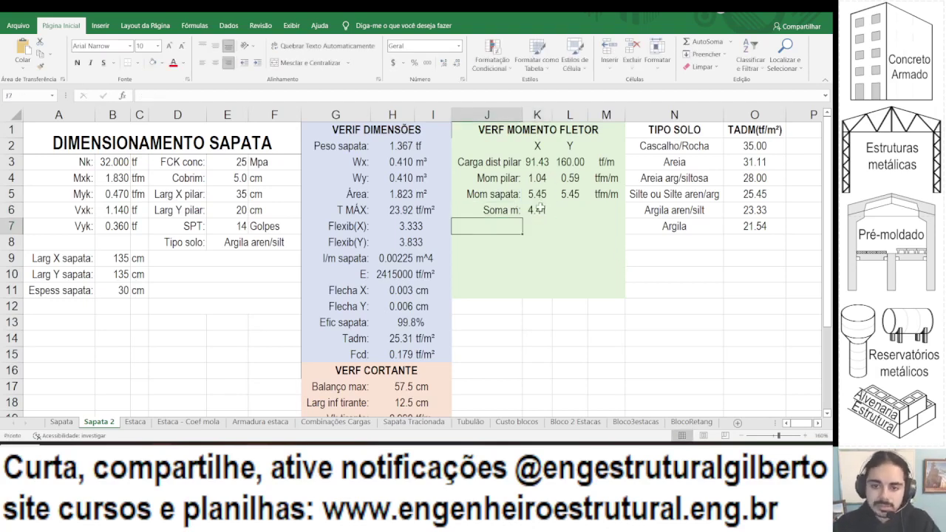
Extend the K6 moment sum formula to L6 and enter the unit tfm/m in M6.
click(546, 212)
mouse_move(551, 218)
mouse_down()
mouse_move(580, 217)
mouse_move(537, 210)
mouse_up()
click(570, 210)
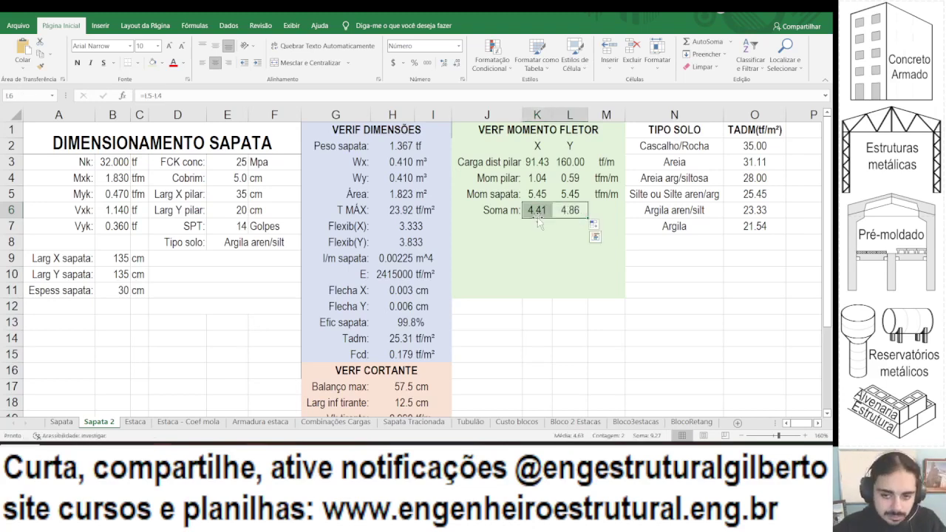
click(602, 210)
text(tfm/m)
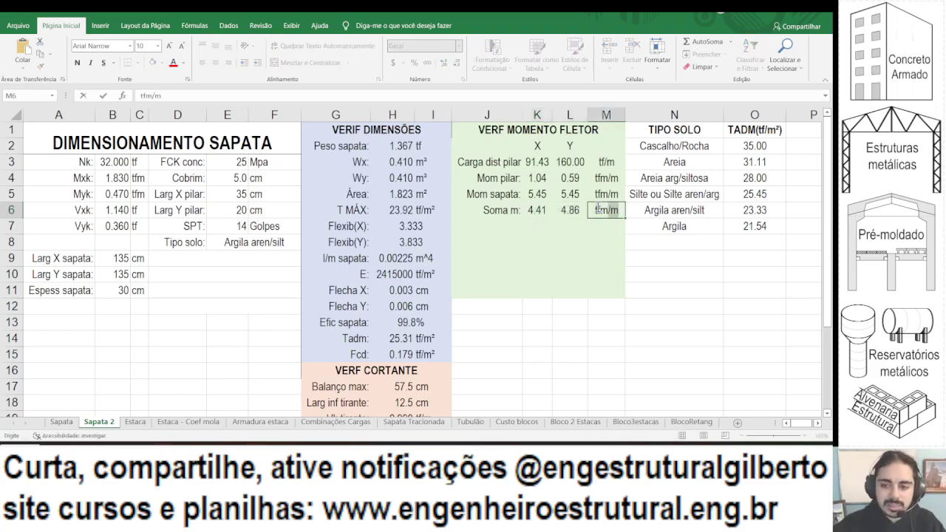
key(Return)
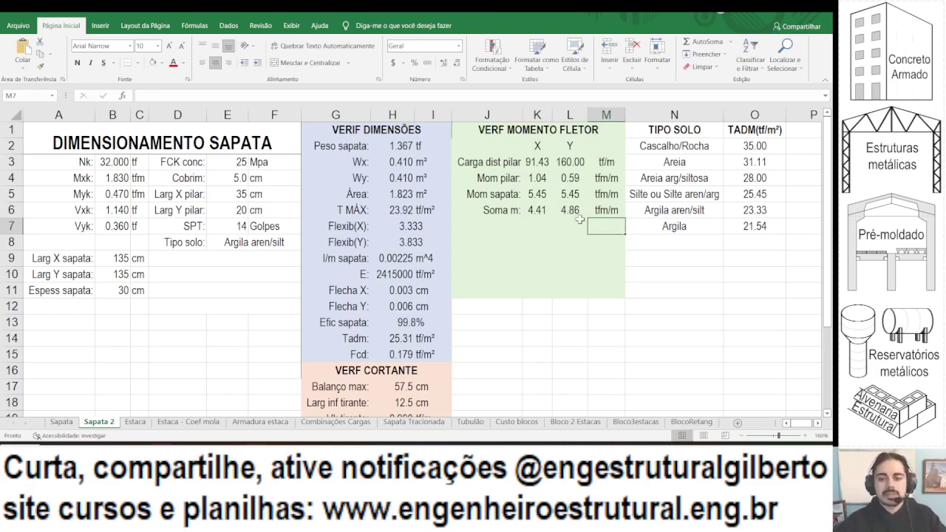
Label cell J7 "d:" for the effective depth row.
click(488, 227)
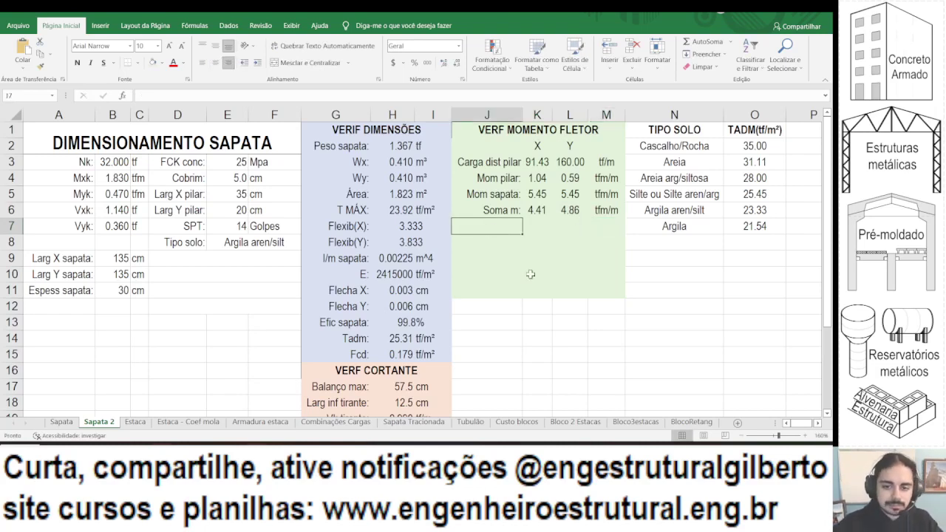
text(d:)
key(Tab)
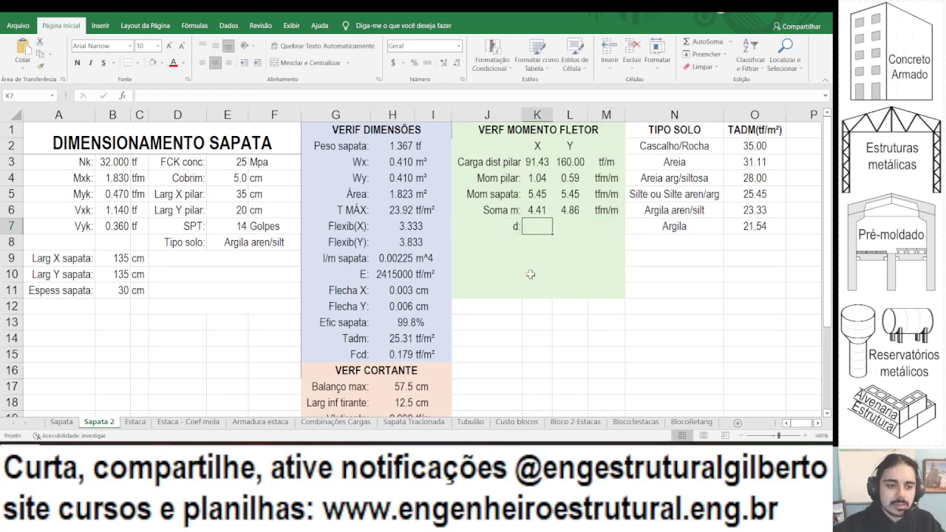
click(50, 306)
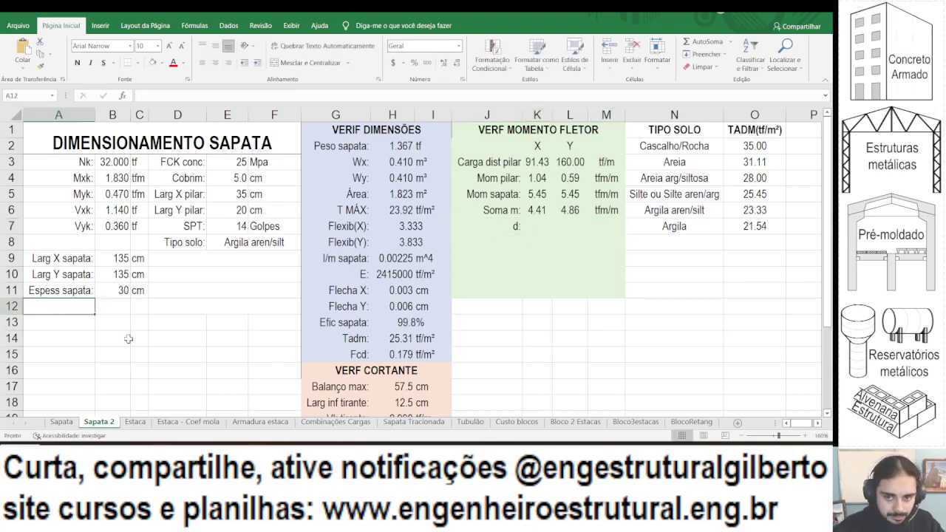
text(d)
key(Escape)
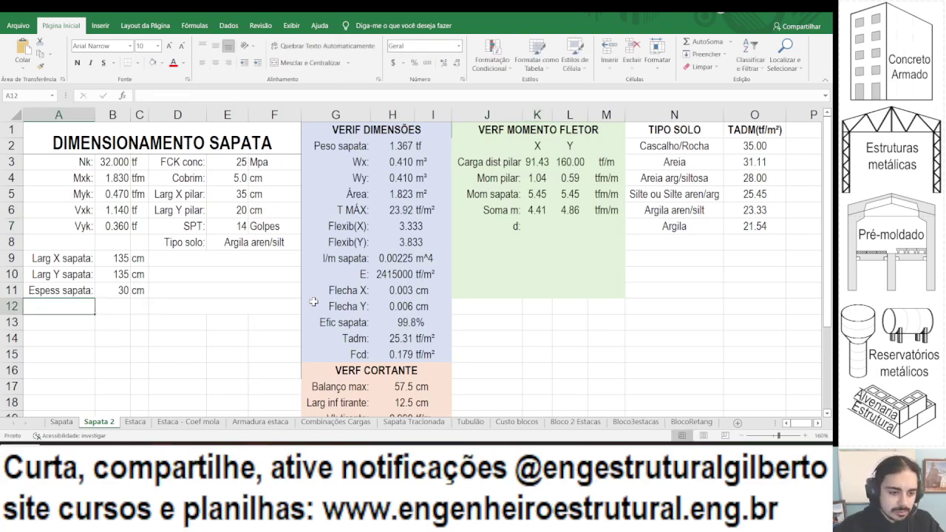
text(d)
key(Escape)
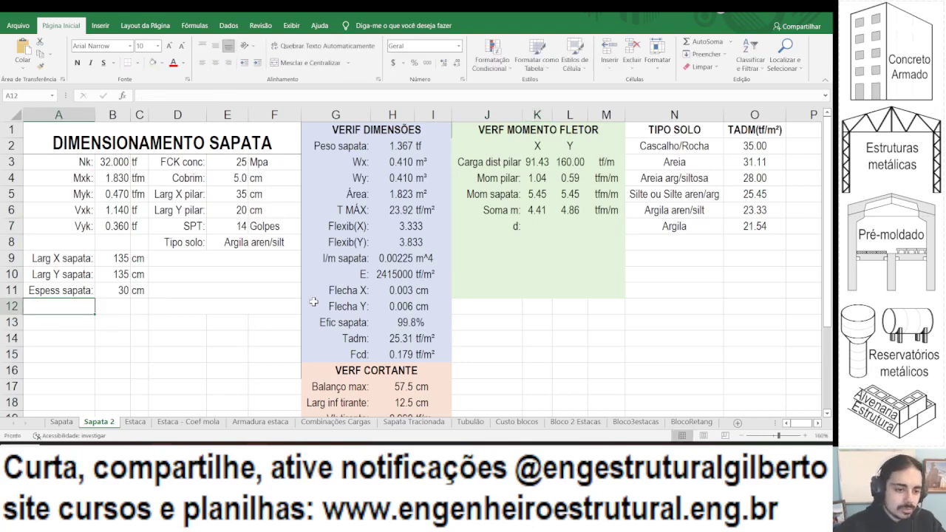
Label cell A8 "Armadura sapata:" and fit column A's width to the text.
click(87, 247)
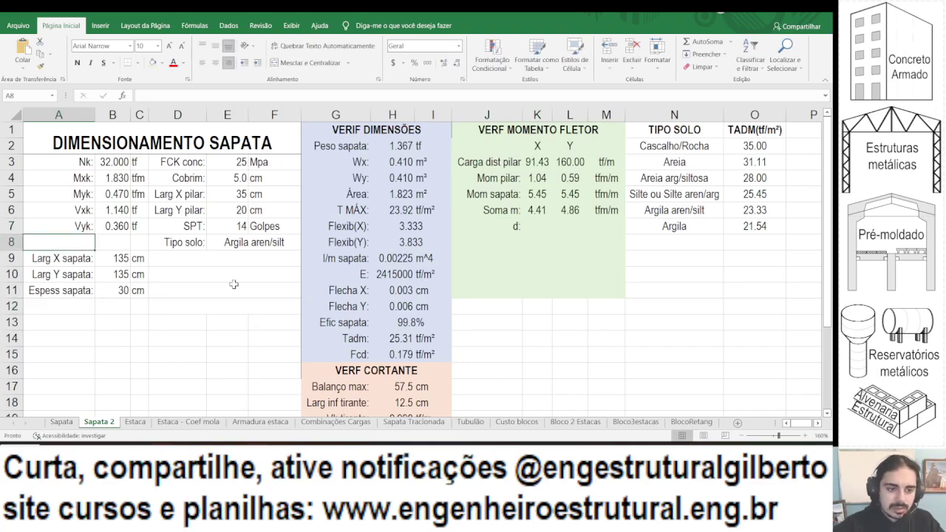
text(Armadura s)
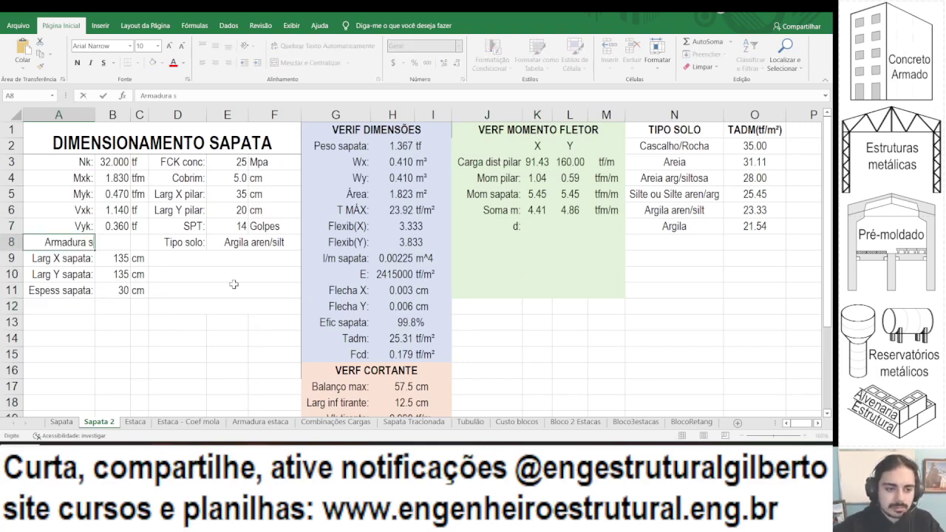
text(apata:)
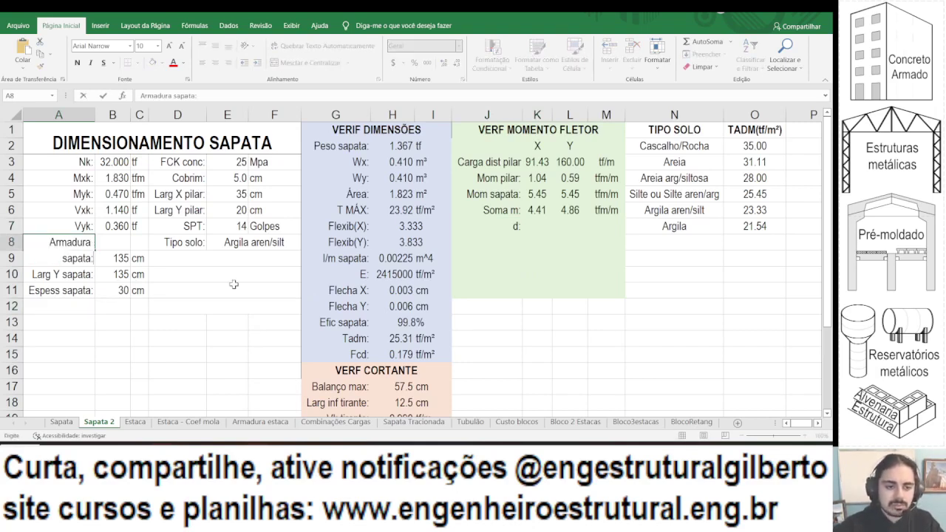
key(Return)
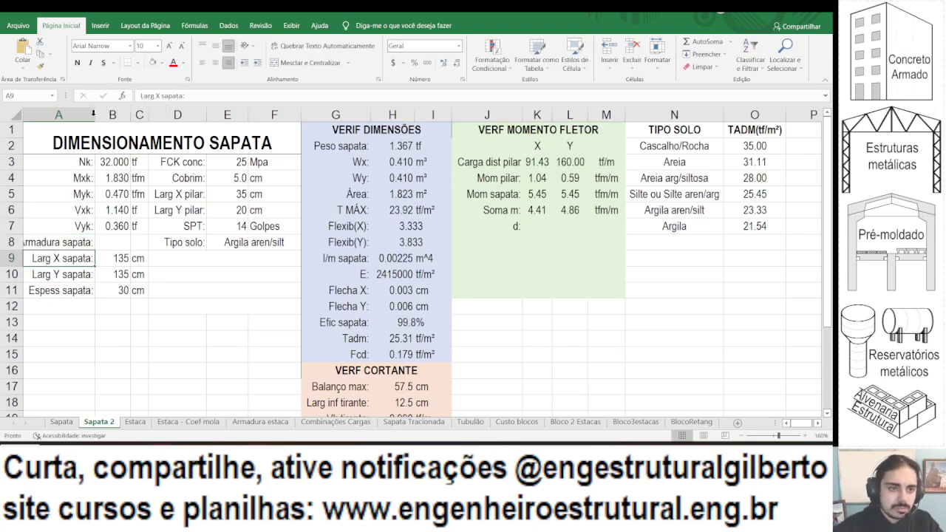
double_click(93, 113)
Enter 10 in B8 with the unit mm in C8 for the footing reinforcement, and fit column C's width.
click(117, 240)
text(10)
key(Tab)
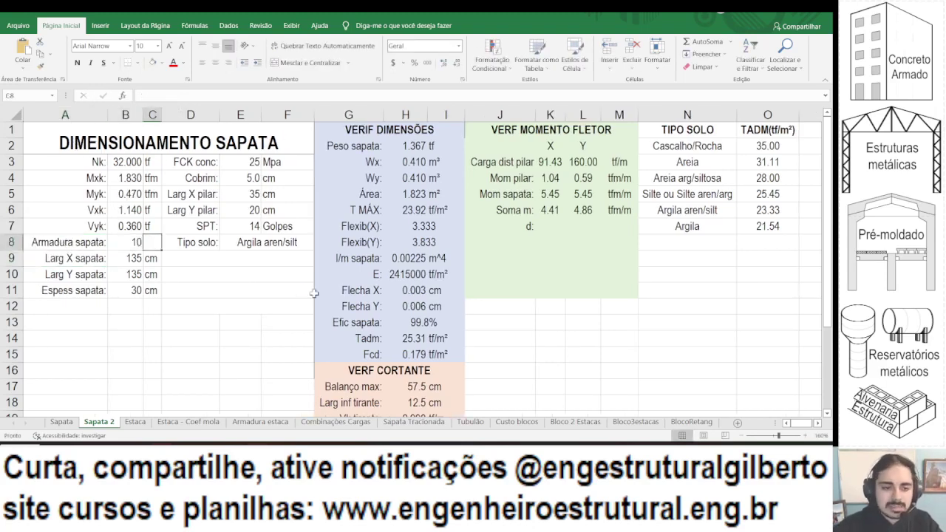
text(mm)
key(Return)
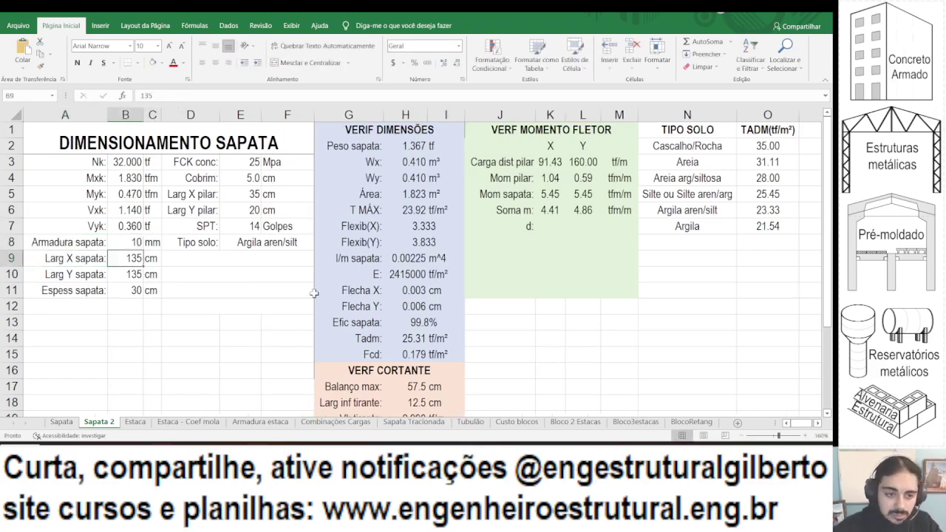
double_click(161, 111)
click(555, 227)
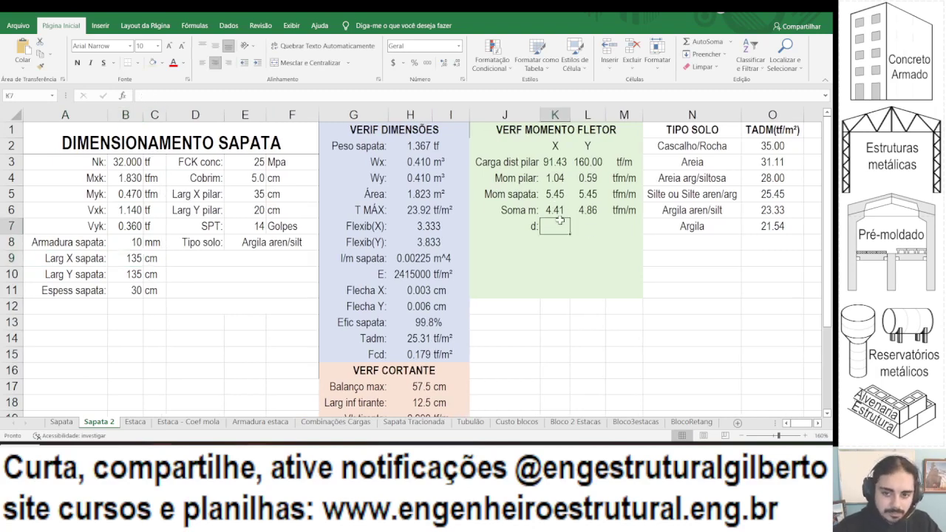
drag(513, 210, 637, 210)
drag(637, 208, 634, 210)
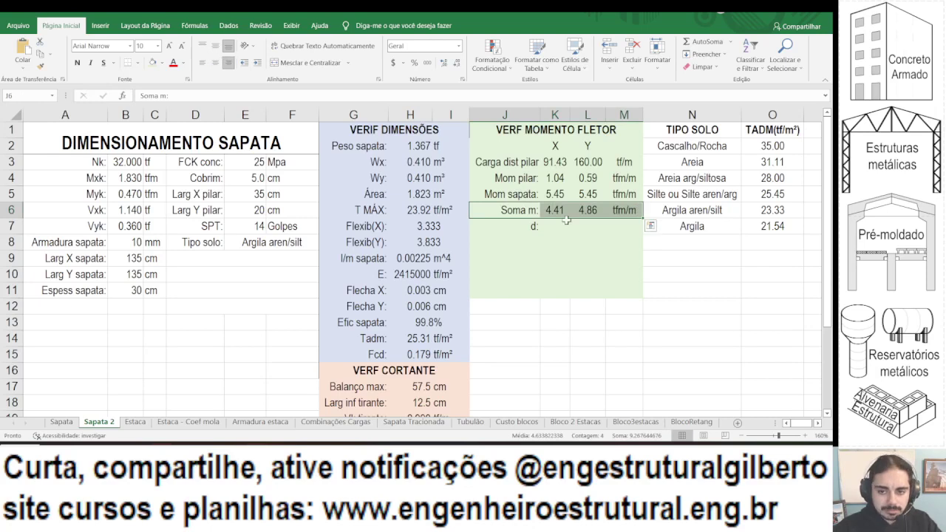
click(584, 210)
click(555, 226)
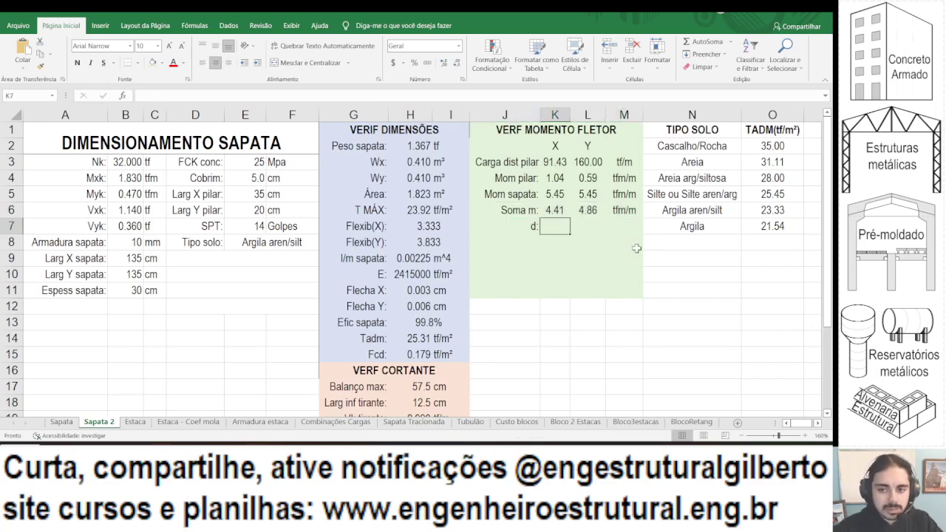
text(=se()
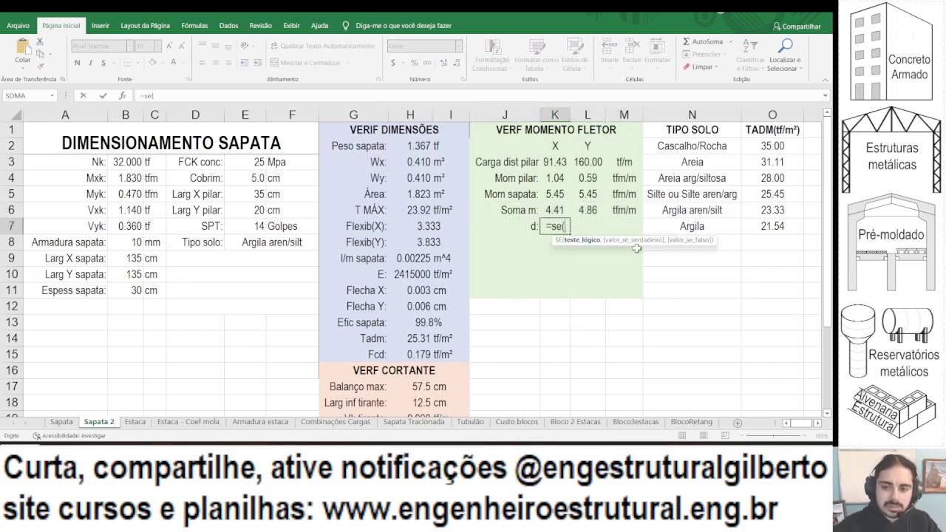
click(554, 210)
text(>)
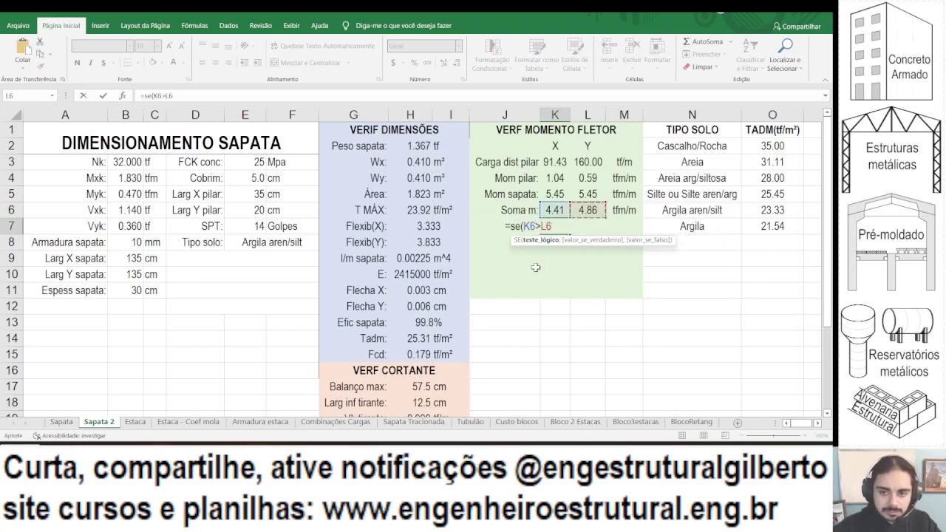
key(Escape)
Calculate the X effective depth in K7 as footing thickness minus cover minus half the bar diameter in cm: =B11-E4-B8/20.
text(=)
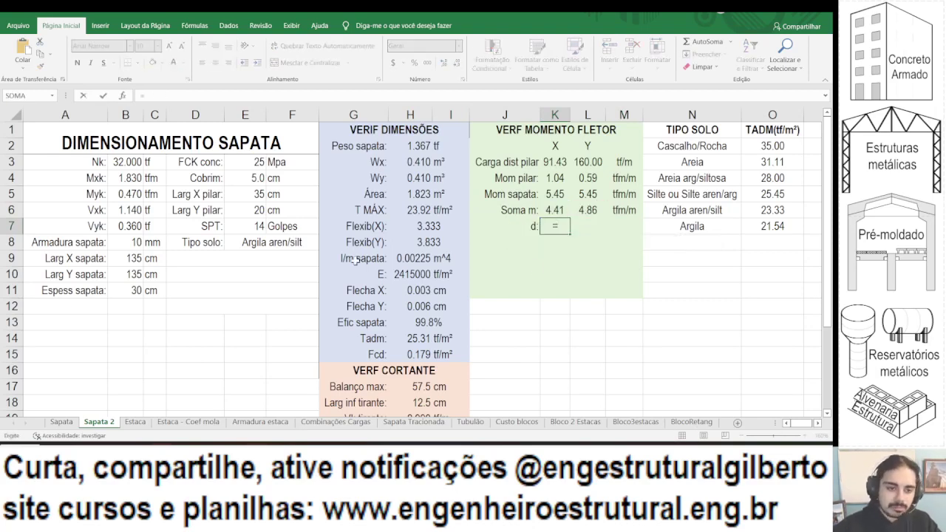
click(130, 291)
text(-)
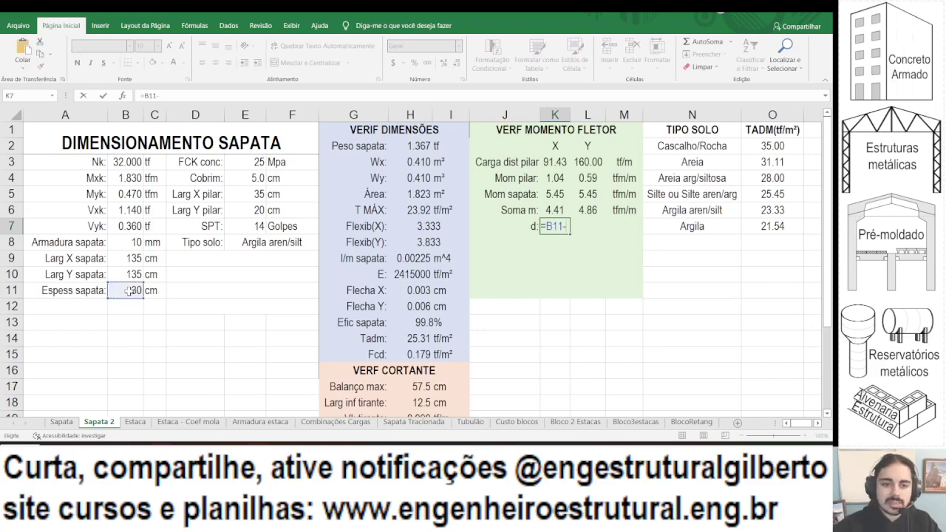
click(255, 178)
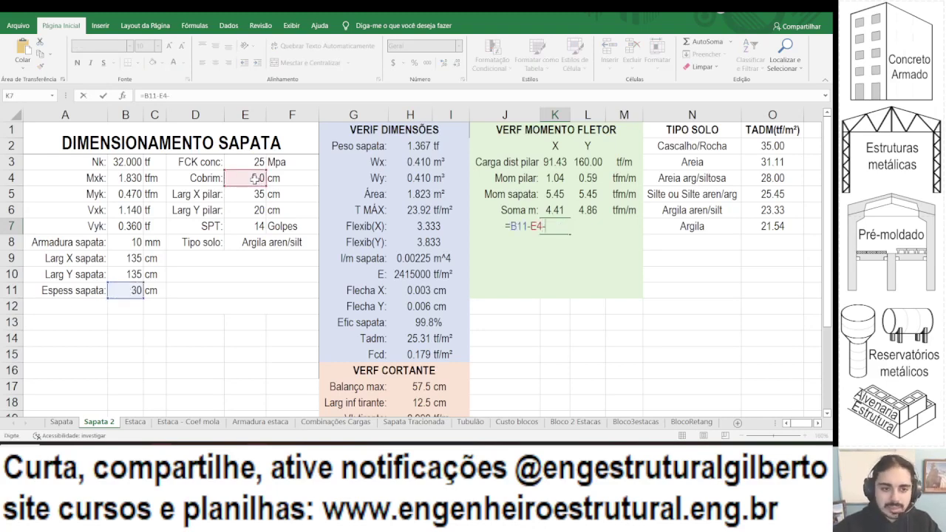
text(-)
click(122, 242)
text(/20)
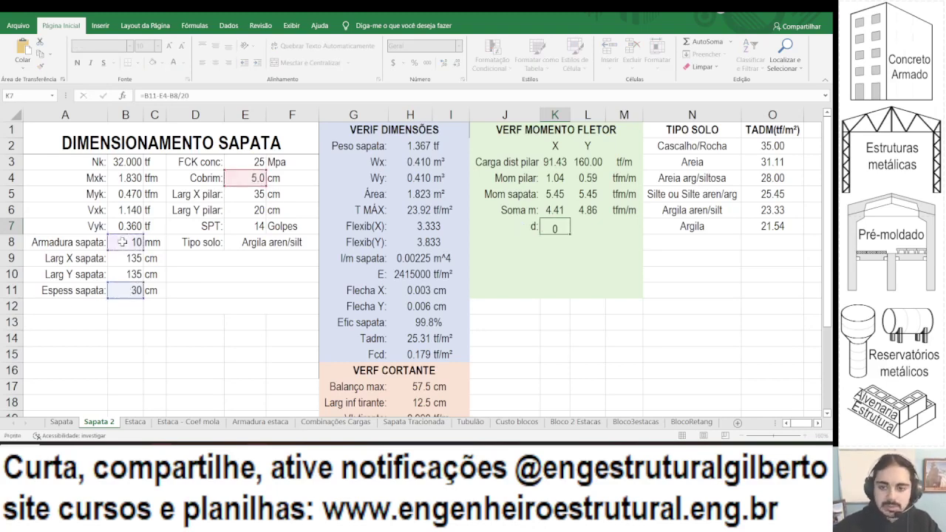
key(ctrl+Return)
Copy the K7 effective depth formula unchanged into L7 for the Y direction: =B11-E4-B8/20.
click(157, 96)
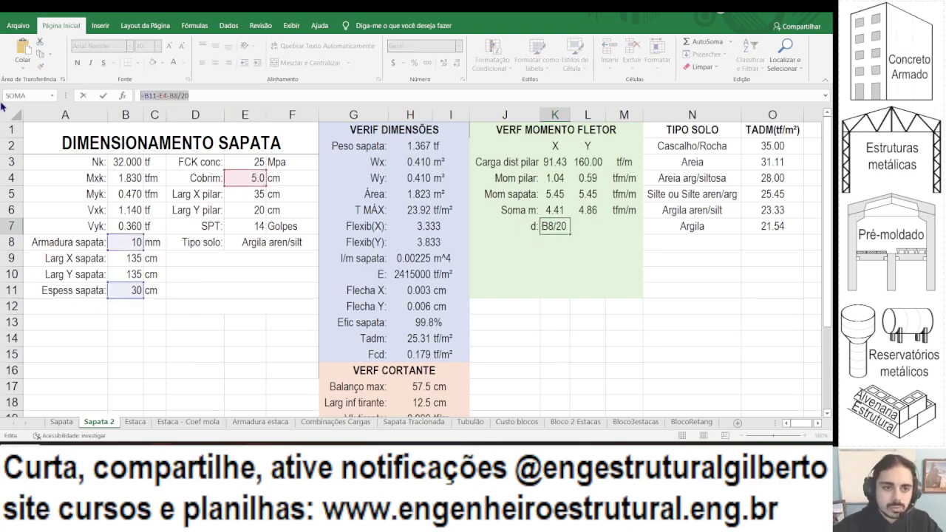
key(Tab)
click(157, 96)
key(ctrl+v)
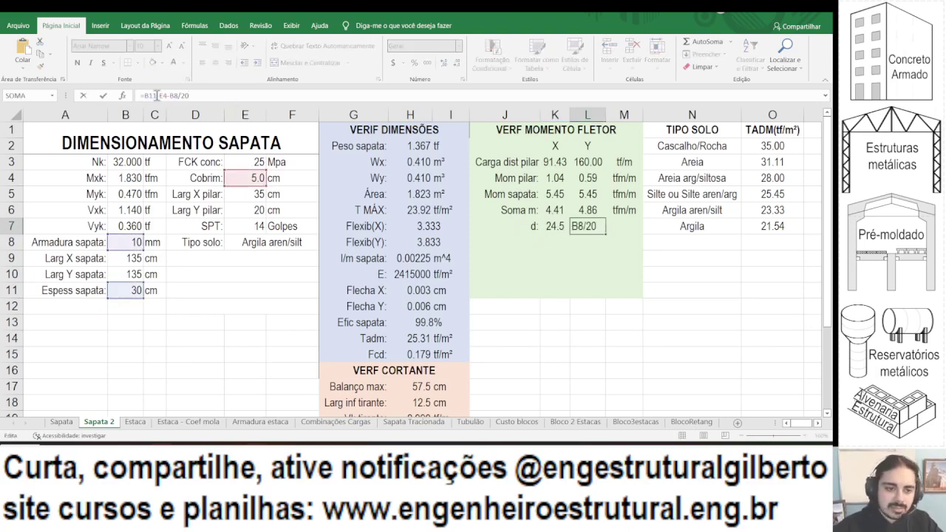
key(Return)
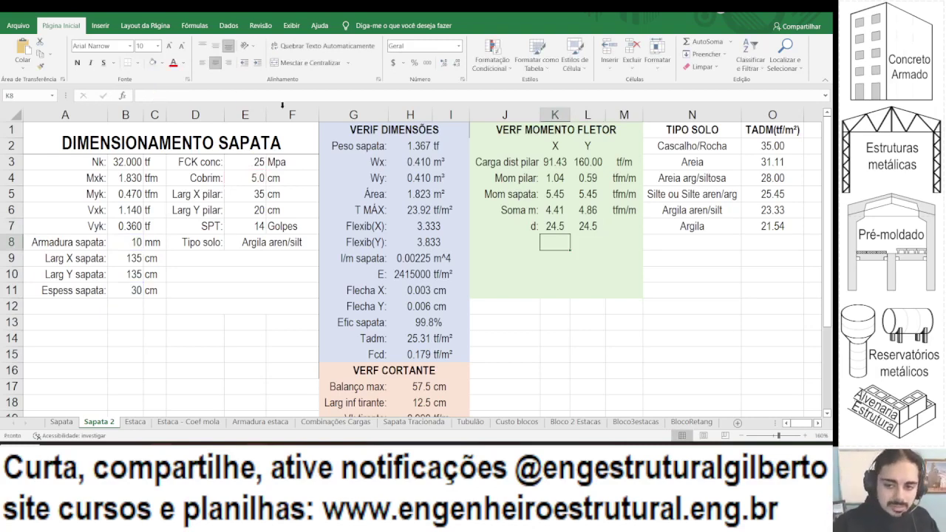
Extend the X effective depth in K7 to subtract a bar diameter unless K6 exceeds L6: =B11-E4-B8/20-SE(K6>L6,"0",B8/10).
click(549, 225)
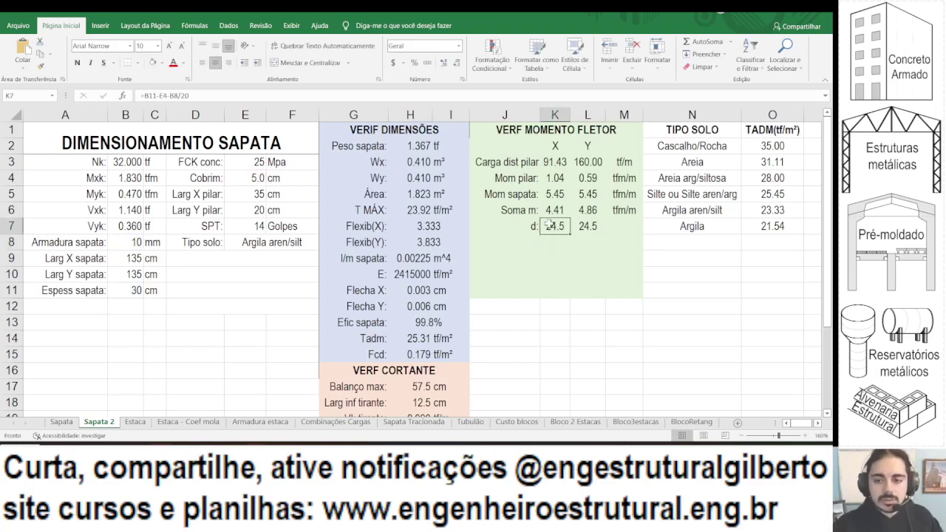
click(223, 94)
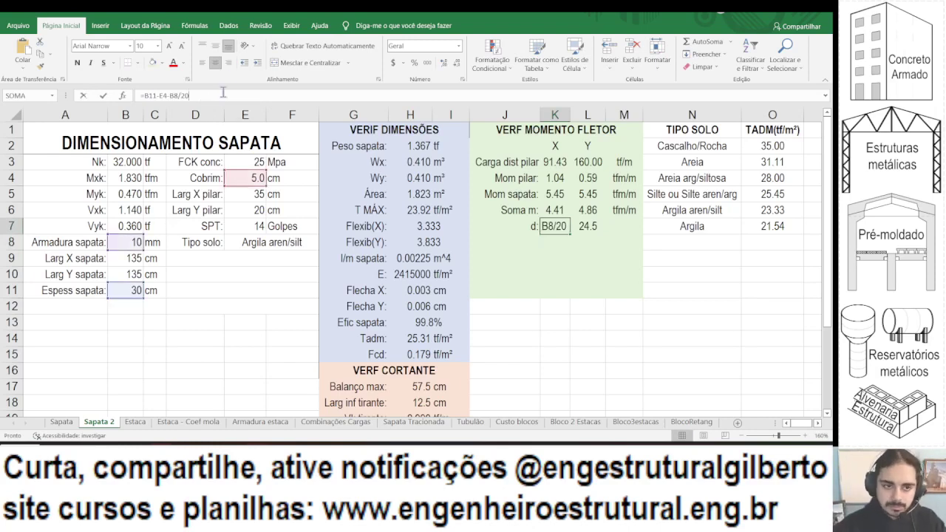
text(-se()
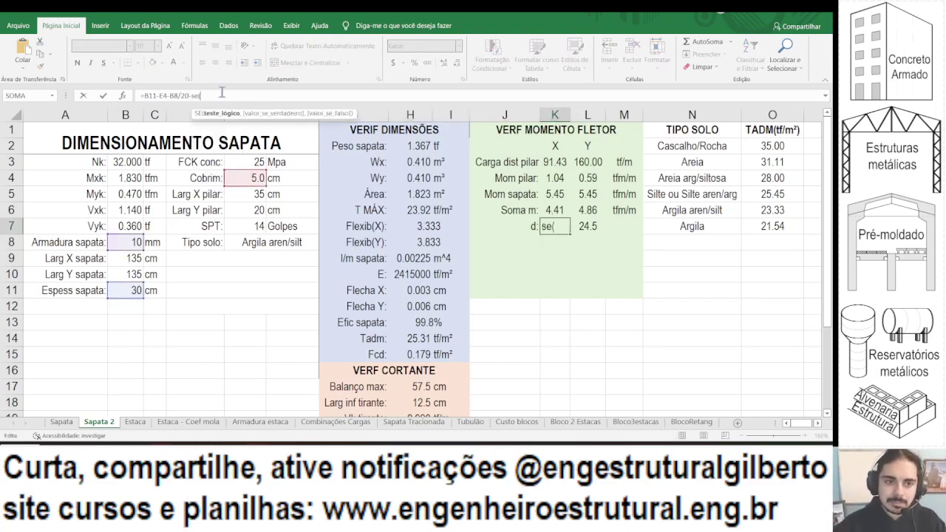
click(543, 210)
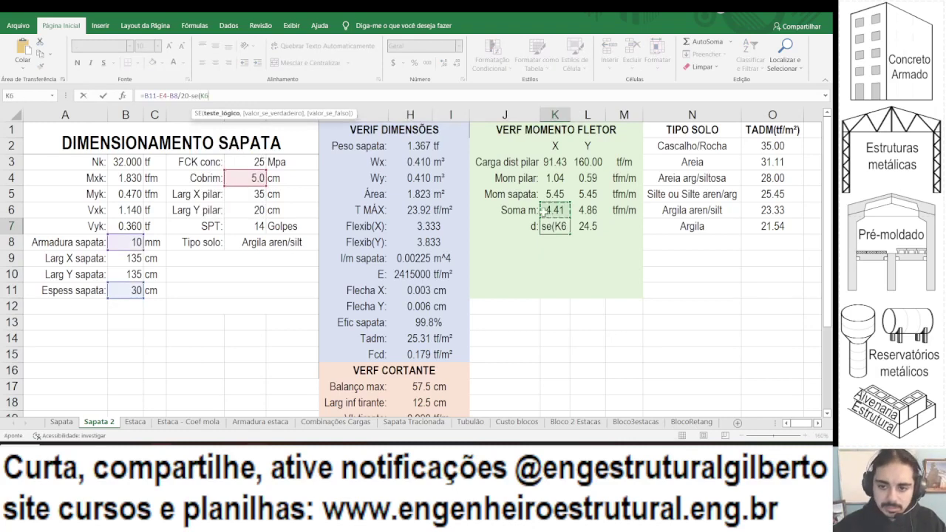
text(>)
click(586, 211)
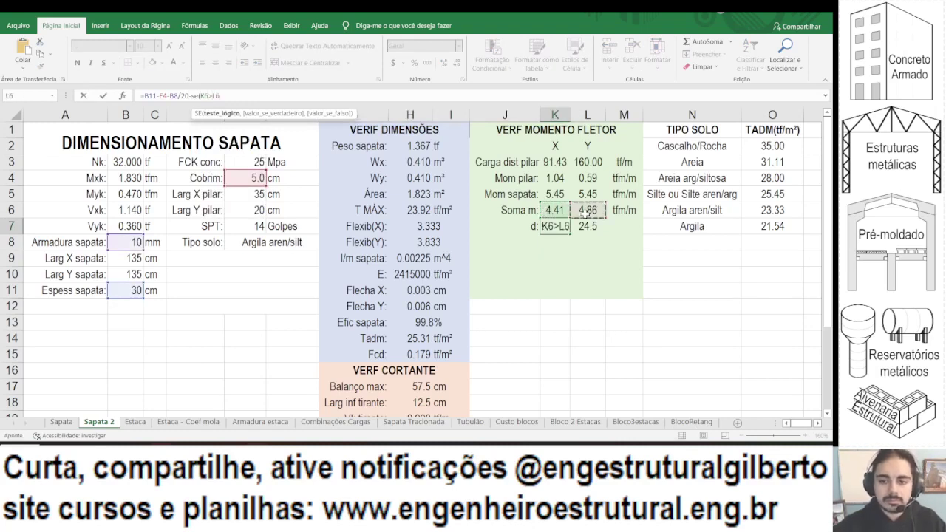
text(,"0)
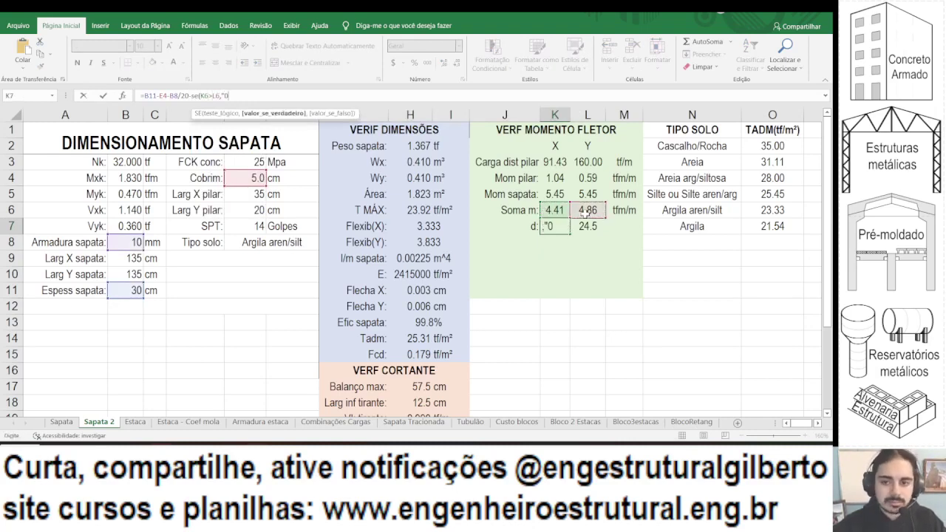
text(",)
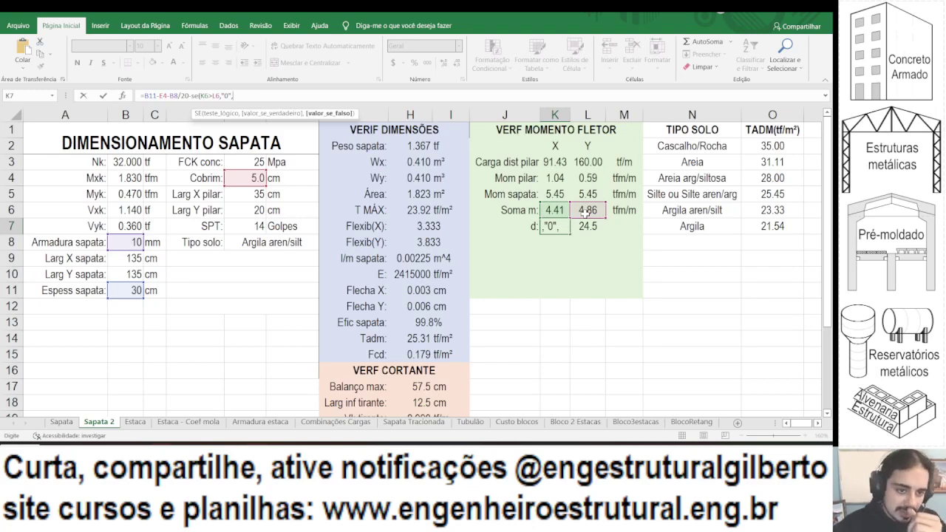
click(127, 244)
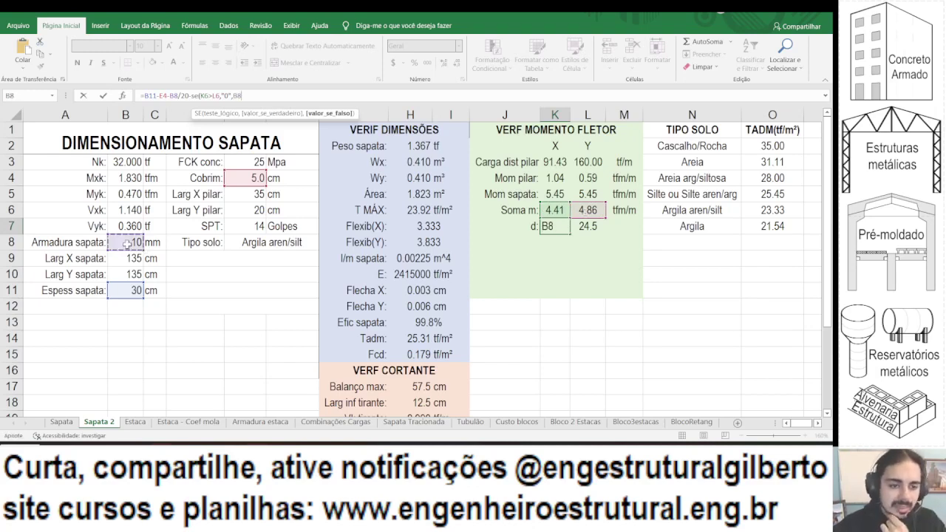
text(/10)
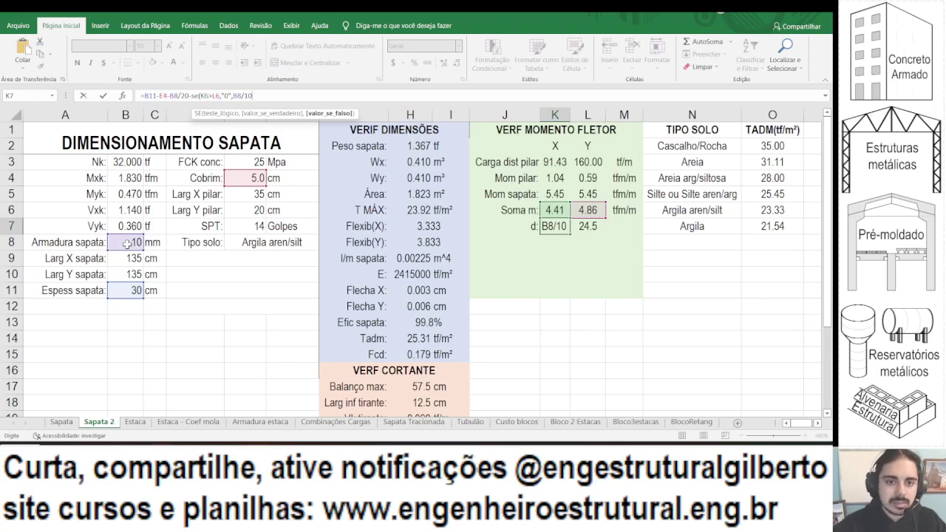
text())
key(ctrl+Return)
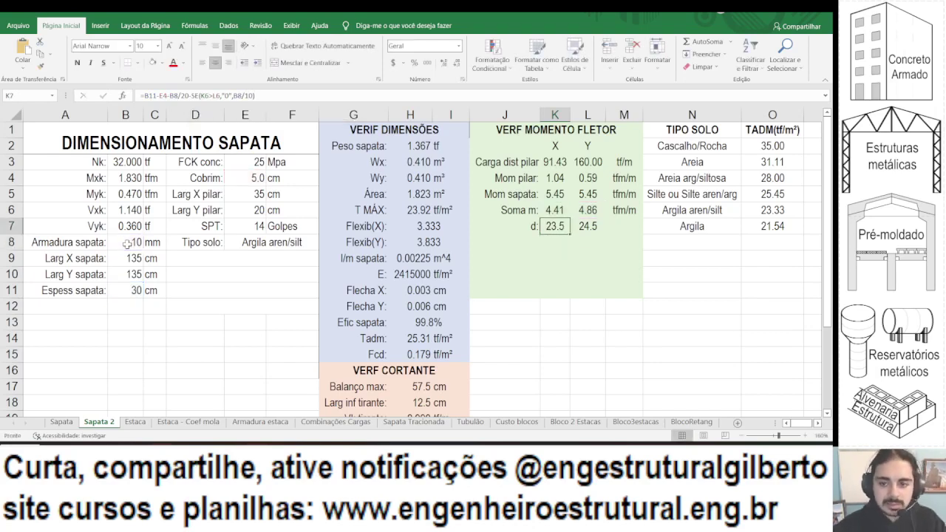
Reuse K7's conditional term in the L7 effective depth with the comparison reversed: =B11-E4-B8/20-SE(K6<L6,"0",B8/10).
drag(191, 96, 256, 96)
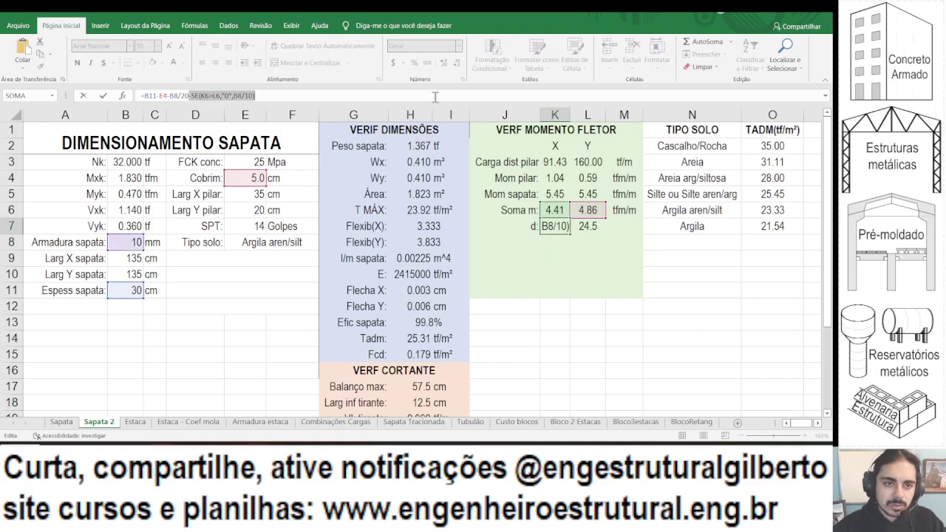
key(Tab)
click(210, 96)
key(ctrl+v)
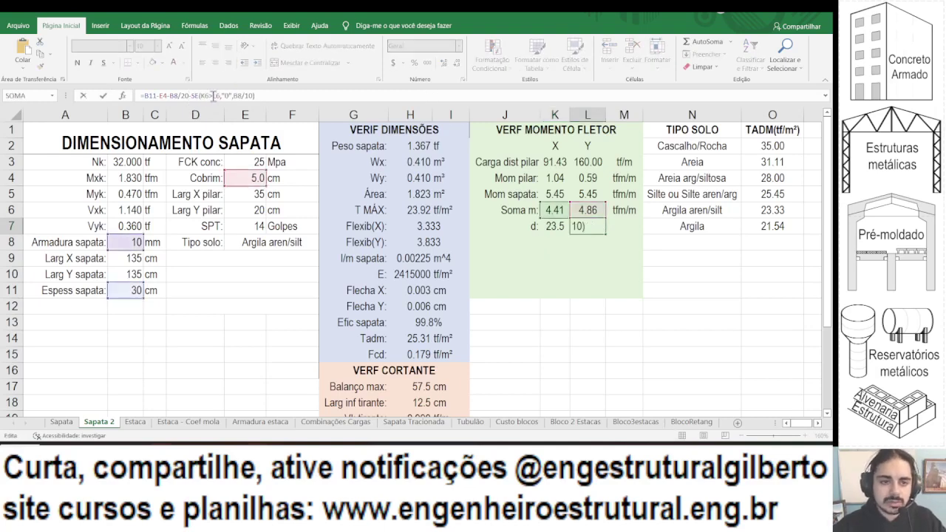
key(Left)
key(Left)
key(Left)
key(Left)
key(Left)
key(Left)
key(Left)
key(Left)
key(Left)
key(Left)
key(Left)
key(BackSpace)
key(BackSpace)
key(BackSpace)
key(BackSpace)
key(BackSpace)
text(L6>K6)
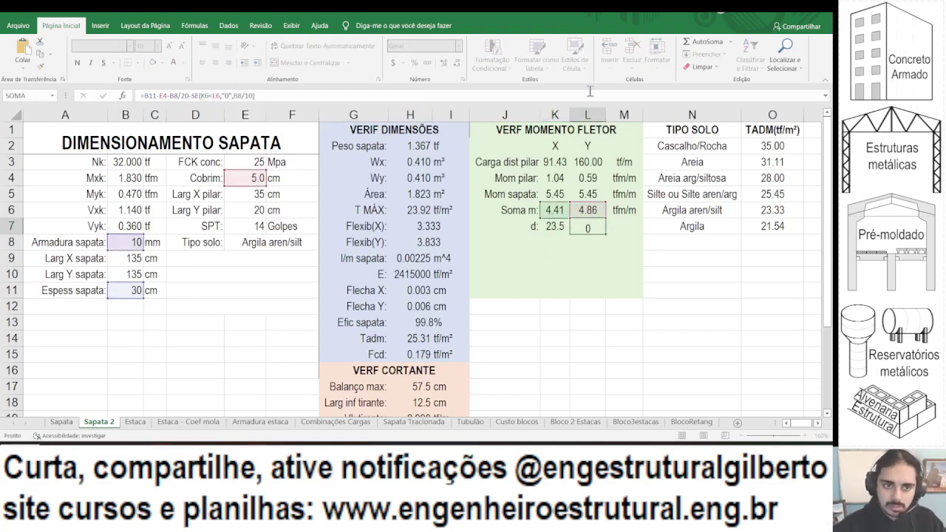
key(ctrl+Return)
Enter the unit cm in M7 for the effective depth row.
key(Tab)
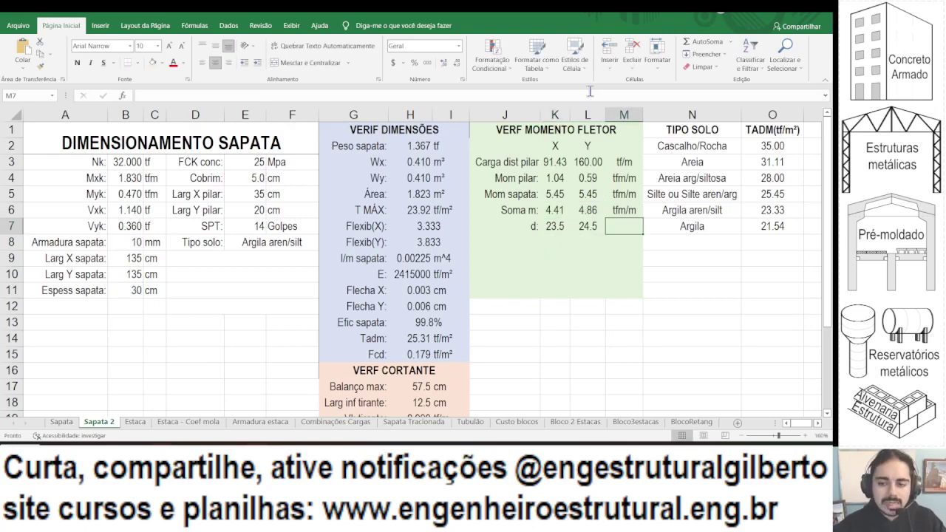
text(cm)
key(Return)
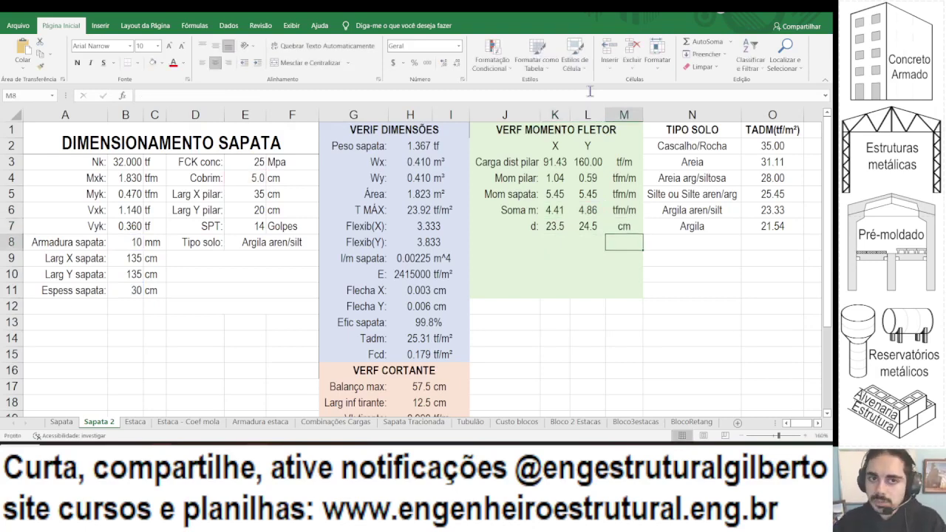
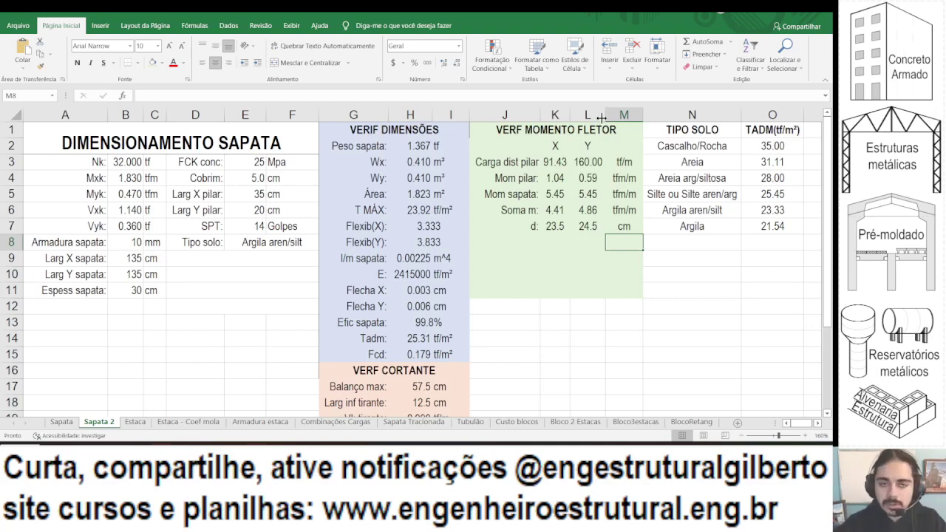
Merge and center cells A12:C12 below the footing thickness row.
click(524, 238)
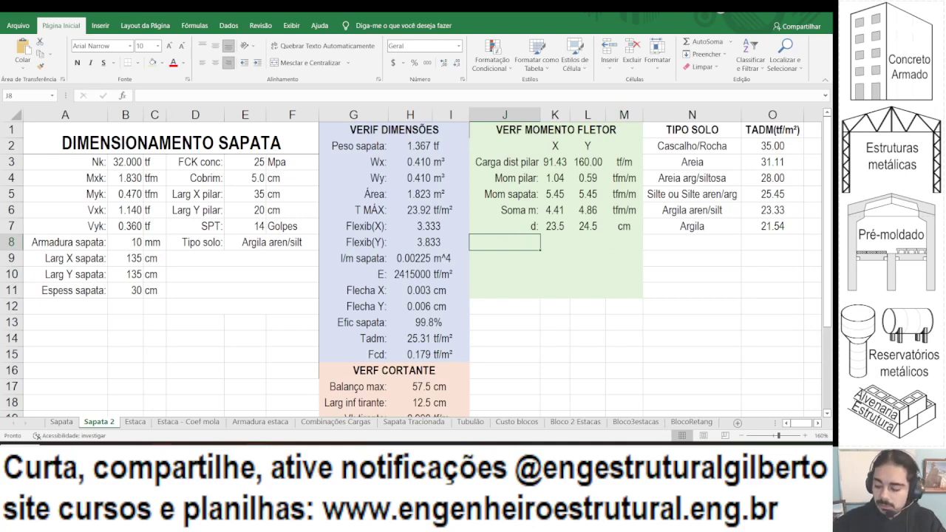
click(93, 312)
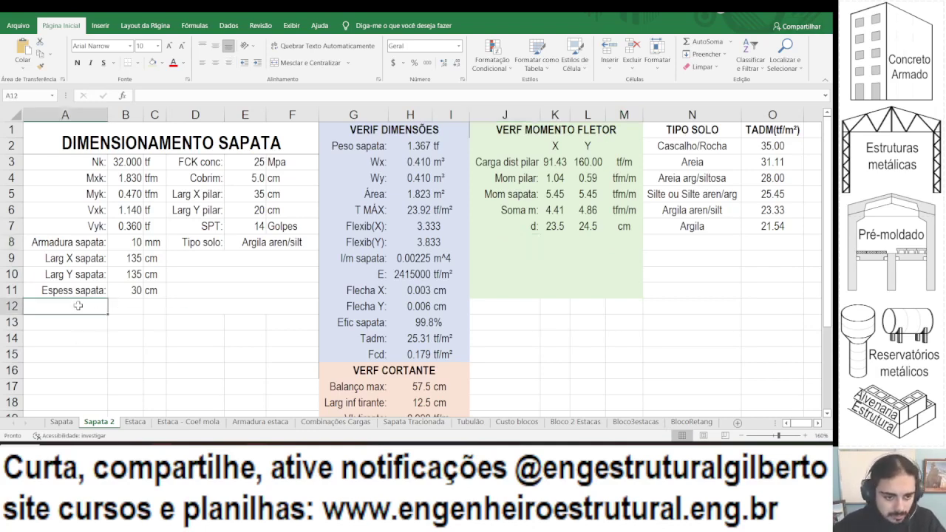
drag(78, 305, 146, 307)
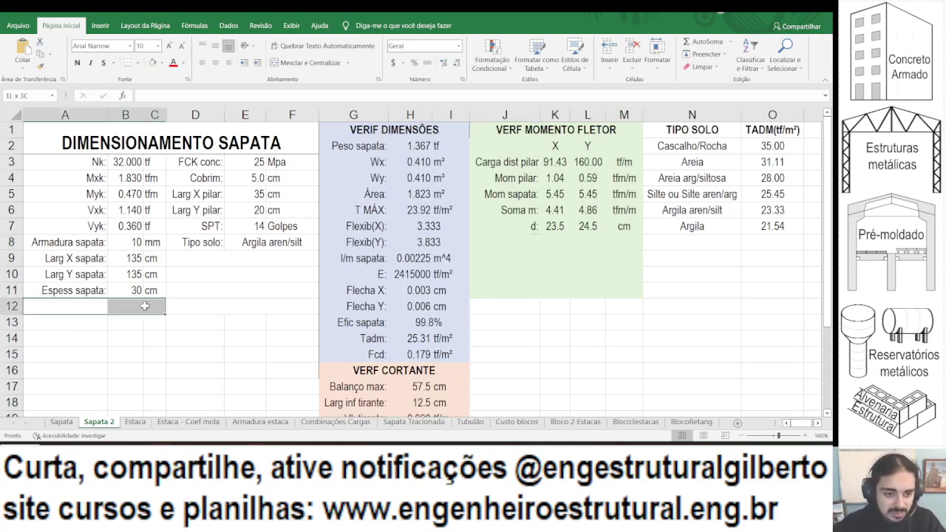
click(299, 64)
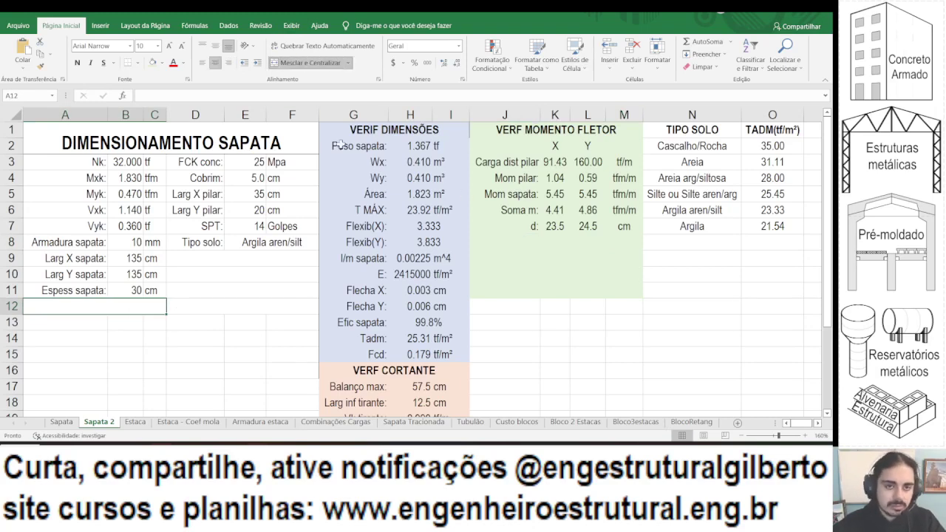
Begin a formula in merged cell A12 with the quoted text "Armadura por baixo no eixo ".
key(F2)
text(=)
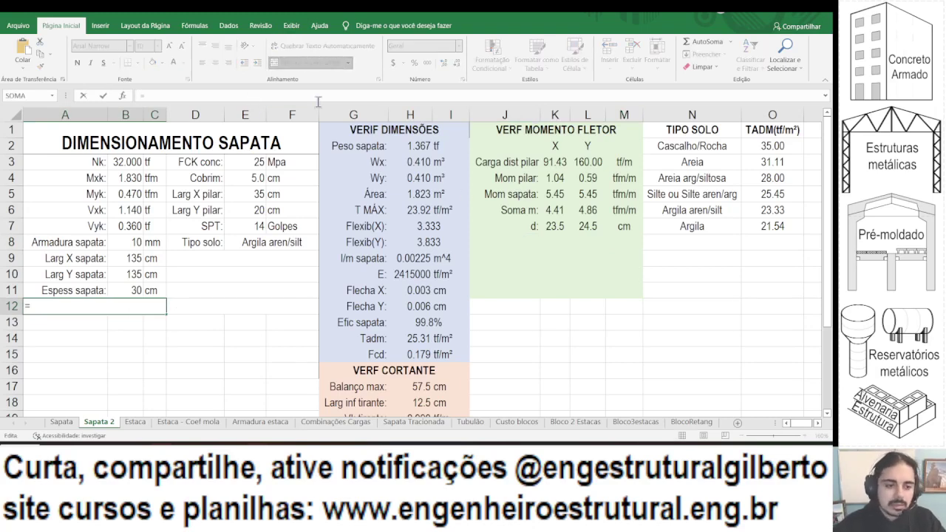
text("Armadura inf)
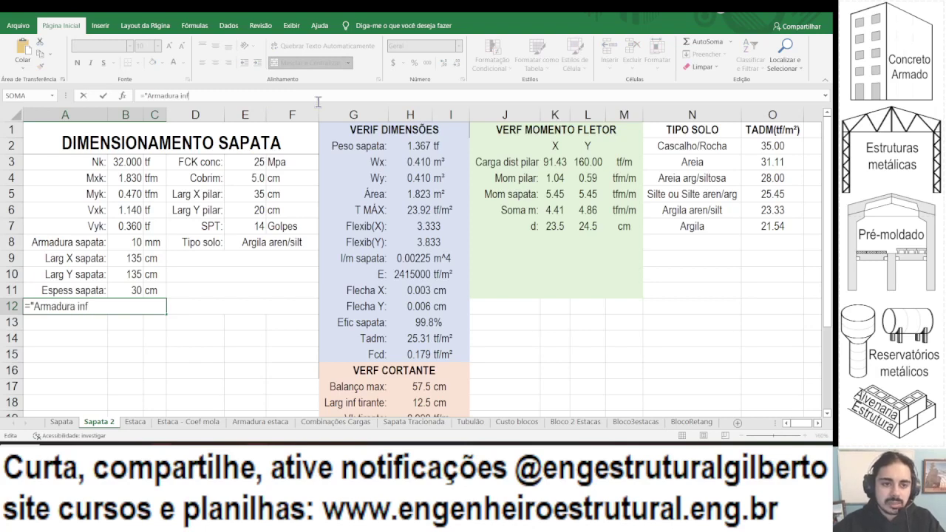
text(erior no eixo)
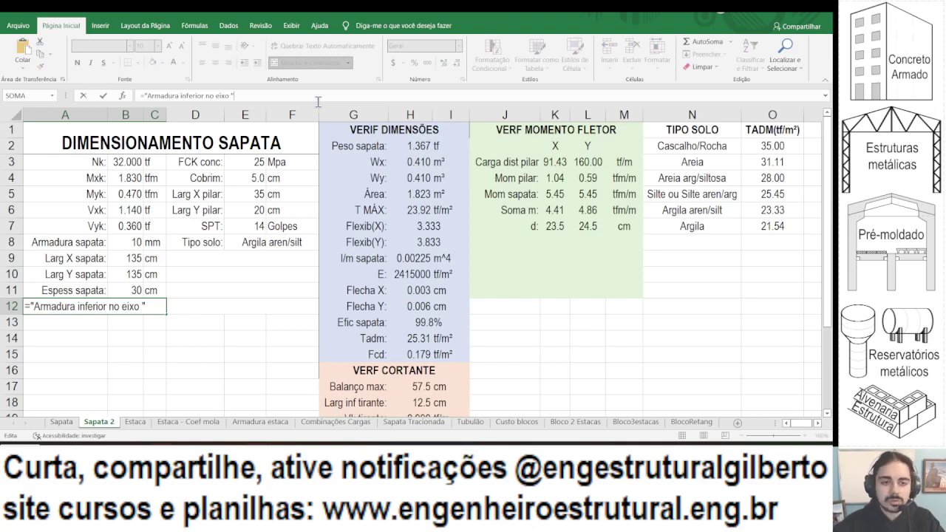
double_click(195, 95)
text(por)
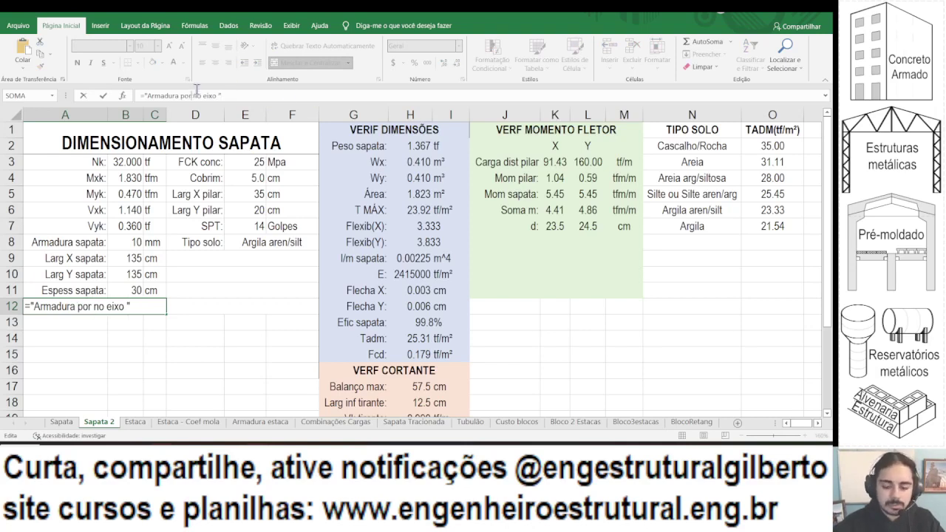
text( baixo)
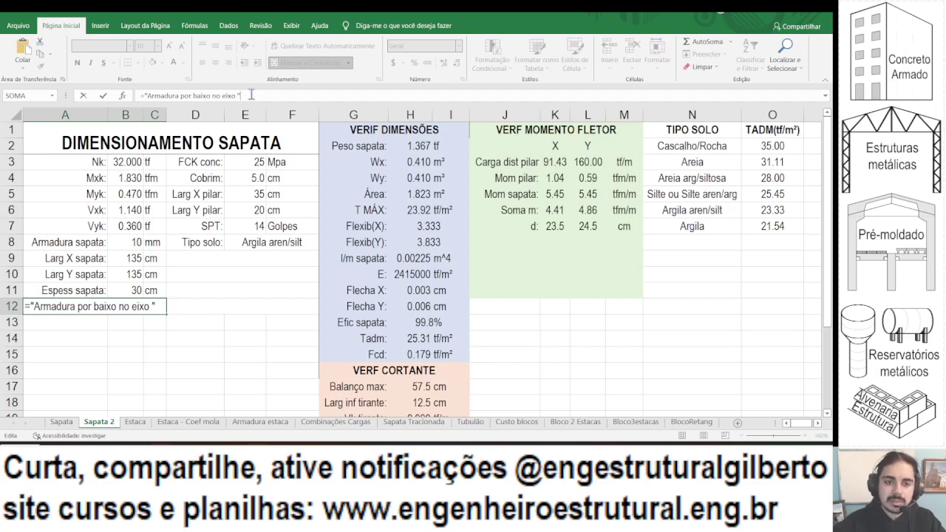
Append the governing axis to the A12 text by comparing the moment sums: &SE(L6>K6,"Y","X").
key(BackSpace)
text(se()
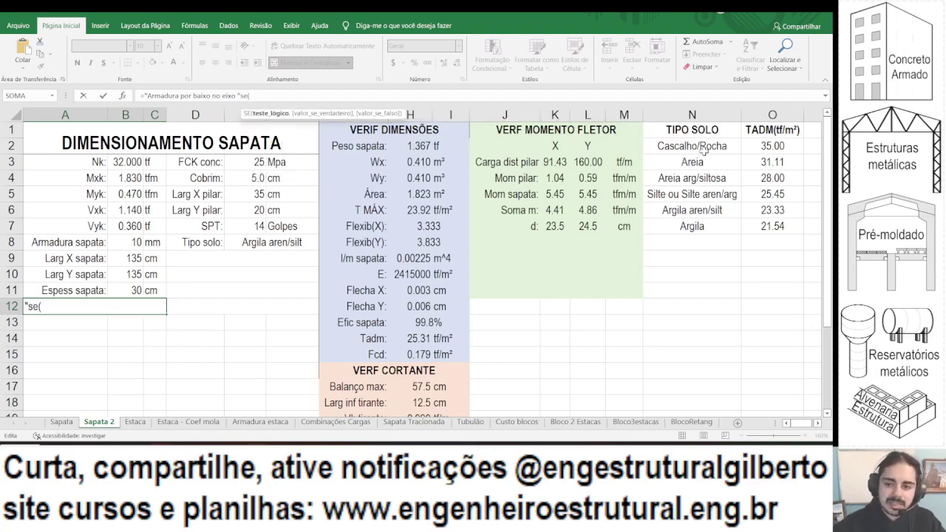
click(589, 211)
text(>)
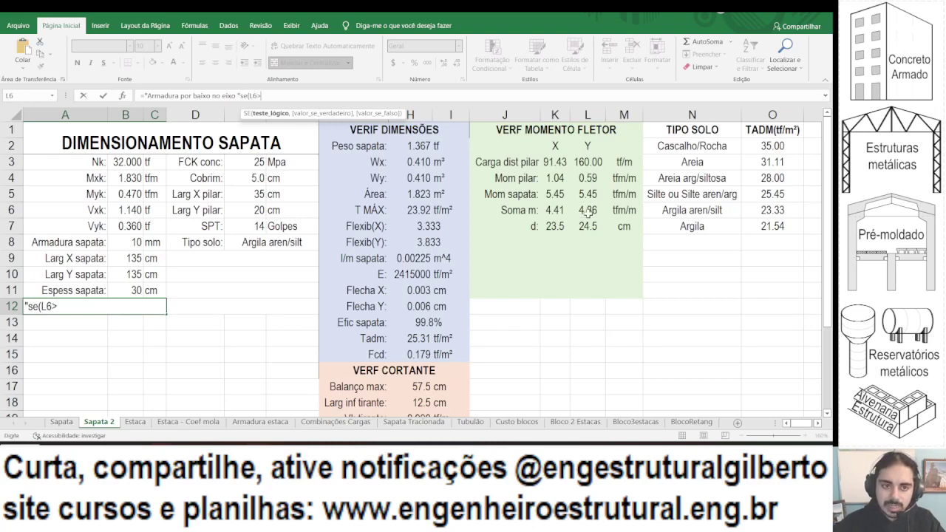
click(555, 210)
text(,")
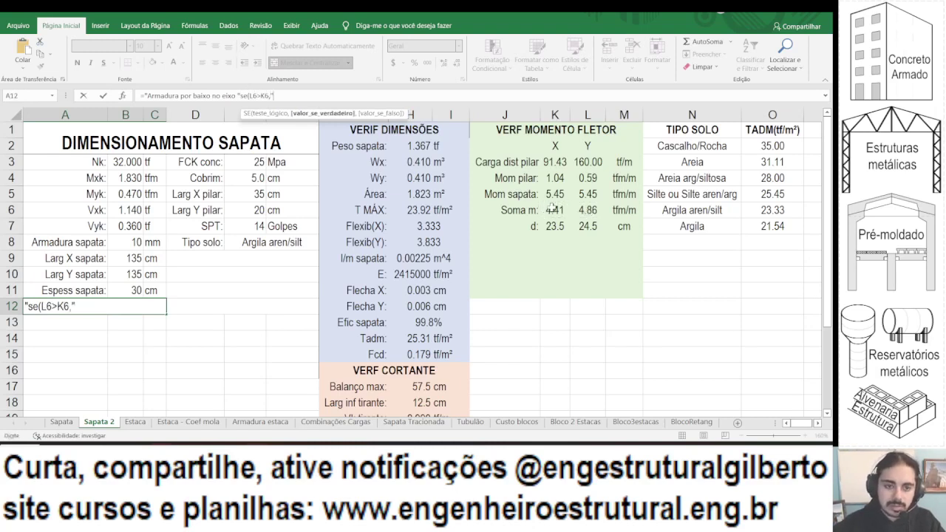
text(Y",")
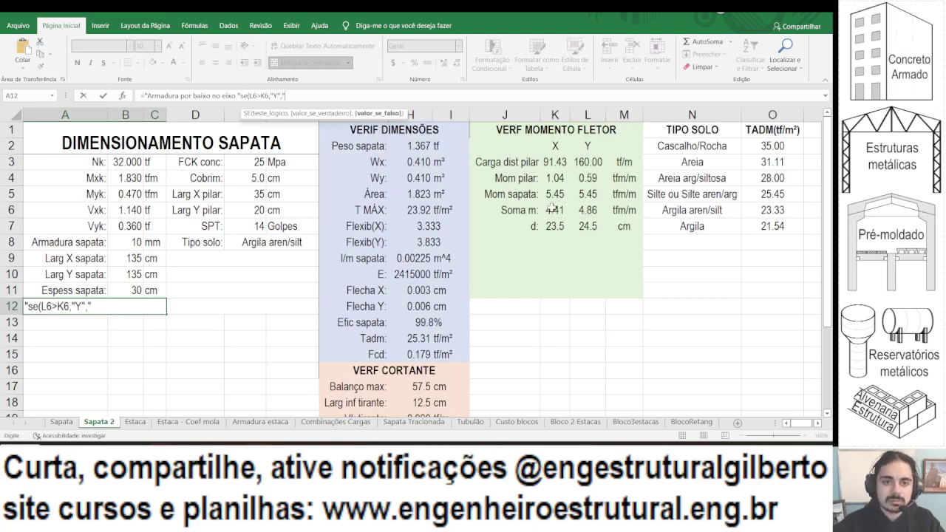
text(X"))
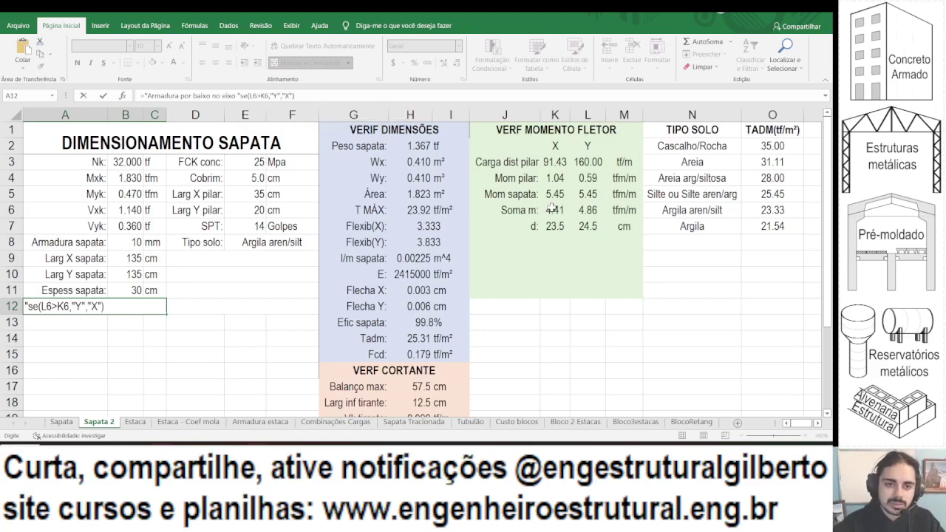
key(Return)
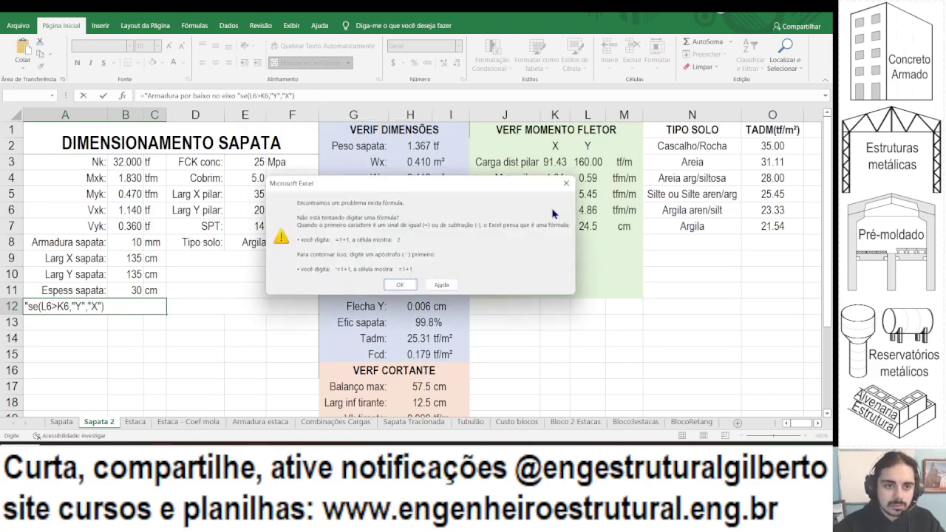
key(Return)
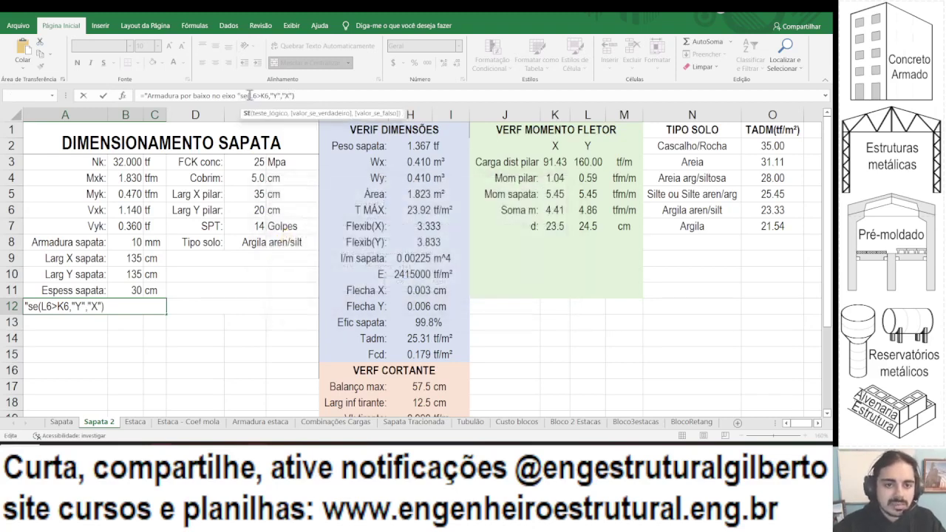
click(239, 95)
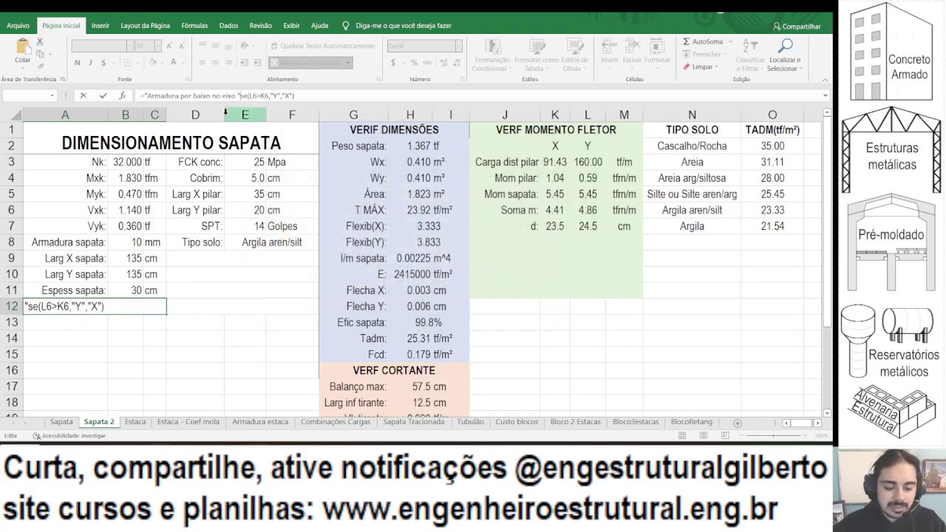
text(&)
key(Return)
Format the A12 reinforcement note in bold italic.
key(Up)
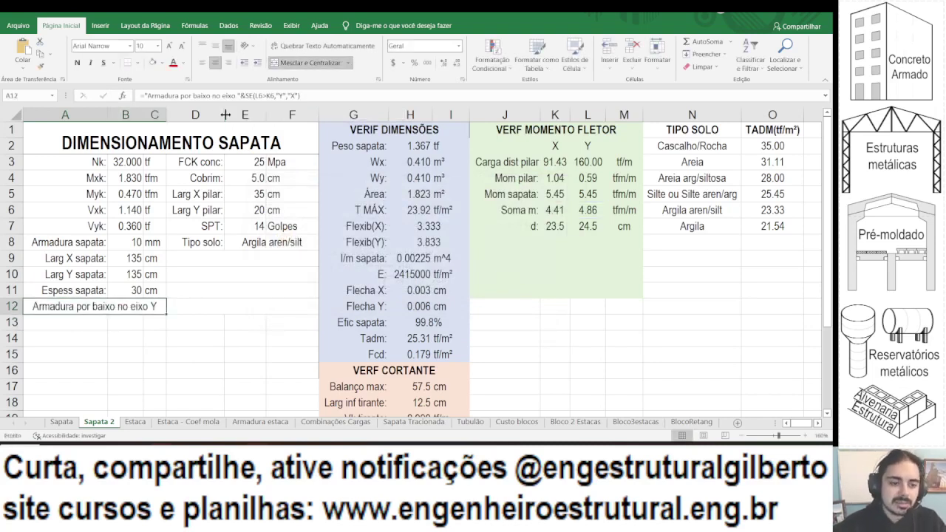
click(77, 63)
click(90, 63)
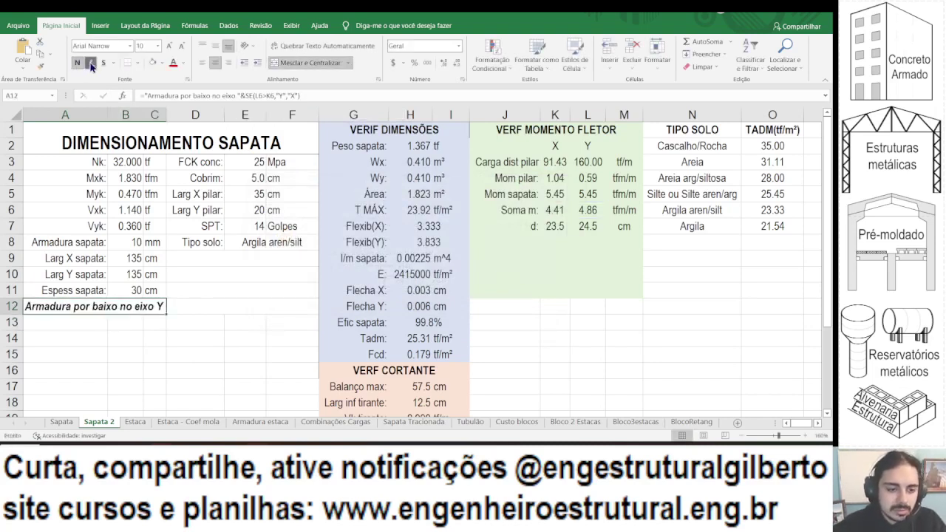
Shade the merged A12 reinforcement note with a grey fill.
click(162, 63)
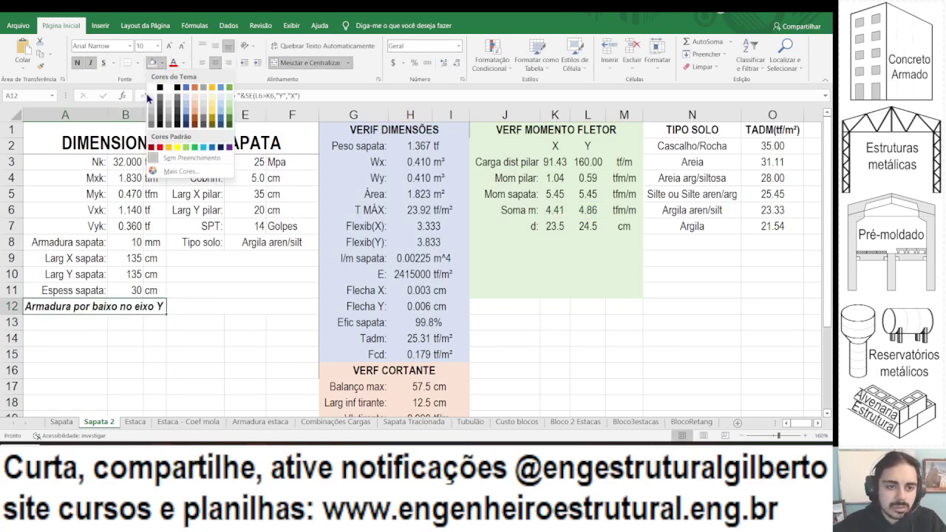
click(152, 117)
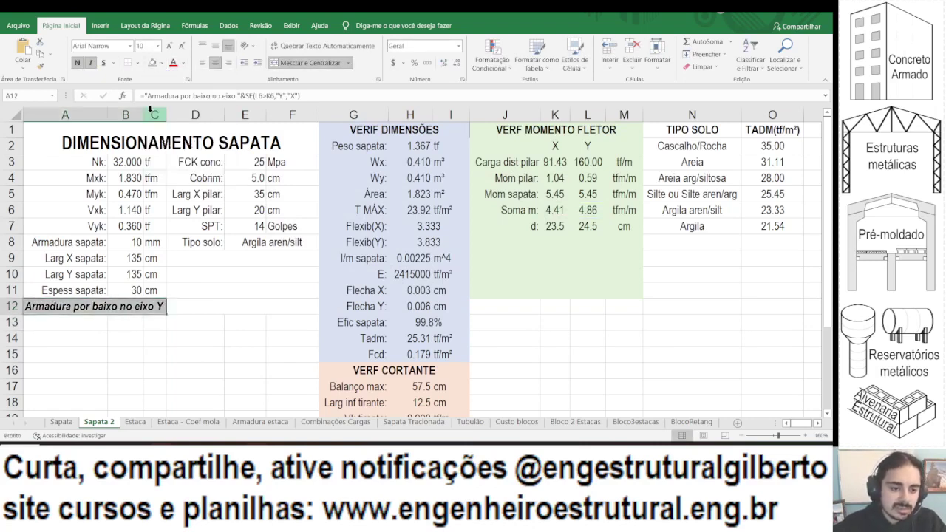
click(175, 320)
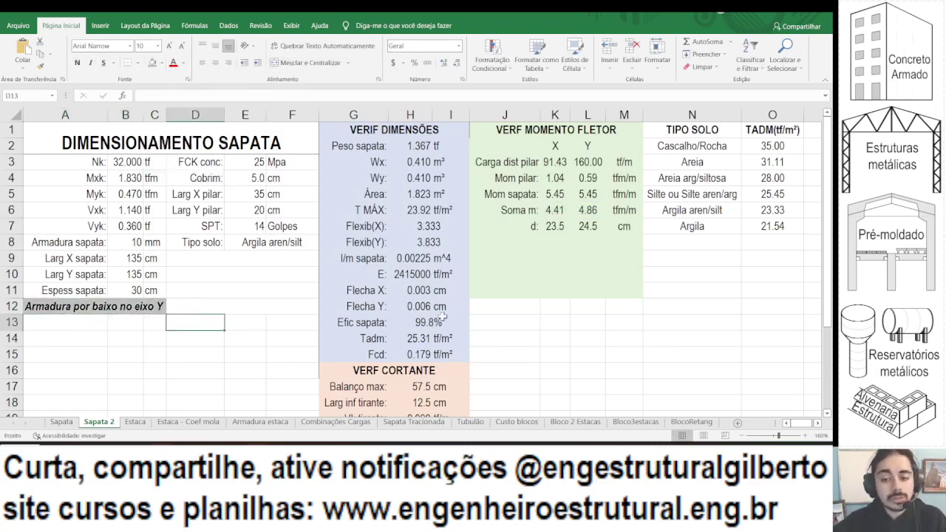
Enter the label "mu:" in J8, below the effective depth row of the bending moment check.
click(490, 241)
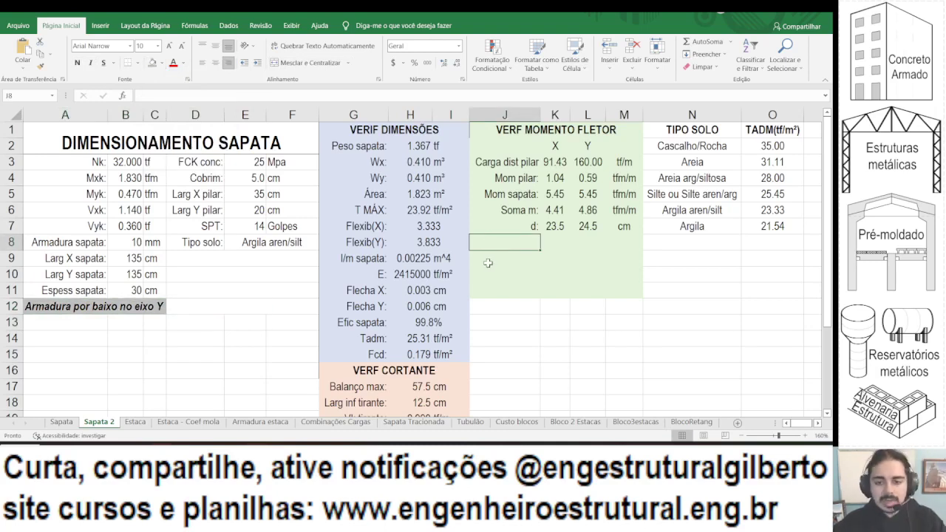
text(am)
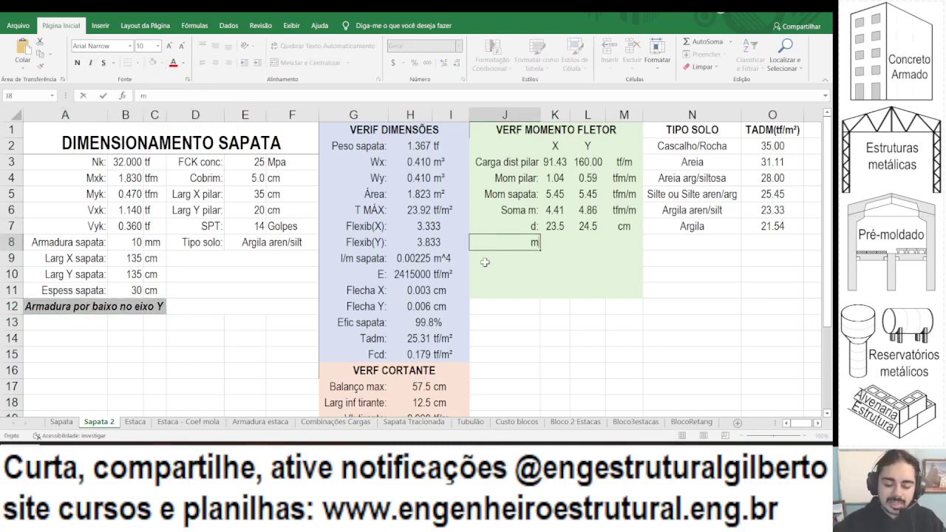
key(Escape)
text(mu:)
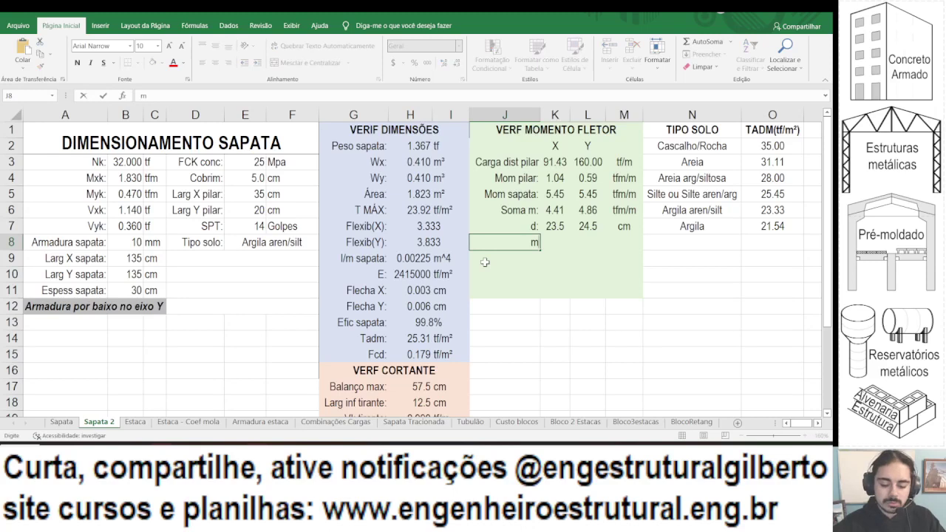
key(Tab)
text(=)
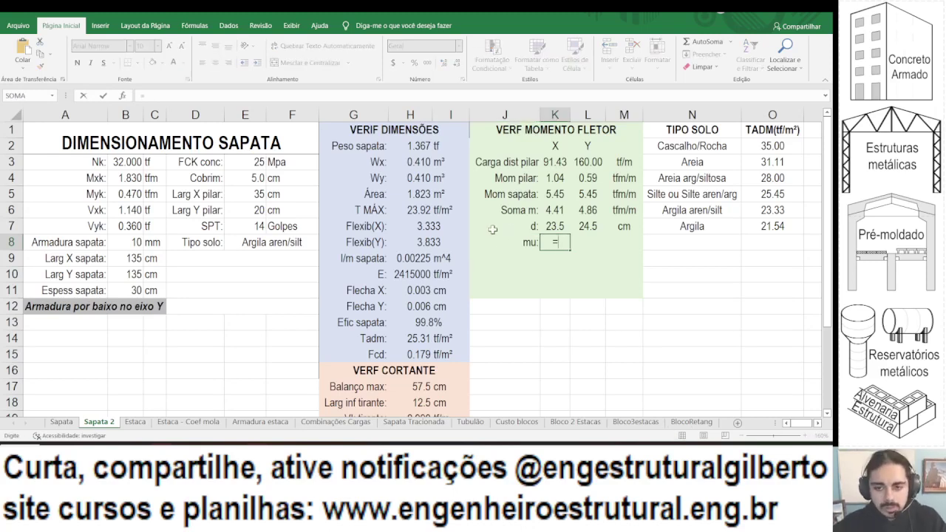
click(552, 212)
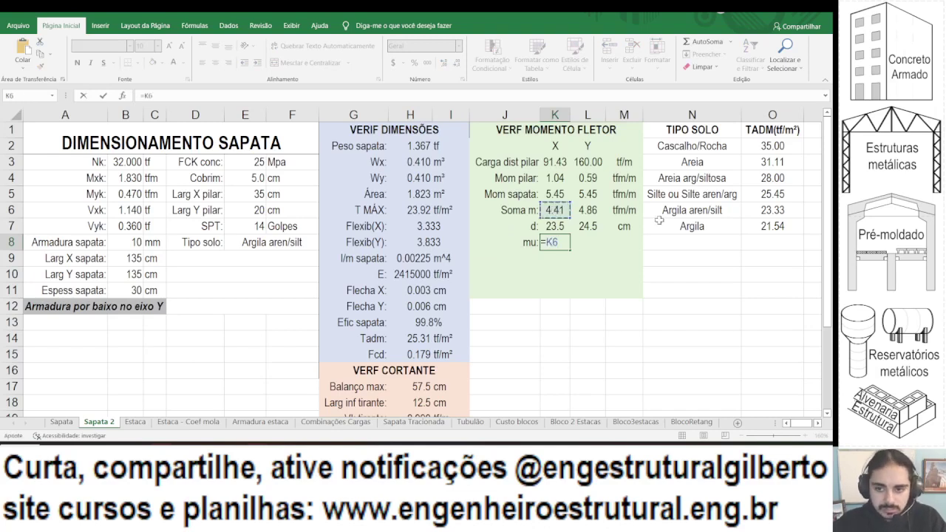
text(/)
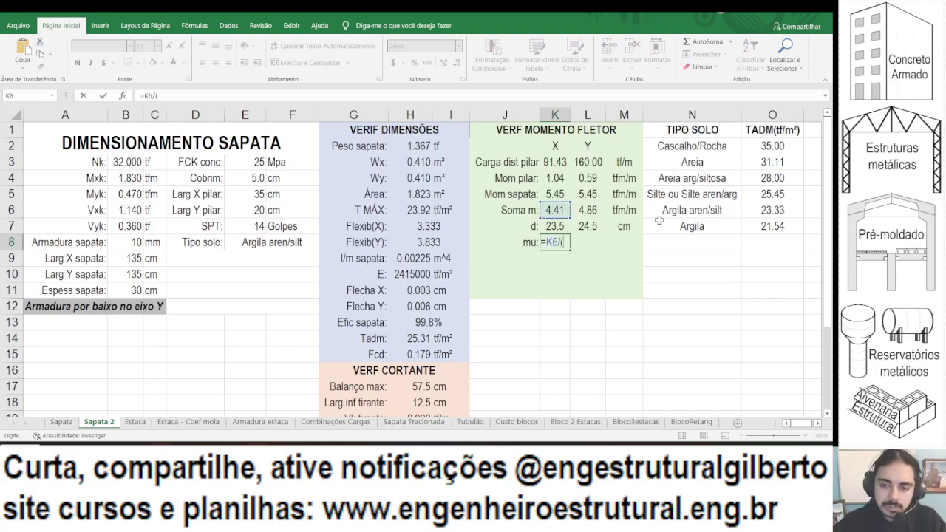
text(()
key(Escape)
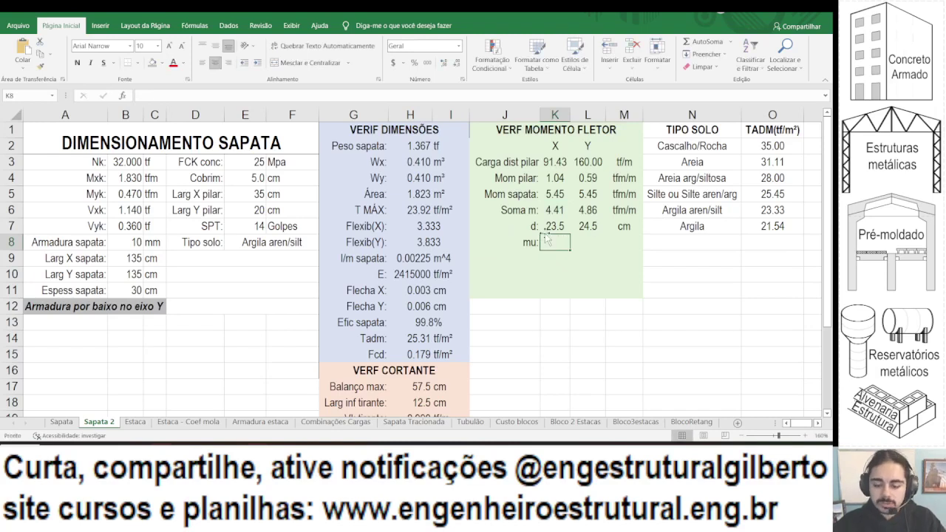
Begin the X-axis mu formula in K8 from the moment sum and squared effective depth: =K6*100/K7^2/100/.
text(=)
click(551, 211)
text(*10)
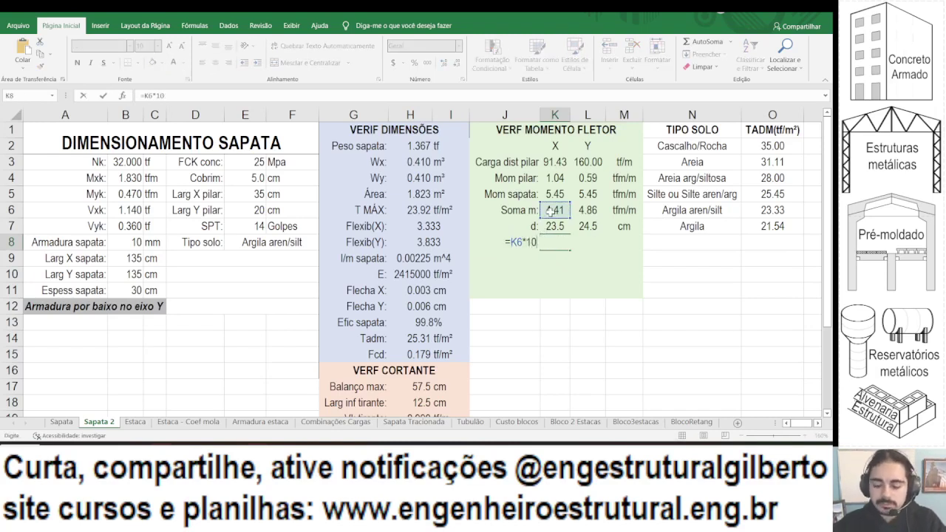
text(0/)
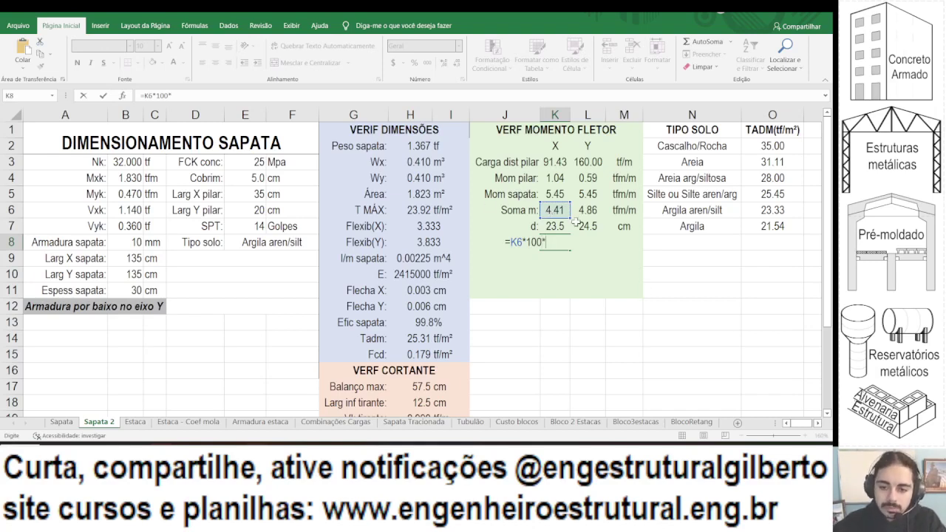
click(562, 226)
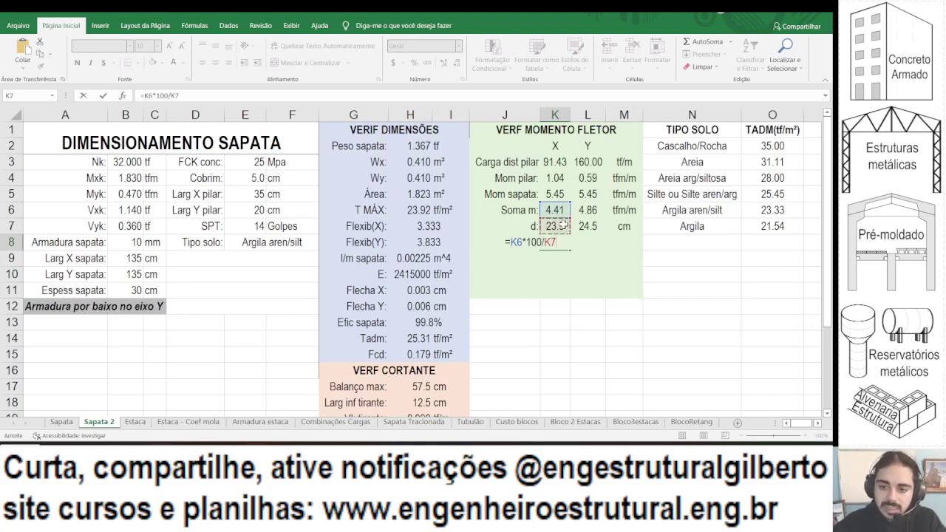
text(^2)
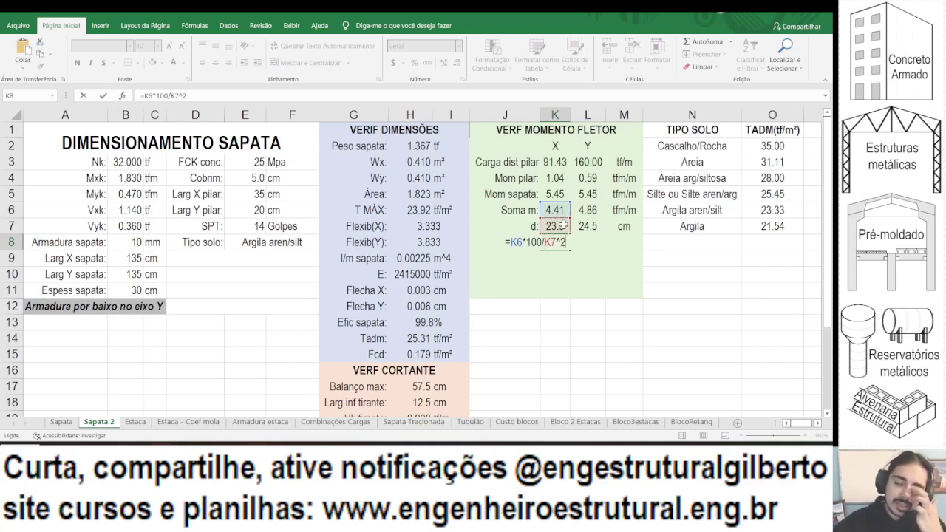
text(/1)
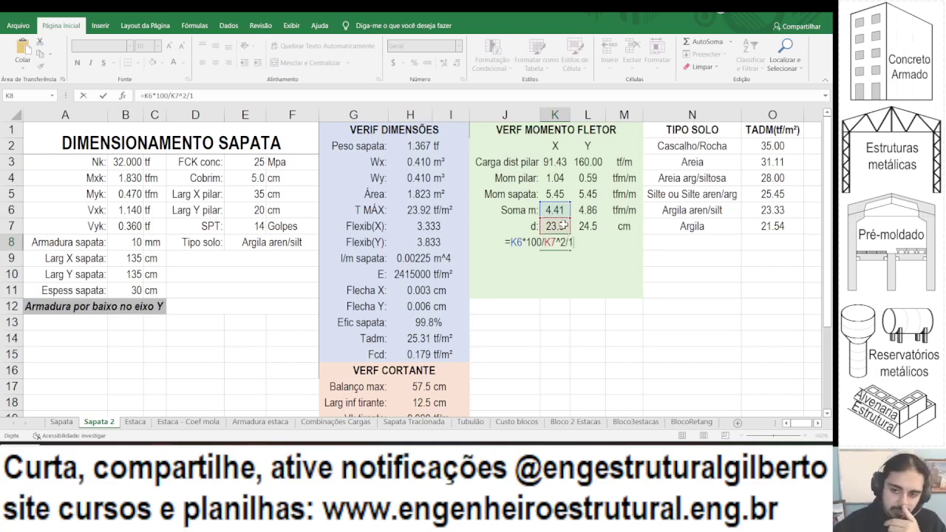
text(00)
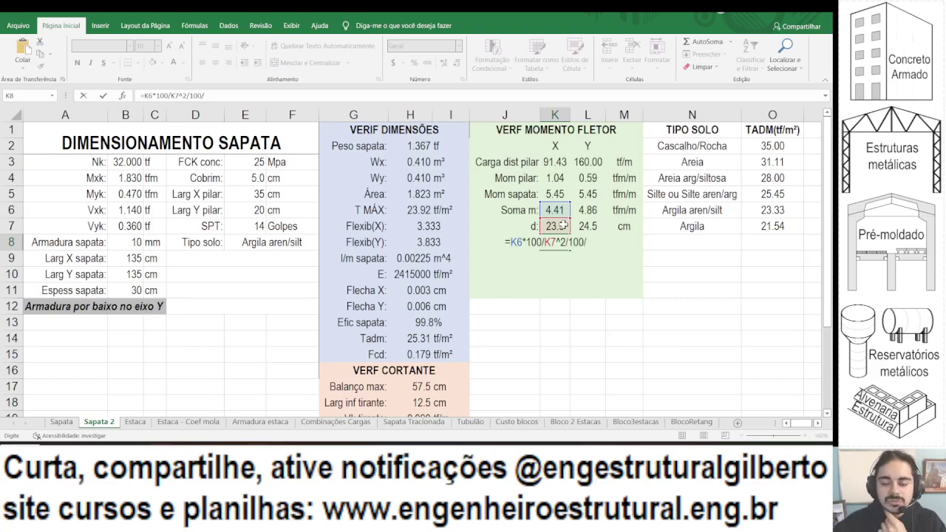
text(/)
Complete the K8 mu formula with the divisor (H15*0.85), referencing the Fcd value in the dimension check.
scroll(563, 226, down, 4)
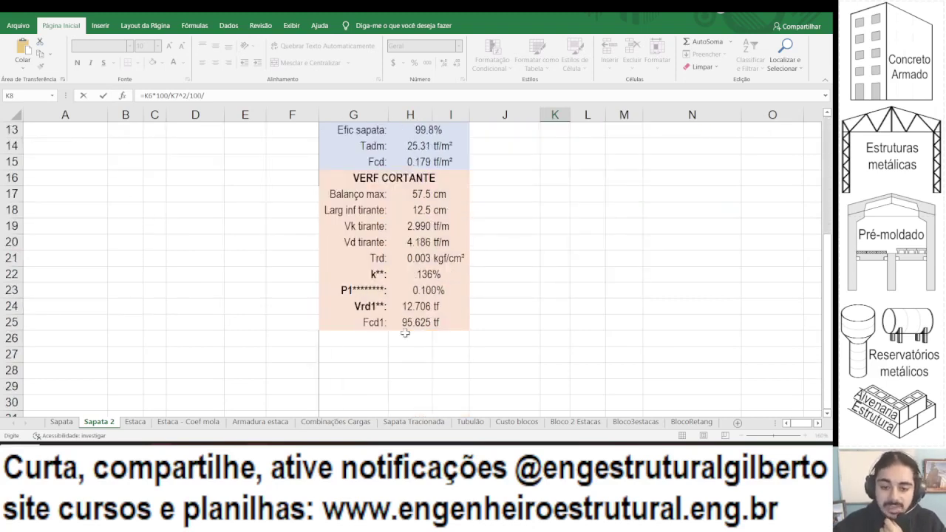
scroll(398, 273, up, 3)
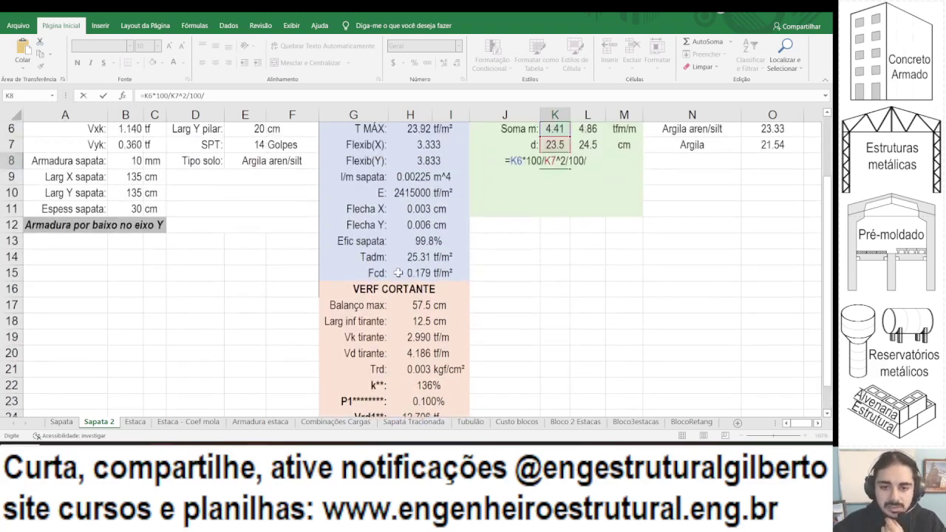
scroll(398, 272, up, 1)
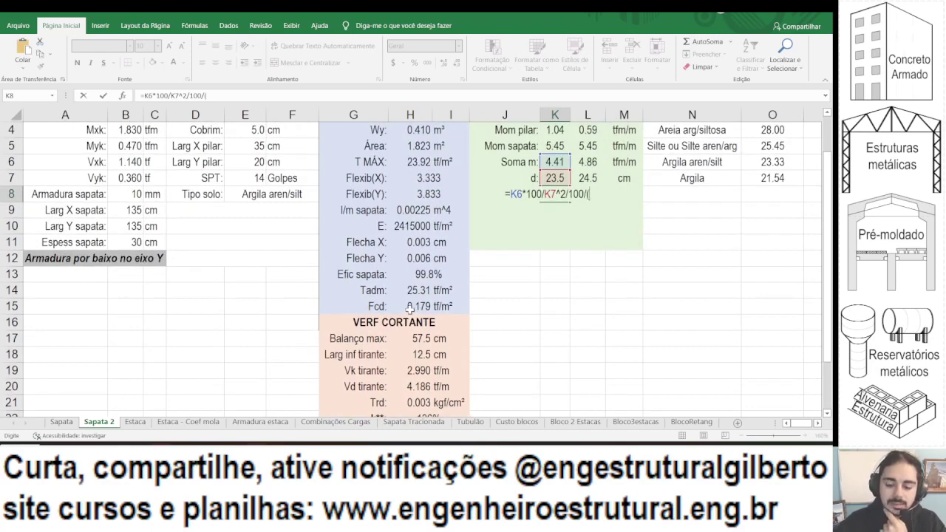
text(()
click(409, 309)
text(*0)
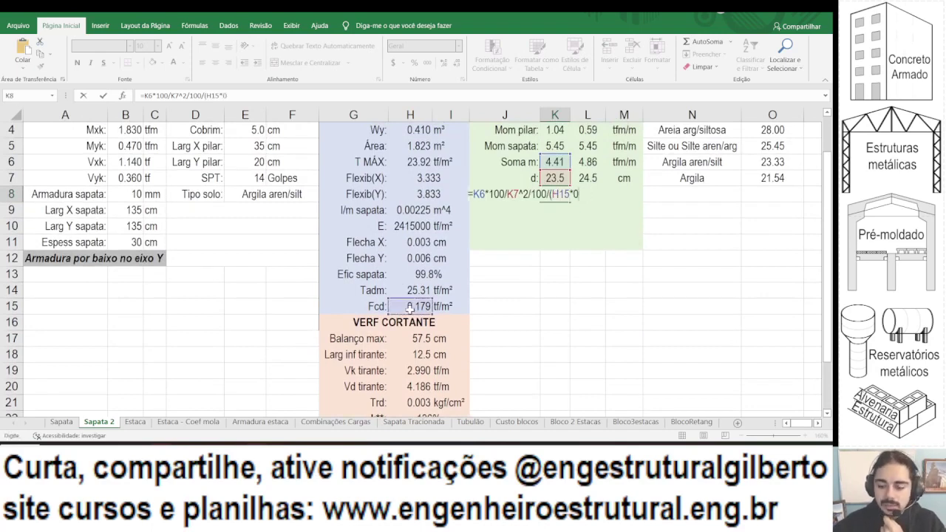
text(.85)
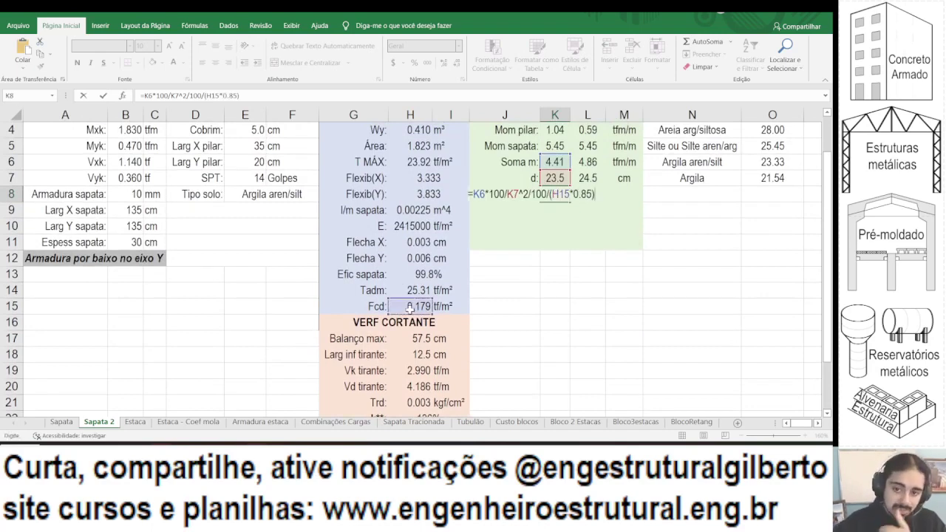
text())
key(Return)
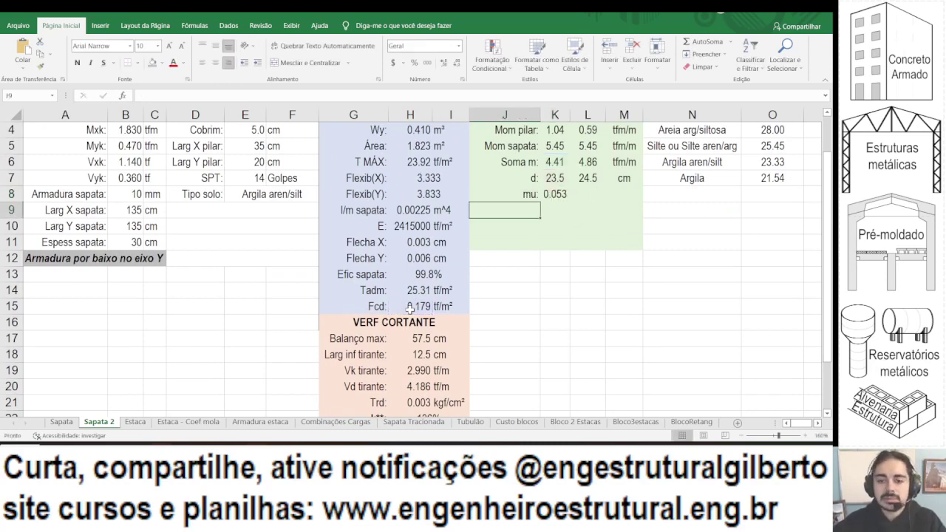
Copy the mu formula text from K8 into L8 for the Y axis.
key(Up)
key(Right)
key(F2)
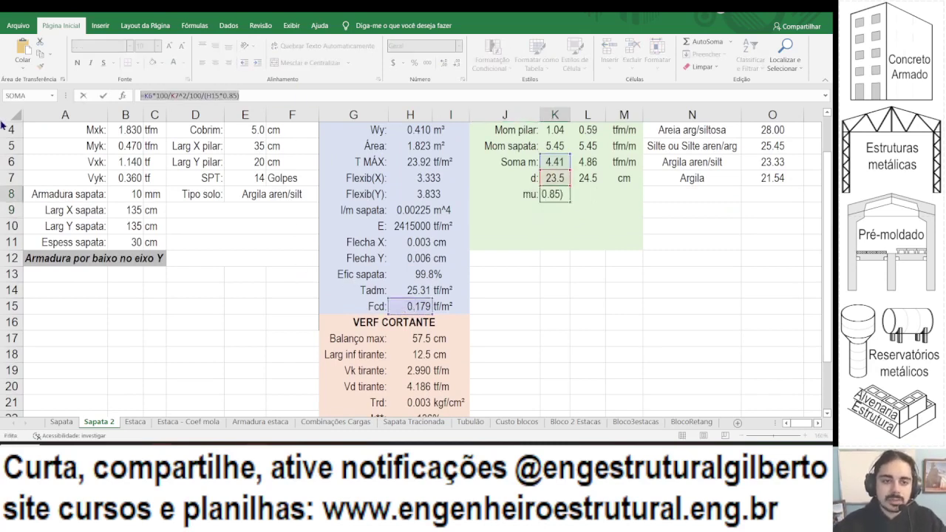
key(ctrl+c)
key(Tab)
key(F2)
key(ctrl+v)
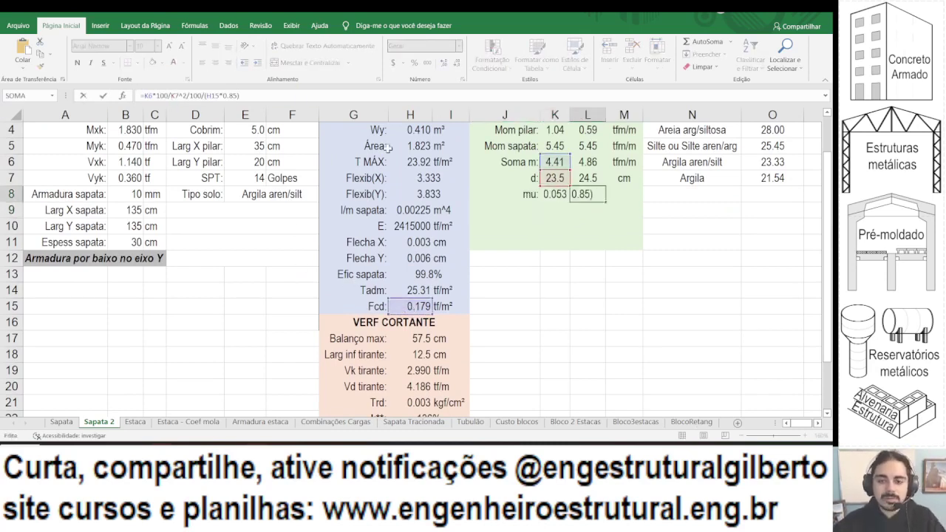
Replace the K6 and K7 references in L8 with the Y-axis cells, giving =L6*100/L7^2/100/(H15*0.85).
key(Home)
key(Right)
key(Delete)
text(L)
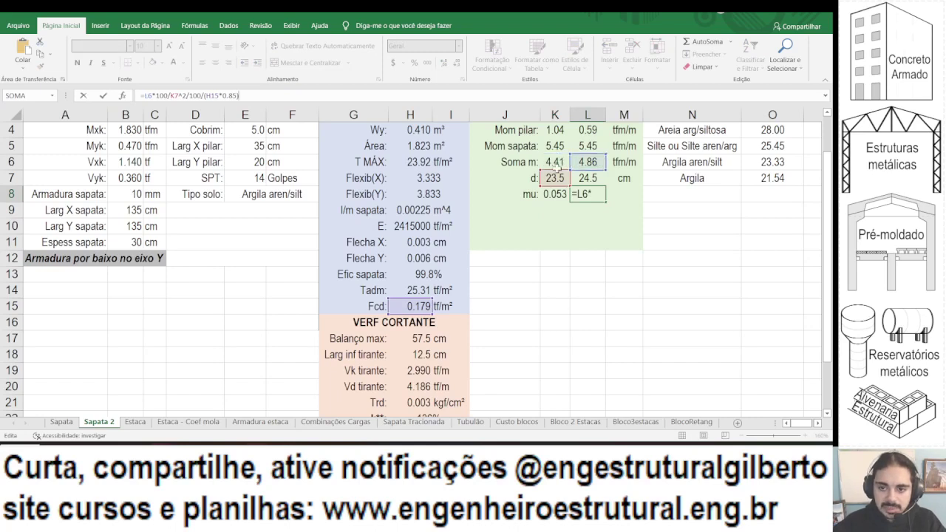
key(Right)
key(Right)
key(Right)
key(Right)
key(Delete)
text(L)
key(End)
scroll(382, 178, up, 1)
scroll(382, 178, down, 2)
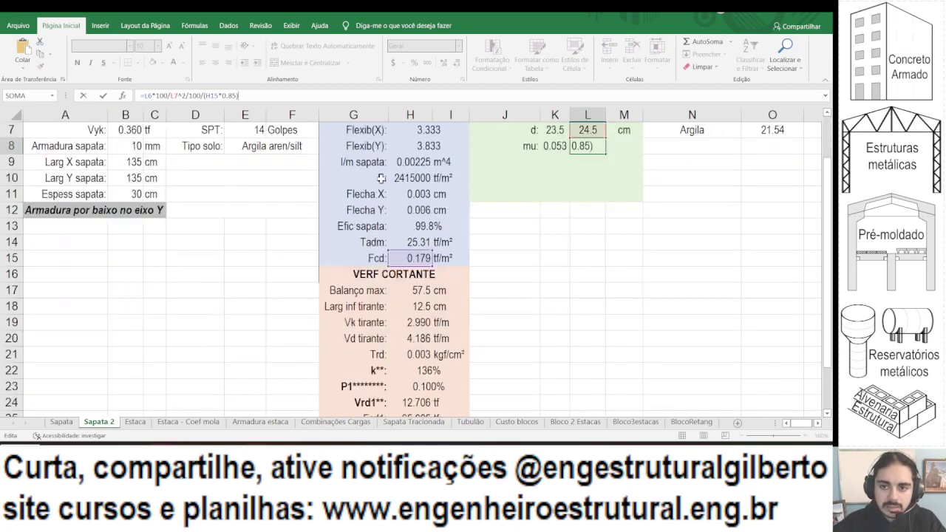
scroll(381, 178, up, 2)
key(Return)
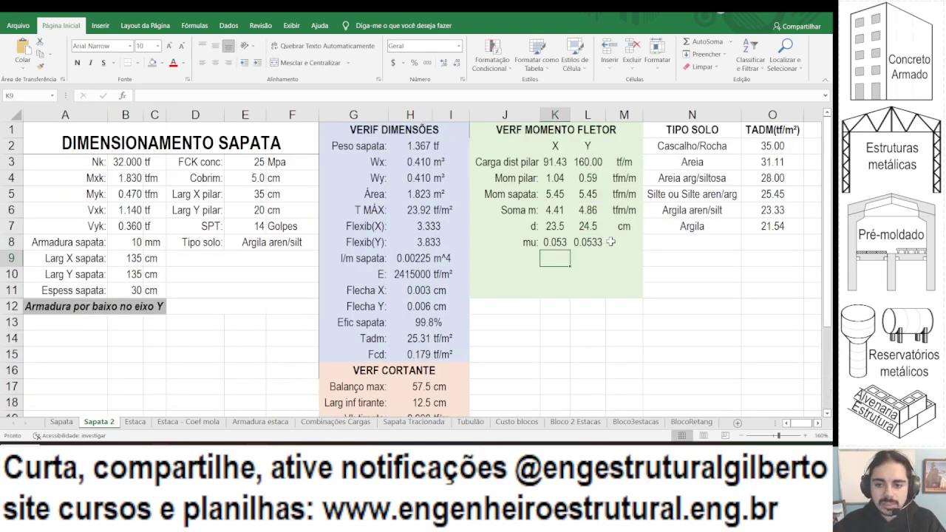
Format the mu values in K8:L8 as percentages with two decimal places and slightly narrow column K.
click(590, 246)
click(566, 244)
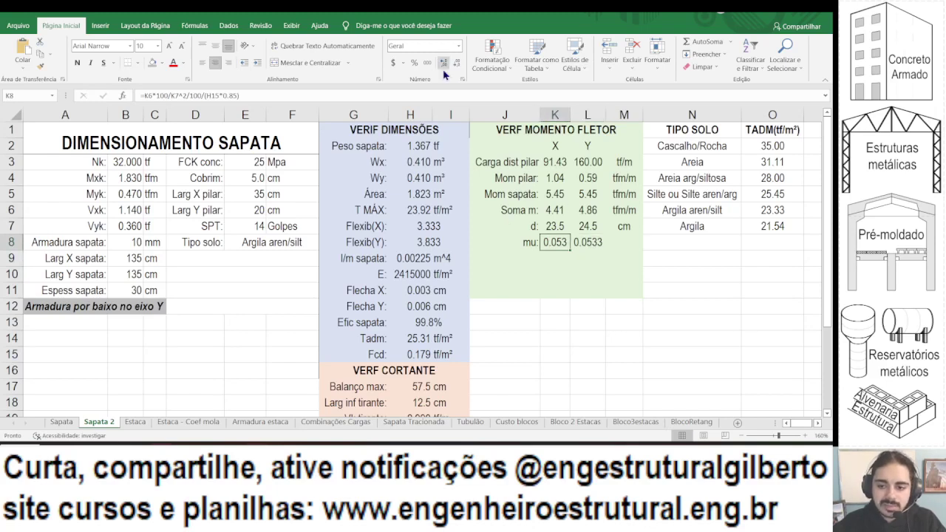
click(444, 63)
drag(562, 241, 589, 242)
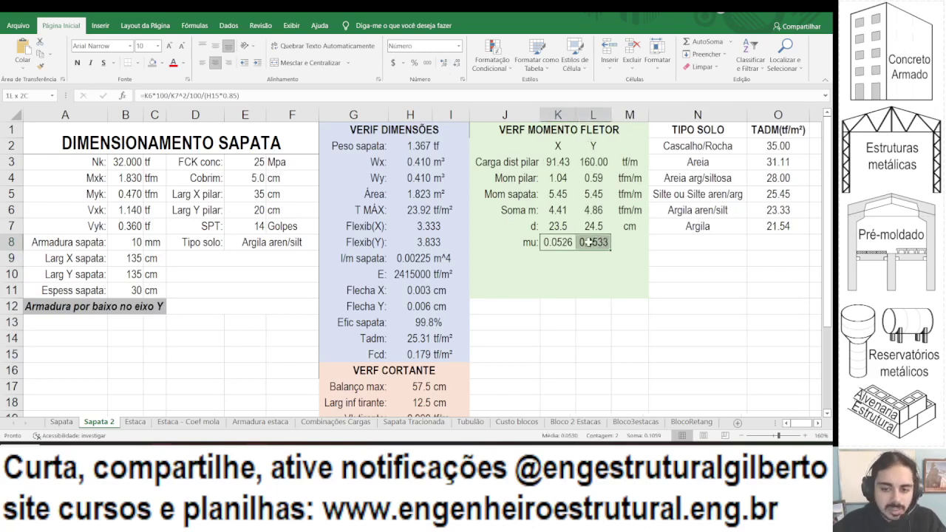
click(414, 63)
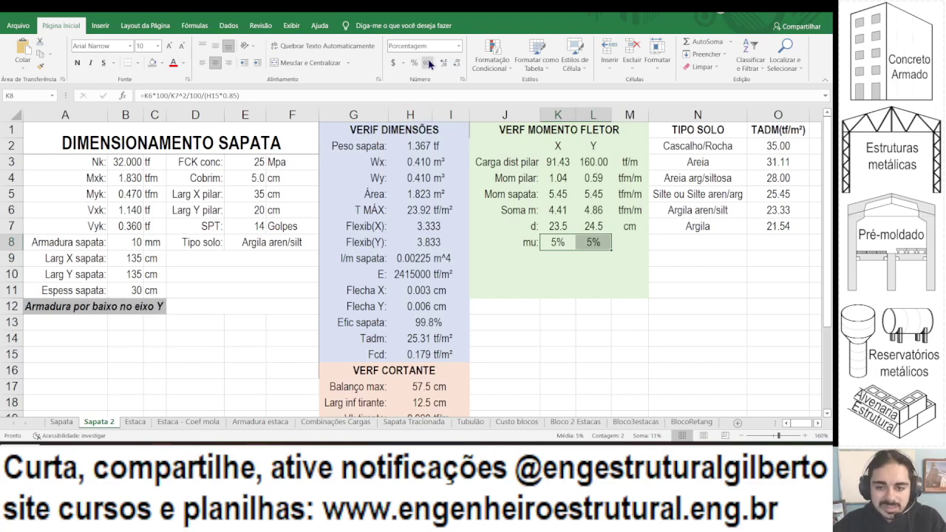
click(444, 62)
click(443, 62)
drag(575, 111, 571, 112)
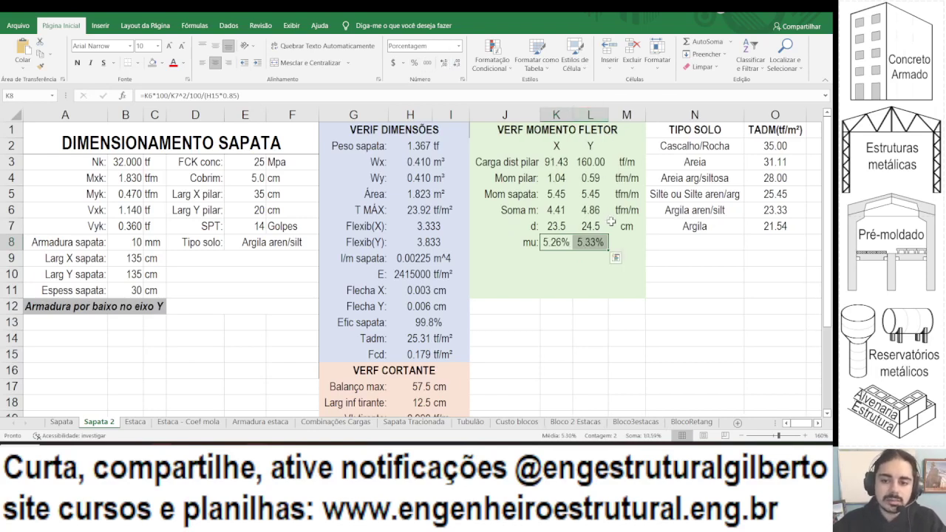
Enter the label "xi:" in J9, below the mu row.
click(625, 242)
click(538, 258)
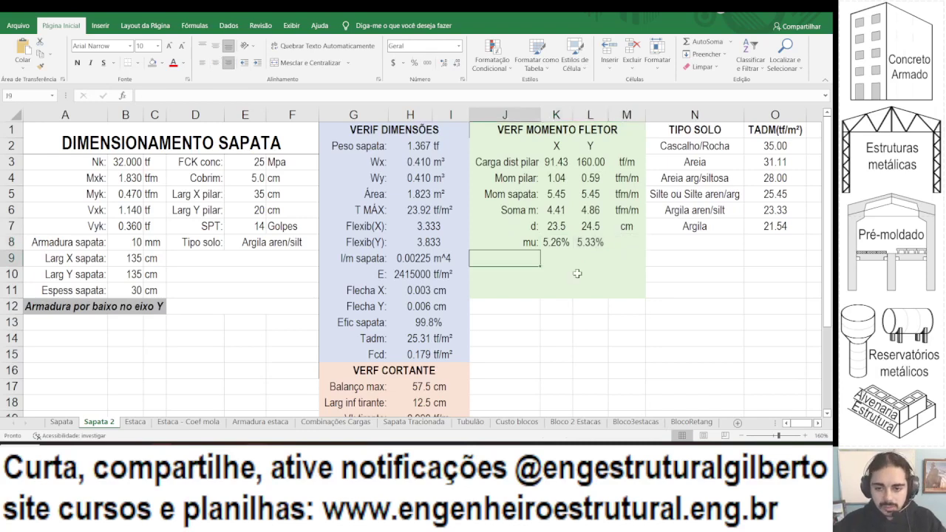
text(xi:)
key(Tab)
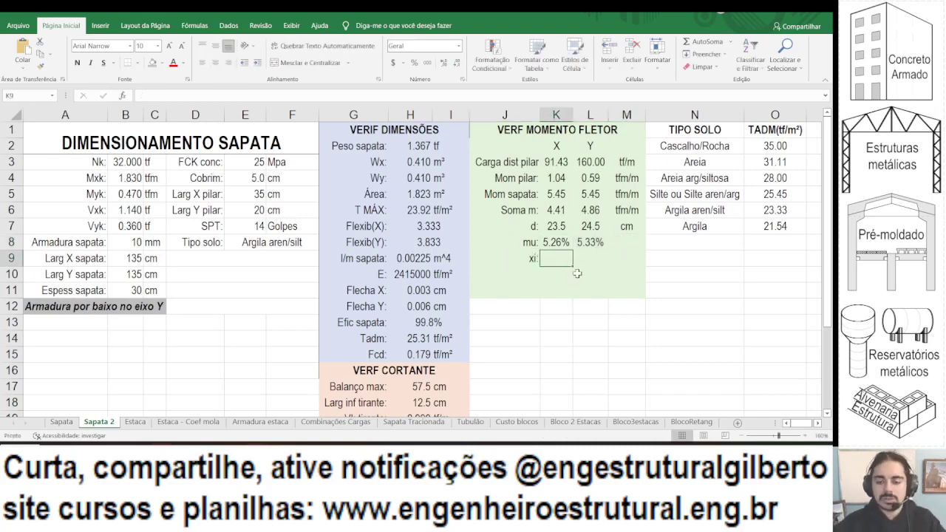
Enter the X-axis xi formula =1-(1-2*K8)^0.5 in K9.
text(=1-(1-2*)
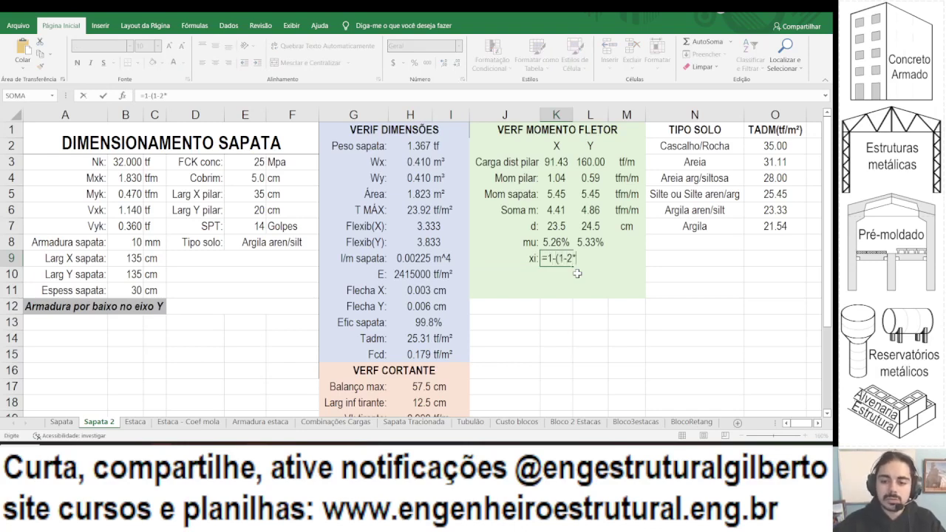
click(544, 245)
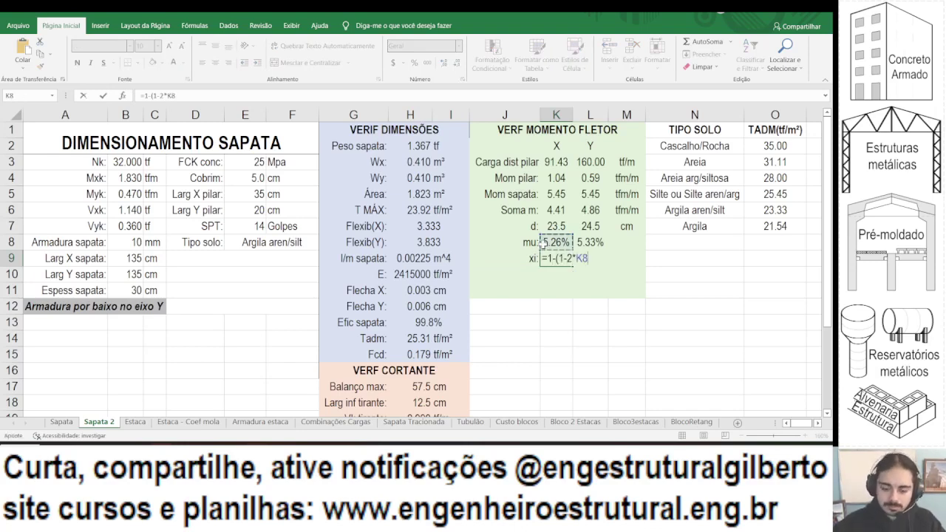
text())
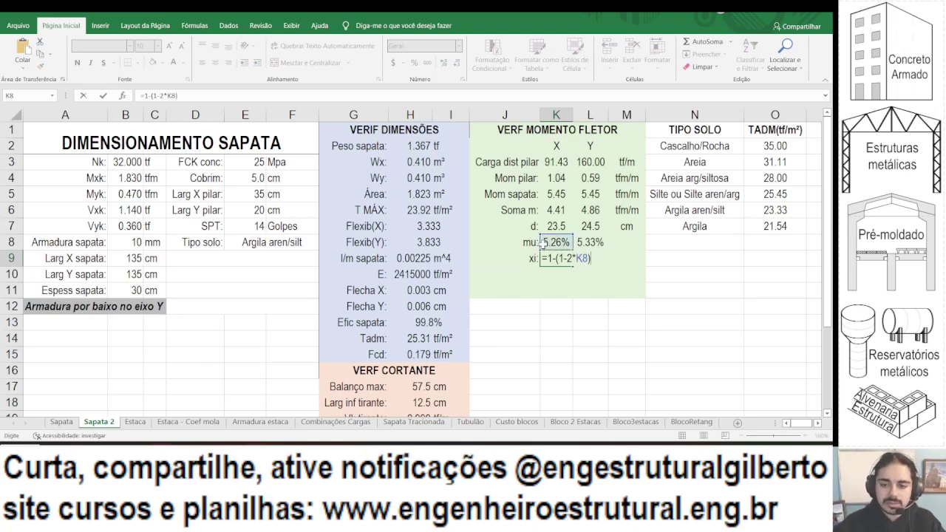
text(^0.5)
key(Return)
key(Up)
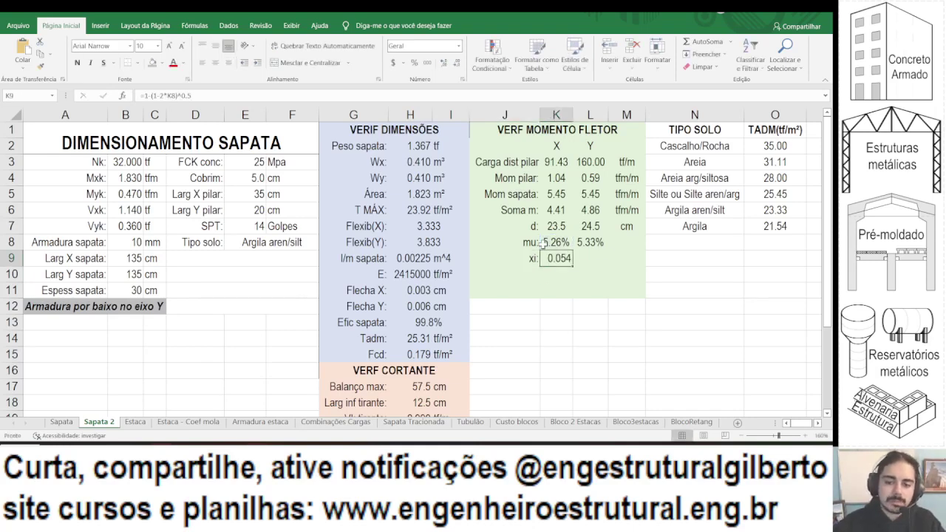
Format the xi value in K9 as a percentage with two decimal places.
click(416, 63)
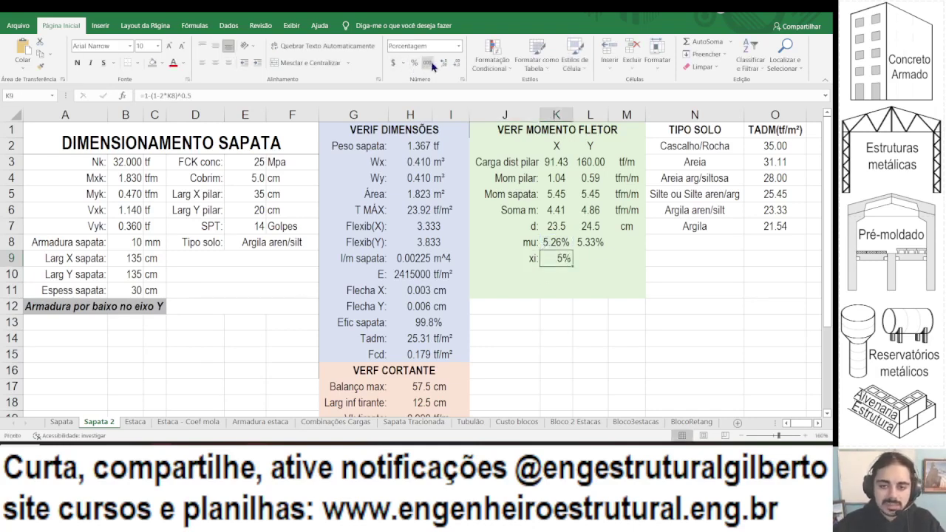
click(444, 64)
click(444, 63)
click(551, 240)
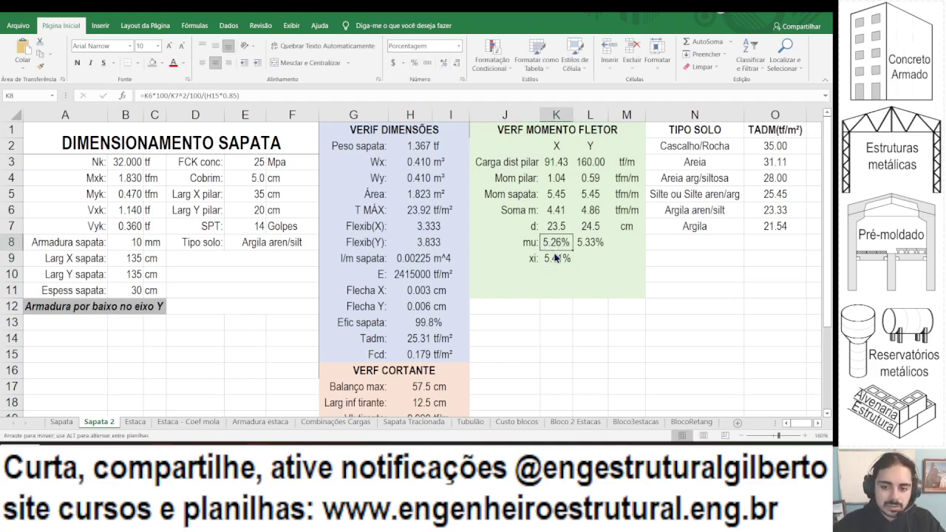
Fill the xi formula from K9 into L9 for the Y axis and center the mu and xi values in K8:L9.
click(556, 259)
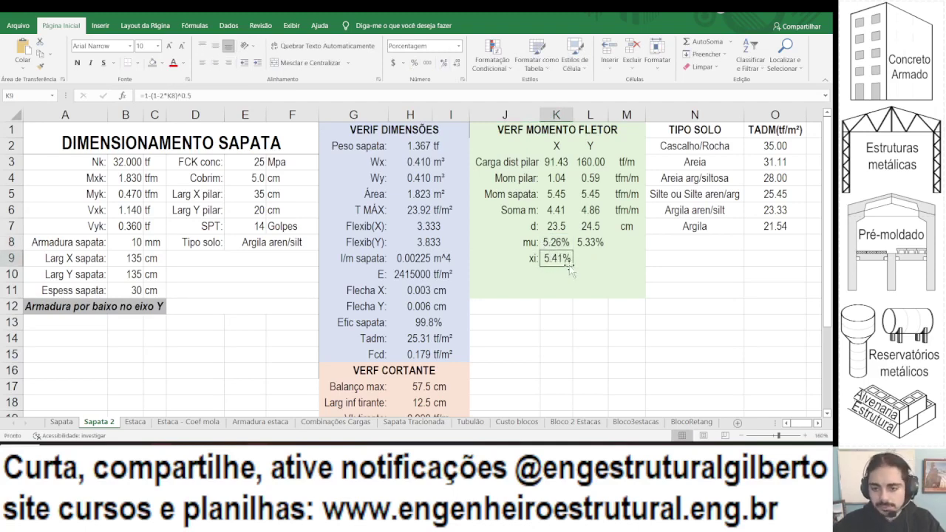
drag(573, 265, 599, 264)
click(575, 264)
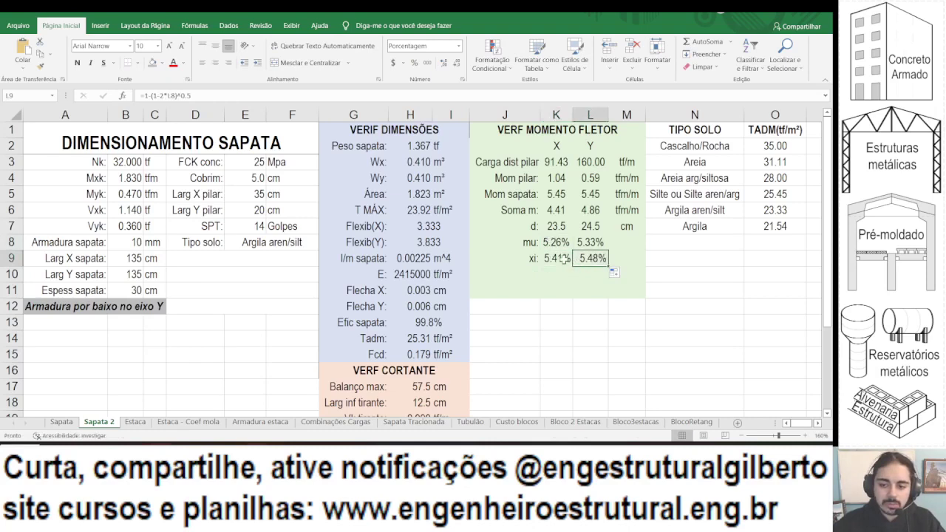
drag(555, 242, 592, 259)
click(219, 65)
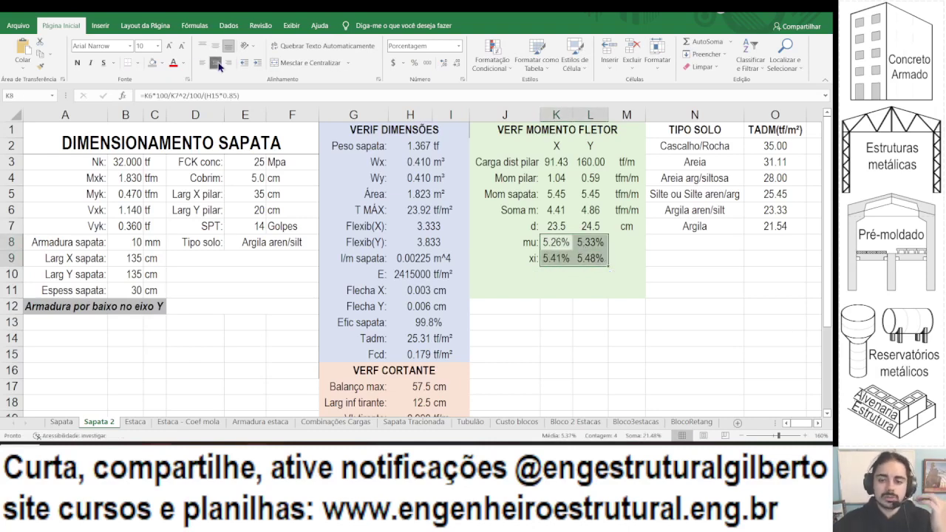
Enter the label "AS:" in J10, below the xi row.
click(522, 275)
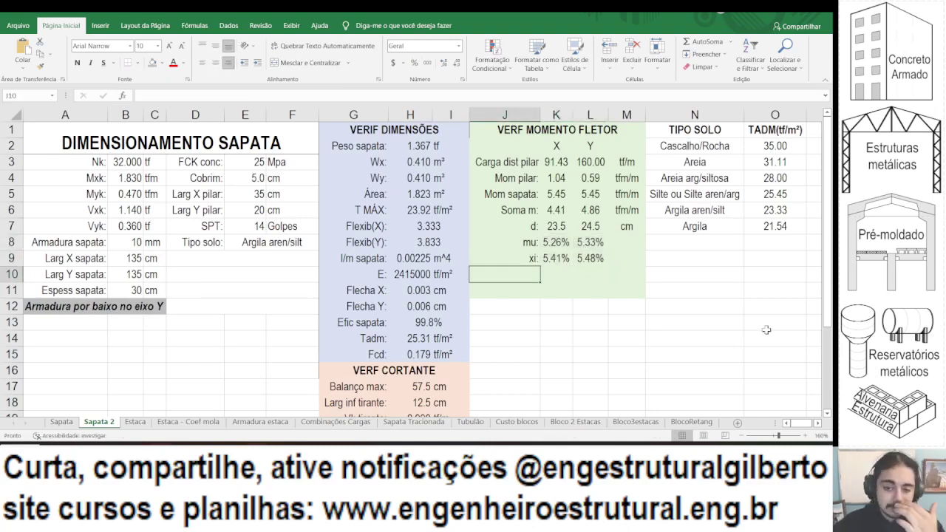
text(AS:)
key(Tab)
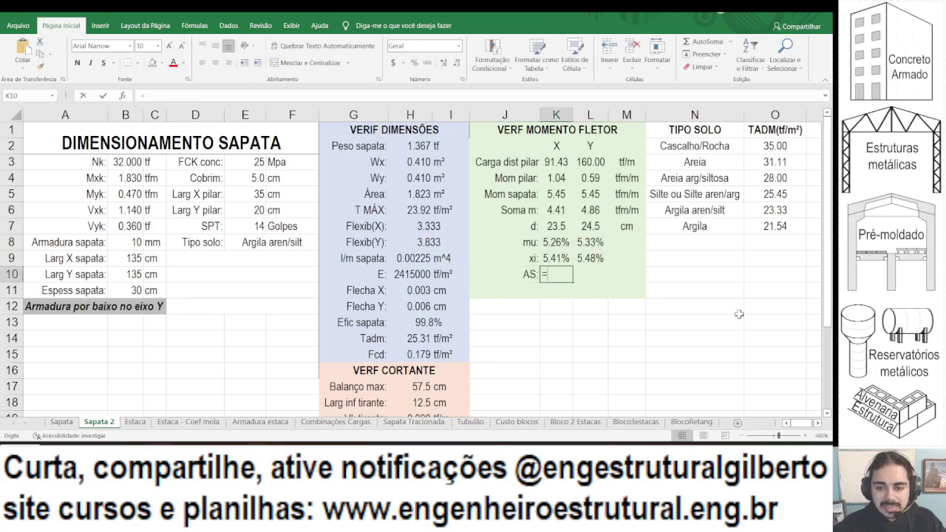
Begin the X-axis steel area formula in K10 with =K9*K7*100*, multiplying xi by the effective depth and a 100 width.
text(=)
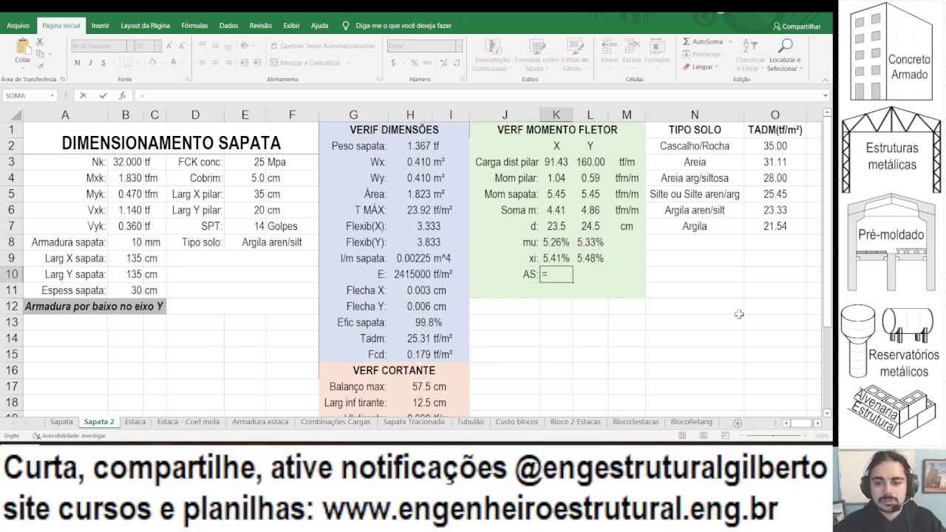
click(548, 255)
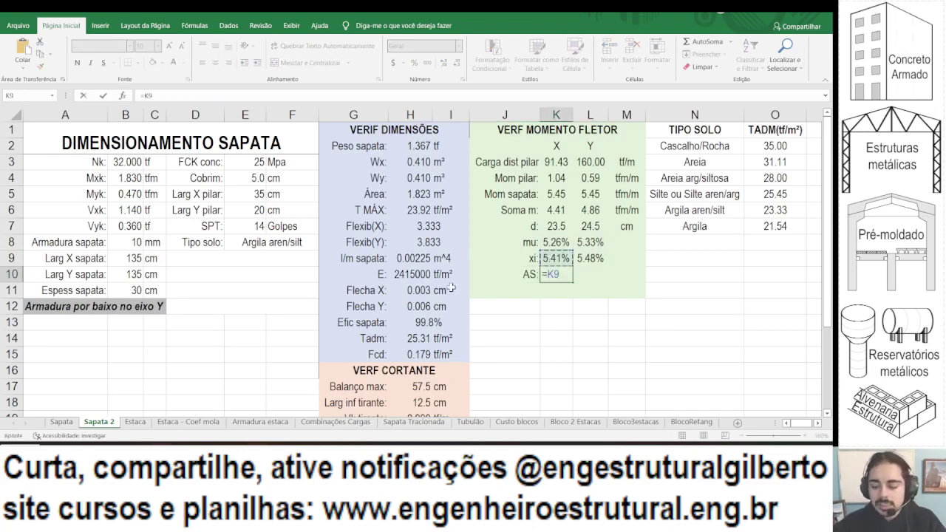
text(*)
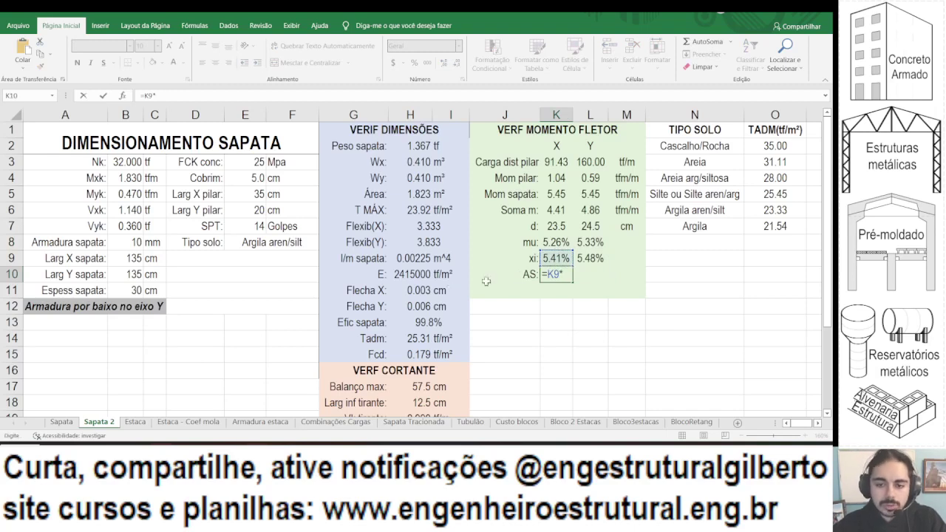
click(563, 226)
text(*)
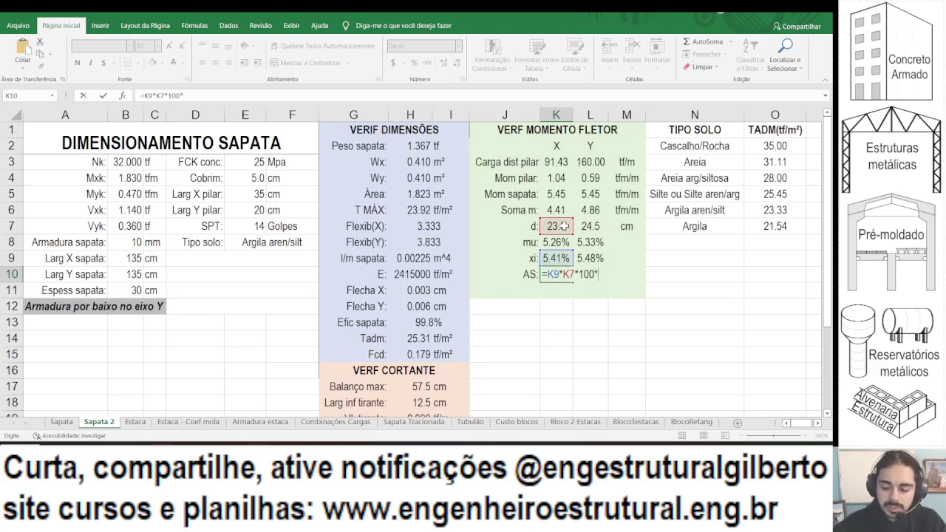
Complete the X-direction AS formula in K10 as =K9*K7*100*(H15*0.85)/(5/1.15).
text(100*()
click(418, 354)
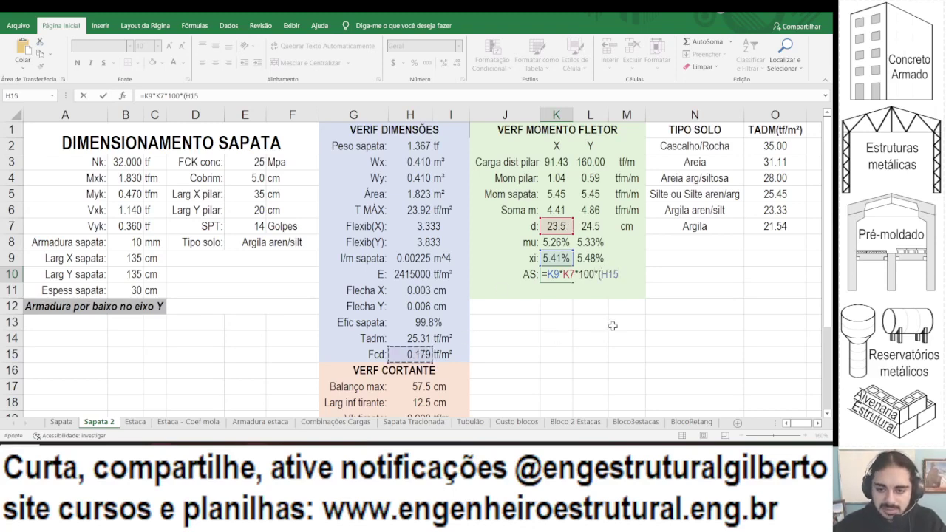
text(*0)
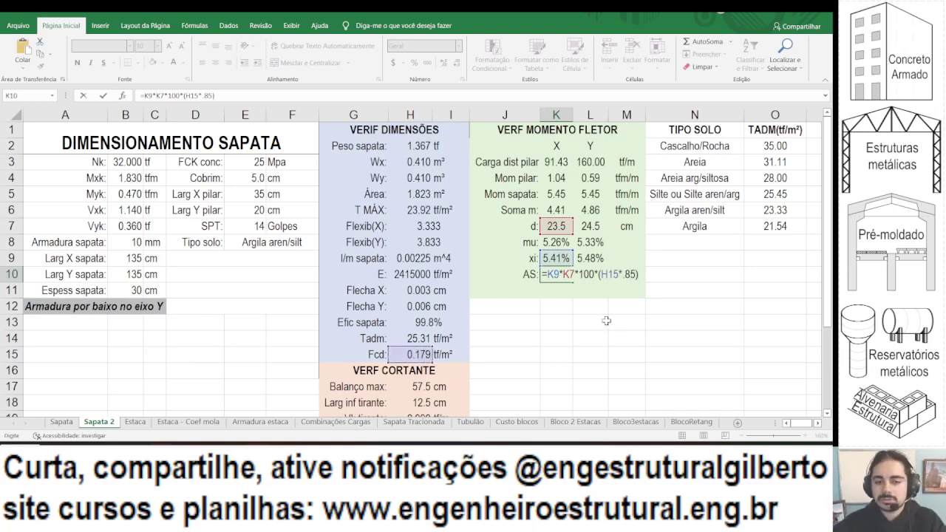
text(.85)/()
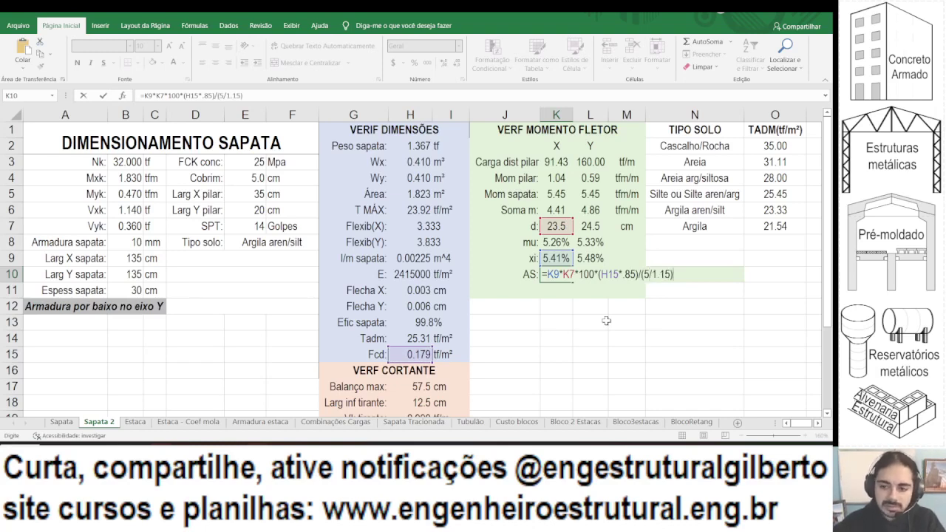
text(5/1.15))
key(Return)
key(Up)
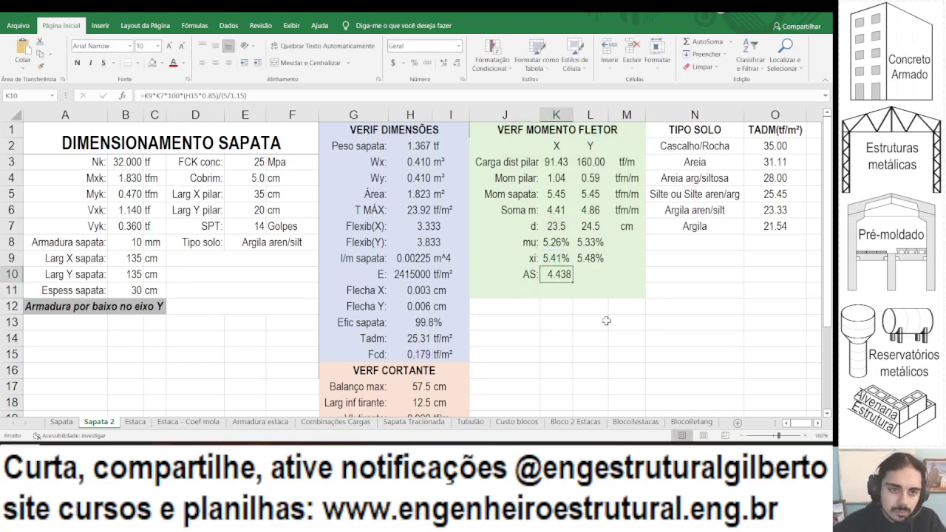
Copy the AS formula from K10 into L10 and redirect its d and xi references to L7 and L9.
key(F2)
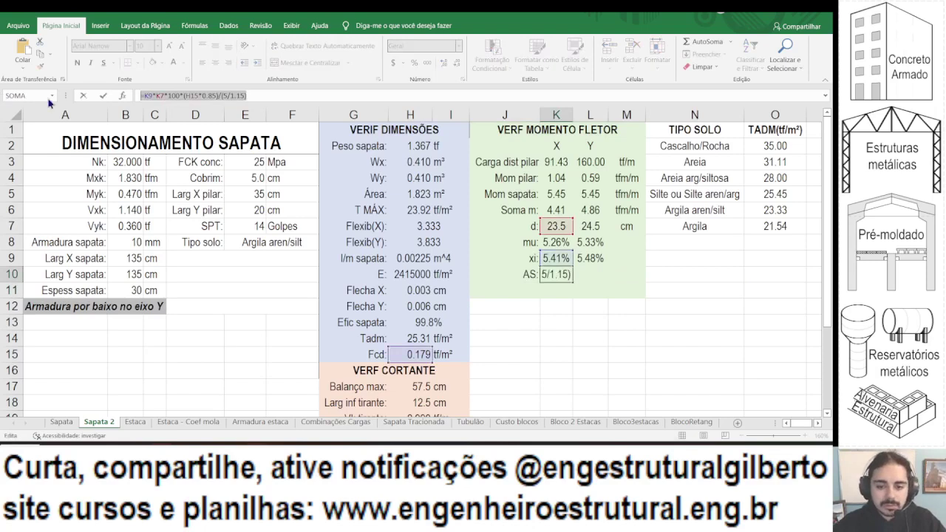
key(Tab)
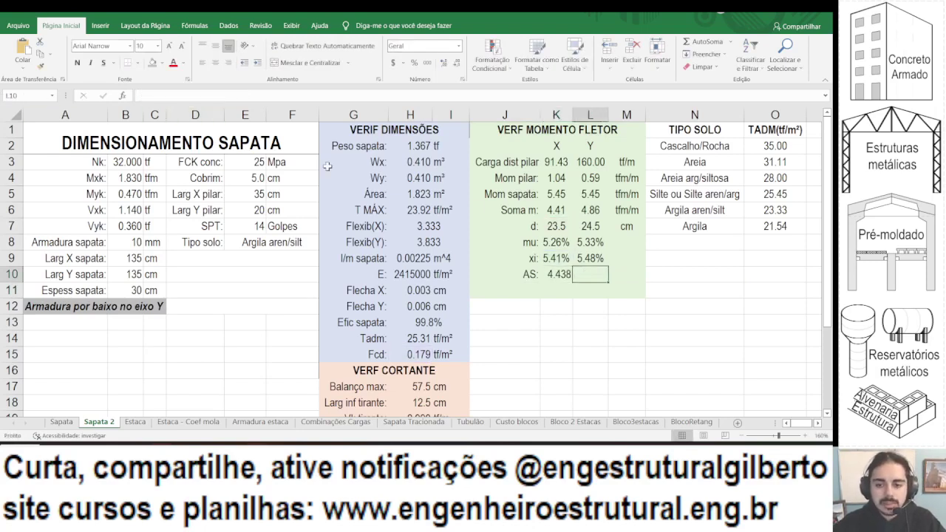
key(ctrl+v)
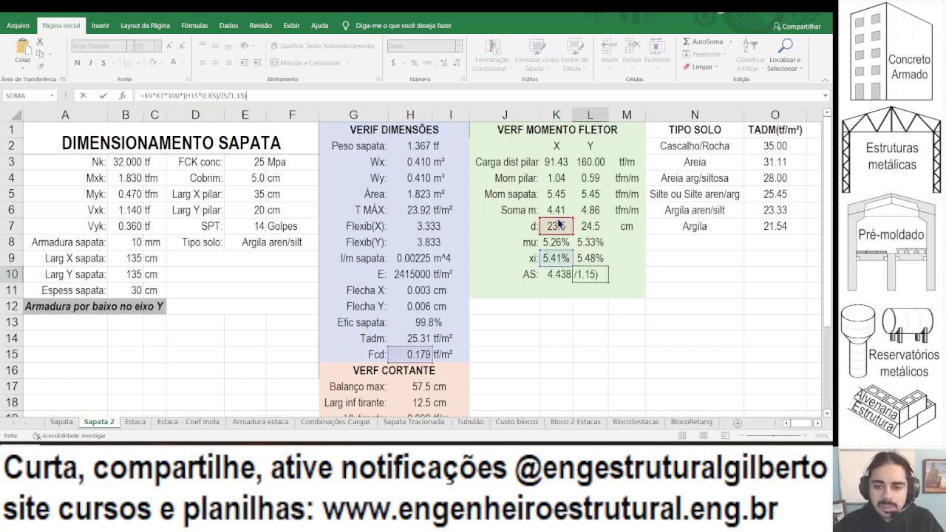
drag(559, 223, 593, 223)
drag(558, 258, 591, 274)
key(Return)
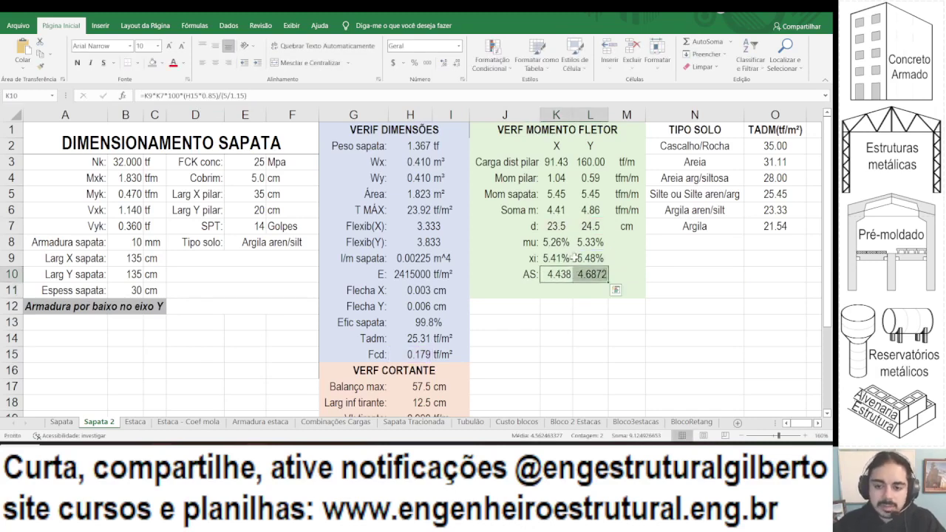
Format the AS values in K10:L10 as centred with two decimals, and enter the unit cm²/m in M10.
click(458, 64)
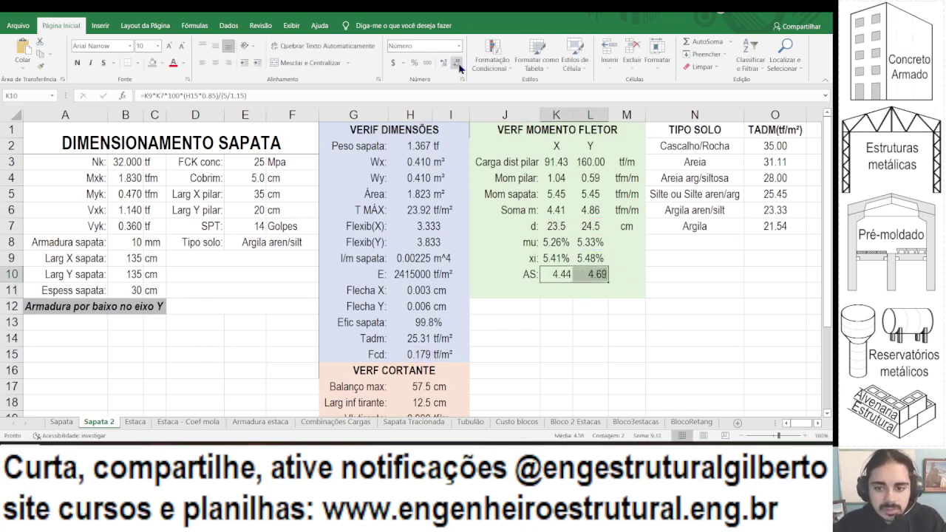
click(215, 65)
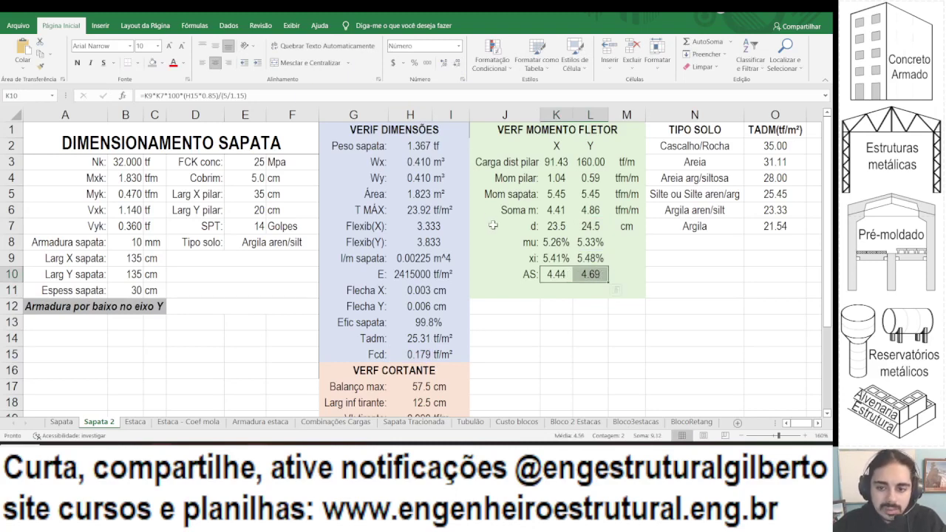
click(595, 275)
click(625, 275)
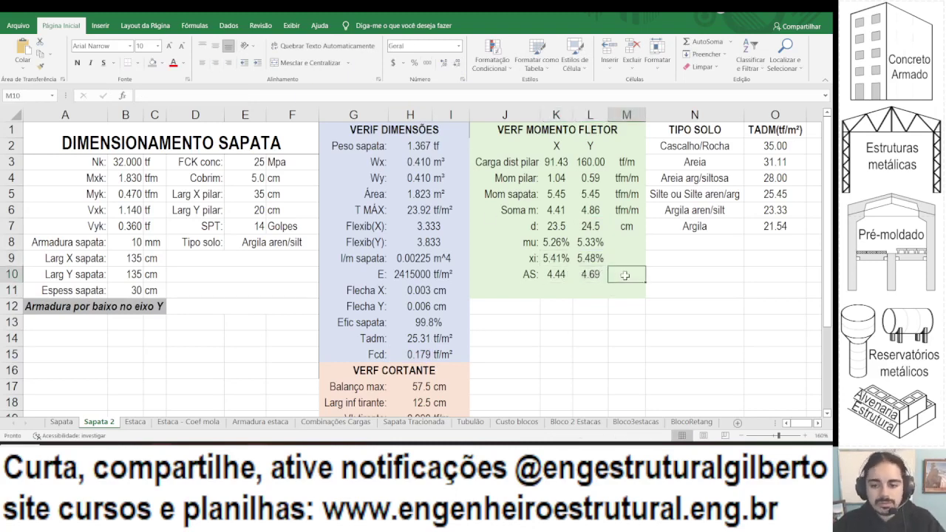
text(cm²/m)
key(Return)
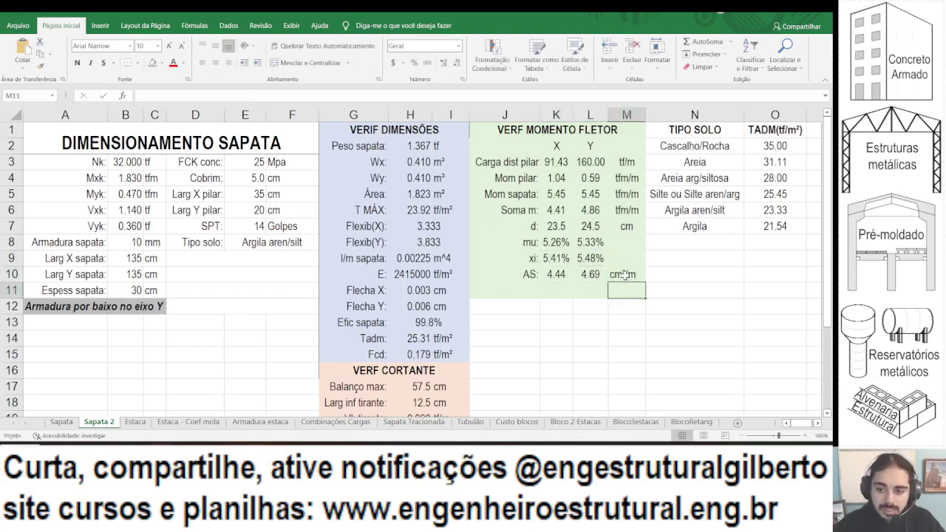
Label J11 "AS barra:" and enter the bar area formula =B8^2*PI()/400 in K11.
key(Left)
key(Left)
key(Left)
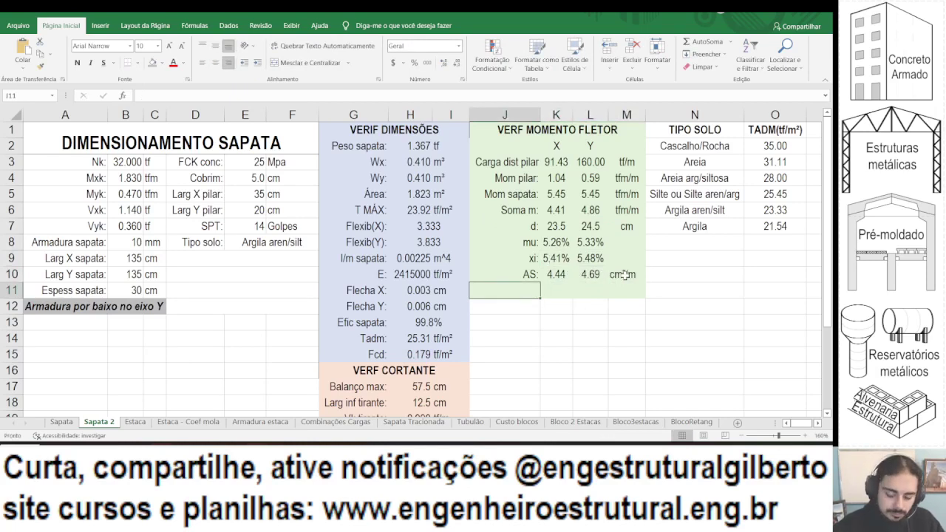
text(AS barra:)
key(Tab)
text(=)
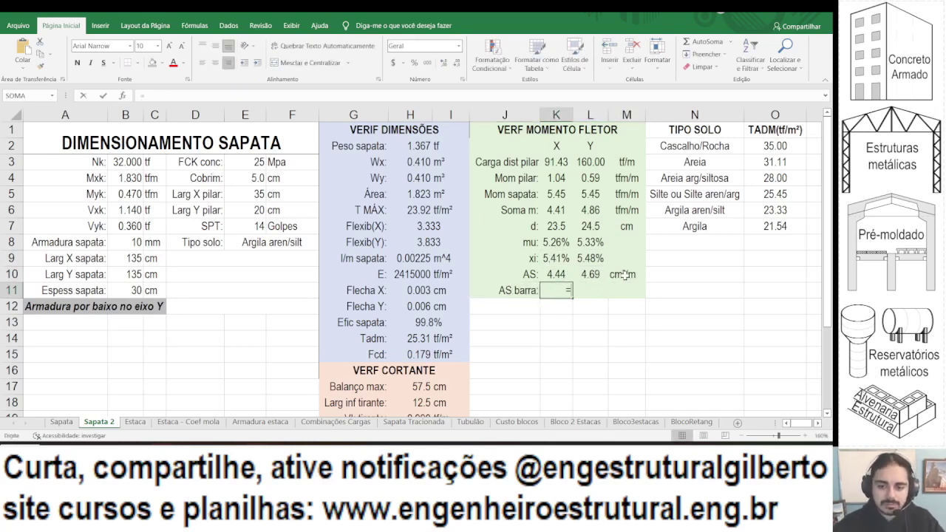
click(121, 243)
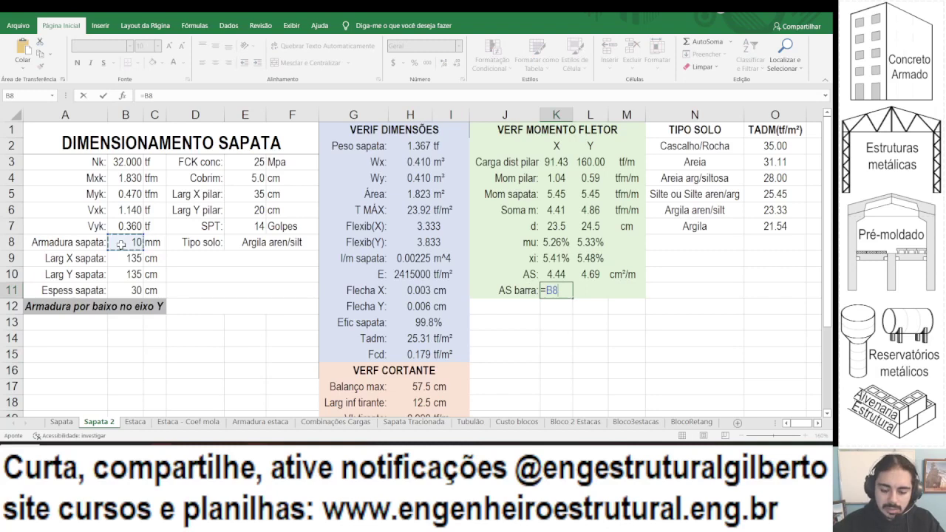
text(^2*pi()/400)
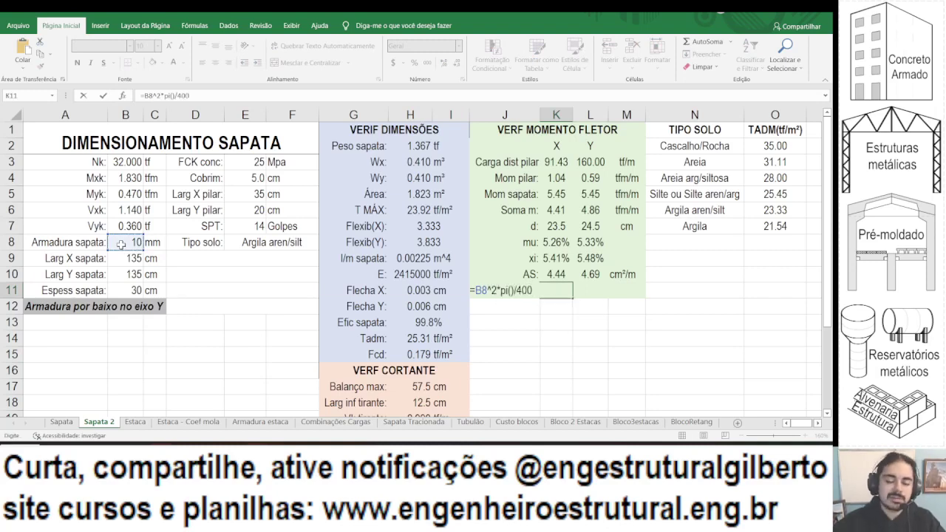
key(Tab)
Make L11 equal to K11 and enter the unit cm² for the bar area in M11.
text(=)
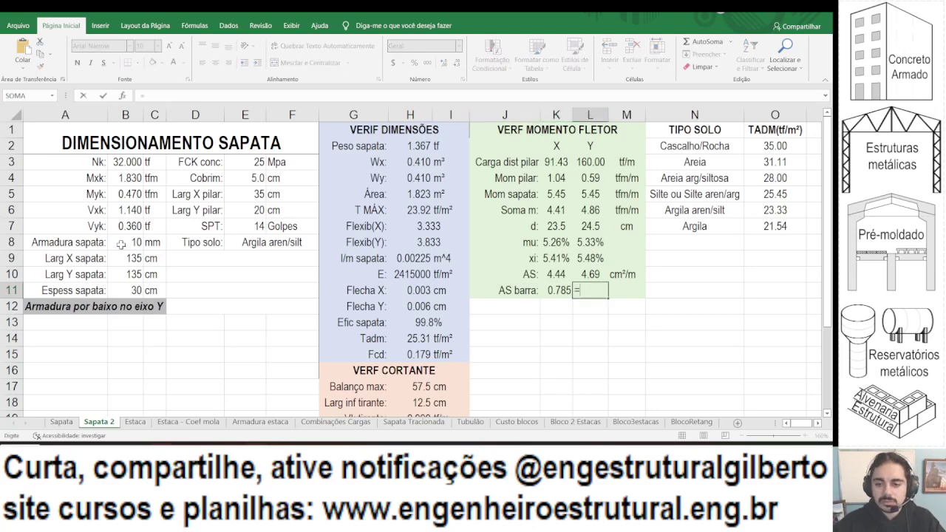
click(560, 291)
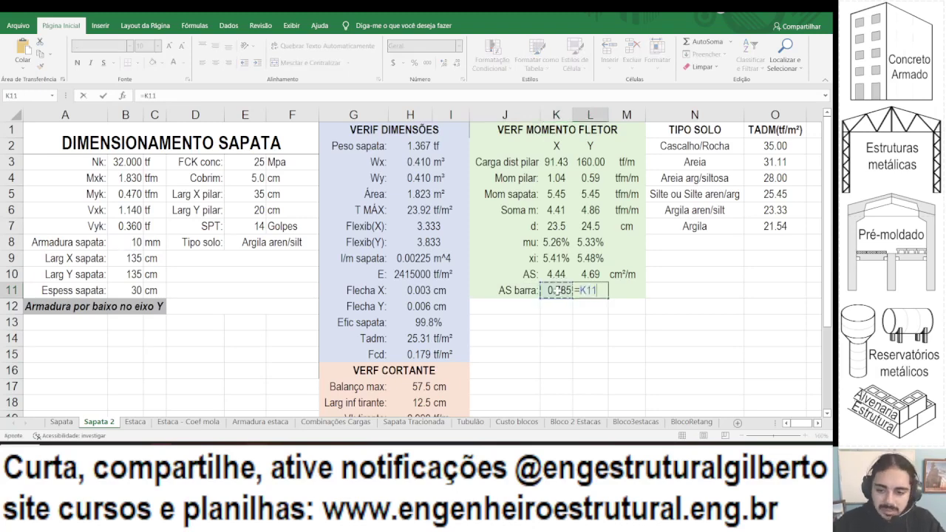
key(Tab)
text(cm²)
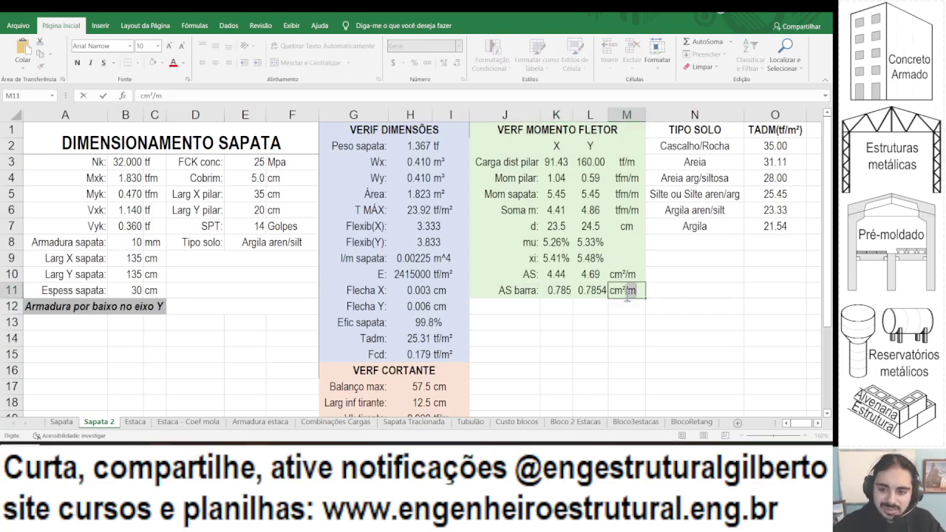
key(Escape)
text(c)
key(Delete)
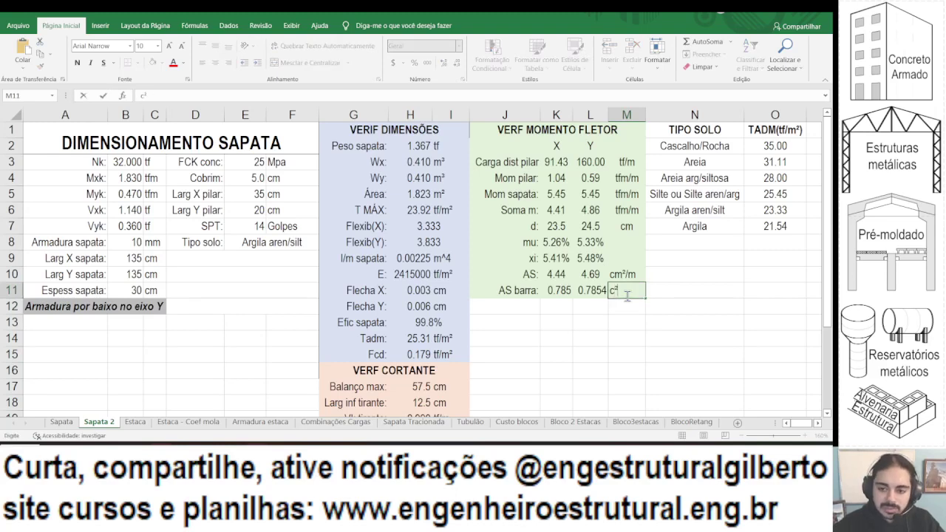
text(m²)
key(Delete)
key(Return)
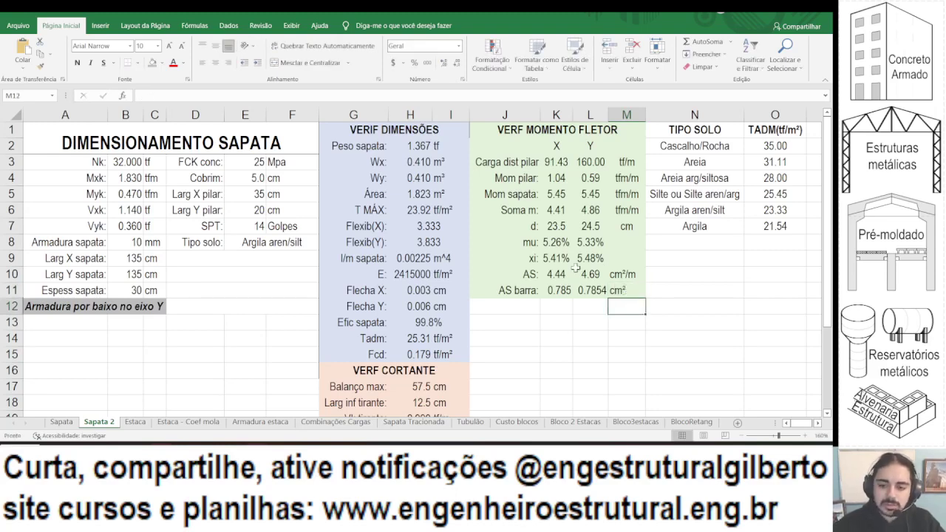
Extend the AS barra row down to row 12 and relabel J12 "Espçm máx:".
drag(527, 294, 600, 308)
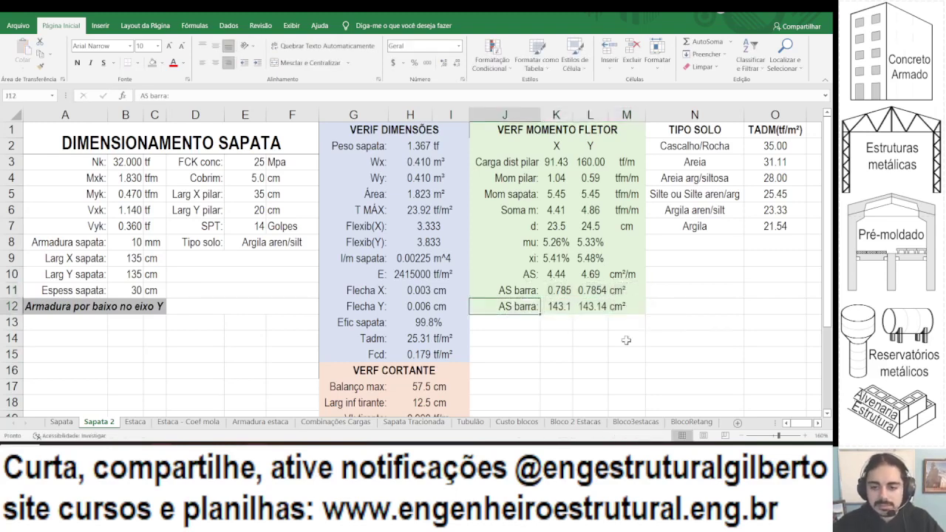
key(Down)
text(Espçm máx)
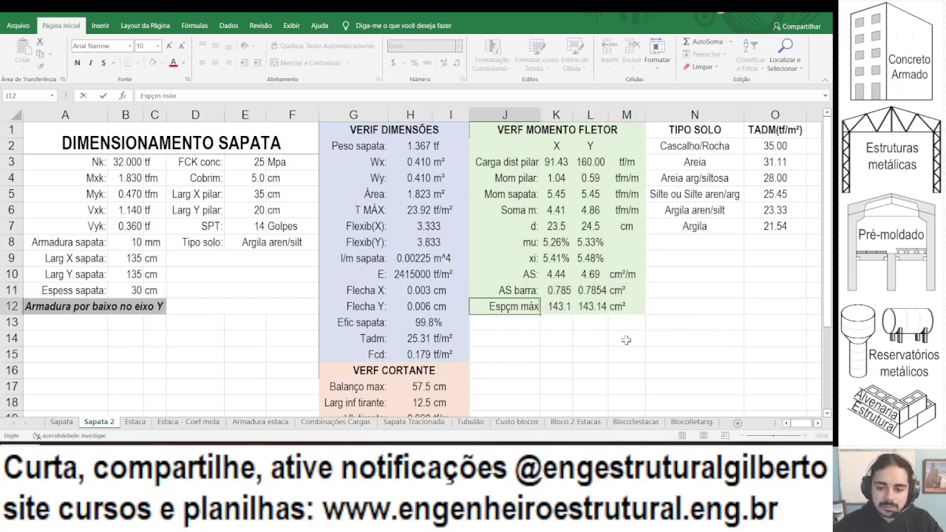
key(Tab)
Enter the maximum spacing formula =K11/K10*100 in K12 and fill it across to L12.
text(=)
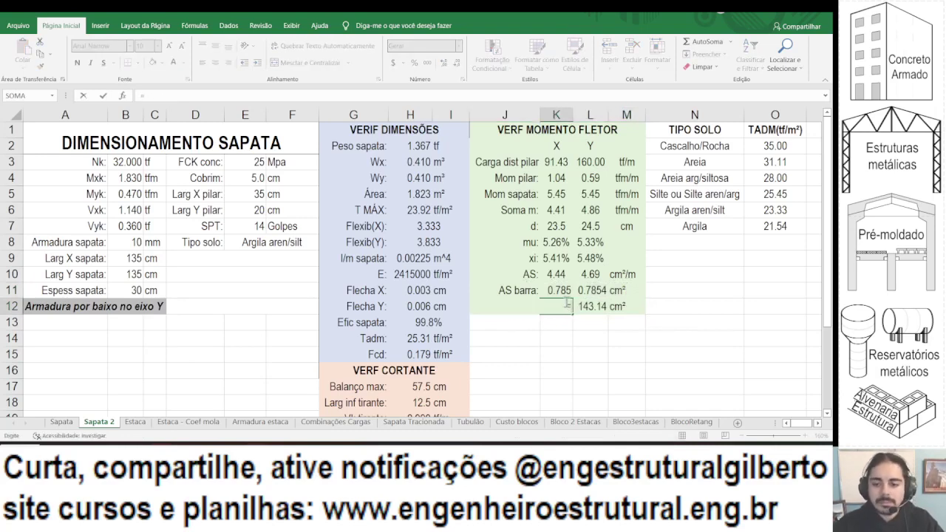
click(558, 290)
text(/)
click(556, 273)
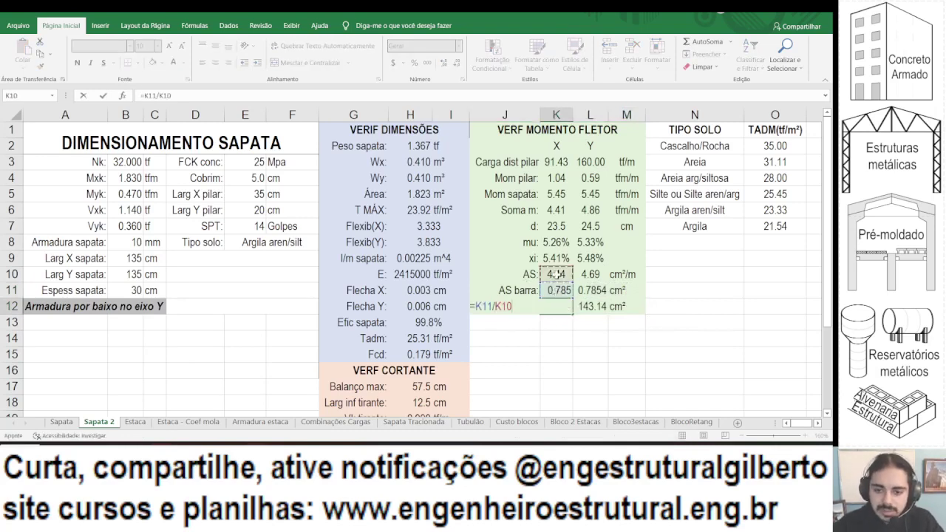
text(*100)
key(ctrl+Return)
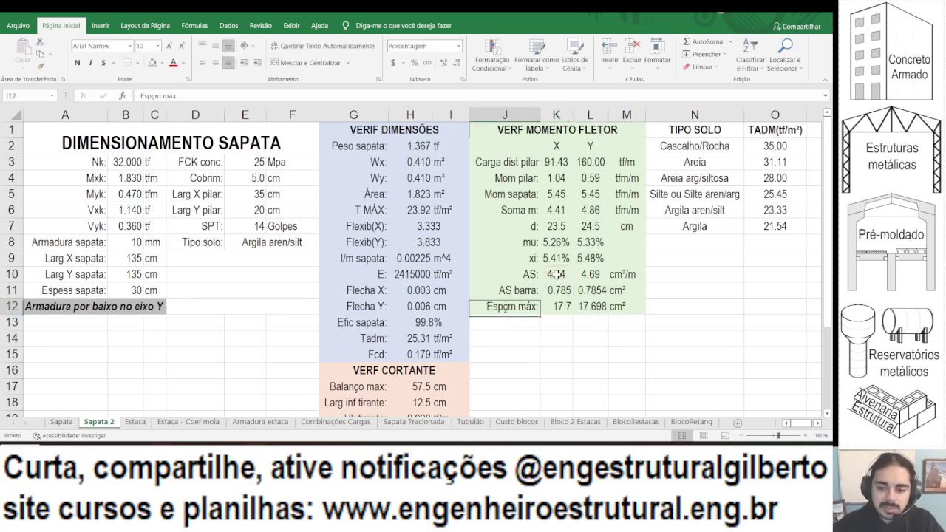
drag(574, 315, 599, 310)
click(599, 307)
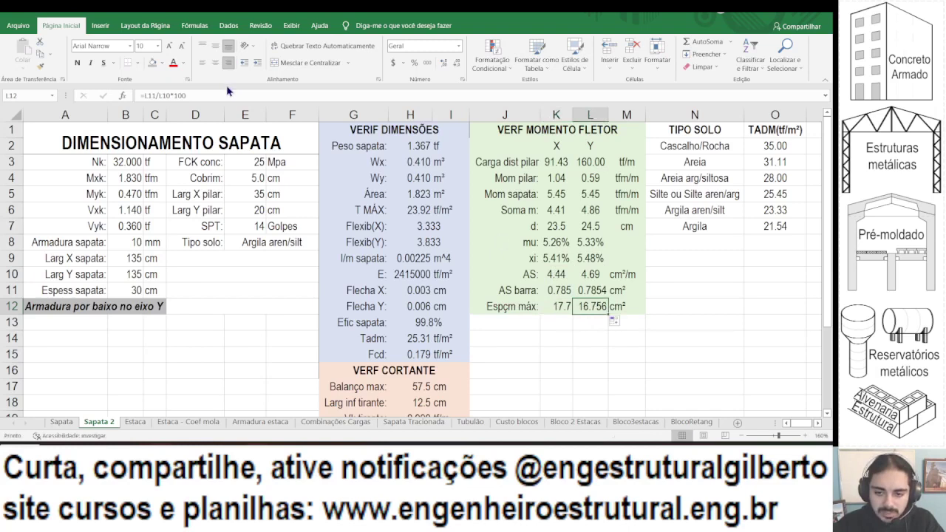
click(225, 92)
key(Escape)
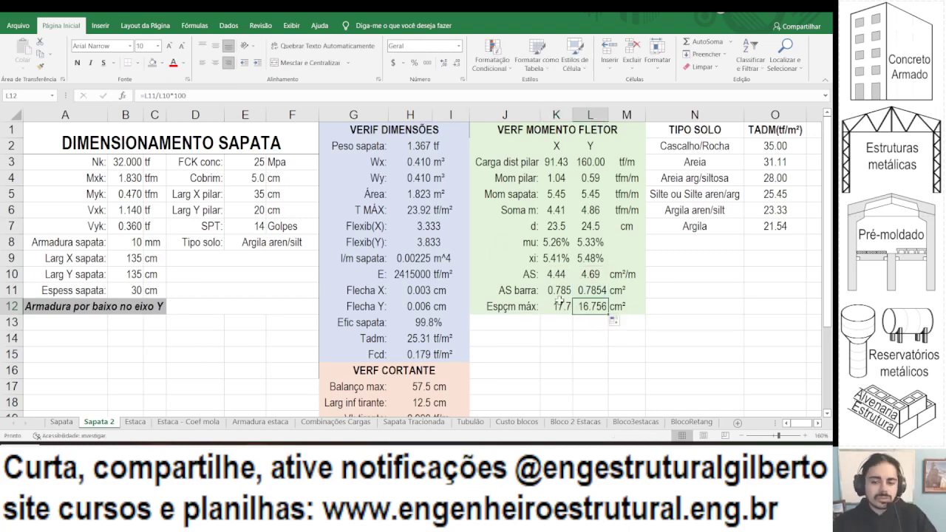
Format the maximum spacing values in K12:L12 with one decimal place.
drag(560, 301, 591, 306)
click(458, 63)
click(458, 64)
click(459, 63)
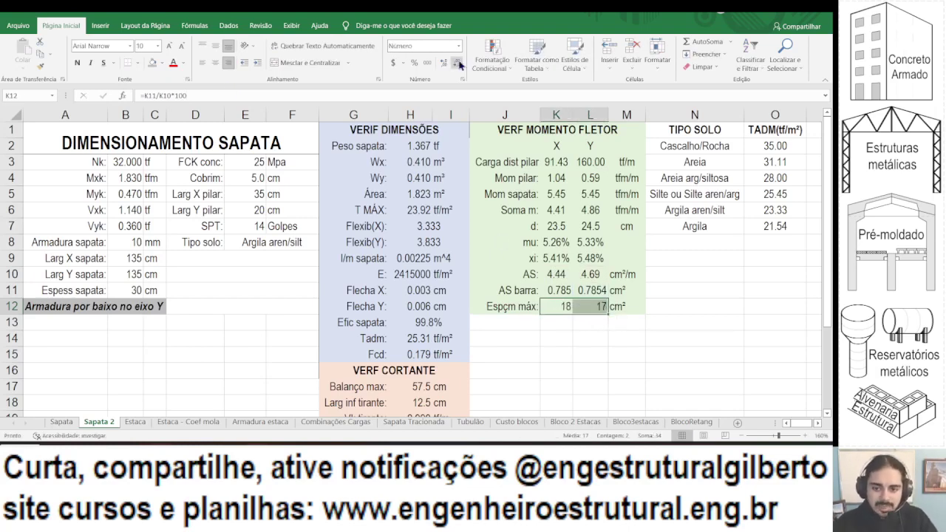
click(445, 63)
Format the AS barra values in K11:L11 as centred with two decimal places.
drag(567, 292, 584, 293)
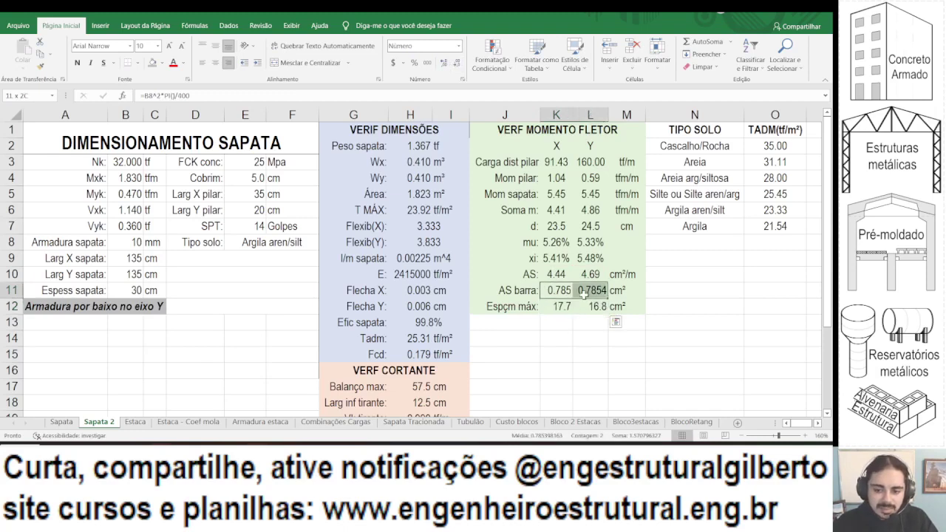
click(459, 63)
click(459, 63)
click(444, 64)
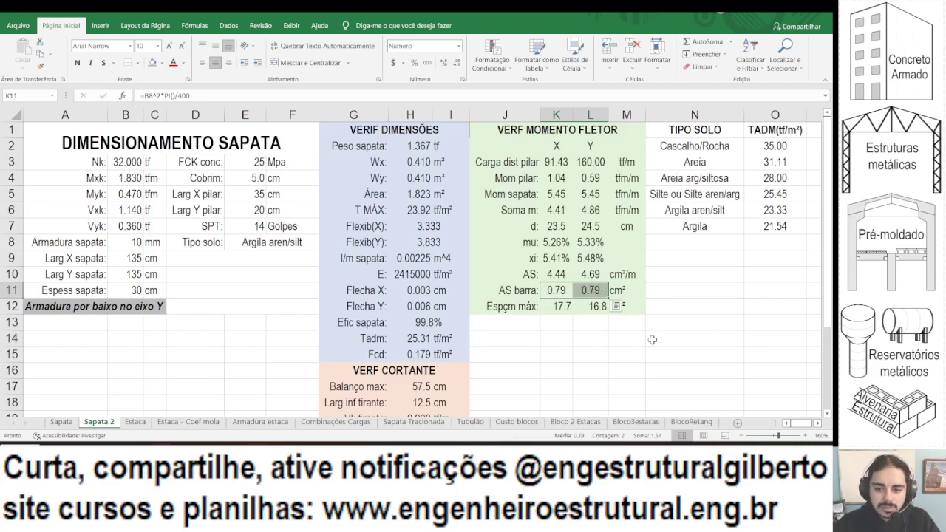
Copy the maximum spacing row J12:M12 into row 13 and relabel J13 "Qt mín barras:".
drag(510, 306, 628, 306)
key(ctrl+c)
click(494, 329)
key(ctrl+v)
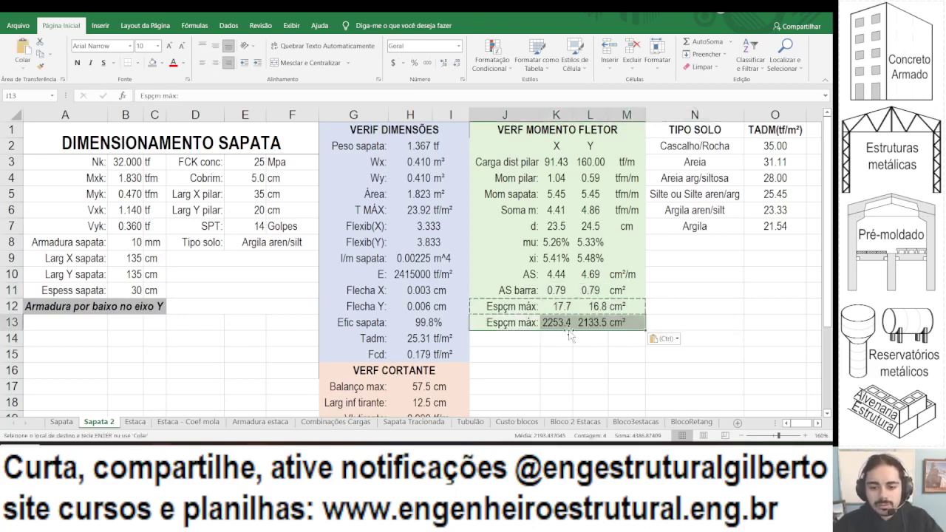
click(494, 329)
text(Qt mín barras:)
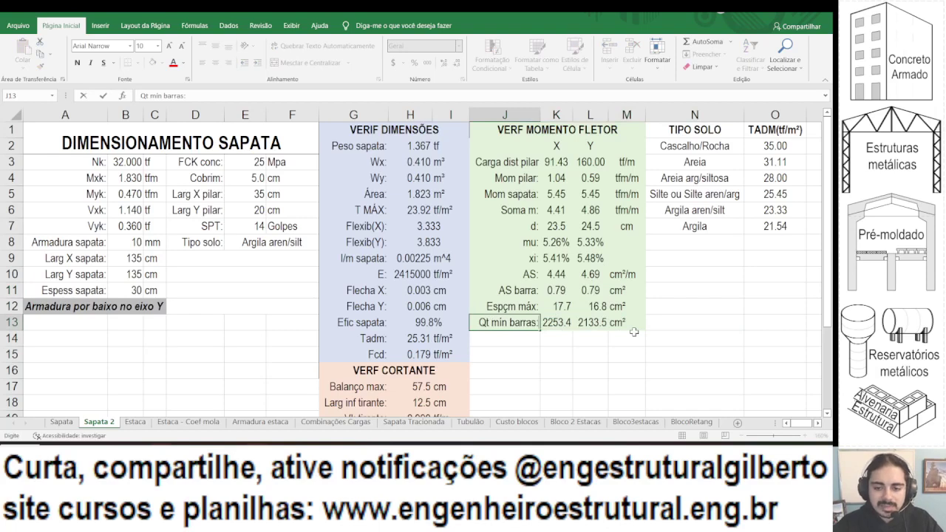
key(Tab)
Replace the formula in K13 with =B9/K12 to get the bar quantity in X.
key(Delete)
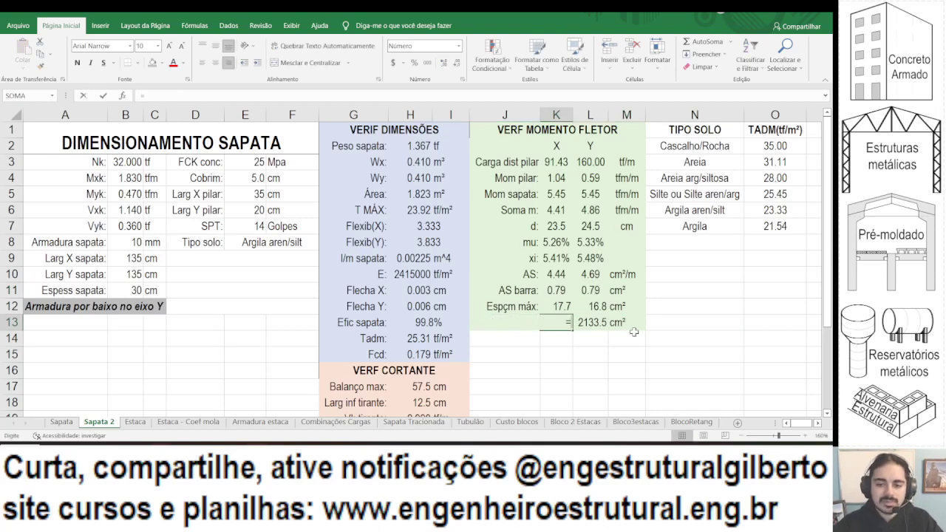
text(=)
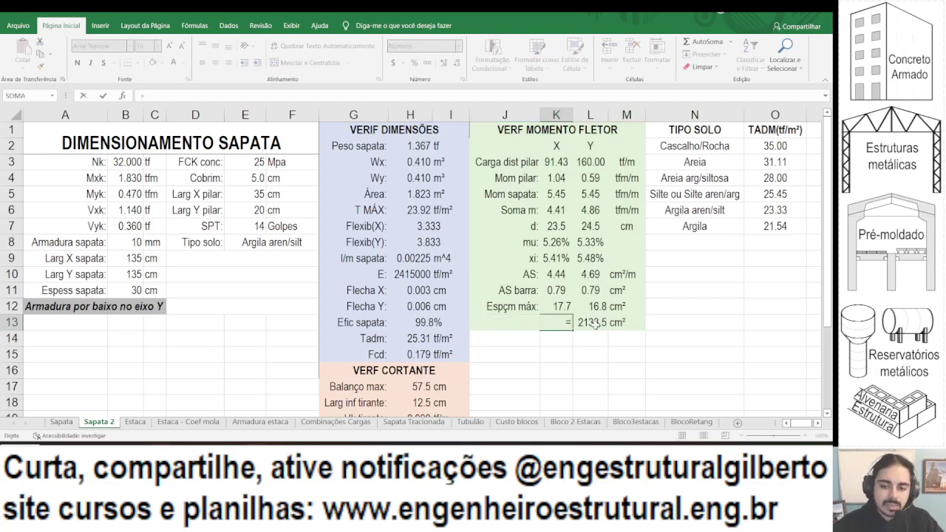
click(128, 258)
text(/)
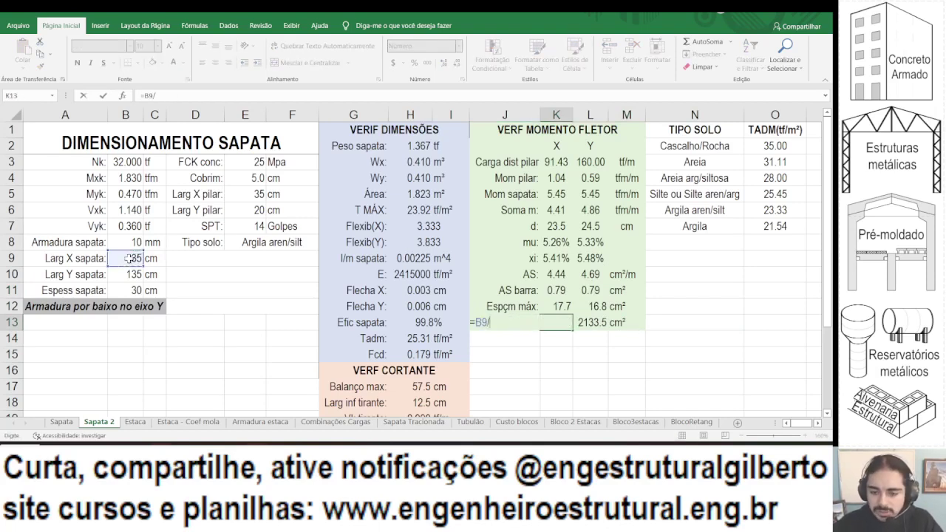
click(563, 303)
key(ctrl+Return)
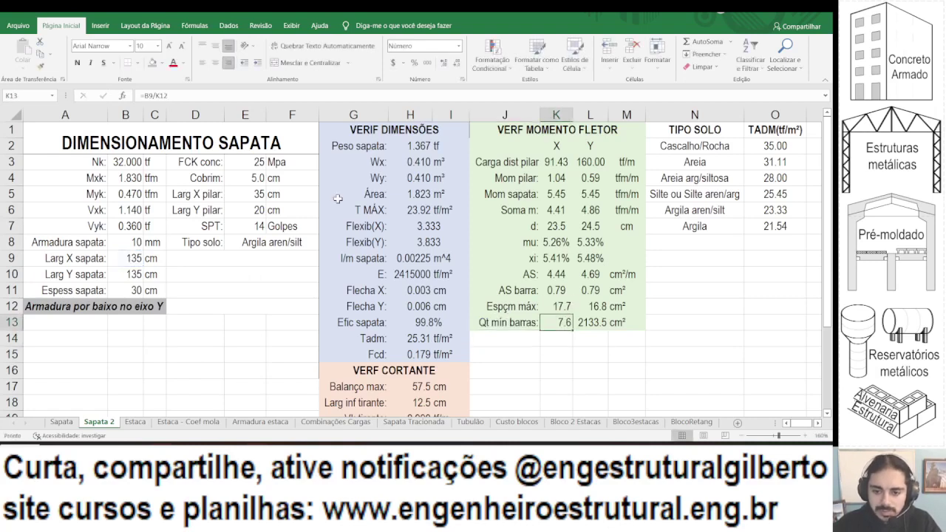
Round the K13 bar quantity up to a whole number with =ARREDONDAR.PARA.CIMA(B9/K12;0).
click(143, 95)
text(arredondar.pa)
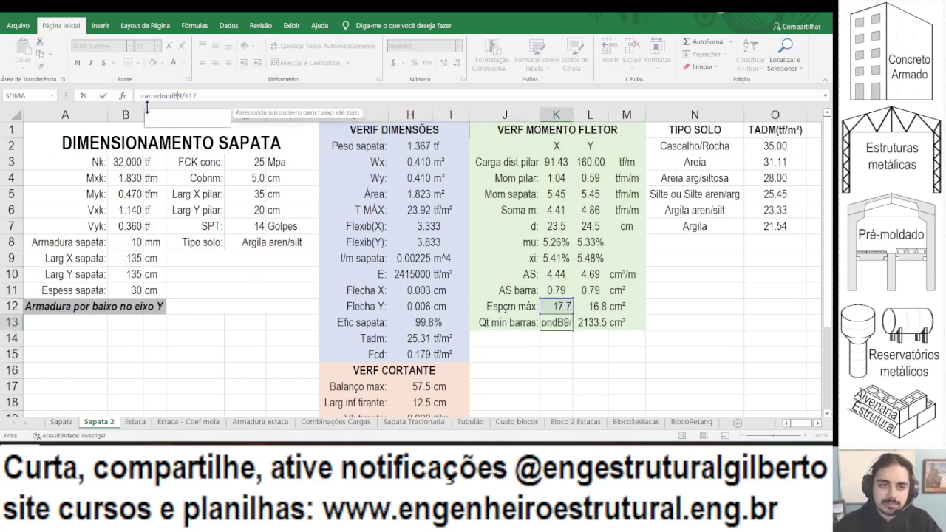
text(ra.cima()
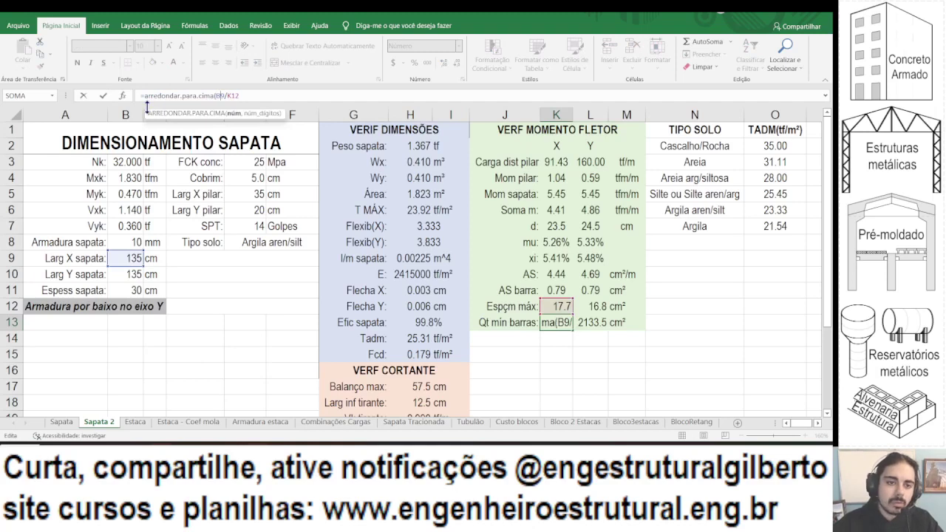
key(End)
text(;)
text(0))
key(Return)
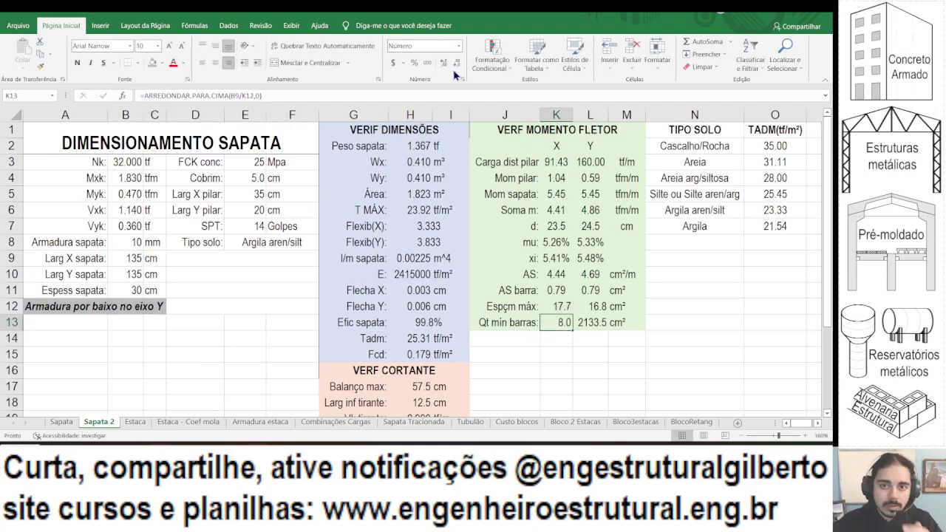
Show K13 without decimals and reuse its formula in L13 as =ARREDONDAR.PARA.CIMA(B10/L12;0).
drag(281, 95, 90, 87)
key(ctrl+c)
key(Escape)
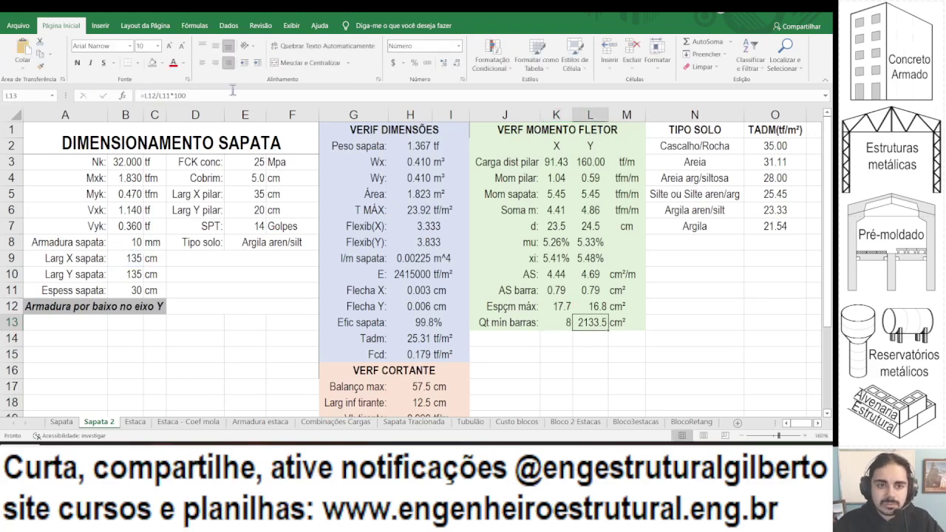
key(Right)
key(F2)
key(ctrl+v)
drag(130, 254, 130, 273)
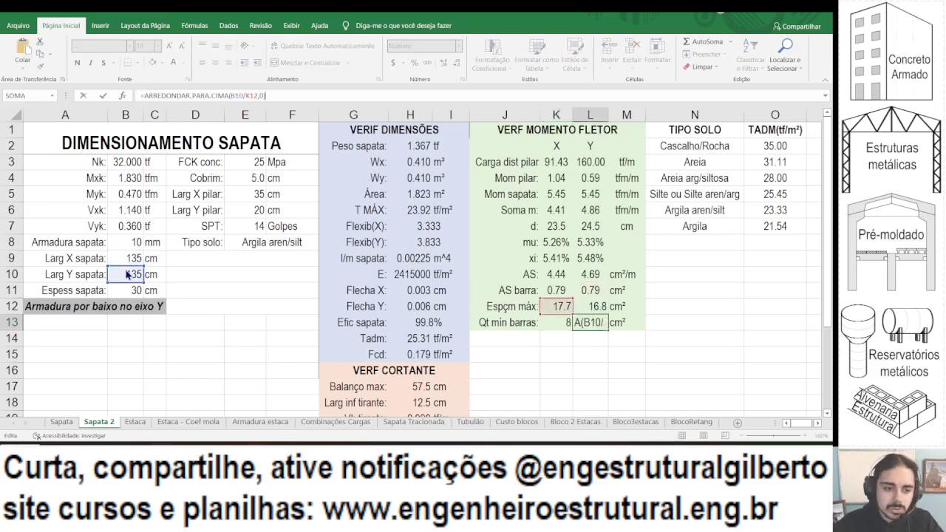
drag(550, 300, 586, 301)
key(Return)
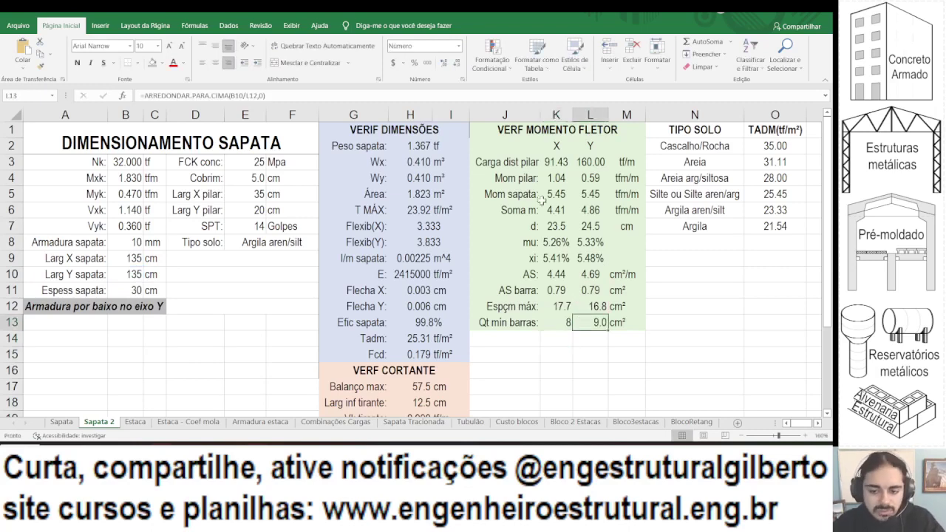
Change the unit in M13 to "barras" and centre the values in K12:L13, with no decimals in L13.
click(627, 320)
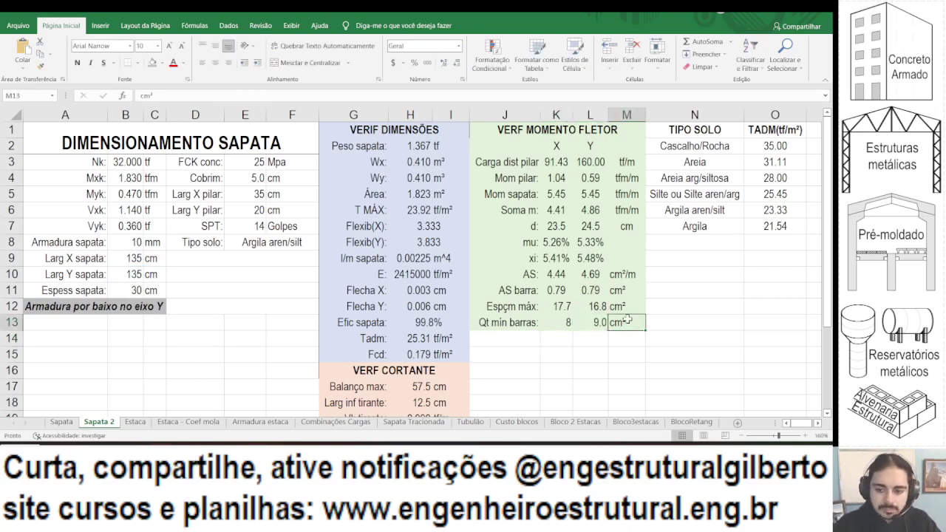
text(n)
mouse_move(589, 322)
mouse_down()
mouse_move(410, 322)
mouse_move(590, 322)
mouse_up()
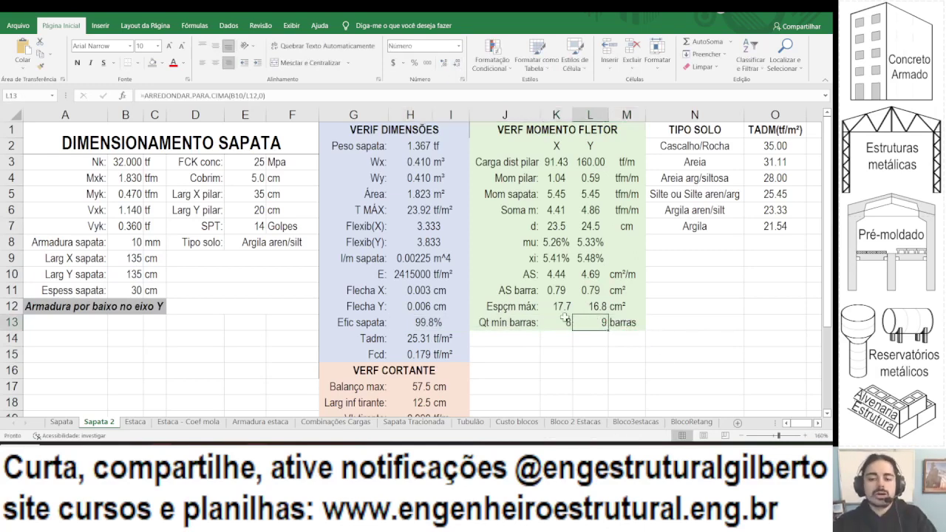
drag(572, 323, 597, 306)
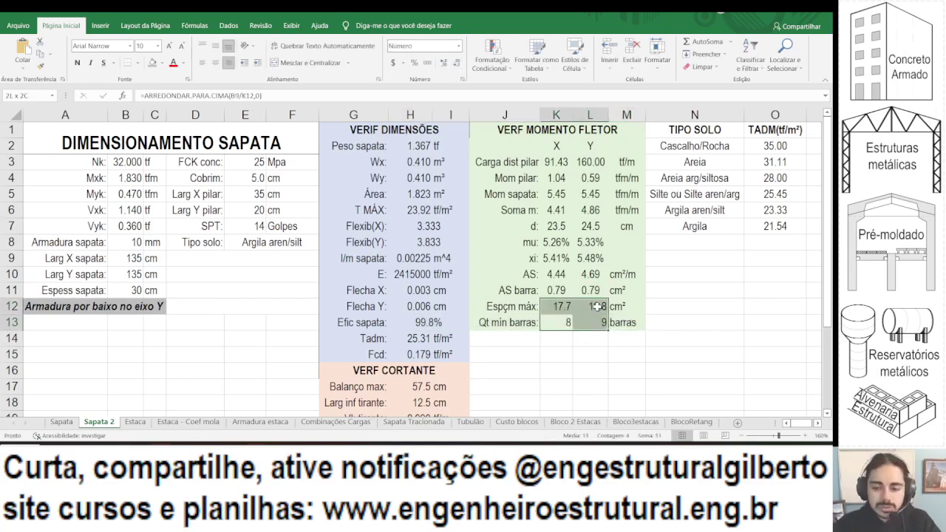
click(215, 62)
Test the Y reinforcement with a depth d of 23.5 cm in L7 and restore the original formula.
click(556, 226)
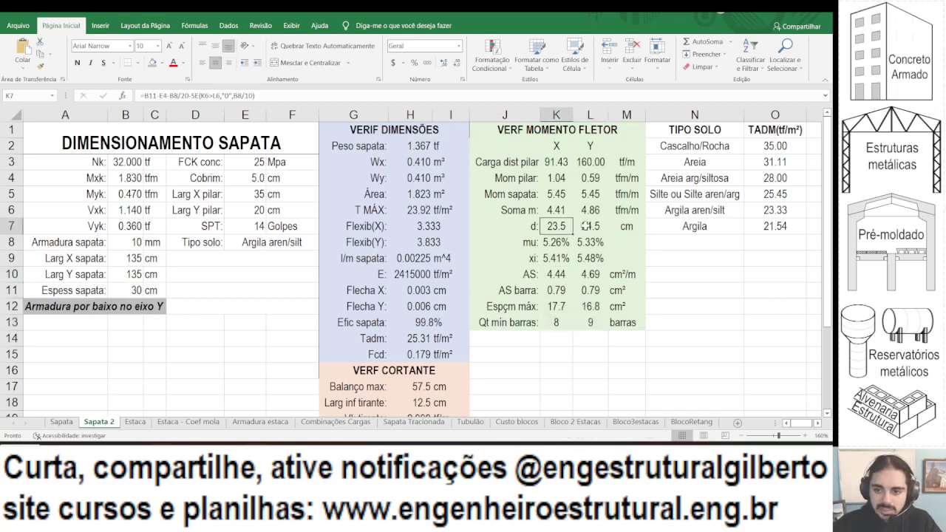
click(589, 227)
text(23)
key(Escape)
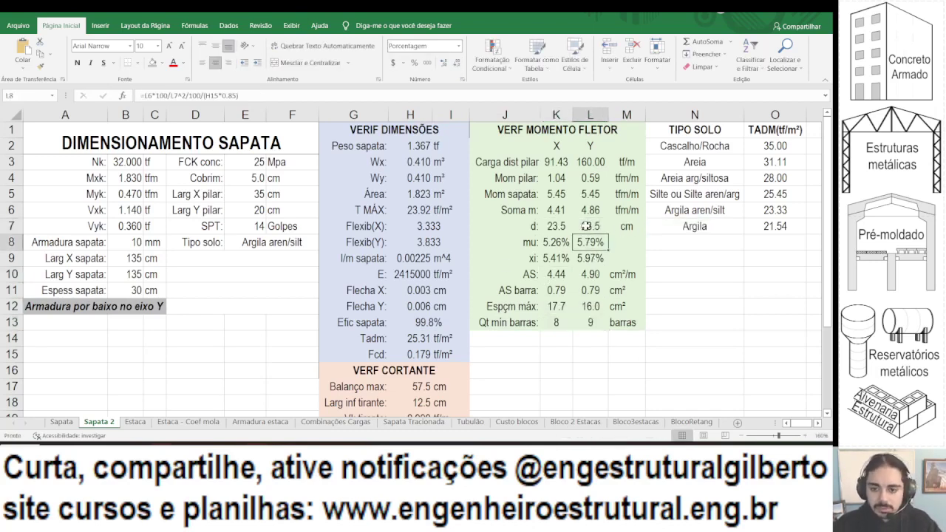
click(601, 334)
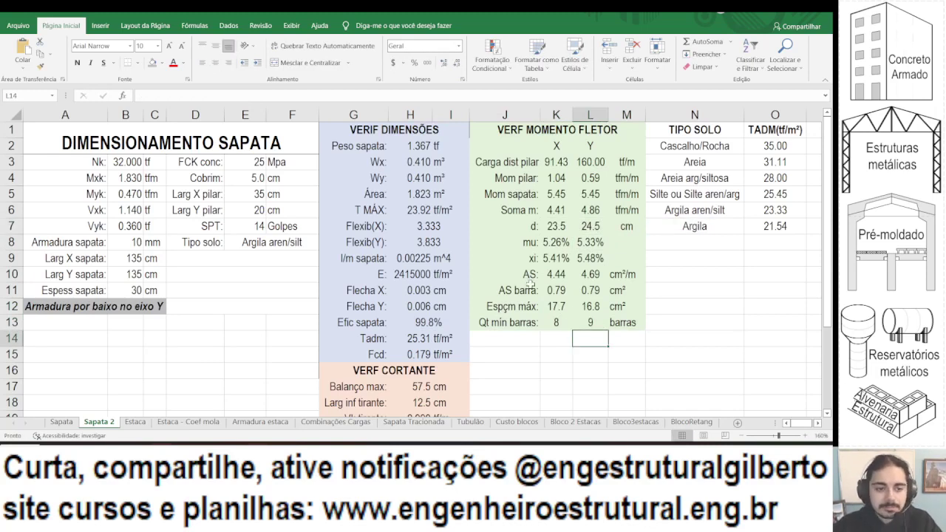
scroll(531, 283, down, 1)
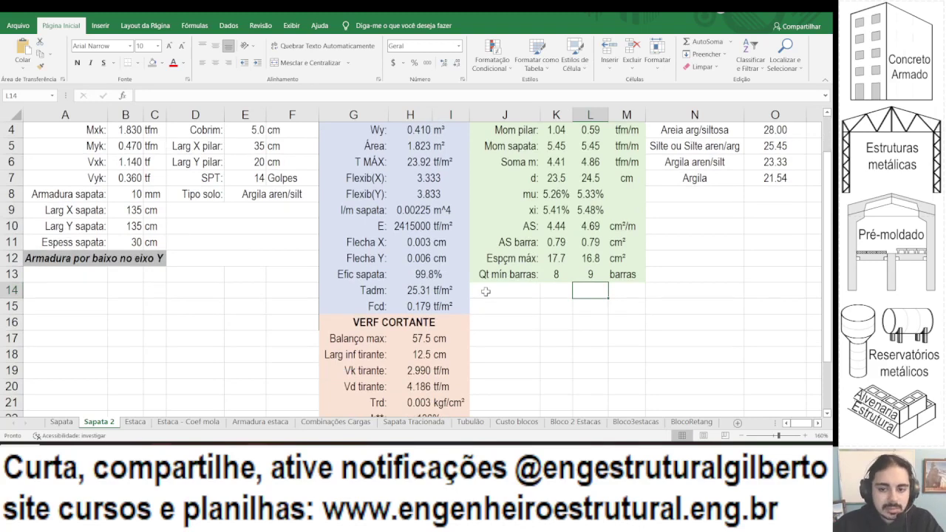
scroll(532, 284, up, 1)
drag(563, 304, 596, 297)
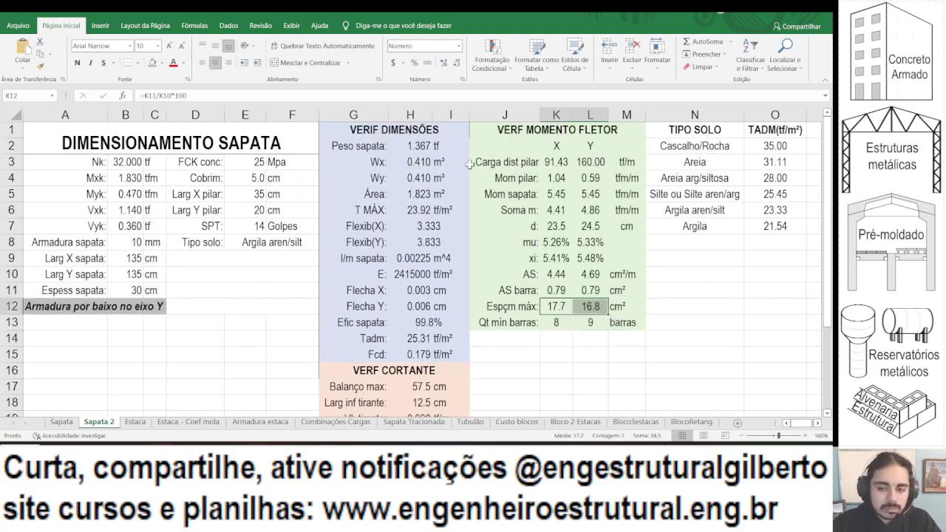
Enter the label "Armadura eixo X:" in A13 and align it to the right.
click(76, 322)
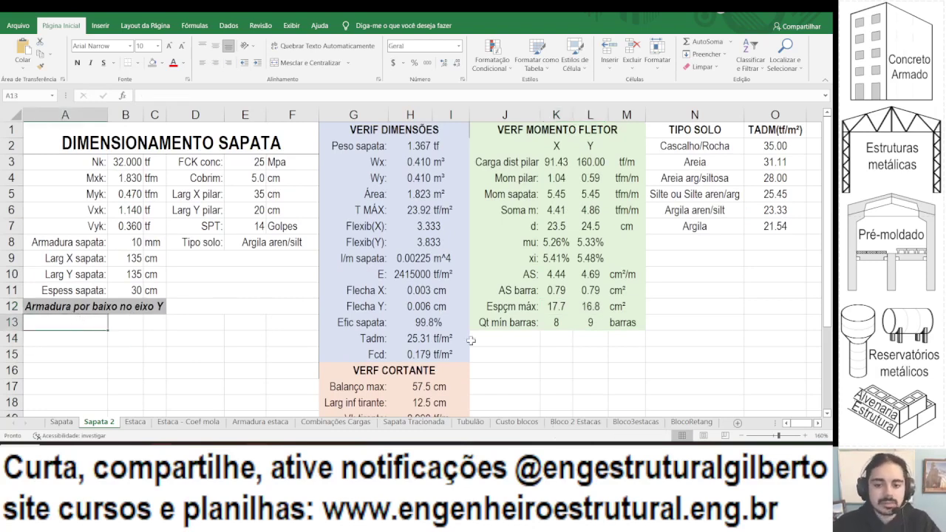
text(Armadura )
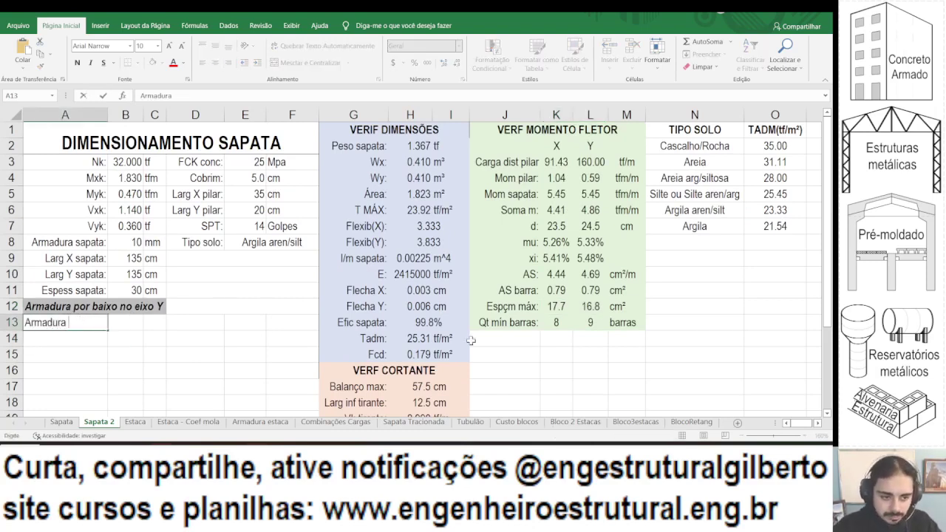
text(eixo X:)
key(ctrl+Return)
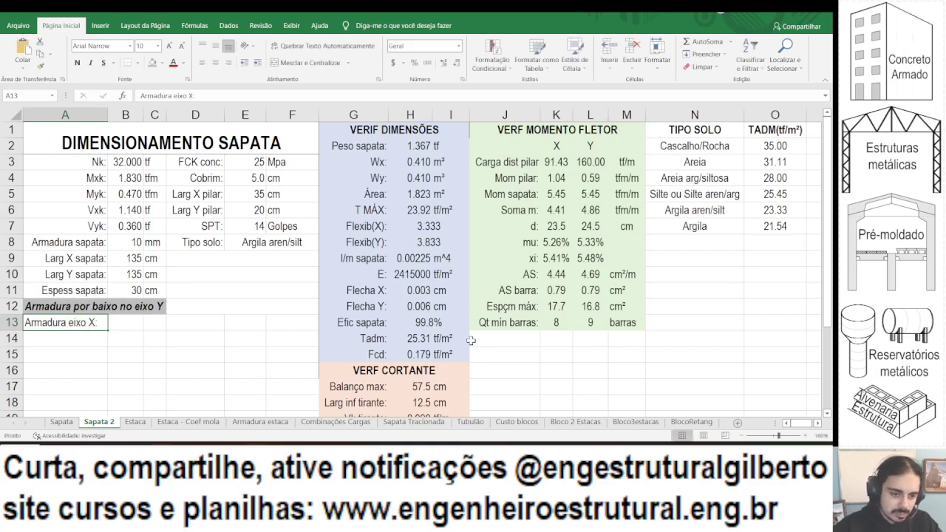
click(227, 64)
Link B13 to the minimum bar quantity in X with =K13.
click(114, 326)
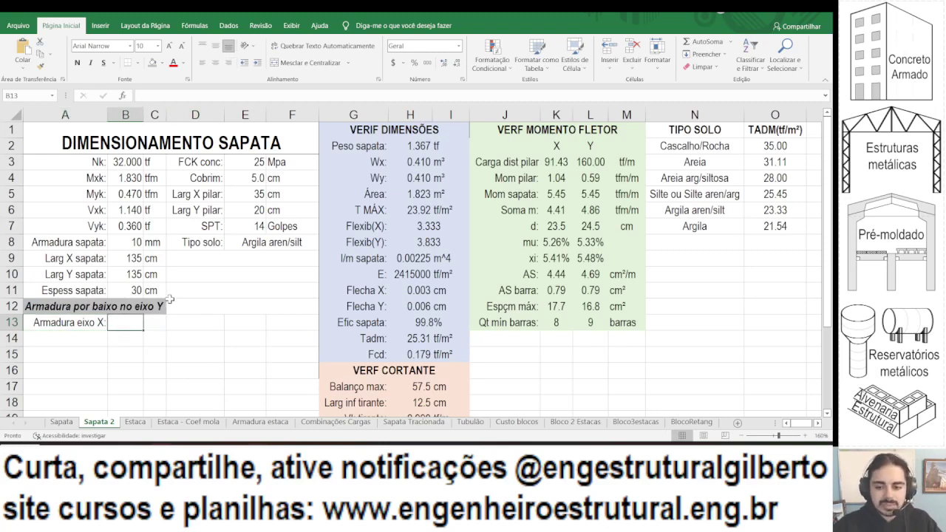
text(=)
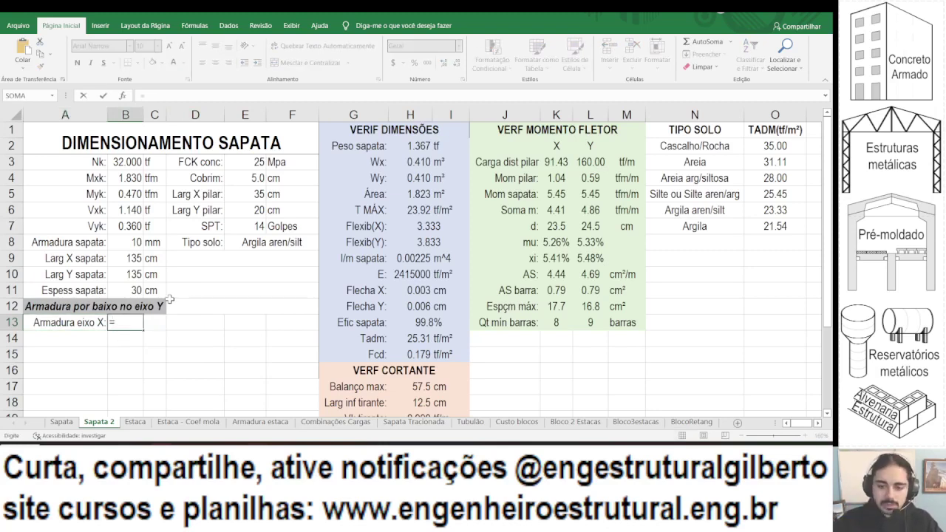
click(558, 324)
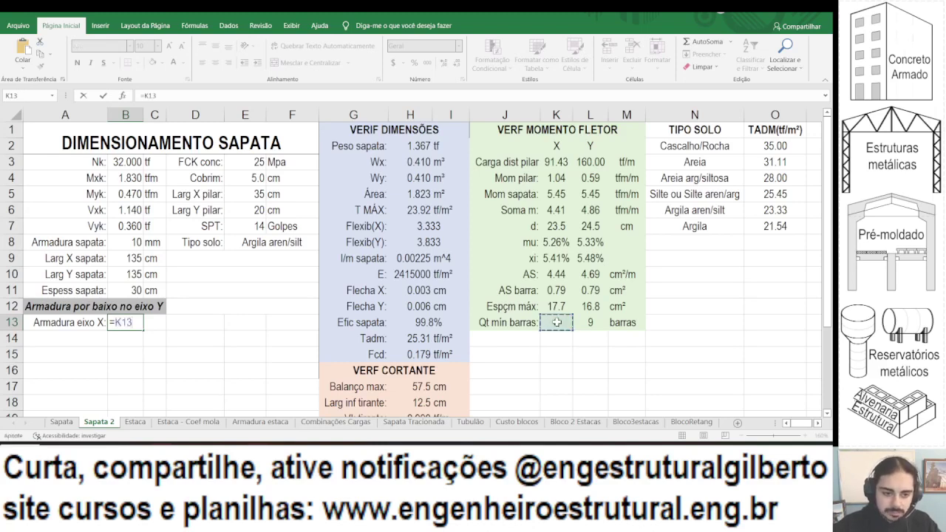
key(Return)
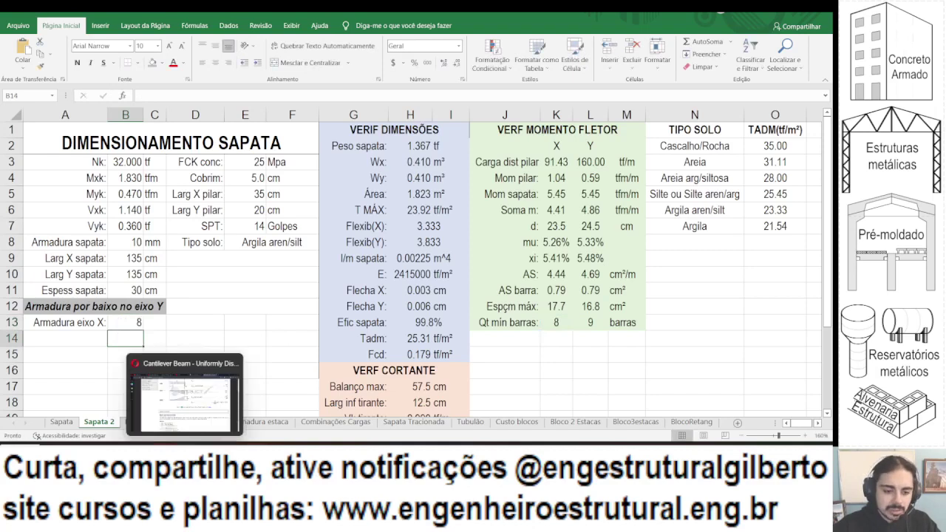
Switch to the browser, search the web for "diameter symbol" and copy the ø character from the results.
click(185, 388)
click(349, 25)
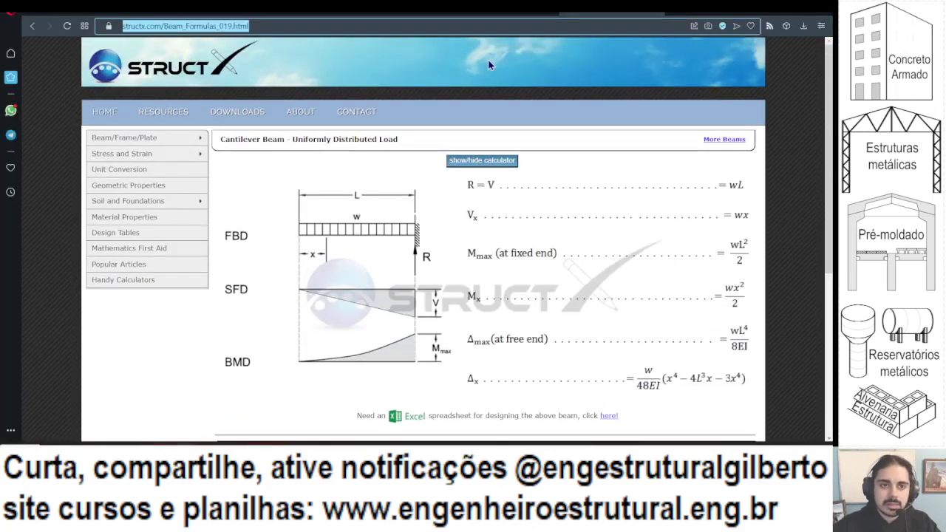
text(diameter symbol)
click(487, 65)
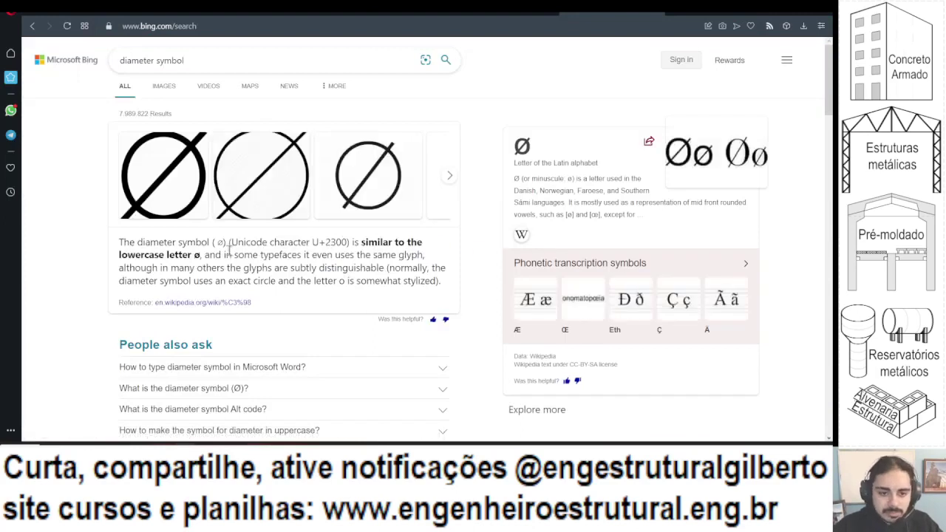
double_click(220, 243)
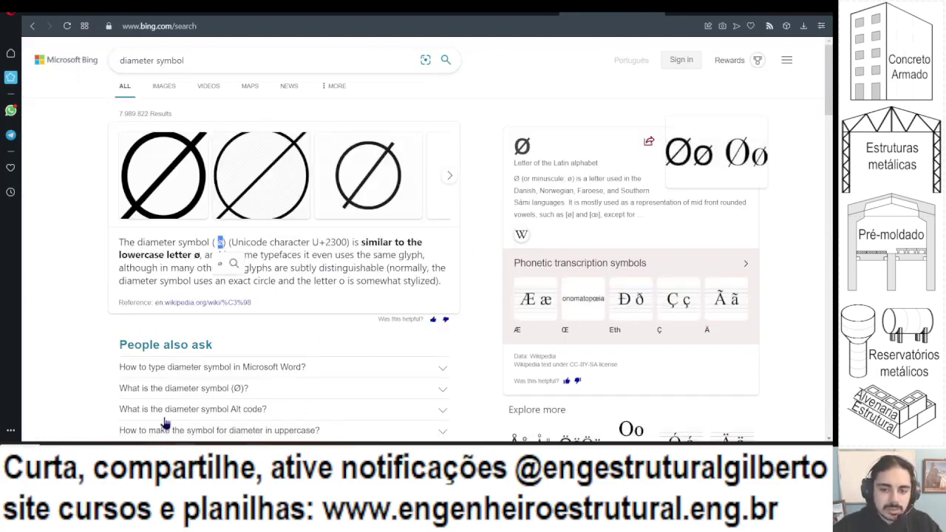
Paste the diameter symbol into a new Notepad document, clear the text and minimise the window.
key(super)
text(bloco)
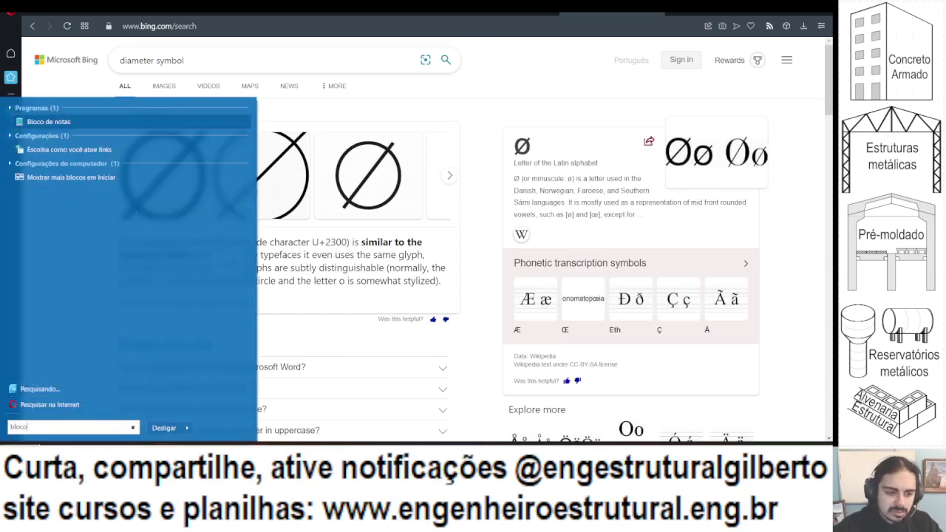
click(88, 122)
key(ctrl+v)
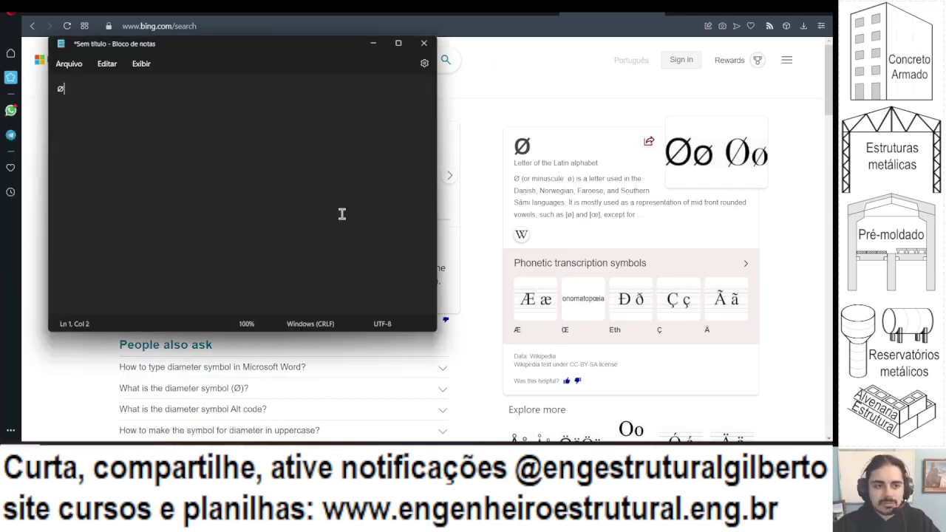
key(ctrl+a)
key(BackSpace)
click(373, 43)
Switch back to the Fundação.xlsx workbook, extend B13 to =K13&"Ø"&B8 and center the cell.
mouse_move(279, 440)
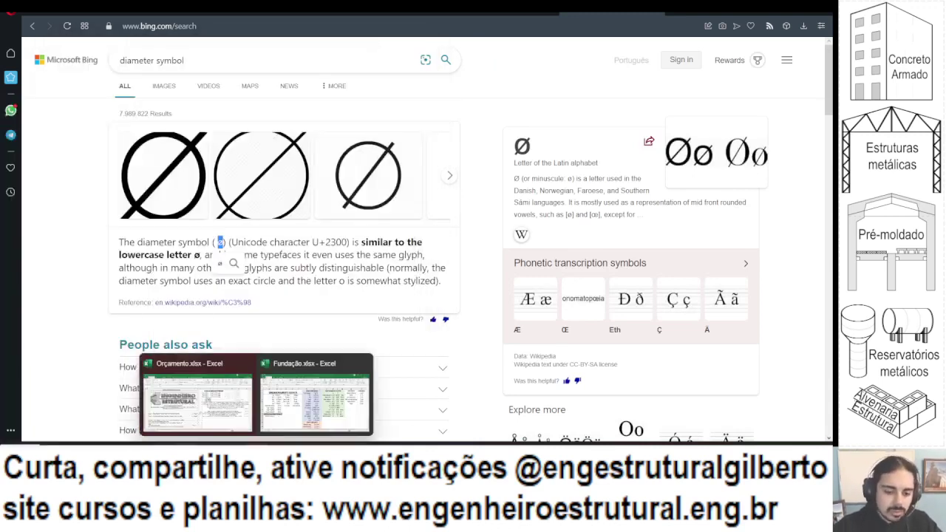
click(281, 421)
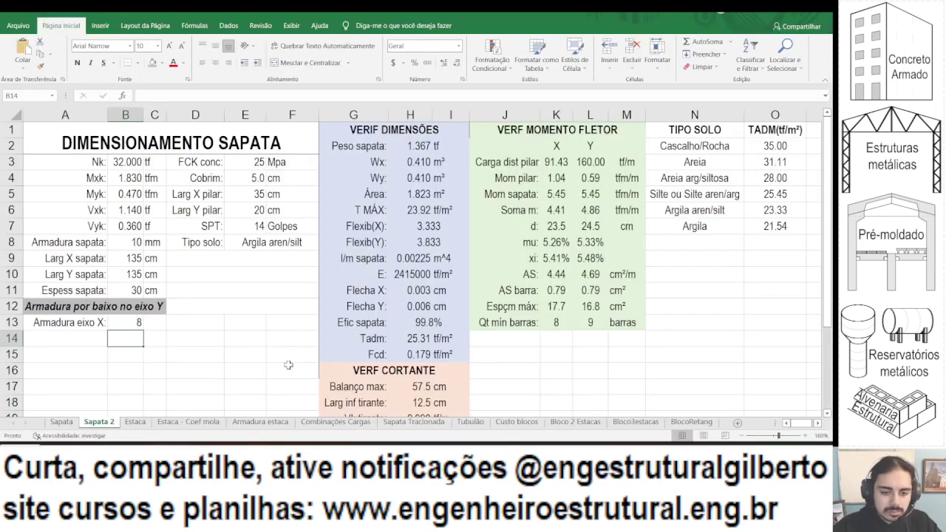
click(126, 325)
text(=K13)
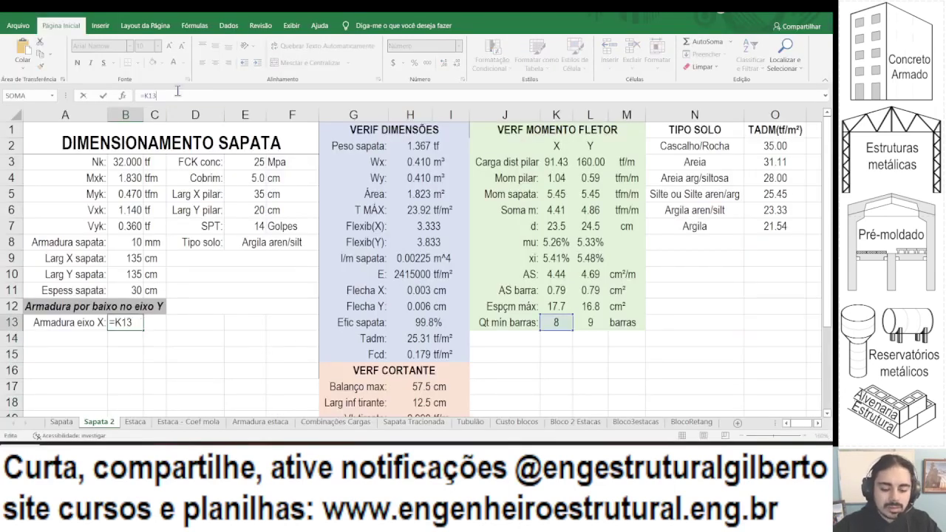
text(&"Ø"&)
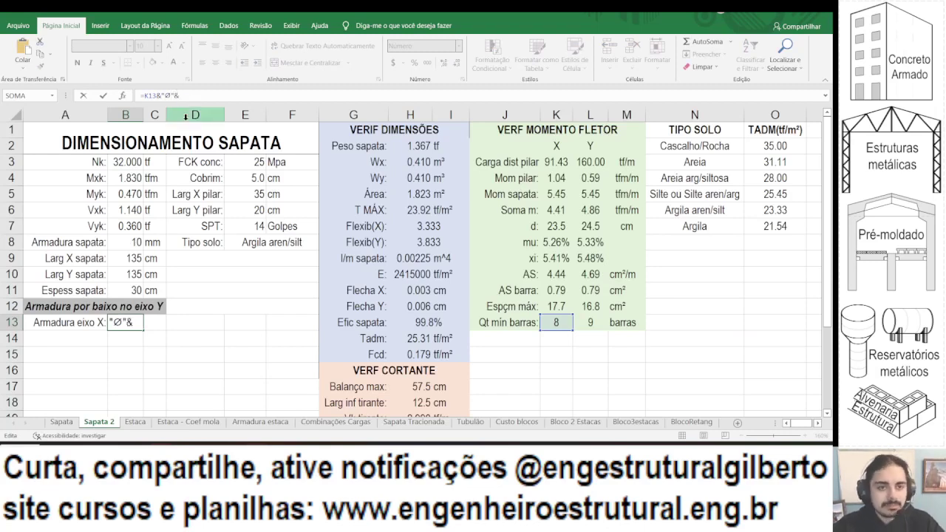
click(128, 242)
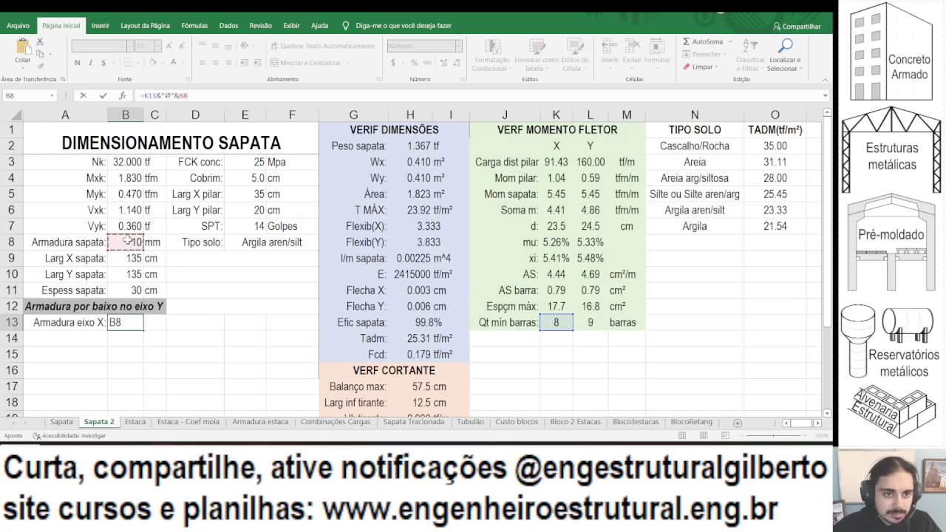
key(Return)
key(Up)
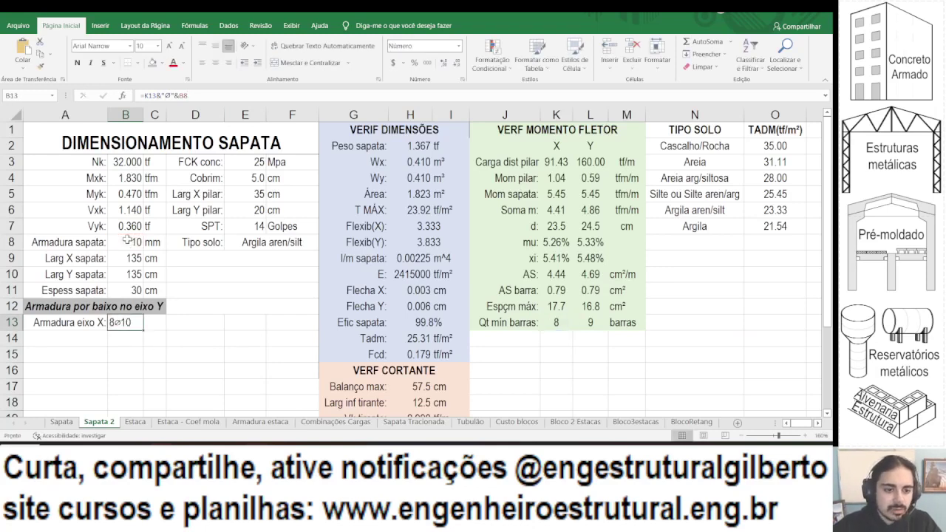
click(215, 63)
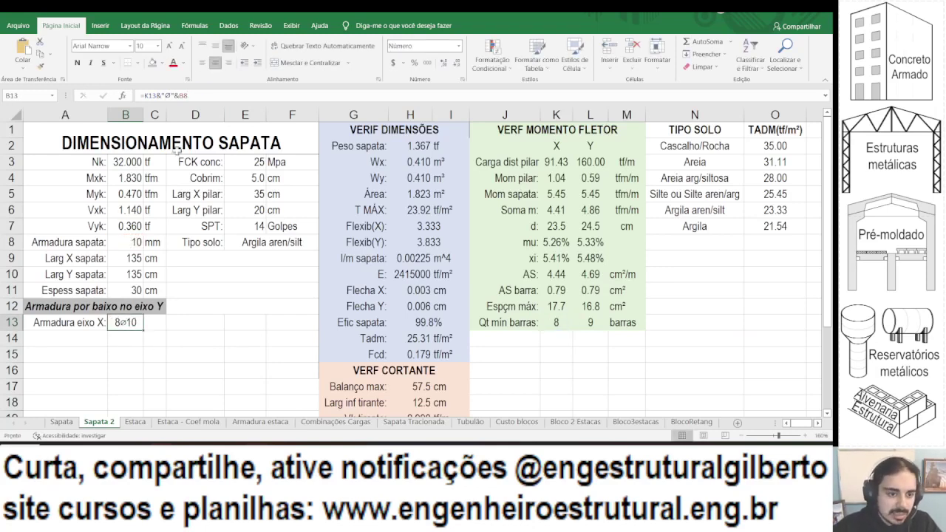
Append the bar length to the B13 formula with &"C="&B9-E4*2+(B8*1.25)*2.
click(205, 96)
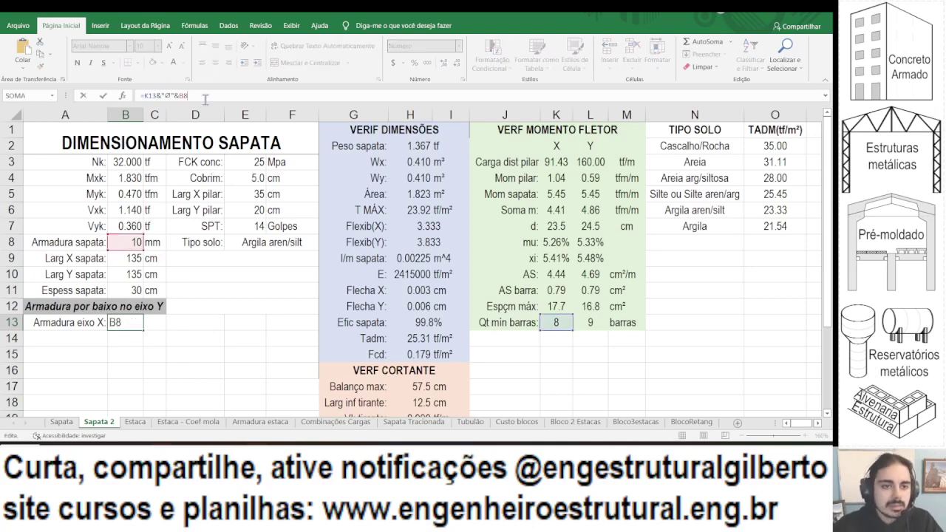
text(&)
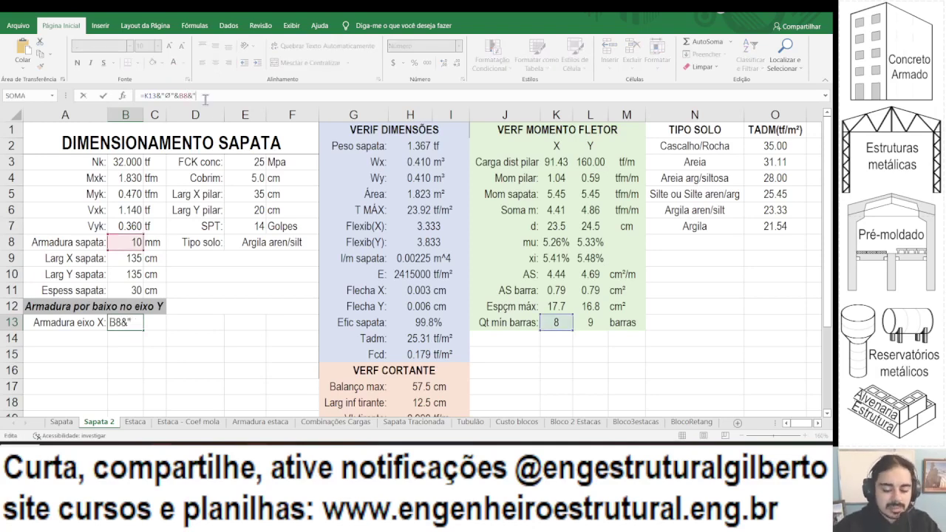
text("C="&)
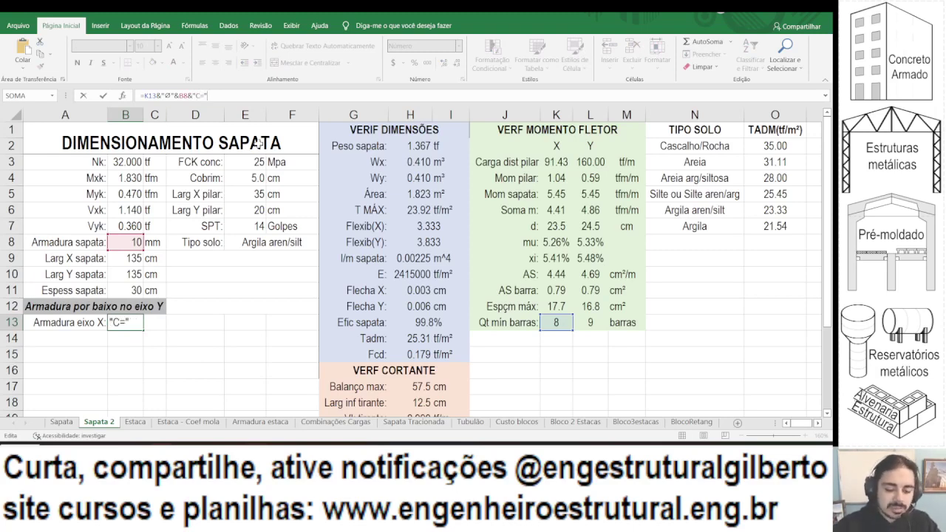
click(133, 258)
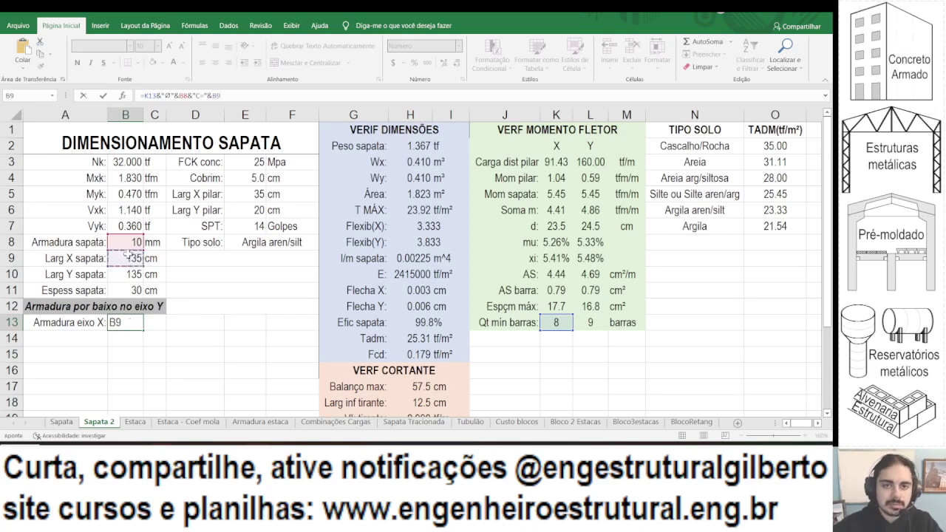
text(-)
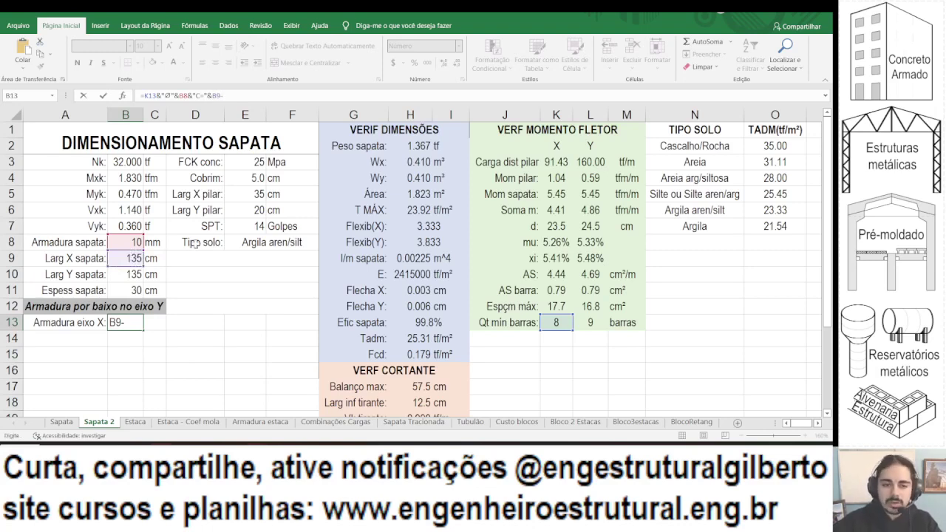
click(255, 179)
text(*2+()
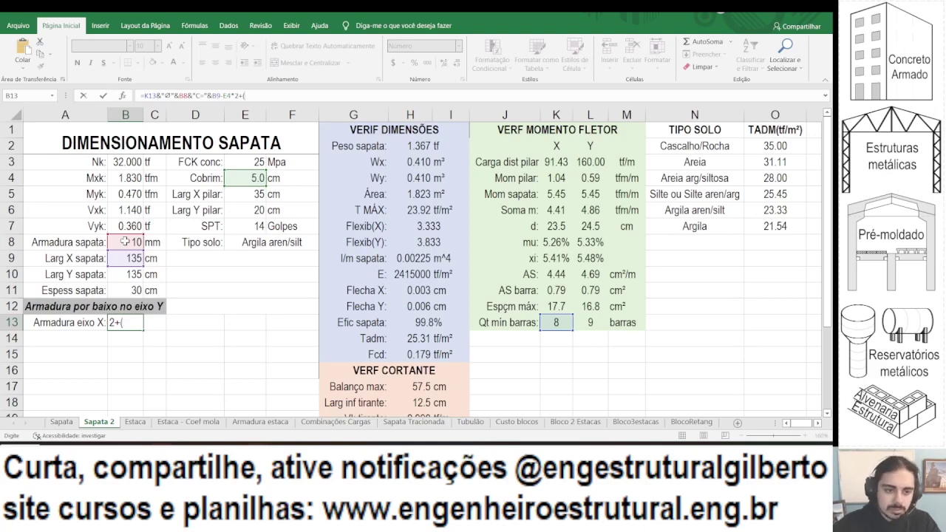
click(125, 242)
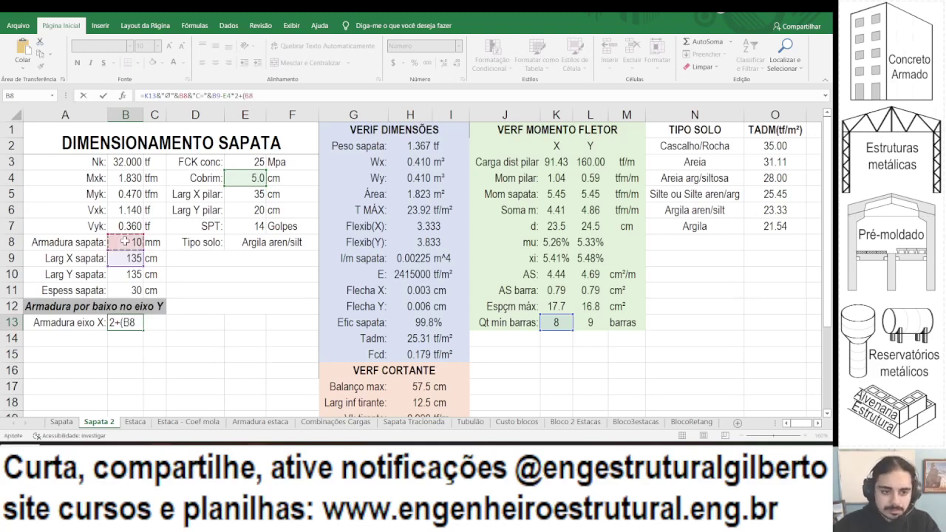
text(*)
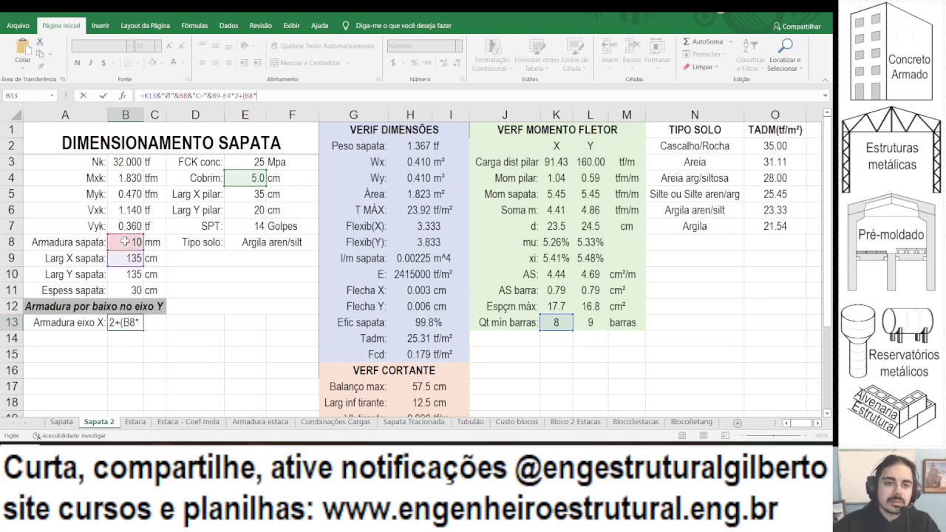
text(1.25)
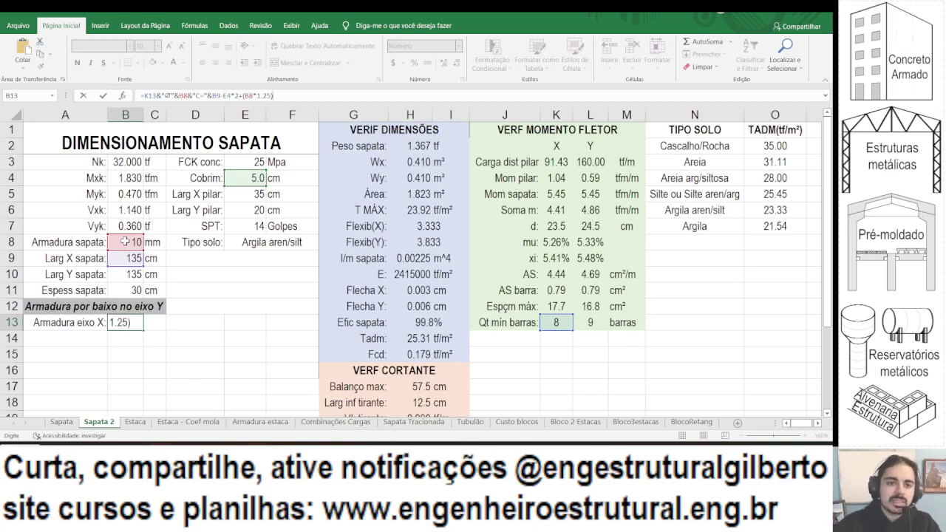
text()*2)
key(ctrl+Return)
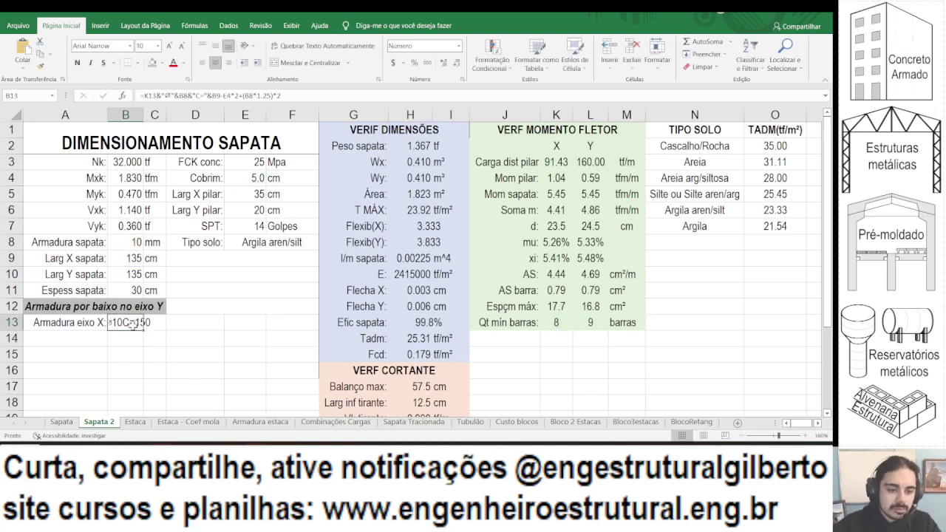
Merge and center B13:C13, and insert a space before "C=" in its formula.
drag(137, 325, 159, 325)
click(293, 65)
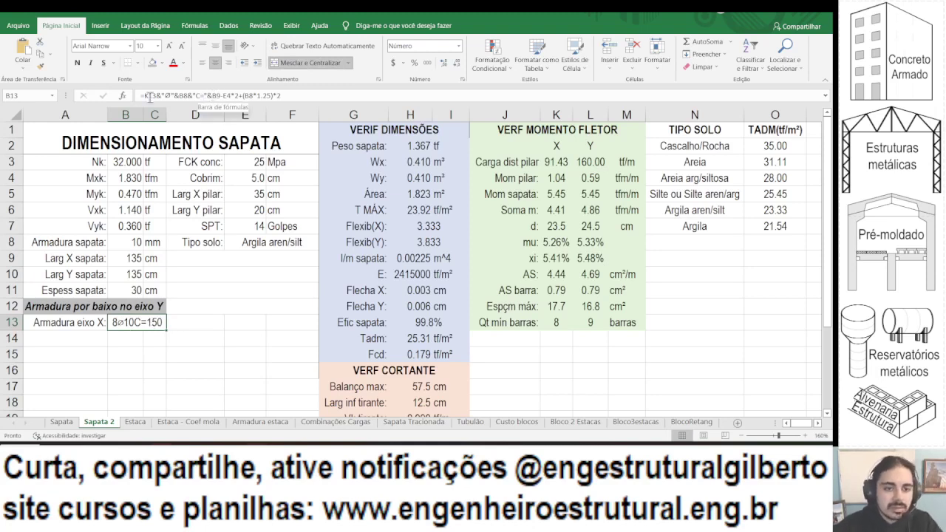
click(194, 96)
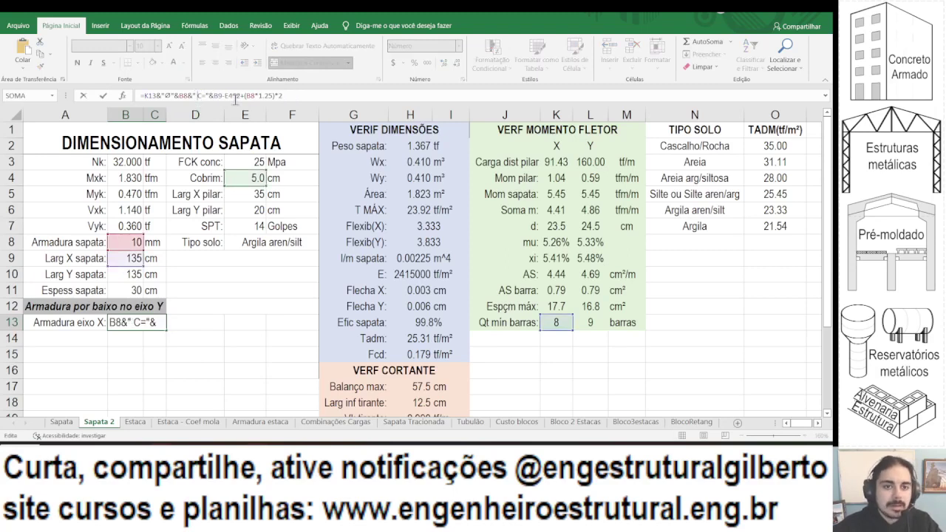
key(Return)
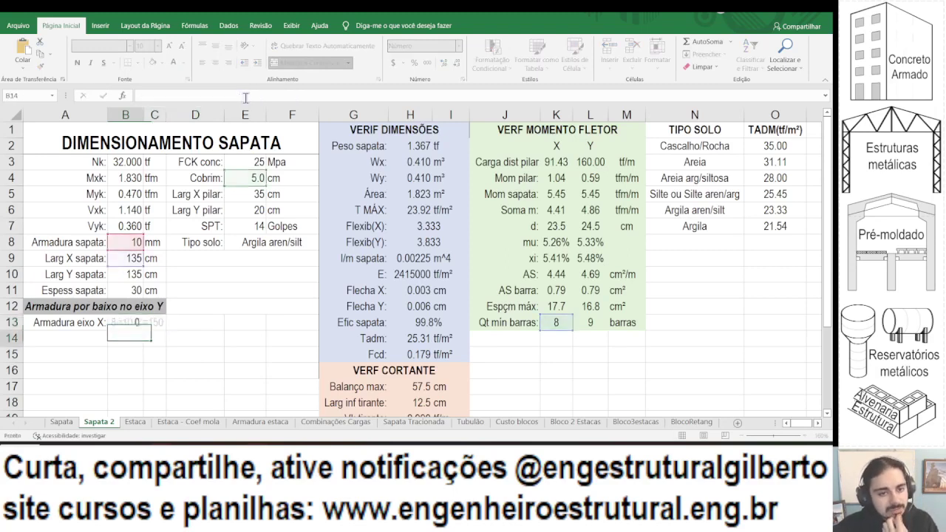
Set the footing bar diameter in B8 to 12.5 mm and widen the merged X-axis reinforcement cell to B13:D13.
click(133, 244)
text(12.5)
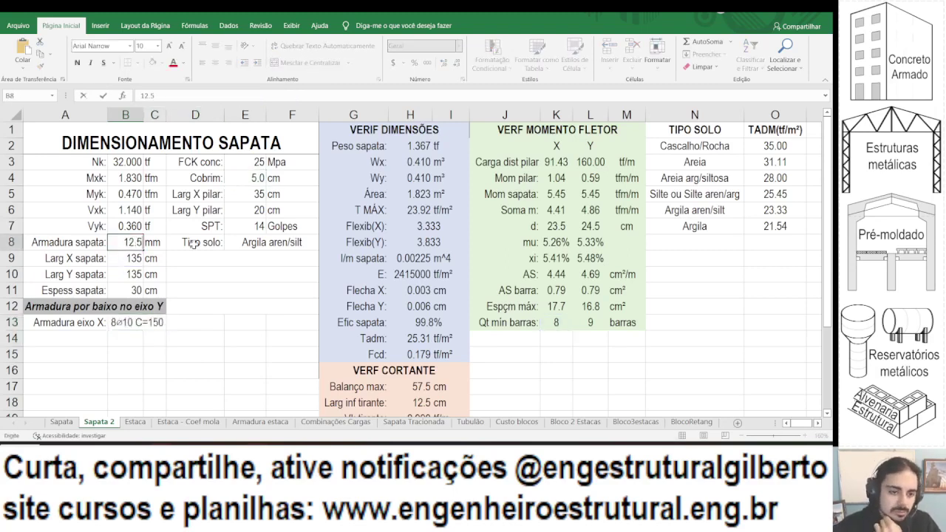
key(ctrl+Return)
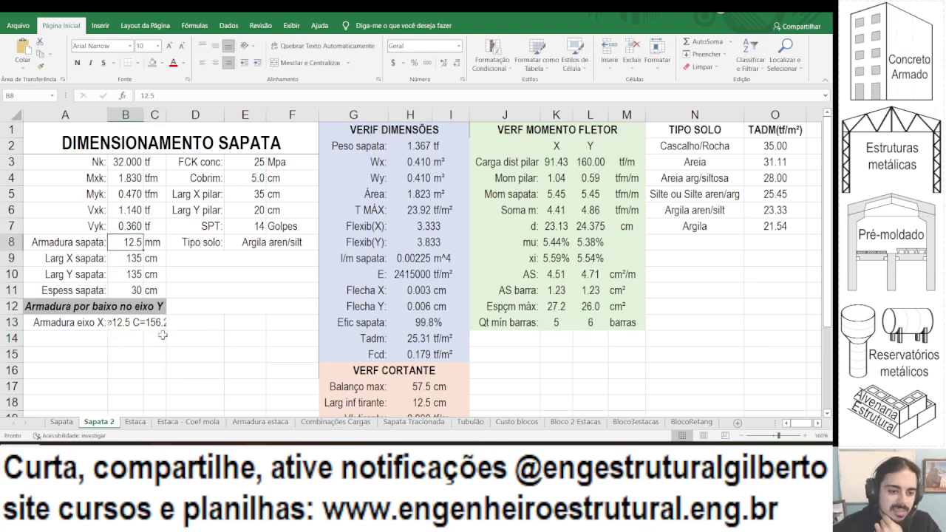
drag(129, 323, 210, 323)
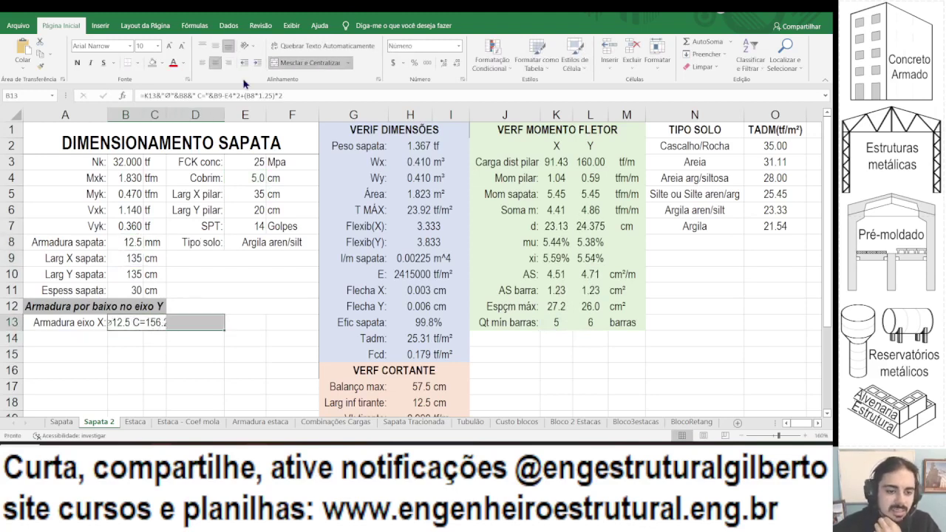
click(310, 65)
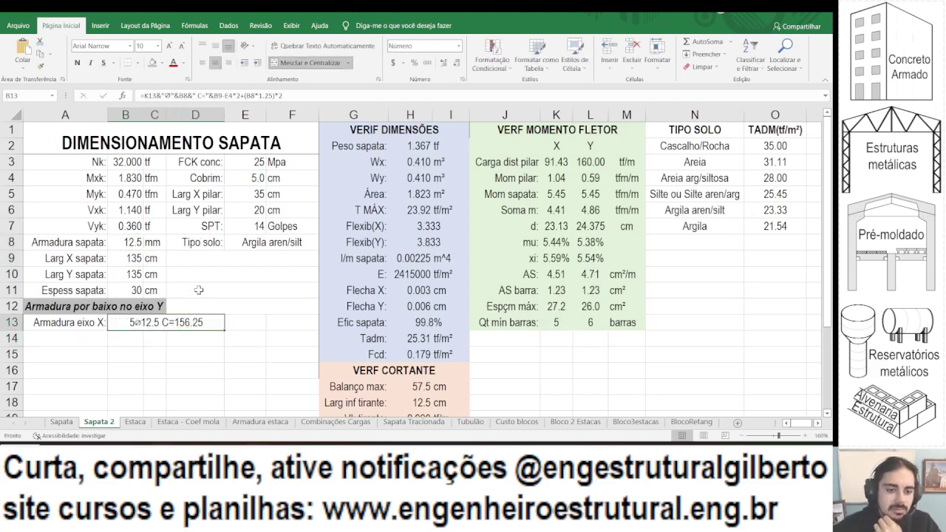
Round the hook length in the B13 formula to whole centimetres with ARRED((B8*1.25)*2,0).
click(247, 96)
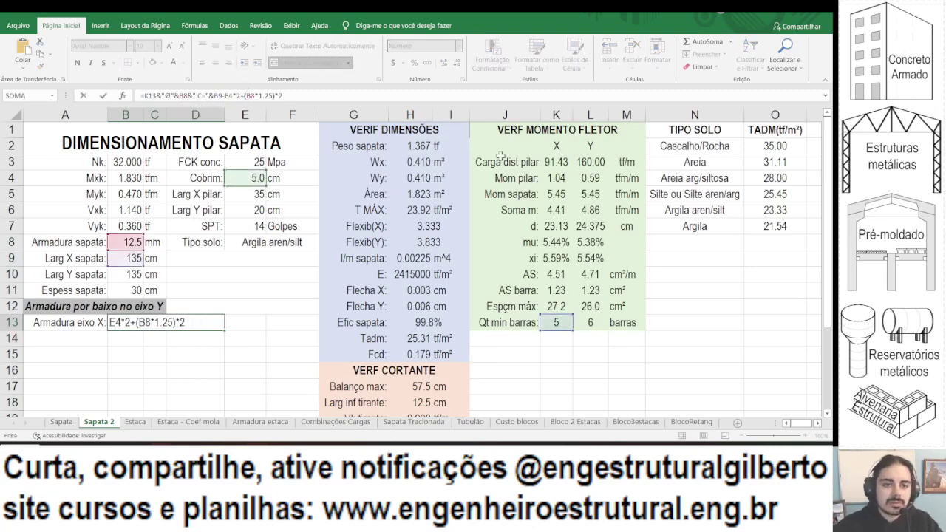
text(arred()
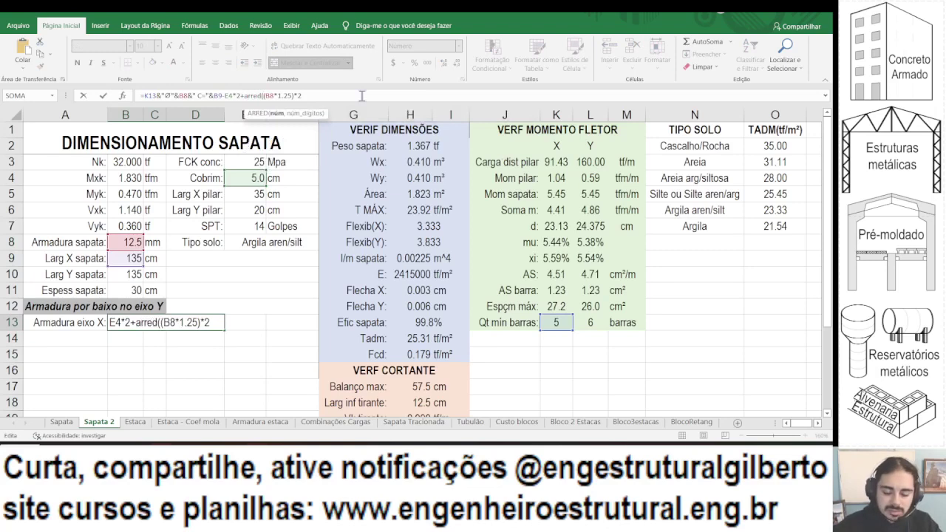
text(,0))
key(ctrl+Return)
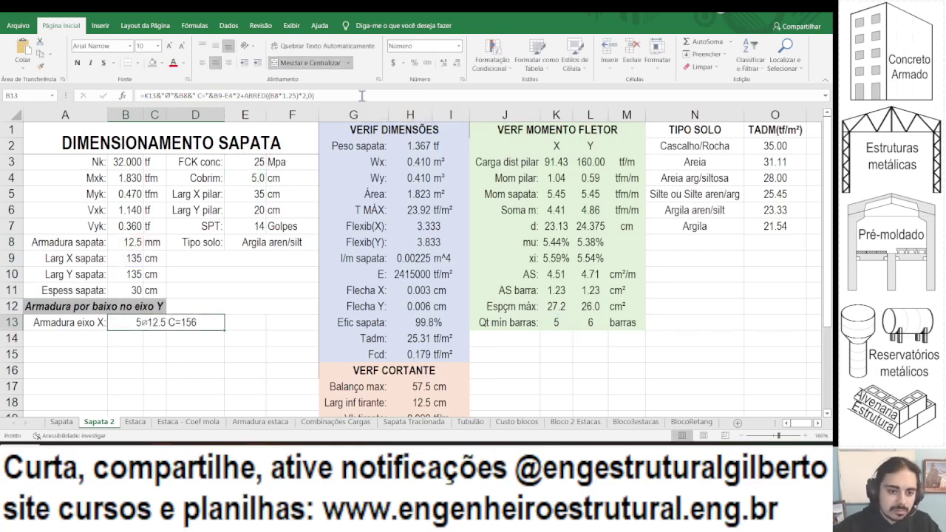
Change the hook length rounding in B13 to multiples of 5 with ARRED((B8*1.25)*2/5,0)*5.
click(310, 97)
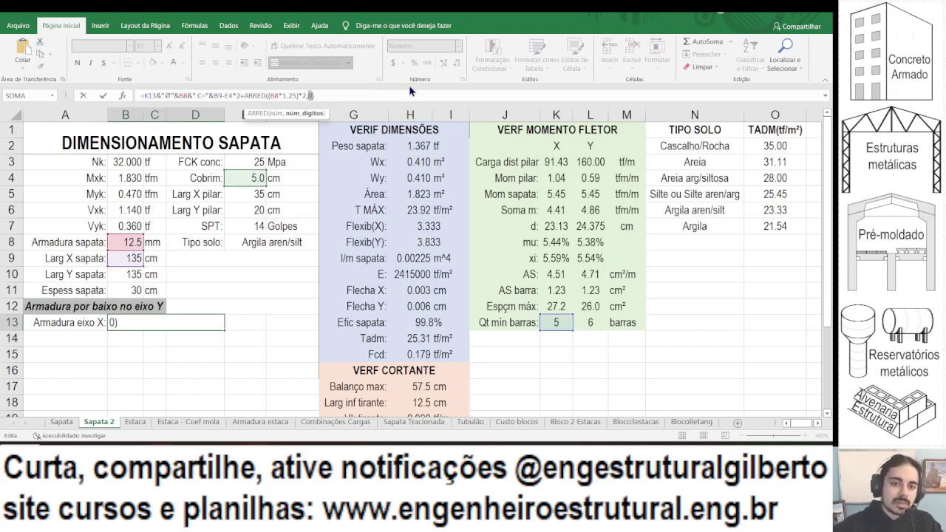
text(0)
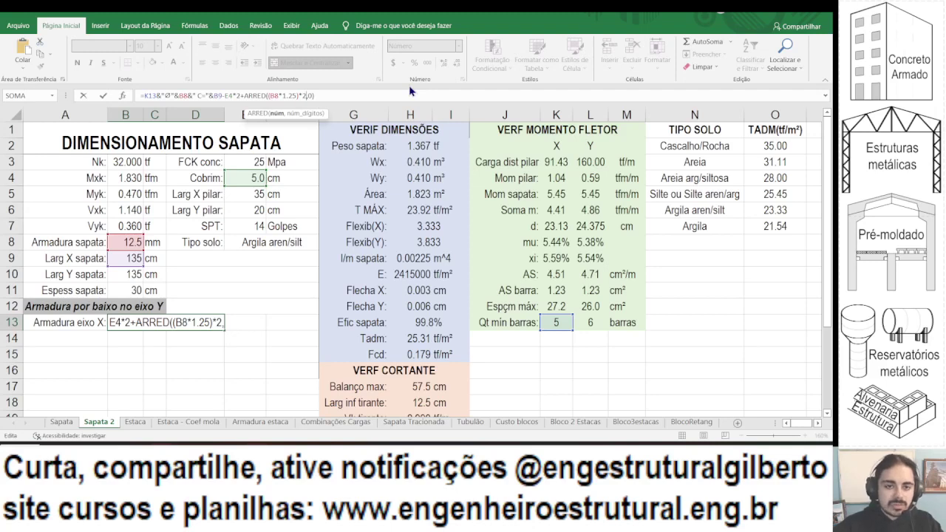
key(Left)
key(Left)
text(/5)
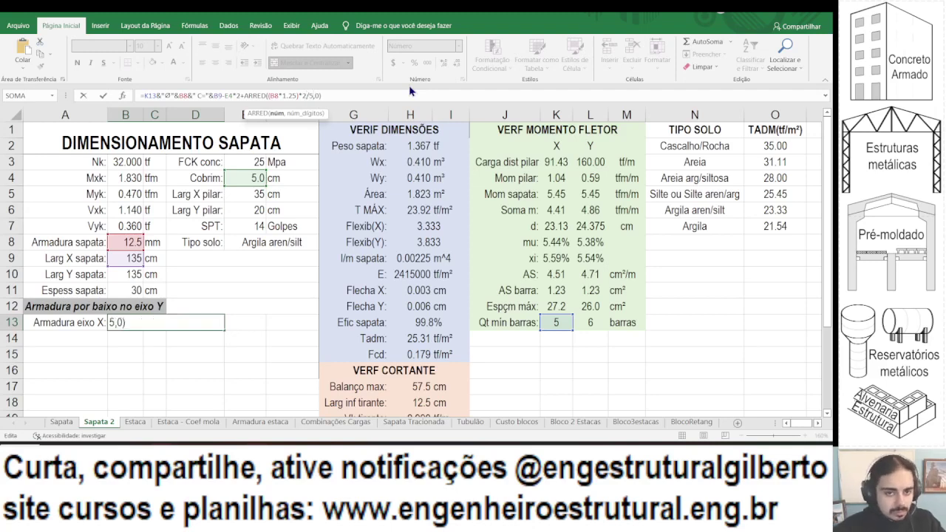
click(399, 94)
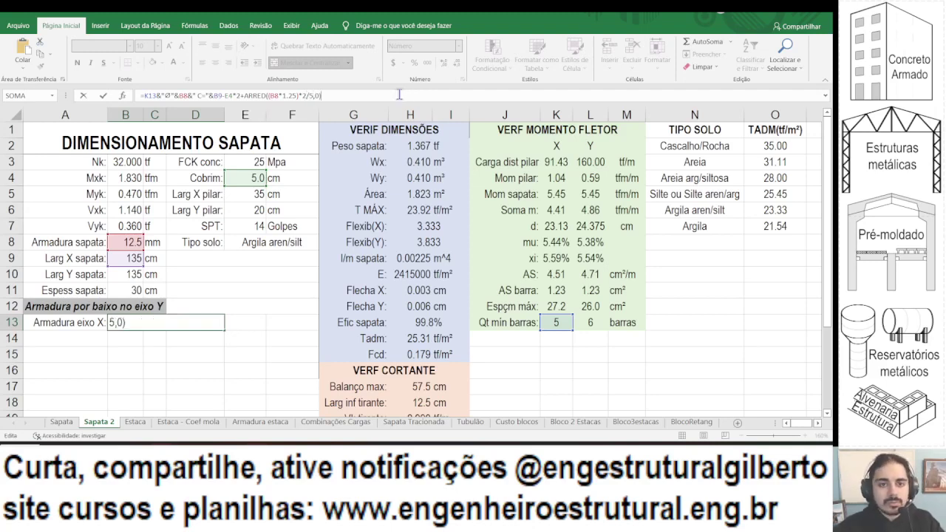
text(5)
key(ctrl+Return)
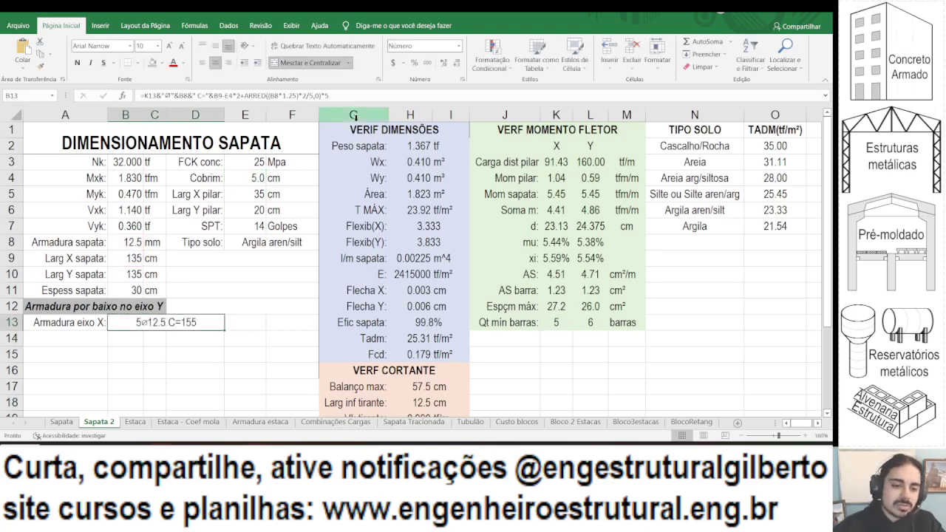
Copy the X-axis reinforcement label from A13 to A14 and change it to "Armadura eixo Y:".
click(85, 323)
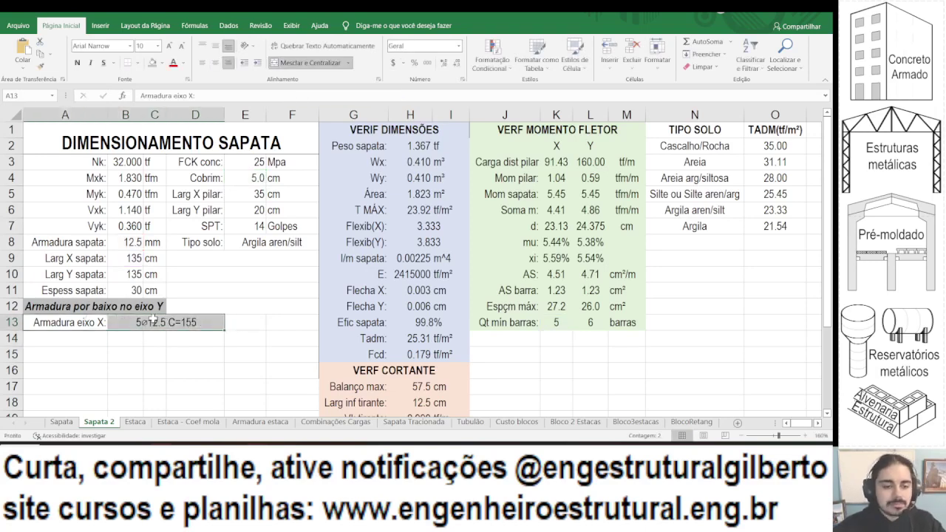
key(ctrl+c)
click(73, 337)
key(ctrl+v)
double_click(191, 95)
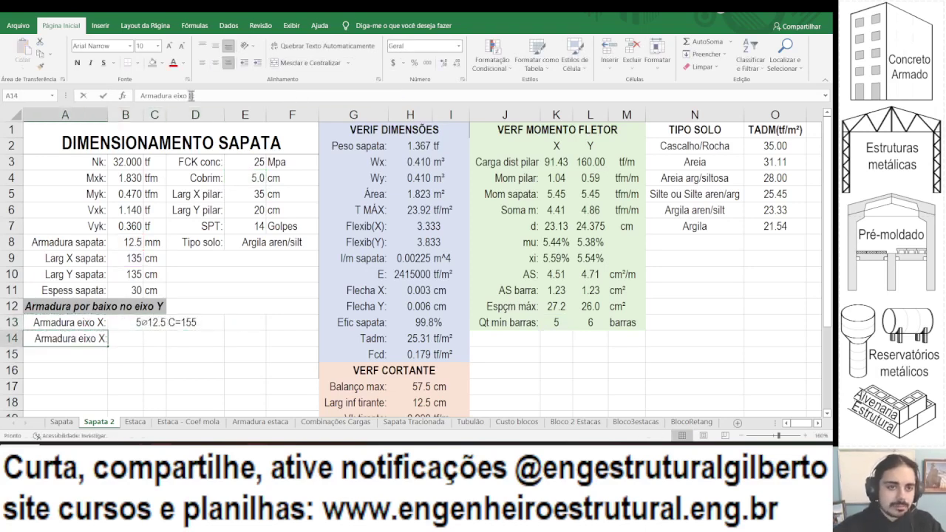
text(Y:)
click(148, 323)
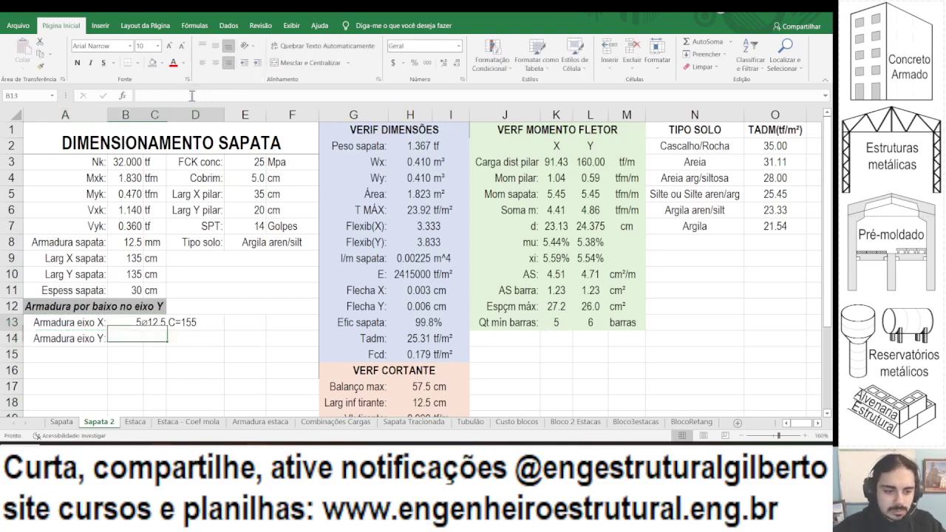
Copy the X-axis reinforcement formula from B13, merge and center B14:D14, and paste the formula there.
click(414, 98)
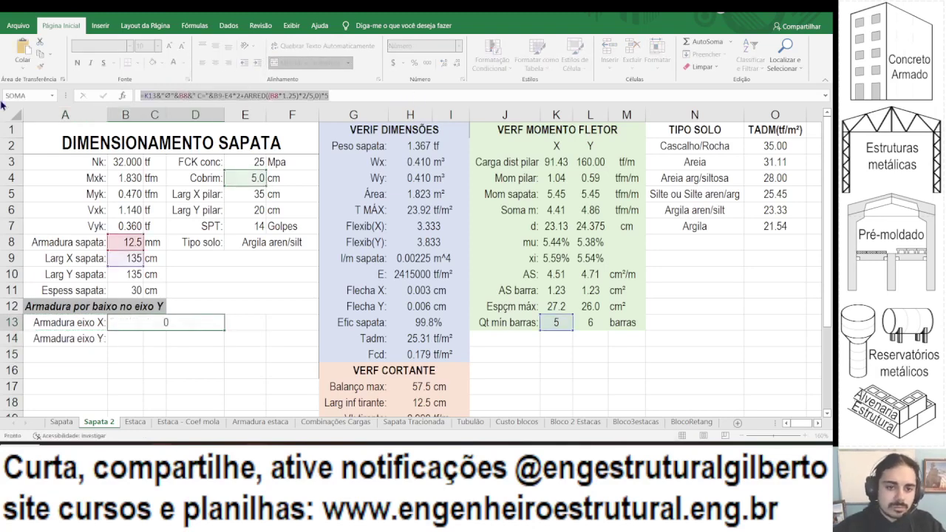
key(Return)
drag(128, 347, 186, 340)
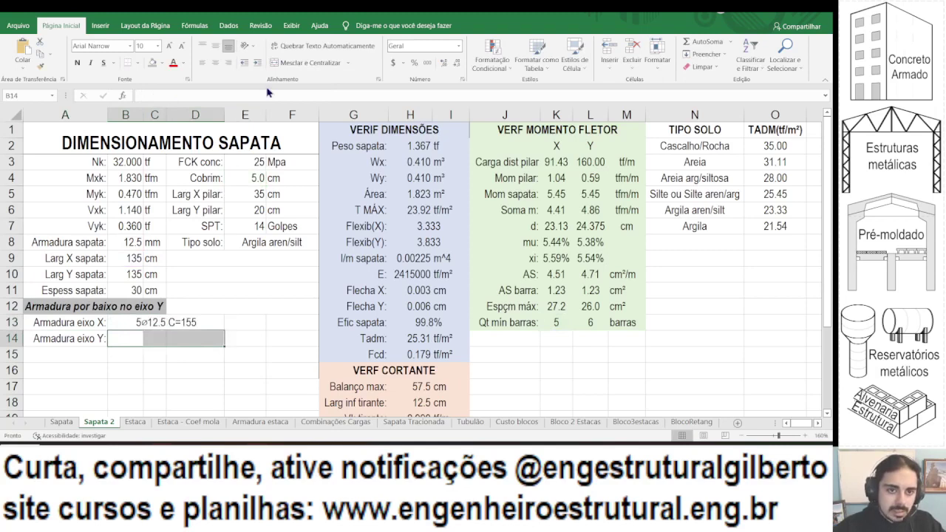
click(305, 62)
click(230, 95)
key(ctrl+v)
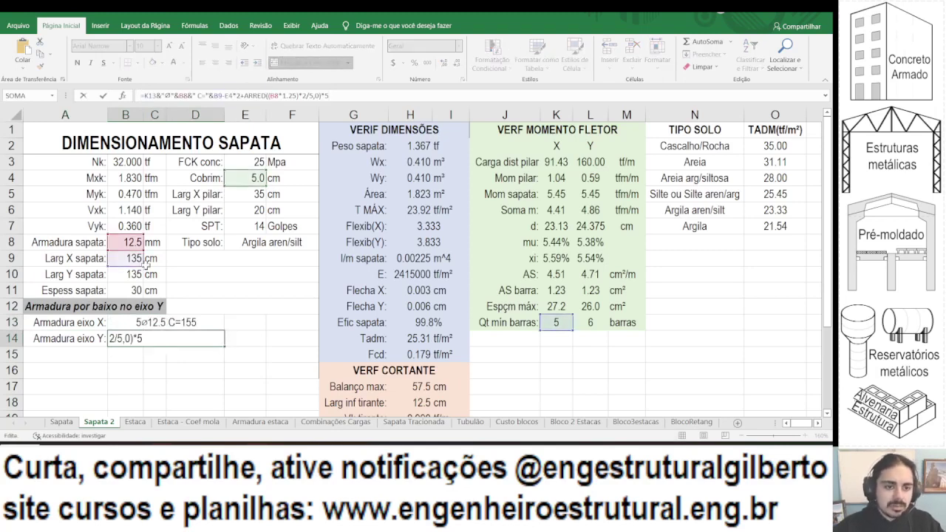
Point the Y-axis reinforcement formula in B14 to the Y footing width B10 and the Y bar quantity L13.
drag(144, 265, 140, 278)
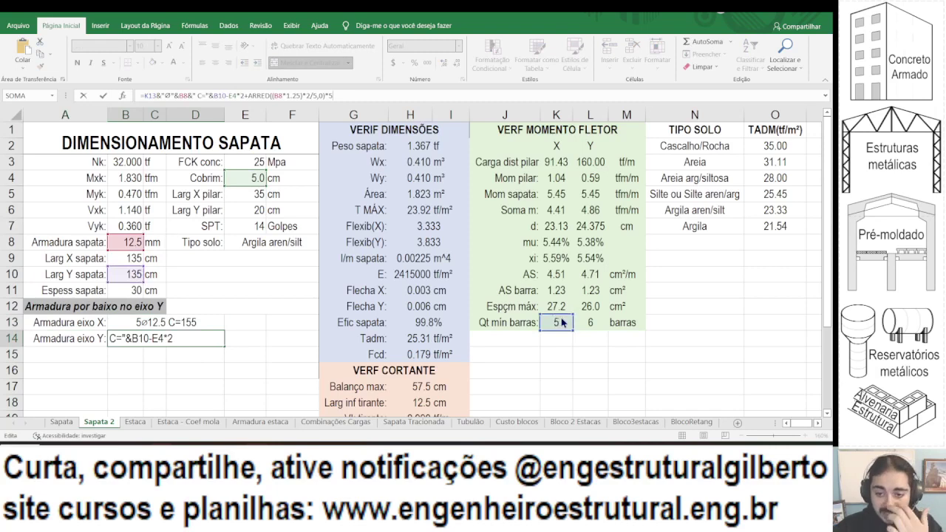
drag(559, 326, 582, 322)
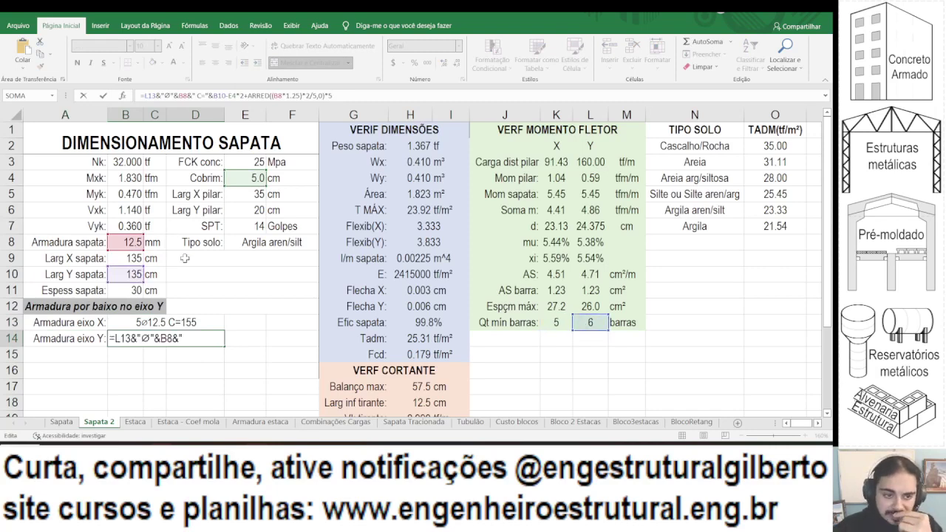
key(Return)
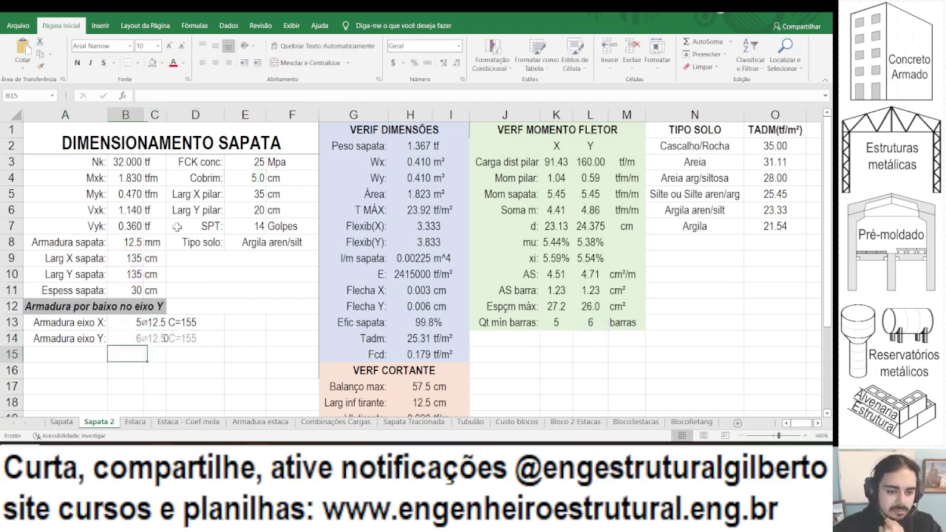
key(Up)
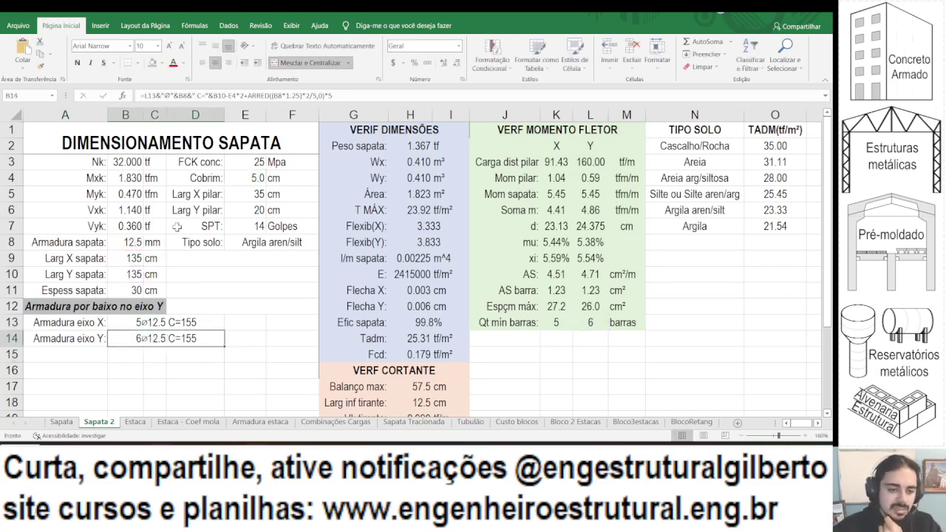
Test the Y-axis reinforcement text with a footing Y width of 140 cm in B10 and undo that change.
click(130, 273)
text(140)
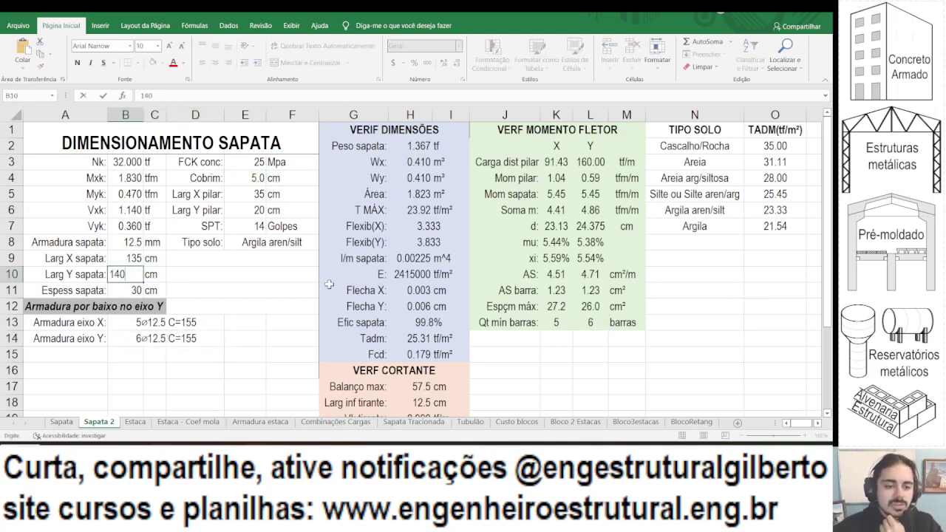
key(Return)
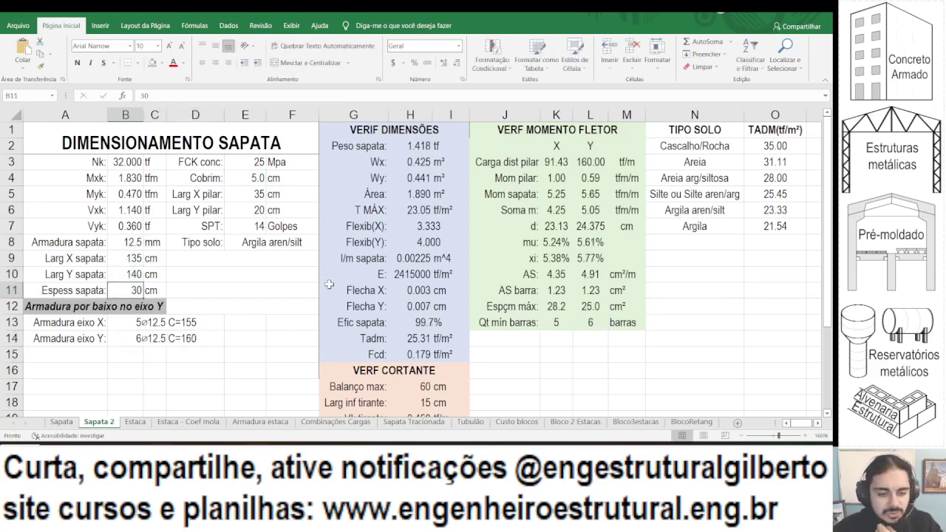
key(ctrl+z)
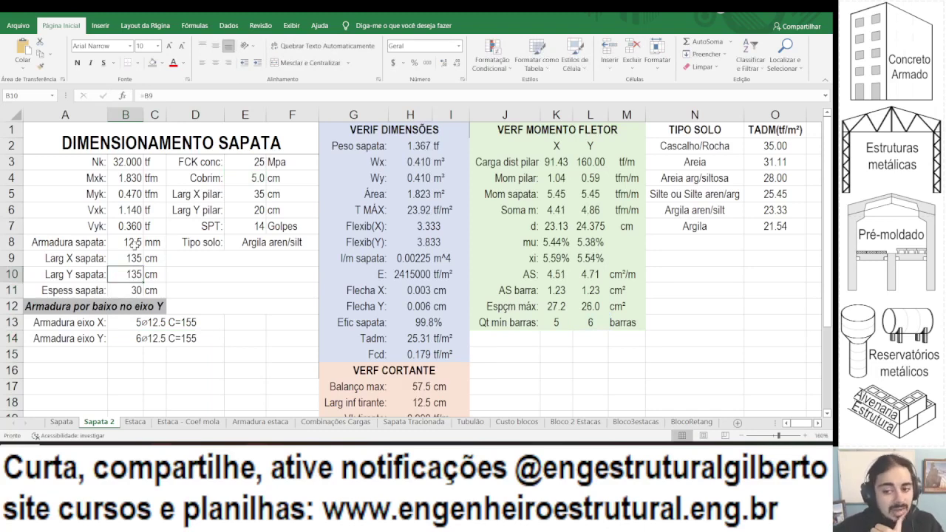
Cap the X-axis maximum bar spacing in K12 at 30 with =MÍNIMO(K11/K10*100,30).
click(559, 307)
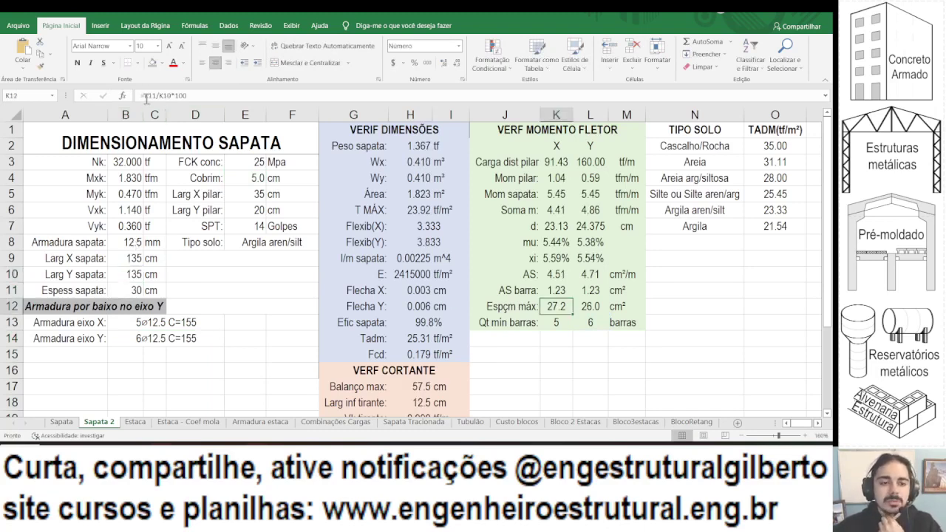
scroll(347, 236, down, 1)
scroll(329, 227, up, 1)
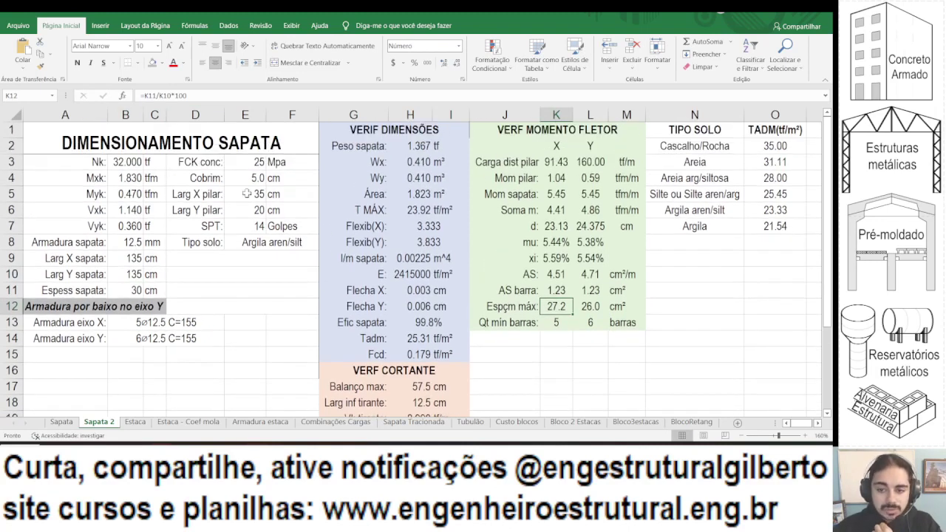
key(F2)
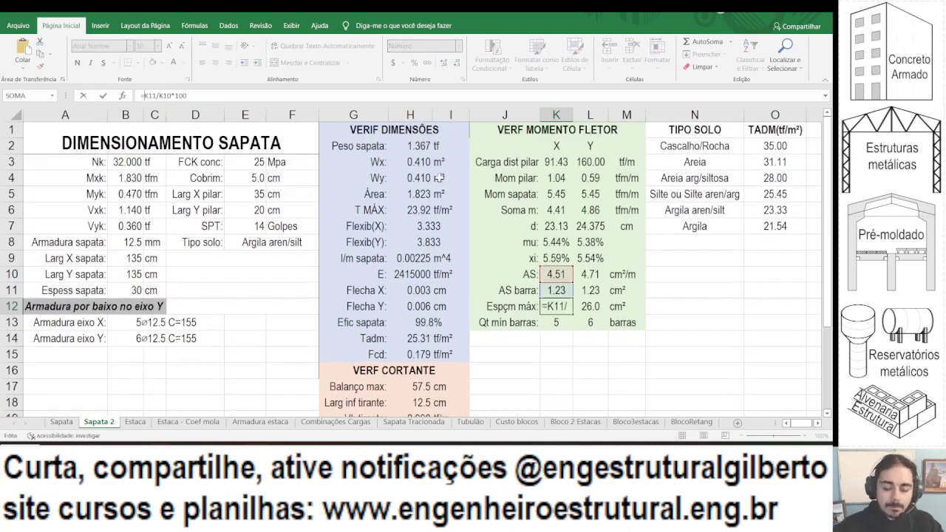
key(Home)
key(Right)
text(mínimo()
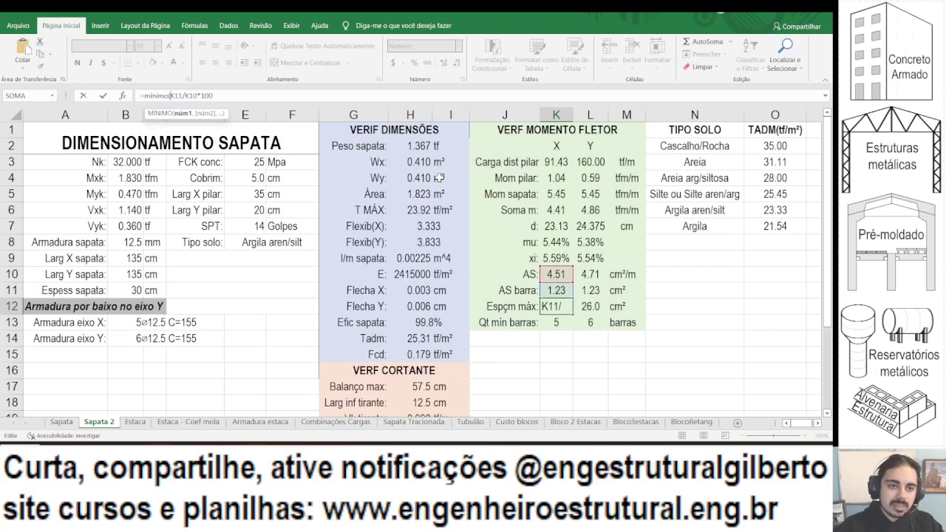
click(285, 94)
text(,30)
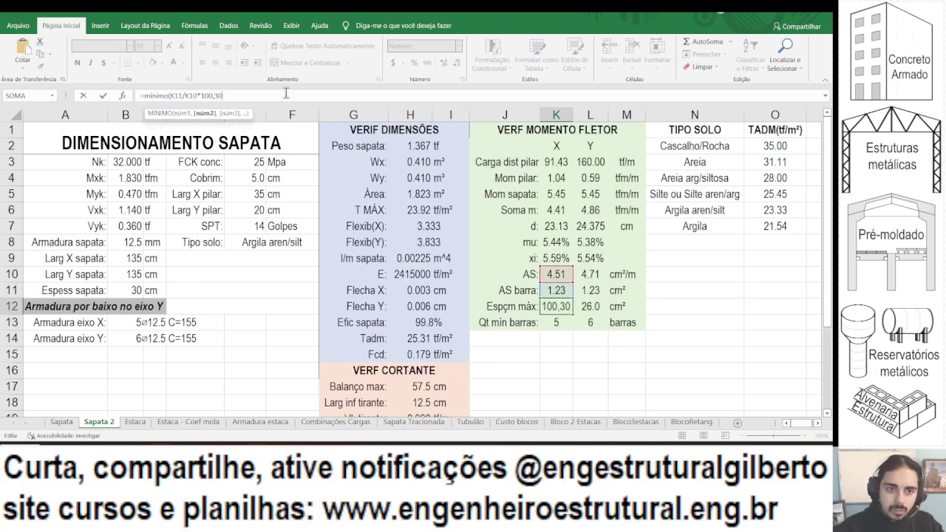
text())
key(ctrl+Return)
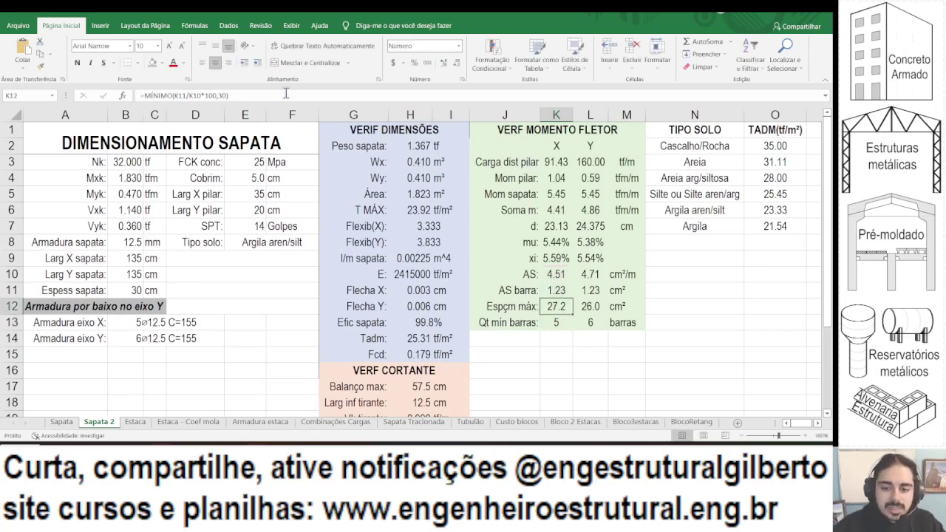
Set the footing bar diameter in B8 to 20 mm to test the spacing limit.
click(124, 242)
text(2)
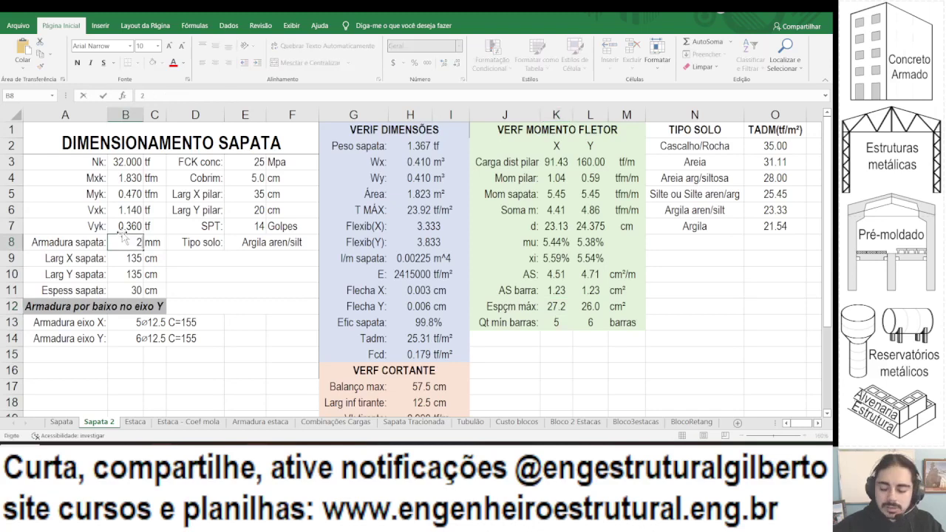
text(0)
key(Return)
Cap the Y-axis maximum bar spacing in L12 at 30 with =MÍNIMO(L11/L10*100,30).
click(595, 308)
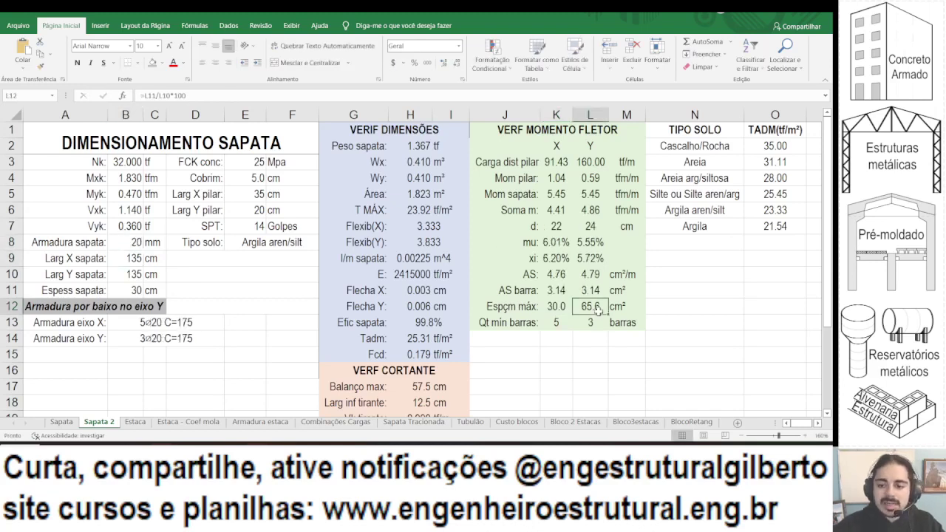
click(141, 95)
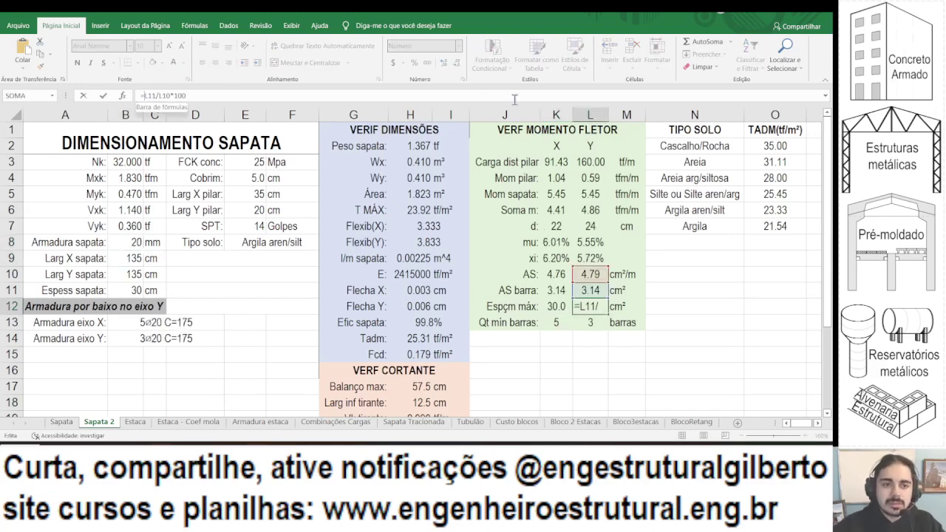
text(mínimo()
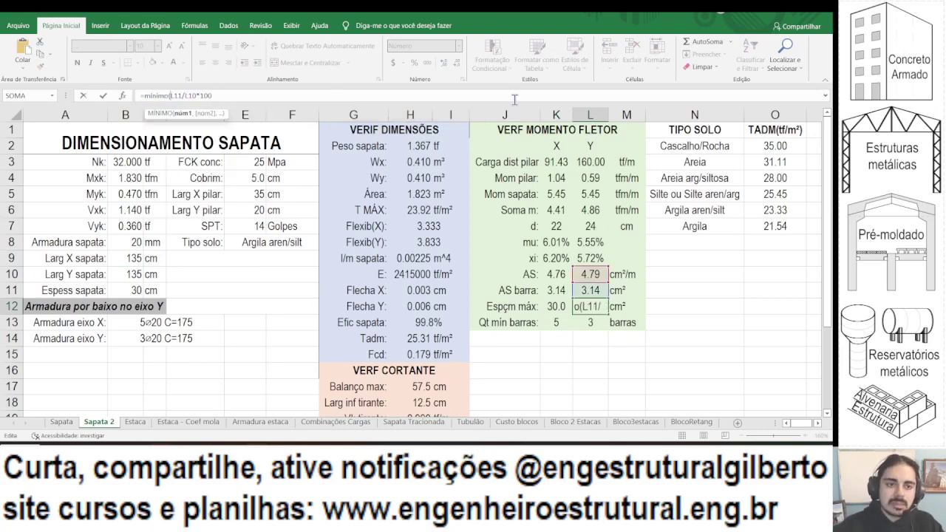
click(252, 94)
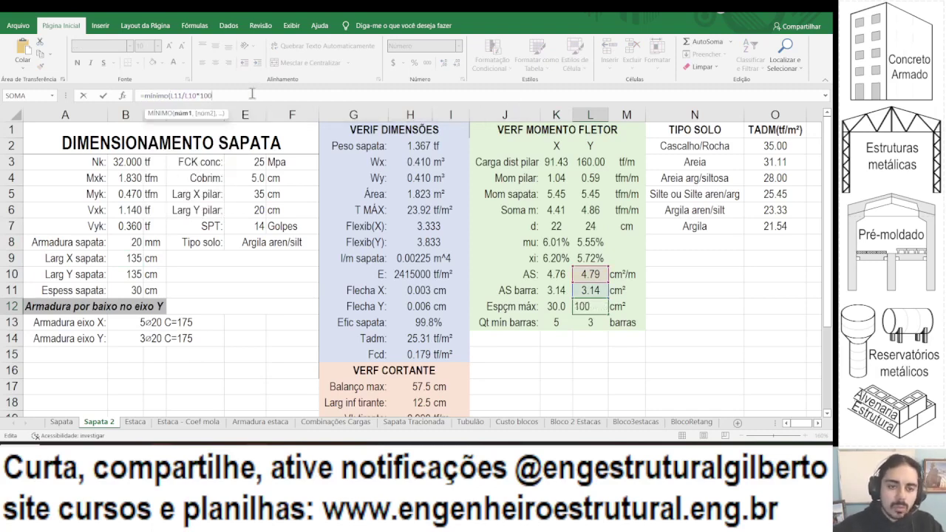
text(,30))
key(Return)
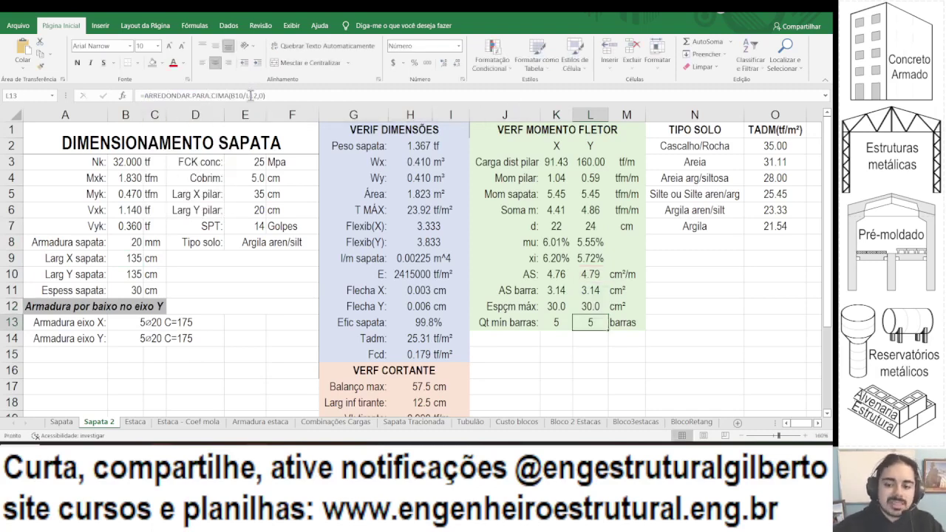
Compare the reinforcement for footing bar diameters of 16, 12.5, 10, 12.5 and 16 mm in B8.
click(135, 242)
text(16)
key(Return)
key(Up)
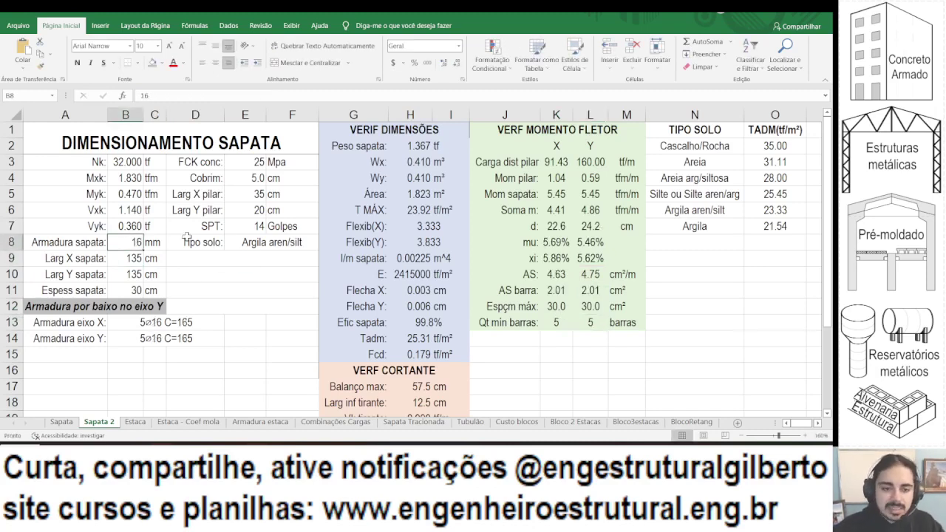
text(12.5)
key(Return)
key(Up)
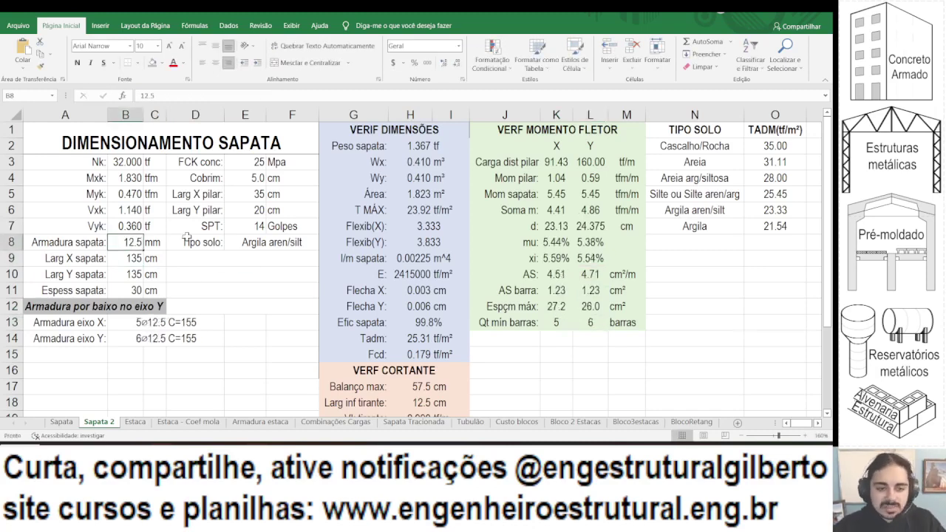
text(10)
key(Return)
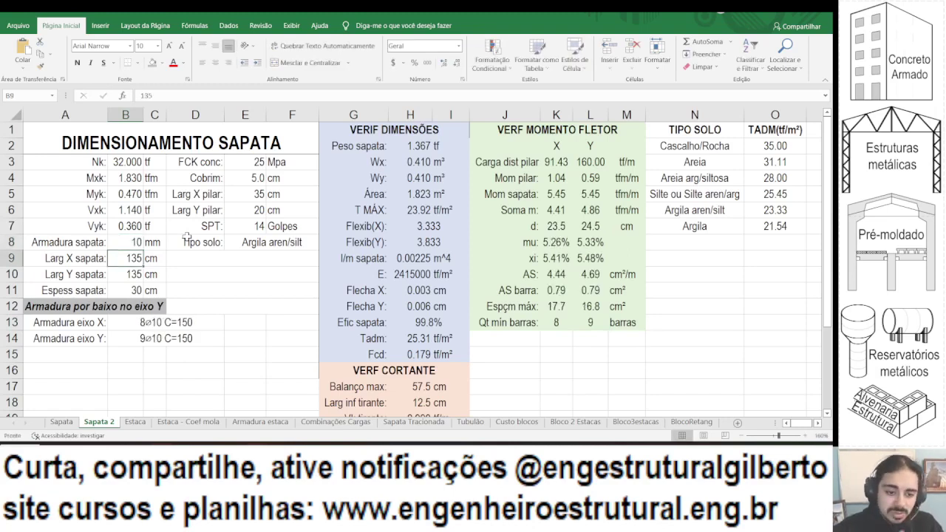
key(Up)
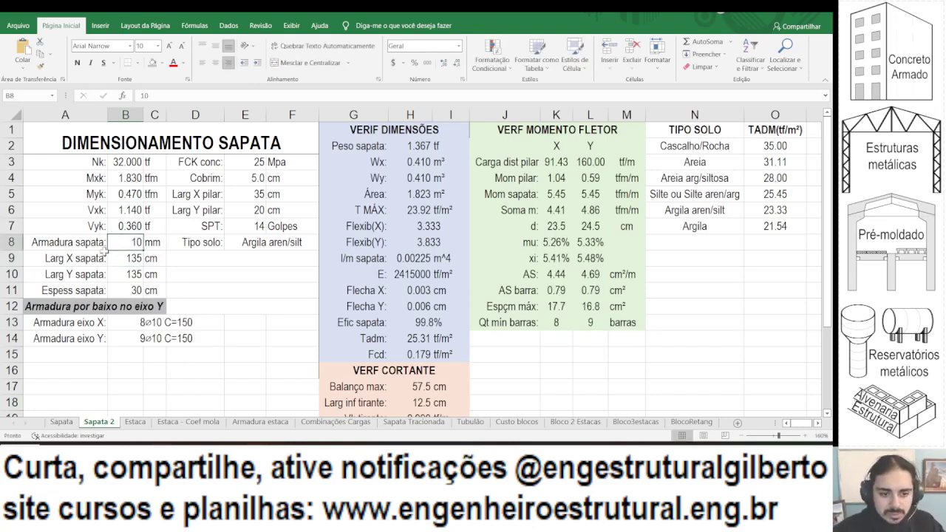
text(12.5)
key(Return)
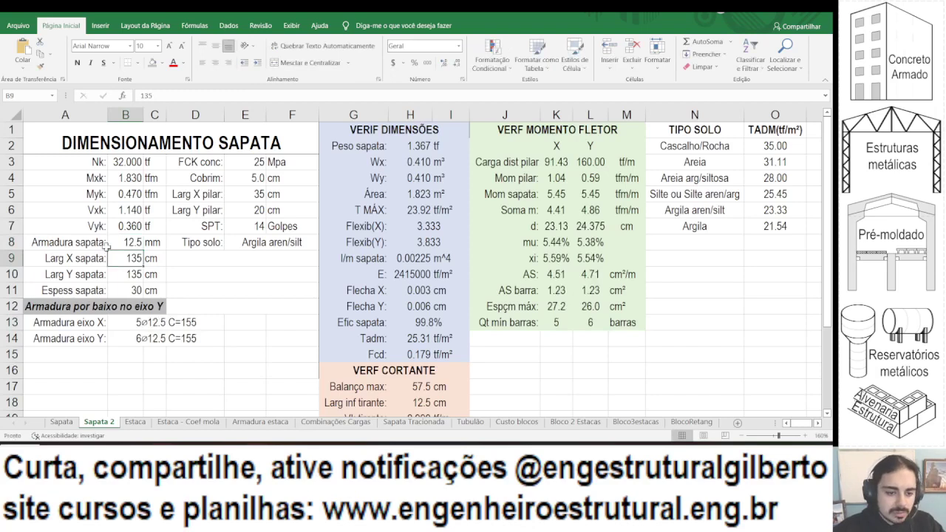
key(Up)
text(16)
key(Return)
Set the footing bar diameter in B8 to 10 mm.
key(Up)
text(1)
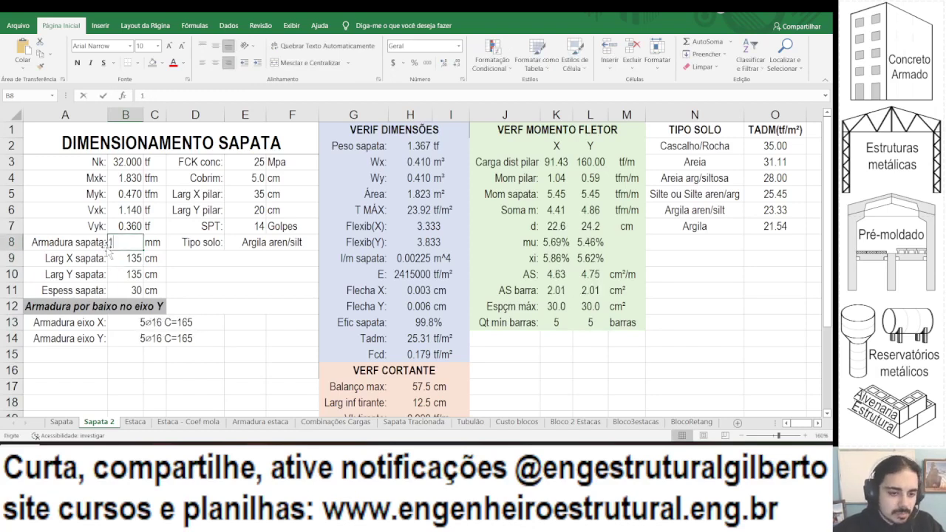
text(0)
key(Return)
Remove the asterisks from the k label in G22 of the shear verification so it reads "k:".
scroll(266, 339, down, 2)
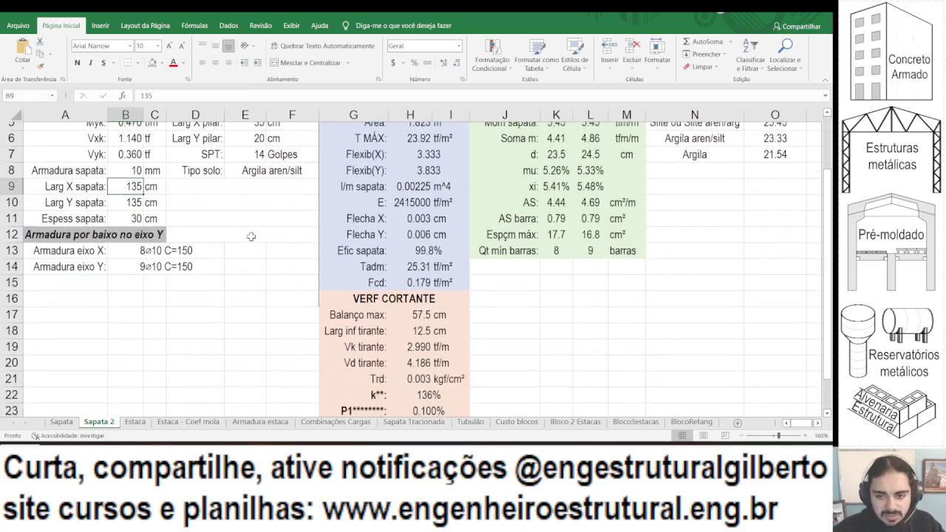
scroll(251, 236, down, 1)
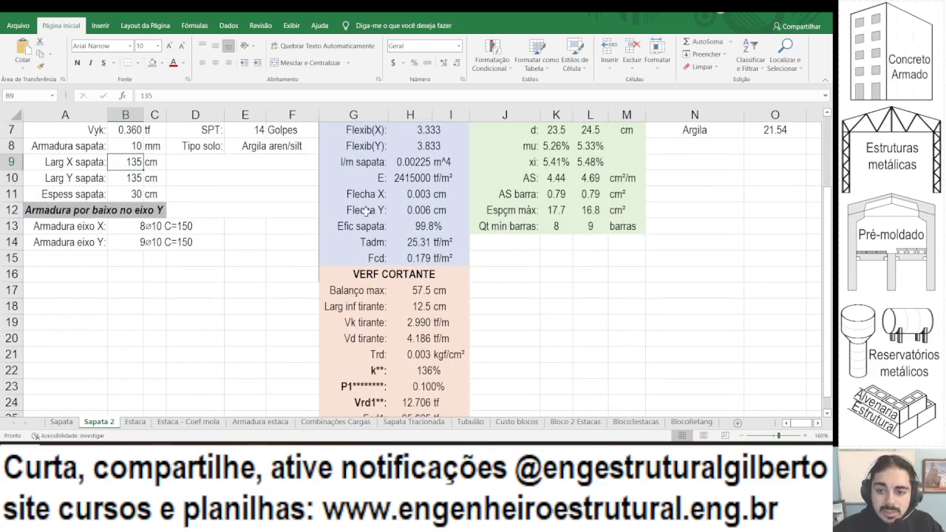
scroll(365, 212, down, 2)
click(375, 320)
text(j)
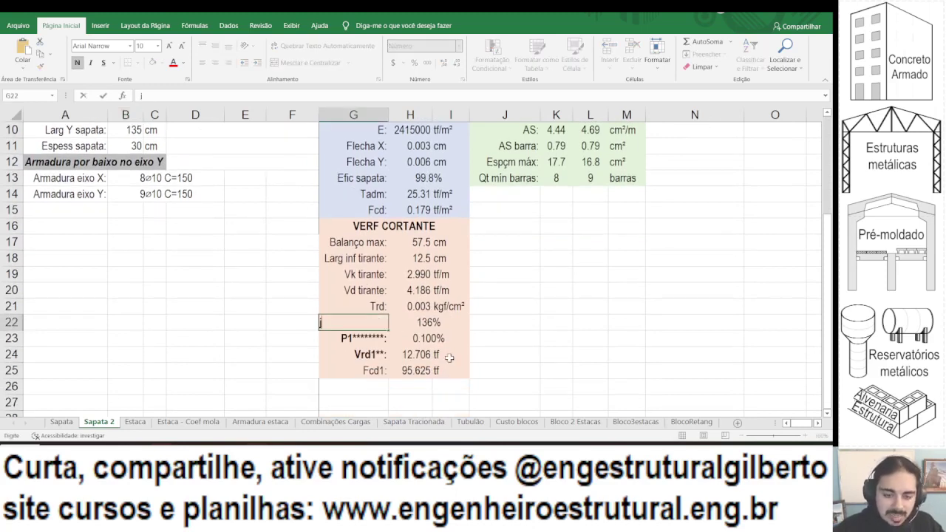
text(:)
key(Tab)
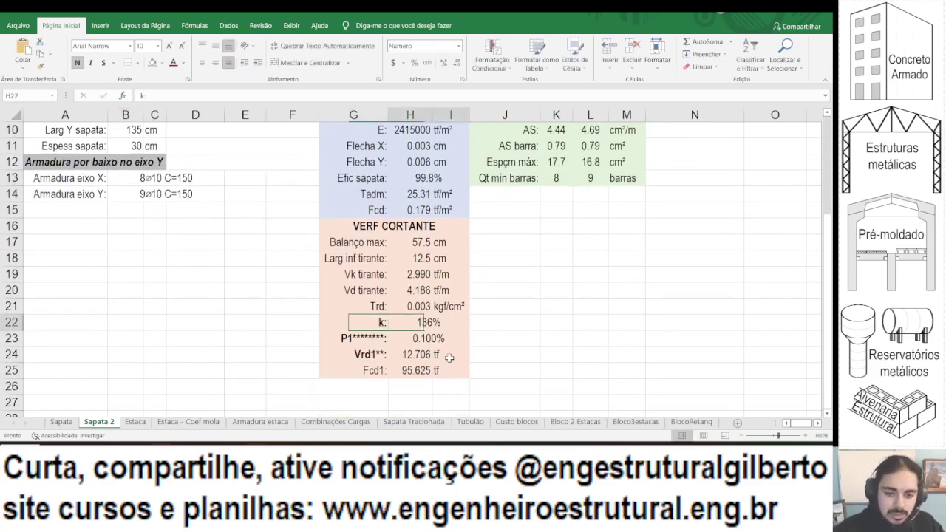
Base the k coefficient in H22 on the smaller effective depth with =MÁXIMO(1,1.6-MÍNIMO(K7:L7)/100).
scroll(181, 232, up, 1)
scroll(182, 232, up, 3)
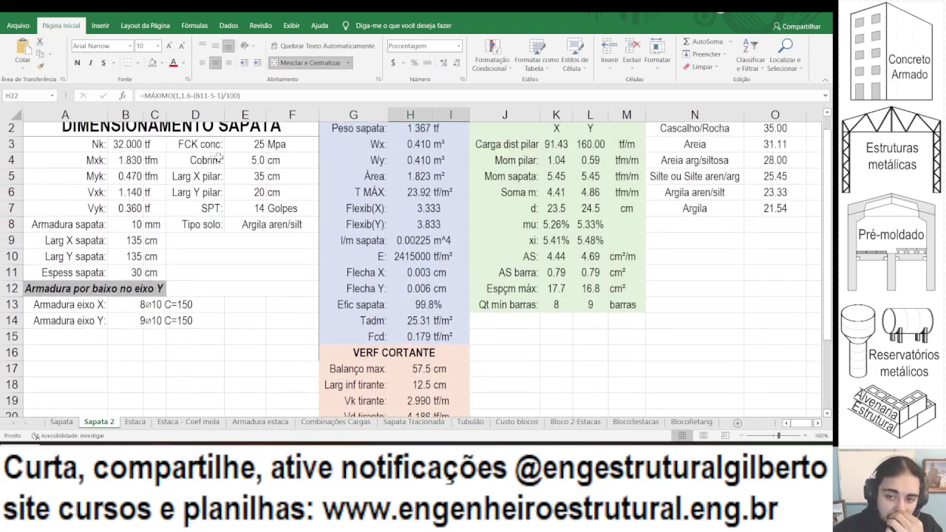
drag(196, 97, 221, 97)
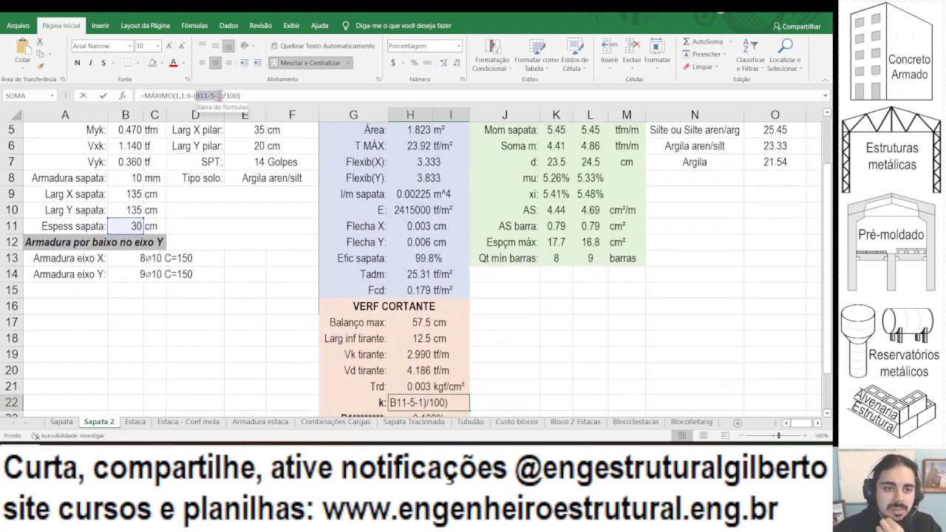
scroll(487, 234, up, 1)
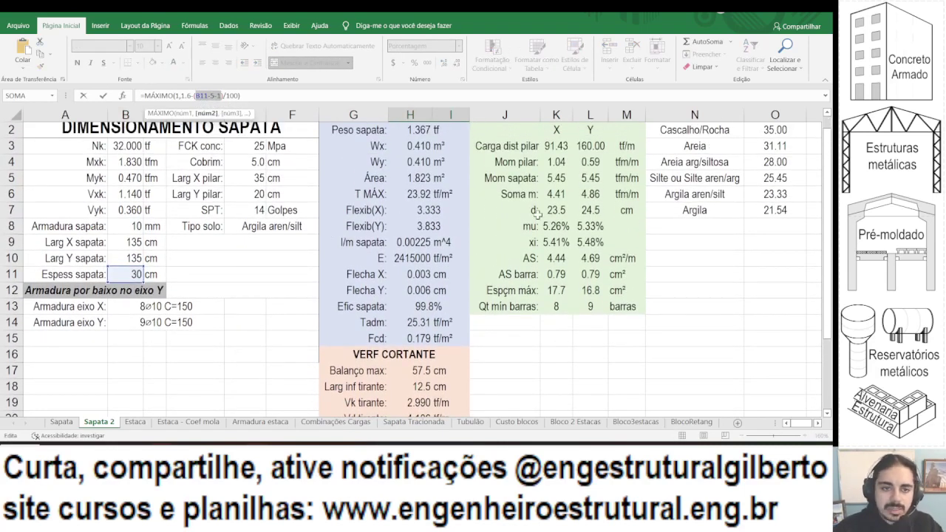
key(BackSpace)
text(ínimo()
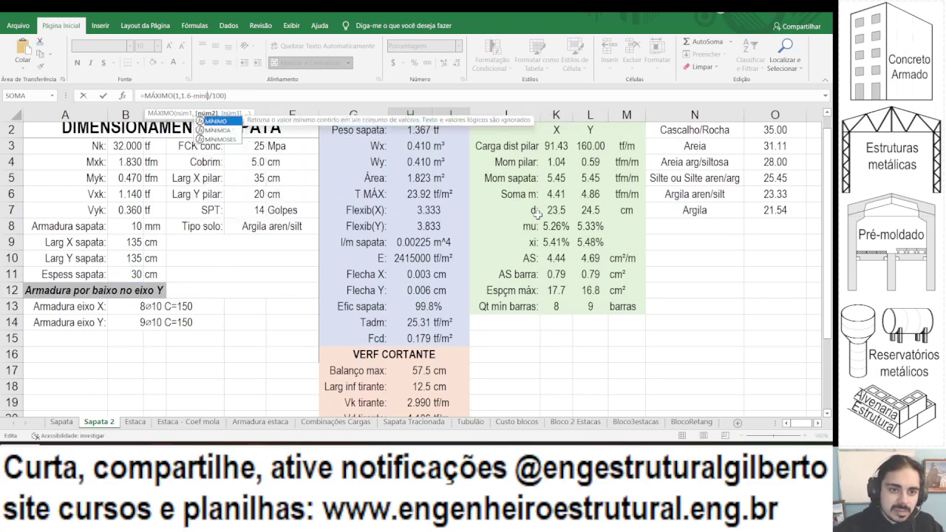
drag(555, 210, 578, 208)
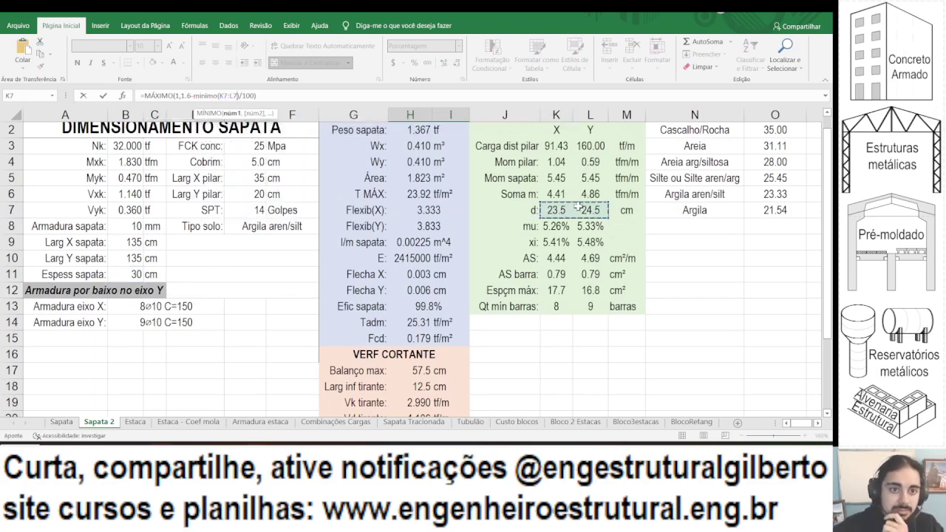
scroll(517, 236, down, 3)
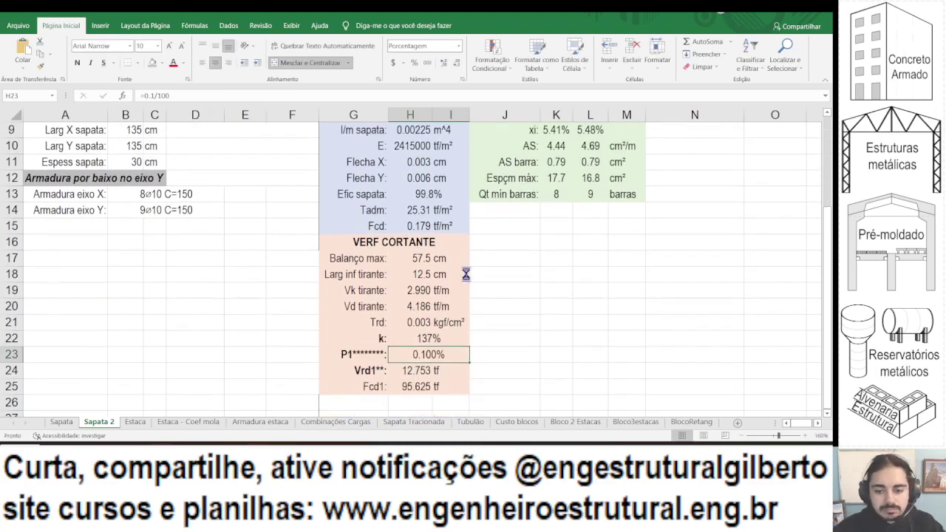
key(Return)
scroll(429, 314, down, 1)
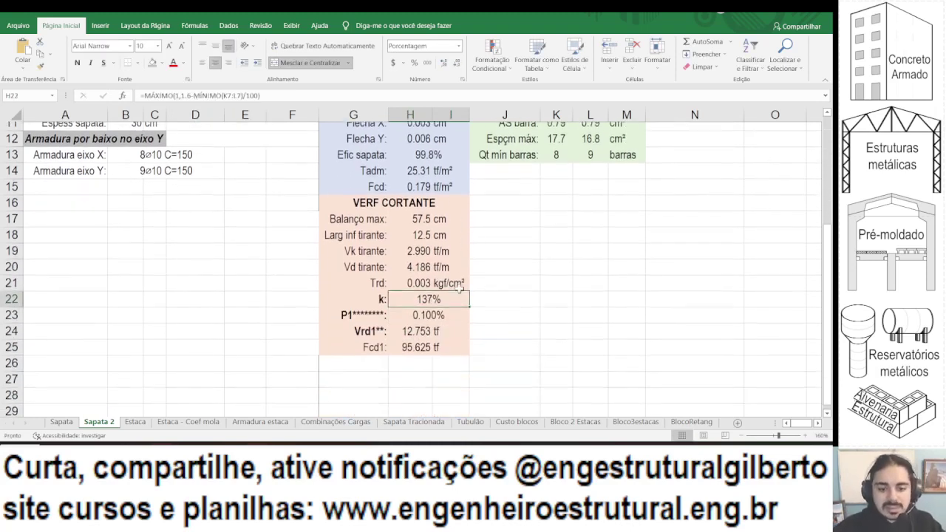
Apply a minimum reinforcement area to the X-axis AS in K10 with =MÁXIMO(K9*K7*100*(H15*0.85)/(5/1.15),B11*0.1).
scroll(427, 315, up, 3)
click(547, 242)
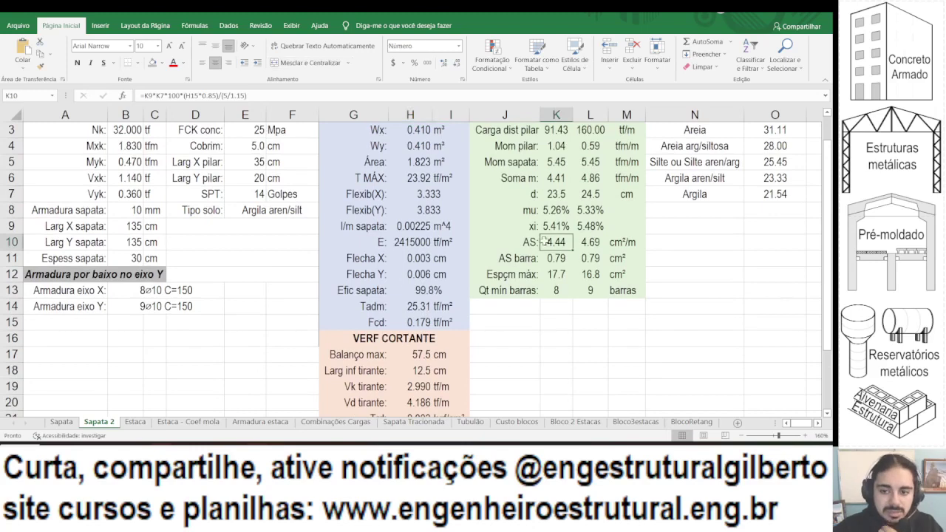
scroll(181, 256, up, 1)
key(F2)
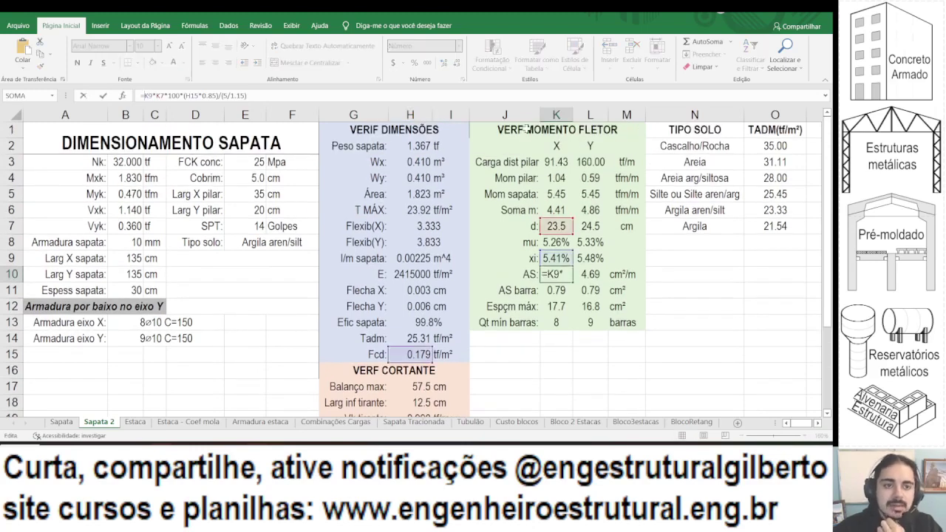
text(máximo()
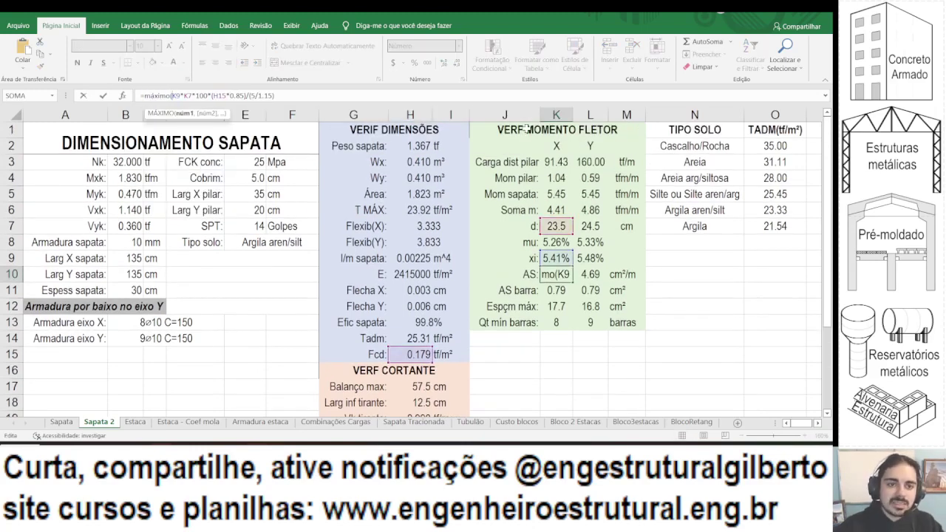
key(End)
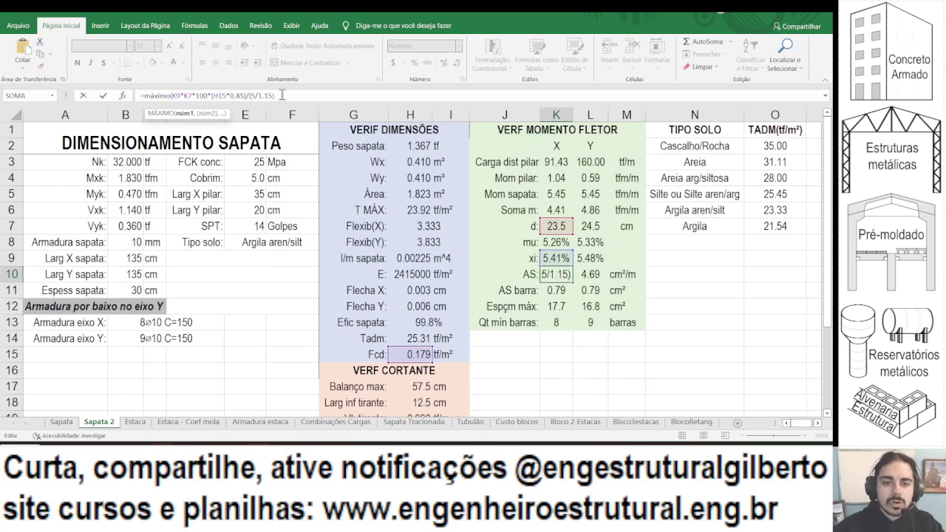
text(;)
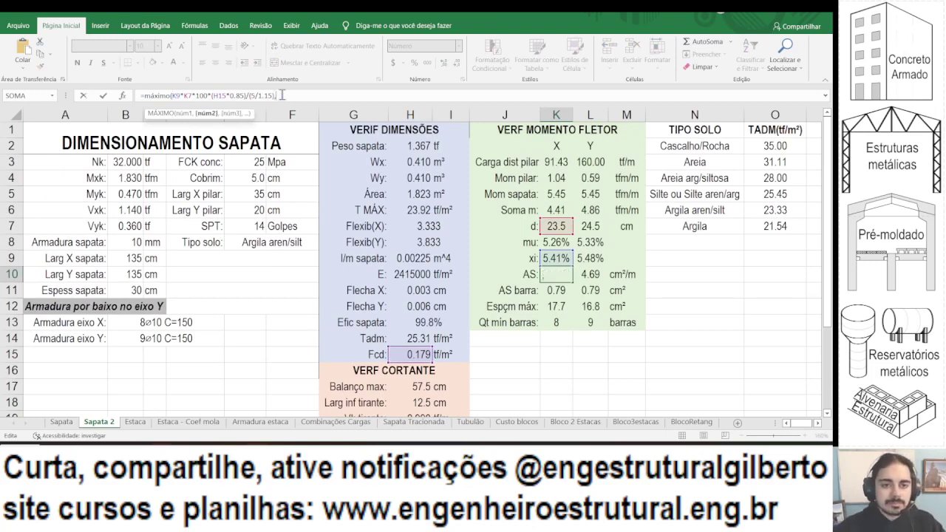
click(133, 291)
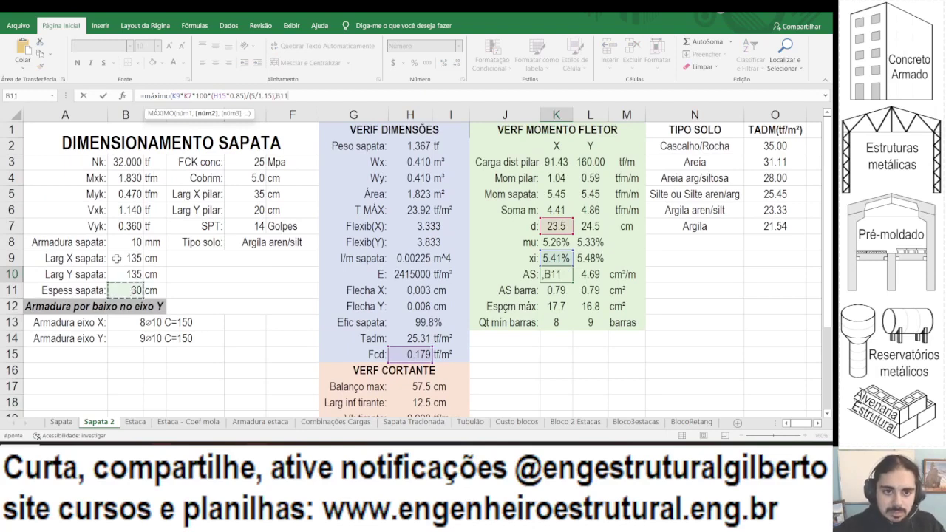
text(*0.1)
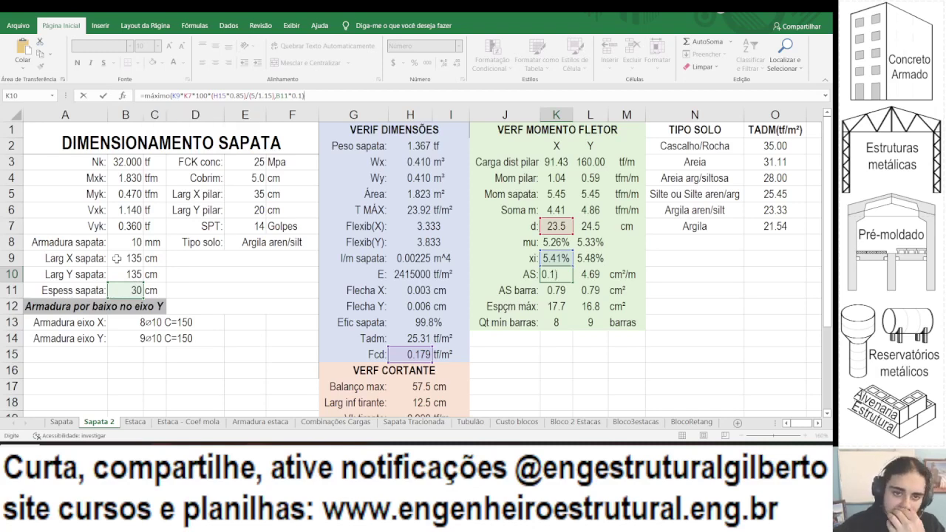
key(Return)
key(Up)
Apply the minimum reinforcement area to the Y-axis AS in L10 with =MÁXIMO(L9*L7*100*(H15*0.85)/(5/1.15),B11*0.1).
key(Right)
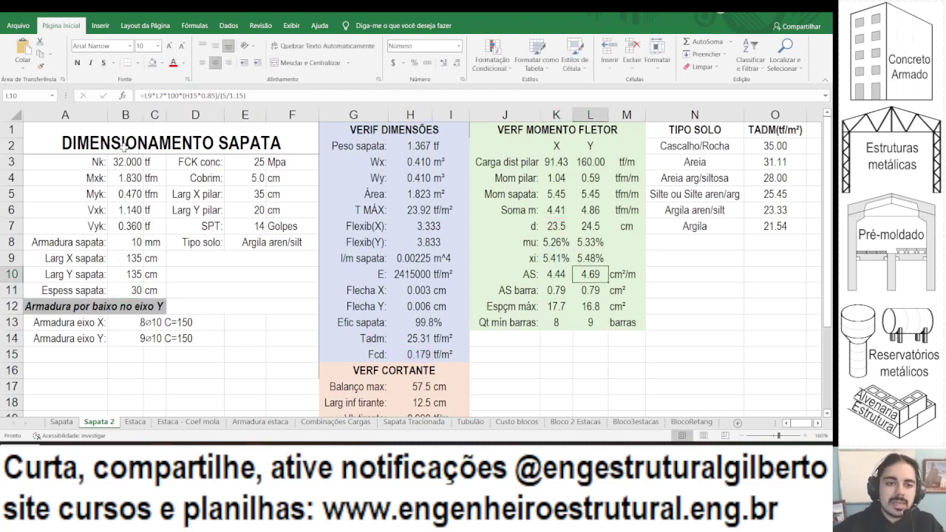
click(143, 96)
text(máximo()
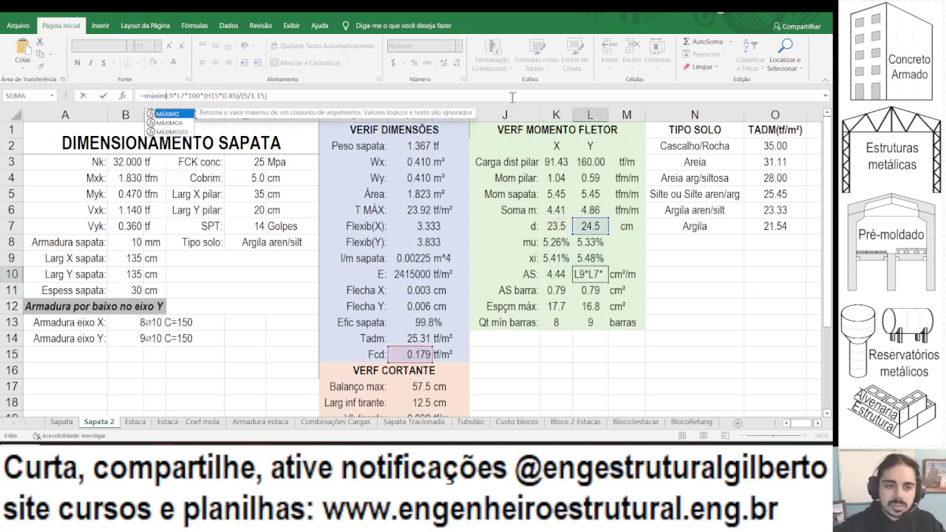
click(292, 99)
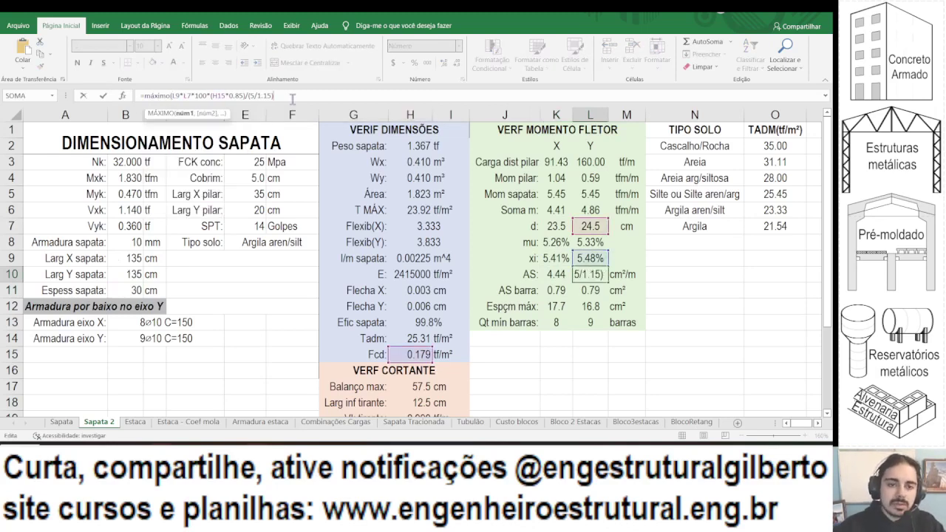
text(,)
click(138, 290)
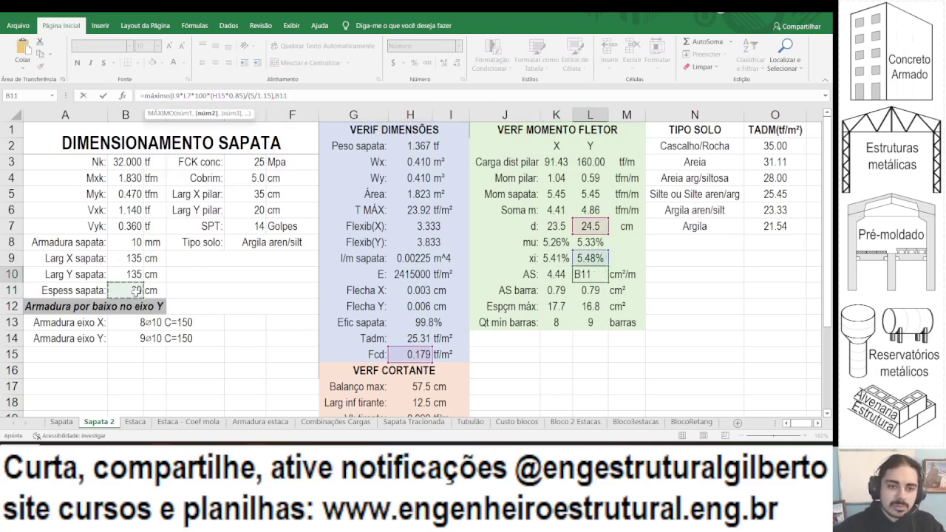
text(*0.1))
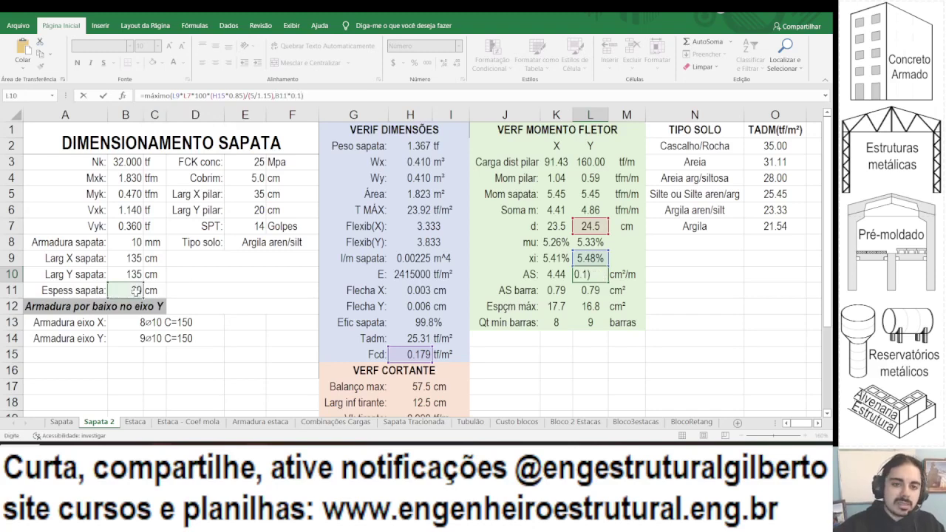
key(Return)
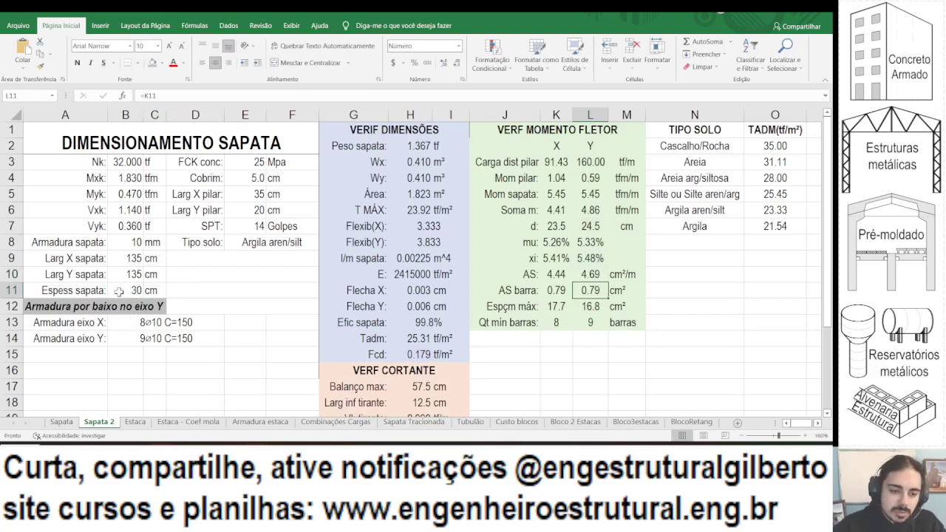
drag(74, 290, 139, 291)
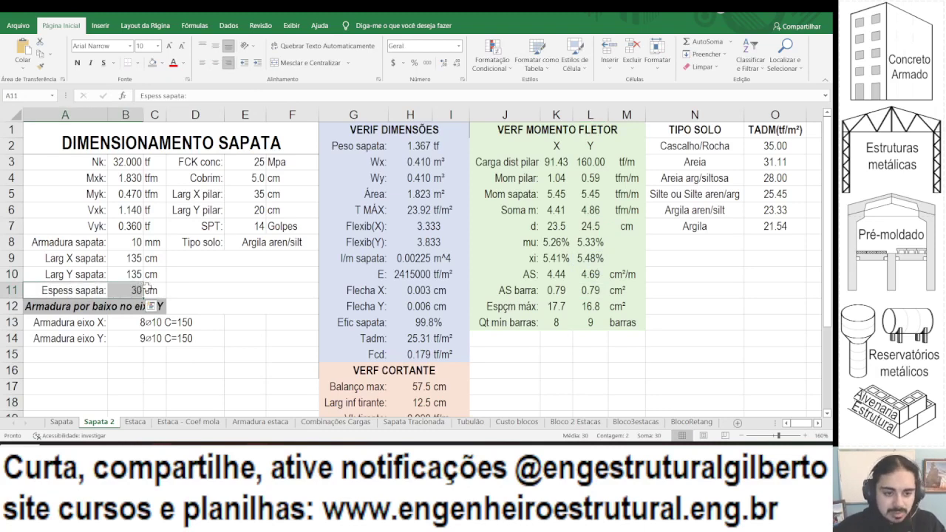
ctrl+click(148, 289)
Remove the asterisks from the P1 label in G23 of the shear verification so it reads "P1:".
scroll(221, 258, down, 1)
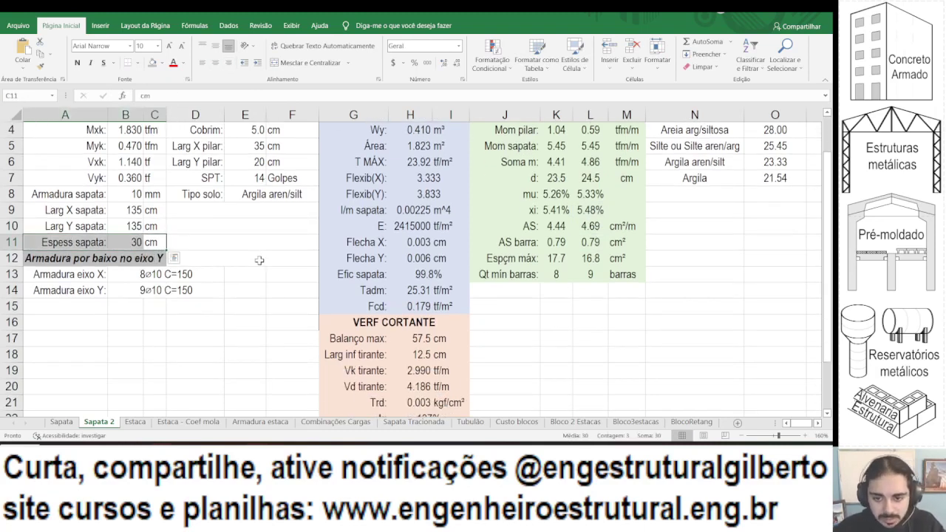
scroll(532, 241, down, 1)
scroll(532, 241, down, 3)
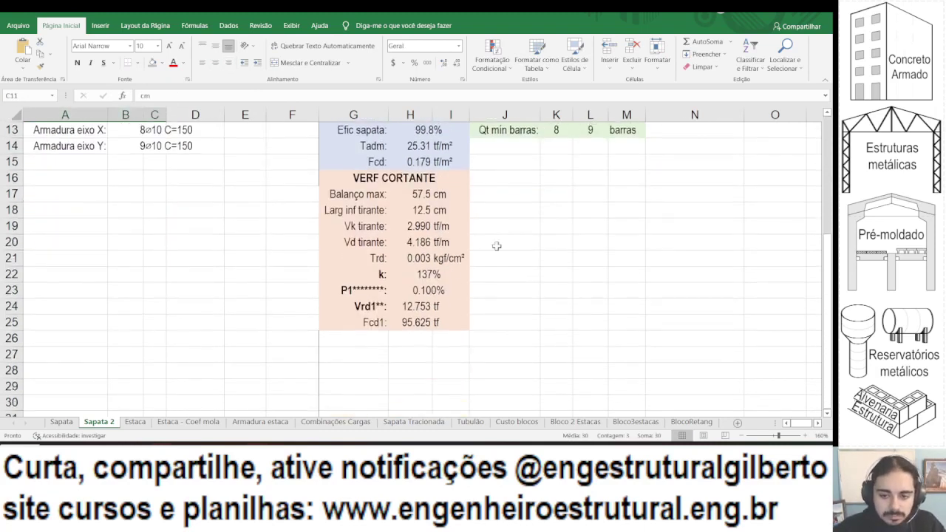
click(355, 286)
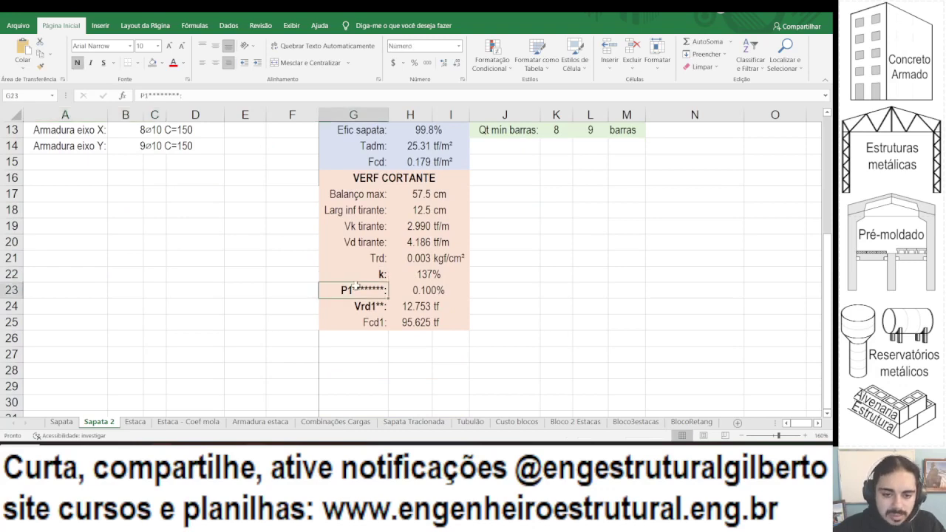
text(P1:)
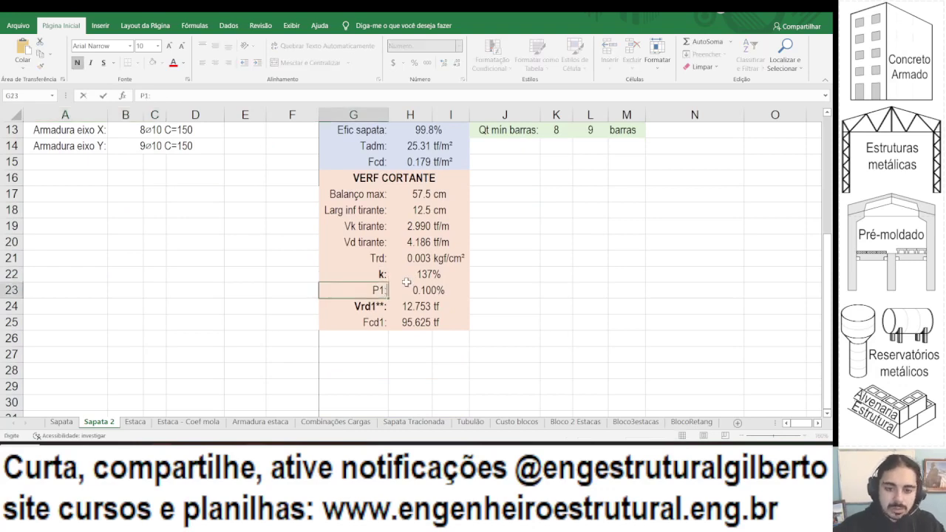
Calculate P1 in H23 as the average X and Y reinforcement ratio with =(K10/K7/100+L10/L7/100)/2.
click(407, 287)
scroll(407, 287, up, 3)
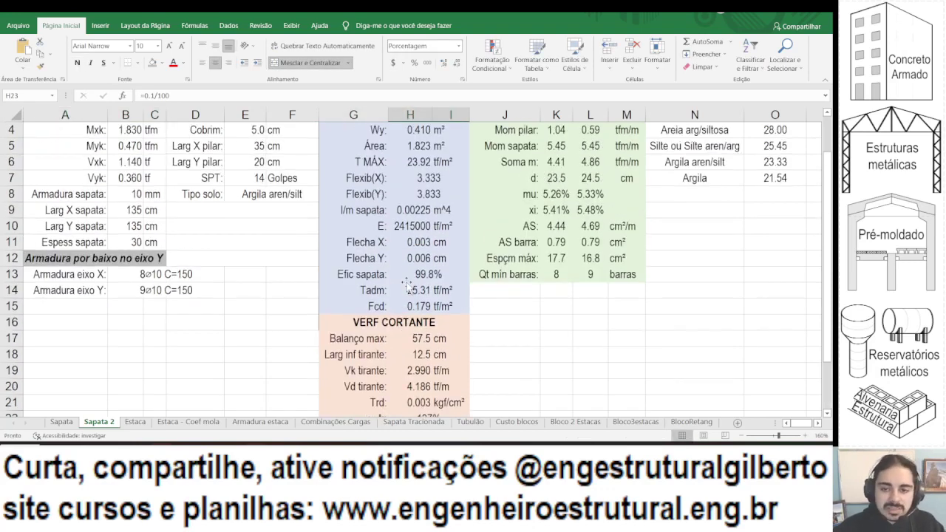
text(=)
scroll(499, 285, up, 2)
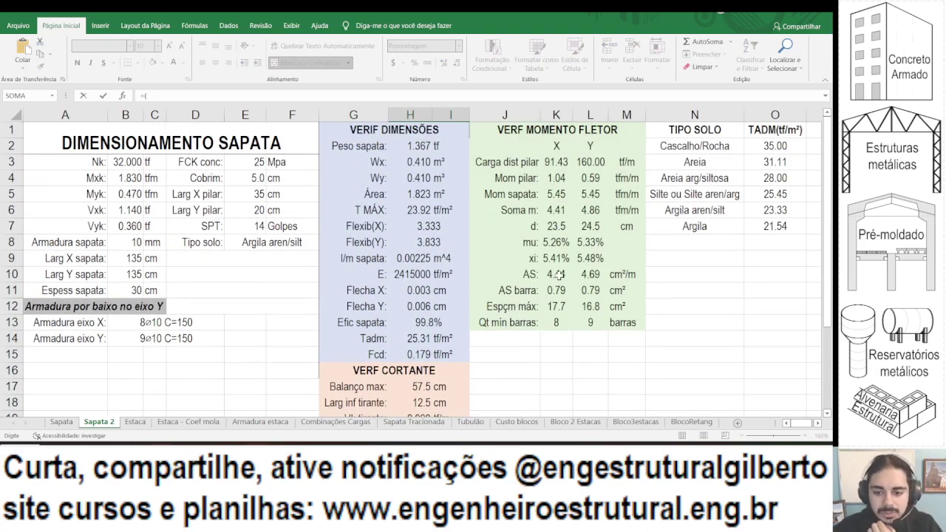
text(()
click(556, 274)
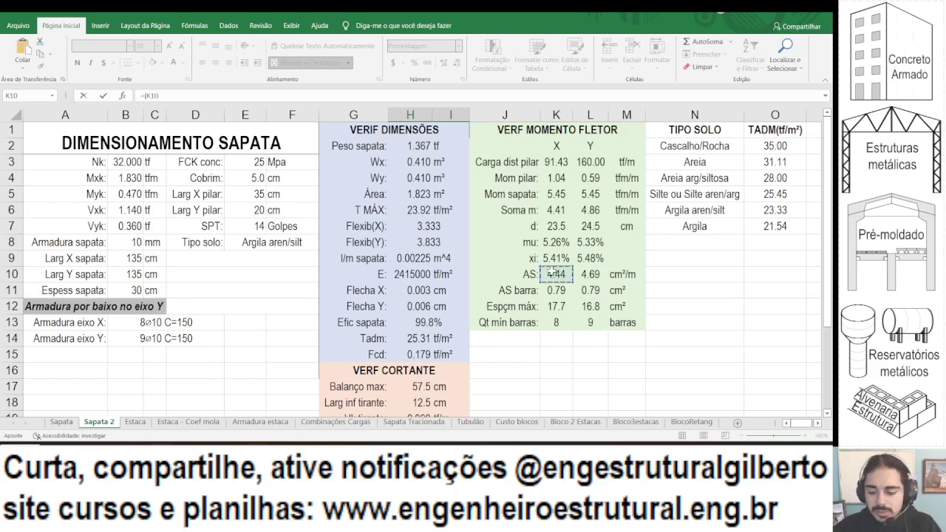
text(/)
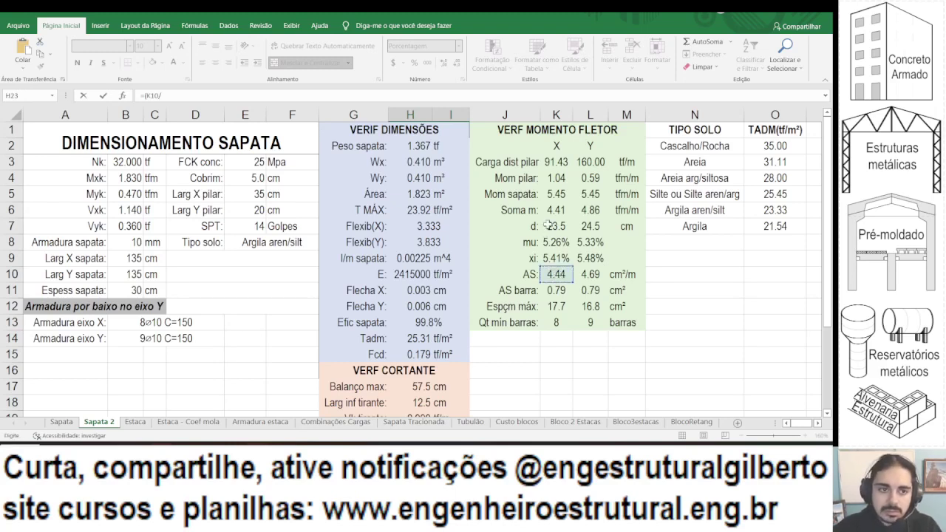
click(547, 226)
text(/100+)
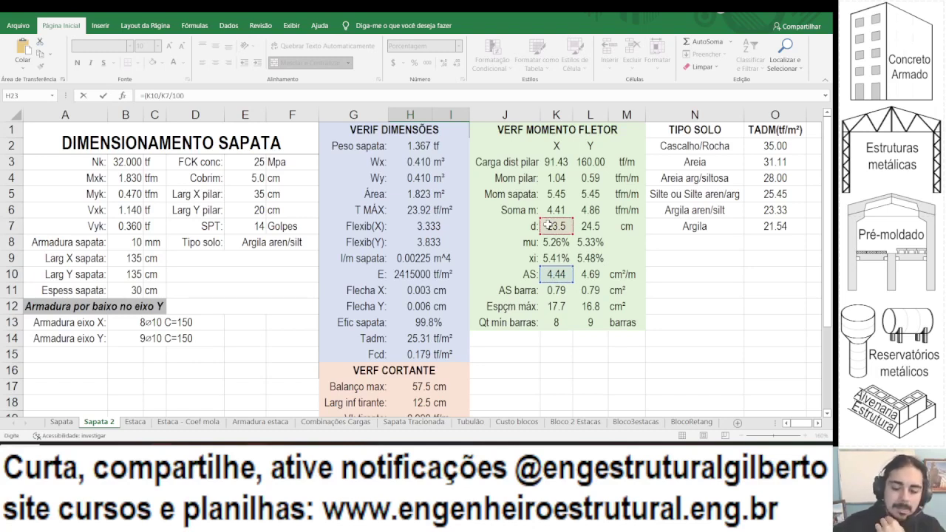
click(590, 277)
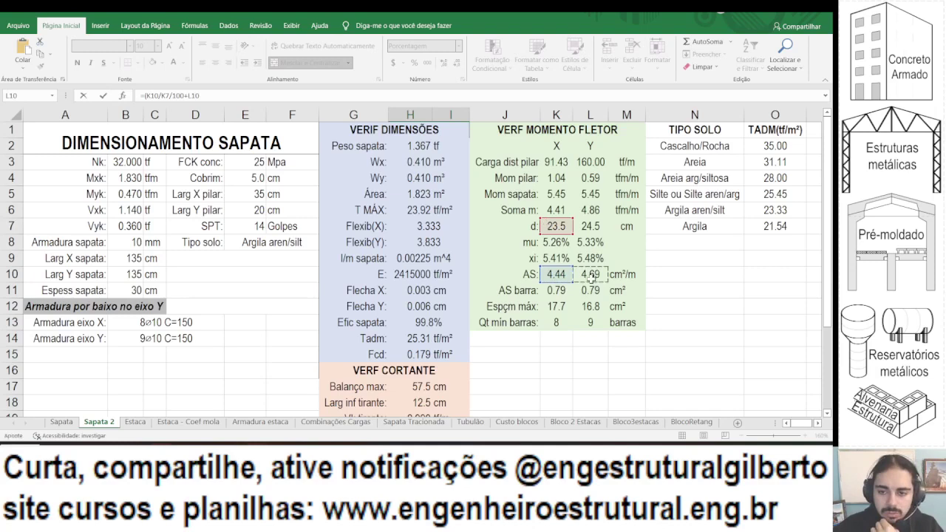
text(/)
click(591, 226)
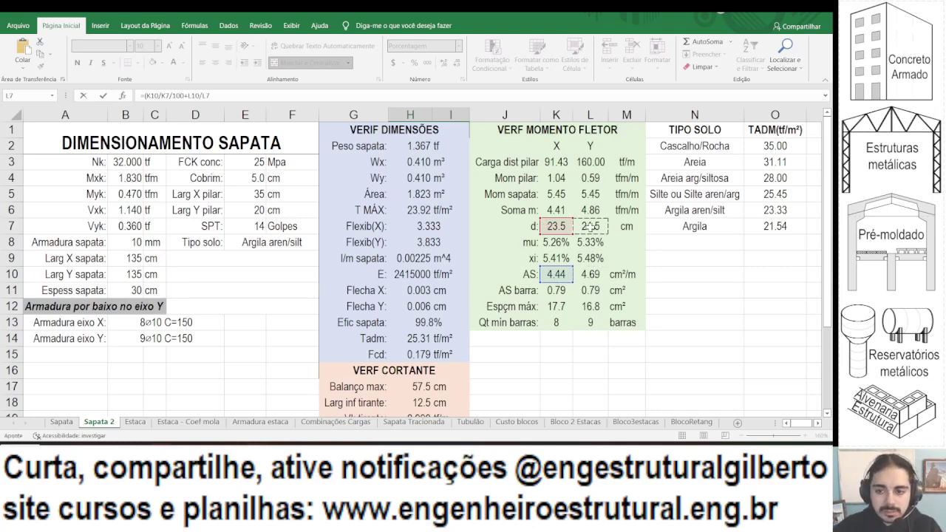
text(/100)/2)
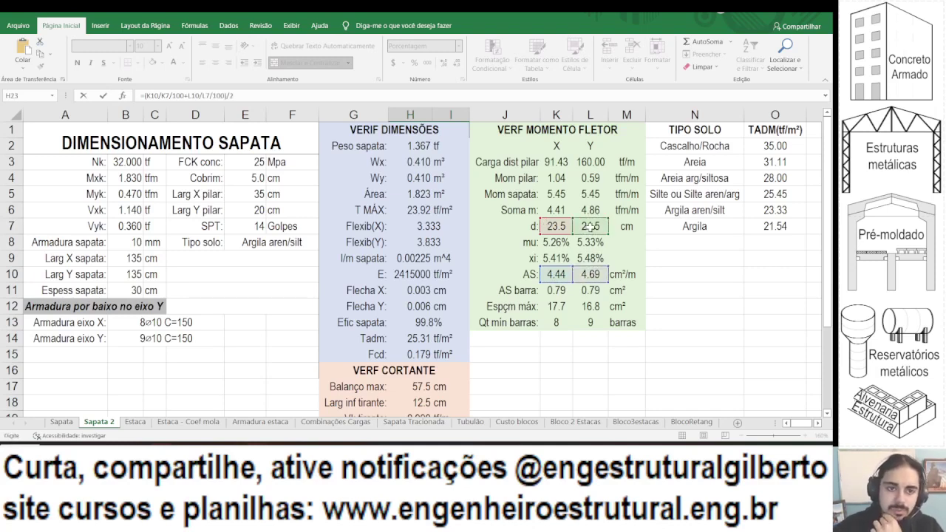
scroll(590, 226, down, 3)
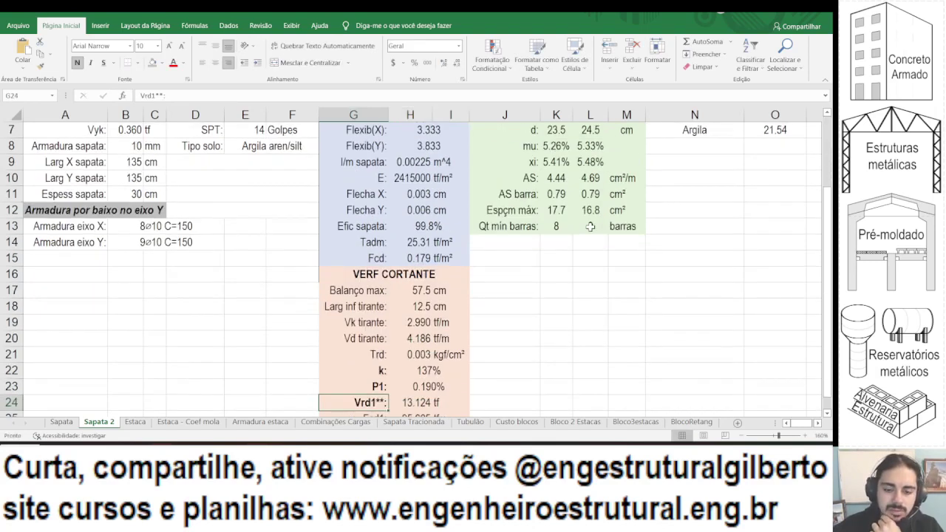
click(440, 325)
click(441, 336)
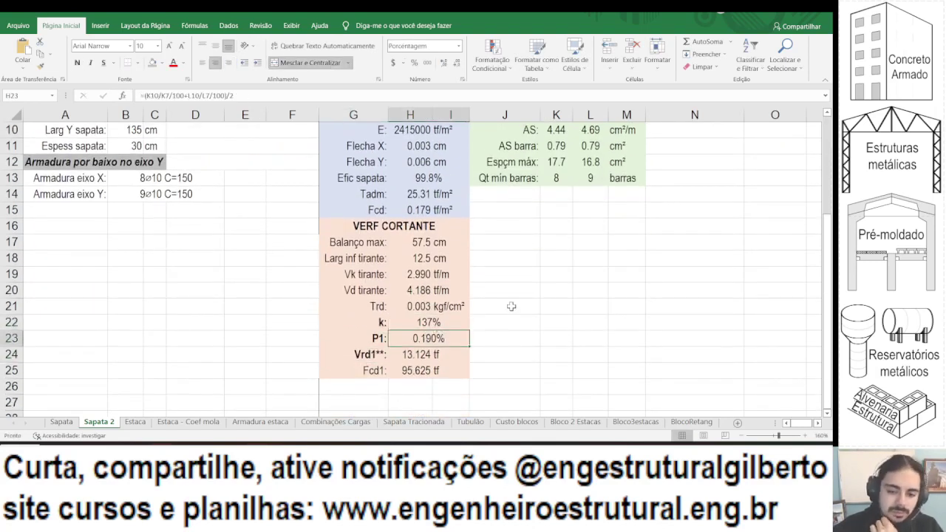
key(ctrl+z)
key(ctrl+y)
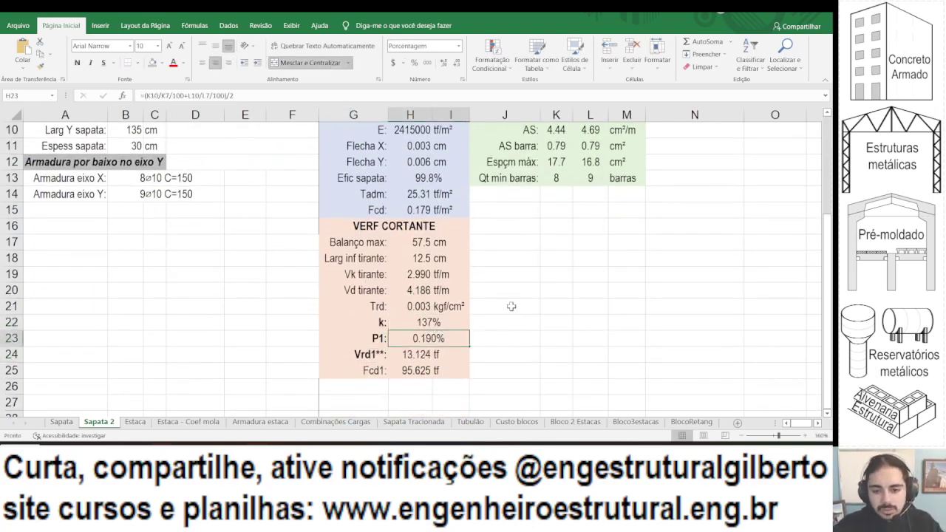
Replace the depth term in the Vrd1 formula in H24, making it =(H22*H21*(1.2+40*H23))*100*MÍNIMO(K7:L7).
click(419, 355)
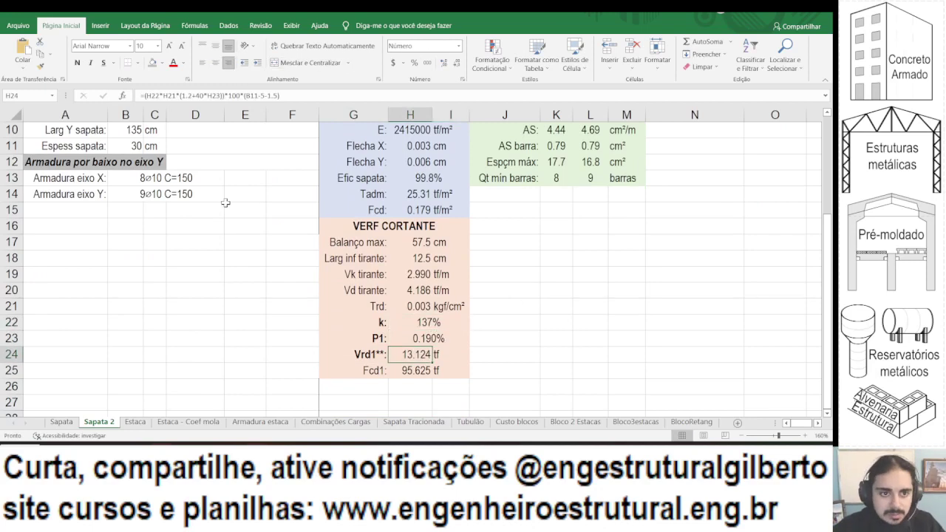
scroll(225, 203, up, 3)
double_click(255, 96)
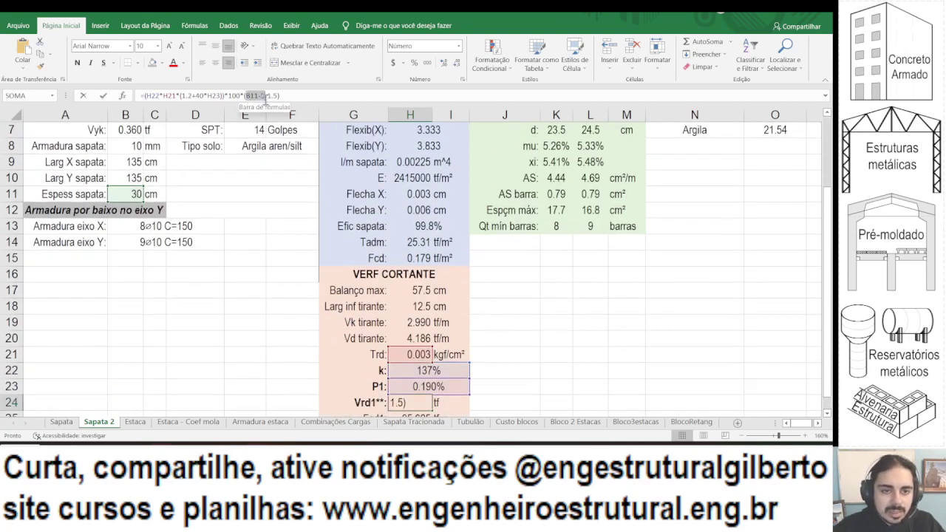
drag(265, 96, 279, 96)
scroll(556, 215, up, 2)
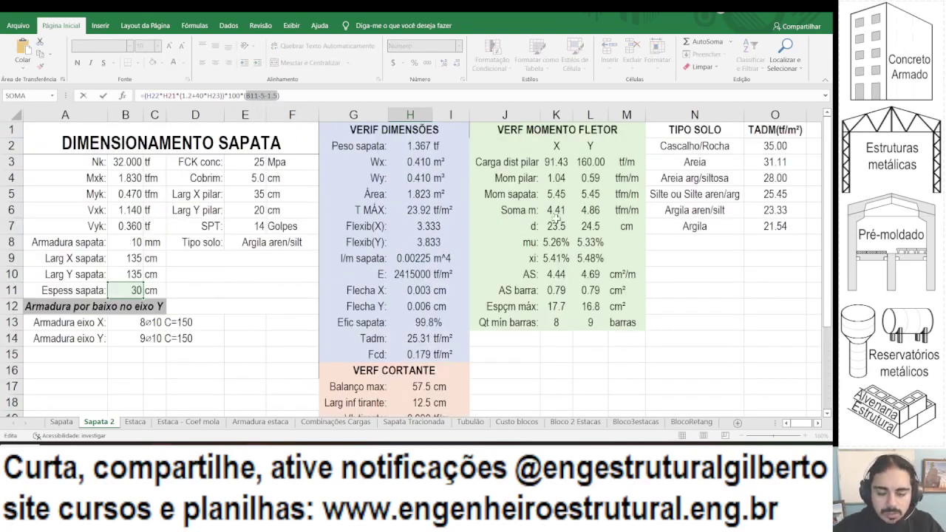
text(minimo()
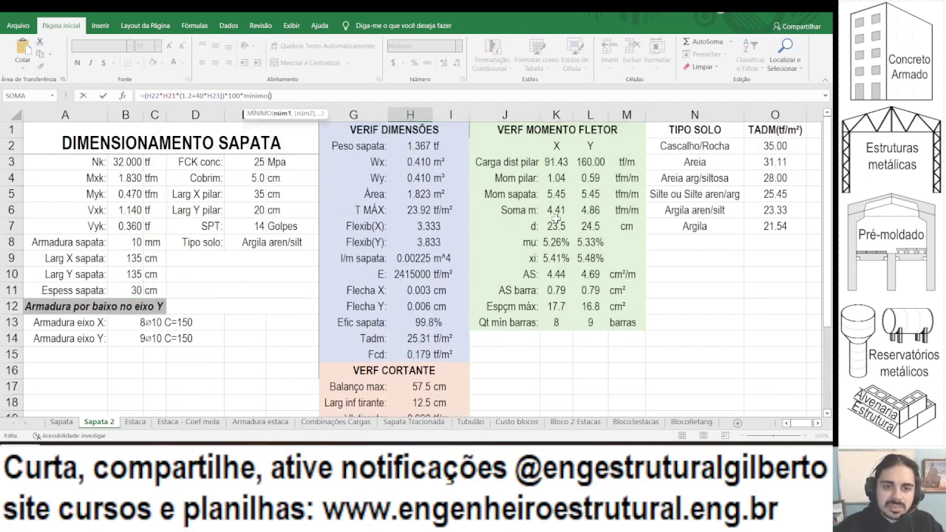
drag(557, 226, 575, 224)
text())
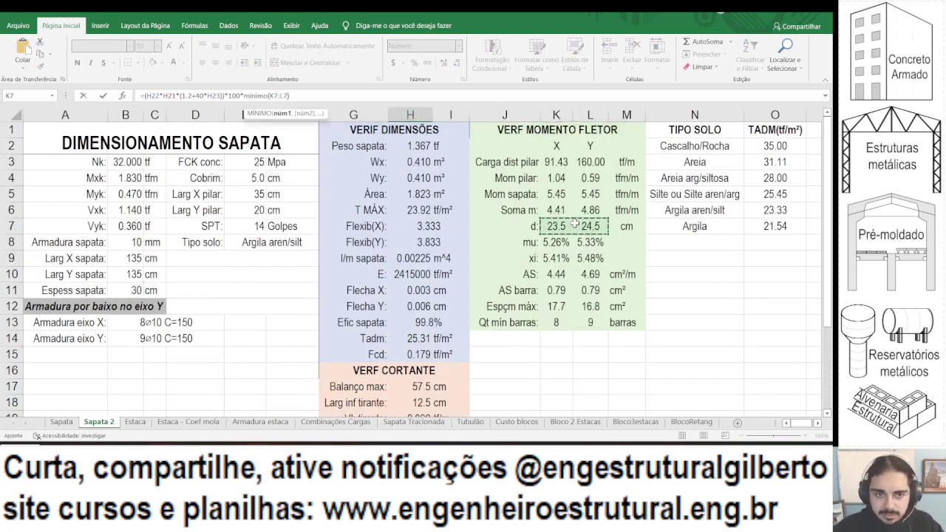
key(Return)
key(Up)
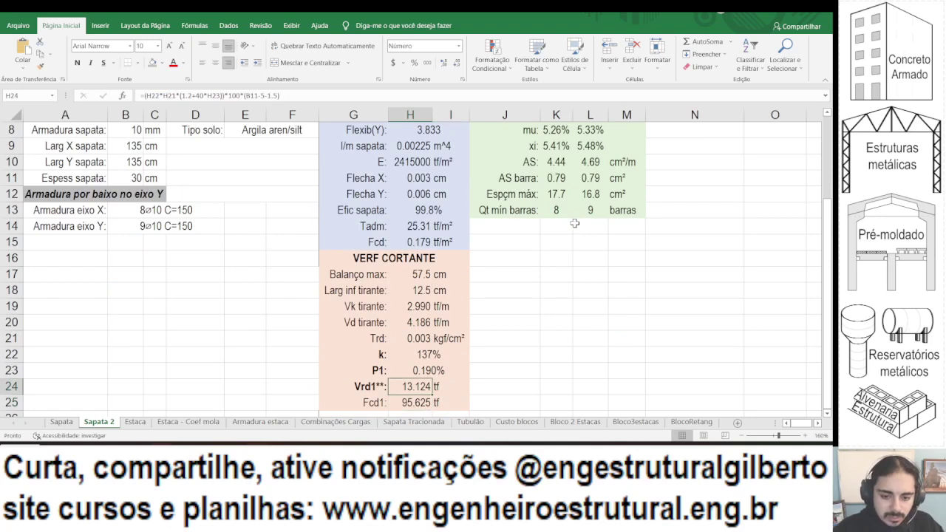
Check the Fcd1 formula in H25 and the cell references in the warning formulas in D9 through D12.
scroll(575, 223, down, 2)
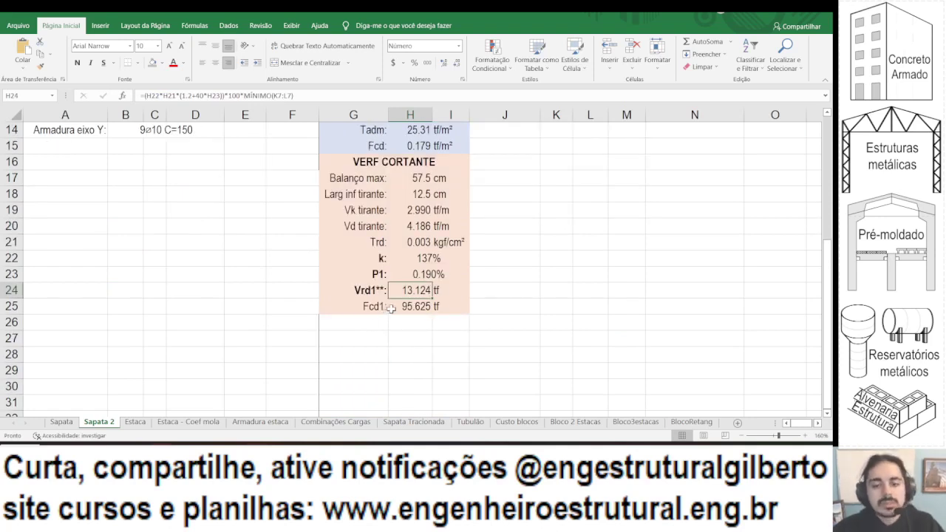
click(380, 308)
click(403, 306)
scroll(249, 214, up, 3)
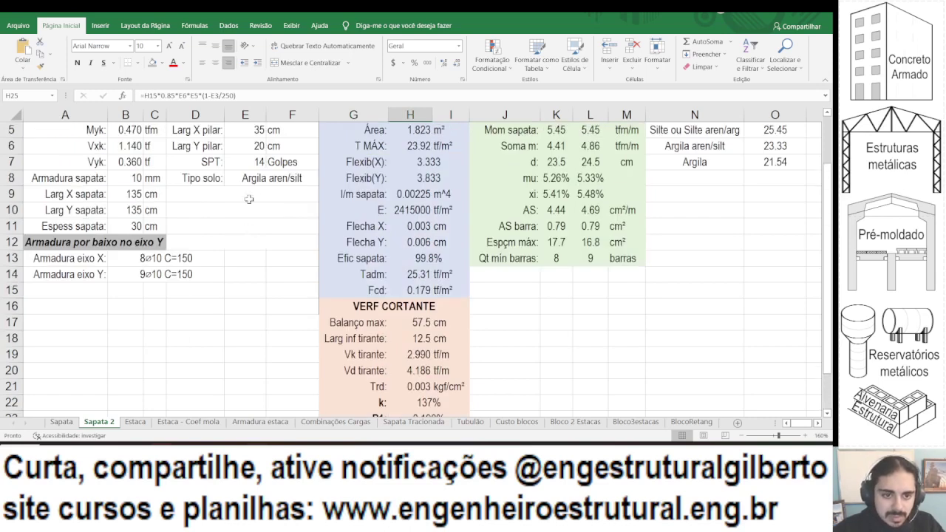
click(249, 198)
double_click(249, 198)
scroll(264, 227, down, 2)
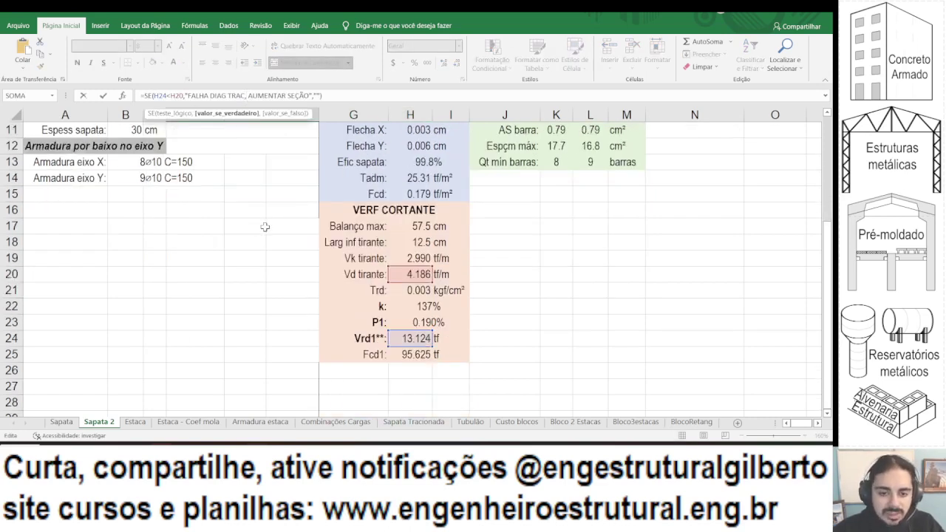
scroll(265, 226, up, 3)
key(Return)
click(268, 95)
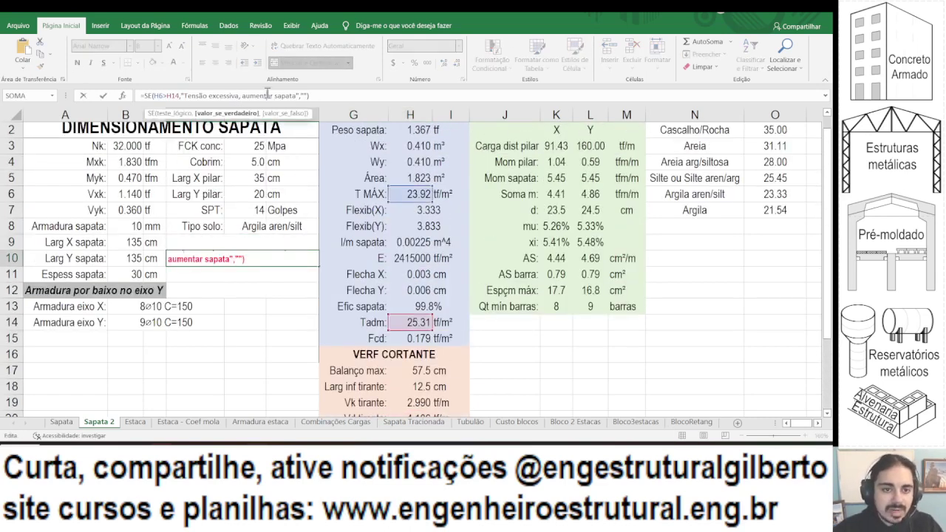
key(Return)
click(261, 92)
key(Return)
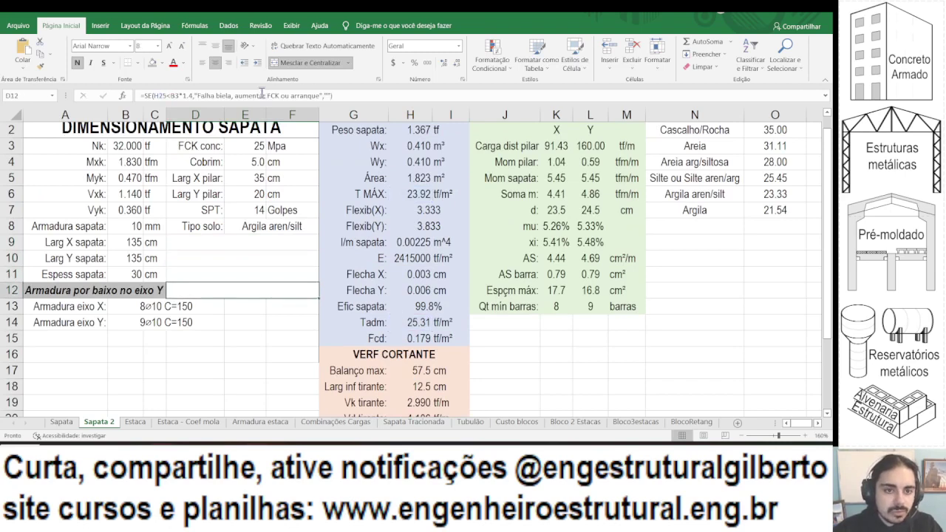
click(261, 91)
scroll(285, 186, down, 4)
scroll(285, 186, up, 4)
key(Return)
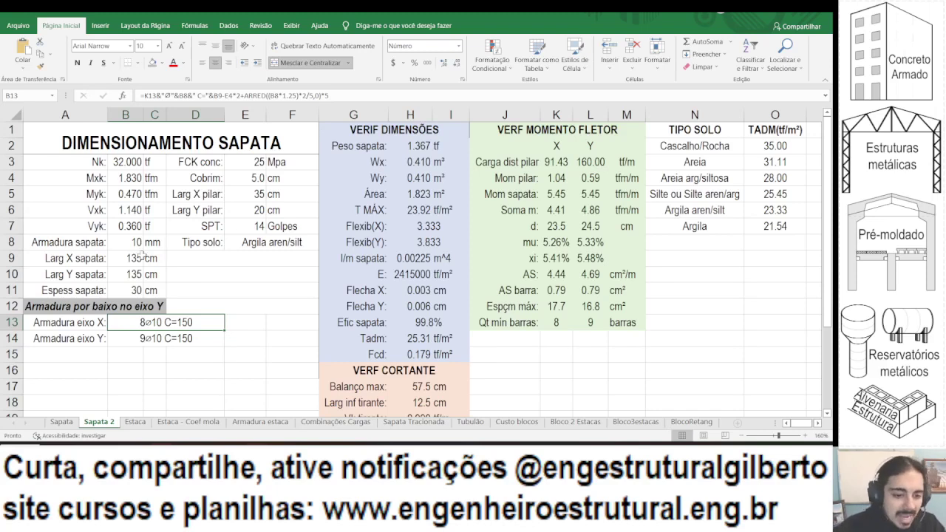
Merge E13:F13 and start a warning formula there with the test =SE(MÁXIMO(K9:L9)>36/100,.
click(254, 321)
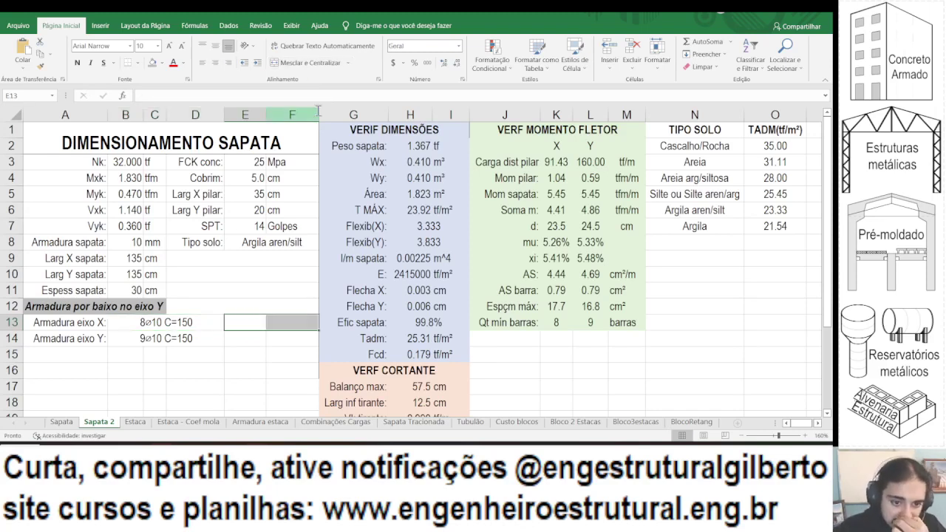
text(=se()
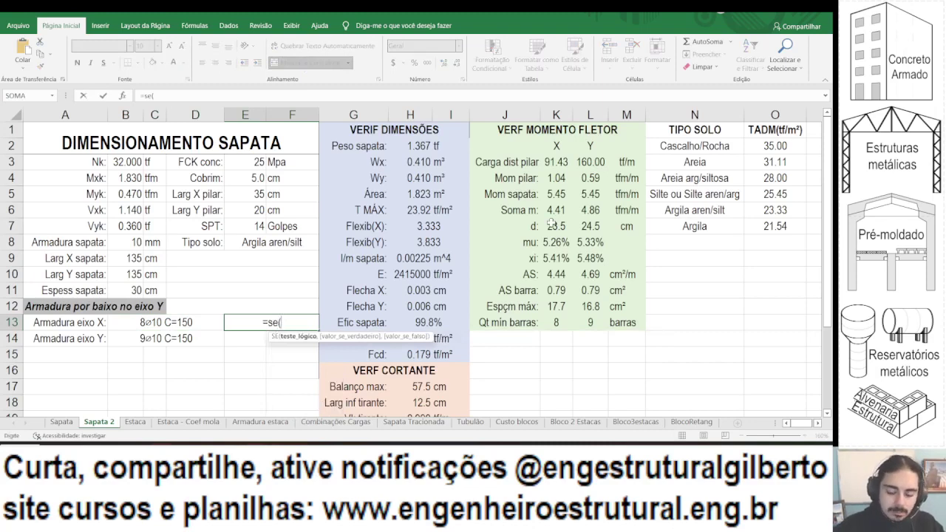
text(máximo()
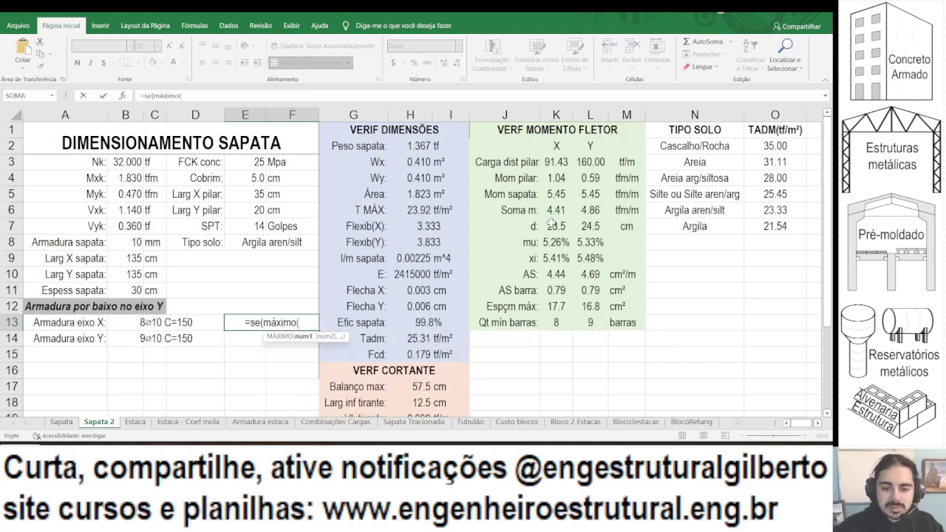
drag(555, 258, 583, 258)
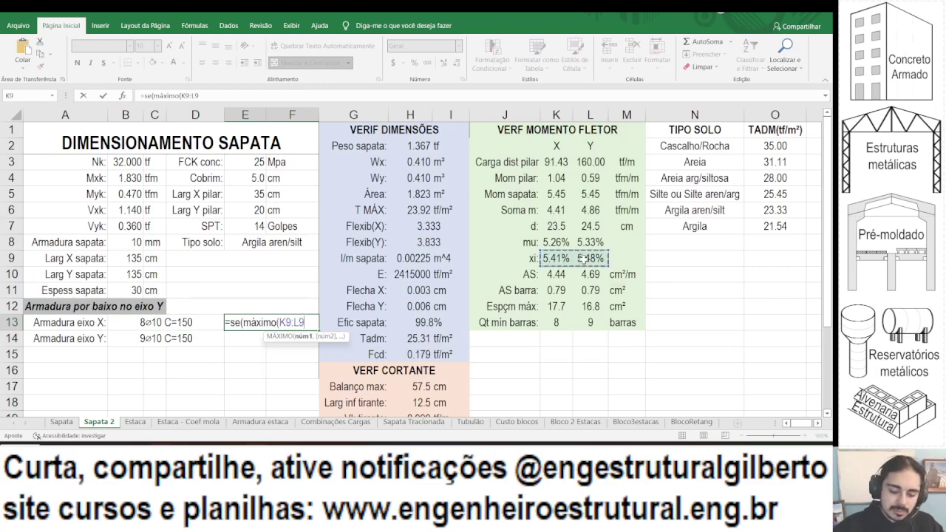
text())
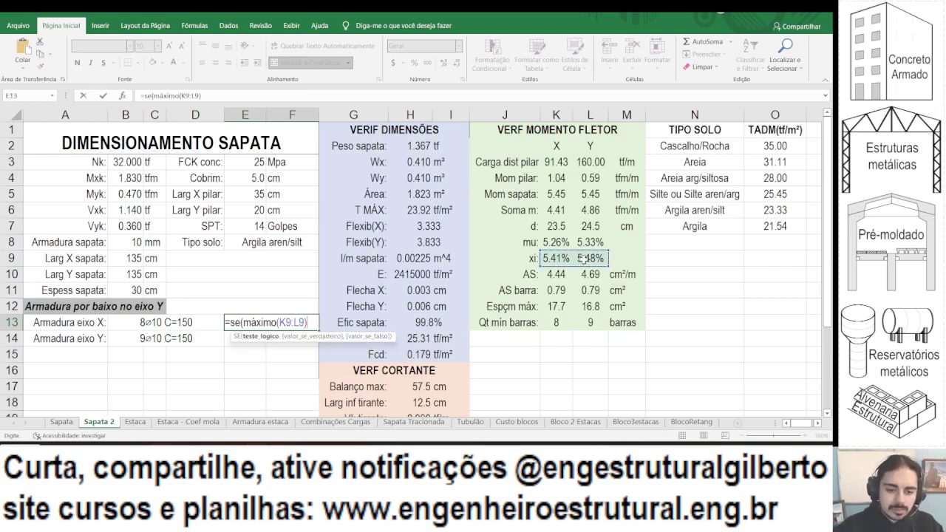
text(>36/100)
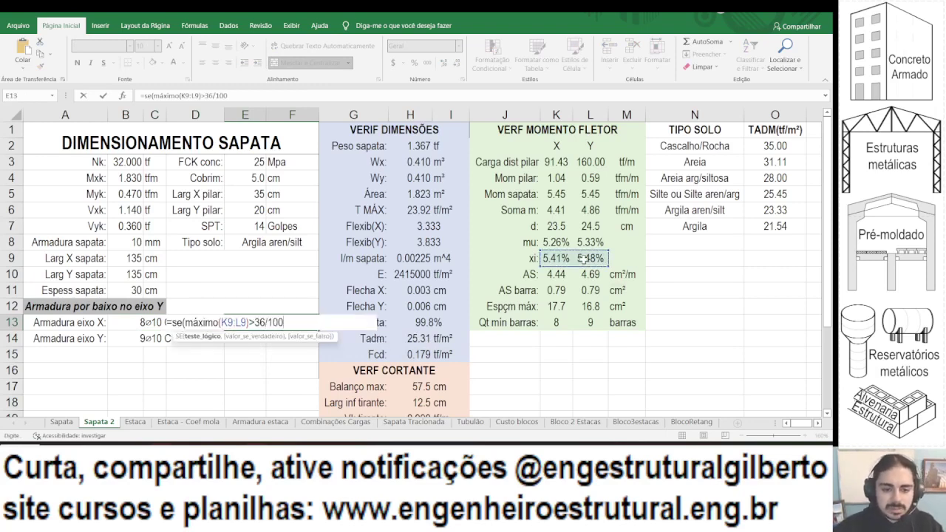
text(,)
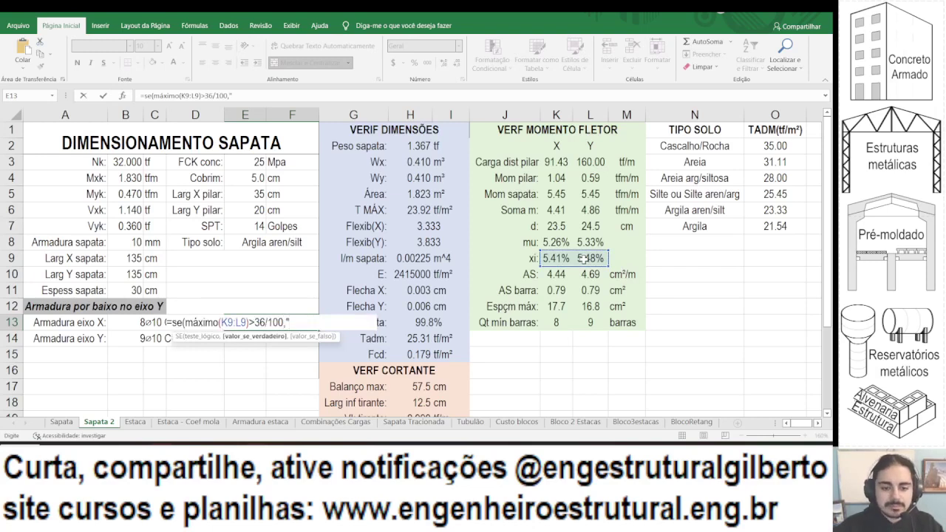
text("Aumentar )
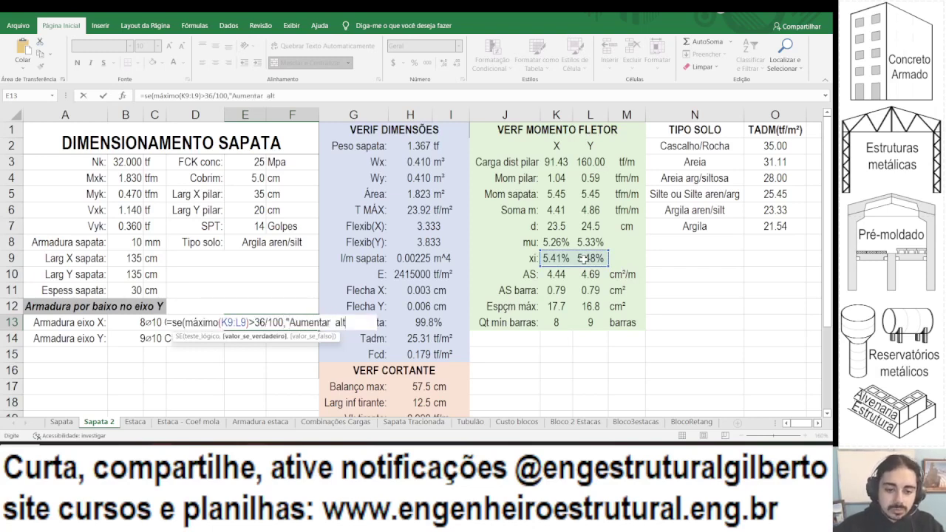
text(alt)
key(BackSpace)
key(BackSpace)
key(BackSpace)
key(BackSpace)
key(BackSpace)
key(BackSpace)
key(BackSpace)
key(BackSpace)
key(BackSpace)
key(BackSpace)
key(BackSpace)
key(BackSpace)
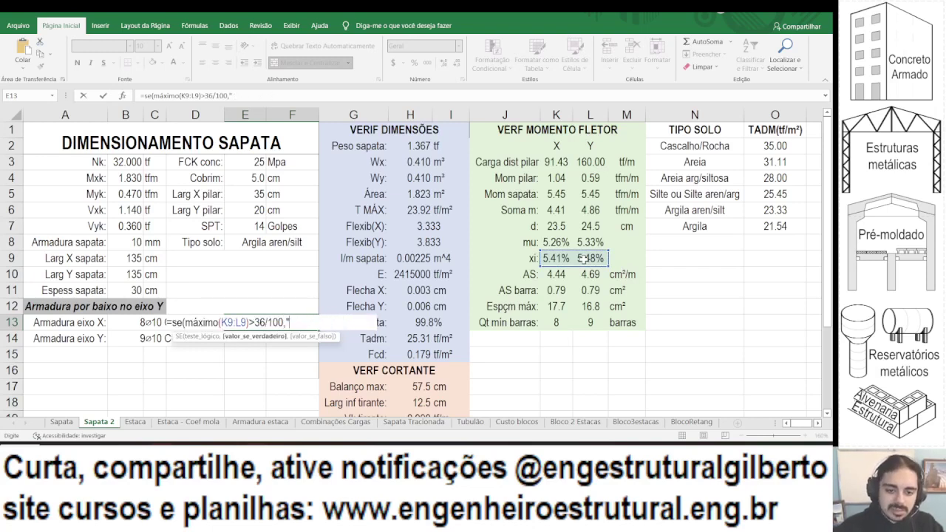
Complete the E13 formula to return "Mom Exc, aumentar altura" when the test is true and an empty text otherwise.
text(Mom Exc,)
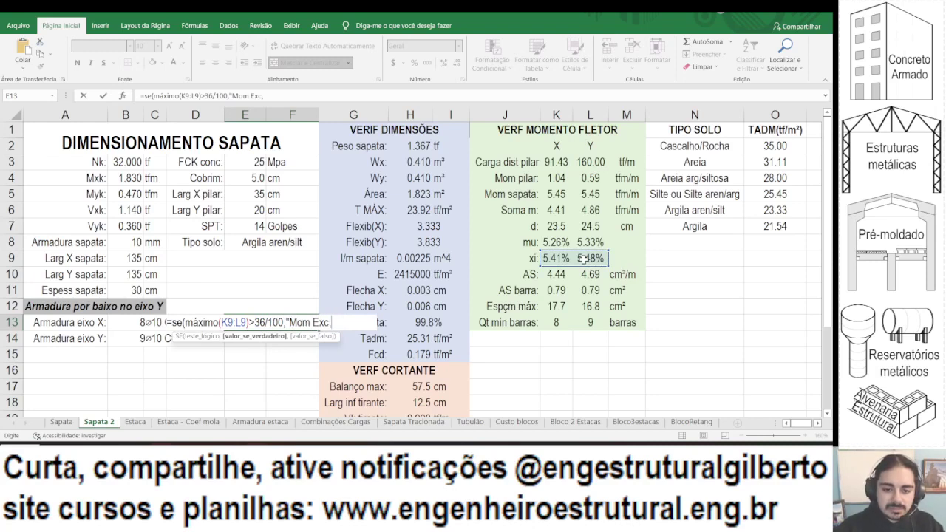
text( aumentar Altu)
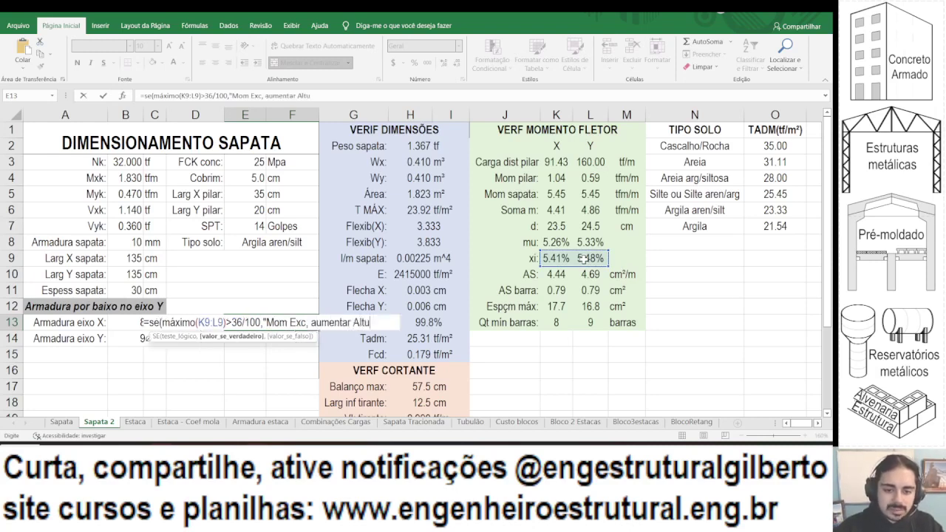
key(BackSpace)
key(BackSpace)
key(BackSpace)
key(BackSpace)
text(altura",""))
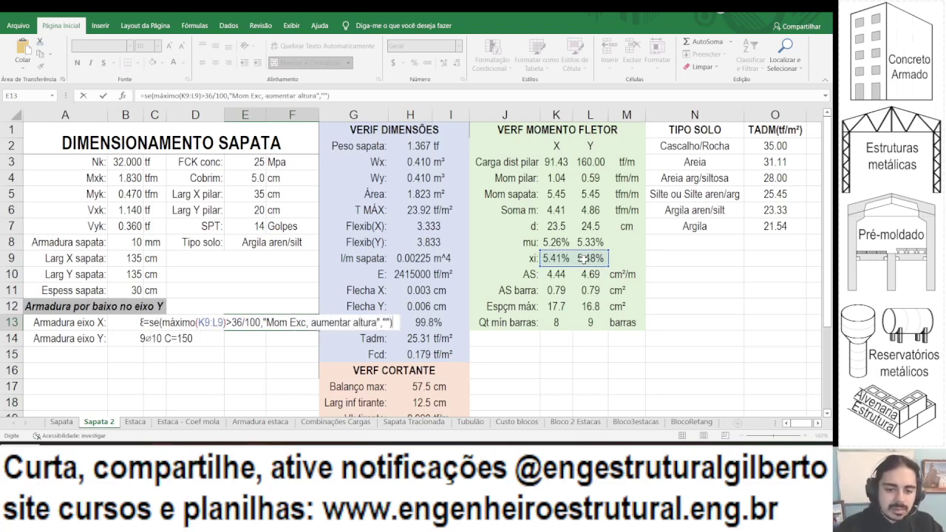
key(Return)
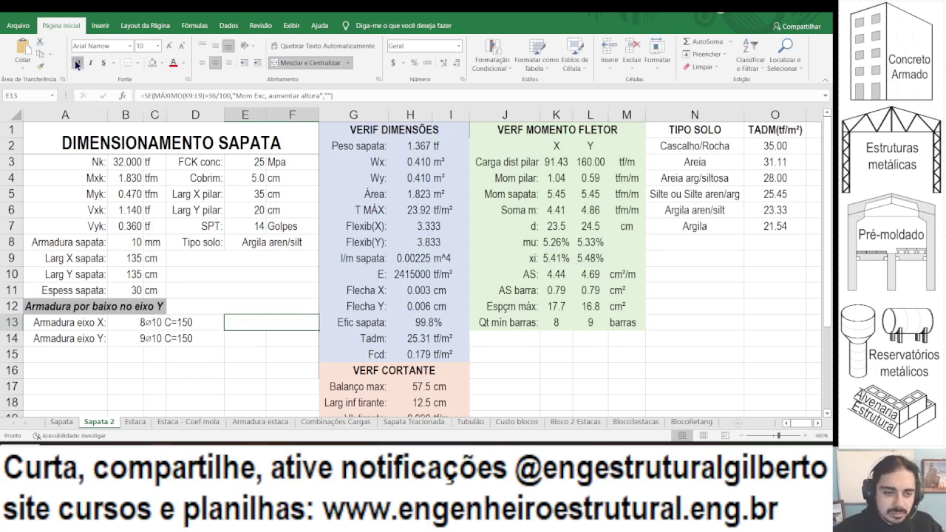
Try footing thicknesses of 20 and 15 cm in B11 to test the excessive moment warning.
click(135, 291)
text(20)
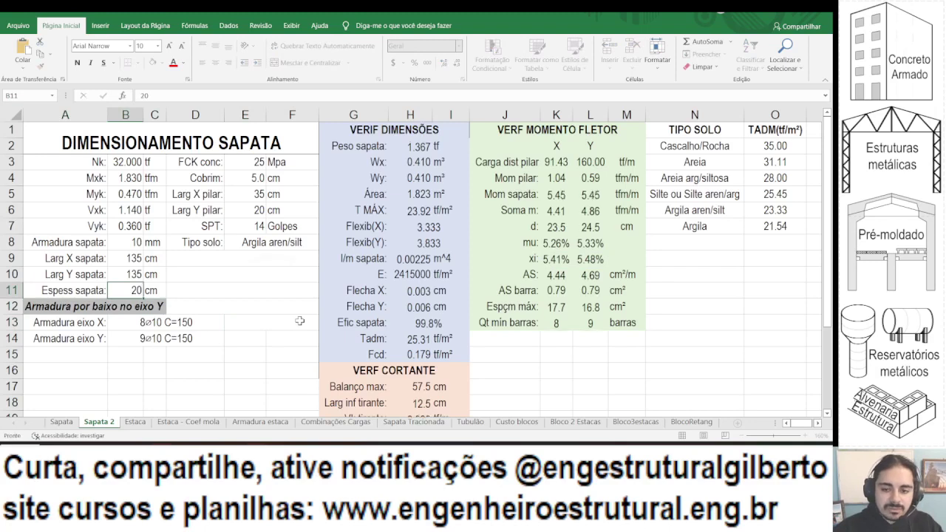
key(ctrl+Return)
text(15)
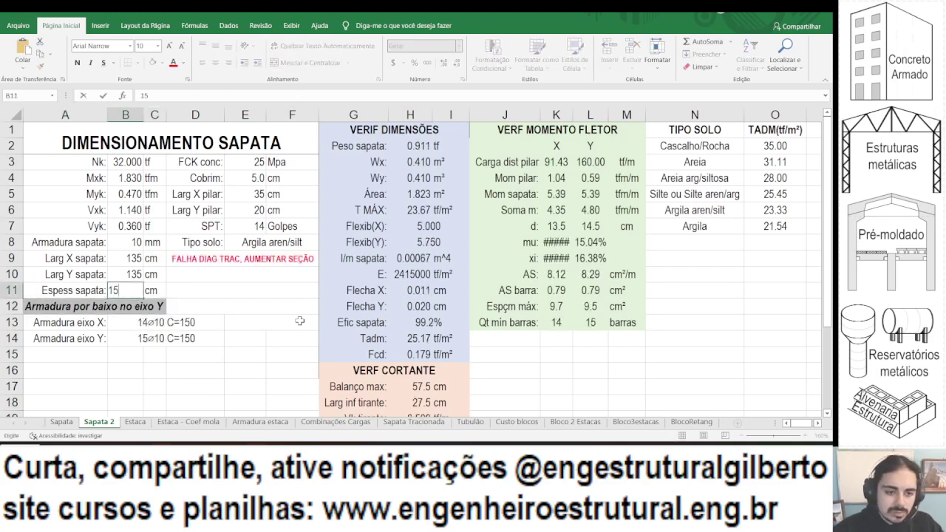
key(Return)
Reduce the font size of the E13 warning to fit its cell and autofit the width of column K.
click(299, 321)
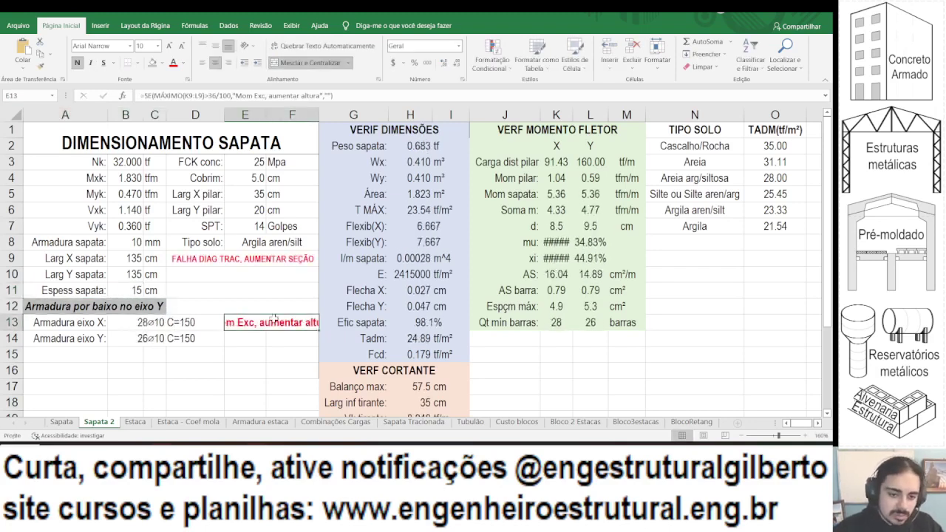
click(158, 46)
click(147, 63)
click(240, 287)
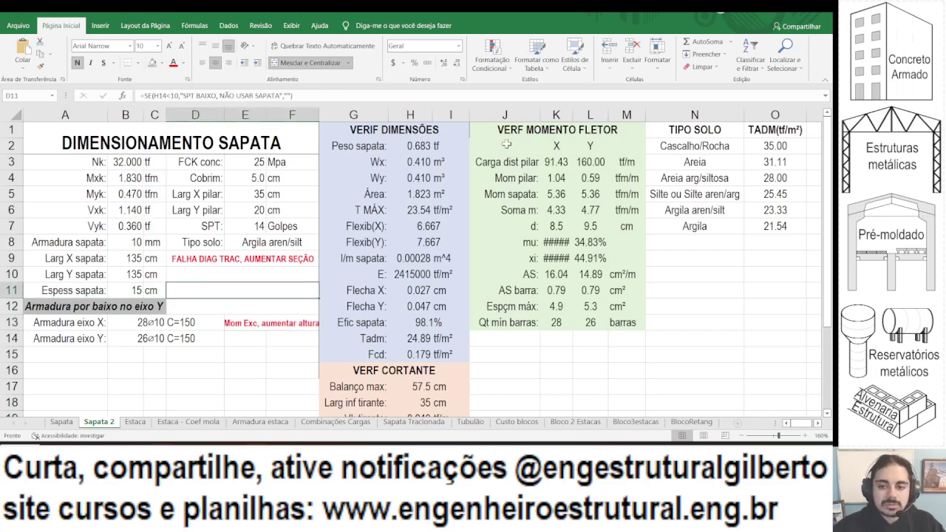
double_click(573, 108)
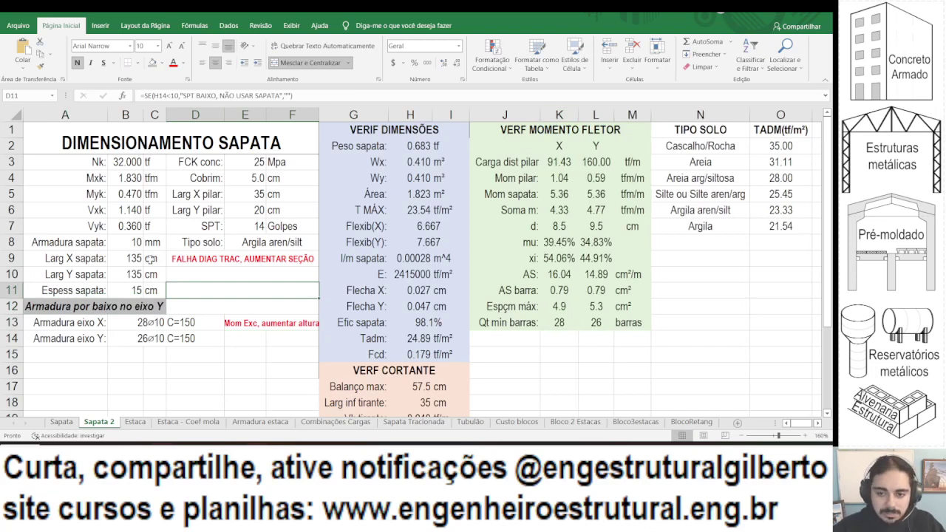
Test footing thicknesses of 20 and 25 cm in B11 and restore the thickness to 30 cm.
click(116, 293)
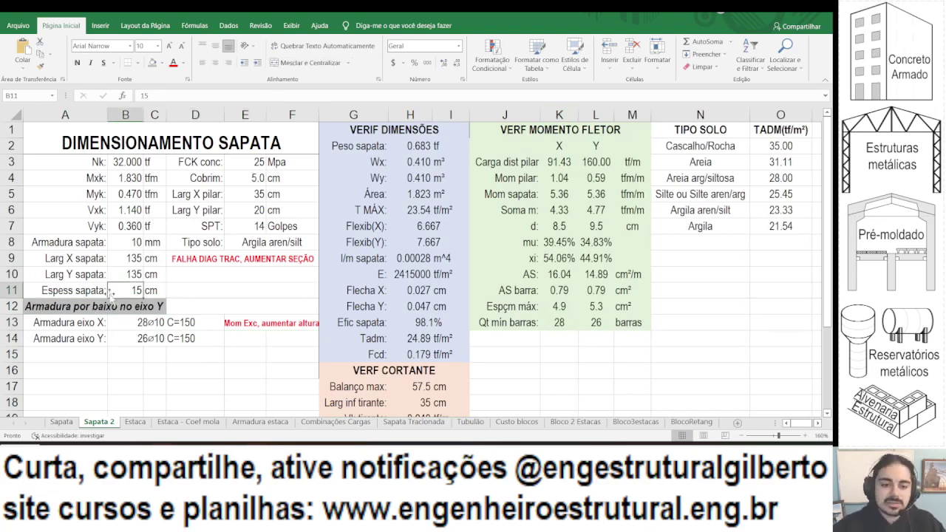
text(20)
key(ctrl+Return)
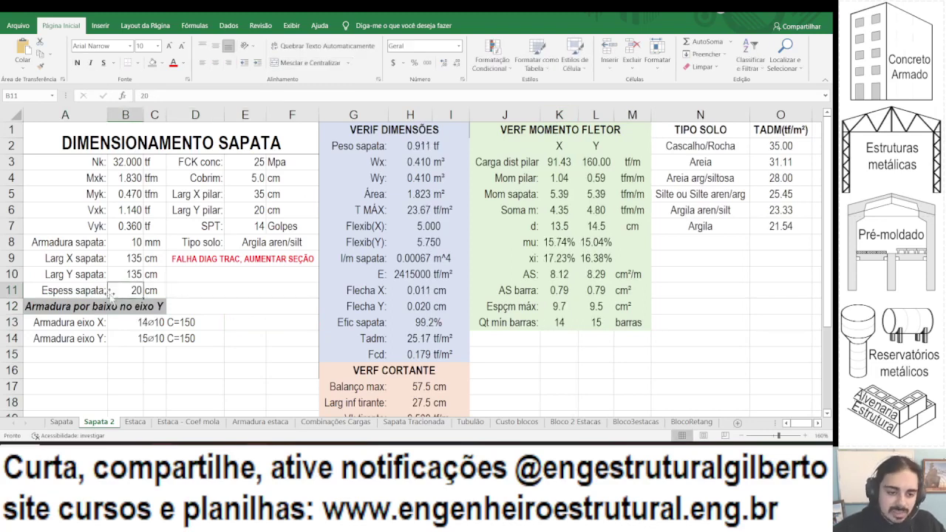
text(25)
key(ctrl+Return)
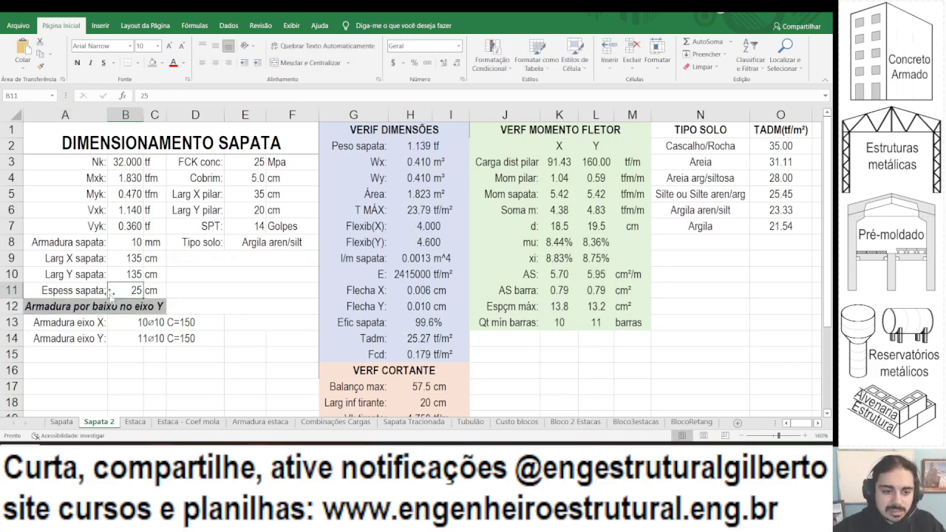
text(30)
key(Return)
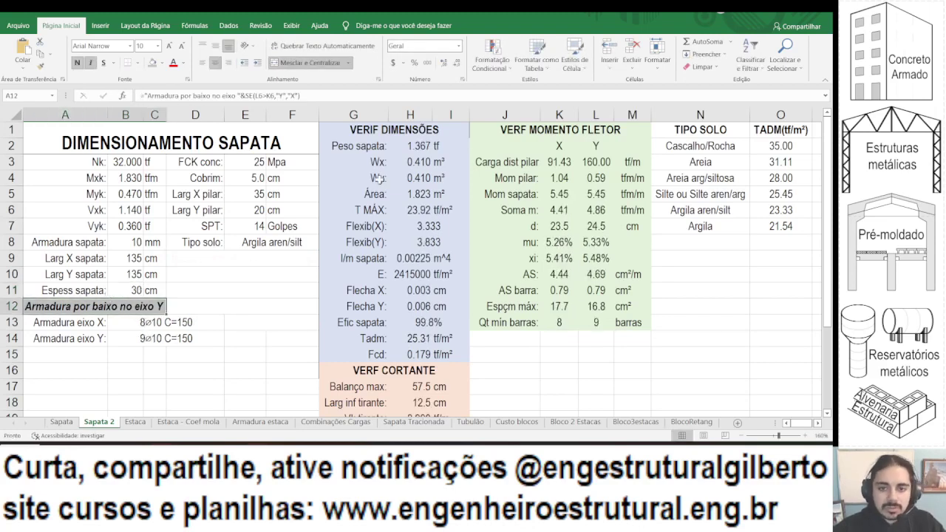
Set the font colour of columns G to O to gray.
scroll(377, 179, down, 1)
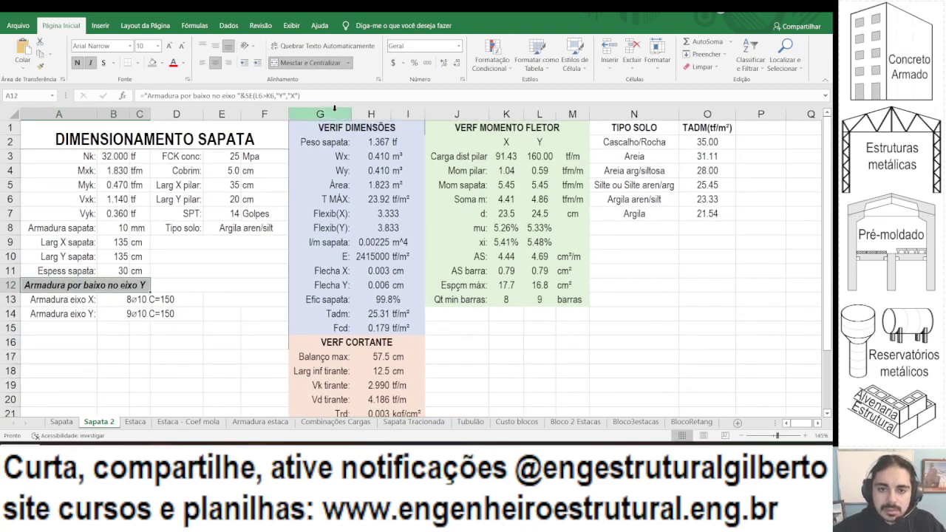
drag(334, 108, 708, 113)
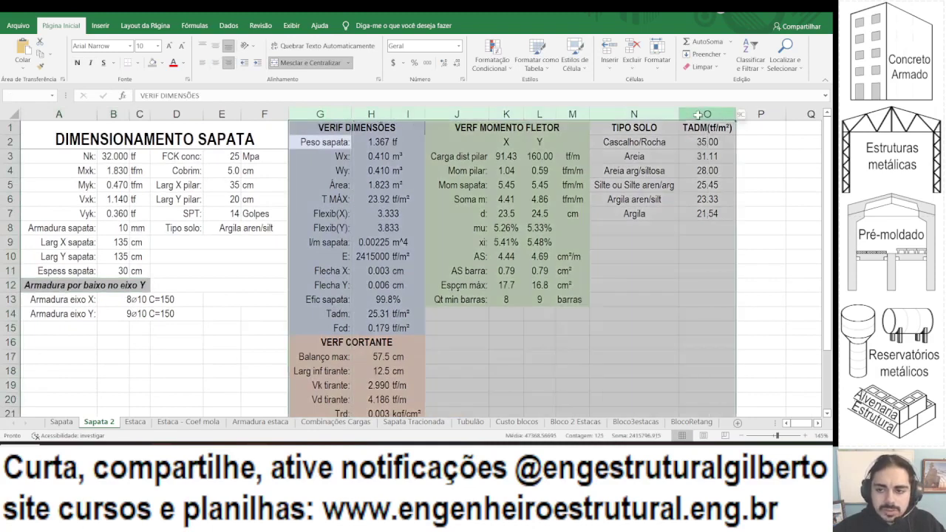
click(183, 63)
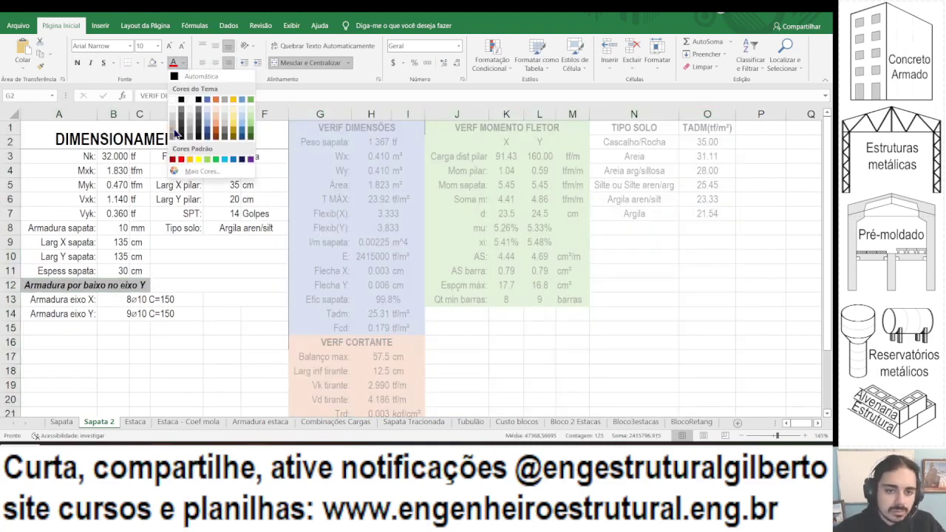
click(176, 133)
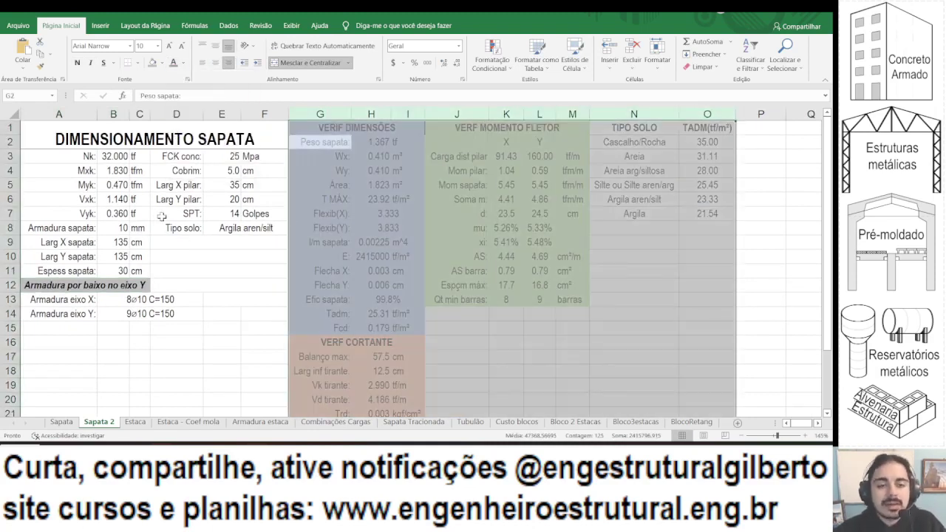
Fill the VERIF DIMENSÕES block (G1:I15) with light yellow.
drag(325, 128, 386, 328)
click(184, 64)
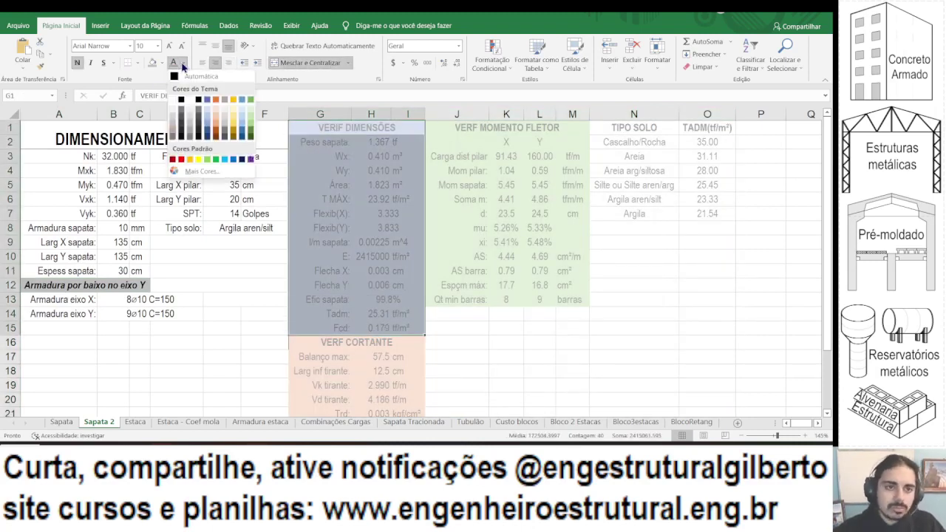
click(183, 65)
click(161, 64)
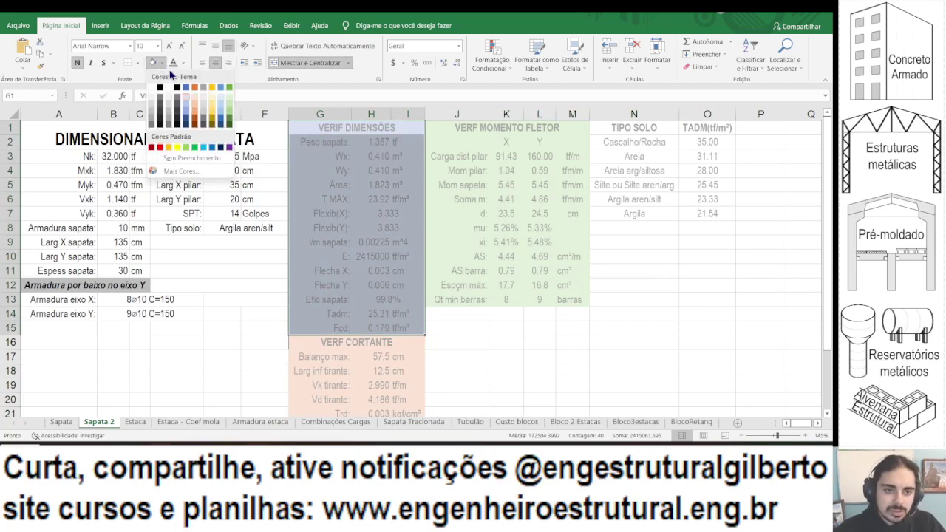
click(212, 102)
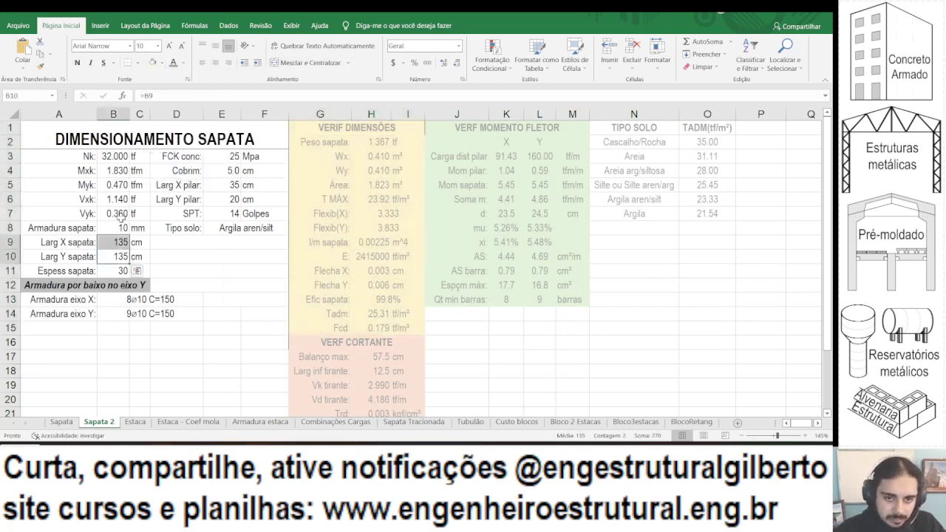
Fill the footing input ranges A3:C8, D3:F8 and A9:C11 with light blue.
drag(90, 157, 138, 227)
click(164, 64)
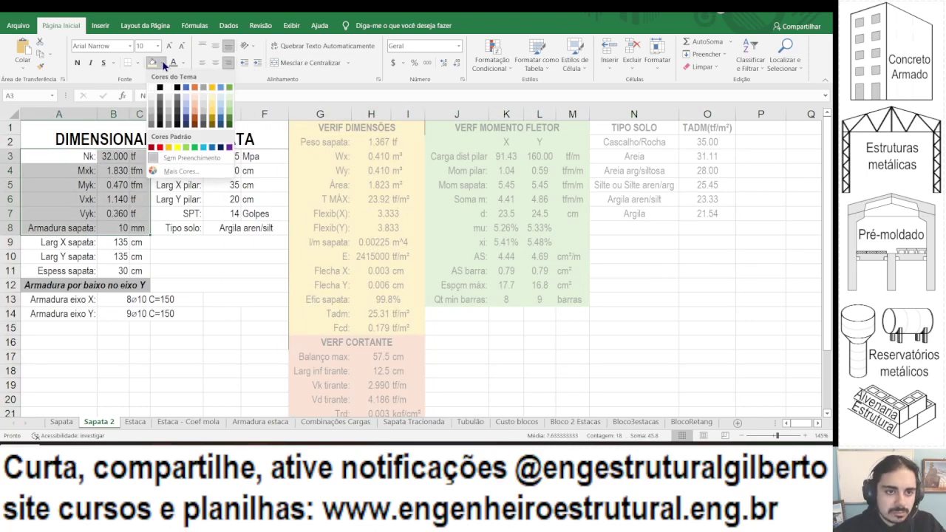
click(178, 97)
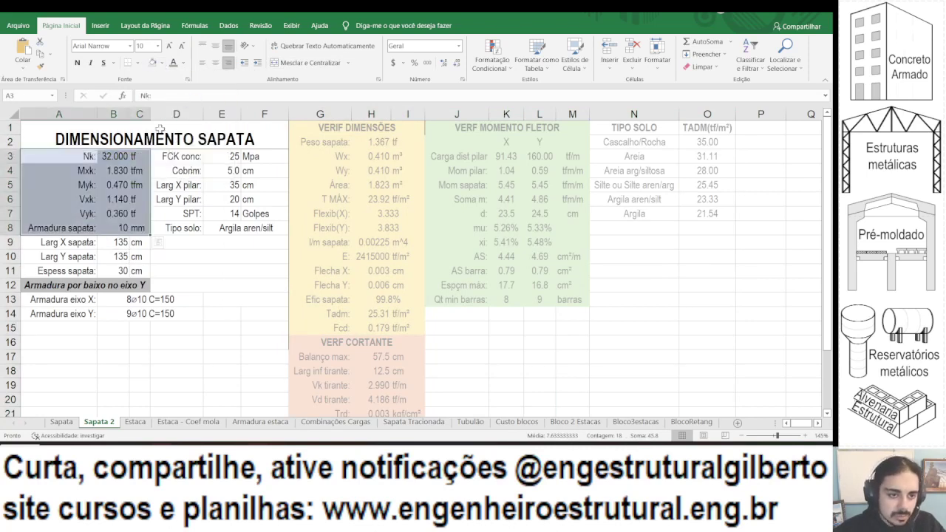
drag(172, 156, 251, 228)
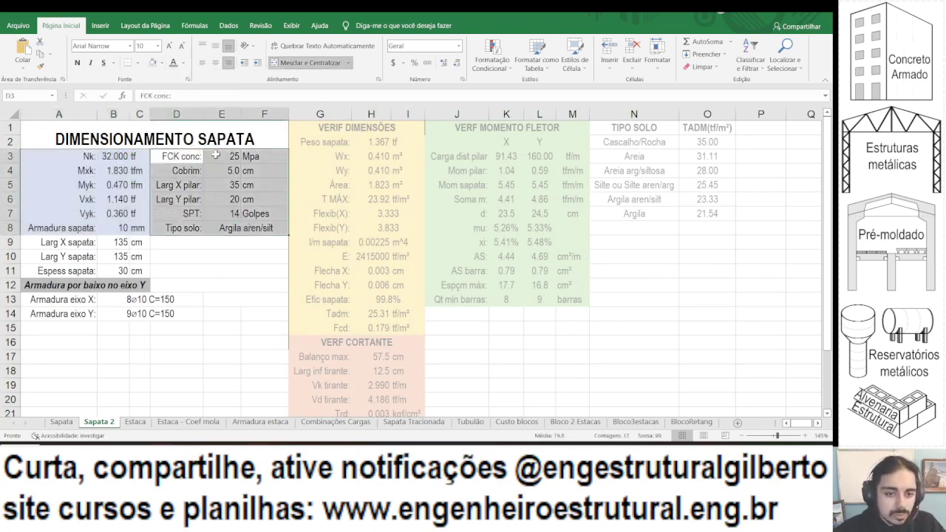
click(153, 63)
drag(74, 244, 142, 272)
click(153, 62)
click(121, 230)
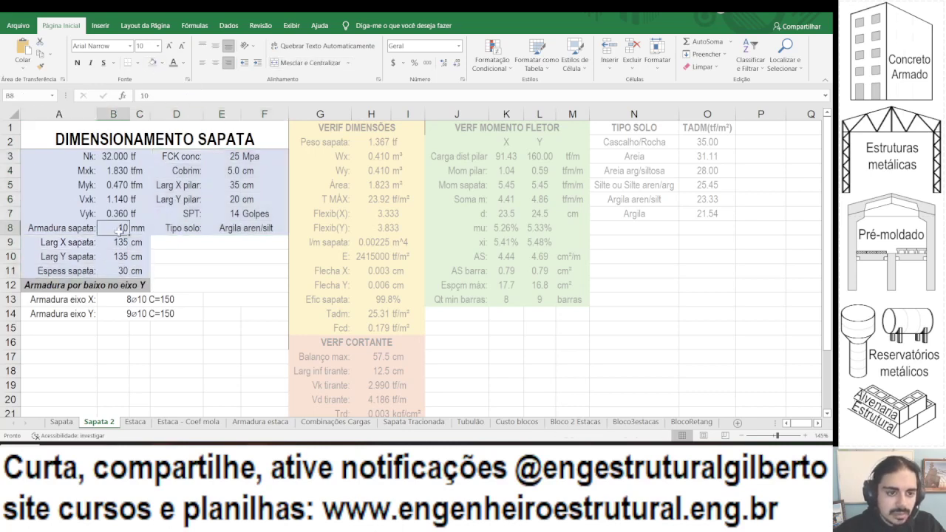
Format the X and Y reinforcement rows (A13:D14) with a gray fill and bold black text.
drag(95, 303, 185, 315)
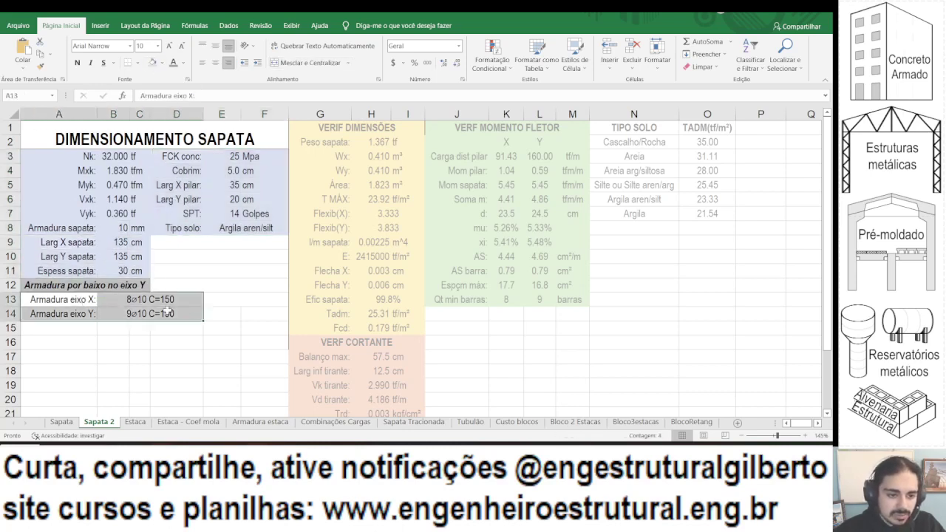
click(173, 64)
click(182, 63)
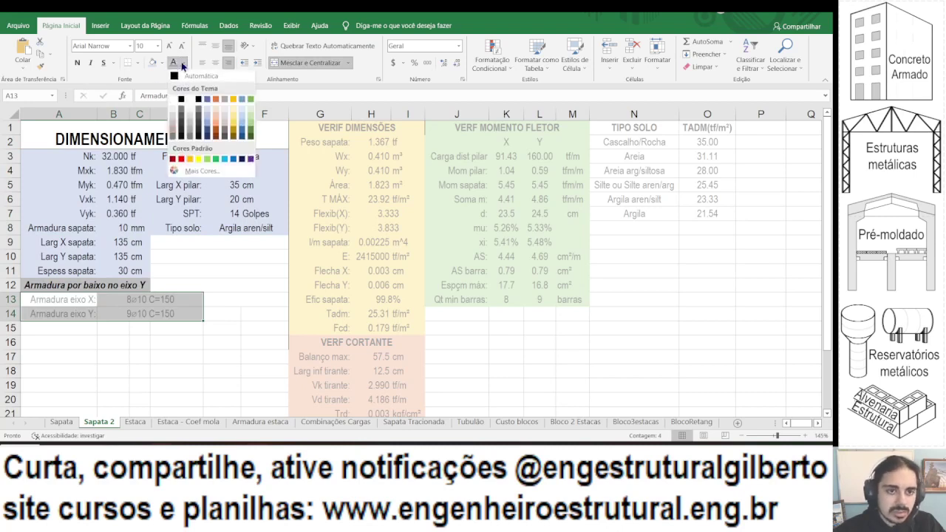
click(182, 110)
click(162, 63)
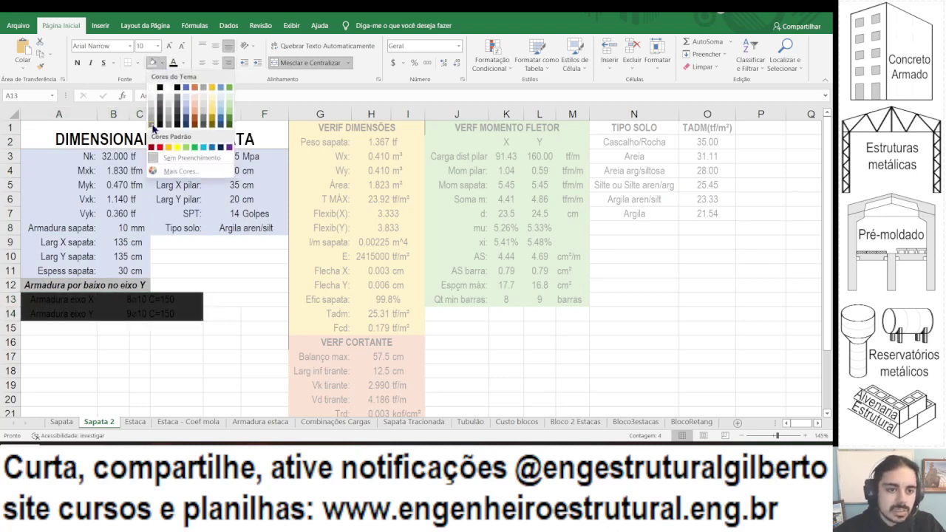
click(77, 62)
click(72, 301)
click(145, 303)
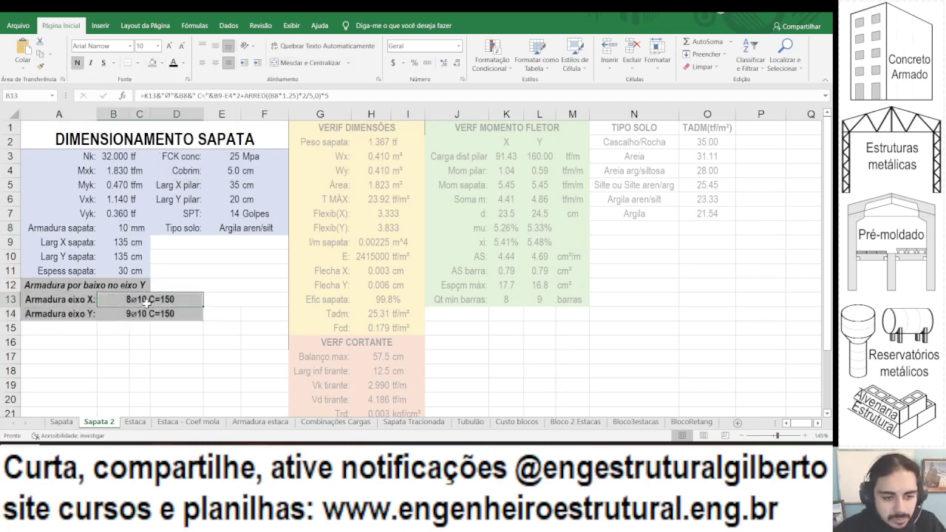
click(90, 312)
click(111, 314)
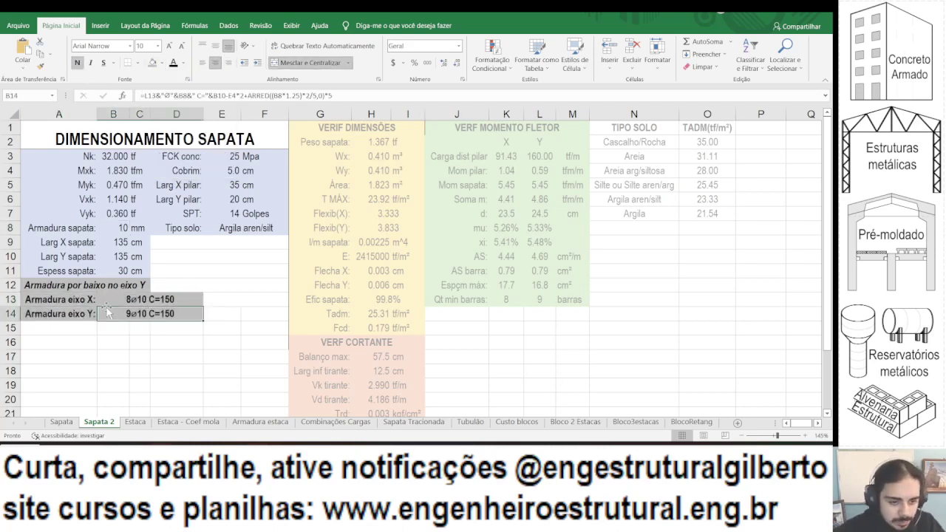
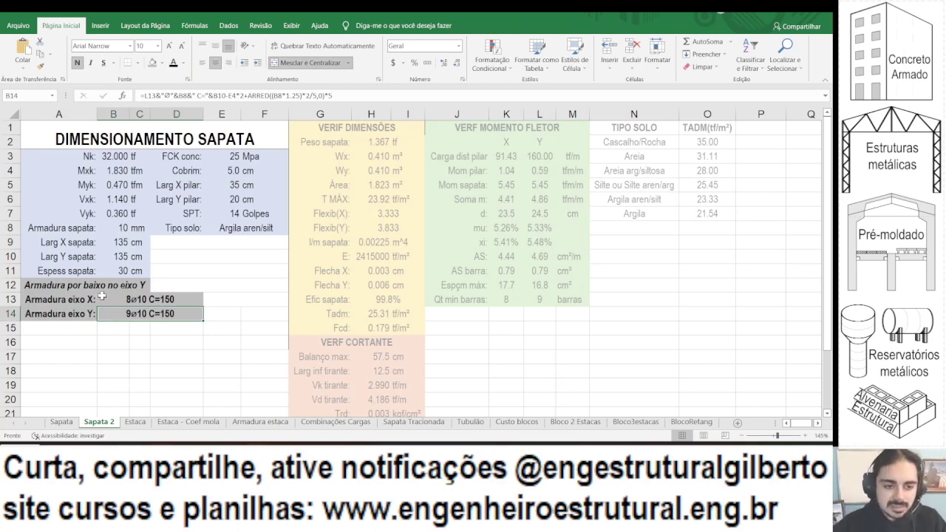
Examine the calculations and verification messages on the Sapata sheet for comparison, then return to Sapata 2.
click(62, 422)
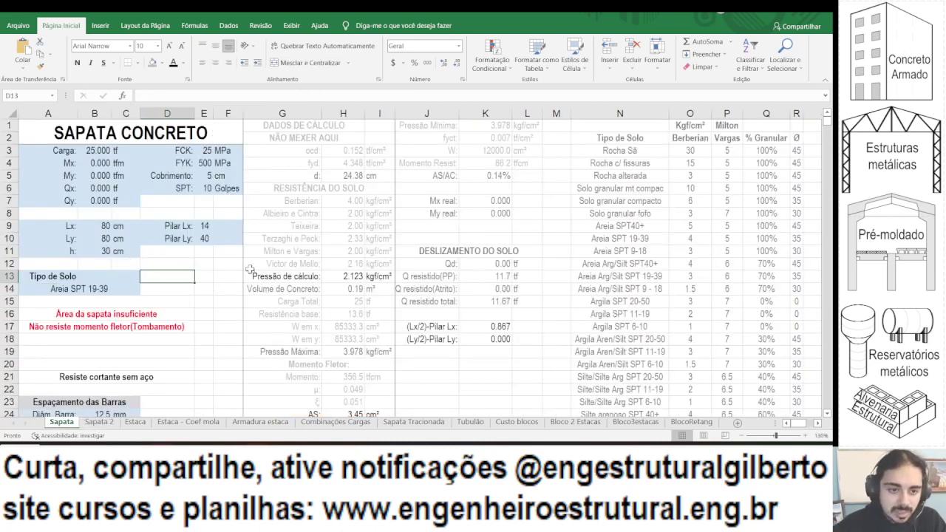
scroll(125, 250, down, 1)
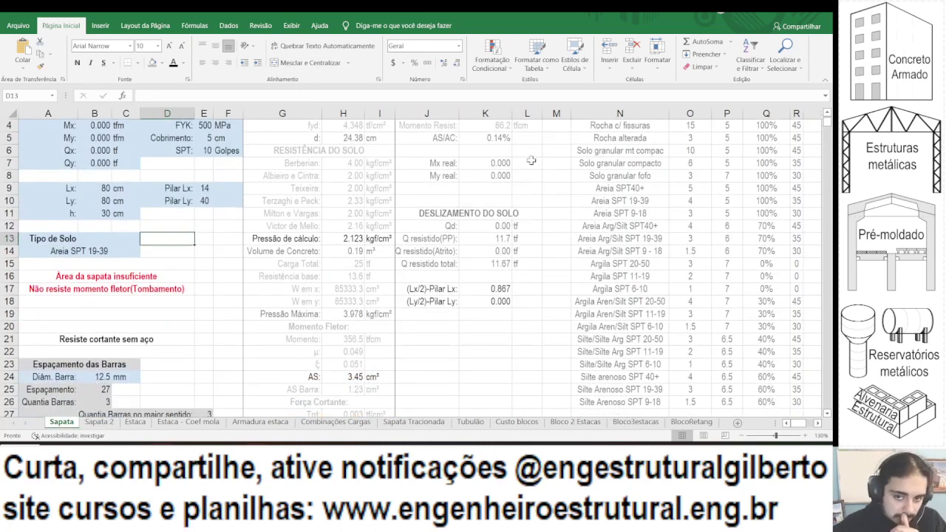
drag(689, 175, 689, 263)
click(379, 263)
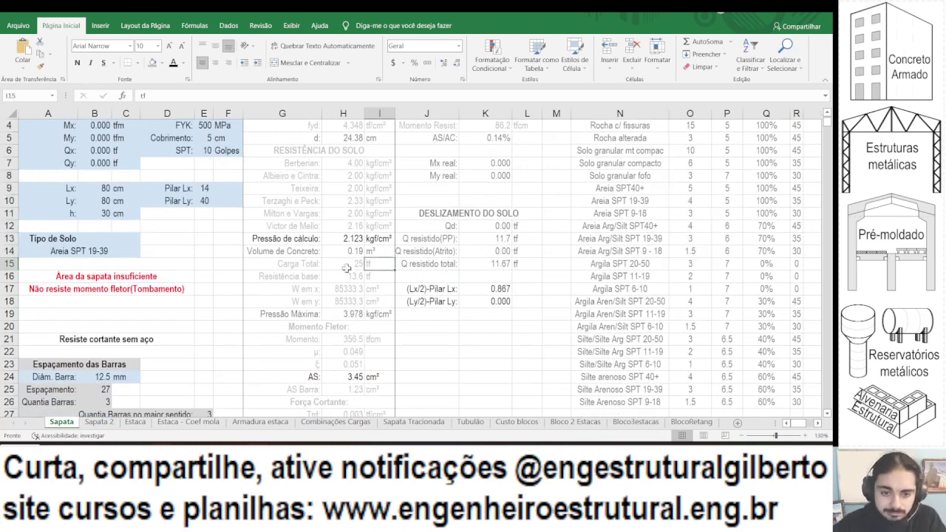
scroll(244, 268, down, 1)
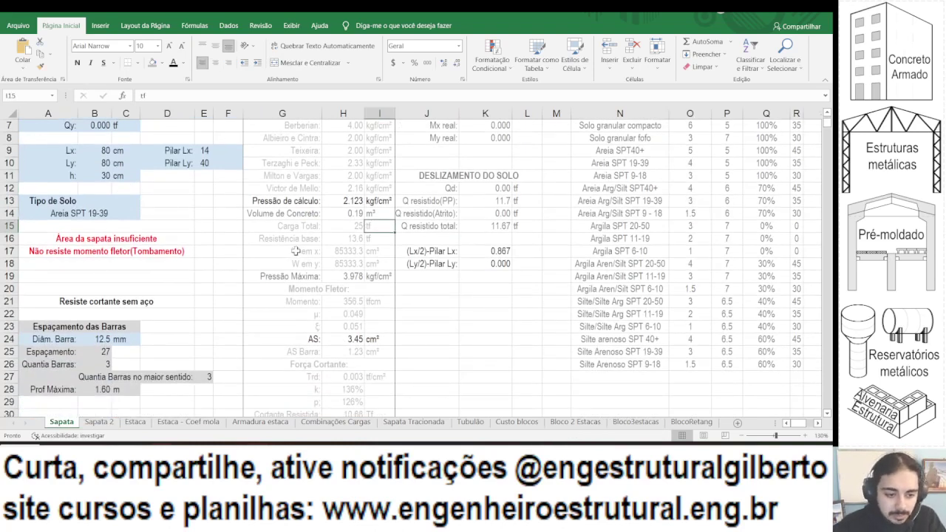
scroll(299, 252, up, 2)
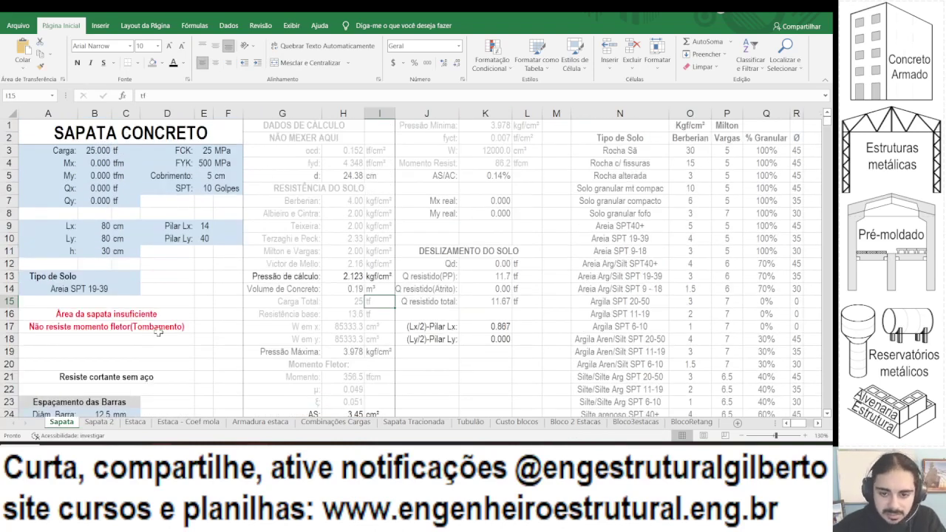
click(106, 423)
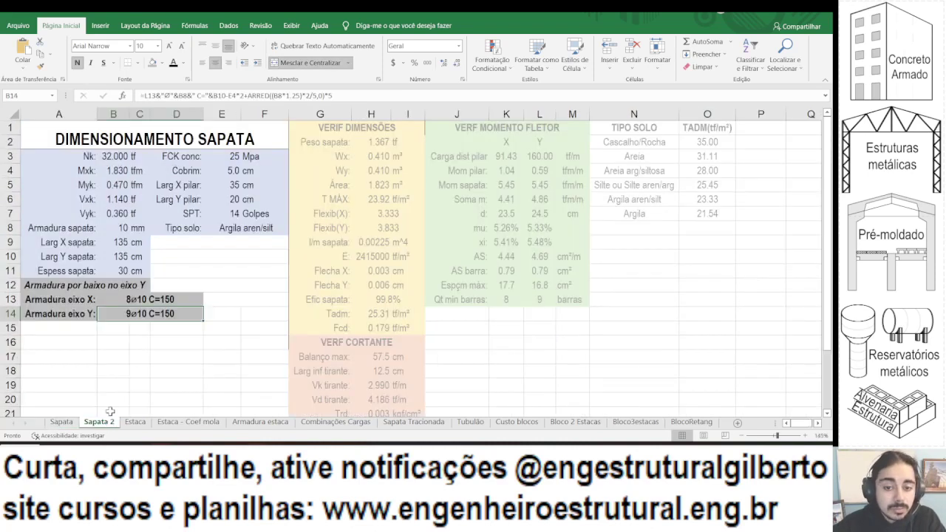
Change the Mxk term of the T MÁX formula in H6 to (B4+B6*B11/100)/H3 and compare it with the previous version.
click(118, 200)
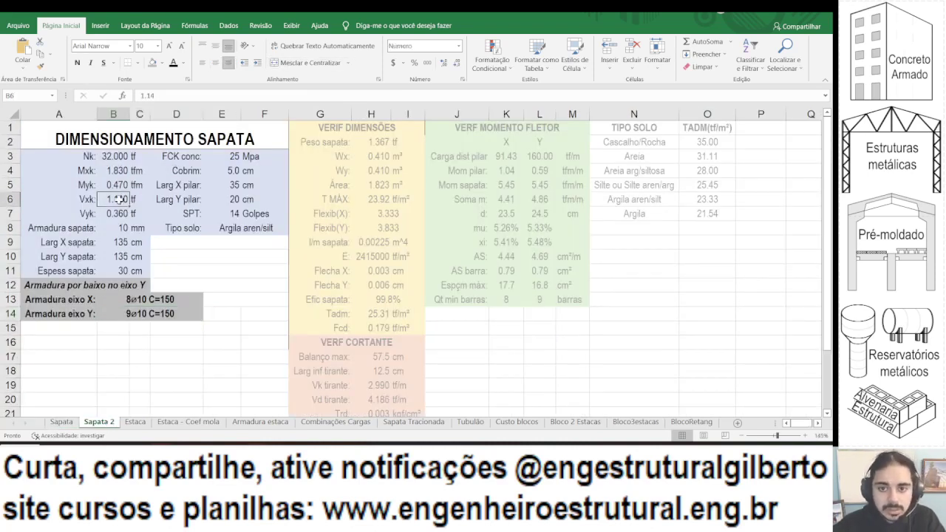
click(368, 199)
key(F2)
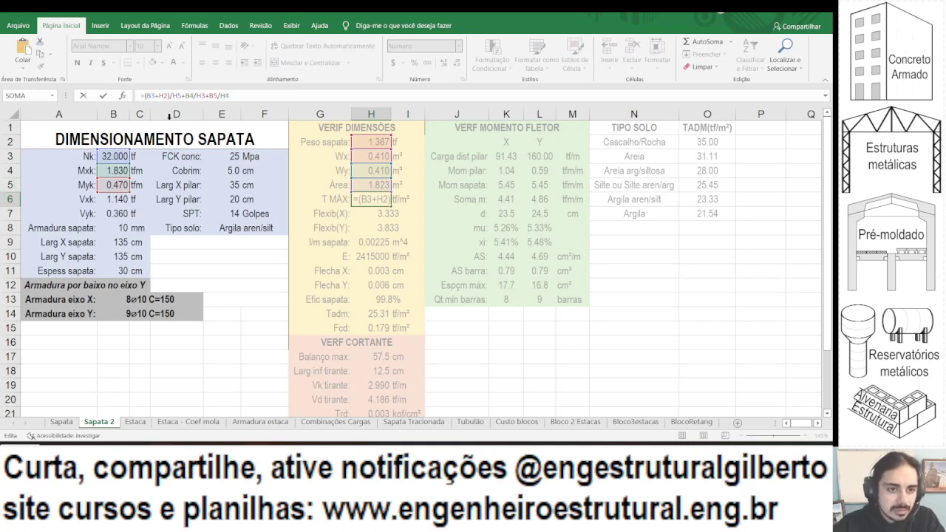
click(187, 97)
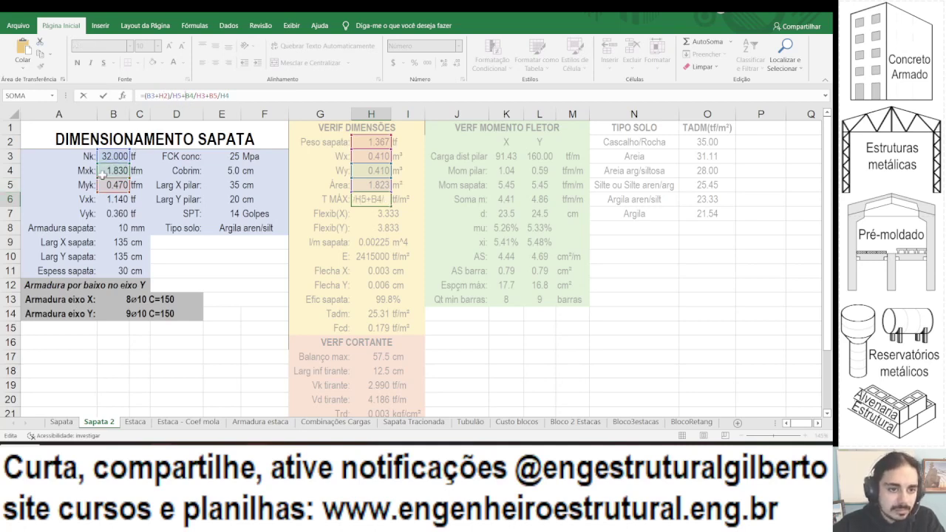
text(()
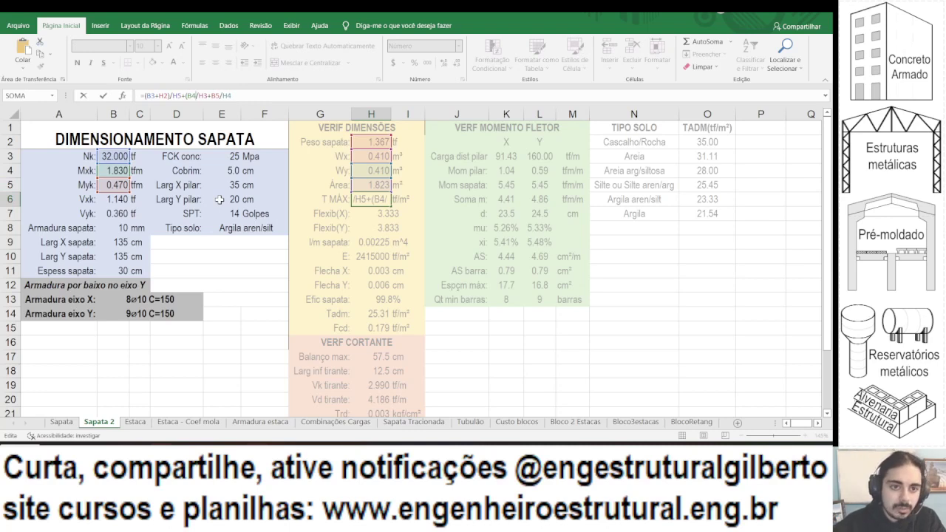
key(Right)
key(Right)
text(+)
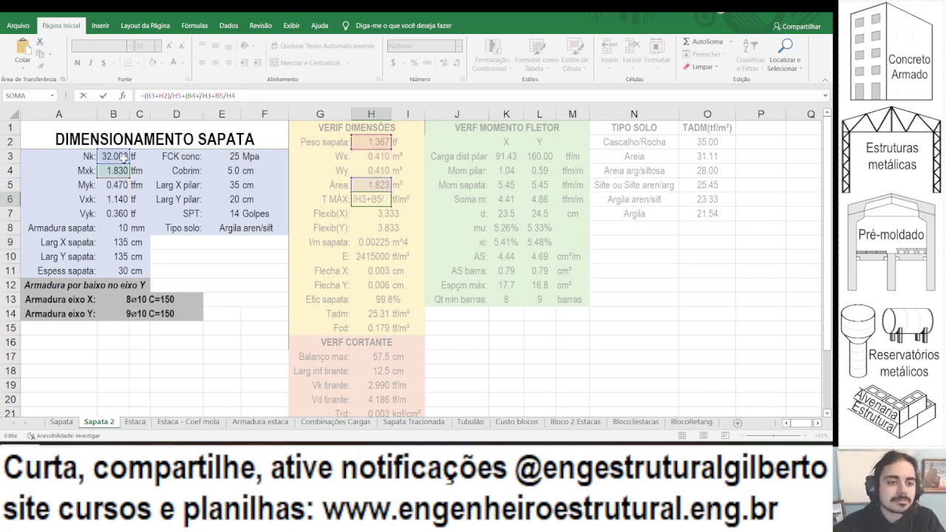
click(111, 199)
text(*)
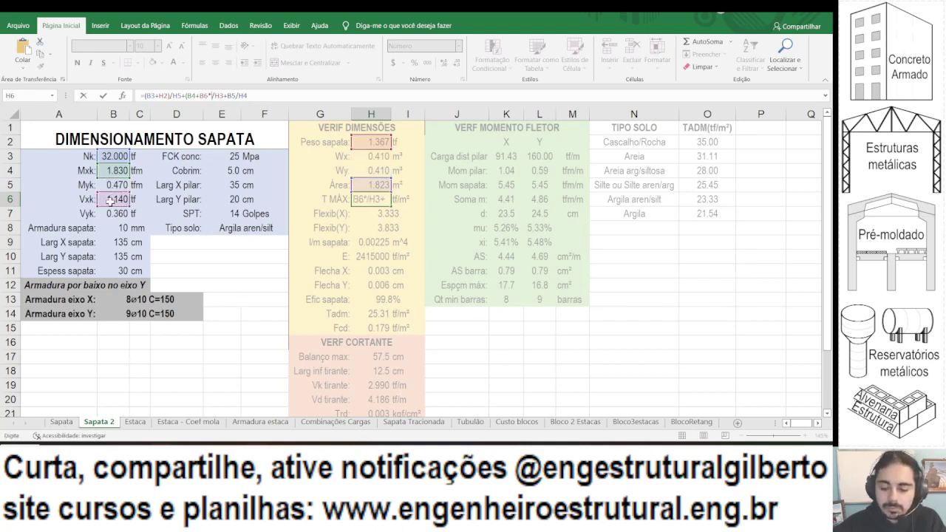
click(121, 270)
text(/100)
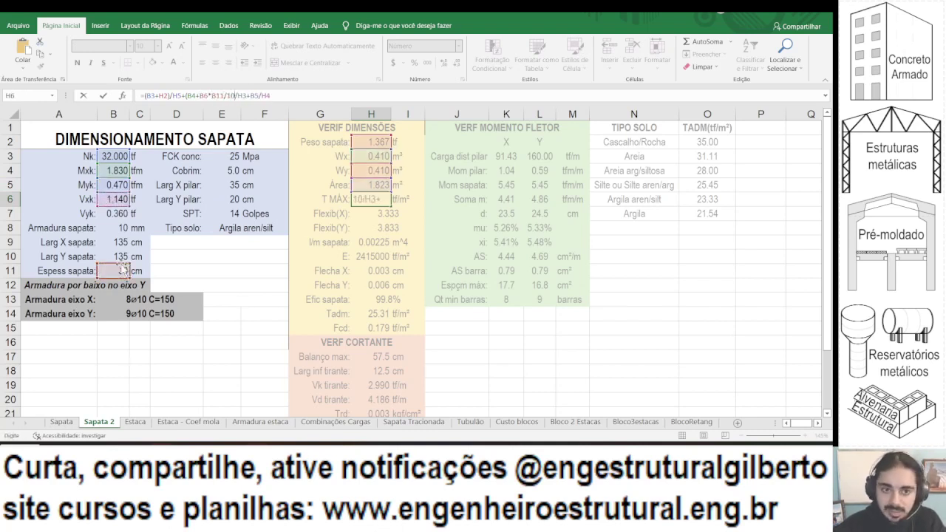
text())
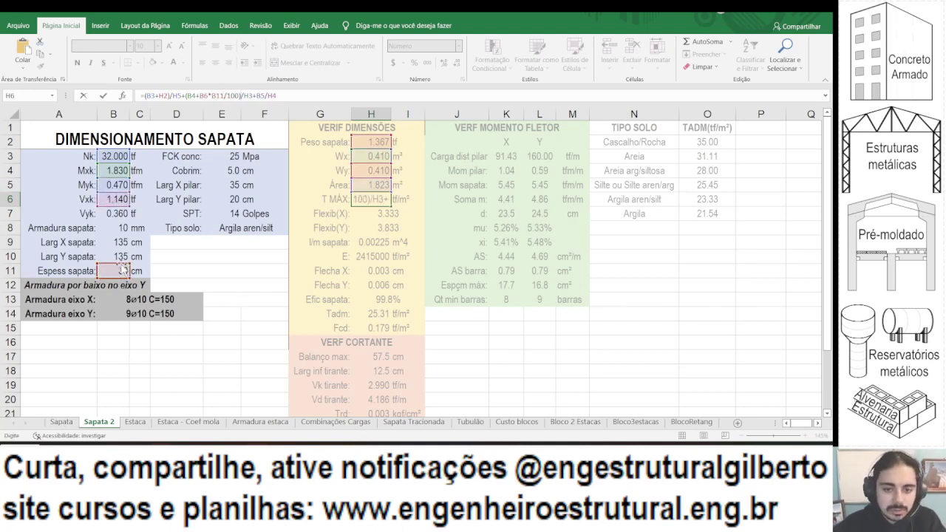
key(Return)
key(ctrl+z)
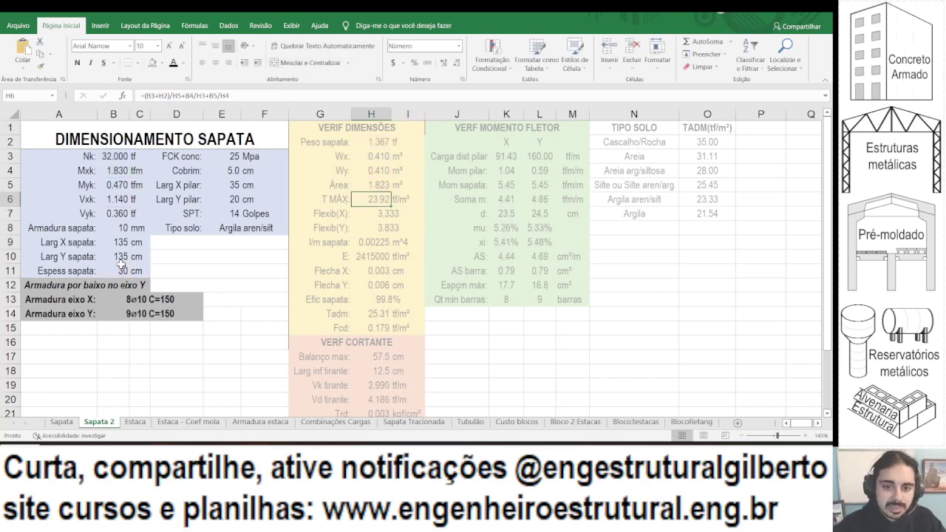
key(ctrl+y)
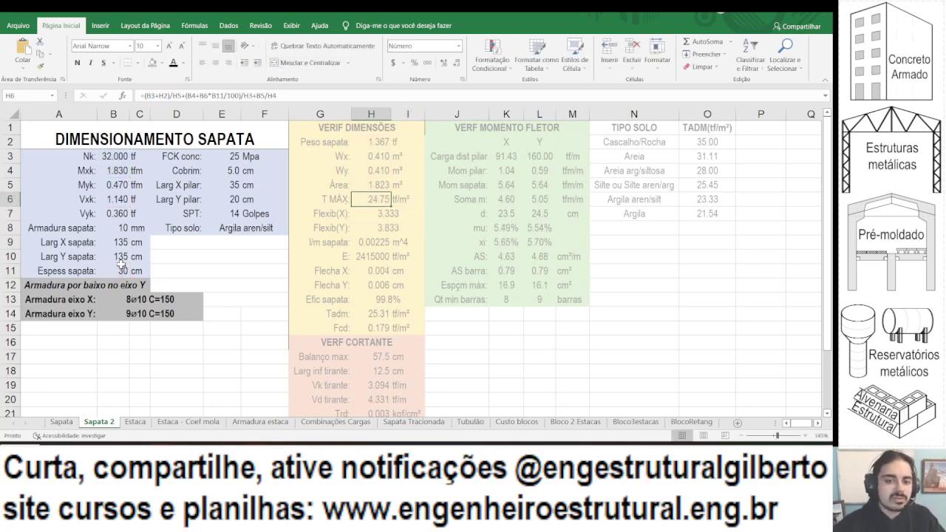
Change the Myk term of the T MÁX formula in H6 to (B5+B7*B11/100)/H4 and review the recalculated sheet.
click(255, 96)
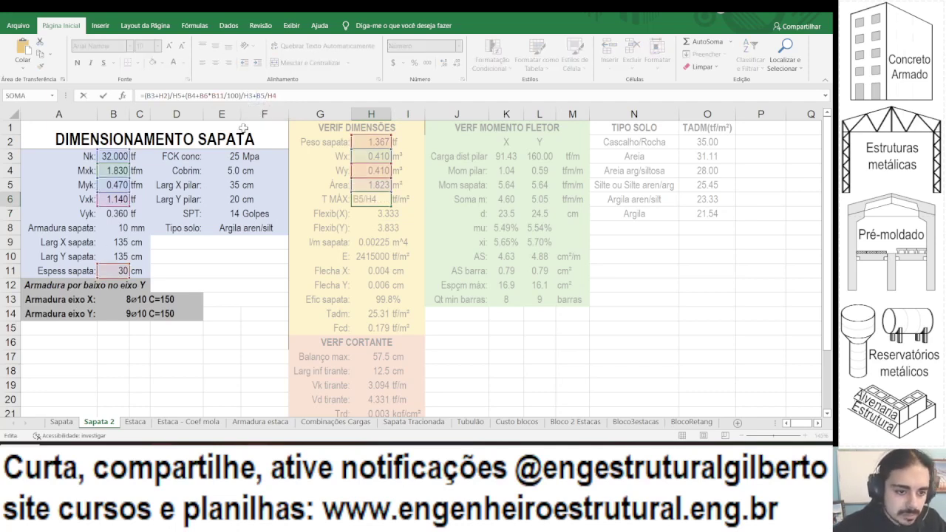
text((B3+)
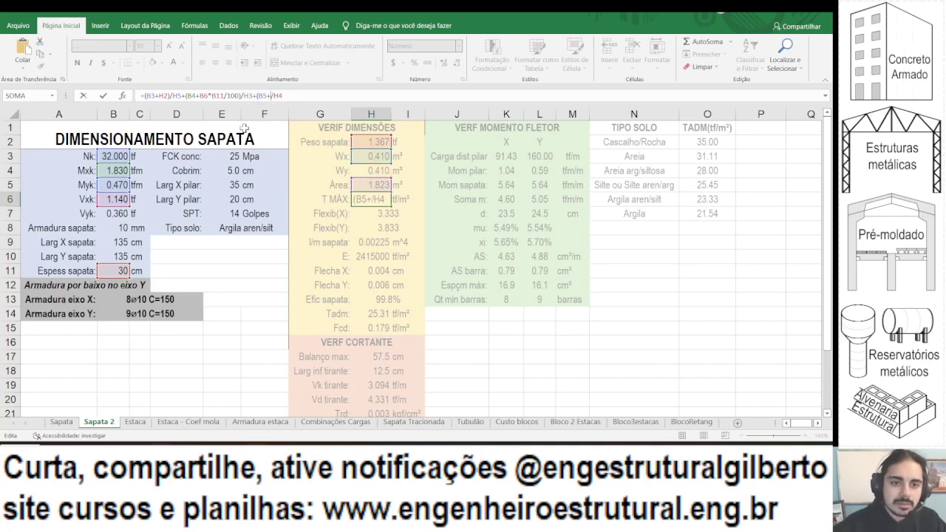
click(120, 213)
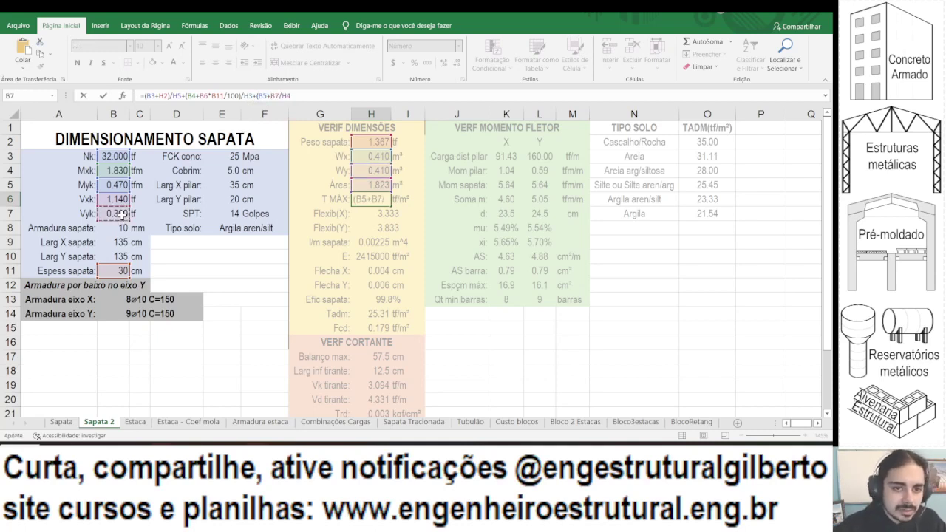
text(*)
click(108, 271)
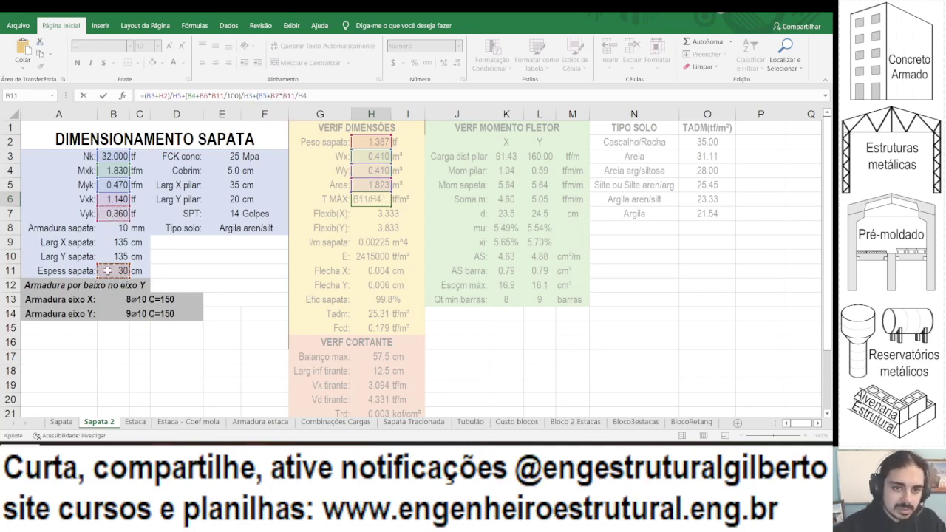
text(/100)/)
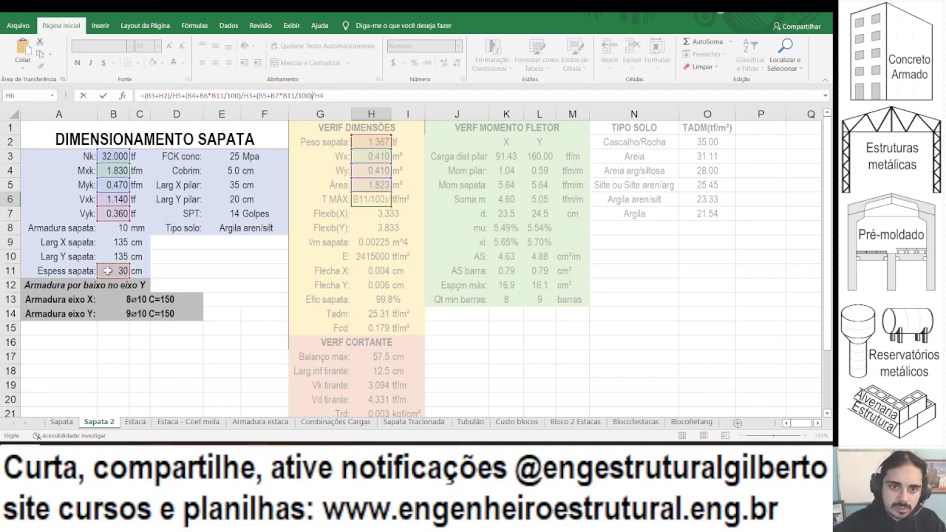
text())
key(Return)
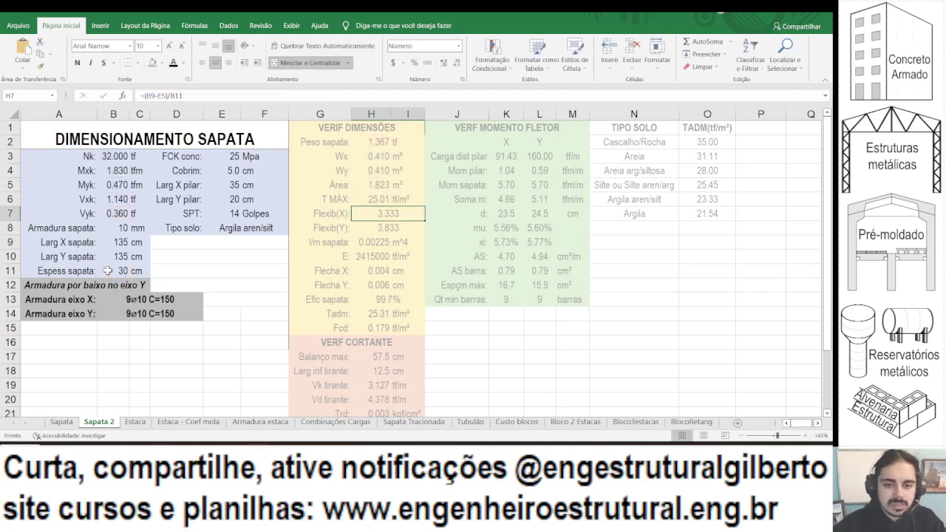
key(Up)
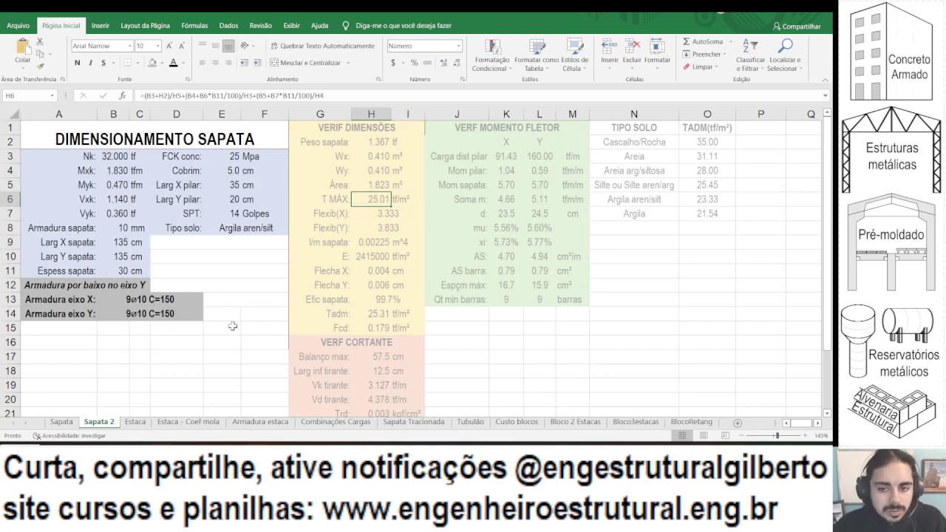
scroll(257, 289, down, 1)
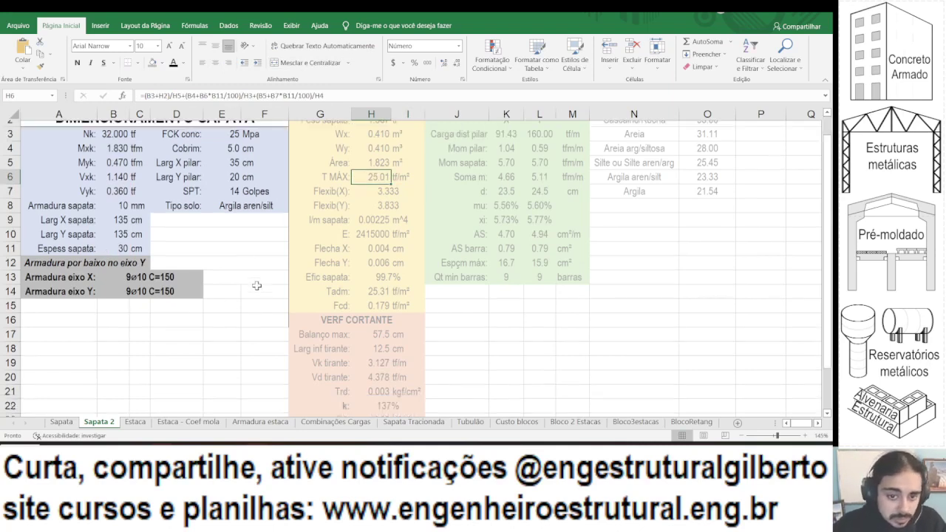
scroll(361, 203, up, 1)
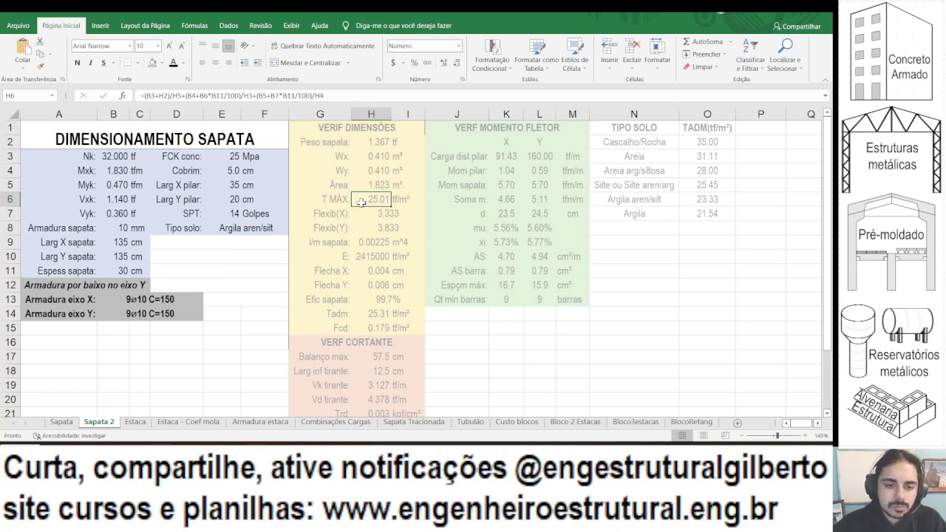
Set the SPT in E7 to 40 Golpes and choose Cascalho/Rocha as the soil type in E8.
click(111, 199)
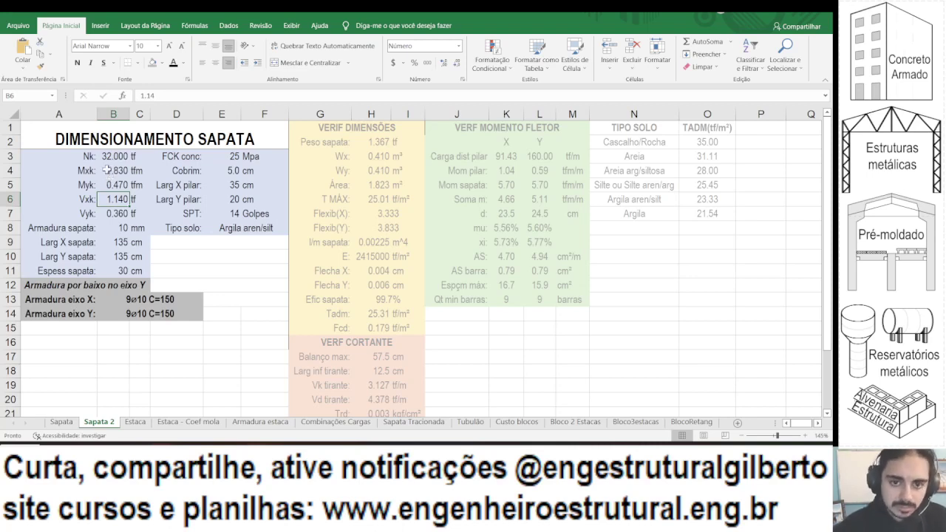
click(233, 213)
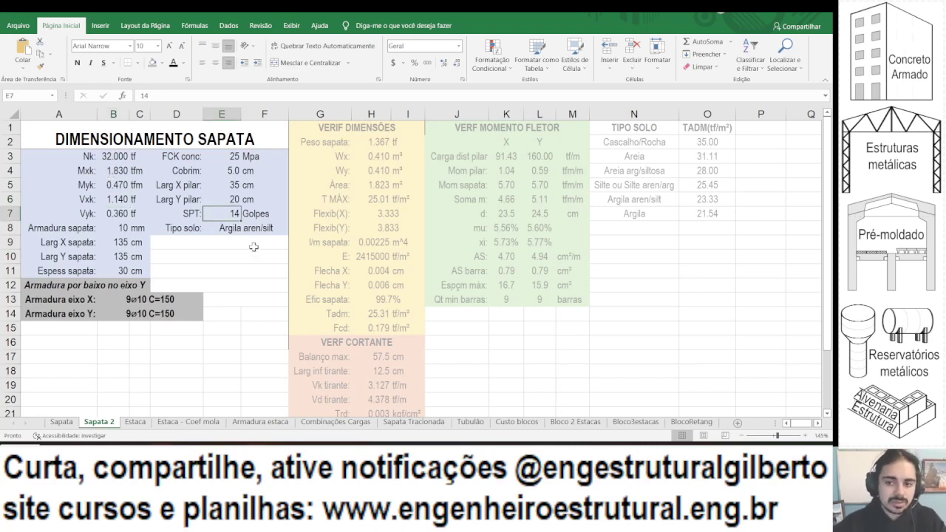
text(40)
key(Return)
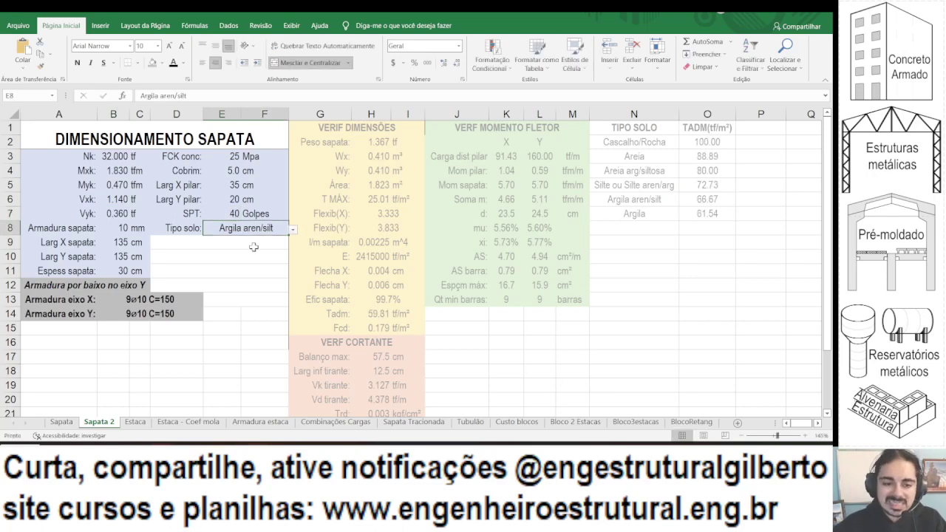
key(alt+Down)
click(235, 243)
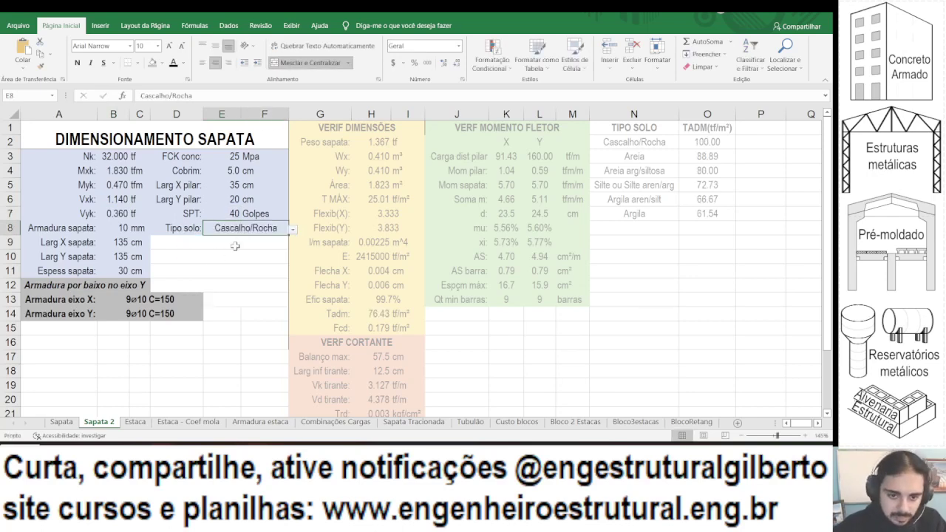
Try 120 cm and 115 cm as the Larg X sapata value in B9.
click(124, 245)
text(120)
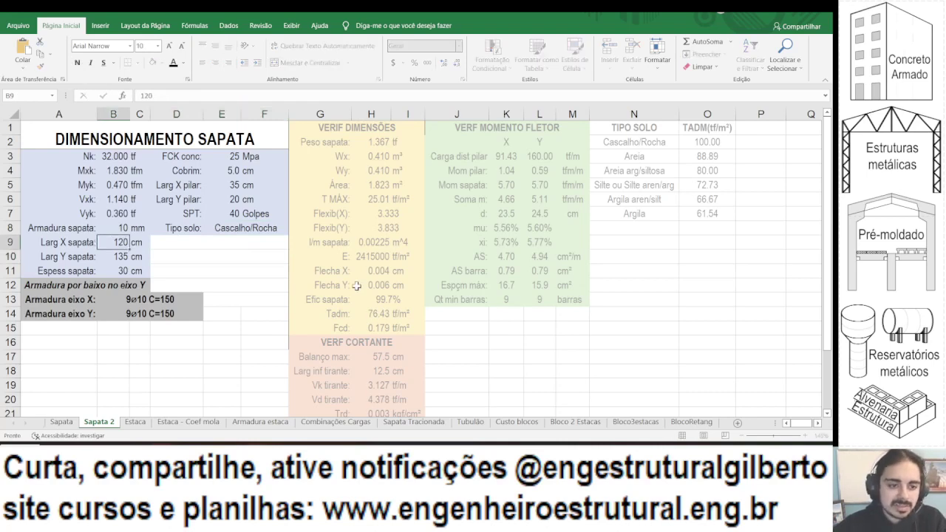
key(Return)
key(Up)
key(F2)
key(BackSpace)
key(BackSpace)
text(15)
key(Return)
key(Up)
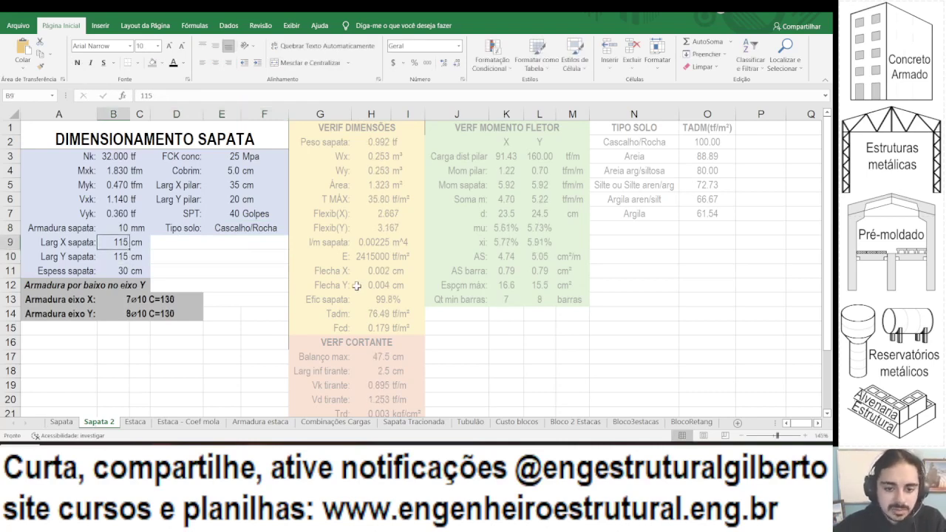
Enter the label "% tadm utilizada:" in A15 and align it to the right.
click(210, 313)
click(83, 332)
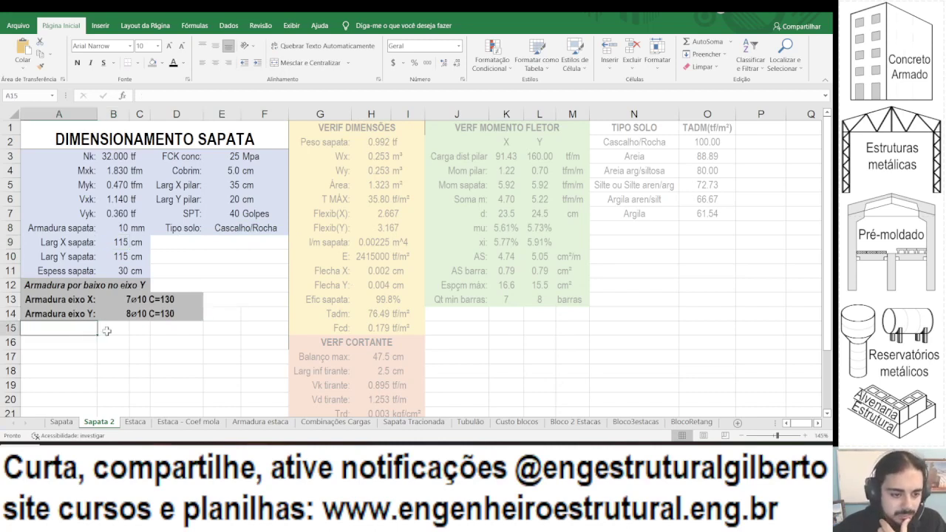
text(% tensão a)
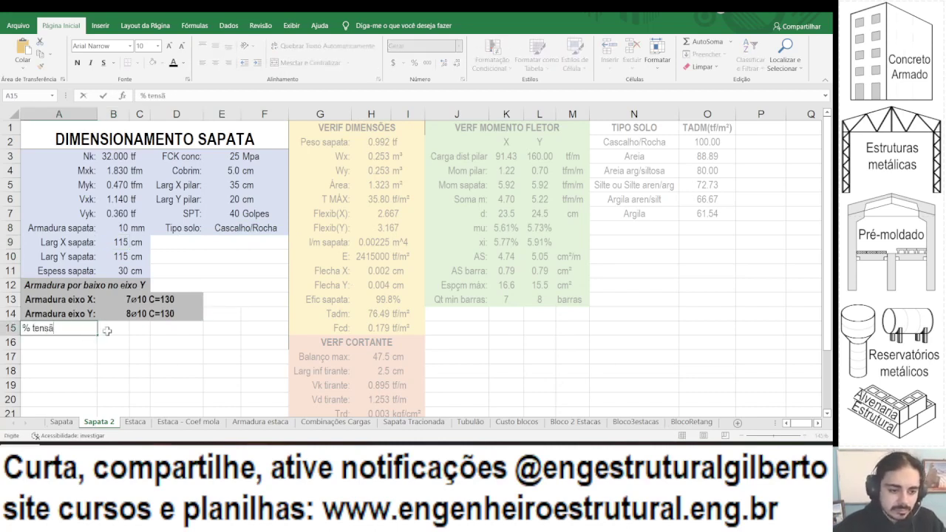
key(BackSpace)
key(BackSpace)
key(BackSpace)
key(BackSpace)
text(adm utili)
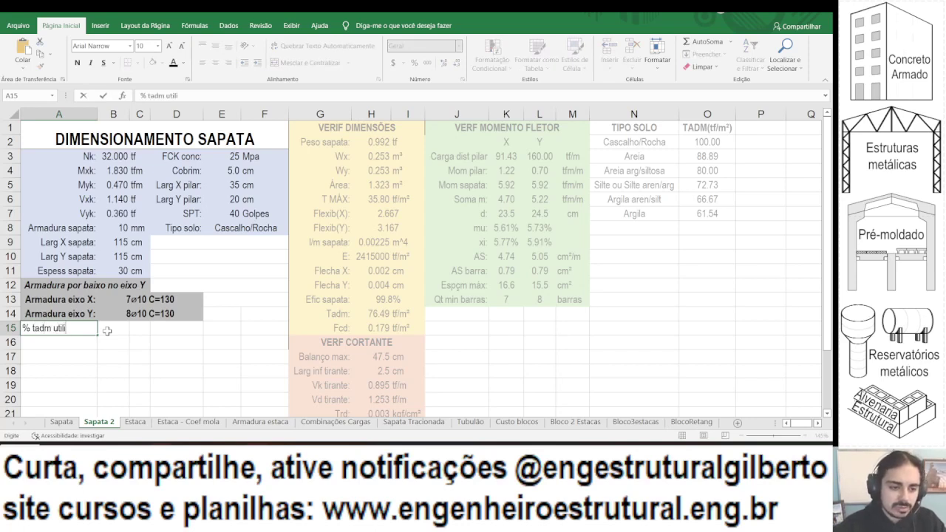
text(zada:)
key(ctrl+Return)
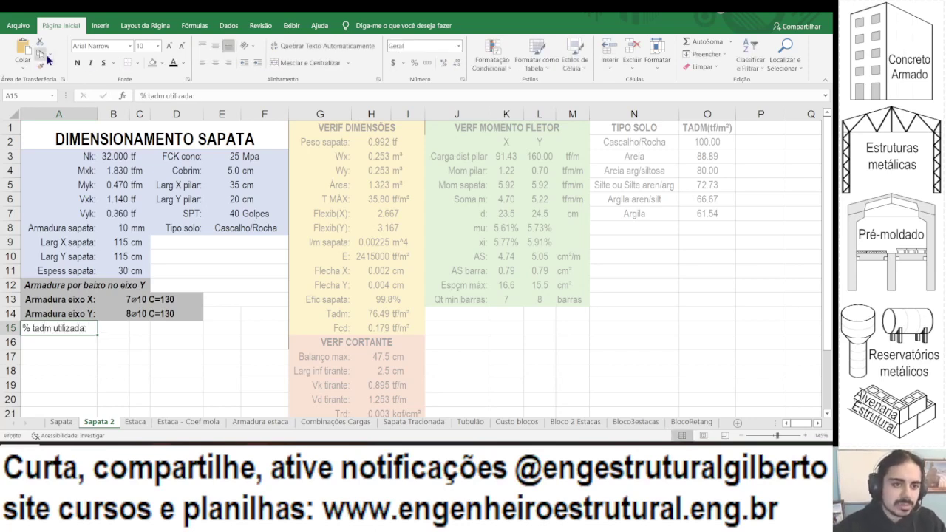
click(228, 62)
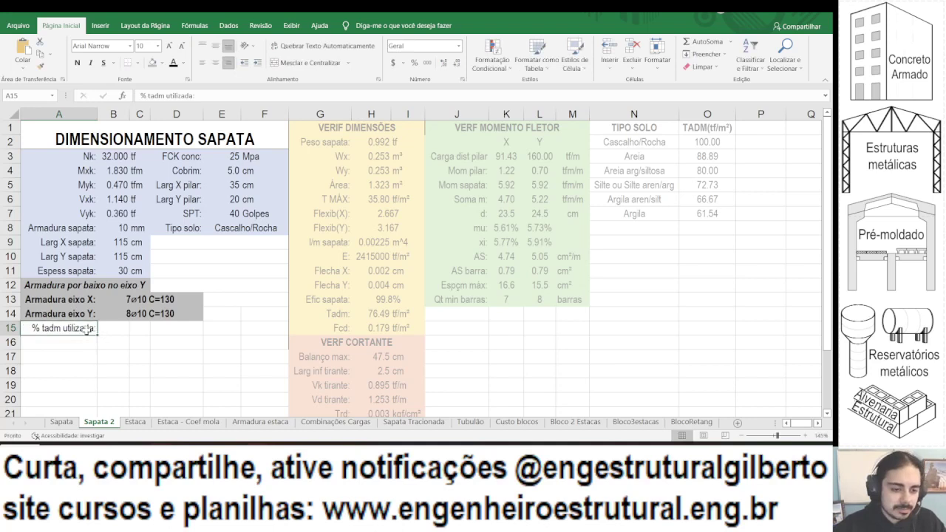
Calculate the used share of the allowable stress in B15 with =H6/H14 and format it as a percentage.
drag(87, 330, 141, 330)
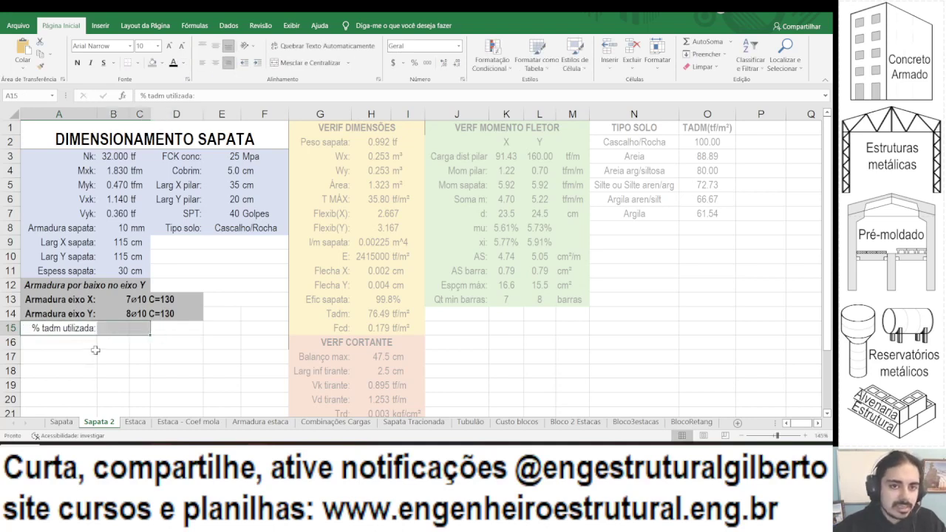
click(110, 333)
text(=)
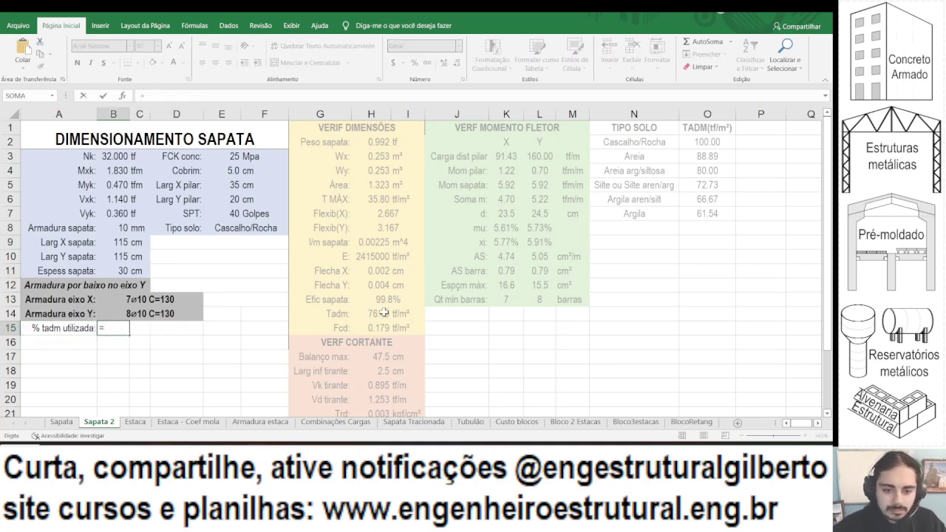
click(369, 200)
text(/)
click(369, 314)
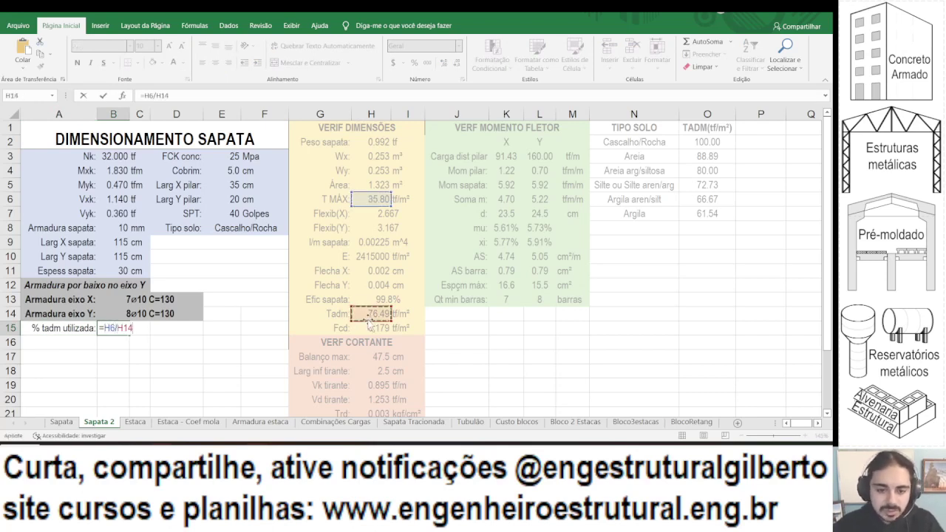
key(Return)
key(Up)
click(415, 62)
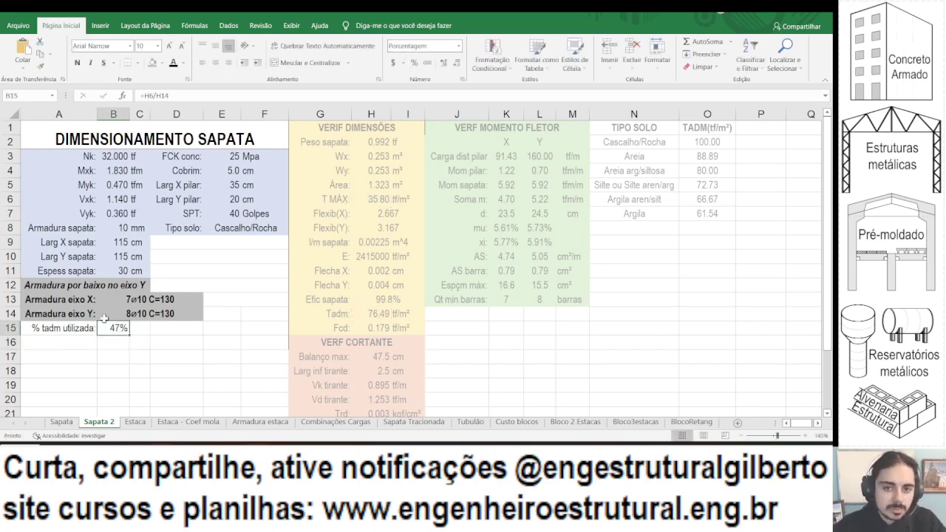
Format A15:C15 in bold with a gray fill and merge and center the percentage across B15:C15.
drag(85, 328, 144, 328)
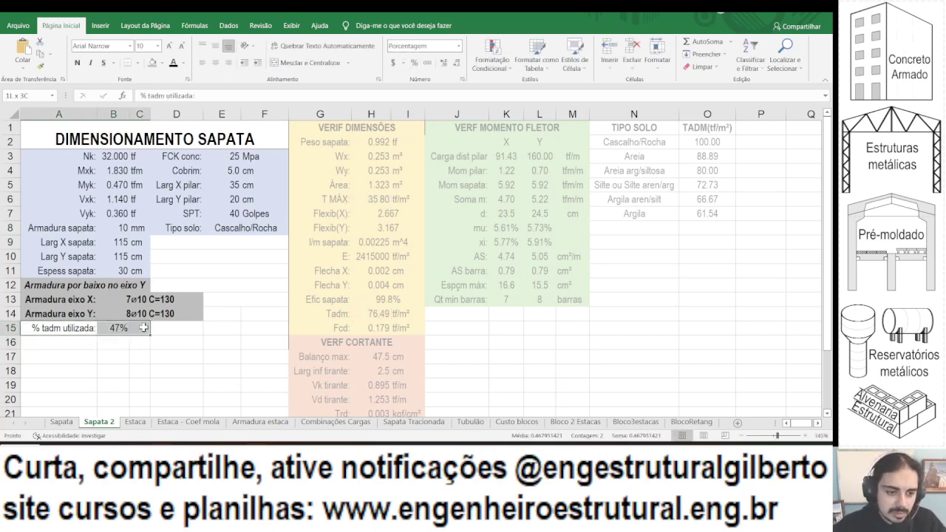
click(77, 62)
drag(83, 328, 144, 328)
click(153, 62)
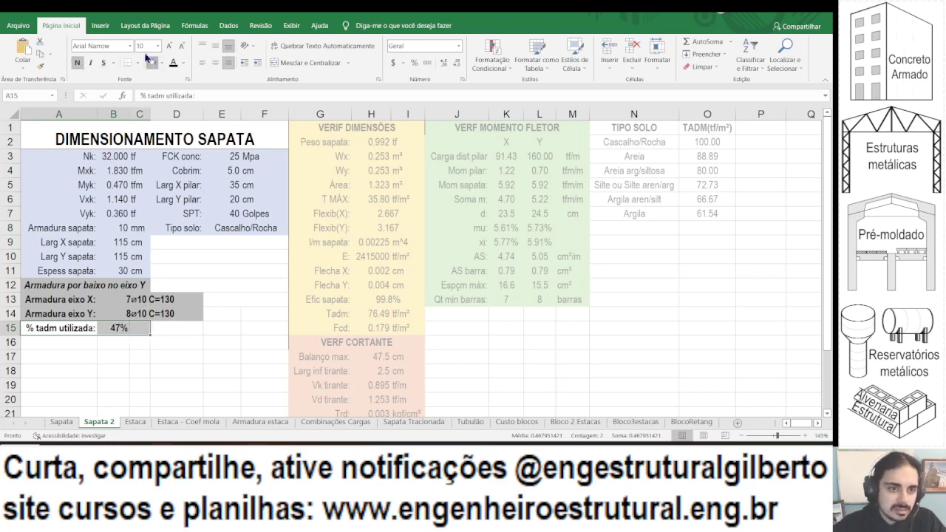
click(122, 328)
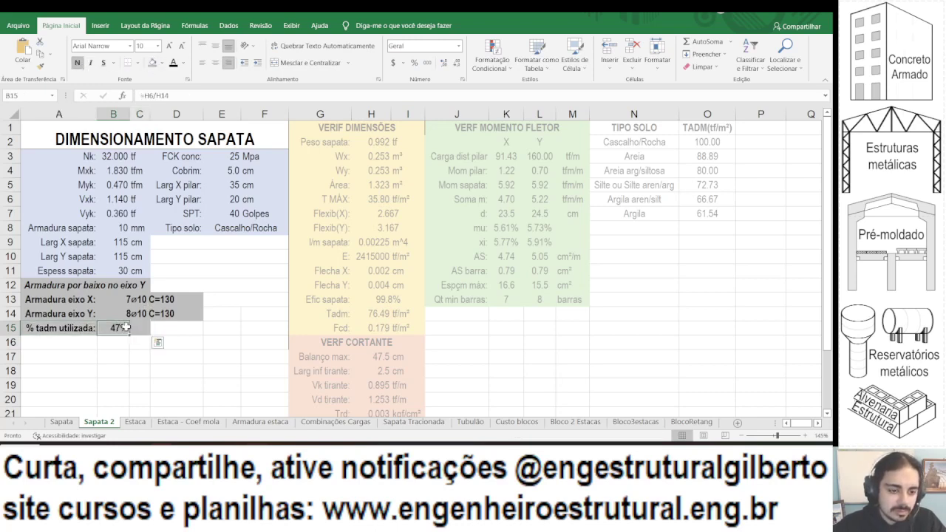
click(306, 63)
Make Larg Y sapata in B10 follow Larg X sapata with the formula =B9.
scroll(200, 153, down, 1)
scroll(200, 153, down, 1)
click(122, 197)
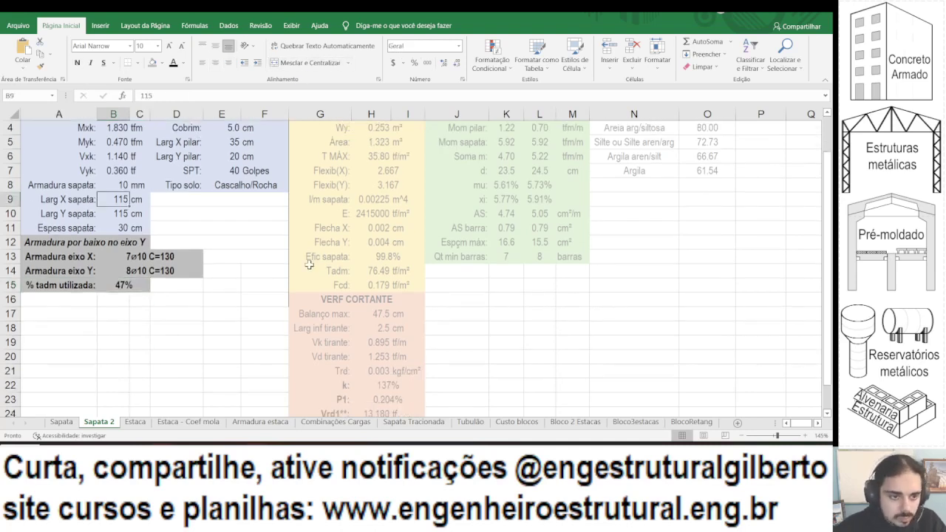
click(113, 213)
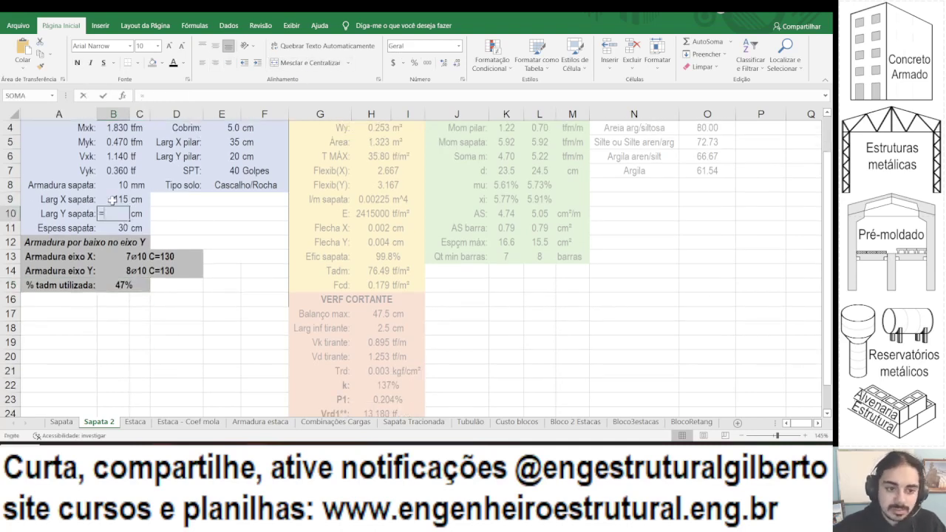
text(=)
click(110, 199)
key(Return)
Try 80 cm for Larg X sapata in B9, settling on 85 cm.
click(111, 198)
text(80)
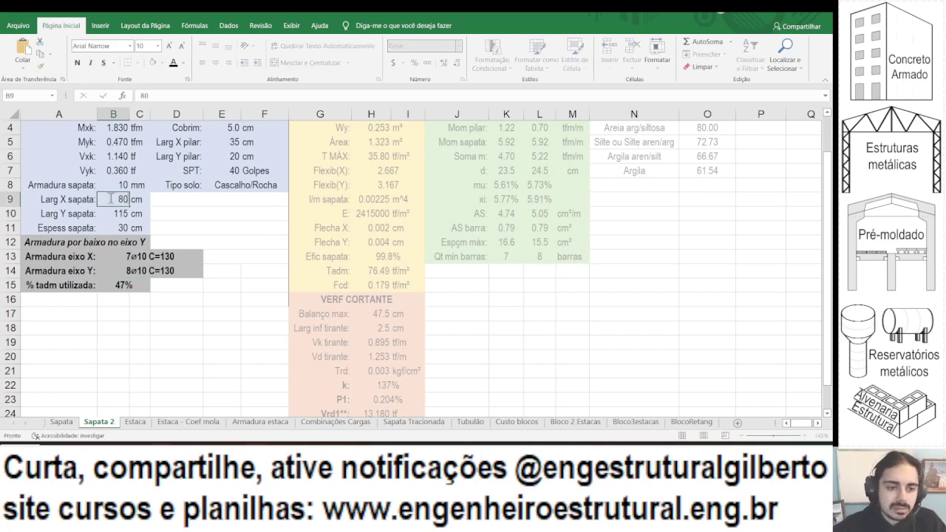
key(Return)
click(110, 199)
text(85)
key(Return)
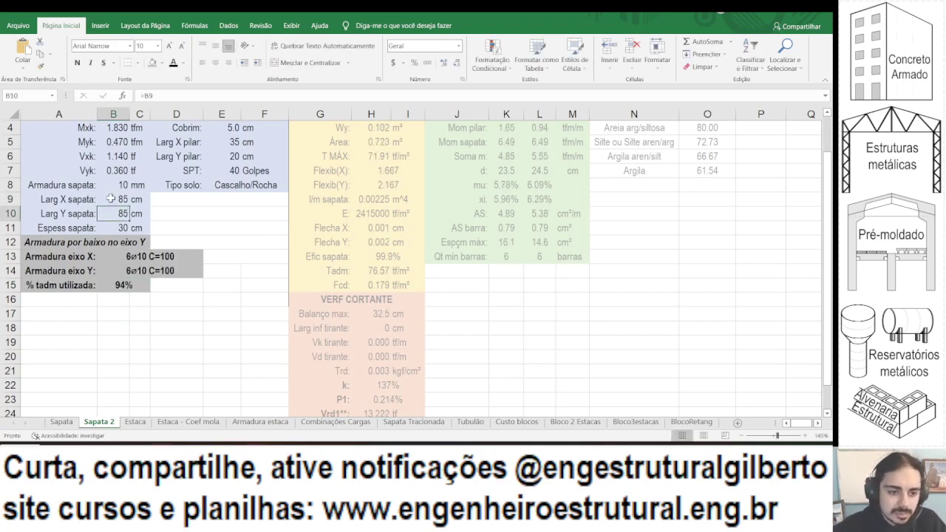
Reduce the footing thickness, Espess sapata in B11, to 25 cm and further to 20 cm.
scroll(140, 278, up, 1)
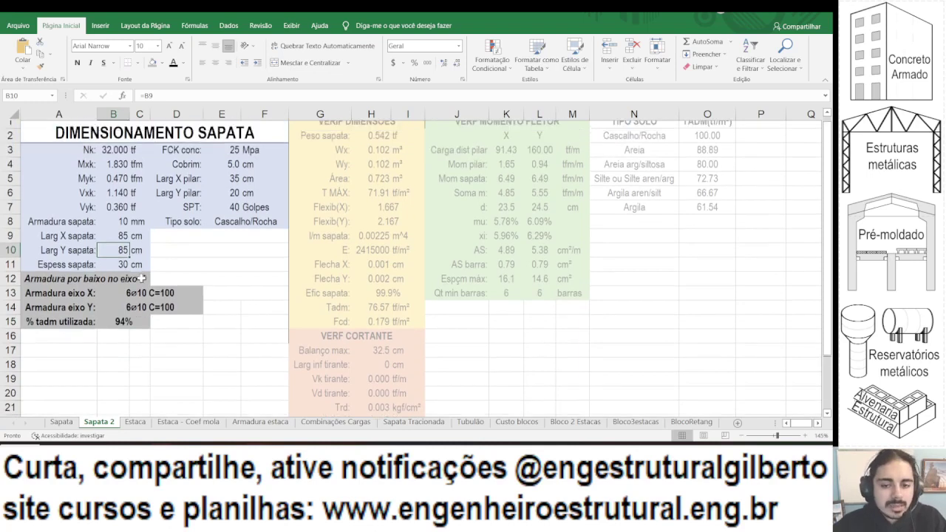
click(120, 271)
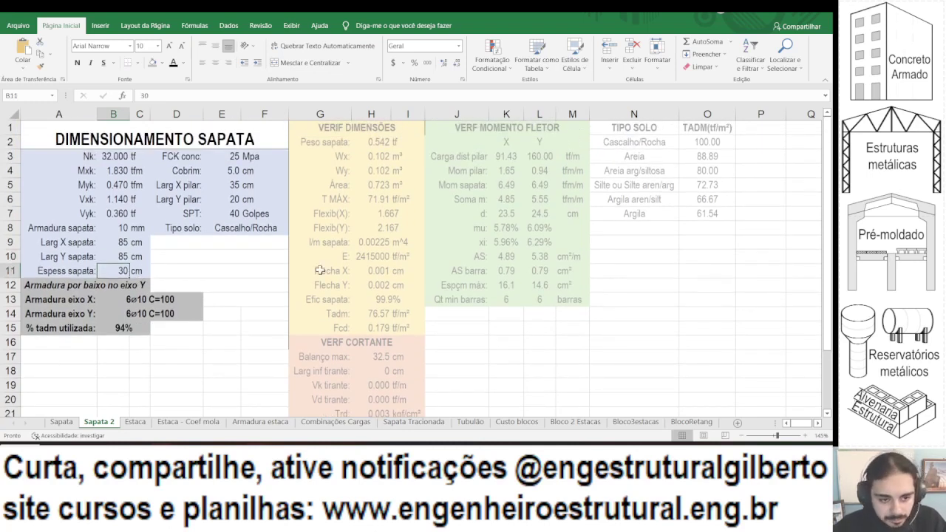
text(25)
key(Return)
key(Up)
text(20)
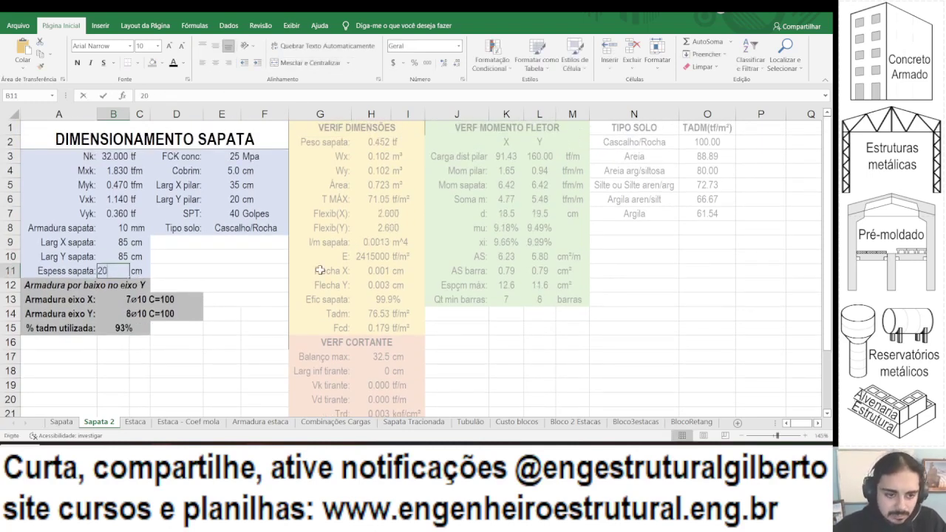
key(Return)
key(Up)
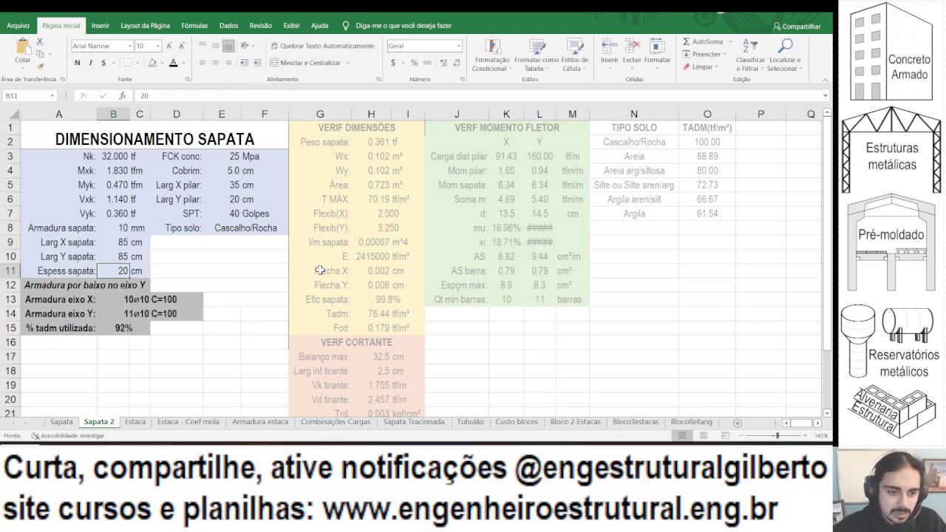
Set Espess sapata in B11 to 20 cm and widen column L so its percentages fit.
text(20)
key(Return)
key(Up)
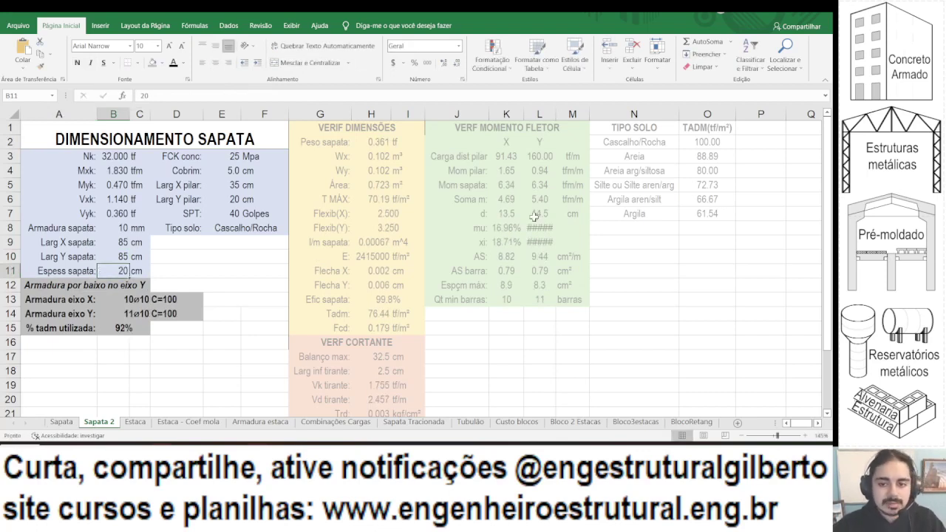
drag(556, 114, 559, 113)
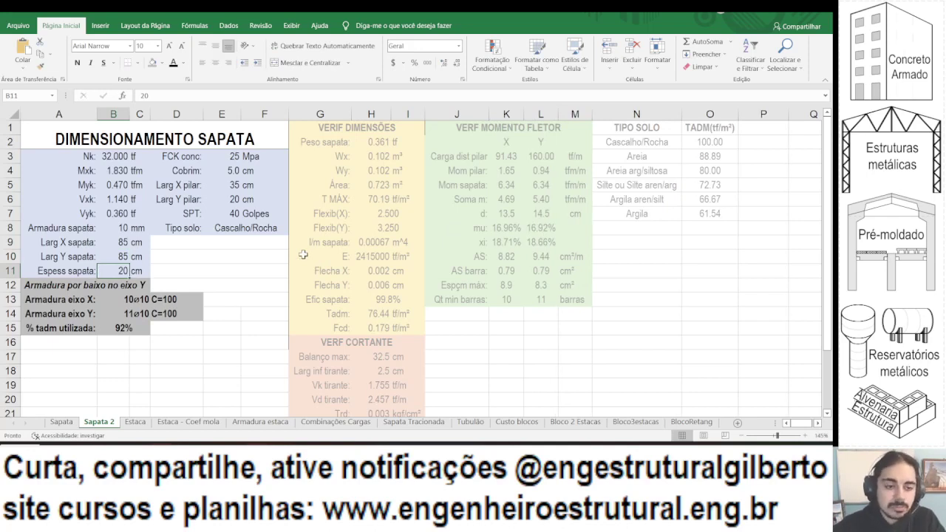
Try 15 cm for Espess sapata in B11, and undo that change.
text(15)
key(Return)
key(Up)
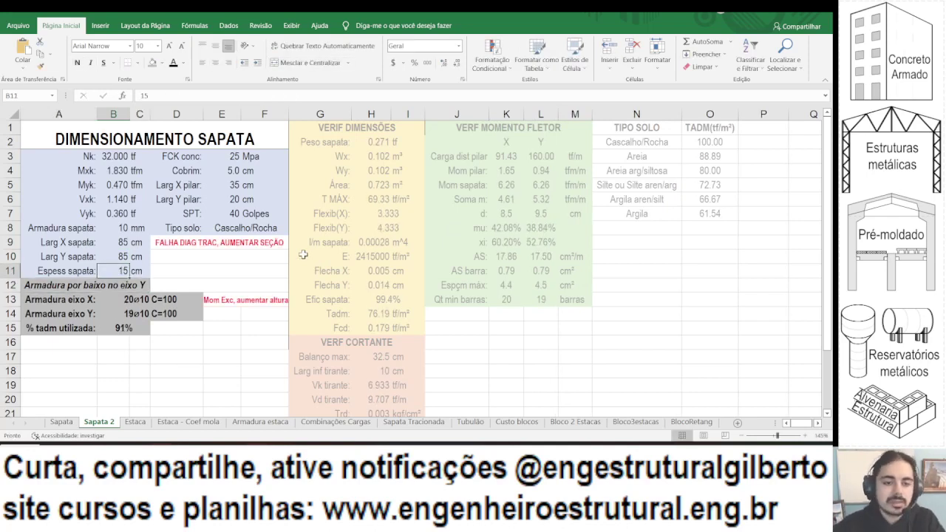
key(ctrl+z)
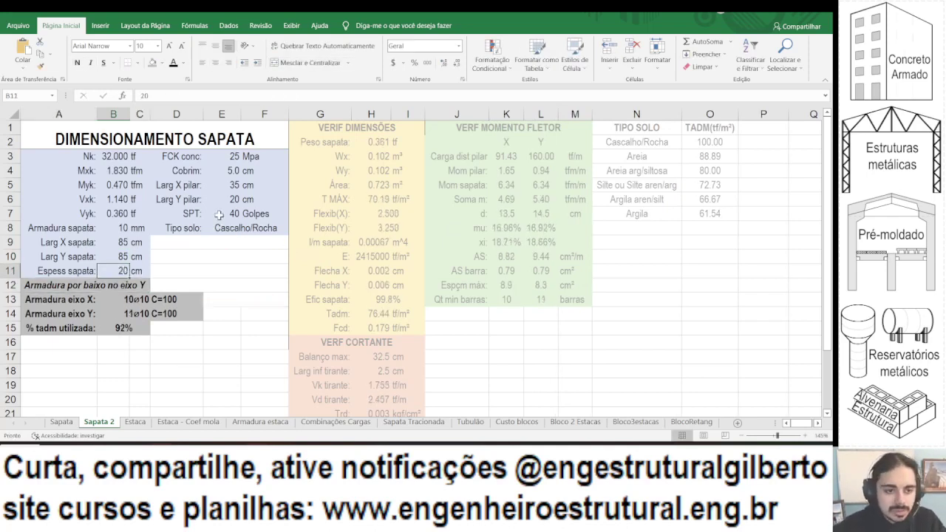
Set the moments Mxk in B4 and Myk in B5 to 0.
click(126, 176)
text(0)
key(Return)
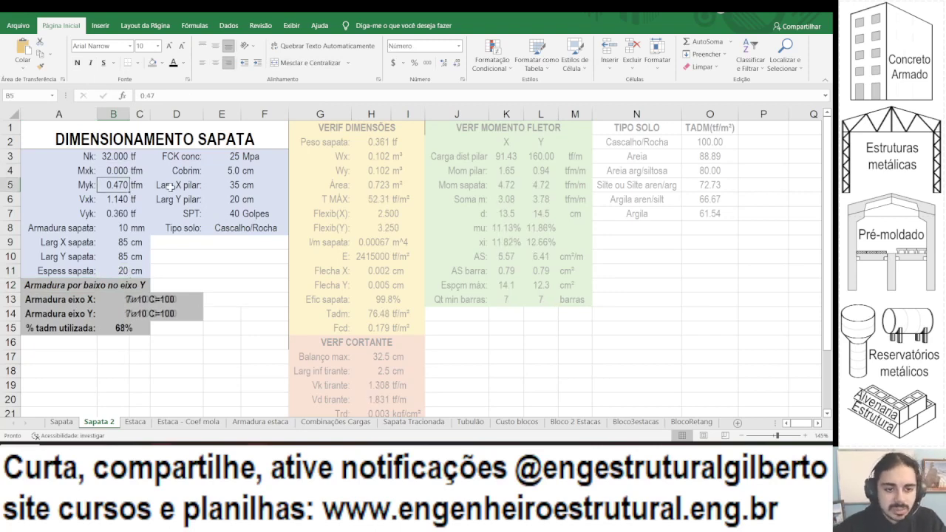
text(0)
key(Return)
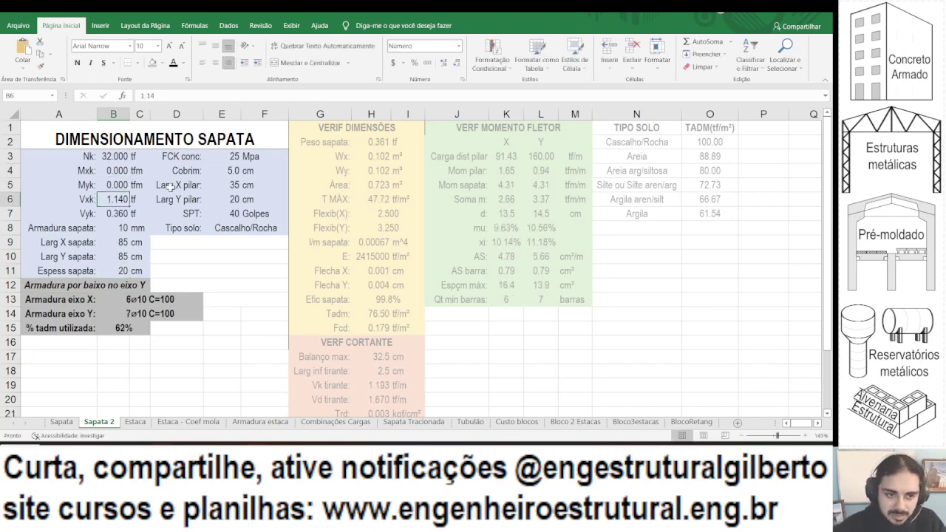
Try a vertical load Nk in B3 of 48 tf, and raise it to 50 tf.
key(Up)
key(Up)
key(Up)
text(48)
key(Return)
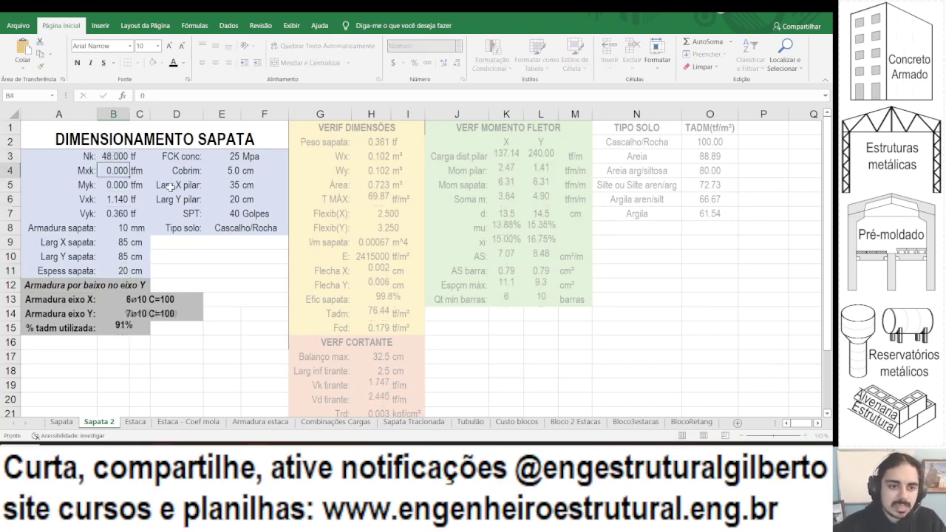
key(Up)
text(50)
key(Return)
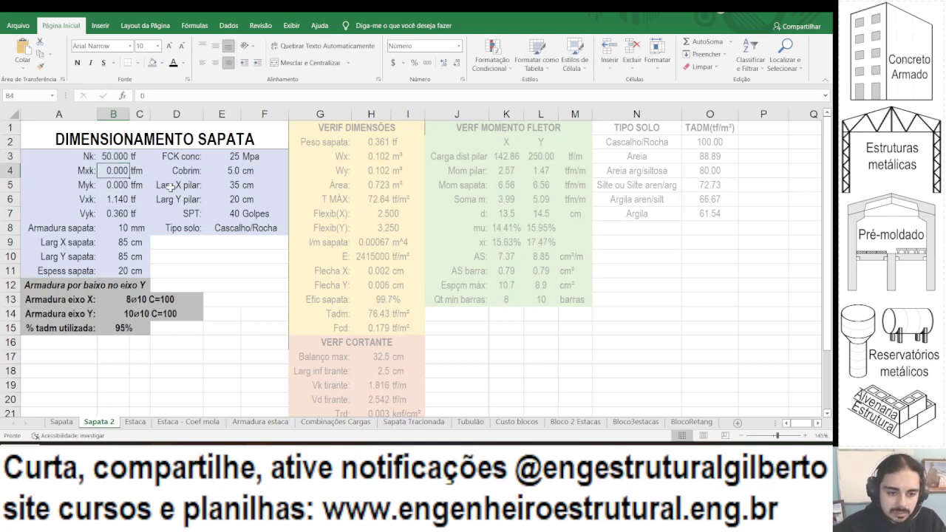
key(Up)
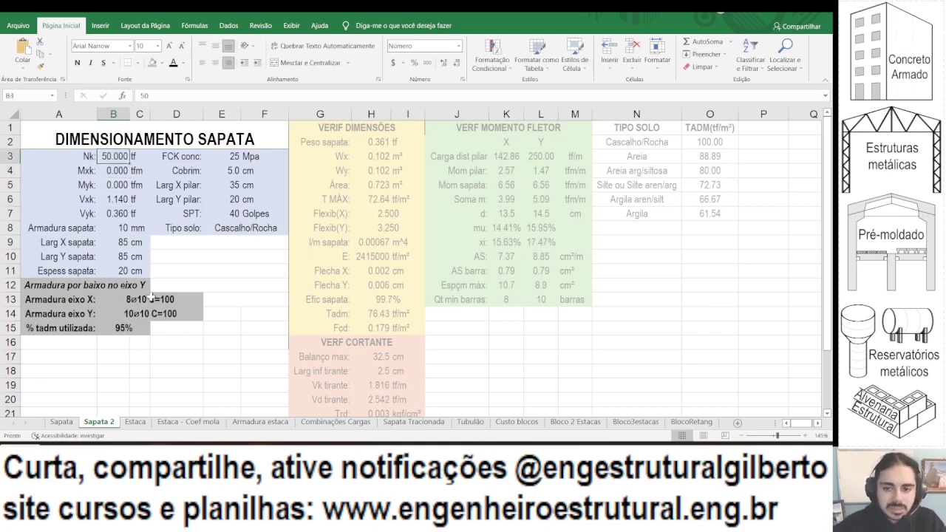
Try a 16 mm bar diameter for Armadura sapata in B8.
click(144, 318)
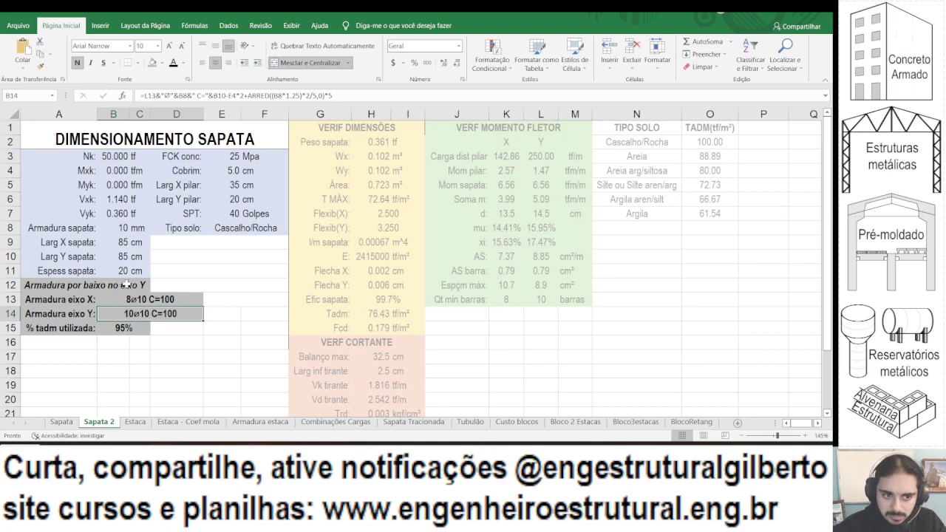
click(122, 272)
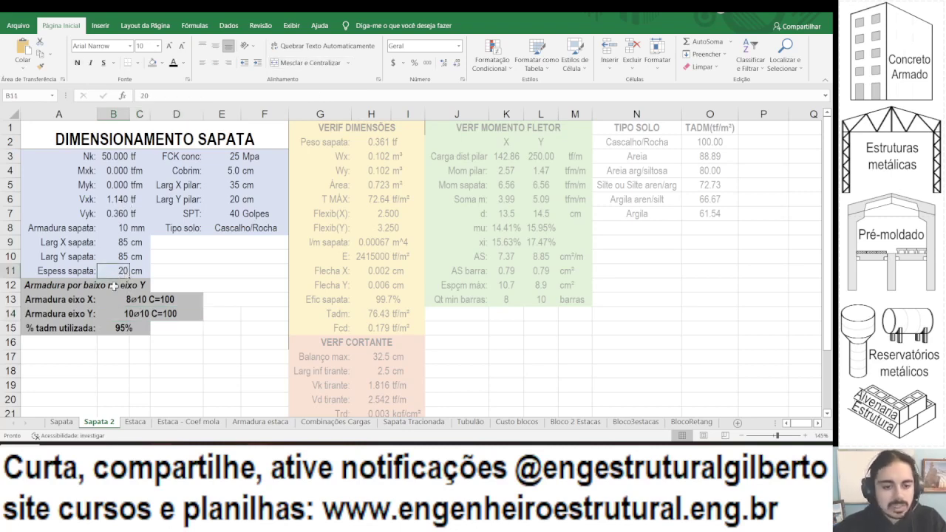
click(111, 242)
click(115, 231)
text(16)
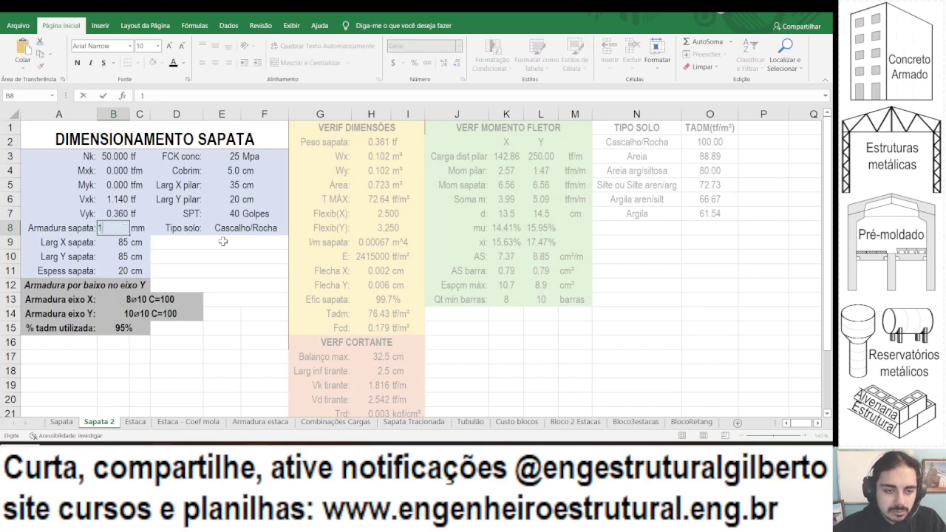
key(Return)
key(Up)
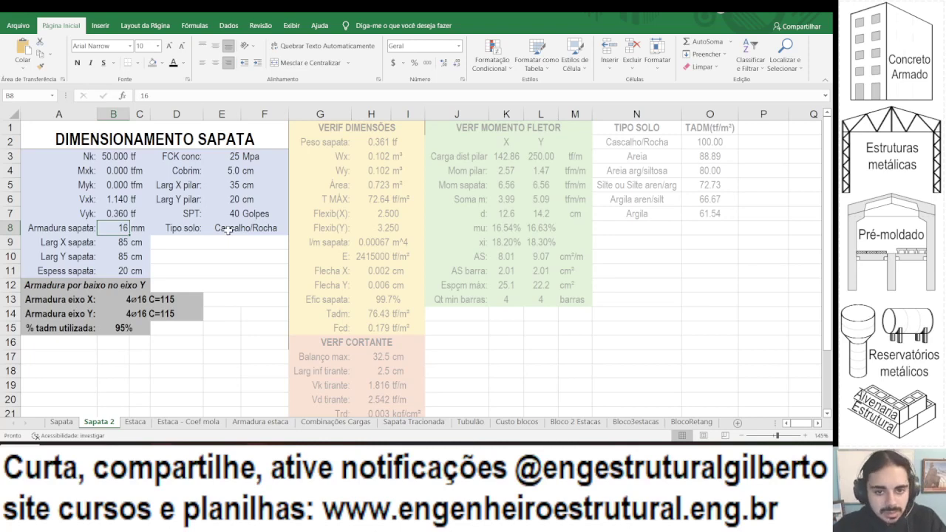
Examine the Flexib(Y) value in the dimension verification block.
click(306, 114)
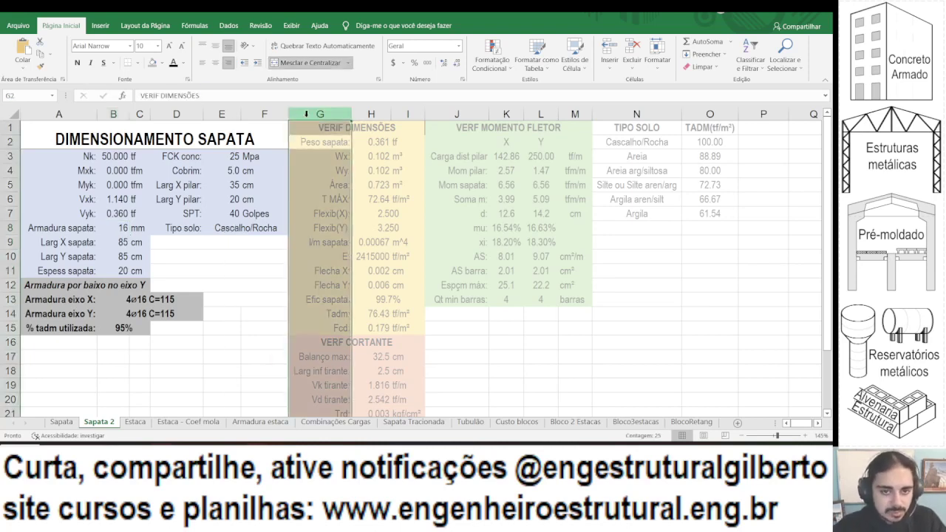
click(139, 63)
click(134, 258)
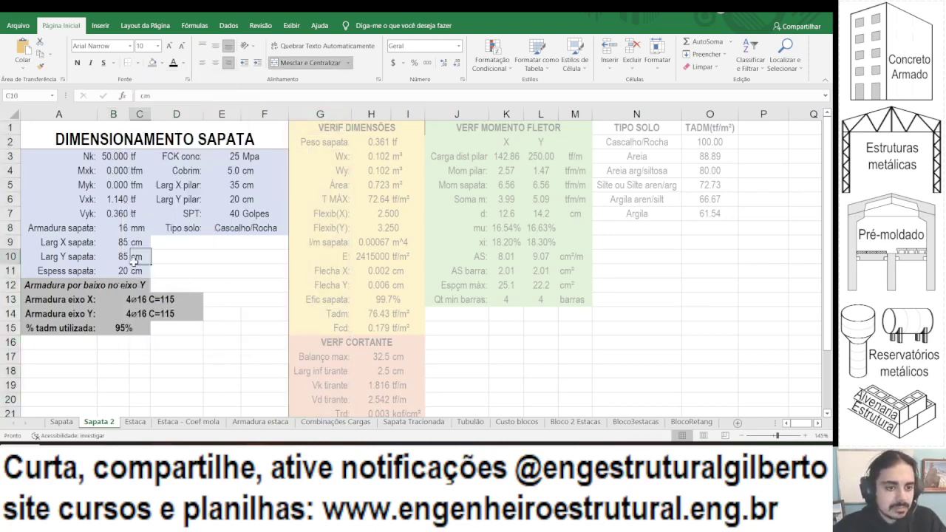
click(390, 231)
drag(346, 230, 392, 230)
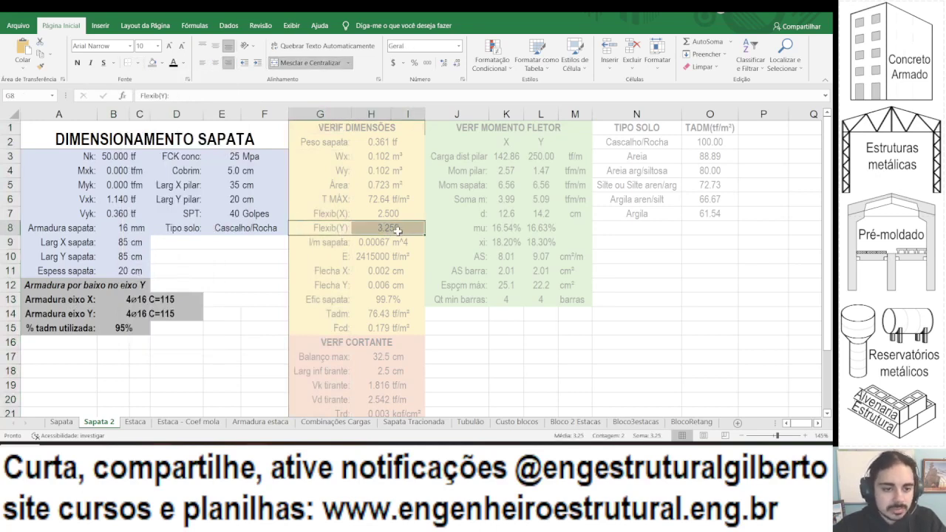
click(399, 231)
Test reduced footing thicknesses in B11, entering 19, 18, 17 and 16 cm in turn.
click(119, 270)
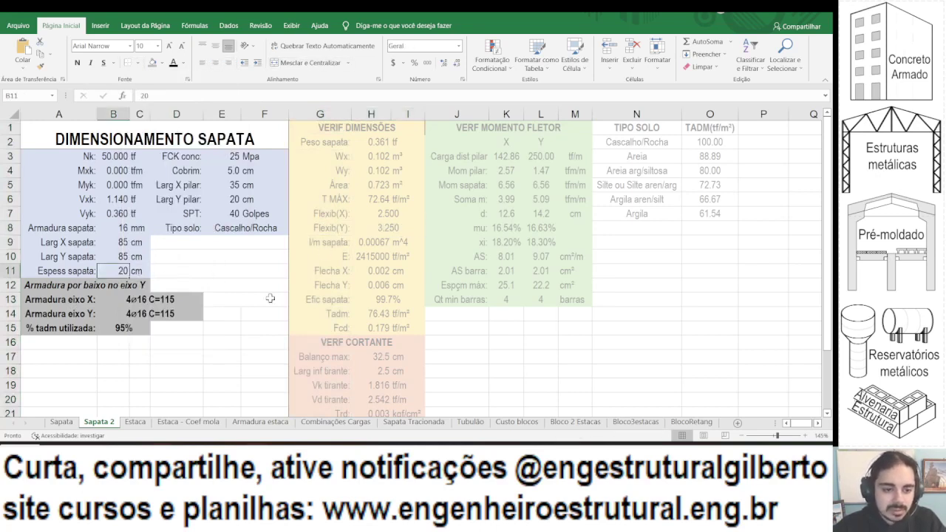
text(19)
key(Return)
key(Up)
text(18)
key(Return)
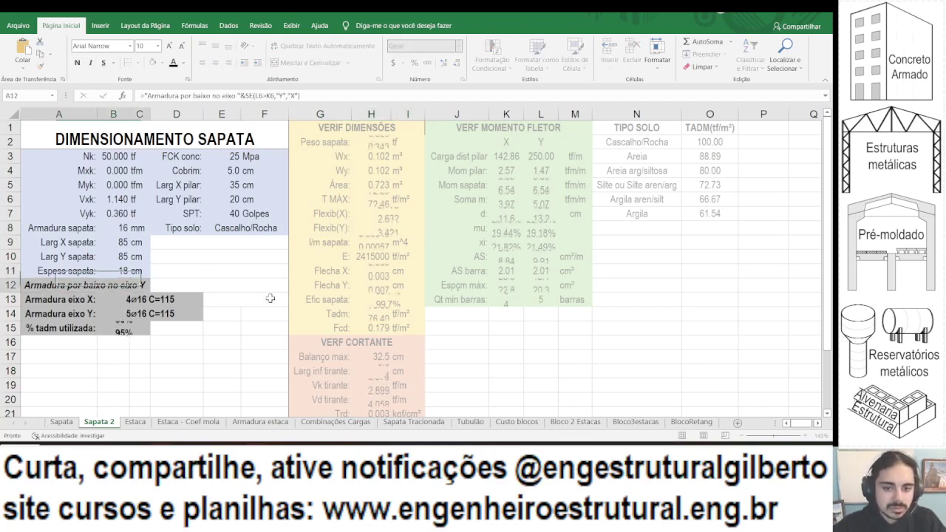
key(Up)
text(17)
key(Up)
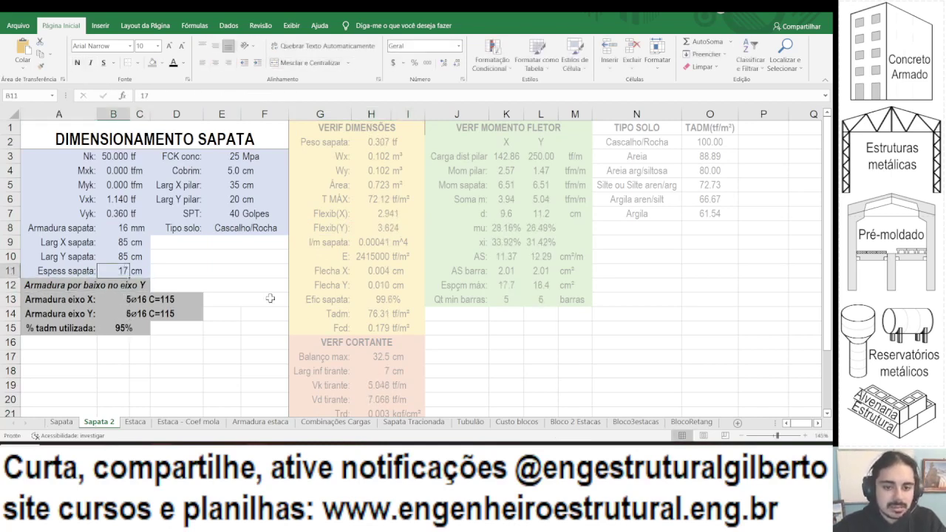
text(16)
key(Return)
key(Up)
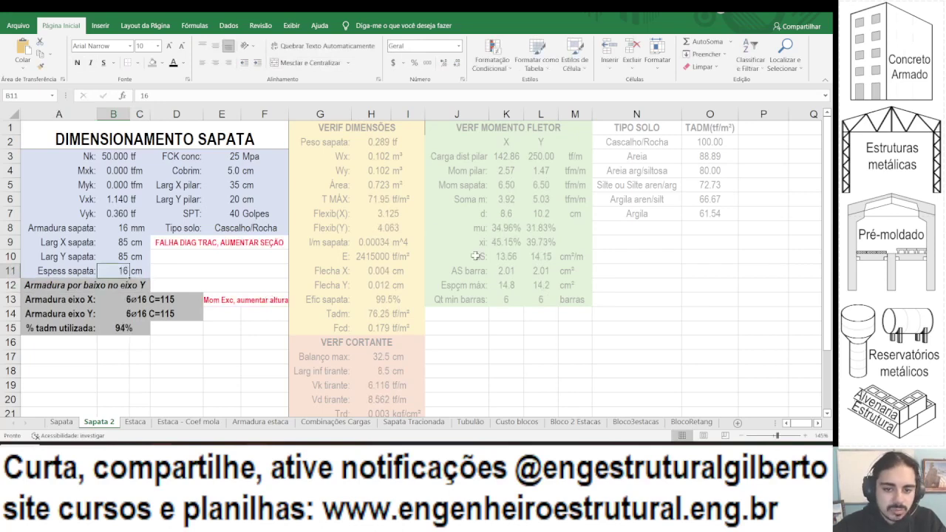
Set SPT in E7 to 8 Golpes and choose Silte ou Silte aren/arg as the soil type in E8.
click(411, 226)
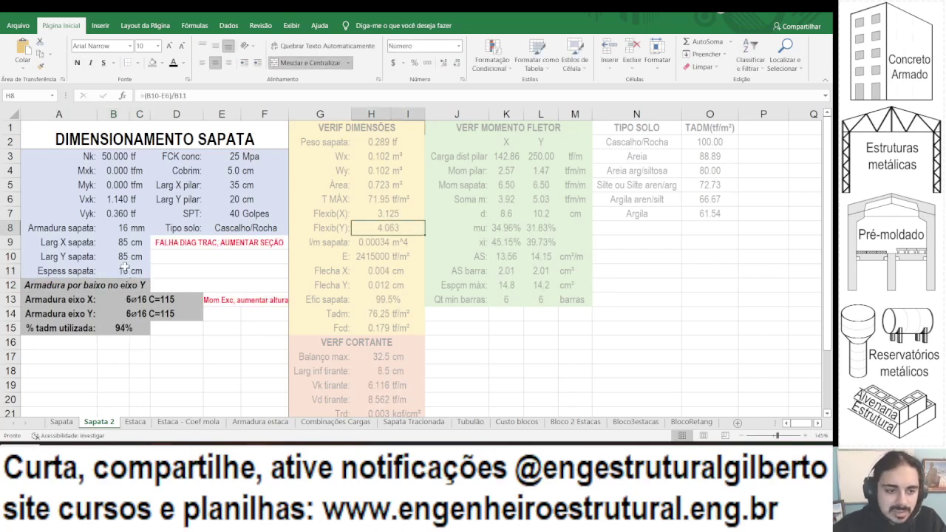
click(103, 156)
click(221, 213)
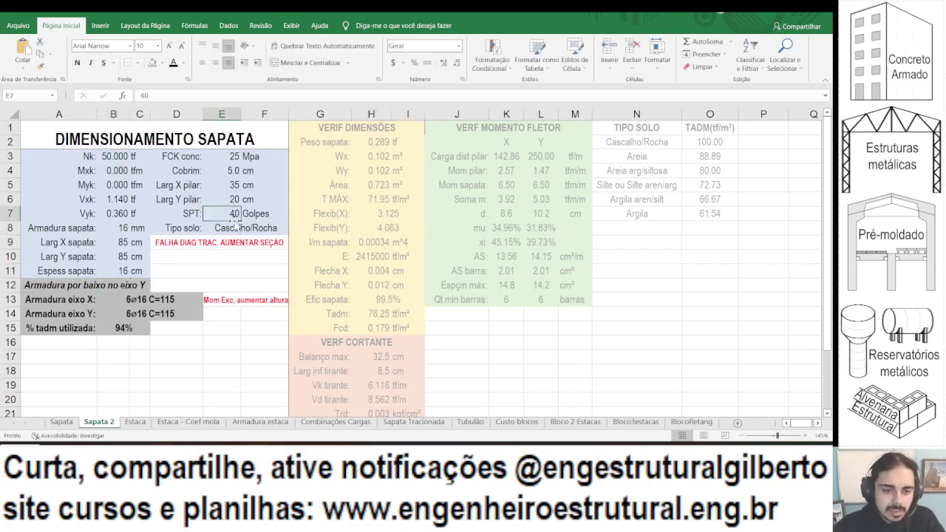
text(8)
click(248, 230)
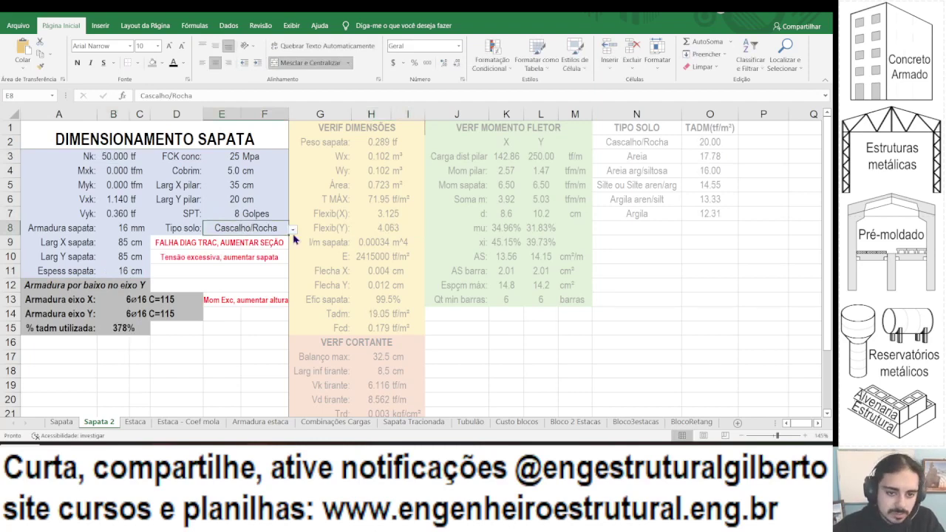
click(293, 230)
click(251, 271)
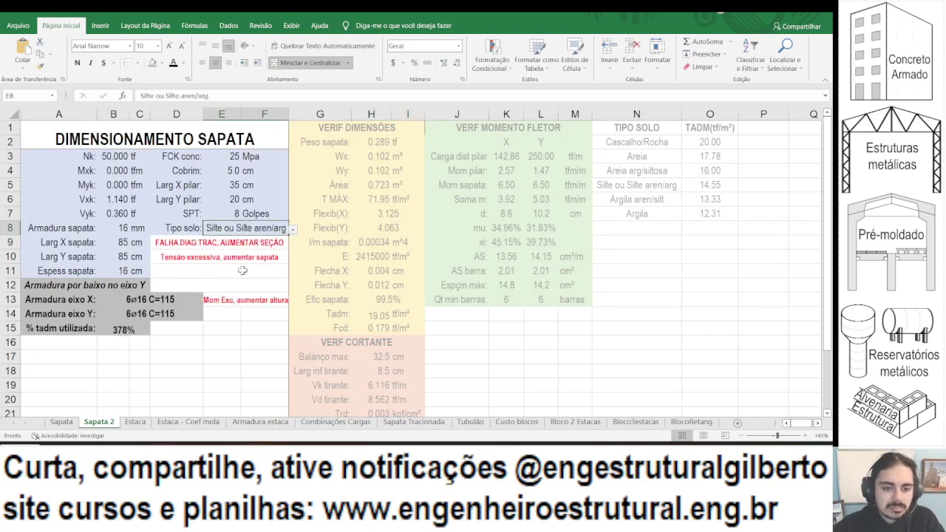
Reduce the vertical load Nk in B3 to 10 tf.
click(145, 310)
click(113, 156)
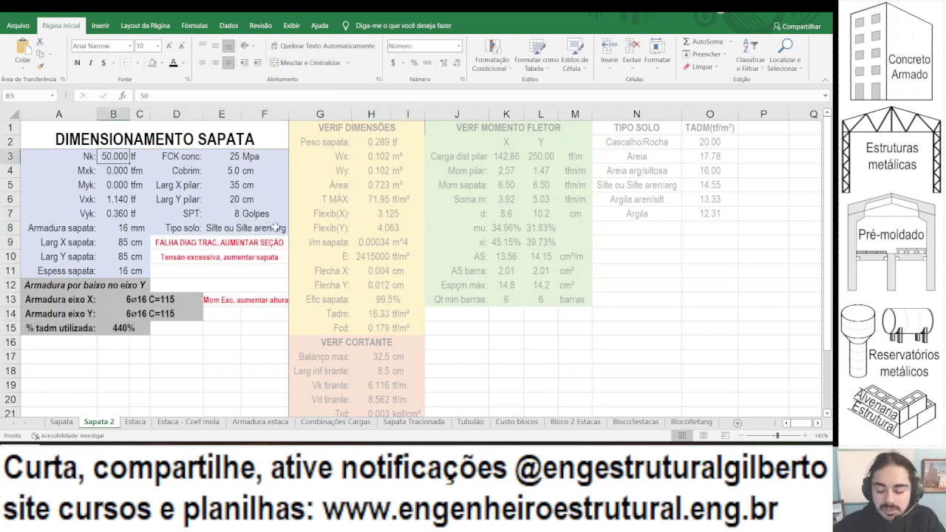
text(10)
key(Return)
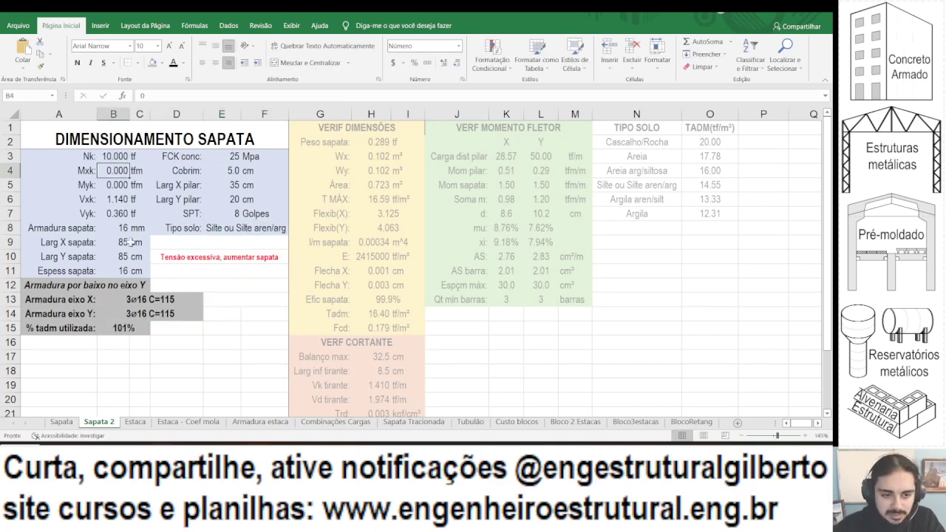
Set Espess sapata in B11 to 20 cm and Larg X sapata in B9 to 90 cm.
click(119, 244)
key(Down)
key(Down)
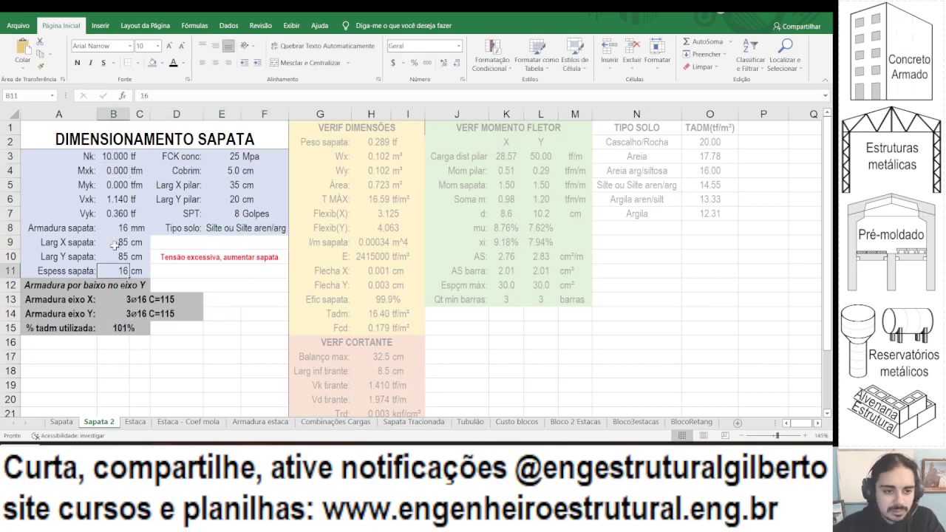
text(20)
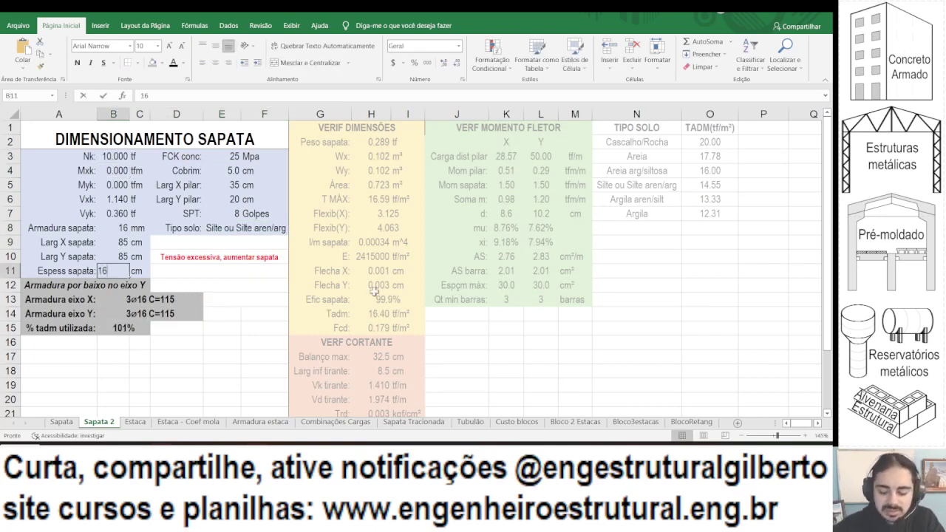
key(Up)
key(Up)
text(90)
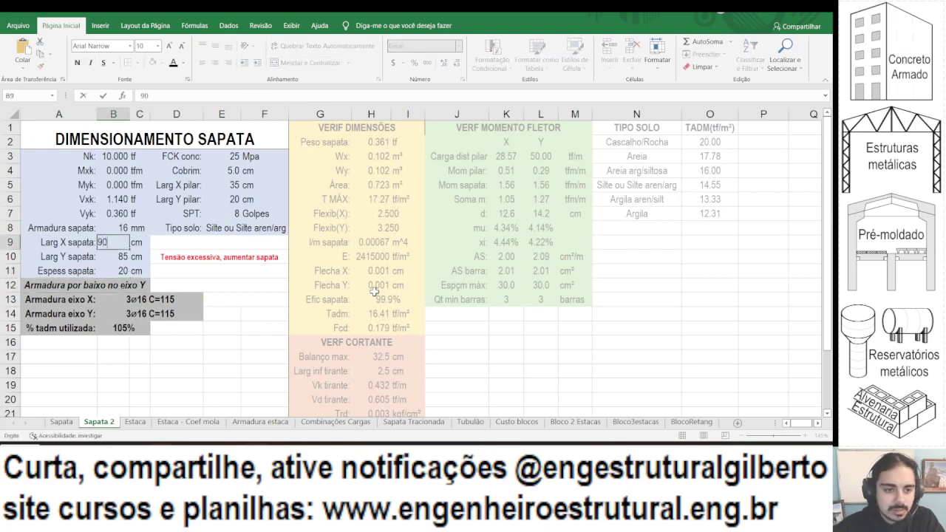
key(Return)
key(Up)
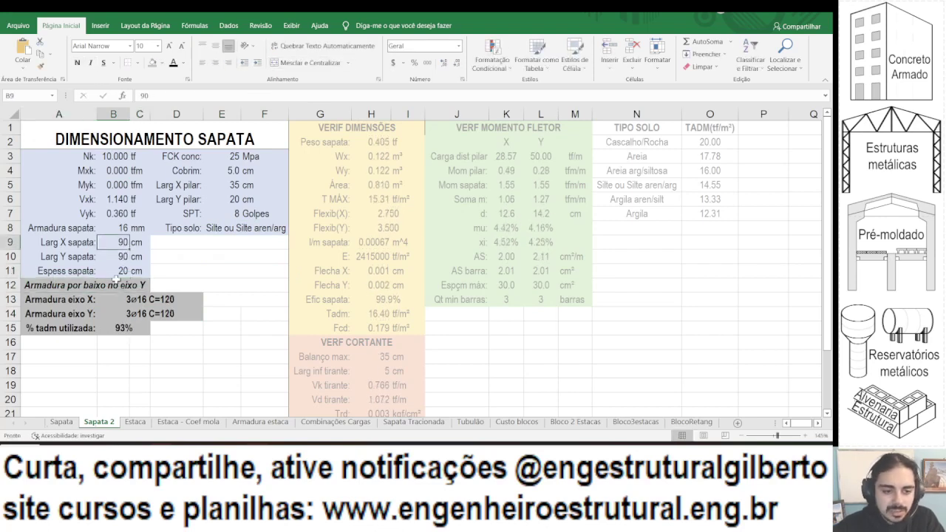
Set the Armadura sapata bar diameter in B8 to 10 mm.
click(106, 215)
click(116, 226)
text(10)
key(Return)
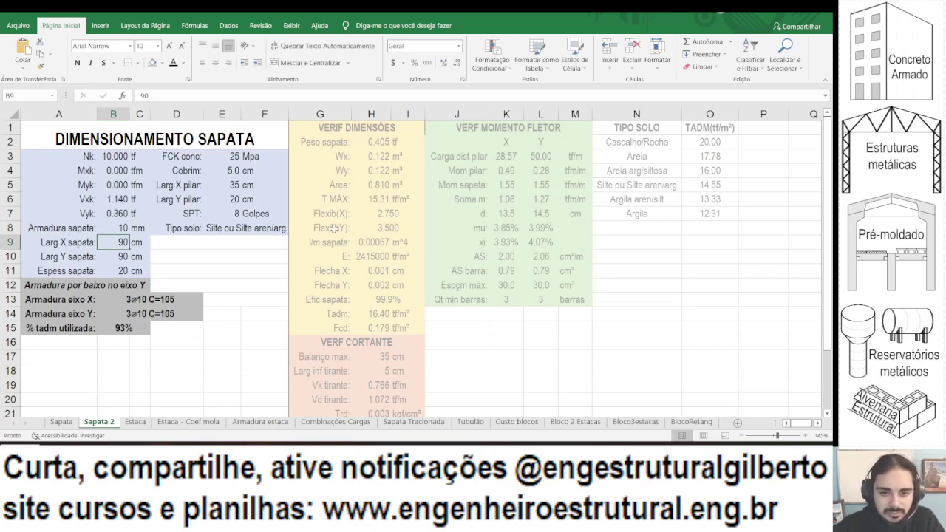
Check the Flexib(Y) value and set the vertical load Nk in B3 to 15 tf.
drag(329, 228, 388, 228)
click(108, 158)
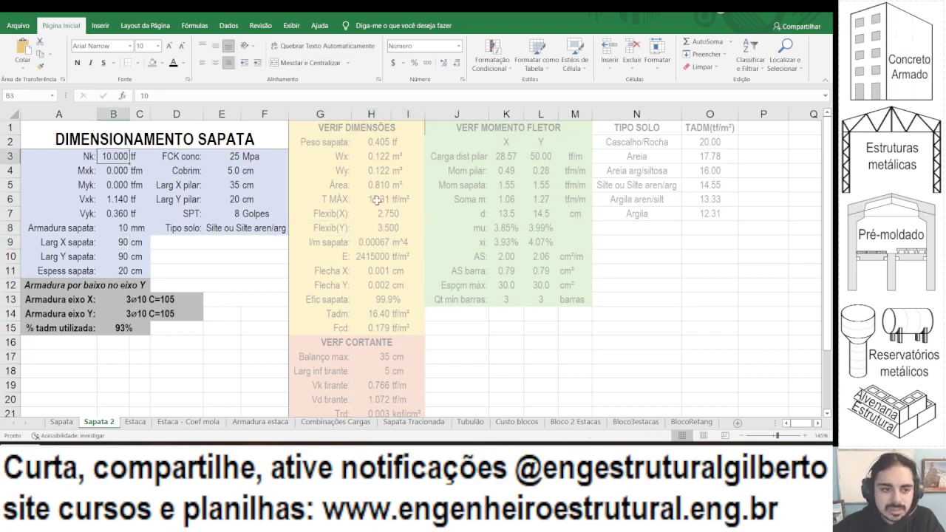
text(15)
key(Return)
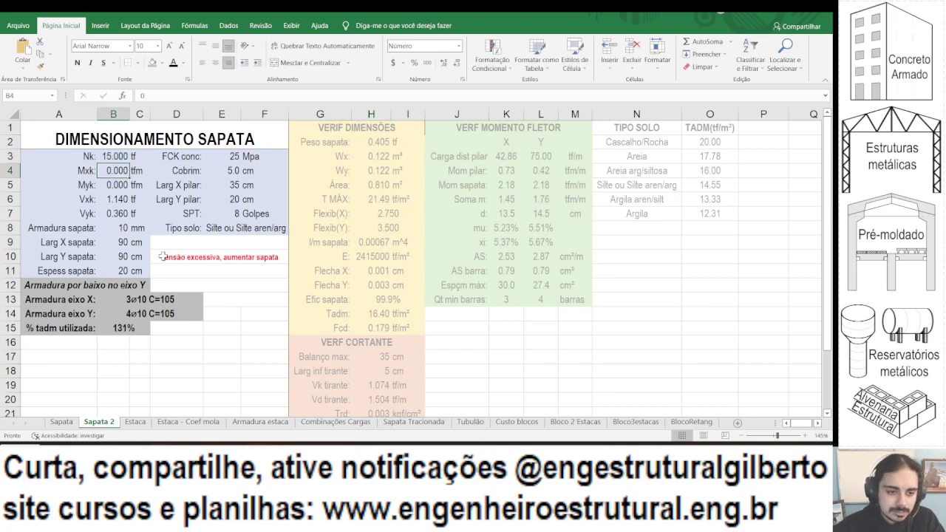
Increase Larg X sapata in B9 to 100 cm and further to 110 cm.
click(109, 240)
text(100)
key(Return)
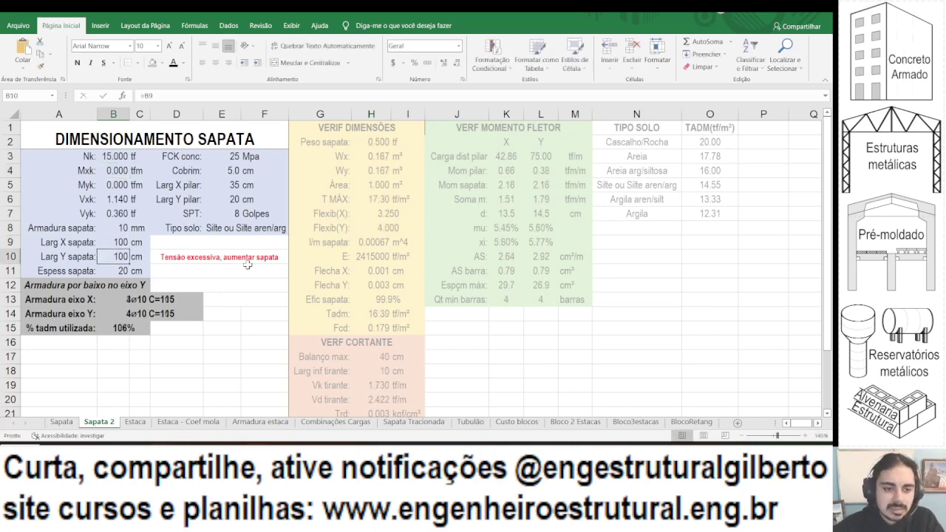
key(Up)
text(110)
key(Return)
key(Up)
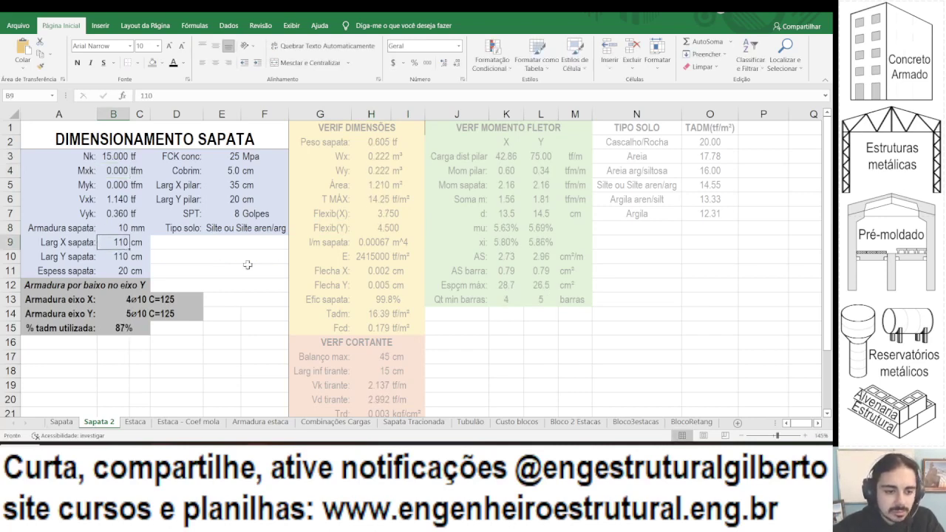
Set Larg X sapata in B9 to 105 cm and check the Flexib(Y) value and the VERF CORTANTE block.
text(105)
key(Return)
key(Up)
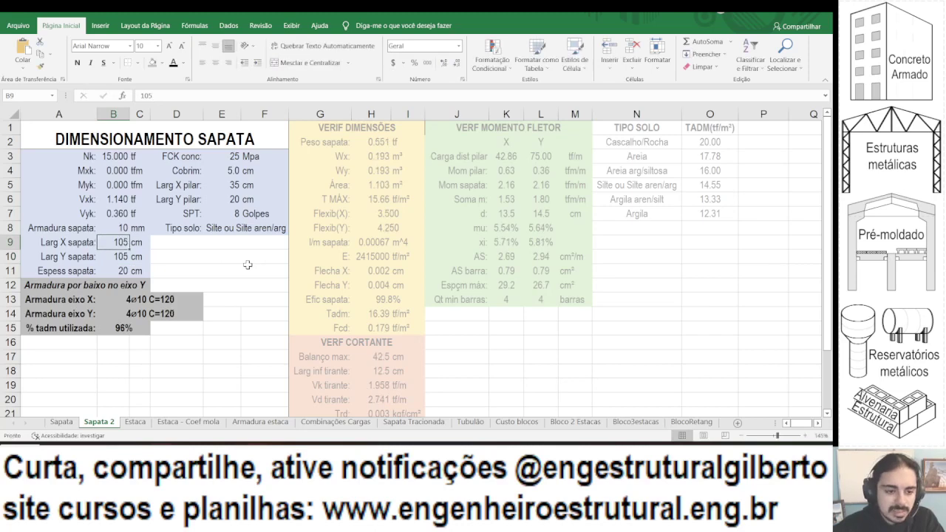
drag(325, 227, 402, 228)
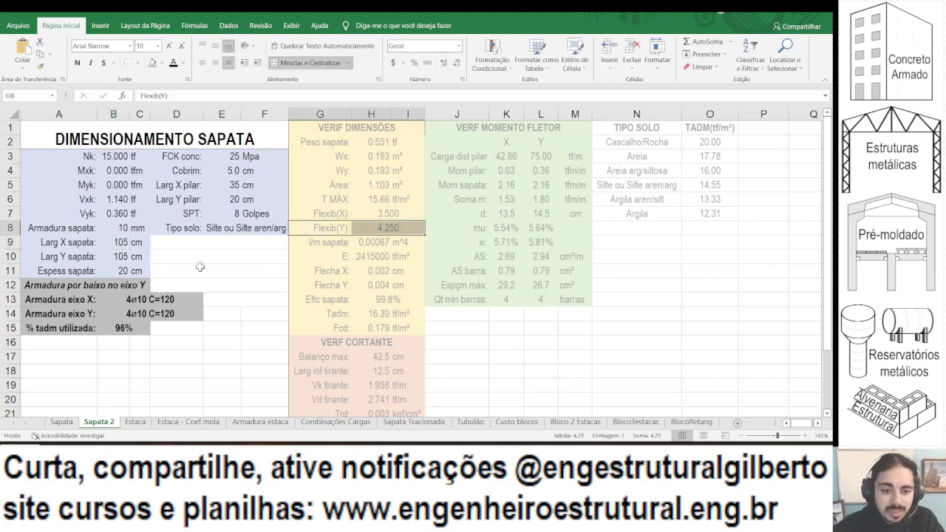
scroll(318, 258, down, 5)
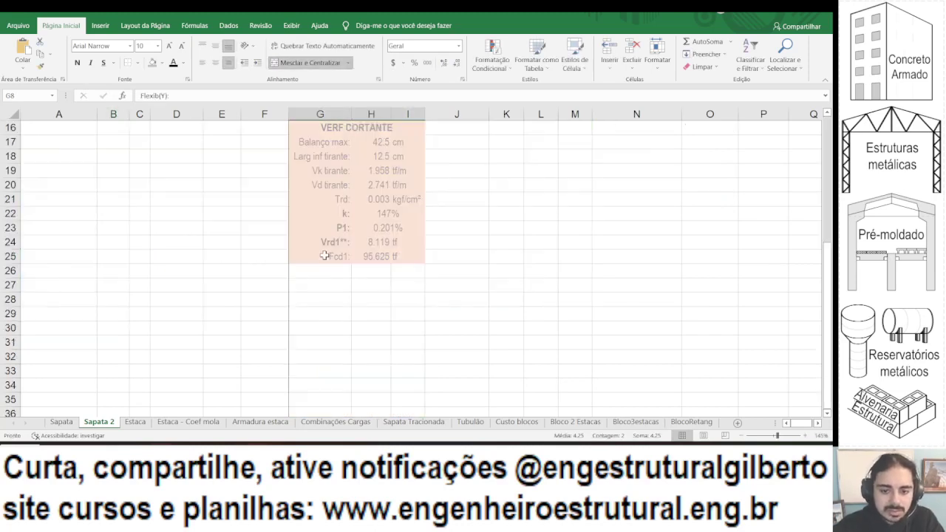
scroll(379, 232, up, 1)
scroll(181, 183, up, 4)
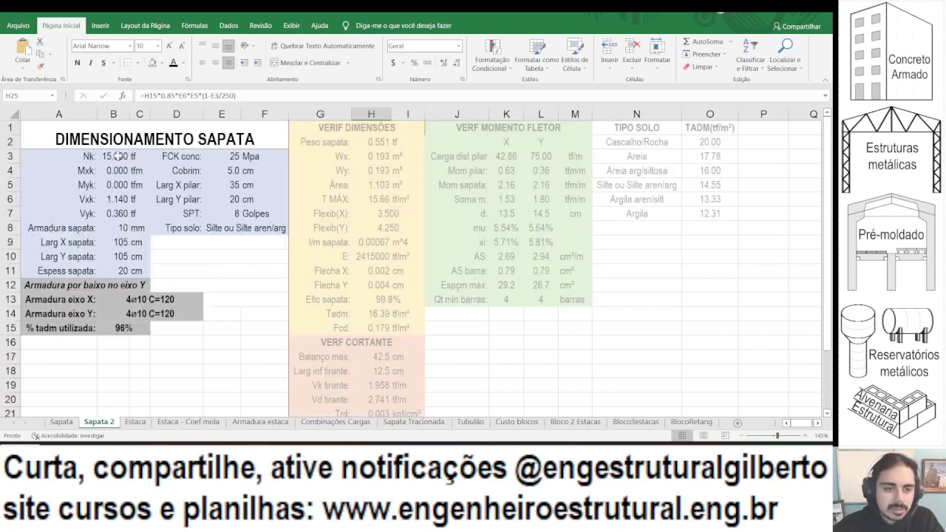
Set the vertical load Nk in B3 to 20 tf.
key(ctrl+Home)
key(Down)
key(Right)
text(25)
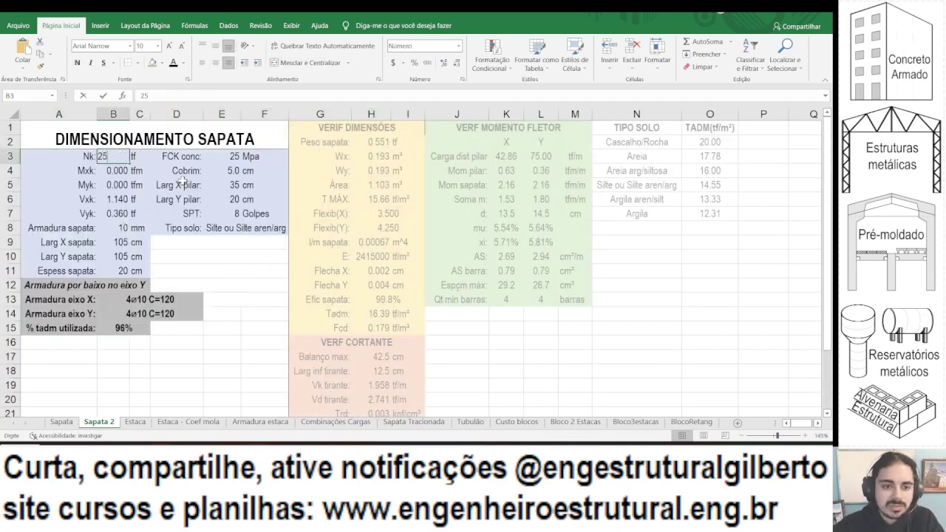
key(BackSpace)
text(0)
key(Return)
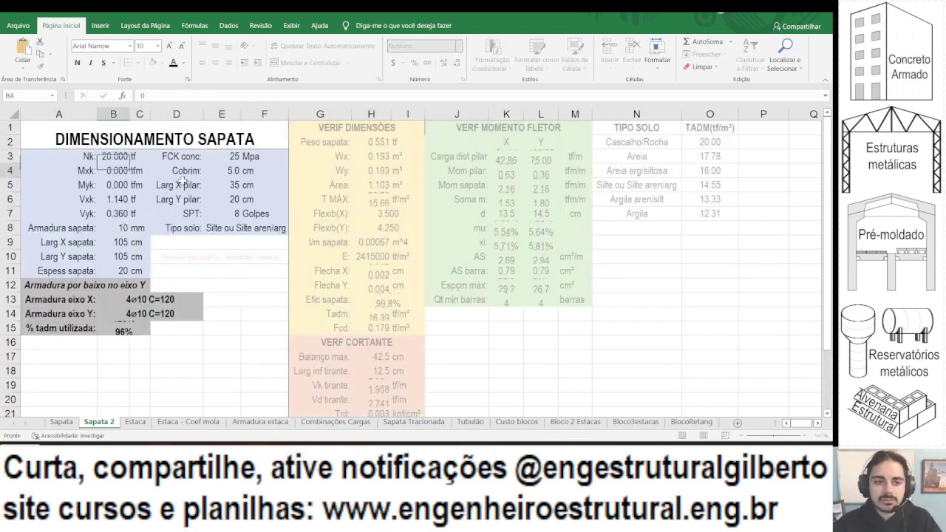
Set the SPT in E7 to 6 Golpes and the Tipo solo in E8 to Argila.
key(Down)
key(Right)
key(Right)
key(Down)
key(Down)
text(6)
key(Return)
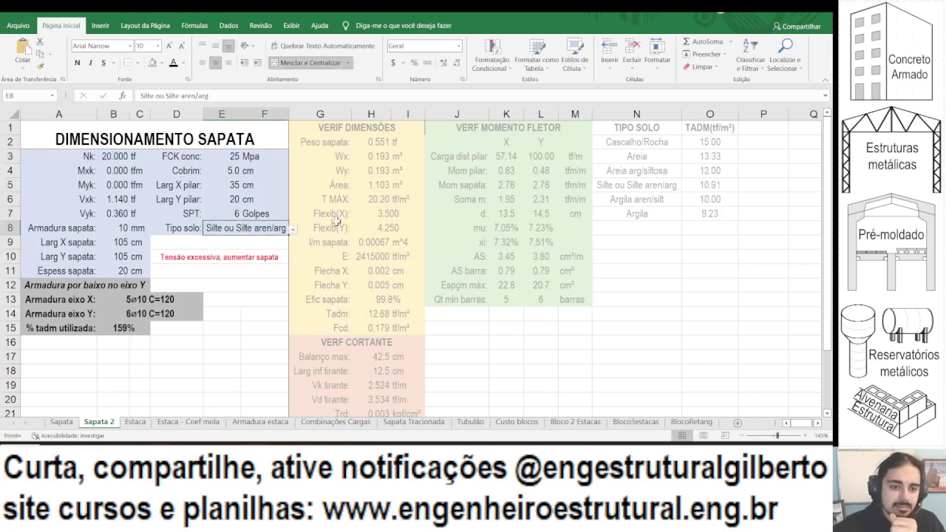
click(292, 228)
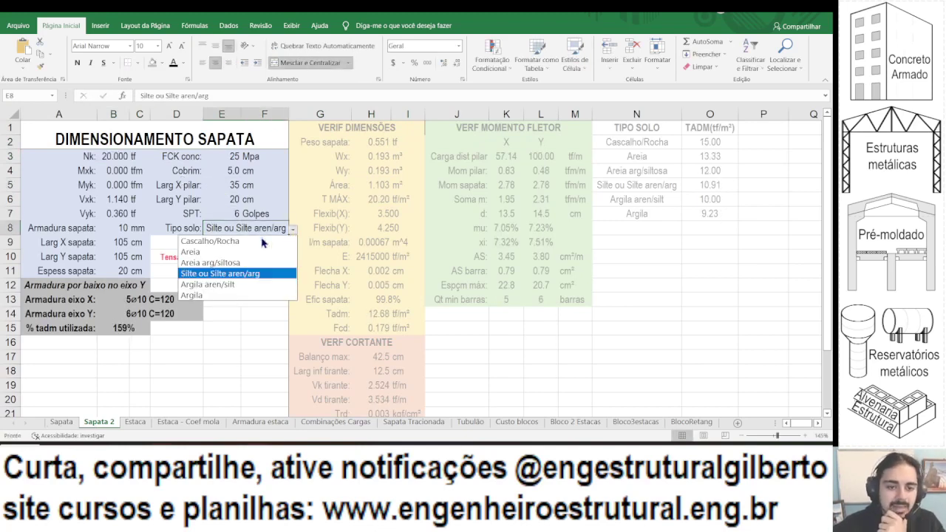
click(220, 295)
Increase Larg X sapata in B9 to 125 cm and further to 130 cm.
drag(122, 244, 122, 229)
scroll(221, 259, down, 1)
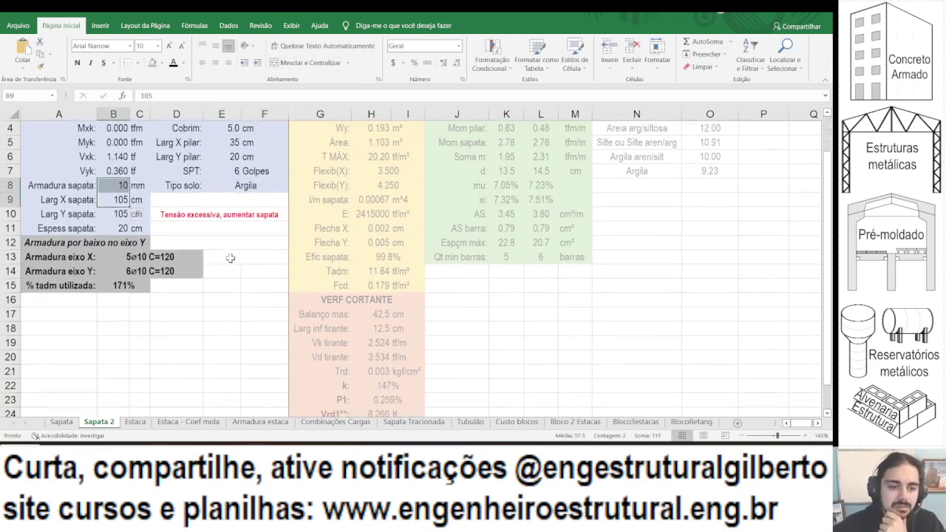
key(shift+Down)
text(120)
key(Return)
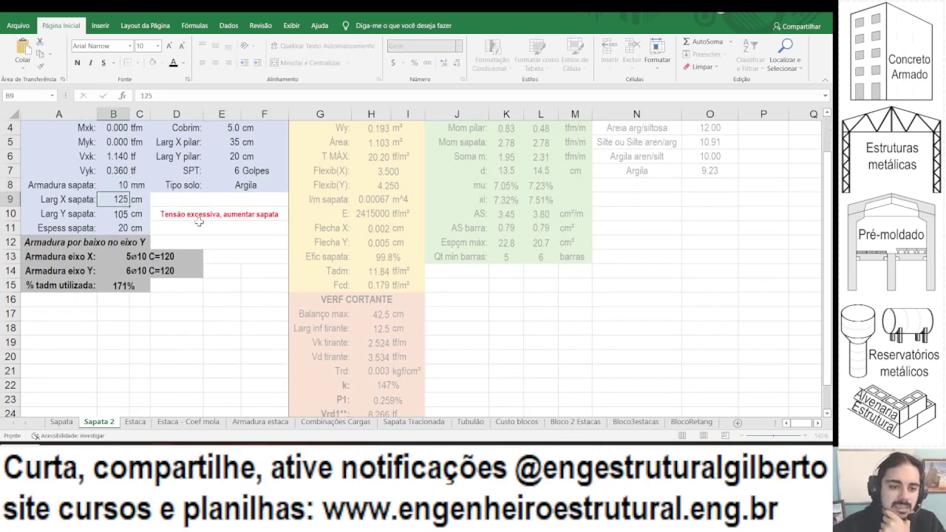
key(Up)
text(130)
key(ctrl+Return)
Increase Larg X sapata in B9 to 135 cm and further to 140 cm.
text(135)
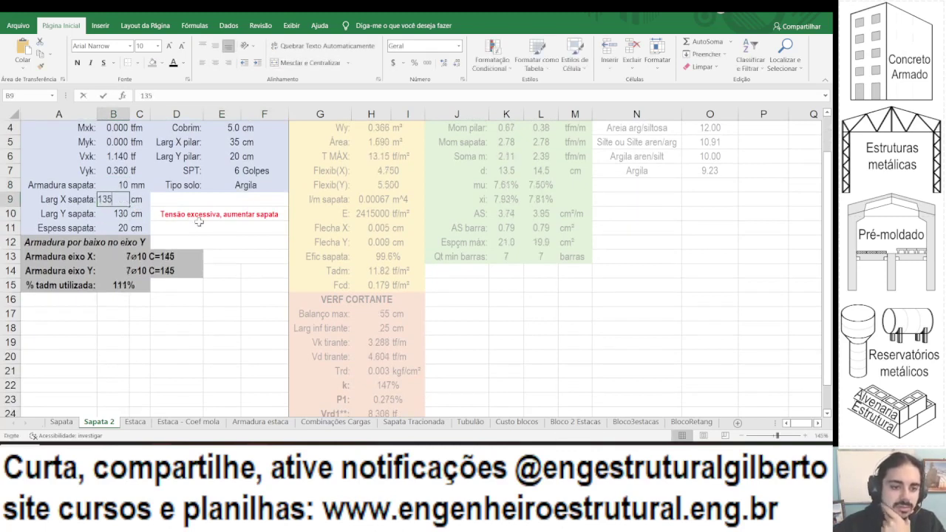
key(Return)
key(Up)
text(14)
key(Return)
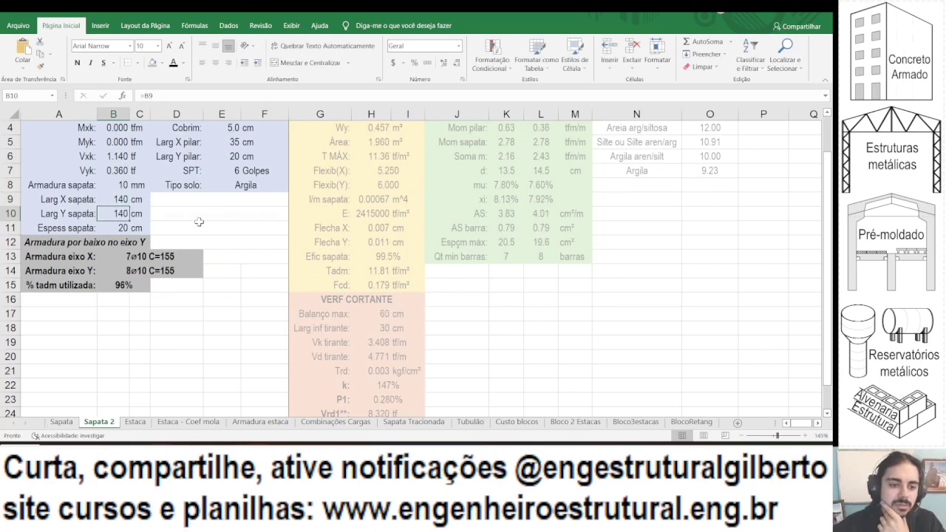
Examine the Espess sapata input and the formulas behind Efic sapata, Tadm, Flecha Y and % tadm utilizada.
drag(96, 228, 56, 223)
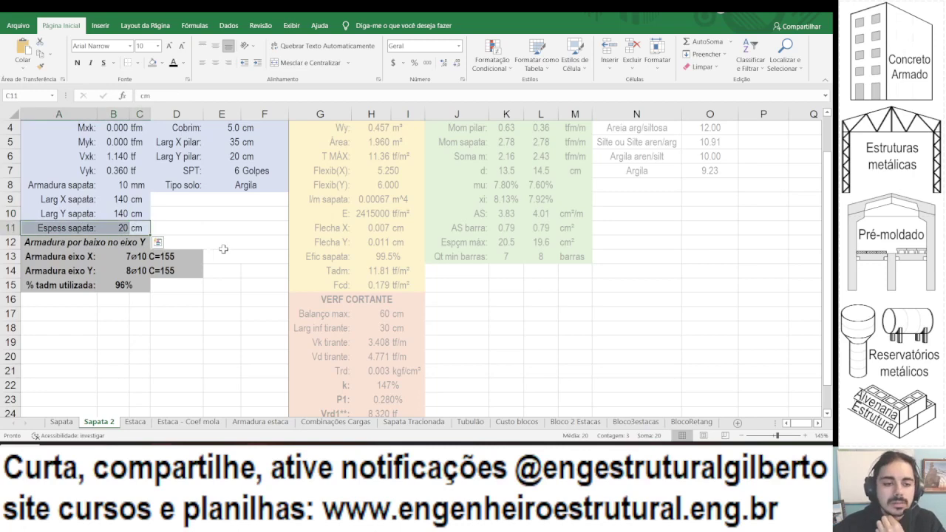
click(371, 256)
scroll(263, 256, up, 1)
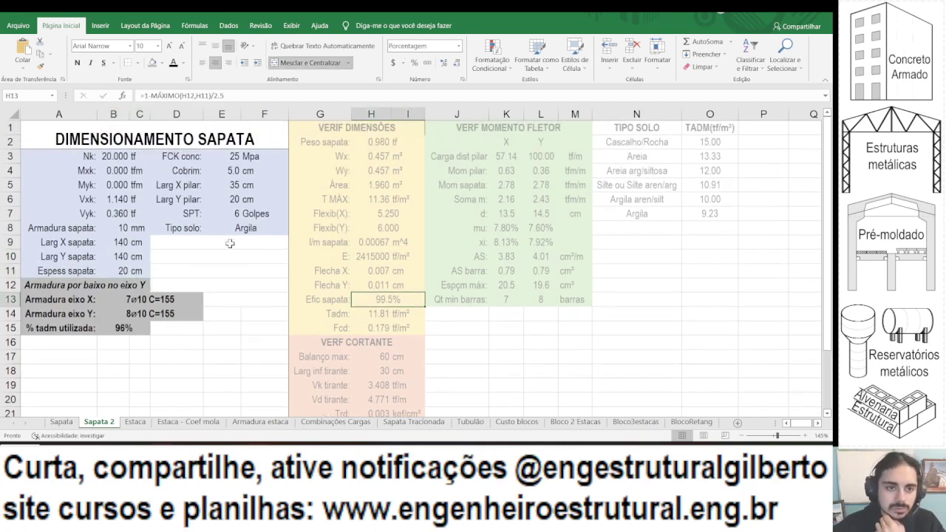
click(207, 94)
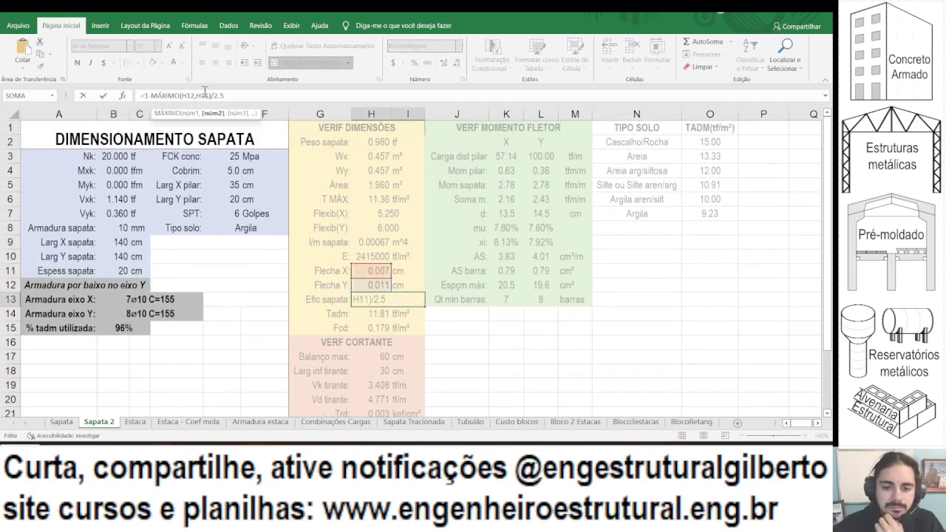
key(Return)
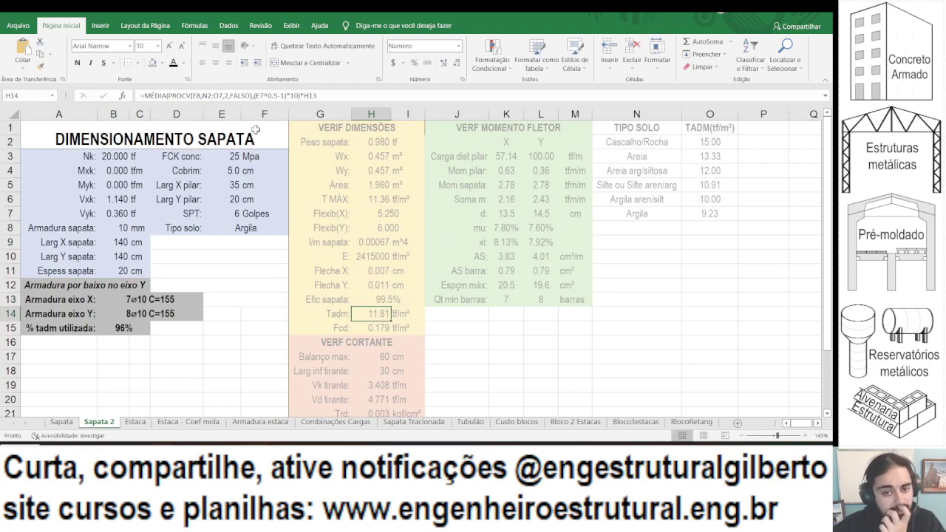
click(366, 286)
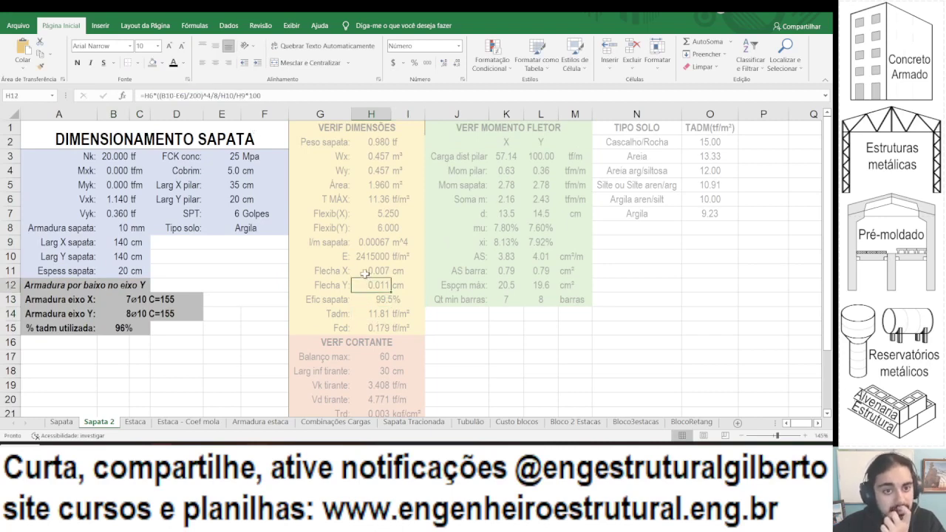
click(118, 325)
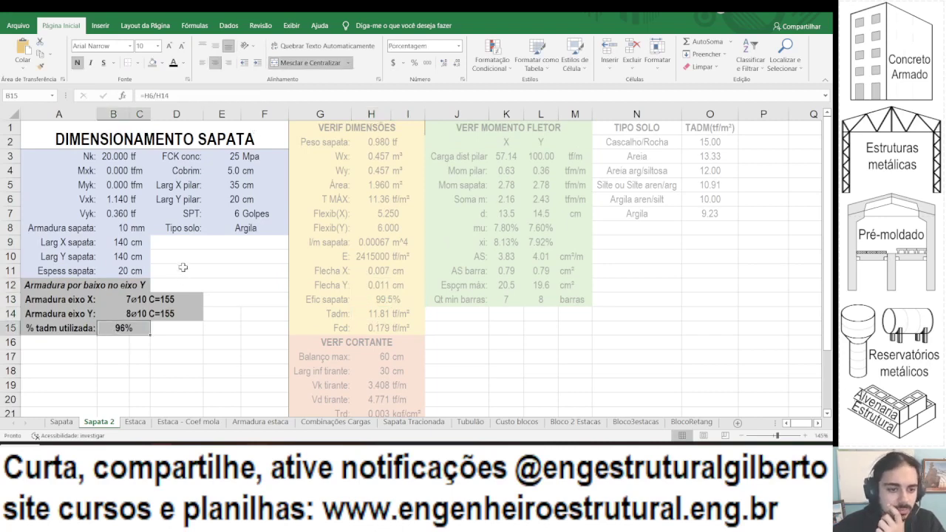
scroll(182, 266, down, 3)
scroll(182, 262, up, 3)
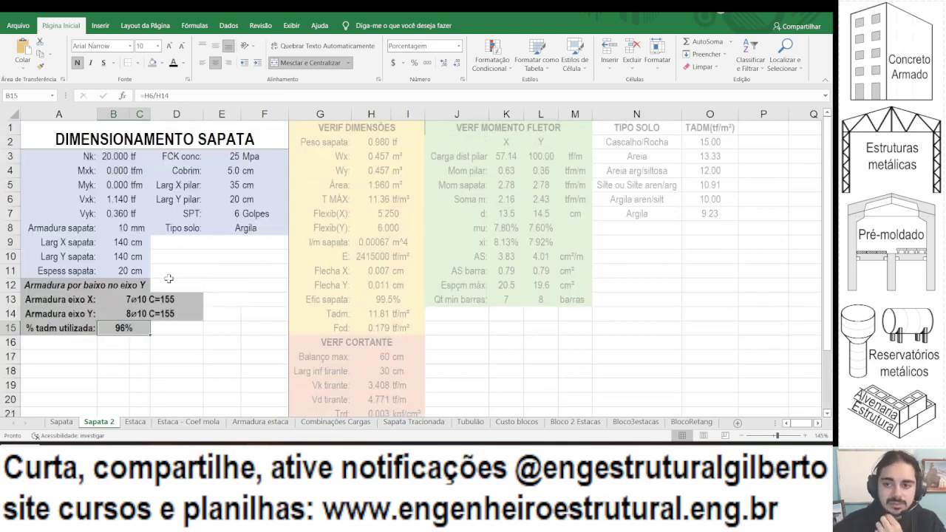
click(457, 114)
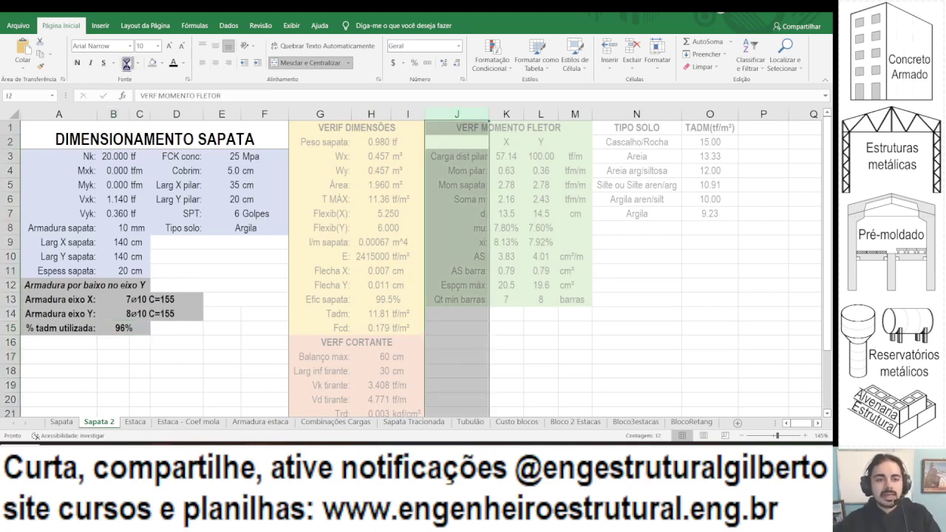
click(386, 287)
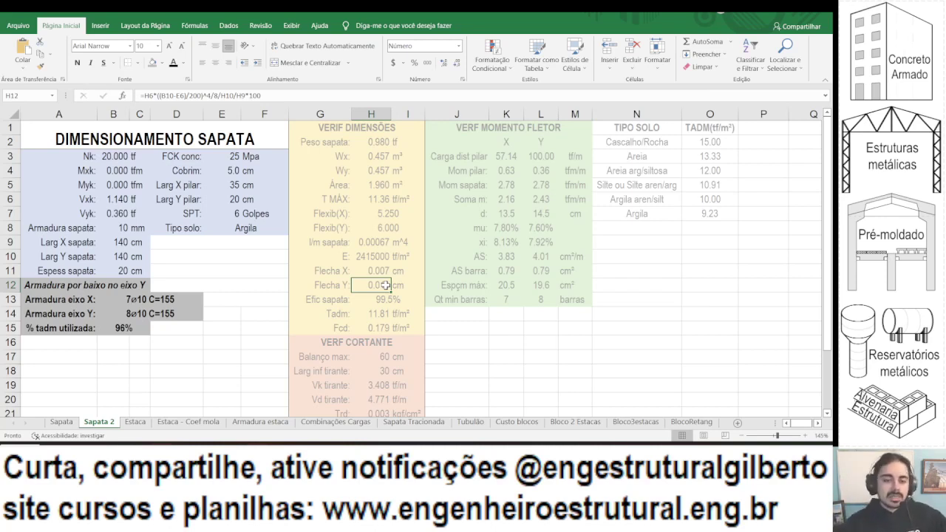
Set the vertical load Nk in B3 to 40 tf and Larg X sapata in B9 to 180 cm.
click(133, 159)
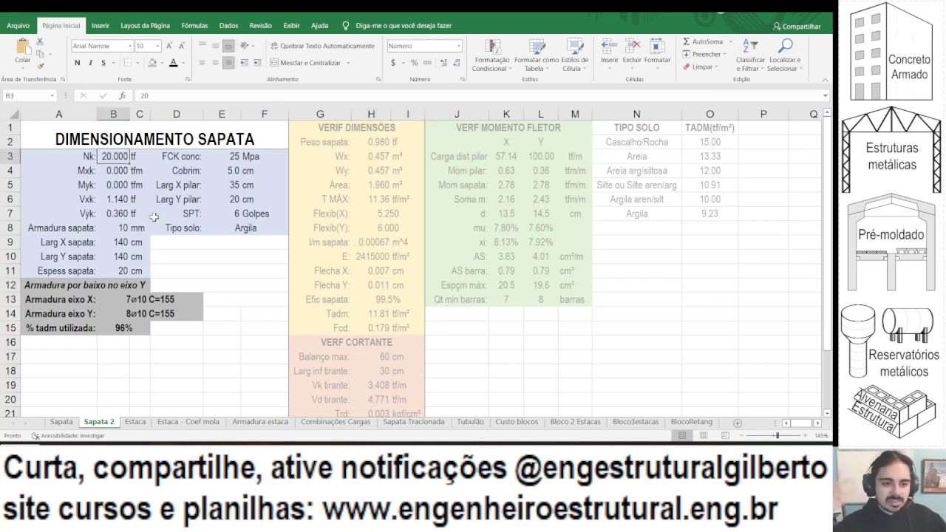
text(40)
key(Return)
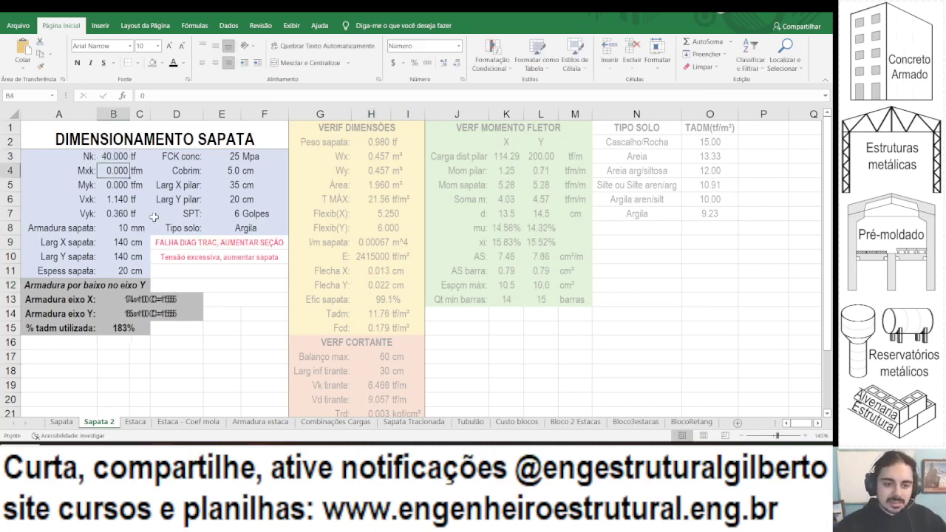
click(110, 228)
click(111, 242)
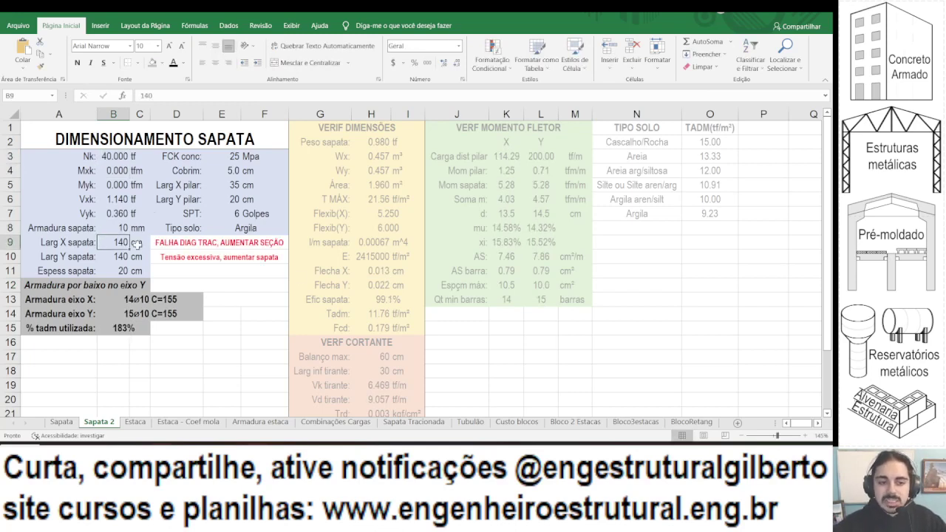
text(180)
key(Return)
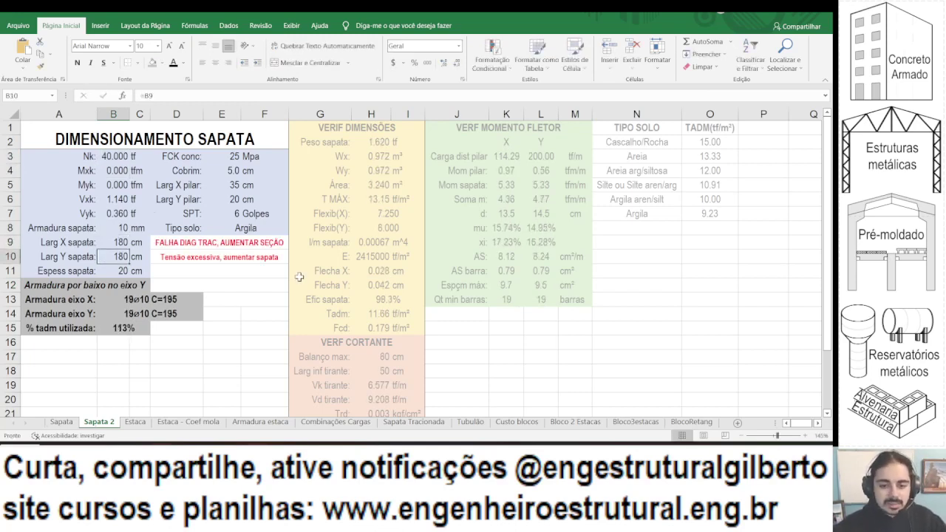
Increase Larg X sapata in B9 to 190 cm and further to 195 cm.
key(Up)
text(200)
key(BackSpace)
text(190)
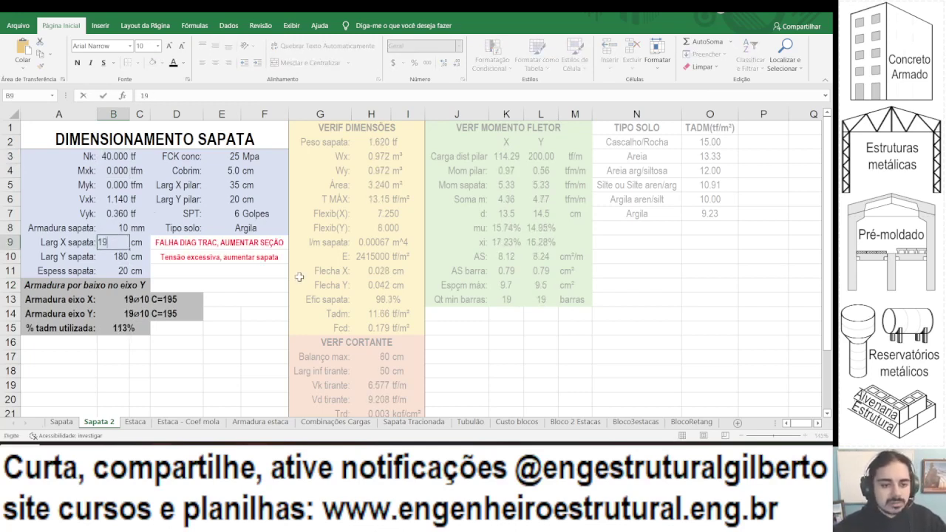
key(Return)
key(Up)
text(1)
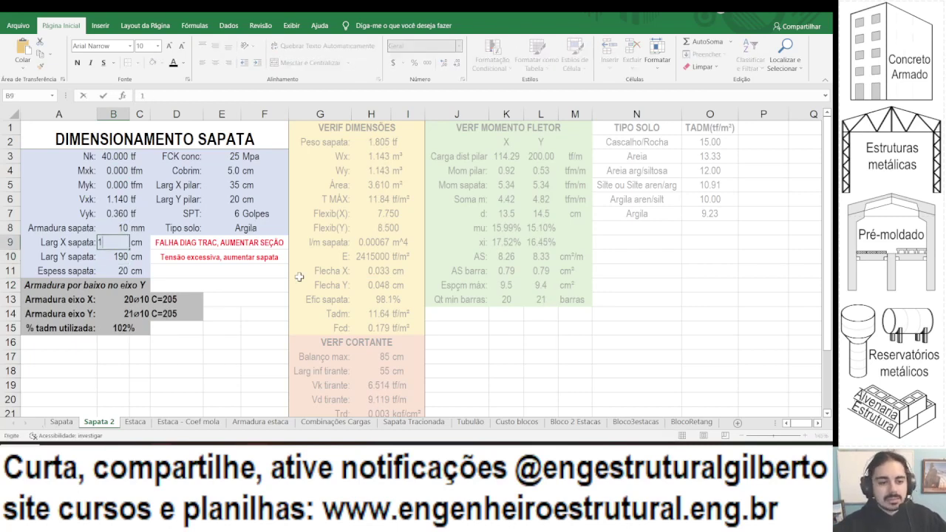
key(Return)
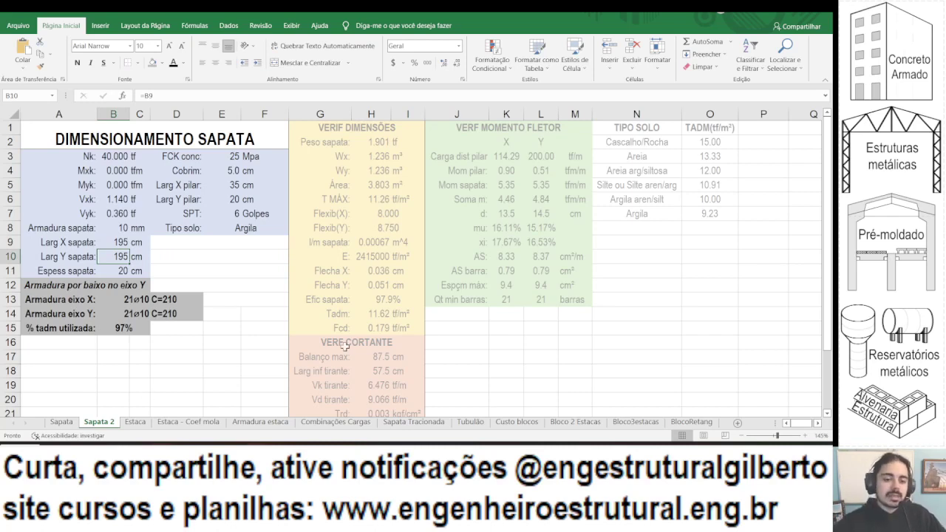
Insert the text "c/" after the B8 bar diameter in the Armadura eixo X formula in B13.
drag(131, 303, 185, 320)
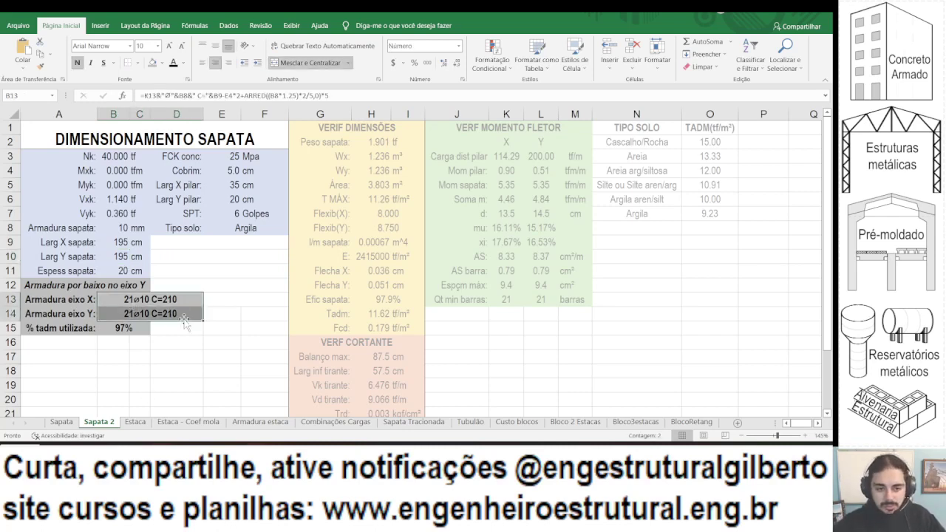
key(ctrl+c)
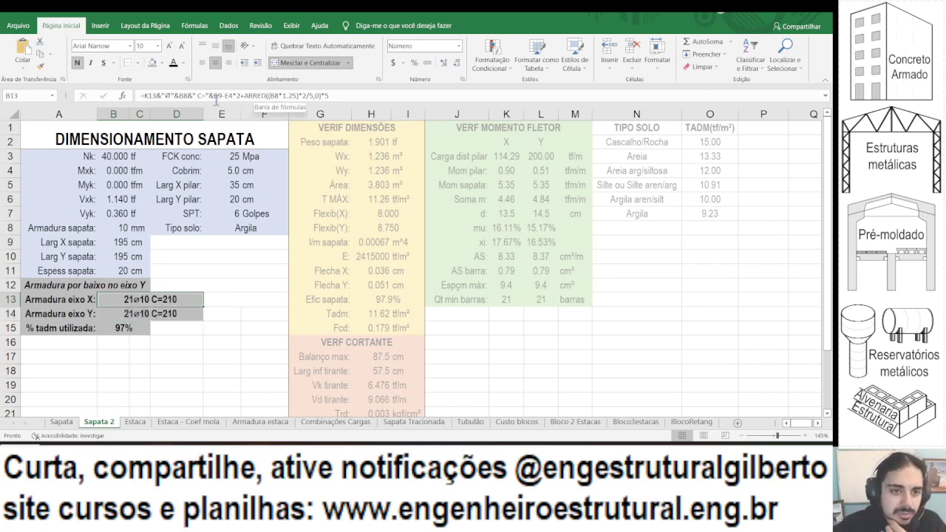
click(175, 96)
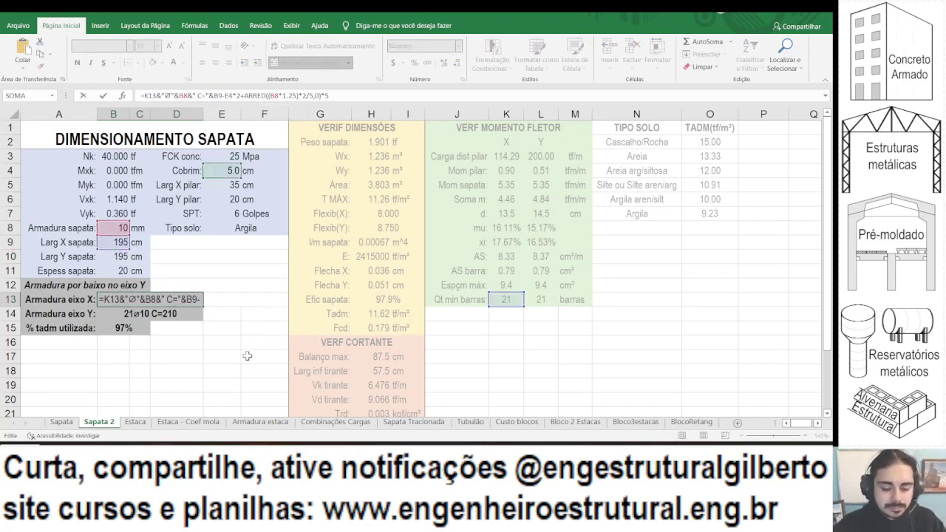
text(&c)
key(BackSpace)
text("c/)
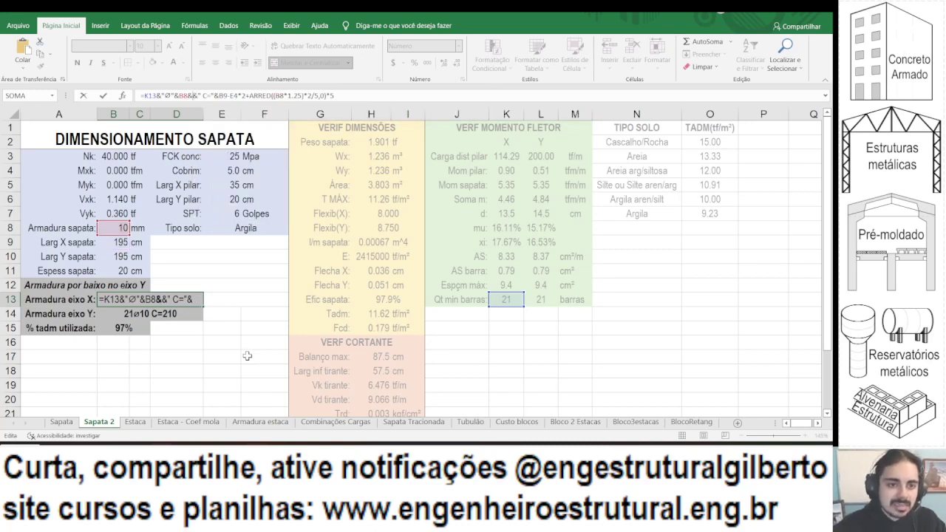
text(")
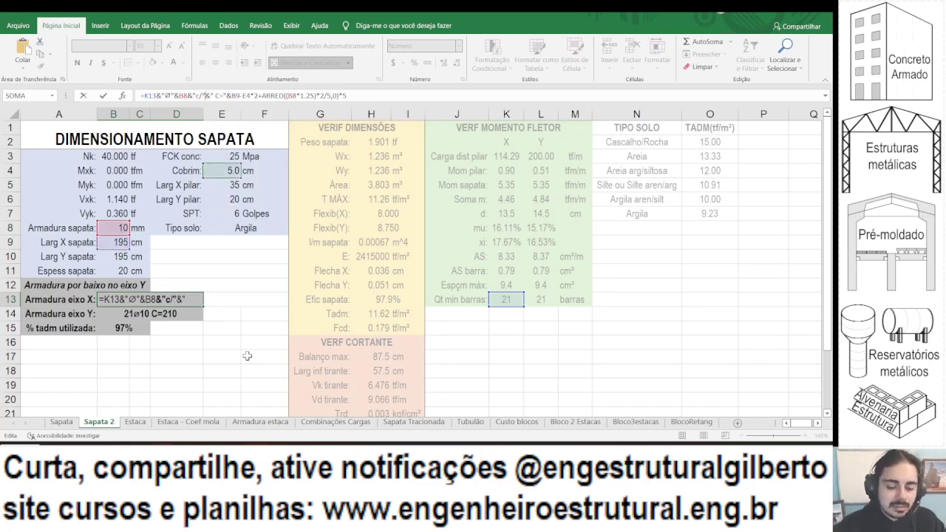
key(ctrl+Return)
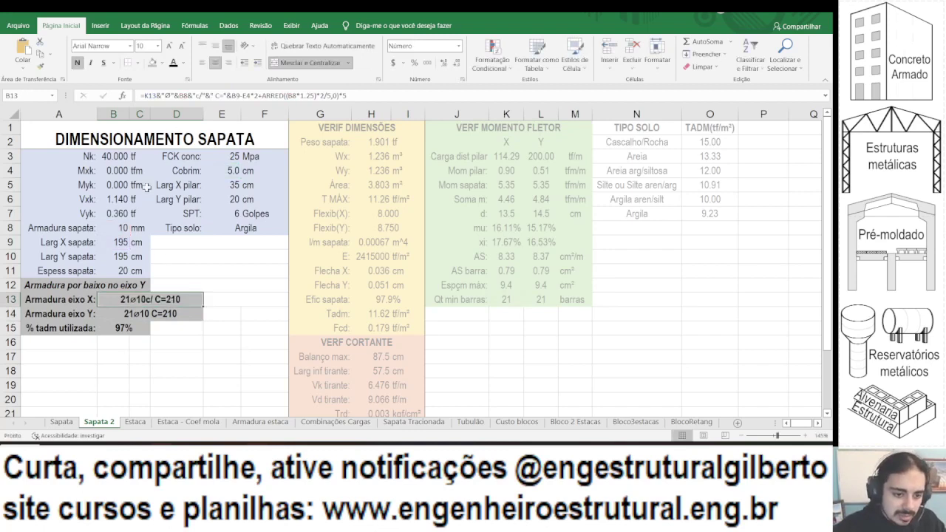
Add the spacing expression arred(B9/K13,0) directly after "c/" in the Armadura eixo X formula in B13.
click(198, 95)
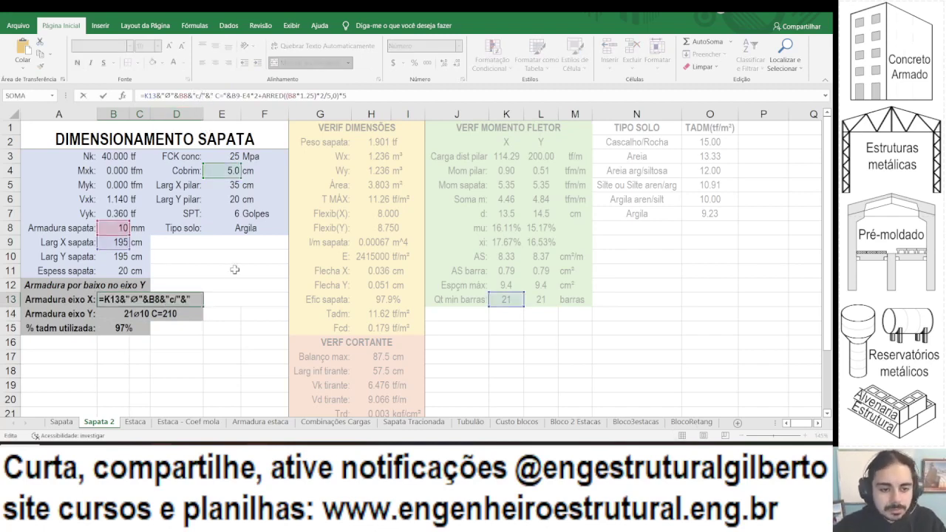
text(arred()
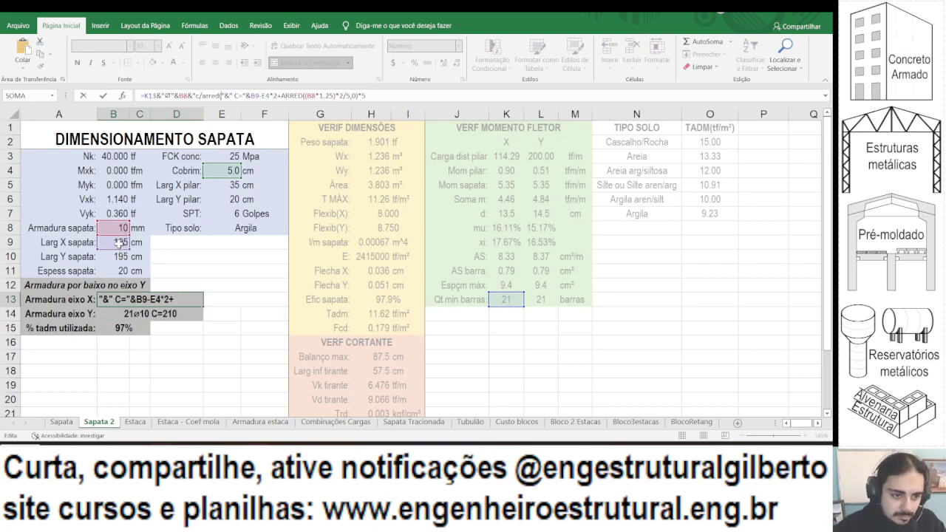
click(118, 242)
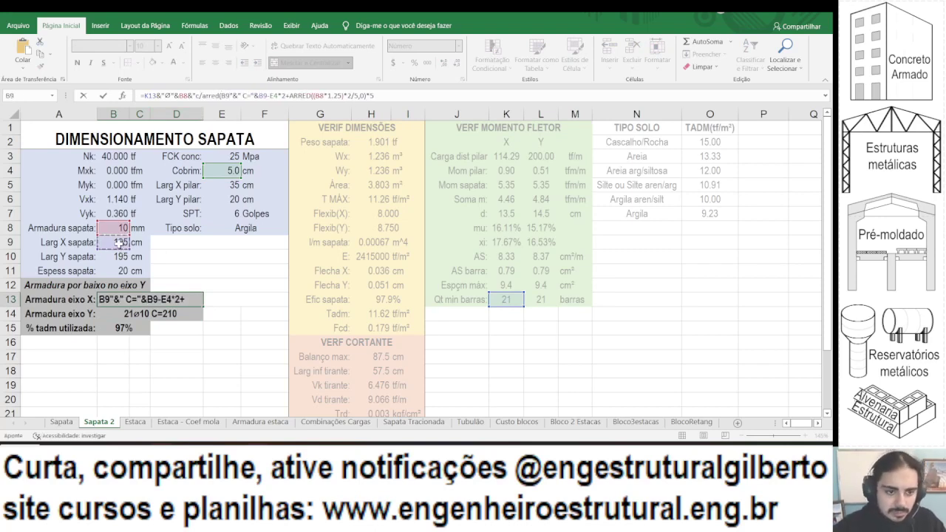
text(/)
click(502, 298)
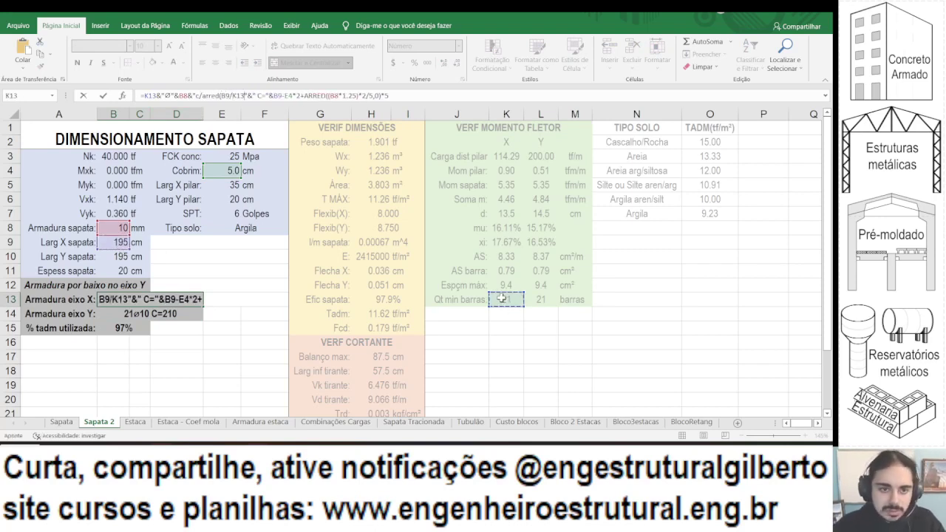
text(,0)")
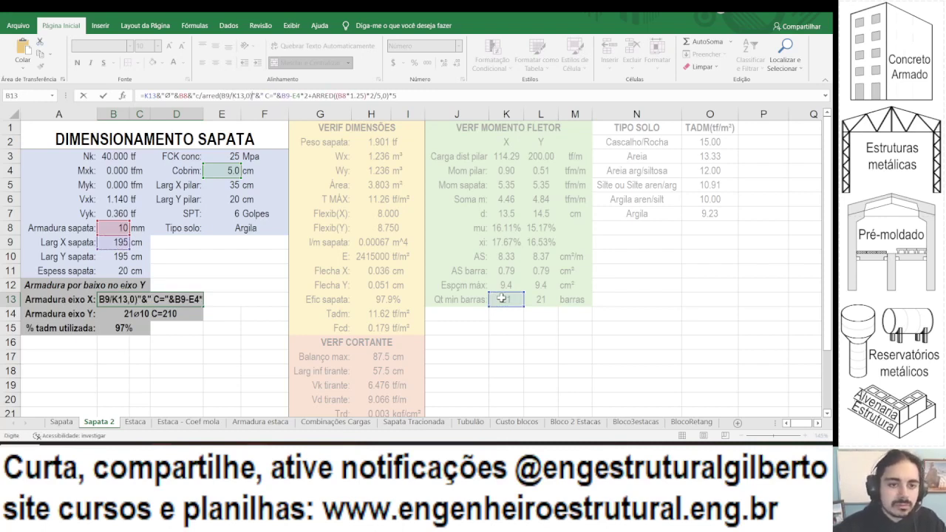
Move the ARRED(B9/K13,0) expression outside the "c/" quotes in the B13 formula, concatenate it with &, and commit the formula.
drag(200, 96, 254, 95)
key(Delete)
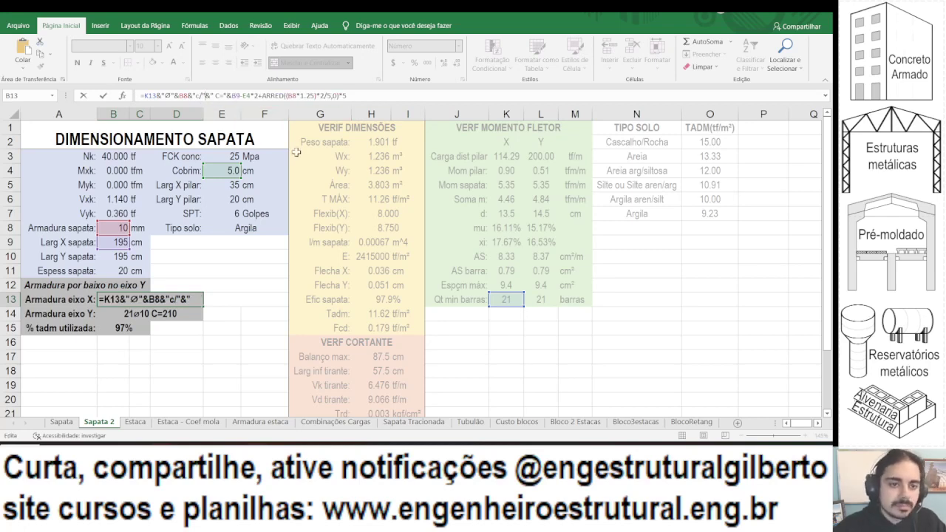
text("&)
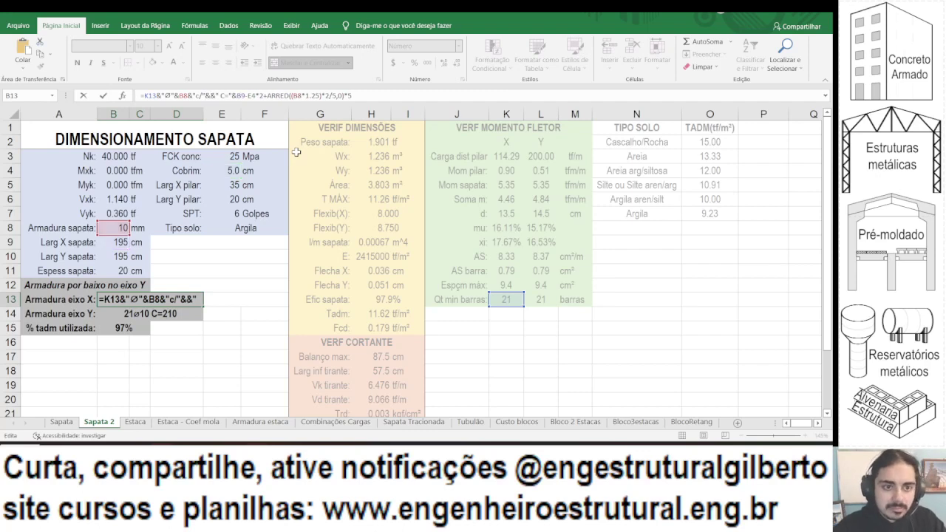
key(ctrl+z)
key(ctrl+Return)
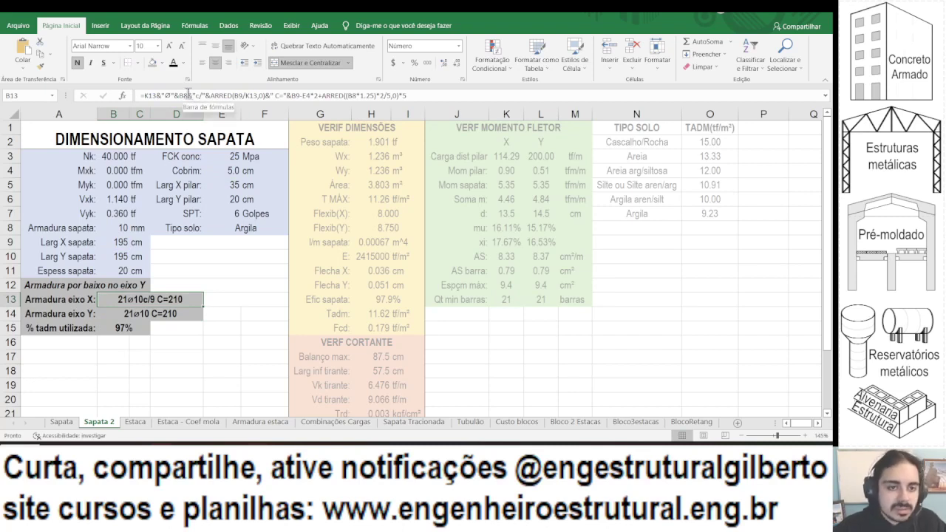
click(189, 94)
key(Return)
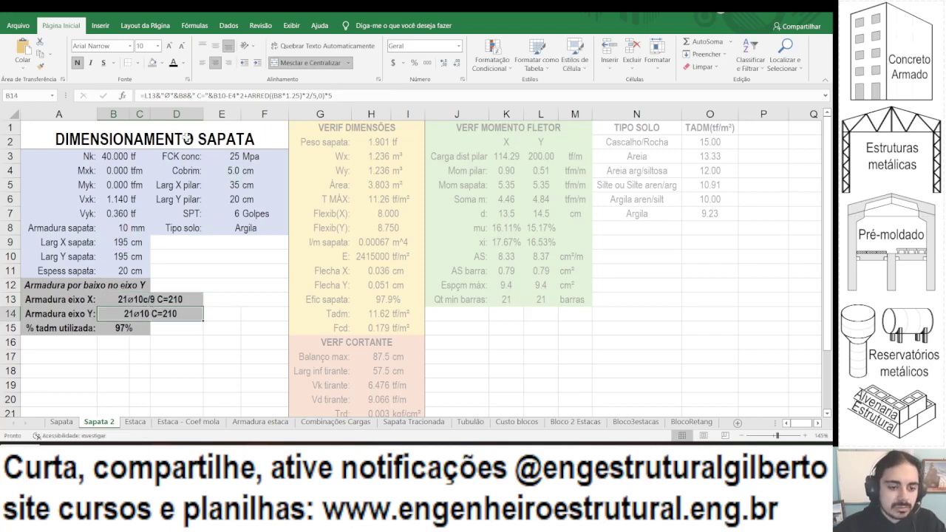
Insert "c/"&ARRED(B10/L13,0) after the B8 bar diameter in the Armadura eixo Y formula in B14.
click(185, 92)
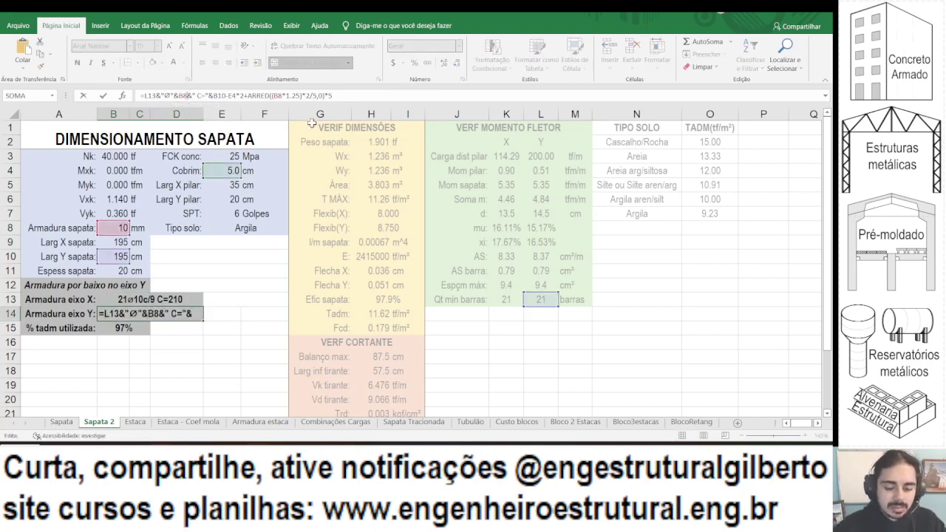
text(c/&")
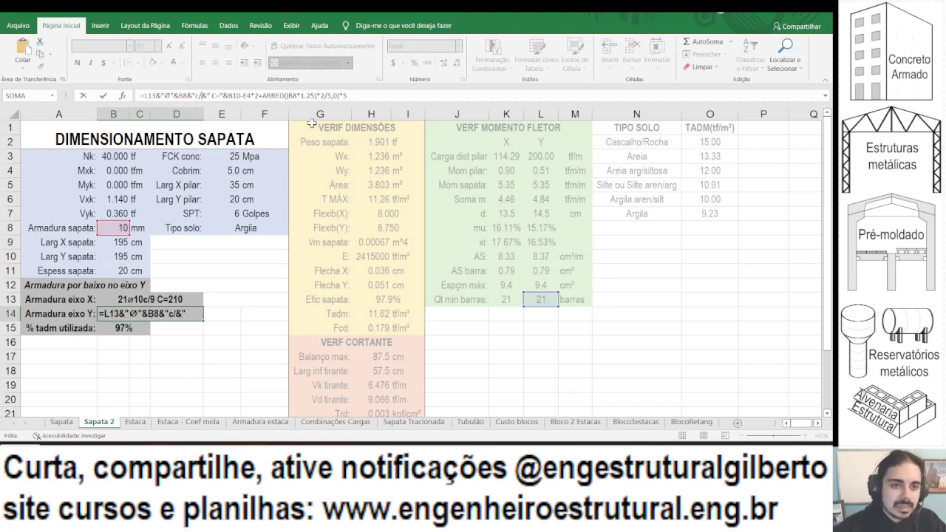
text("&)
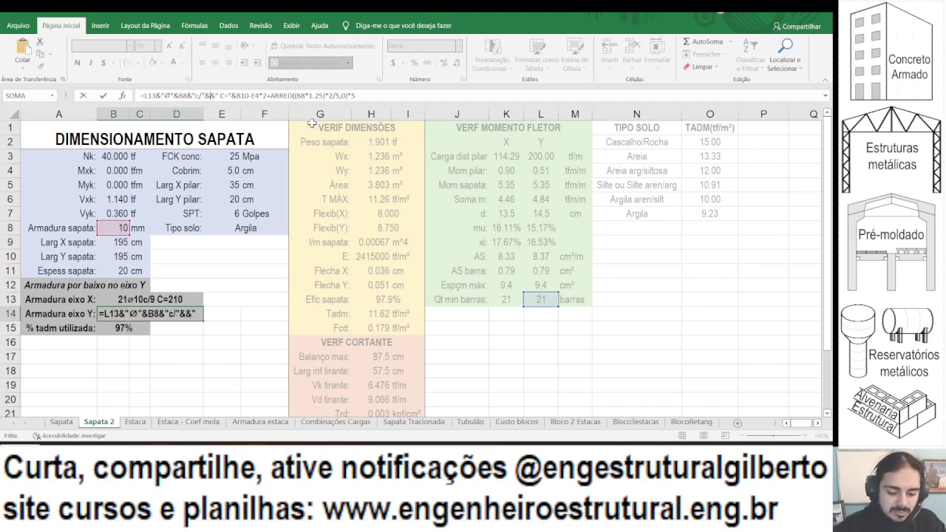
text(arred()
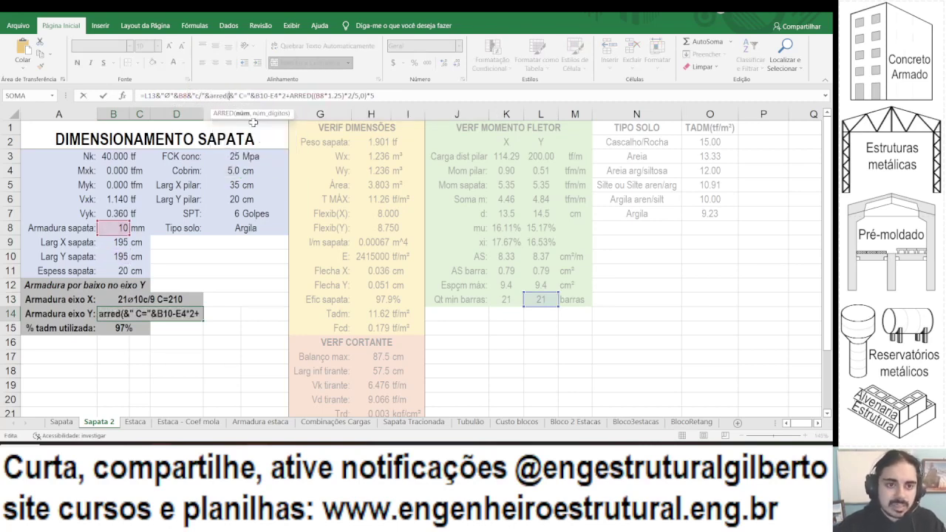
click(117, 255)
text(/)
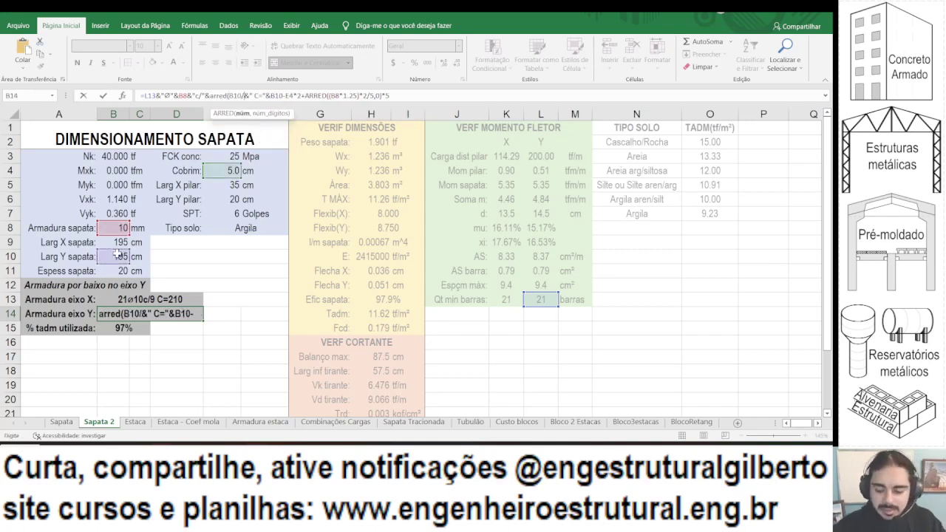
click(533, 301)
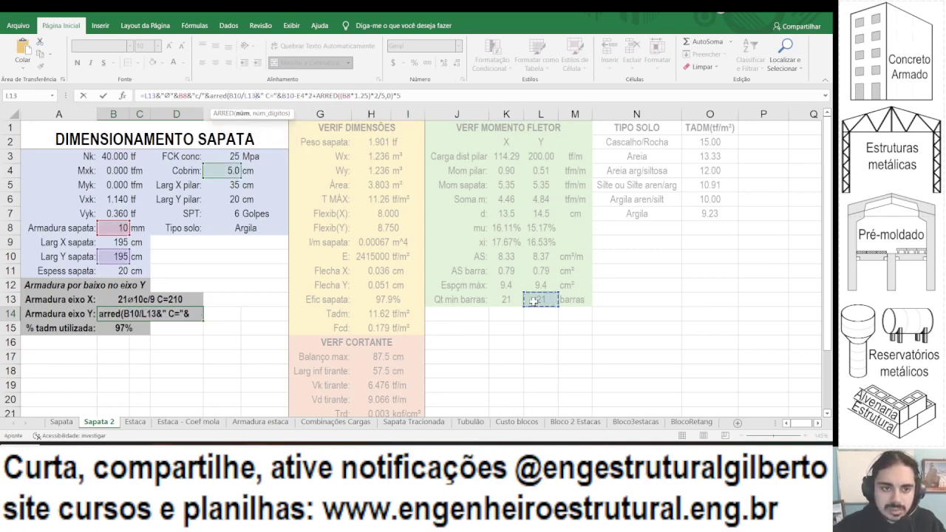
text(,0)
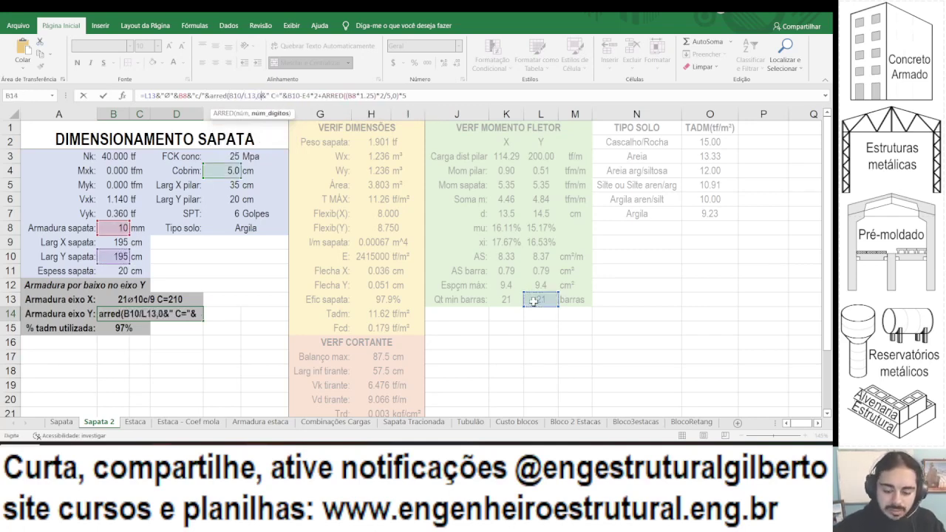
text())
key(Return)
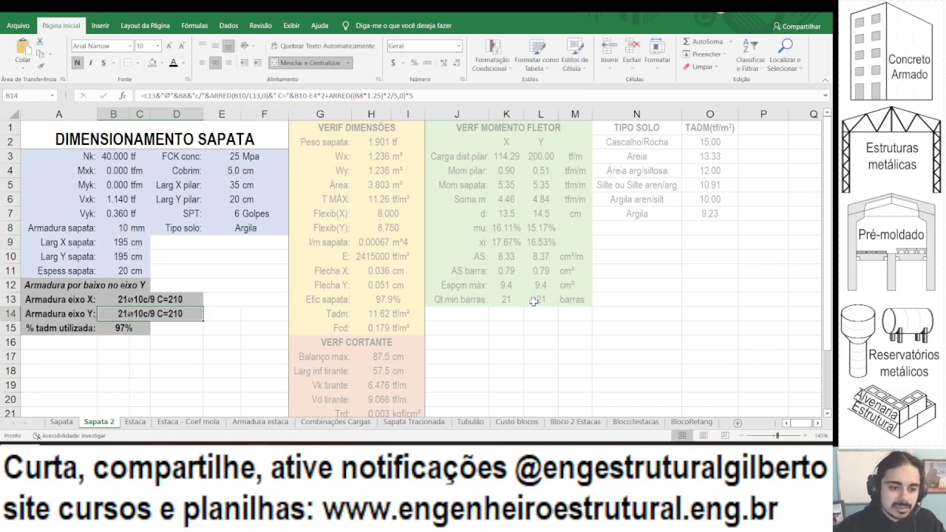
Set Espess sapata in B11 to 25 cm and review the Verf Cortante results.
click(112, 270)
text(2)
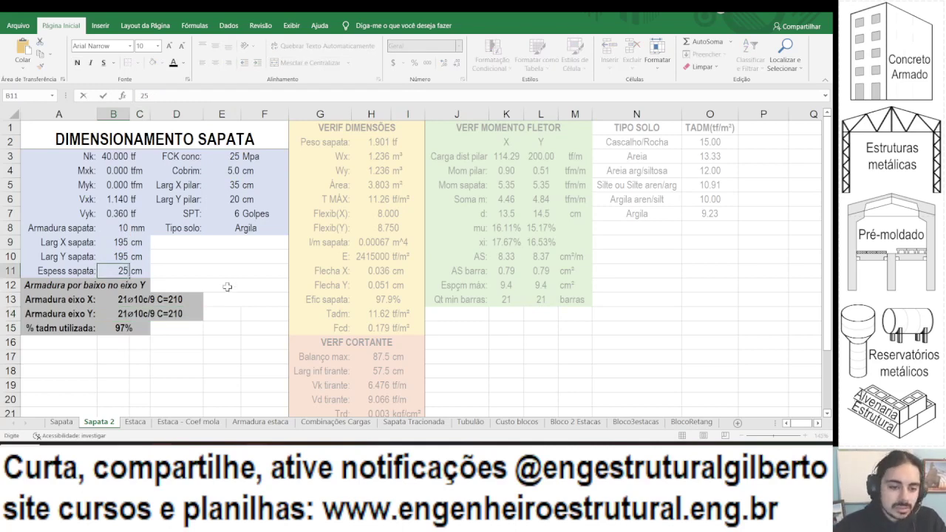
key(ctrl+Return)
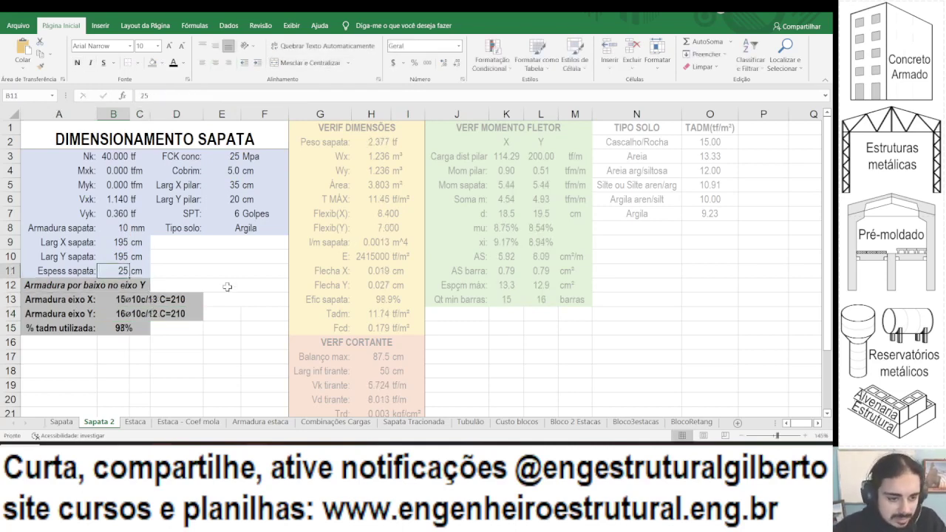
scroll(236, 285, down, 3)
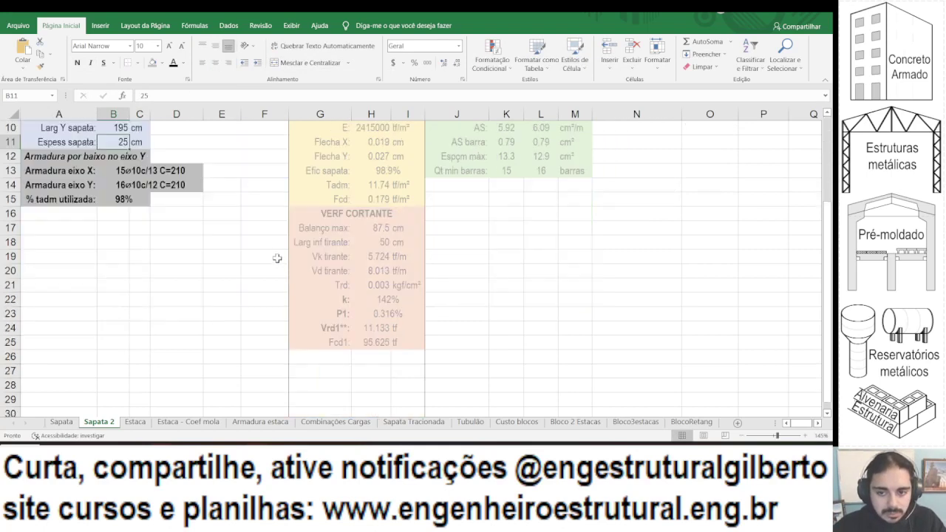
scroll(364, 308, up, 1)
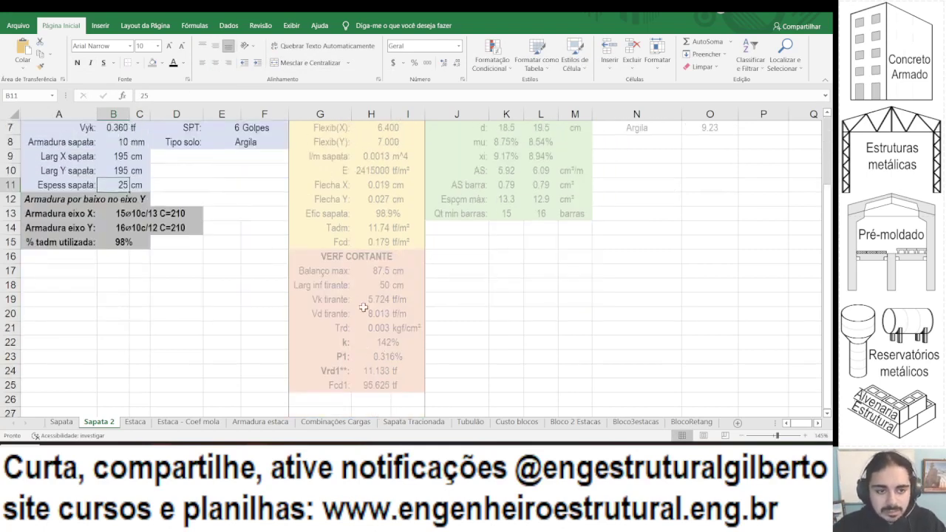
Switch Espess sapata in B11 to 20 cm and back to 25 cm to compare shear results, and inspect the P1 formula in H23.
text(20)
key(ctrl+Return)
scroll(383, 318, down, 1)
text(2)
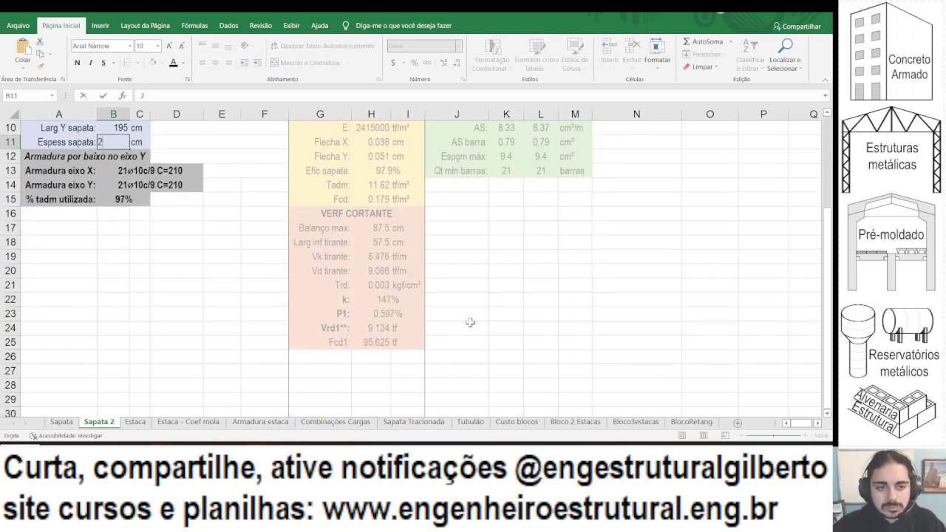
key(Return)
click(388, 314)
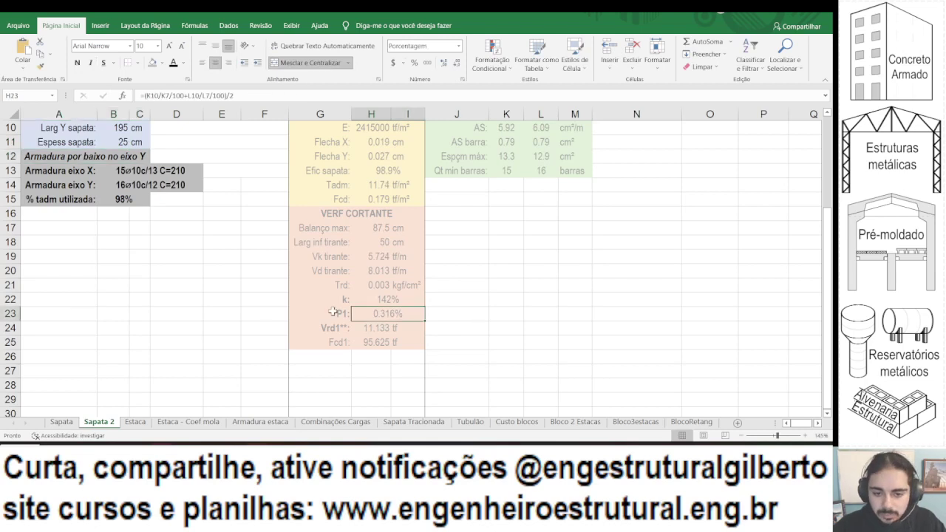
scroll(363, 324, up, 3)
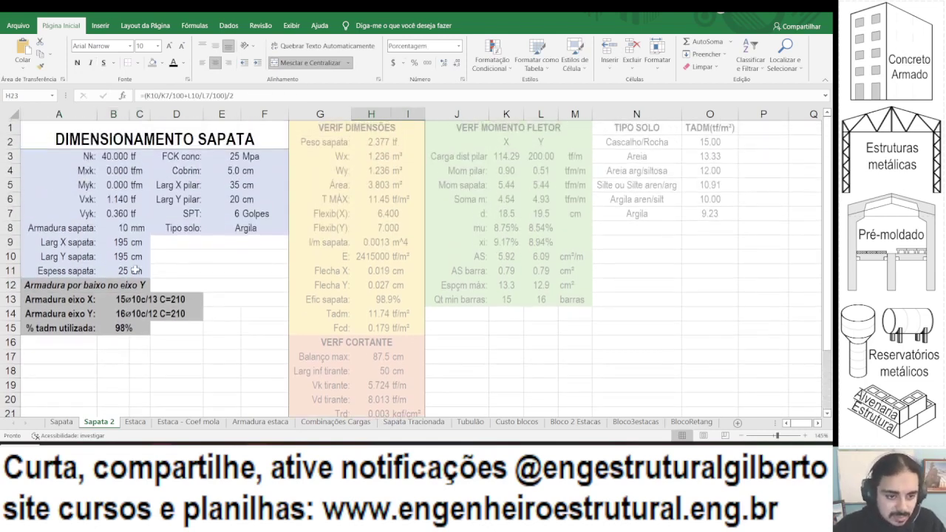
Increase Espess sapata in B11 to 30 cm and further to 35 cm, checking % tadm utilizada in between.
click(133, 270)
click(121, 271)
text(30)
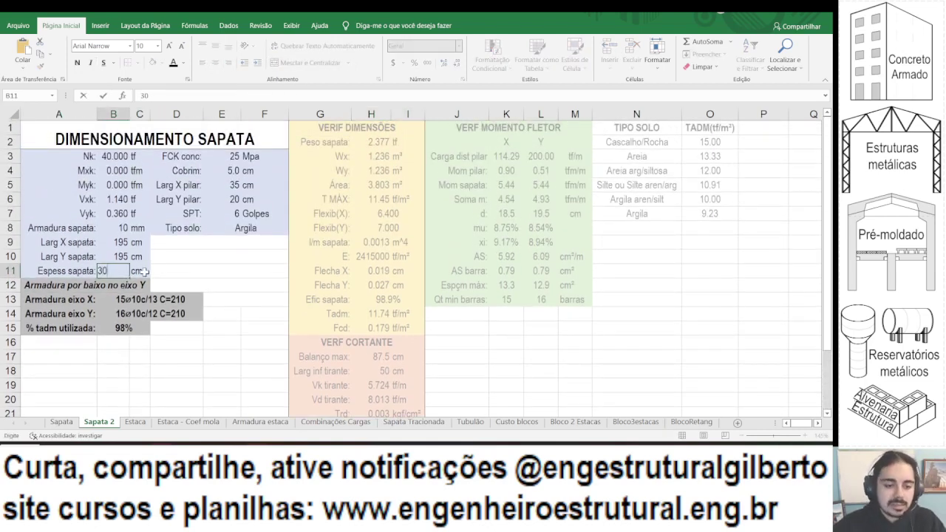
key(Return)
key(Up)
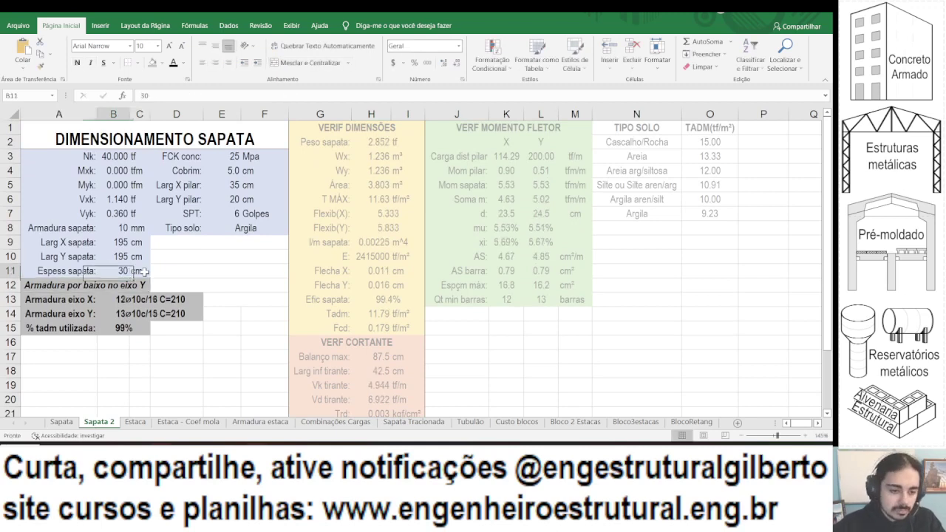
drag(119, 327, 52, 328)
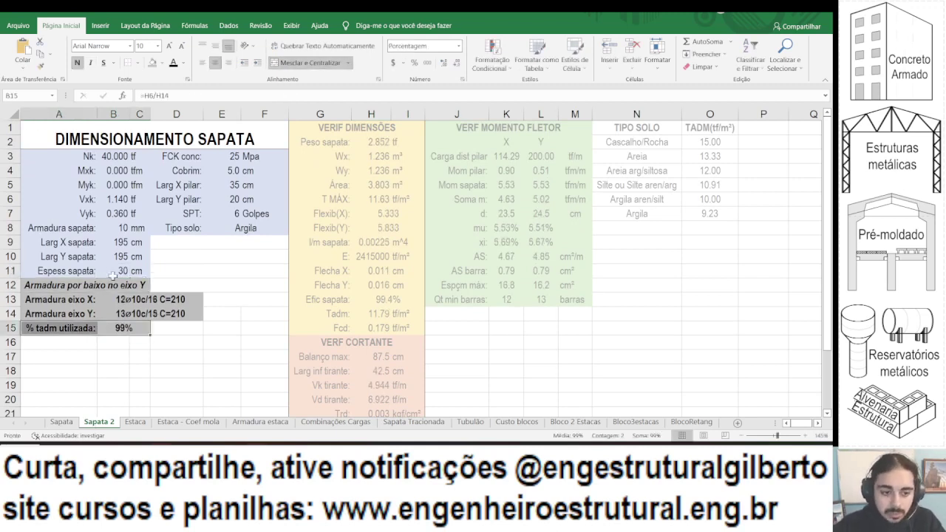
click(113, 271)
text(35)
key(Return)
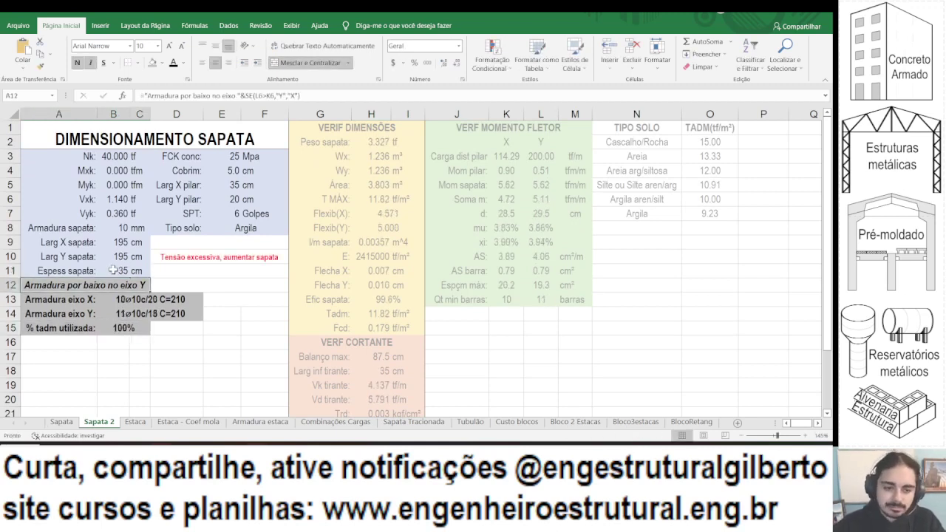
Check the stress warning formula in D10 and the Armadura eixo X formula in B13, and set SPT in E7 to 10 Golpes.
click(178, 255)
click(107, 241)
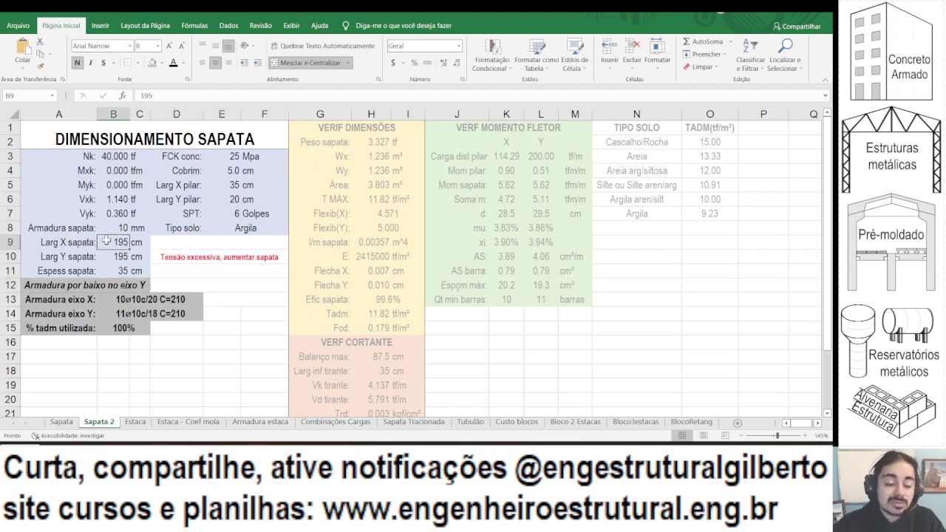
click(119, 302)
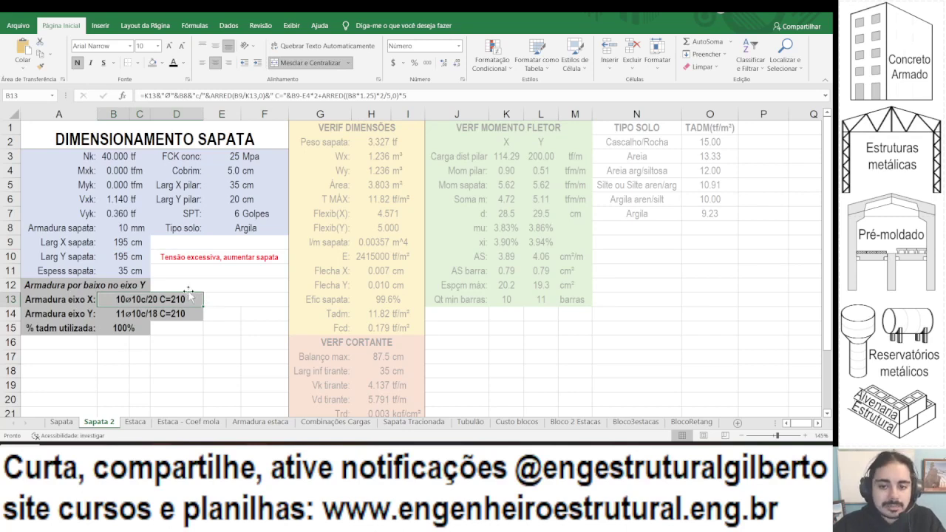
click(159, 258)
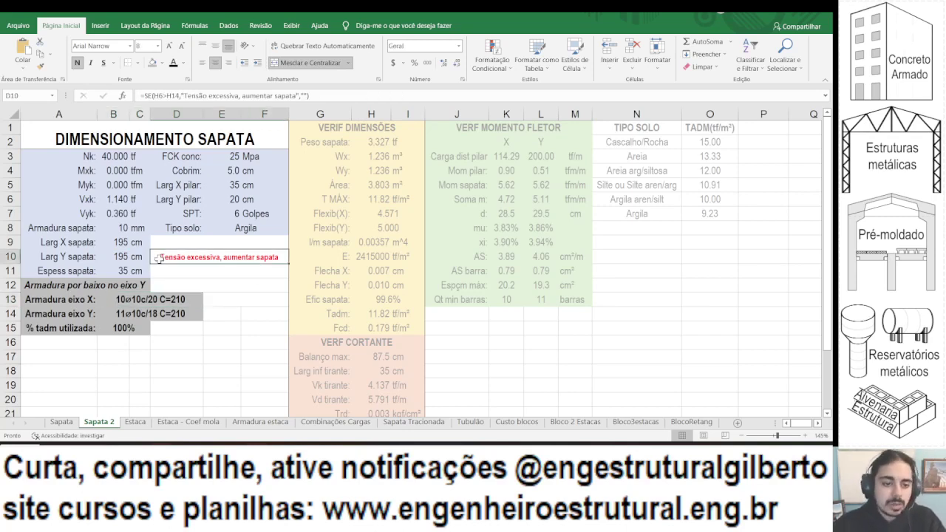
click(119, 158)
click(232, 215)
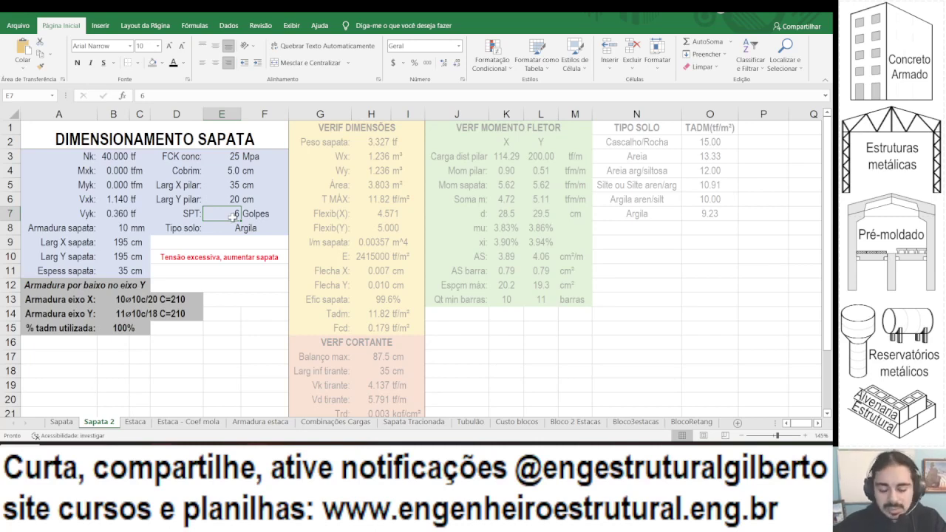
text(10)
key(Return)
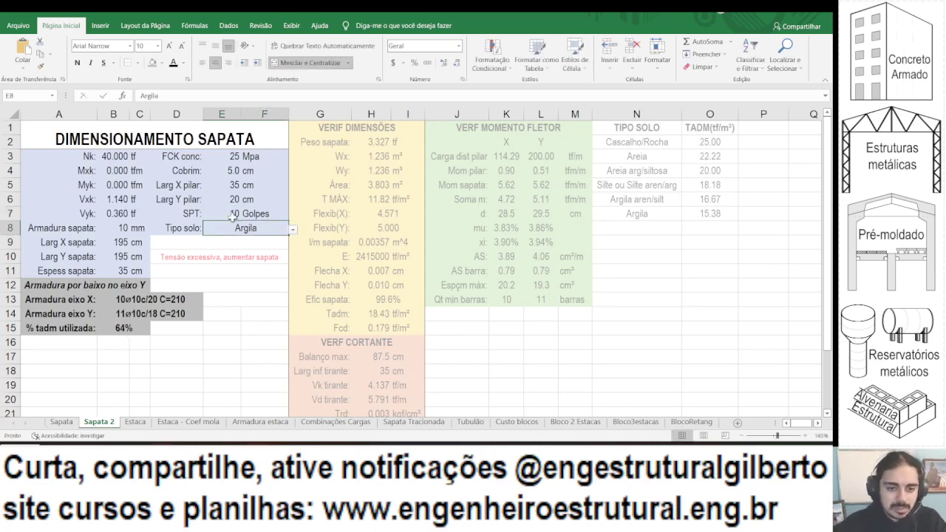
Set Larg X sapata in B9 to 170 cm.
click(124, 241)
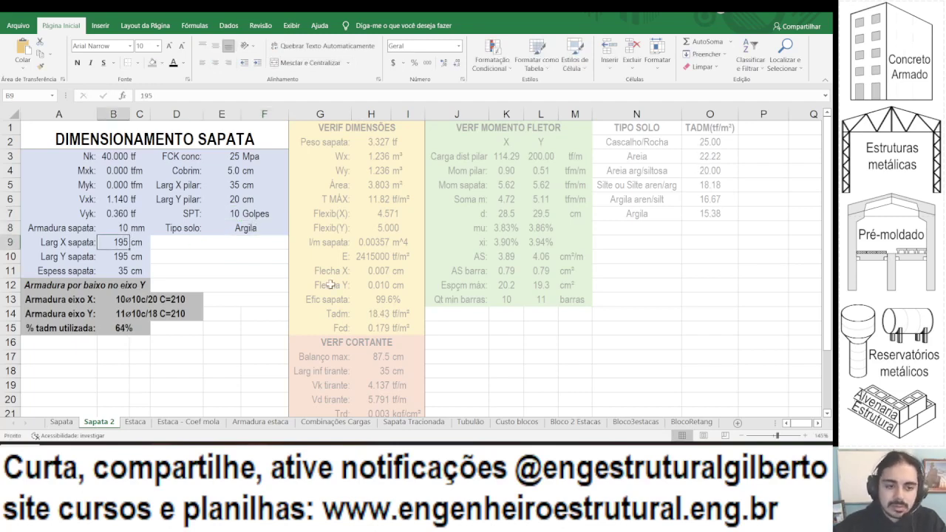
text(170)
key(Return)
key(Up)
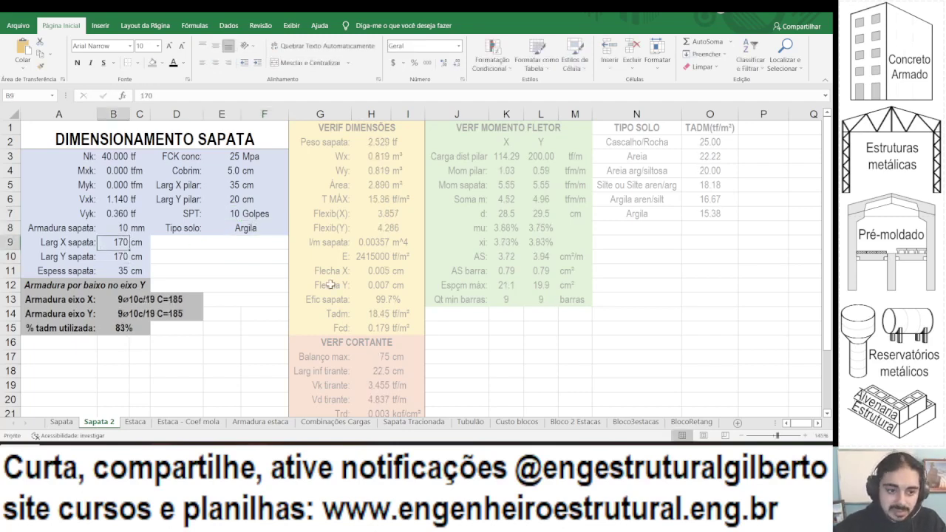
Set Larg X sapata in B9 to 160 cm and reduce it further to 155 cm.
text(14)
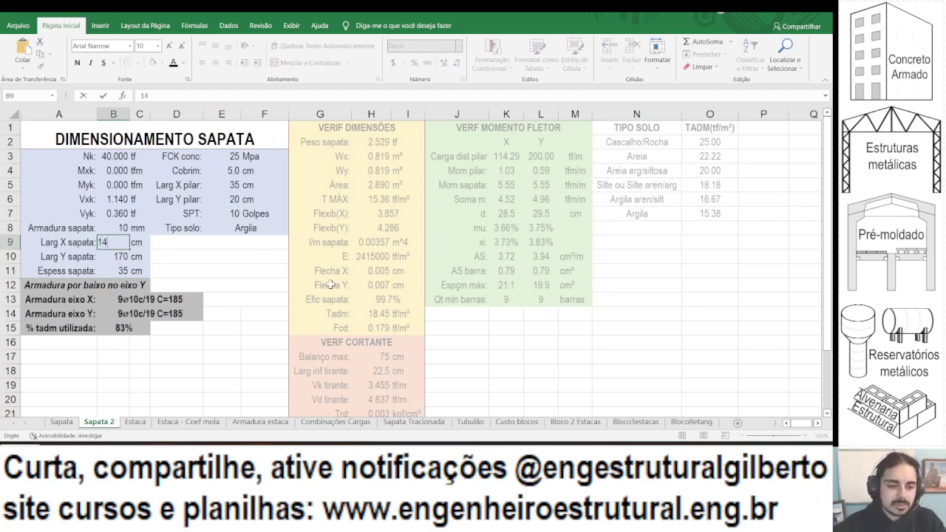
text(60)
key(Return)
key(Up)
text(155)
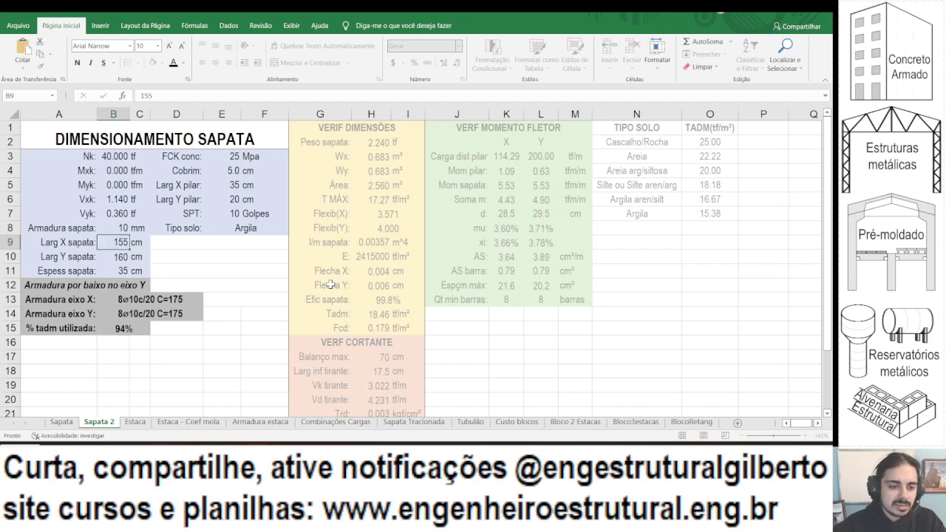
key(Return)
key(Up)
Set Espess sapata in B11 to 30 cm.
key(Down)
key(Down)
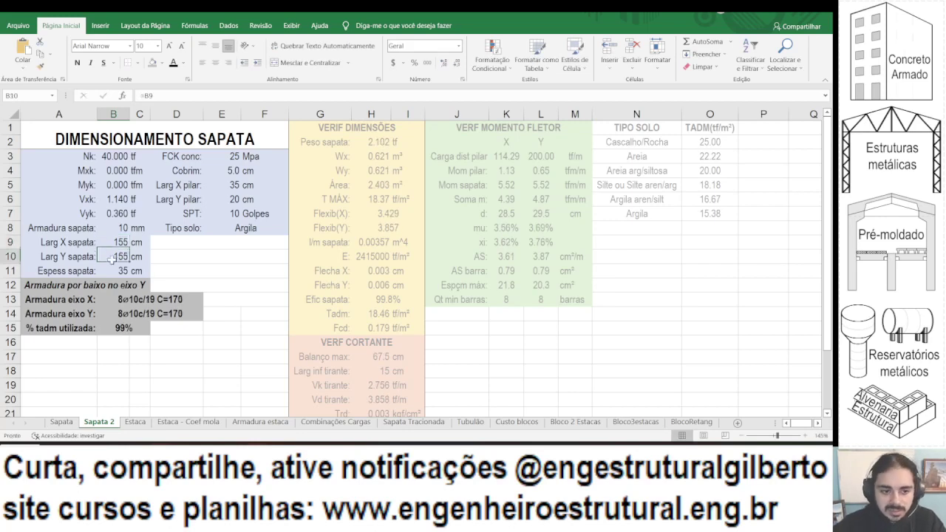
text(30)
key(Return)
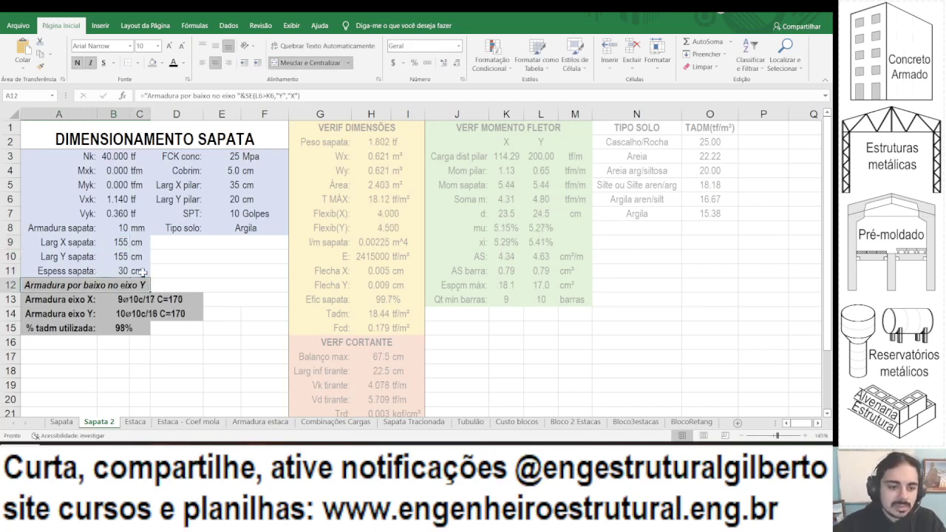
click(122, 271)
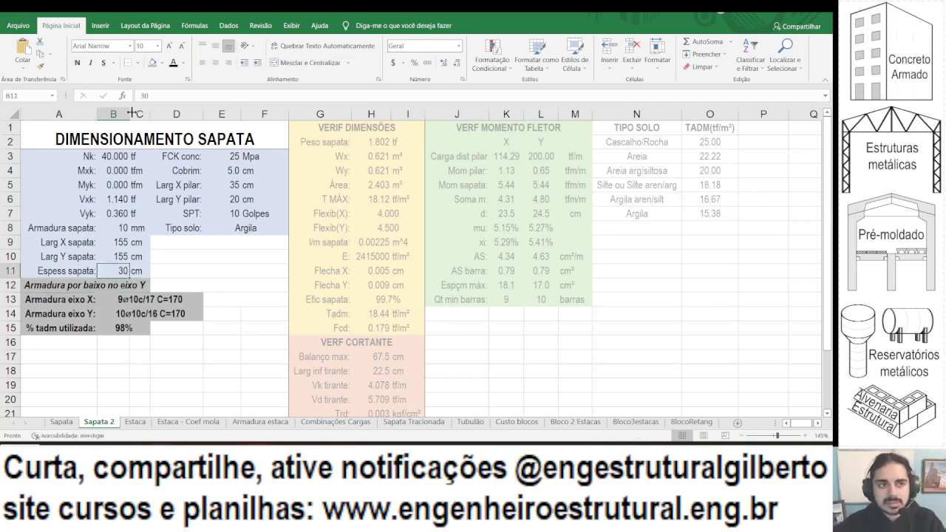
Review the footing sheet block by block, highlighting the input data, the reinforcement results and the verification tables.
scroll(249, 177, down, 3)
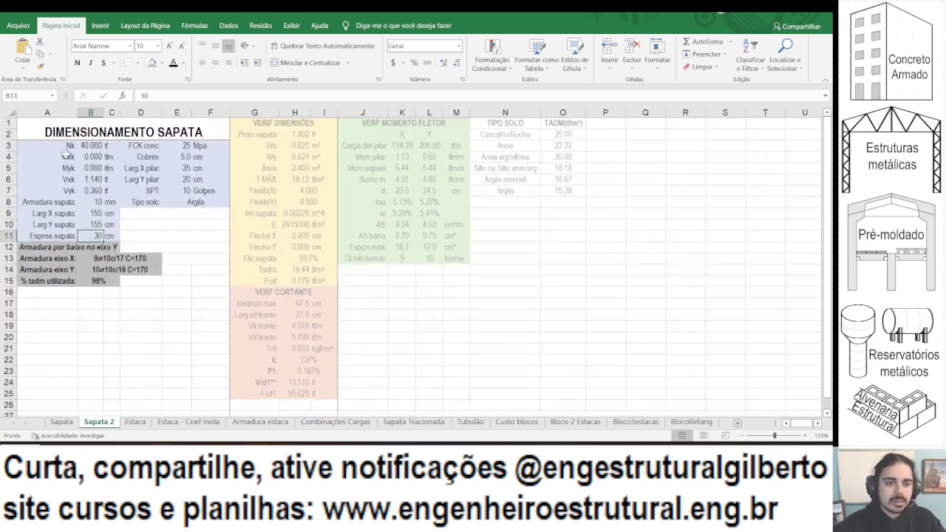
drag(74, 159, 148, 235)
drag(46, 248, 129, 278)
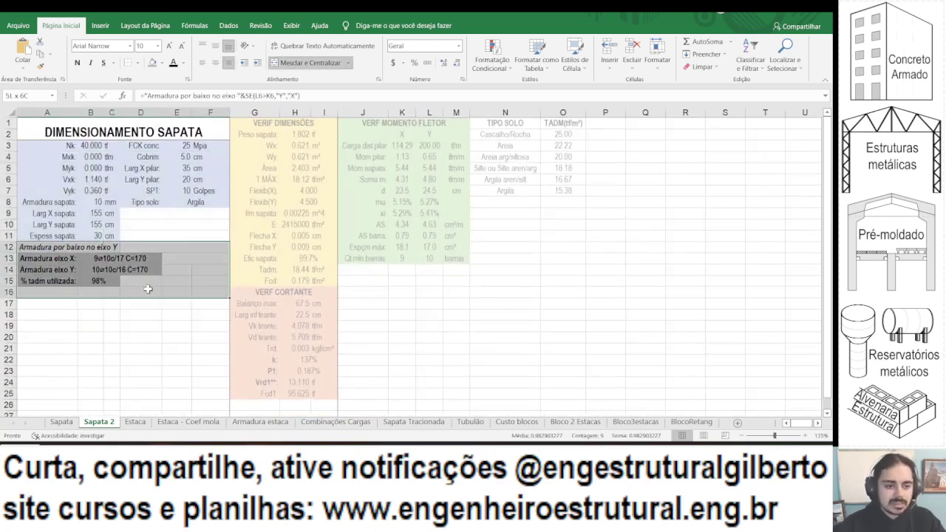
drag(259, 123, 555, 325)
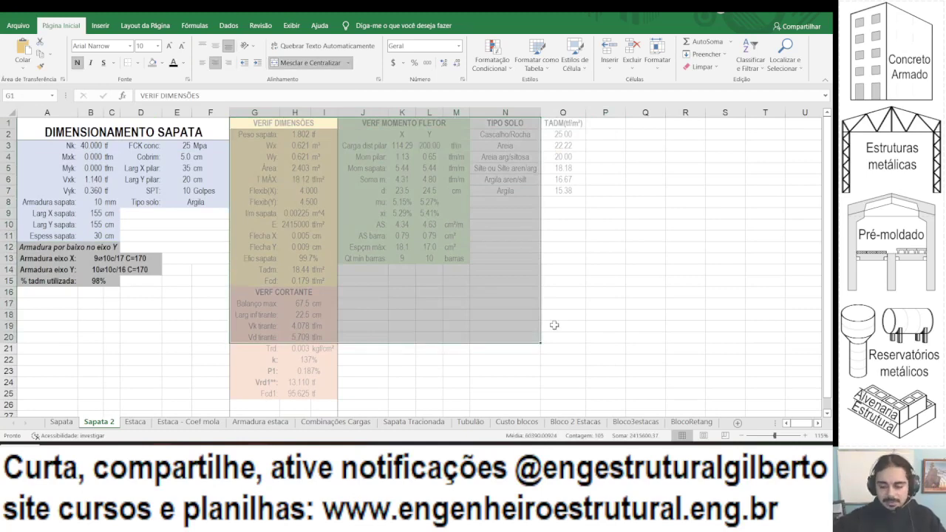